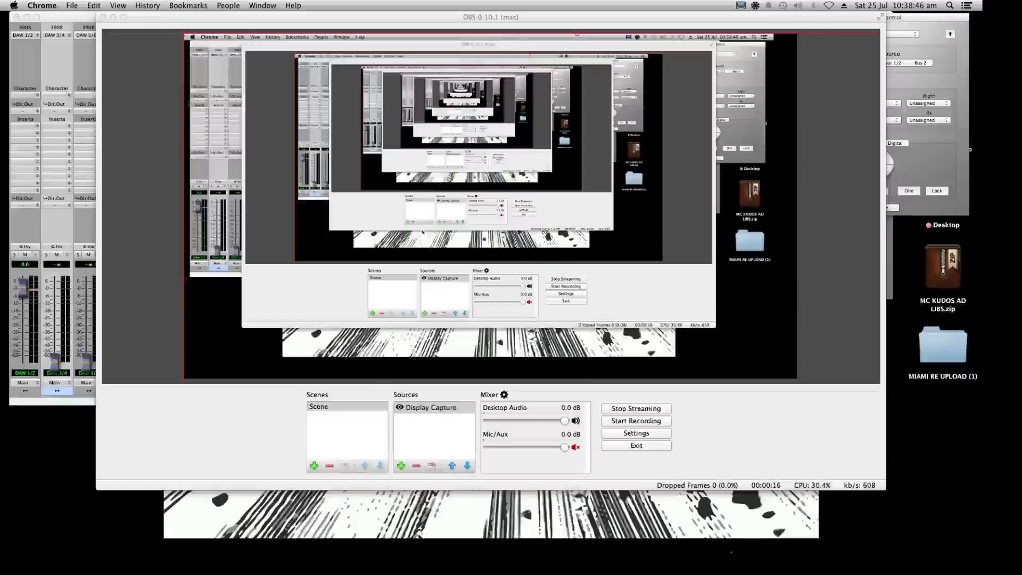
Check the live preview on the Twitch dashboard, minimize the browser, and unmute the Mic/Aux channel in OBS
left_click(921, 553)
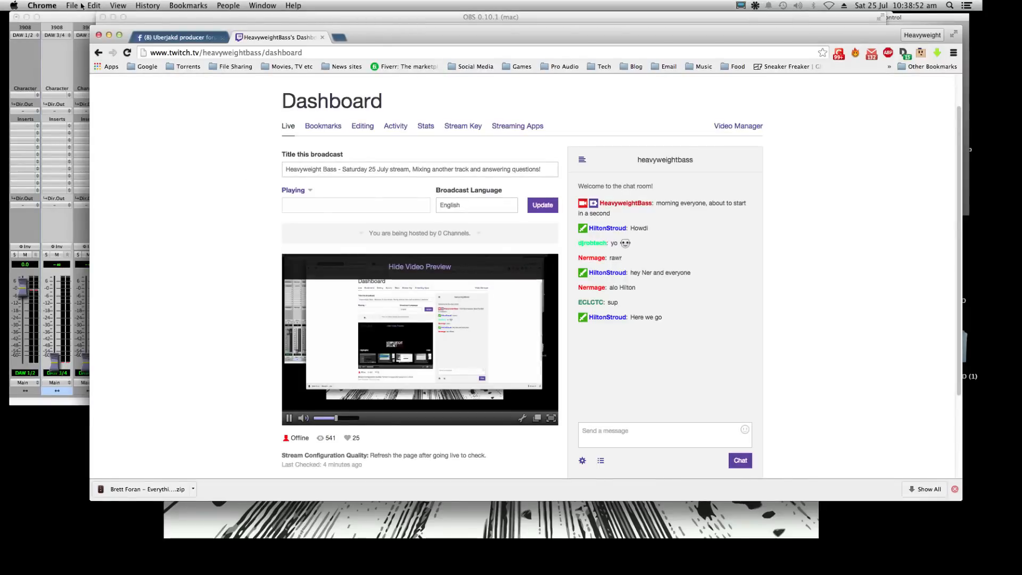
left_click(109, 36)
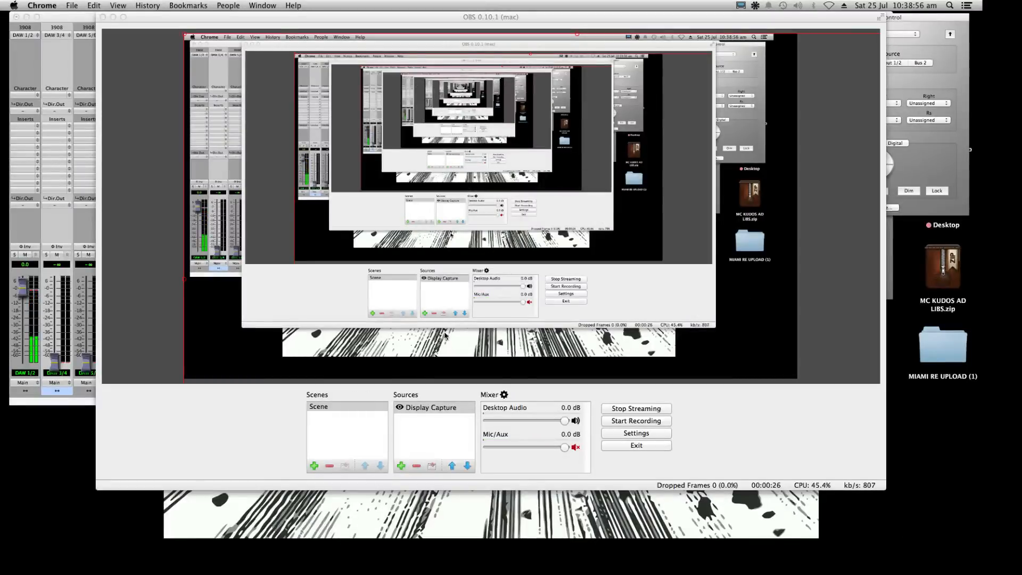
left_click(576, 447)
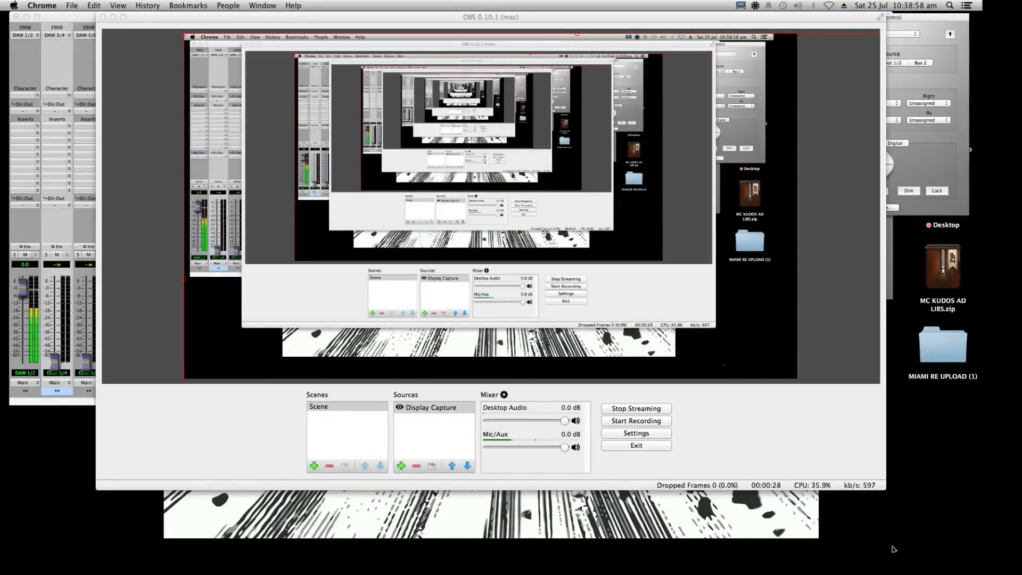
Reopen the Twitch dashboard, hide its video preview, and minimize the browser window
mouse_move(849, 551)
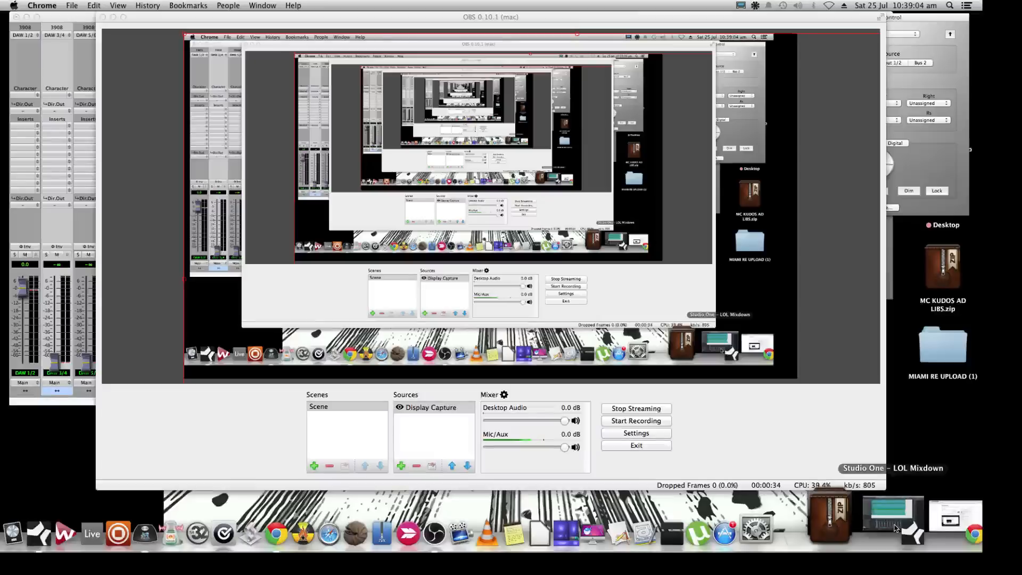
key("m")
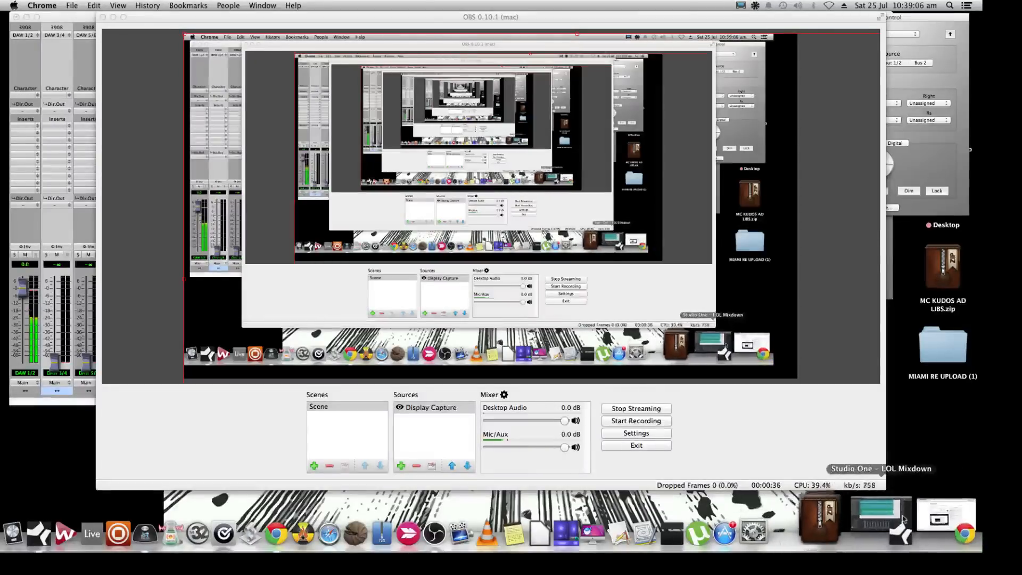
left_click(901, 519)
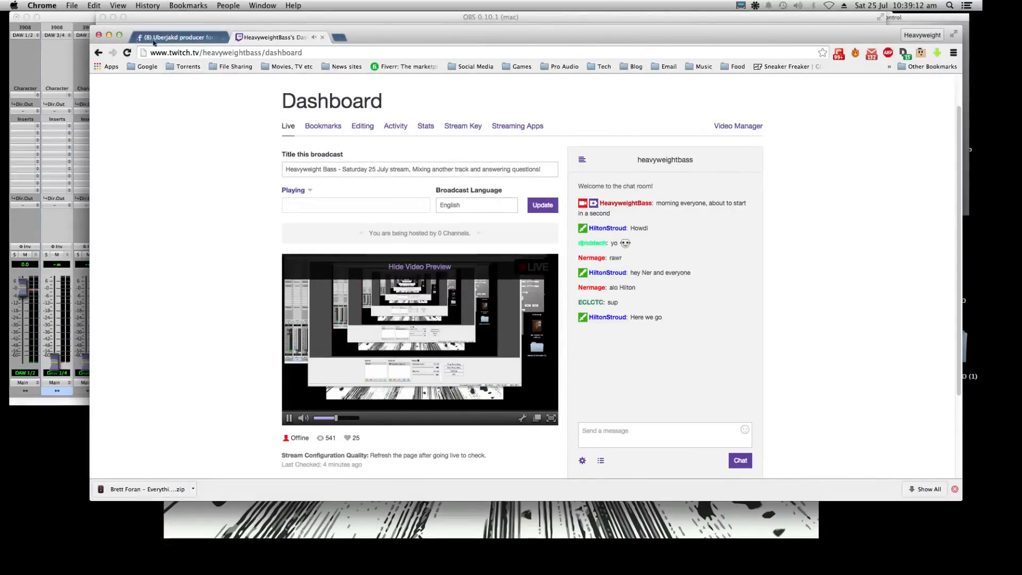
left_click(410, 274)
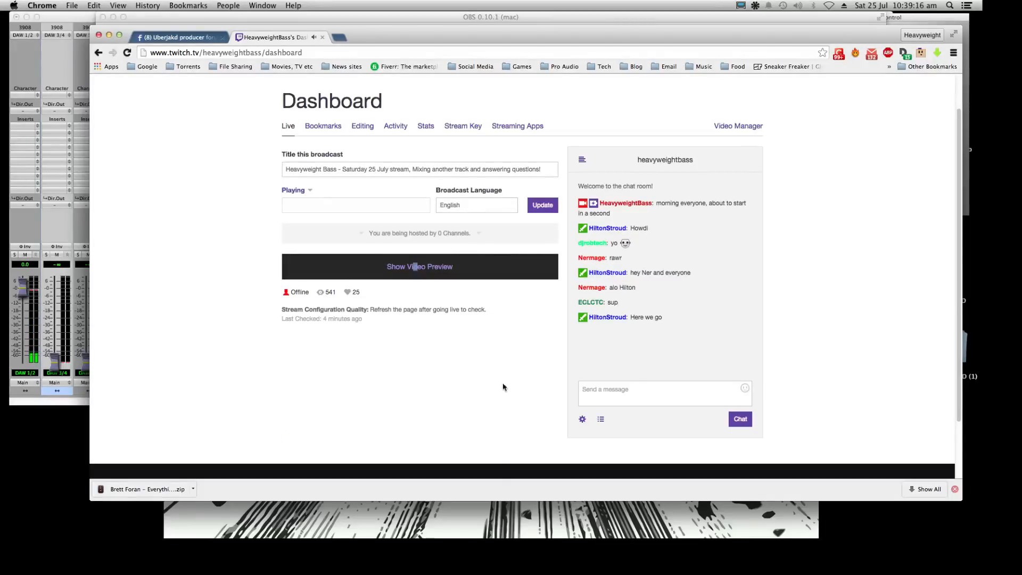
left_click(108, 35)
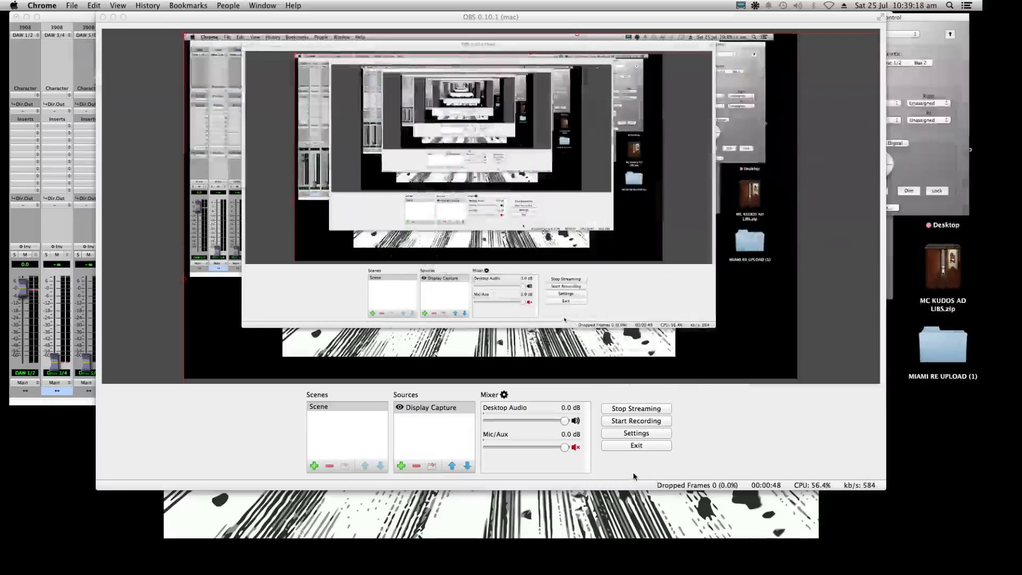
Switch to Studio One with the LOL Mixdown song and shift its window slightly toward the screen edge
mouse_move(776, 552)
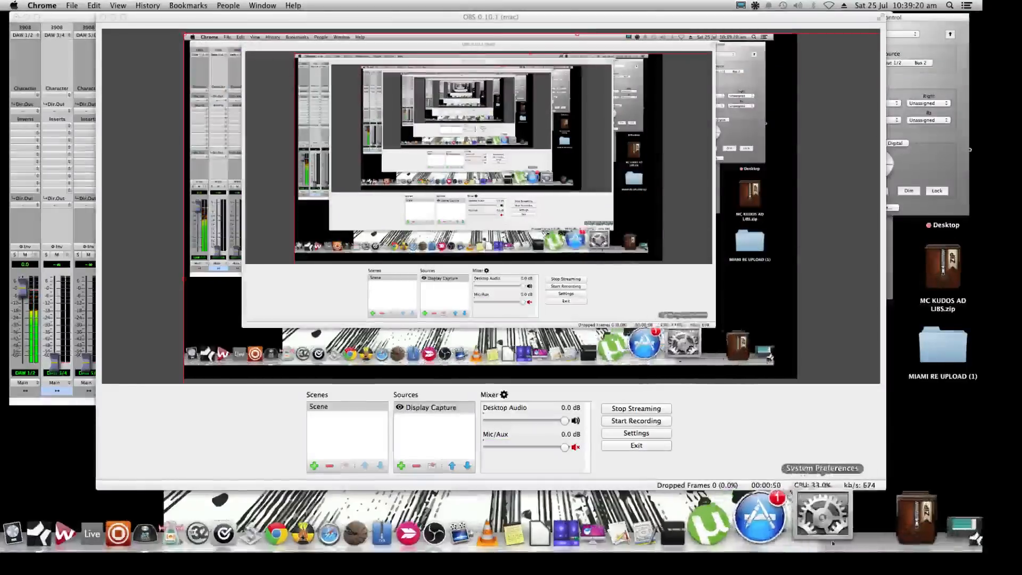
left_click(923, 521)
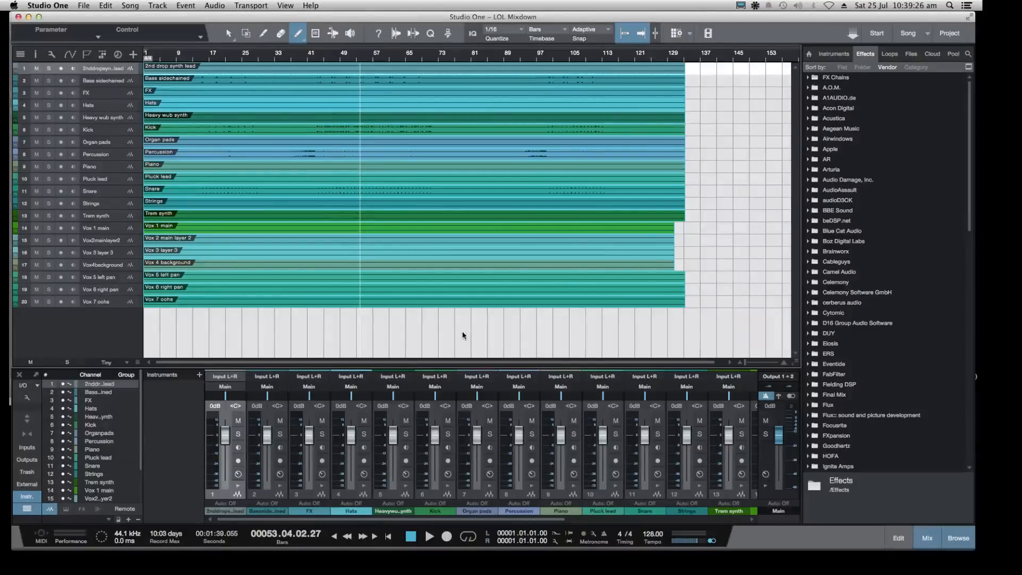
left_click(576, 339)
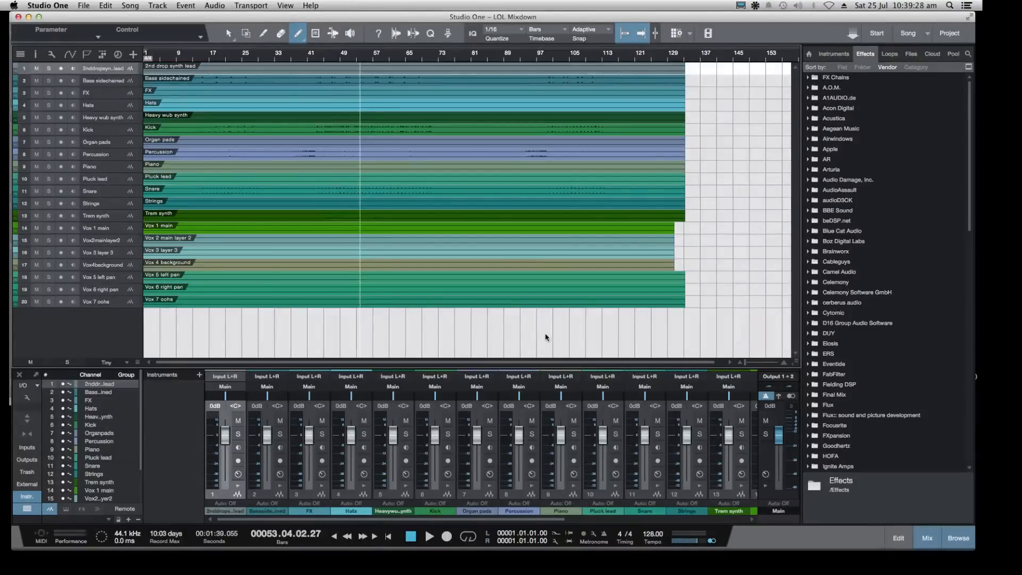
left_click(29, 16)
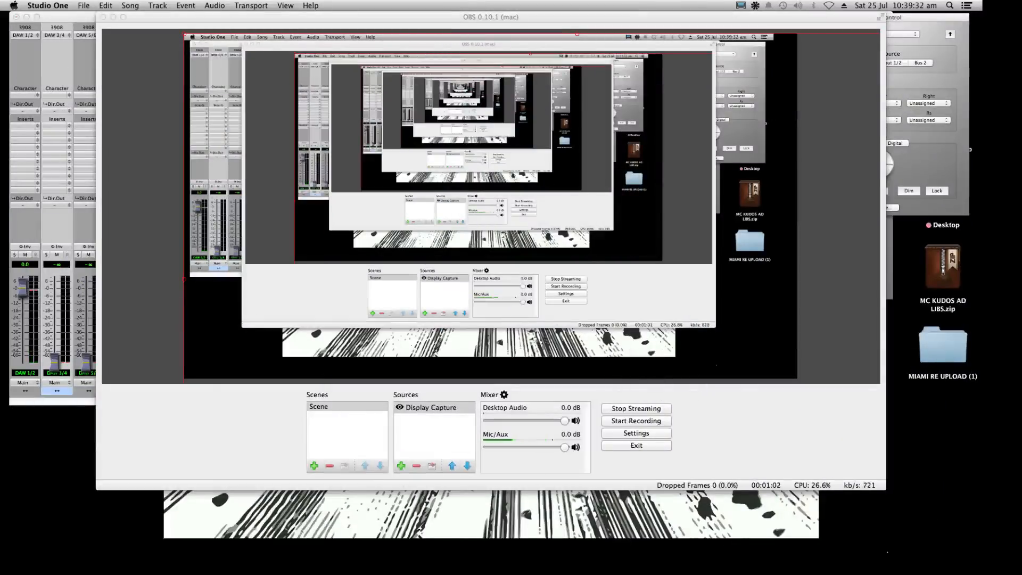
left_click(889, 535)
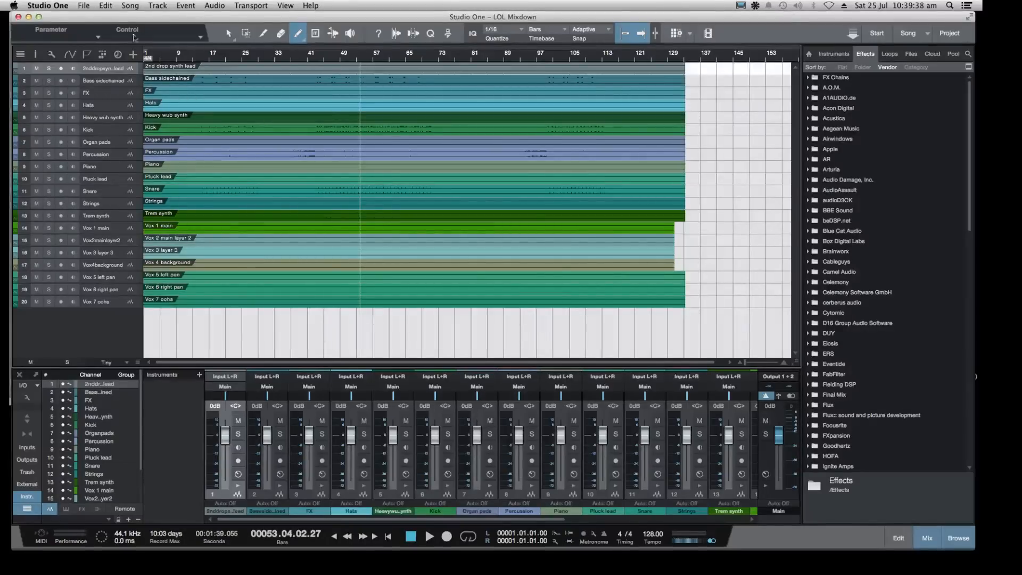
mouse_move(85, 18)
left_mouse_down()
mouse_move(490, 126)
mouse_move(720, 96)
mouse_move(213, 7)
mouse_move(70, 3)
mouse_move(81, 5)
left_mouse_up()
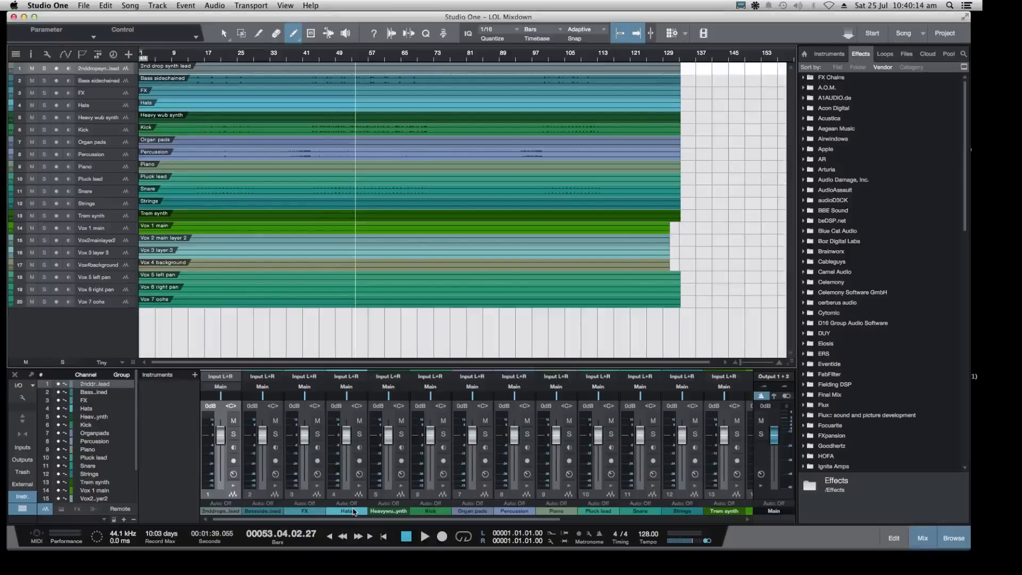
Play the LOL Mixdown song from the beginning and narrow the Studio One window to uncover the desktop icons
left_click(318, 421)
key("comma")
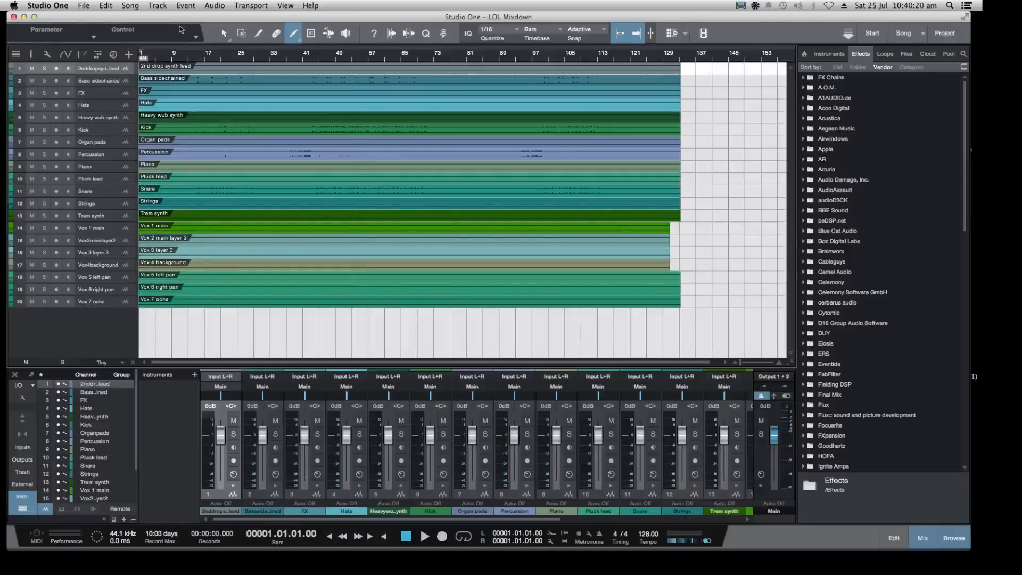
key("space")
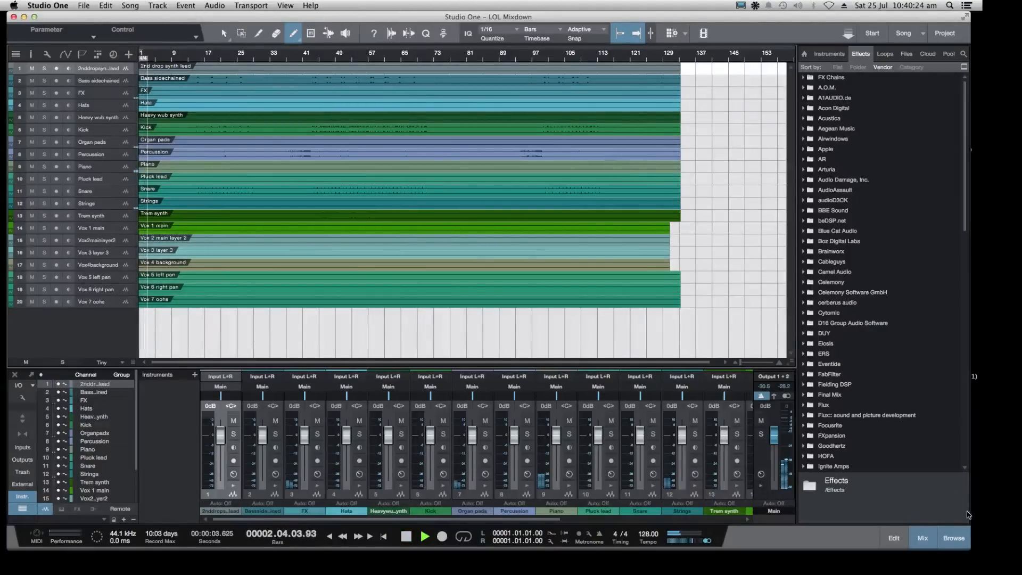
left_click_drag(968, 548, 908, 542)
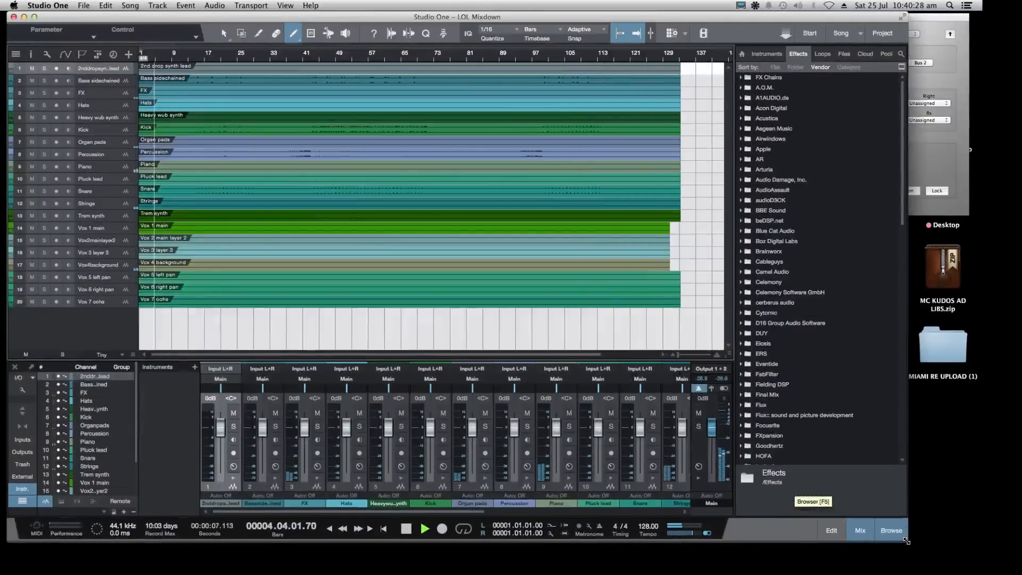
Switch to the Twitch dashboard in Chrome and send the chat message "morning all...hope your all good"
mouse_move(846, 547)
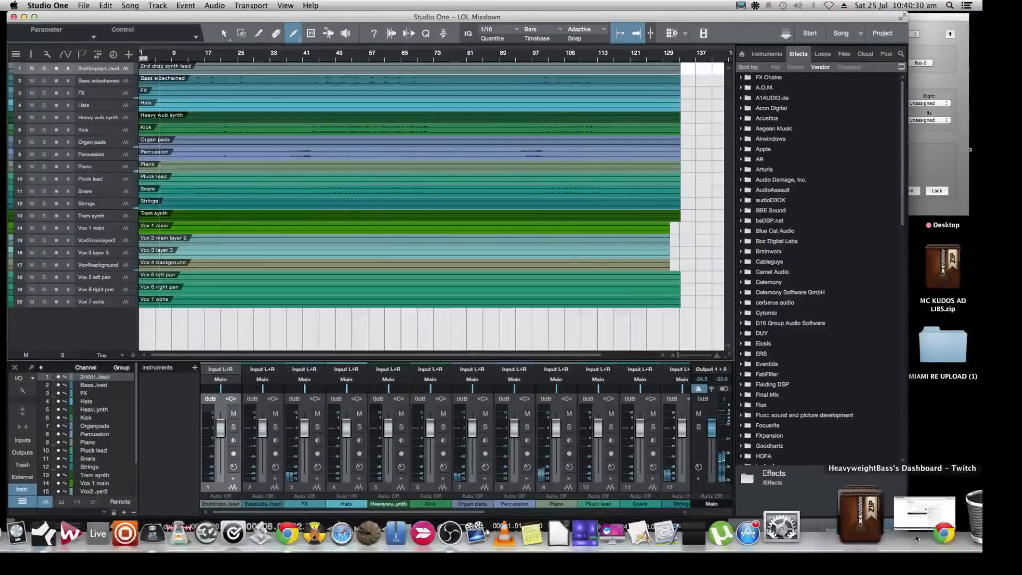
left_click(924, 529)
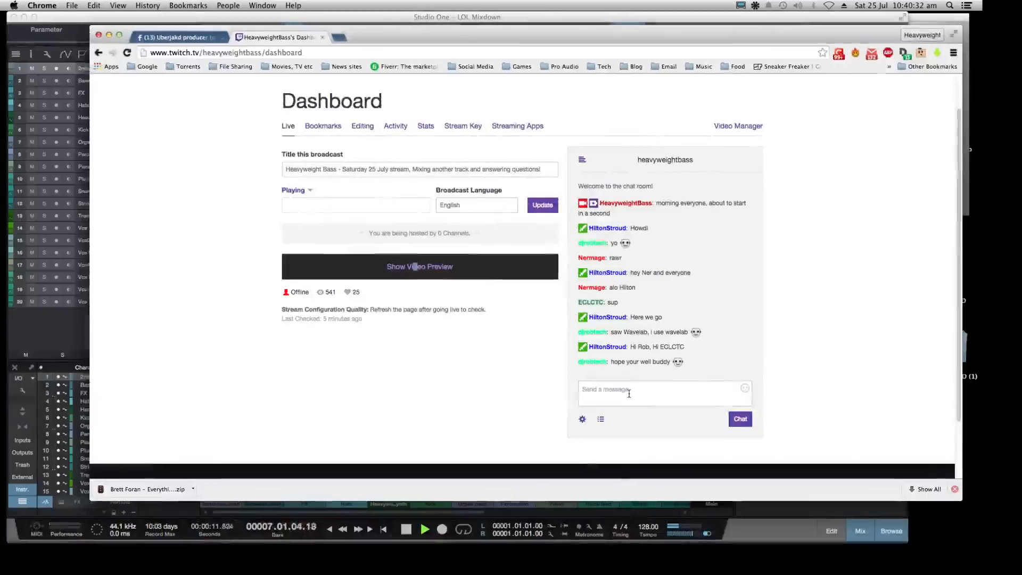
left_click(628, 393)
type("morning all...ho")
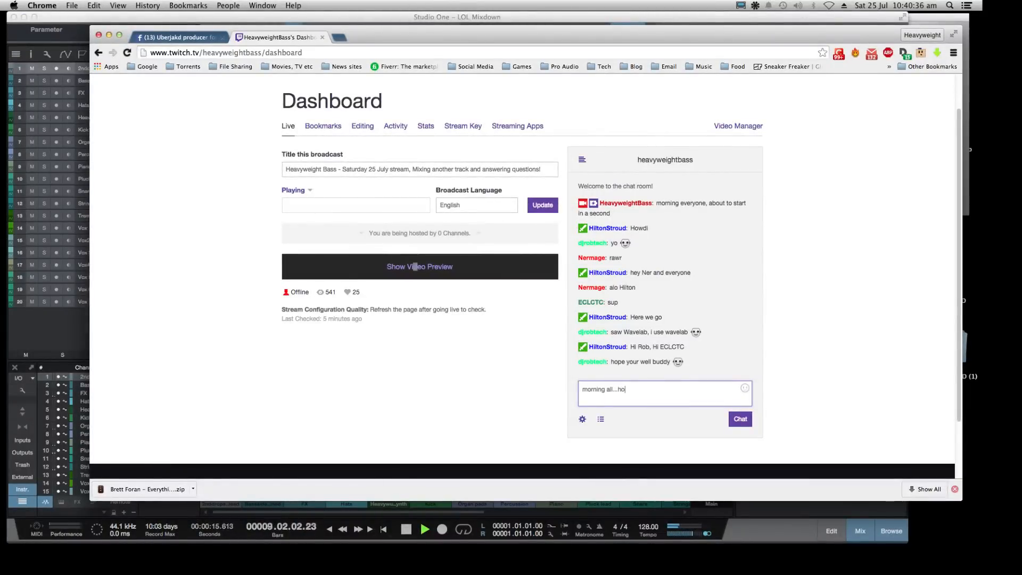
type("pe your all good")
left_click(740, 418)
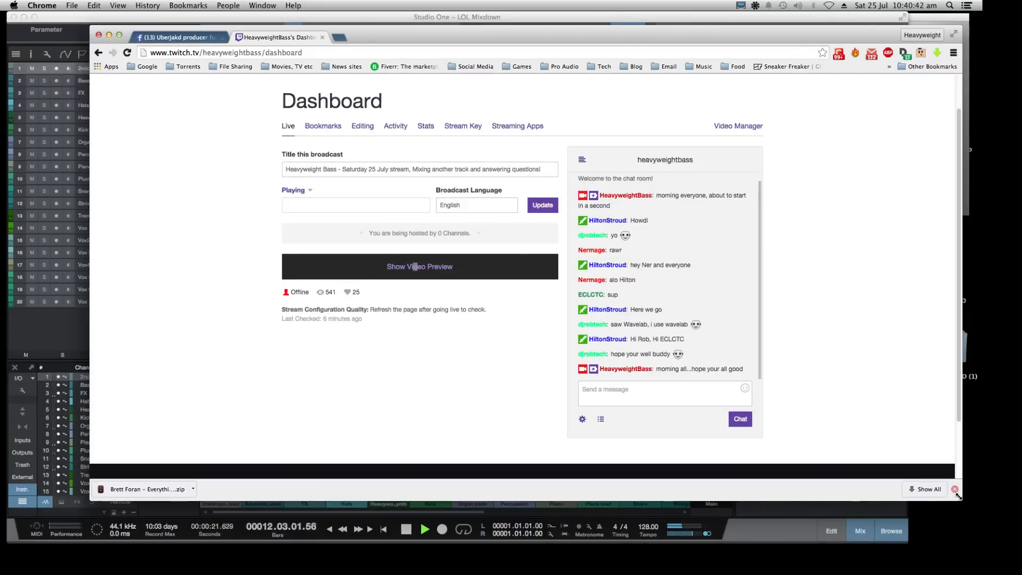
Shrink the Twitch browser window and move it aside so the Studio One track list is uncovered
left_click_drag(959, 499, 716, 476)
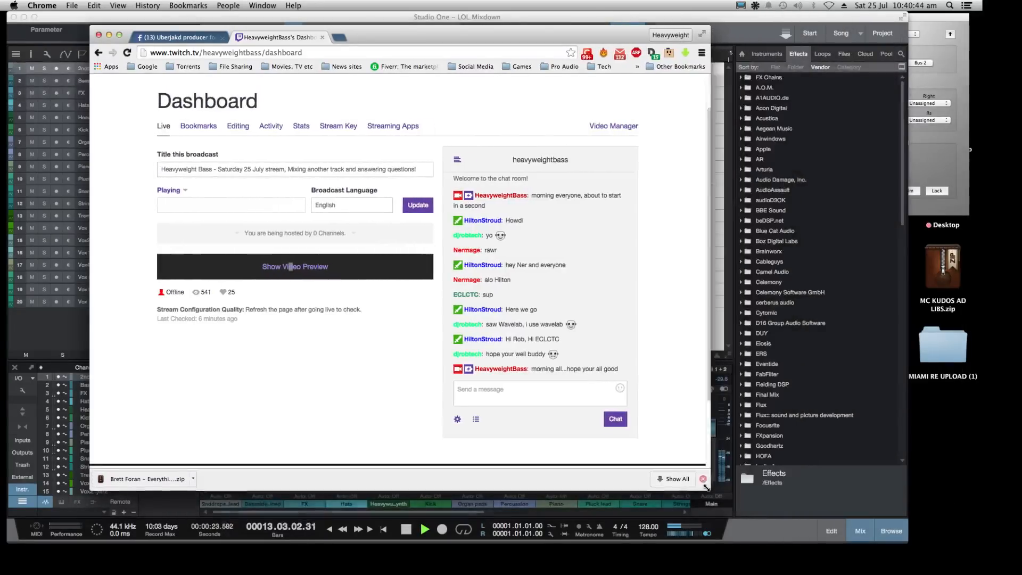
left_click_drag(477, 35, 739, 22)
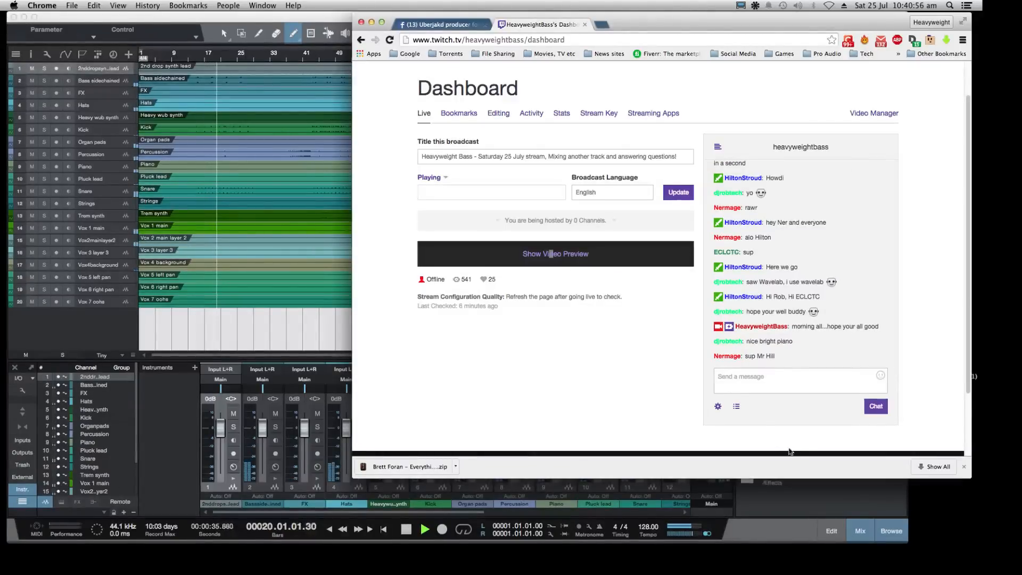
Send a chat message wishing good morning to the viewer who posted the latest greeting
left_click(750, 387)
type("morning Ner")
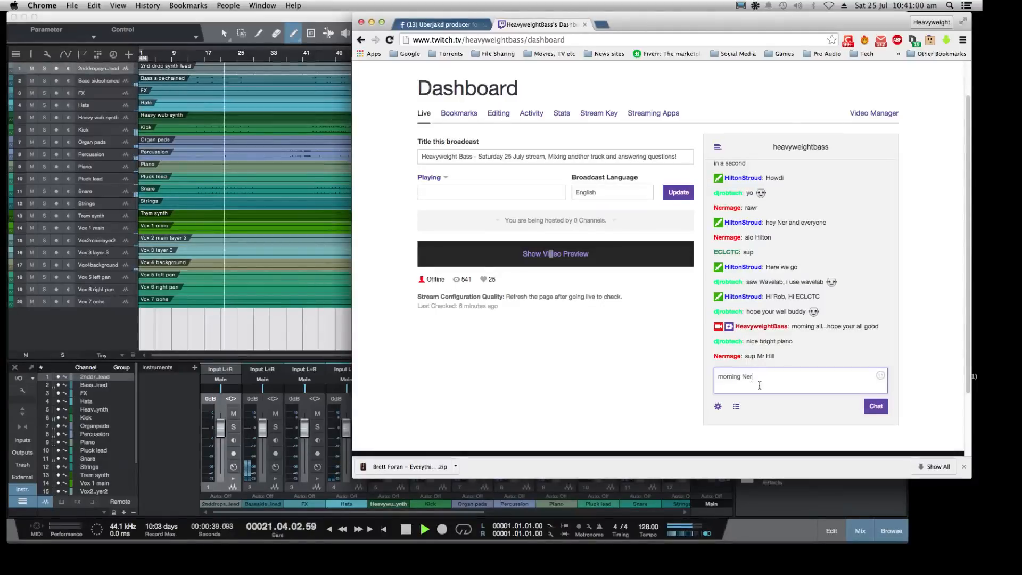
left_click(875, 406)
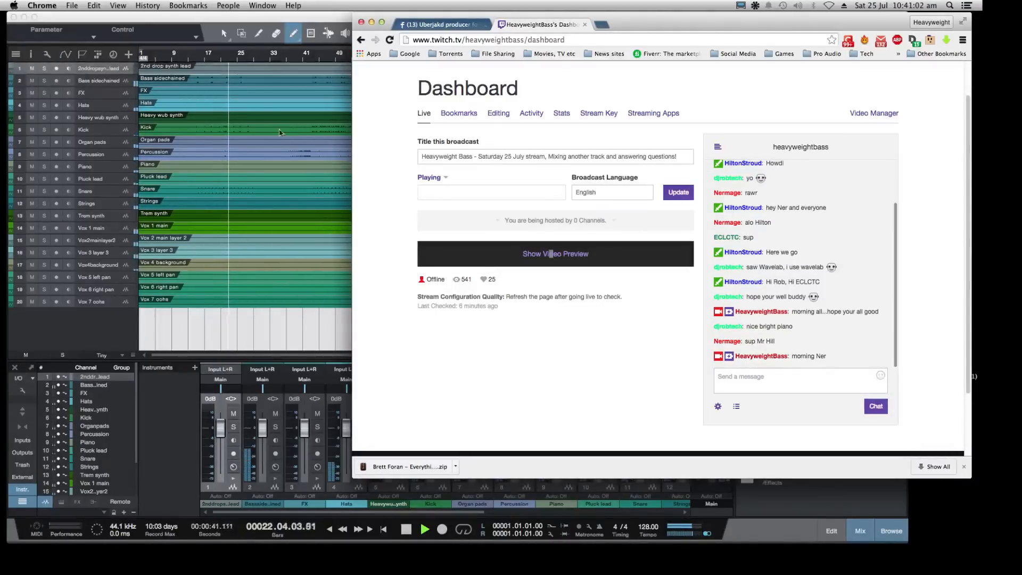
Bring Studio One to the front, widen its window while leaving the browser's edge uncovered, and move it slightly down
left_click(335, 32)
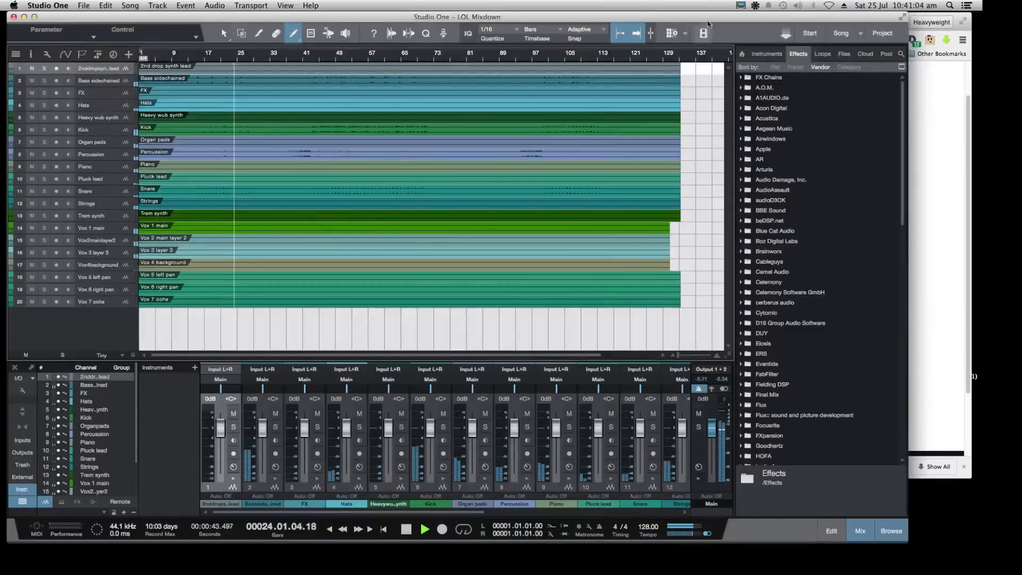
left_click_drag(908, 538, 952, 538)
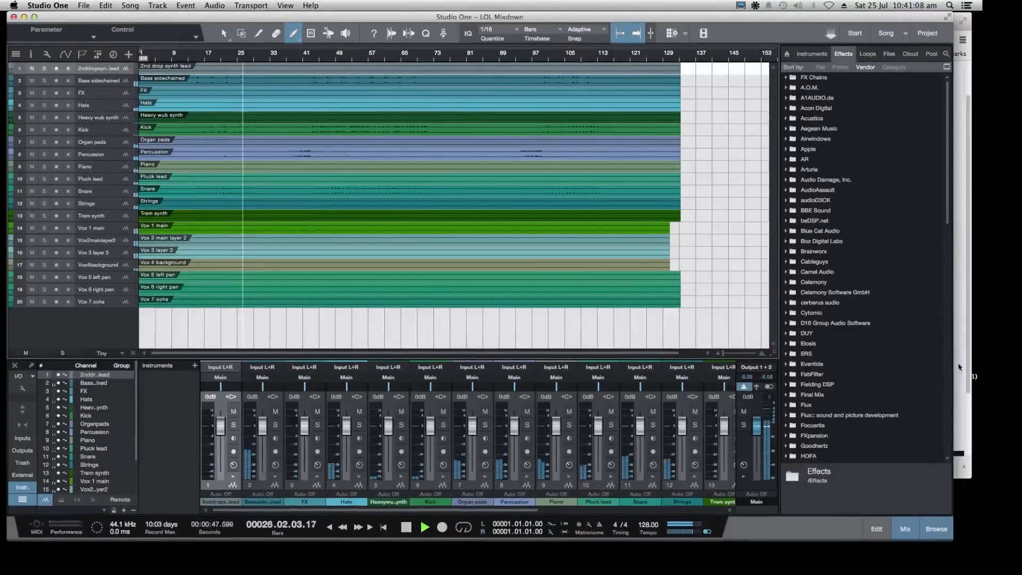
mouse_move(682, 18)
left_mouse_down()
mouse_move(686, 29)
mouse_move(679, 22)
left_mouse_up()
Minimize the OBS window and raise the monitor level to -9.5 in MIO Console's Monitor Control
left_click(687, 17)
left_click(679, 22)
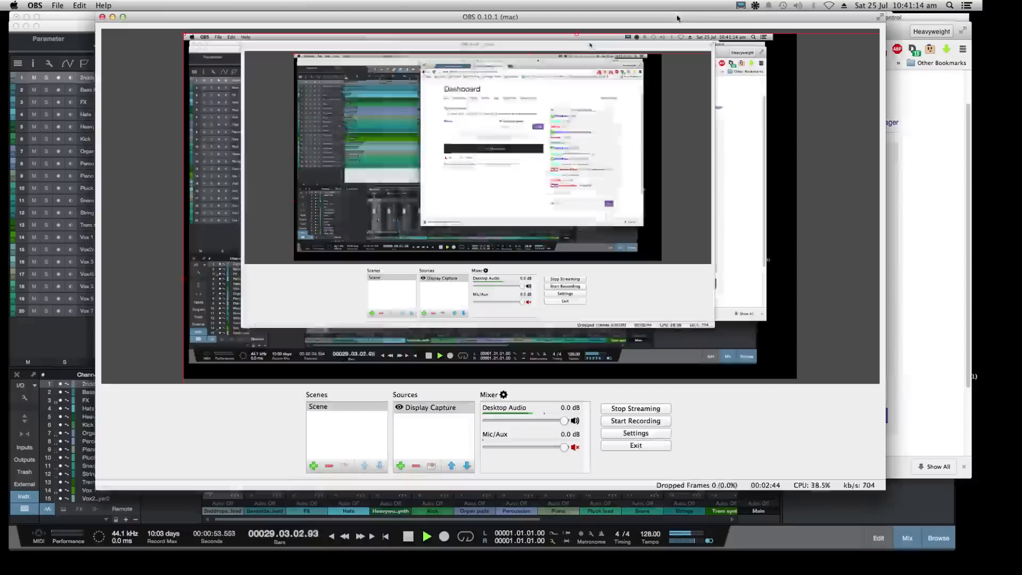
left_click(113, 17)
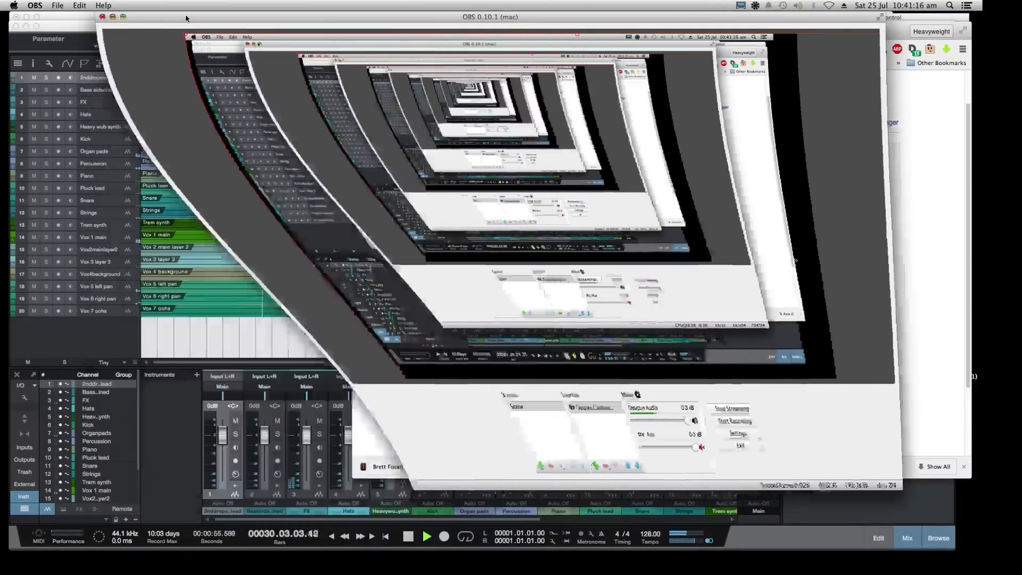
left_click(851, 14)
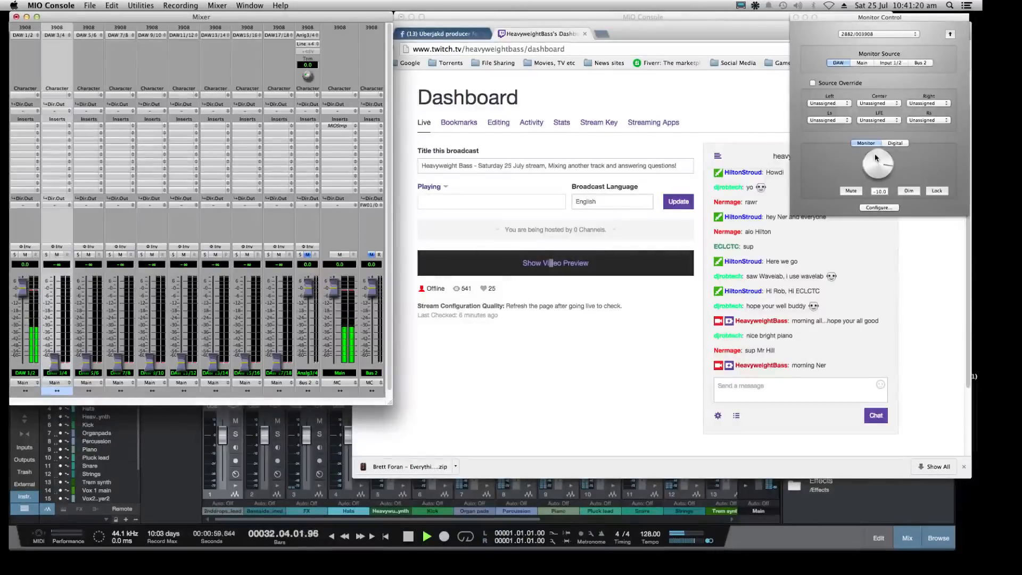
scroll(872, 160, "up", 1)
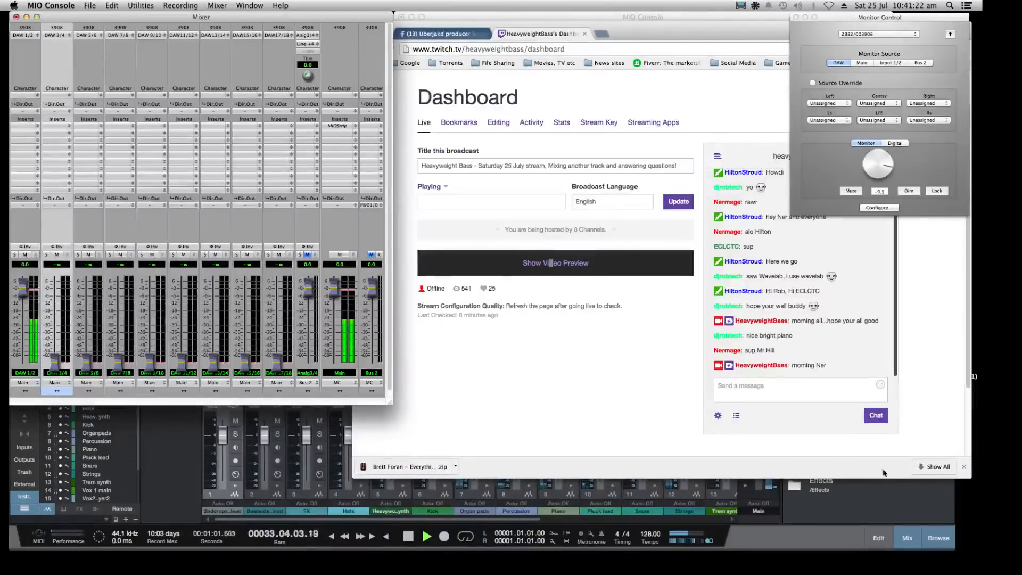
Return to Studio One and nudge its window slightly upward while the song plays
left_click(856, 506)
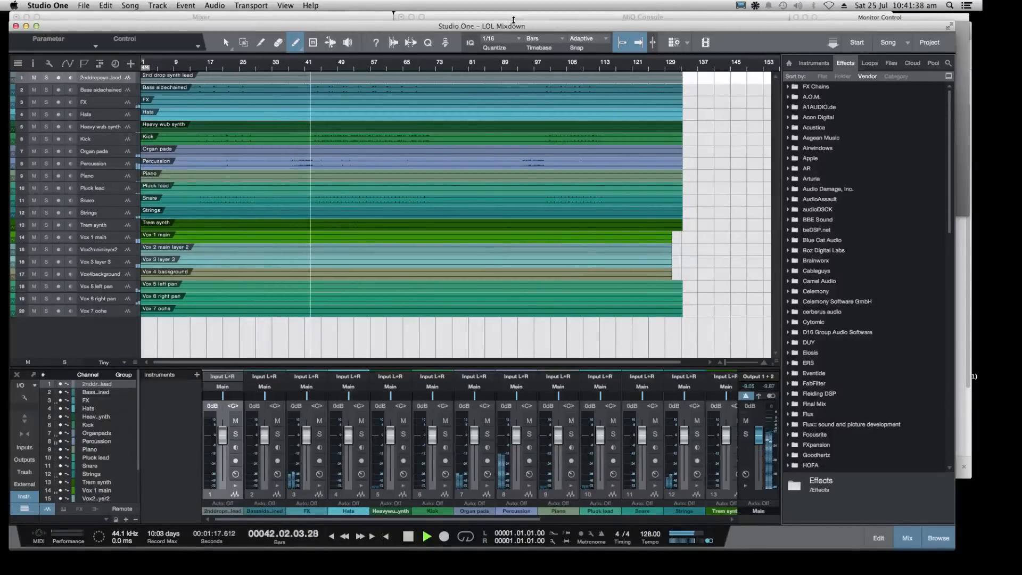
left_click_drag(515, 27, 515, 25)
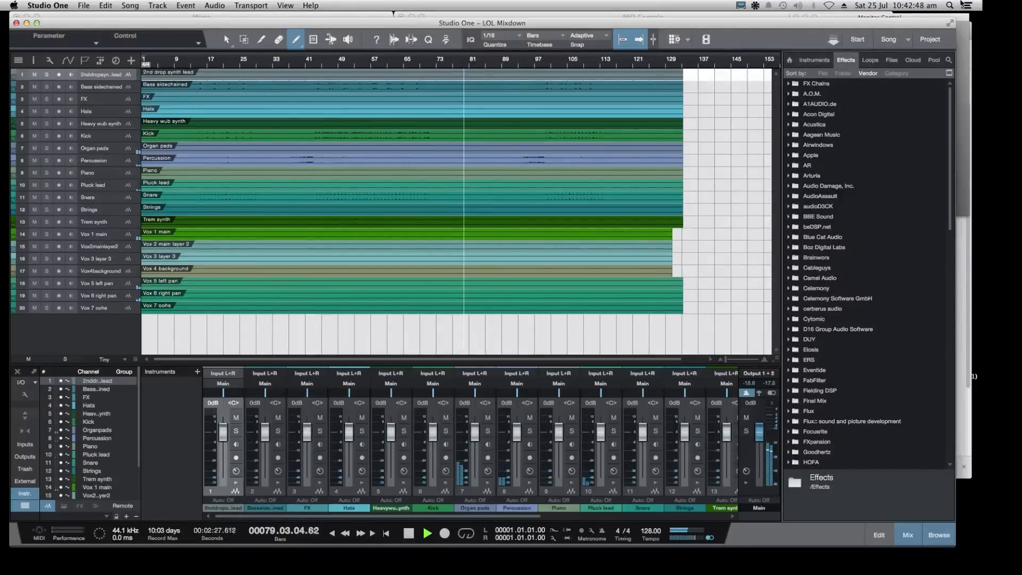
Bring the Twitch dashboard to the front and send the chat message "yeah, very nice"
left_click(970, 437)
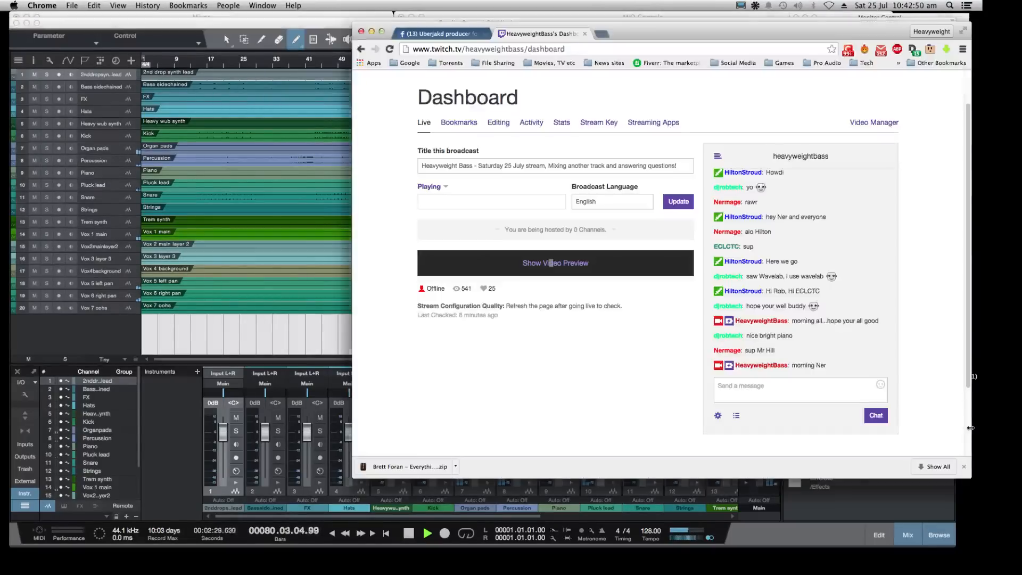
left_click(759, 392)
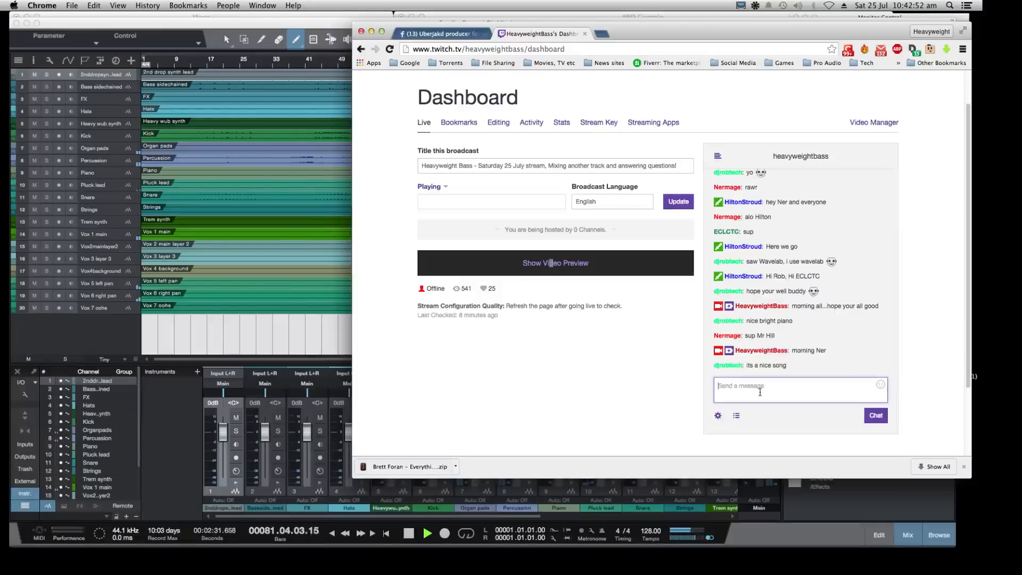
type("yeah, very nice")
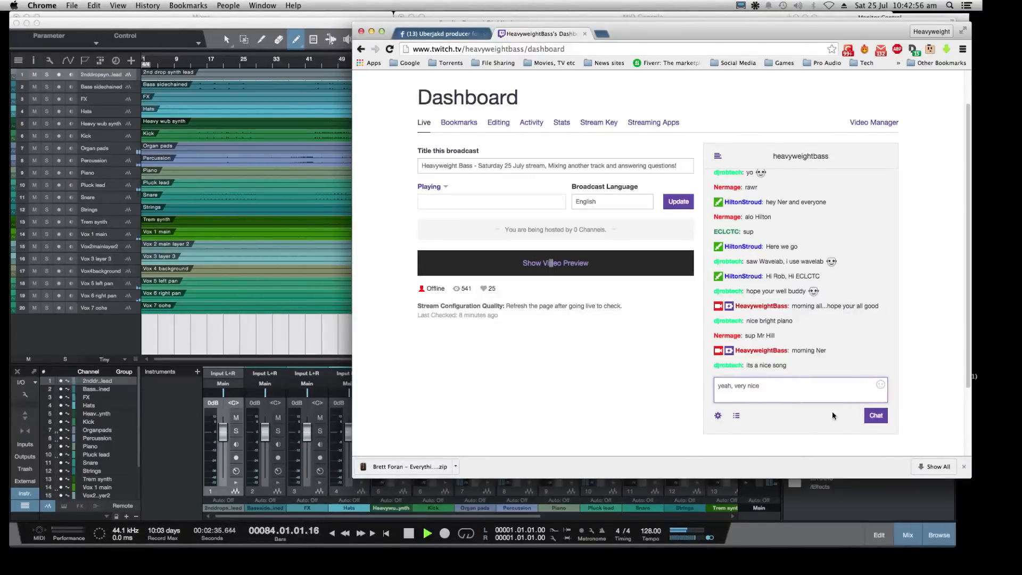
left_click(877, 416)
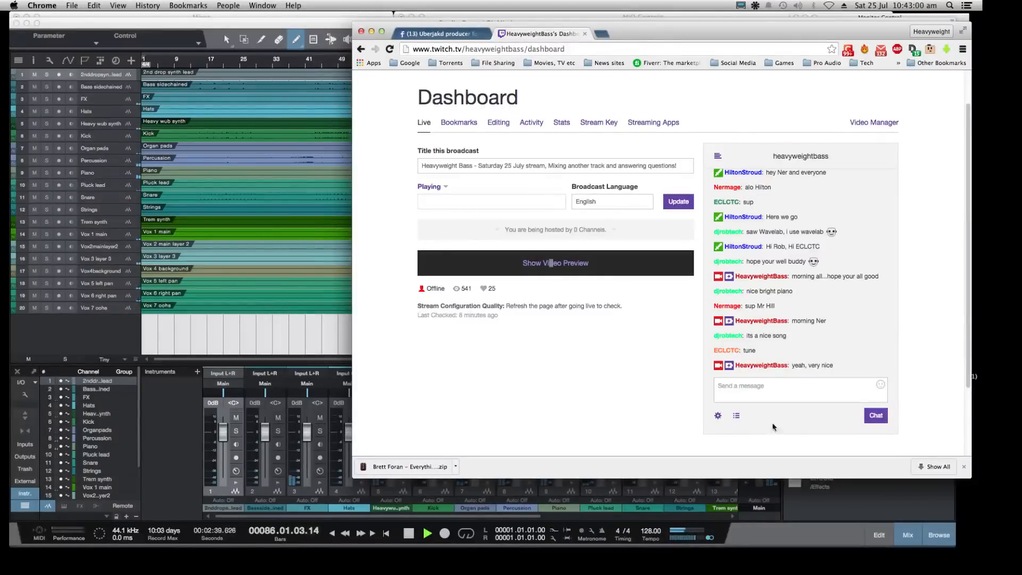
Switch back to Studio One and move its window slightly up and to the right
left_click(319, 340)
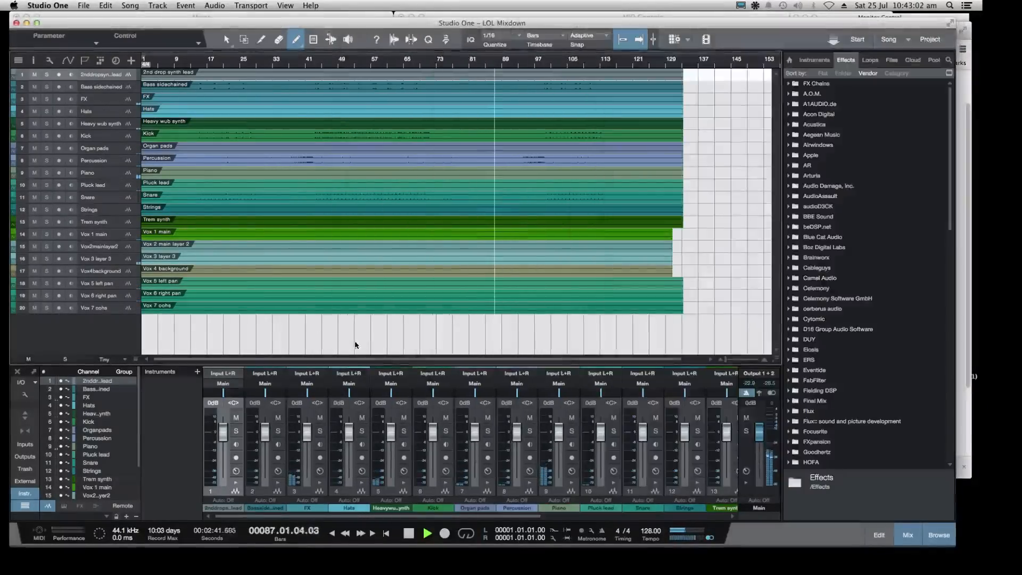
left_click_drag(554, 24, 557, 17)
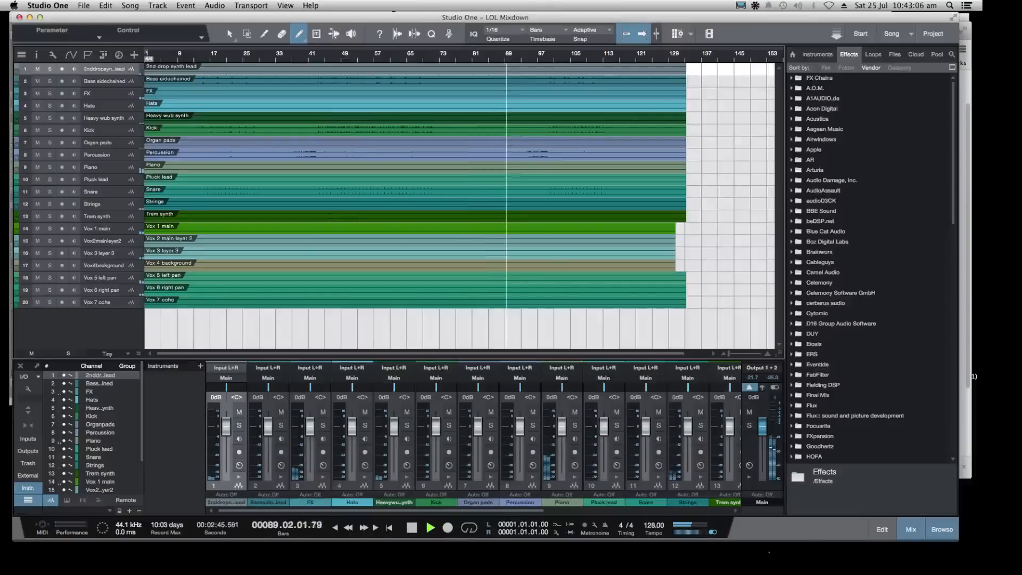
Save the LOL Mixdown song while the effects browser is hidden, and show the browser again
mouse_move(801, 550)
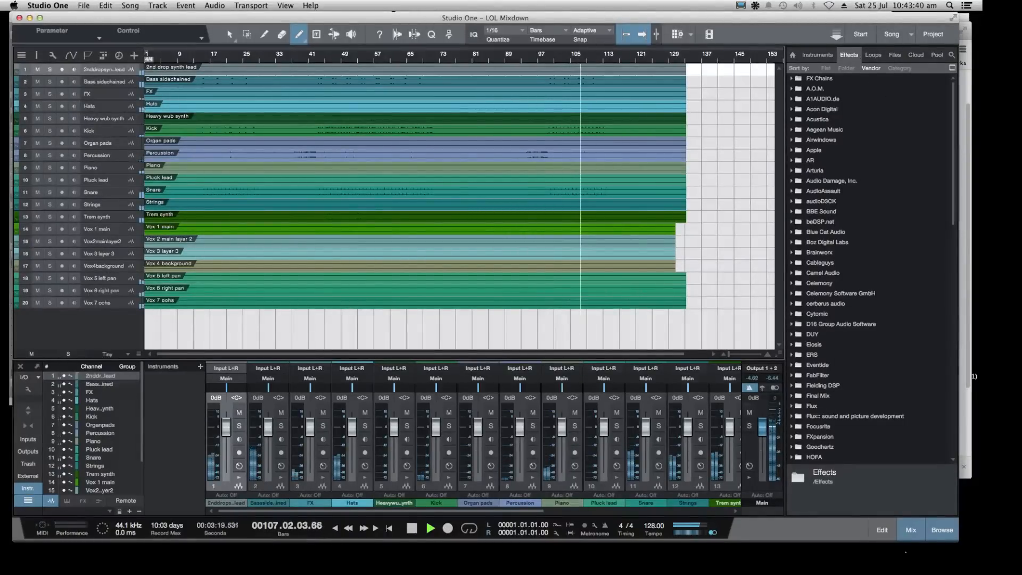
left_click(946, 528)
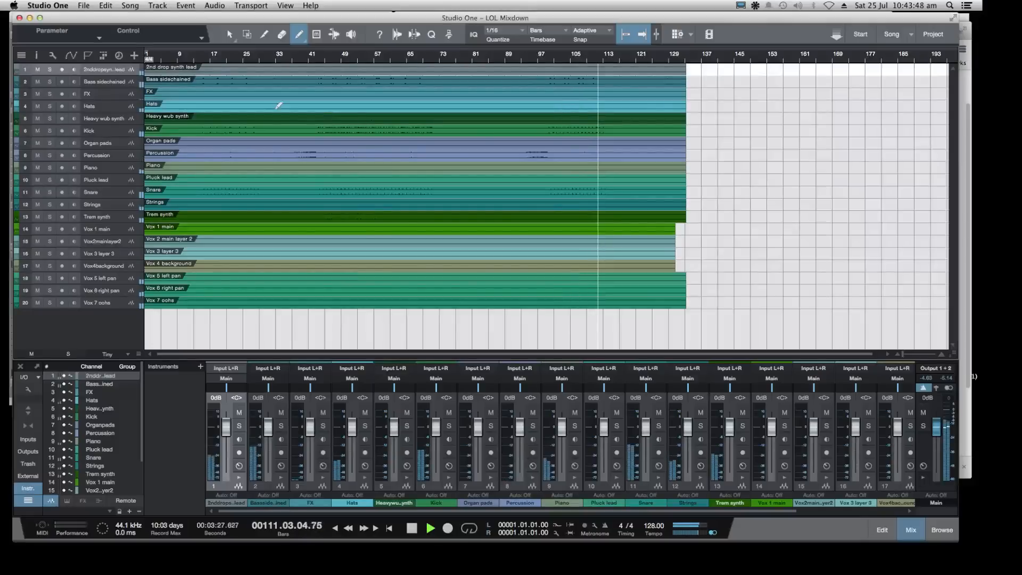
left_click(83, 5)
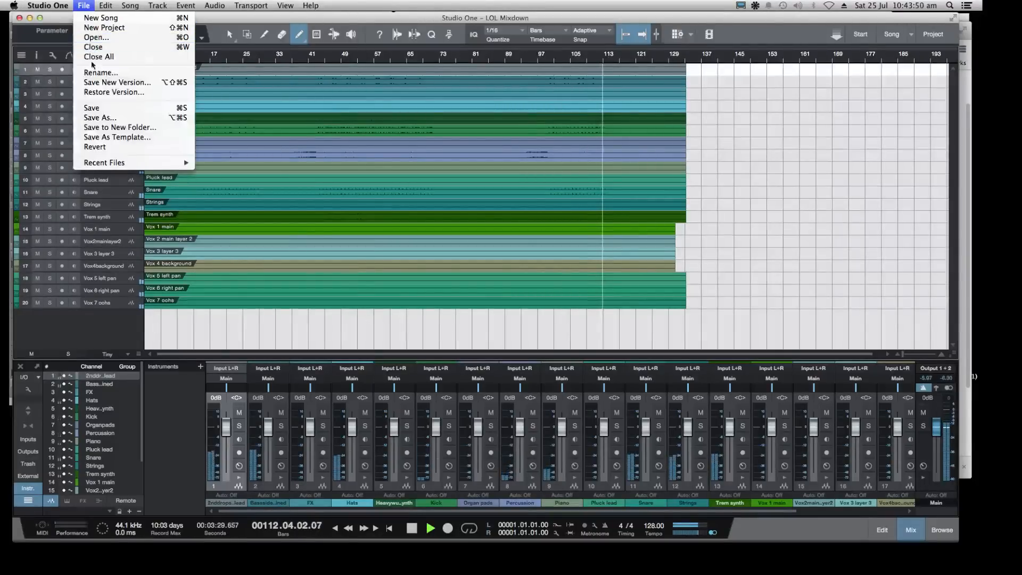
left_click(99, 108)
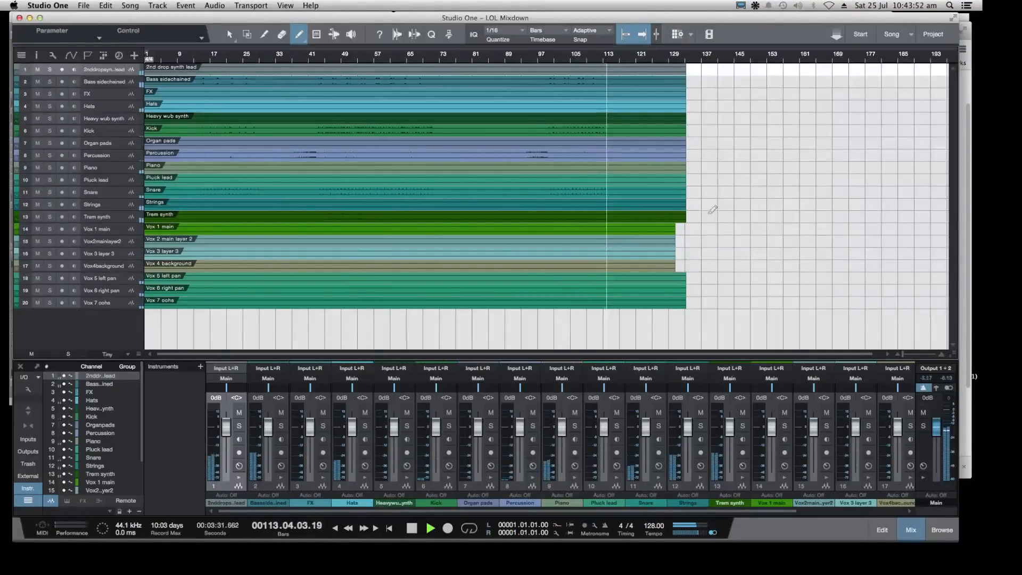
left_click(942, 529)
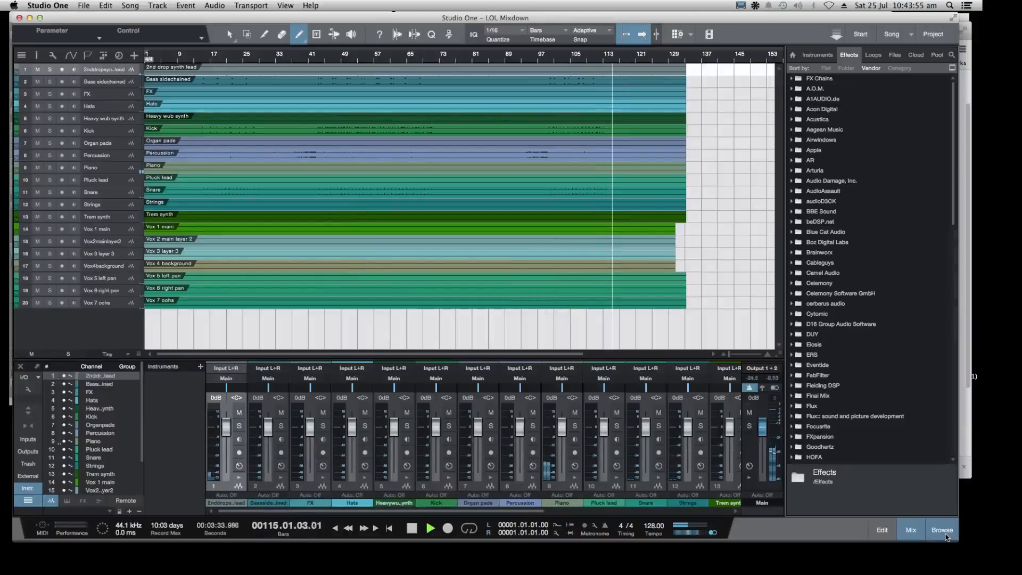
Check the Twitch chat for new messages, then return to Studio One and stop playback
left_click(966, 409)
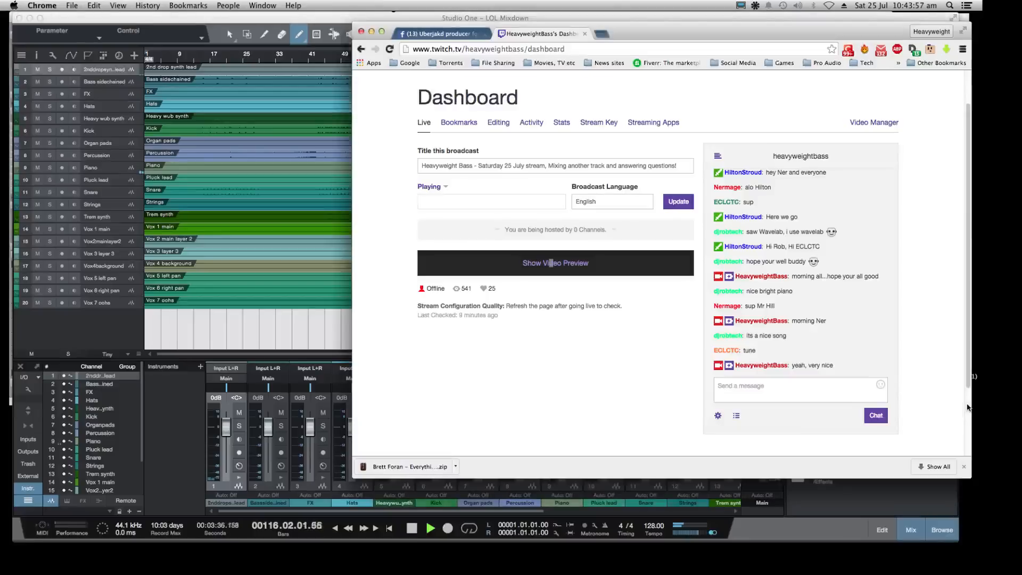
left_click(308, 339)
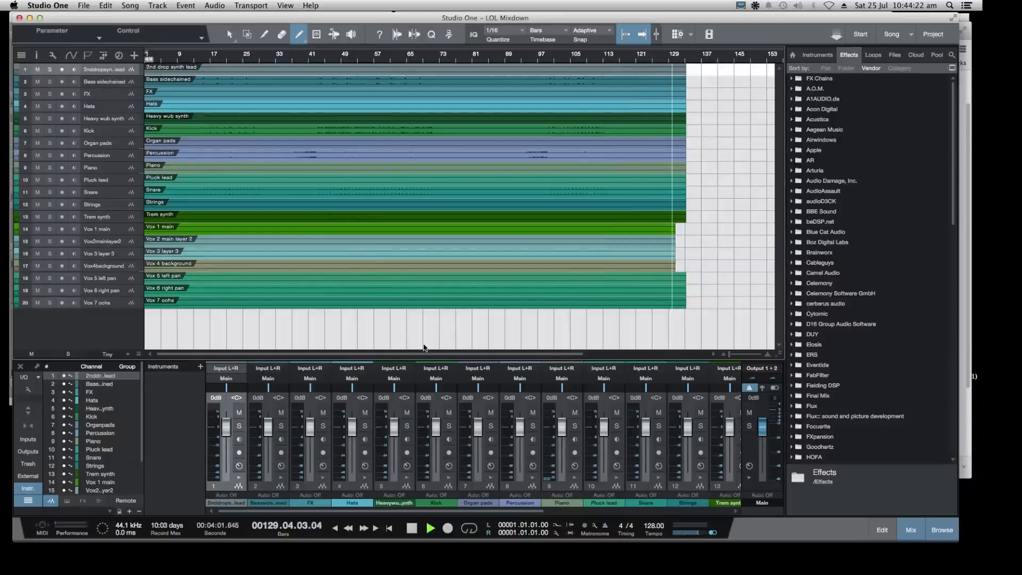
key("space")
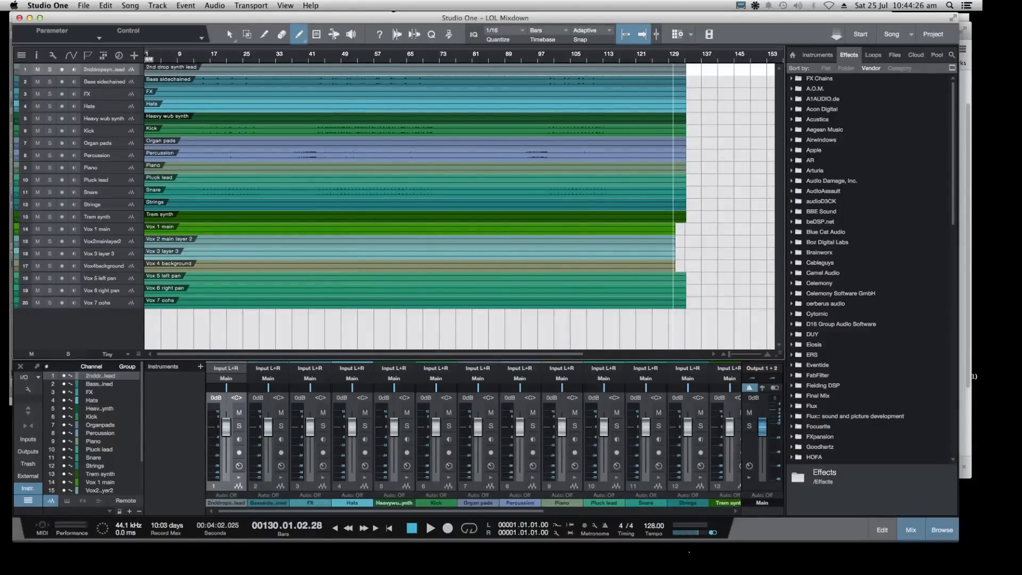
Open the OBS window to check the stream's status and audio levels, then minimize it
mouse_move(693, 551)
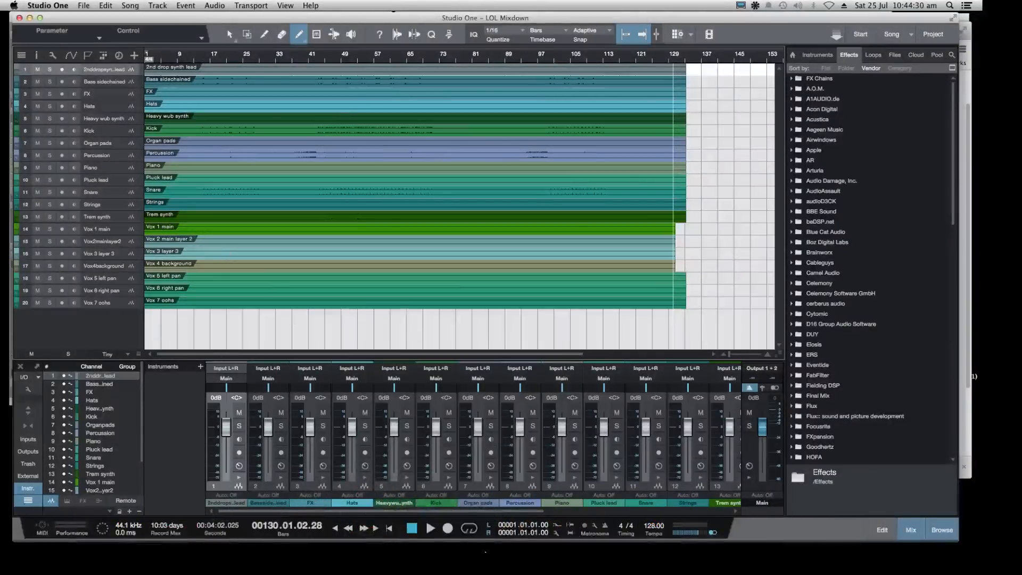
mouse_move(494, 551)
left_click(526, 531)
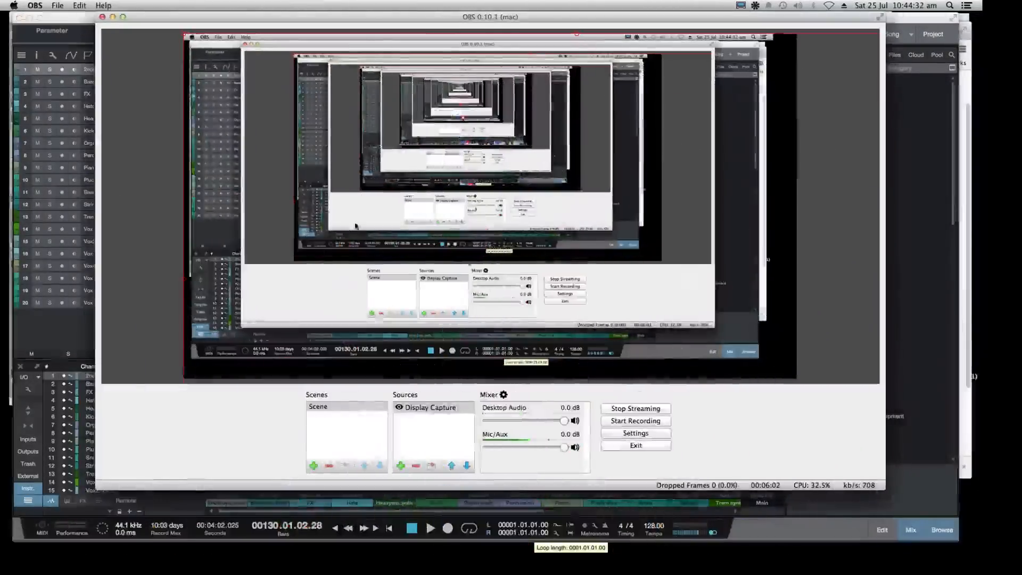
left_click(112, 17)
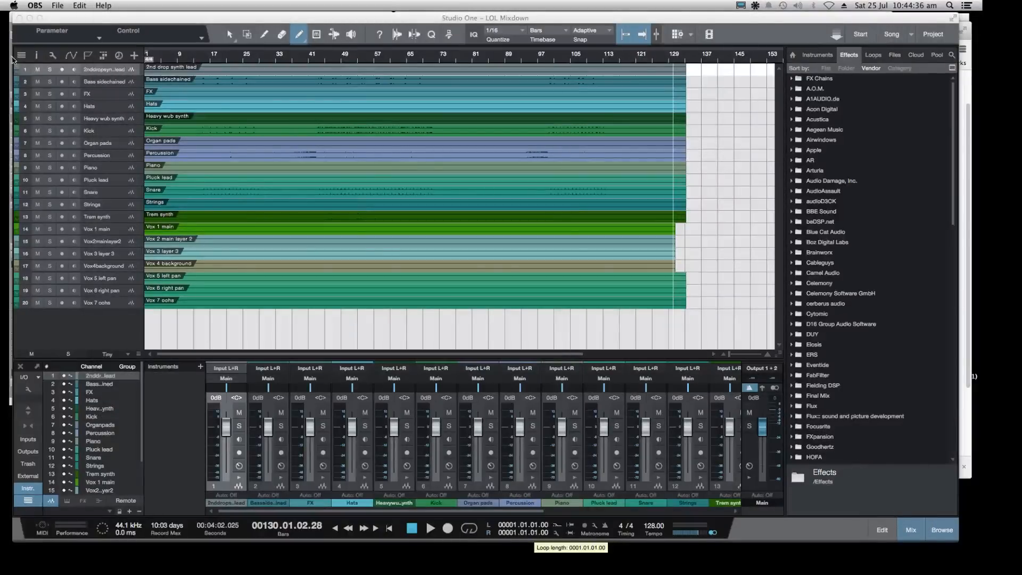
In Chrome, dismiss the newly received Facebook message, close the Facebook tab and minimize the browser window
mouse_move(500, 551)
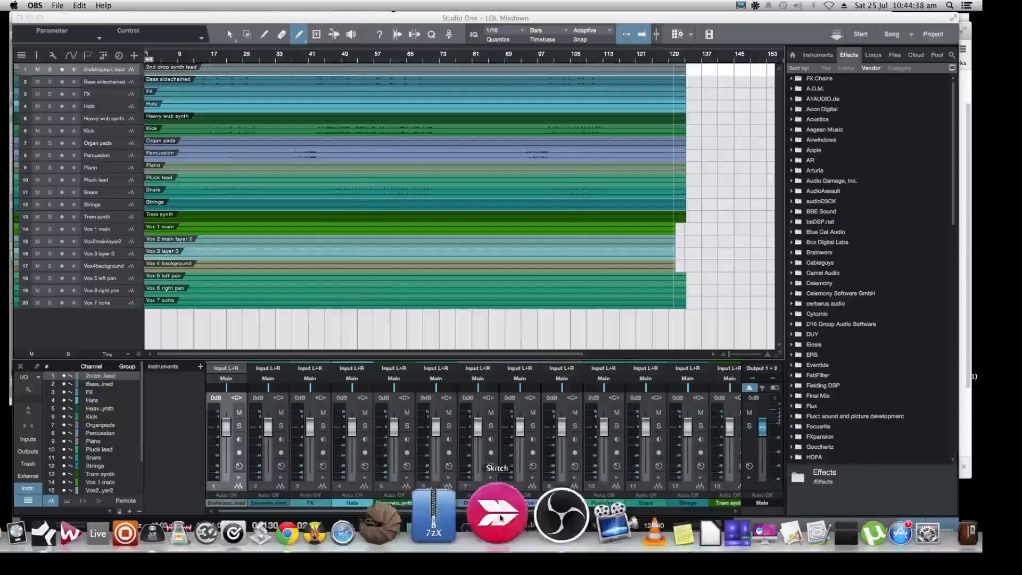
left_click(352, 532)
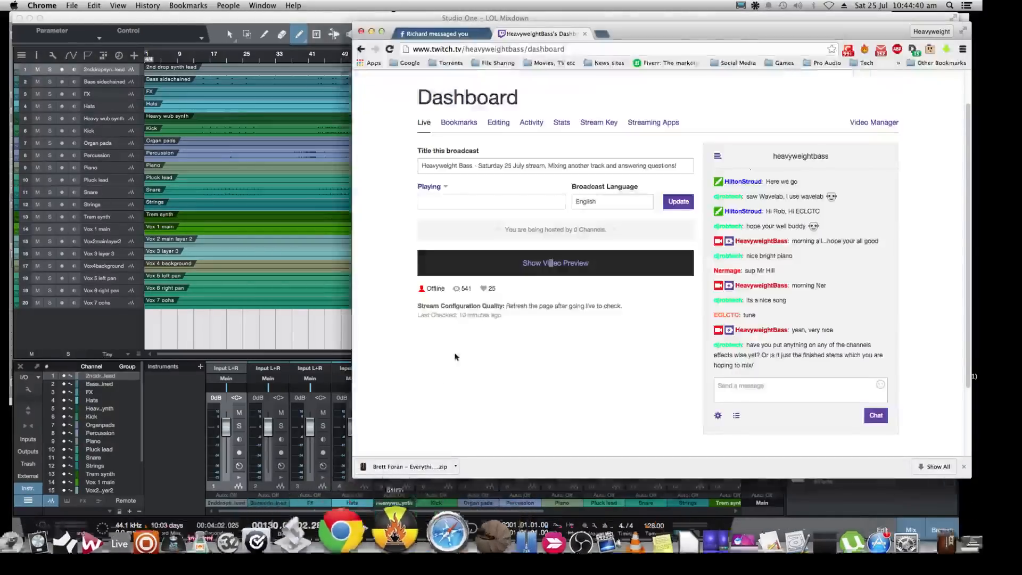
left_click(442, 33)
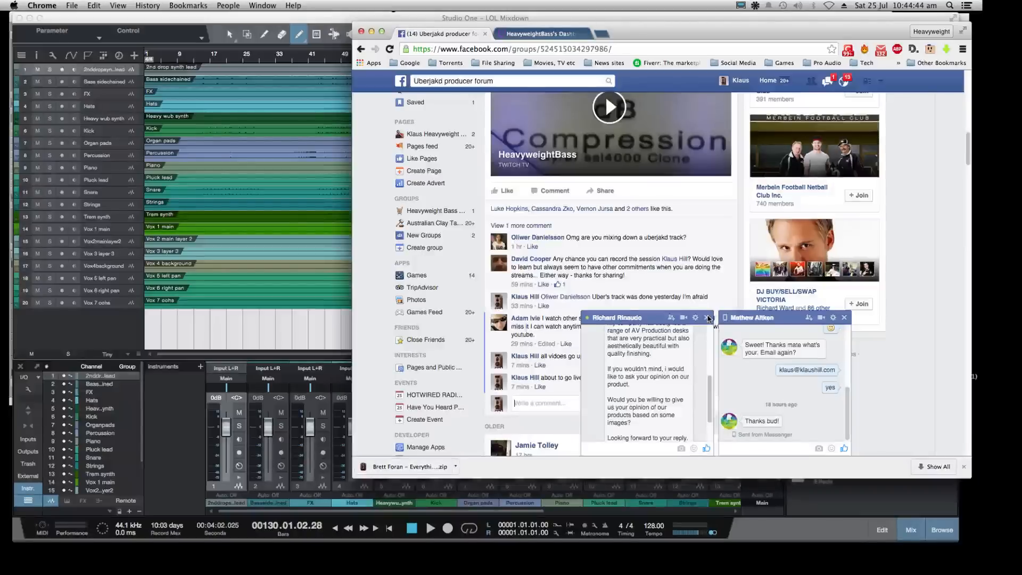
left_click(707, 318)
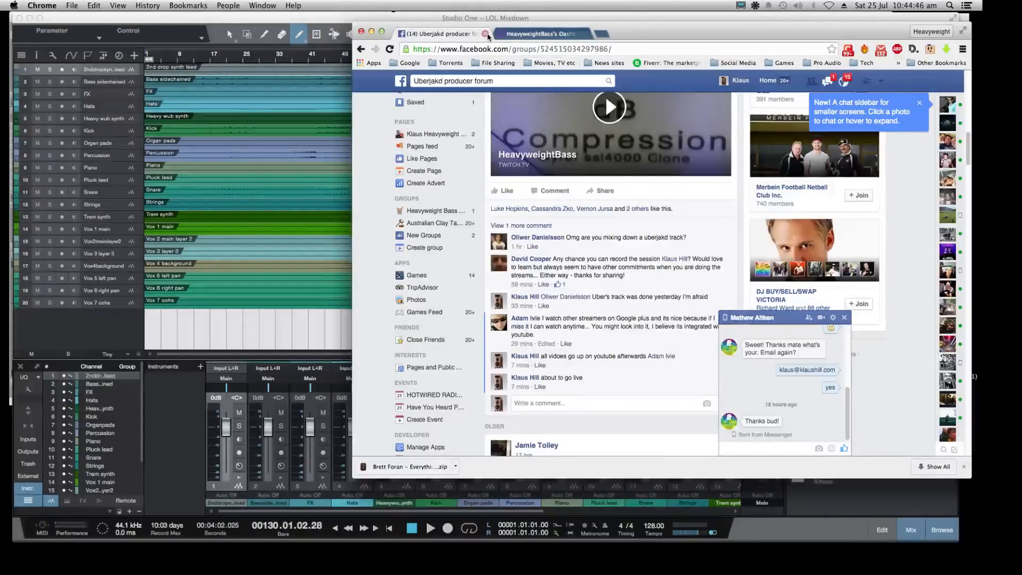
left_click(486, 34)
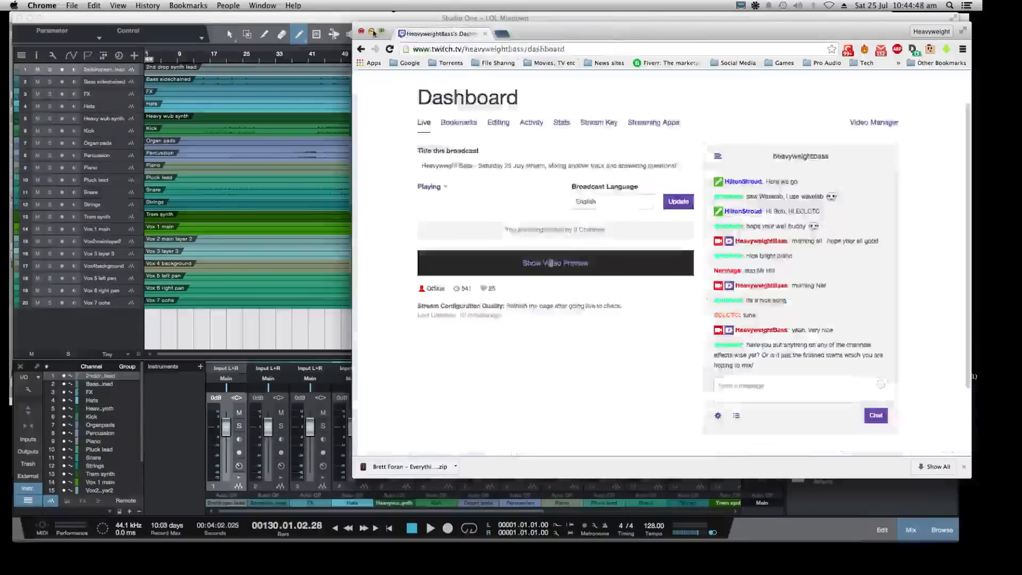
left_click(371, 31)
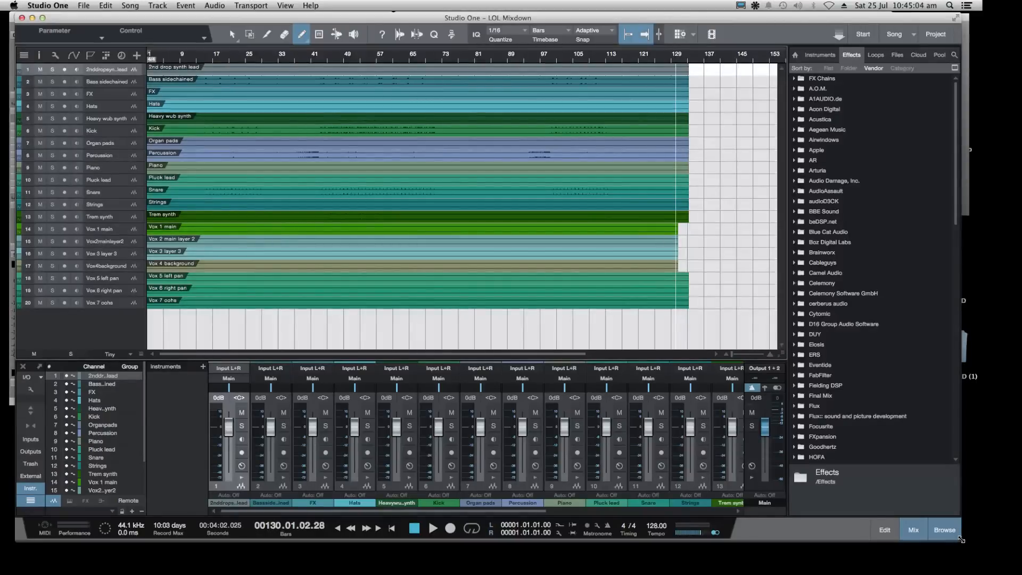
Restore Chrome to read the viewer's chat question, then play the song from the beginning in Studio One
mouse_move(631, 544)
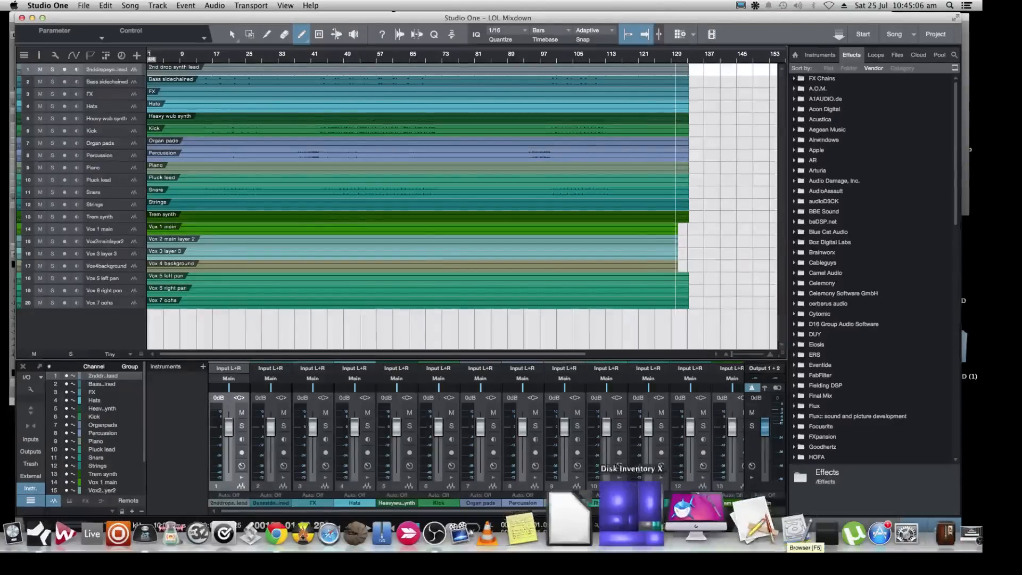
left_click(350, 519)
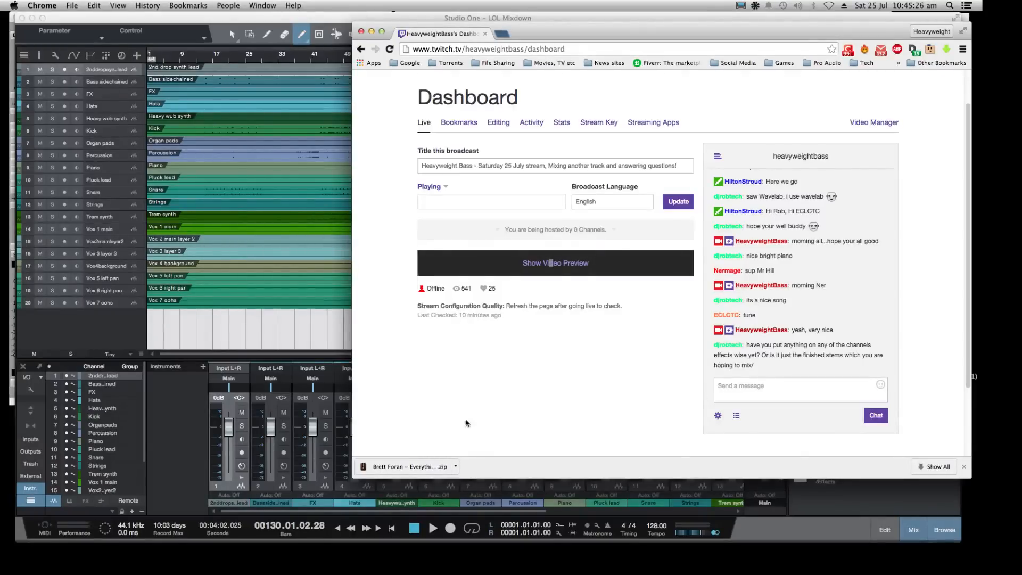
left_click(324, 336)
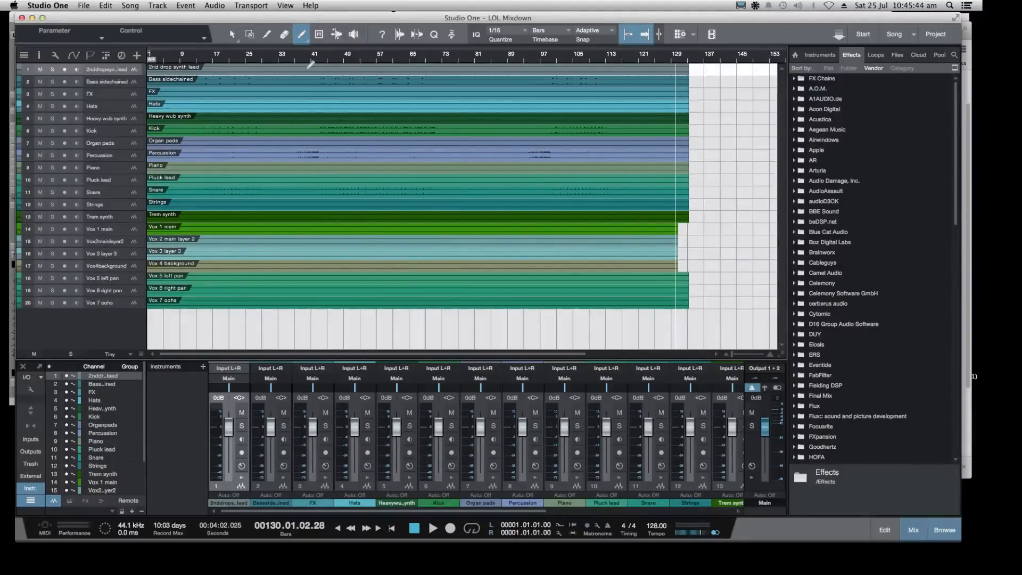
key("Home")
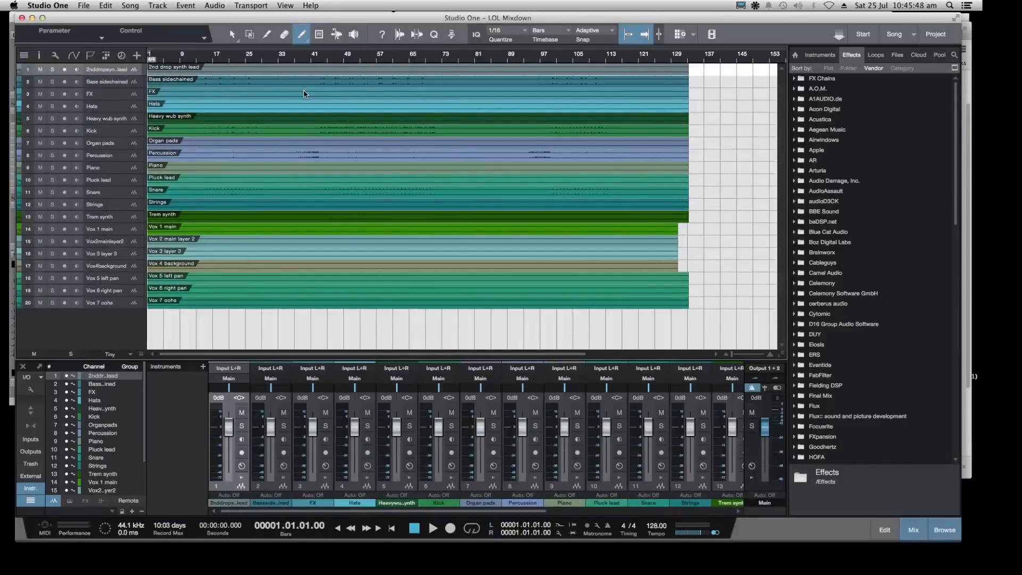
key("space")
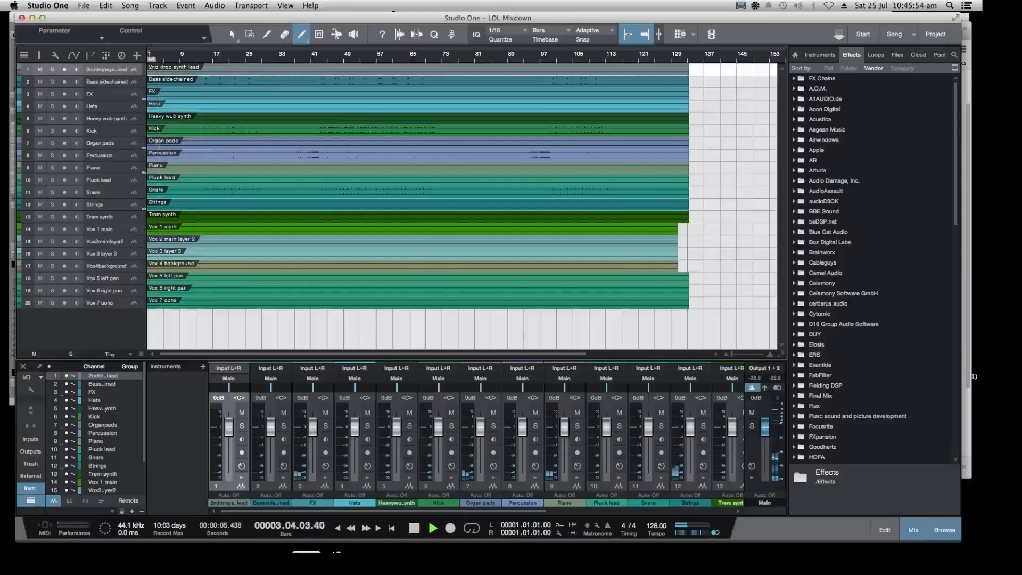
Bring up OBS again to check its levels during playback, and minimize it to return to Studio One
mouse_move(320, 538)
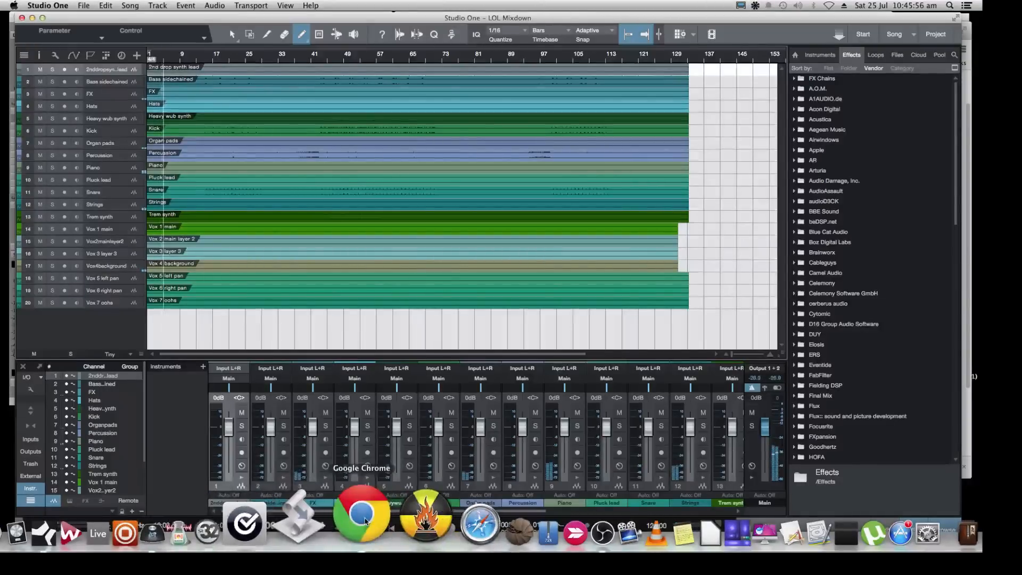
left_click(553, 513)
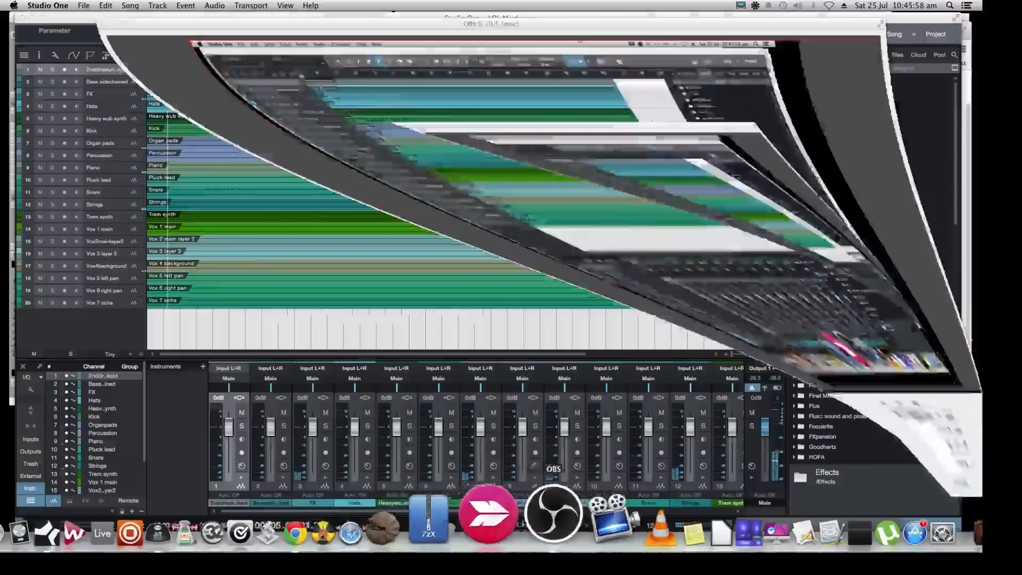
left_click(88, 21)
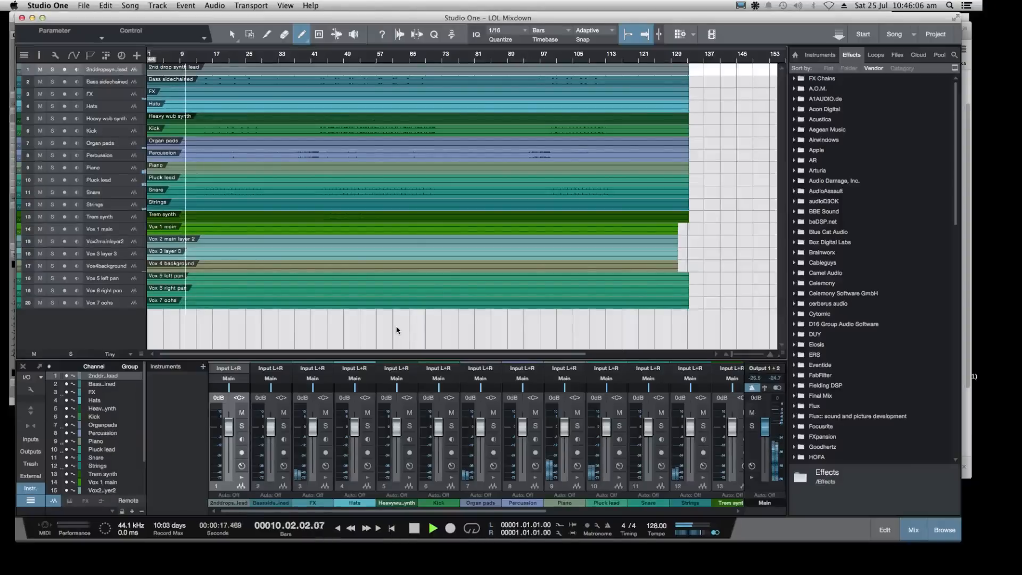
Bring the Twitch dashboard forward and answer the viewer's effects question with "nothing on the channels yet"
left_click(967, 181)
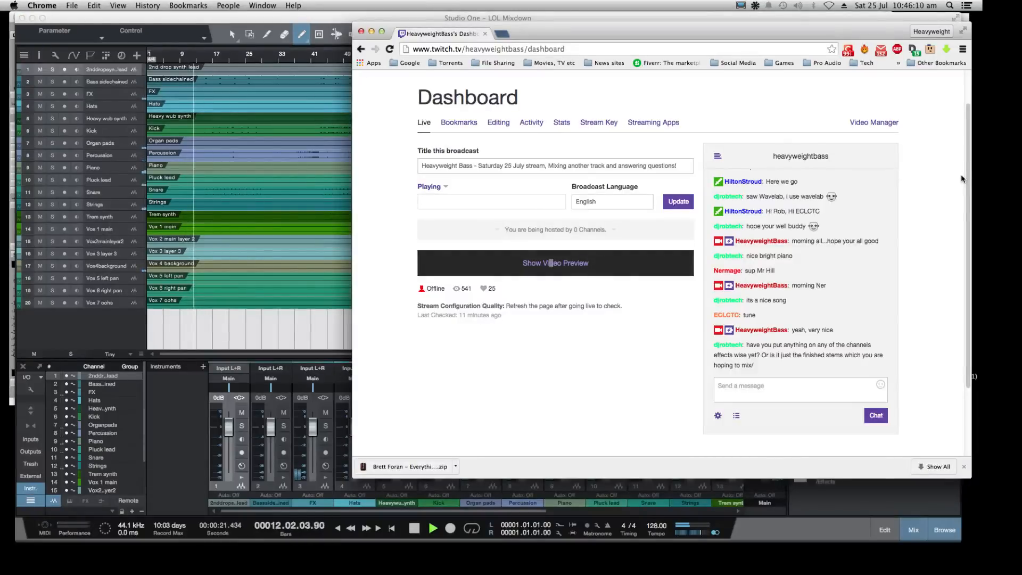
left_click(760, 387)
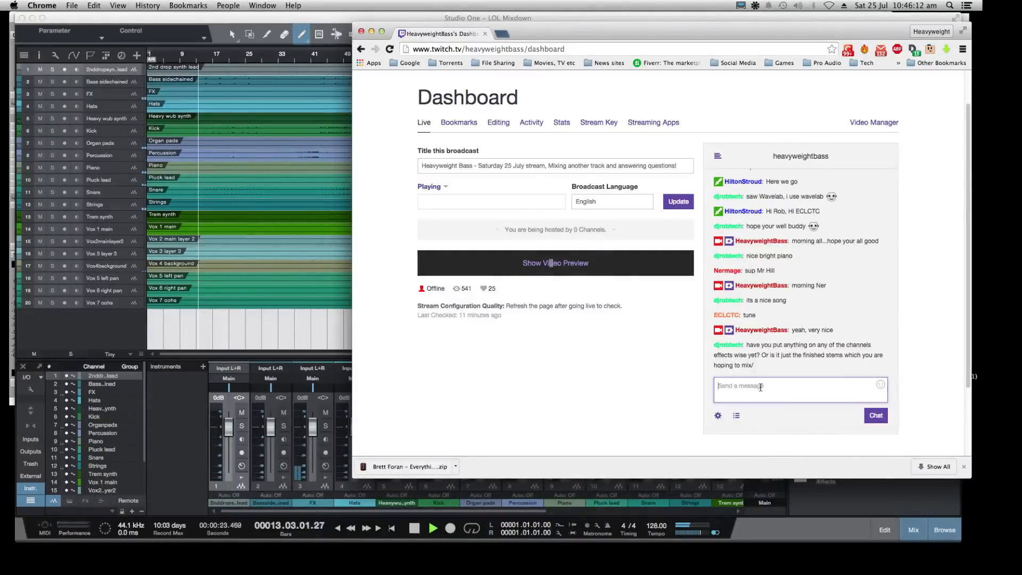
type("nothing on the channels yet")
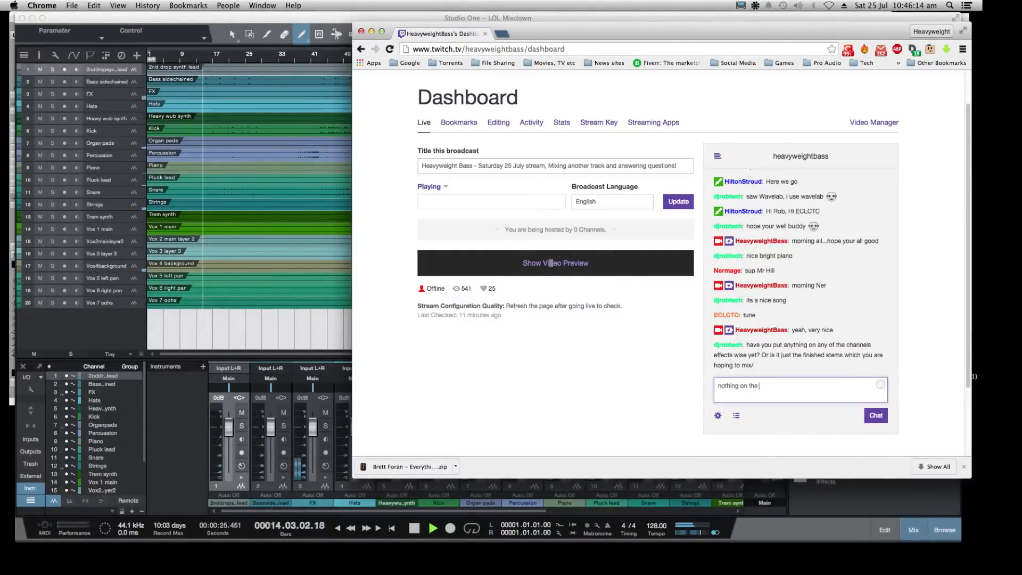
key("Return")
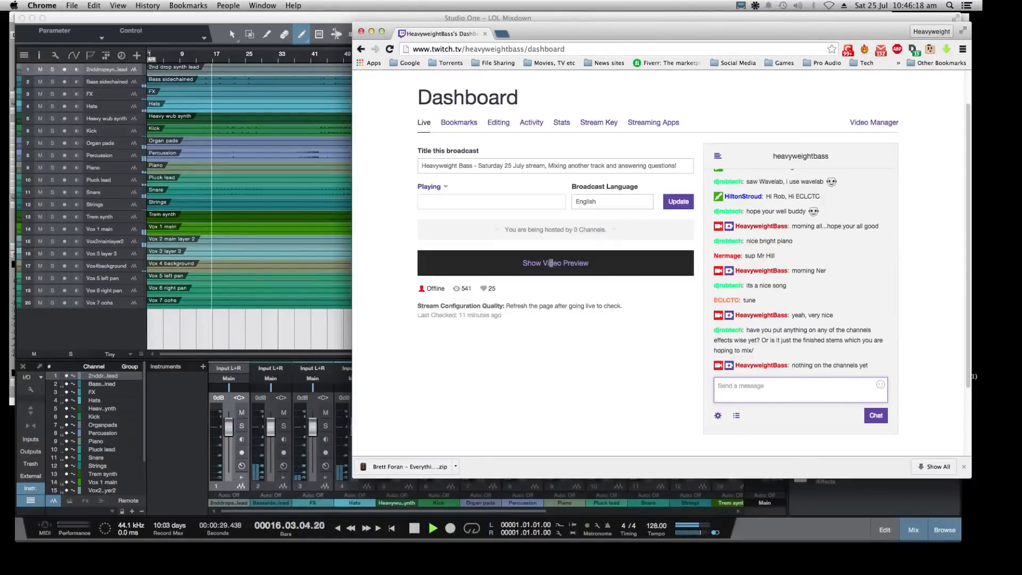
Send the follow-up chat message "this is flat - as the stems were sent" on the Twitch dashboard
type("this is")
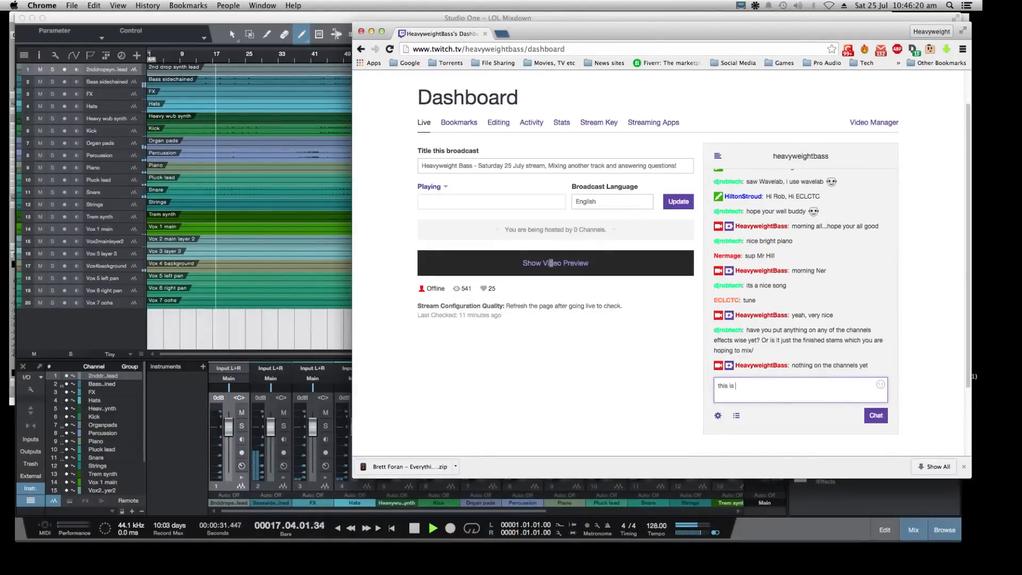
type(" f")
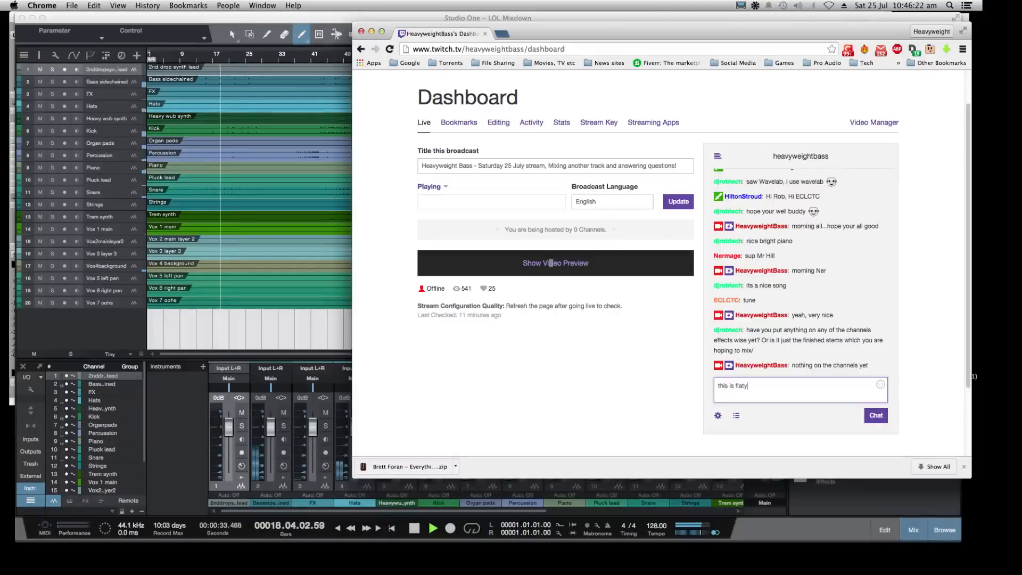
type("lat - as the")
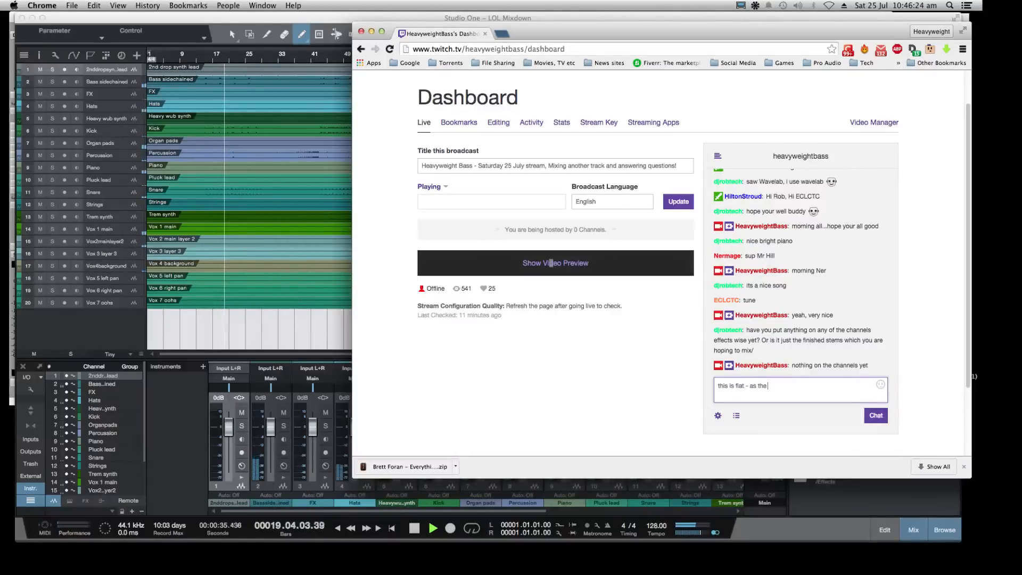
type(" stems were sent")
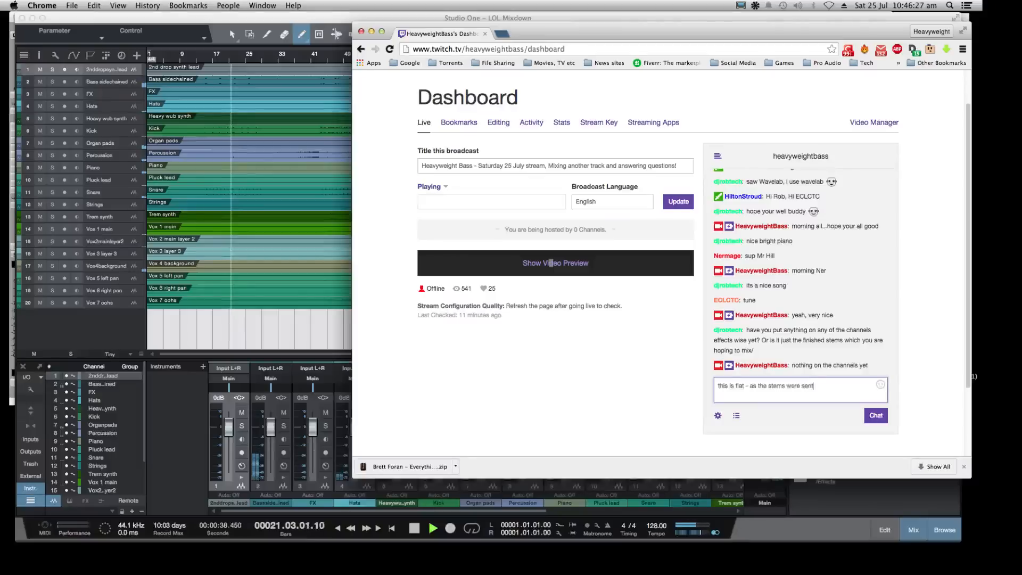
key("Return")
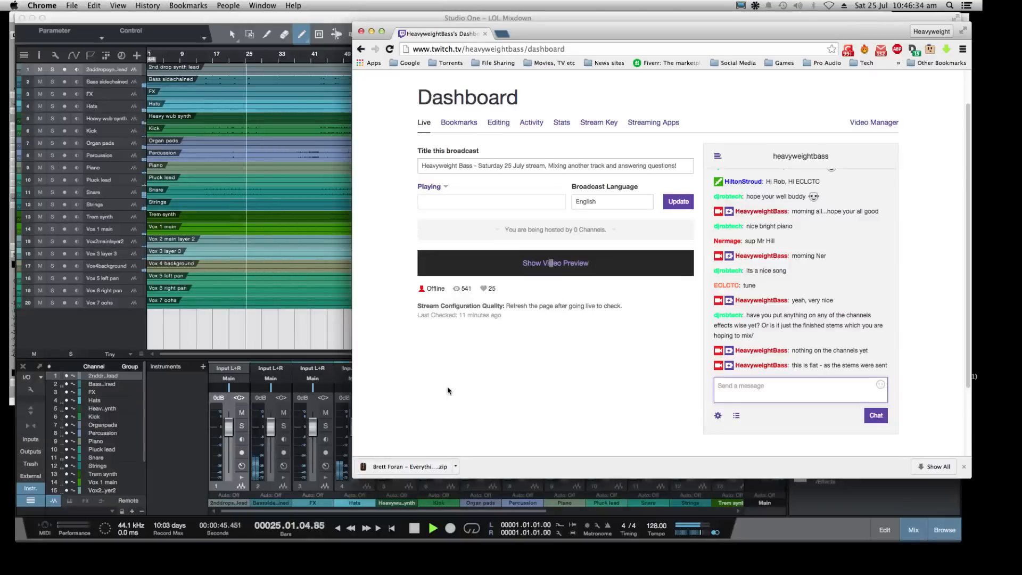
Return to Studio One, widen its window slightly and hide the effects browser
left_click(317, 328)
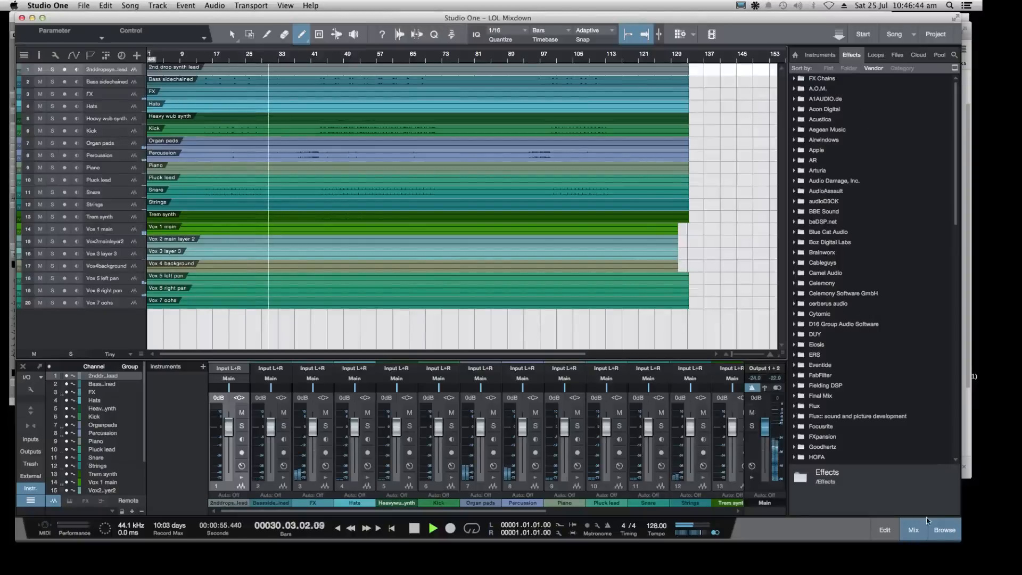
left_click_drag(958, 538, 970, 536)
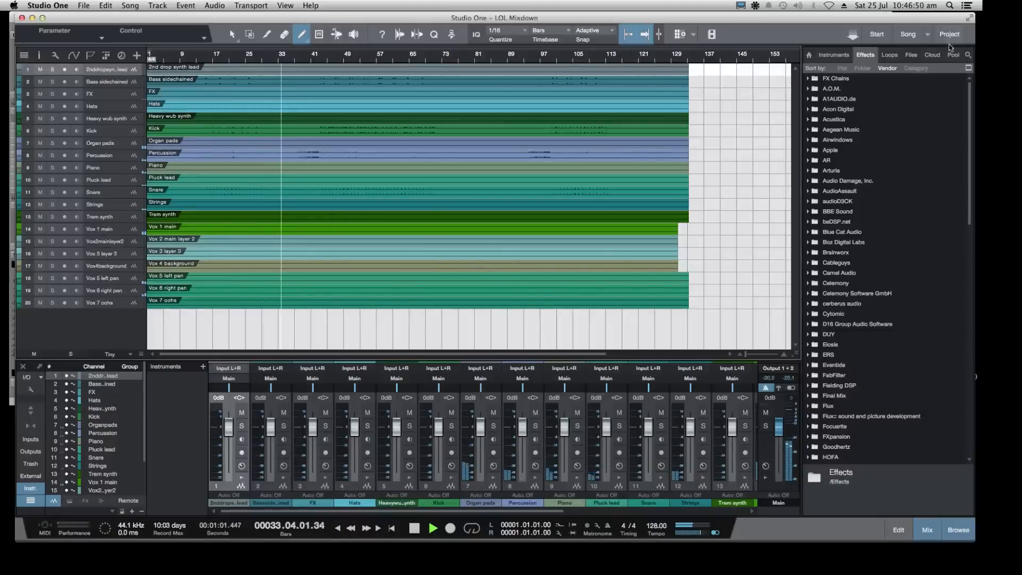
left_click(957, 529)
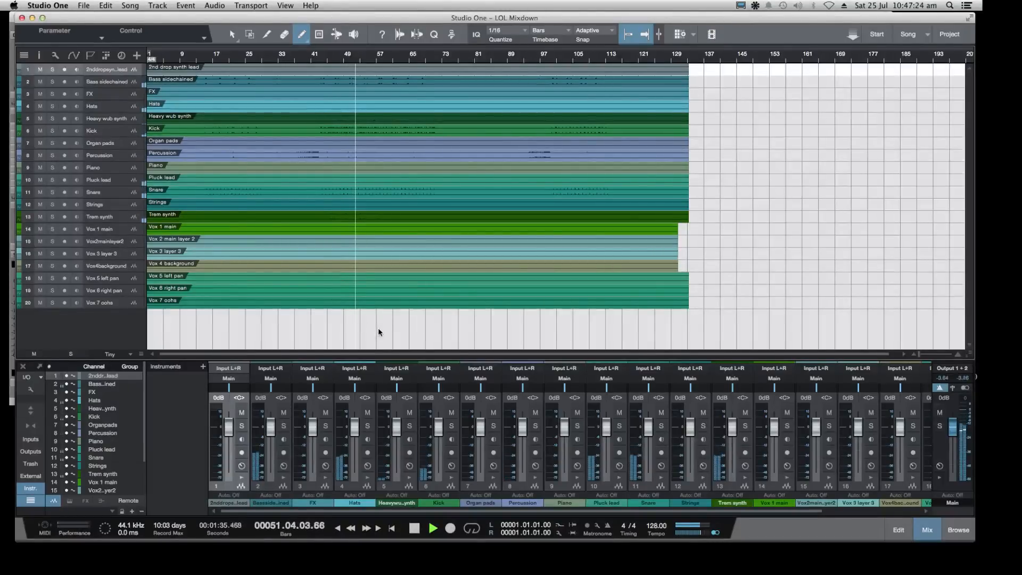
Bring OBS forward to check its audio mixer while the song plays, and return to Studio One
mouse_move(511, 551)
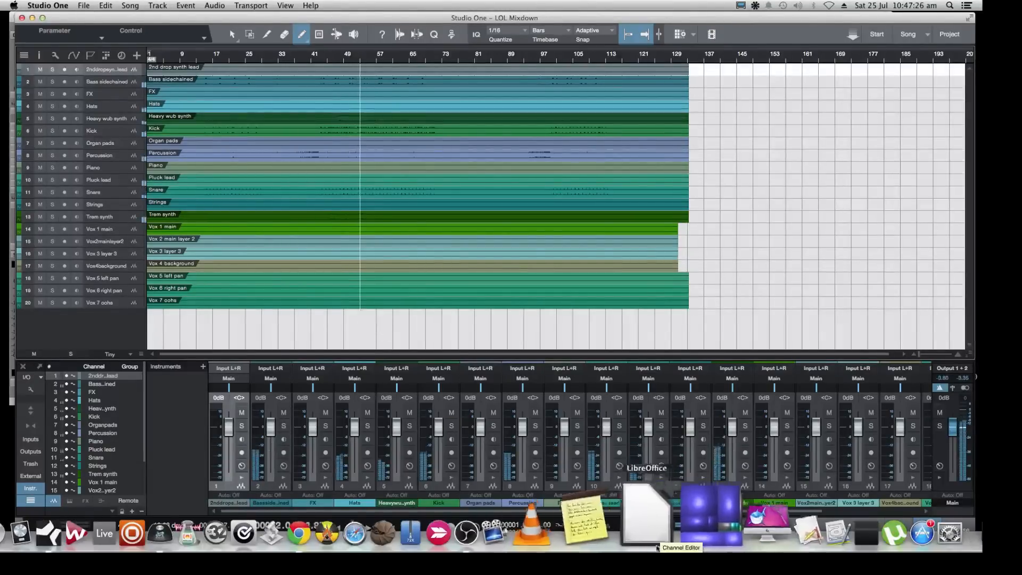
left_click(566, 513)
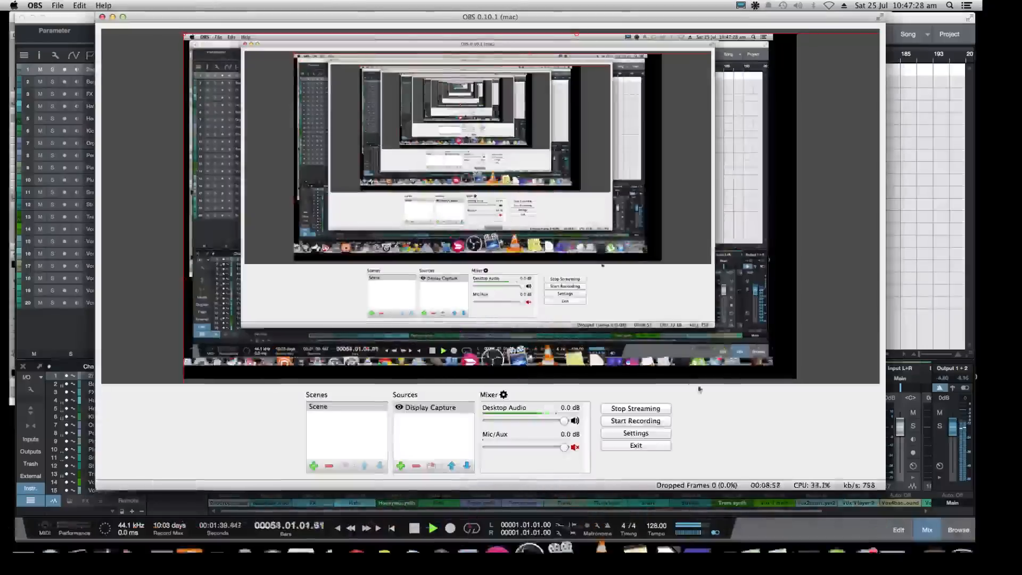
left_click(905, 311)
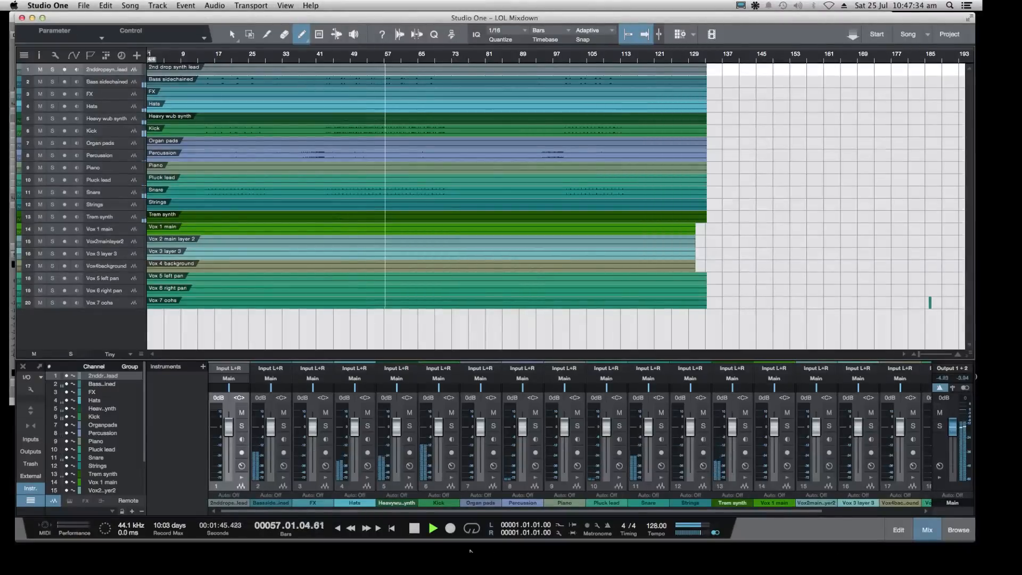
Bring the Twitch dashboard forward and send "i listen back in mono all the time...don;t mix much...its 2015....not really needed anymore" in the chat
mouse_move(468, 551)
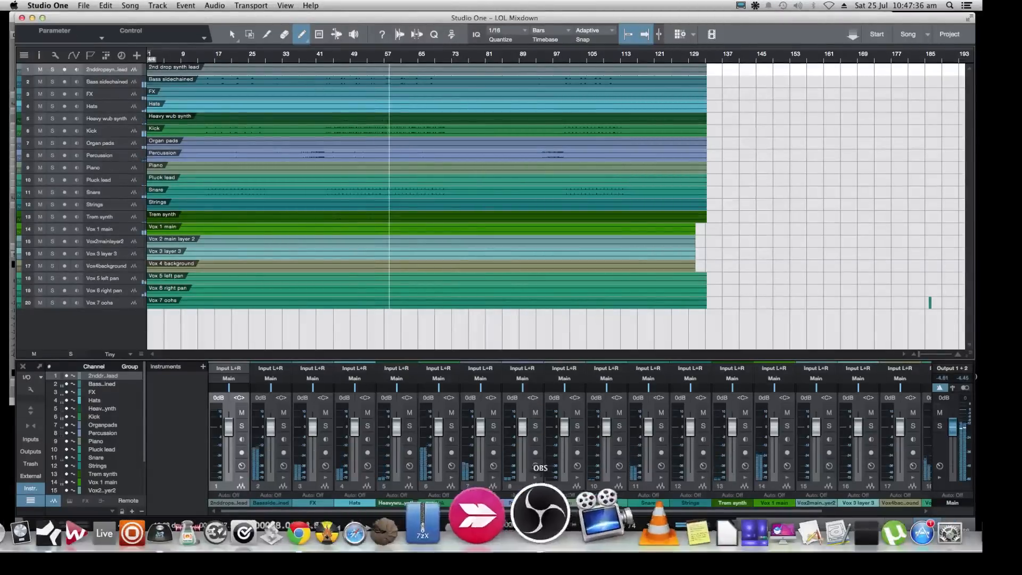
left_click(387, 535)
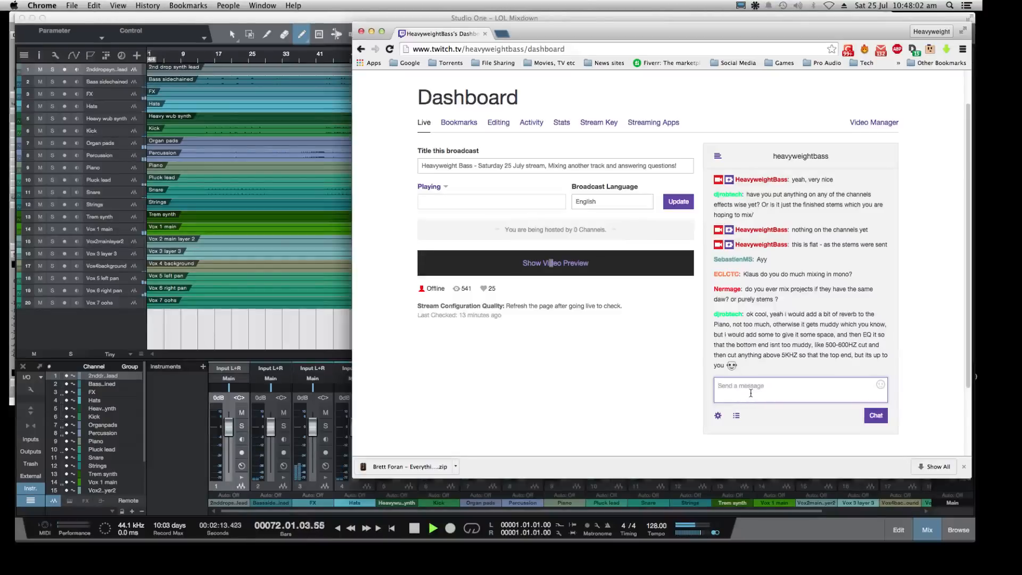
type("I listen back I")
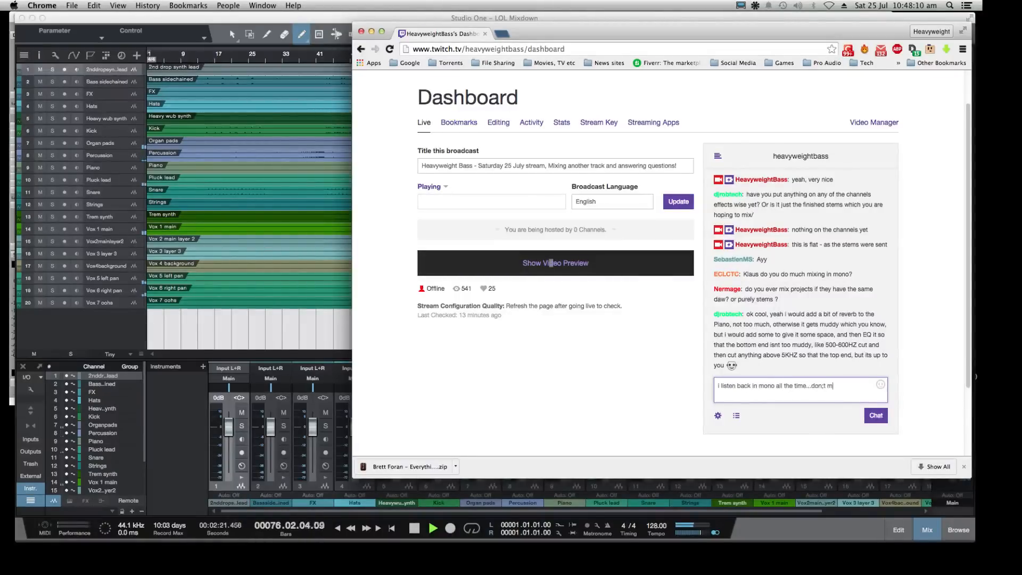
type("much")
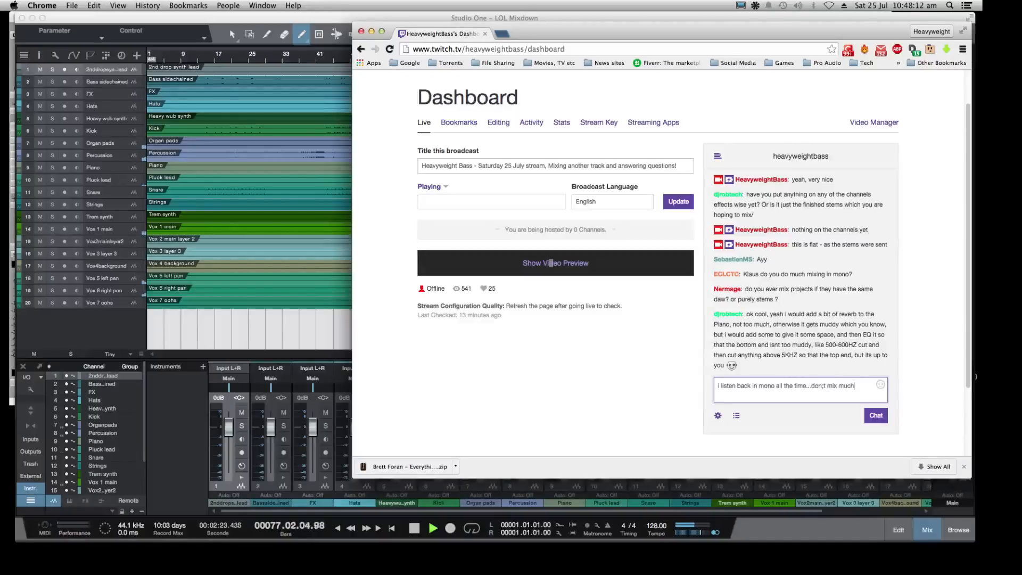
type("...its 201")
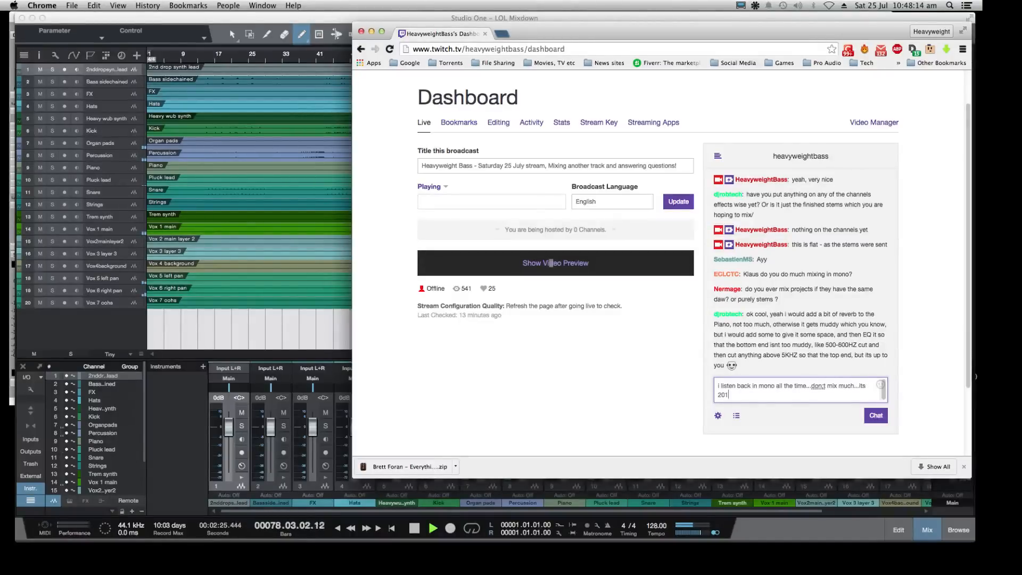
type("5....")
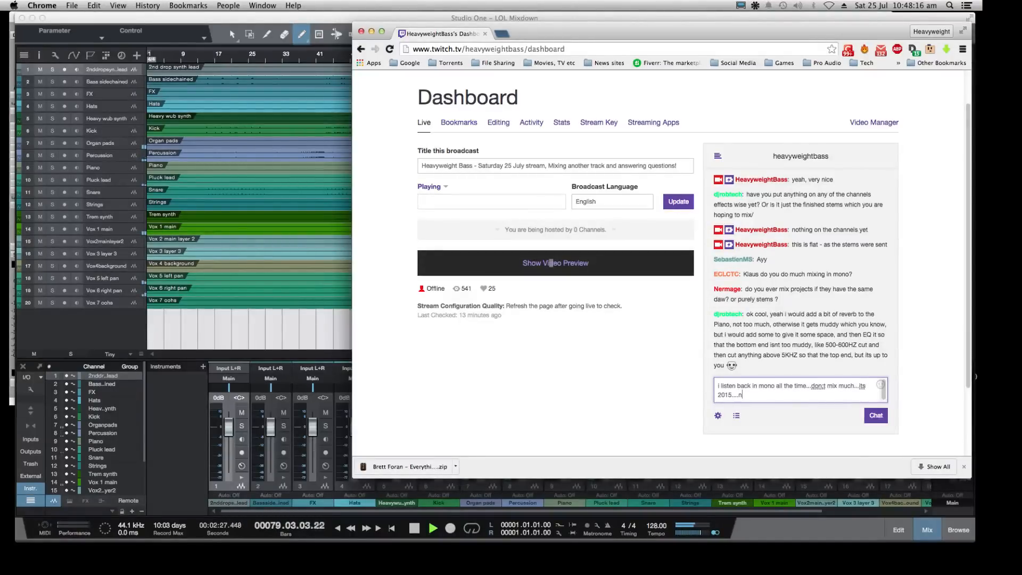
type("not really needed anyore")
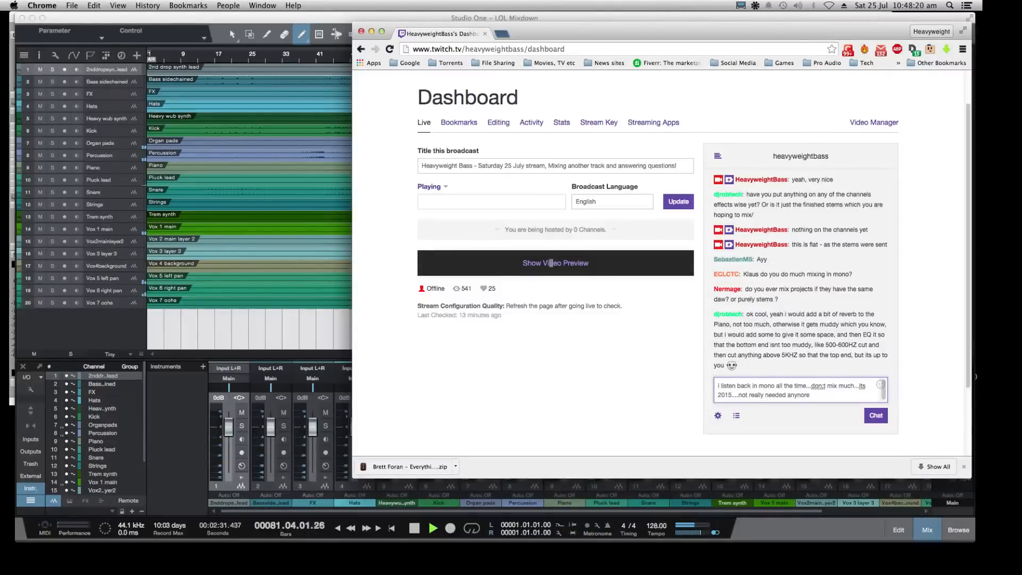
key("BackSpace")
key("BackSpace")
key("BackSpace")
type("more")
key("Return")
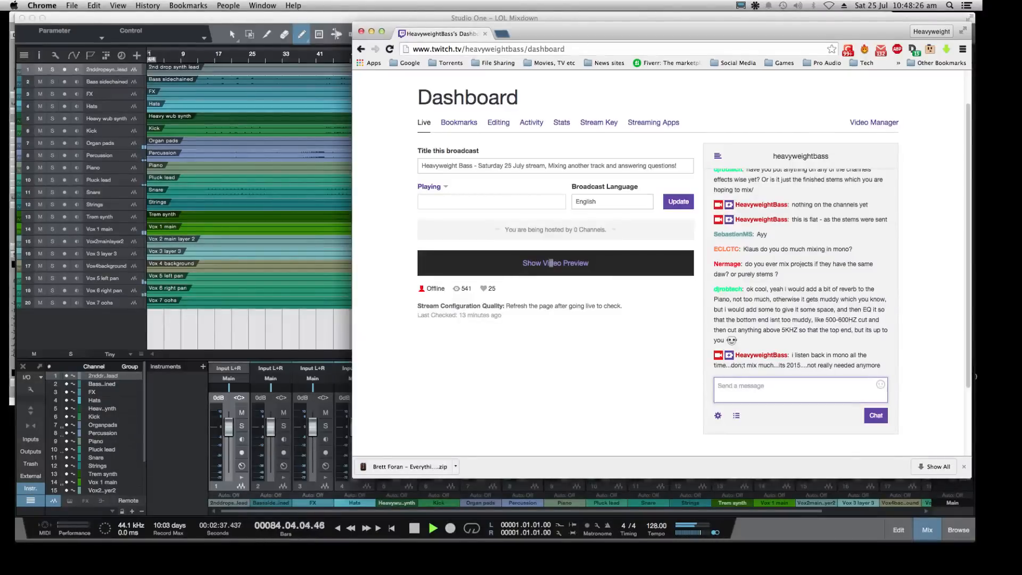
Answer the viewer's question about projects or stems with "purley stems" followed by the viewer's nickname
type("purley s")
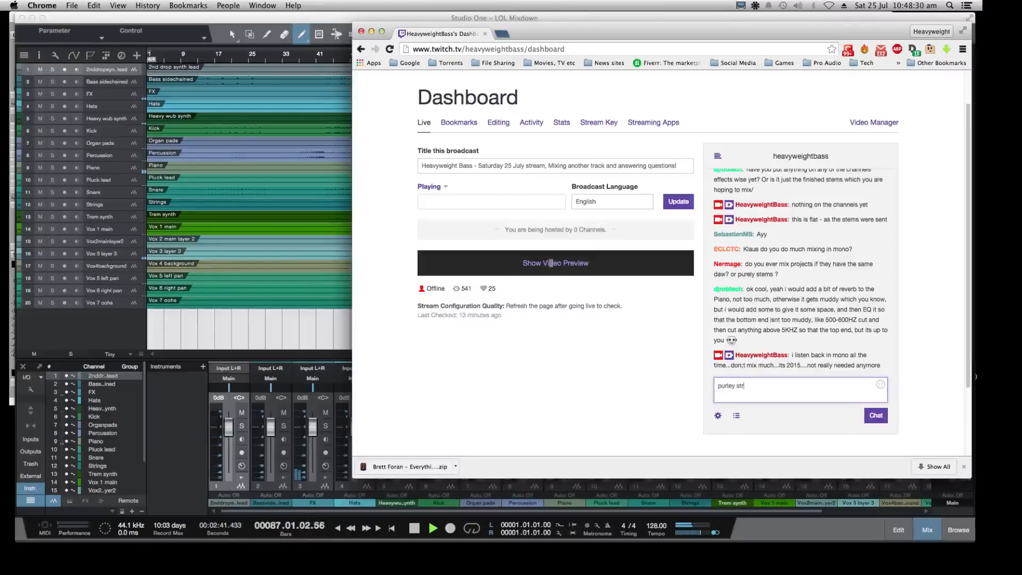
type("tems ner")
key("Return")
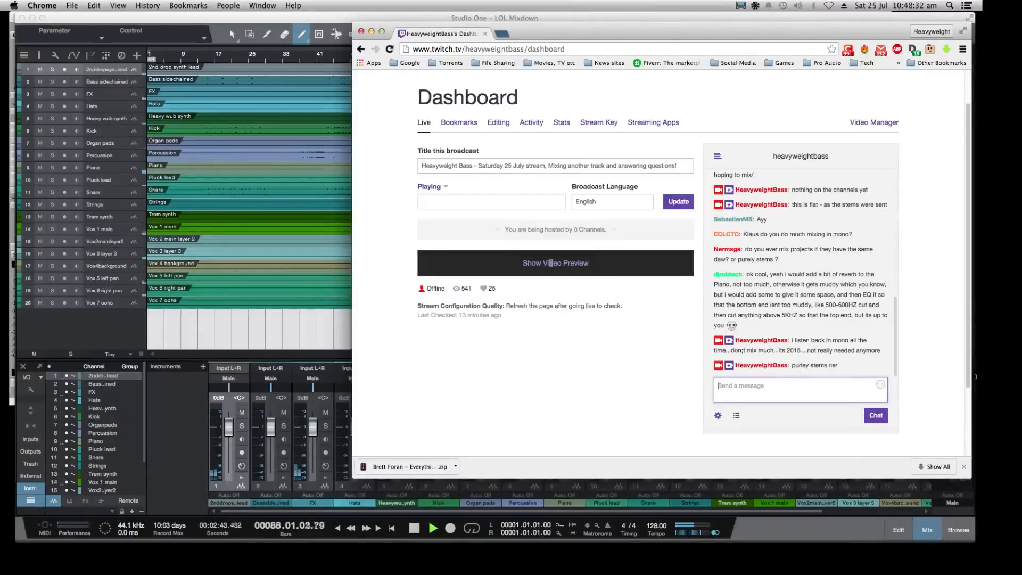
Switch to Studio One, reopen Chrome to check the chat for new messages, and go back to Studio One
left_click(276, 317)
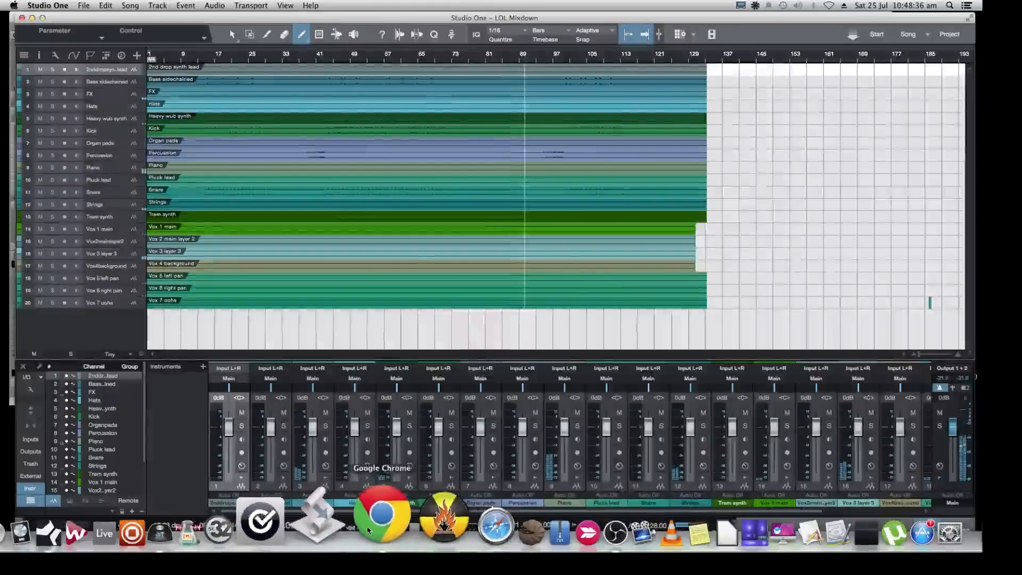
left_click(366, 530)
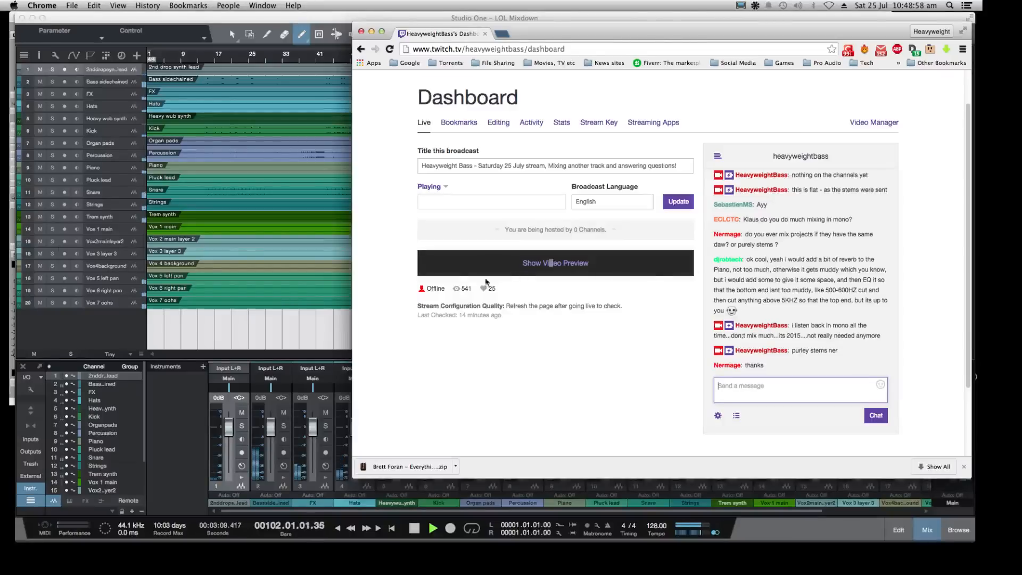
left_click(288, 326)
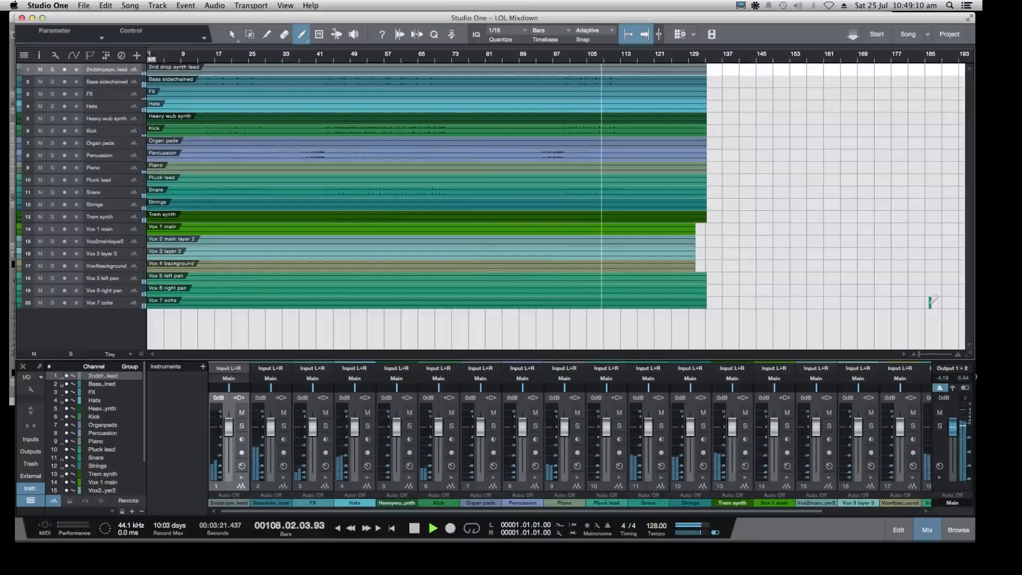
Remove the stray event near bar 185 on the Vox 7 oohs track using the Arrow tool, and stop playback
left_click(231, 34)
left_click(931, 303)
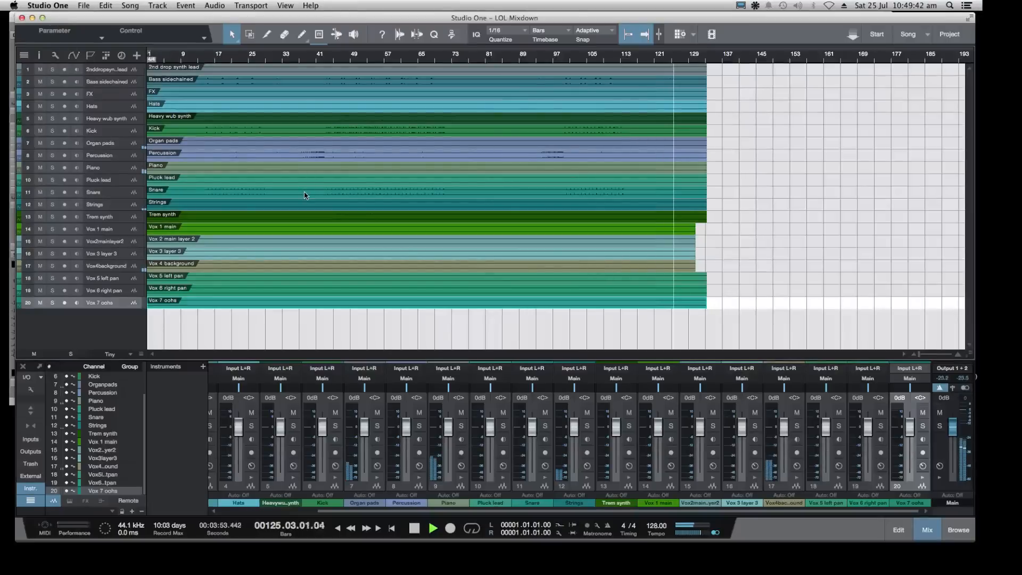
key("space")
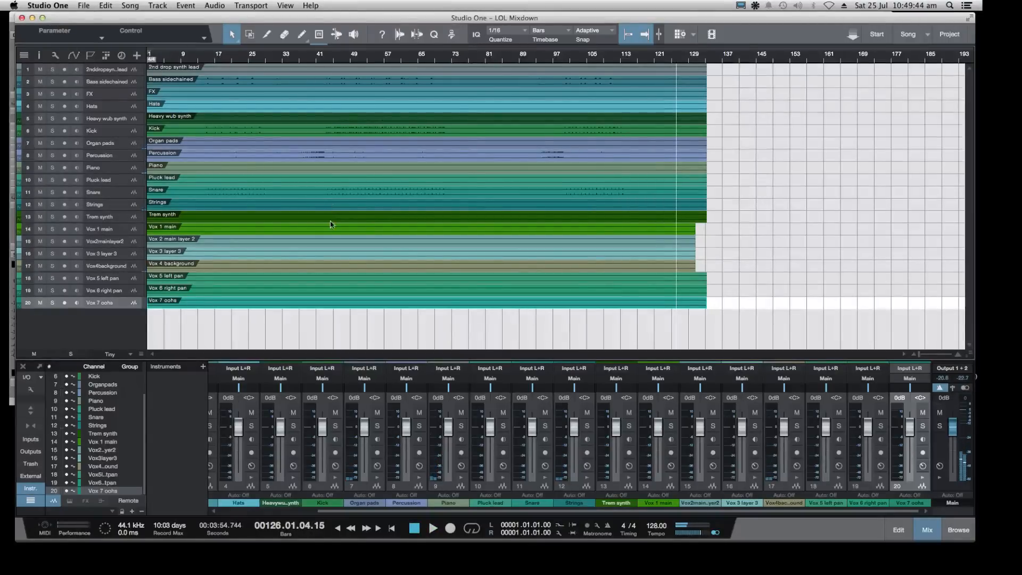
Check OBS with playback stopped, and return to Studio One to move the playhead to bar 46
left_click(543, 508)
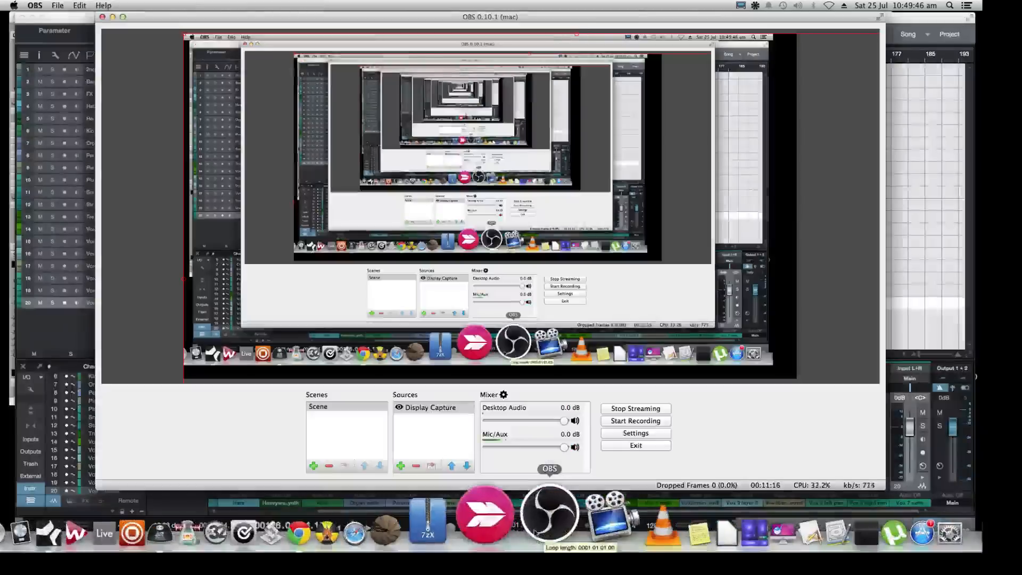
left_click(926, 229)
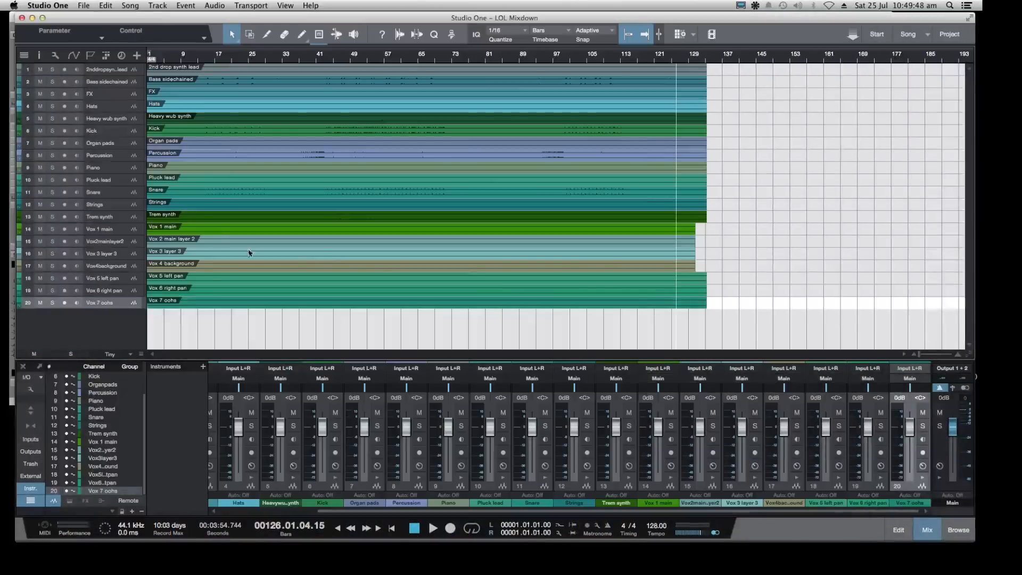
left_click(334, 61)
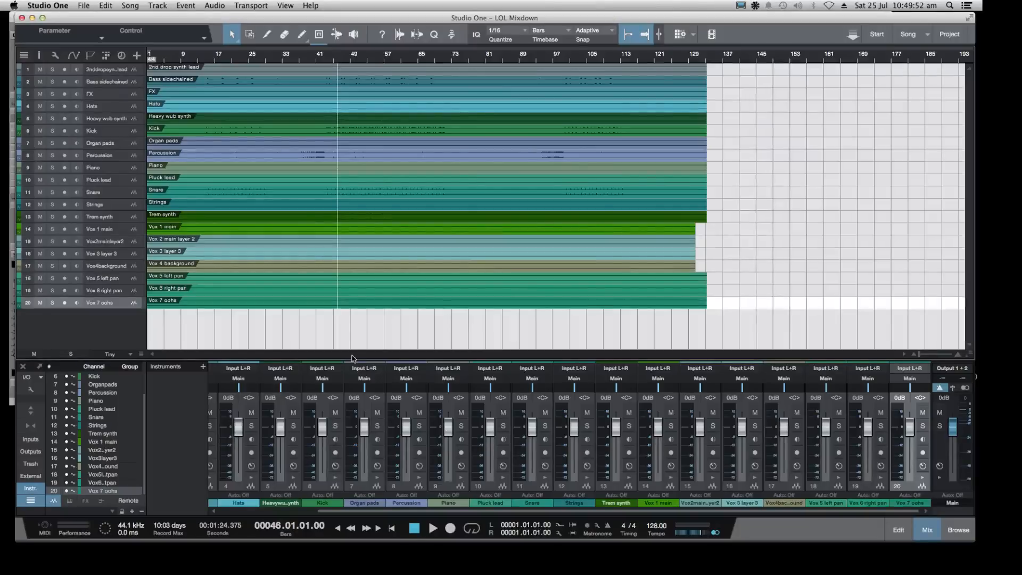
Bring OBS forward once more and return to the LOL Mixdown song in Studio One
mouse_move(527, 552)
left_click(552, 524)
left_click(908, 265)
Go through the tracks by selecting the 2nd drop synth lead, Bass sidechained, FX and Heavy wub synth in turn
left_click(114, 70)
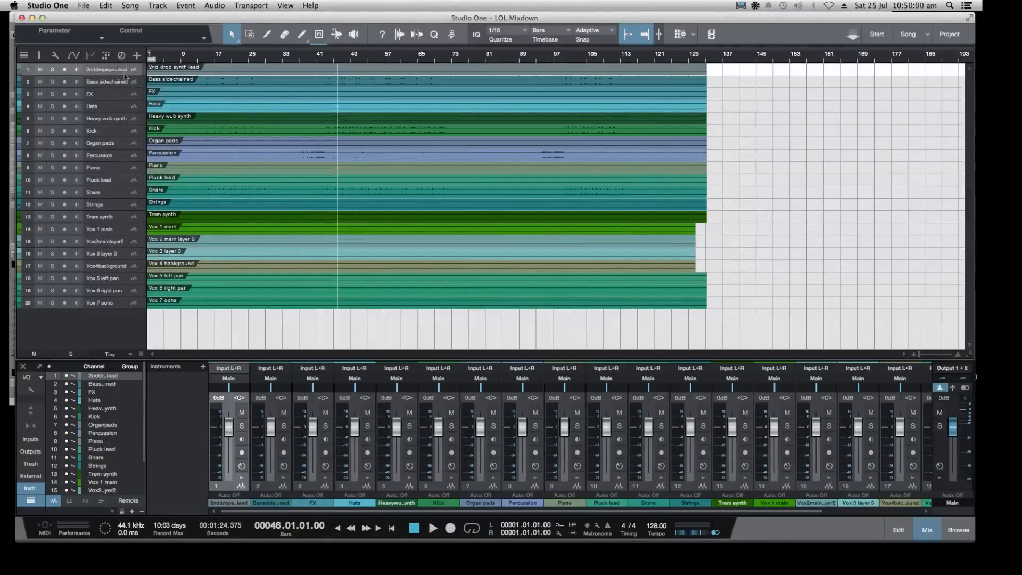
left_click(120, 85)
left_click(119, 94)
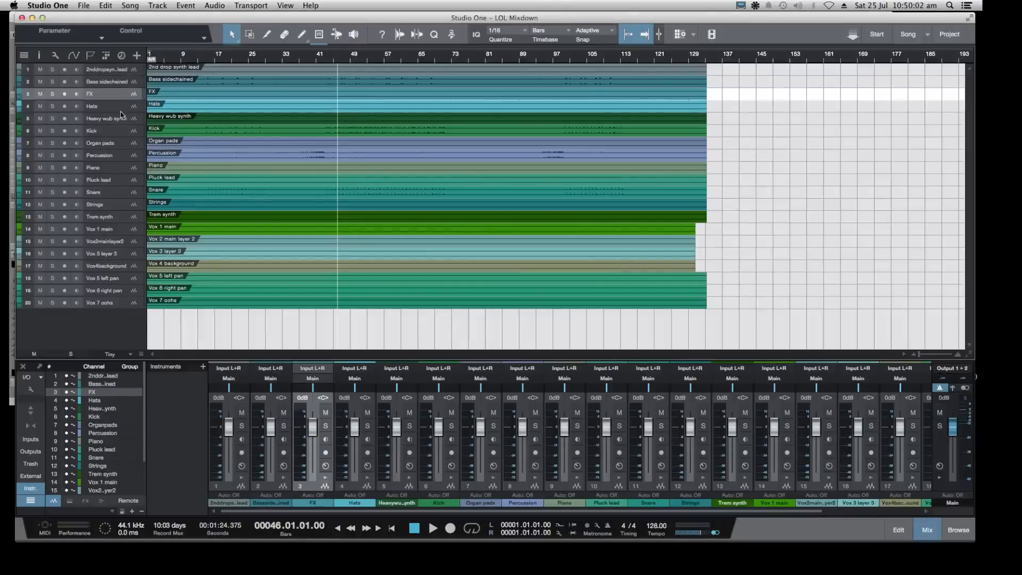
left_click(119, 122)
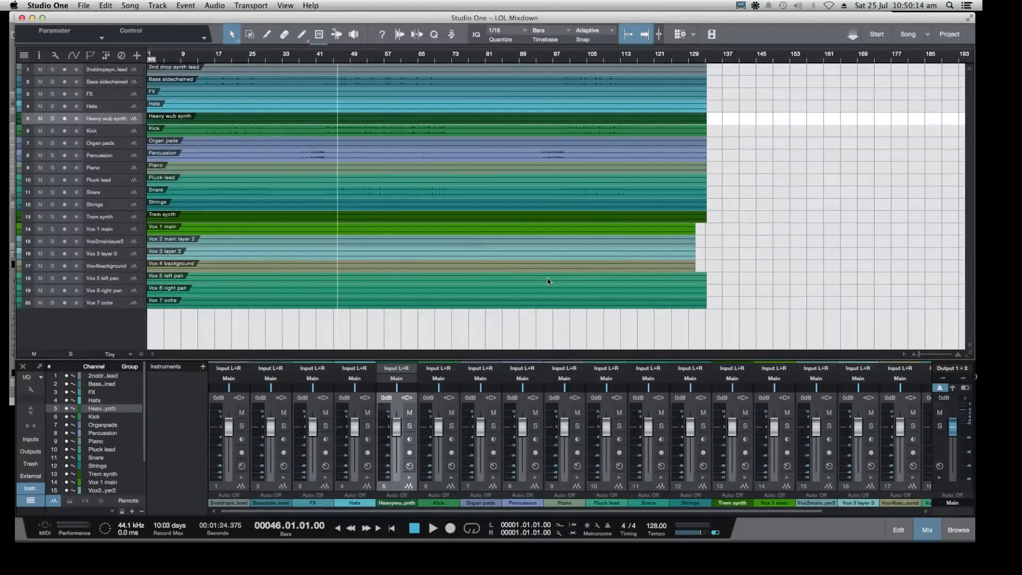
Start playback, insert Slate Digital's Virtual Tape Machines effect on the main output, and save the song
key("space")
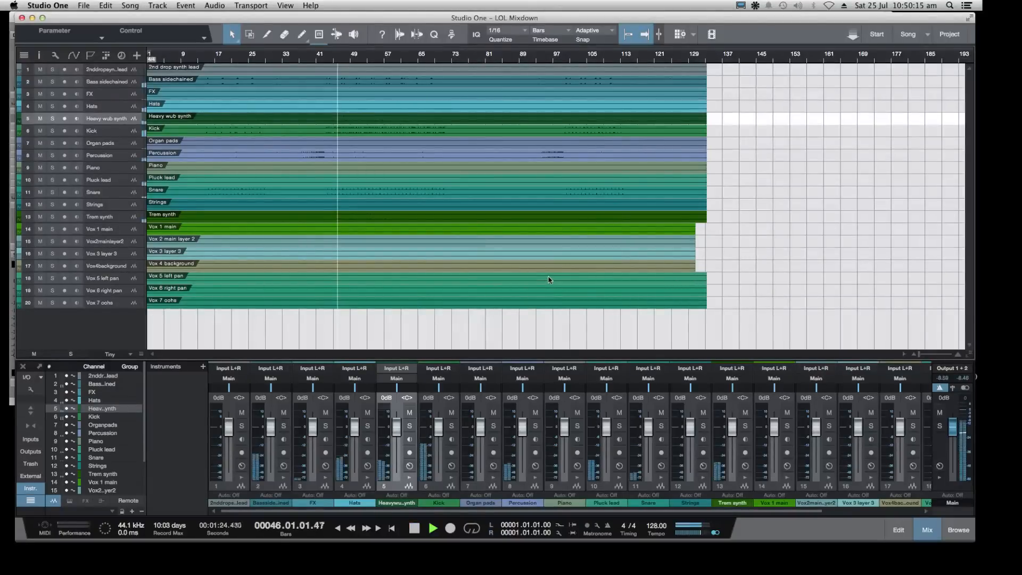
left_click(949, 529)
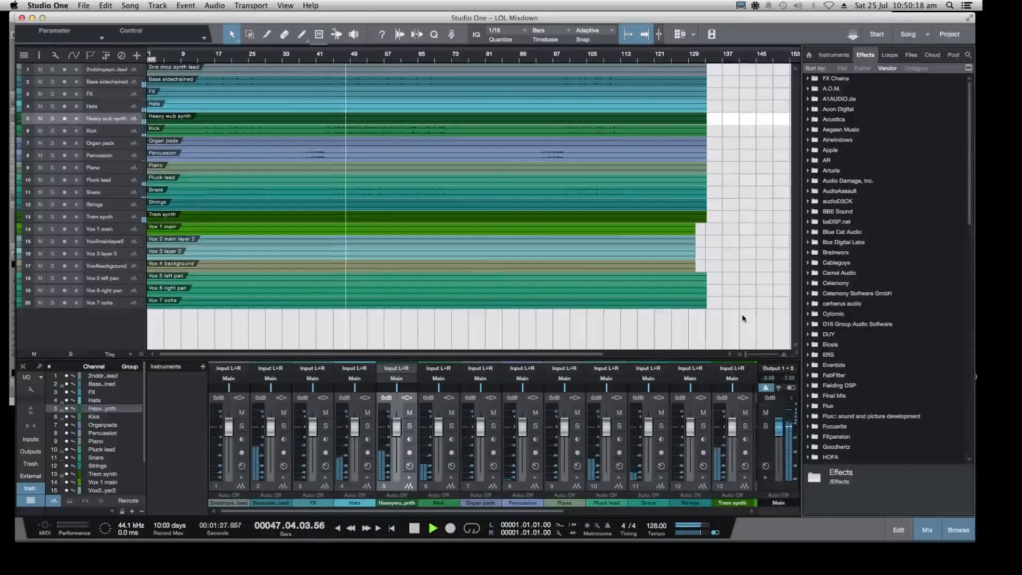
left_click(765, 477)
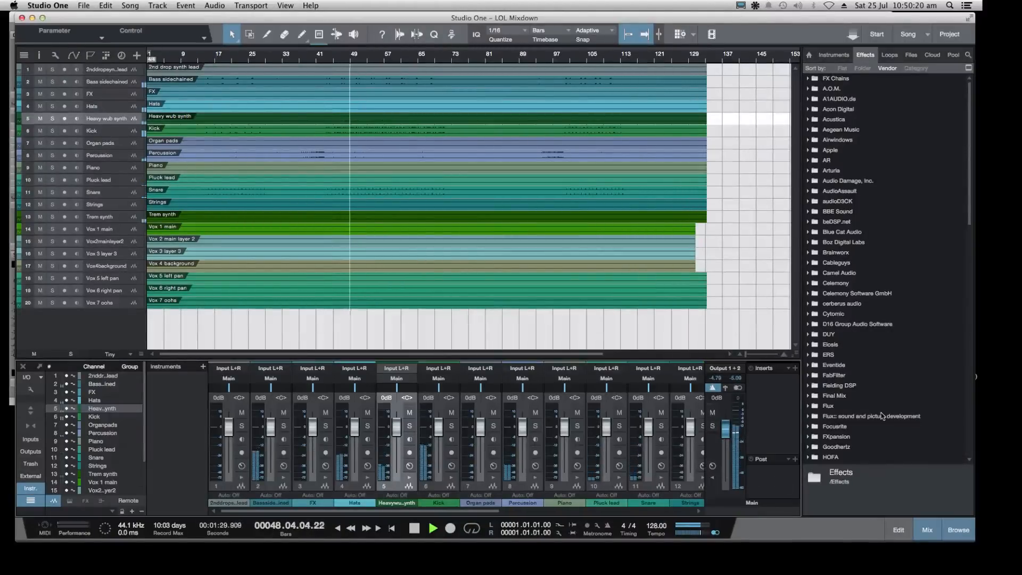
scroll(872, 383, "down", 10)
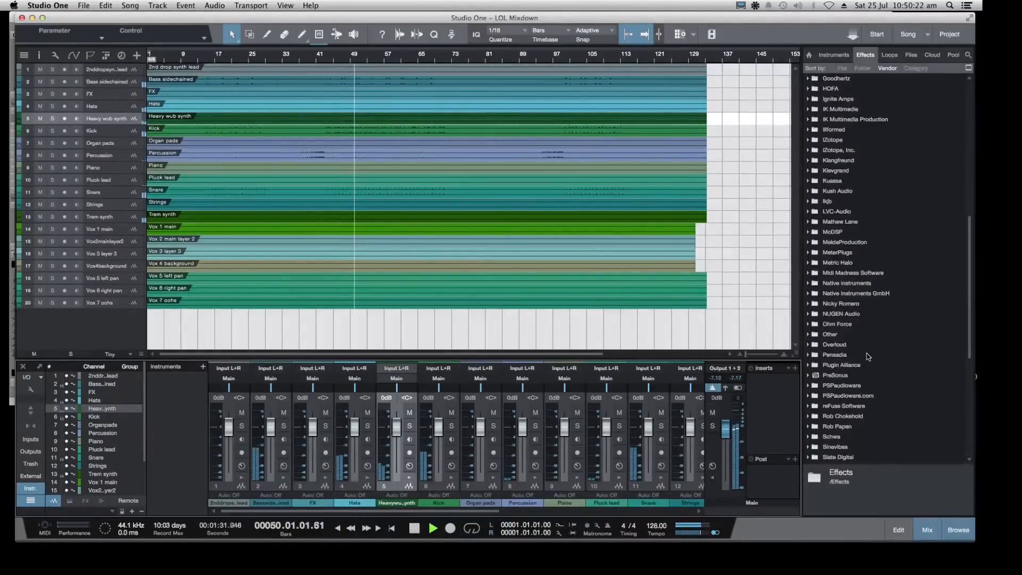
scroll(868, 356, "down", 8)
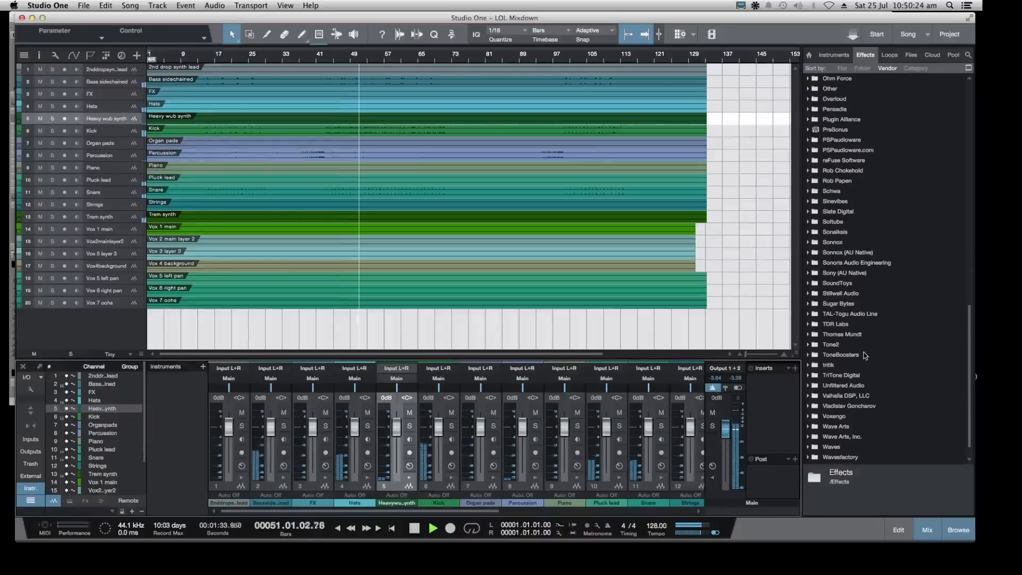
scroll(809, 274, "up", 1)
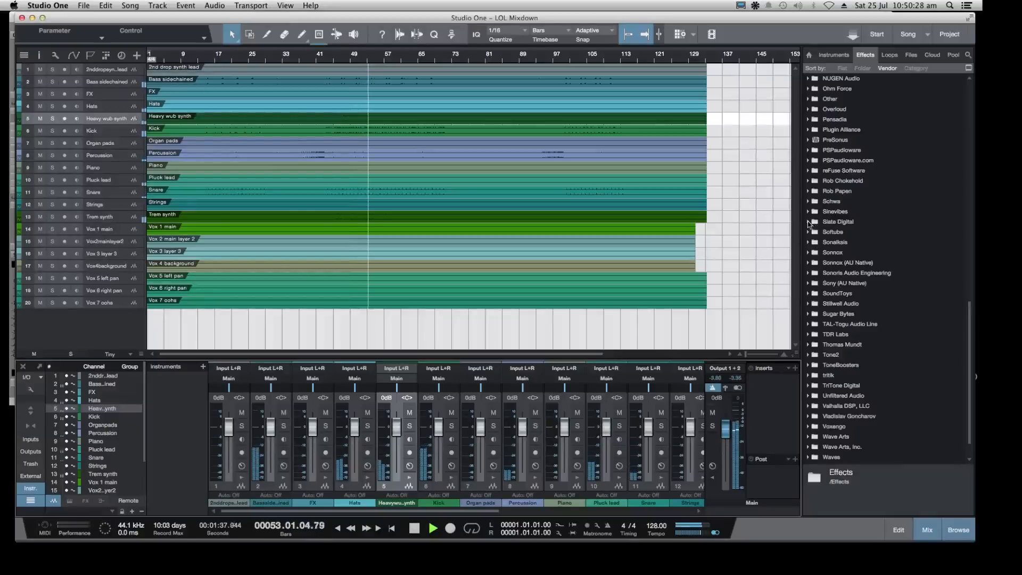
left_click(808, 222)
left_click(857, 314)
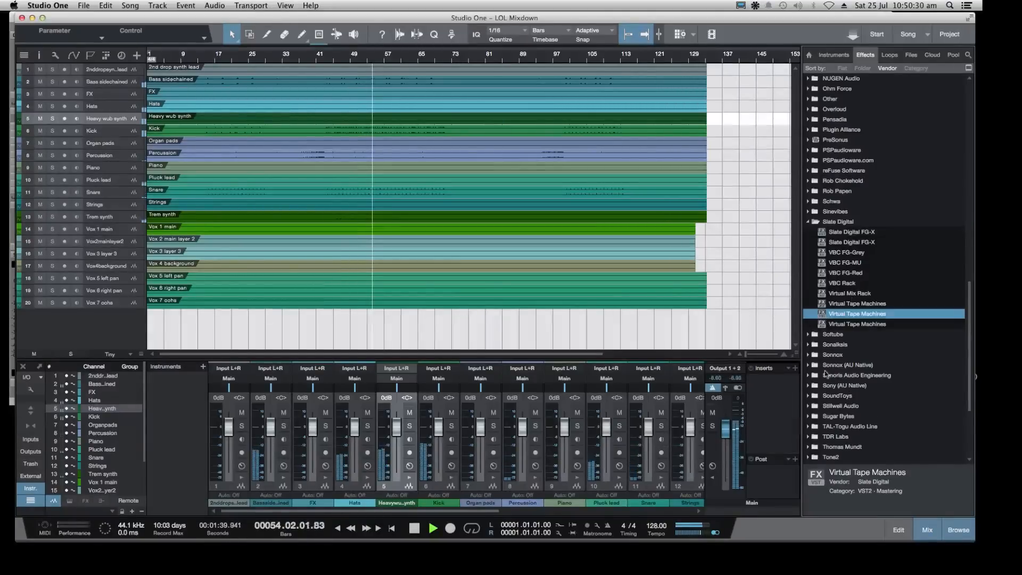
left_click_drag(826, 375, 777, 413)
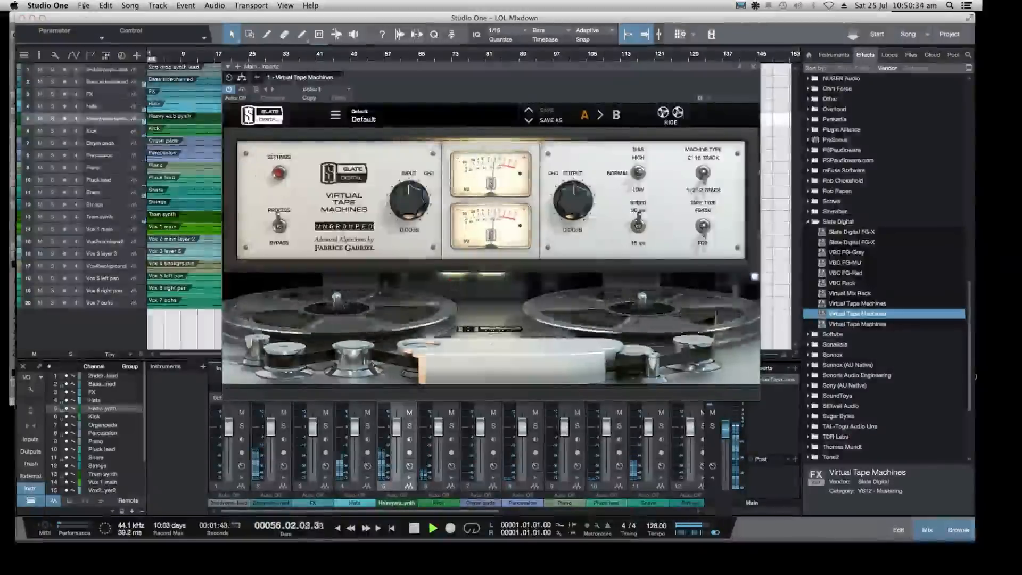
left_click(83, 5)
left_click(91, 107)
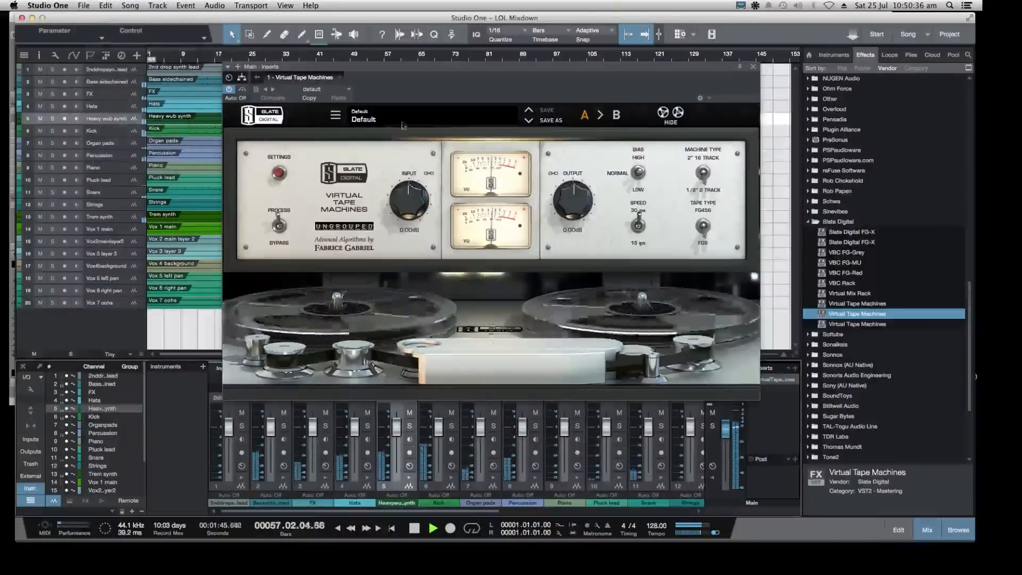
Load the 12 Inch FG9 Master mastering preset in Virtual Tape Machines and lower its input gain to -7.02 dB
left_click(375, 122)
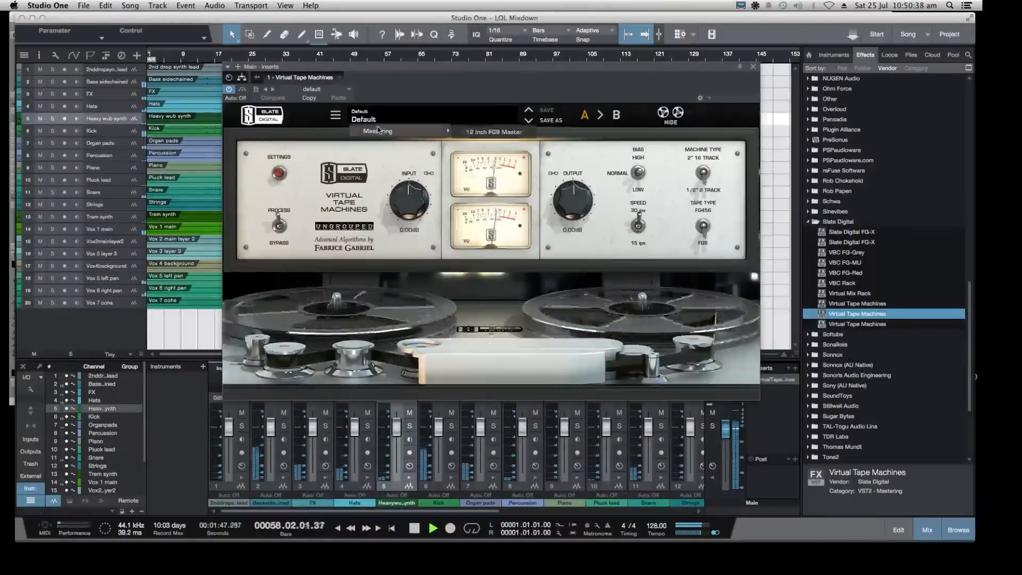
left_click(499, 136)
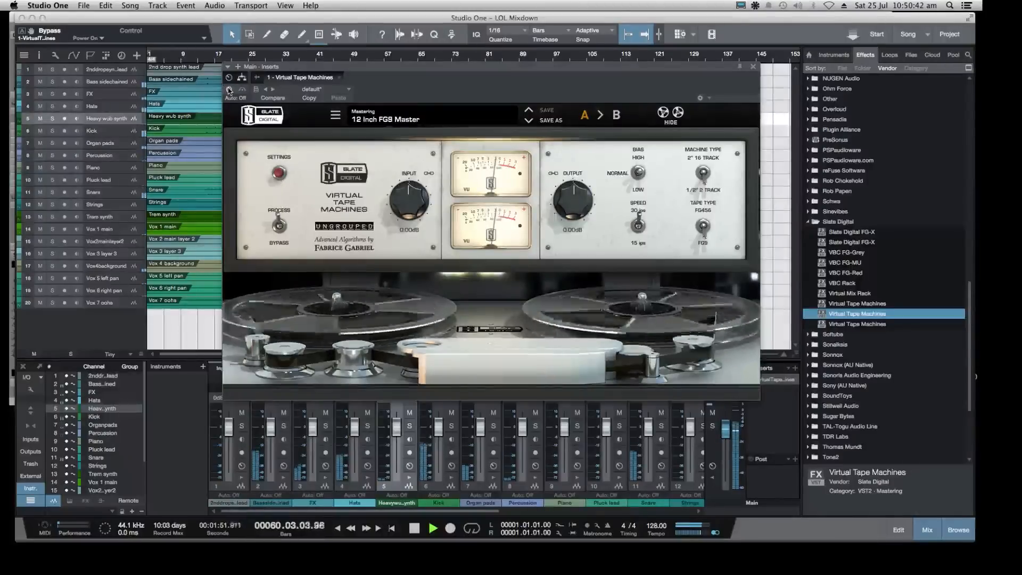
left_click_drag(408, 204, 401, 217)
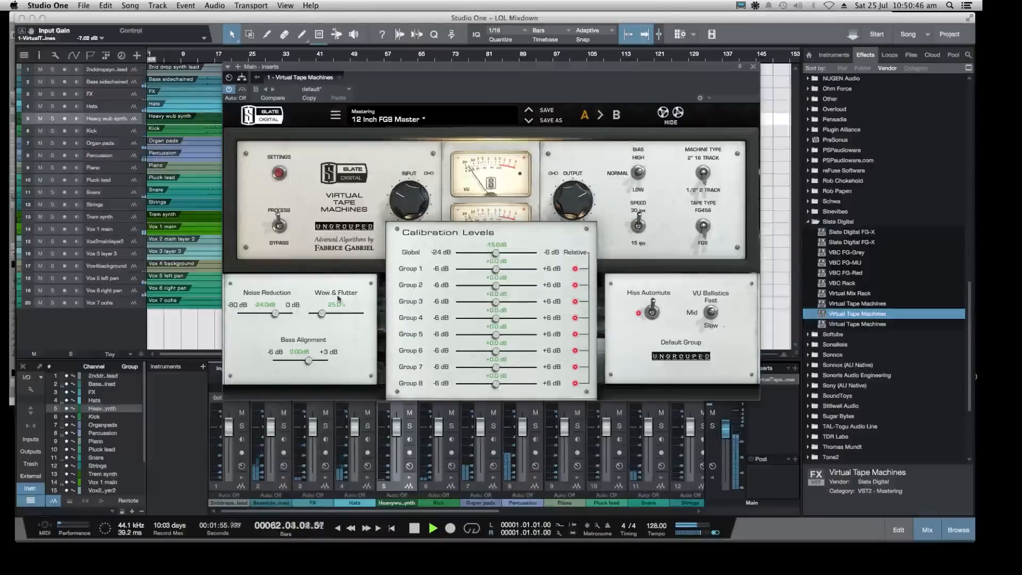
Set the tape machine's noise reduction to -80 dB and bass alignment to -2.07 dB, pausing and resuming playback
left_click(281, 318)
left_click_drag(281, 318, 236, 317)
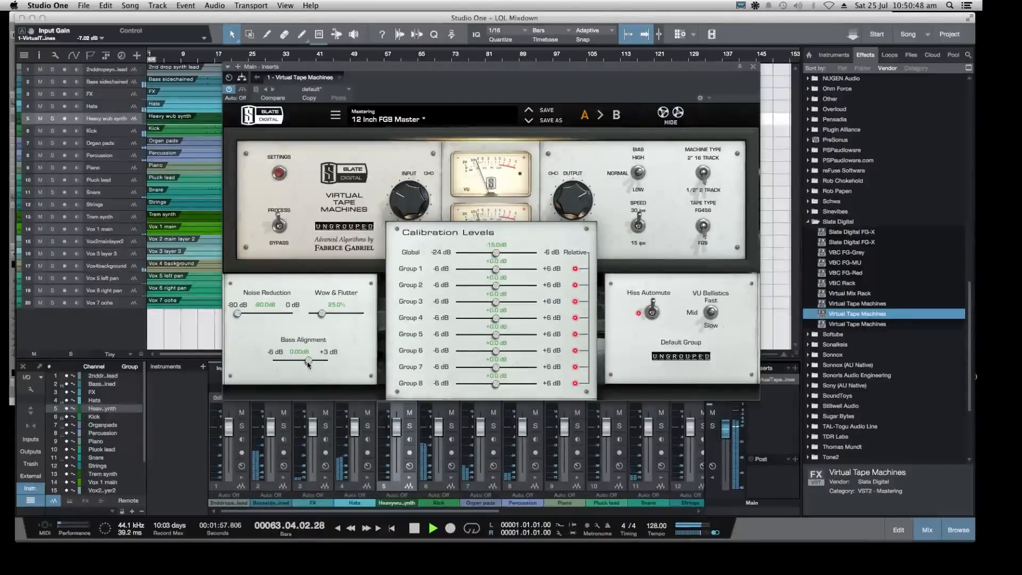
left_click_drag(307, 362, 297, 362)
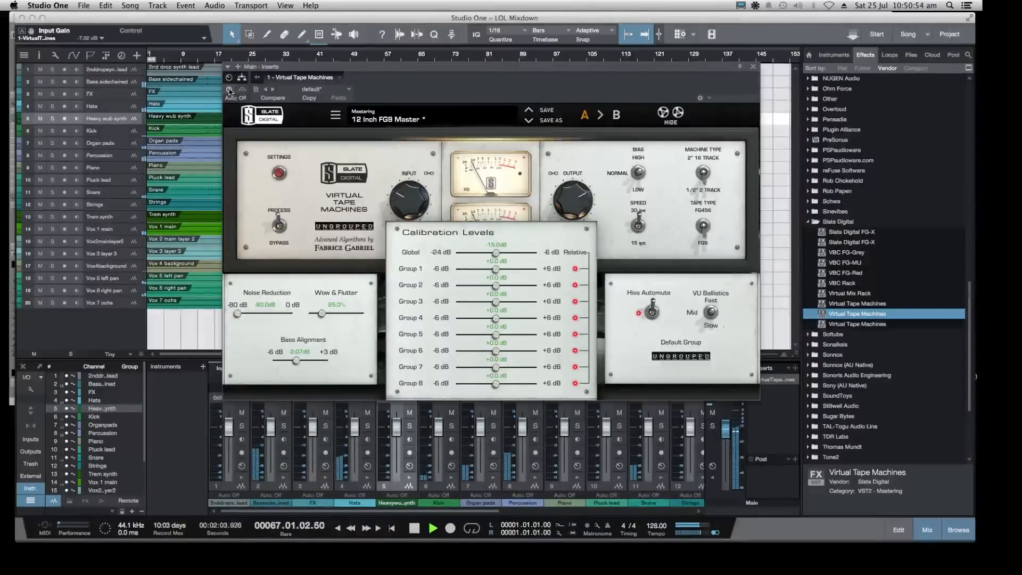
key("space")
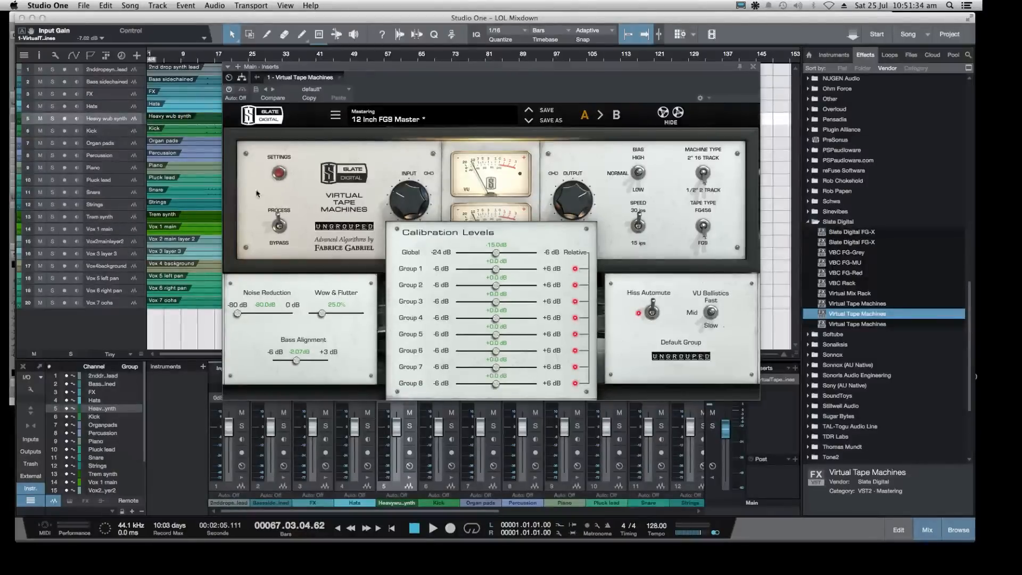
key("space")
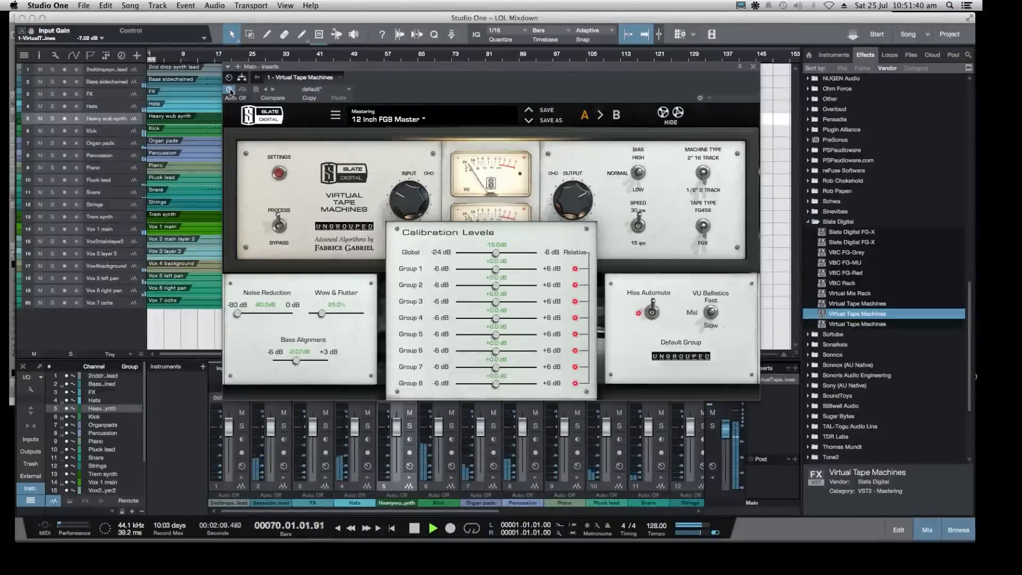
Hide the tape machine's calibration settings and save the song
left_click(279, 172)
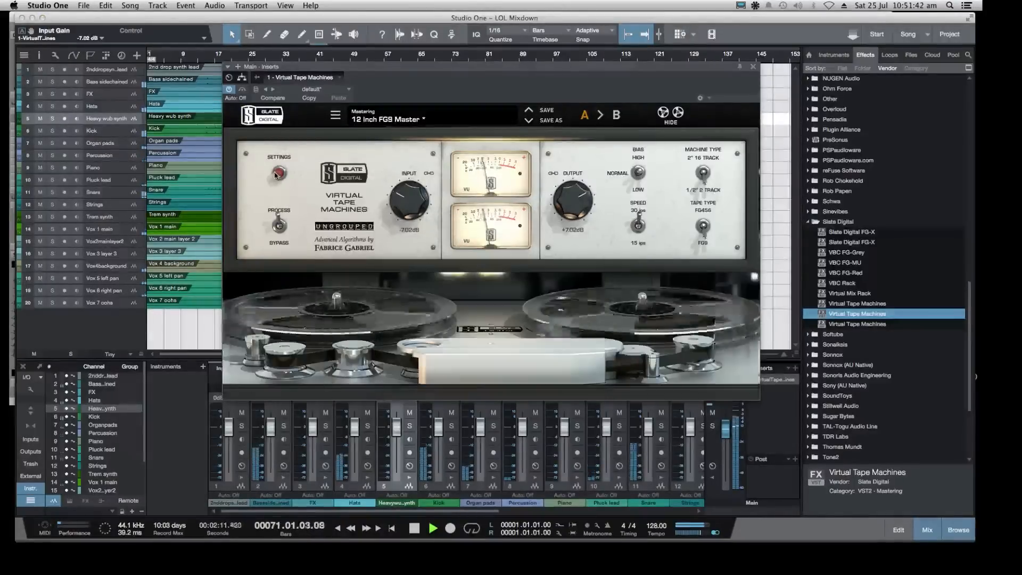
left_click(83, 5)
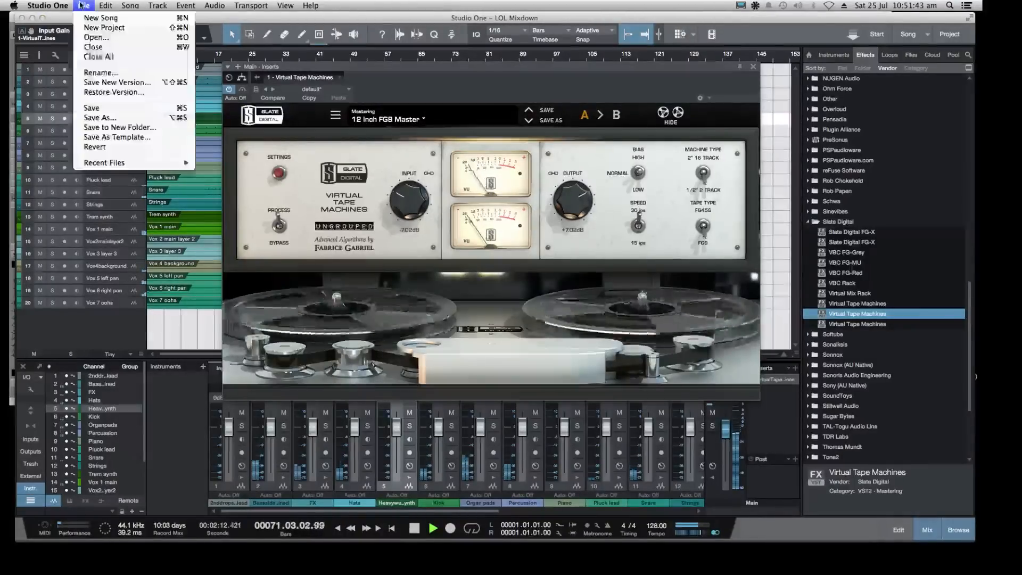
left_click(88, 108)
Reposition the Virtual Tape Machines window, then collapse the Slate Digital folder and hide the effects browser
left_click_drag(354, 67, 421, 129)
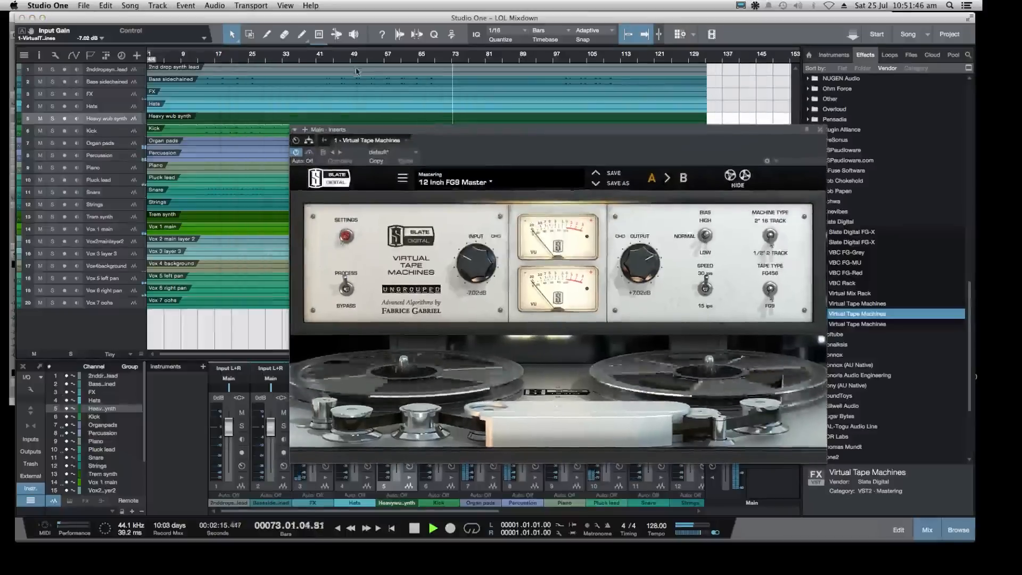
left_click_drag(519, 130, 457, 66)
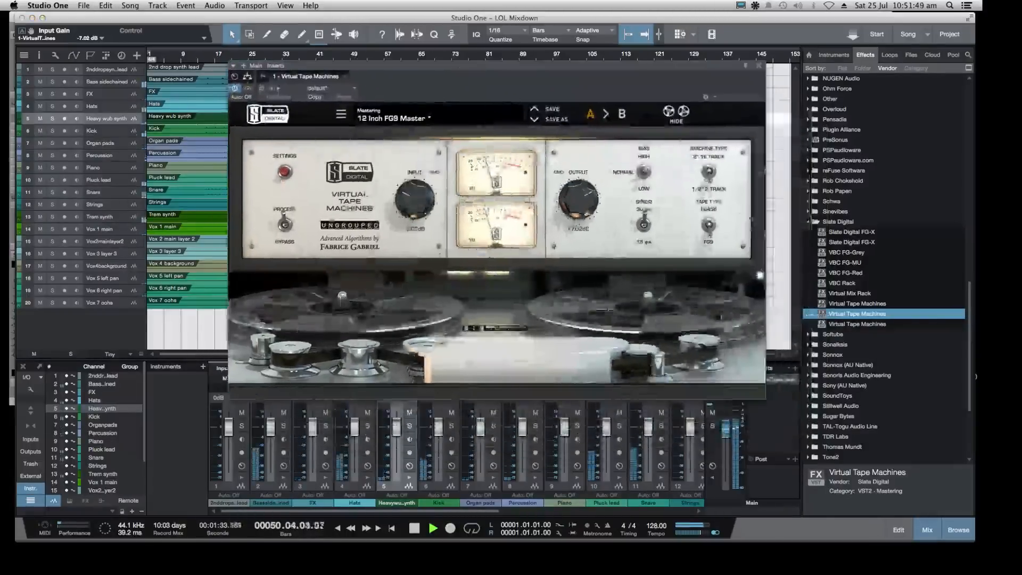
left_click(809, 221)
left_click(958, 529)
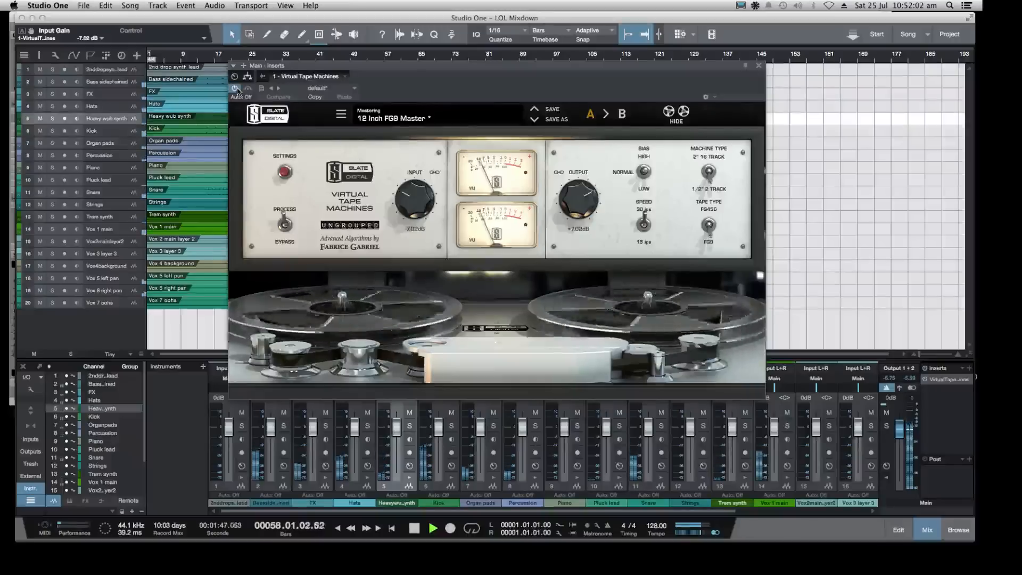
Set the tape machine's bass alignment to -1.25 dB and raise its input gain to -5.80 dB
left_click(285, 171)
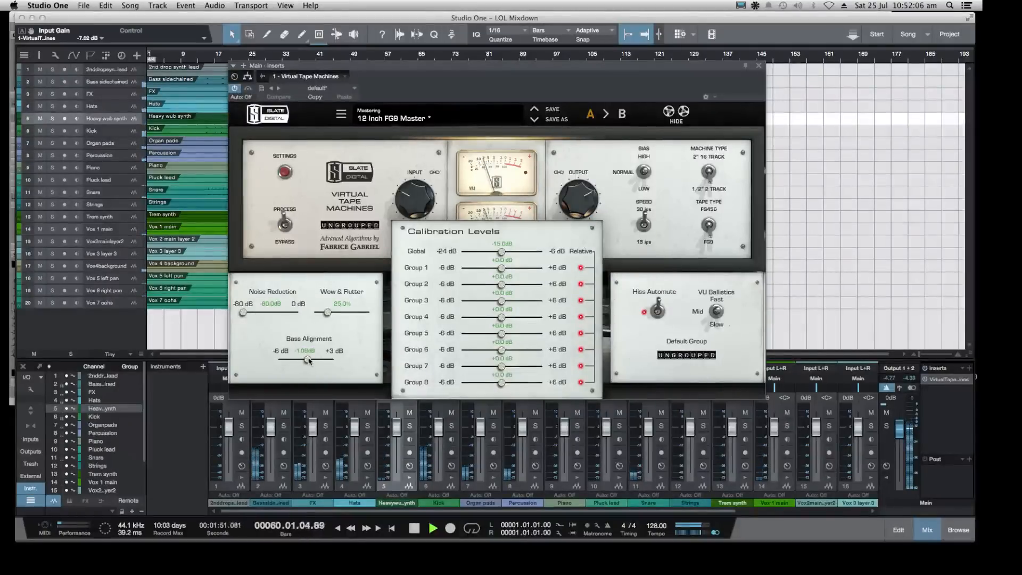
left_click_drag(309, 361, 308, 361)
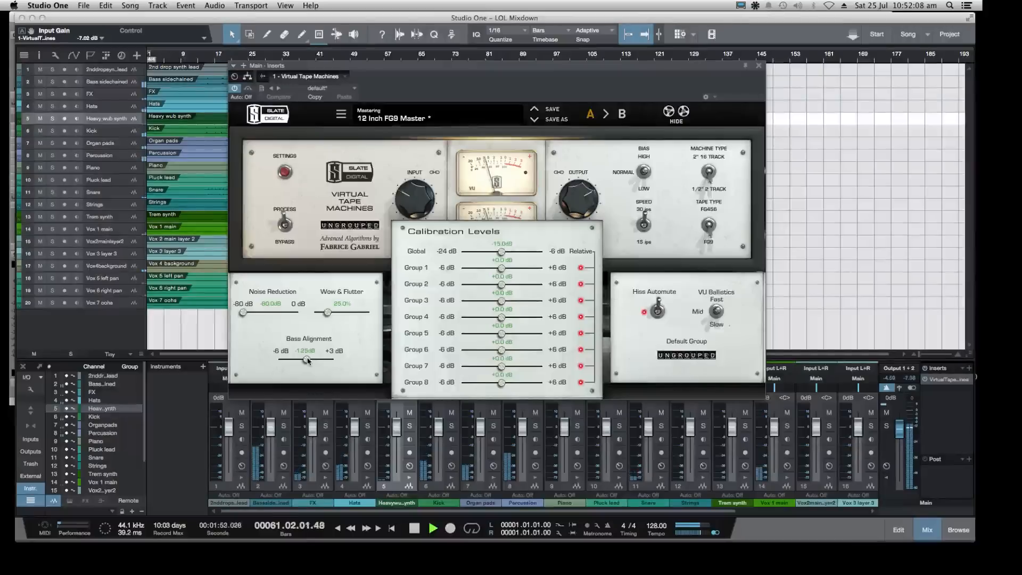
left_click(284, 173)
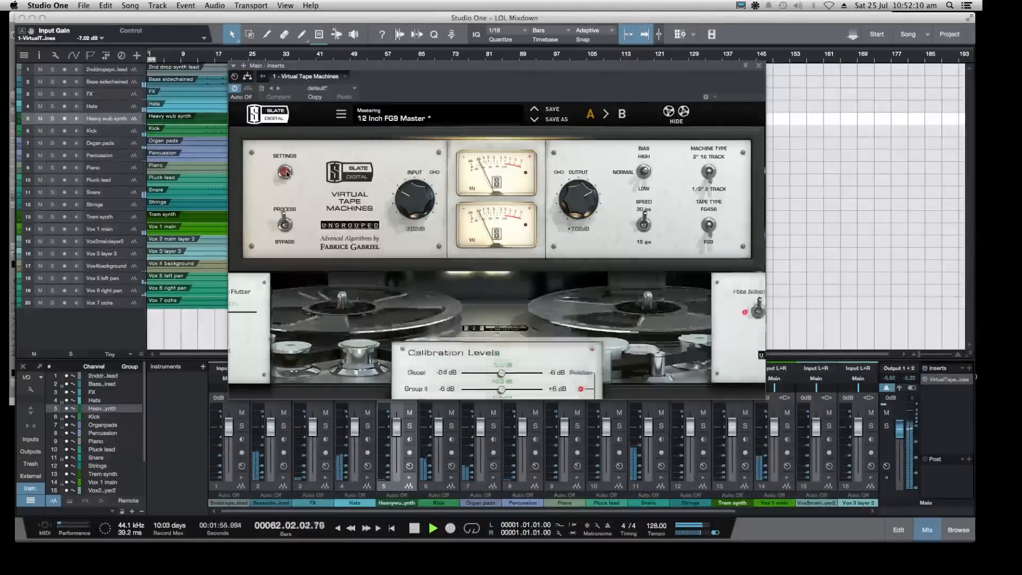
left_click_drag(415, 200, 415, 194)
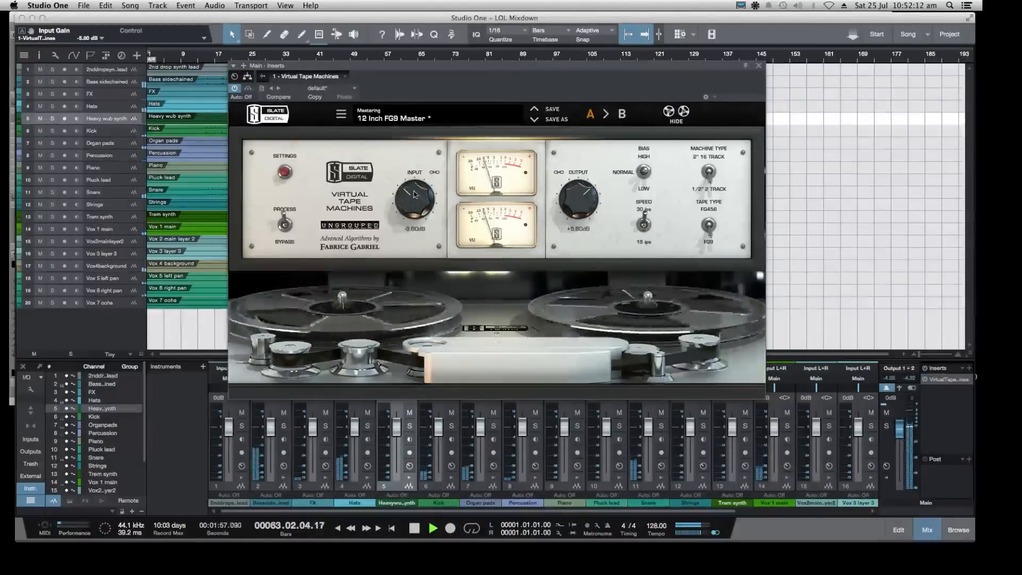
Reopen Virtual Tape Machines from the main output and compare the mix with the effect active and bypassed
left_click(238, 89)
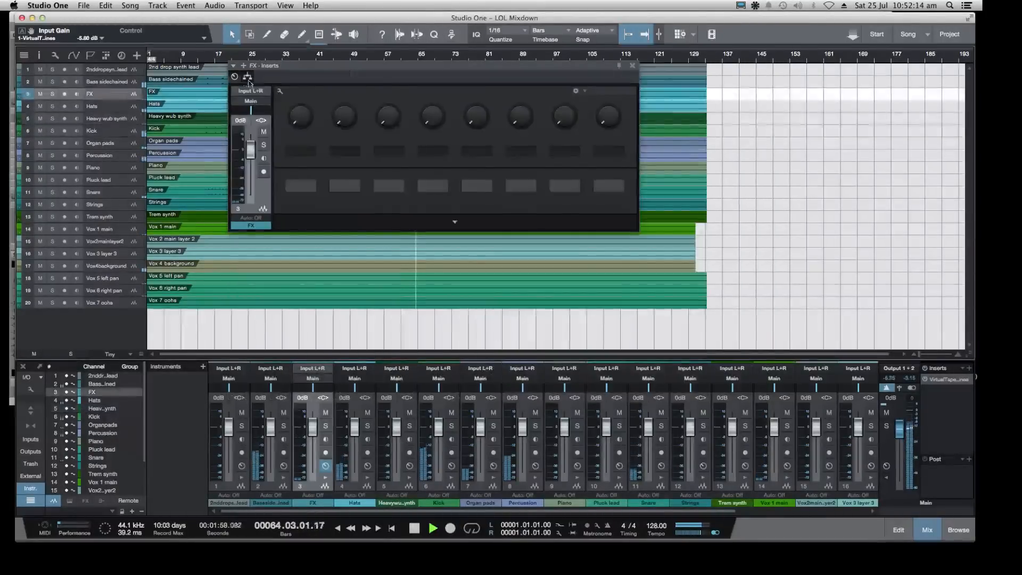
double_click(940, 380)
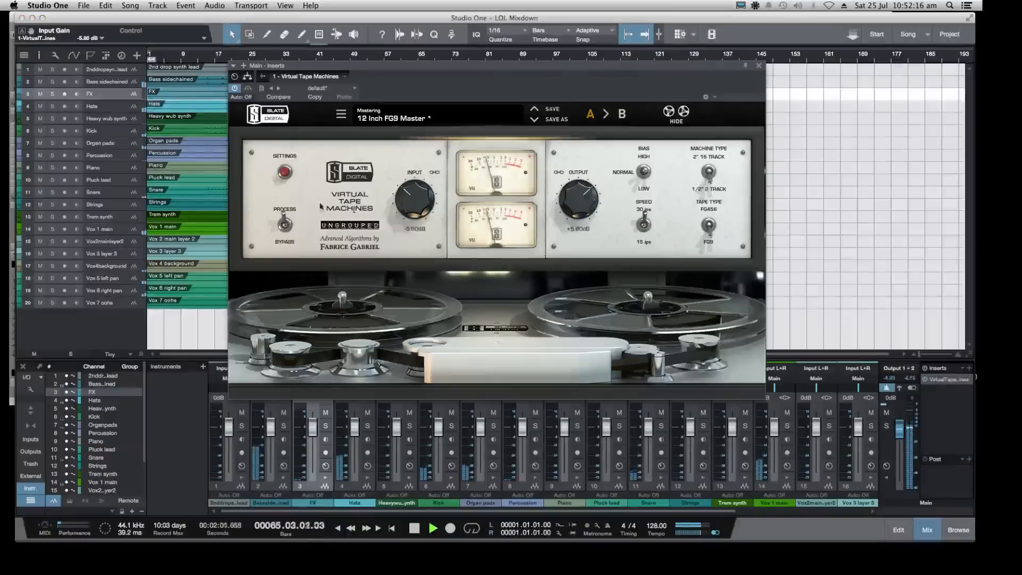
left_click(238, 89)
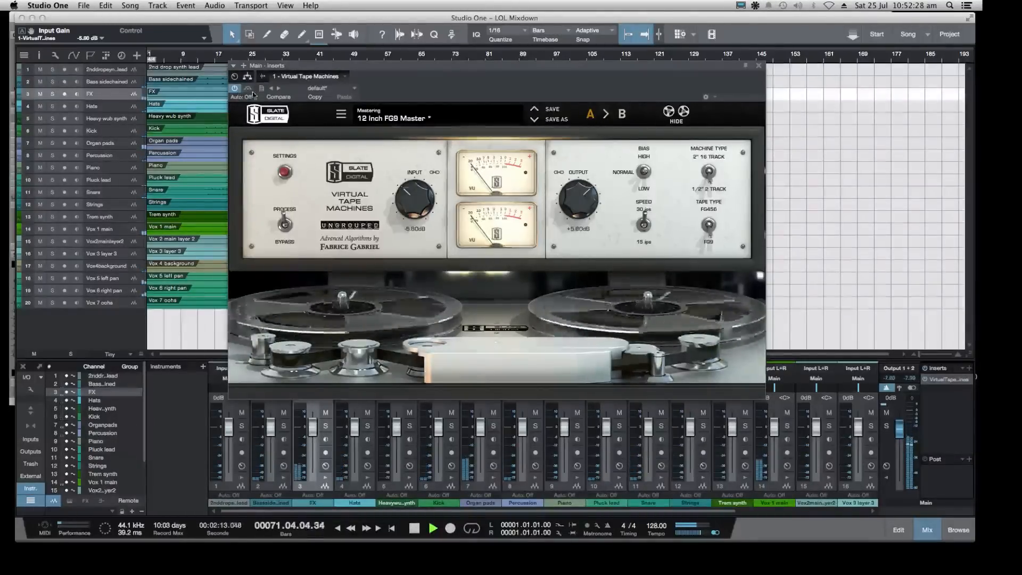
Close the Virtual Tape Machines window, stop playback, and shift the song window slightly sideways
left_click_drag(375, 72, 420, 78)
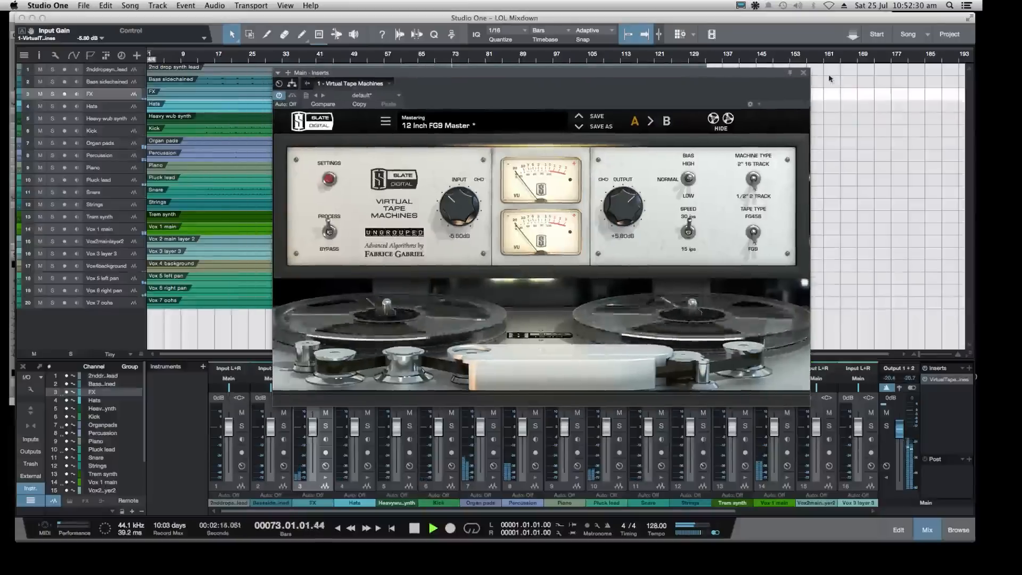
left_click(803, 75)
key("space")
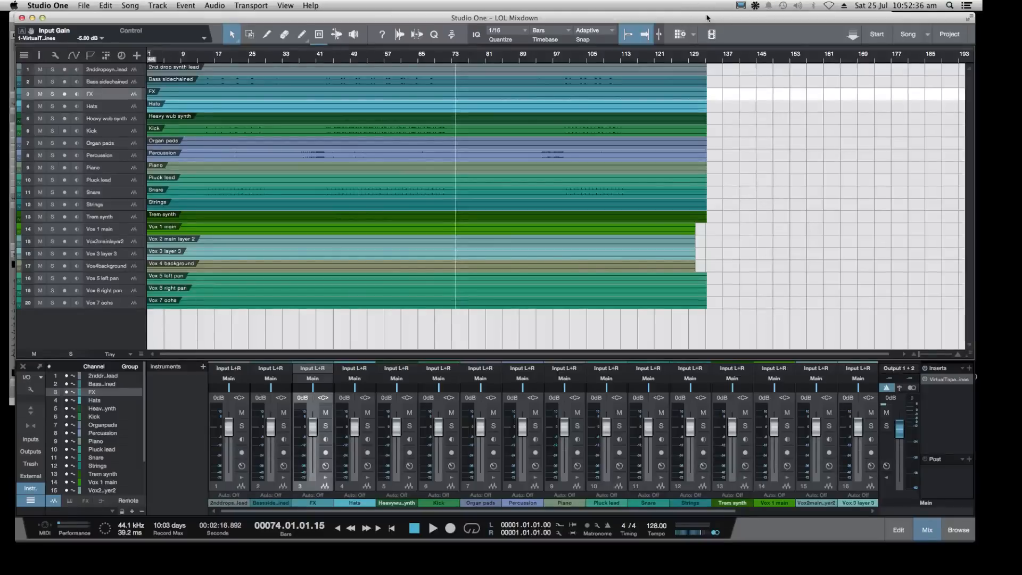
left_click_drag(708, 18, 702, 18)
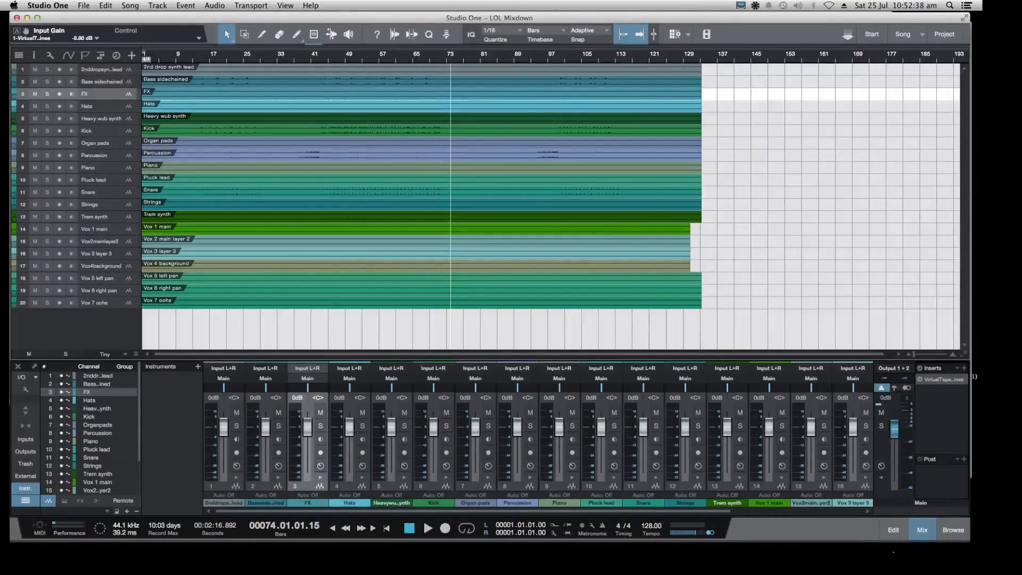
Switch to Chrome to read the viewers' chat on the Twitch dashboard, and return to Studio One
left_click(739, 413)
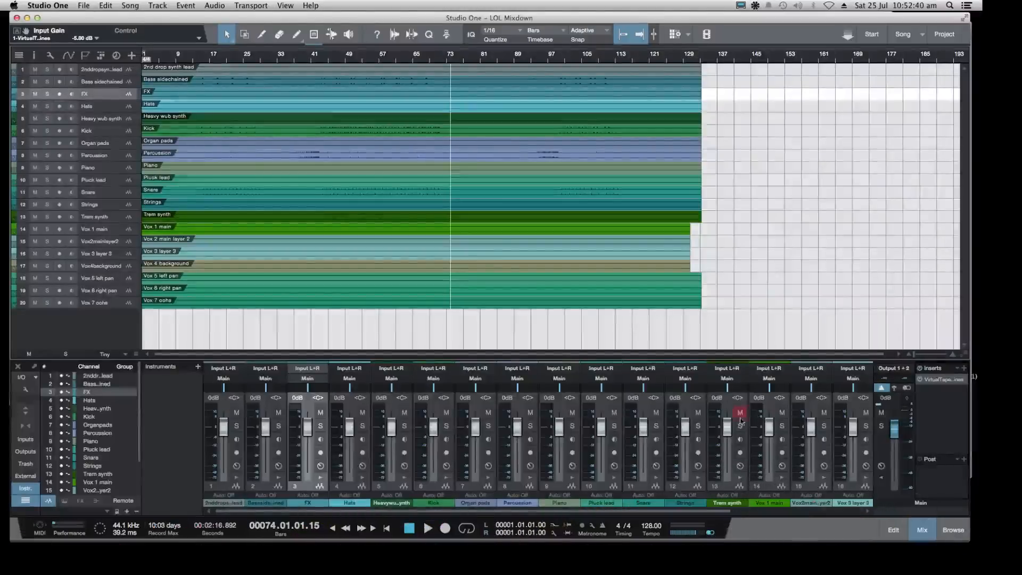
mouse_move(429, 551)
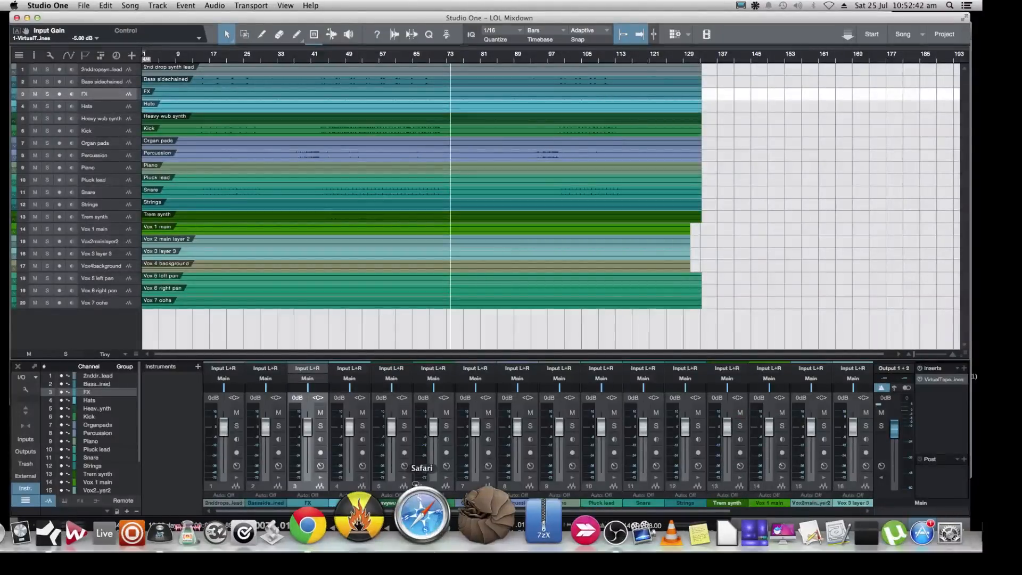
left_click(367, 532)
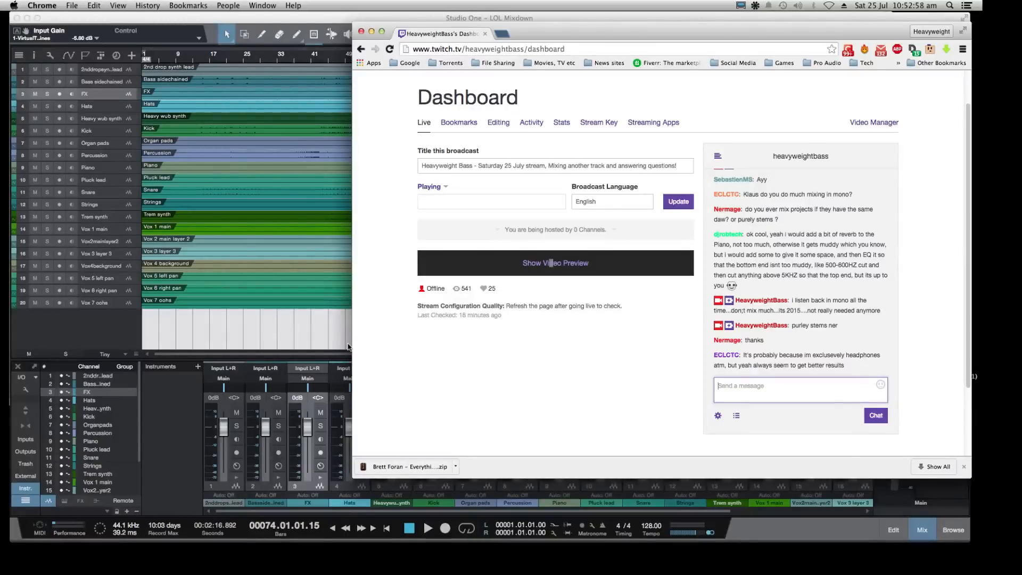
left_click(223, 332)
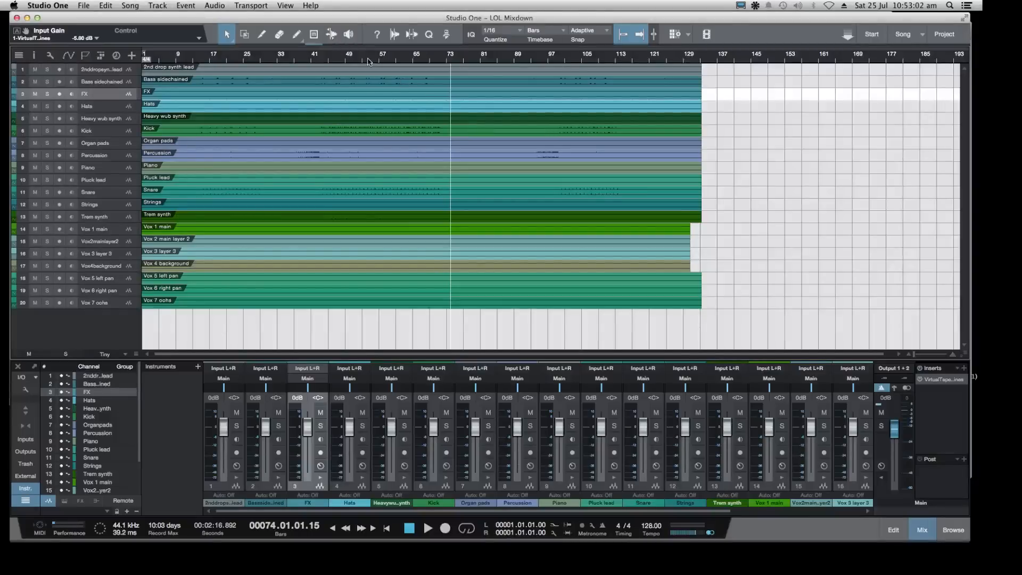
Switch to OBS to check the stream's status, and return to Studio One
mouse_move(425, 552)
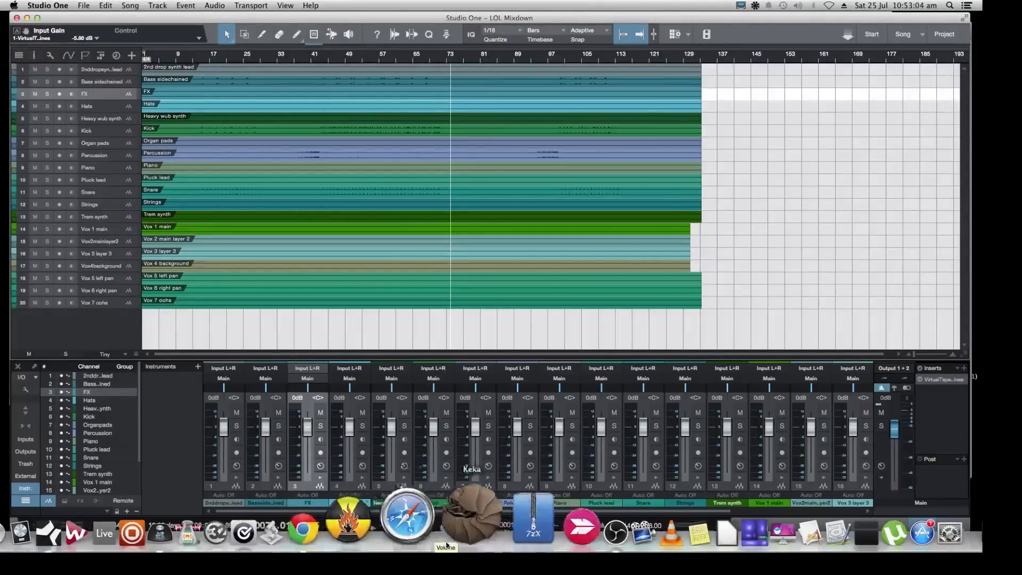
left_click(538, 526)
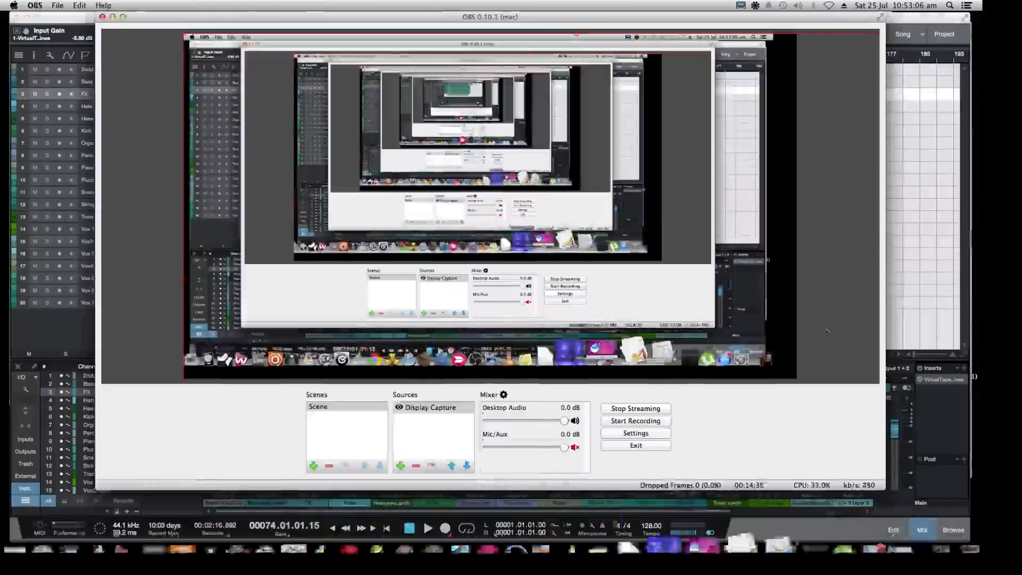
left_click(943, 287)
Play the song from about bar 57 and insert Voxengo's SPAN Plus analyzer on the main output after Virtual Tape Machines
key("space")
left_click(382, 60)
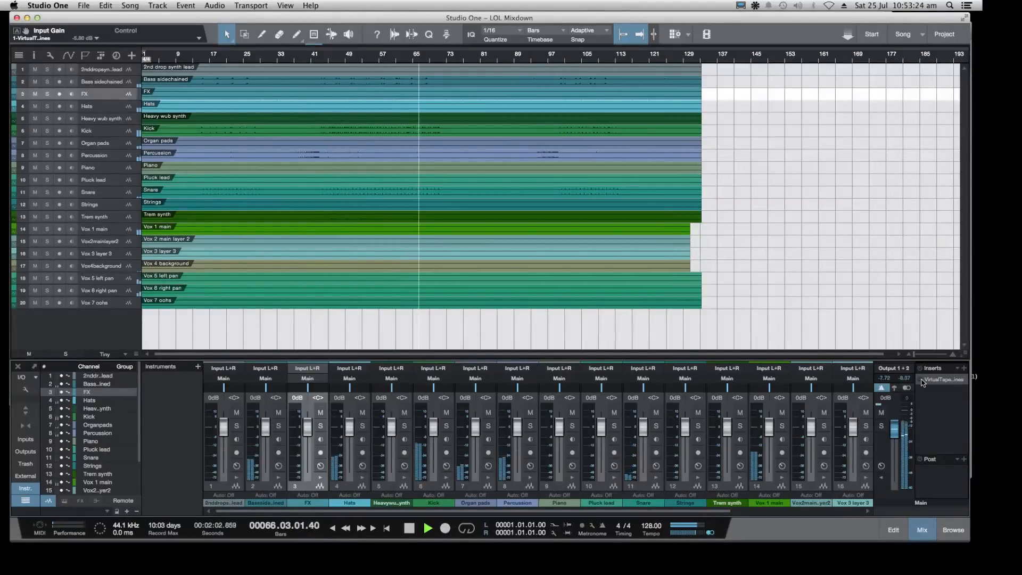
left_click(953, 529)
scroll(880, 240, "down", 3)
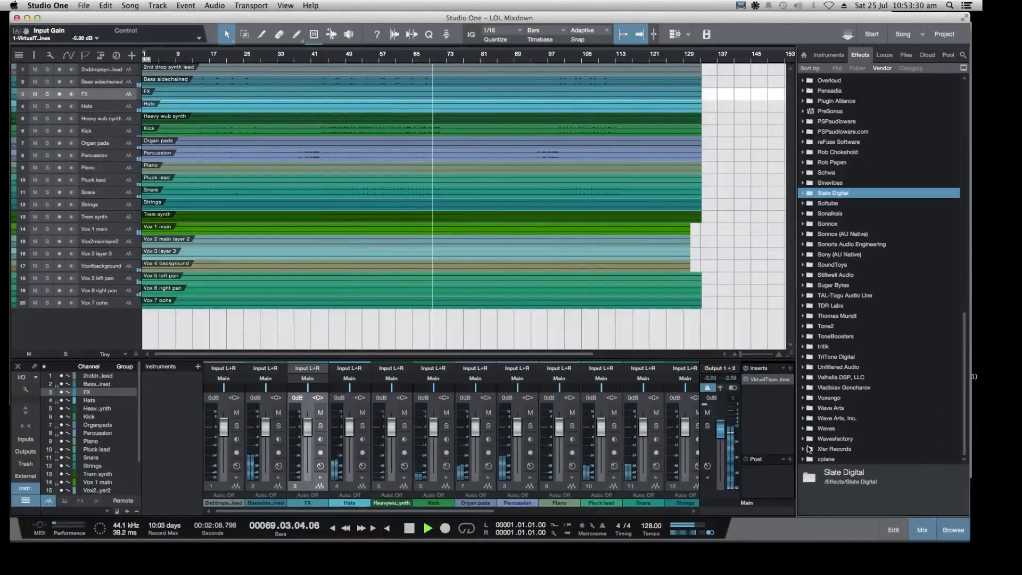
left_click(804, 400)
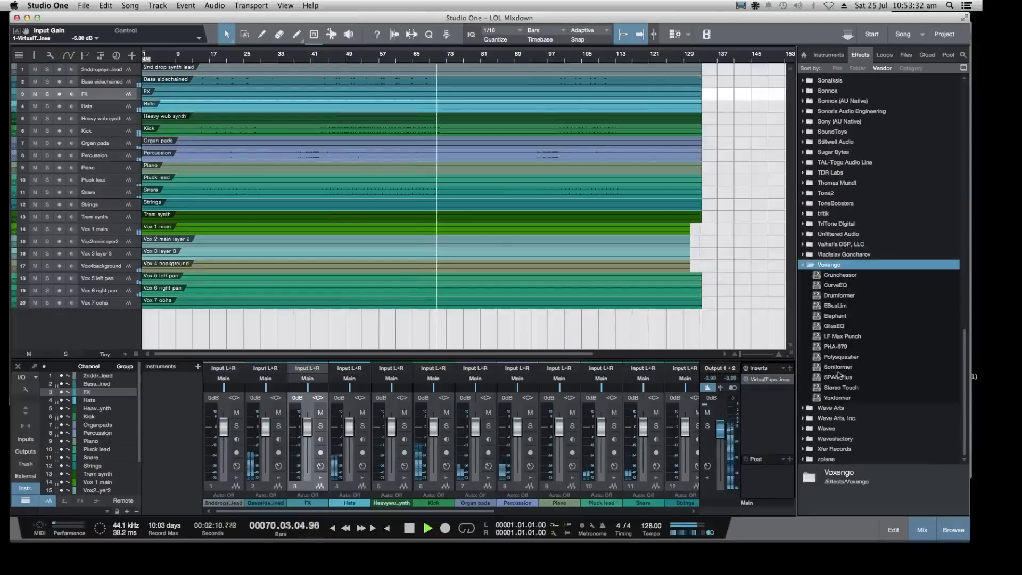
left_click_drag(816, 379, 766, 390)
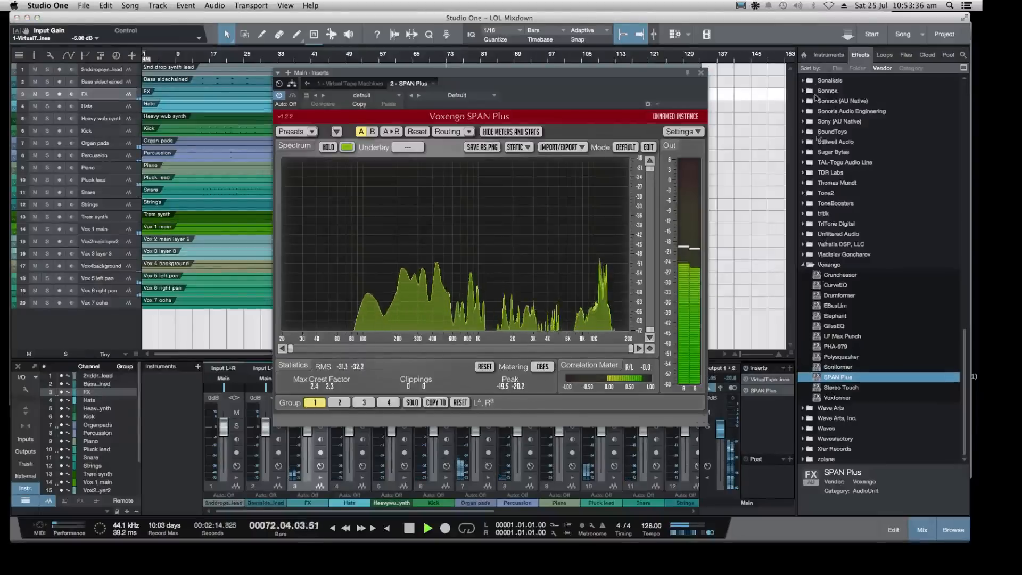
double_click(833, 266)
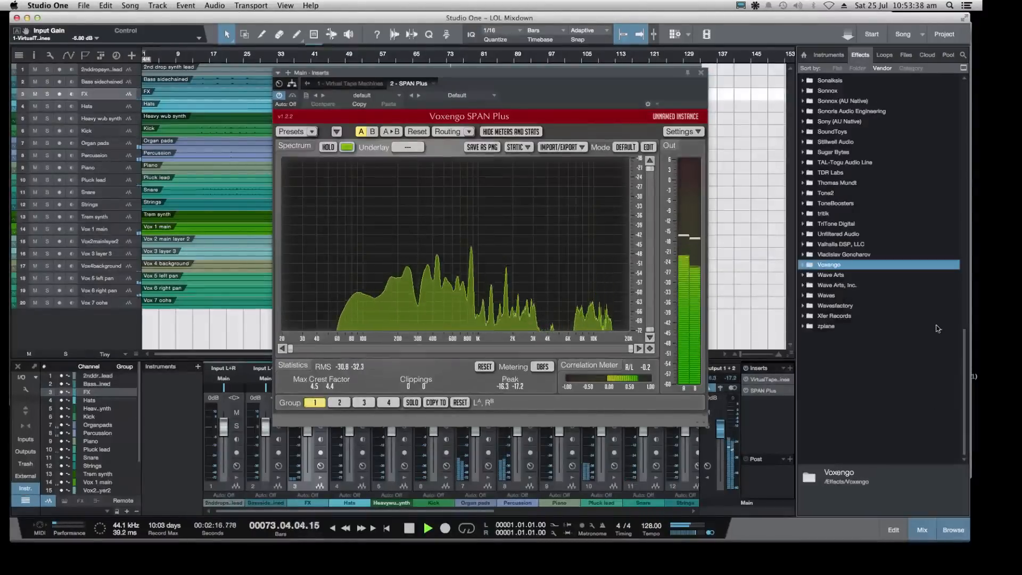
Play the song from about bar 45 and examine the mix's frequency spectrum in SPAN Plus, then stop playback
left_click_drag(470, 74, 646, 19)
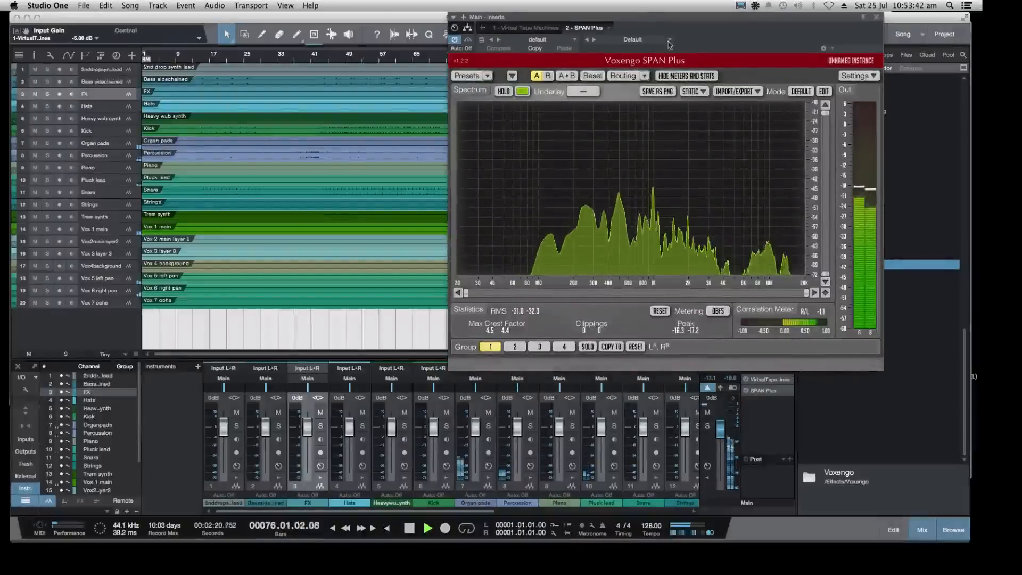
left_click(333, 63)
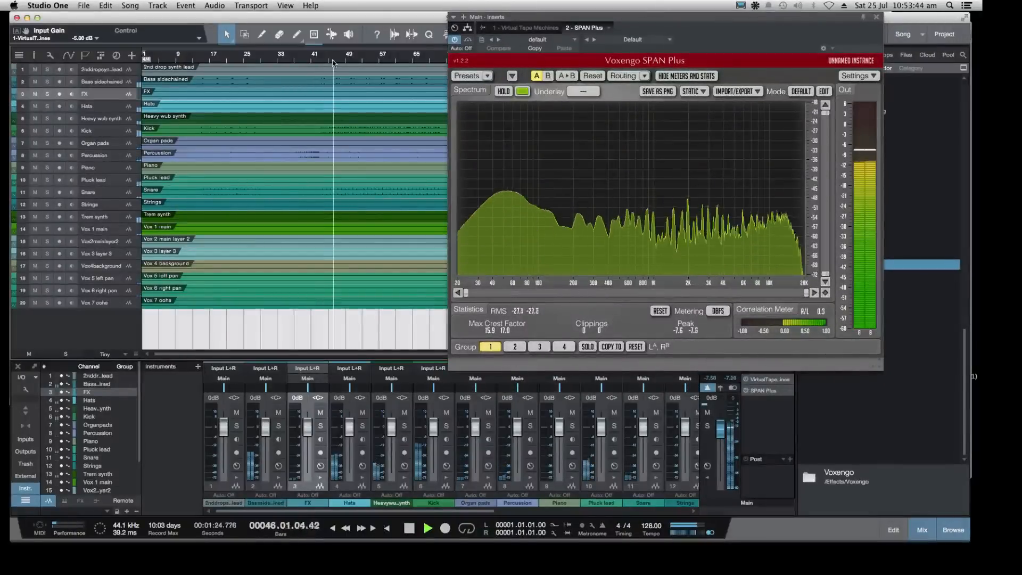
left_click_drag(660, 29, 466, 38)
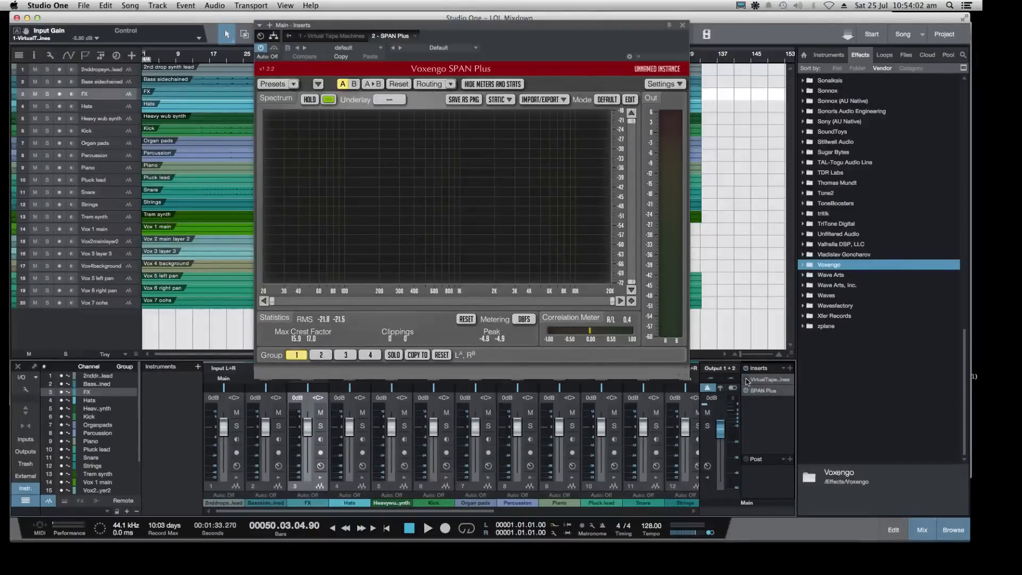
key("space")
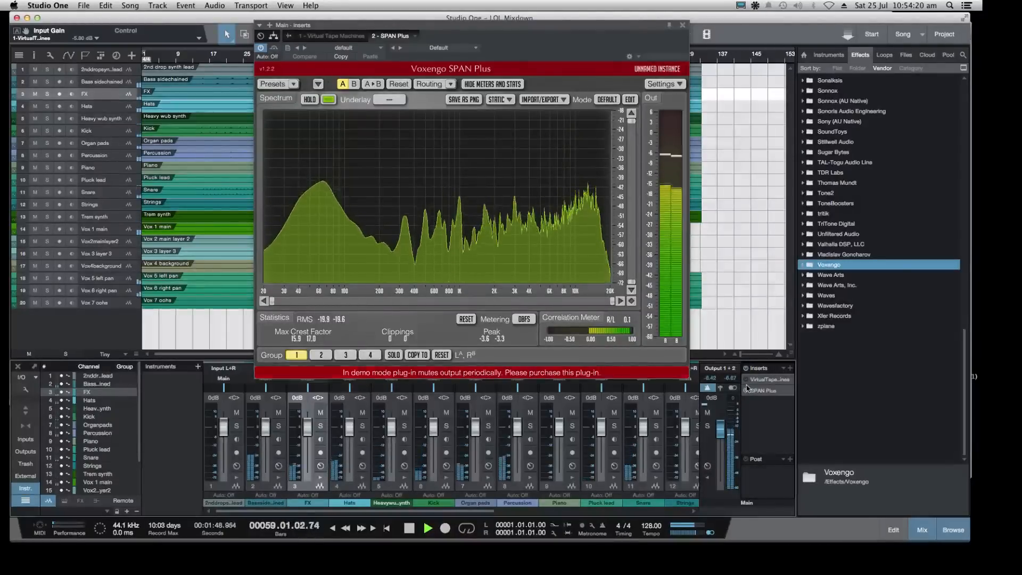
key("space")
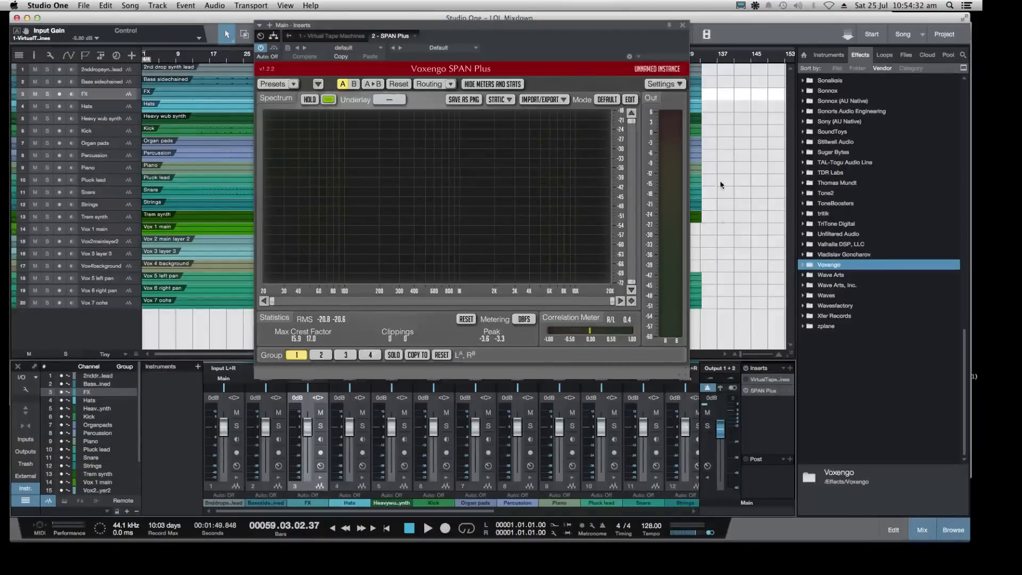
Toggle Virtual Tape Machines on the main output and close the SPAN Plus window
mouse_move(524, 27)
left_mouse_down()
mouse_move(559, 26)
mouse_move(518, 38)
left_mouse_up()
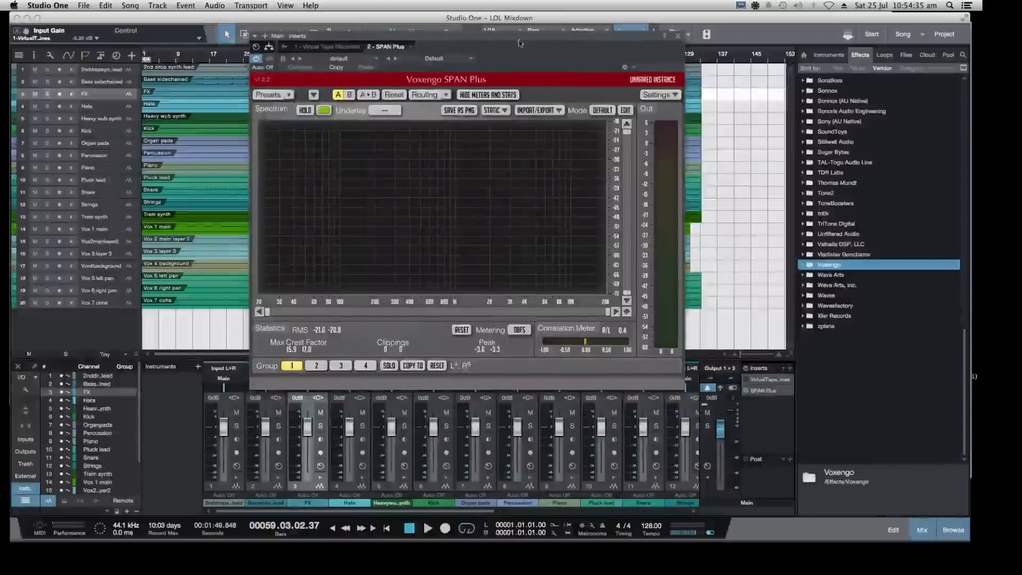
left_click(723, 176)
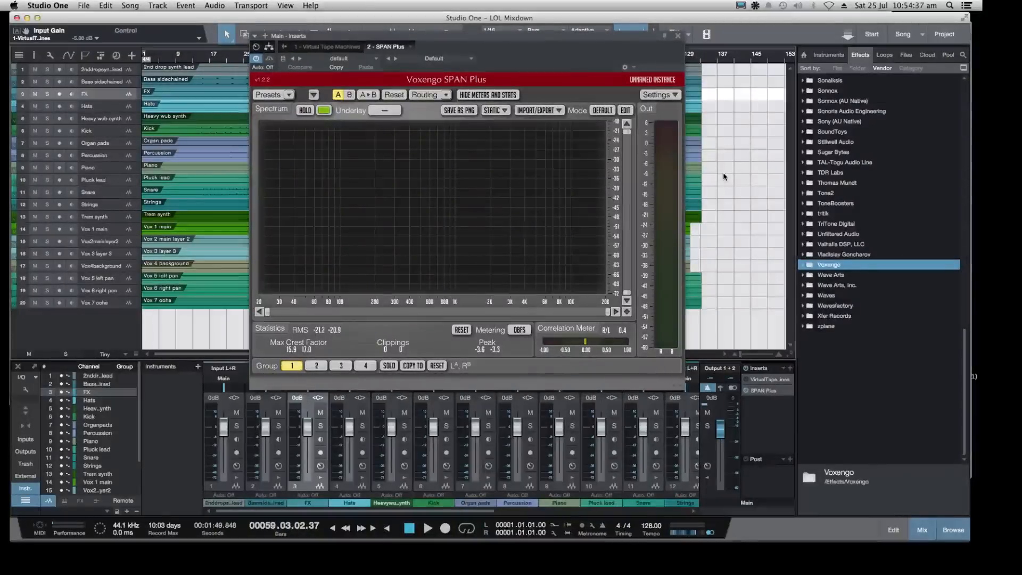
left_click(746, 380)
left_click(678, 36)
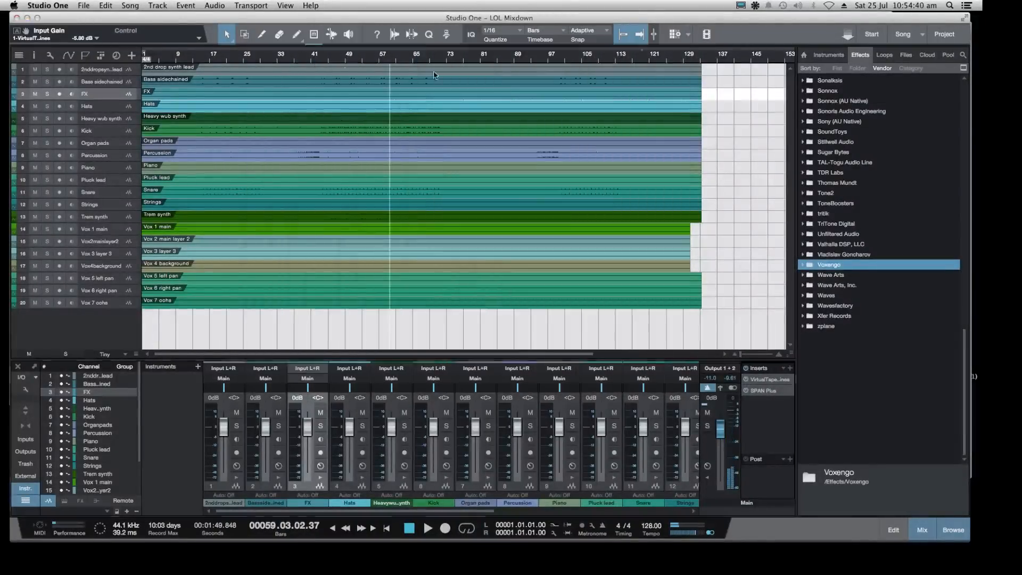
Play the song from about bar 43, read the viewers' chat on the Twitch dashboard in Chrome, and return to Studio One
left_click(324, 54)
key("space")
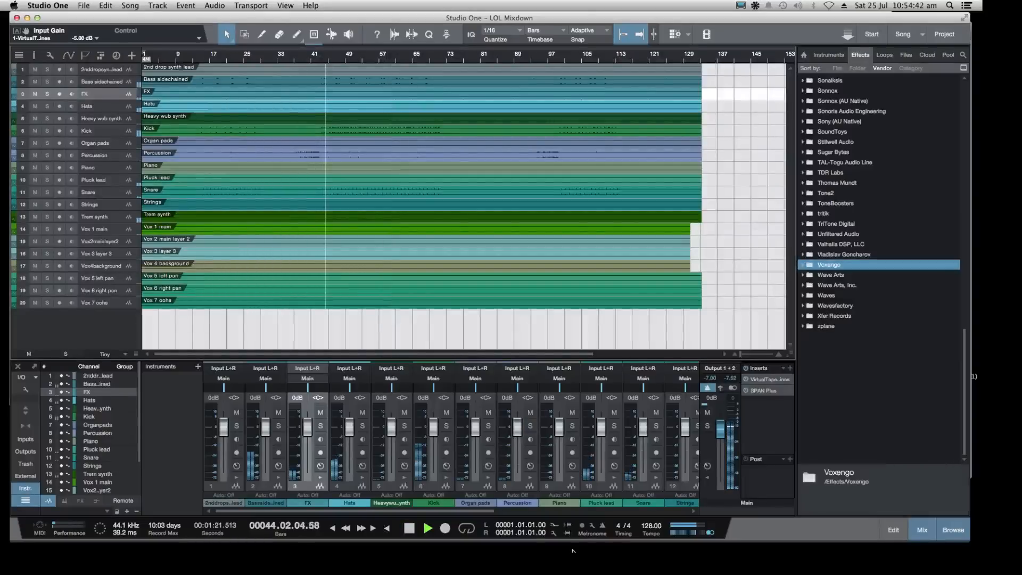
mouse_move(562, 551)
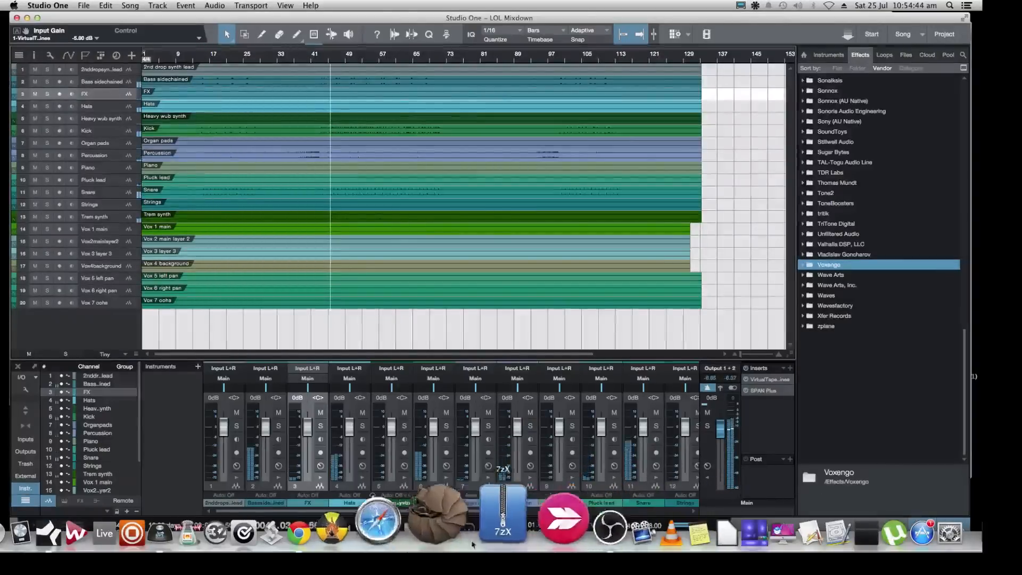
left_click(372, 524)
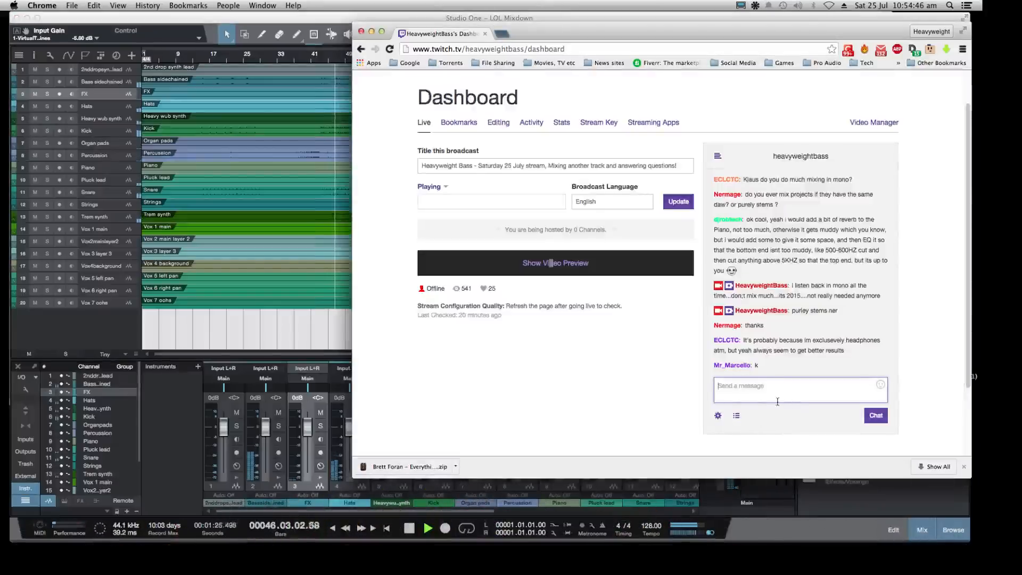
left_click(304, 328)
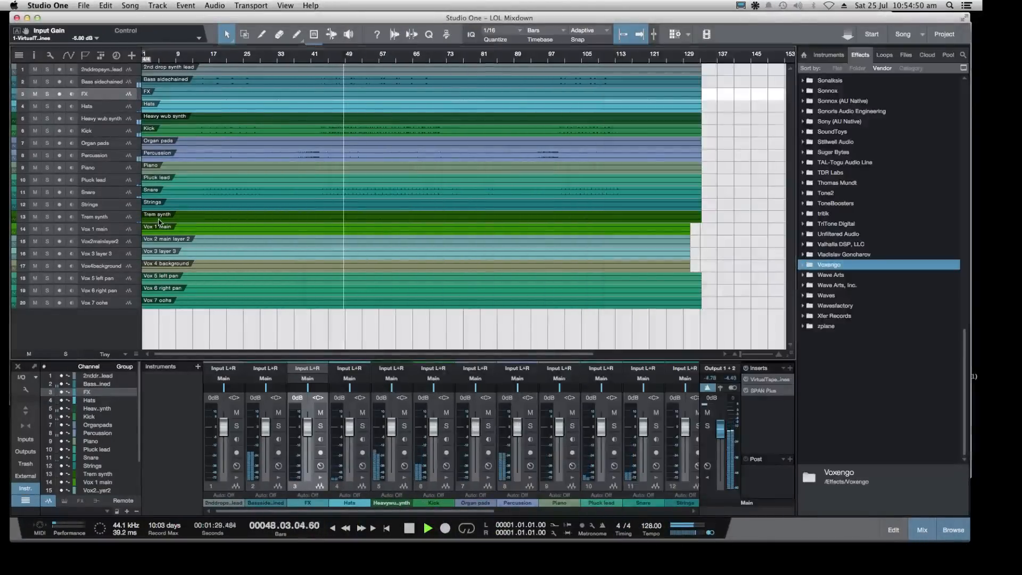
Solo the Kick track, leaving it unmuted
left_click(35, 131)
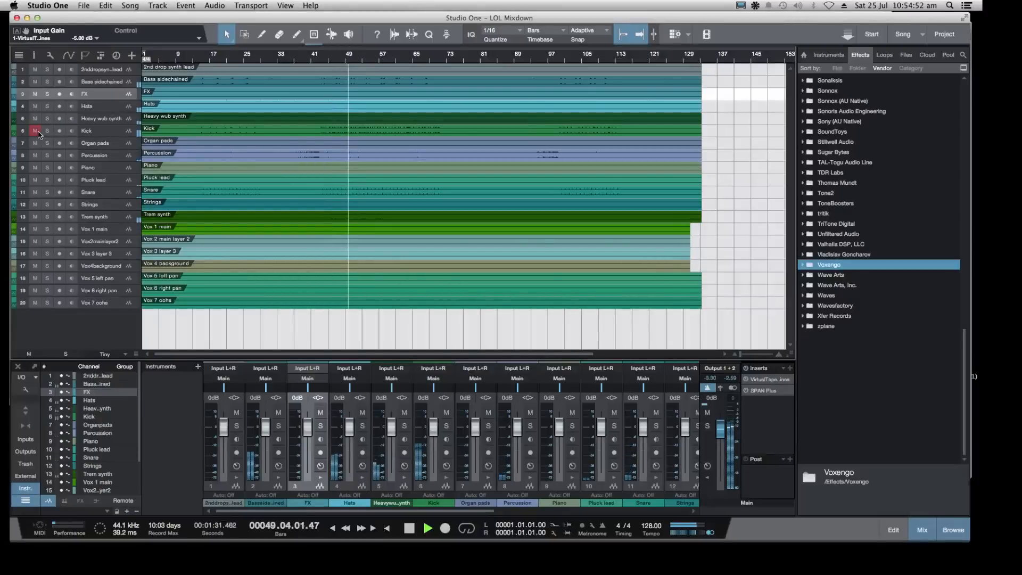
left_click(35, 131)
left_click(48, 131)
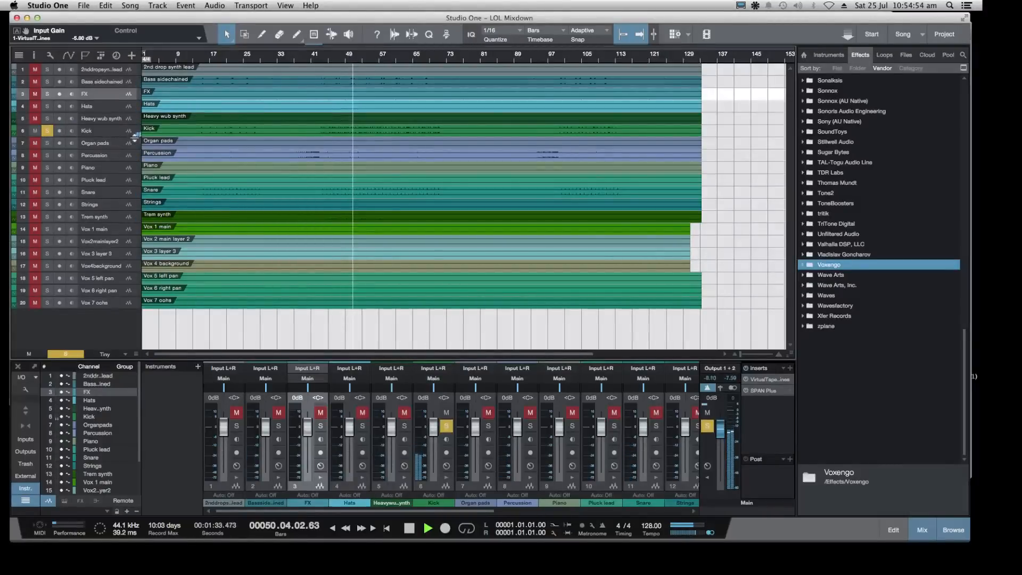
Enlarge the Kick track's height and set the loop range from bar 45 to bar 72
left_click_drag(135, 136, 134, 237)
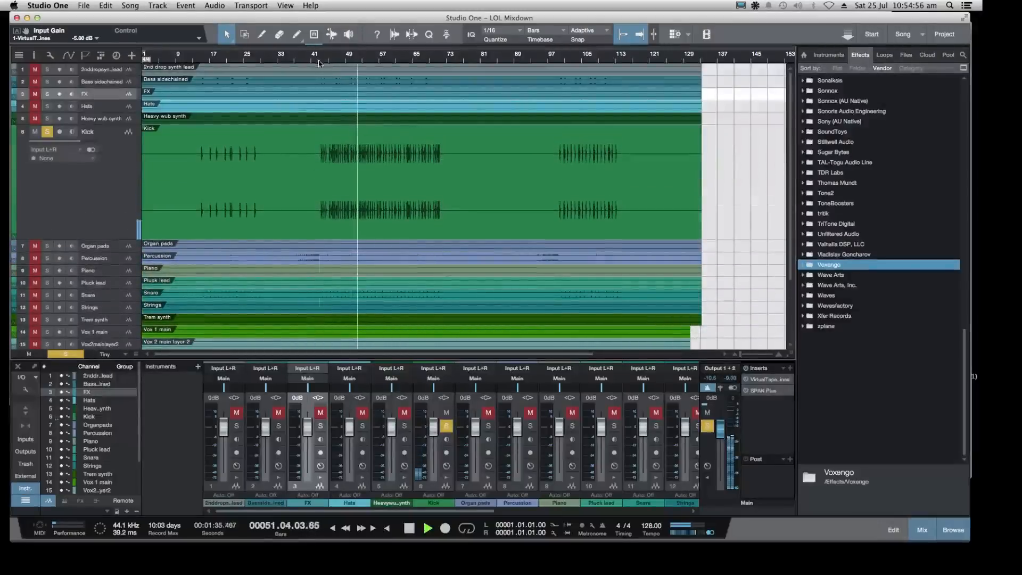
left_click(318, 62)
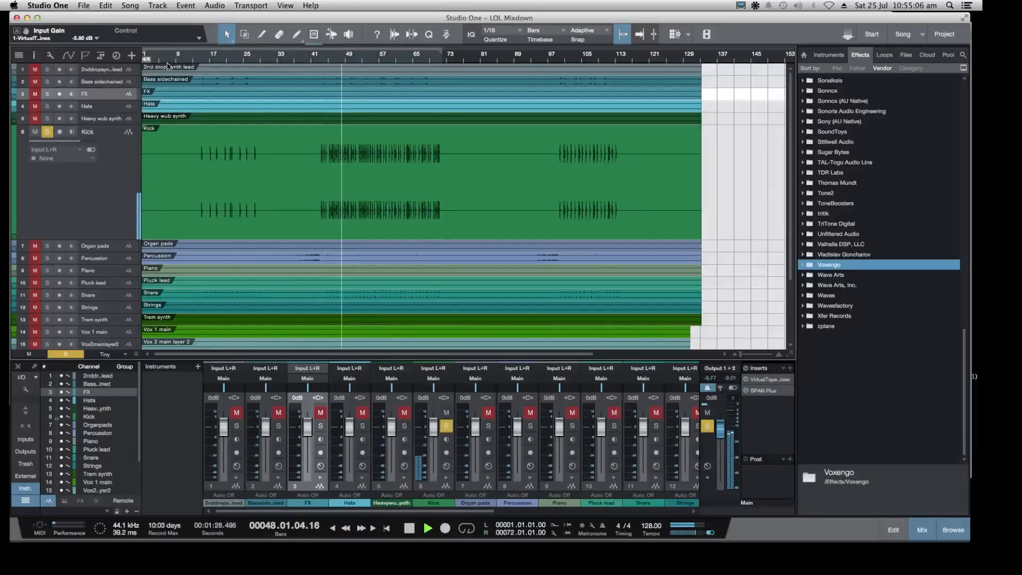
left_click_drag(154, 57, 328, 58)
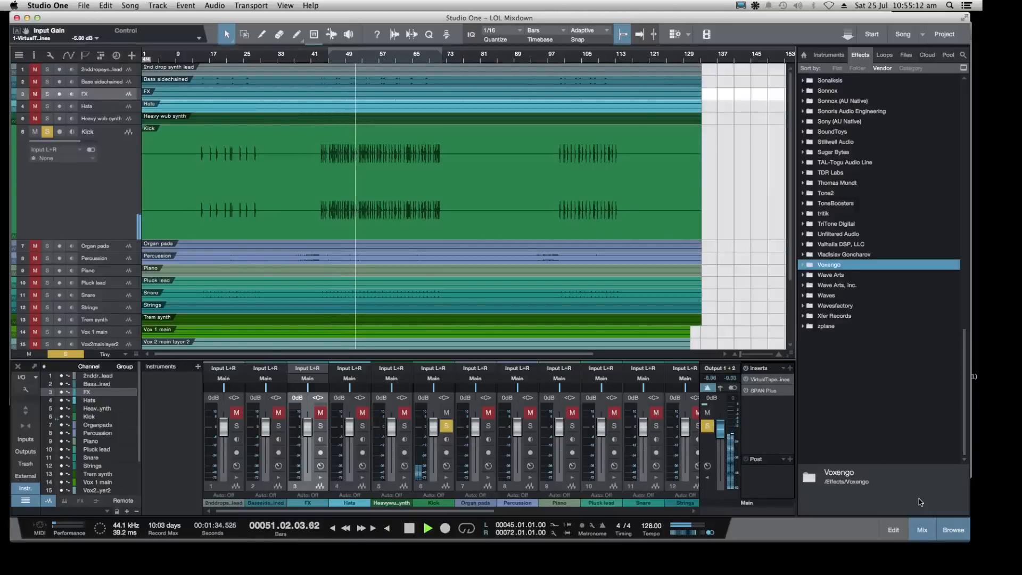
Insert the PreSonus Pro EQ on the Kick channel and move its window clear of the kick waveform's start
scroll(824, 241, "up", 8)
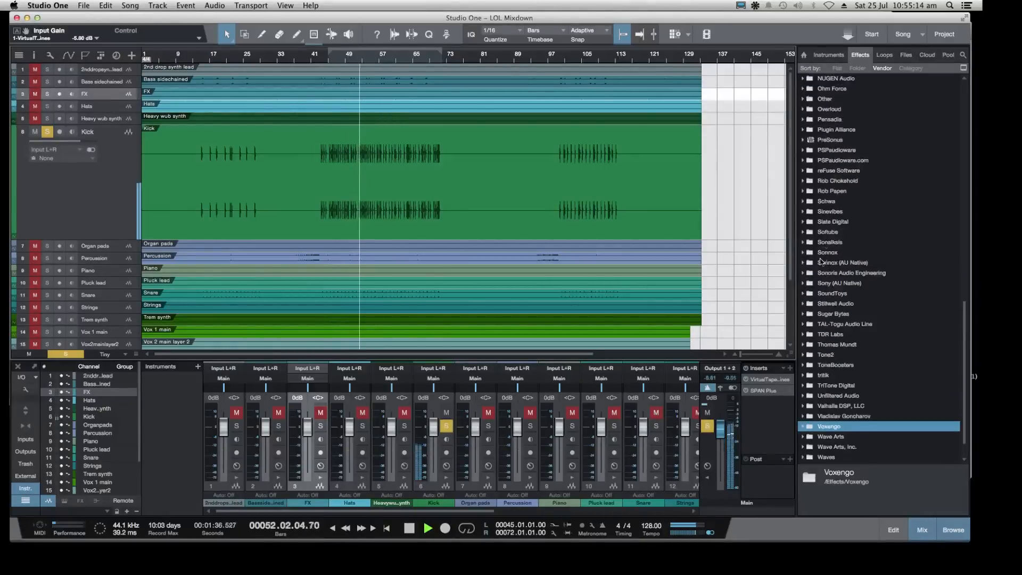
left_click(805, 140)
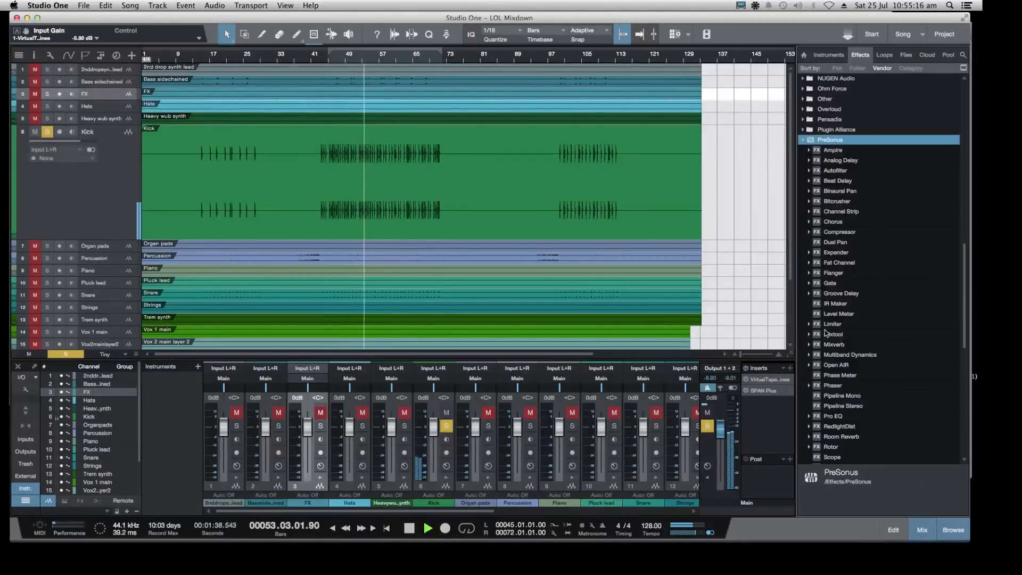
scroll(891, 388, "down", 2)
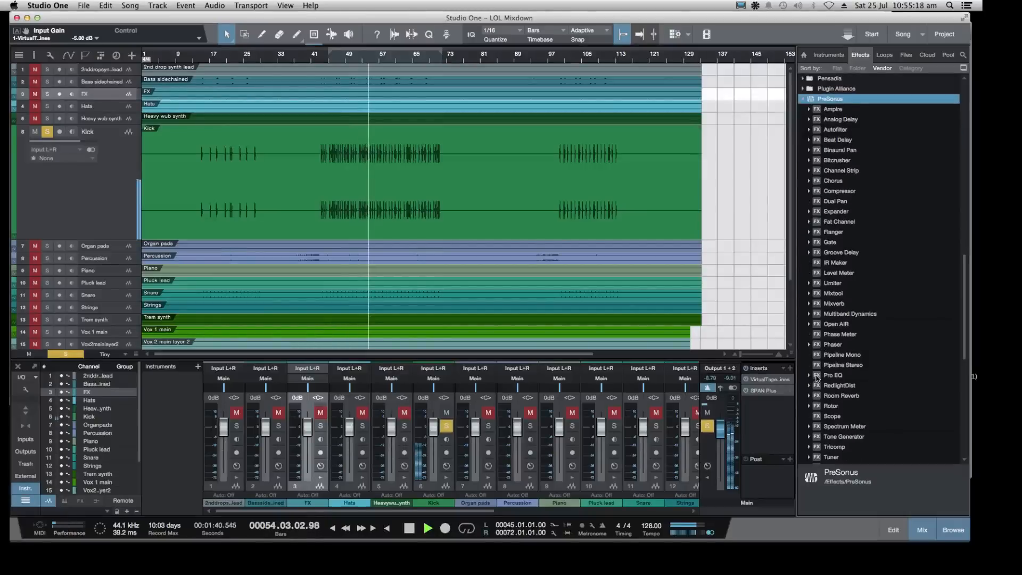
left_click_drag(817, 377, 436, 488)
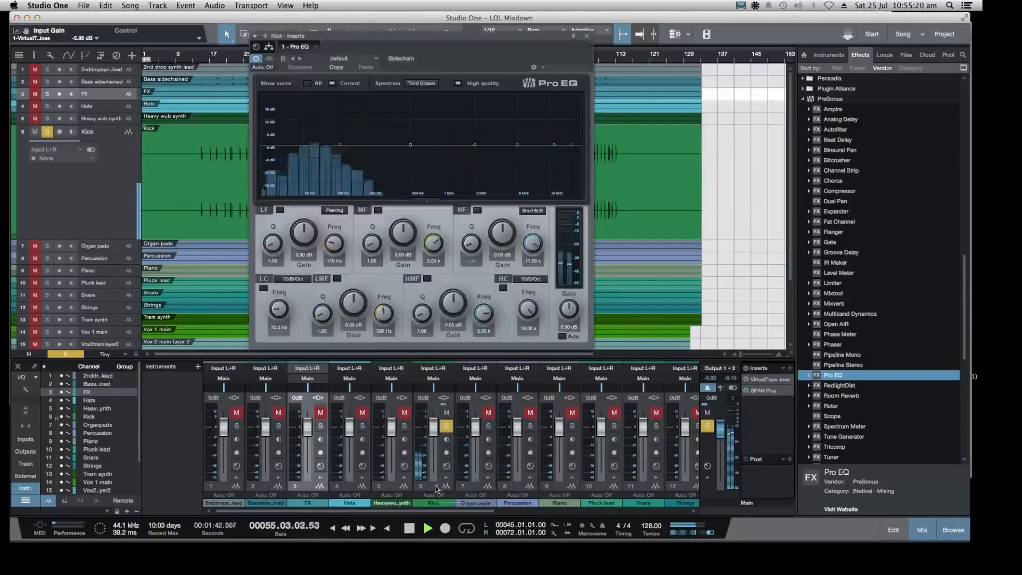
double_click(436, 488)
left_click_drag(505, 50, 728, 68)
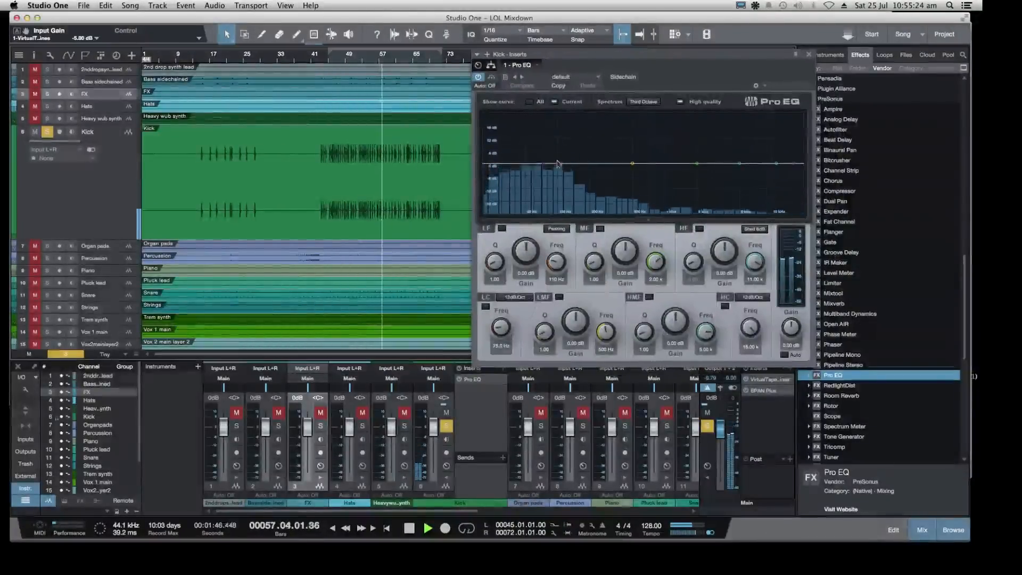
Apply a low cut to the kick in Pro EQ with a 24 dB/Oct slope at 30 Hz
key("space")
key("space")
left_click_drag(546, 167, 542, 172)
left_click(514, 297)
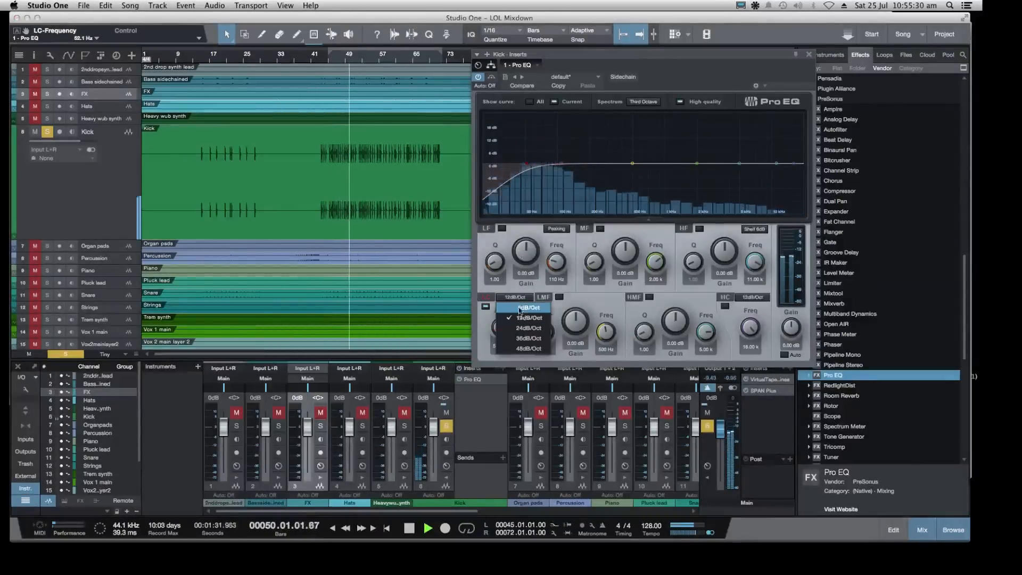
left_click(528, 328)
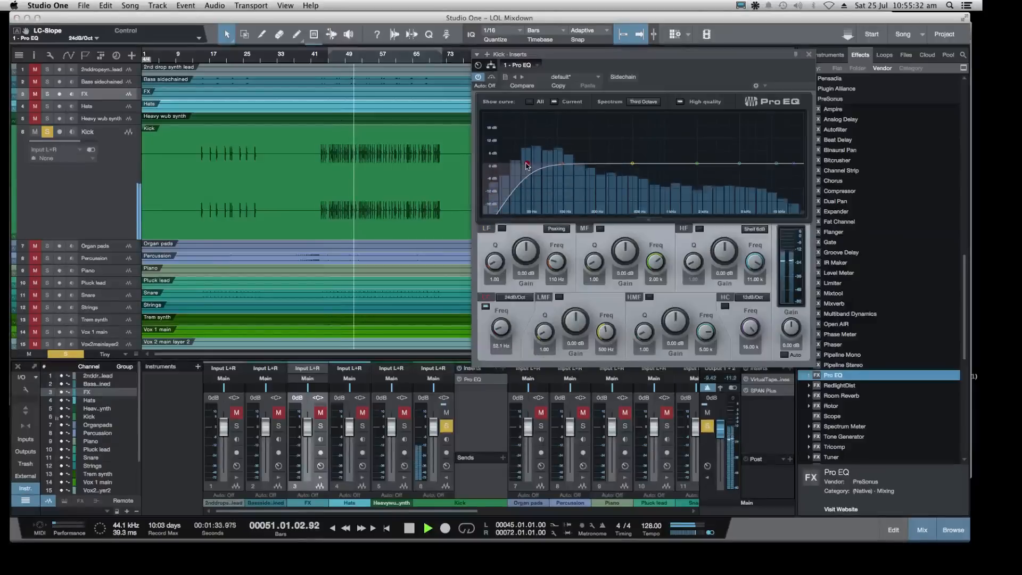
left_click_drag(525, 166, 504, 171)
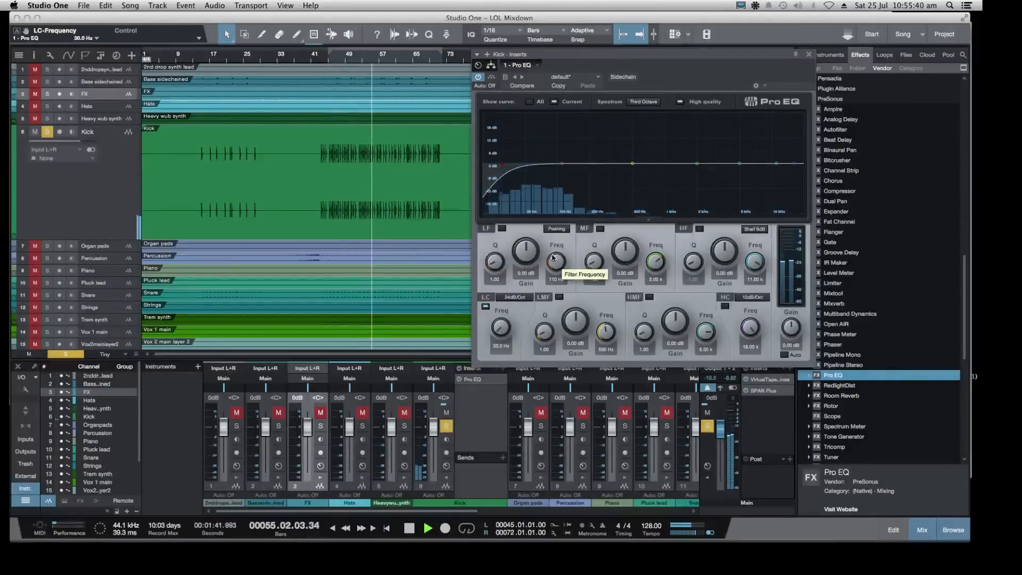
Try a 12 dB/Oct slope on the kick's low cut and set it to 36 dB/Oct
left_click(514, 297)
left_click(520, 317)
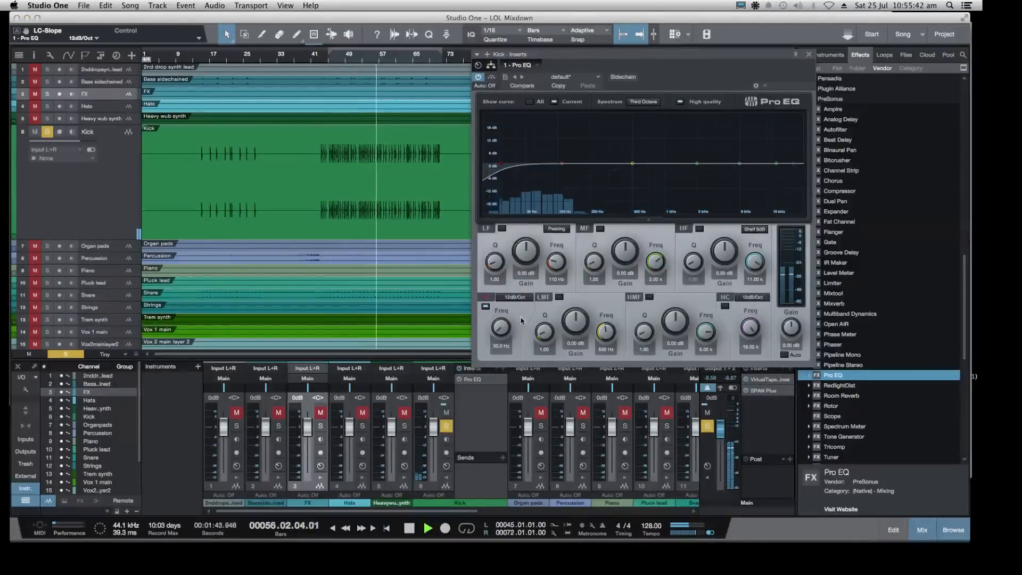
left_click(513, 298)
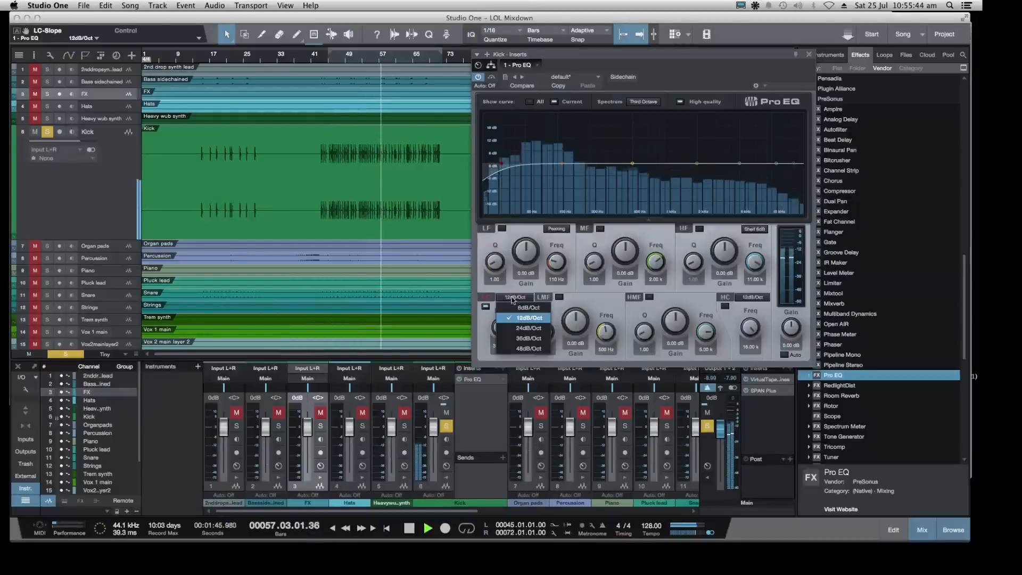
left_click(522, 337)
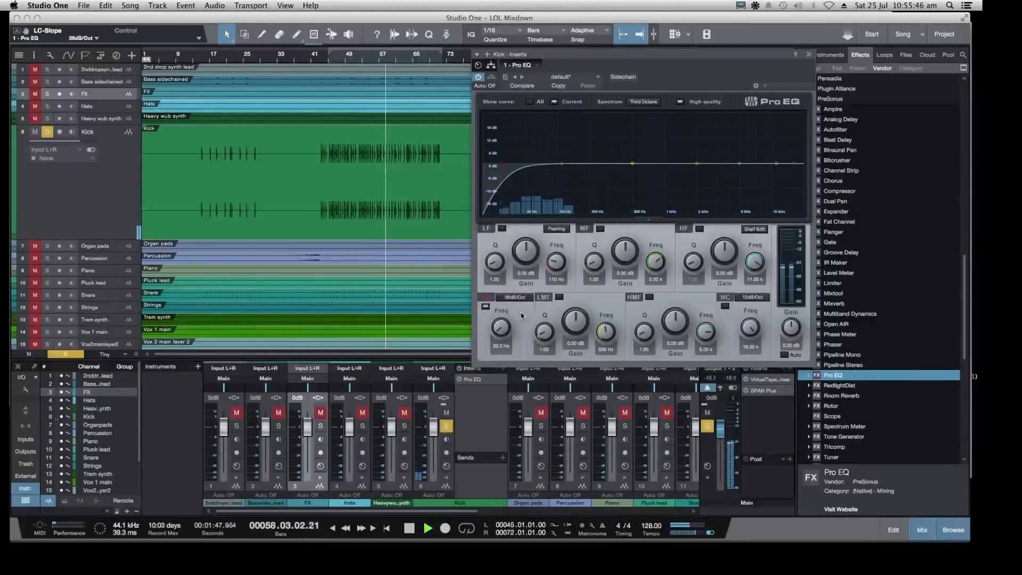
Set the kick's low-cut slope to 12 dB/Oct in Pro EQ while listening and stop playback
left_click(514, 298)
left_click(521, 328)
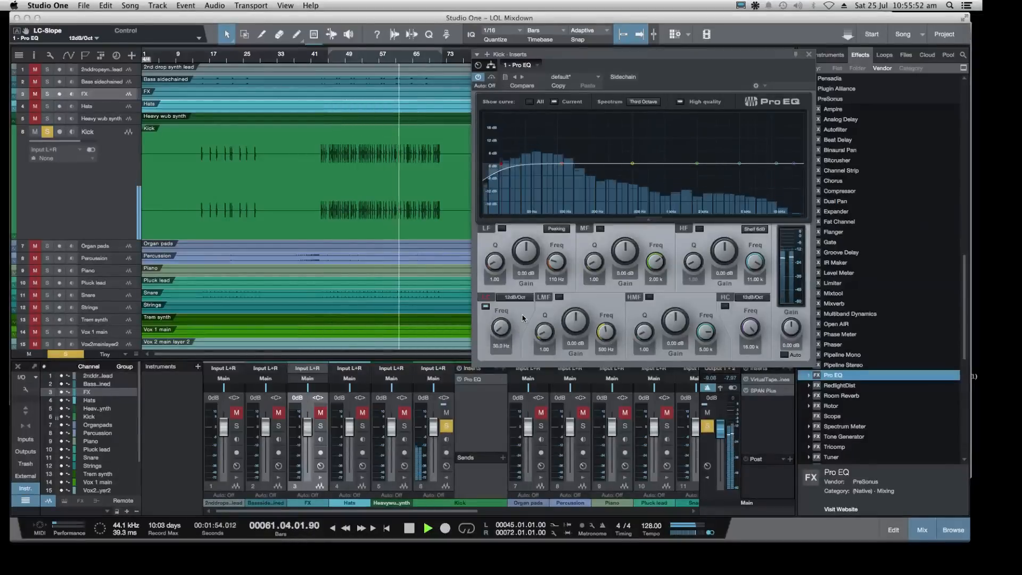
left_click(514, 297)
left_click(521, 318)
key("space")
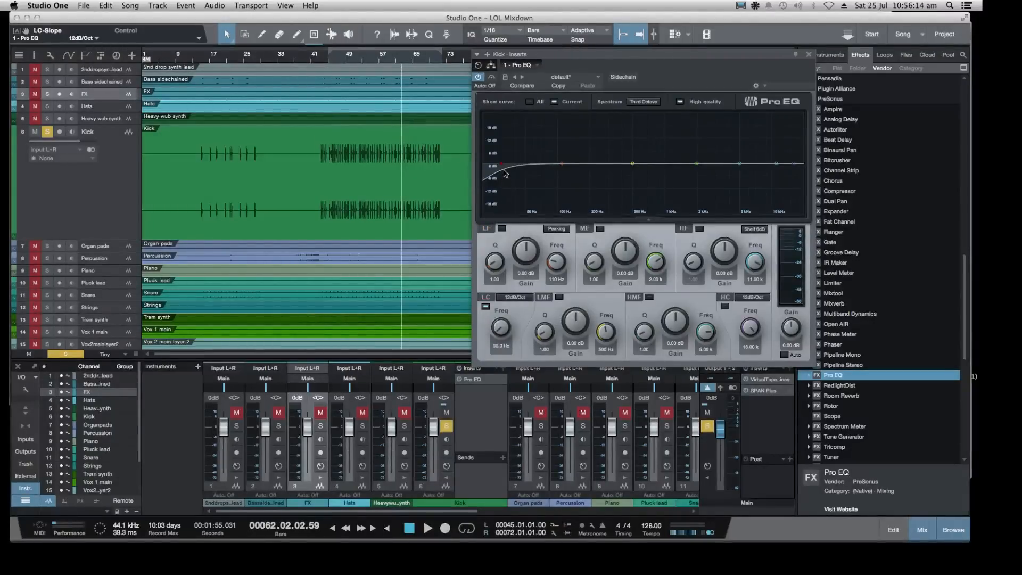
Try a 36 dB/Oct low-cut slope on the kick, restore 12 dB/Oct, and close the Pro EQ window with playback running
left_click(506, 298)
left_click(519, 339)
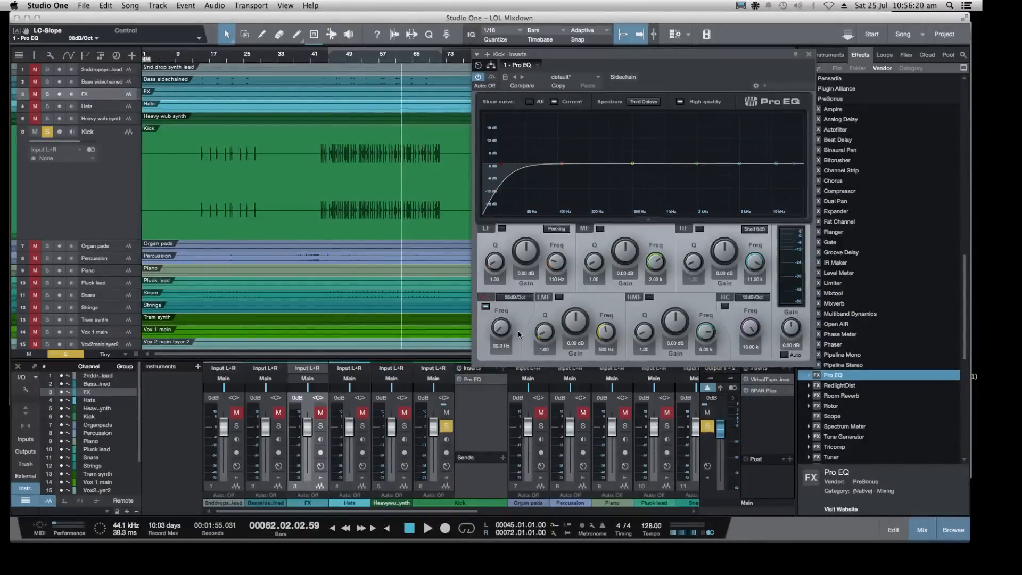
left_click(523, 298)
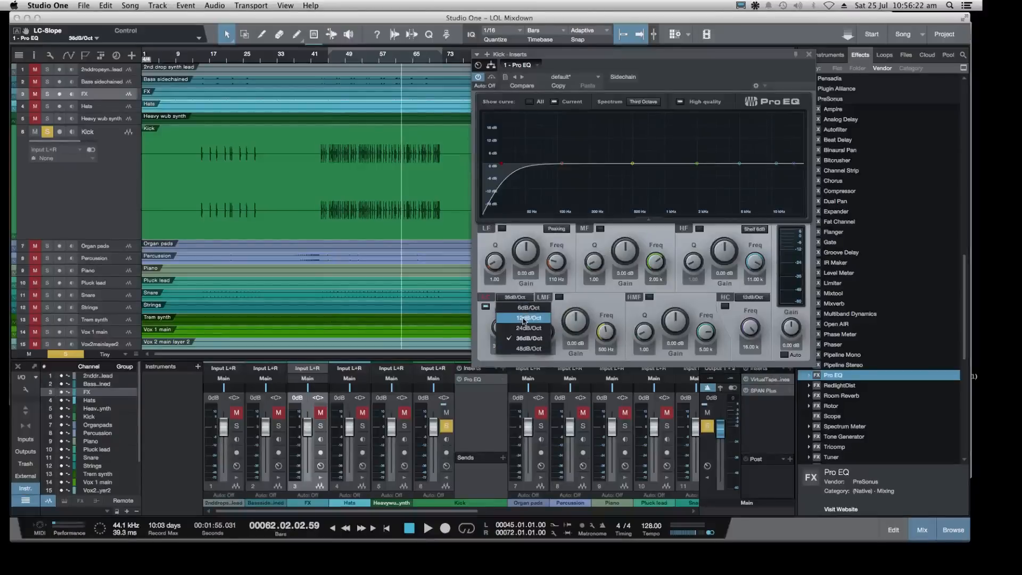
left_click(526, 317)
key("space")
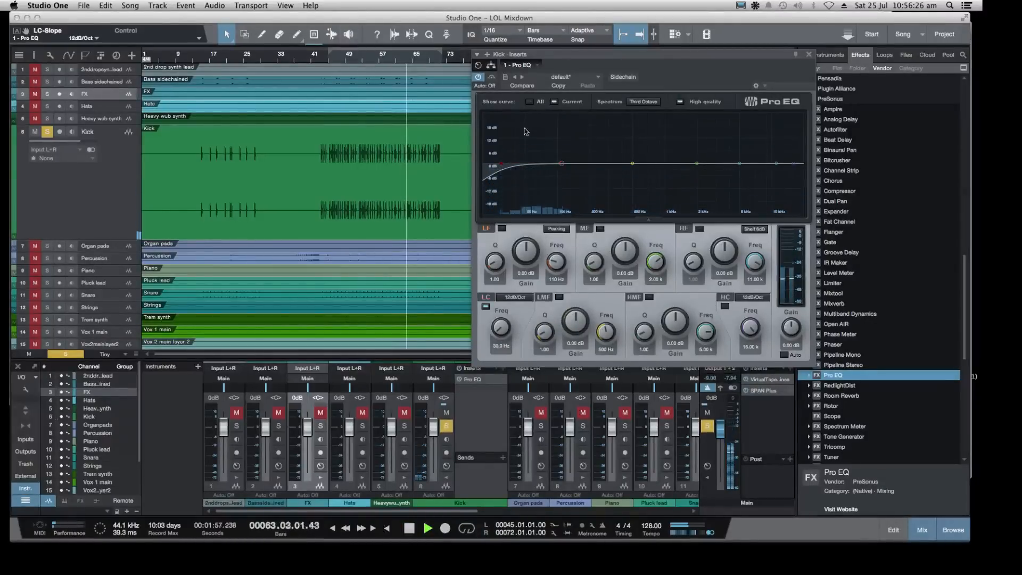
left_click(809, 54)
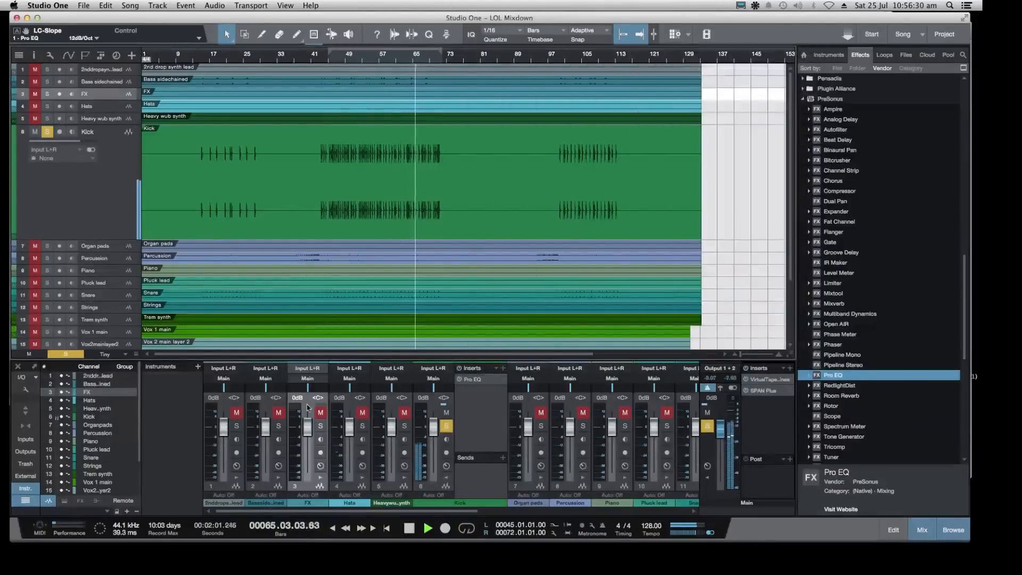
Turn on loop playback and solo the Snare track together with the Kick
left_click(466, 527)
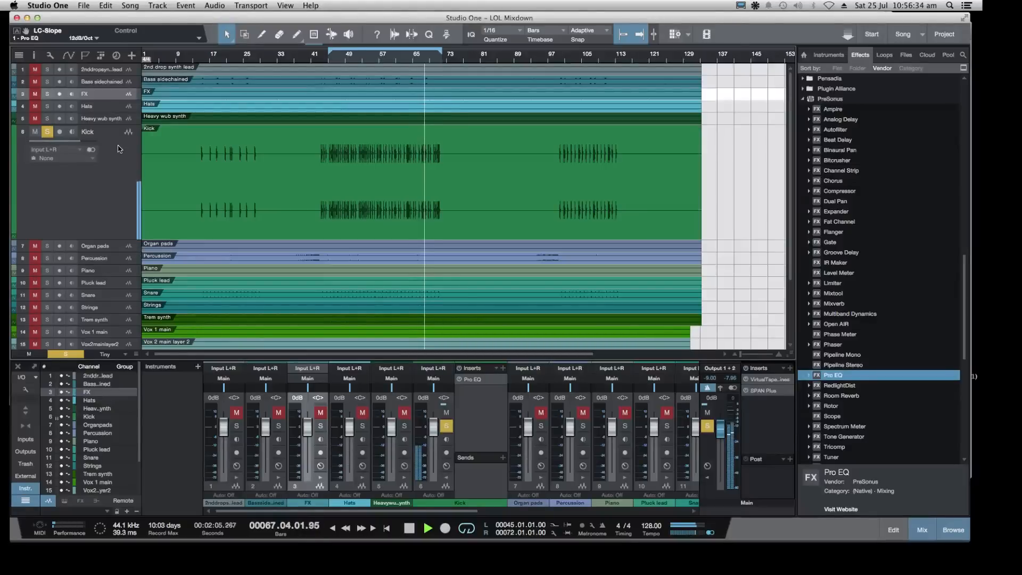
scroll(120, 149, "down", 5)
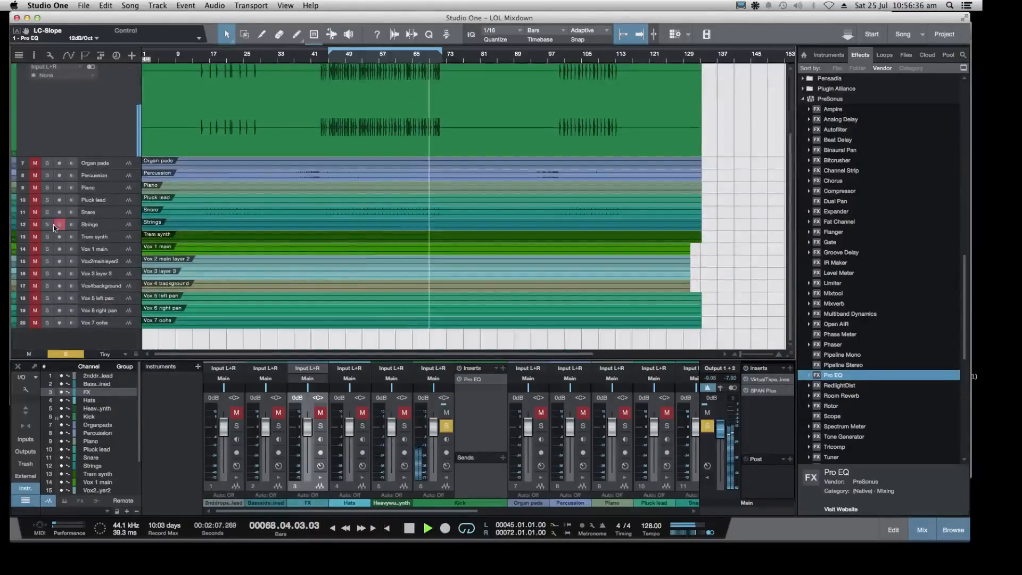
left_click(46, 212)
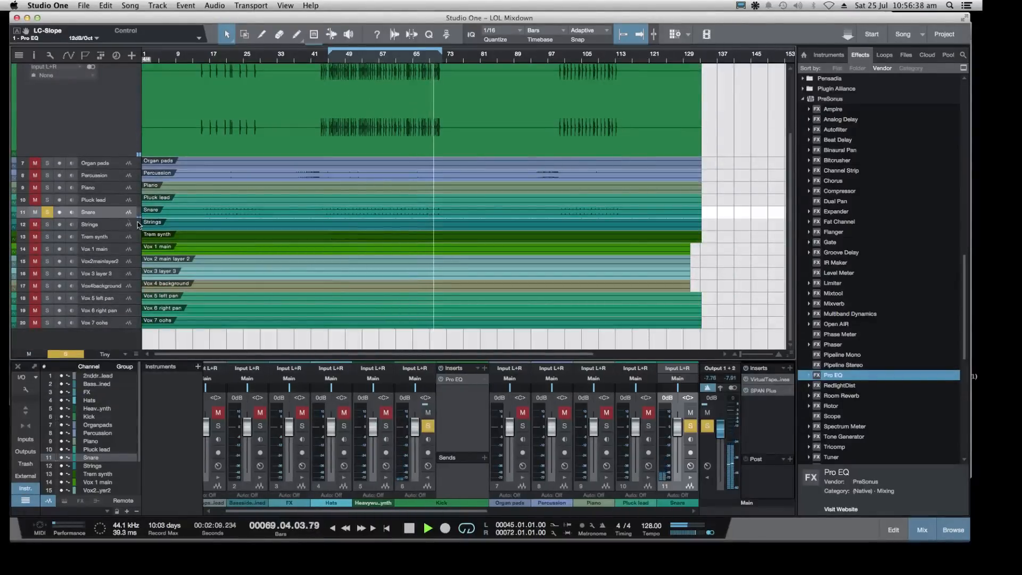
Select the Kick and Snare tracks together and add a bus for them
scroll(130, 203, "up", 2)
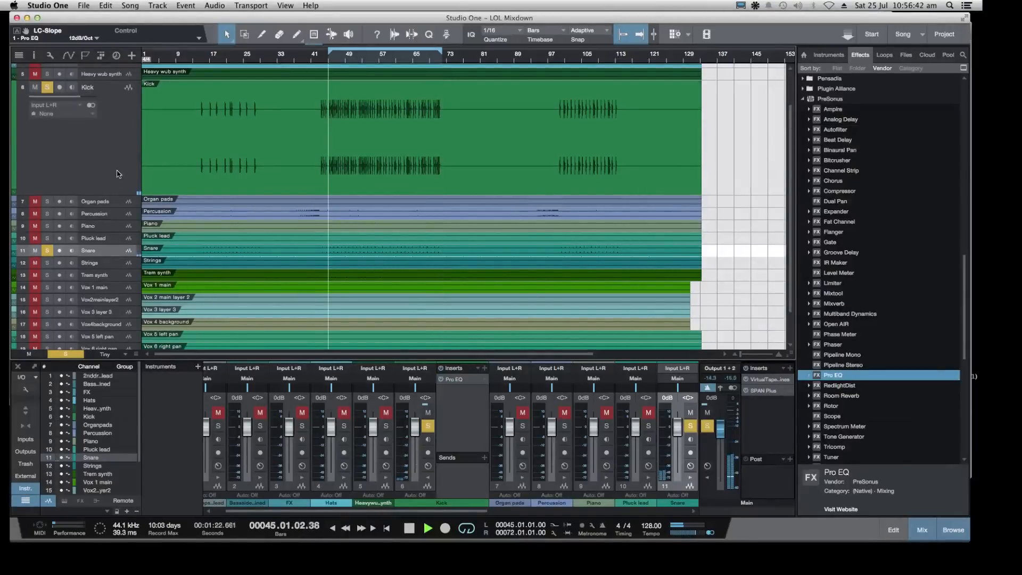
left_click(119, 172, "shift")
left_click(118, 176)
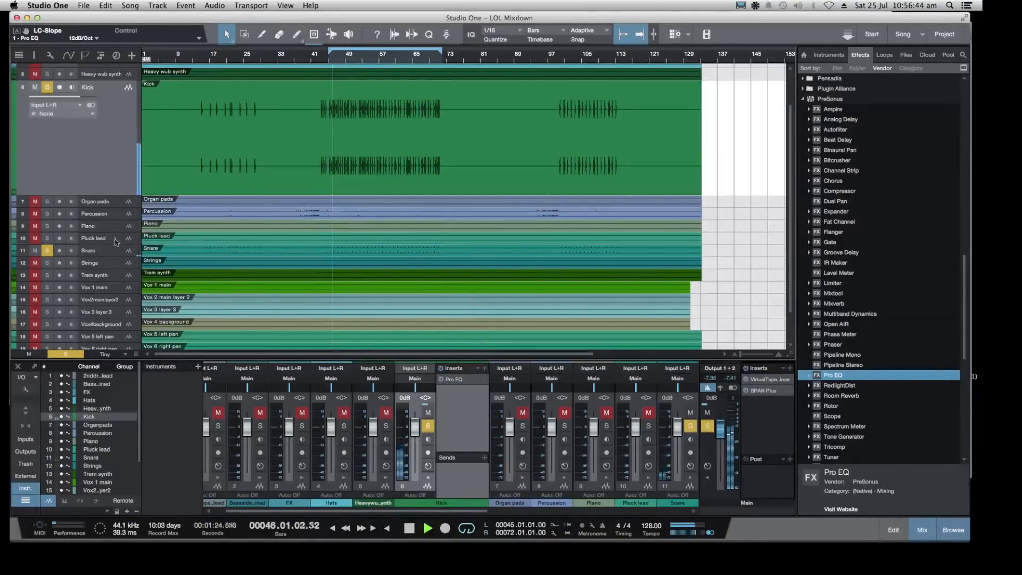
left_click(114, 250)
left_click(95, 149, "super")
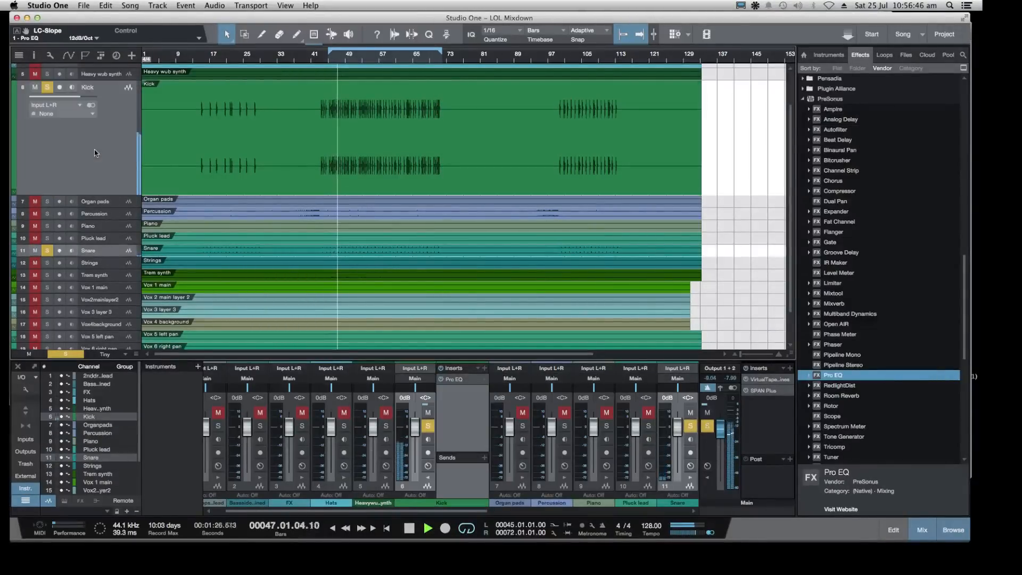
right_click(94, 149)
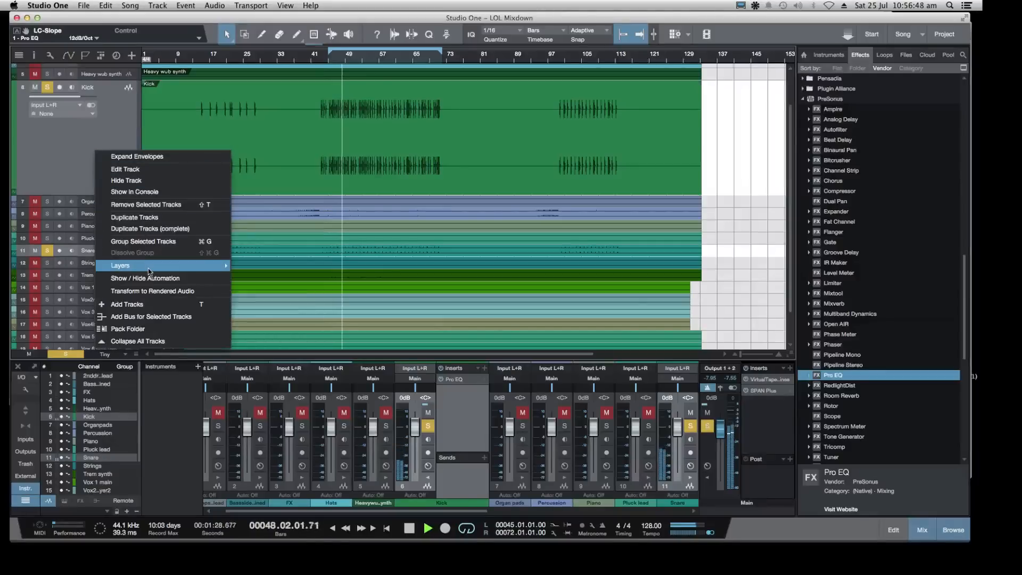
left_click(153, 317)
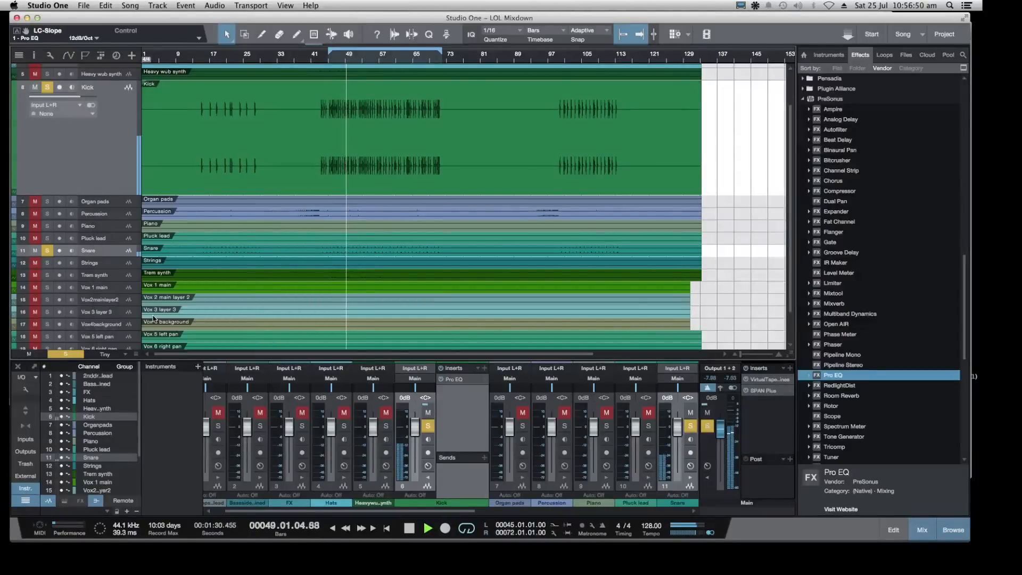
Rename the new bus channel as "Drum group" in the mixer
left_click_drag(445, 513, 684, 509)
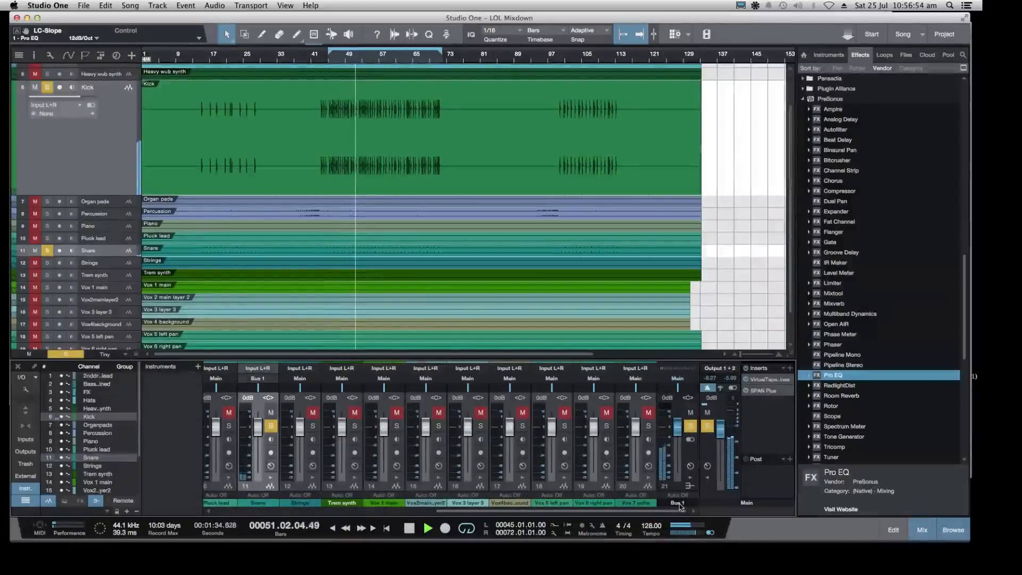
left_click(680, 502)
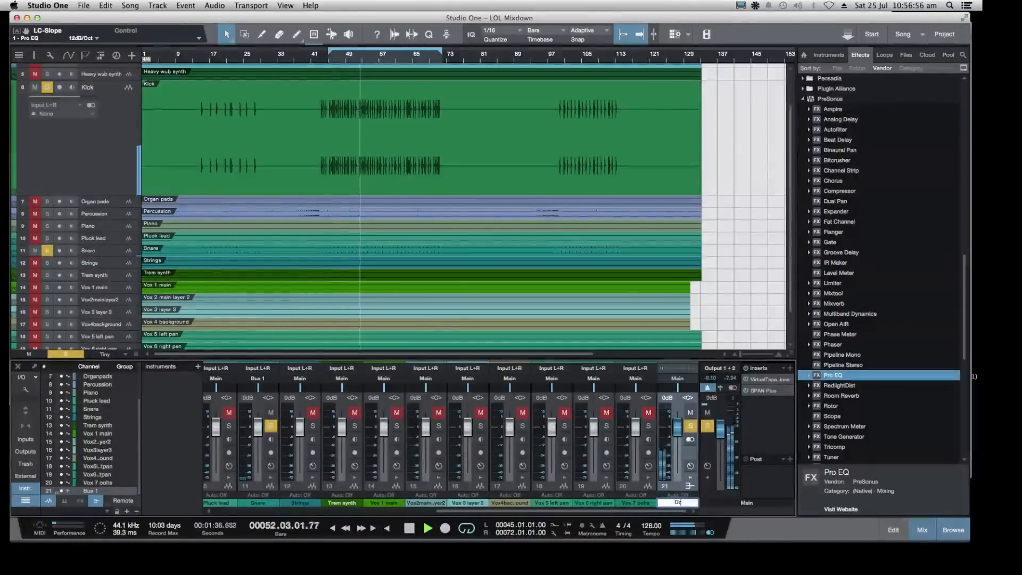
type("Drum group")
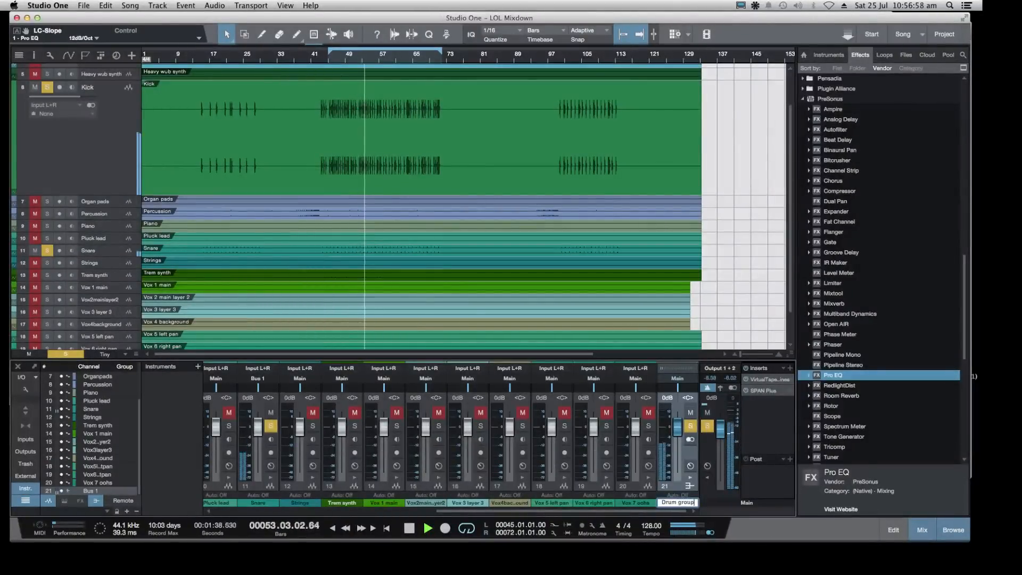
key("Return")
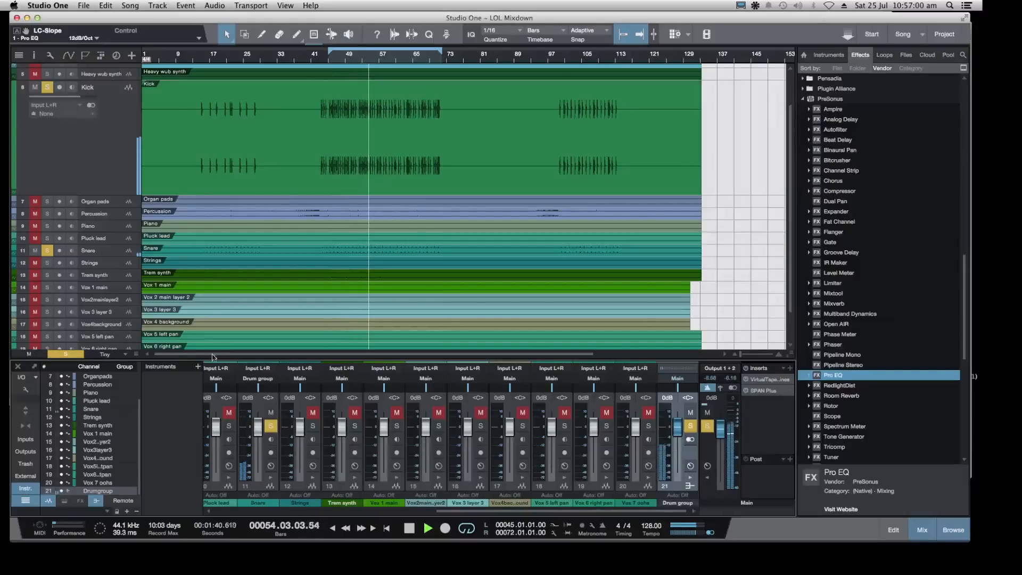
Pack the Kick and Snare tracks into a folder track
left_click(124, 253)
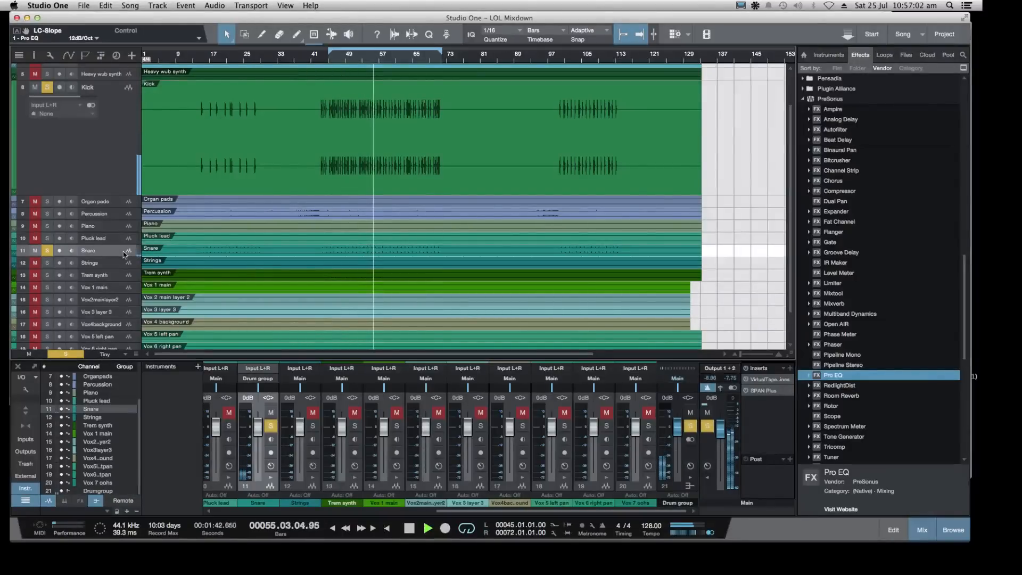
left_click(110, 164, "super")
right_click(109, 164)
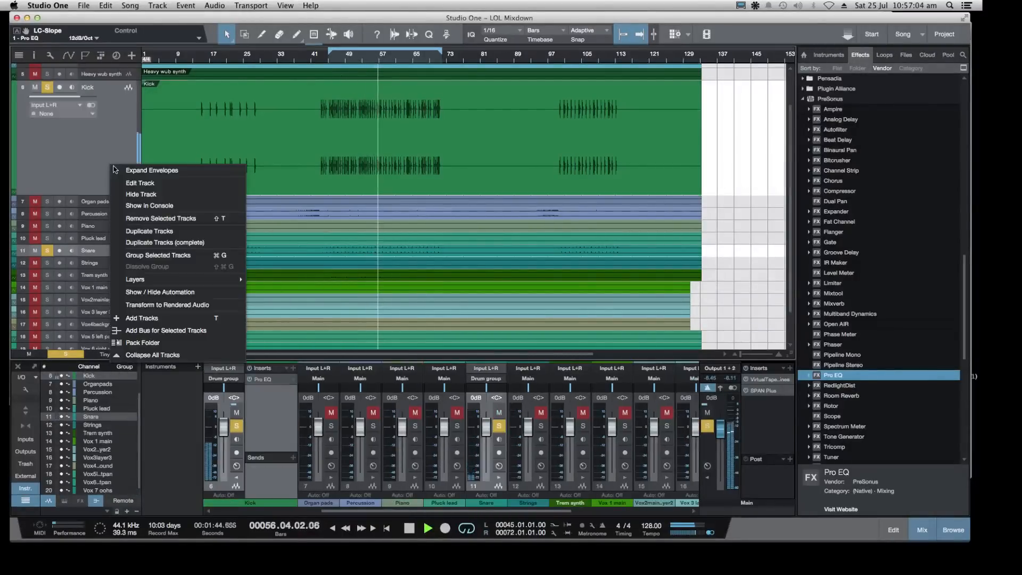
left_click(139, 342)
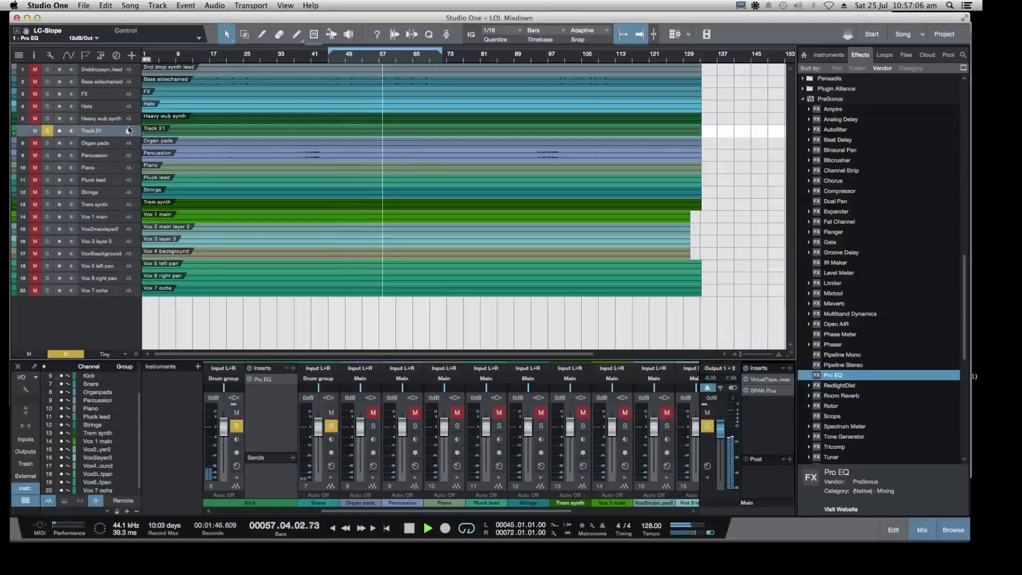
Rename the new folder track as "Drums"
double_click(91, 131)
type("D")
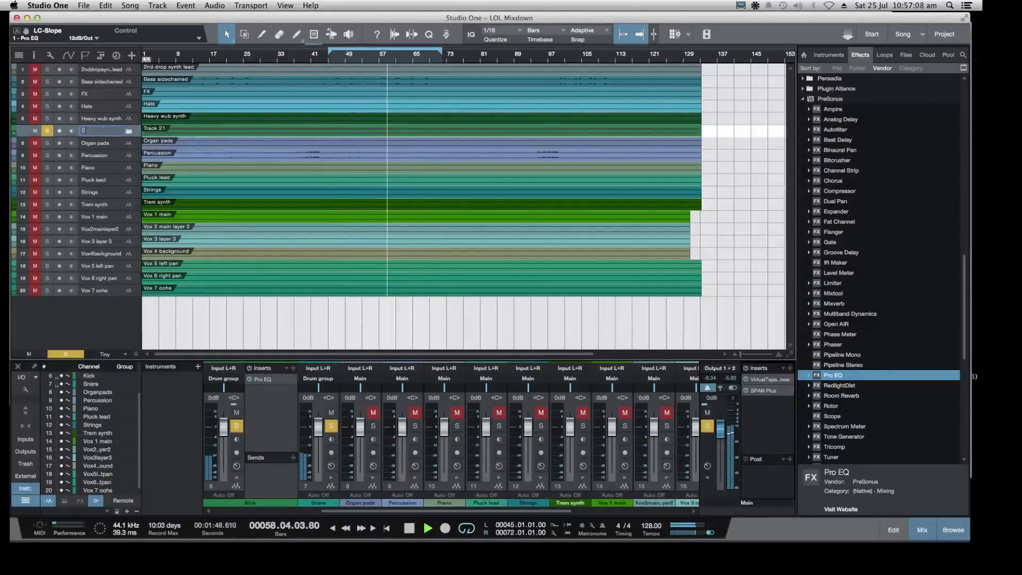
type("rums")
key("Return")
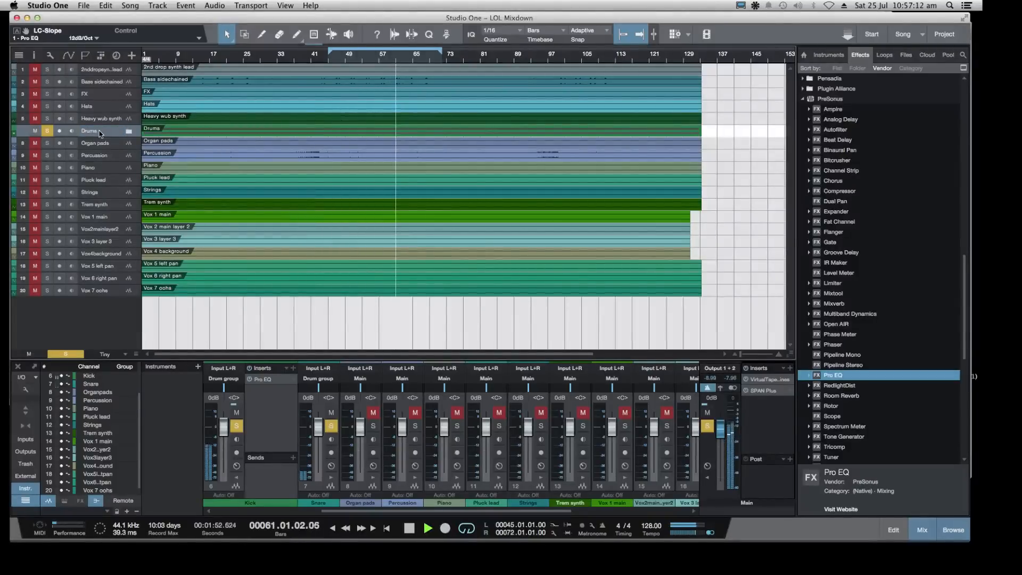
Place the Hats track in the expanded Drums folder and solo it
left_click(128, 131)
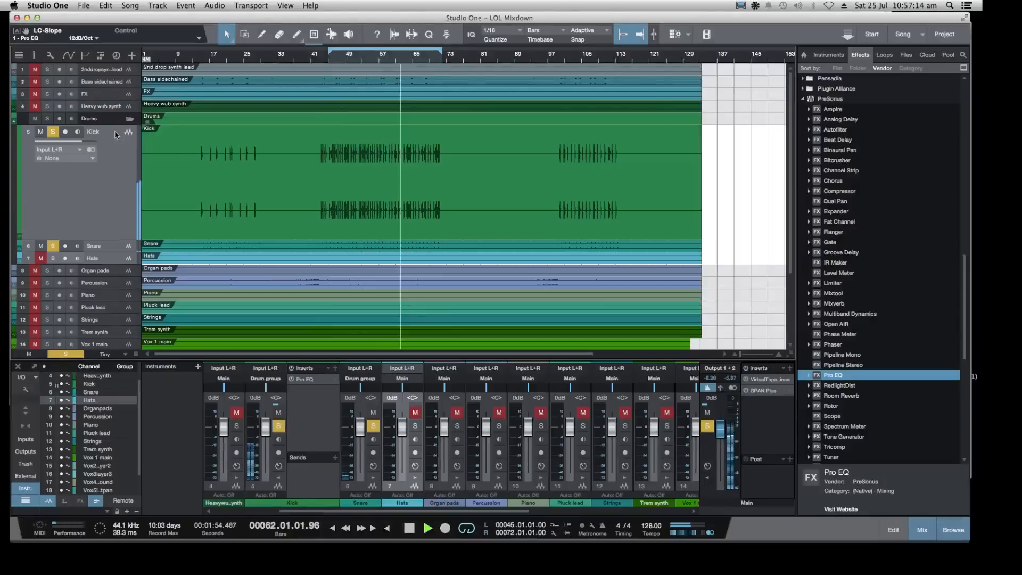
left_click(52, 258)
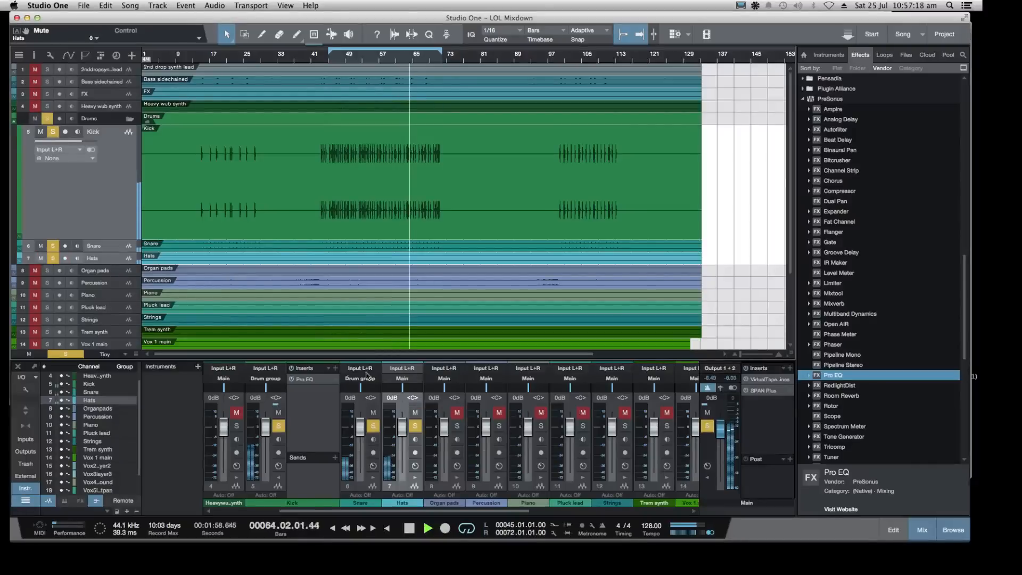
Route the Hats channel's output to the Drum group bus, show that bus in the mixer and stop playback
left_click(402, 379)
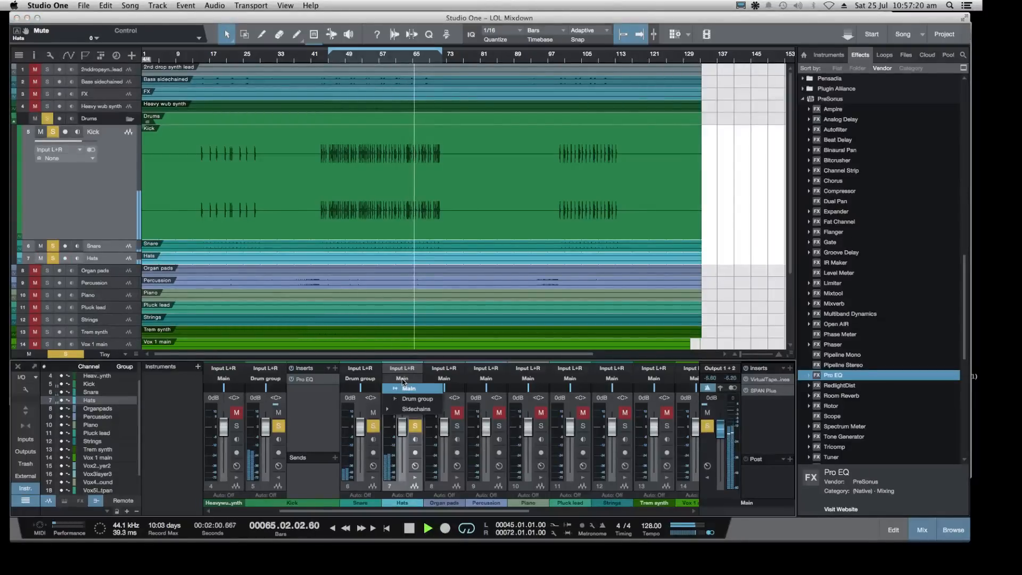
left_click(417, 398)
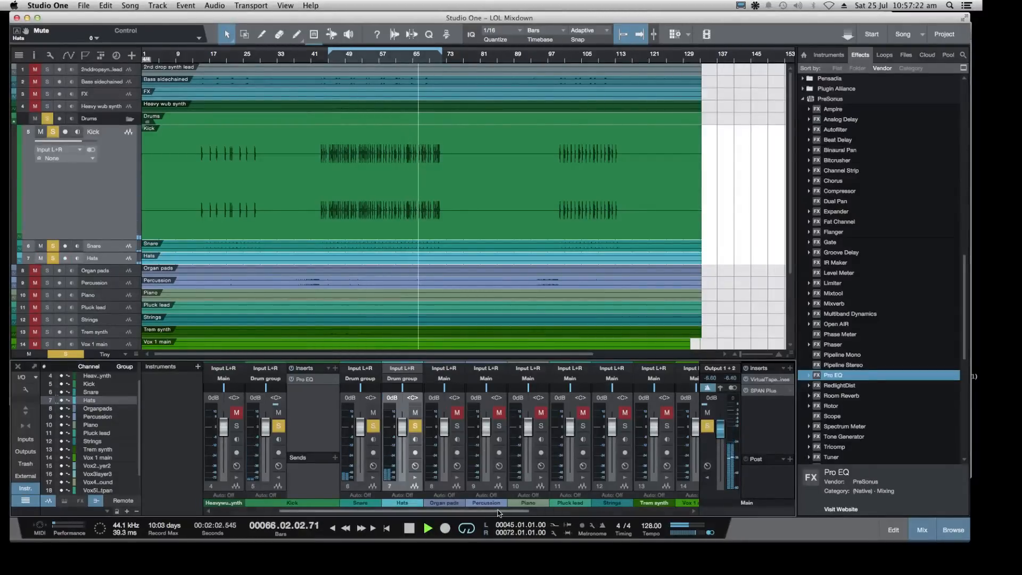
left_click_drag(492, 510, 722, 524)
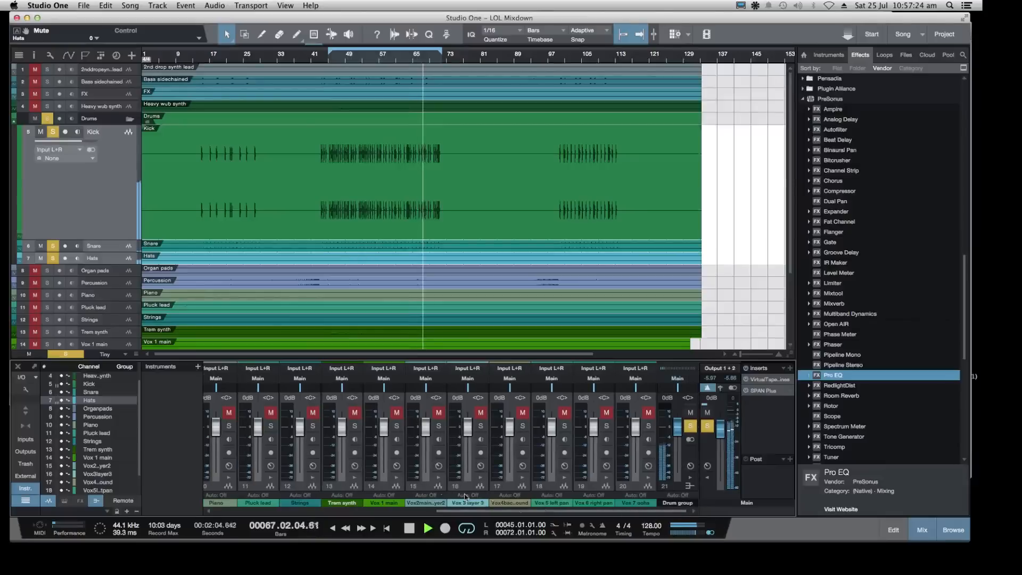
key("space")
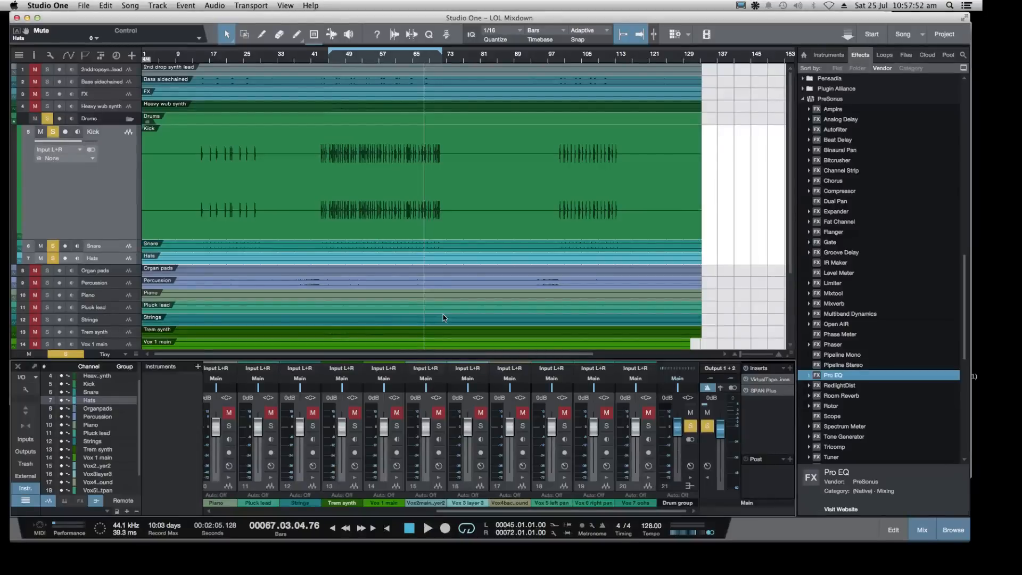
Collapse the PreSonus folder in the effects list and resume playback
left_click(804, 100)
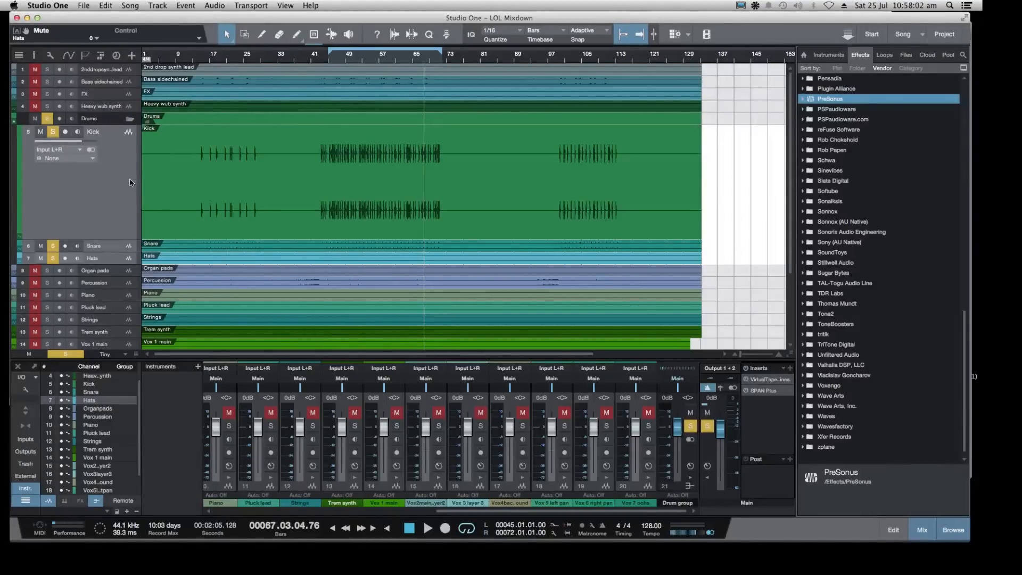
key("space")
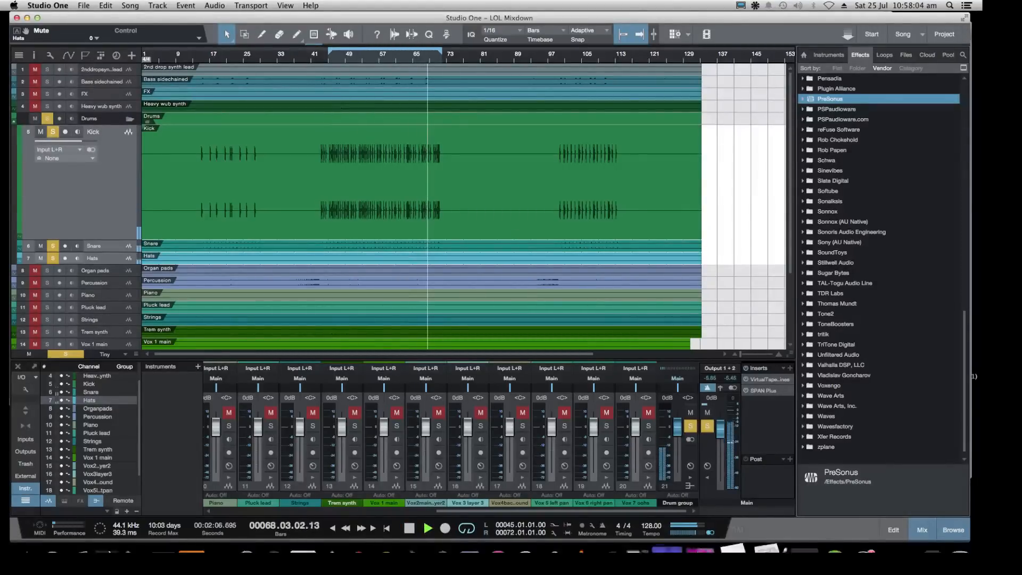
Check the viewers' chat on the Twitch dashboard in Chrome and return to the effects list in Studio One
mouse_move(846, 551)
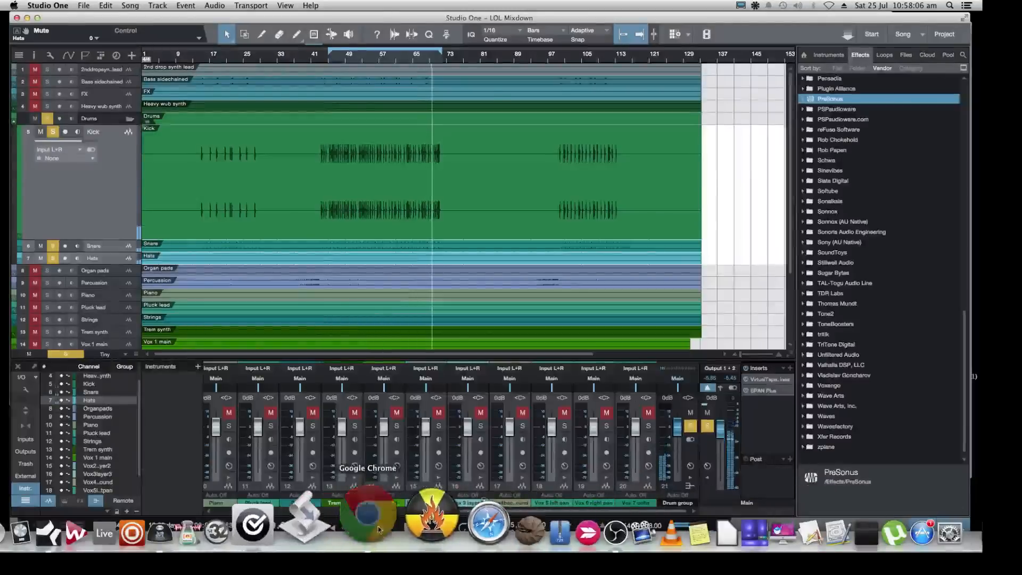
left_click(379, 528)
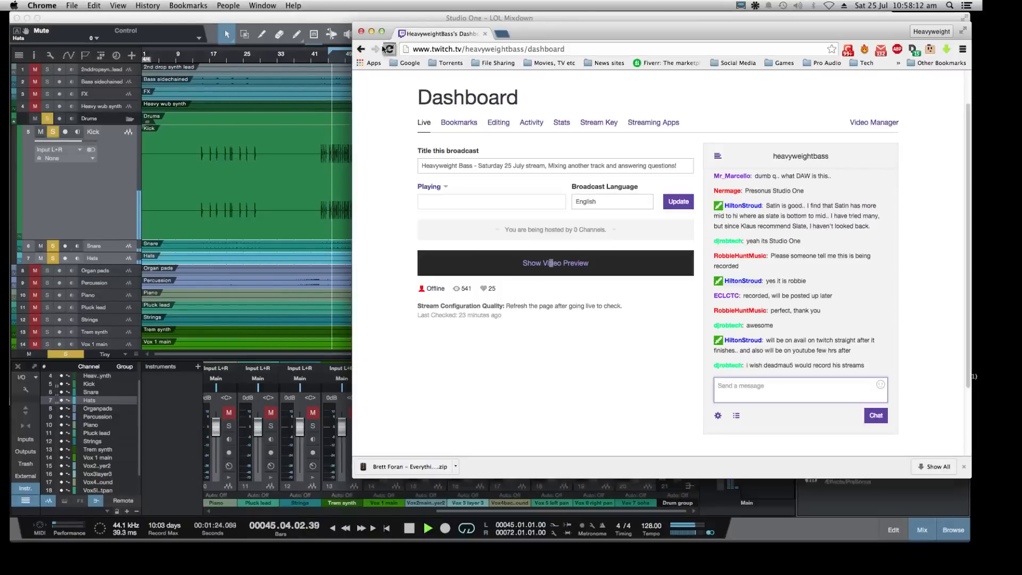
key("super+Tab")
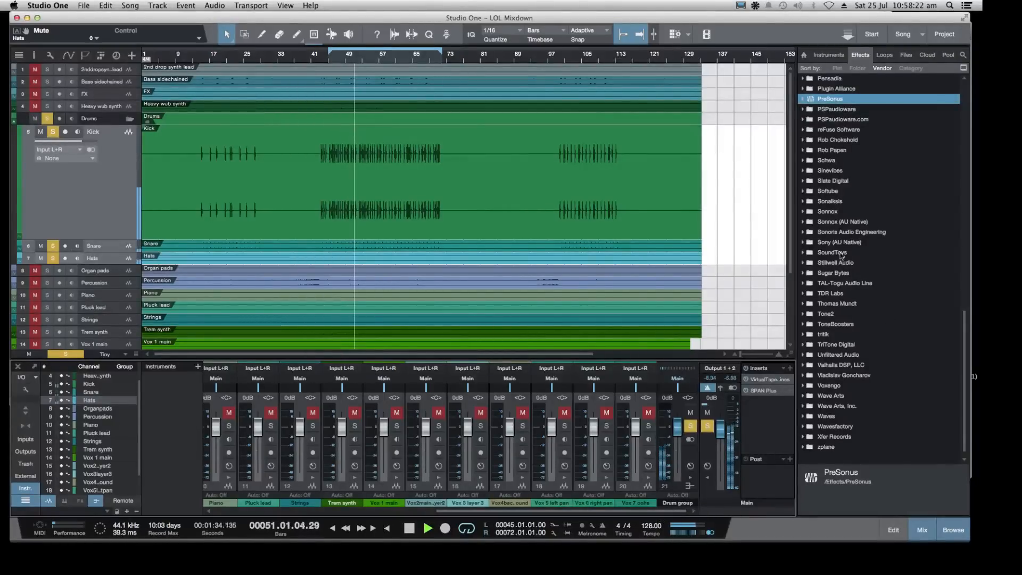
scroll(819, 324, "up", 3)
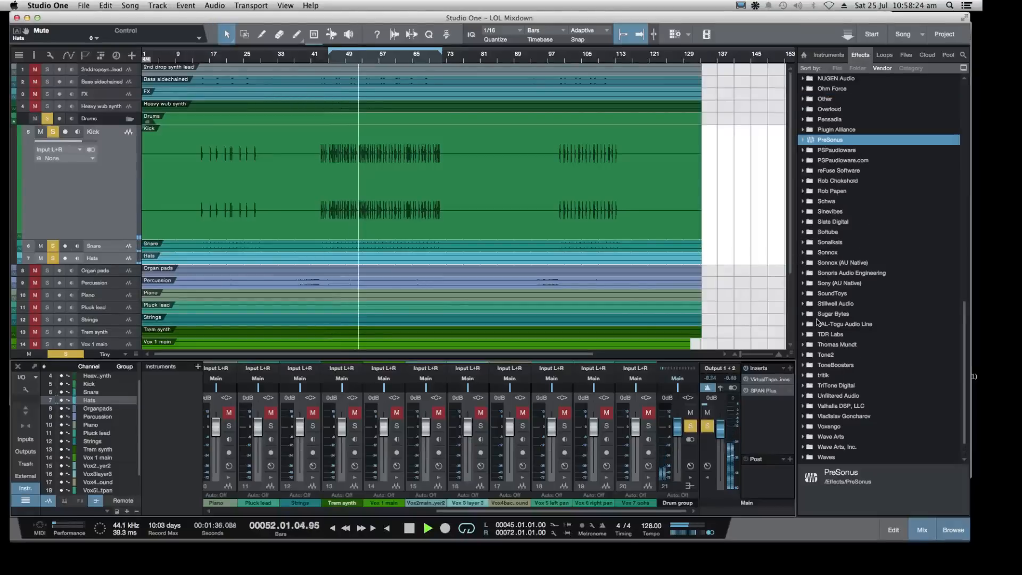
Insert the Native Instruments Solid Bus Comp on the Drum group bus and expand that channel's inserts in the mixer
scroll(811, 218, "down", 2)
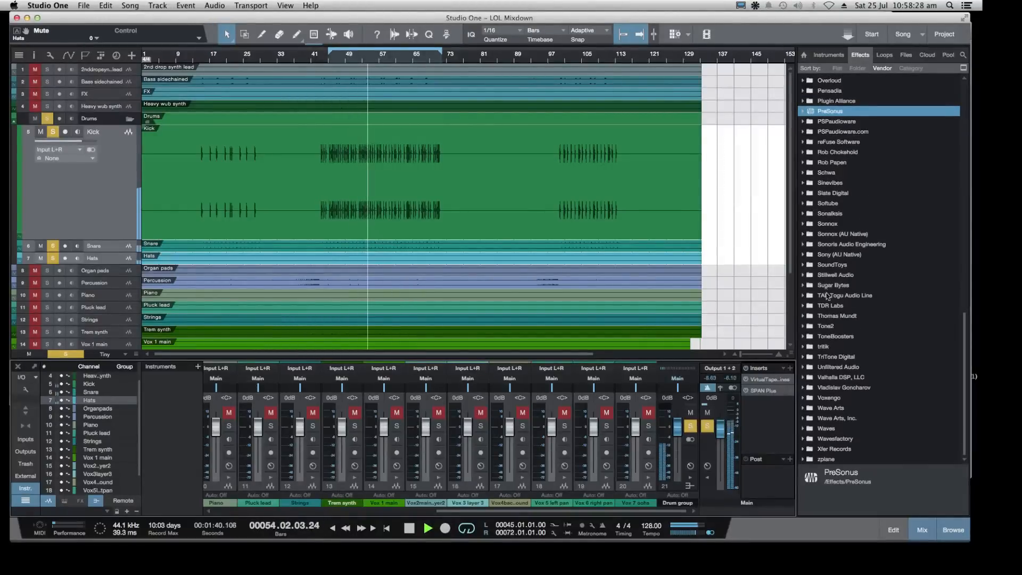
scroll(827, 299, "up", 7)
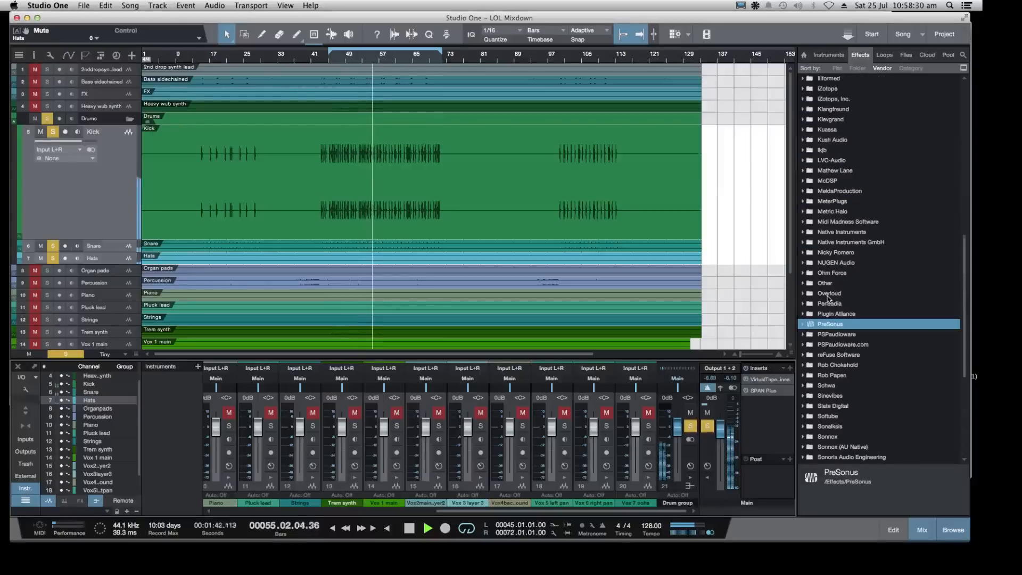
left_click(804, 243)
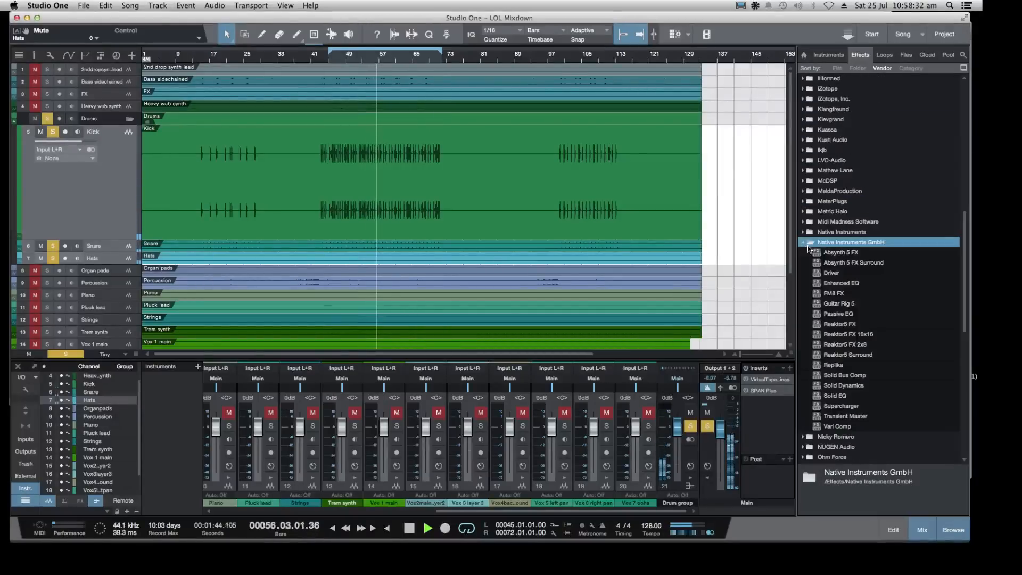
scroll(842, 274, "down", 4)
left_click_drag(819, 243, 694, 483)
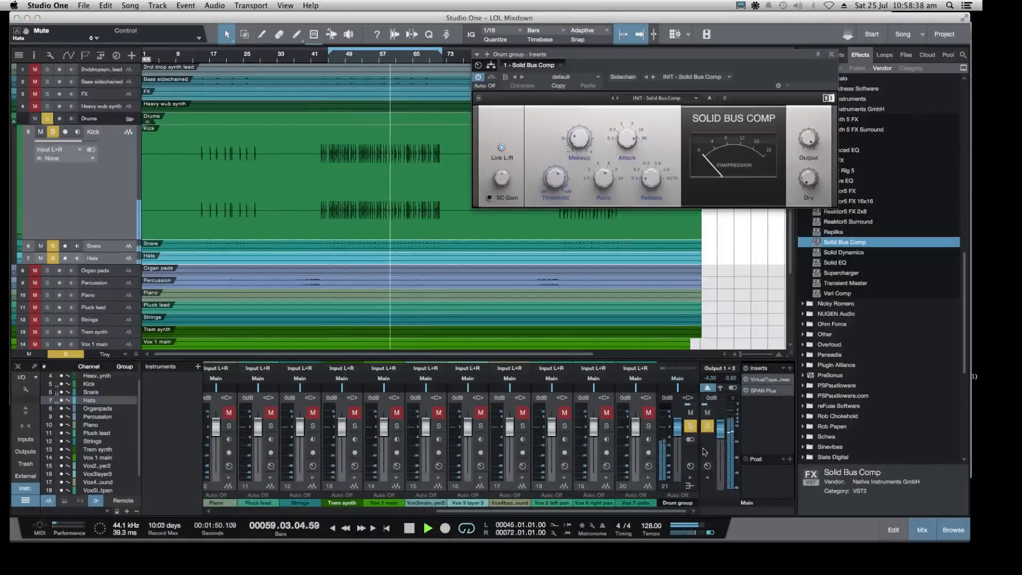
left_click(690, 485)
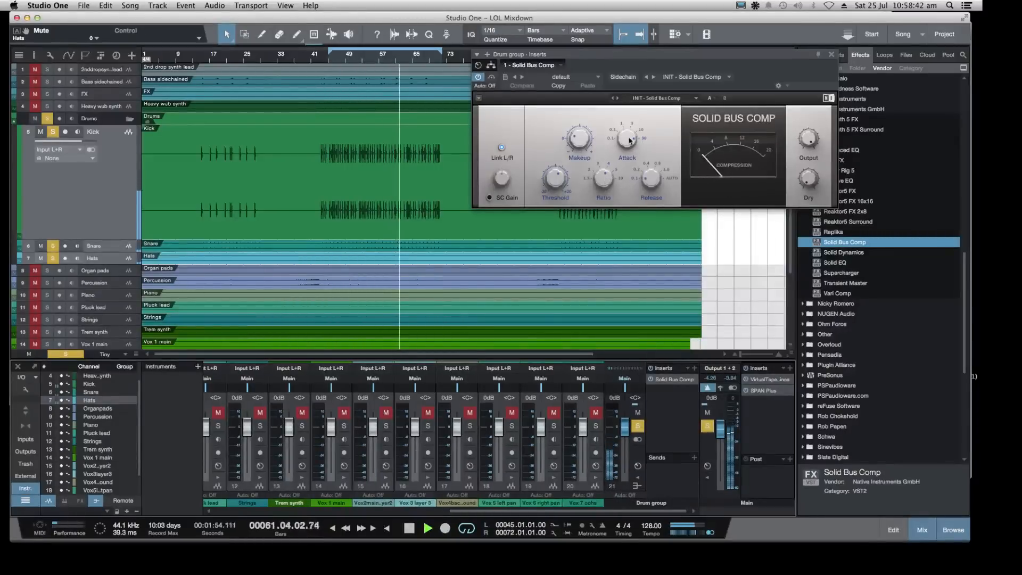
Adjust the Solid Bus Comp's attack, set release to 0.4 s, threshold to about 10.7 dB and makeup to 0.8 dB
left_click_drag(628, 141, 652, 164)
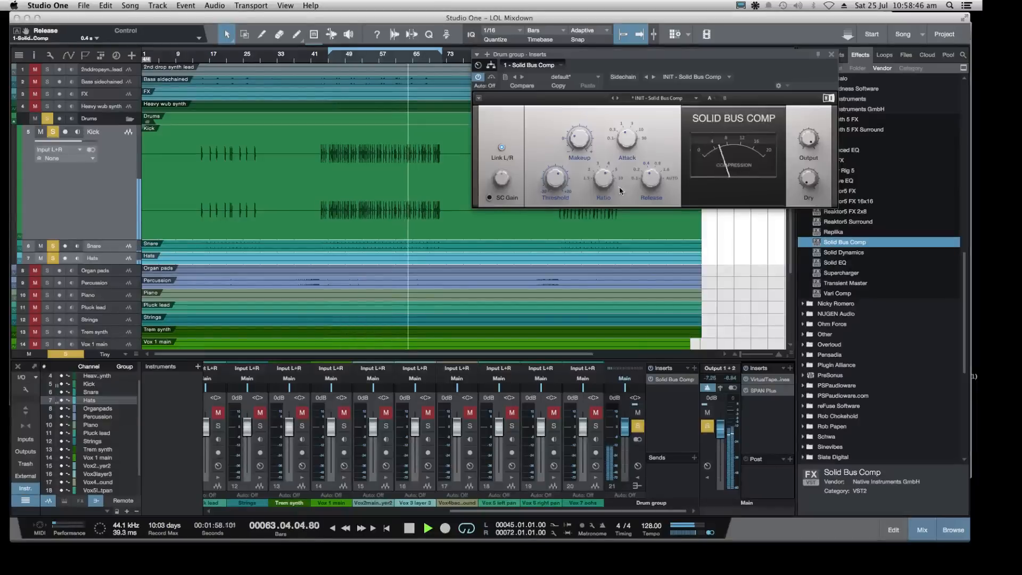
left_click_drag(544, 214, 555, 181)
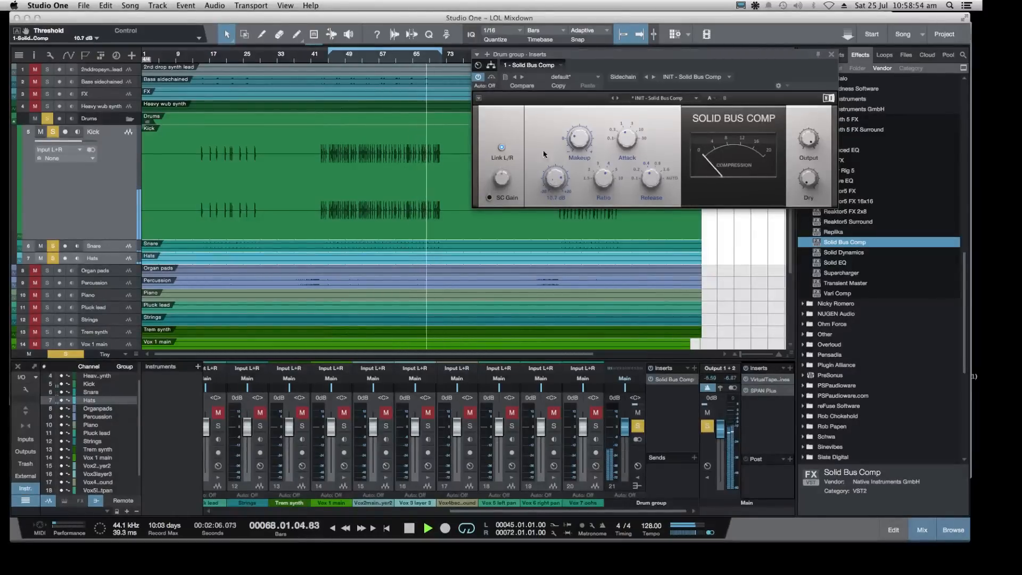
left_click(478, 78)
left_click_drag(578, 137, 578, 140)
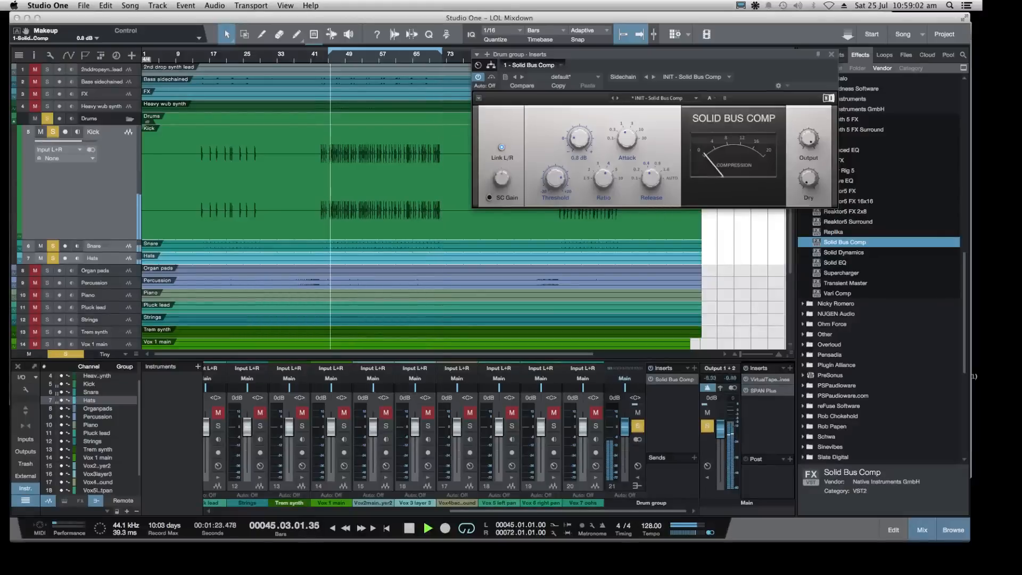
Set the compressor's release to 0.2 s, threshold to about 9.8 dB and makeup to 2.2 dB while comparing with bypass
left_click(479, 79)
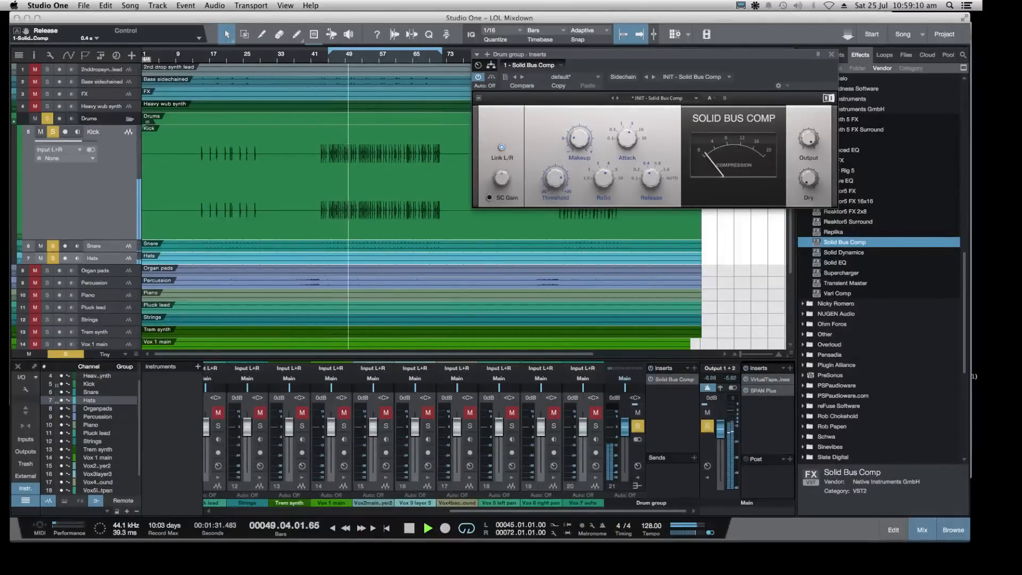
left_click(478, 79)
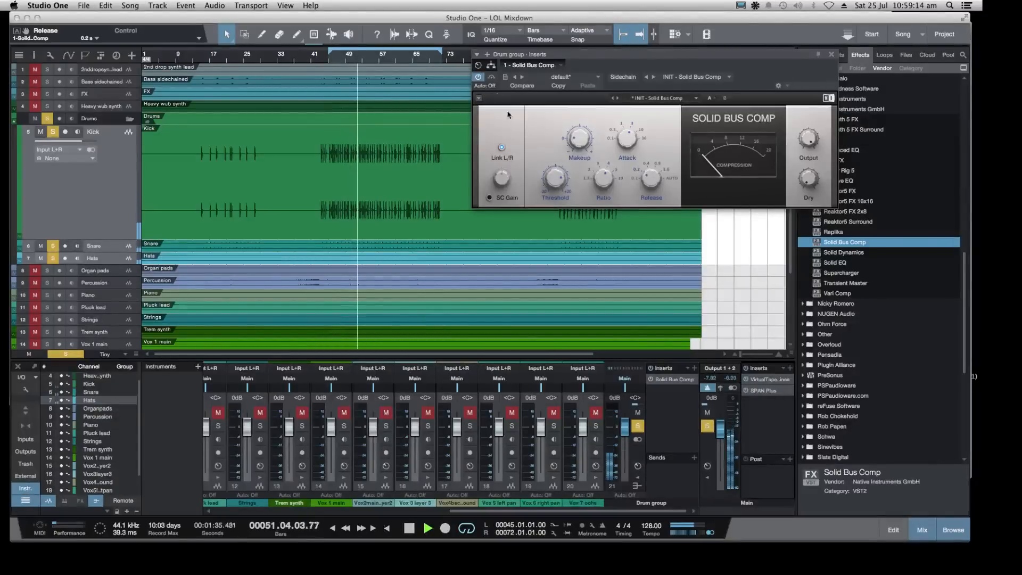
left_click_drag(555, 179, 555, 174)
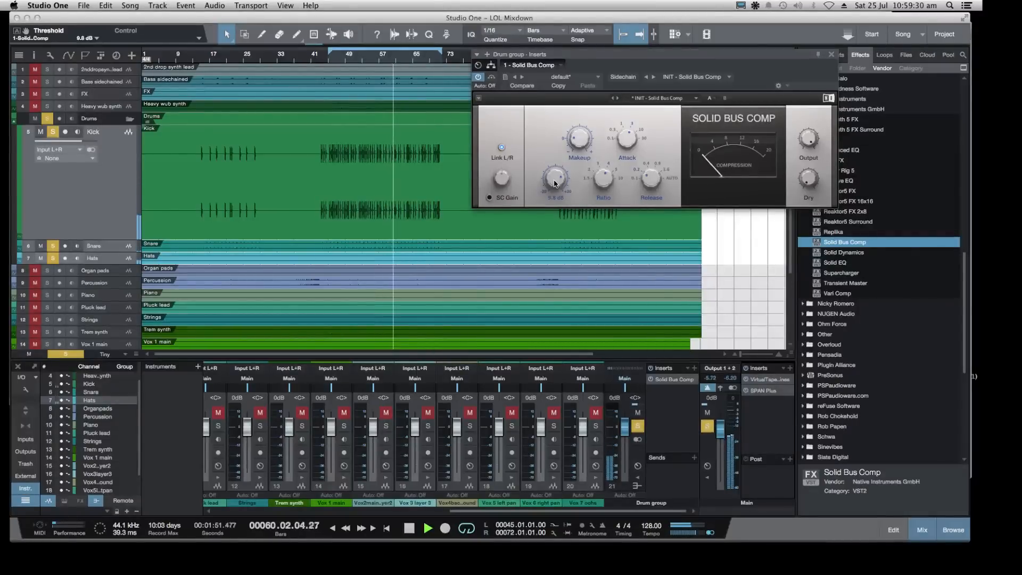
left_click(477, 79)
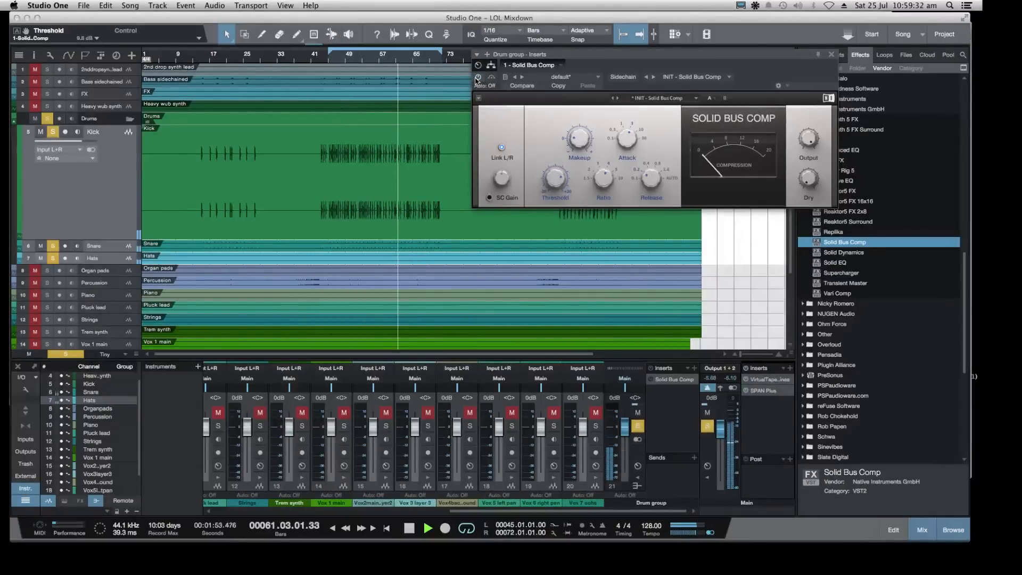
mouse_move(577, 137)
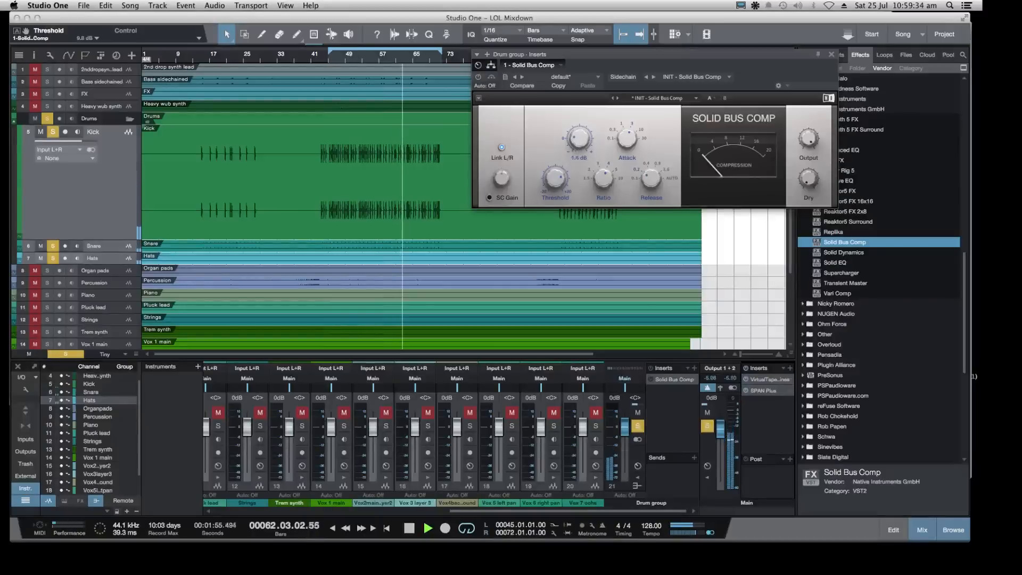
left_click(478, 78)
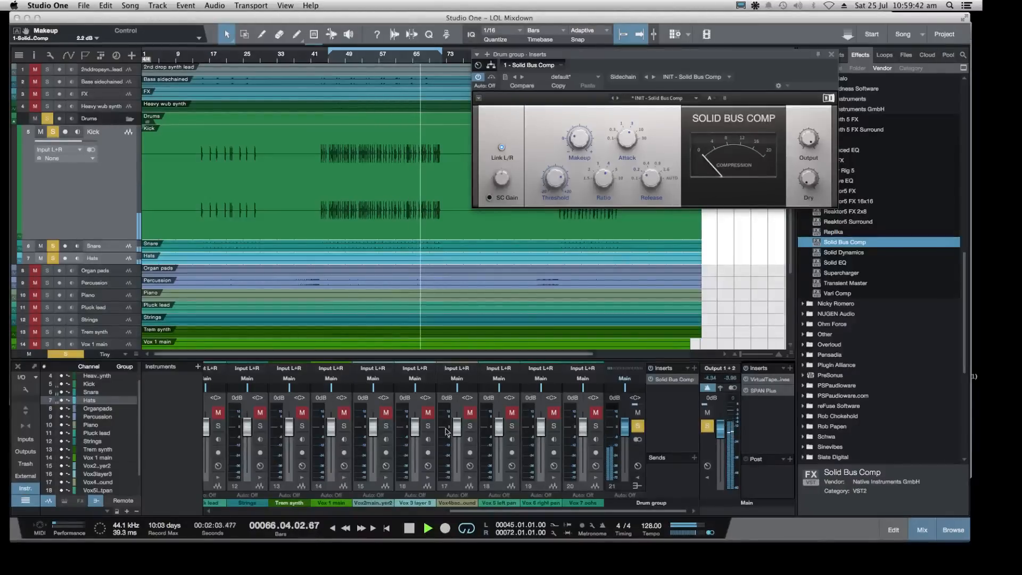
Check the streaming status and audio levels in OBS and return to Studio One
mouse_move(617, 532)
left_click(545, 528)
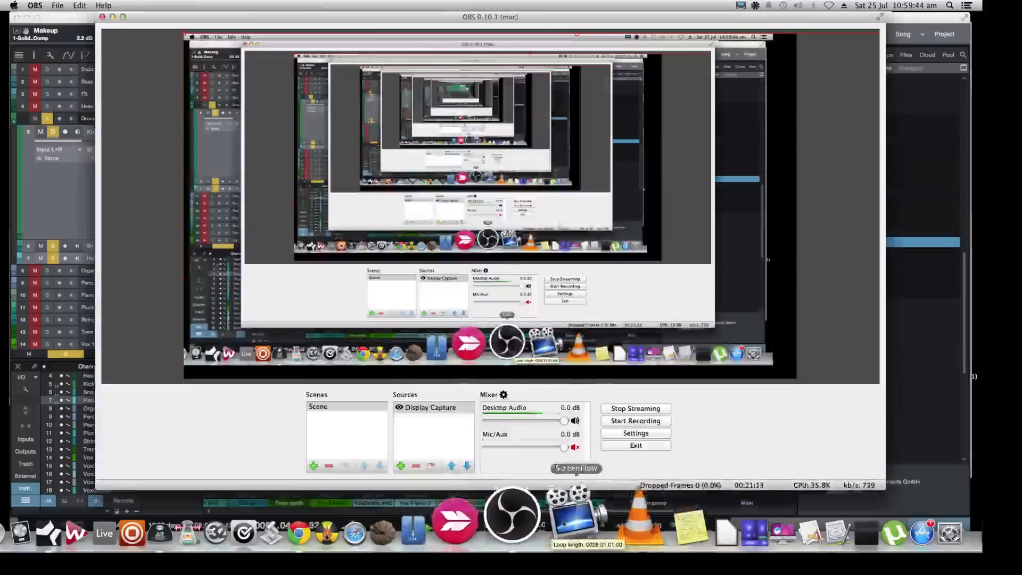
left_click(956, 416)
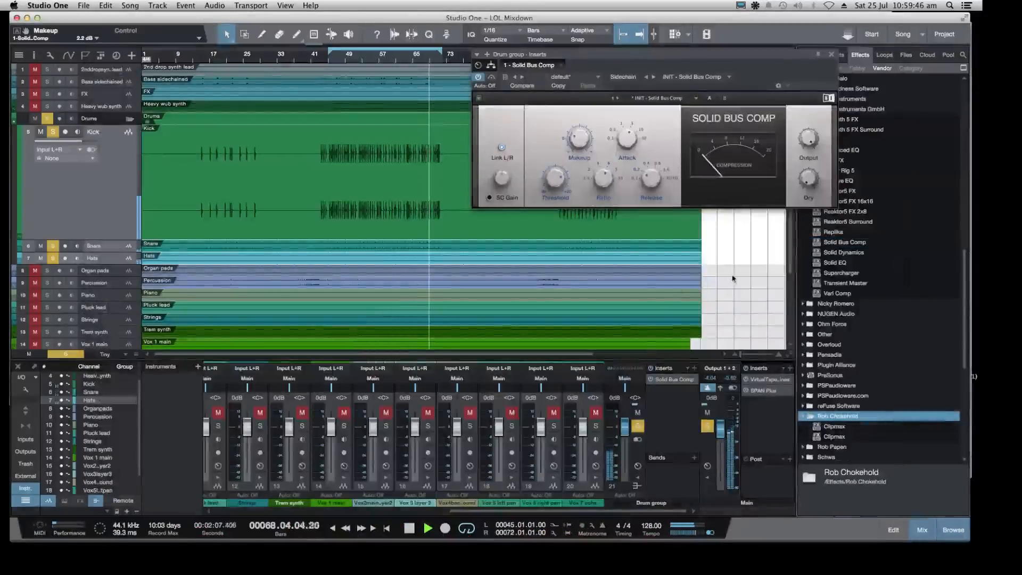
Compare the drum compression with bypass and set the Solid Bus Comp's makeup gain to 2.0 dB
left_click(478, 77)
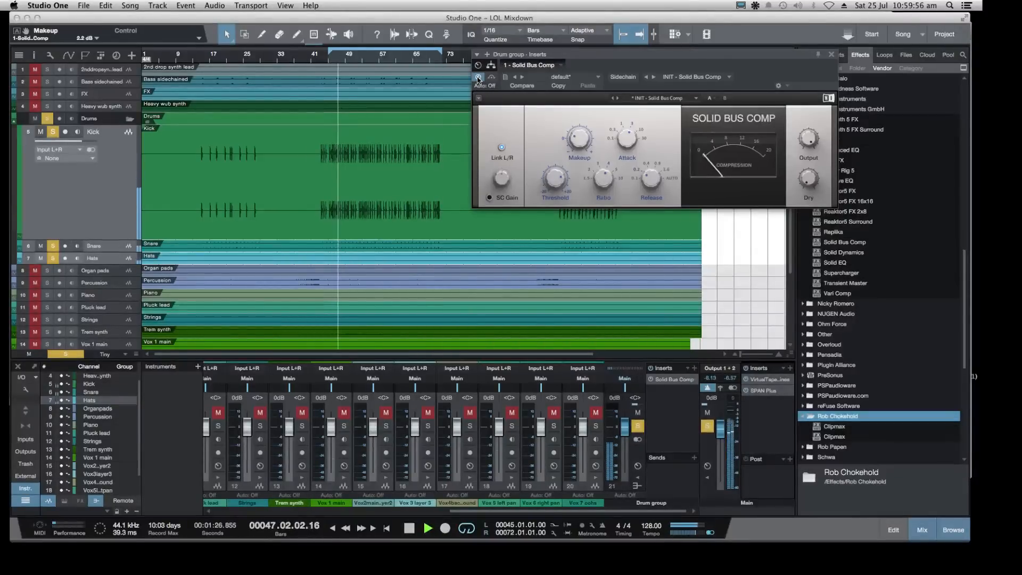
mouse_move(581, 136)
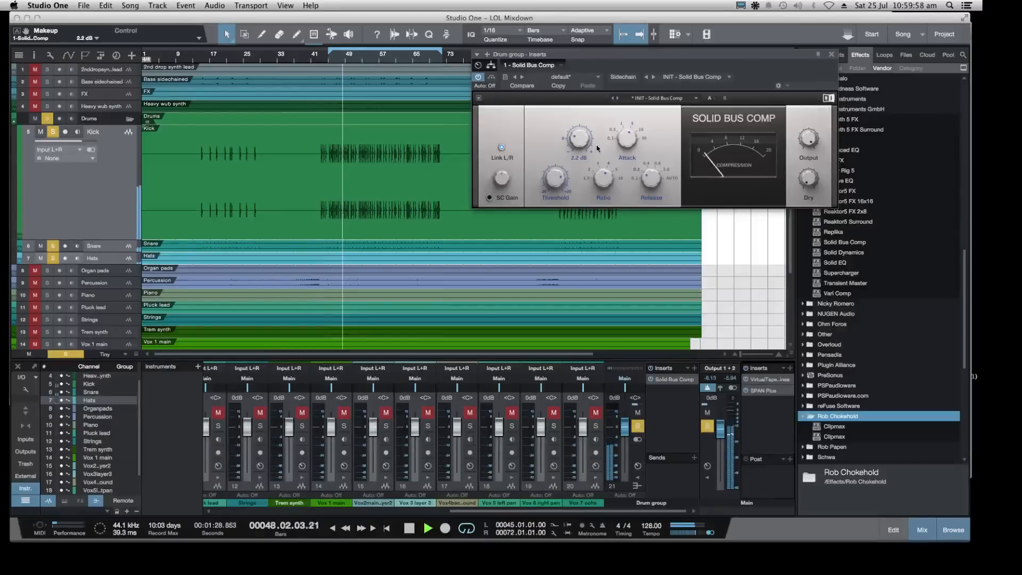
left_click_drag(580, 137, 580, 138)
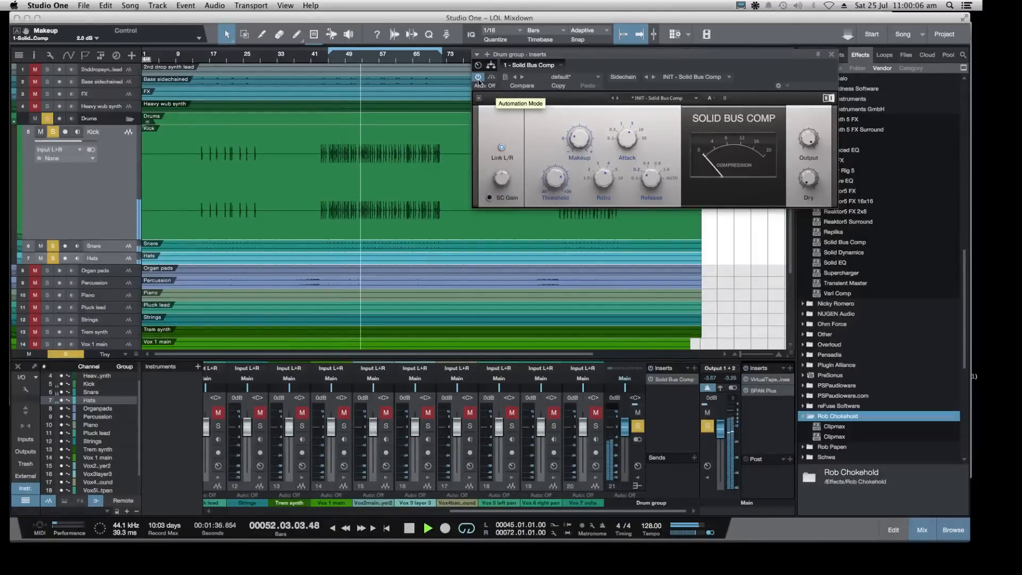
left_click(553, 425)
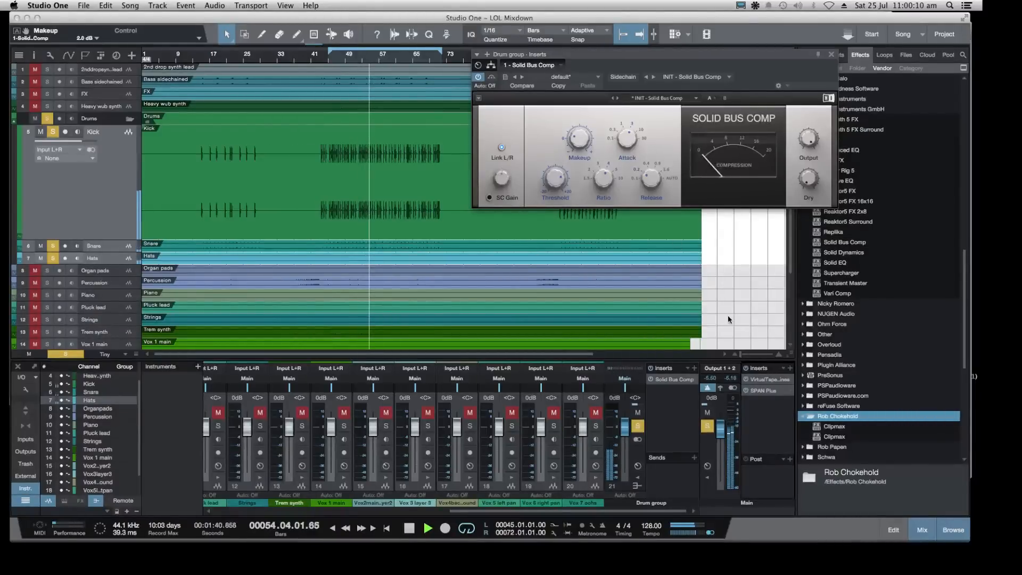
Send the message "good stuff" in the Twitch chat in Chrome and return to Studio One
mouse_move(732, 550)
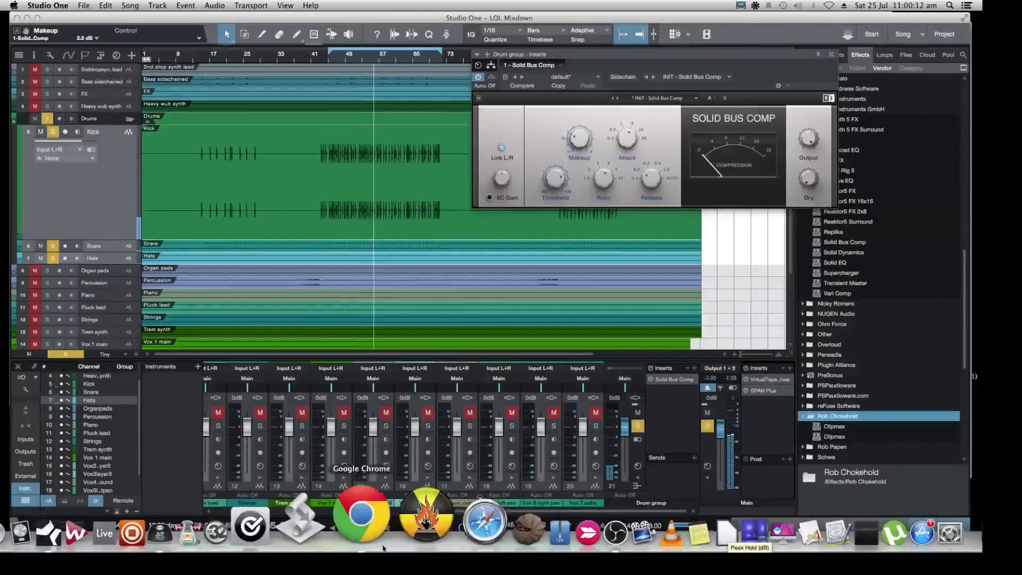
left_click(372, 508)
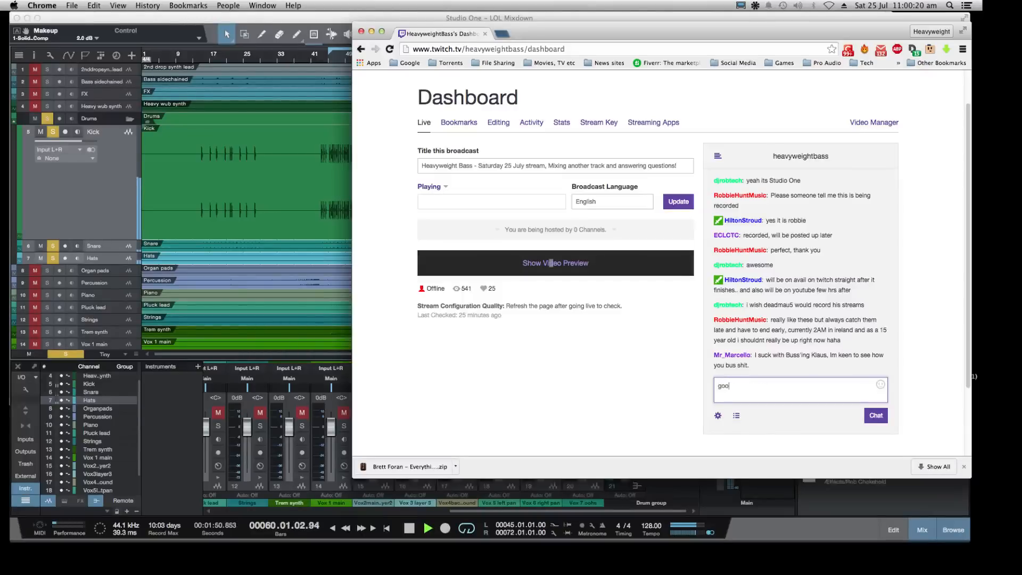
type("d shuff")
key("Return")
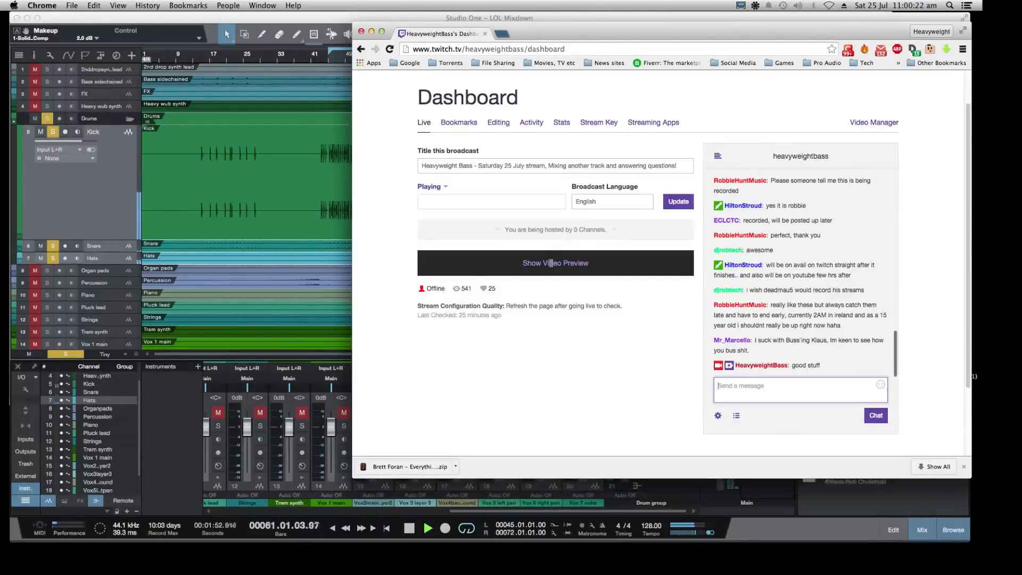
left_click(150, 195)
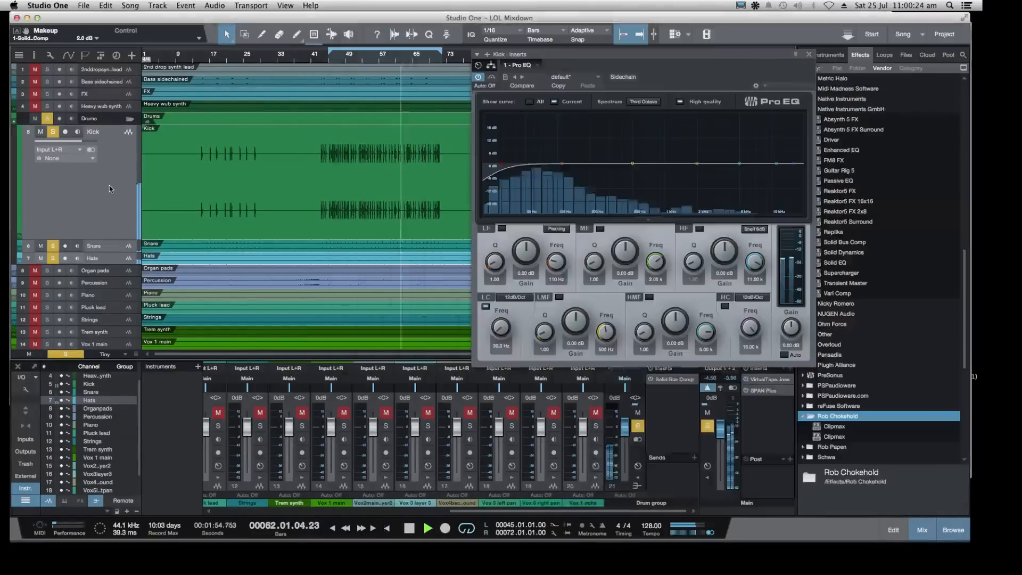
Close the Kick's Pro EQ window and turn off solo on the Drum group bus
left_click(808, 56)
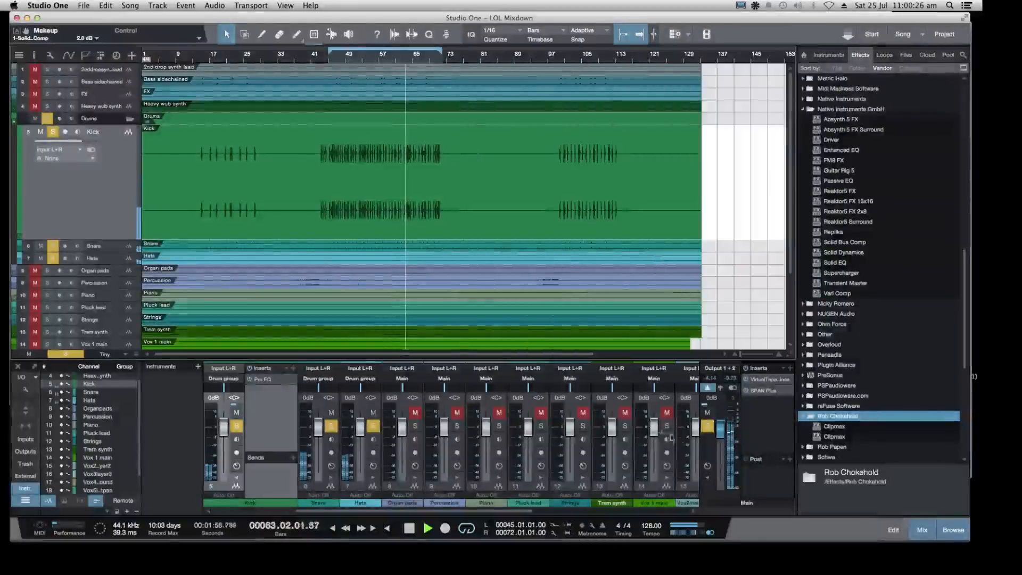
left_click_drag(485, 513, 639, 513)
left_click(637, 426)
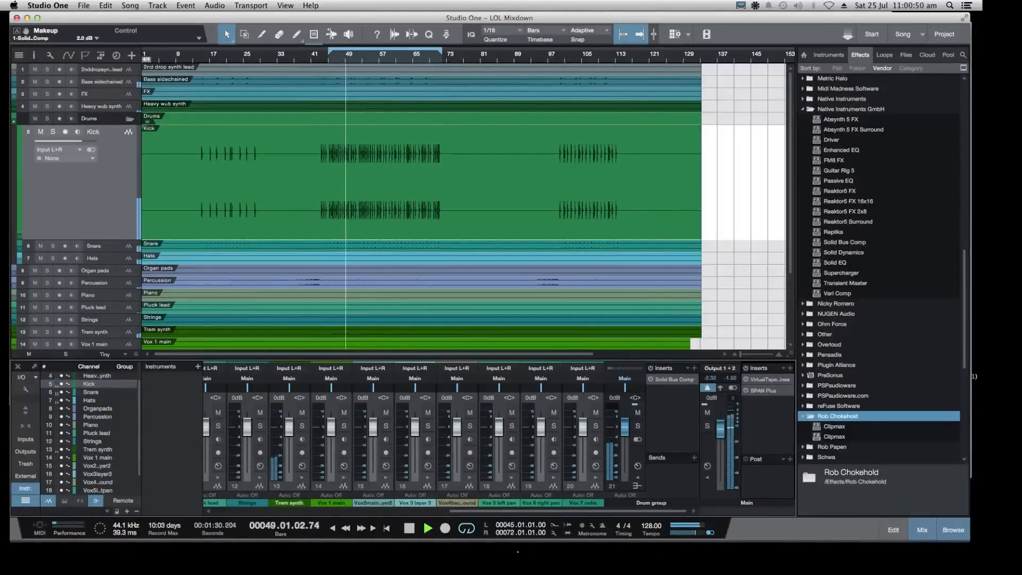
Check the OBS mixer and dropped frames twice during full-mix playback, returning to Studio One each time
left_click(538, 523)
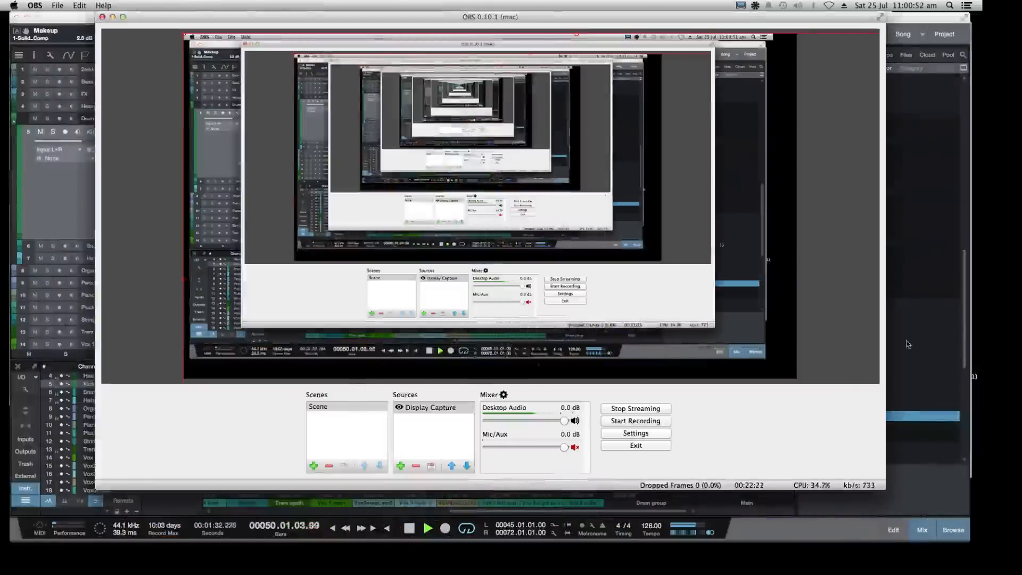
left_click(906, 337)
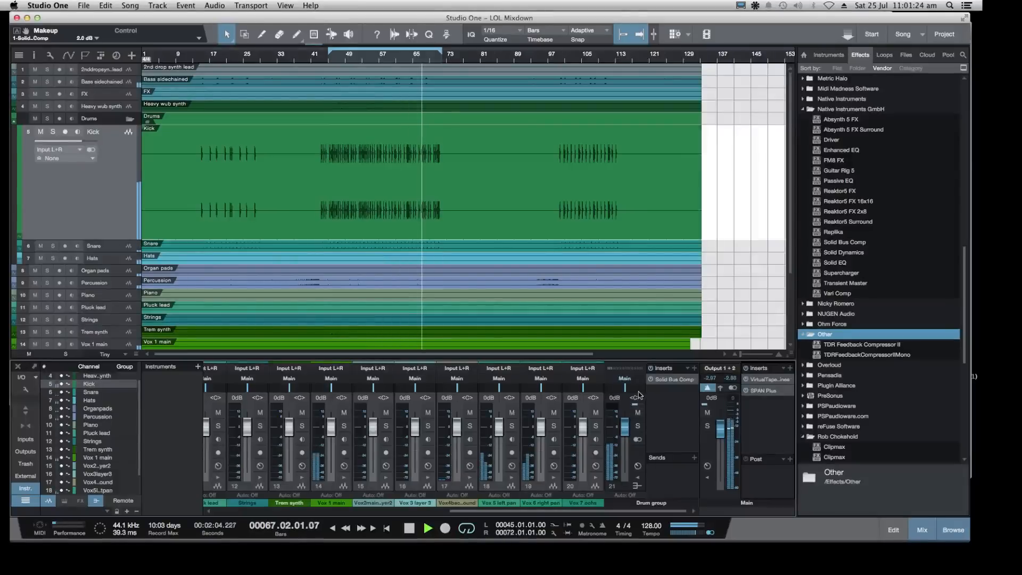
mouse_move(502, 550)
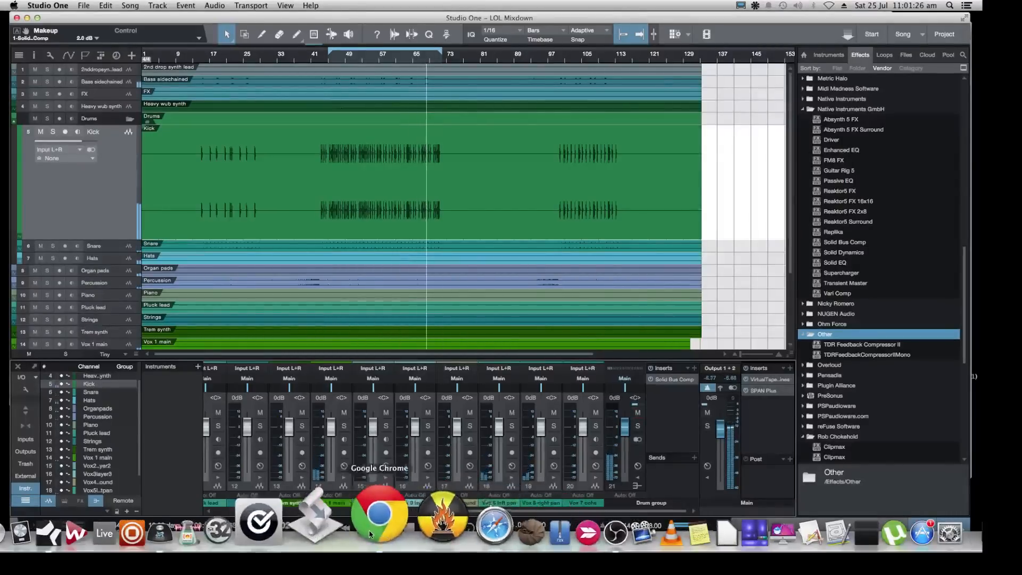
left_click(547, 527)
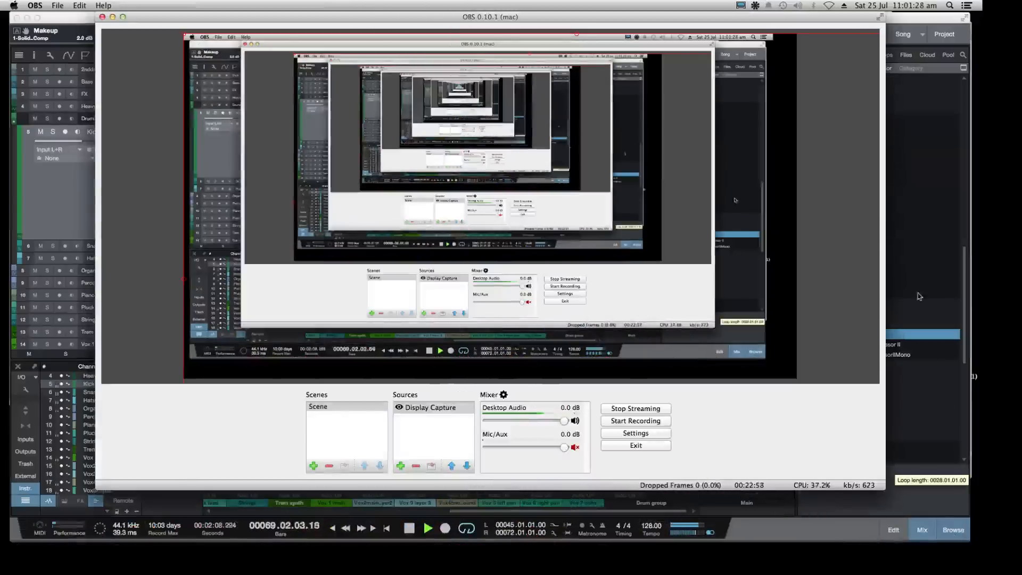
left_click(909, 504)
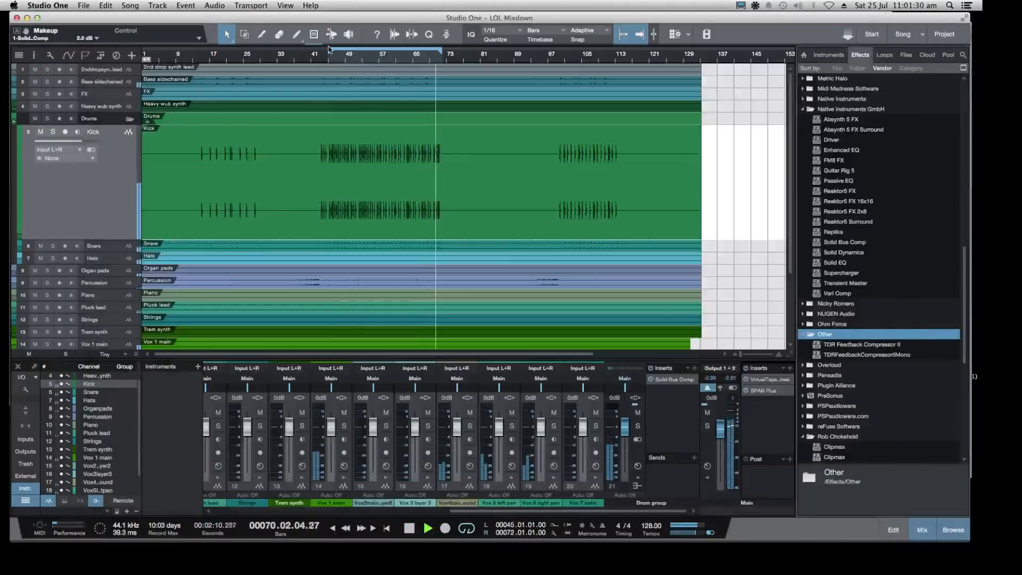
Collapse the Native Instruments GmbH, Other and Rob Chokehold folders in the effects list
left_click_drag(347, 17, 345, 19)
left_click(804, 110)
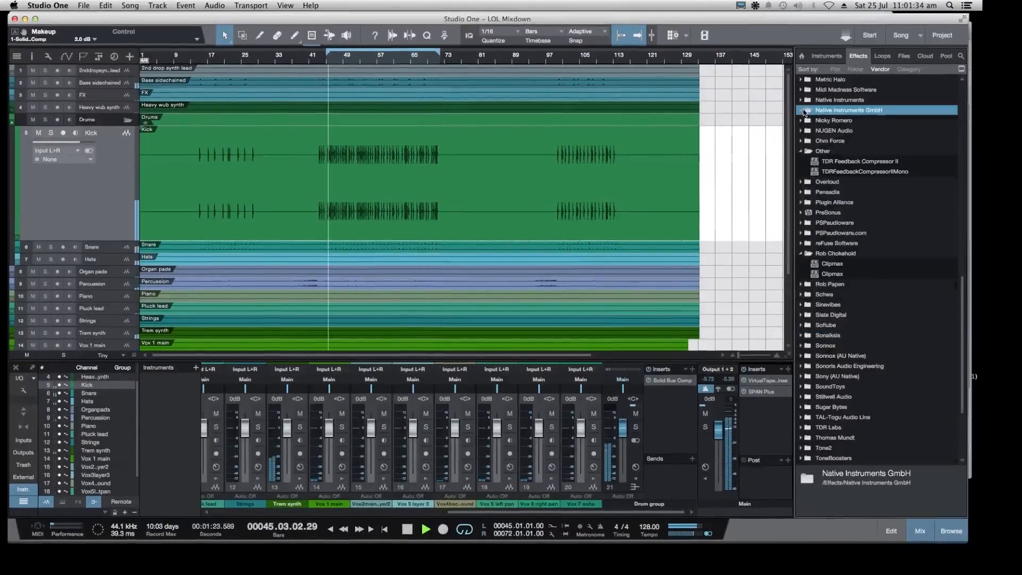
left_click(801, 152)
left_click(802, 232)
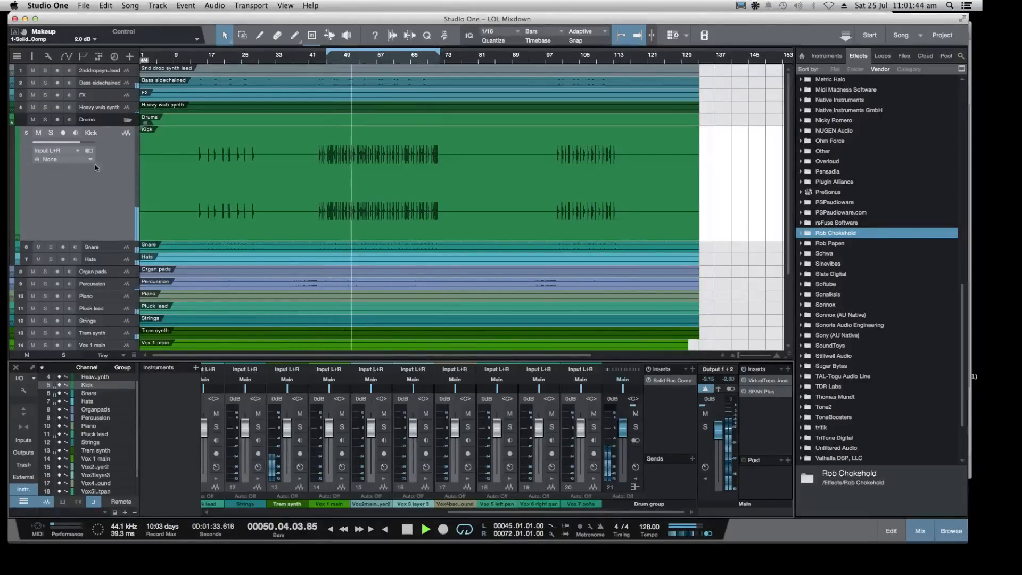
Solo the Drum group bus and insert the Waves API-560 Stereo equalizer after its Solid Bus Comp
left_click(635, 427)
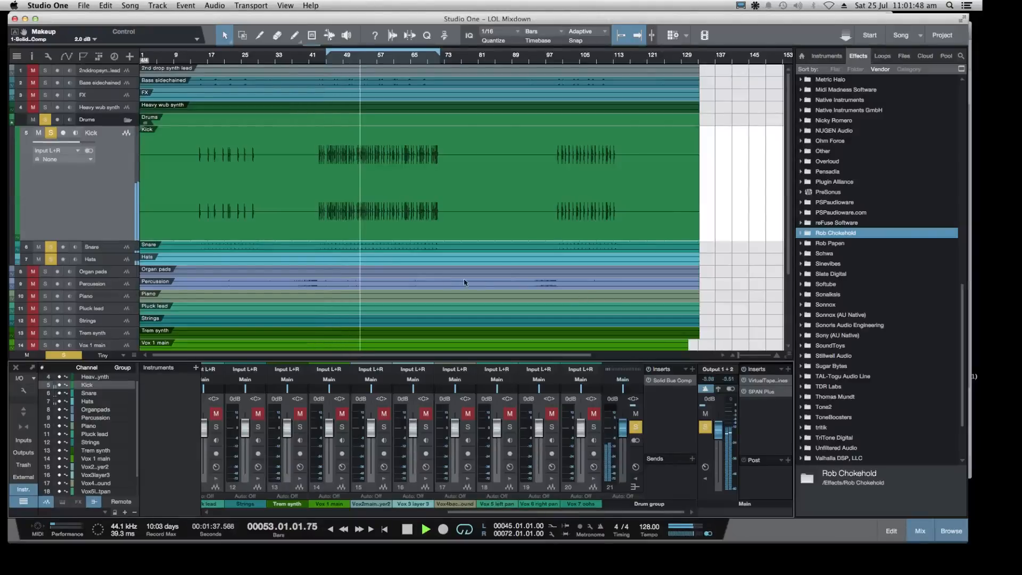
scroll(819, 192, "up", 10)
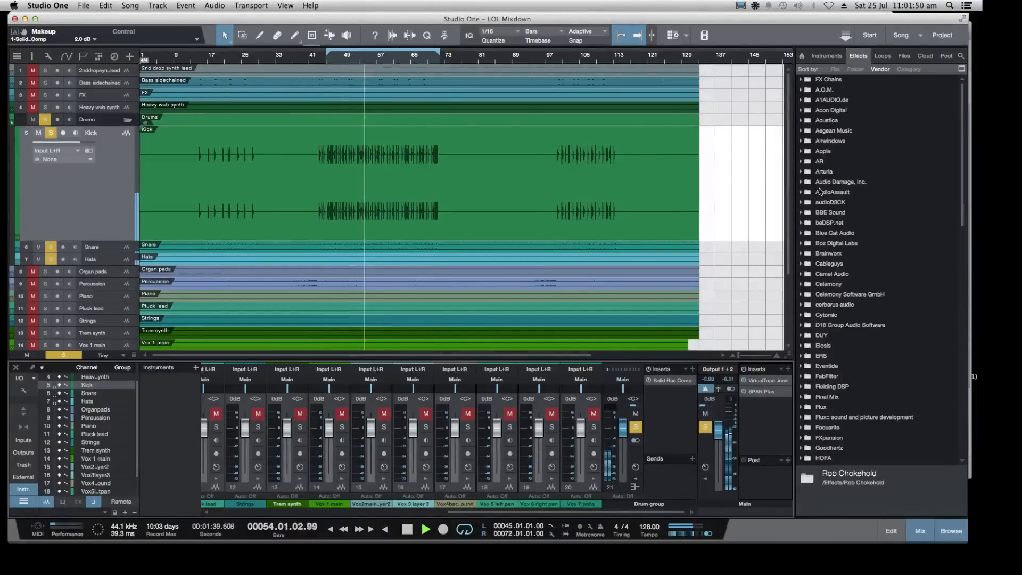
scroll(819, 191, "down", 4)
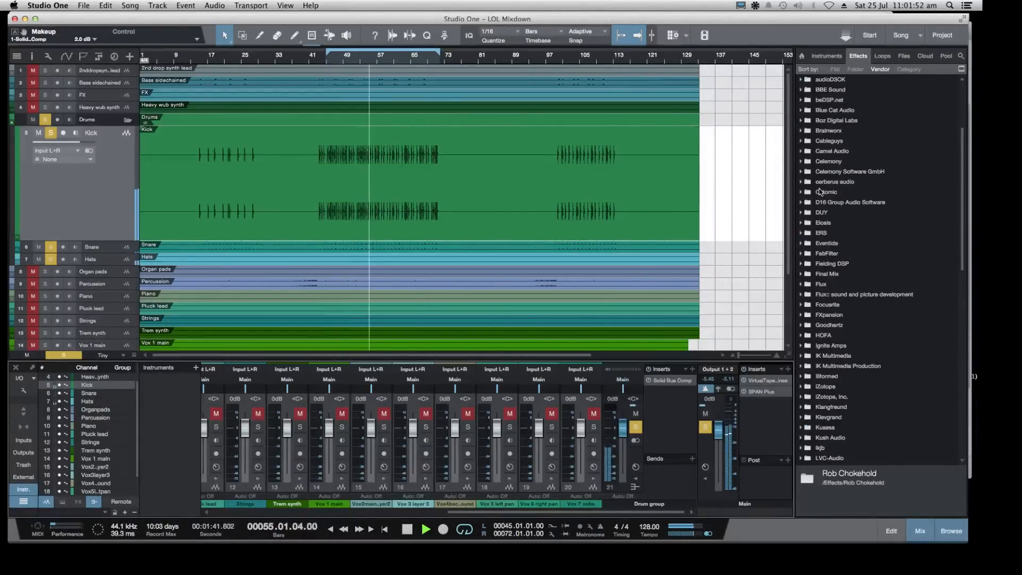
scroll(819, 192, "down", 15)
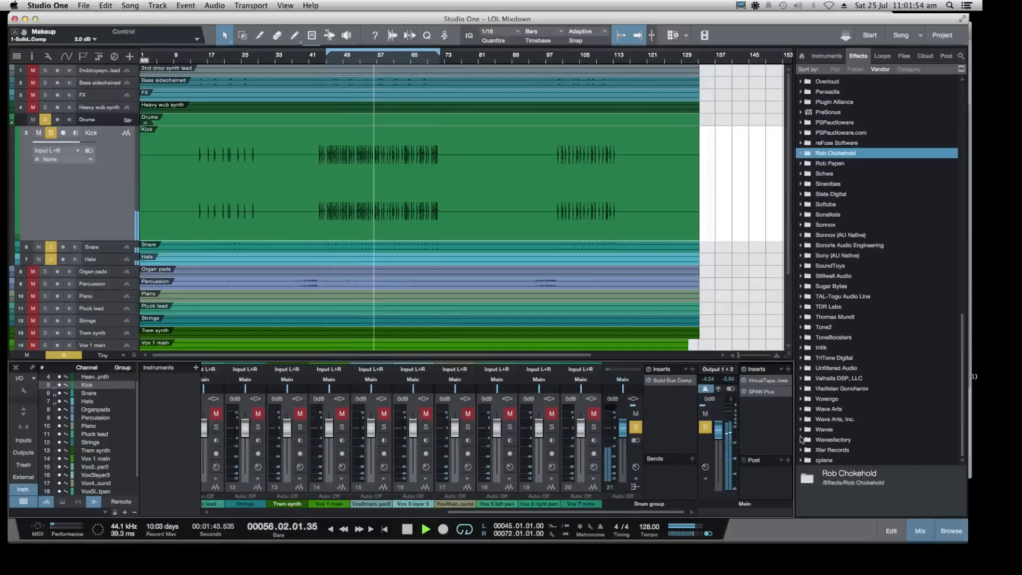
left_click(803, 430)
scroll(820, 372, "down", 4)
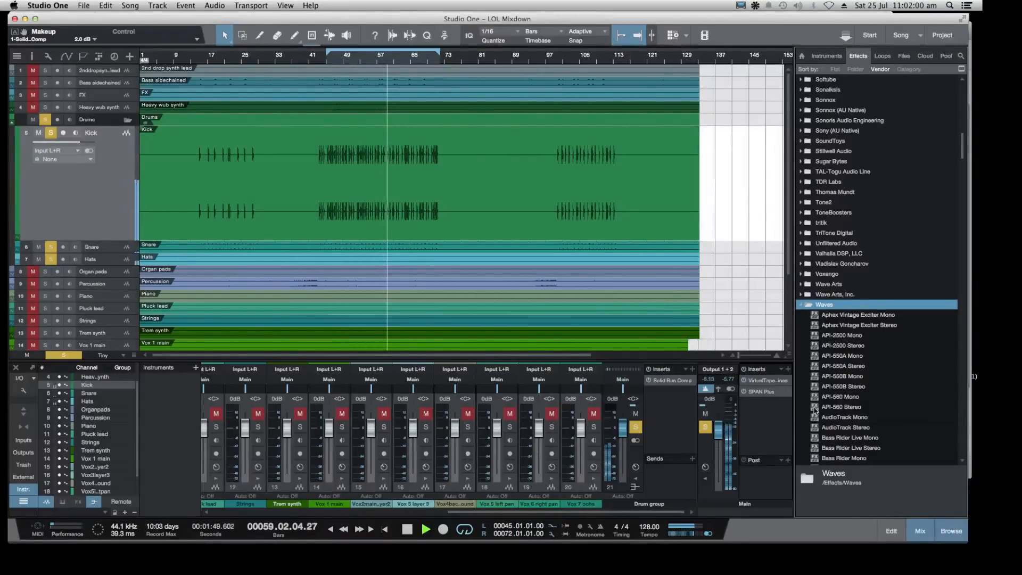
left_click_drag(816, 408, 666, 429)
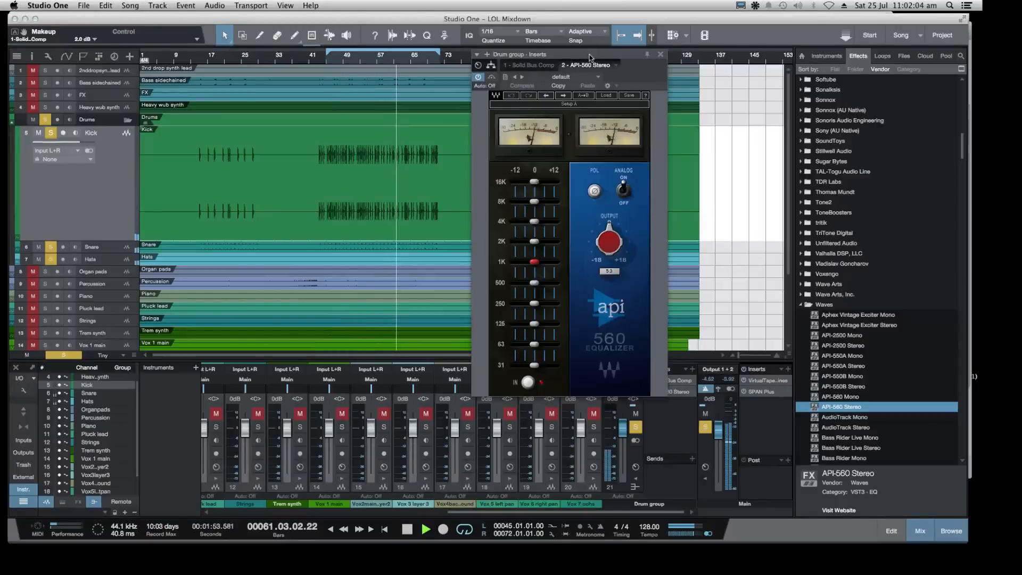
Boost the API-560's 4 kHz band to 2.1 dB and compare the drums with the equalizer bypassed and active from bar 45
left_click_drag(589, 56, 660, 24)
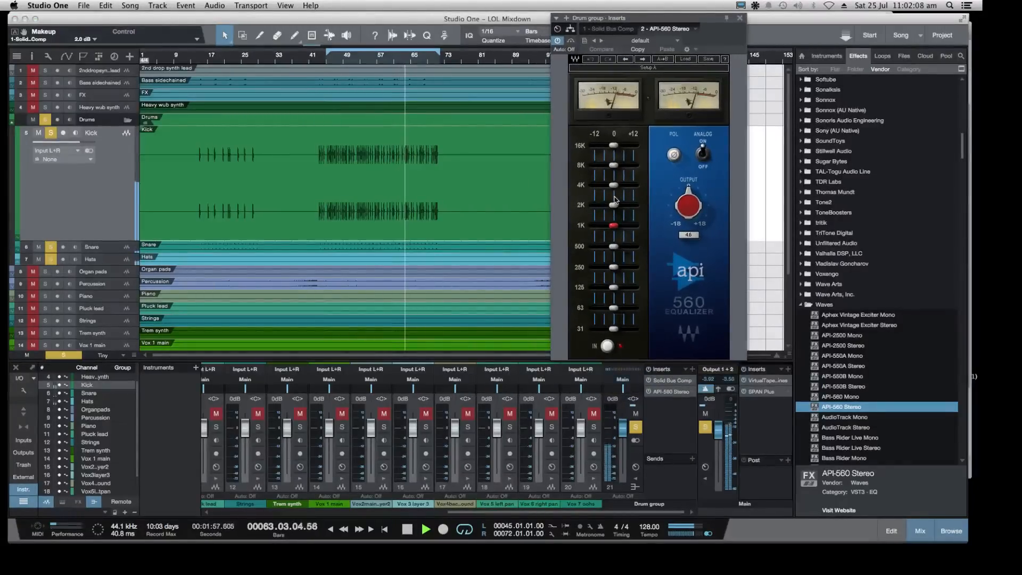
left_click_drag(614, 186, 616, 185)
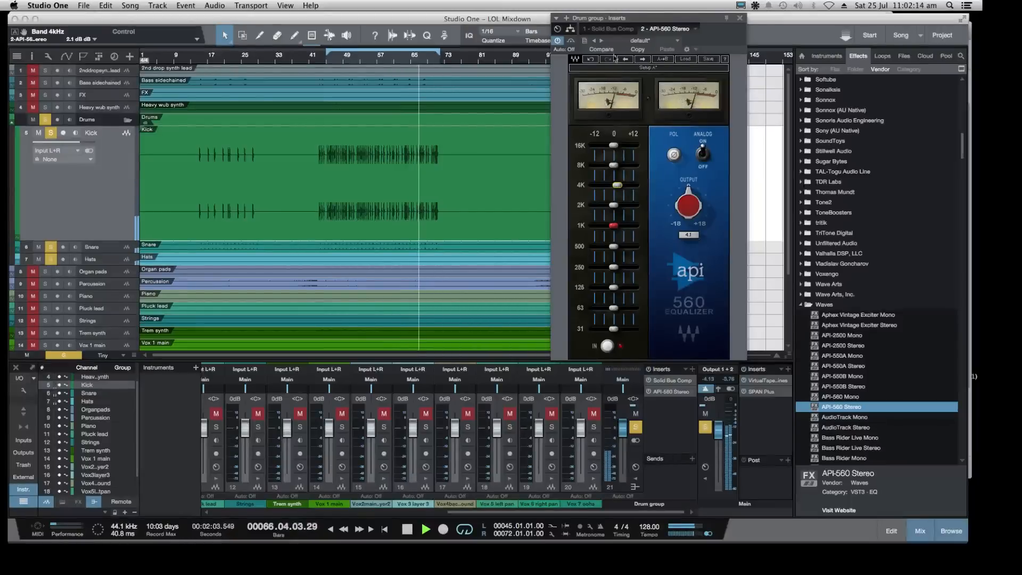
left_click(557, 41)
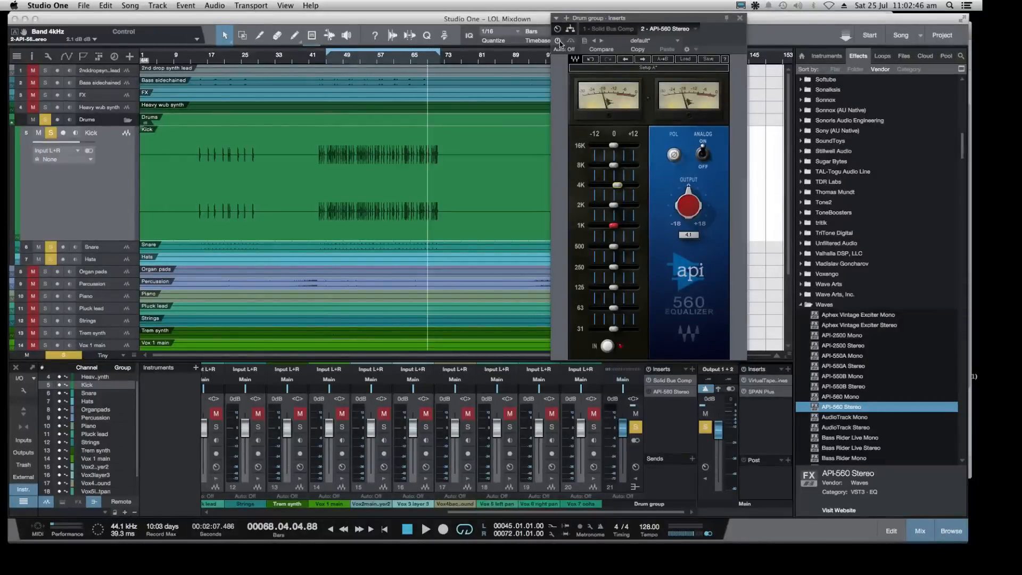
left_click(328, 62)
key("space")
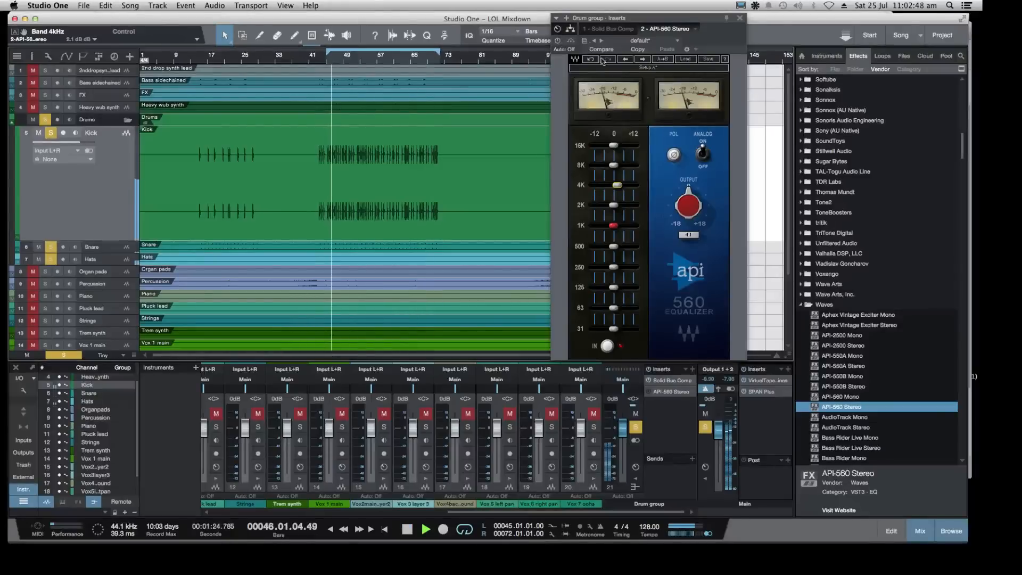
left_click(557, 42)
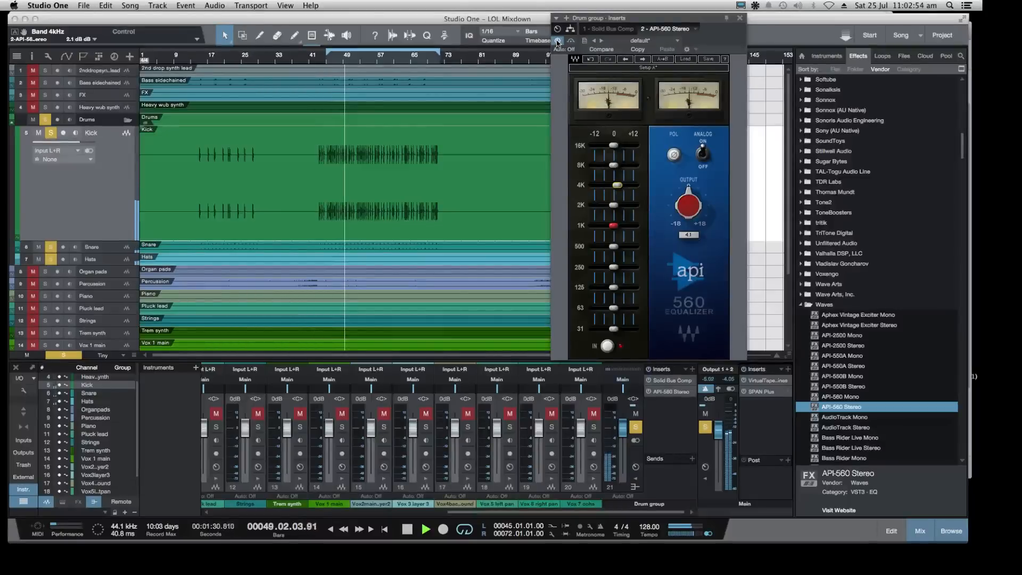
Turn off the solo to hear the full mix and close the Drum group's API-560 window
left_click(705, 426)
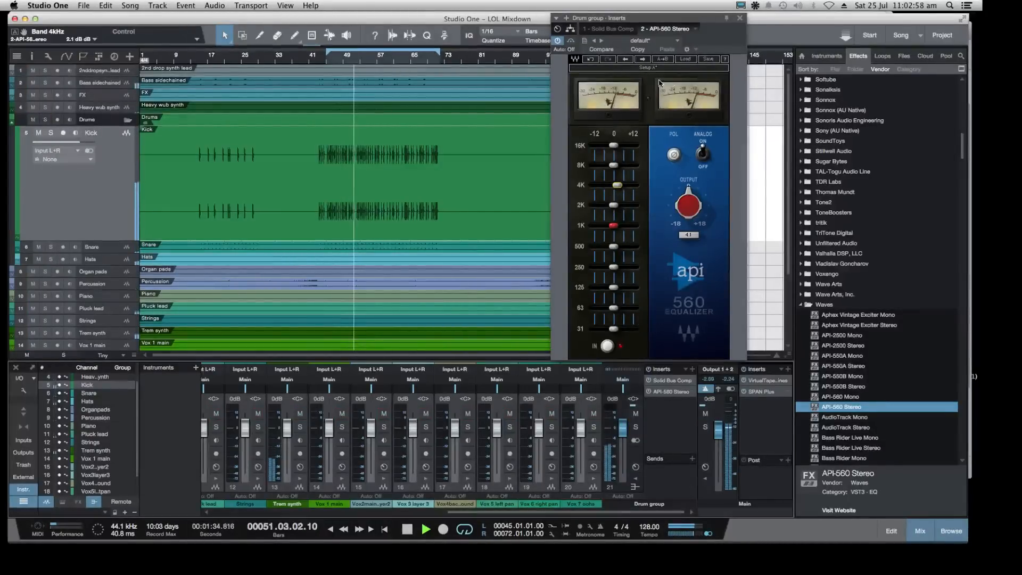
left_click(740, 18)
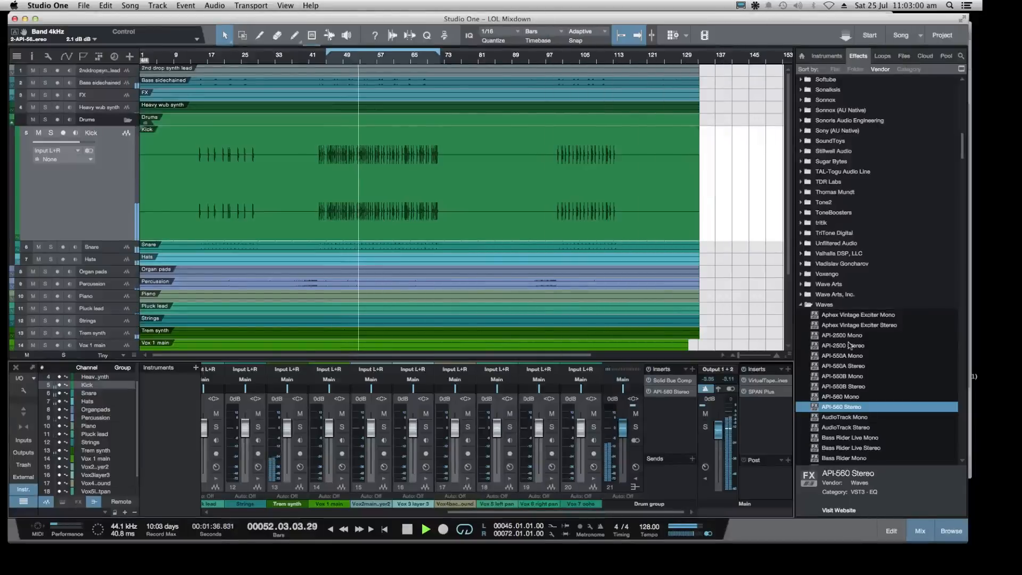
Find SSLComp Stereo among the Waves effects and insert it on the Main output between Virtual Tape Machines and SPAN Plus
double_click(817, 305)
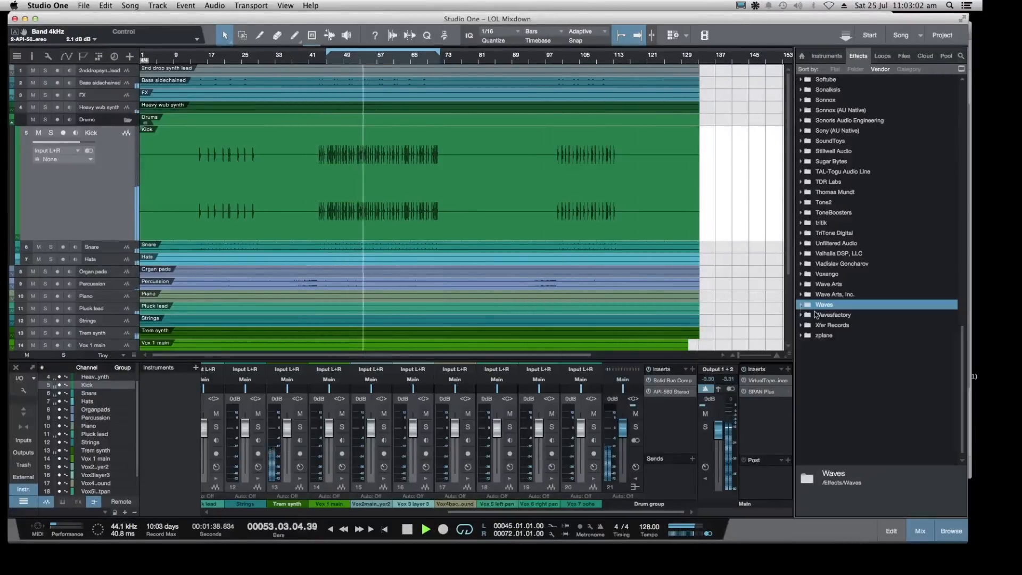
double_click(814, 305)
scroll(831, 303, "down", 15)
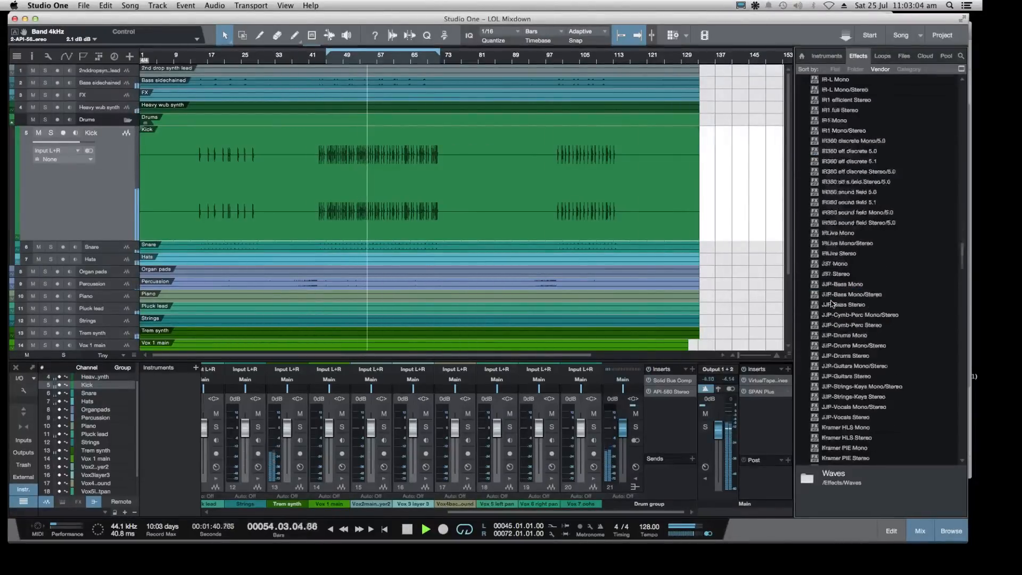
scroll(831, 303, "down", 20)
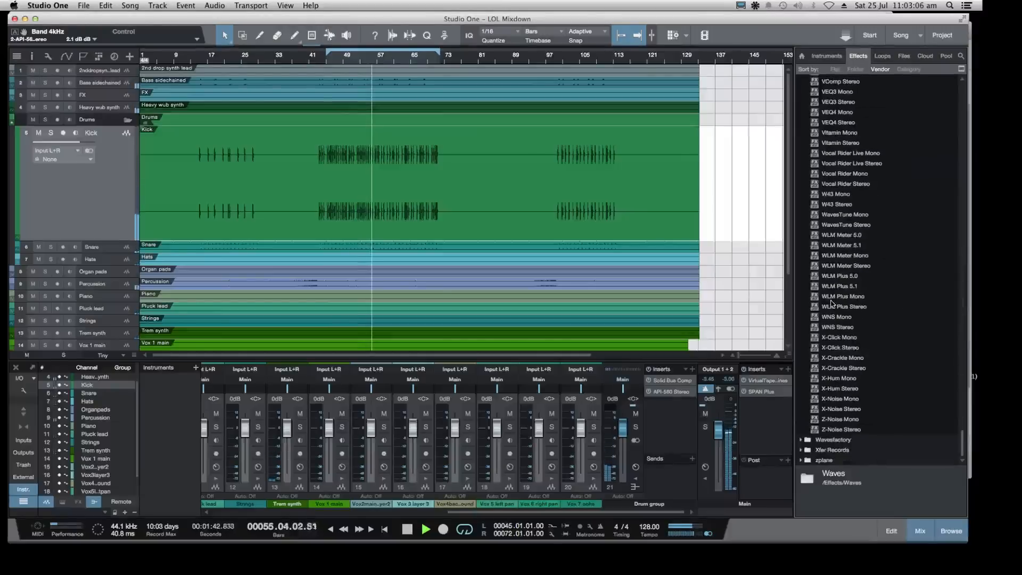
scroll(848, 384, "up", 20)
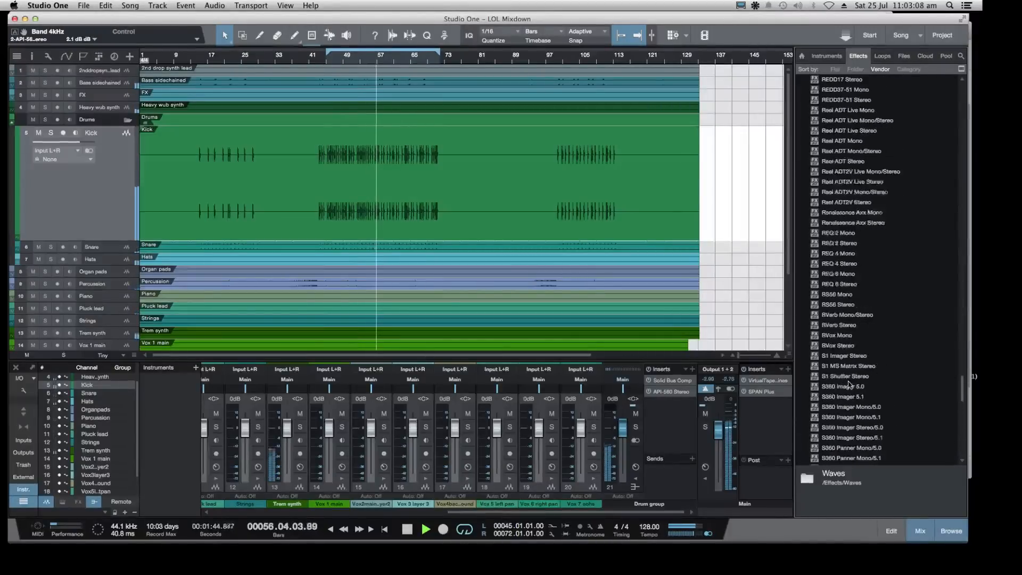
scroll(848, 385, "up", 5)
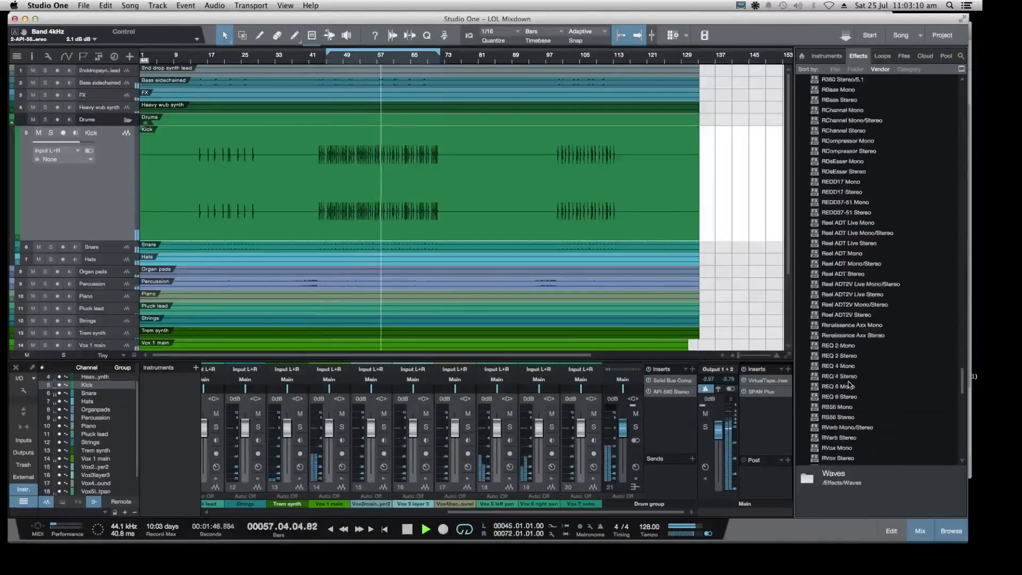
scroll(848, 384, "up", 5)
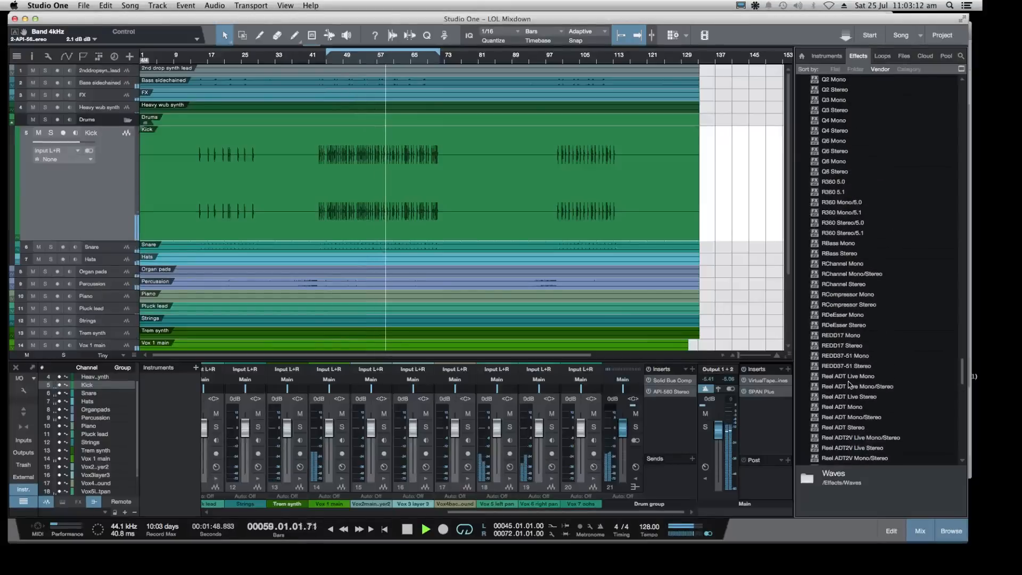
scroll(849, 384, "up", 8)
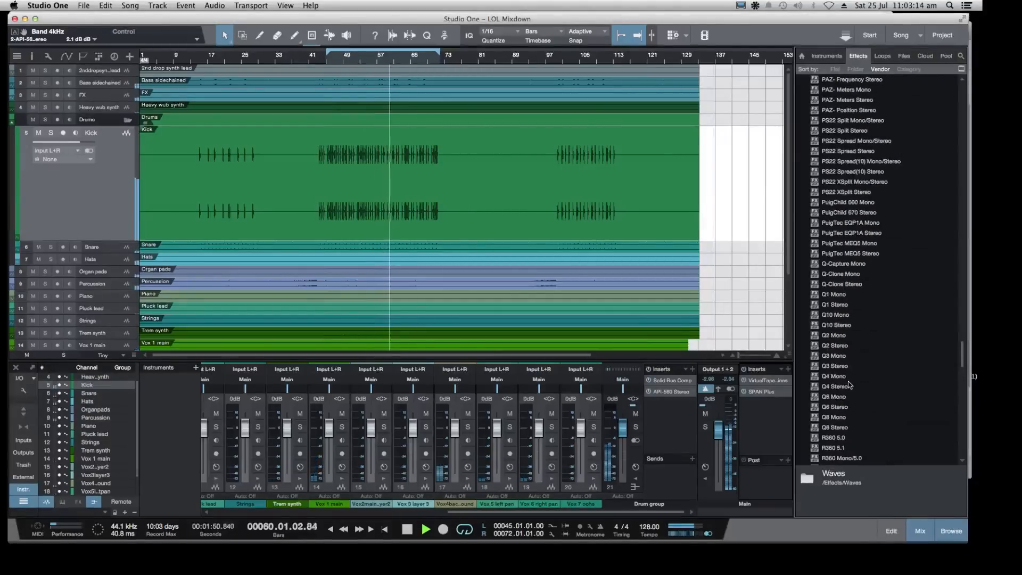
scroll(849, 384, "up", 3)
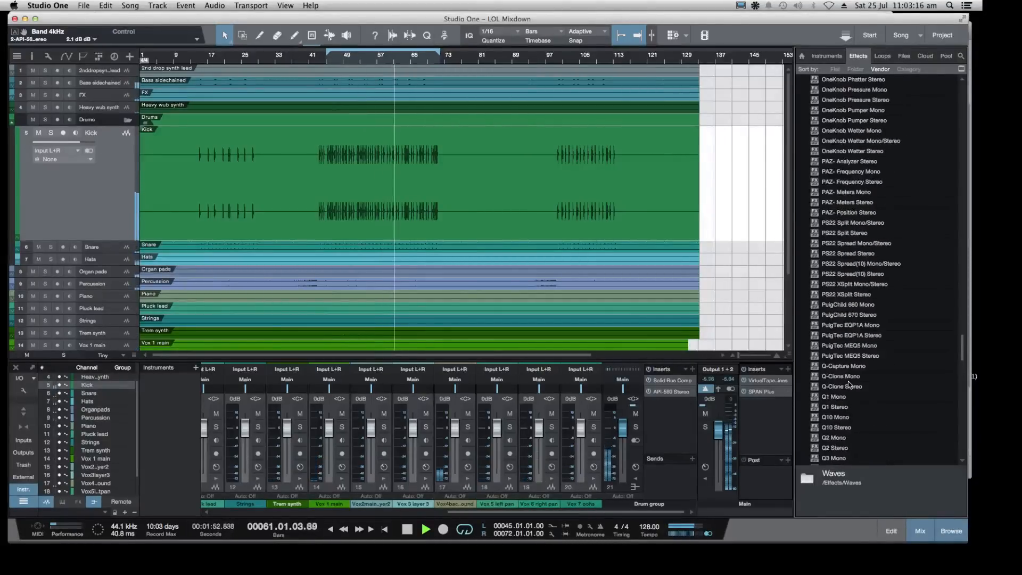
scroll(849, 384, "down", 15)
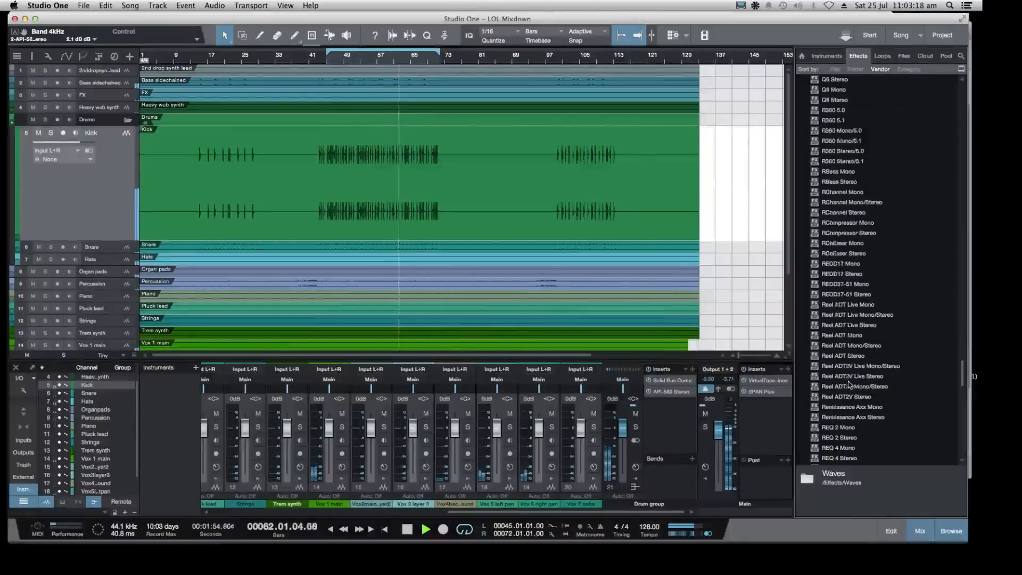
scroll(849, 384, "down", 7)
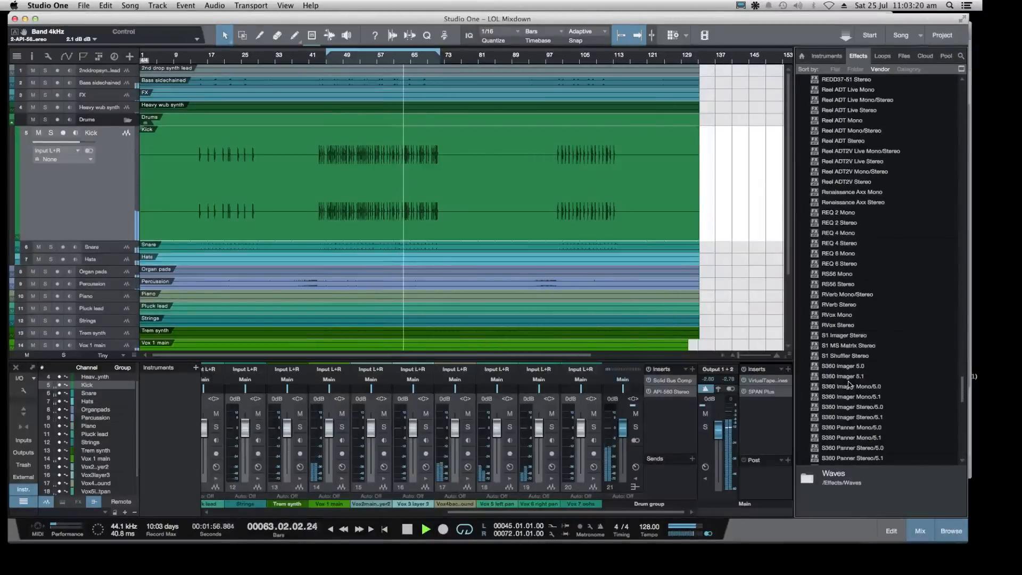
scroll(849, 385, "down", 10)
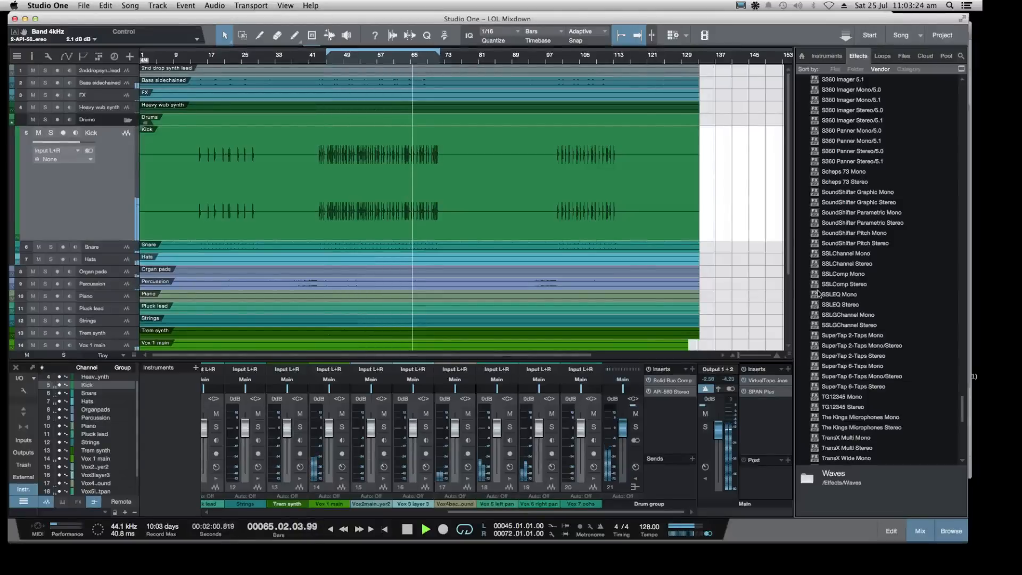
left_click_drag(822, 285, 768, 387)
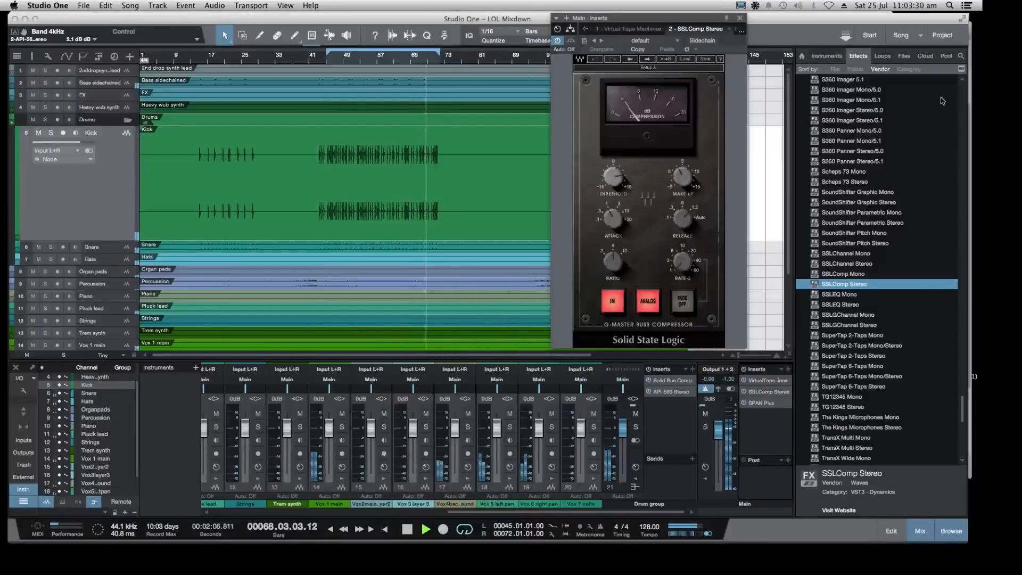
Collapse the Waves folder in the effects list
scroll(851, 202, "up", 20)
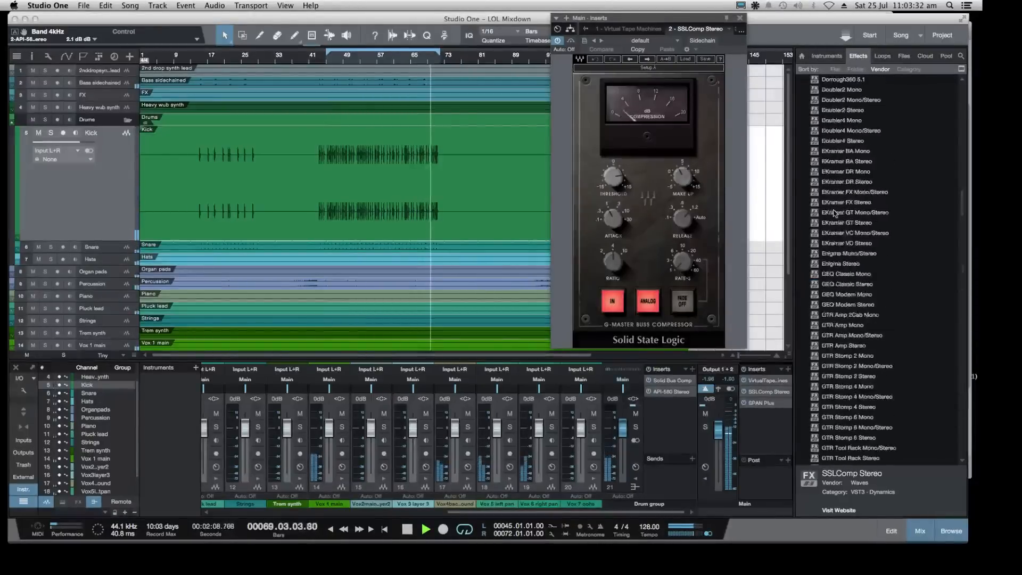
scroll(834, 212, "up", 20)
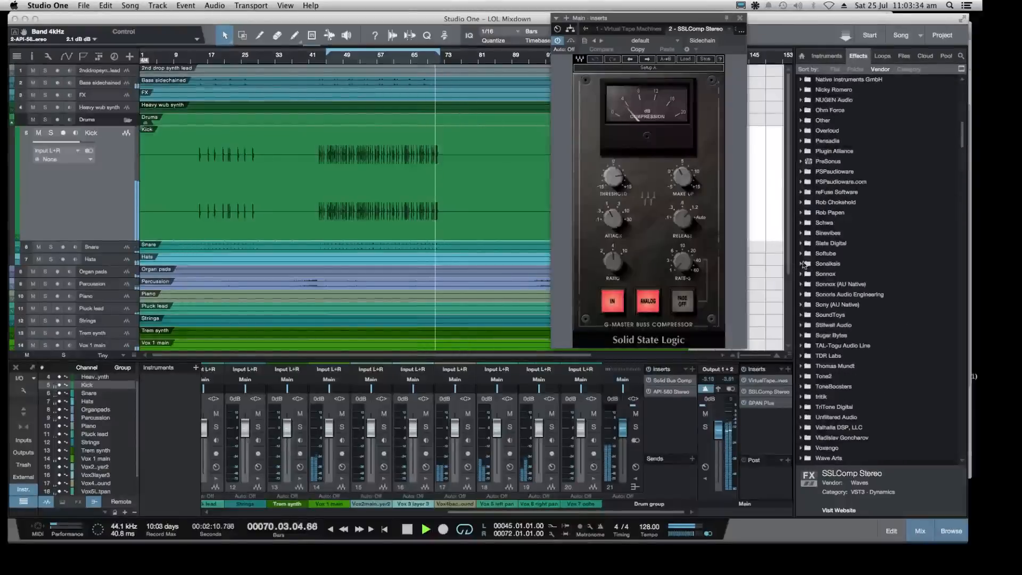
scroll(803, 264, "down", 10)
left_click(801, 223)
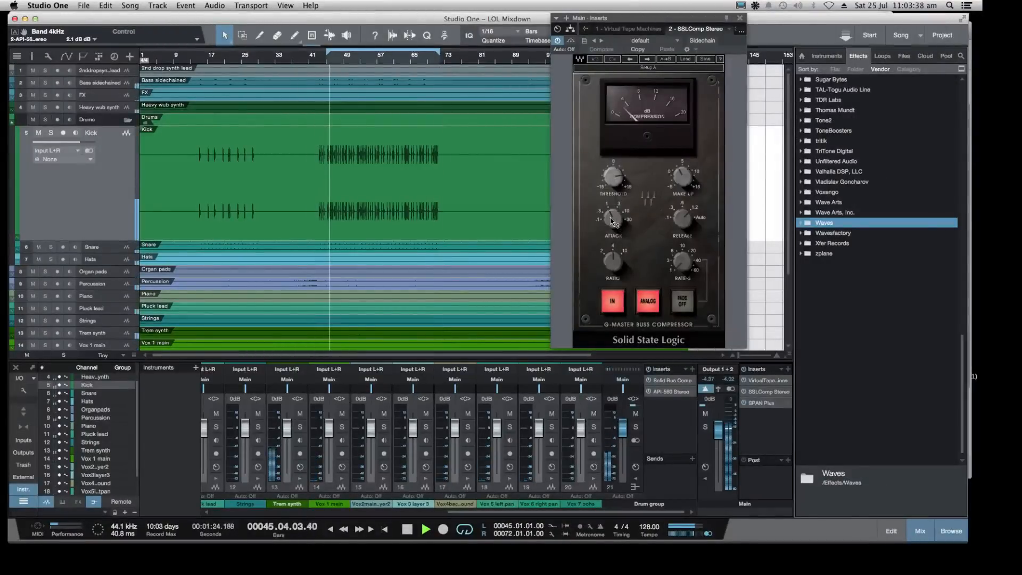
Adjust the SSLComp's attack, set its release to Auto, switch off Analog and raise the threshold to 15 dB
left_click_drag(610, 218, 611, 194)
left_click_drag(682, 223, 681, 219)
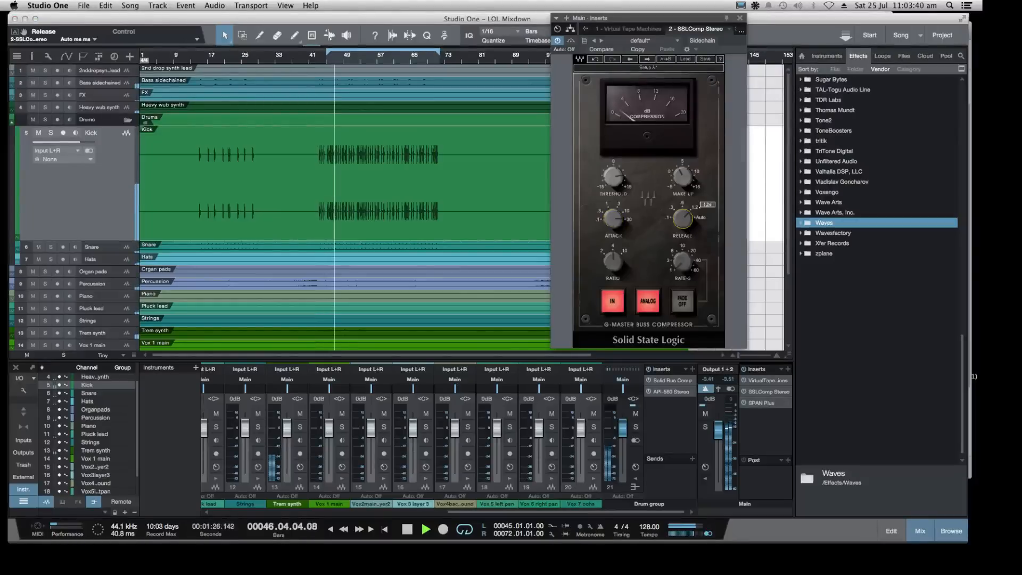
left_click(647, 300)
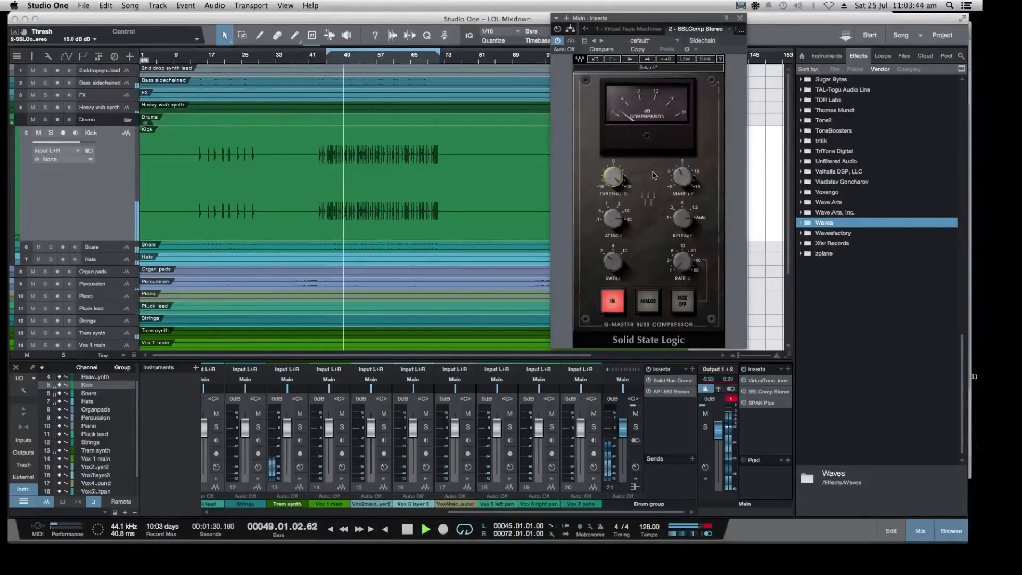
Set the SSLComp's makeup gain to 1.5 dB and its threshold to 11.5 dB
left_click(683, 177)
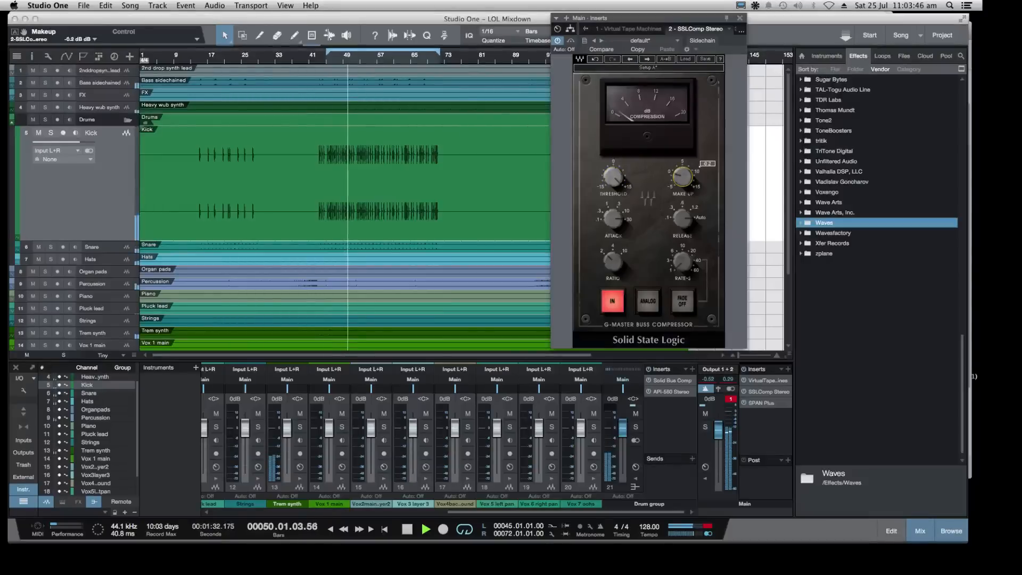
left_click_drag(683, 178, 682, 169)
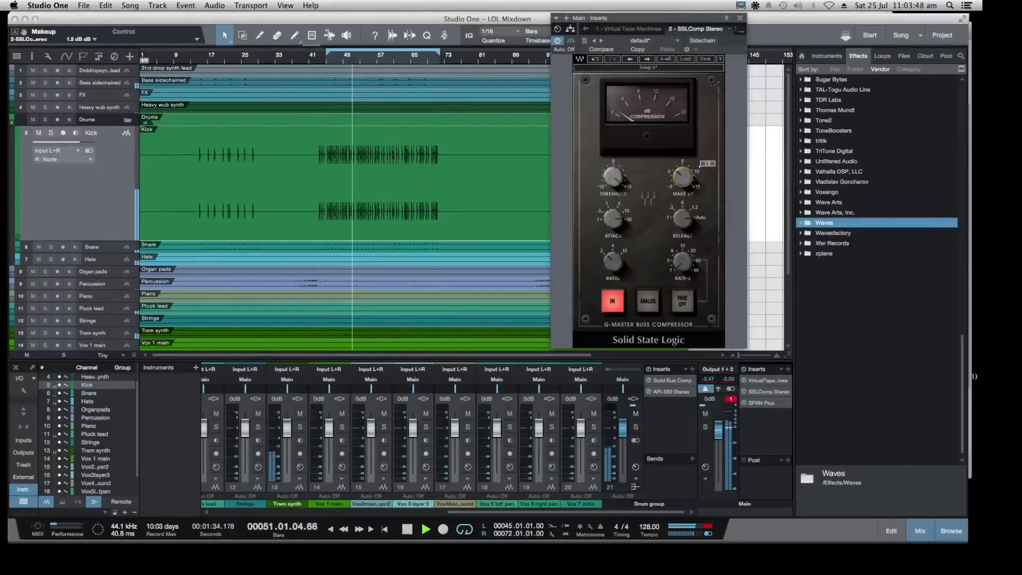
left_click_drag(613, 177, 613, 181)
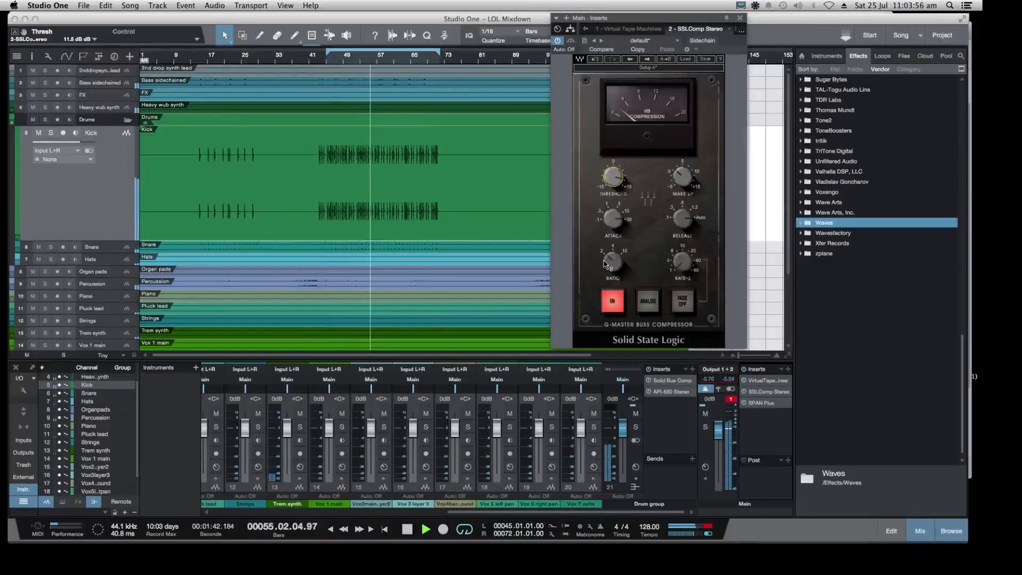
Adjust the SSLComp's ratio and threshold, and fine-tune its makeup gain to 1.5 dB
left_click_drag(612, 261, 612, 253)
left_click_drag(613, 179, 613, 192)
left_click(683, 170)
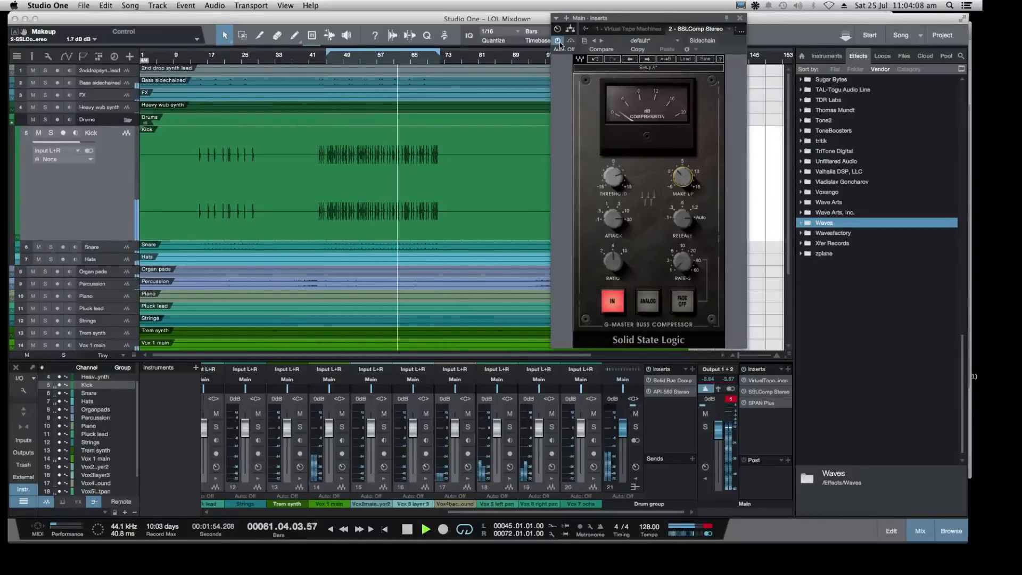
left_click_drag(683, 178, 683, 180)
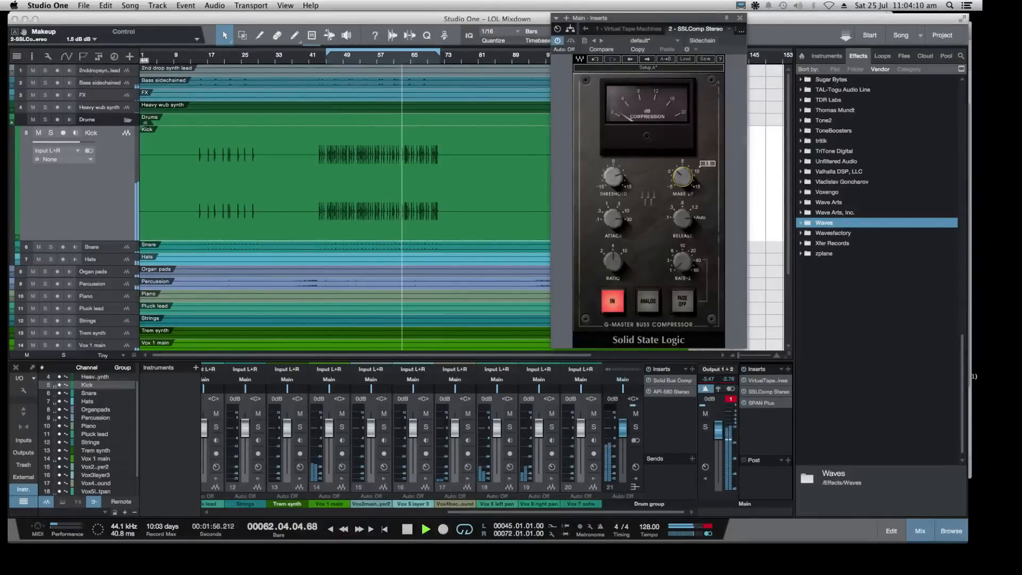
Set the SSLComp's ratio to 4:1 and adjust its threshold to 7.7 dB while the song plays
key("space")
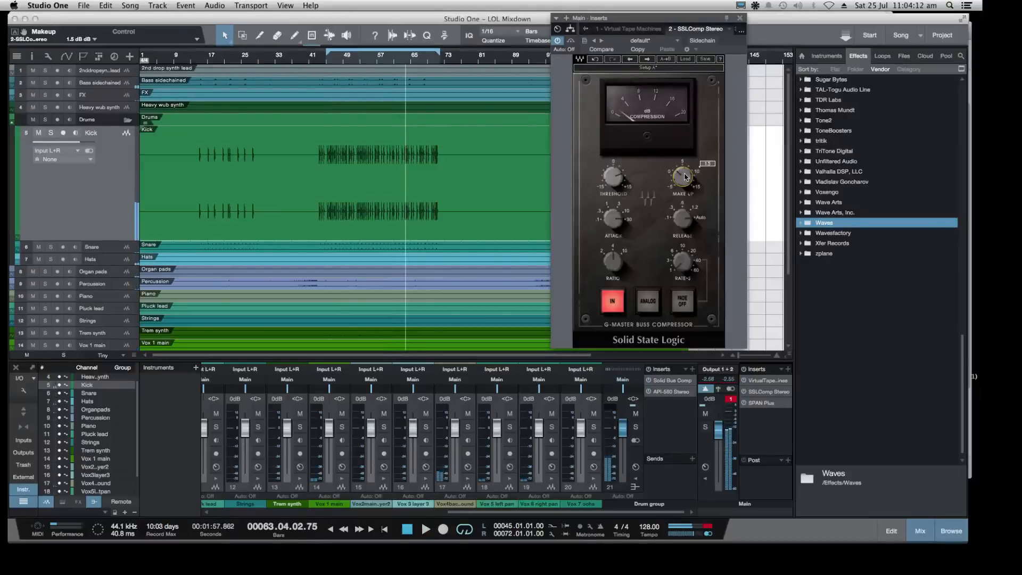
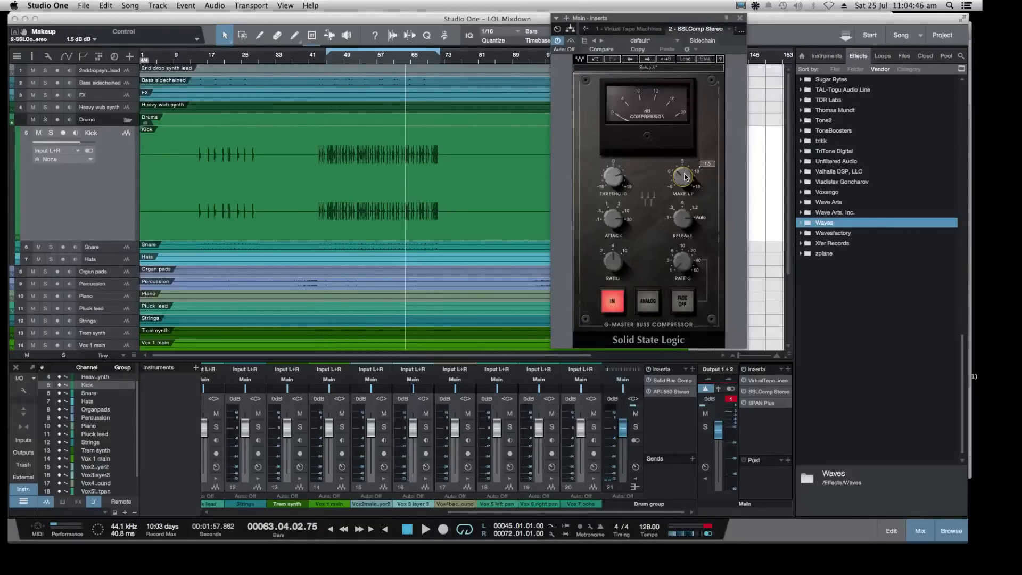
key("space")
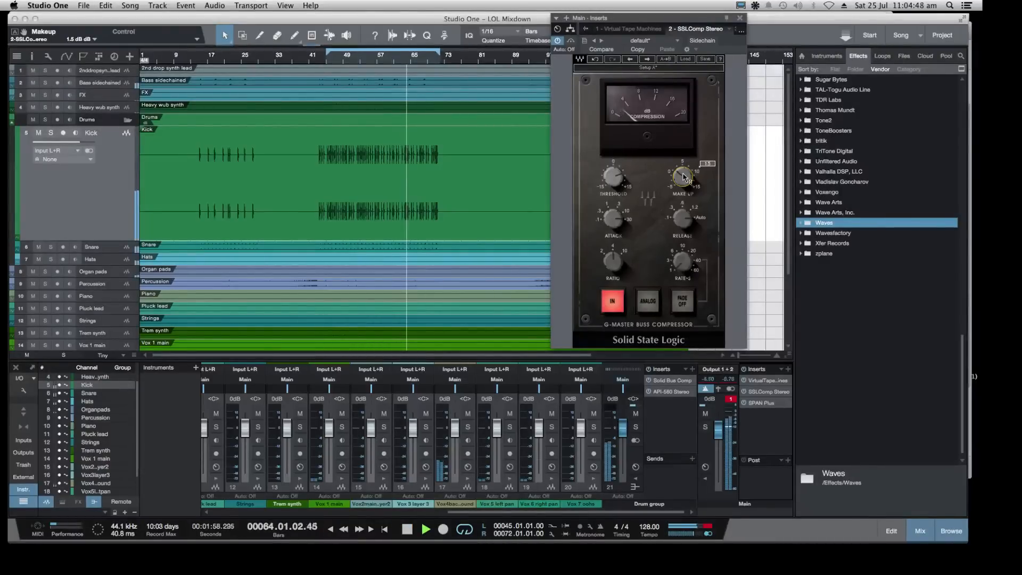
left_click_drag(616, 249, 619, 259)
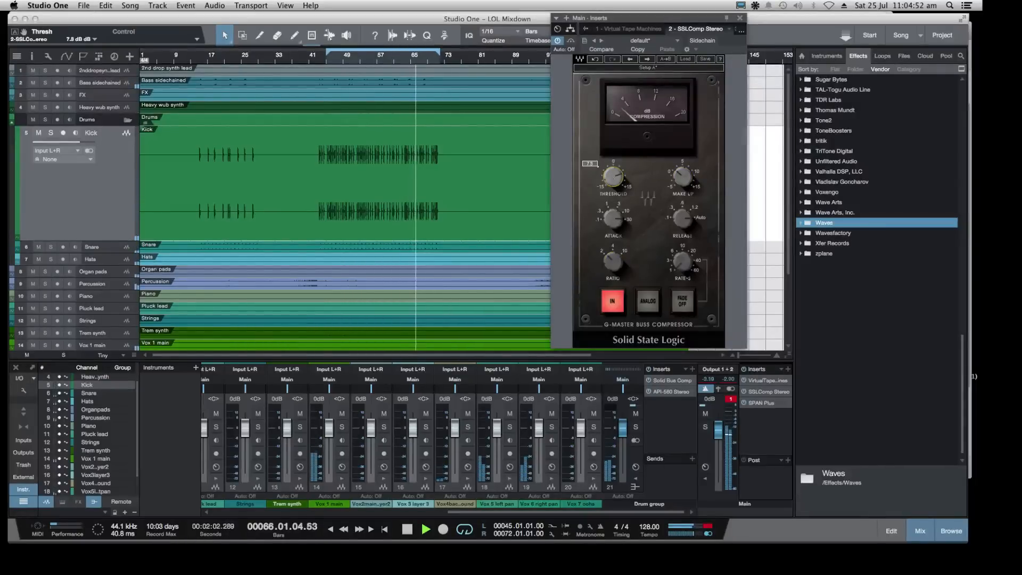
left_click_drag(615, 178, 615, 165)
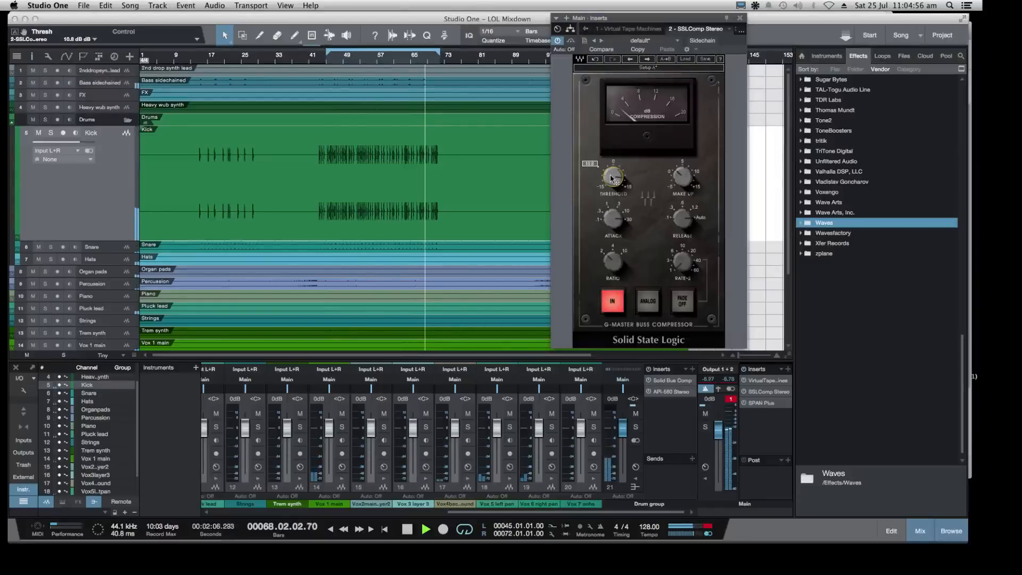
left_click_drag(613, 262, 613, 254)
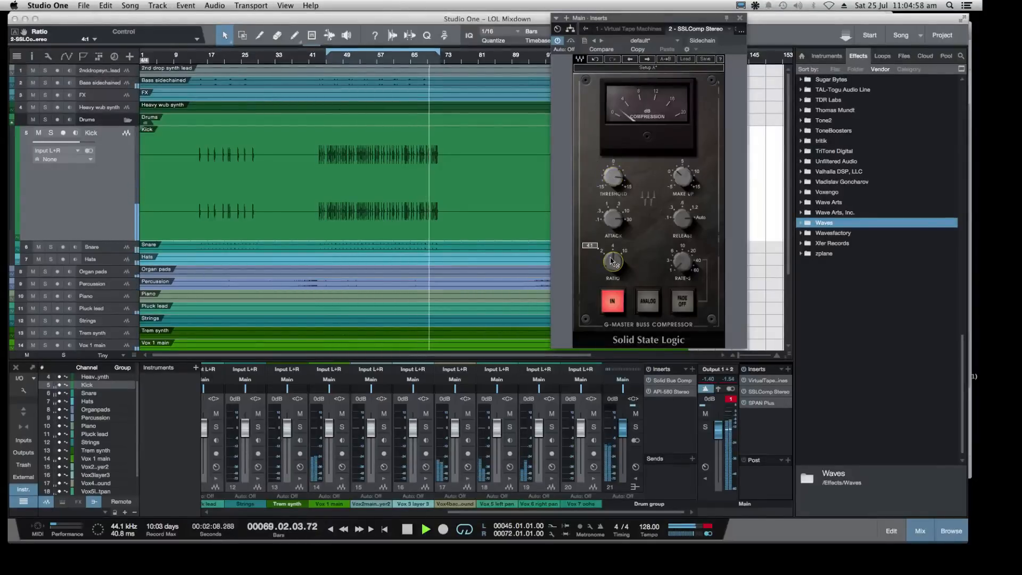
left_click(613, 178)
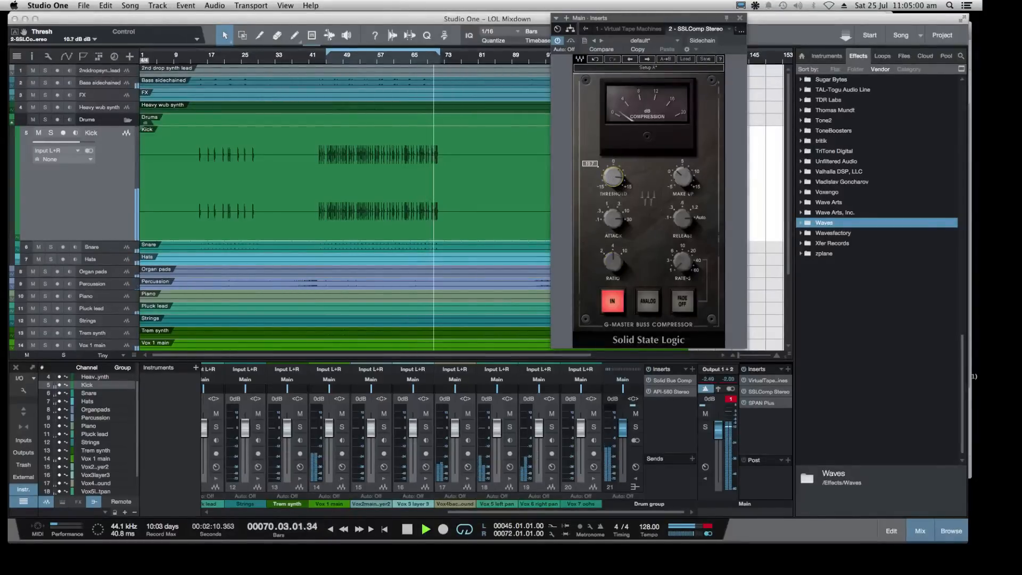
left_click_drag(613, 178, 617, 188)
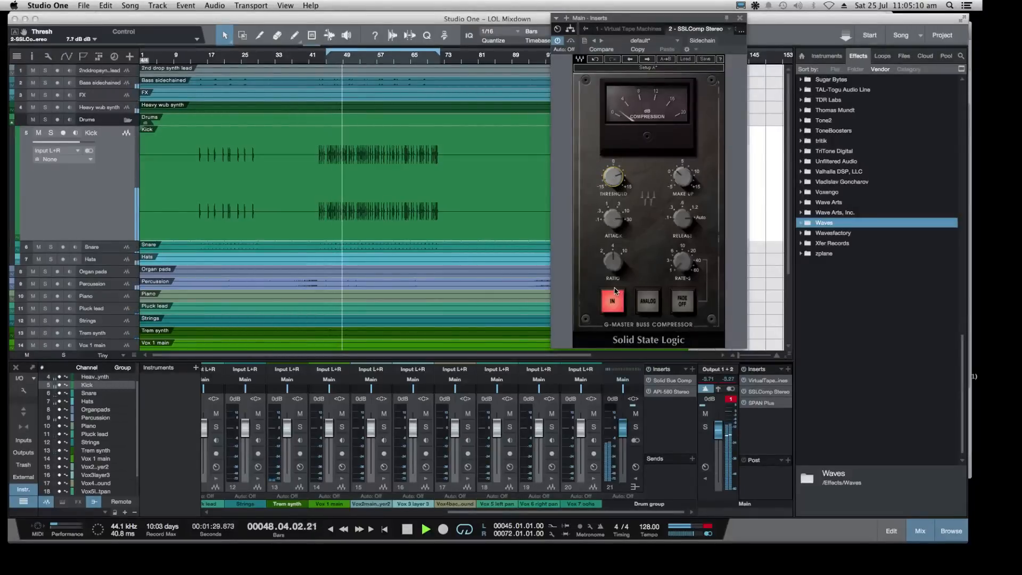
Stop playback and reset the main output's clip indicator
key("space")
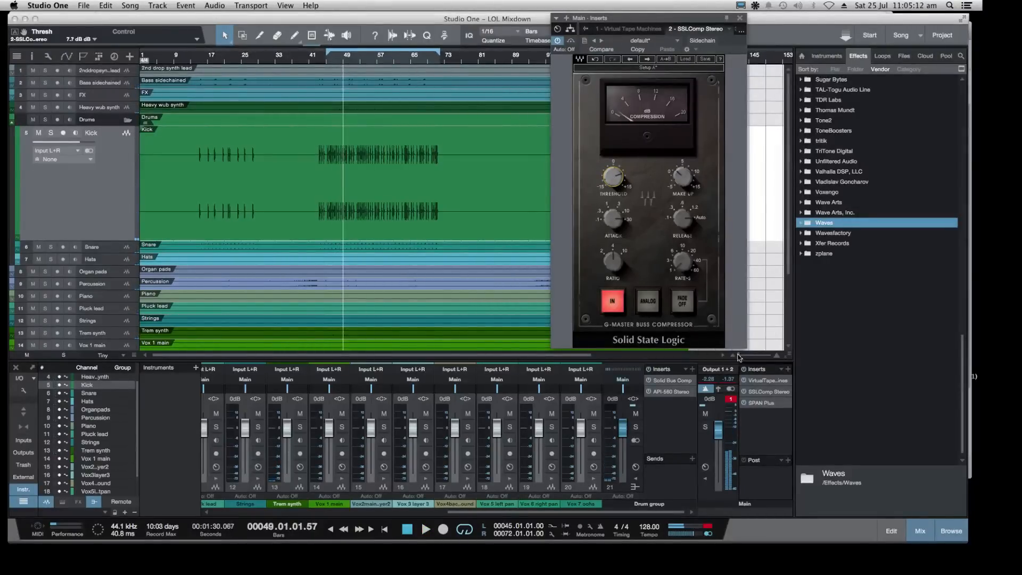
left_click(729, 400)
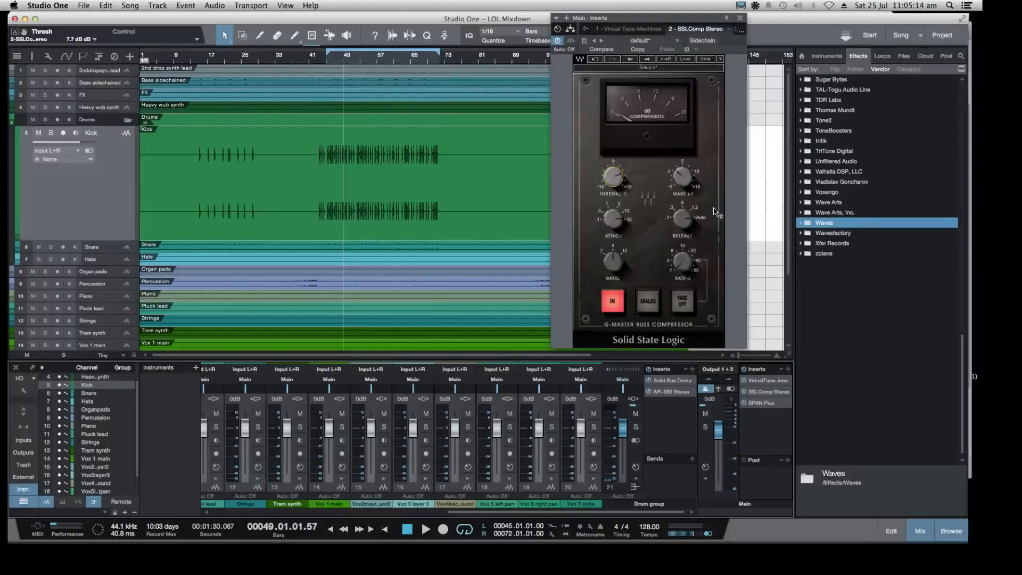
Switch to the Twitch dashboard in Chrome, send the chat message "hey mate" and clear the message field
mouse_move(513, 532)
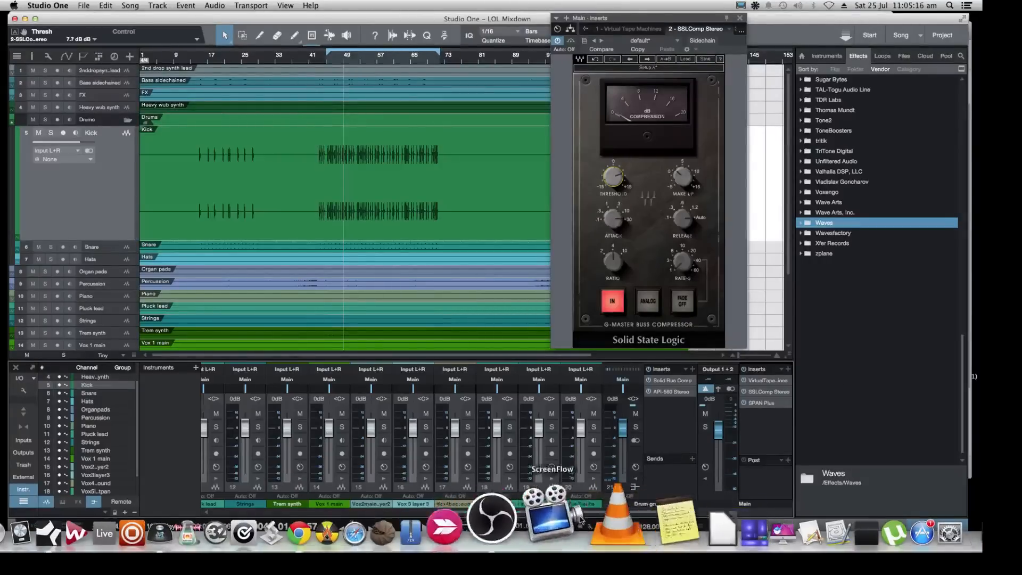
left_click(365, 514)
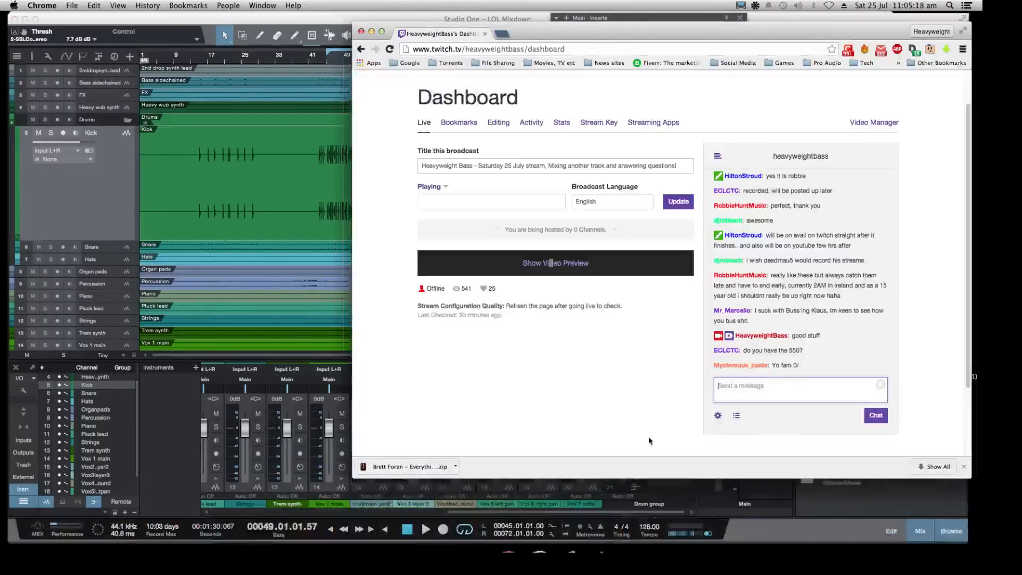
left_click(787, 393)
type("h")
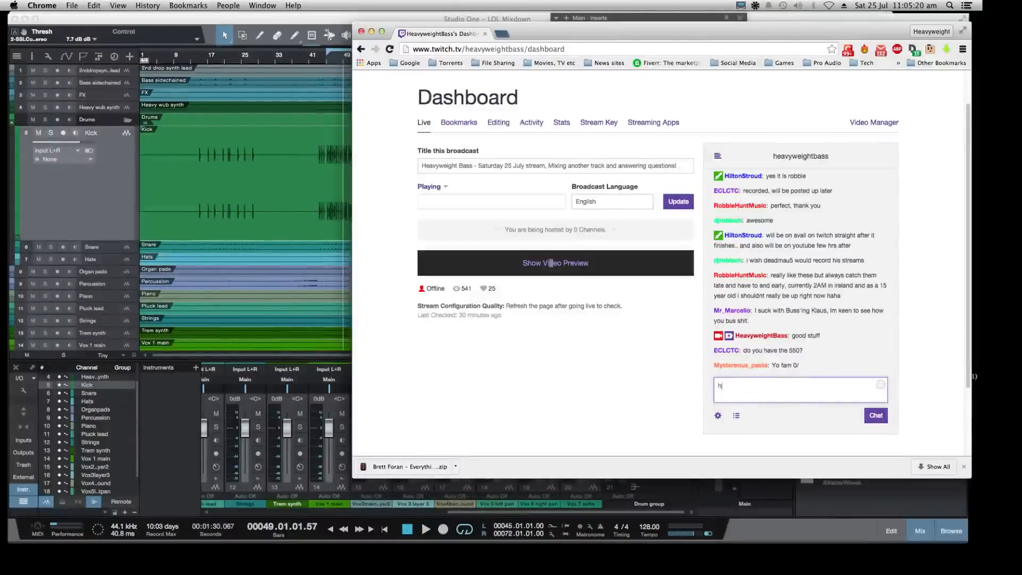
type("ey mate")
key("Return")
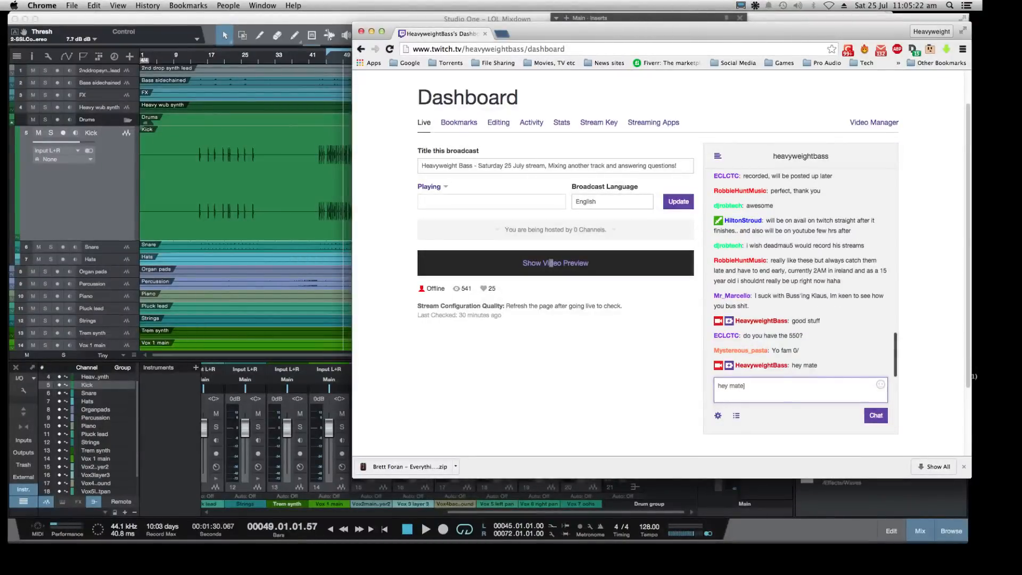
left_click_drag(750, 386, 680, 387)
key("BackSpace")
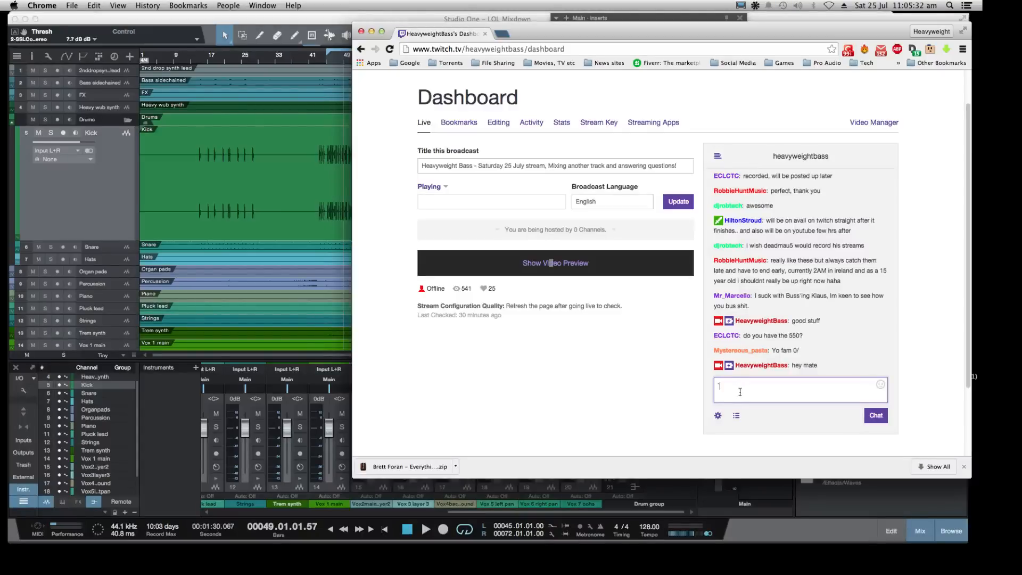
Return to Studio One, close the Kick channel's Pro EQ window and check the stream status in OBS
left_click(103, 215)
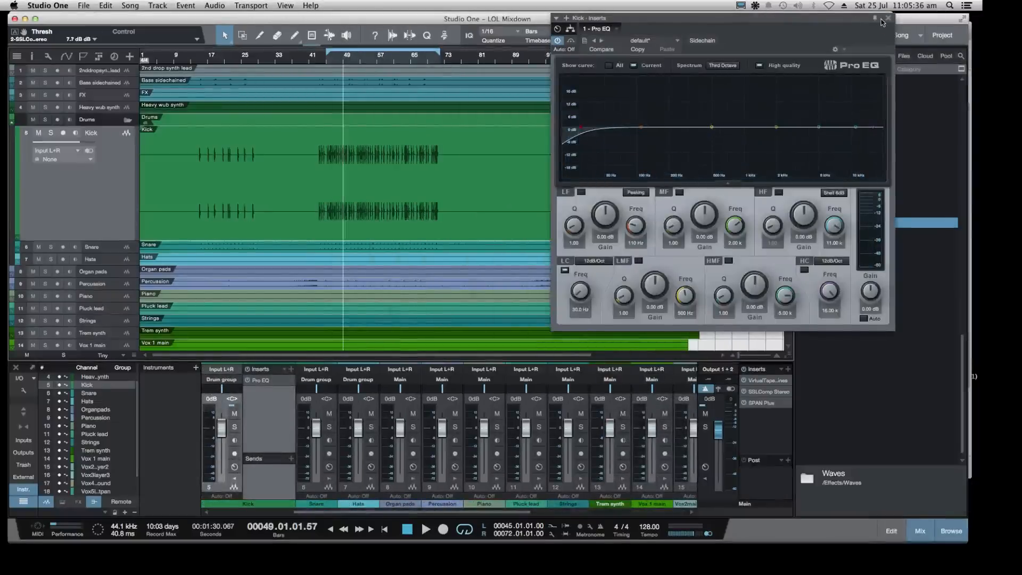
left_click(887, 19)
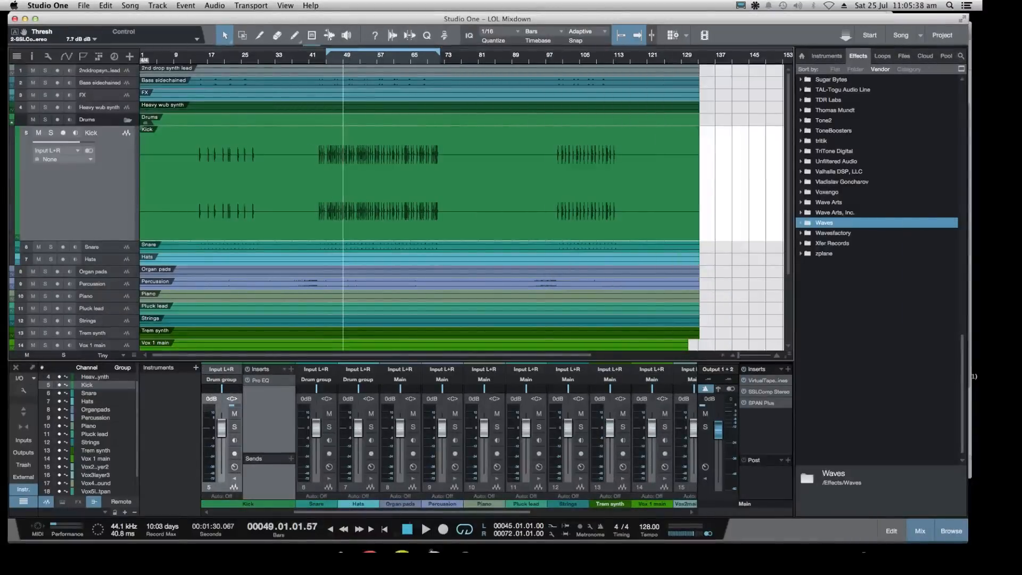
left_click(536, 527)
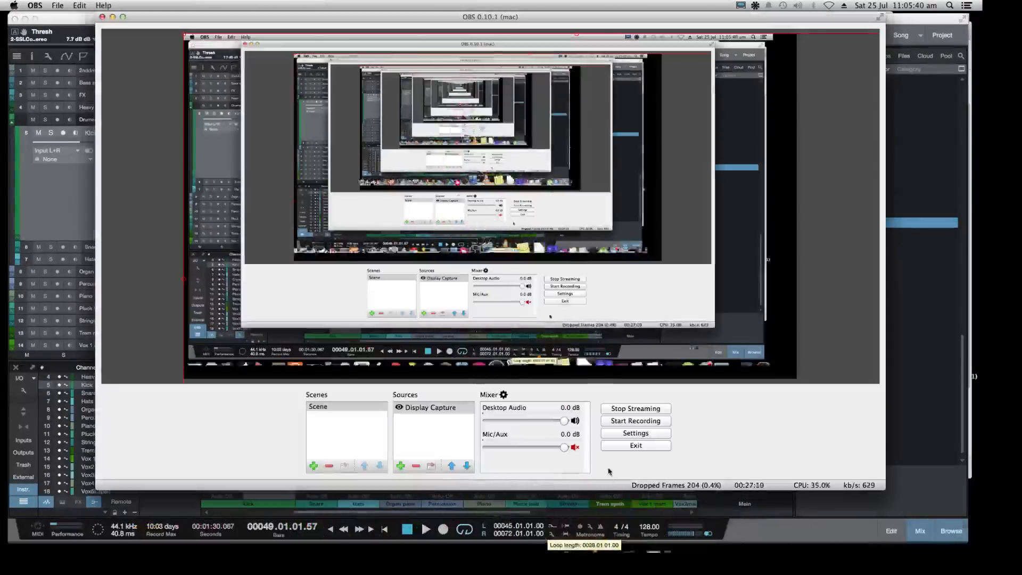
left_click(933, 168)
scroll(933, 167, "up", 5)
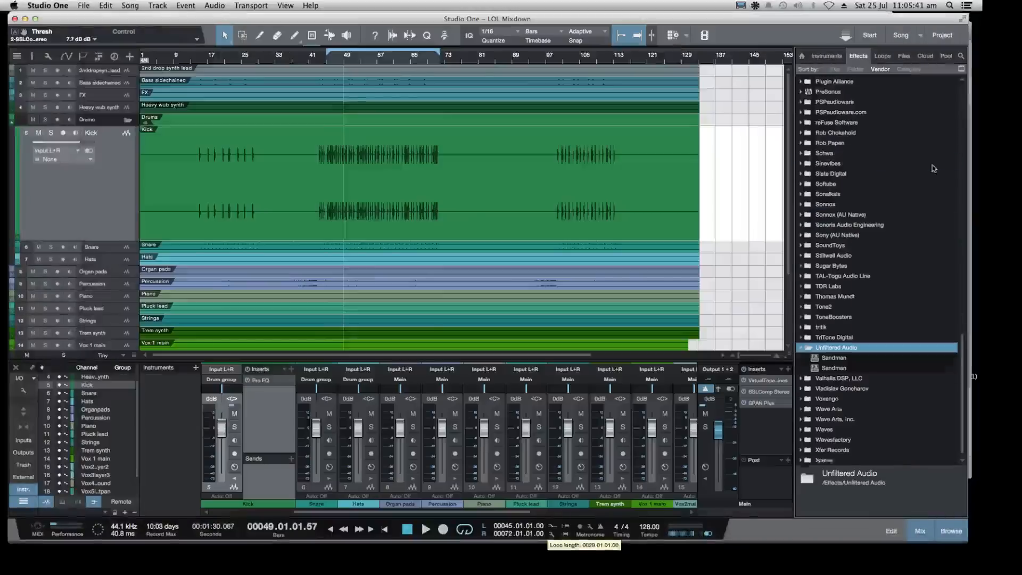
Start playback inside the loop range, bring up the Drum group channel and collapse the Unfiltered Audio folder in the effects list
left_click(333, 62)
key("space")
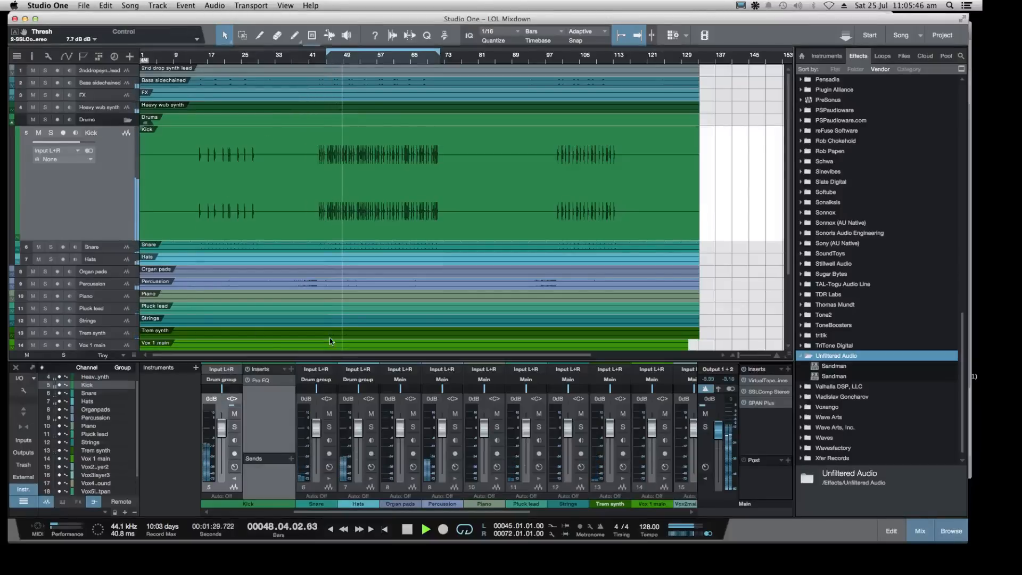
left_click_drag(397, 512, 649, 510)
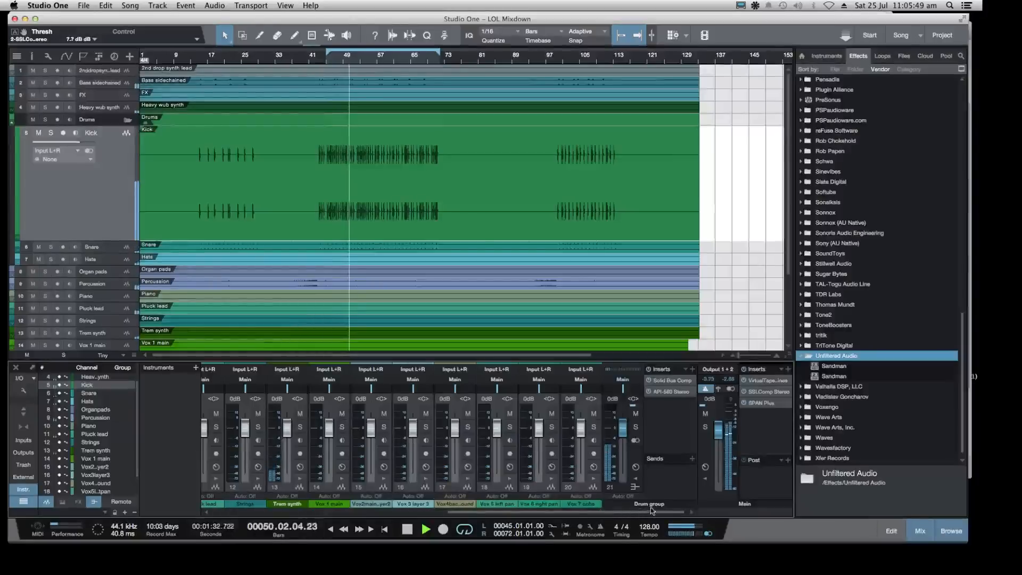
left_click(799, 356)
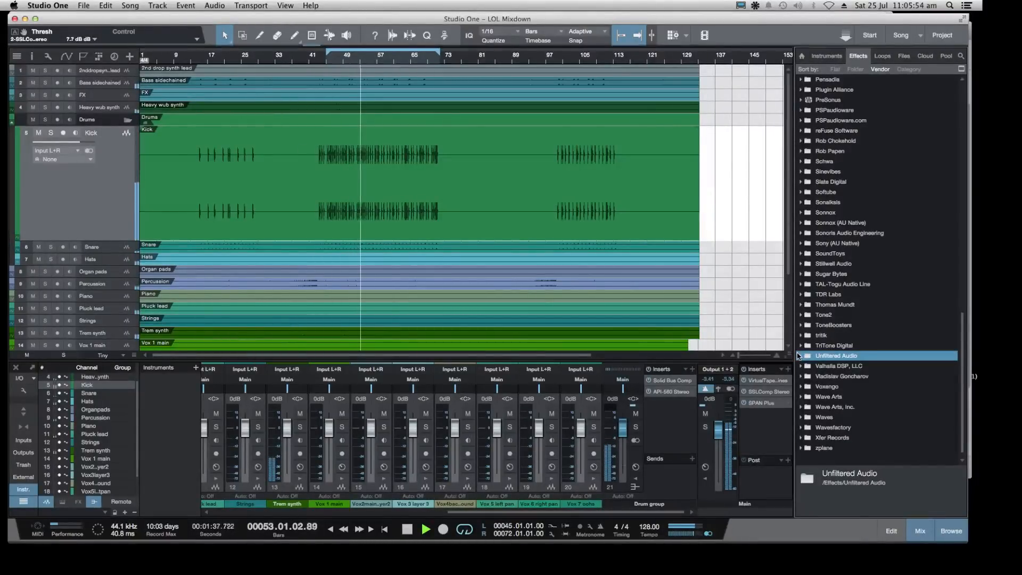
left_click(648, 369)
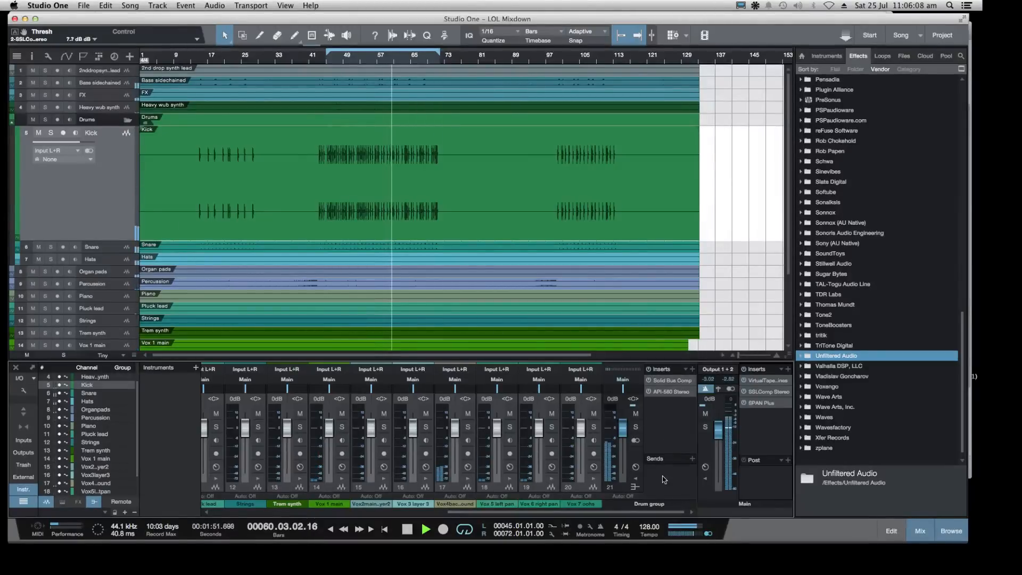
Solo the Drum group and add a send to a new bus channel on the Kick channel
left_click(636, 428)
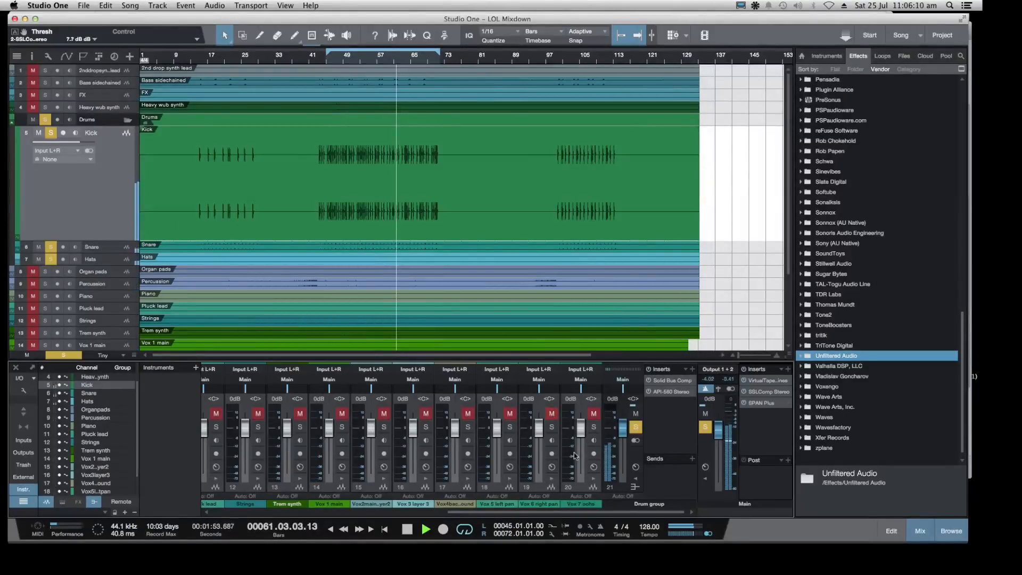
left_click(96, 197)
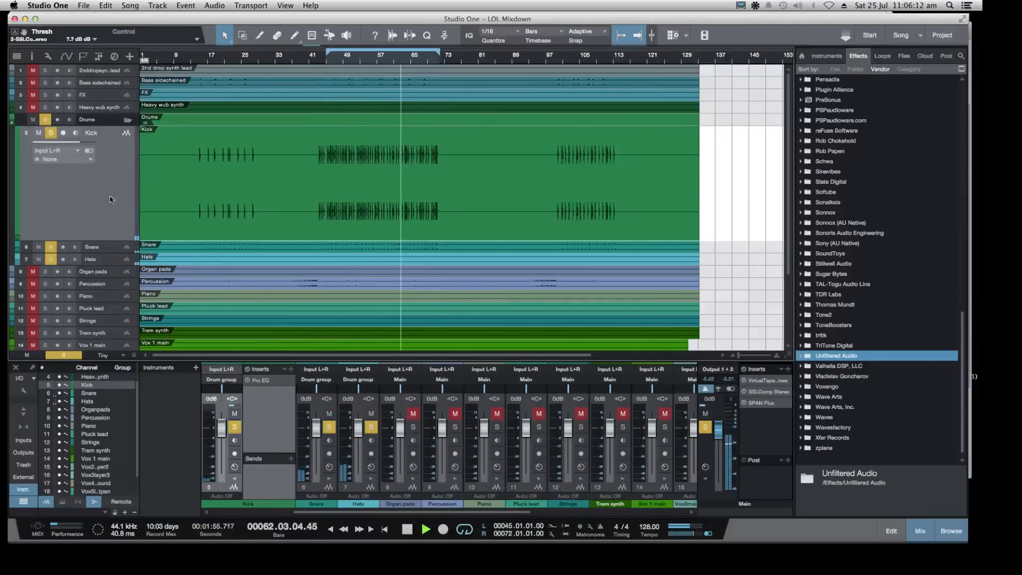
left_click(291, 459)
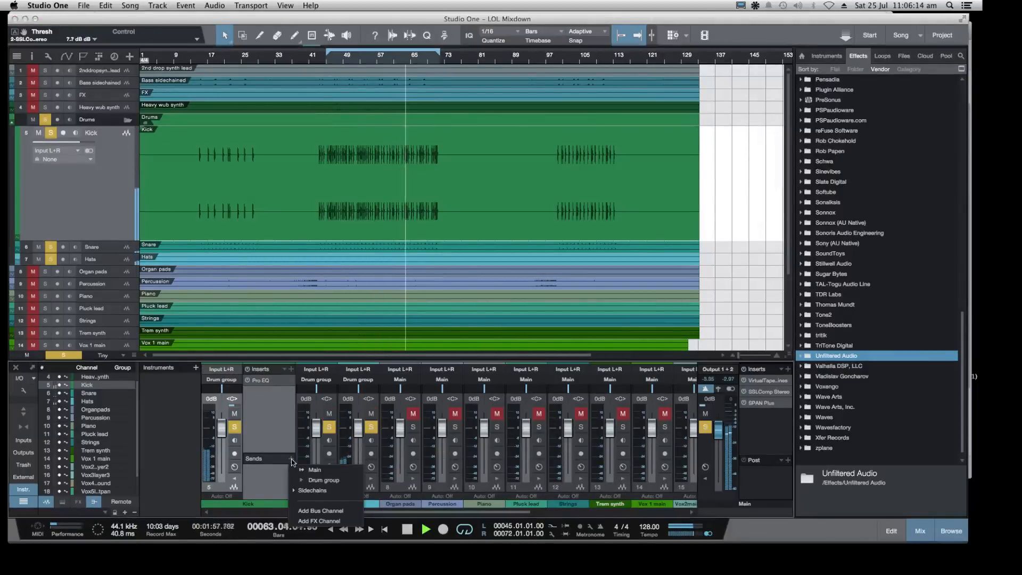
left_click(319, 510)
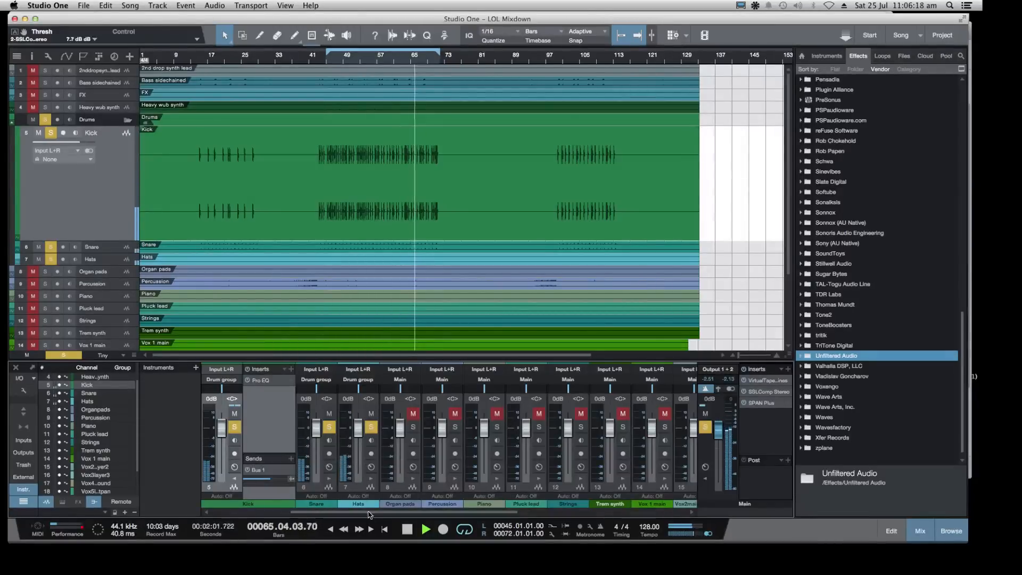
Unsolo the Drum group and leave only Bus 1 soloed
left_click_drag(328, 512, 659, 513)
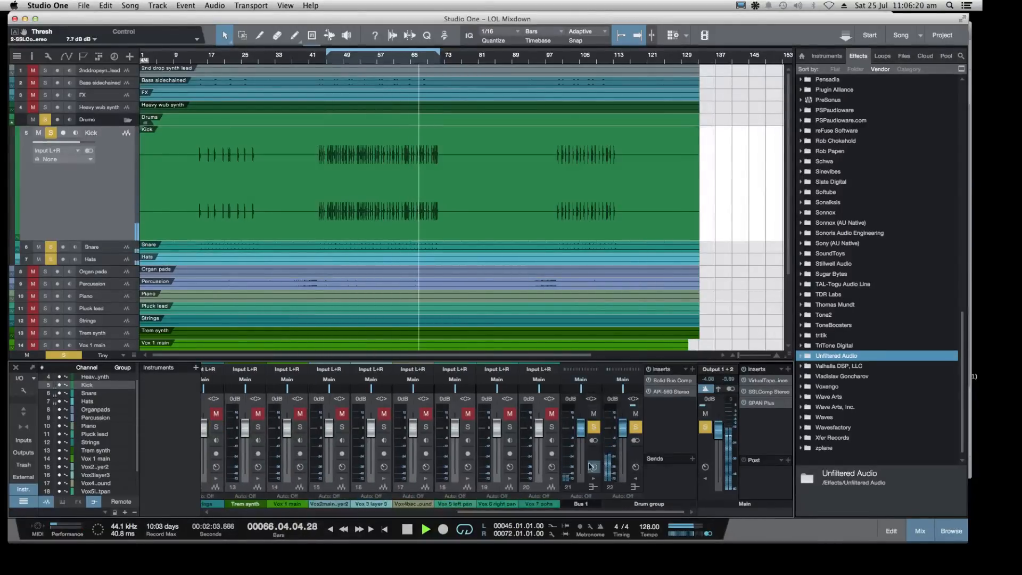
left_click(637, 427)
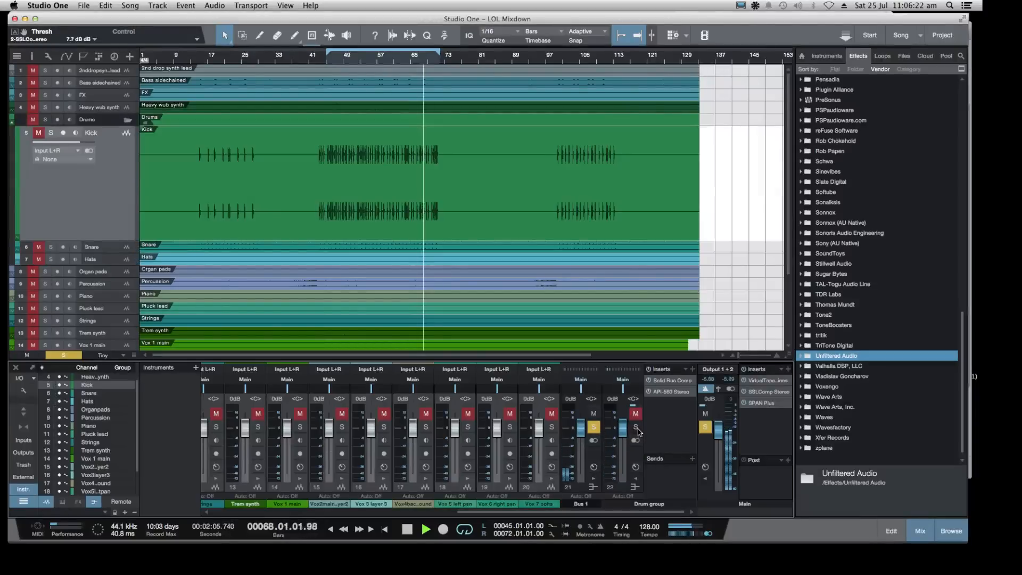
left_click(593, 427)
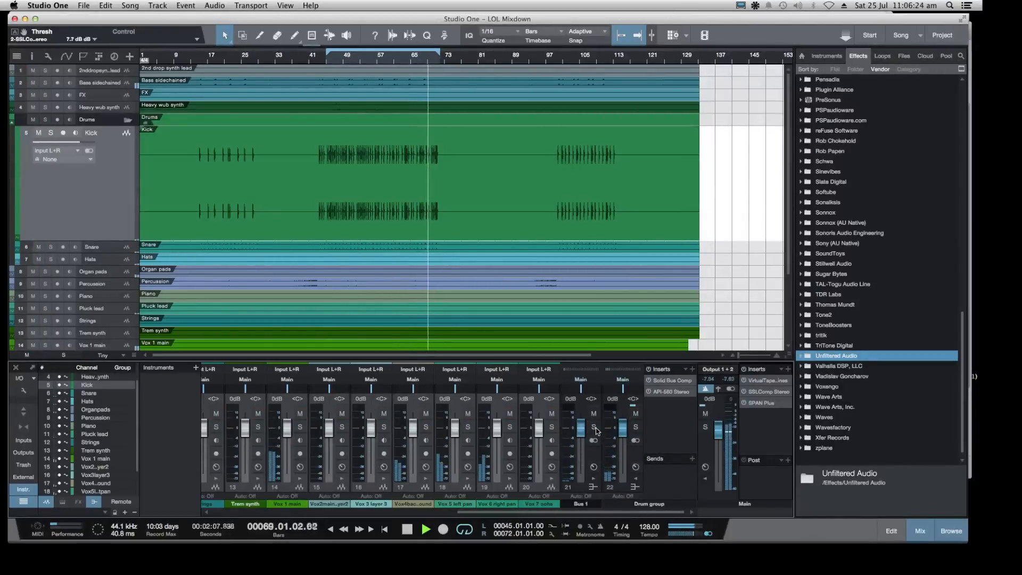
left_click(593, 426)
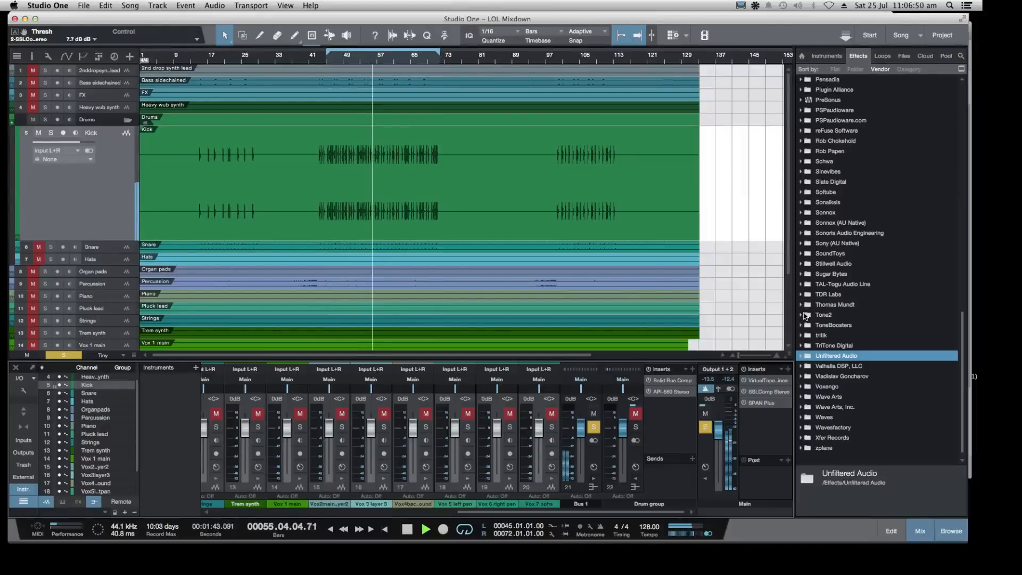
Insert the Native Instruments Supercharger effect on Bus 1 and expand the bus channel
scroll(824, 314, "up", 10)
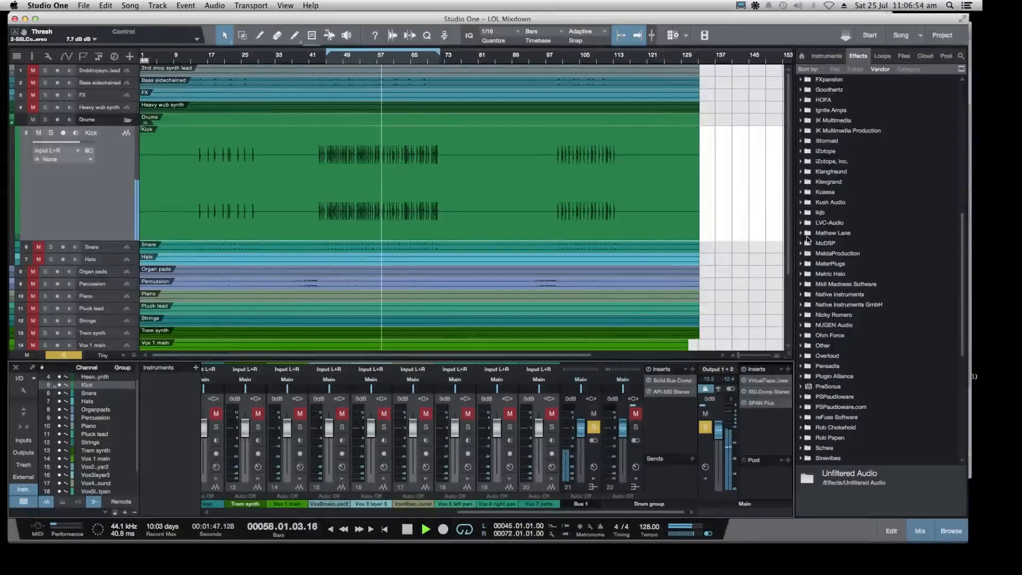
left_click(801, 305)
scroll(878, 303, "down", 5)
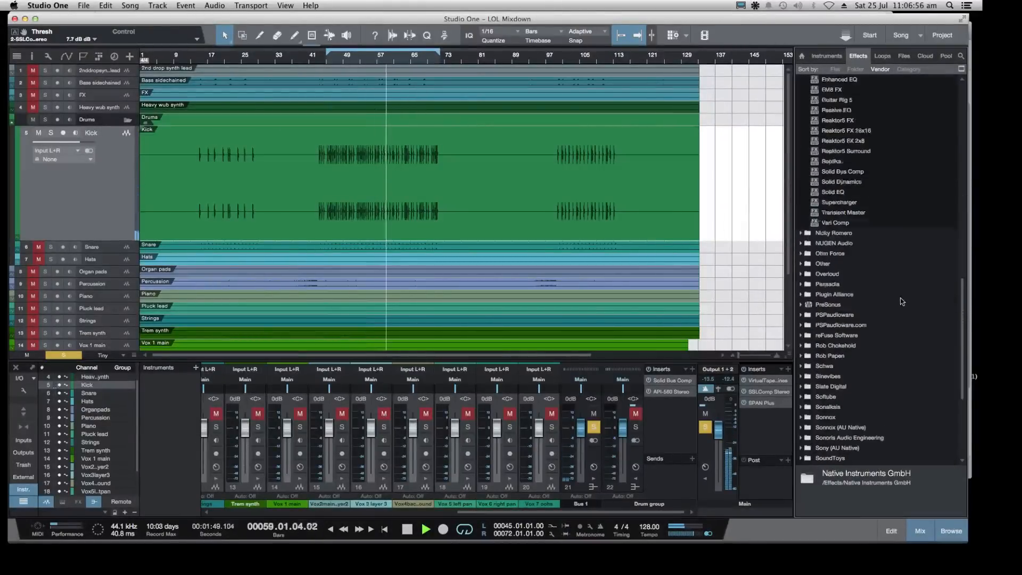
scroll(901, 301, "up", 1)
left_click_drag(838, 232, 604, 458)
left_click(593, 478)
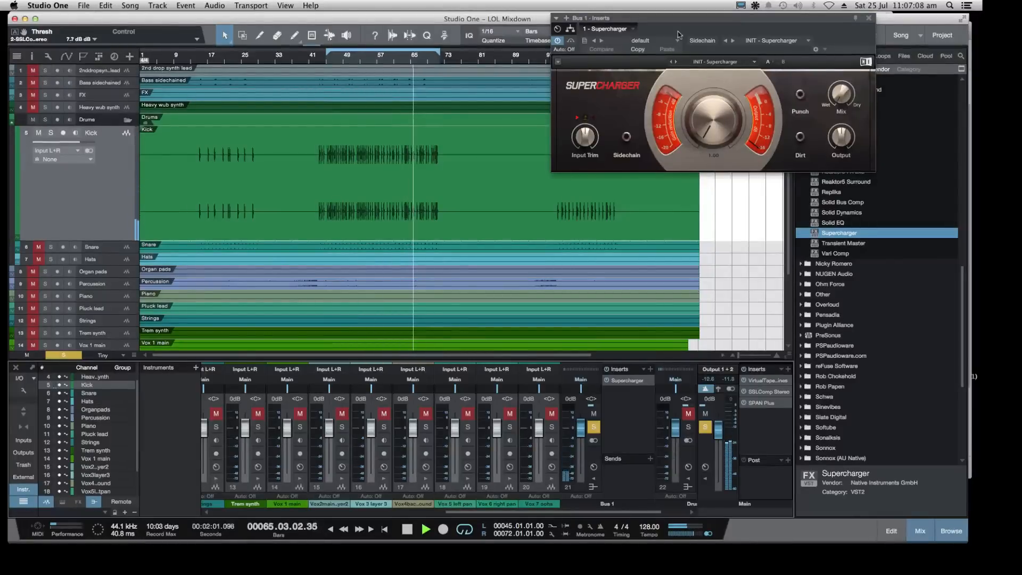
Load the Parallel Slam preset in Bus 1's Supercharger, set Compress to about 6.85 and close the plug-in window
left_click(703, 63)
mouse_move(704, 65)
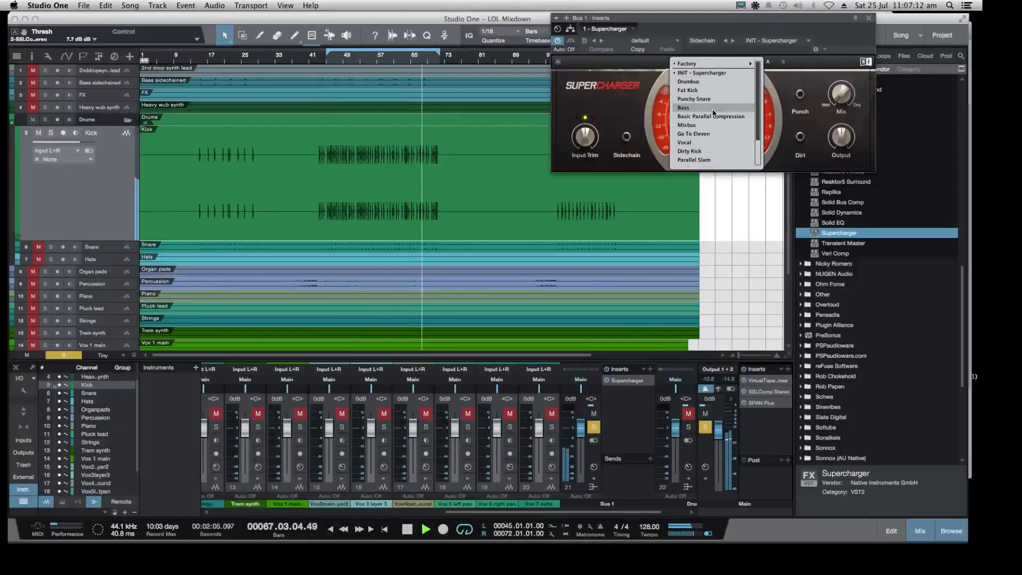
left_click(713, 160)
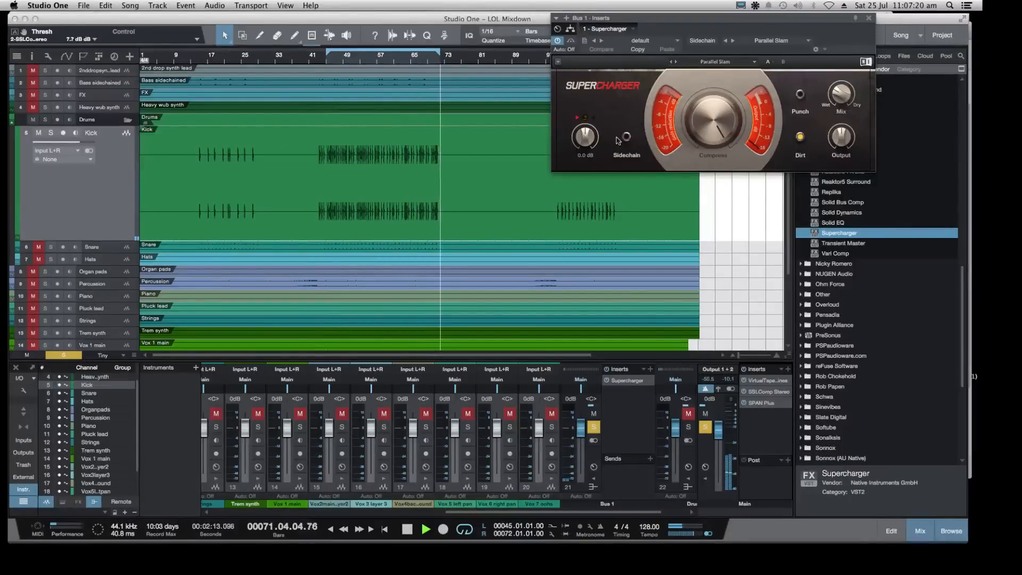
left_click_drag(713, 120, 709, 108)
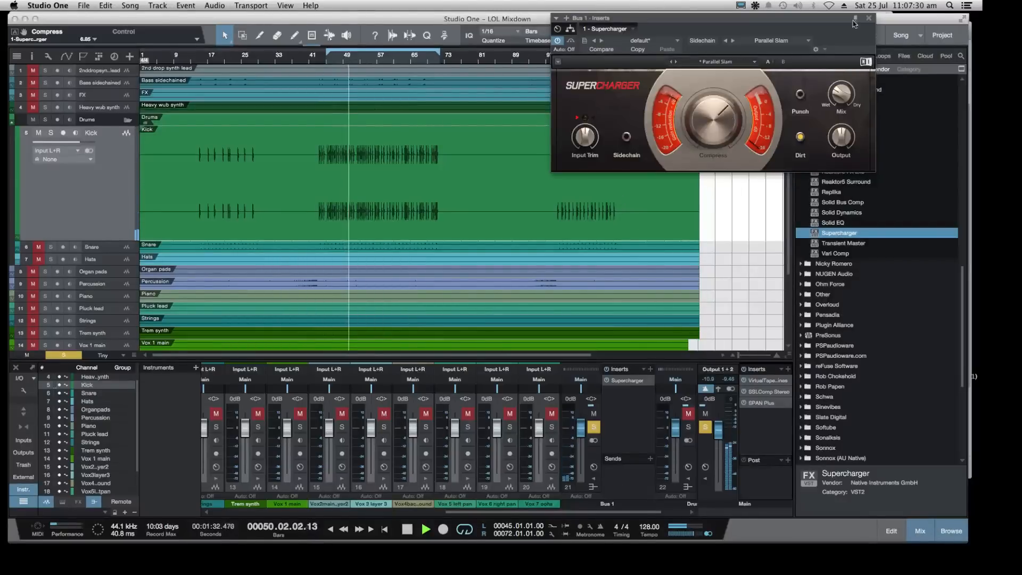
left_click(868, 19)
Insert the PreSonus Pro EQ on Bus 1 with a 171 Hz low cut and a mid boost of about 3.8 dB at 2.14 kHz
scroll(829, 160, "up", 5)
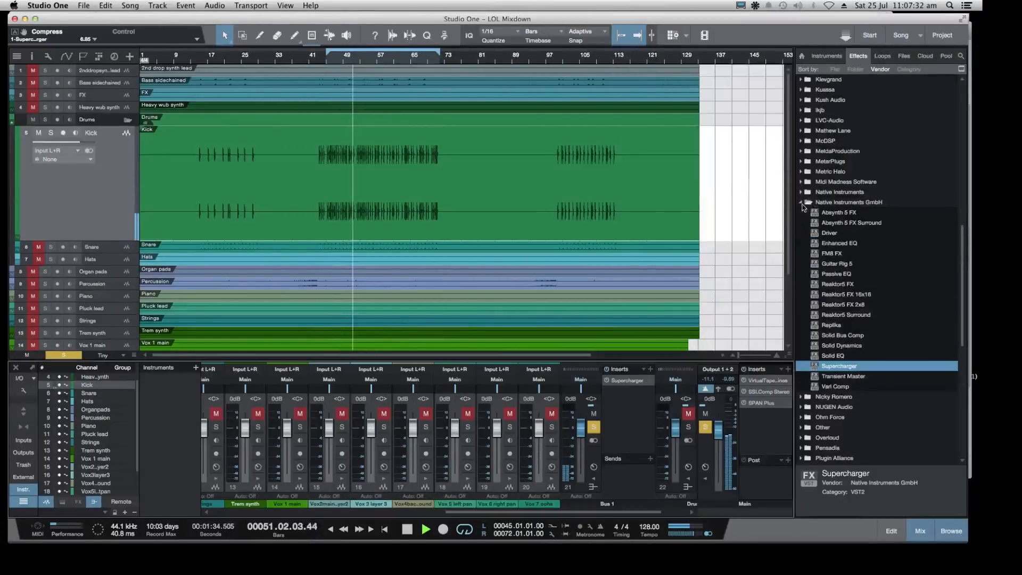
left_click(801, 203)
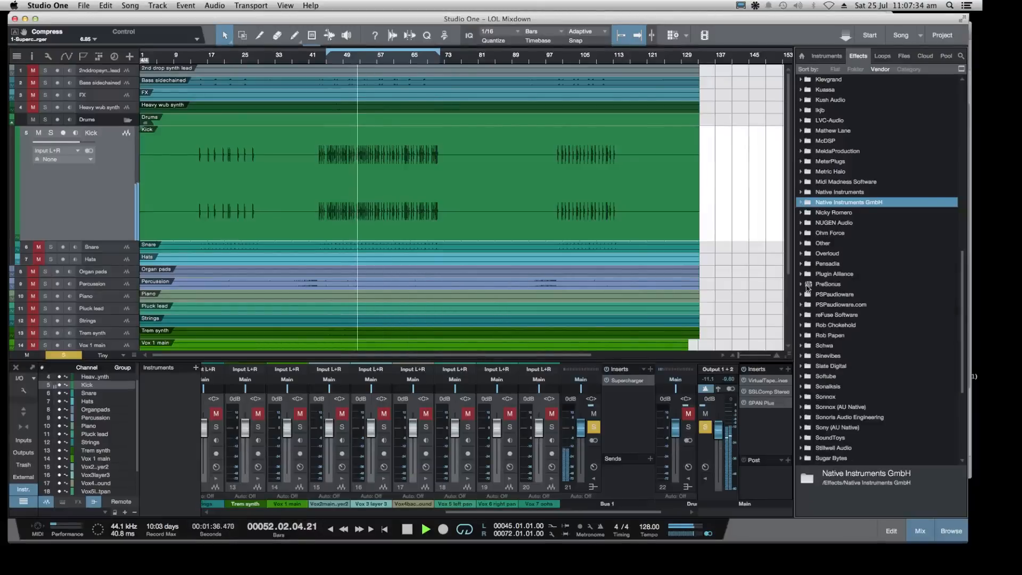
left_click(807, 285)
scroll(878, 282, "down", 8)
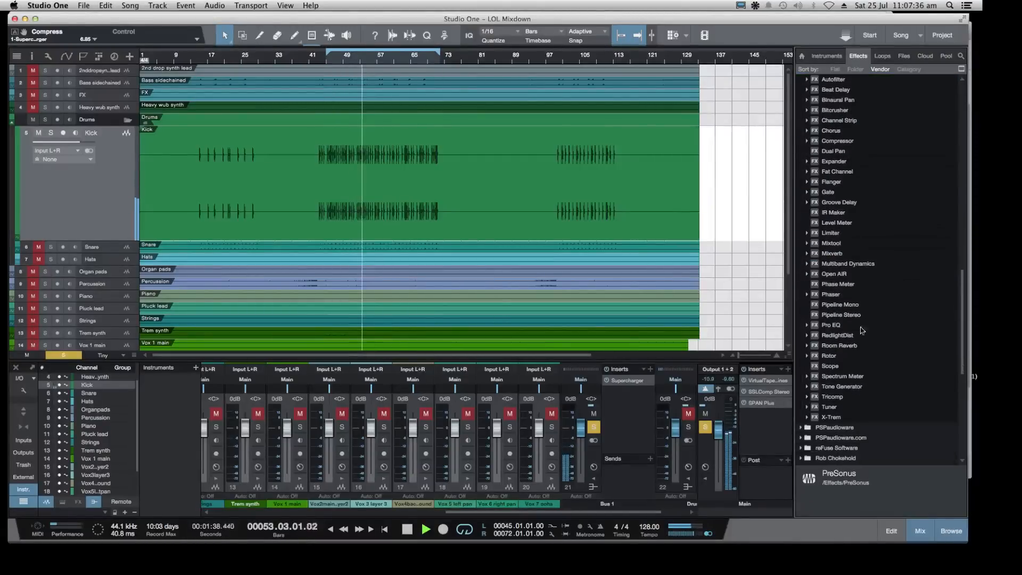
left_click_drag(830, 325, 639, 435)
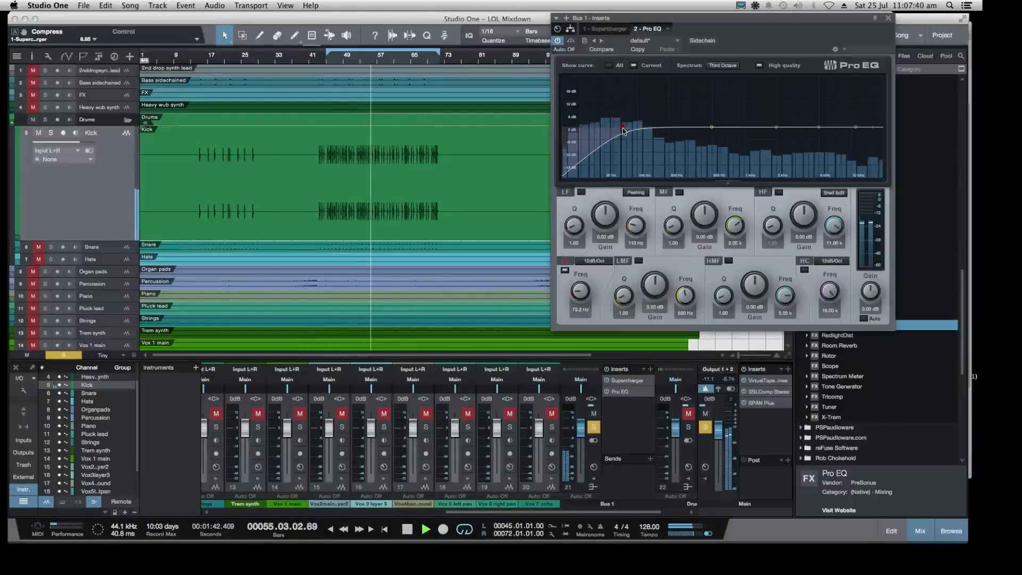
left_click_drag(624, 131, 663, 147)
left_click_drag(777, 128, 780, 118)
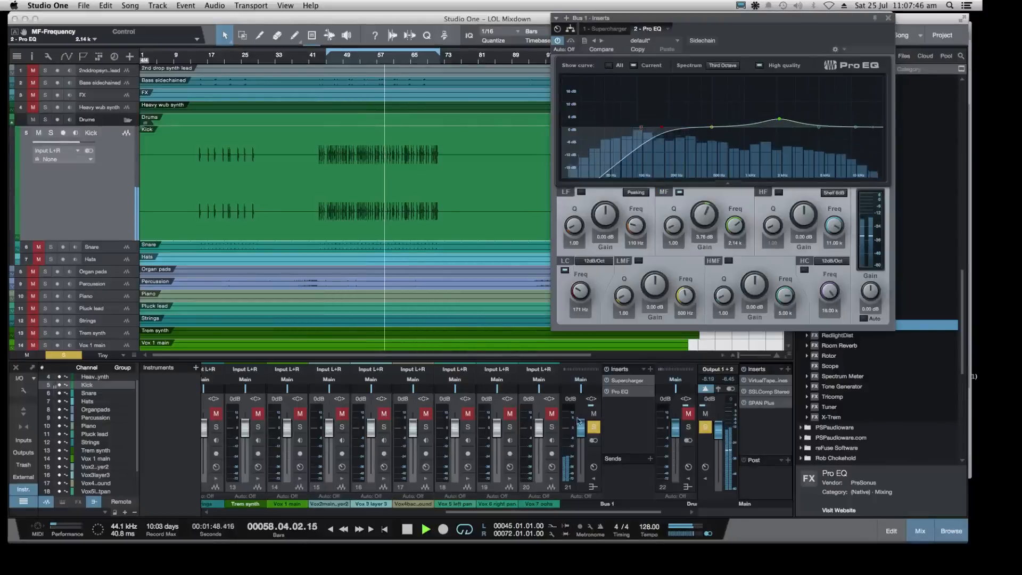
Solo the Drum group together with Bus 1 and blend Bus 1 in at a volume of -12.8 dB
left_click_drag(580, 423, 580, 468)
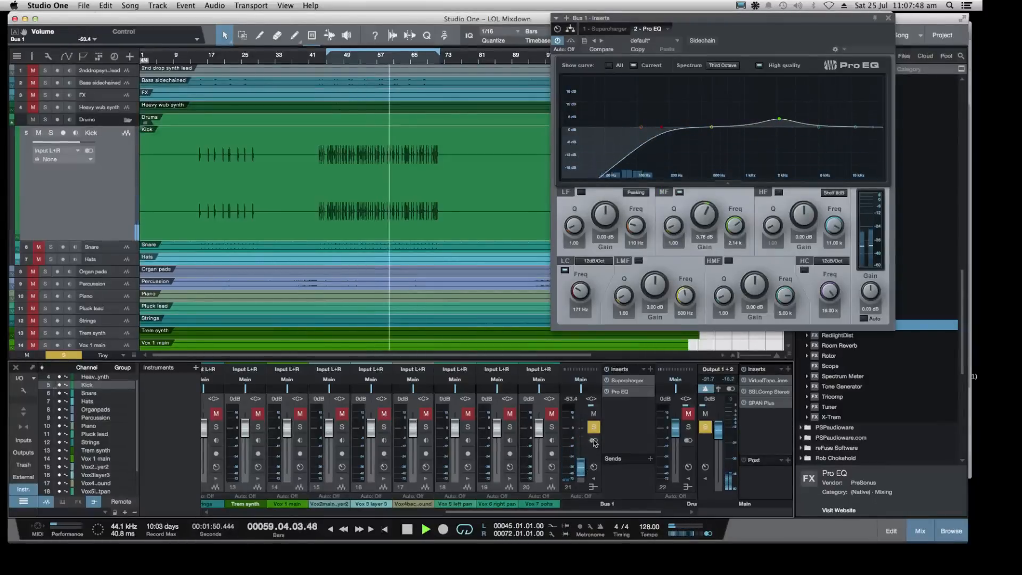
left_click(592, 427)
left_click(688, 426)
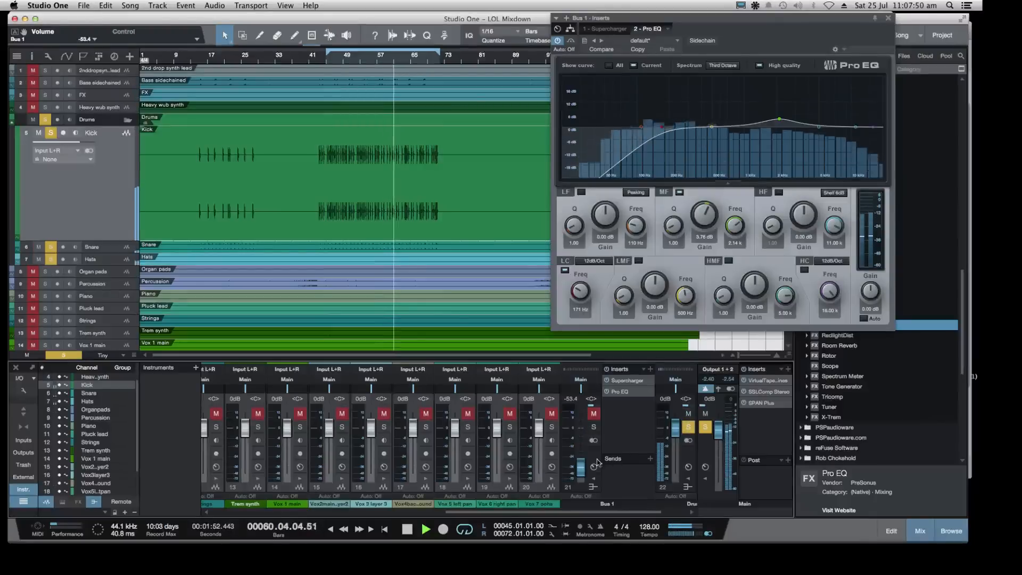
left_click(593, 426)
mouse_move(580, 468)
left_mouse_down()
mouse_move(581, 423)
mouse_move(582, 448)
left_mouse_up()
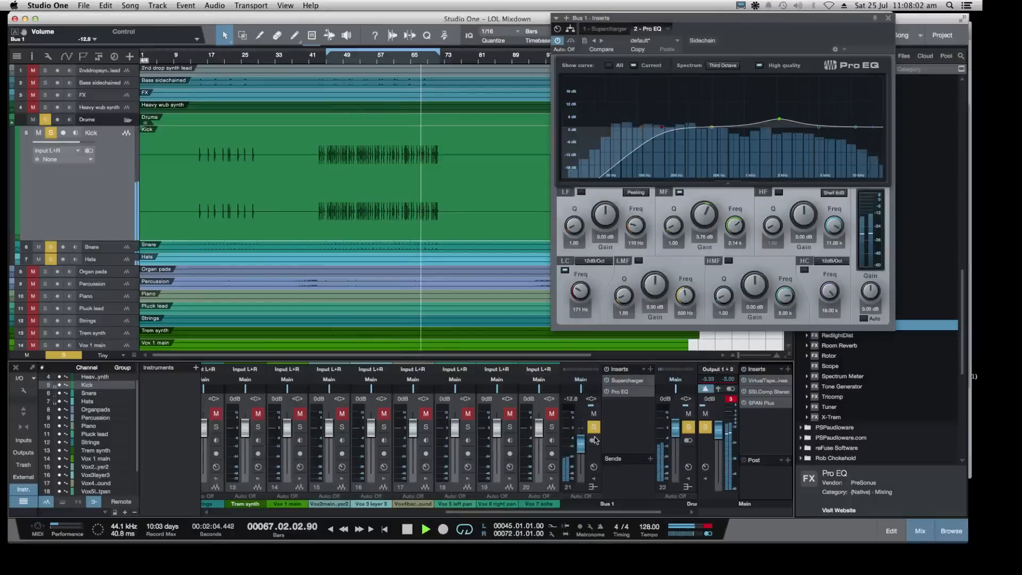
Compare the drums with and without Bus 1 using its mute and solo, and reset the main output's clip indicator
left_click(594, 413)
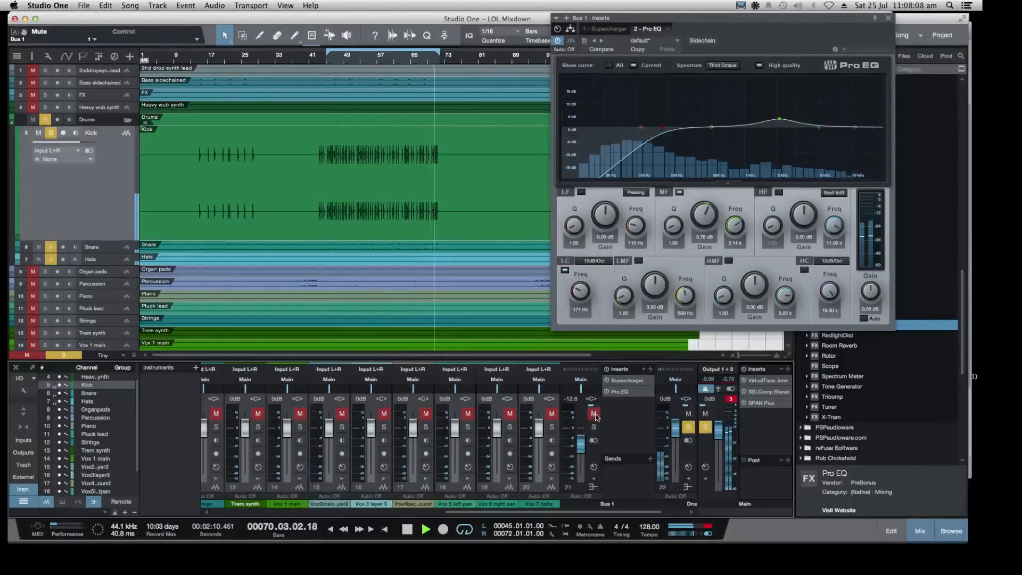
left_click(594, 413)
left_click(594, 427)
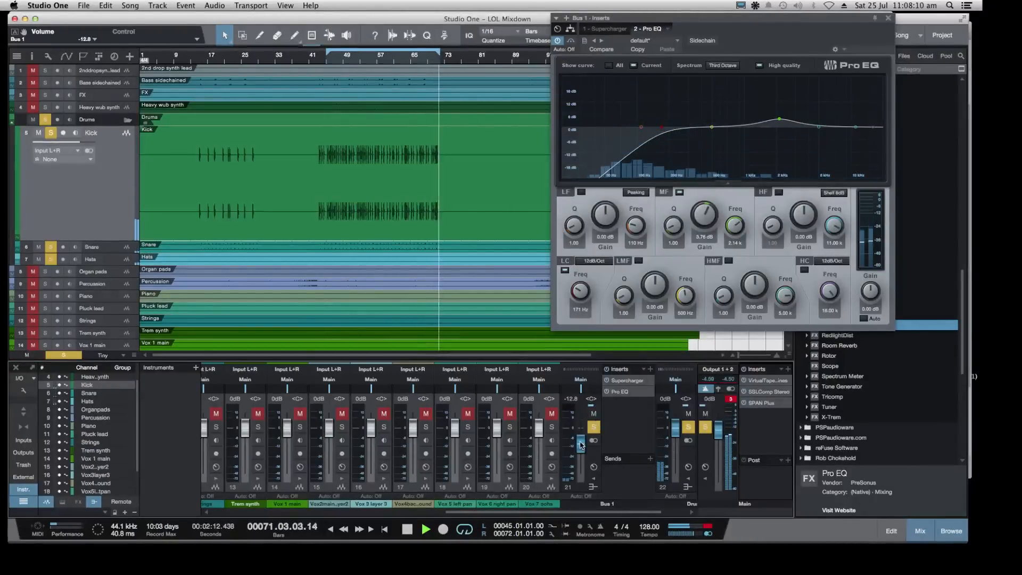
left_click(731, 399)
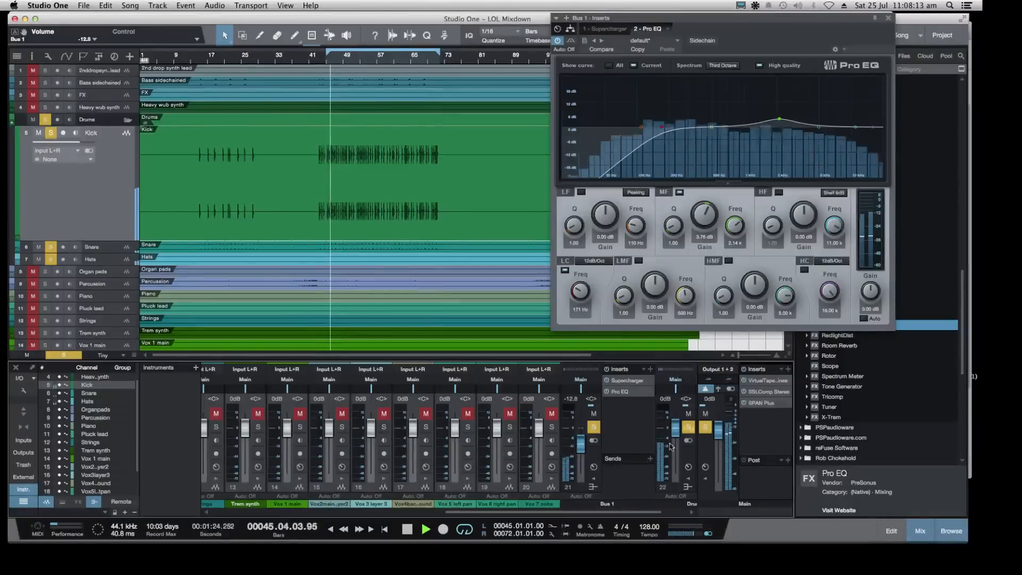
left_click(593, 427)
left_click(594, 413)
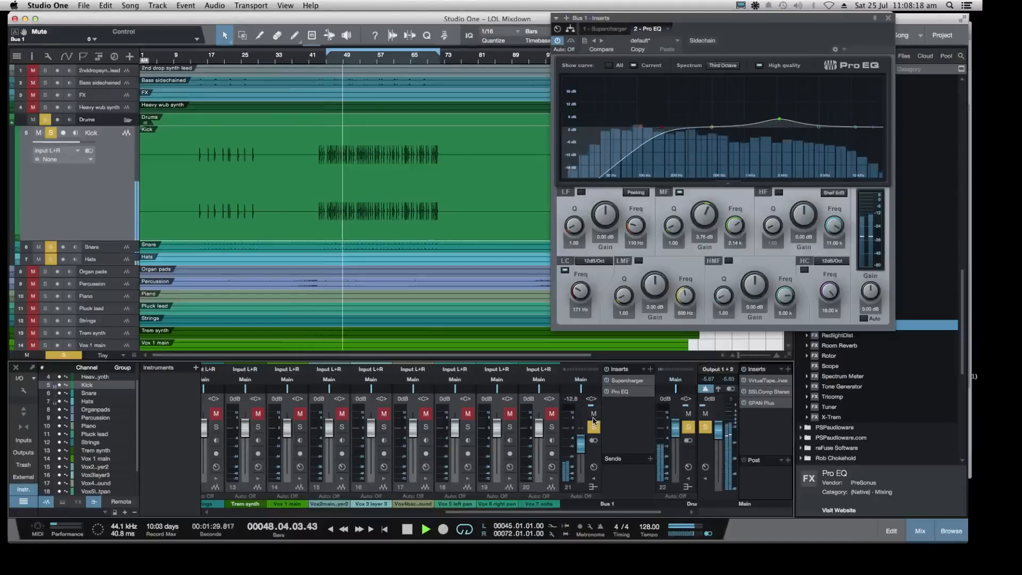
Lower the Bus 1 fader to -21.6 dB, comparing the drums with the bus on and off during playback, and close its Pro EQ window
left_click_drag(582, 447, 581, 453)
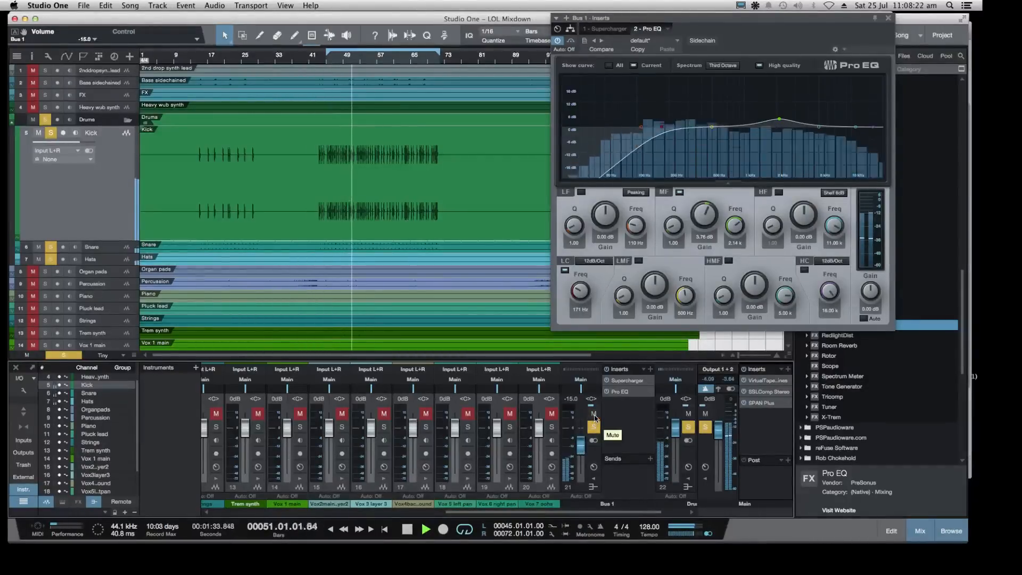
left_click_drag(581, 443, 582, 447)
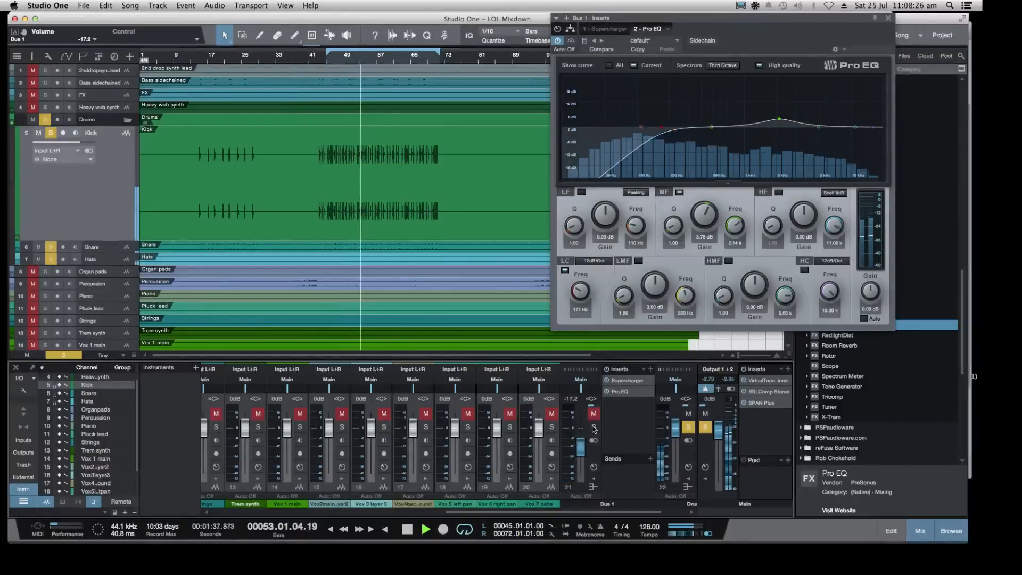
left_click(594, 428)
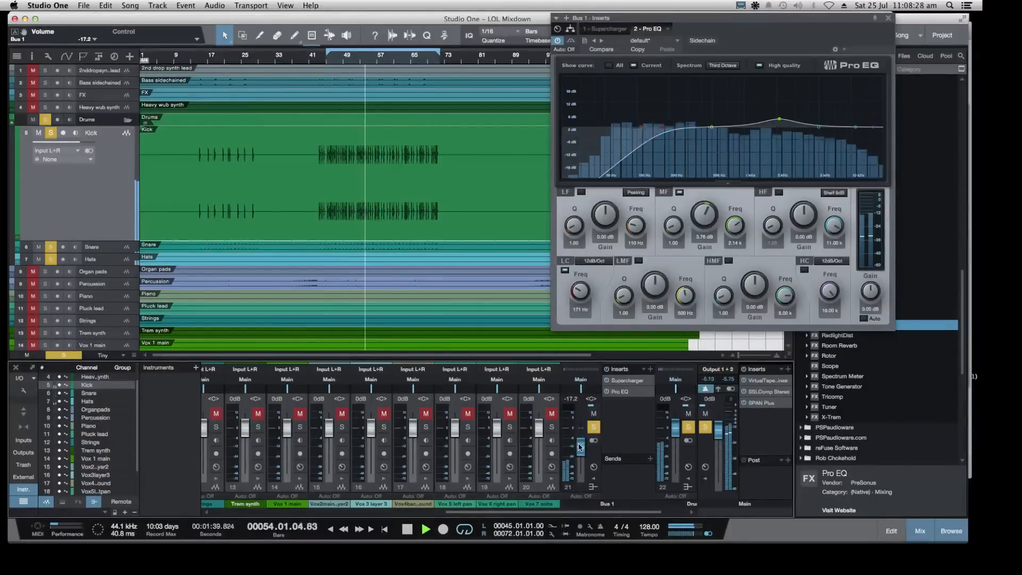
left_click_drag(579, 447, 579, 449)
left_click(594, 428)
key("space")
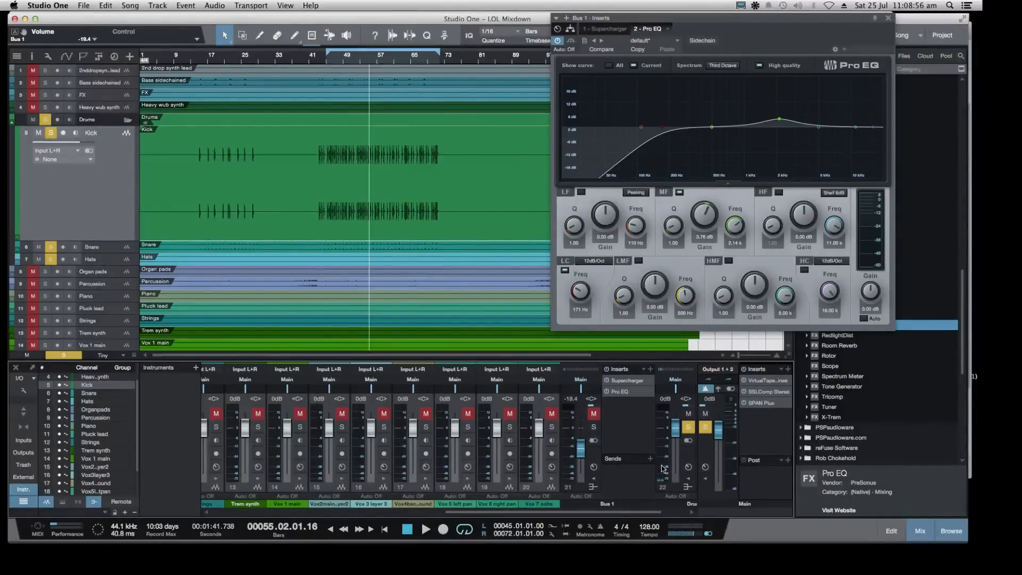
key("space")
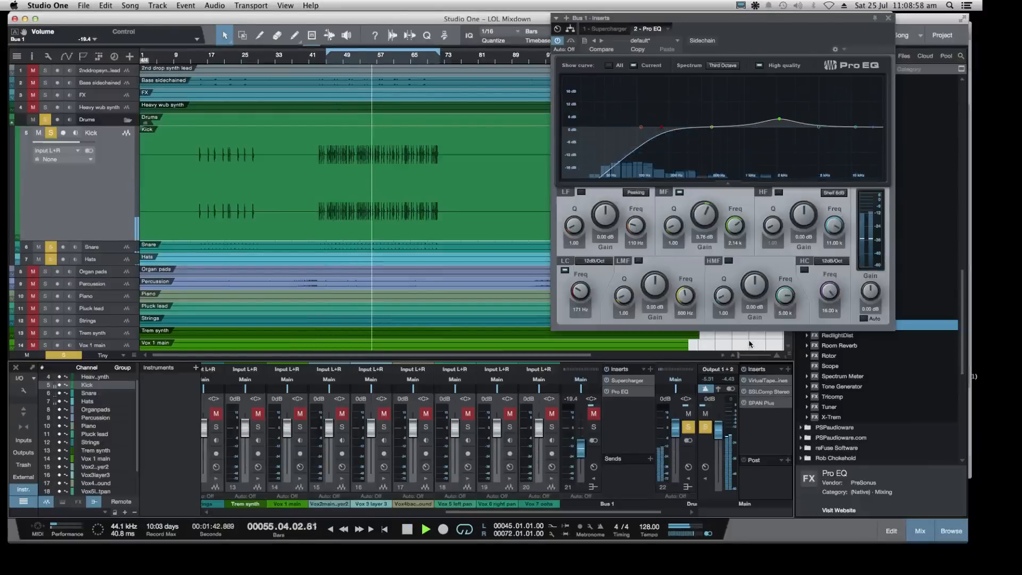
left_click(593, 413)
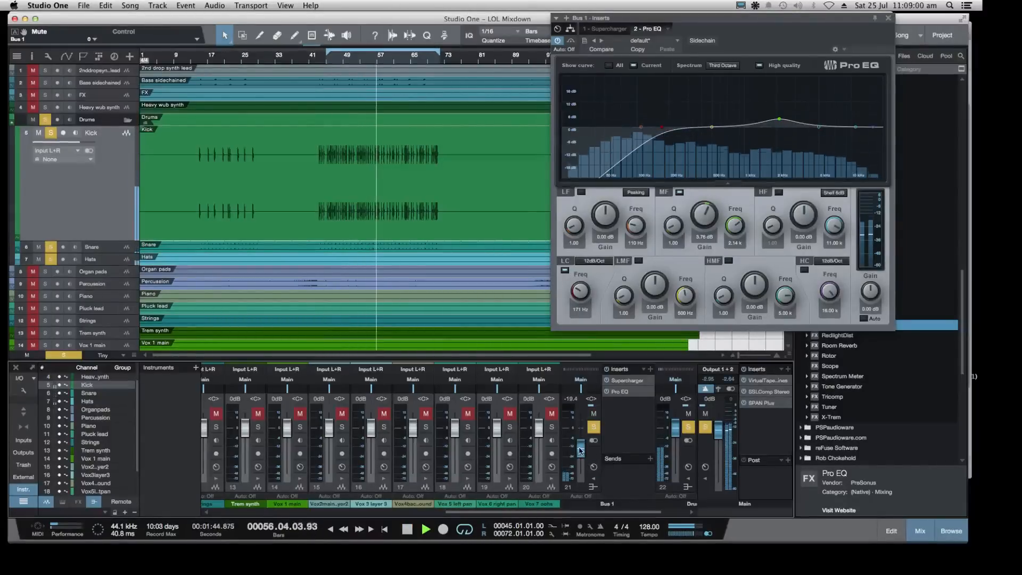
left_click_drag(580, 450, 580, 454)
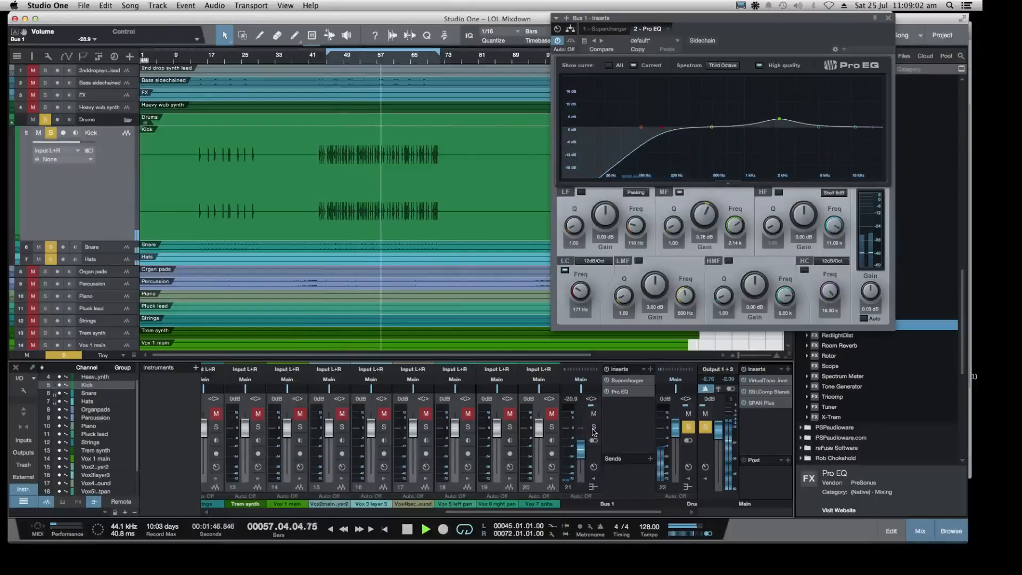
left_click(593, 429)
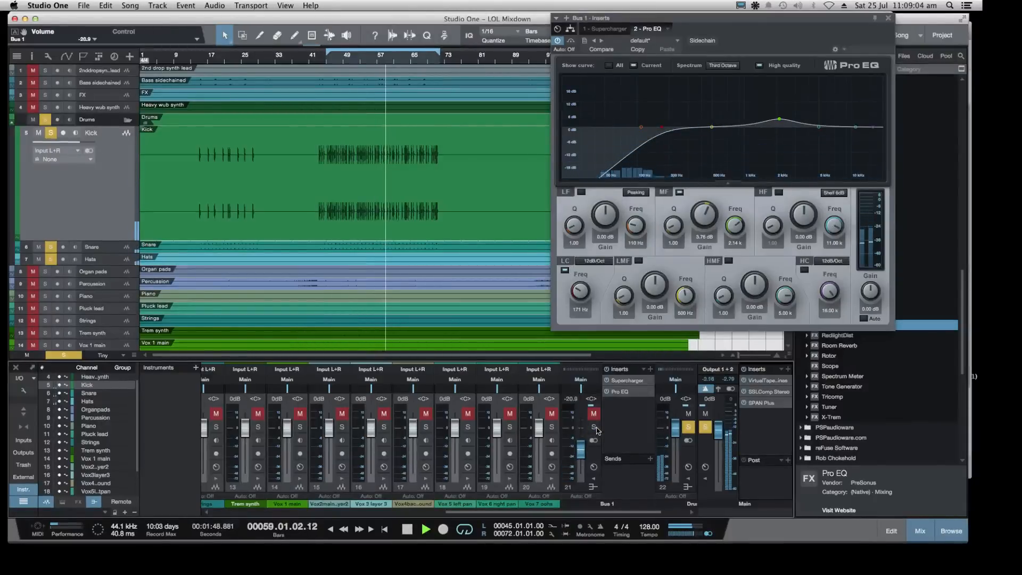
left_click(594, 428)
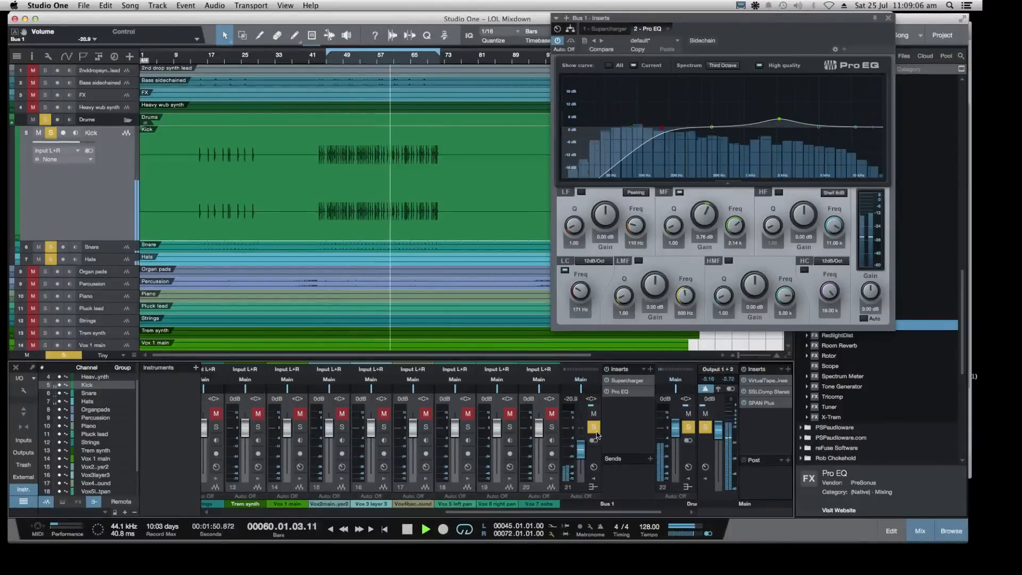
left_click_drag(581, 450, 581, 451)
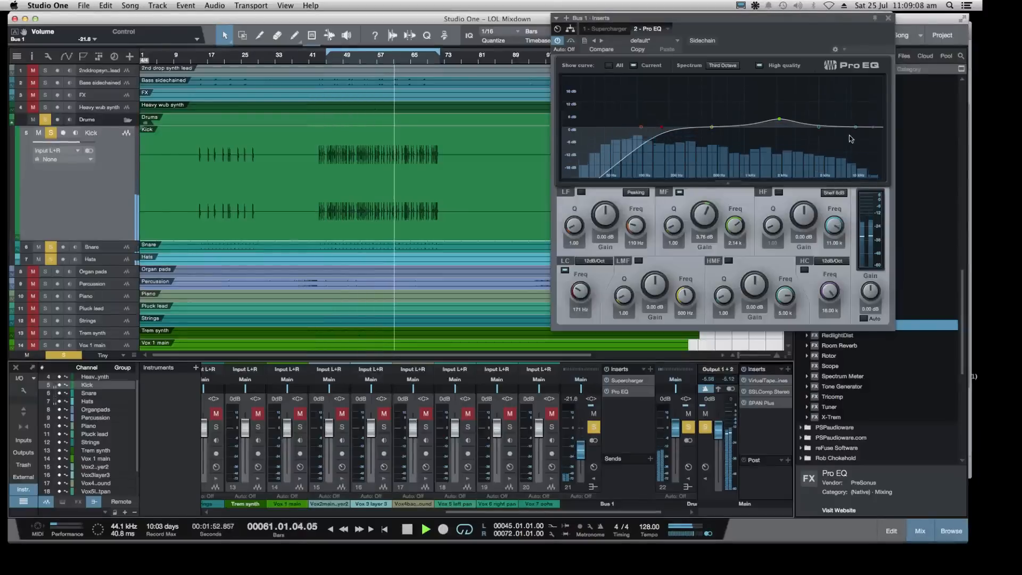
left_click(887, 18)
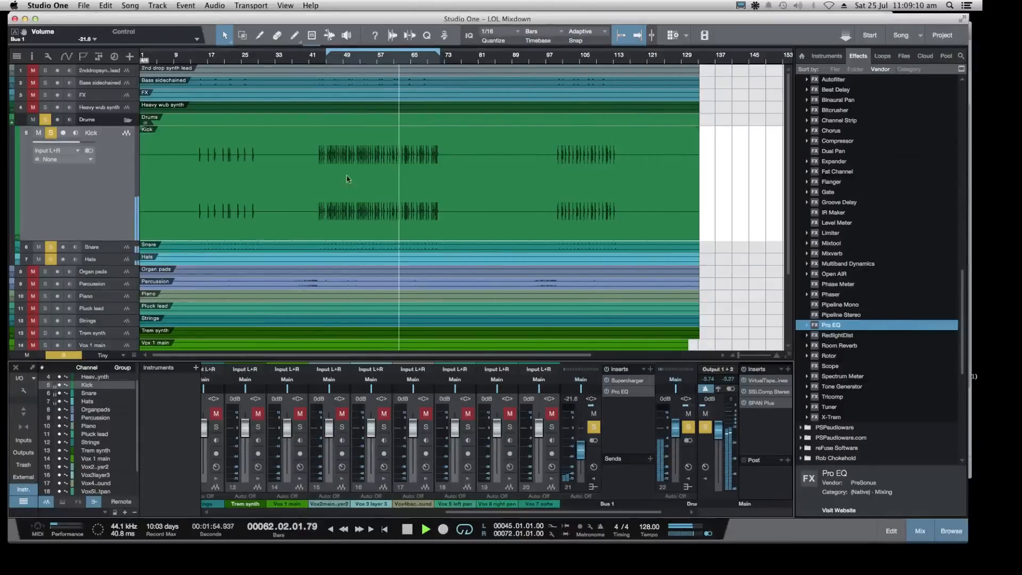
Select the Hats track and collapse the PreSonus folder in the effects list
scroll(176, 186, "down", 1)
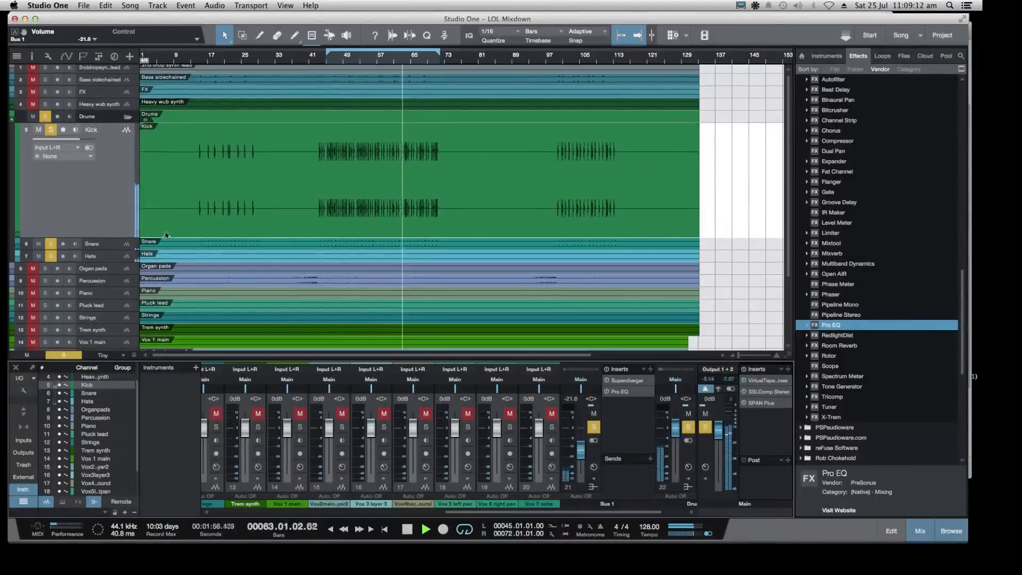
left_click(104, 257)
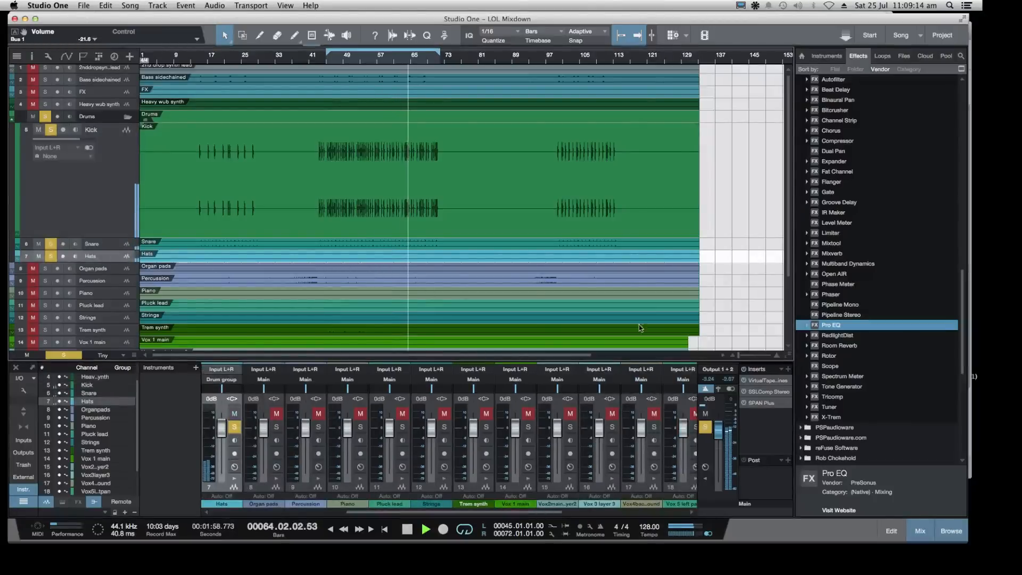
scroll(817, 119, "up", 5)
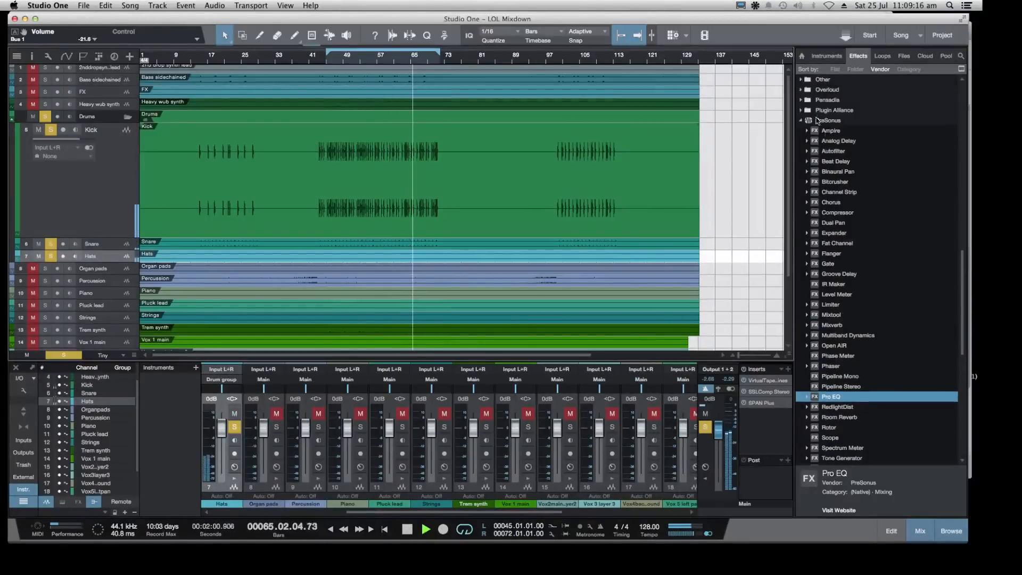
double_click(817, 121)
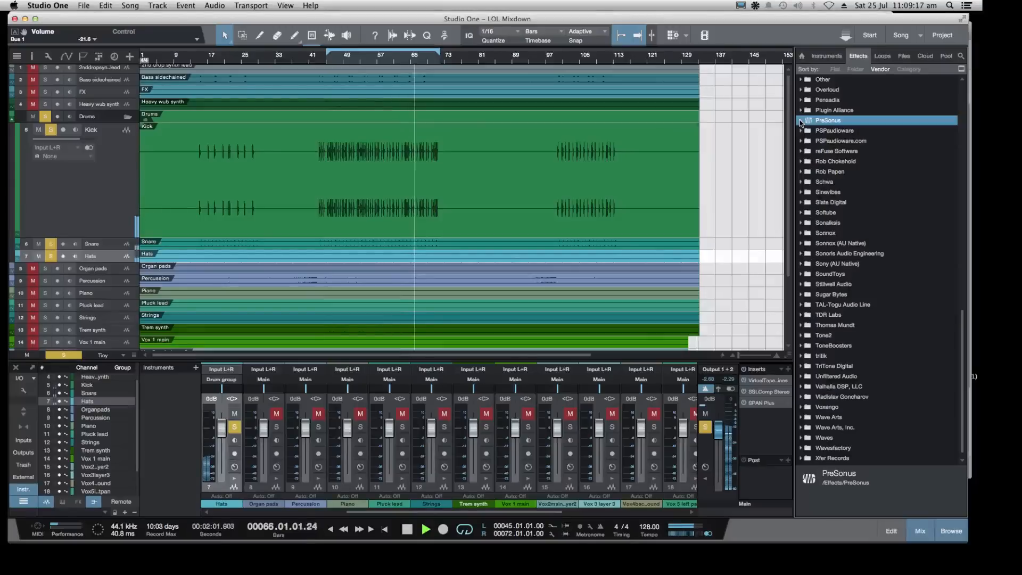
Check the main output briefly in mono and clear all solos so the full mix plays
left_click(731, 389)
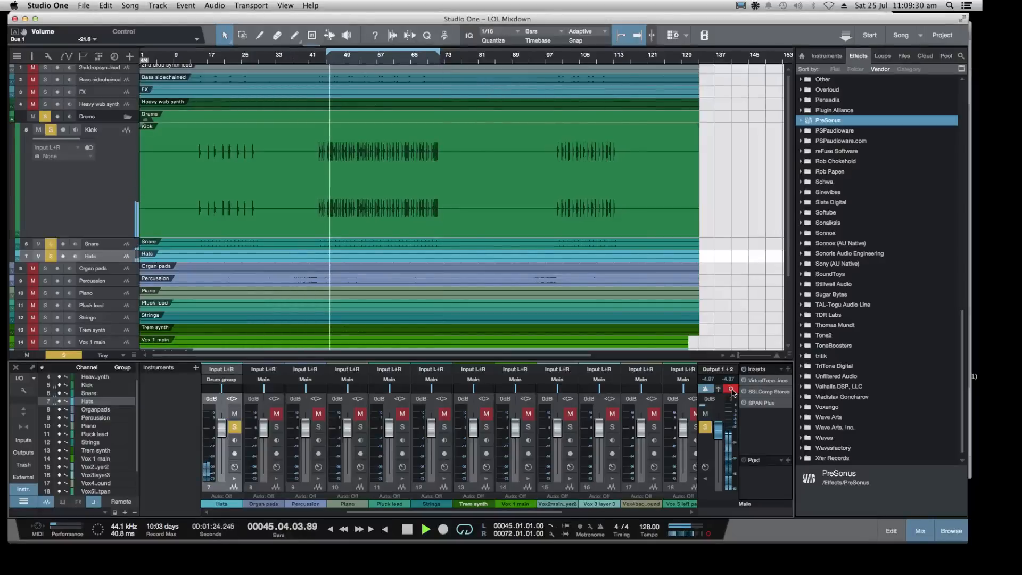
left_click(731, 390)
scroll(899, 282, "up", 3)
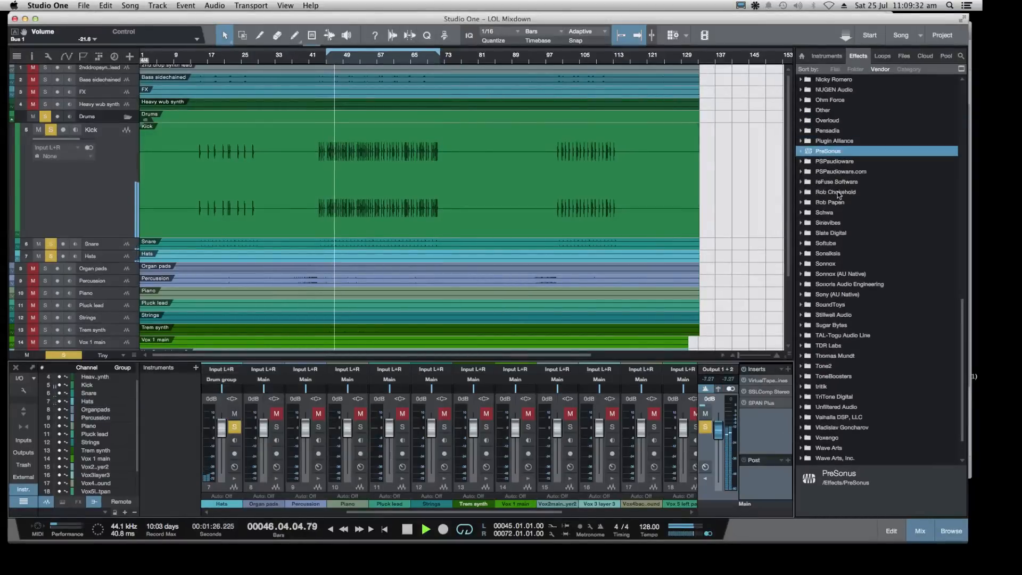
scroll(862, 218, "down", 4)
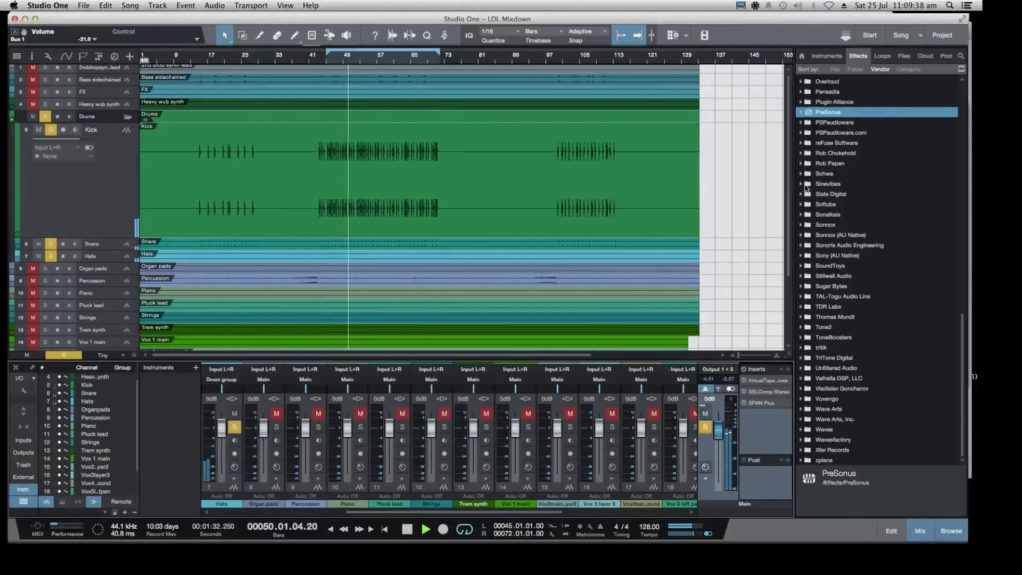
left_click(705, 426)
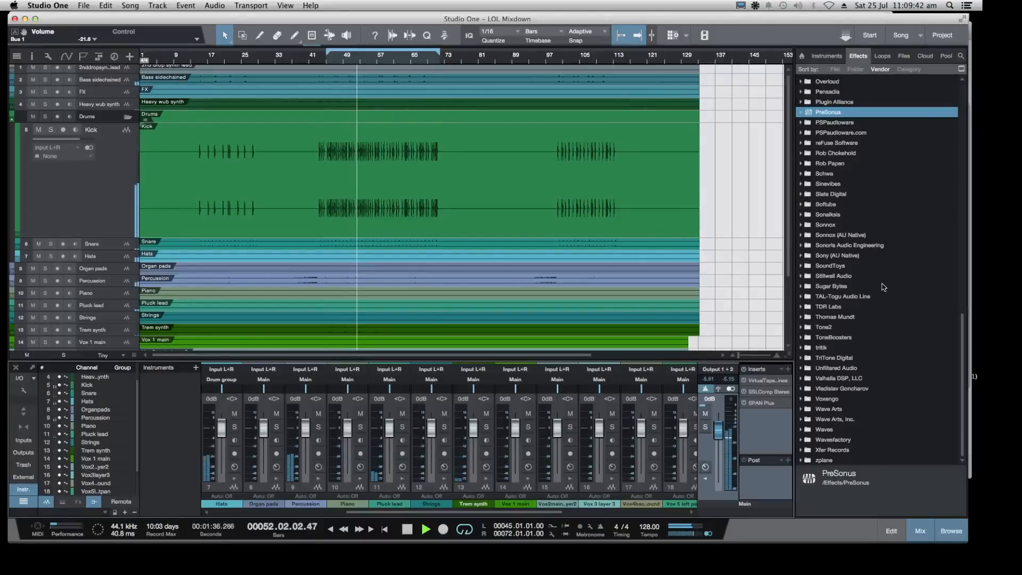
scroll(880, 288, "up", 10)
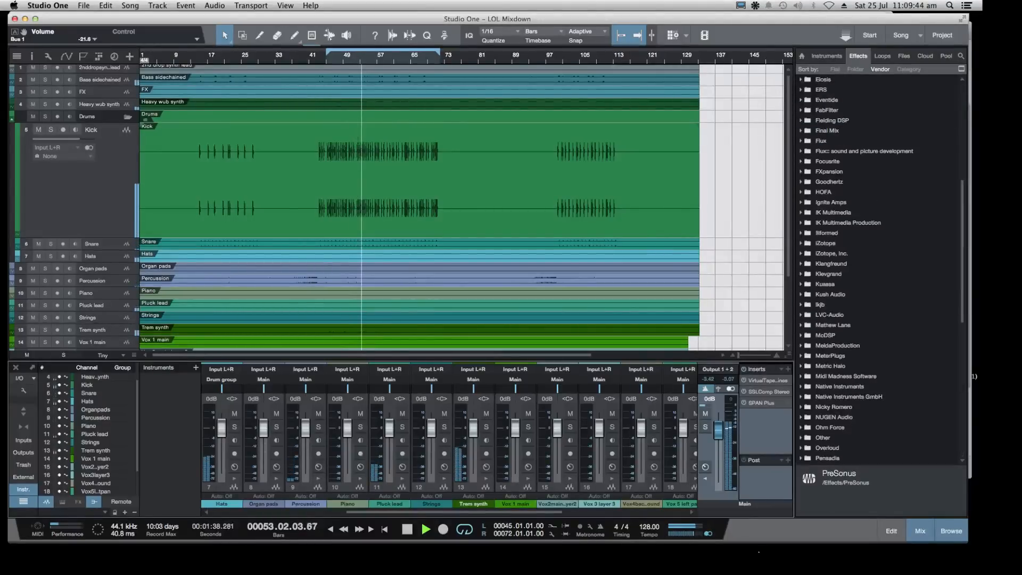
Switch to Google Chrome and send the reply "master" in the Twitch dashboard chat
mouse_move(412, 539)
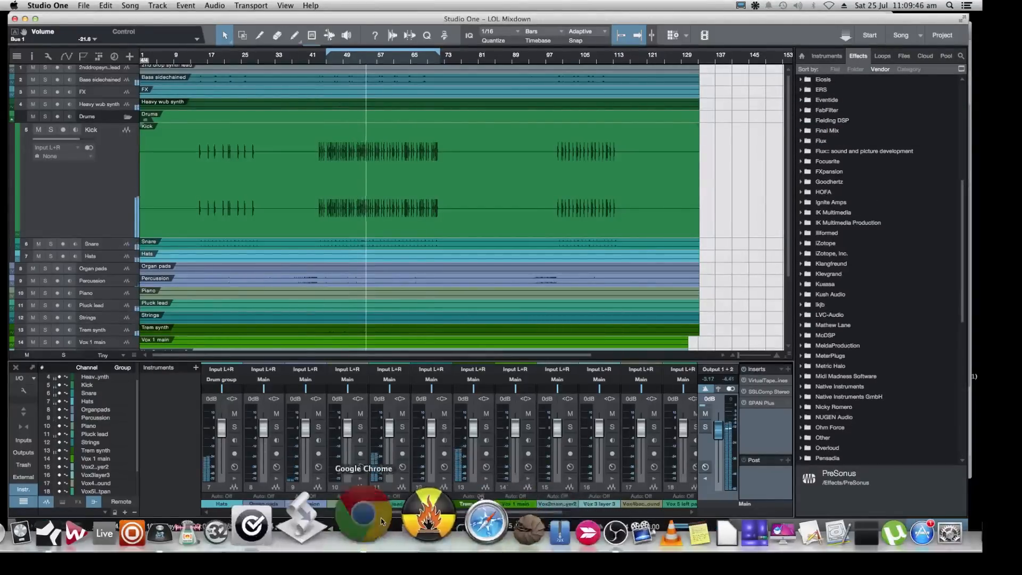
left_click(357, 524)
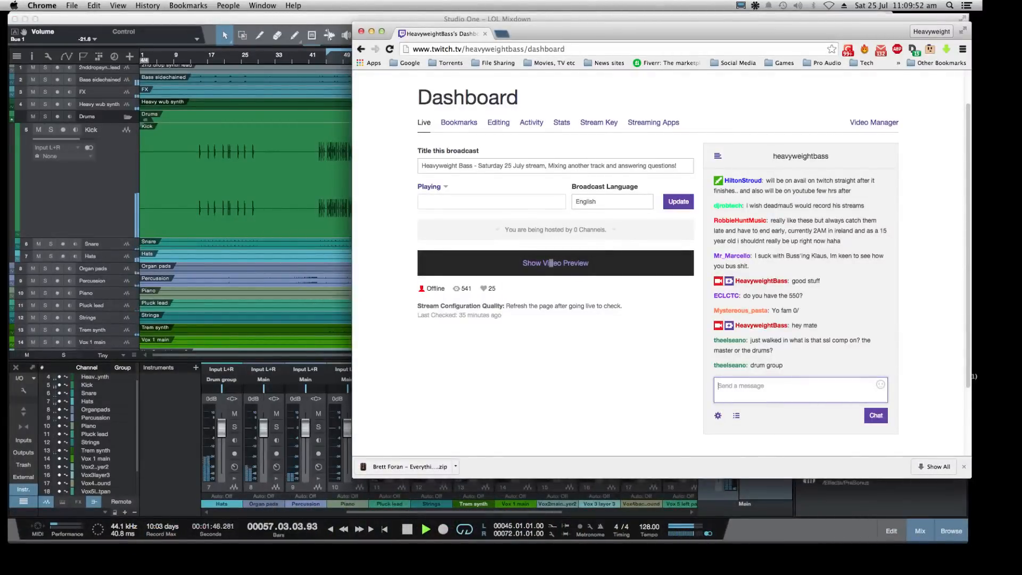
type("master")
key("Return")
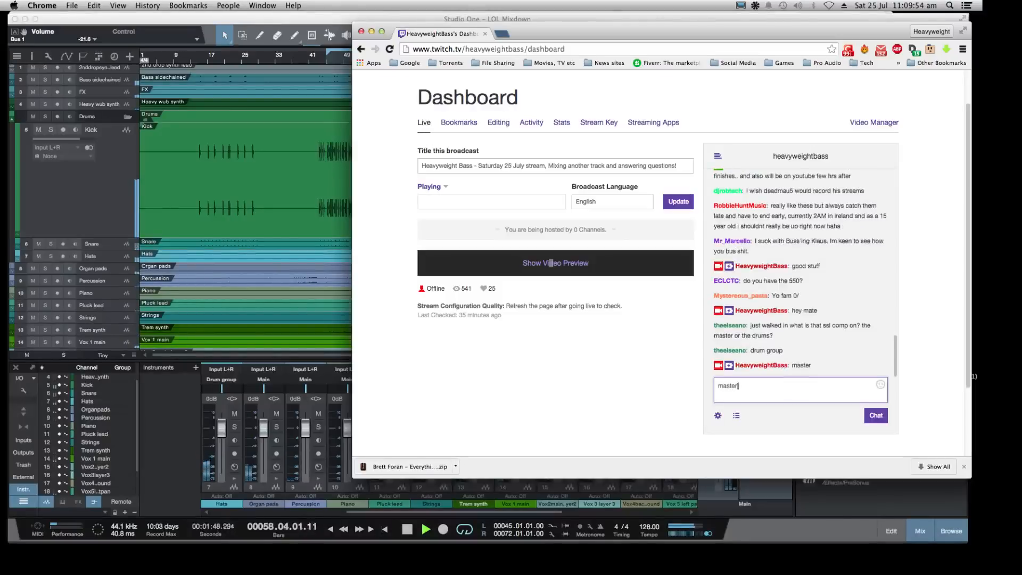
type("ma")
key("BackSpace")
key("BackSpace")
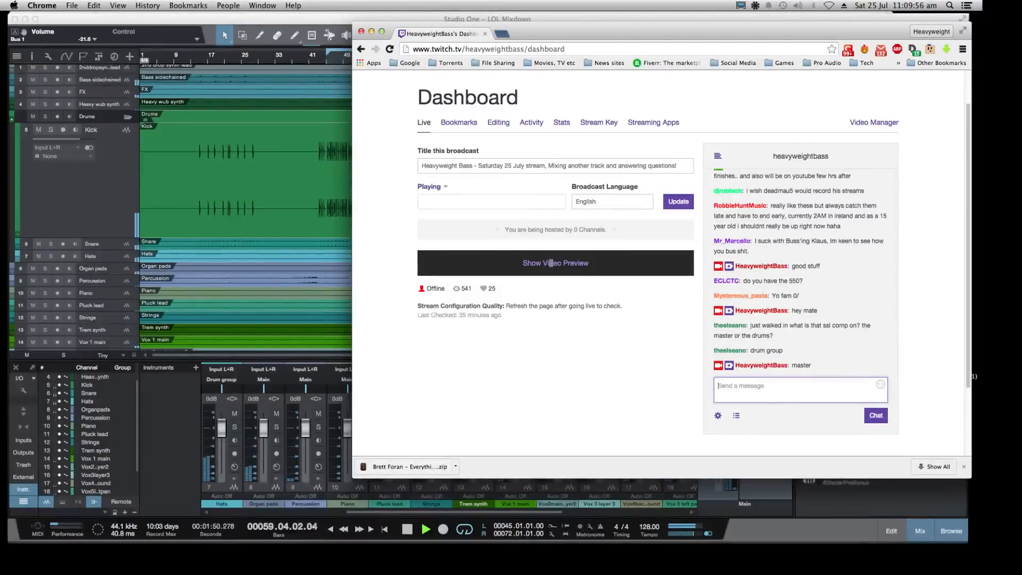
Switch back to Studio One, open the main output's SSLComp and set its threshold to 10.4 dB with a 30 ms attack
left_click(106, 195)
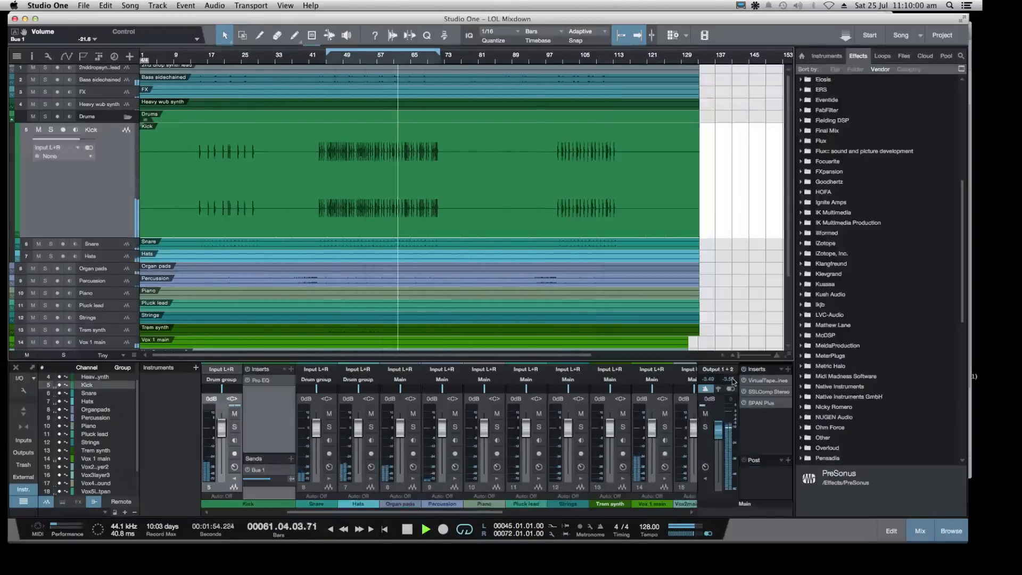
left_click(765, 391)
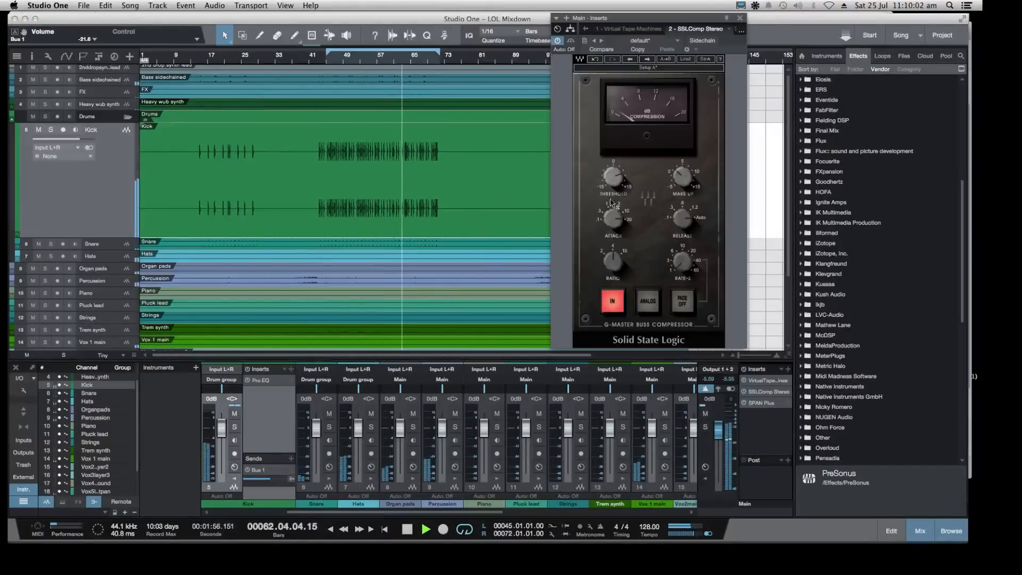
left_click(613, 177)
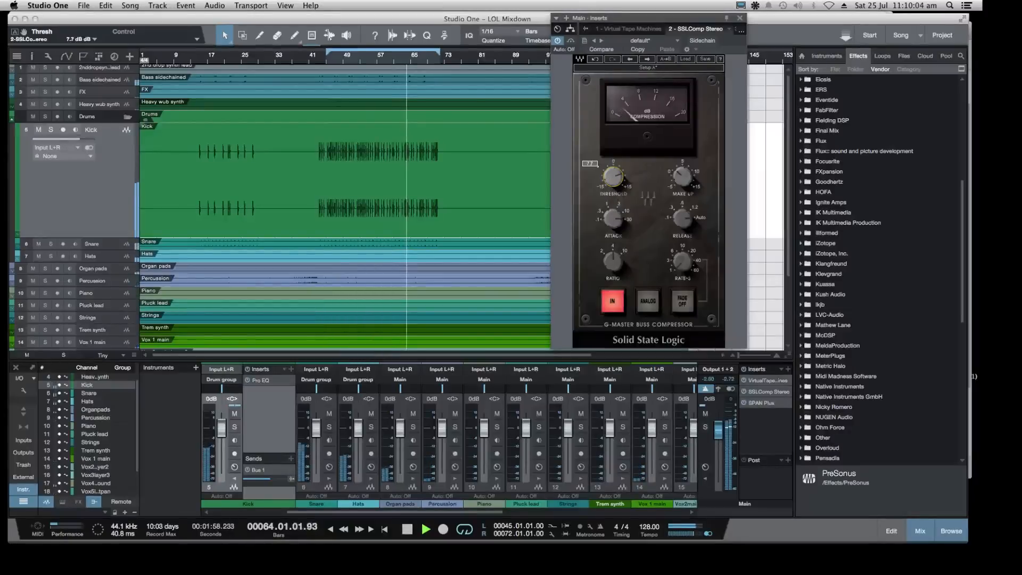
left_click_drag(613, 177, 613, 175)
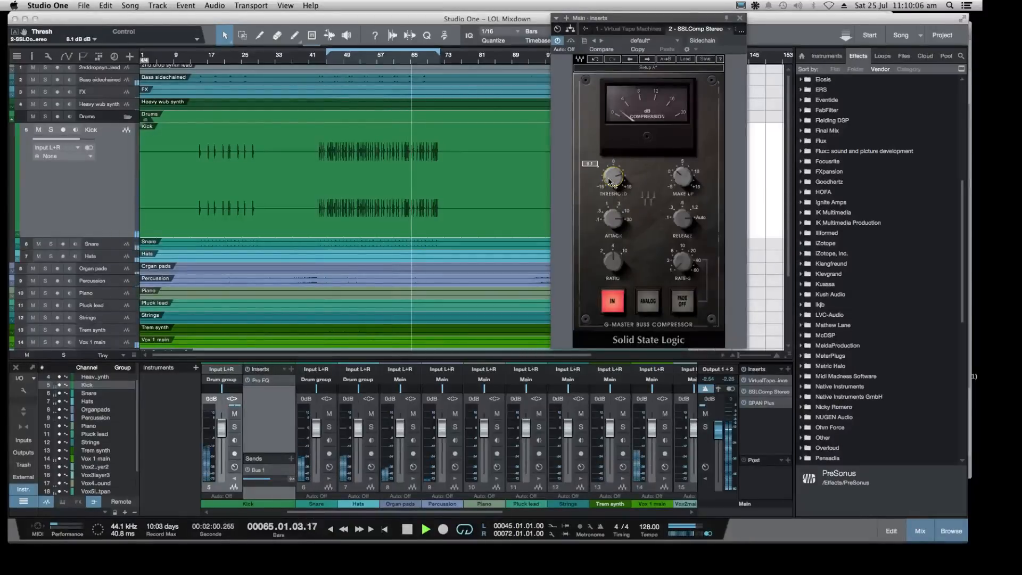
left_click(613, 218)
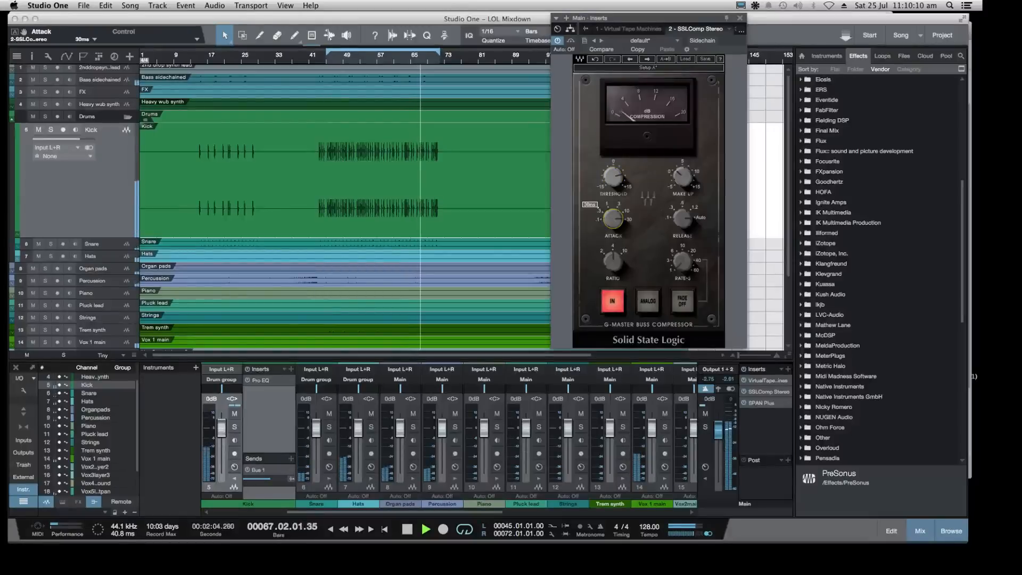
left_click_drag(613, 218, 613, 224)
left_click_drag(608, 184, 610, 178)
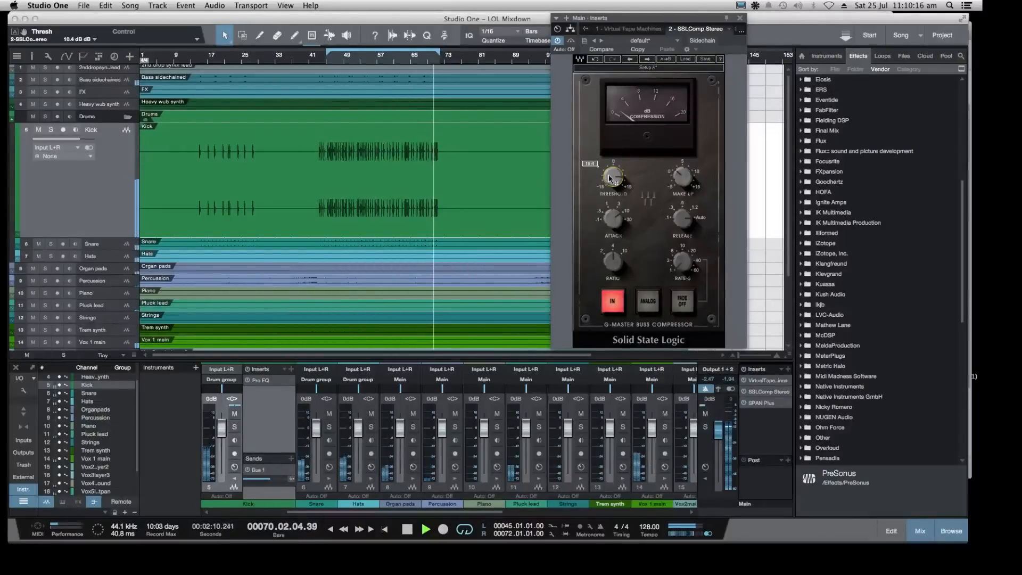
Set the SSLComp threshold to 9.4 dB, comparing the mix with the compressor bypassed, and close the plug-in window
left_click(557, 42)
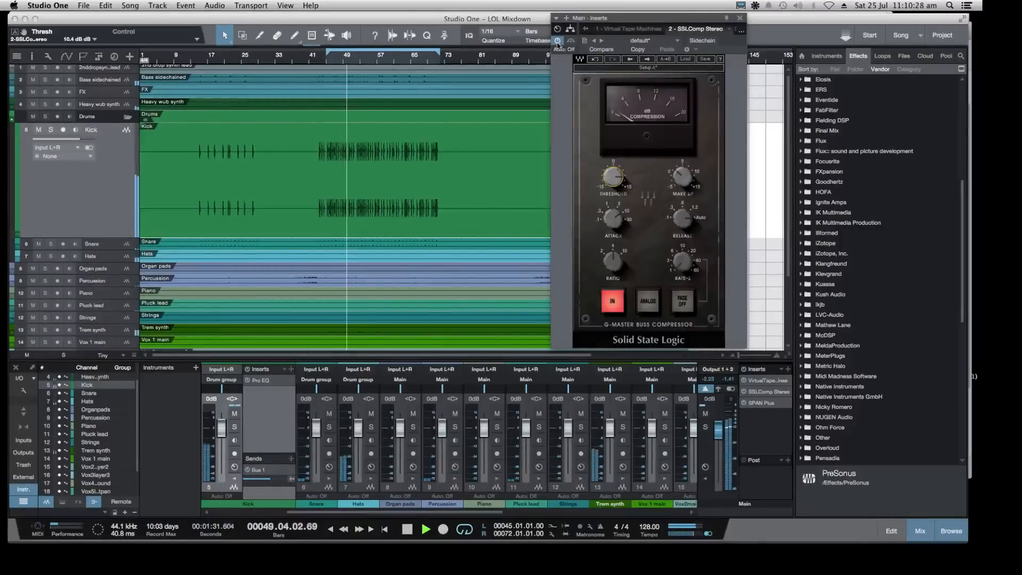
left_click_drag(620, 178, 619, 182)
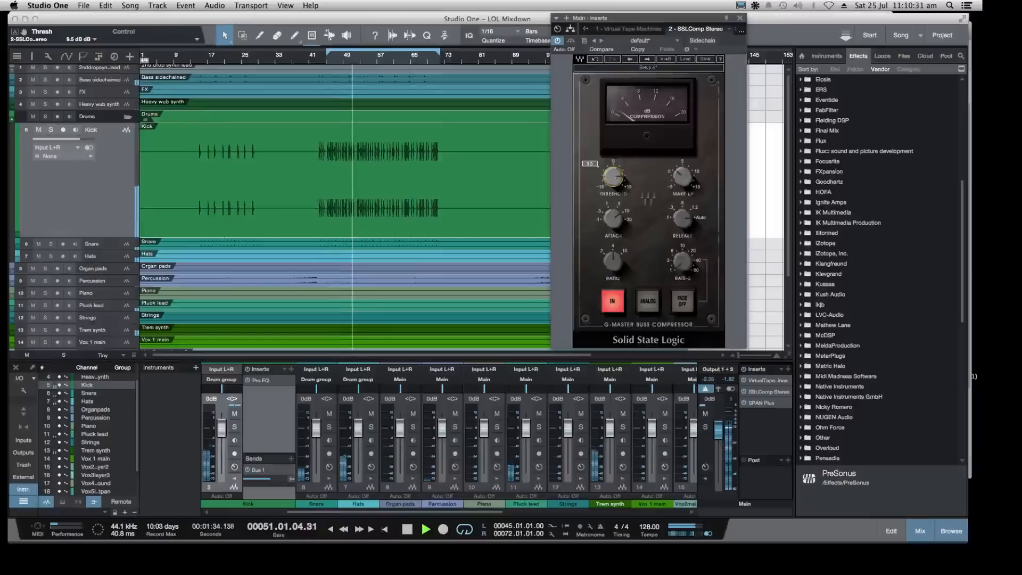
left_click(557, 41)
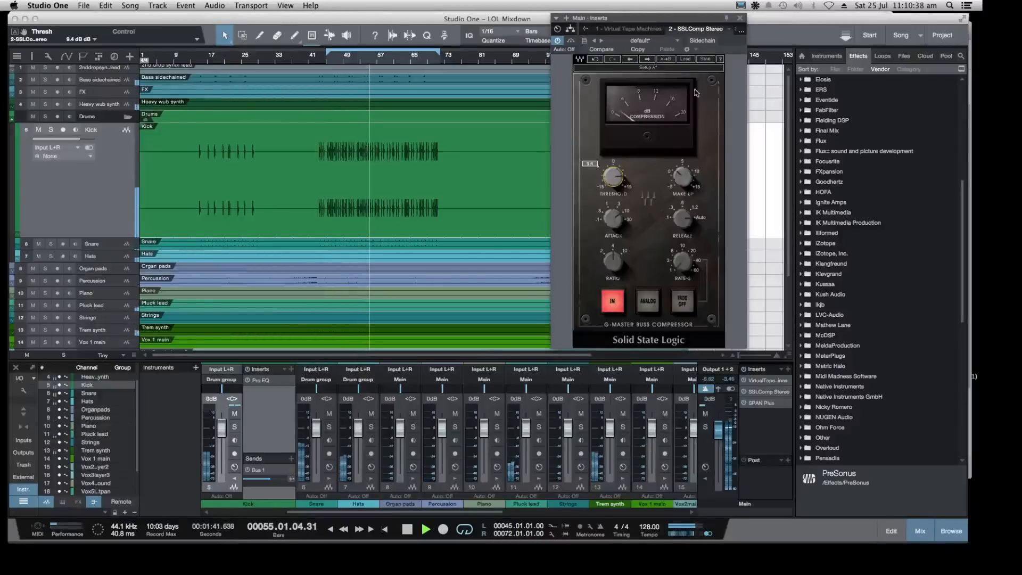
left_click(740, 18)
Solo the drum group bus together with the Bass sidechained track
scroll(261, 246, "down", 1)
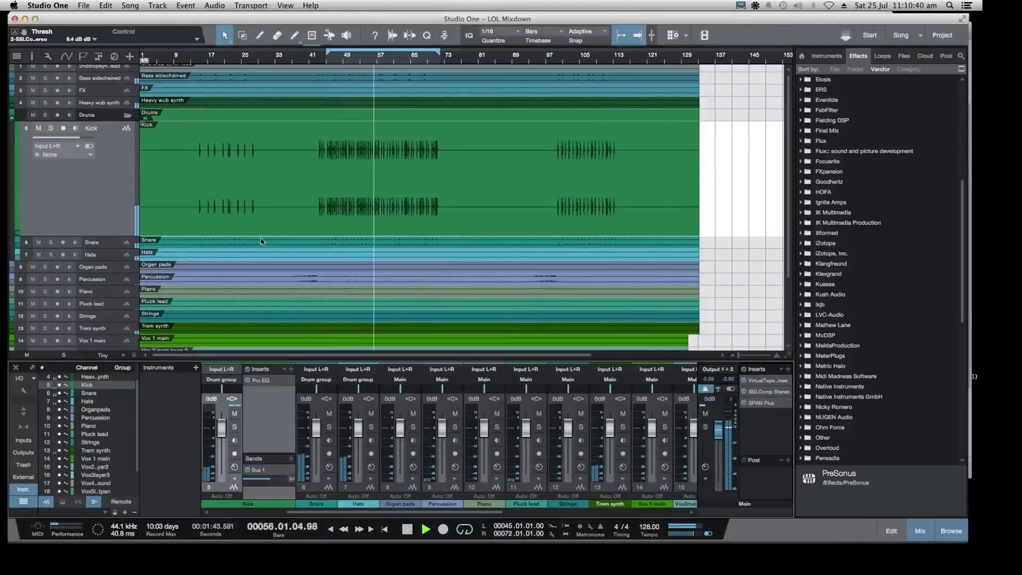
left_click_drag(490, 514, 674, 515)
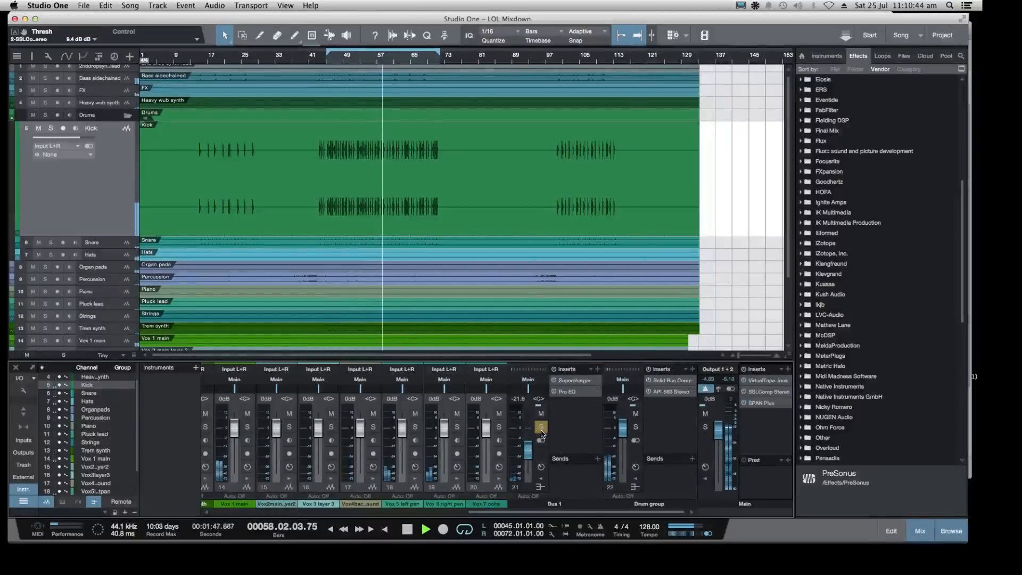
left_click(635, 427)
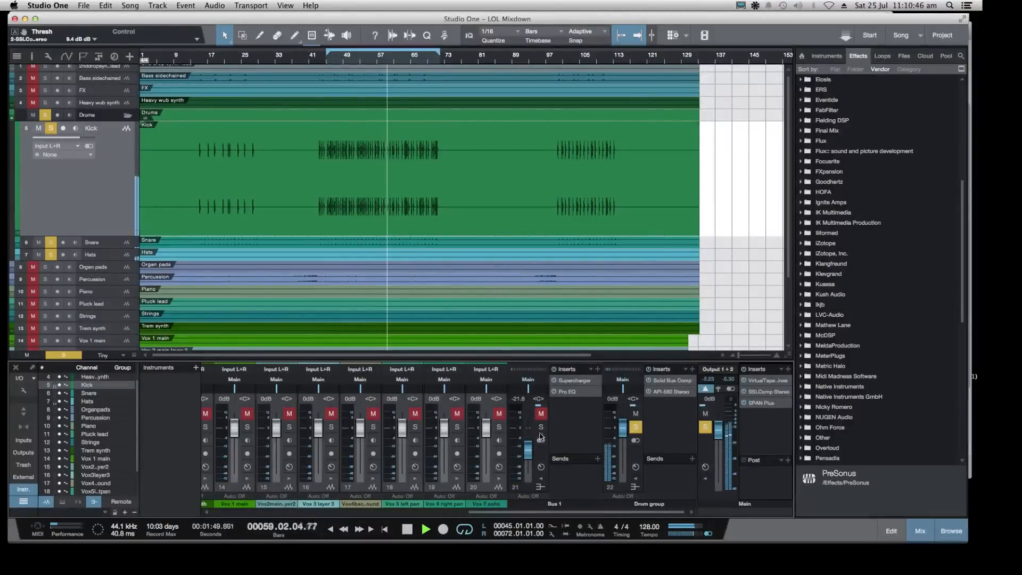
left_click_drag(505, 514, 264, 514)
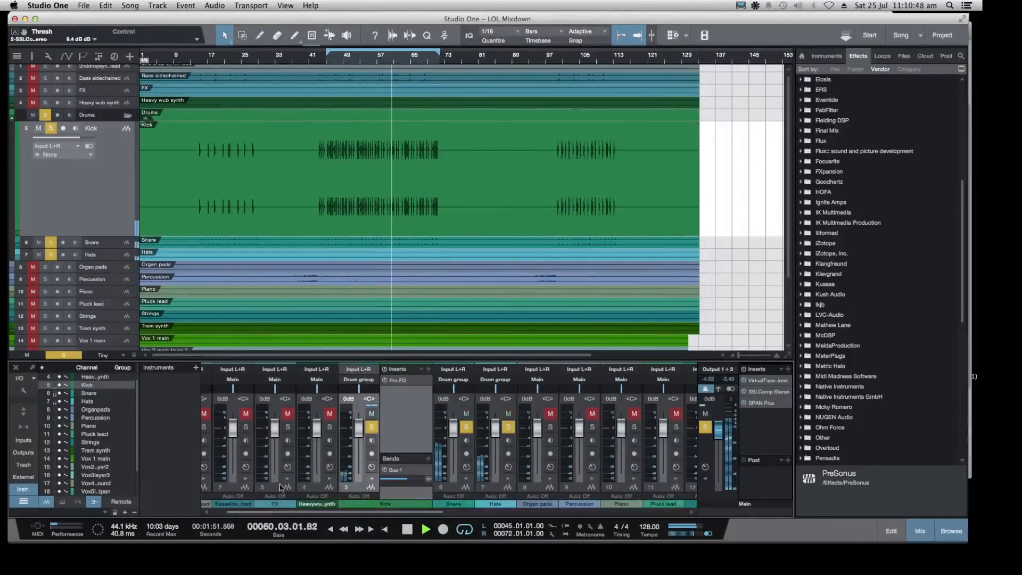
scroll(201, 137, "up", 1)
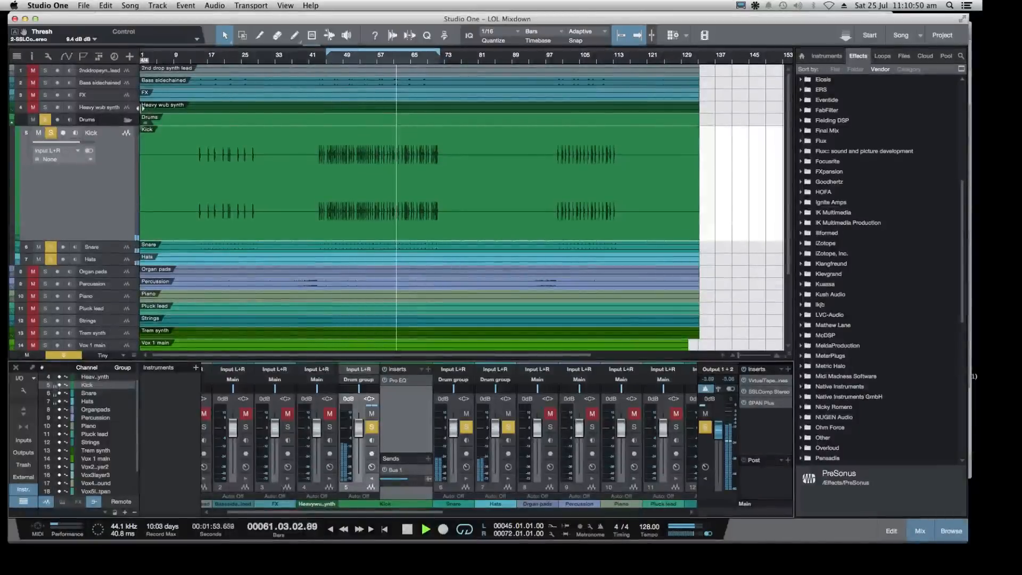
left_click(47, 83)
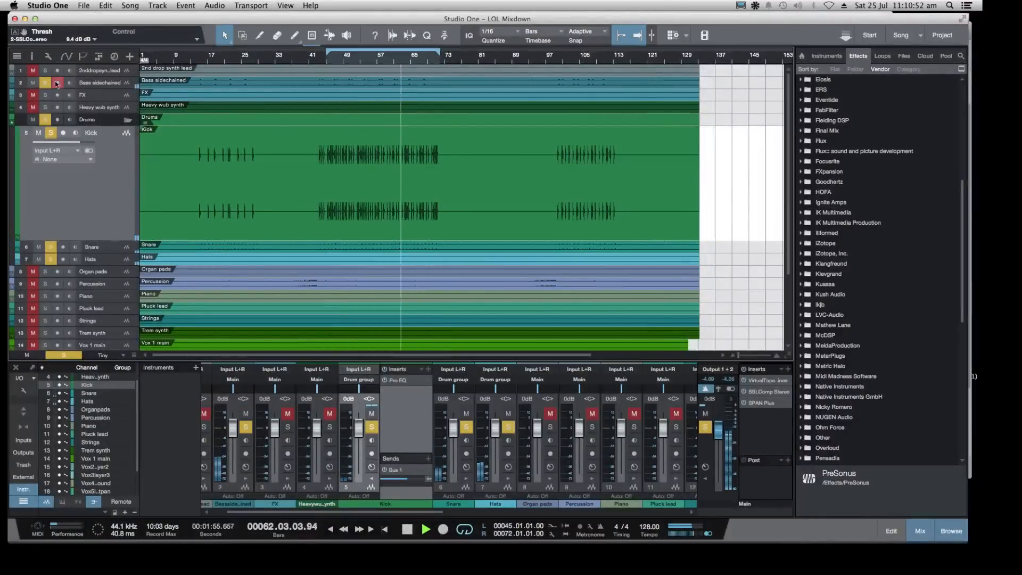
left_click(96, 83)
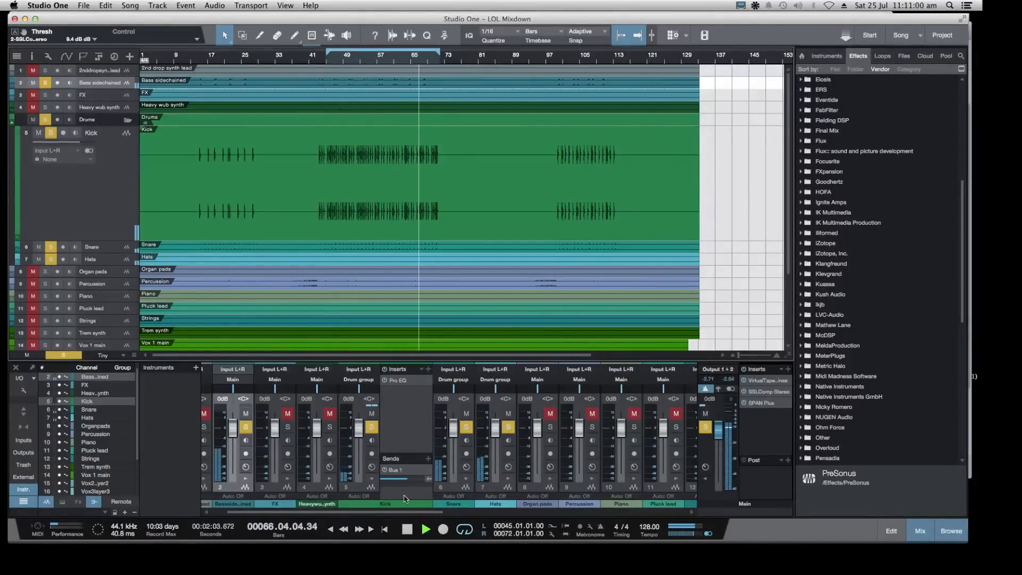
Insert the PreSonus Pro EQ effect on the Hats channel
left_click(124, 259)
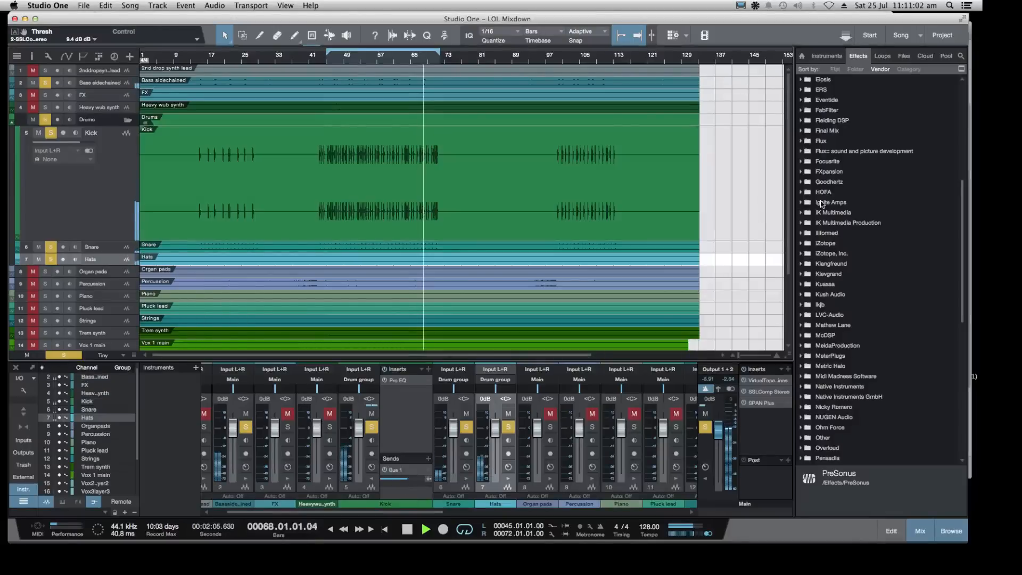
scroll(806, 196, "up", 5)
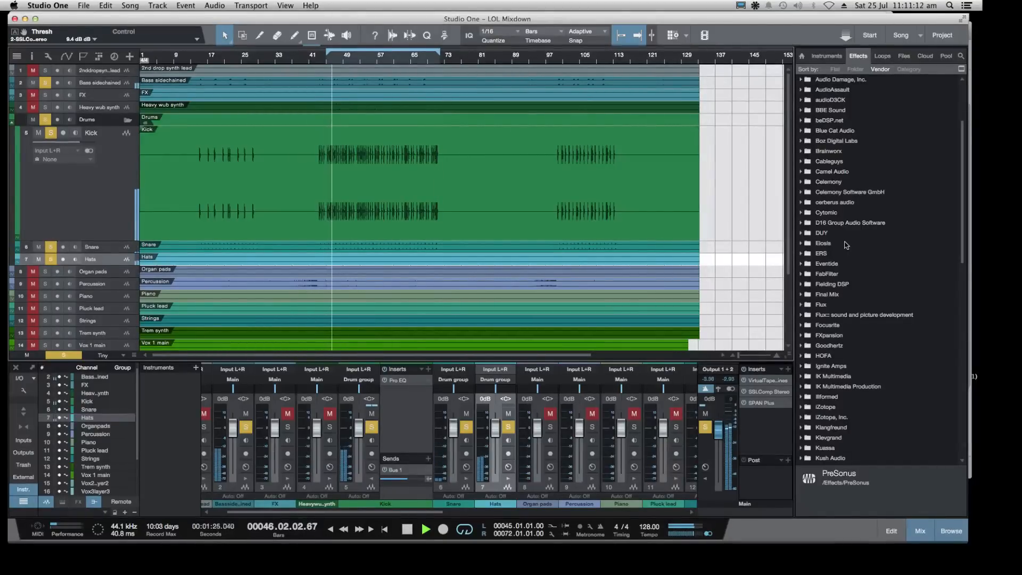
scroll(846, 245, "down", 3)
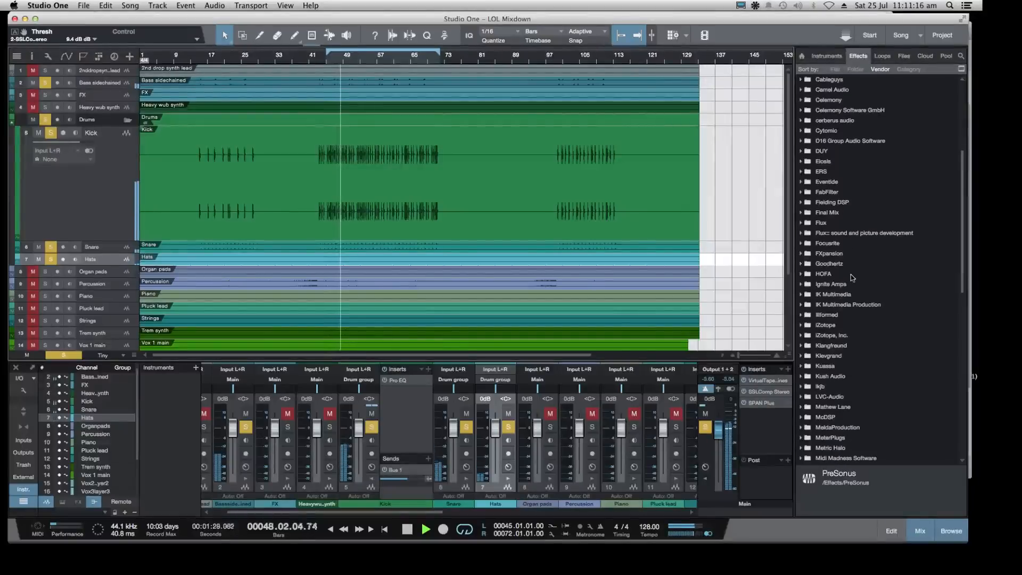
scroll(809, 297, "down", 3)
scroll(819, 294, "down", 8)
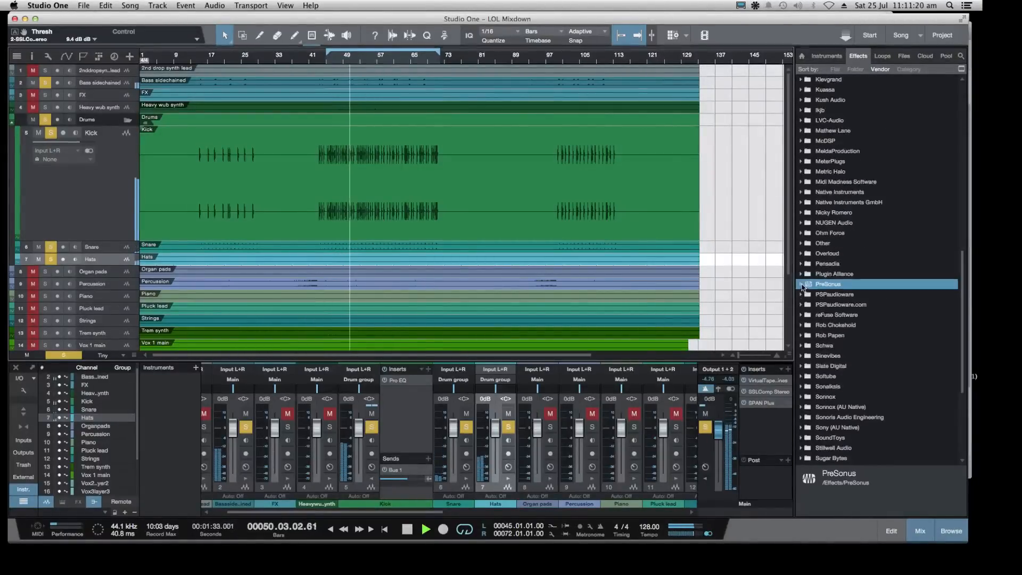
left_click(800, 284)
scroll(809, 298, "down", 5)
scroll(846, 335, "down", 2)
scroll(877, 334, "down", 2)
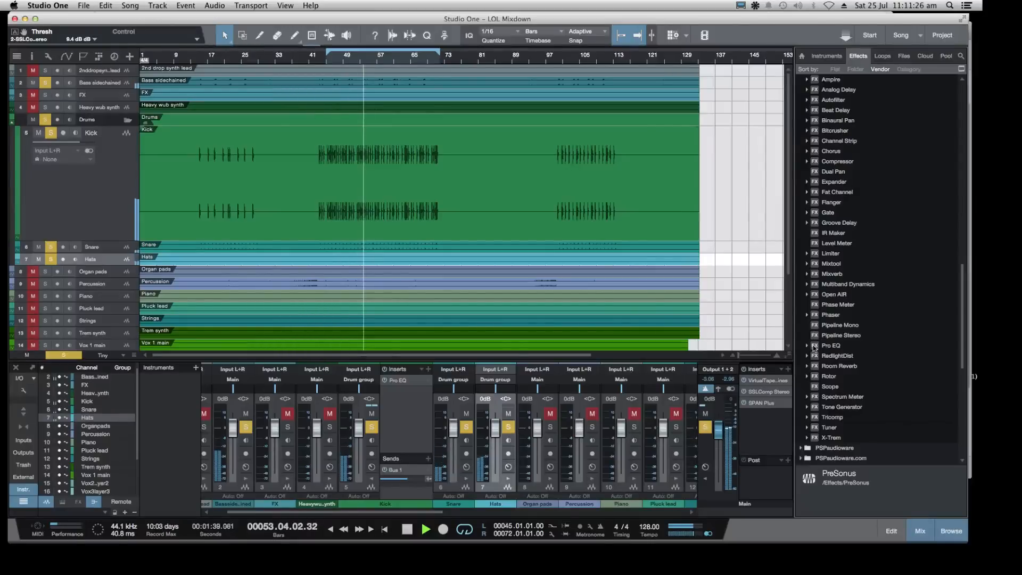
left_click_drag(813, 345, 498, 495)
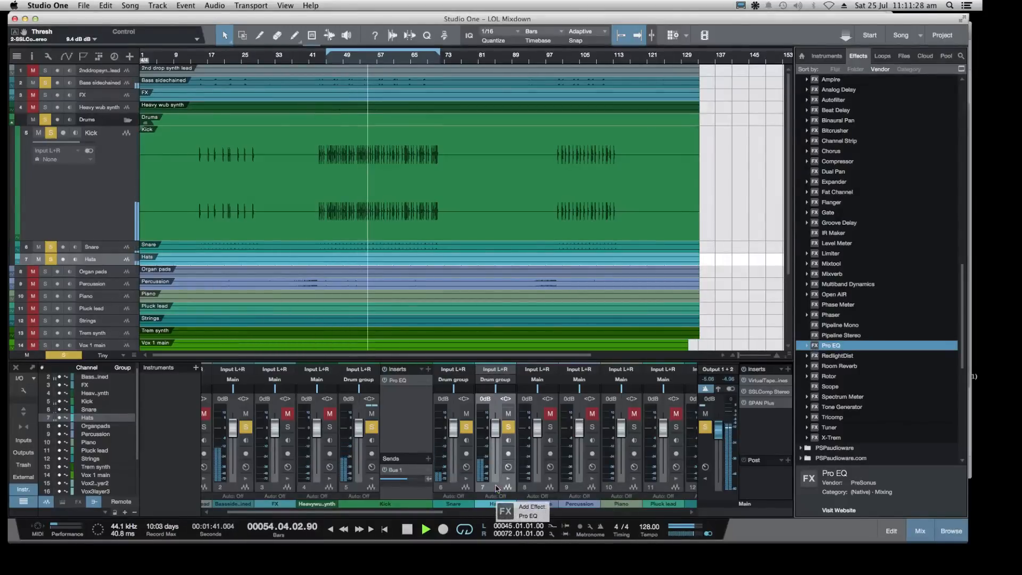
Pause and resume playback, then isolate the Hats channel as the only soloed track
key("space")
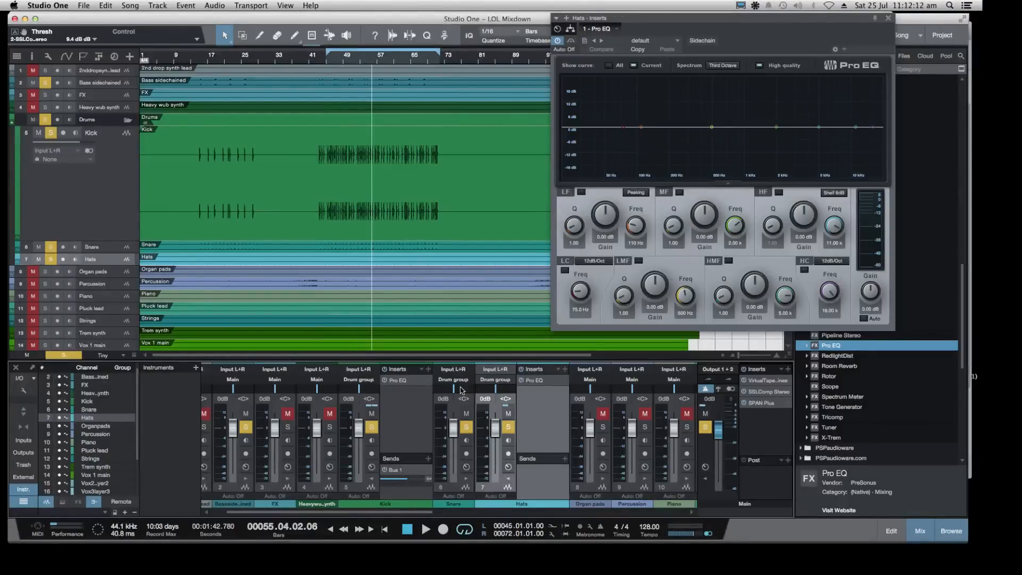
key("space")
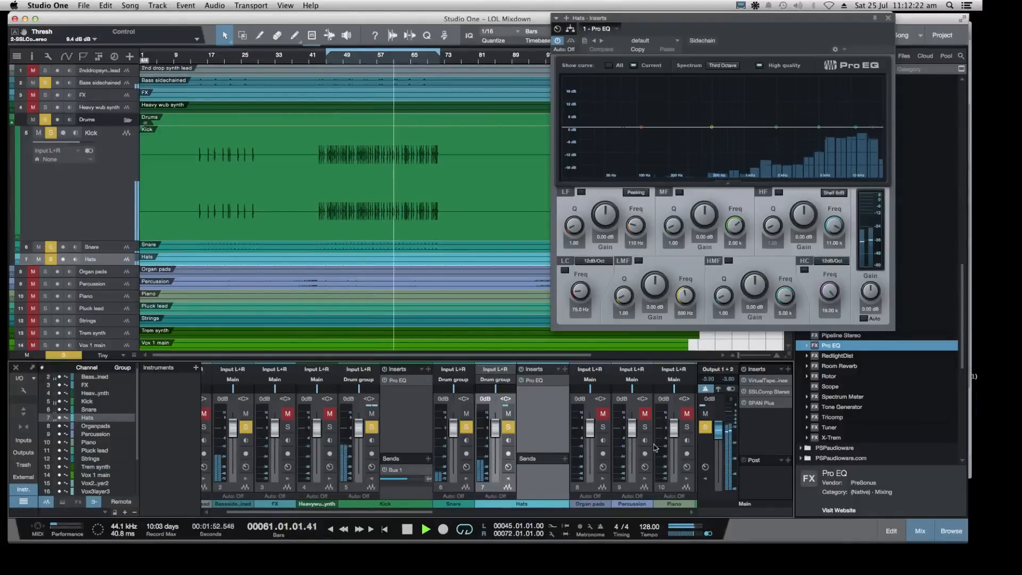
left_click(705, 427)
left_click(508, 428)
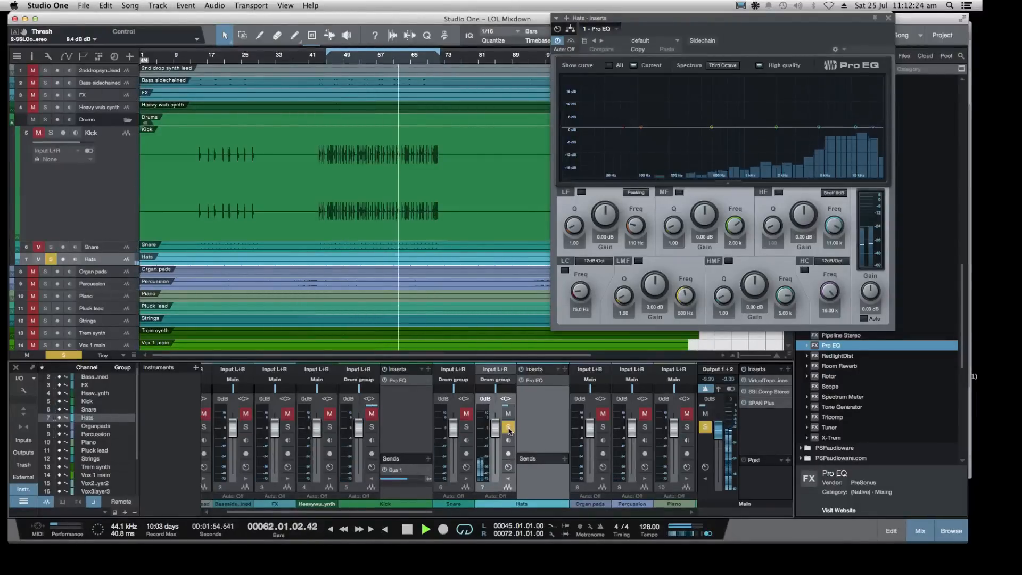
Set the Hats Pro EQ low cut to 148 Hz with a 36 dB/Oct slope and enable its high cut
left_click_drag(623, 135, 697, 160)
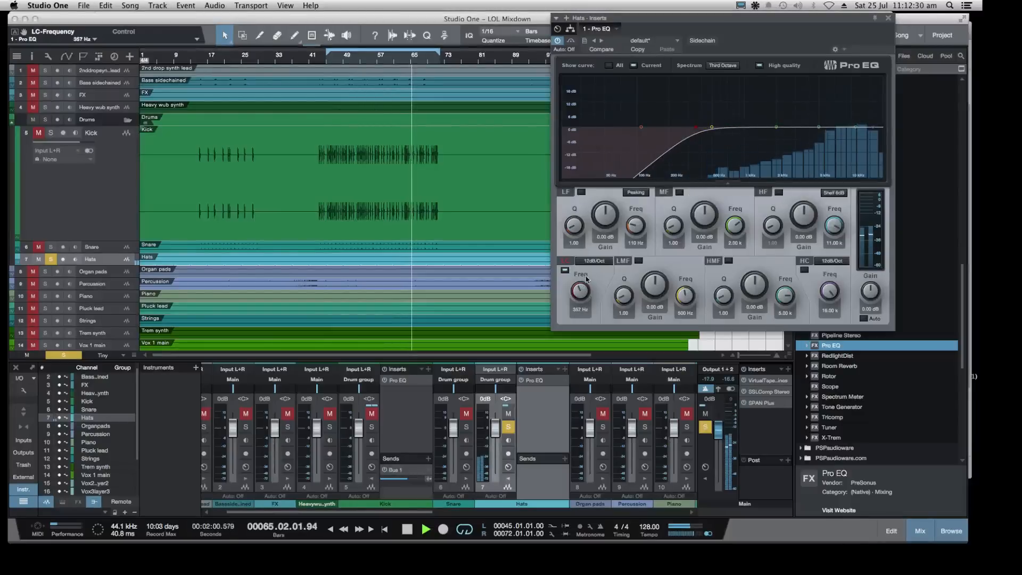
left_click(594, 260)
left_click(594, 300)
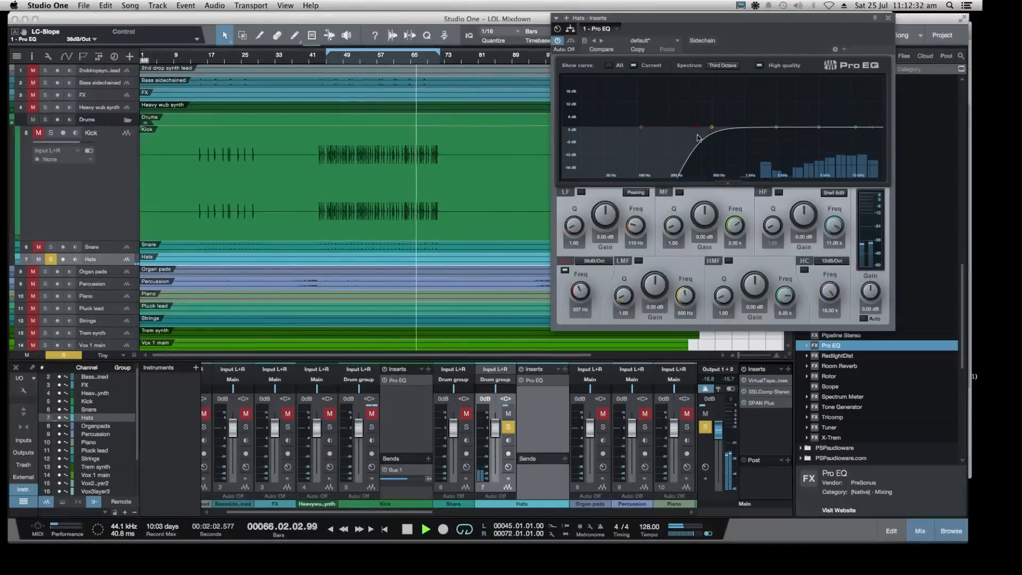
left_click_drag(694, 131, 654, 139)
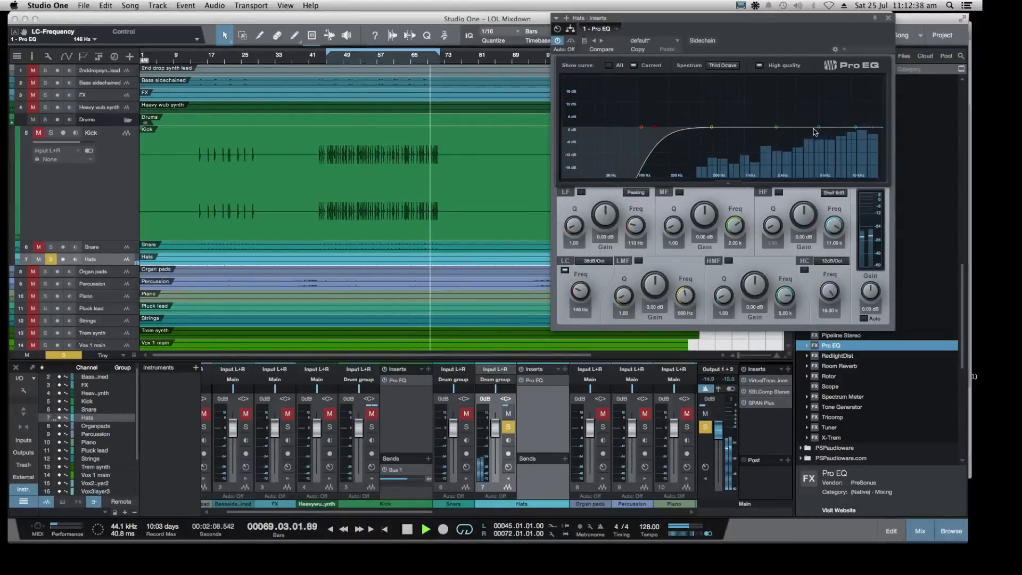
left_click(873, 128)
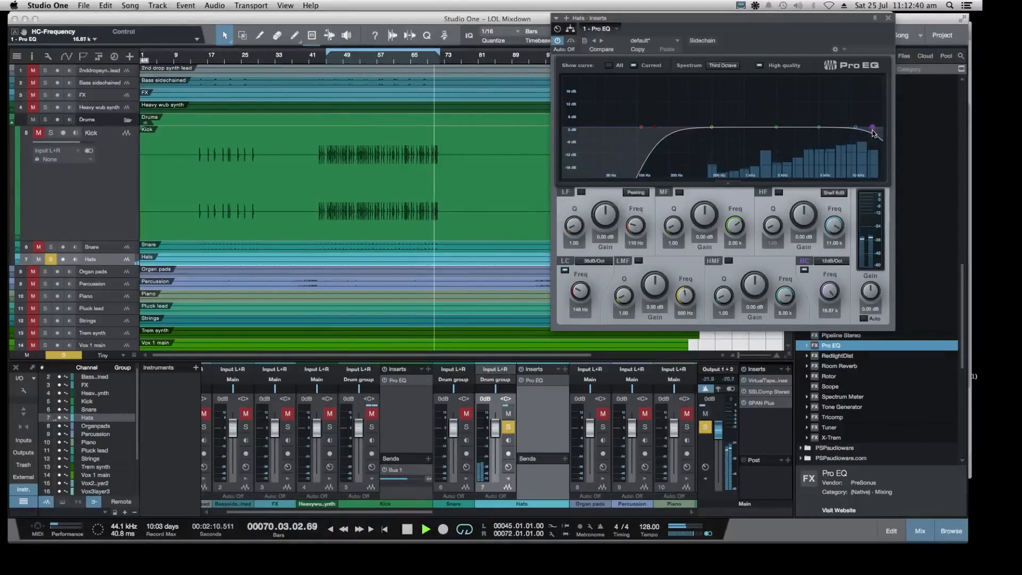
Set the high cut to 17.34 kHz and sweep the HMF band into a 4.47 dB cut at 1.34 kHz with Q 24
left_click_drag(872, 130, 816, 114)
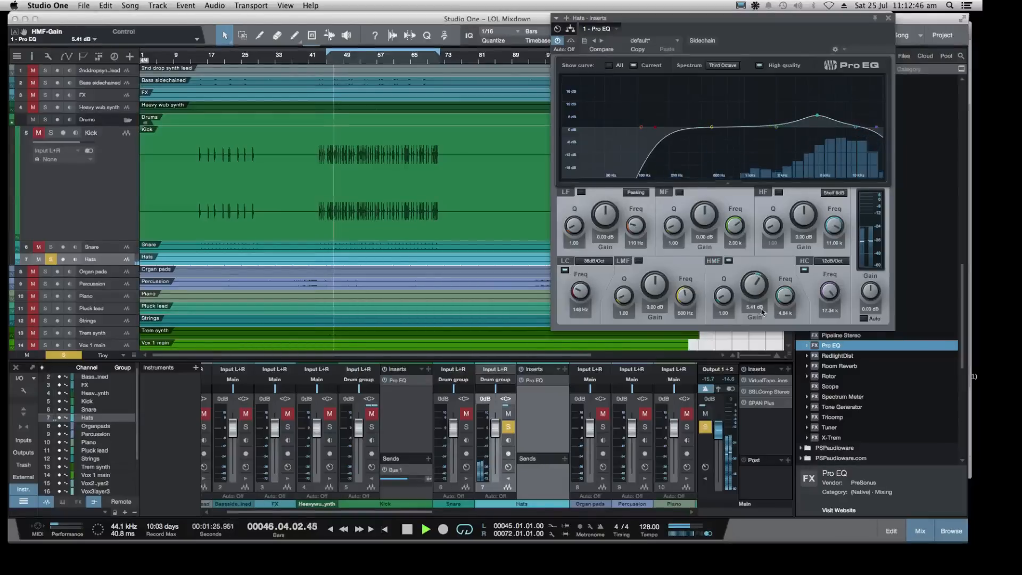
left_click_drag(727, 304, 727, 245)
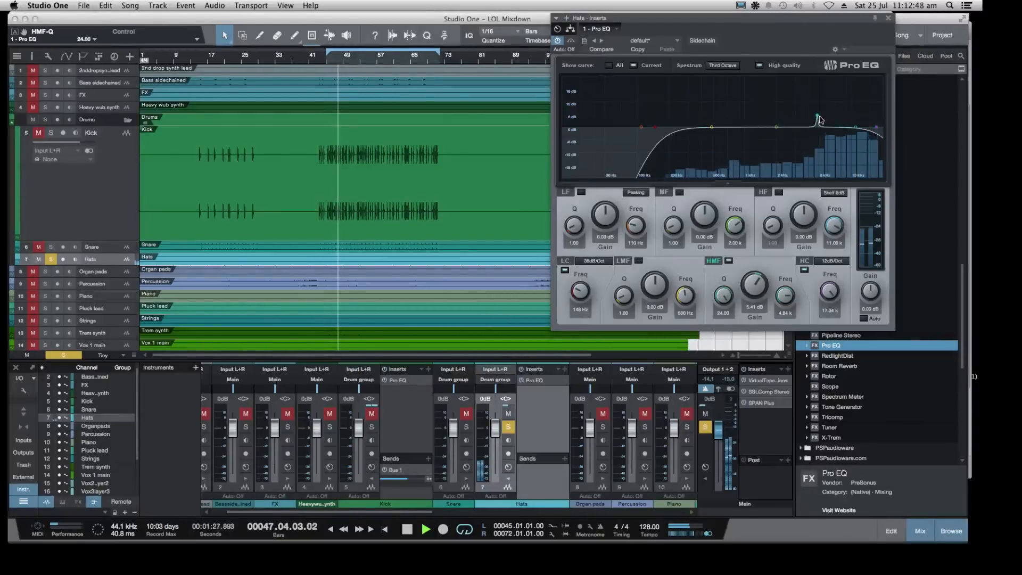
left_click_drag(819, 118, 756, 59)
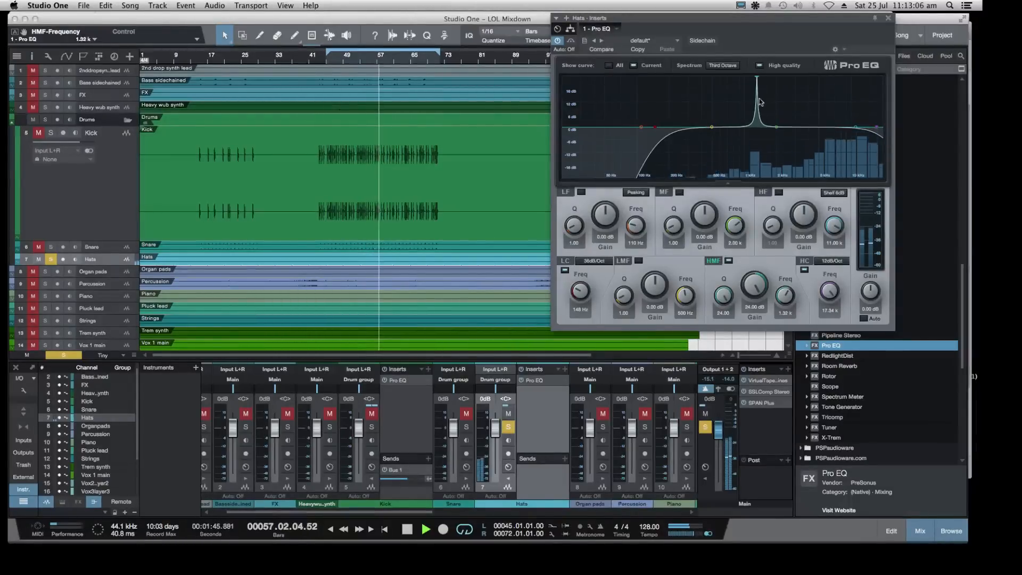
left_click_drag(758, 134, 759, 139)
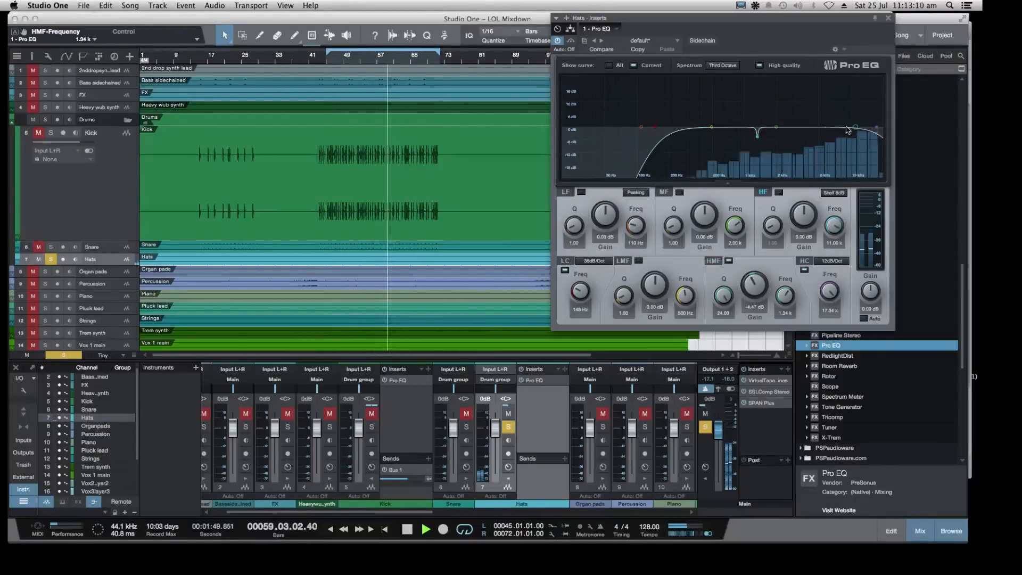
Add a gentle MF band boost at 4.34 kHz to the Hats, pausing and resuming playback
left_click_drag(775, 127, 813, 126)
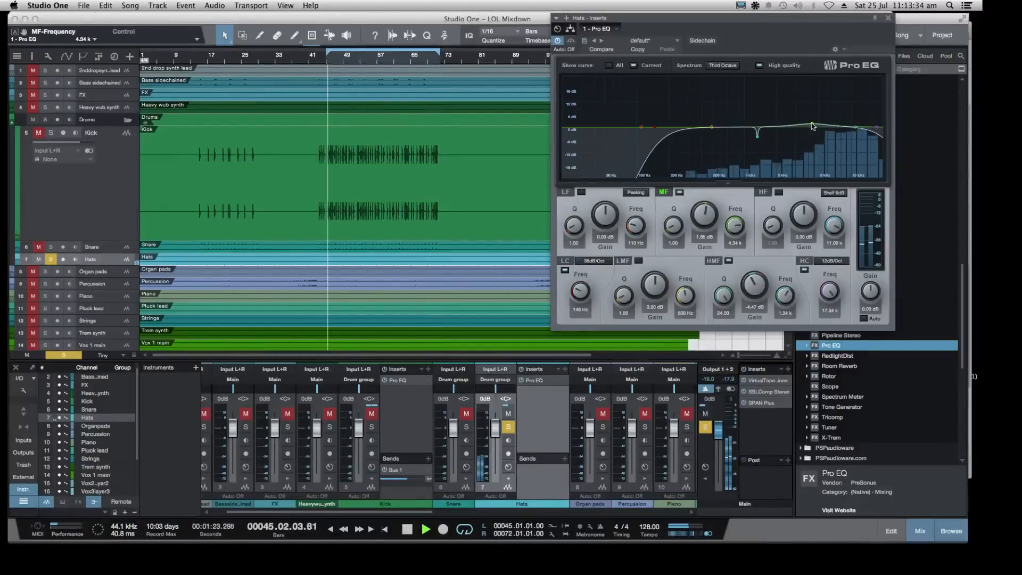
key("space")
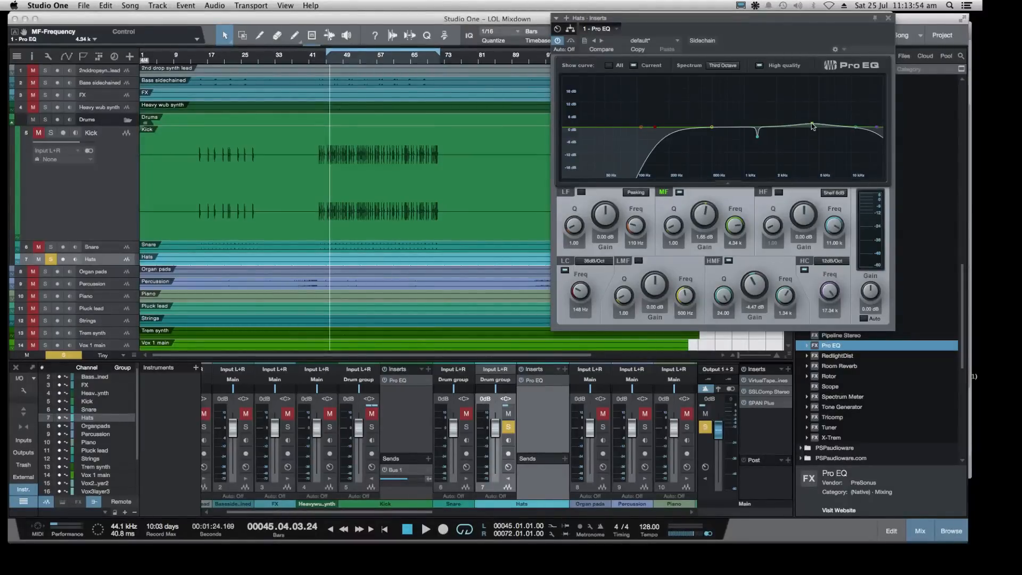
key("space")
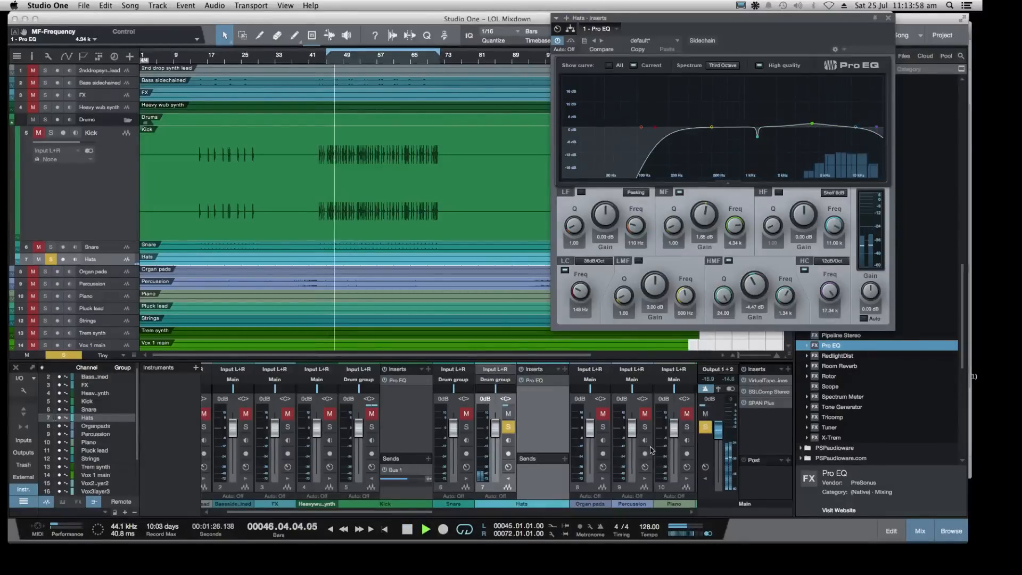
Unsolo the Hats, compare the full mix with their Pro EQ bypassed and active, and close the plug-in window
left_click(508, 426)
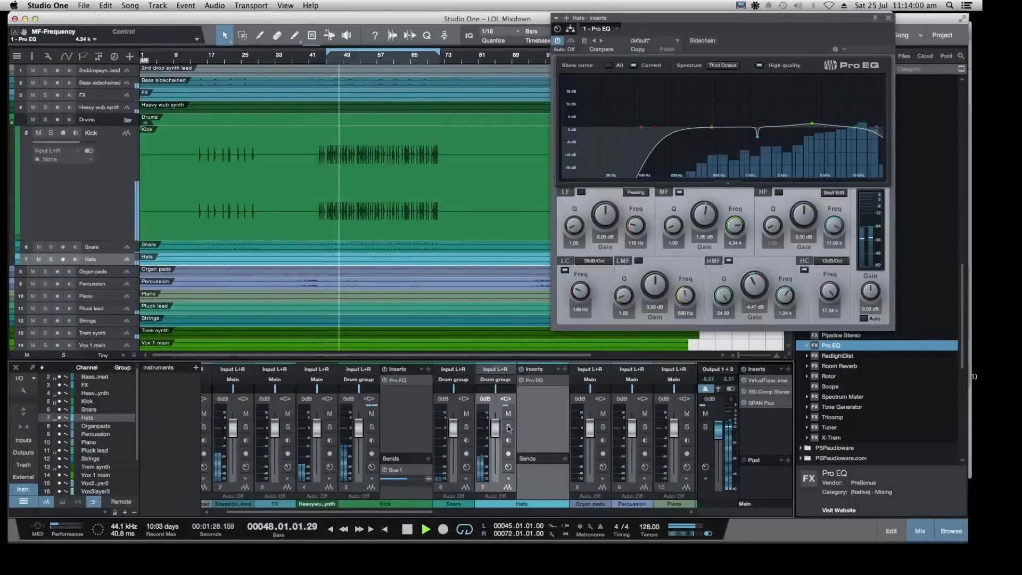
left_click(521, 380)
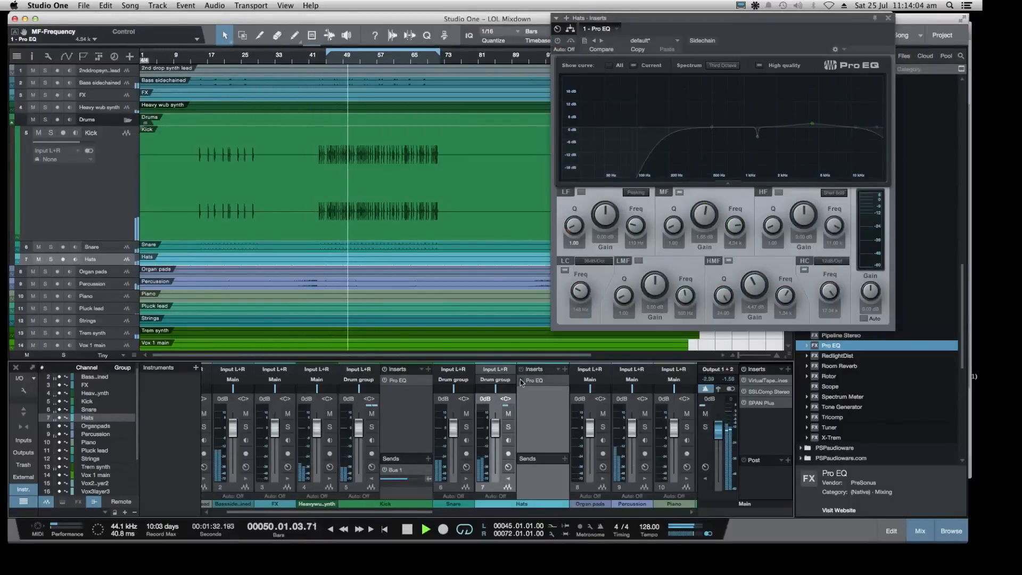
left_click(521, 380)
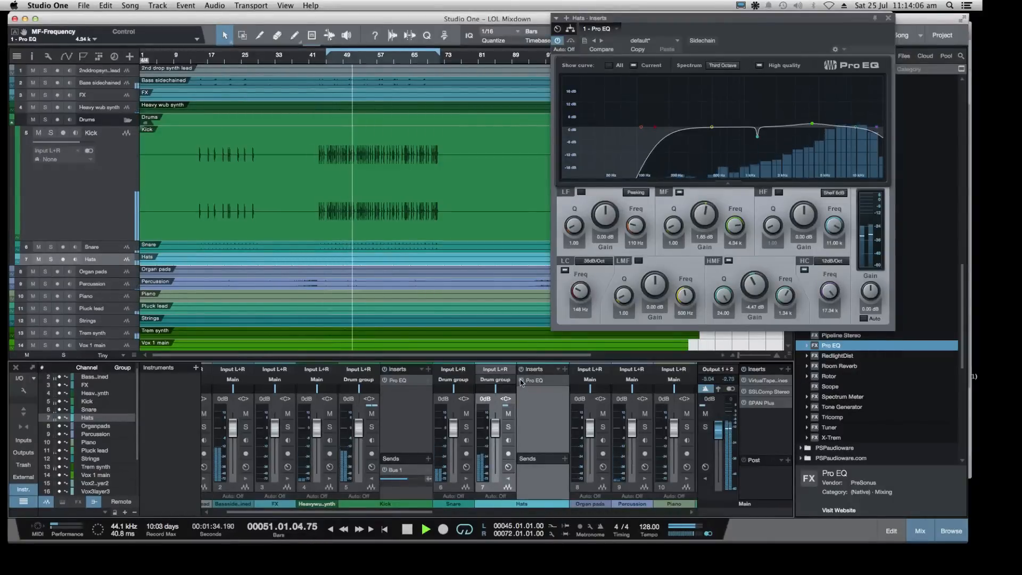
left_click(886, 19)
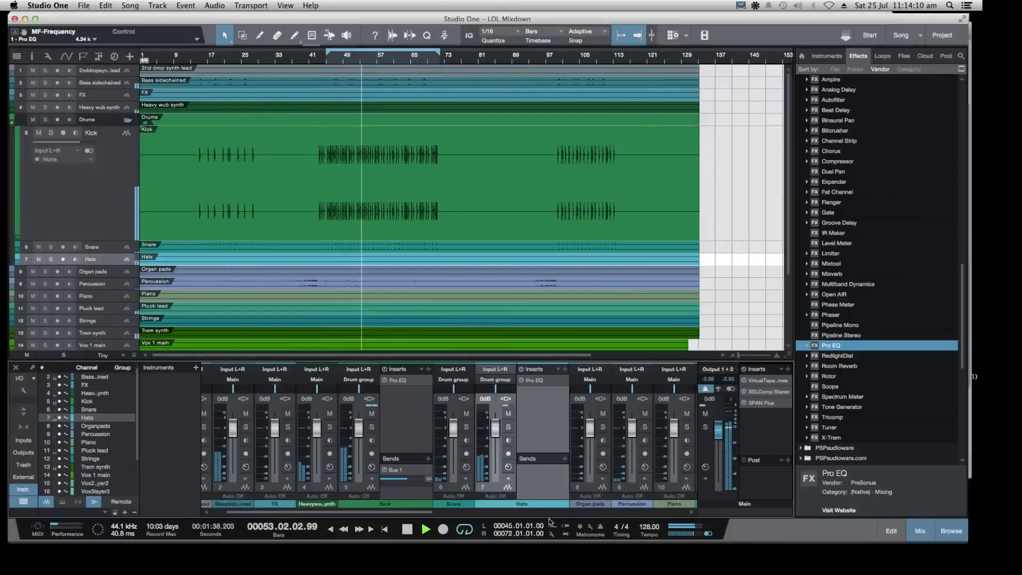
Bring the bus channels into view, check the Twitch dashboard chat in Google Chrome, and return to Studio One
left_click_drag(422, 512, 674, 512)
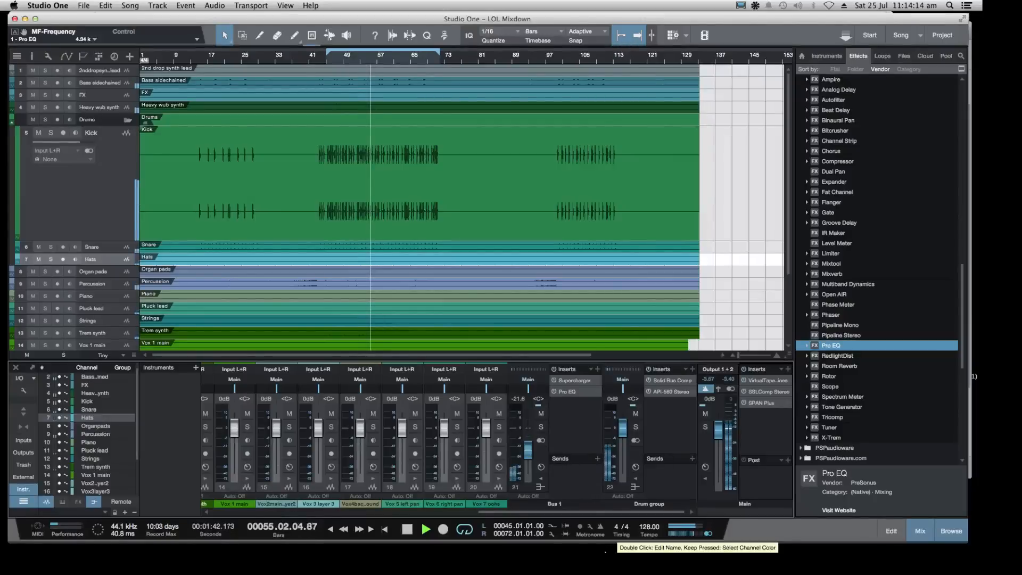
mouse_move(704, 547)
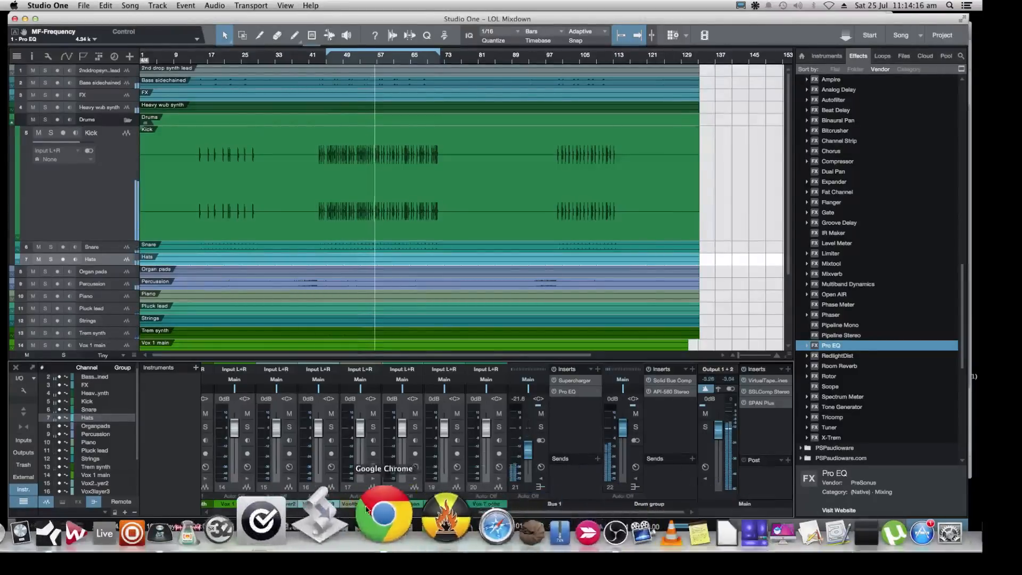
left_click(381, 529)
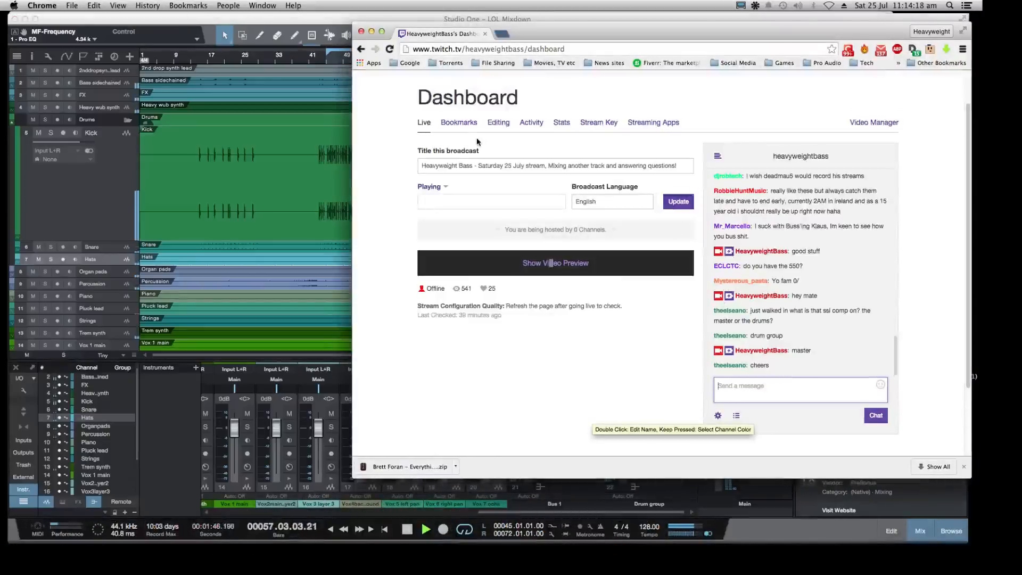
left_click(314, 22)
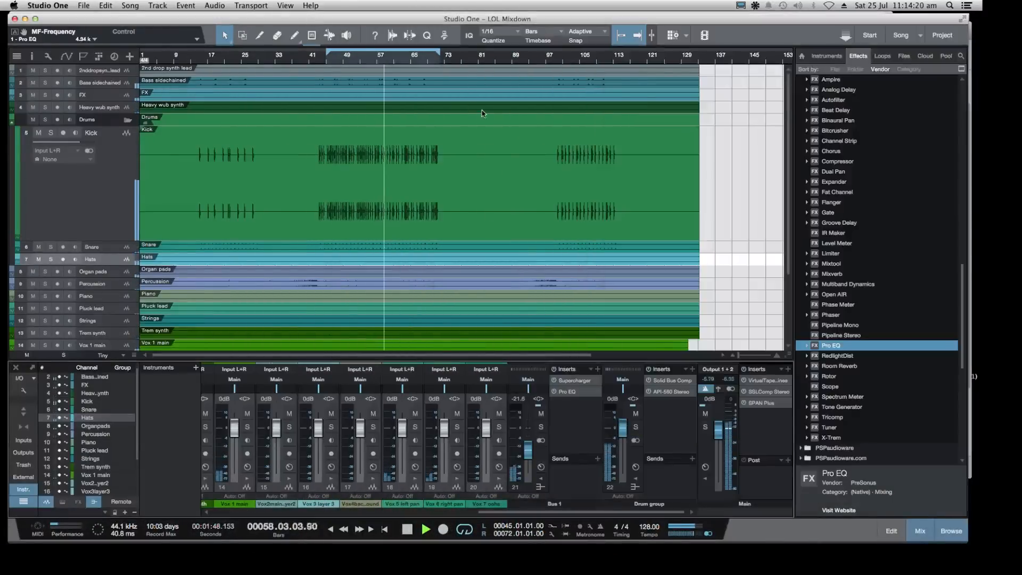
Collapse the PreSonus folder in the effects browser
scroll(801, 181, "up", 5)
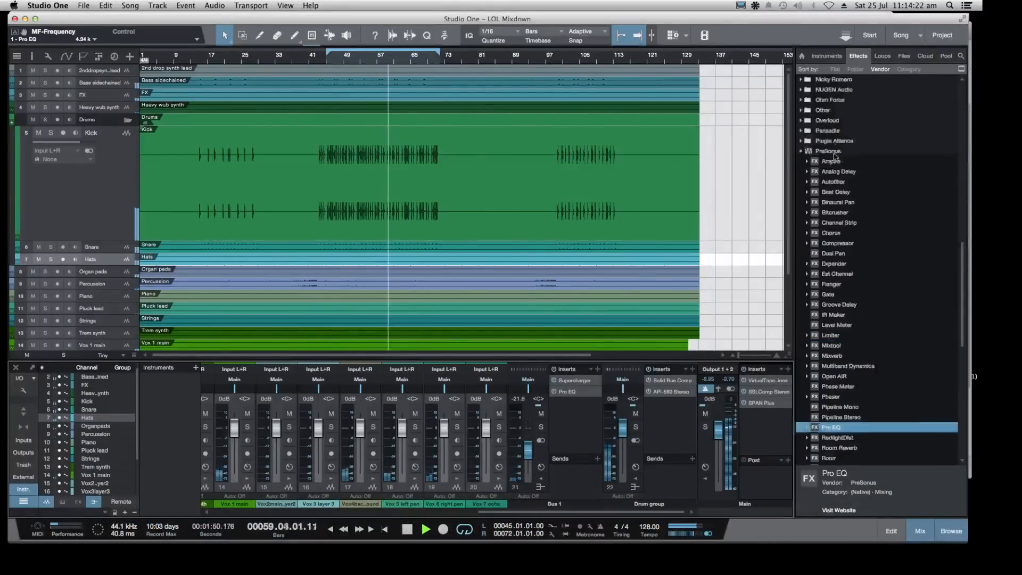
left_click(800, 182)
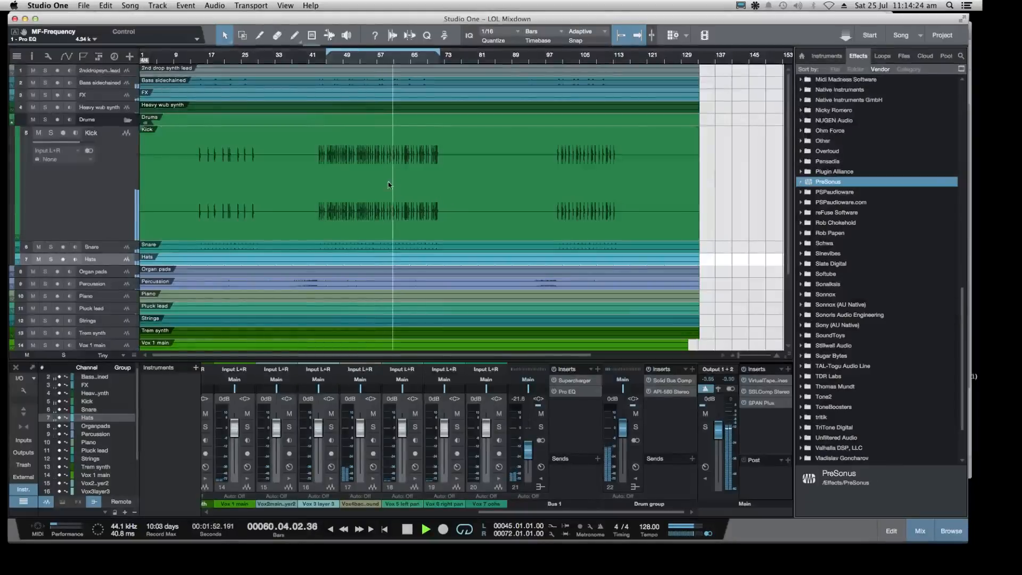
scroll(330, 177, "down", 1)
scroll(331, 177, "up", 1)
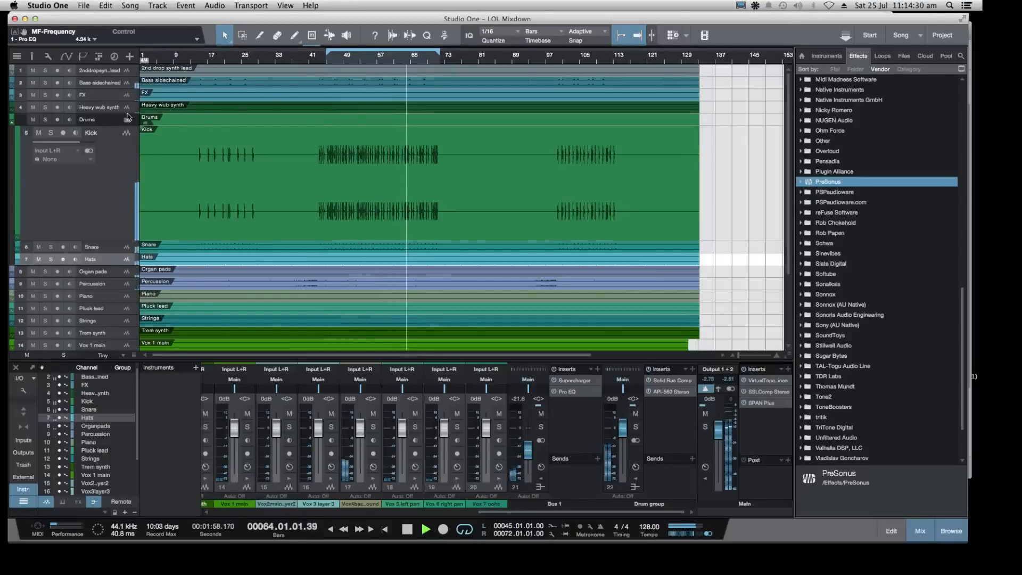
Solo the Bass sidechained track and enlarge its track height in the arrangement
left_click(46, 83)
left_click(105, 83)
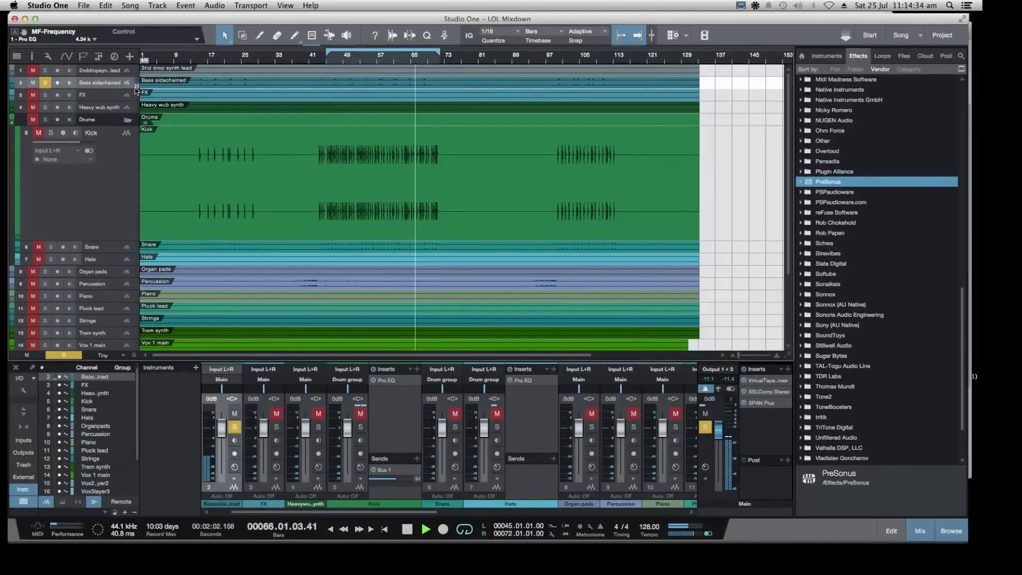
left_click_drag(126, 89, 127, 229)
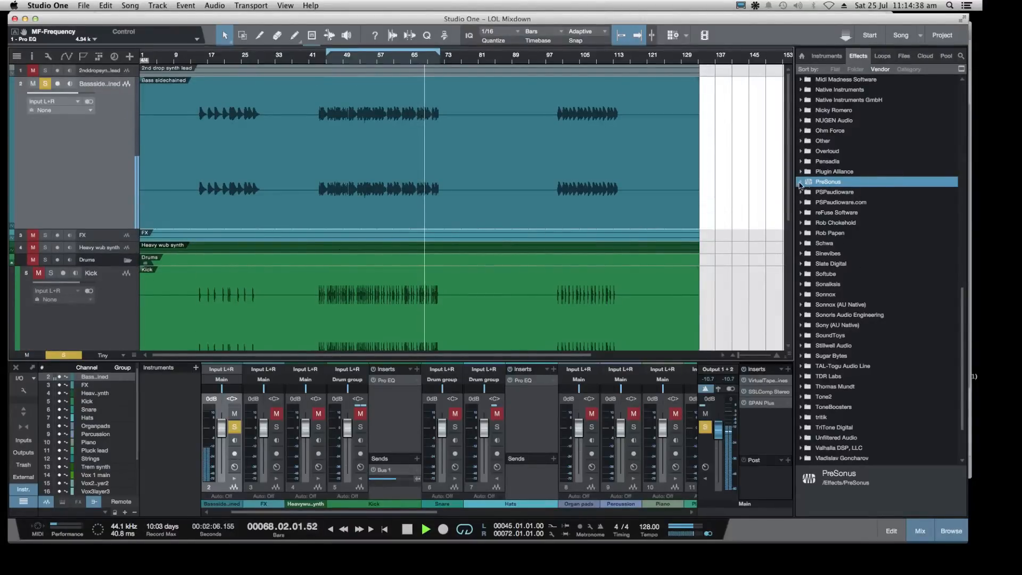
Insert the PreSonus Pro EQ on the Bass sidechained track
left_click(800, 183)
scroll(855, 237, "down", 4)
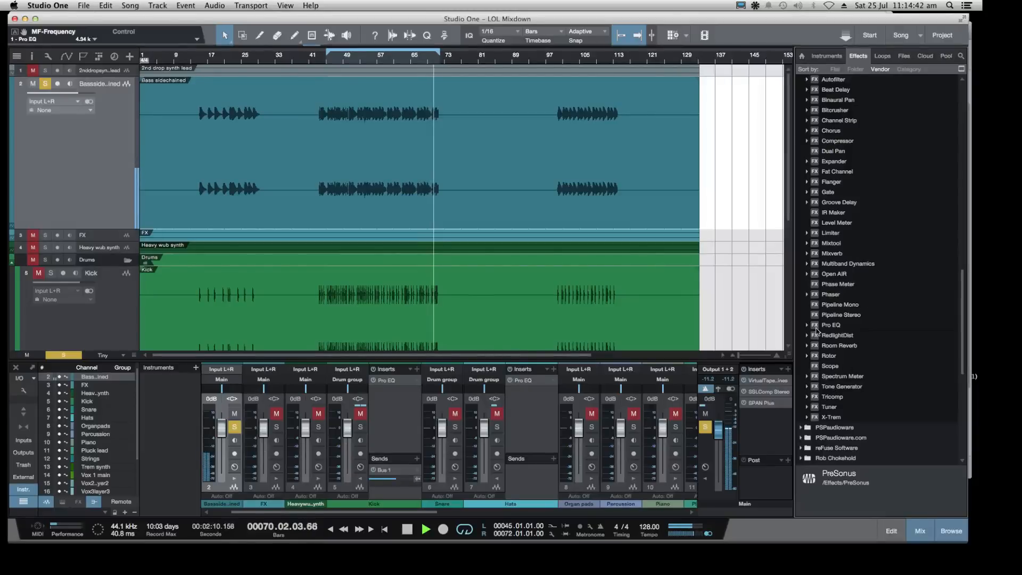
left_click_drag(817, 330, 117, 202)
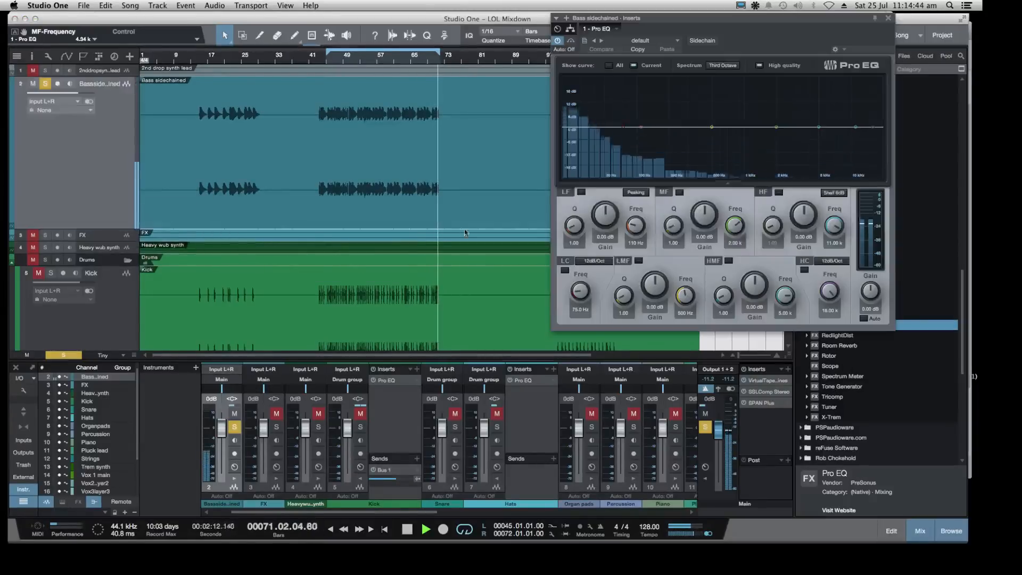
Enable the bass EQ's low cut and set its frequency to 30 Hz, moving the plug-in window aside
left_click_drag(699, 20, 583, 30)
double_click(506, 139)
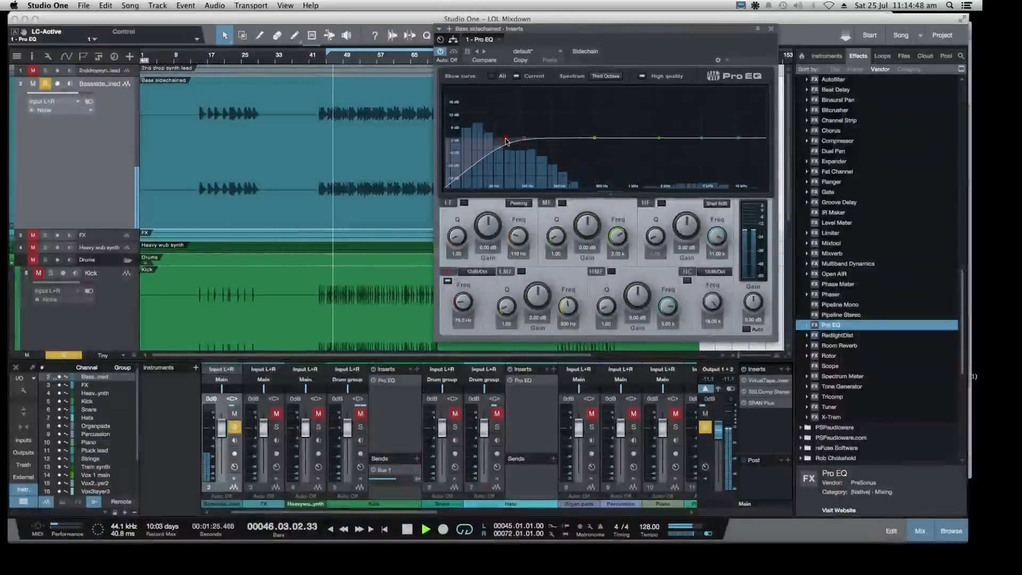
left_click_drag(506, 140, 465, 148)
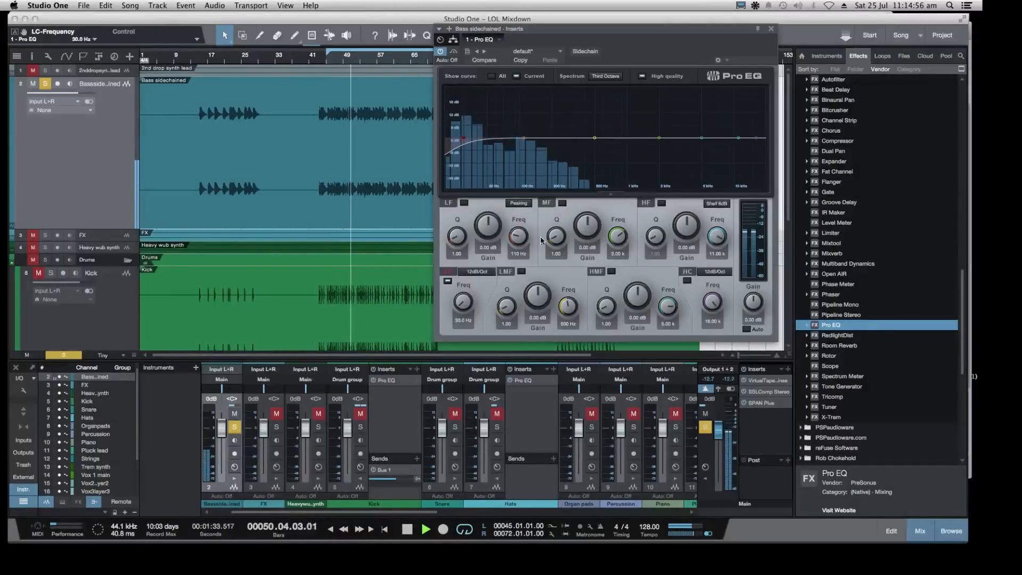
Try a 24 dB/Oct low-cut slope on the bass with the EQ bypassed and active, and return it to 12 dB/Oct
left_click(475, 277)
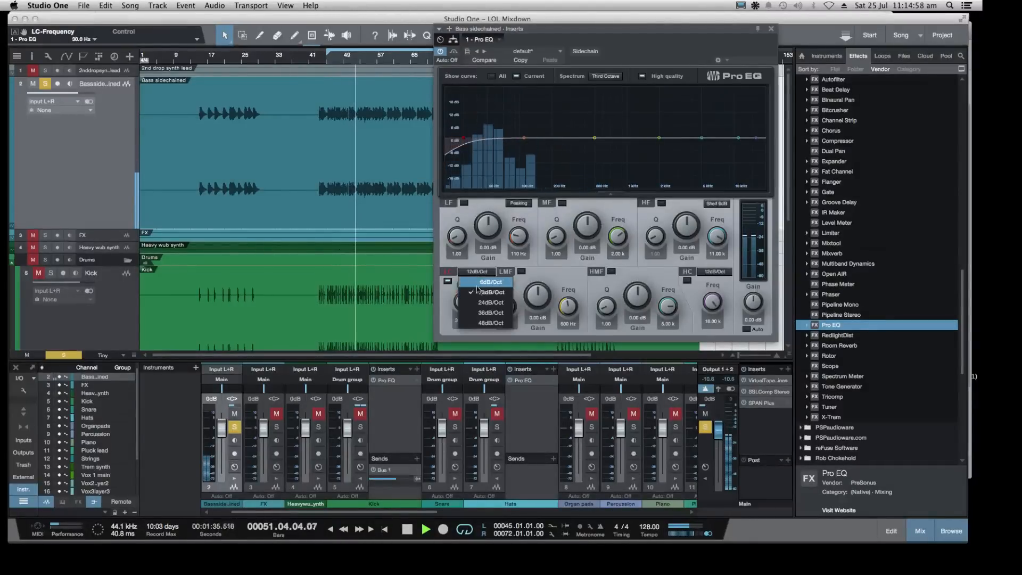
left_click(479, 303)
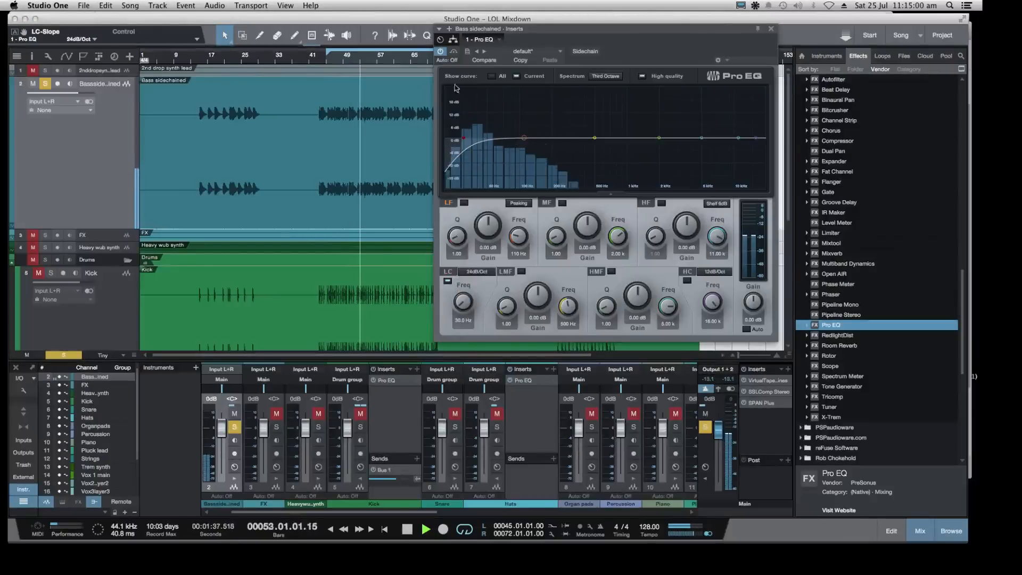
left_click(440, 52)
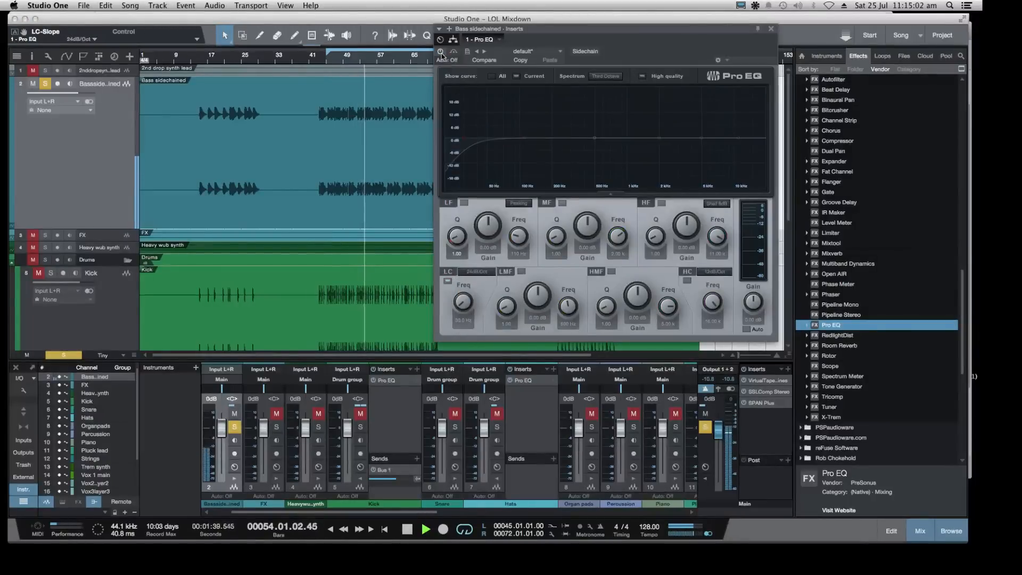
left_click(441, 52)
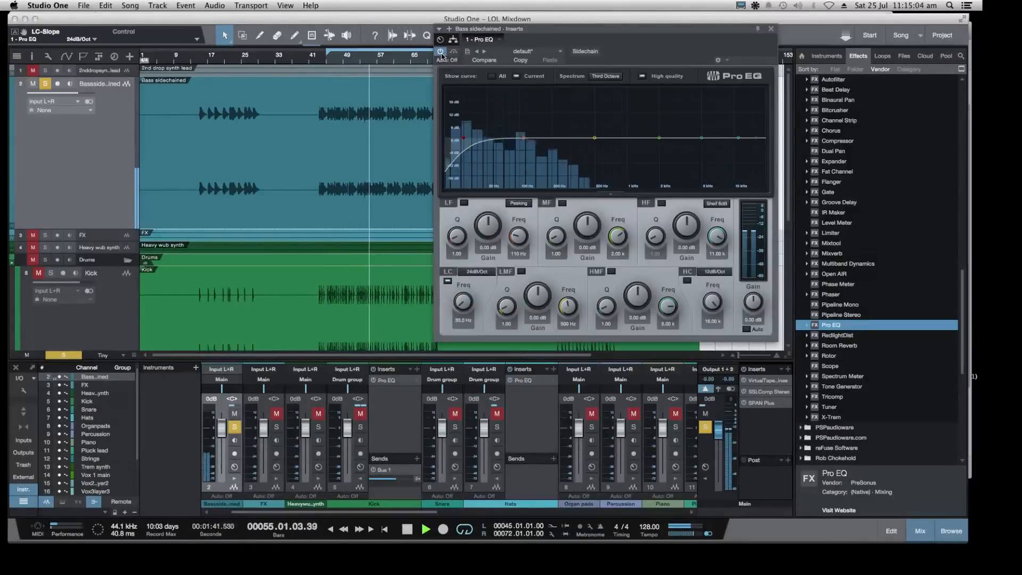
left_click(441, 52)
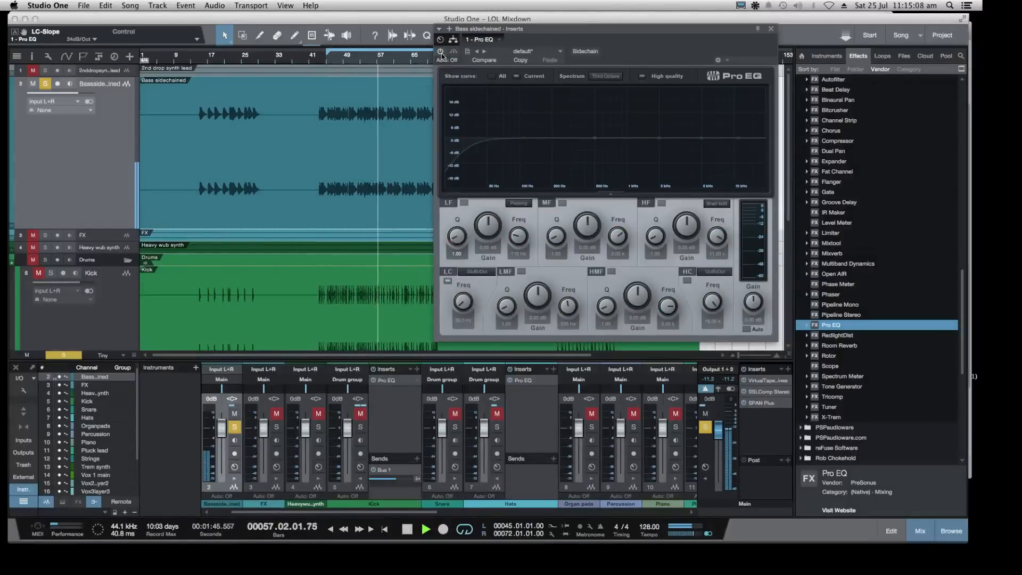
left_click(441, 52)
left_click(472, 273)
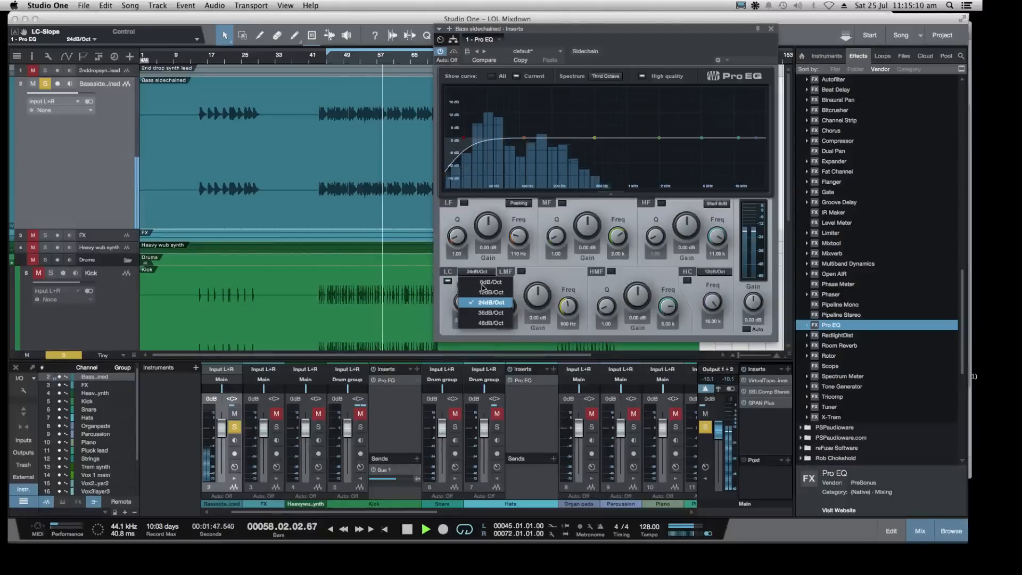
left_click(483, 290)
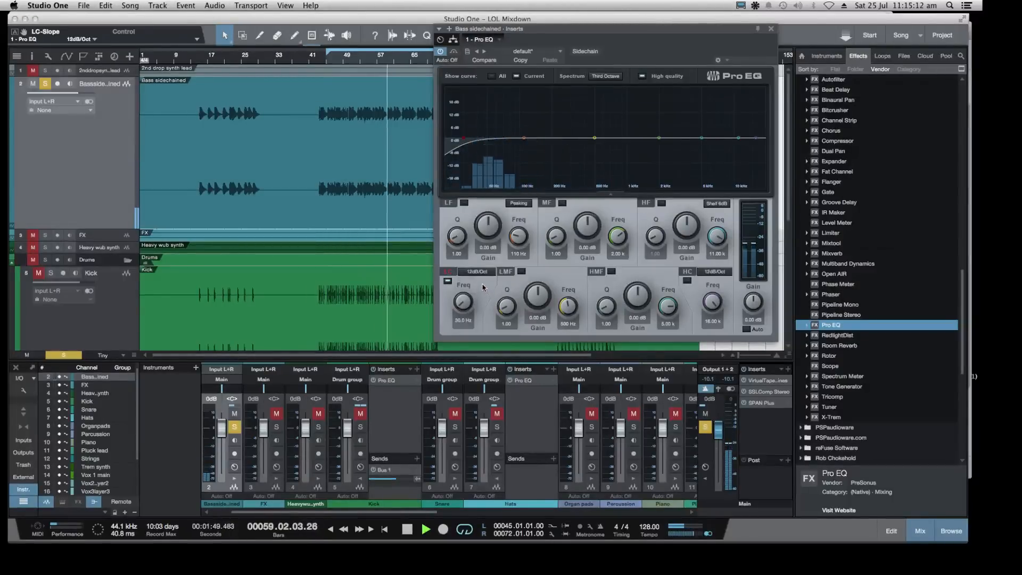
Collapse the PreSonus effects folder and close the bass Pro EQ window
scroll(816, 318, "up", 15)
scroll(816, 318, "down", 10)
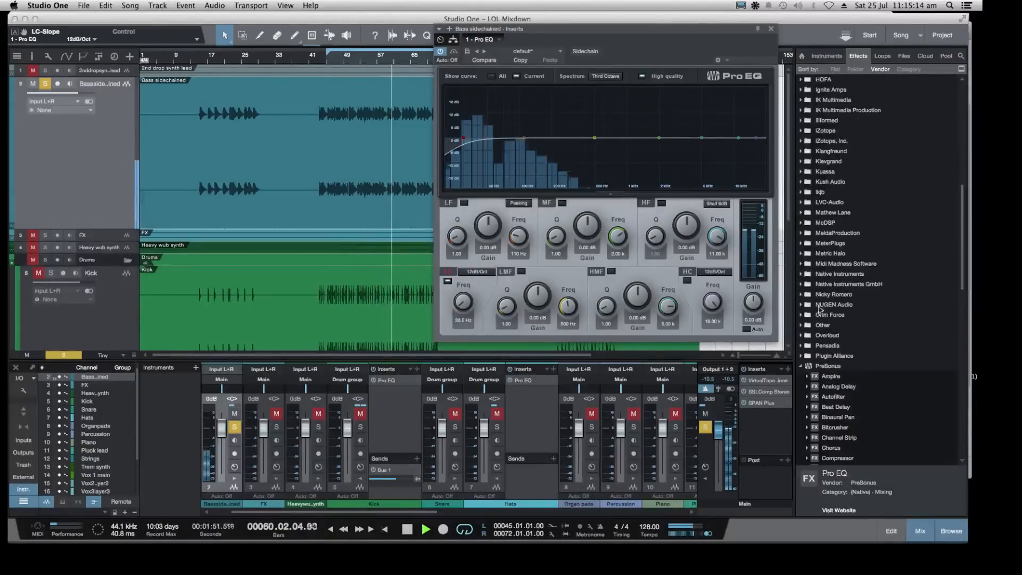
left_click(801, 365)
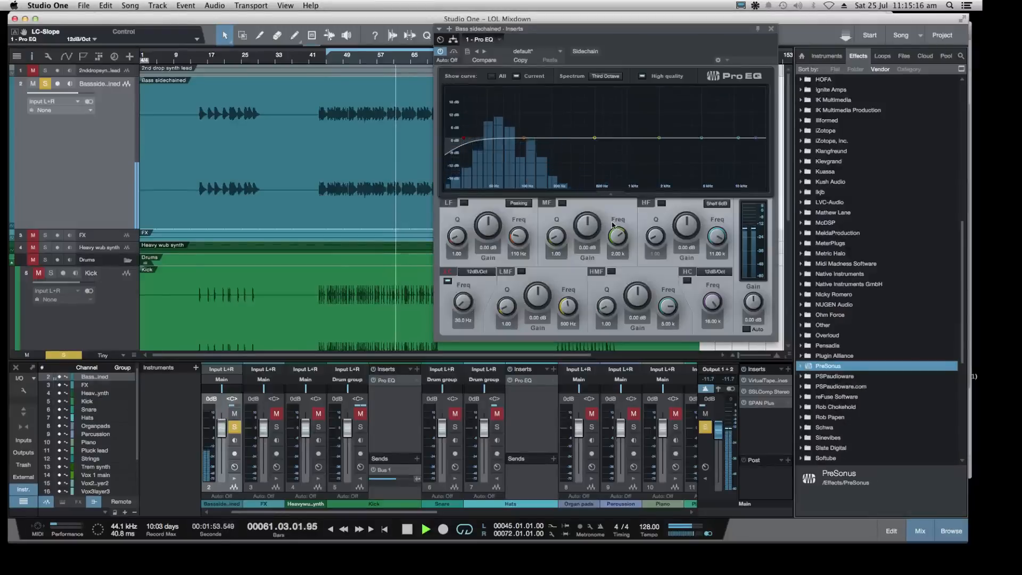
left_click(770, 28)
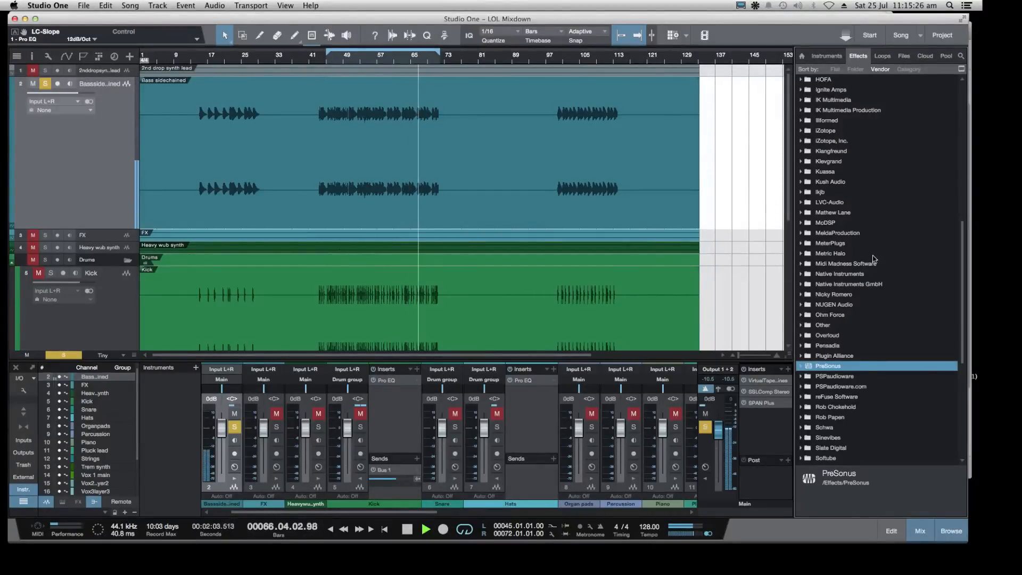
Solo the Kick together with the Bass sidechained track and return the mixer to the first channels
scroll(873, 260, "down", 1)
scroll(873, 259, "down", 3)
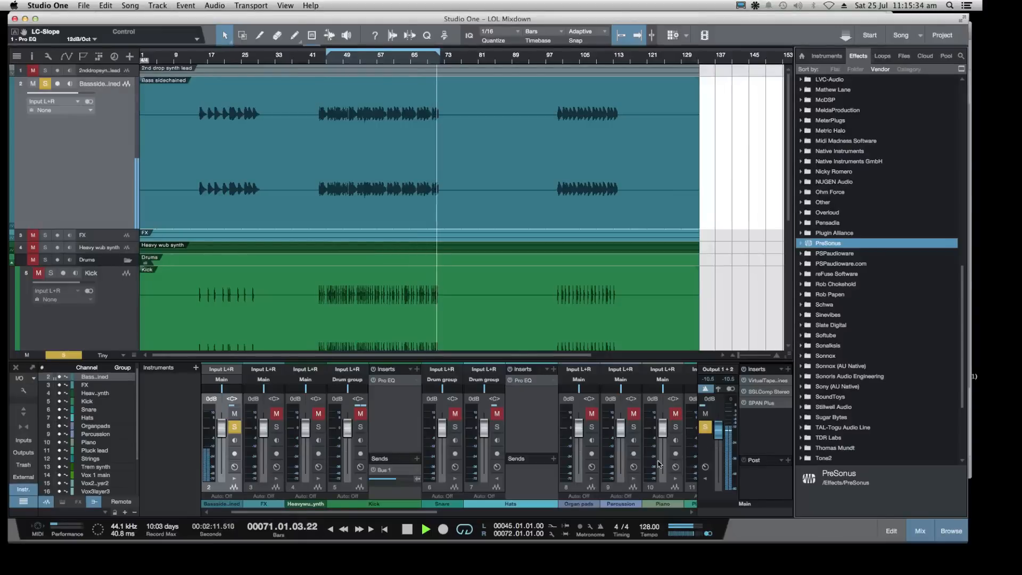
left_click_drag(418, 514, 666, 513)
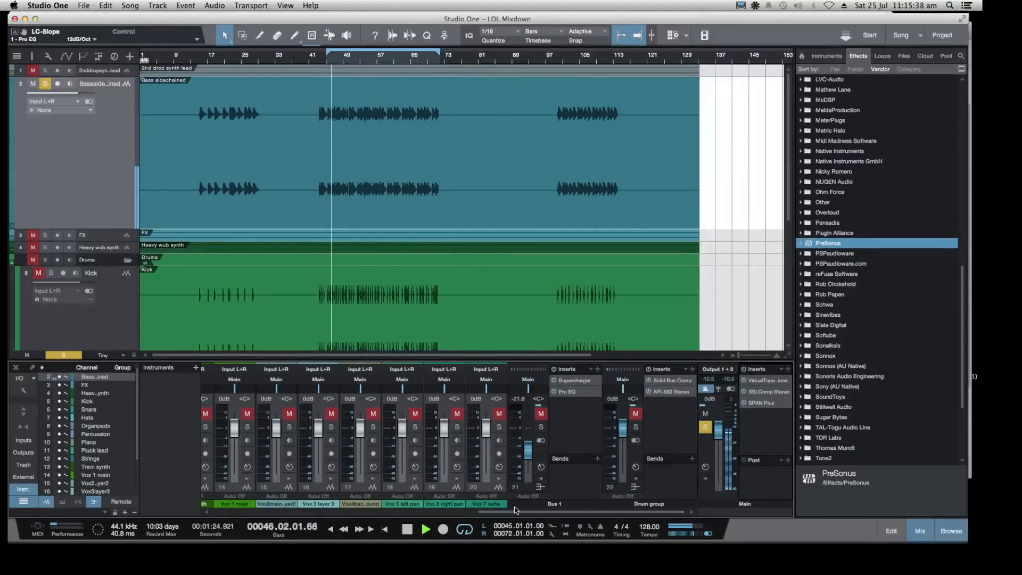
left_click(51, 274)
left_click_drag(542, 514, 270, 513)
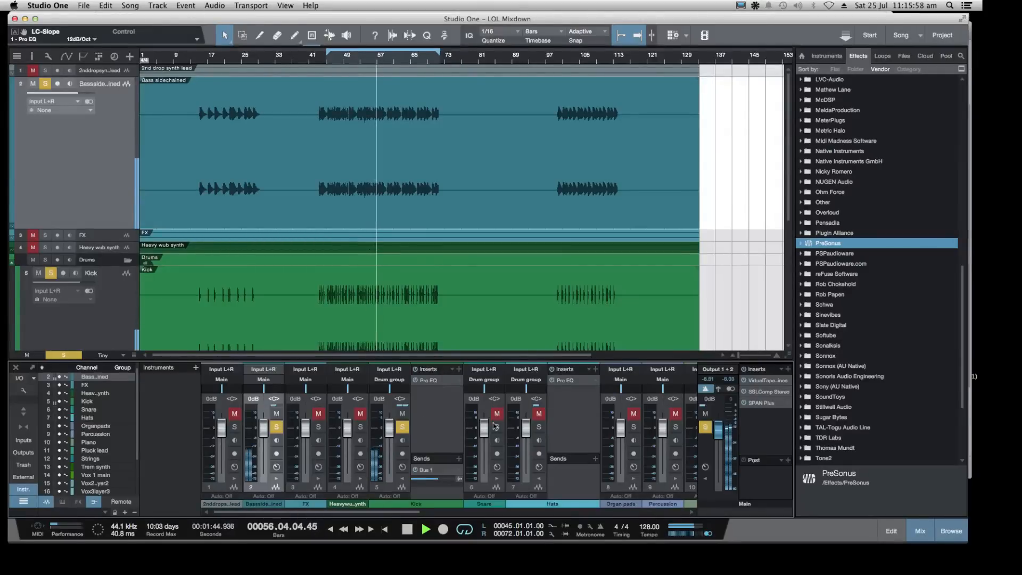
Browse the Stillwell Audio, TriTone Digital and Softube folders in the effects browser for a suitable plug-in
scroll(881, 292, "down", 3)
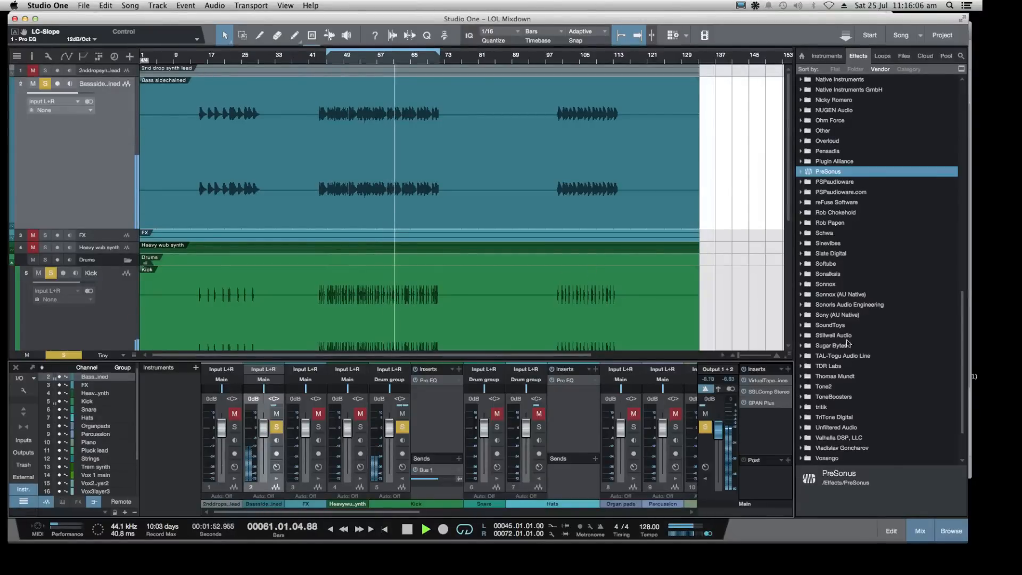
left_click(801, 336)
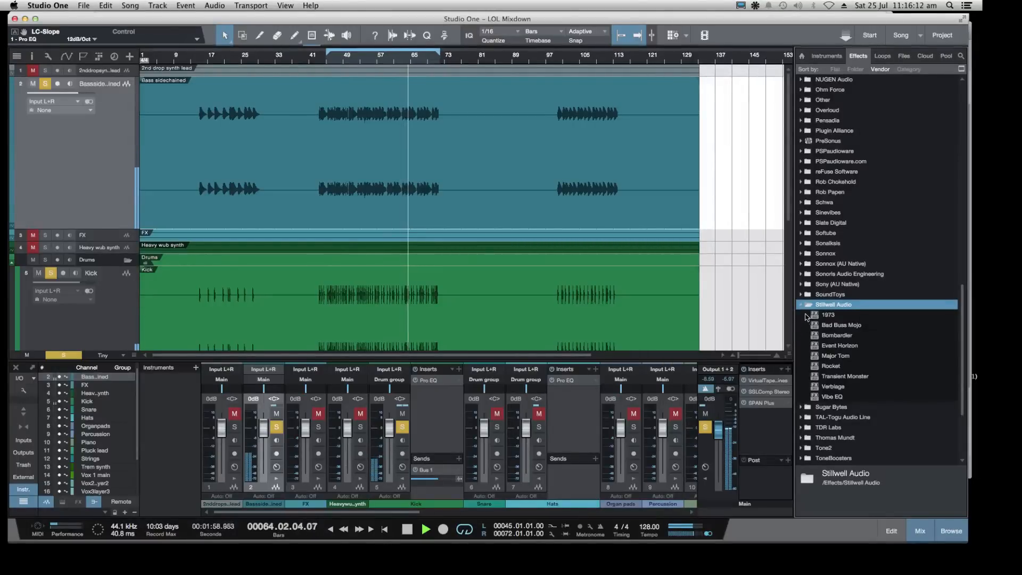
left_click(801, 304)
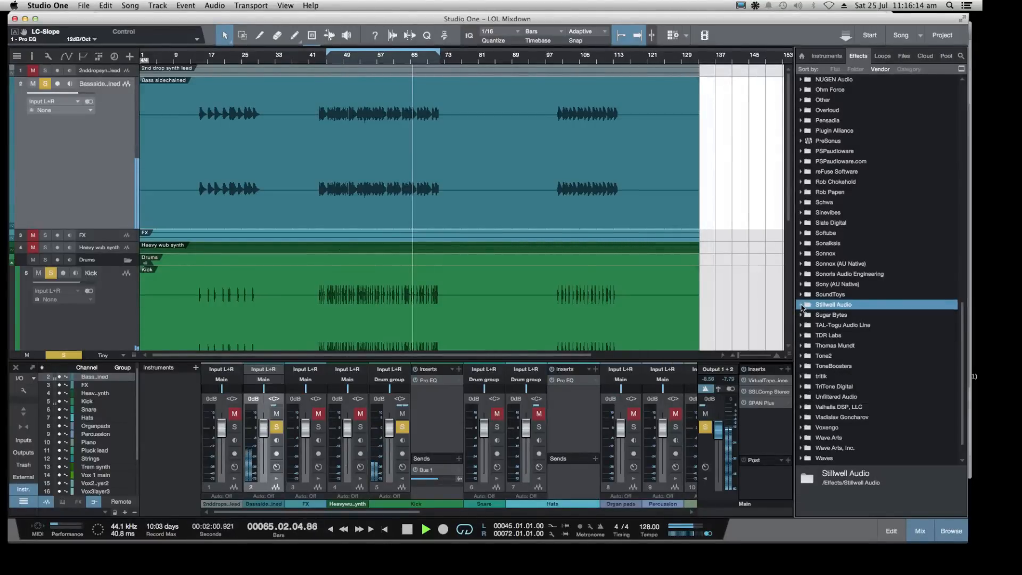
scroll(858, 293, "up", 1)
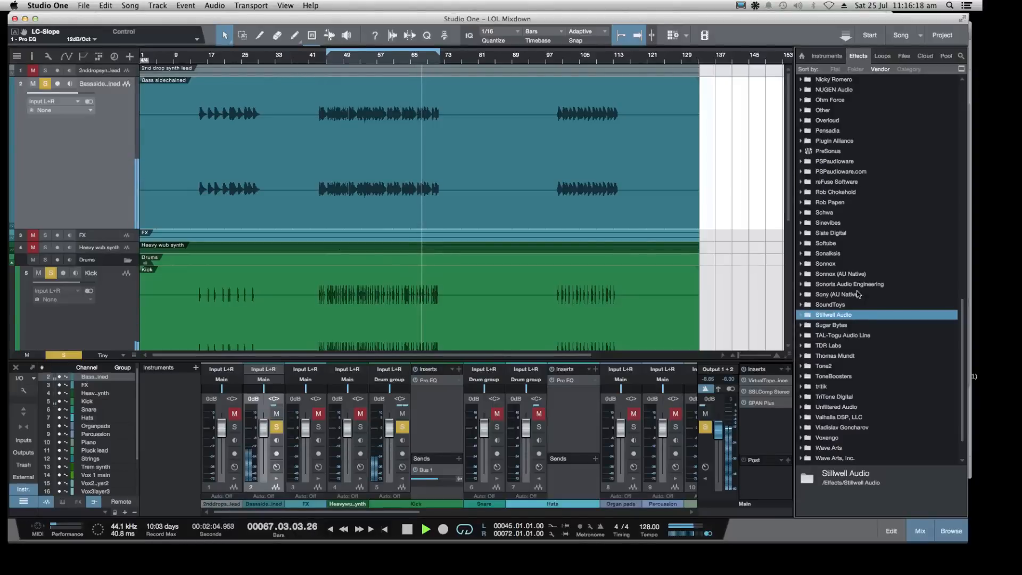
left_click(802, 396)
scroll(804, 399, "down", 3)
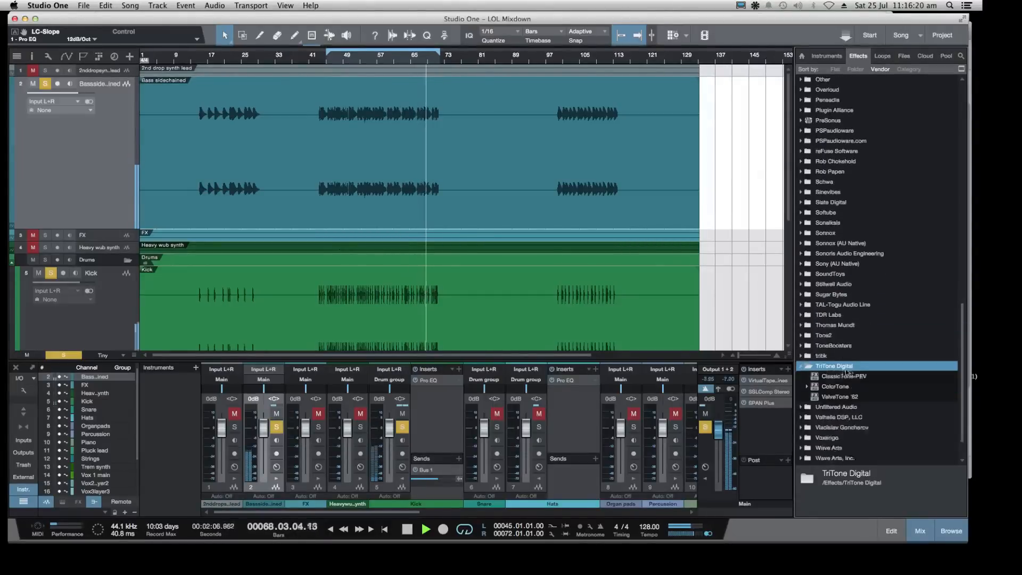
left_click(863, 366)
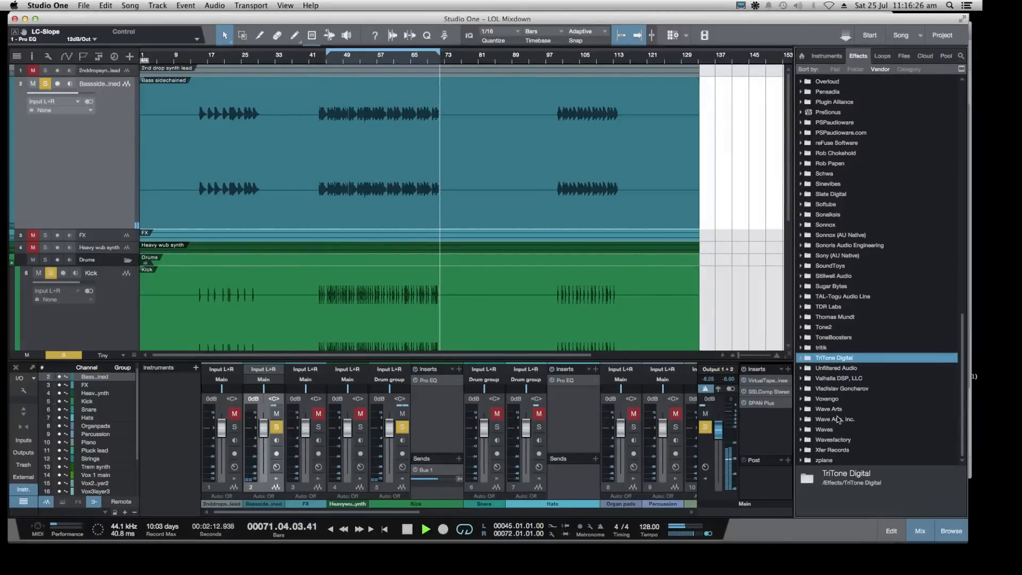
scroll(838, 418, "up", 1)
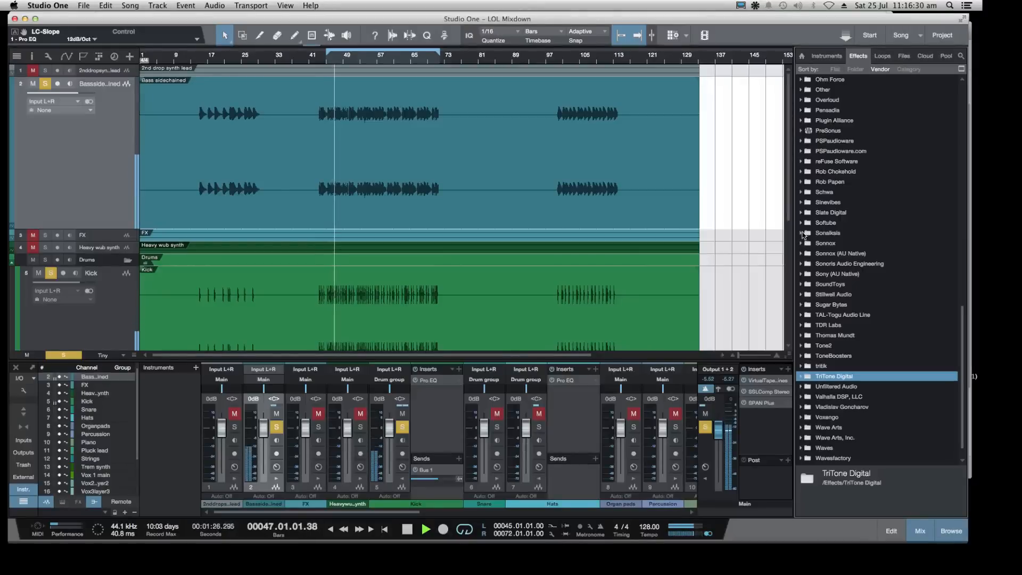
left_click(801, 223)
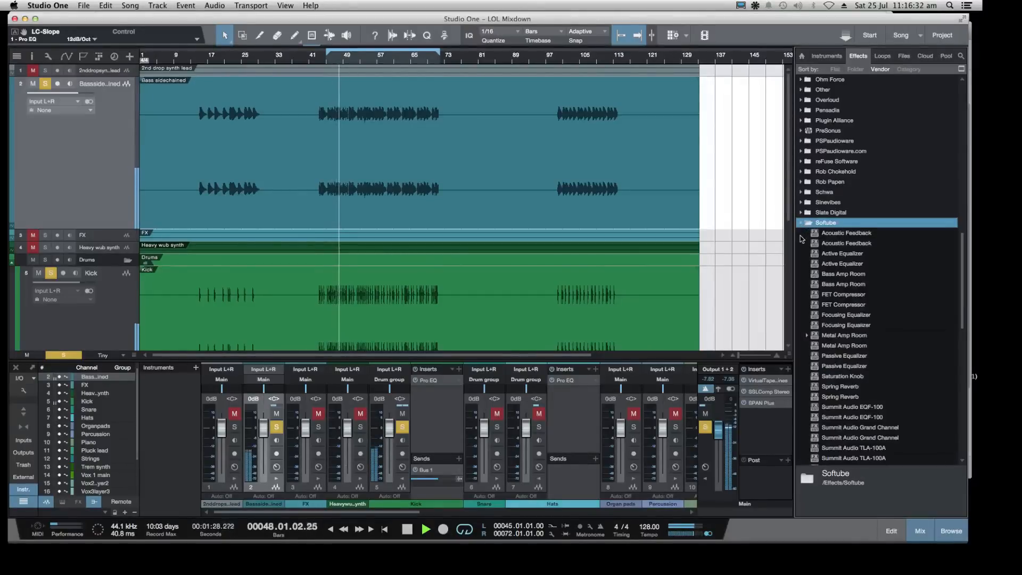
scroll(802, 229, "down", 4)
scroll(802, 238, "down", 15)
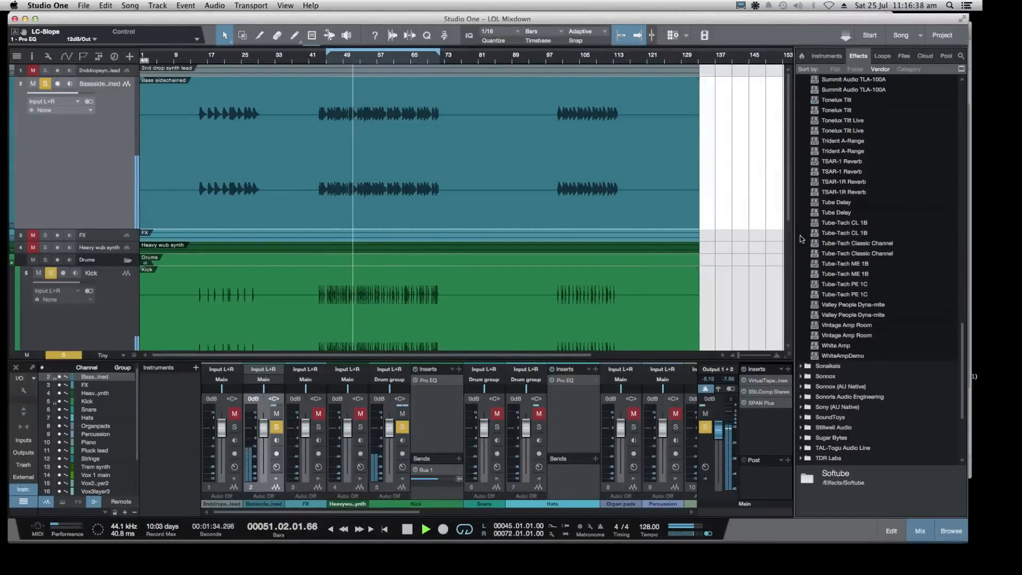
scroll(800, 235, "up", 15)
left_click(801, 173)
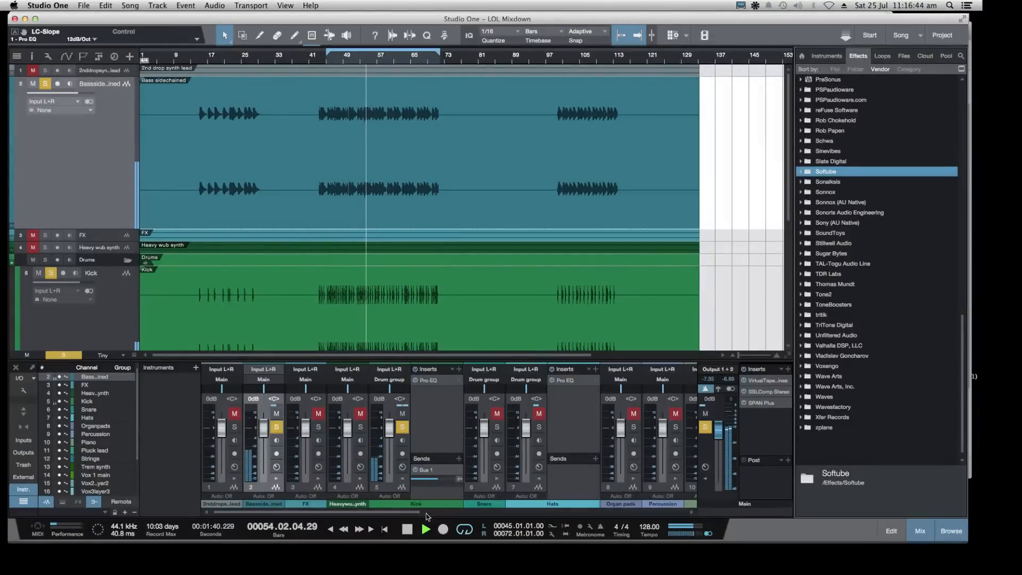
Unsolo the Kick and solo the Drum group bus together with the bass
left_click_drag(416, 512, 684, 513)
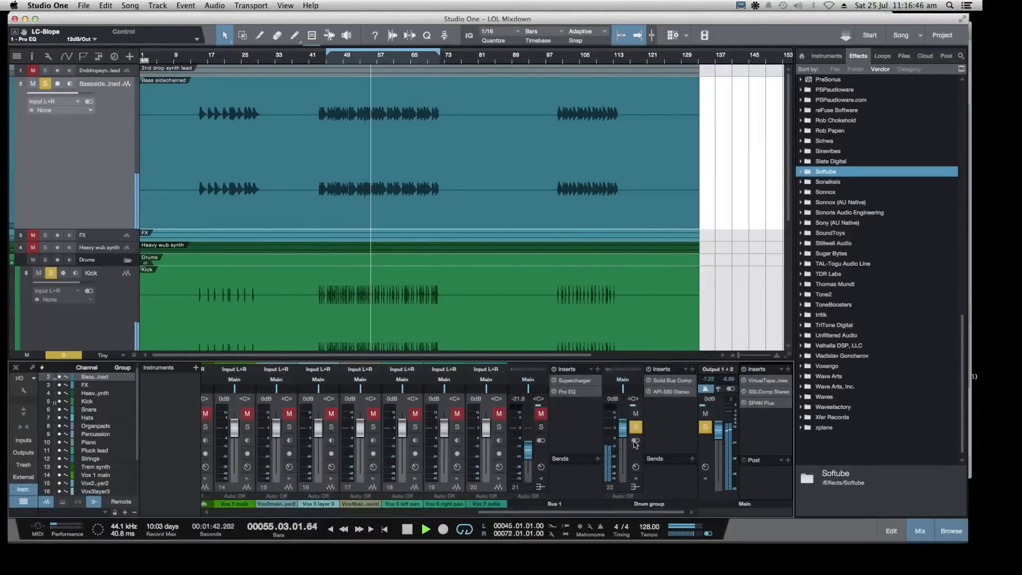
left_click(51, 273)
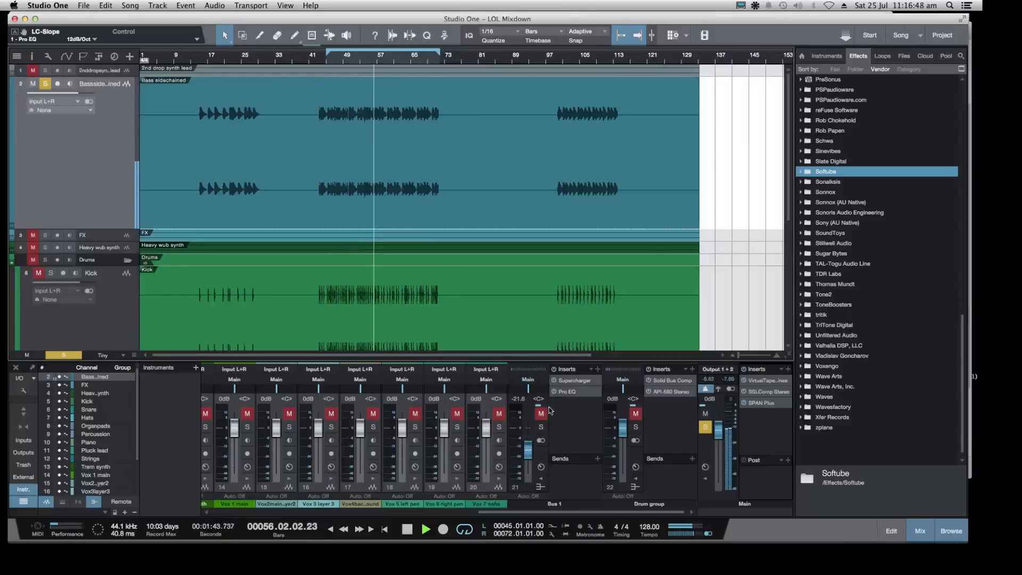
left_click(635, 427)
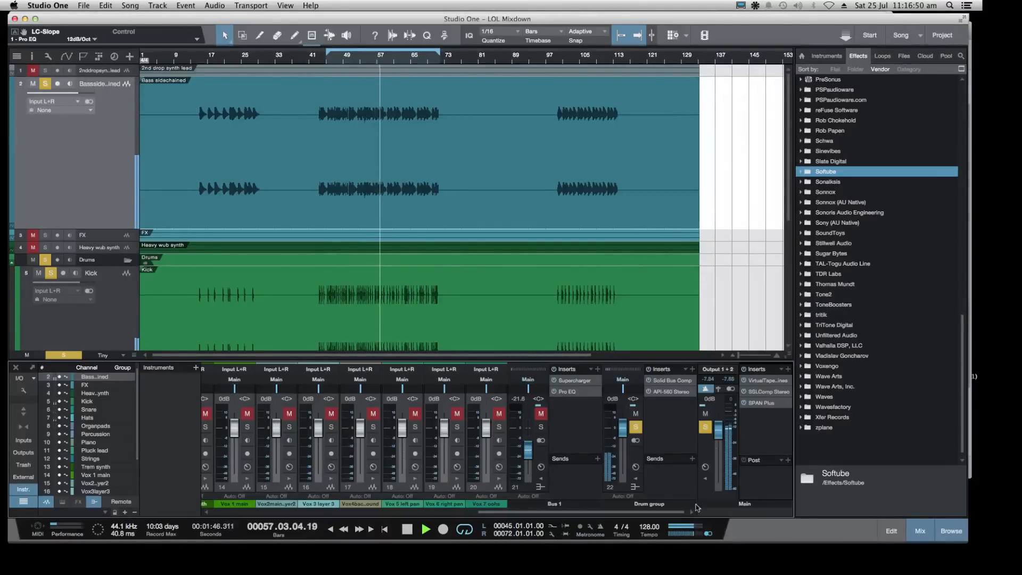
Add a new FX channel fed by a send from the Drum group bus
left_click(692, 459)
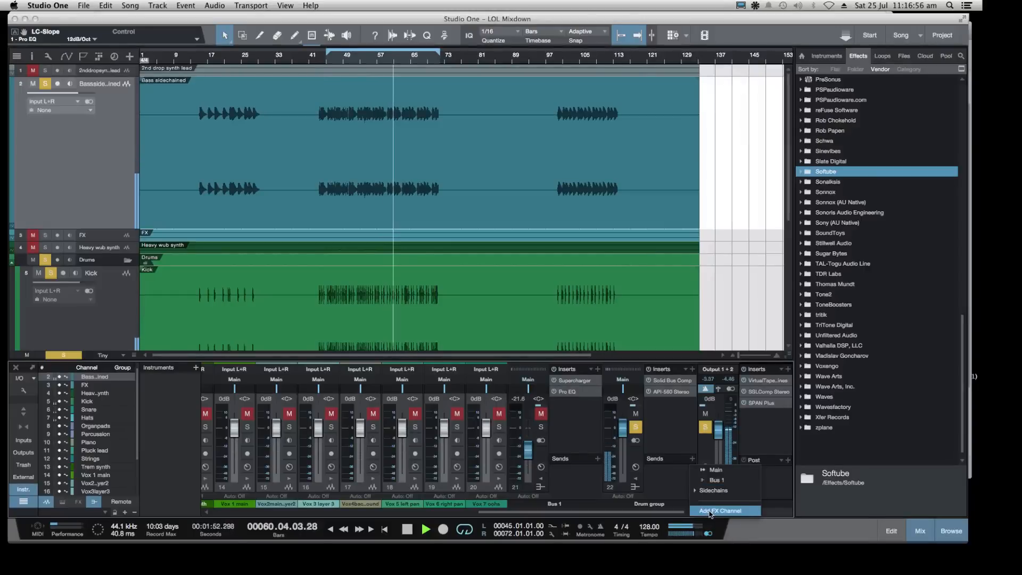
left_click(662, 480)
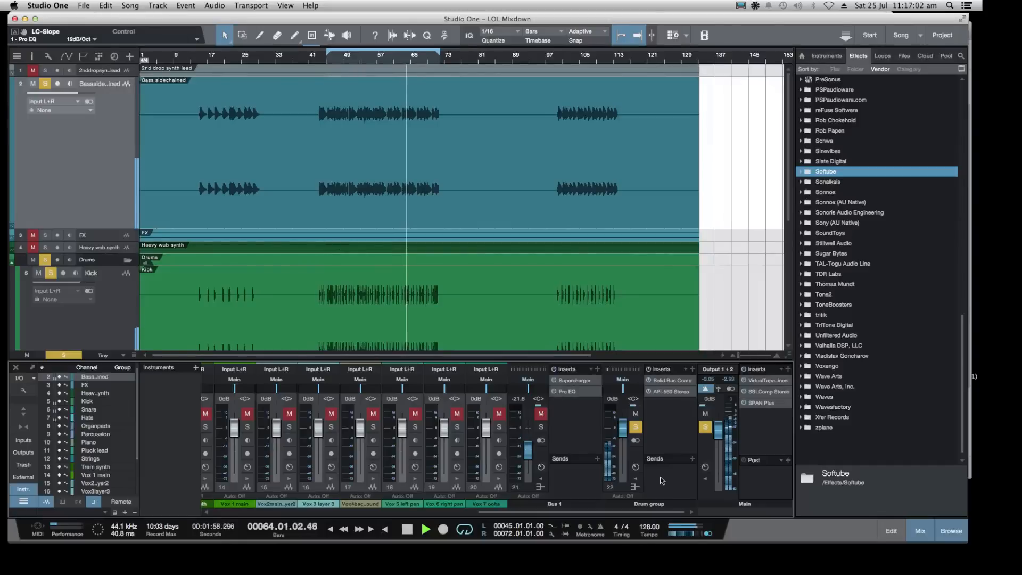
left_click(692, 458)
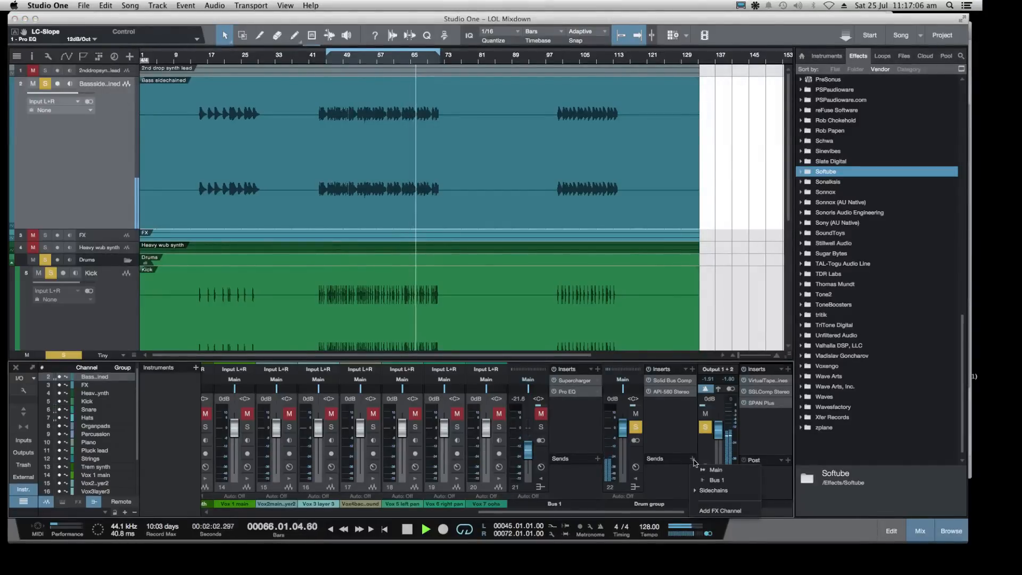
left_click(708, 511)
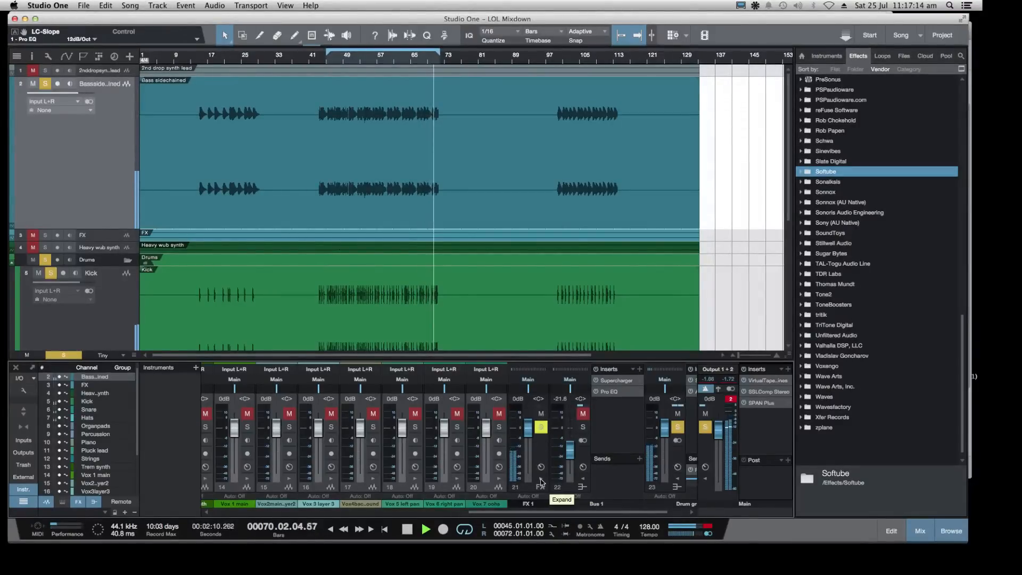
Toggle the Drum group solo off and back on and pull the FX 1 fader fully down
left_click(676, 427)
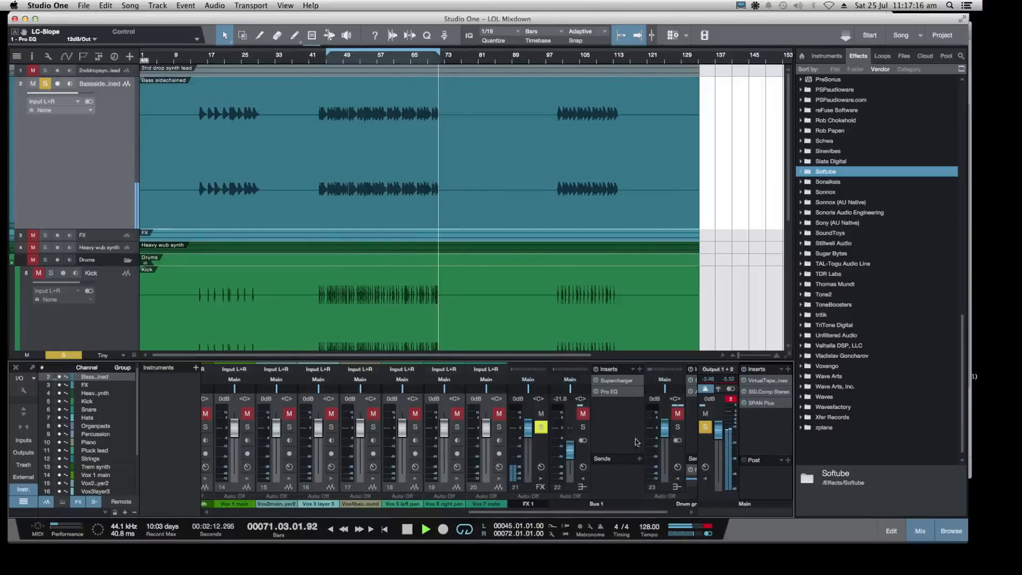
left_click(676, 427)
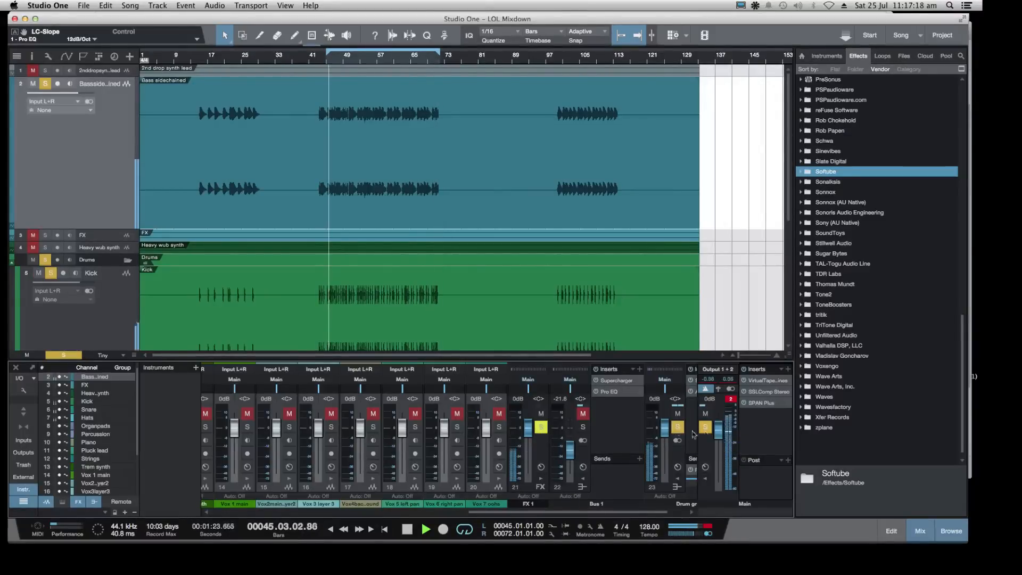
left_click_drag(529, 426, 527, 475)
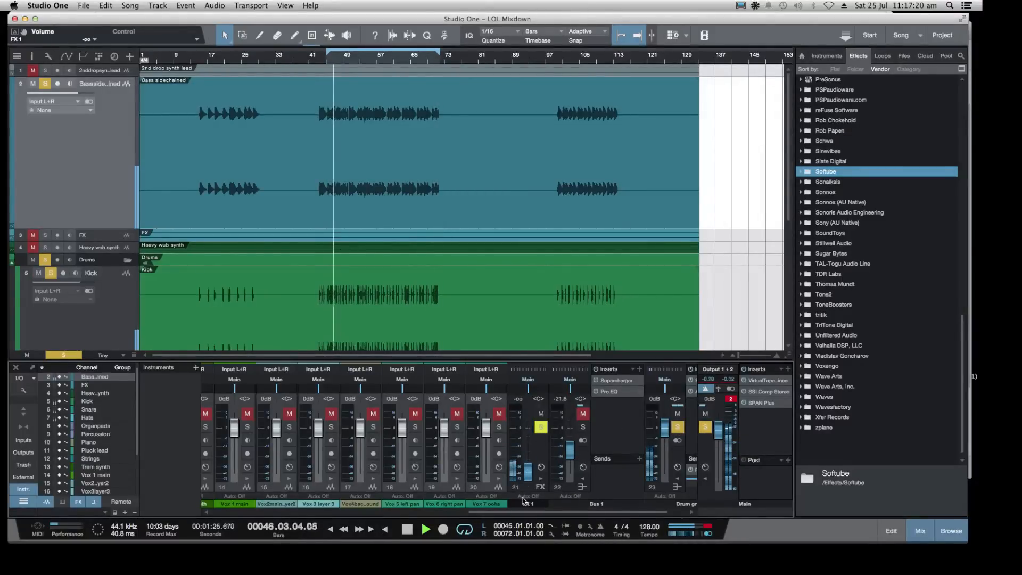
Insert Softube's Valley People Dyna-mite on the FX 1 channel and collapse the Softube effects folder
left_click(799, 173)
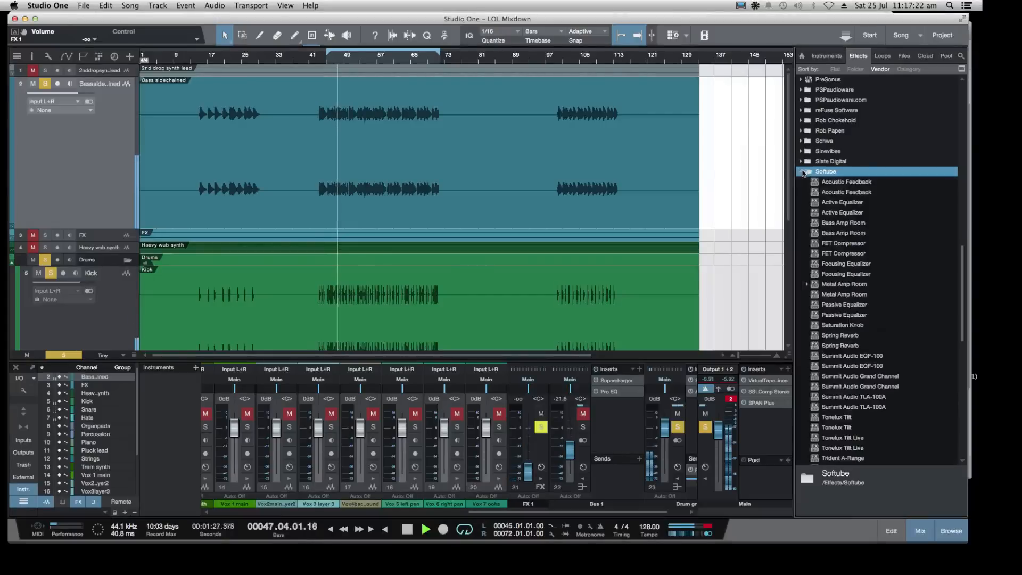
scroll(879, 343, "down", 3)
scroll(880, 343, "down", 5)
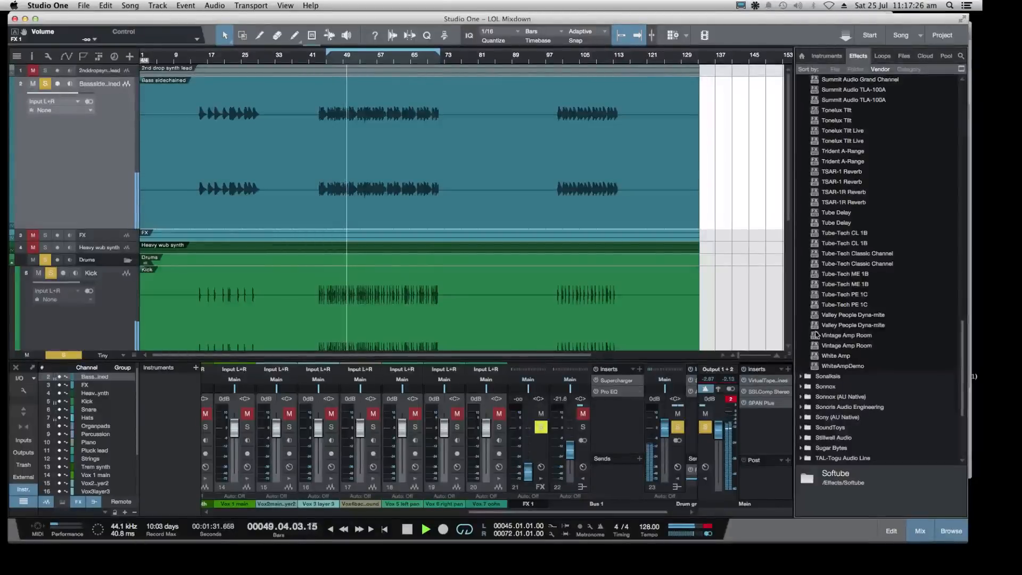
left_click_drag(814, 315, 537, 450)
scroll(867, 313, "up", 10)
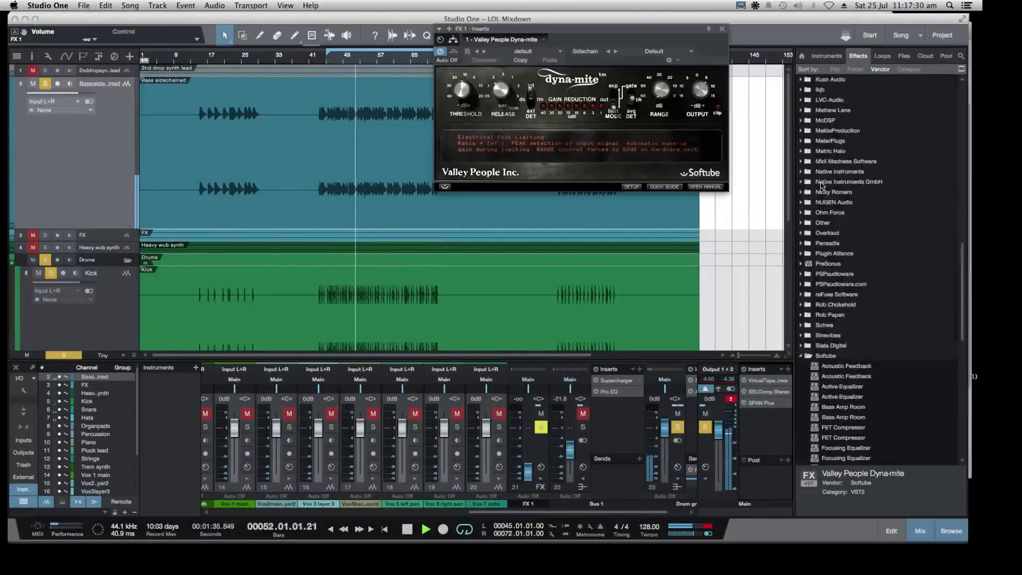
left_click(801, 356)
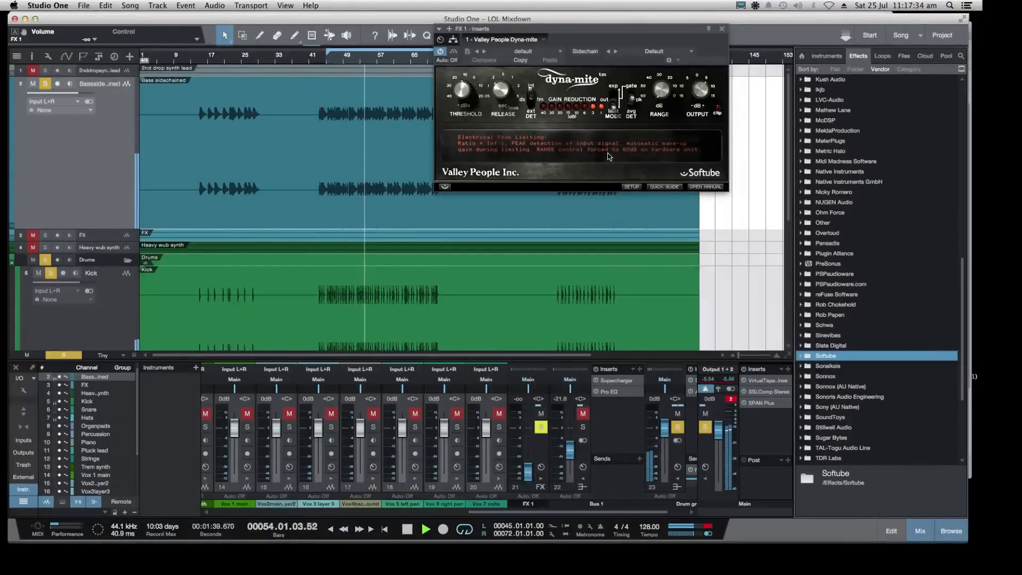
Raise the FX 1 fader to -17.2 dB and set the Dyna-mite threshold to about -23.5 dBv and output to about +10 dB
left_click_drag(527, 471, 525, 447)
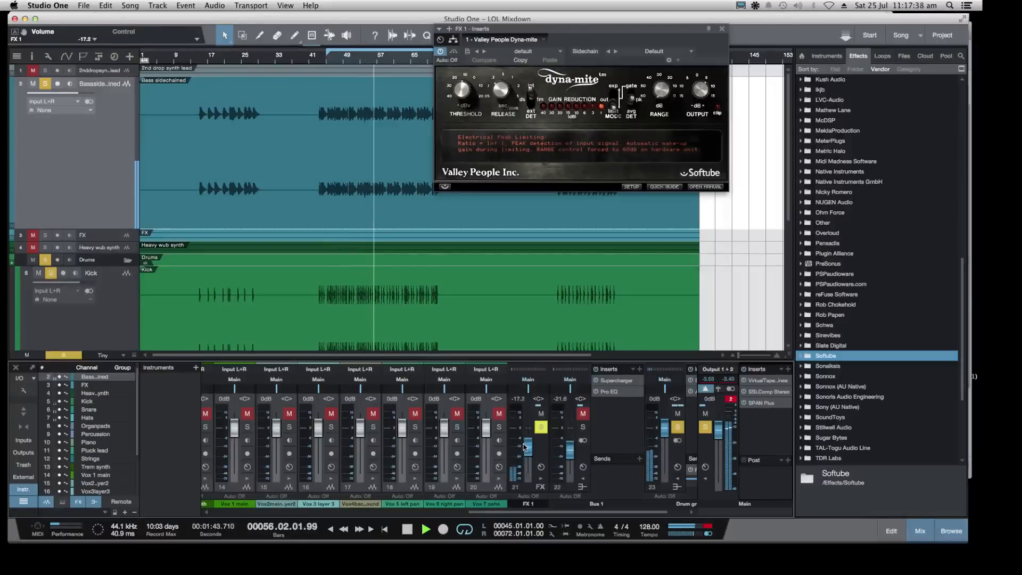
left_click_drag(462, 91, 462, 102)
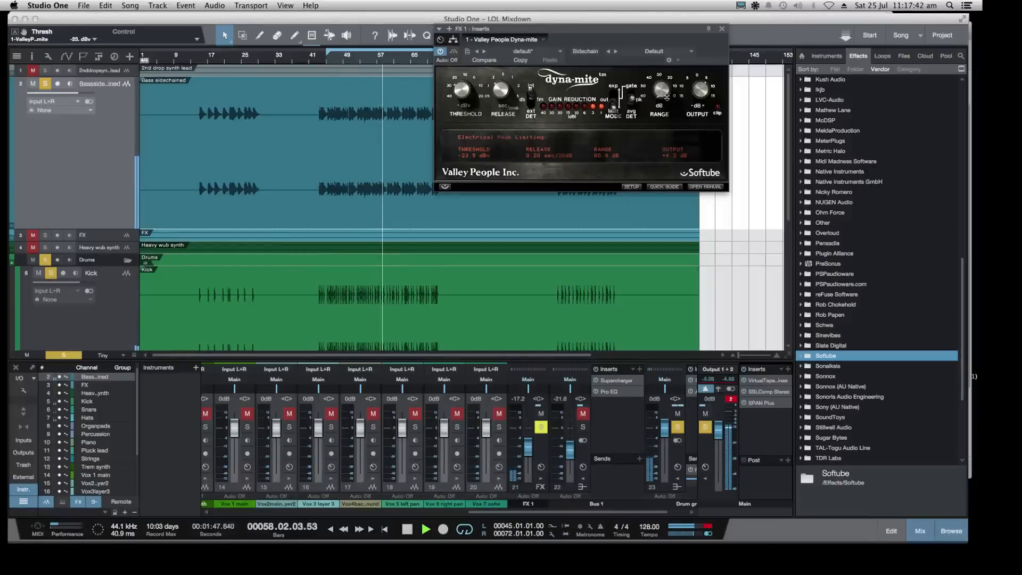
left_click_drag(703, 94, 701, 76)
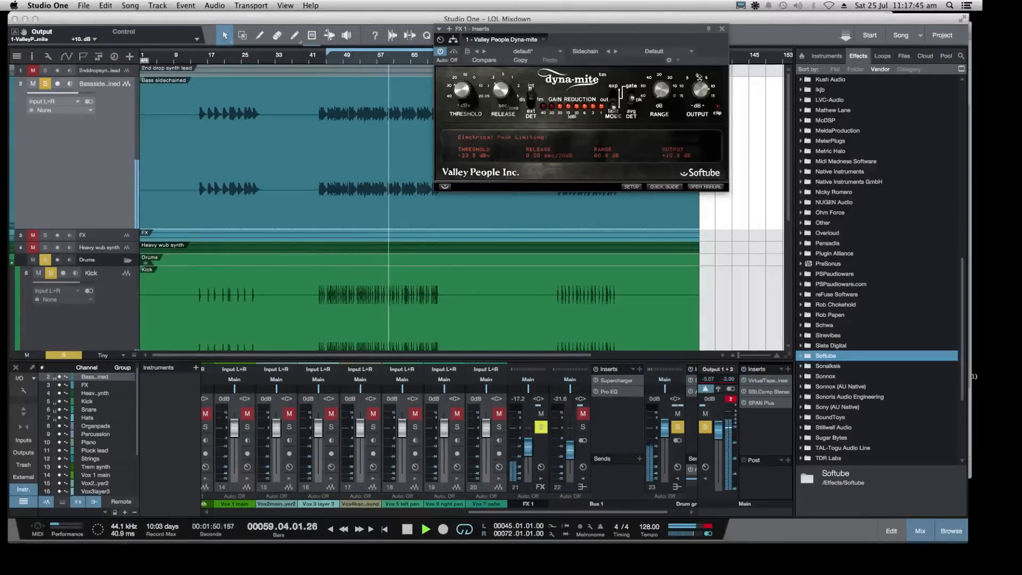
Compare the mix with FX 1 muted and unmuted, ending with FX 1 soloed and the Drum group unsoloed
left_click(540, 415)
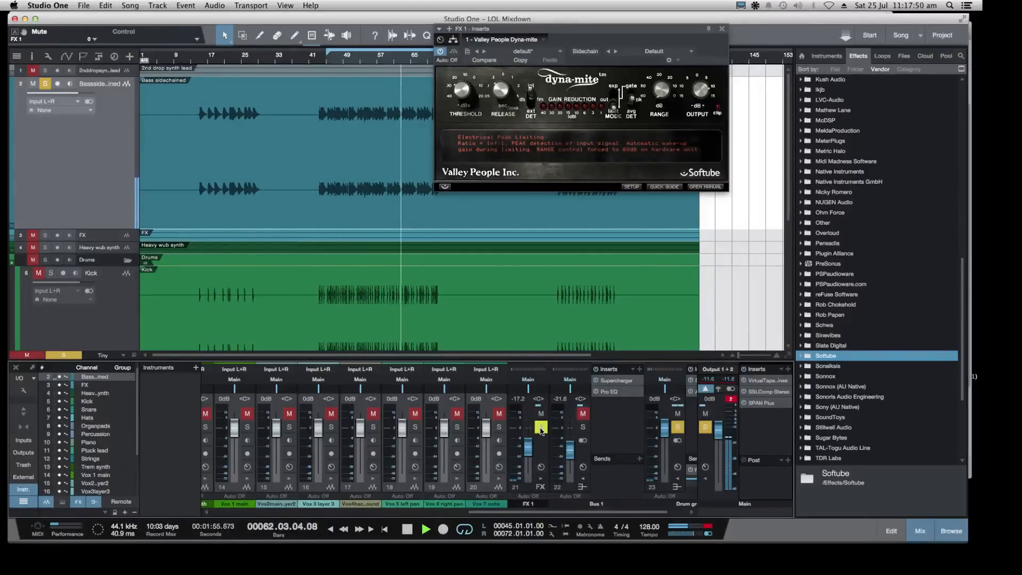
left_click(677, 427)
left_click(542, 428)
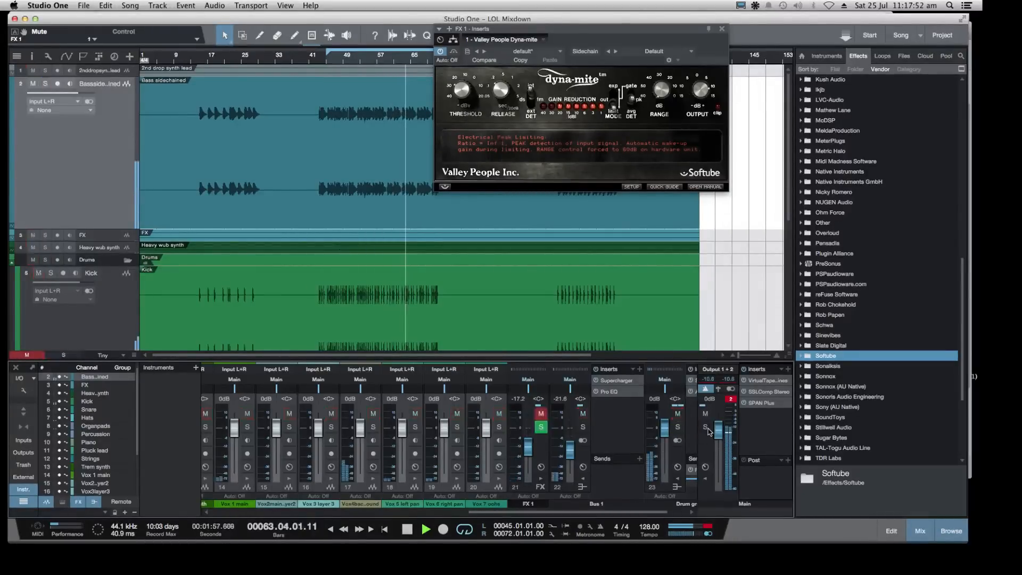
left_click(542, 416)
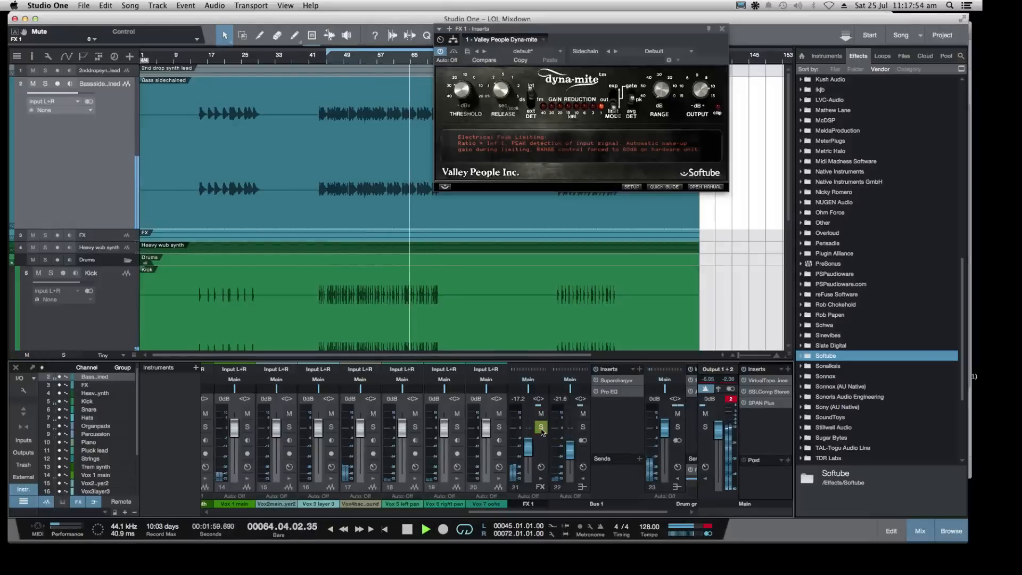
left_click(541, 430)
Set the Dyna-mite threshold to about -22.6 dBv and the FX 1 fader to -12.0 dB, pausing and resuming playback
mouse_move(528, 450)
left_mouse_down()
mouse_move(529, 427)
mouse_move(529, 480)
mouse_move(529, 434)
left_mouse_up()
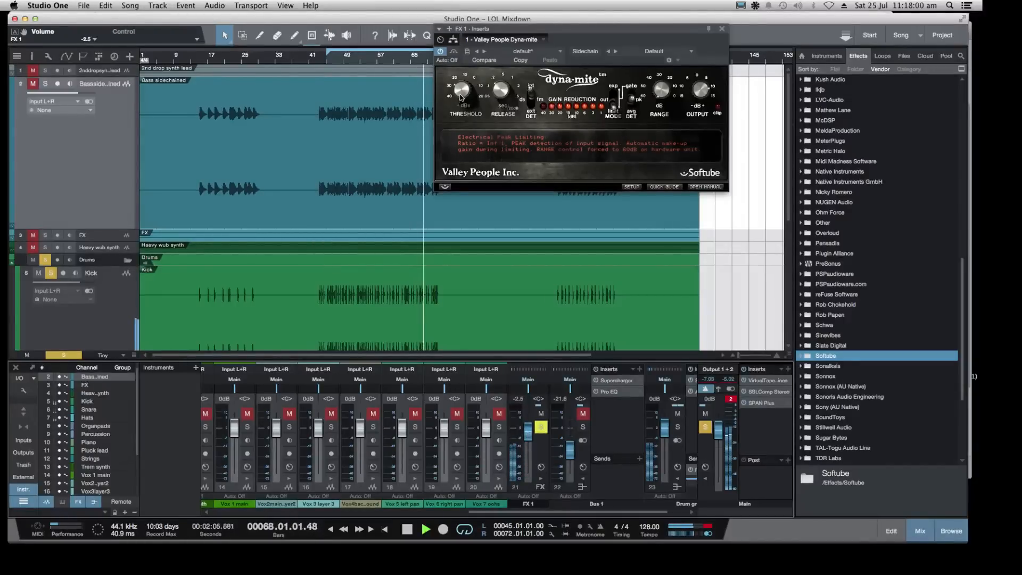
mouse_move(462, 97)
left_mouse_down()
mouse_move(461, 87)
mouse_move(462, 96)
left_mouse_up()
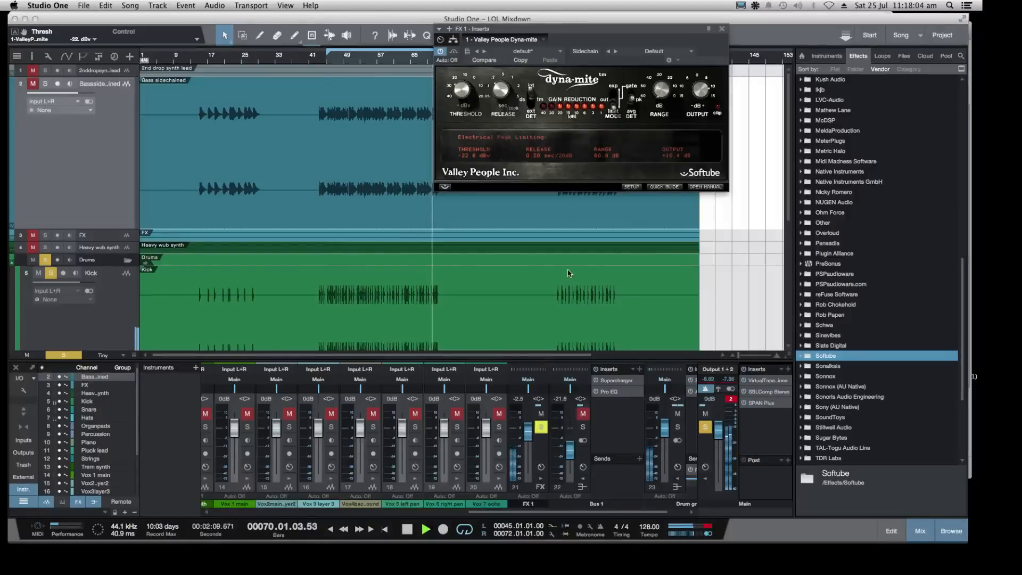
left_click_drag(529, 432, 524, 440)
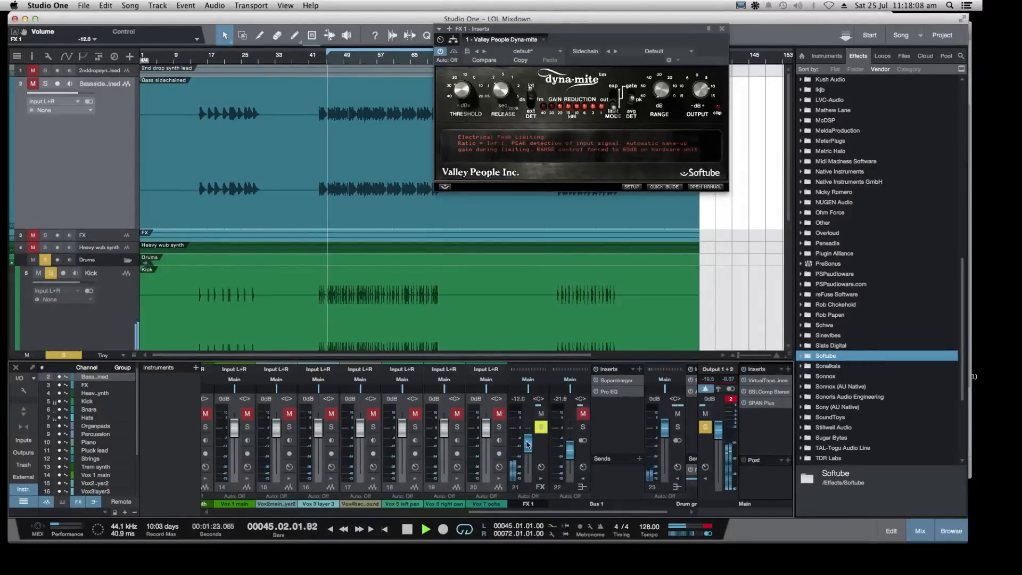
key("space")
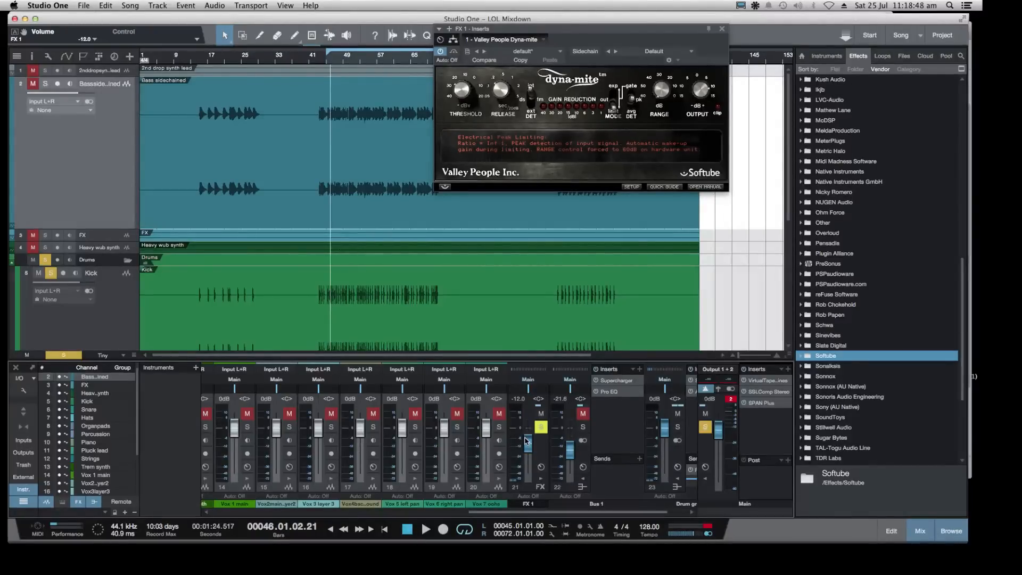
key("space")
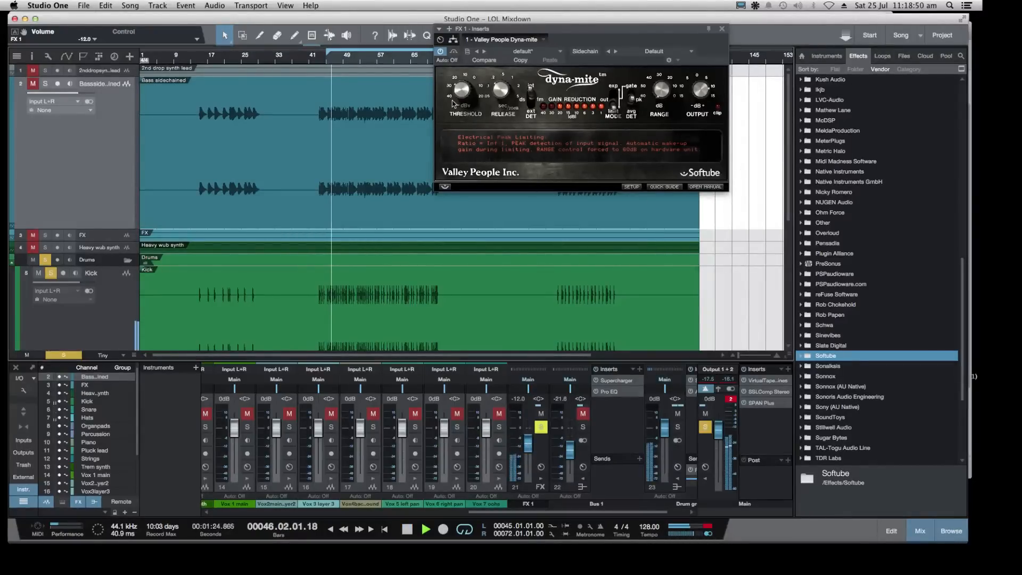
Raise FX 1 slightly and retune the Dyna-mite's threshold, release to about 0.9 sec, range to 41.7 dB and output to about +14 dB
left_click_drag(526, 446, 526, 441)
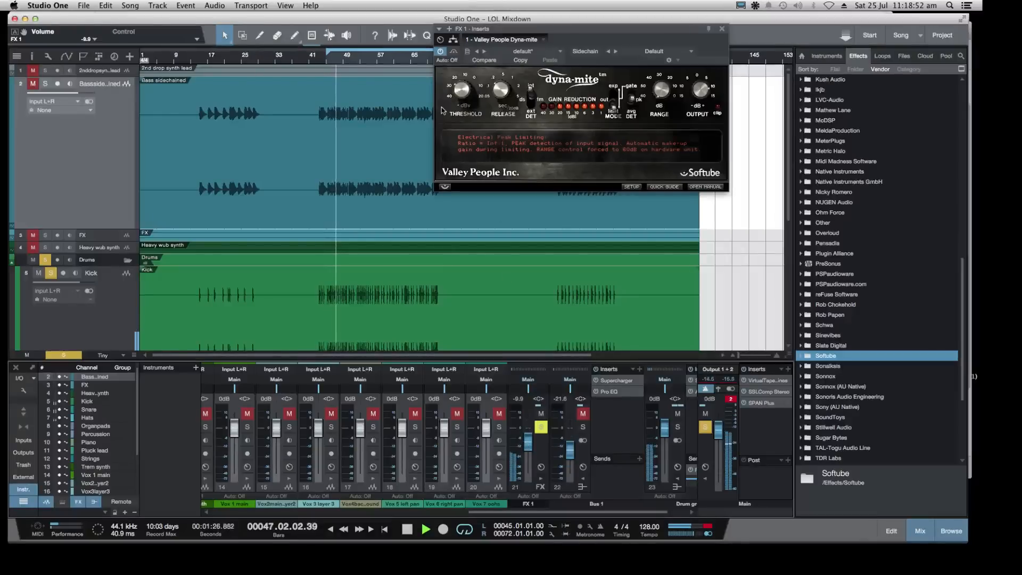
left_click_drag(463, 114, 499, 81)
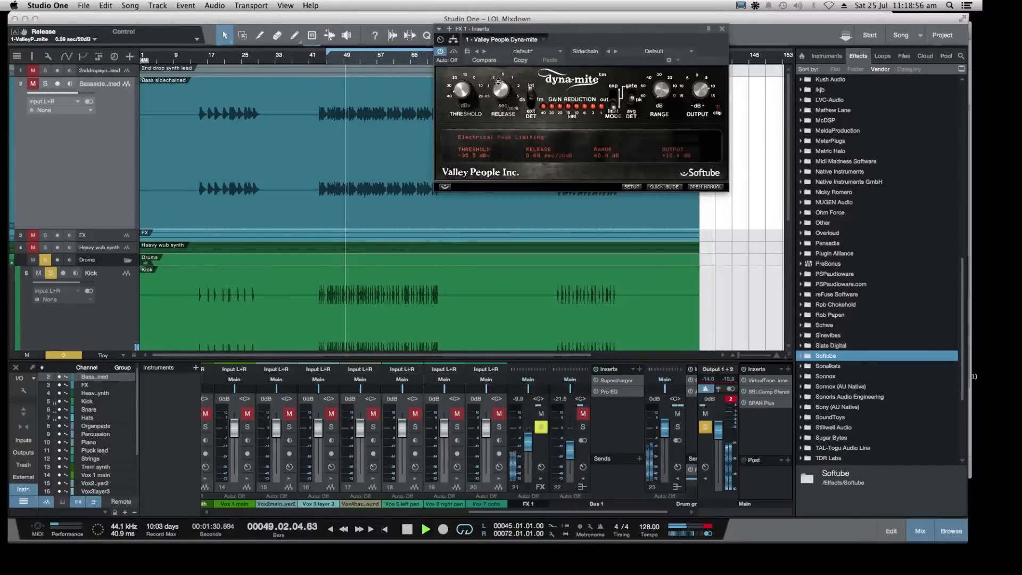
left_click_drag(660, 109, 633, 37)
left_click_drag(463, 97, 499, 96)
left_click_drag(662, 92, 703, 91)
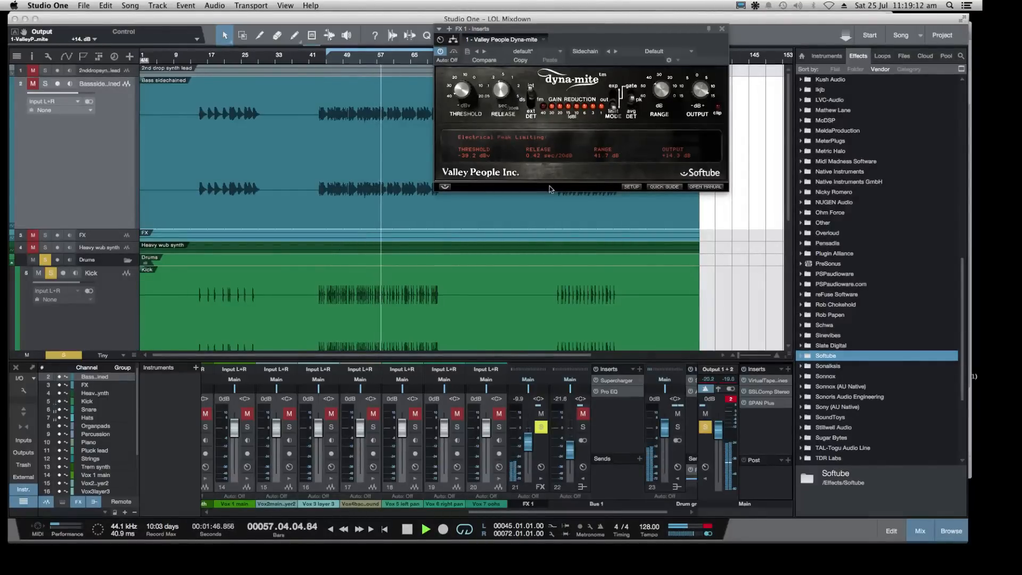
mouse_move(500, 92)
left_mouse_down()
mouse_move(503, 80)
mouse_move(501, 95)
left_mouse_up()
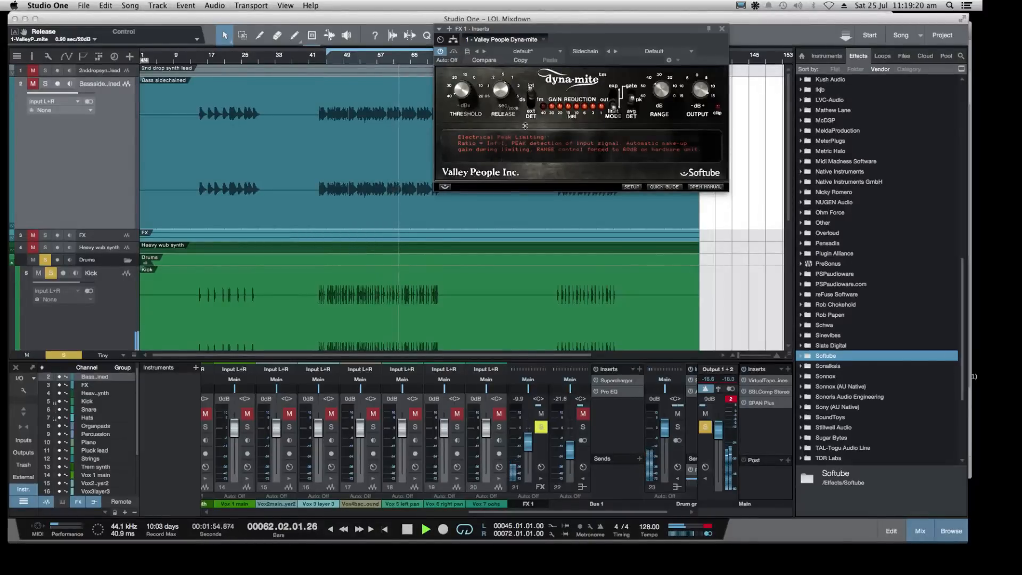
Solo the Drum group together with FX 1 and blend the FX 1 fader down to -22.4 dB
left_click(541, 427)
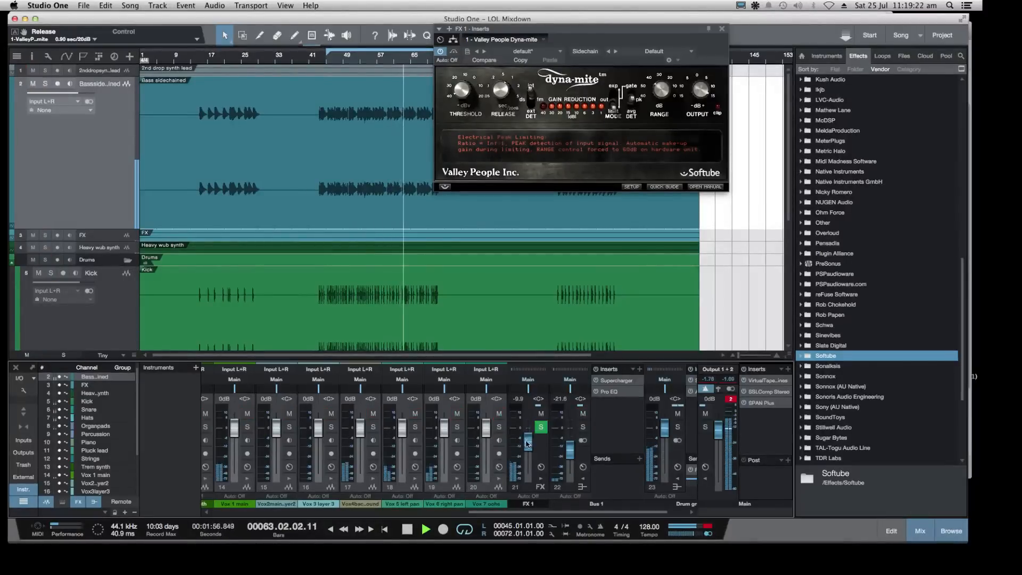
mouse_move(527, 443)
left_mouse_down()
mouse_move(525, 465)
mouse_move(525, 450)
left_mouse_up()
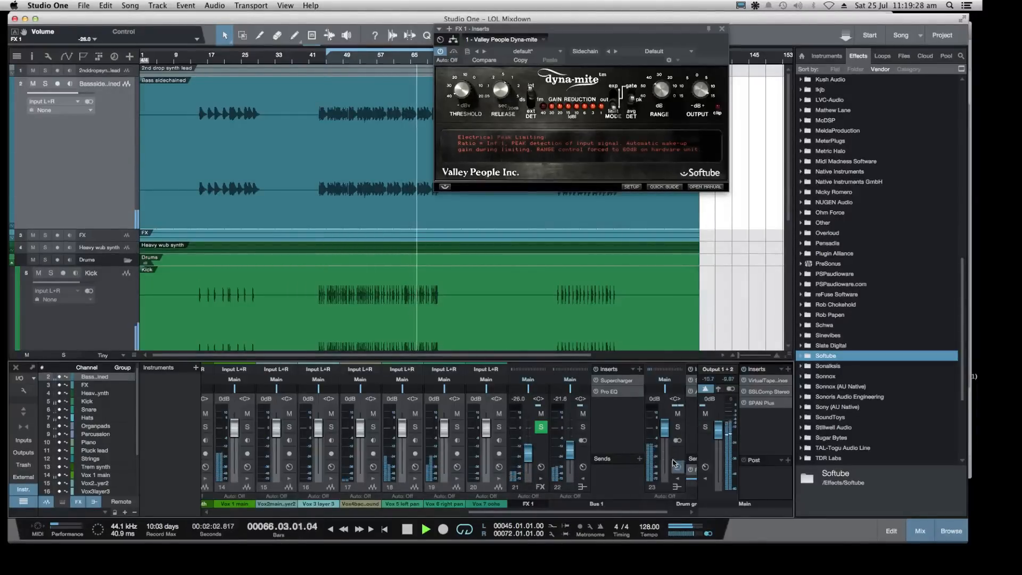
left_click(678, 427)
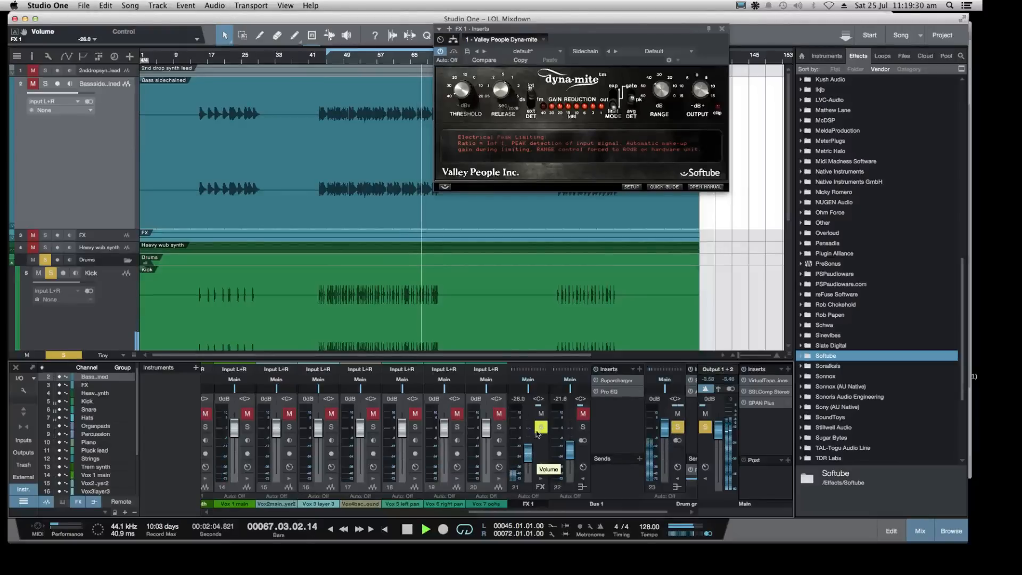
left_click(541, 414)
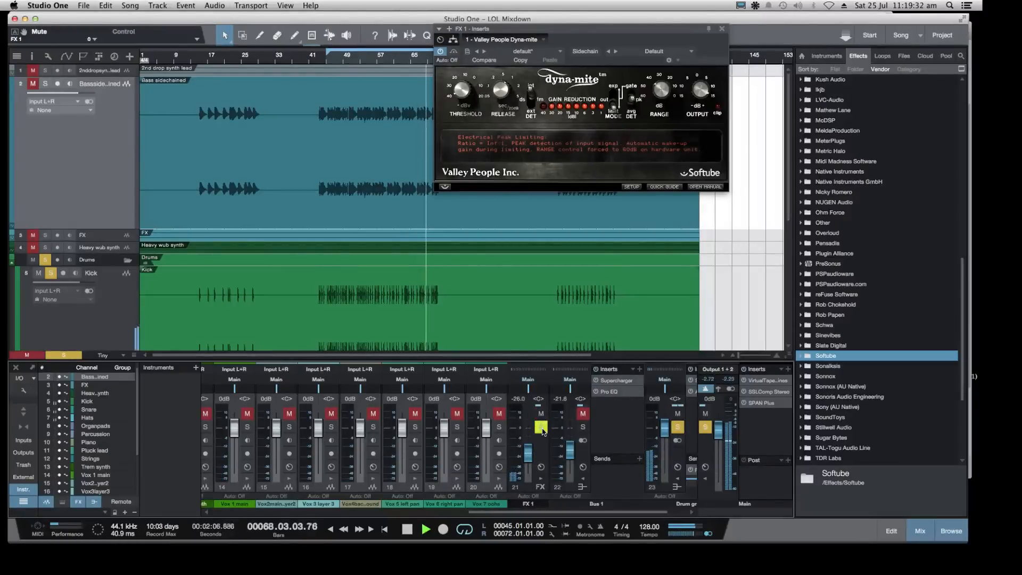
left_click_drag(528, 459, 528, 456)
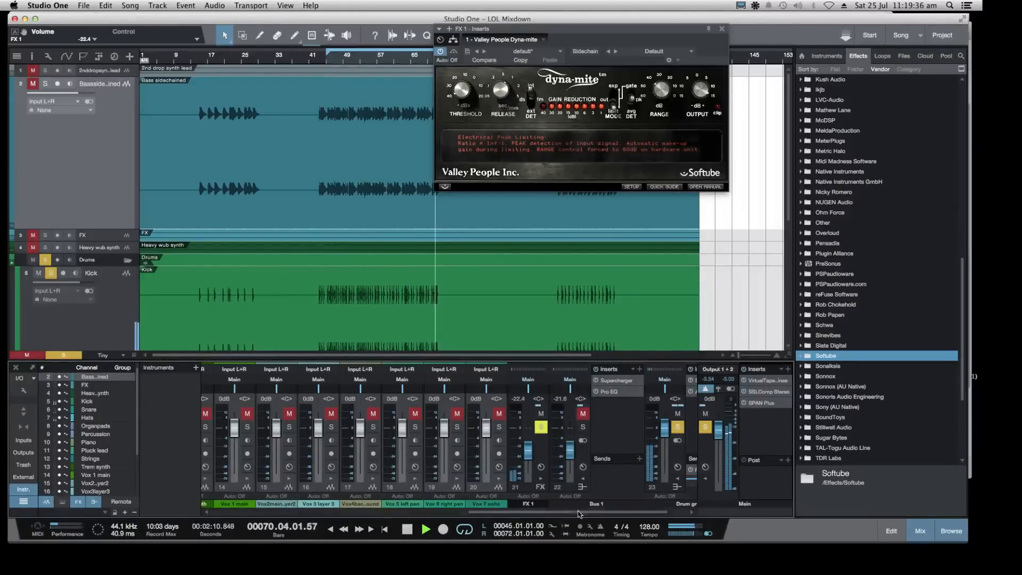
Compare the Drum group with its FX 1 send muted and active, and trim the FX 1 fader to -23.1 dB
left_click_drag(579, 513, 706, 524)
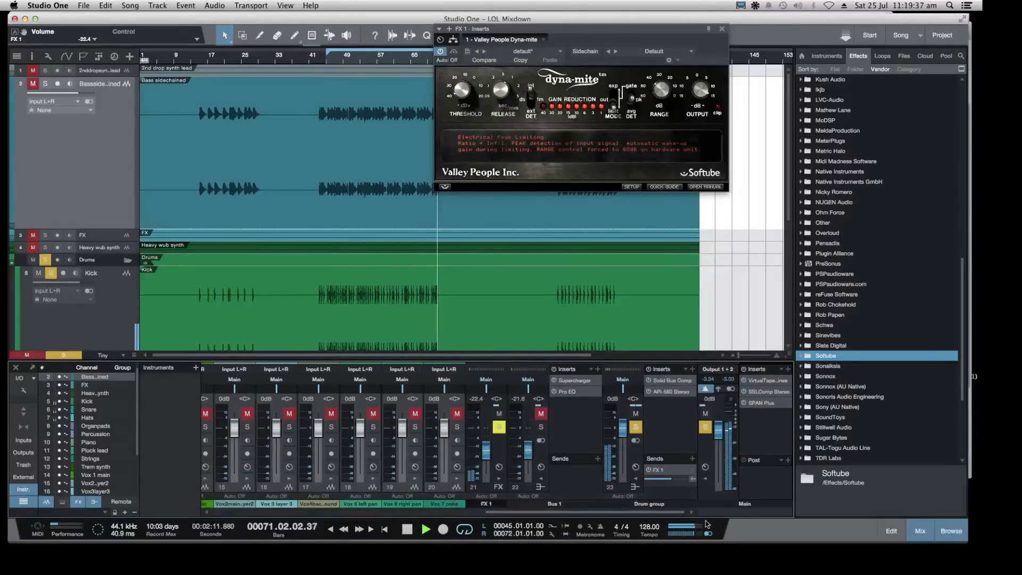
left_click(649, 471)
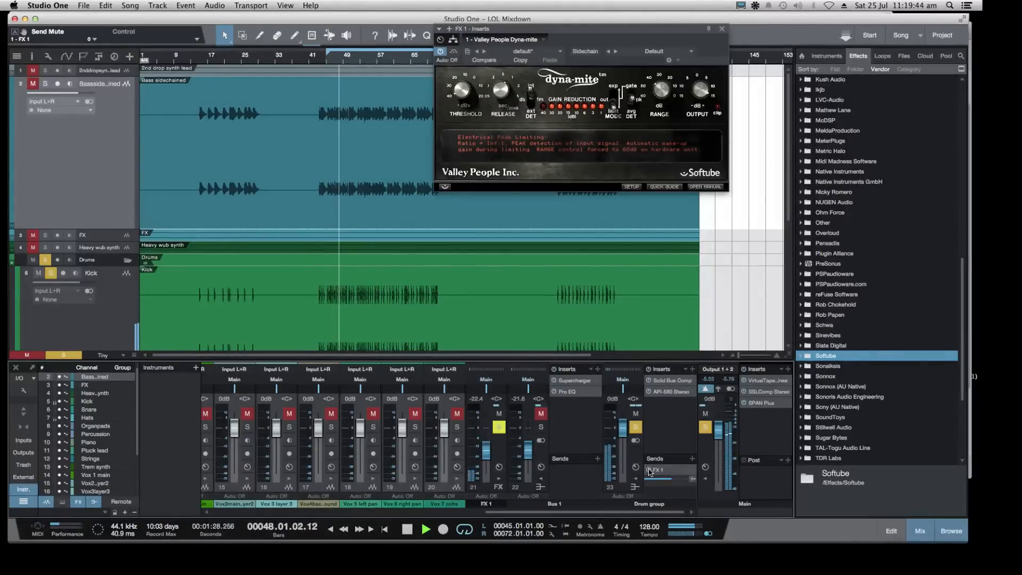
left_click_drag(486, 451, 486, 451)
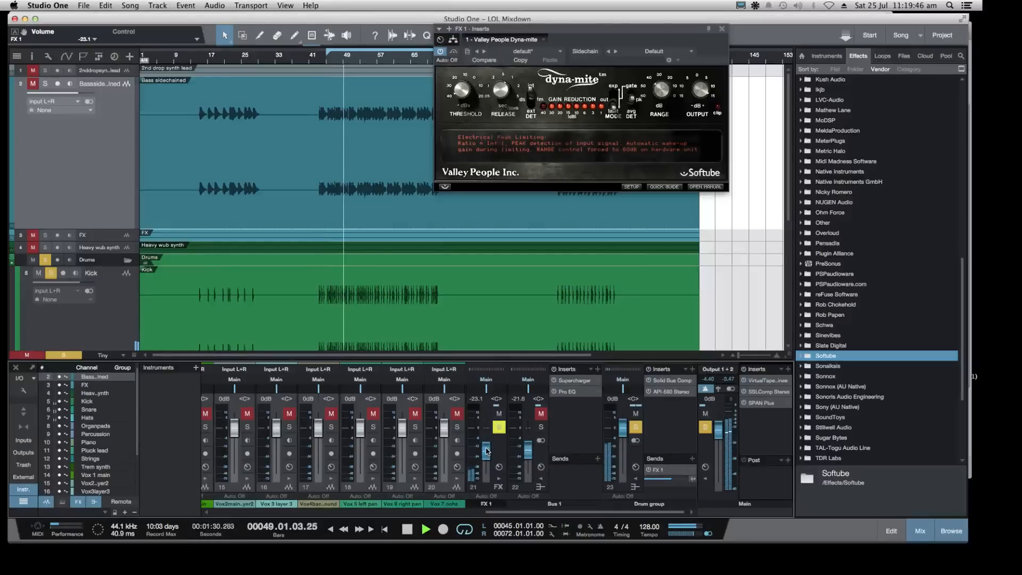
left_click(649, 470)
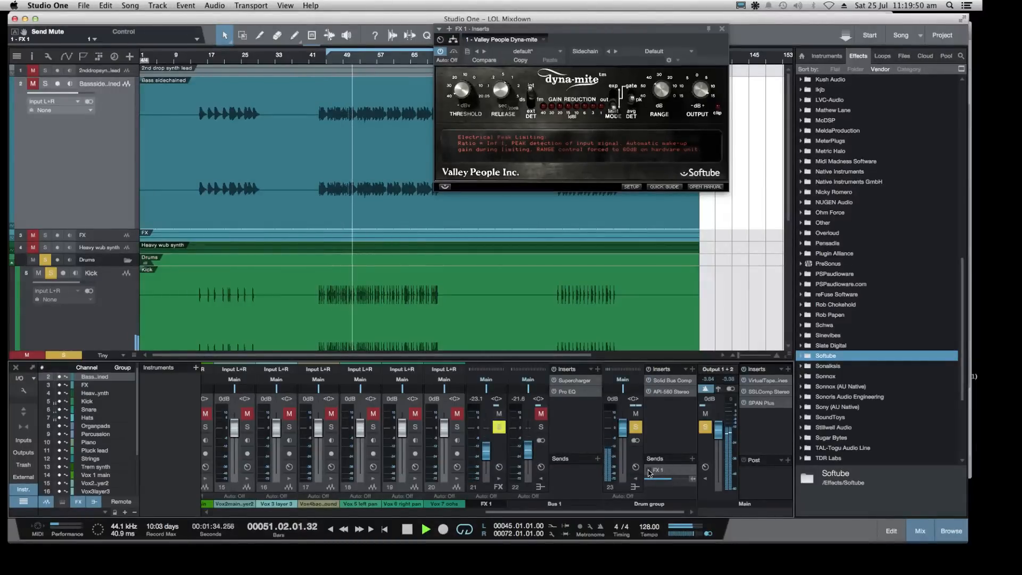
Reactivate the Drum group's FX 1 send and stop playback
left_click(649, 470)
key("space")
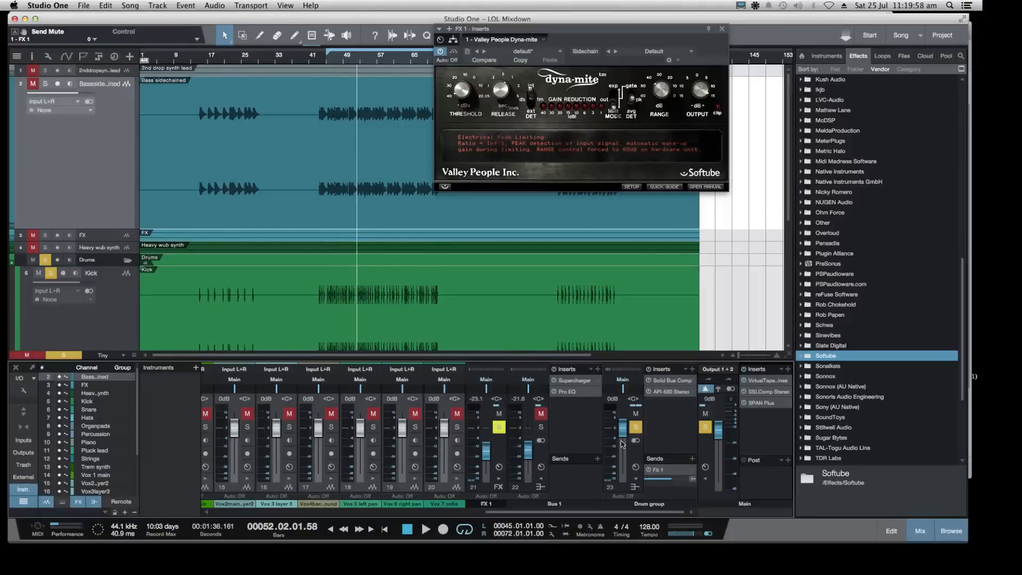
Switch to Chrome to read the Twitch dashboard chat, return to Studio One and close the bass track's Pro EQ window
mouse_move(655, 551)
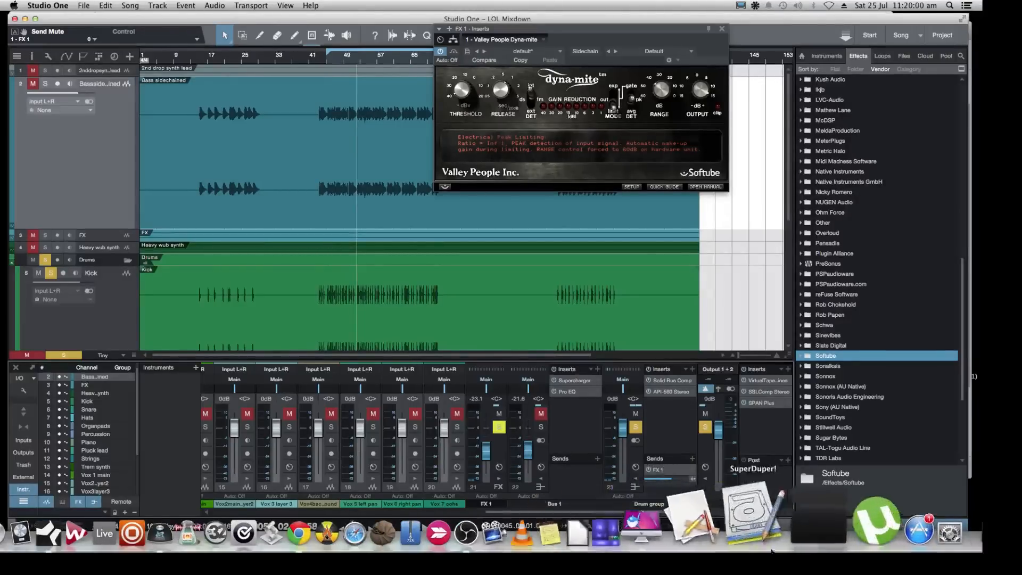
left_click(372, 519)
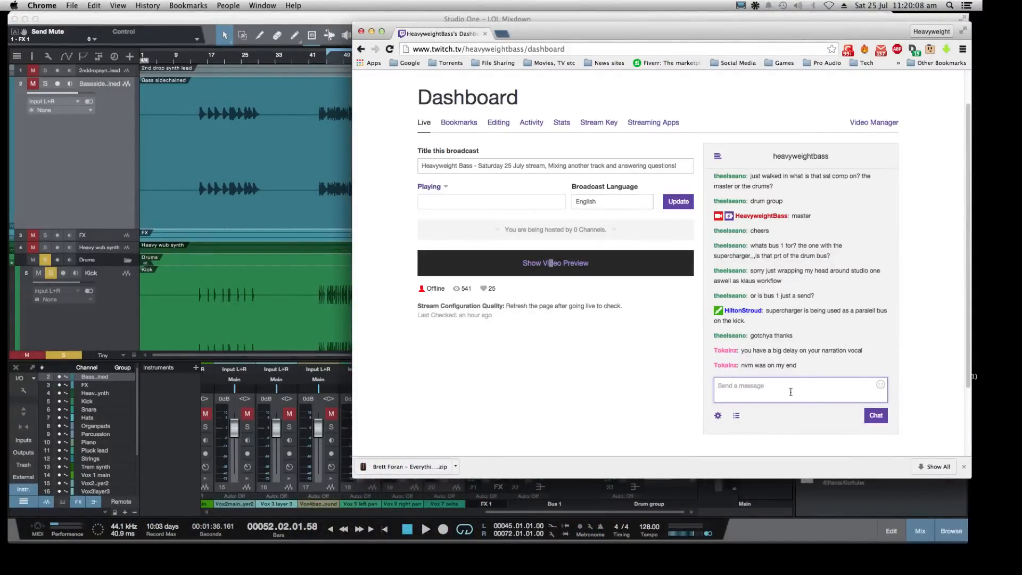
left_click(107, 200)
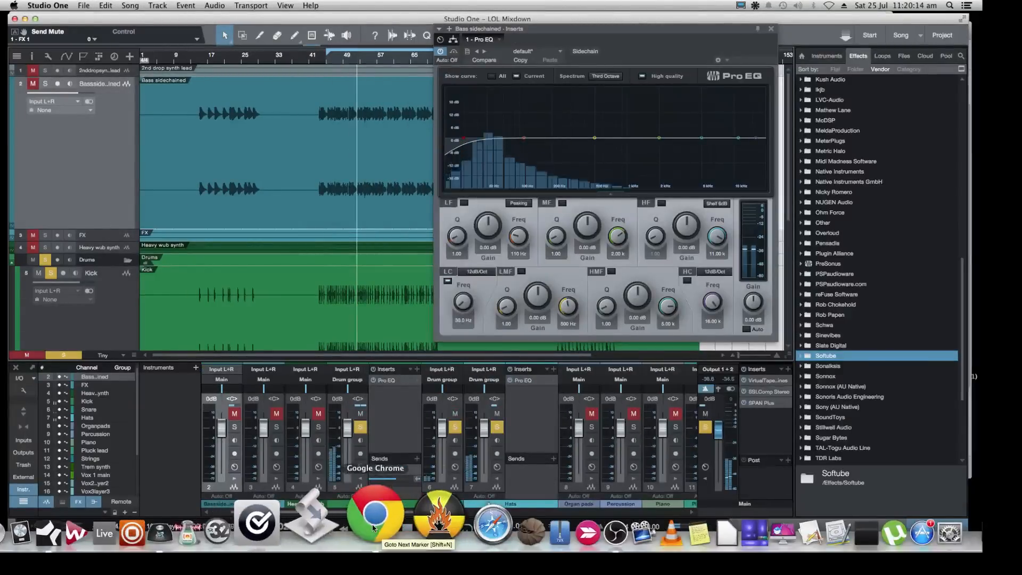
left_click(374, 526)
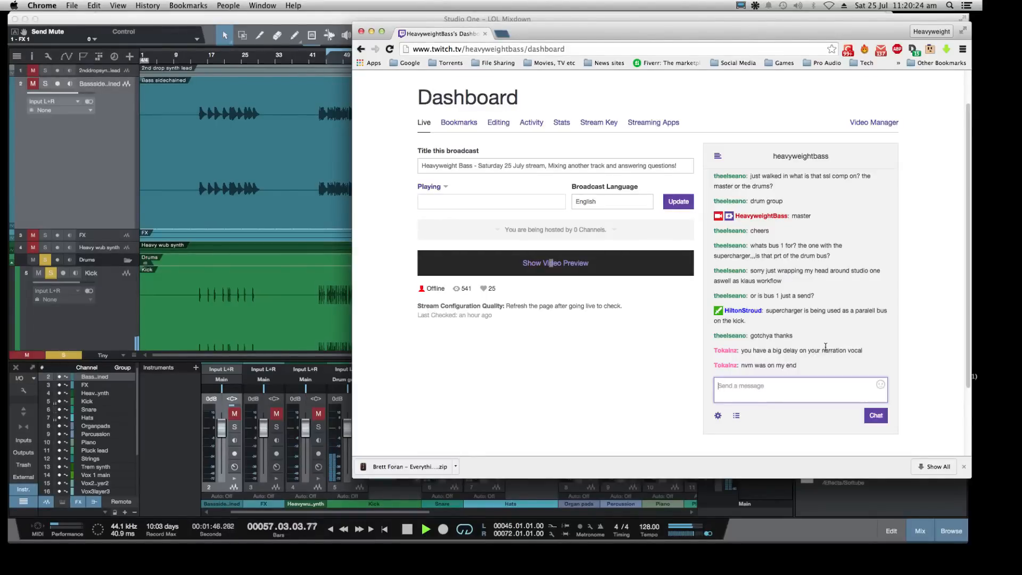
left_click(372, 32)
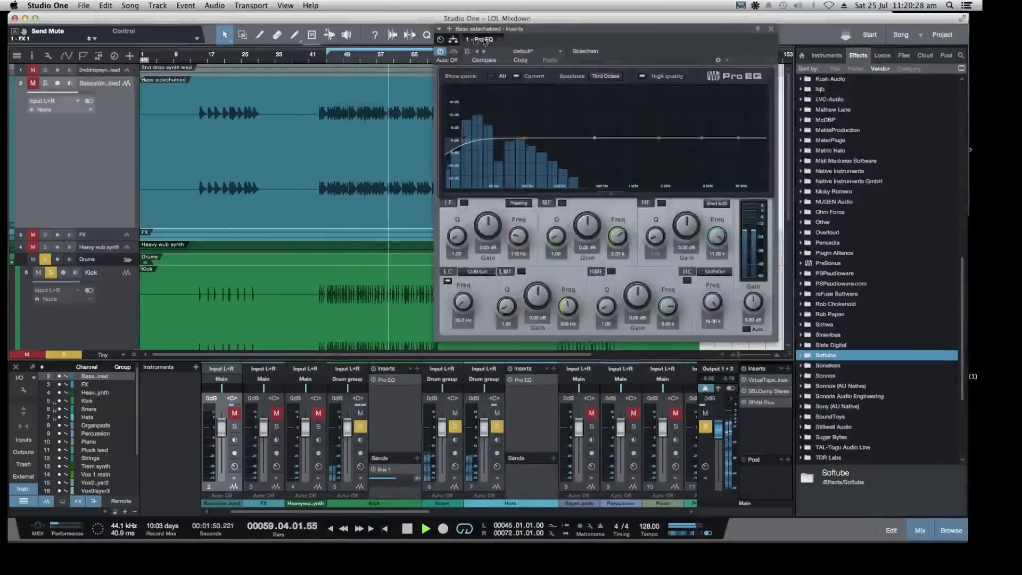
left_click(771, 29)
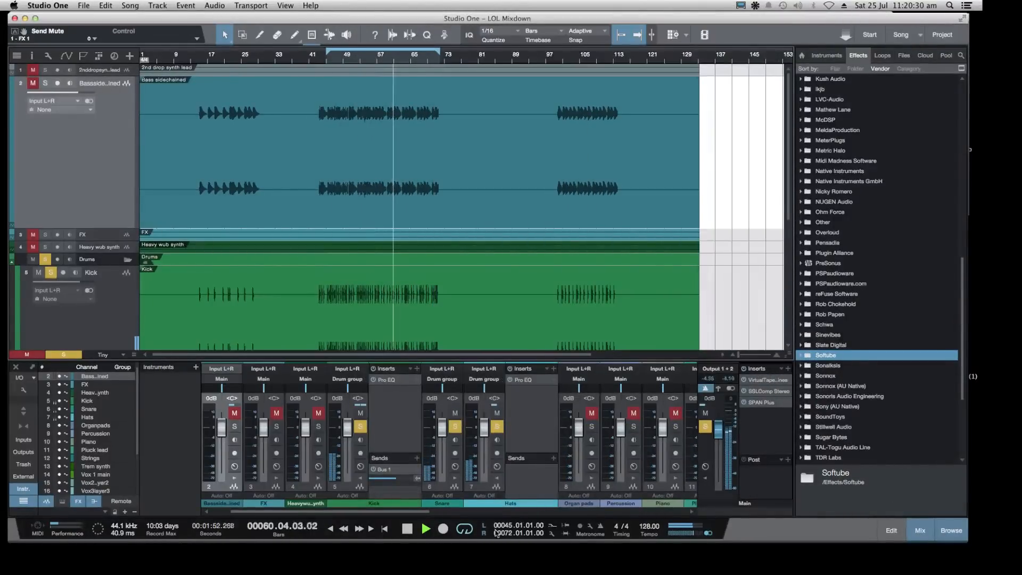
Audition the Drum group with its FX 1 send toggled off and on, and raise the FX 1 fader to -22.4 dB
left_click_drag(330, 511, 713, 517)
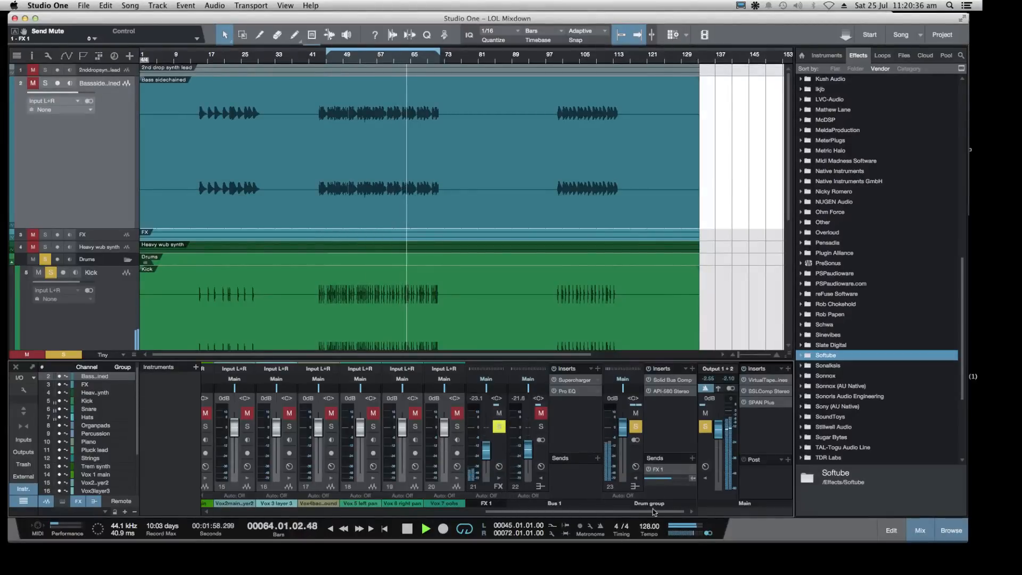
left_click(649, 469)
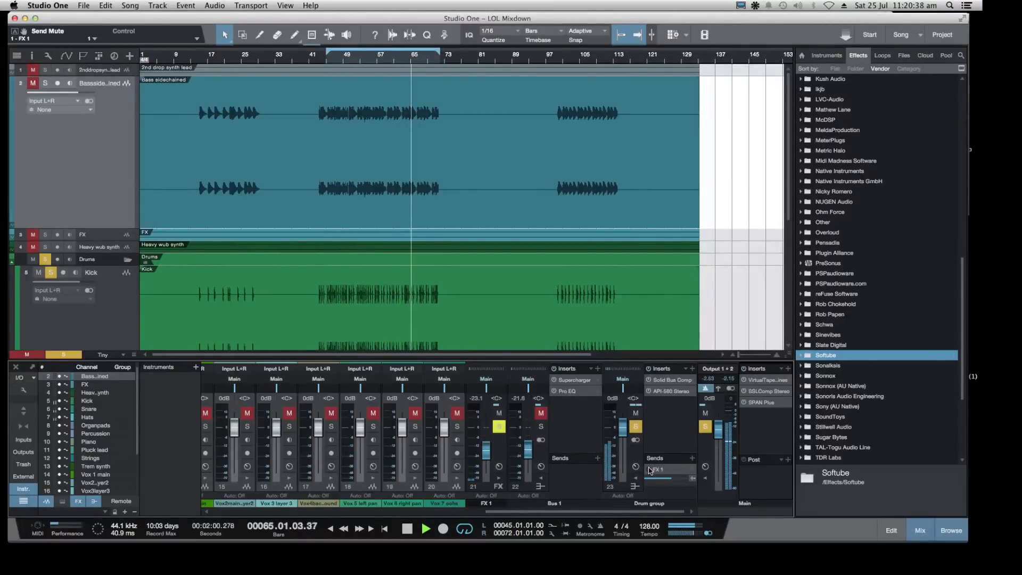
left_click(648, 469)
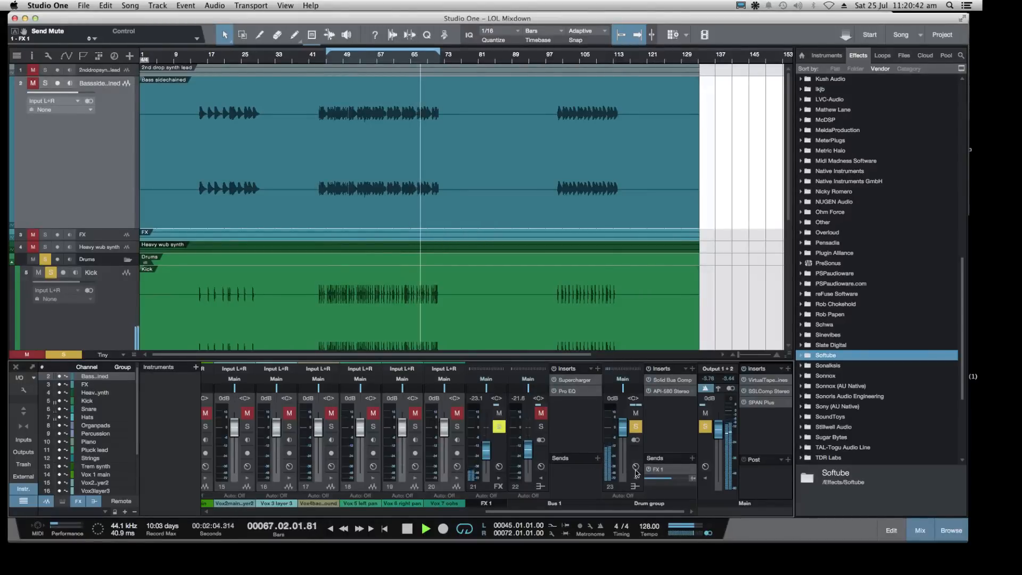
left_click_drag(482, 454, 486, 453)
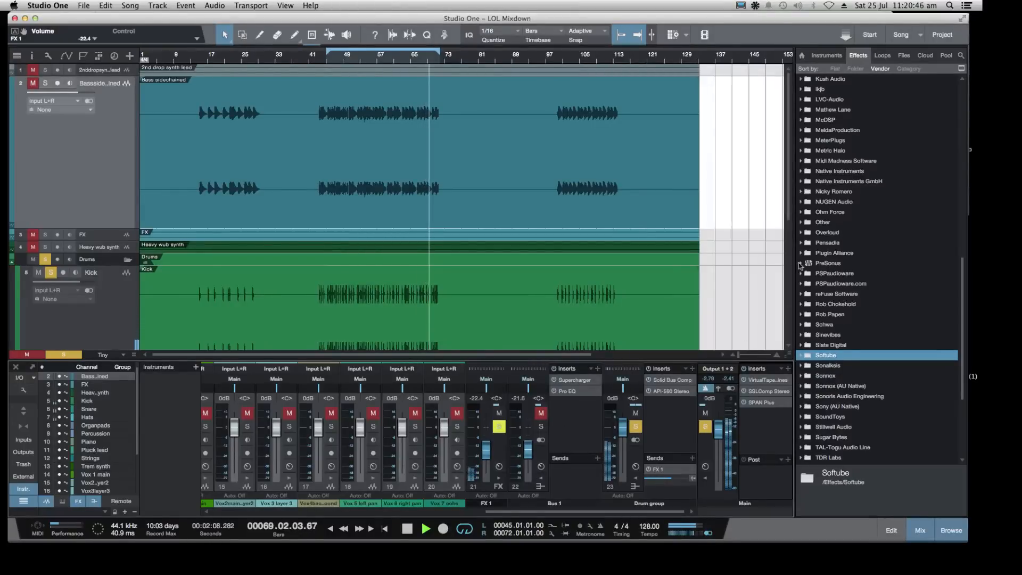
Add a Pro EQ after the Dyna-mite on FX 1 and set its low cut to 114 Hz at 24 dB/Oct
left_click(801, 263)
scroll(845, 289, "down", 10)
left_click_drag(831, 273, 502, 450)
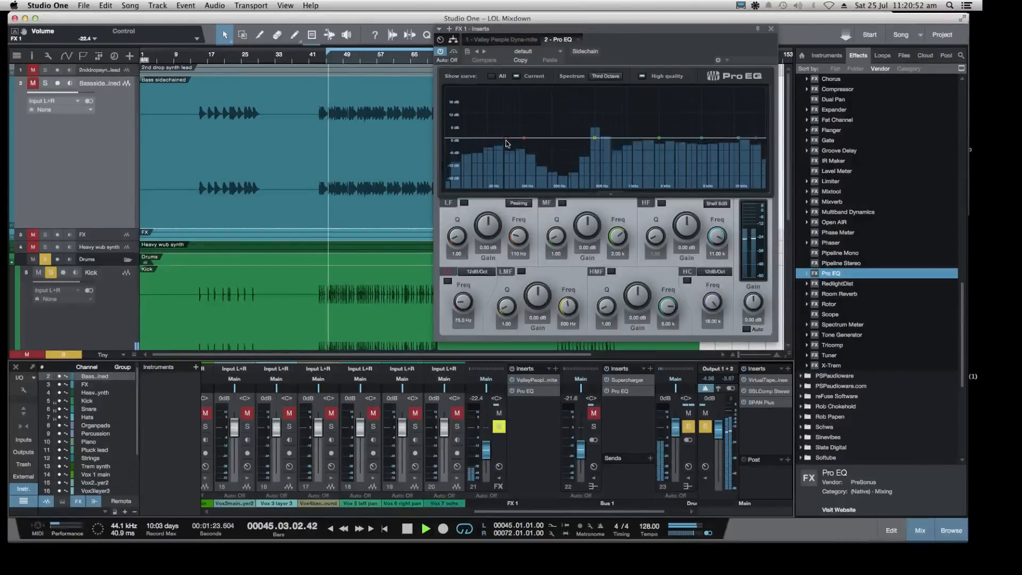
left_click_drag(508, 139, 528, 160)
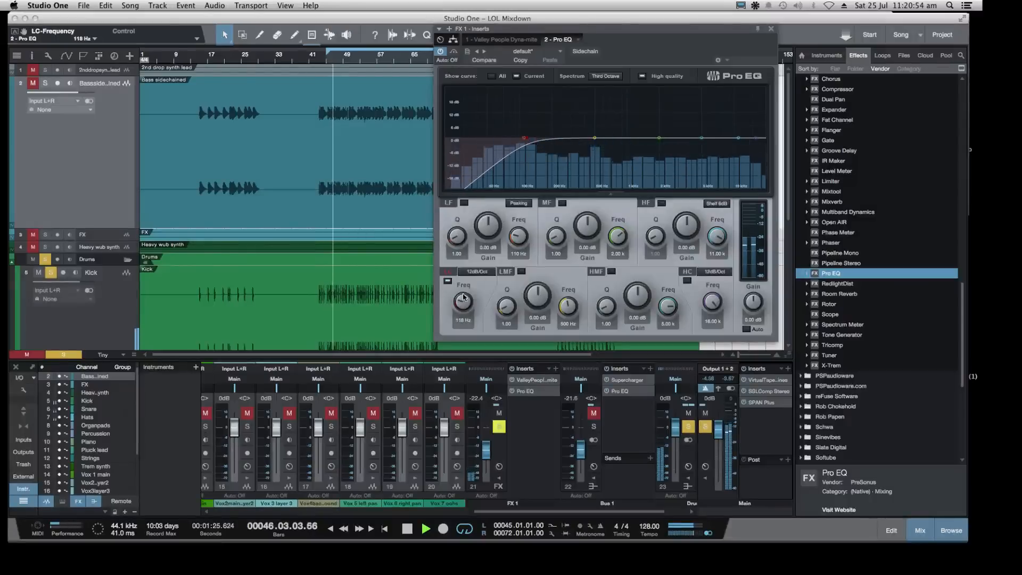
left_click(477, 273)
left_click(475, 299)
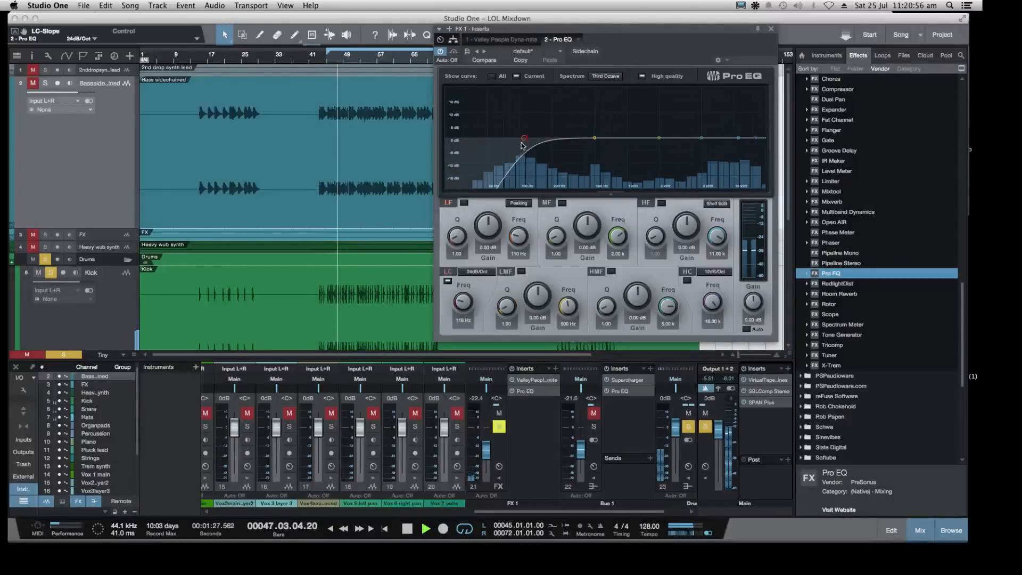
left_click_drag(525, 141, 523, 141)
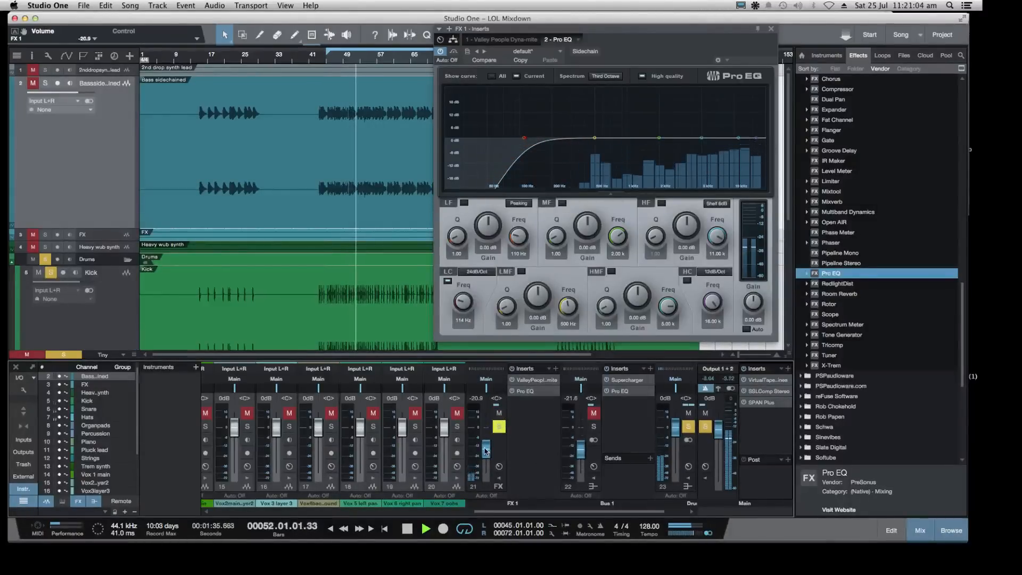
Clear the solos to bring in the full mix, raise the FX 1 fader to -12.0 dB and mute FX 1
left_click_drag(485, 451, 485, 449)
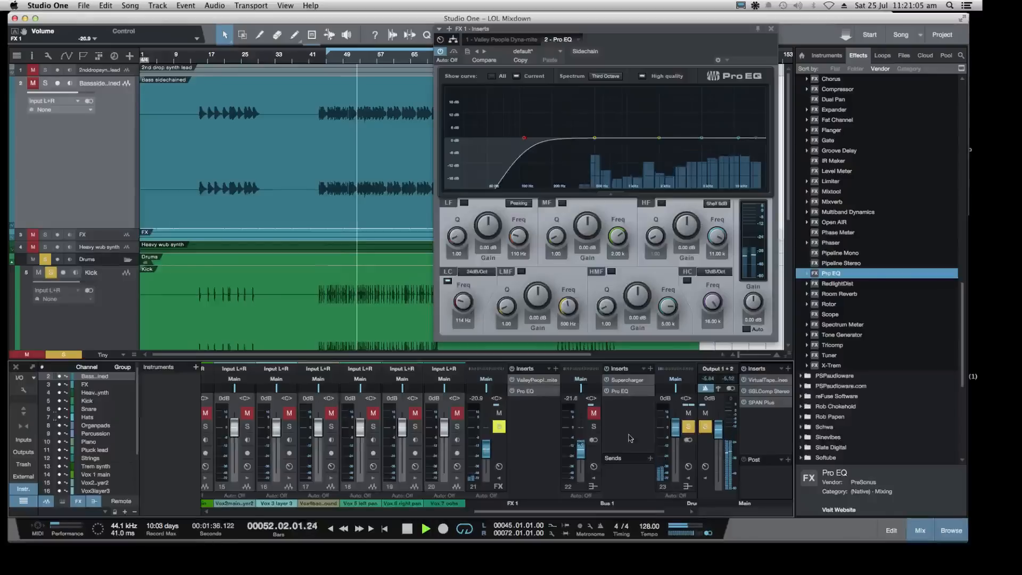
left_click(705, 427)
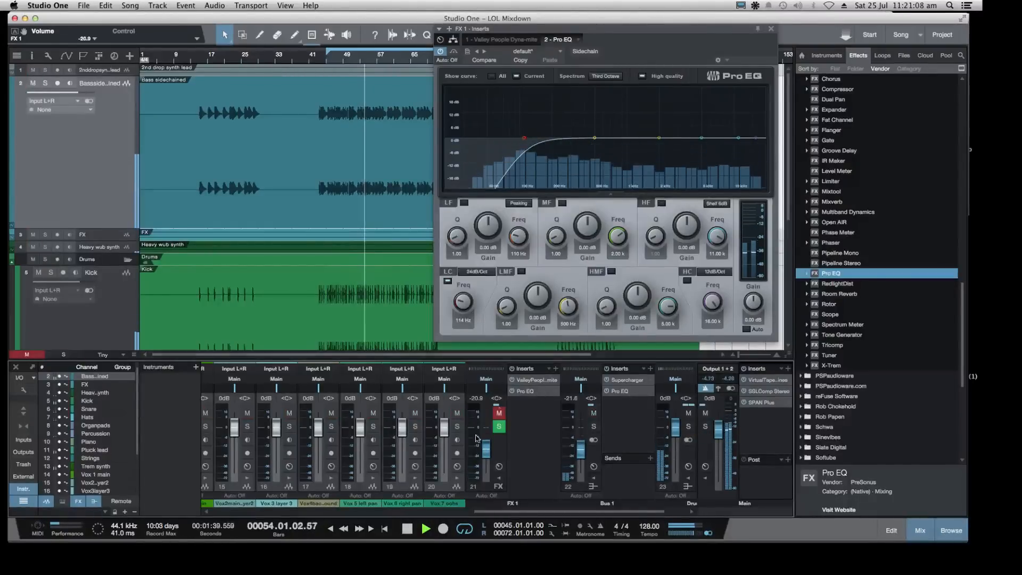
left_click(497, 425)
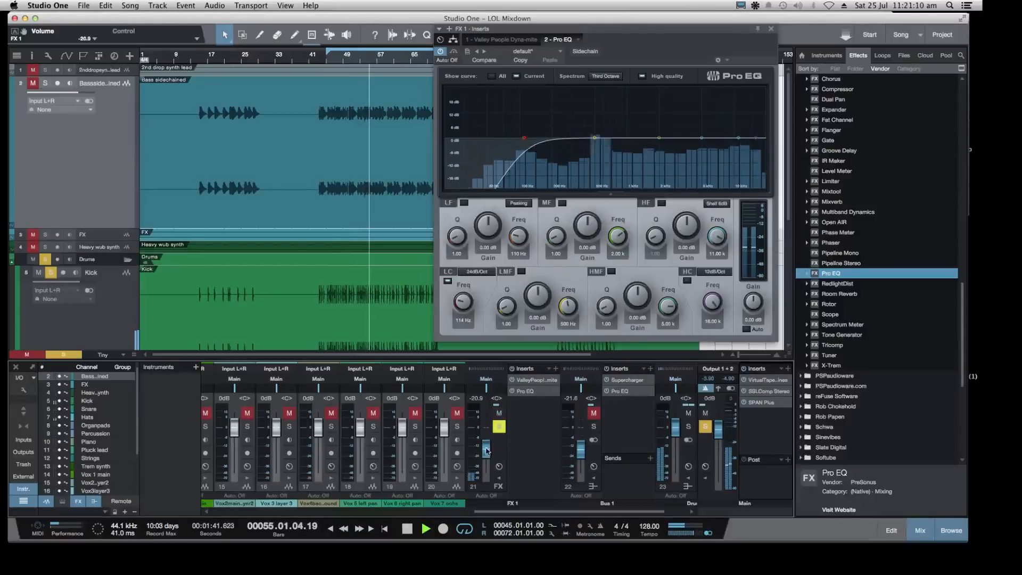
left_click_drag(486, 450, 484, 447)
left_click(500, 414)
left_click(500, 428)
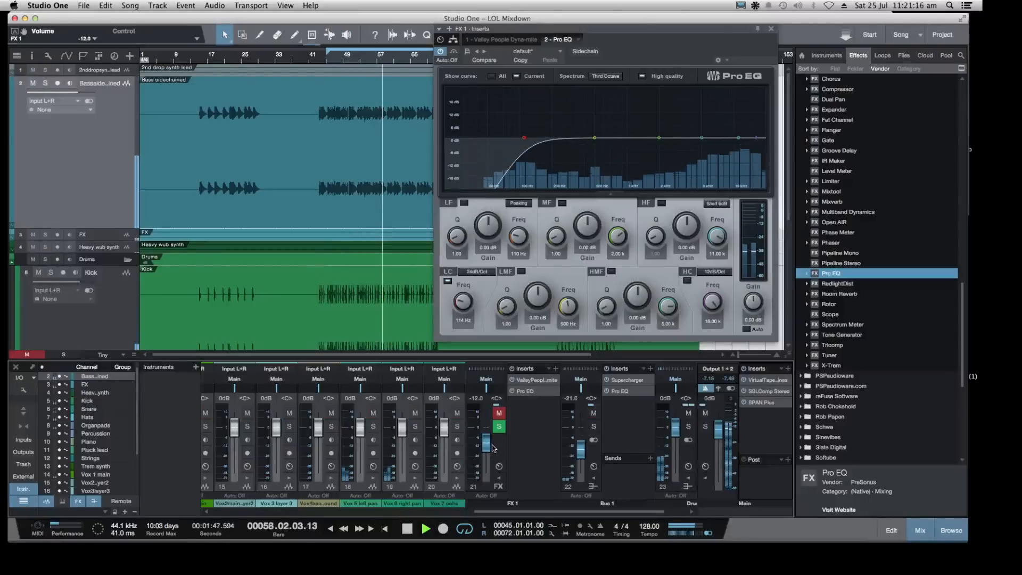
Compare the full mix with FX 1 muted and active, and settle the FX 1 fader at -14.2 dB
left_click(499, 414)
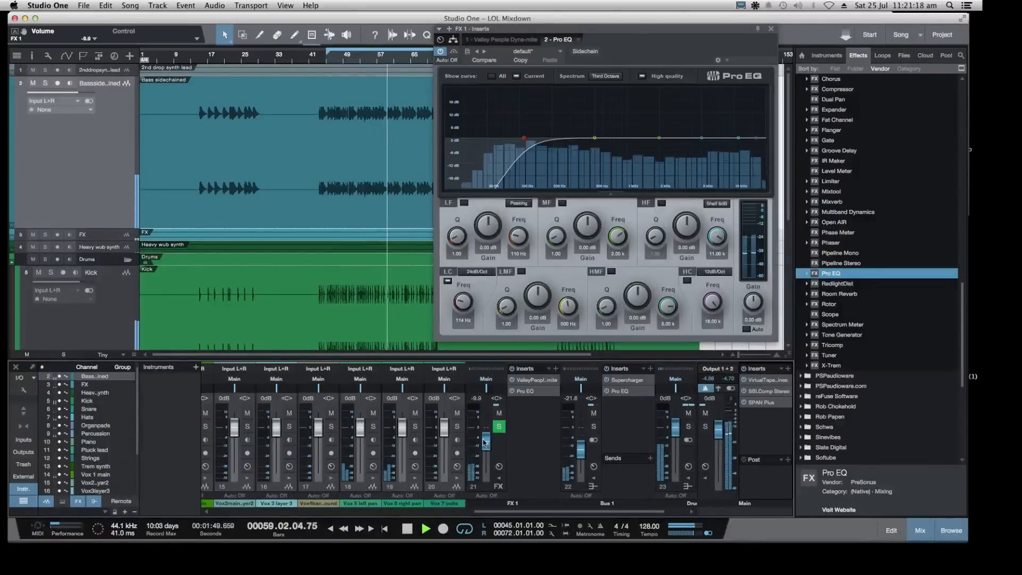
left_click_drag(485, 443, 484, 440)
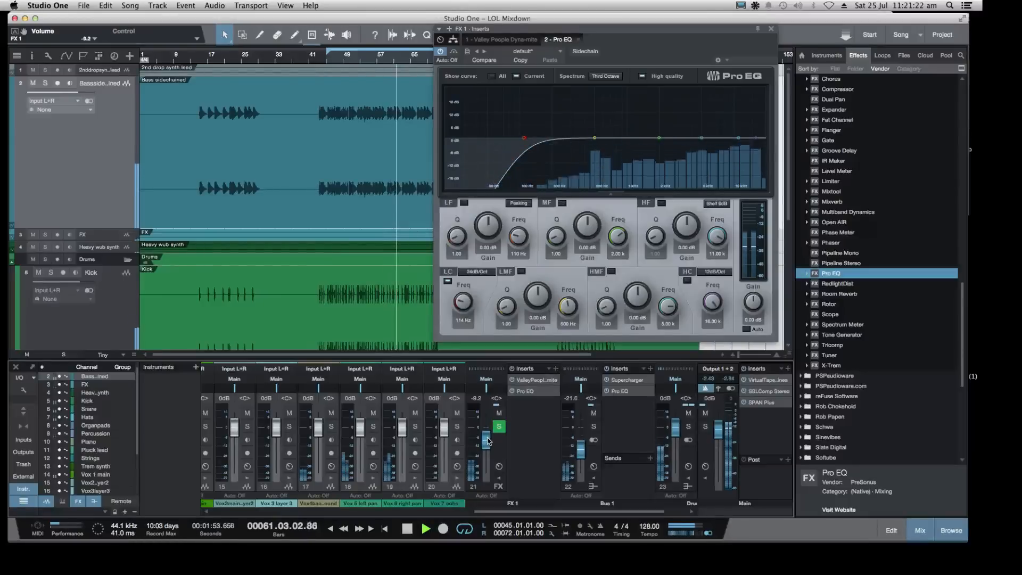
left_click_drag(488, 440, 488, 443)
left_click(498, 413)
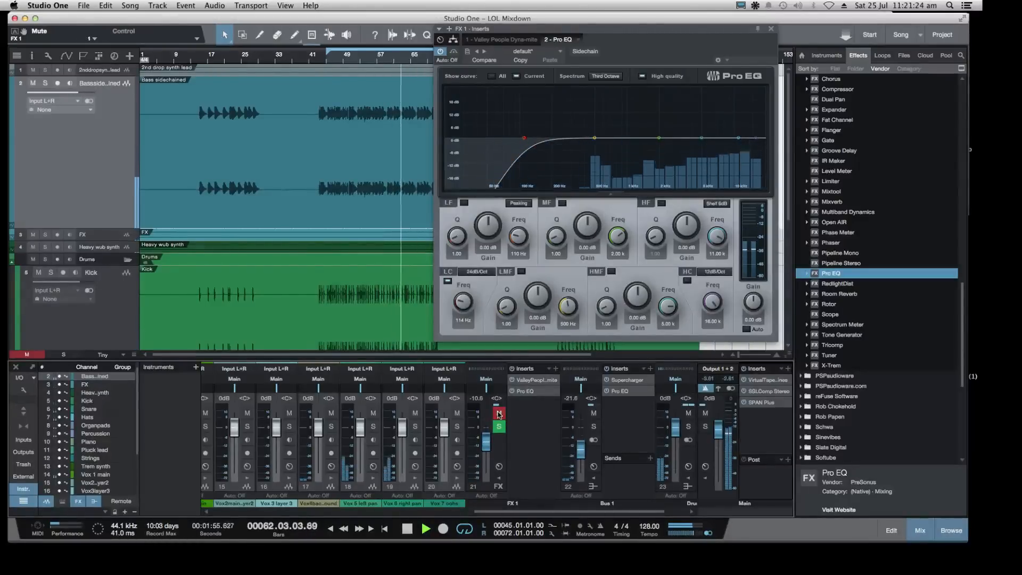
left_click(499, 414)
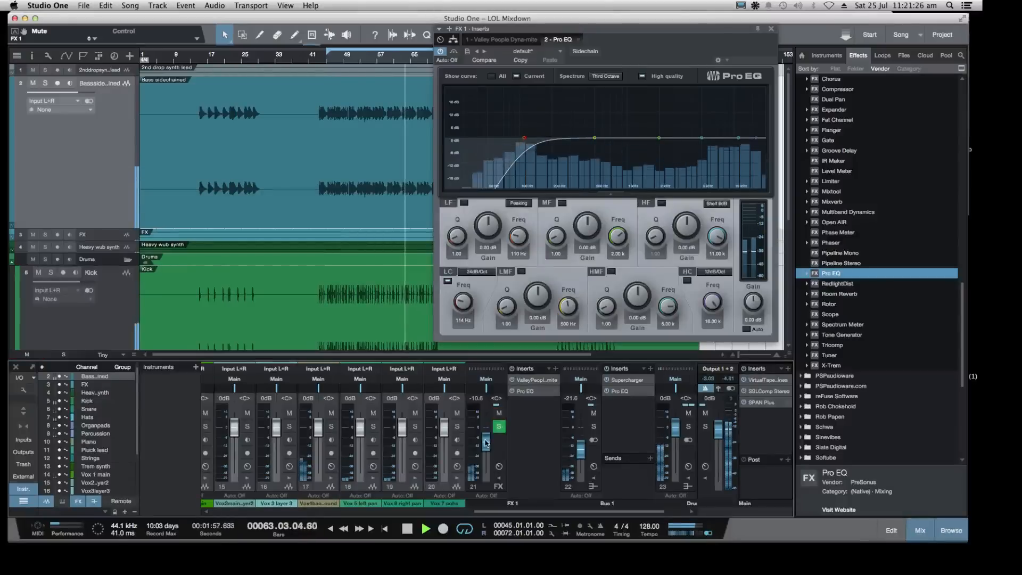
left_click_drag(487, 442, 487, 444)
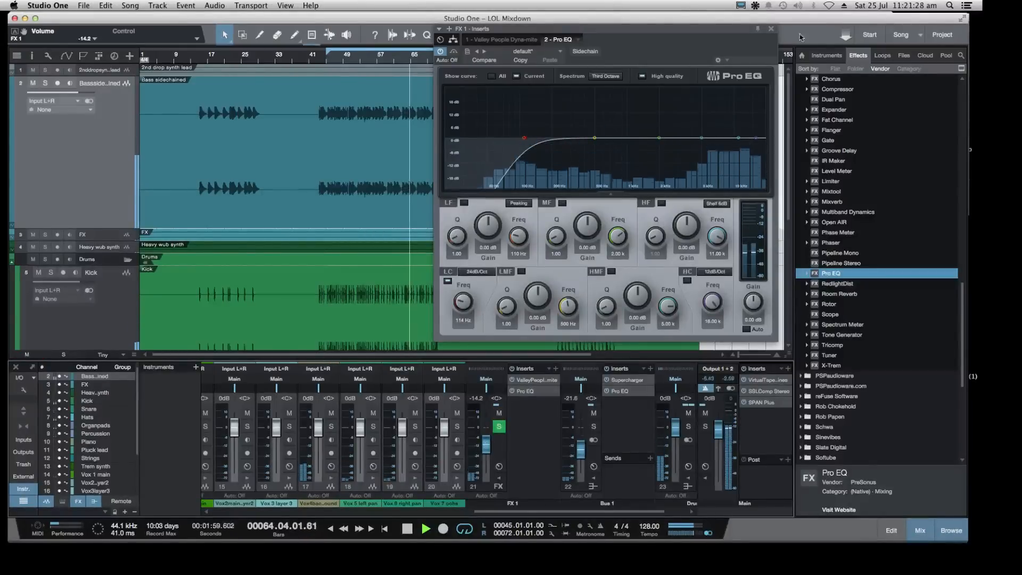
Close the FX 1 inserts window and save the song
left_click(771, 28)
left_click_drag(772, 20, 773, 22)
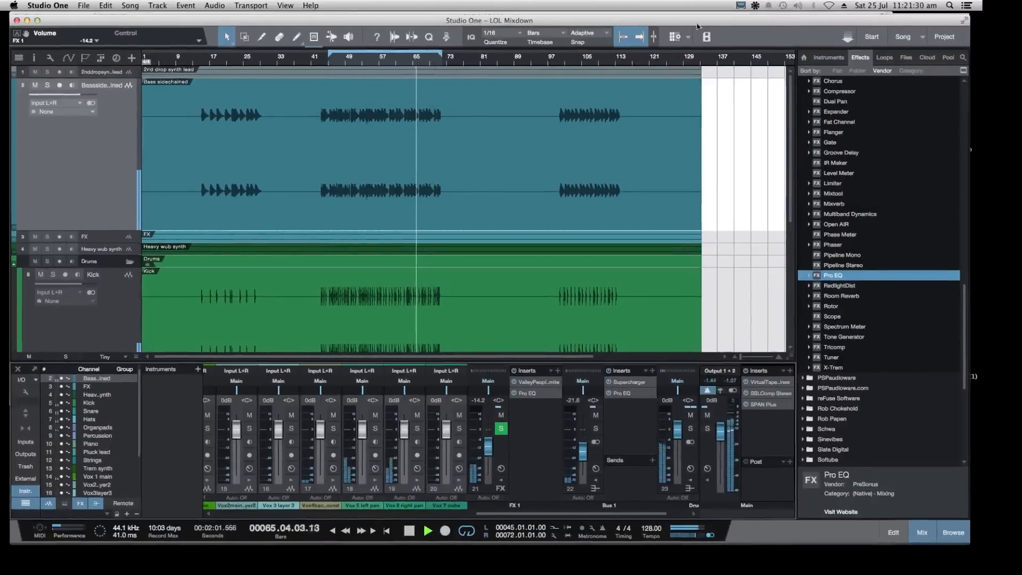
left_click(84, 6)
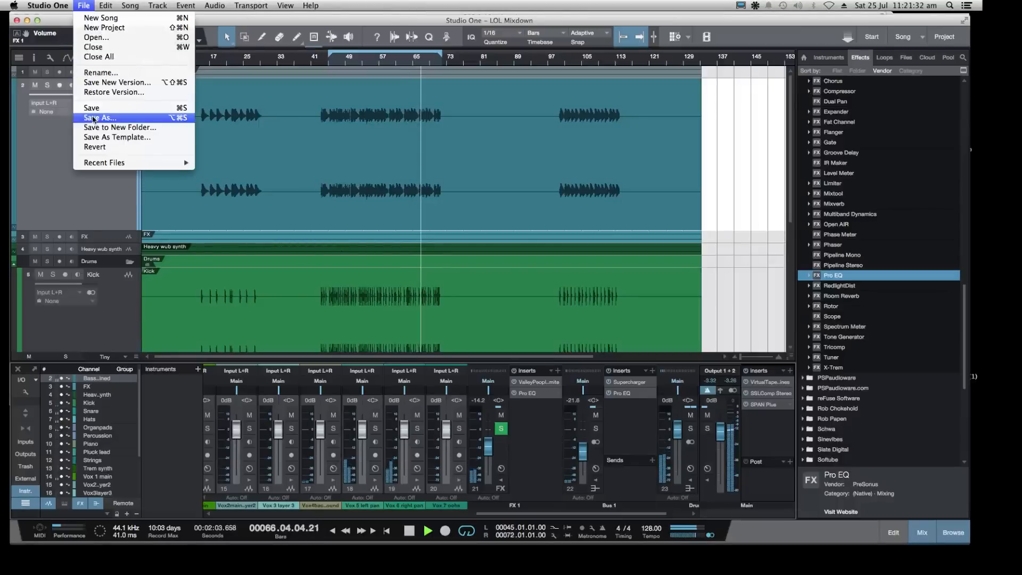
left_click(91, 108)
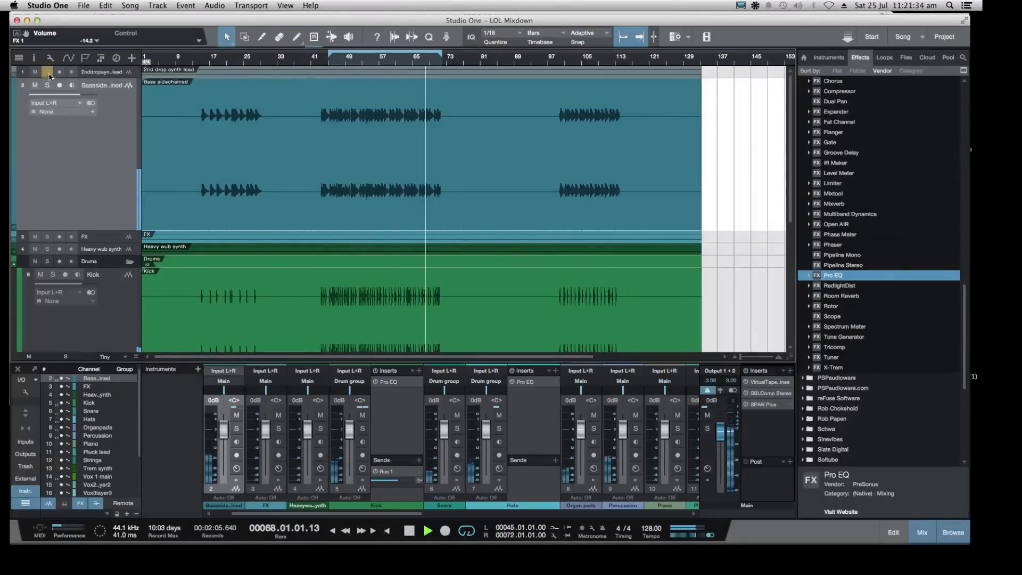
Solo the Bass sidechained track and collapse the PreSonus effects folder
left_click(48, 85)
scroll(878, 239, "up", 5)
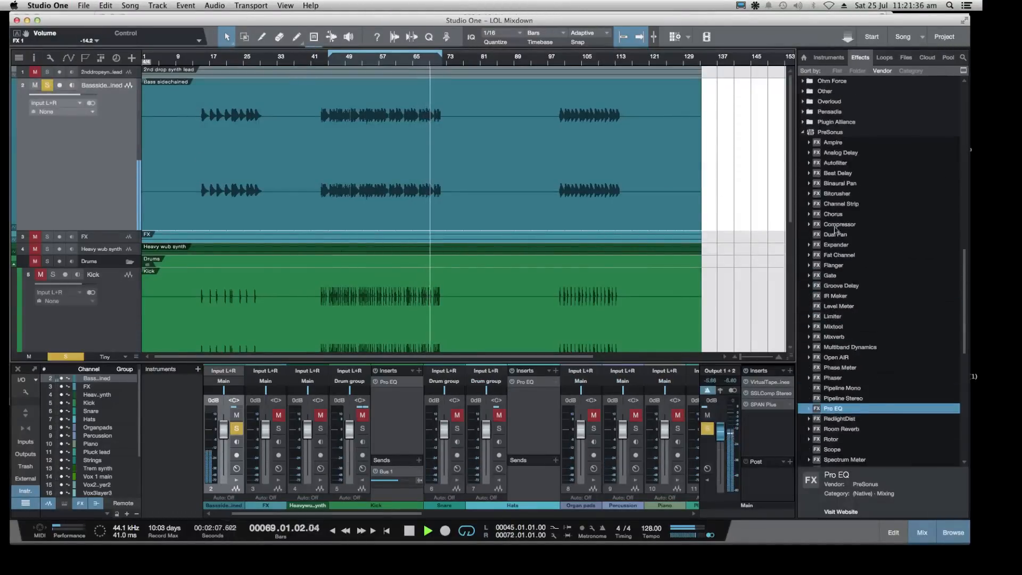
left_click(803, 133)
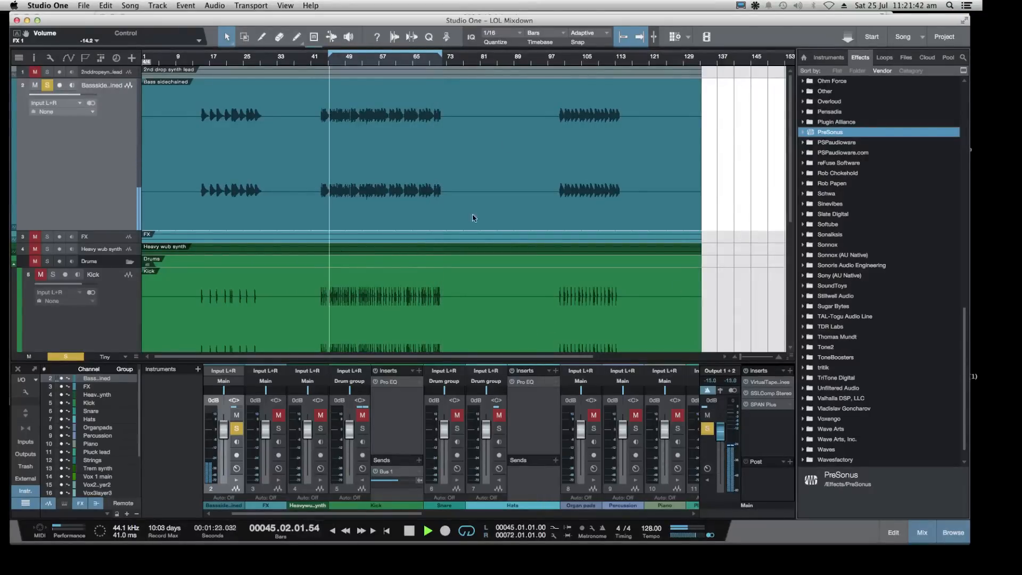
Switch to Chrome, post "will be up on youtube afterwards" in the Twitch chat and return to Studio One
mouse_move(482, 551)
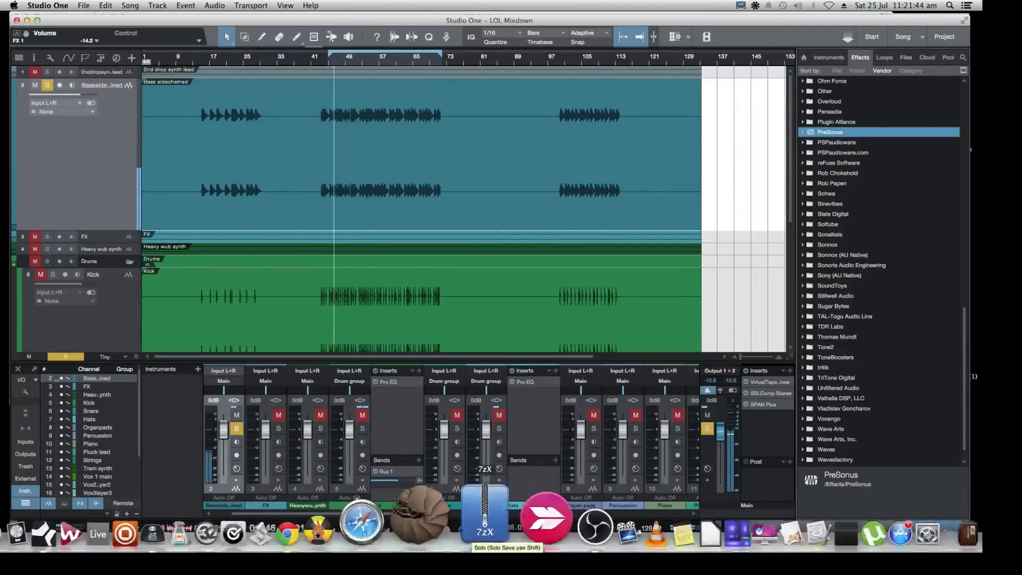
left_click(366, 515)
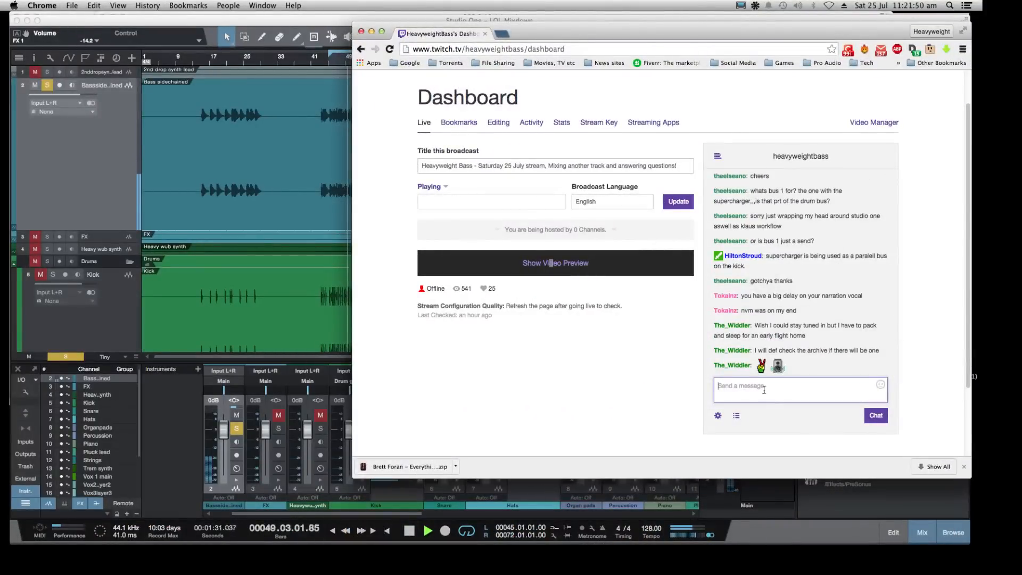
type("will be up on youtube a")
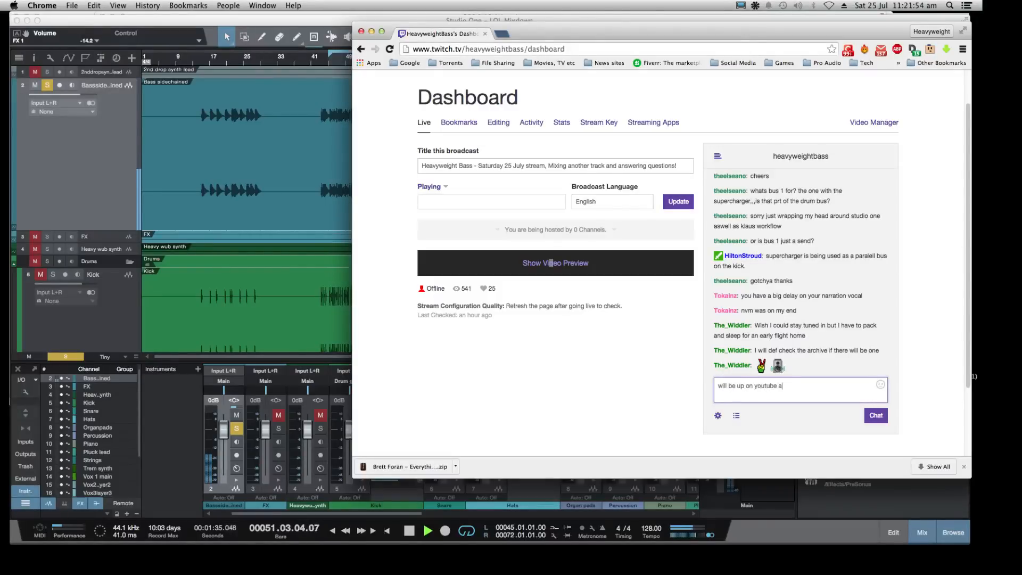
type("fterwards")
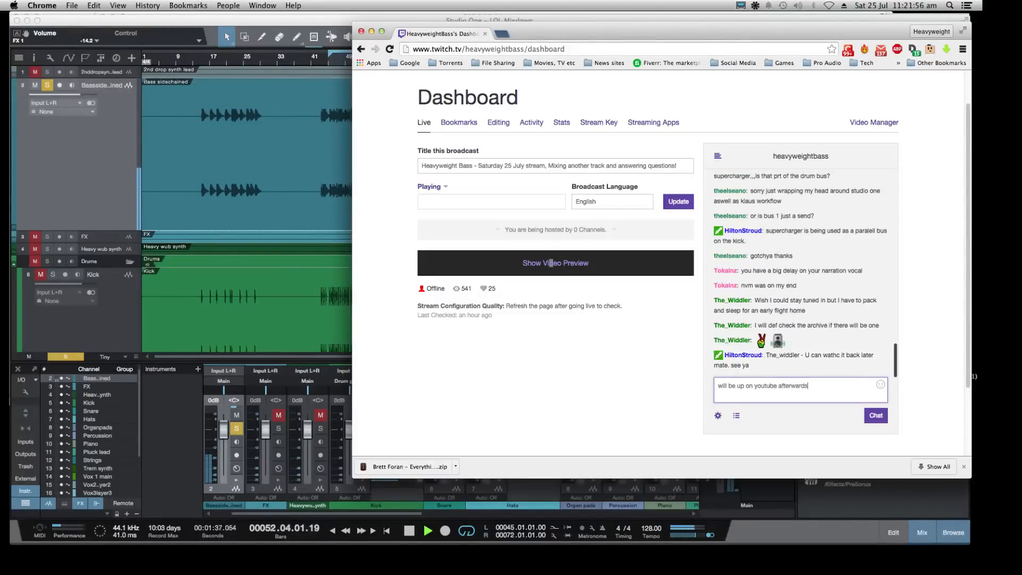
key("Return")
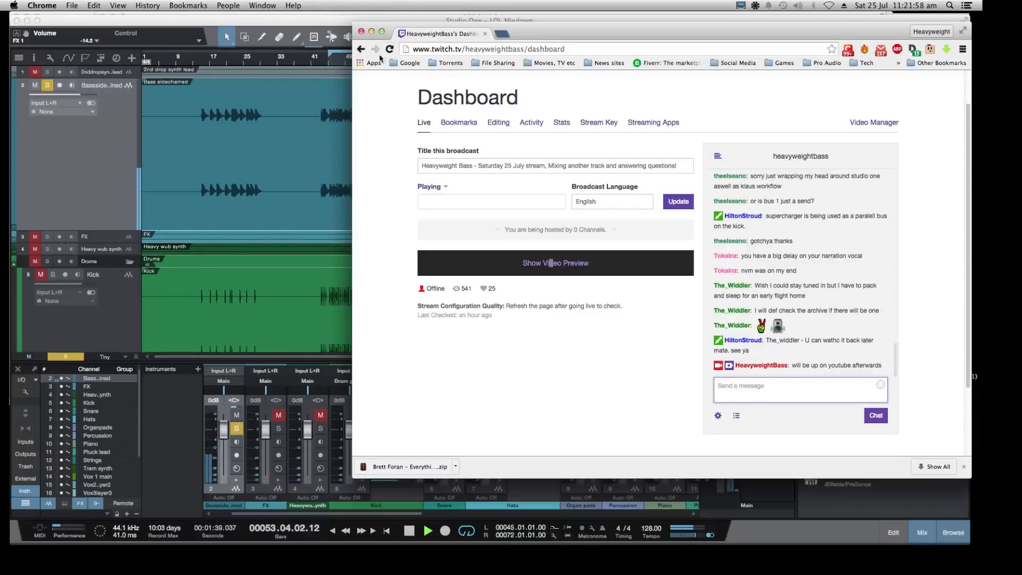
left_click(300, 21)
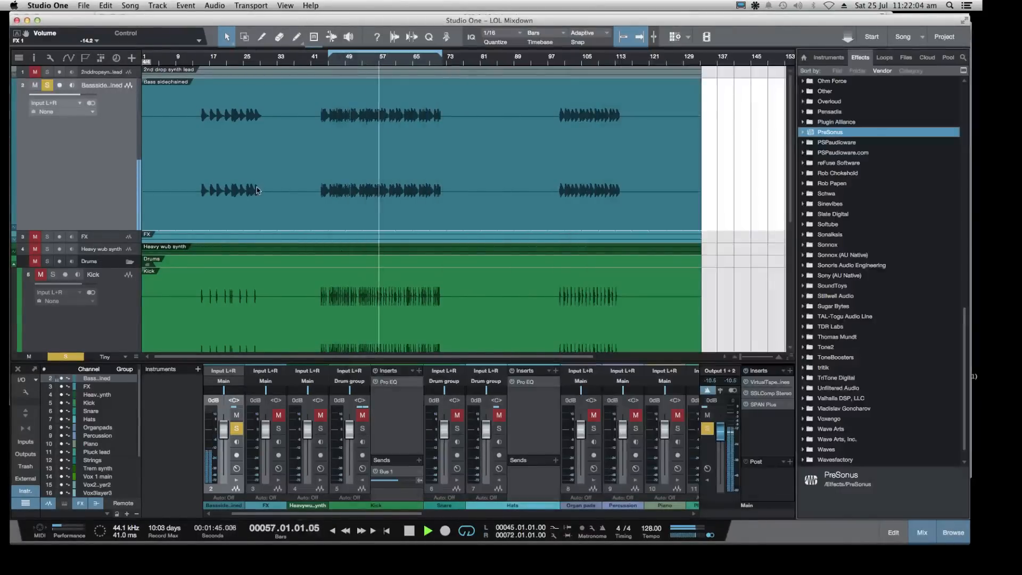
Audition the soloed Bass sidechained track in short passages from around bar 57
key("space")
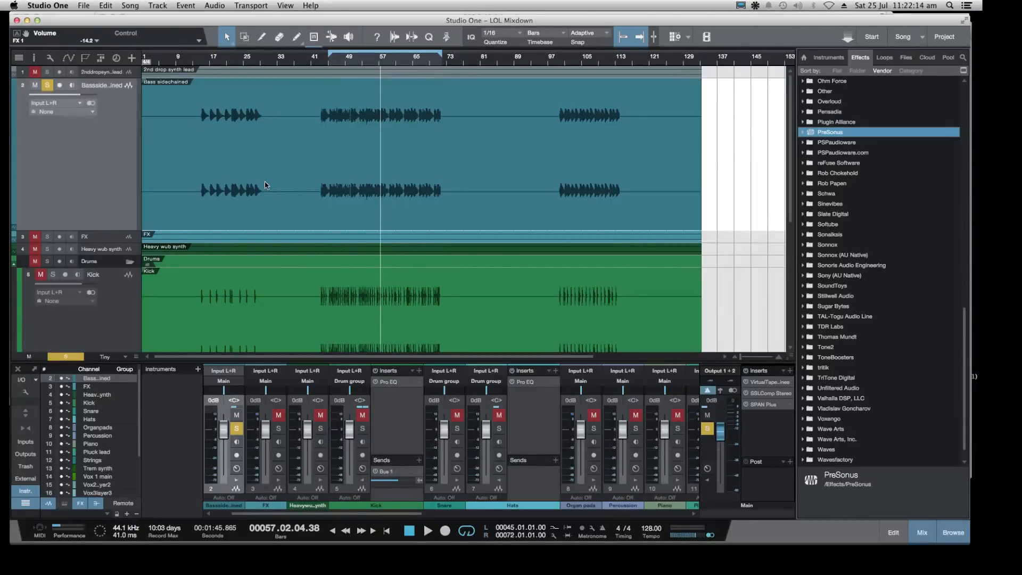
key("space")
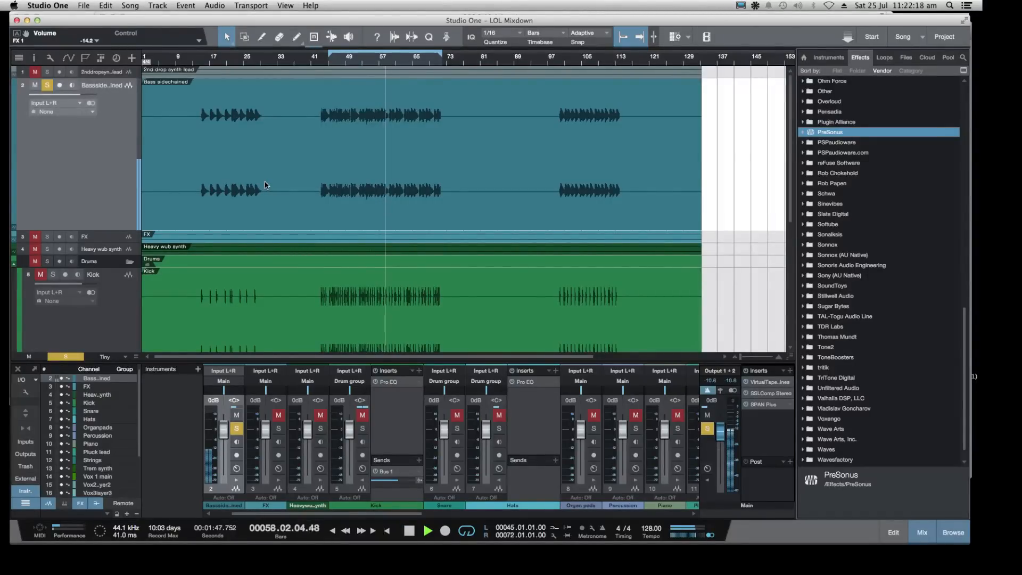
key("space")
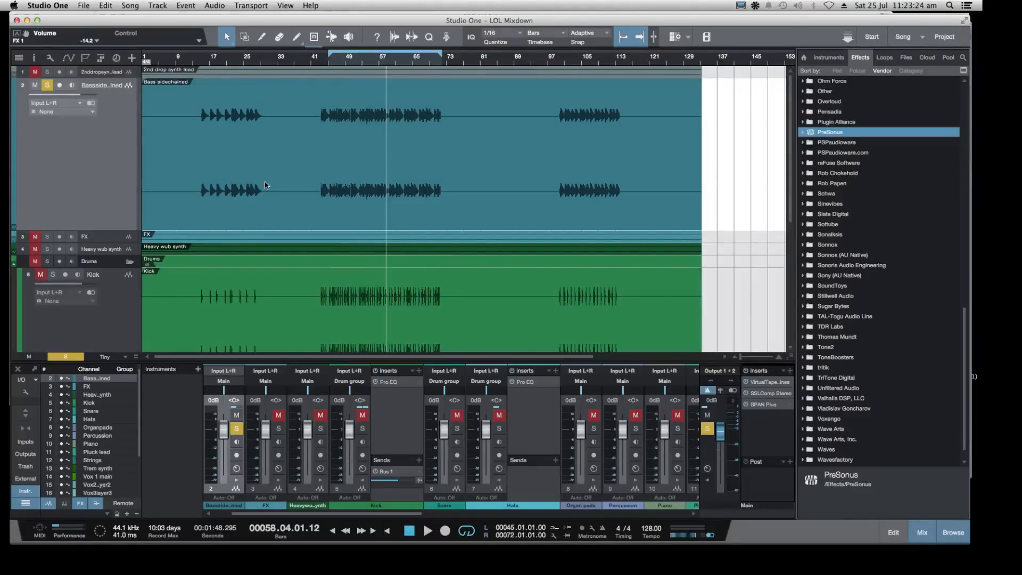
key("space")
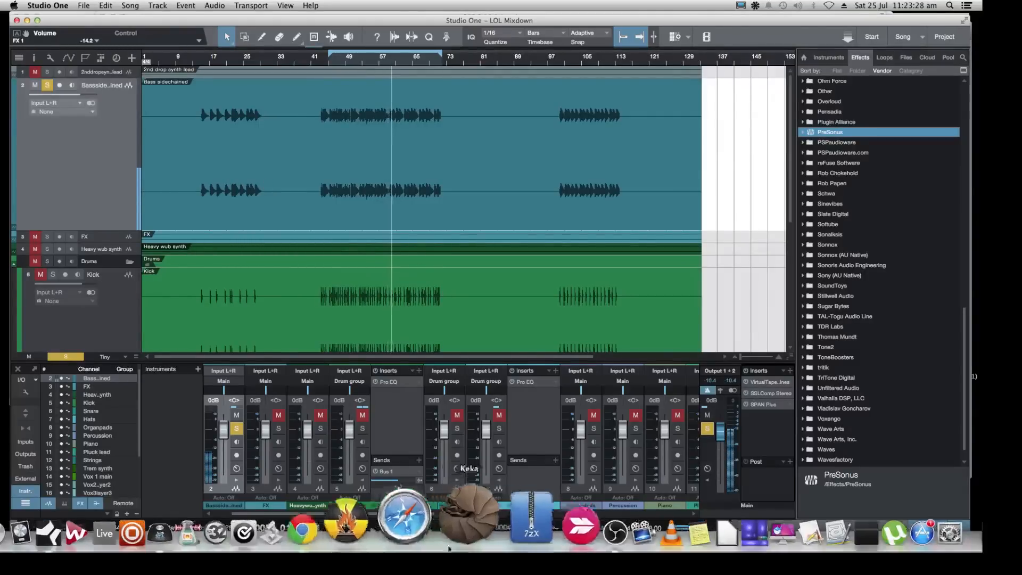
Switch to Chrome to read the Twitch chat, check the stream in OBS and return to Studio One
left_click(376, 515)
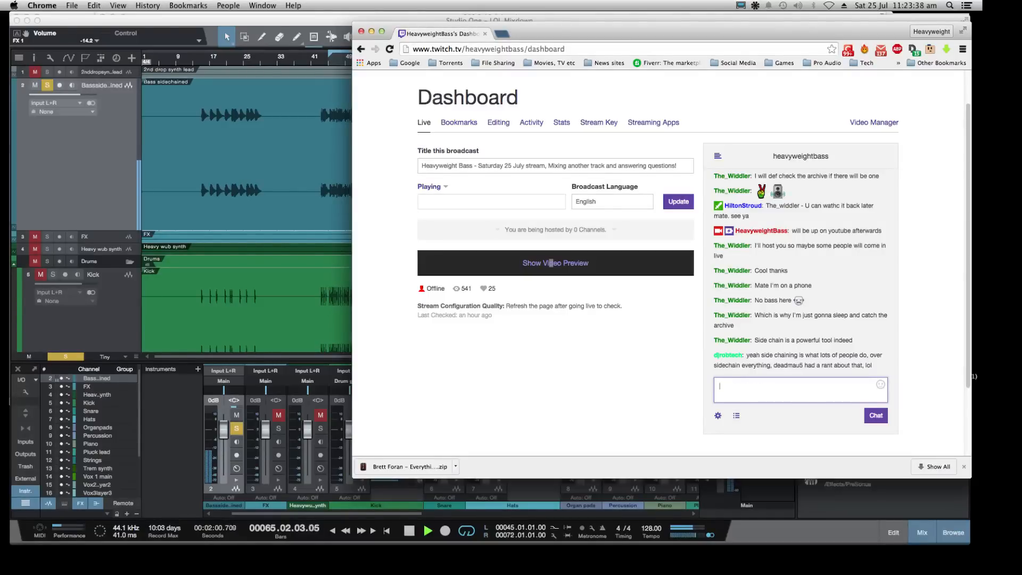
left_click(64, 187)
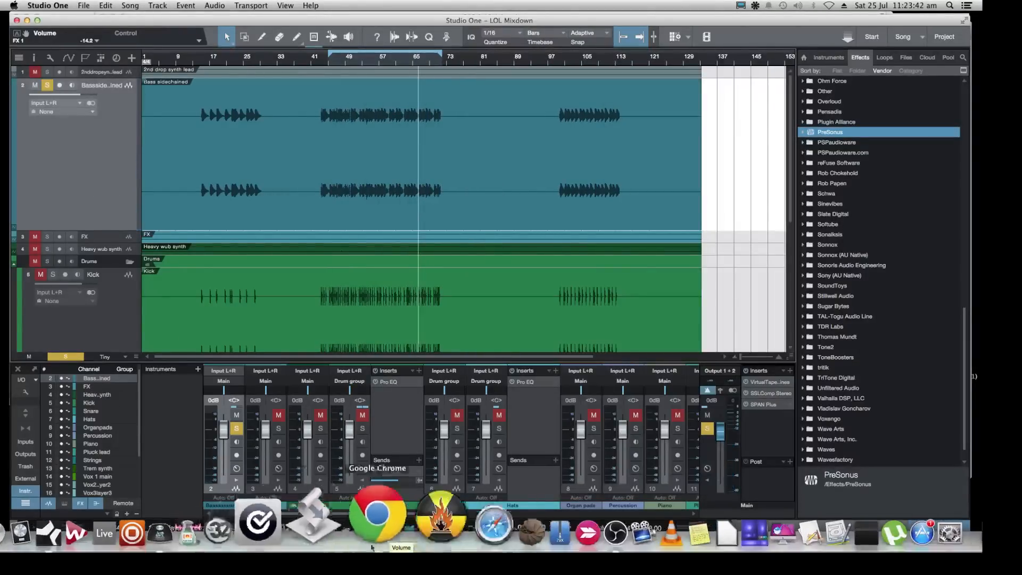
left_click(378, 537)
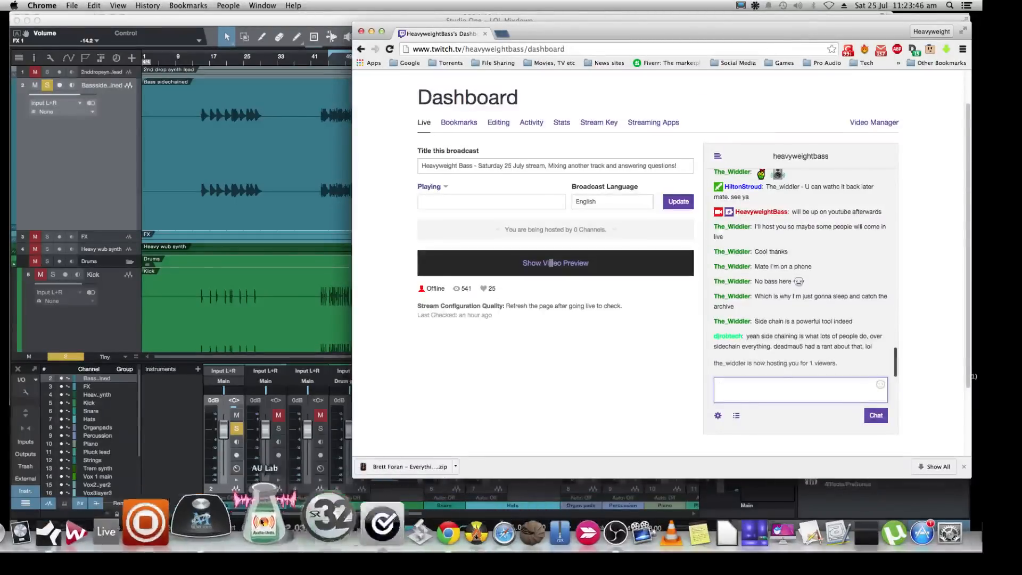
left_click(550, 542)
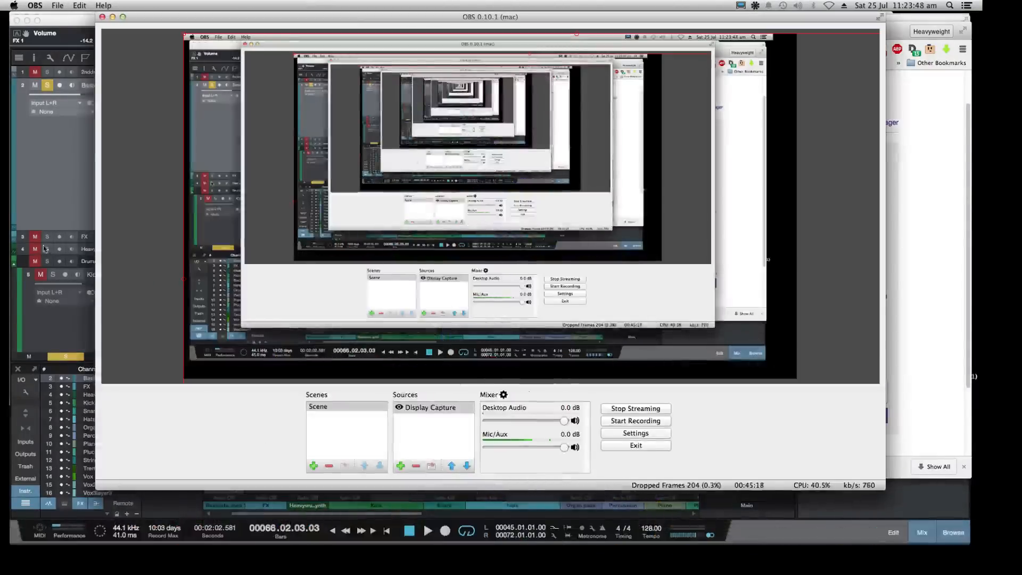
left_click(51, 165)
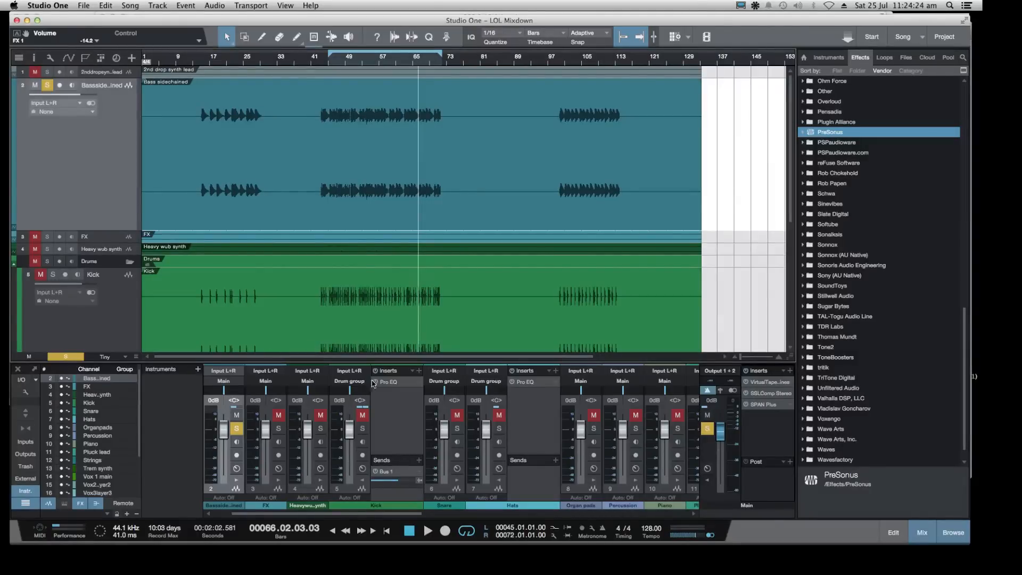
Resume playback of the soloed bass while checking the Twitch chat in Chrome, and return to Studio One
key("space")
mouse_move(682, 550)
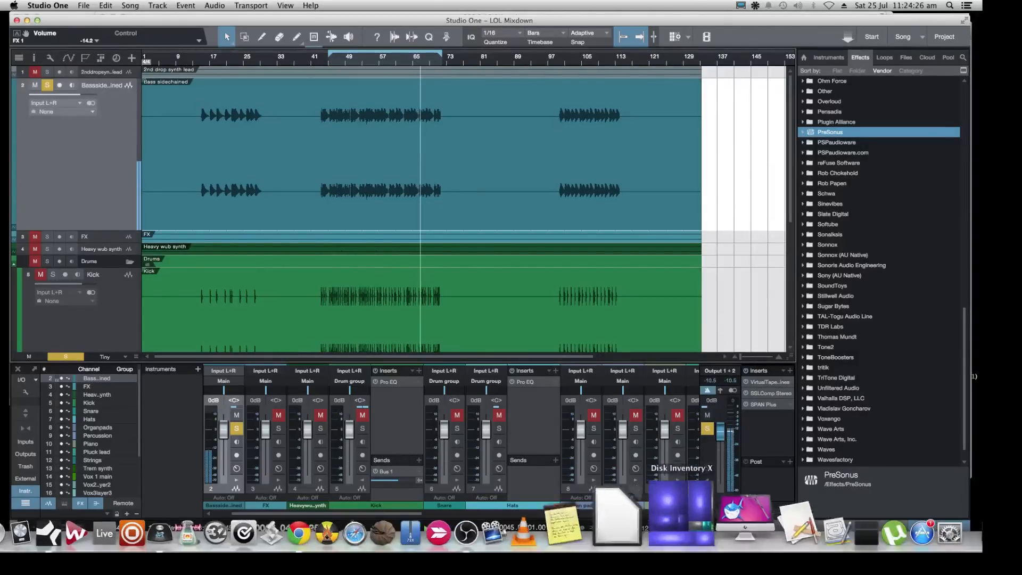
left_click(402, 524)
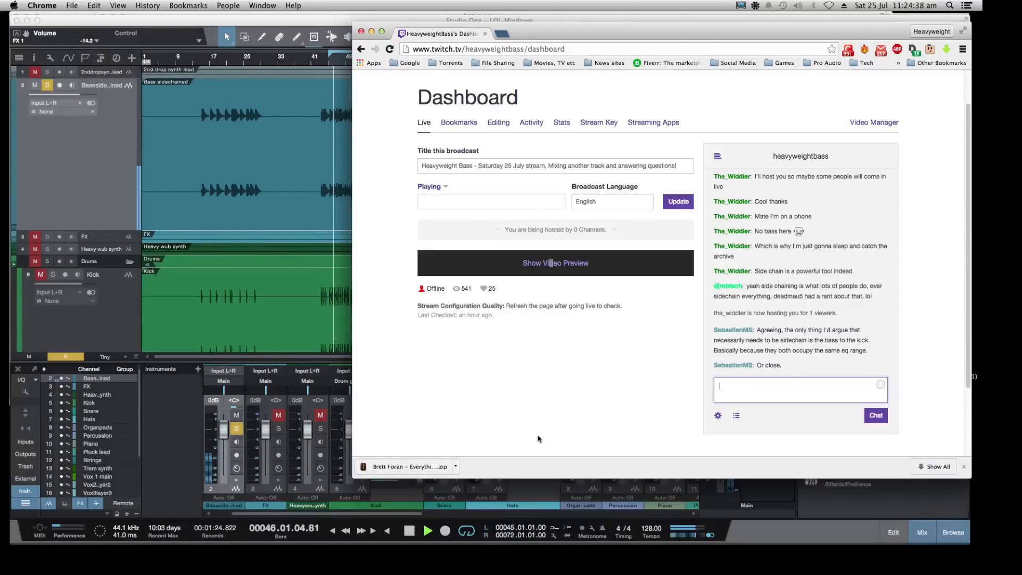
left_click(55, 163)
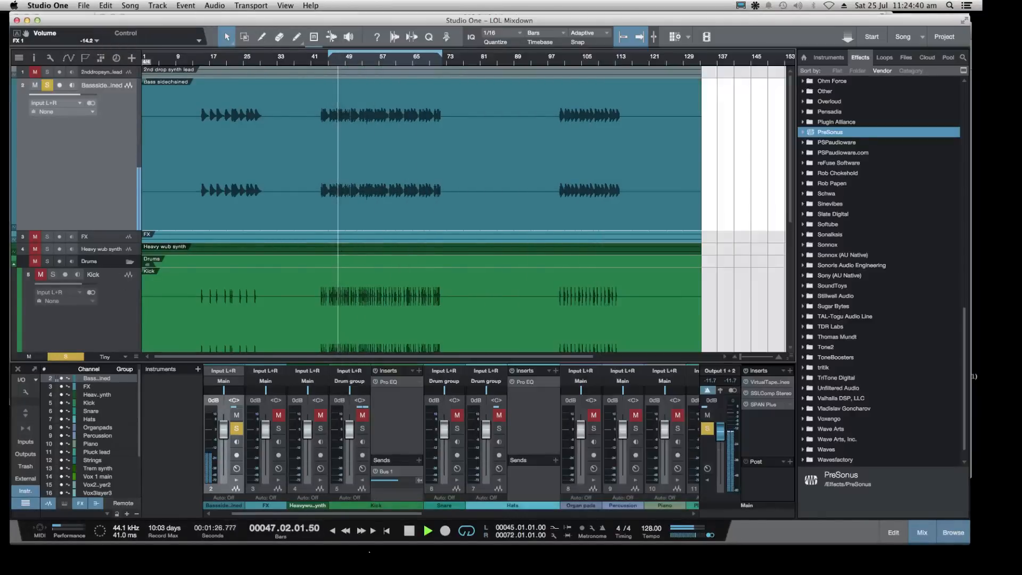
left_click(370, 527)
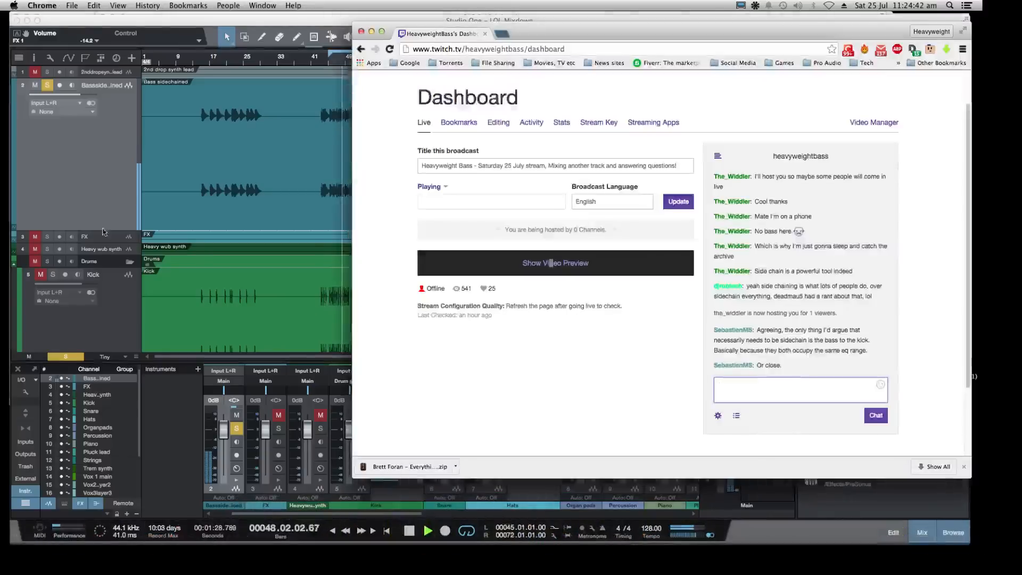
left_click(99, 209)
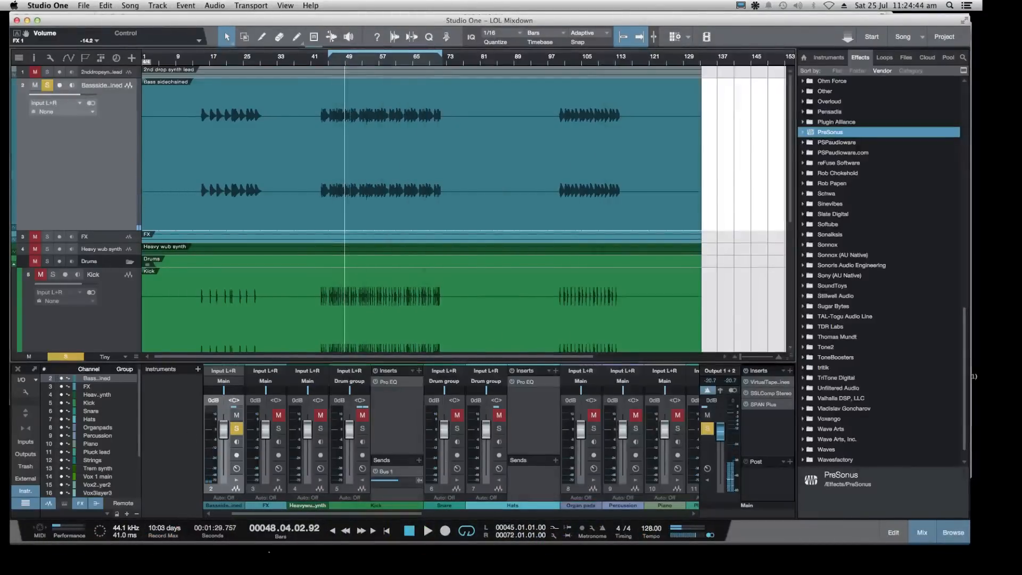
Switch to Chrome again to read the new Twitch chat messages, and return to Studio One
mouse_move(335, 532)
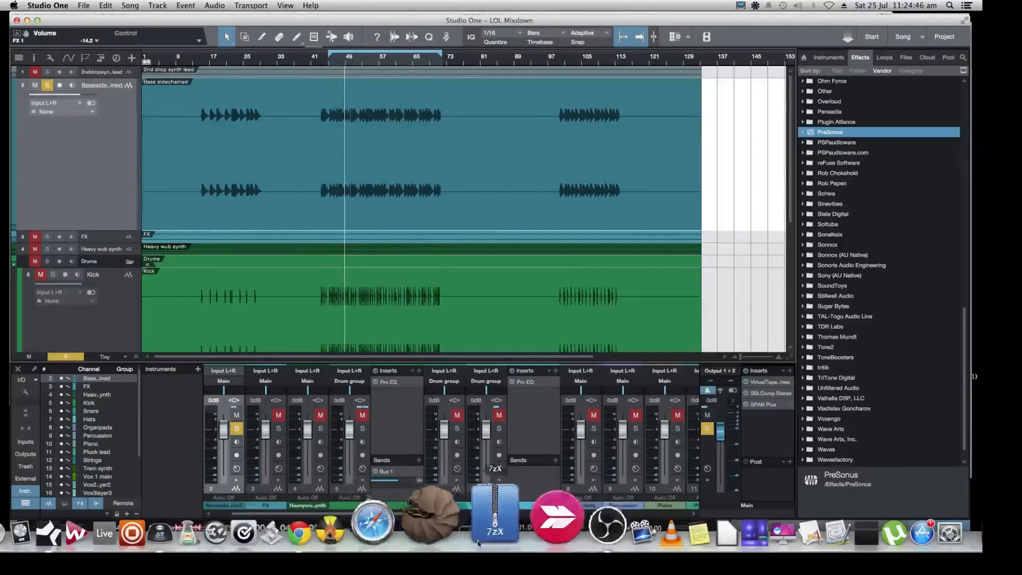
left_click(541, 513)
left_click(917, 350)
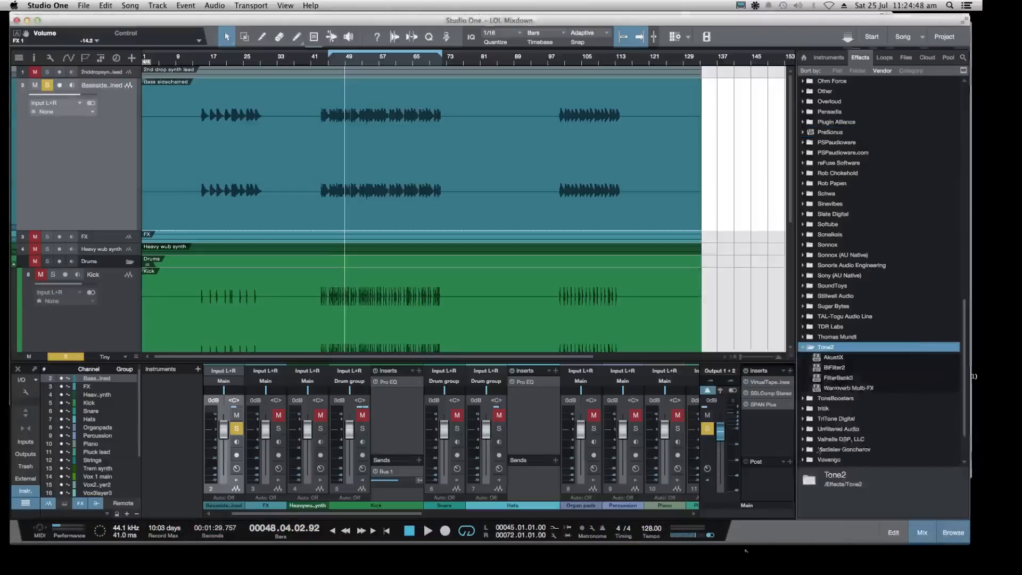
mouse_move(667, 548)
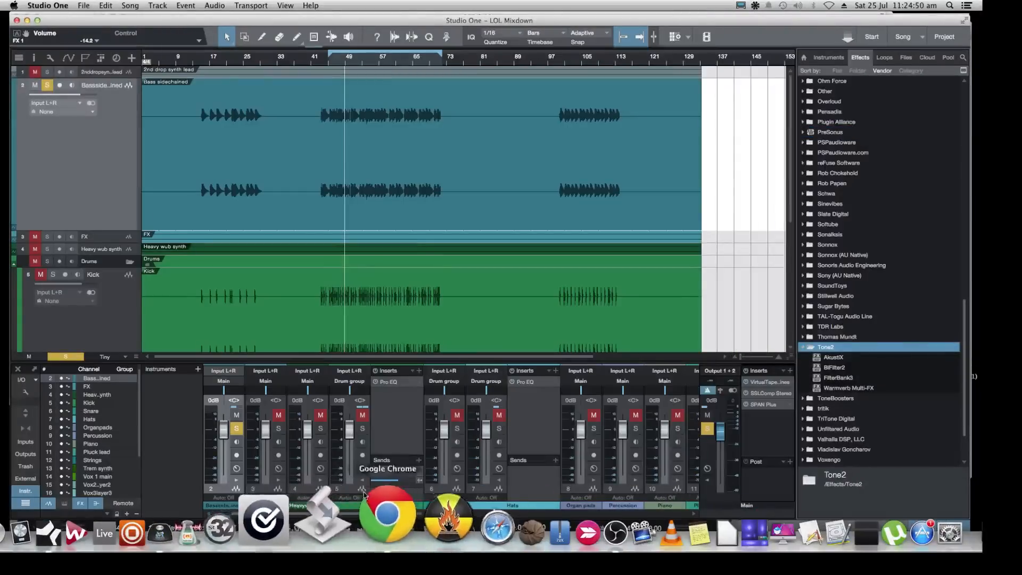
left_click(399, 516)
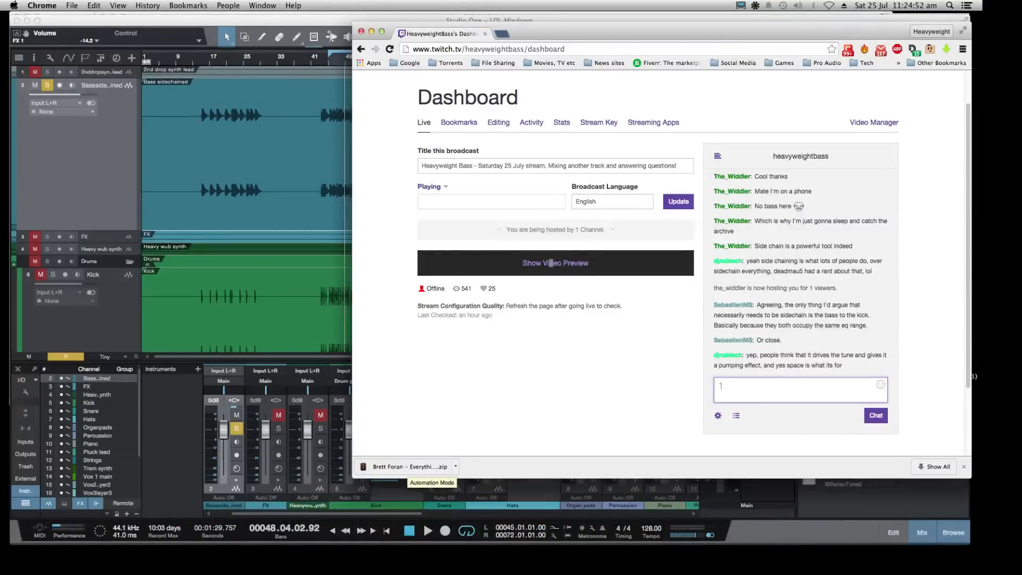
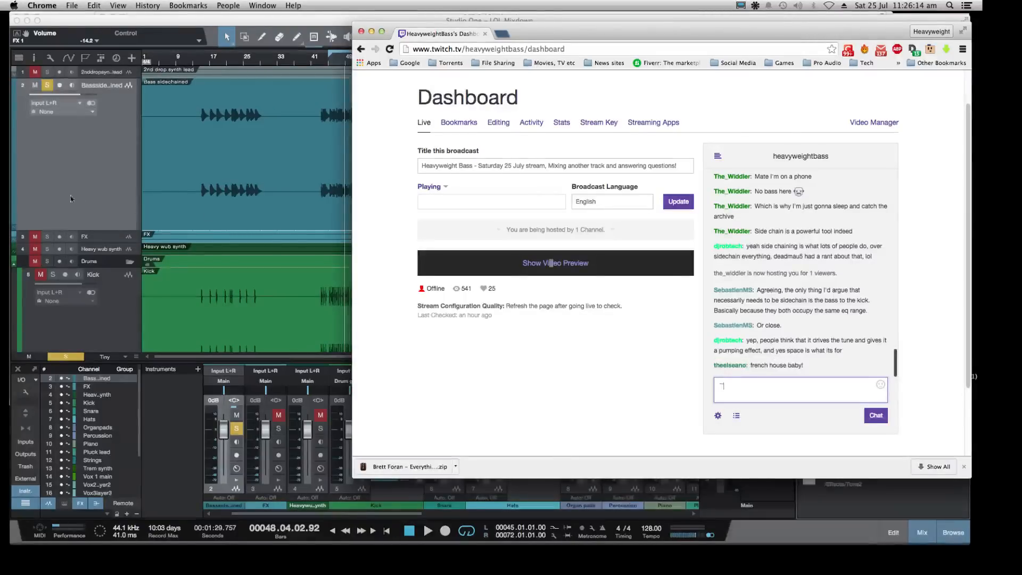
left_click(51, 191)
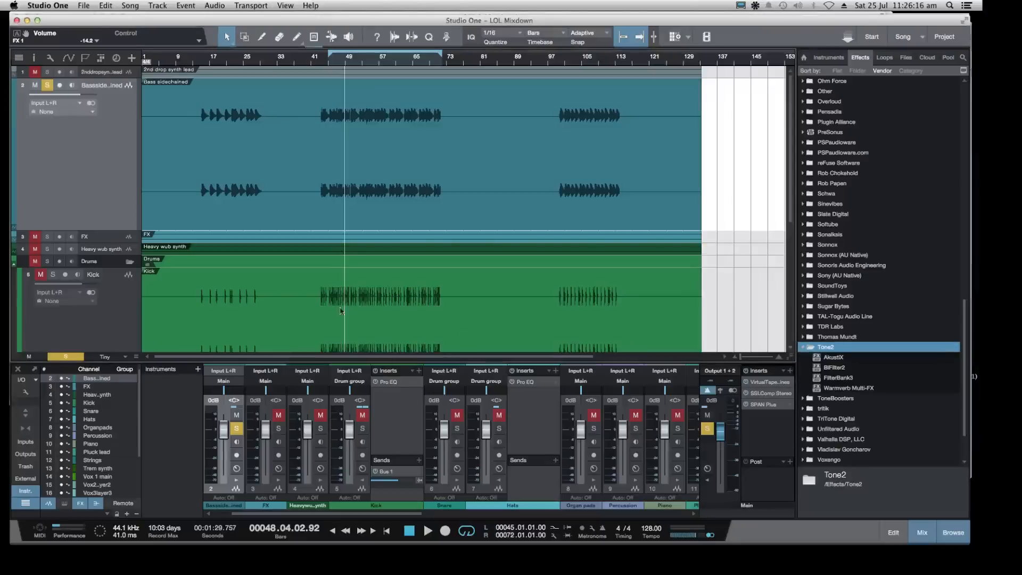
Minimize Studio One, clear the unsent text from the Twitch chat message box and restore the Studio One window
left_click(25, 20)
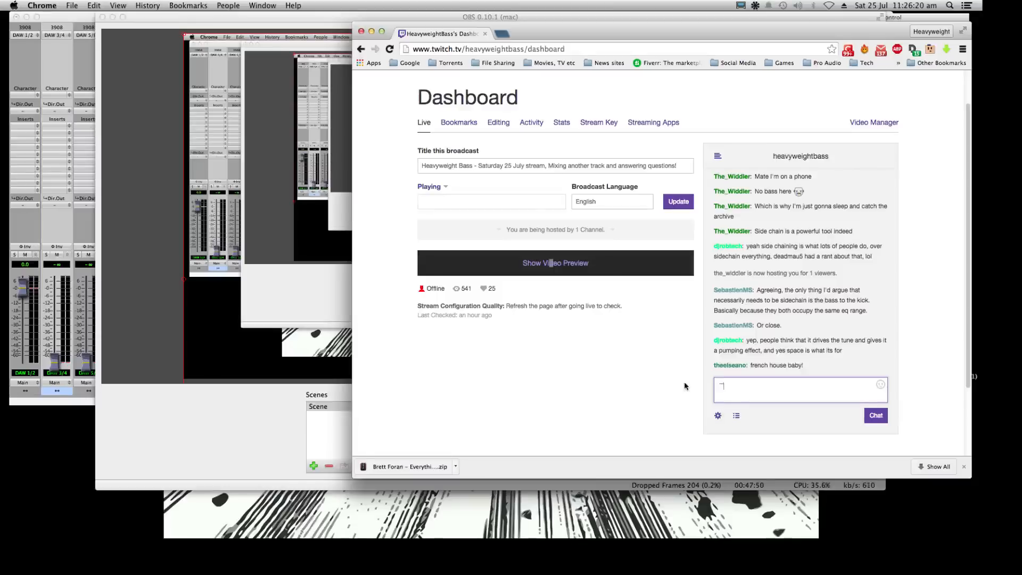
key("BackSpace")
key("BackSpace")
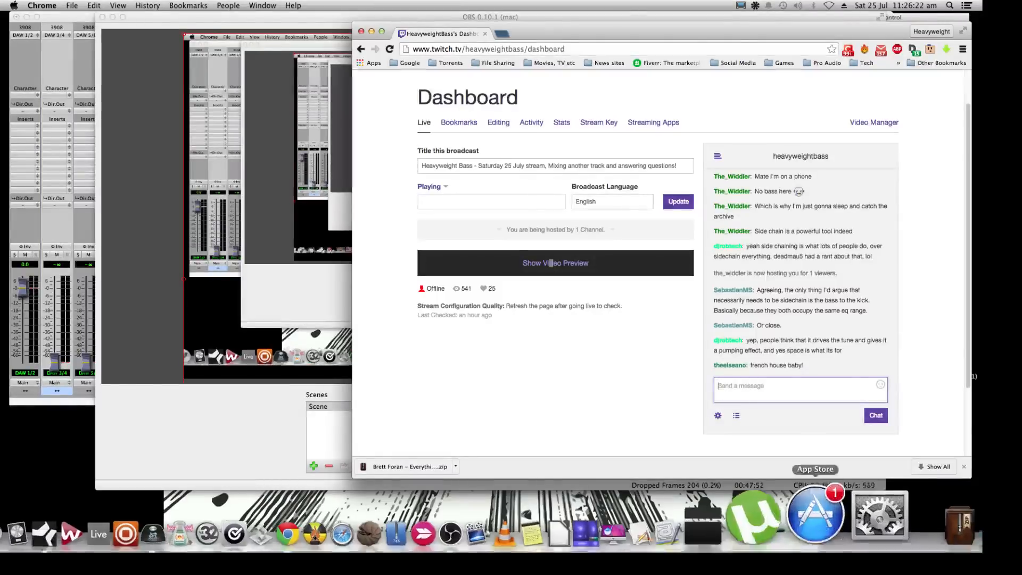
left_click(935, 532)
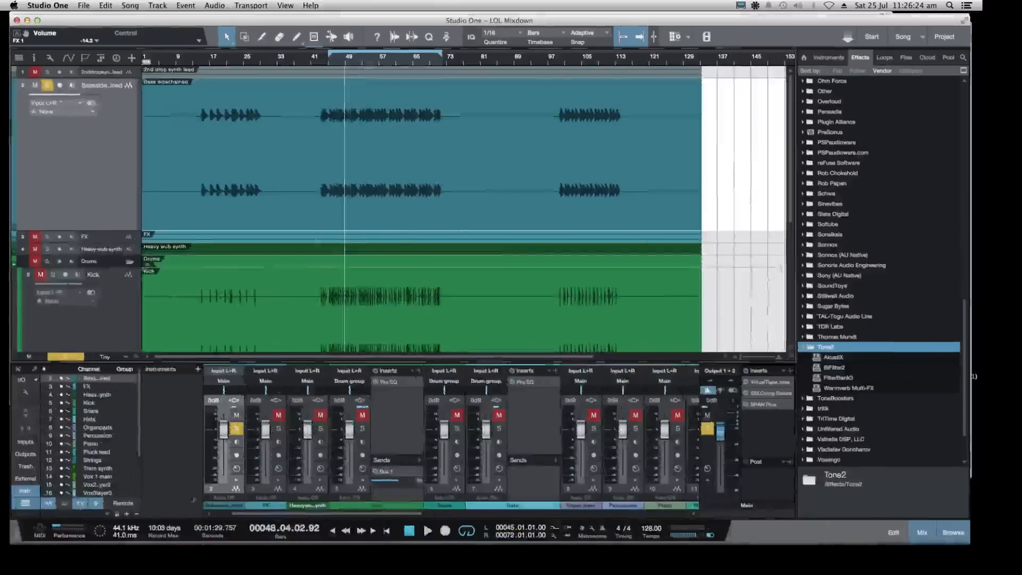
Read the latest Twitch chat message in Chrome, return to Studio One and play the soloed bass from bar 46
left_click(369, 526)
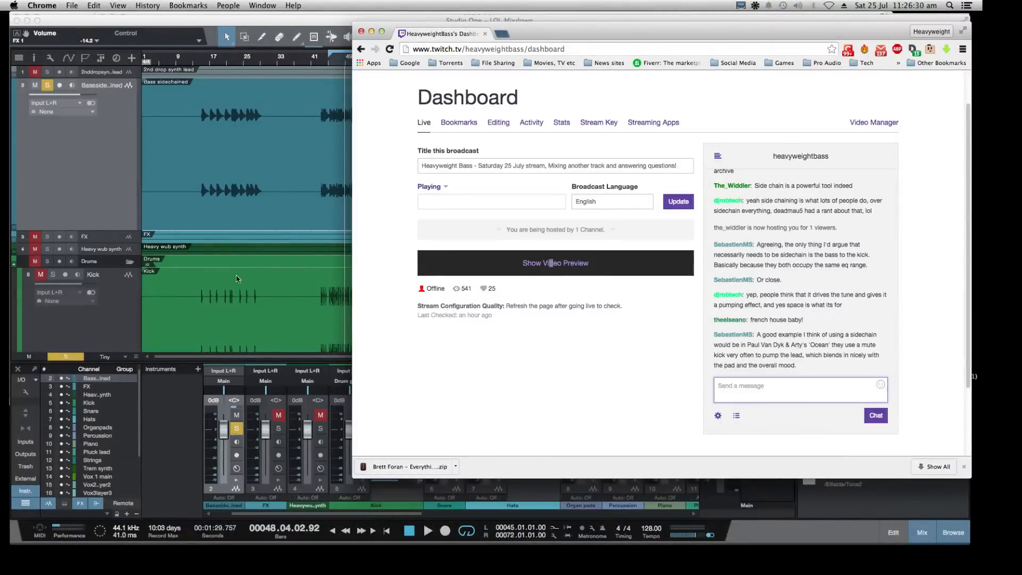
left_click(24, 213)
left_click(335, 62)
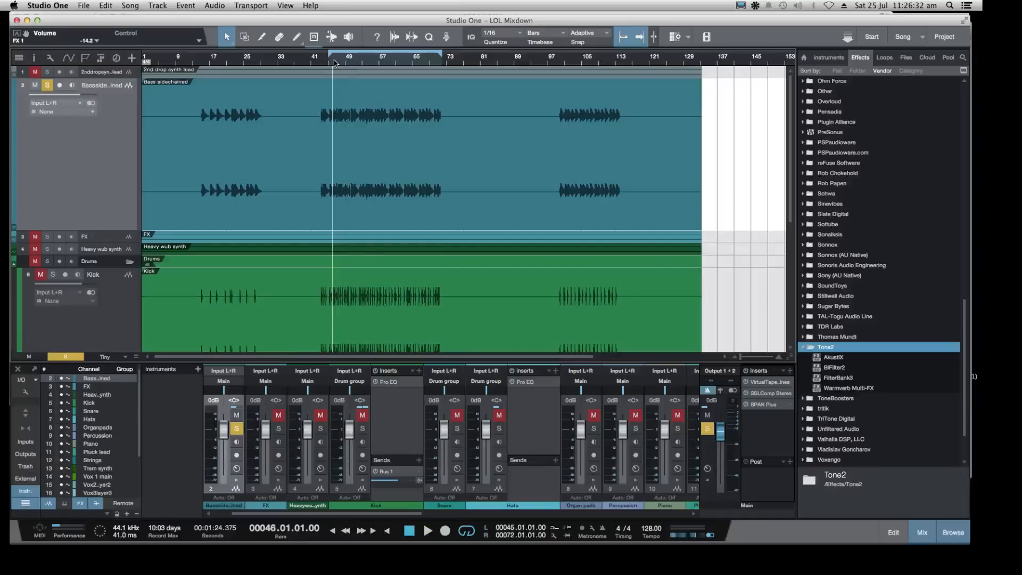
key("space")
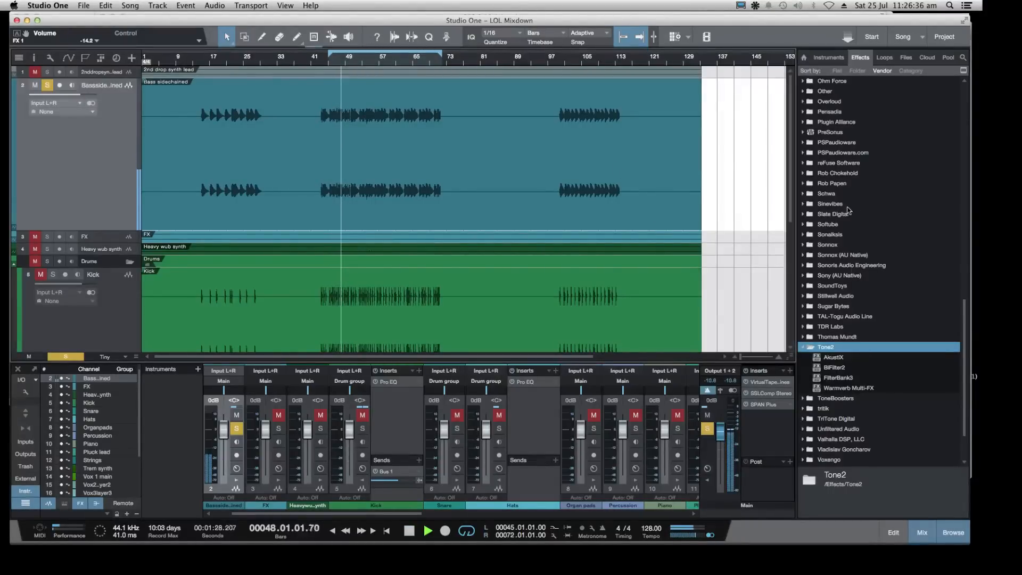
Collapse the Tone2 effects folder and insert the Waves CLA-3A Stereo compressor on the Bass sidechained channel
left_click(804, 348)
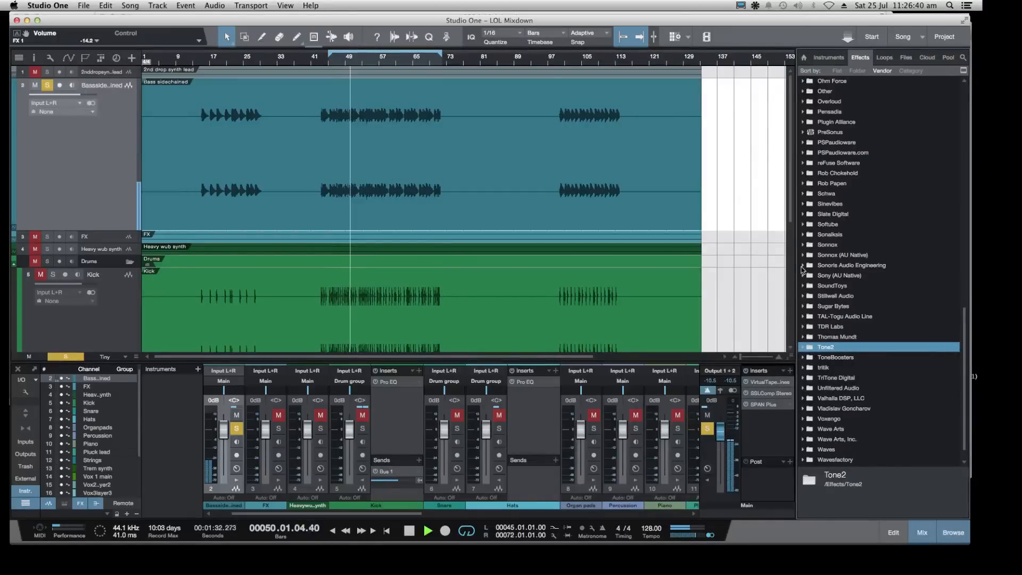
scroll(847, 412, "down", 2)
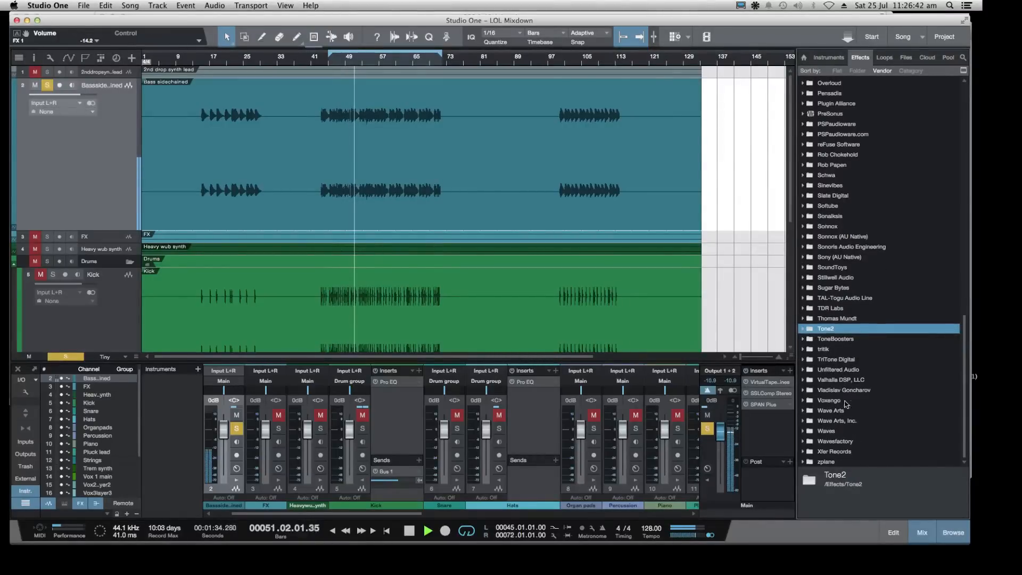
left_click(804, 431)
scroll(862, 439, "down", 5)
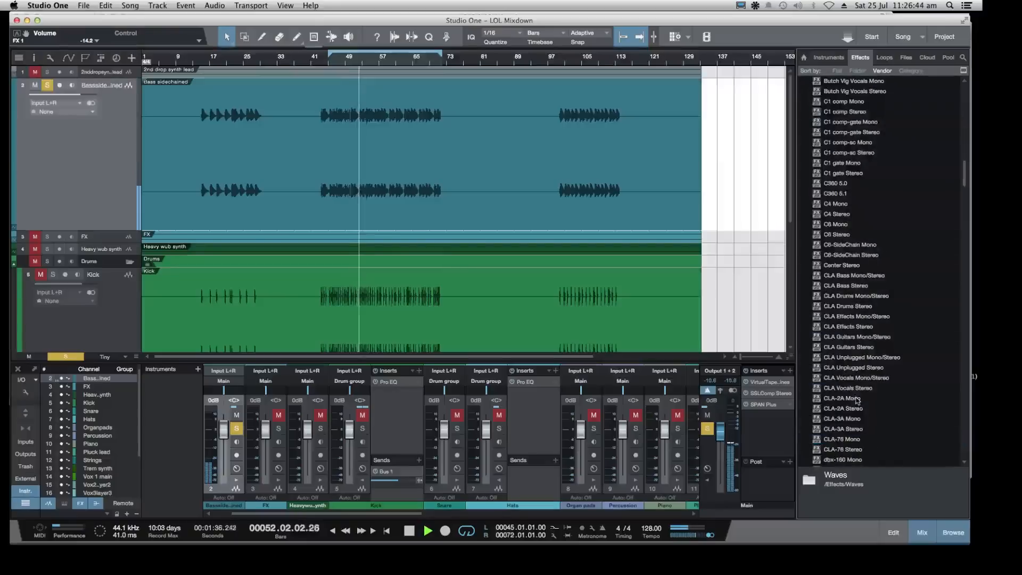
scroll(872, 443, "down", 6)
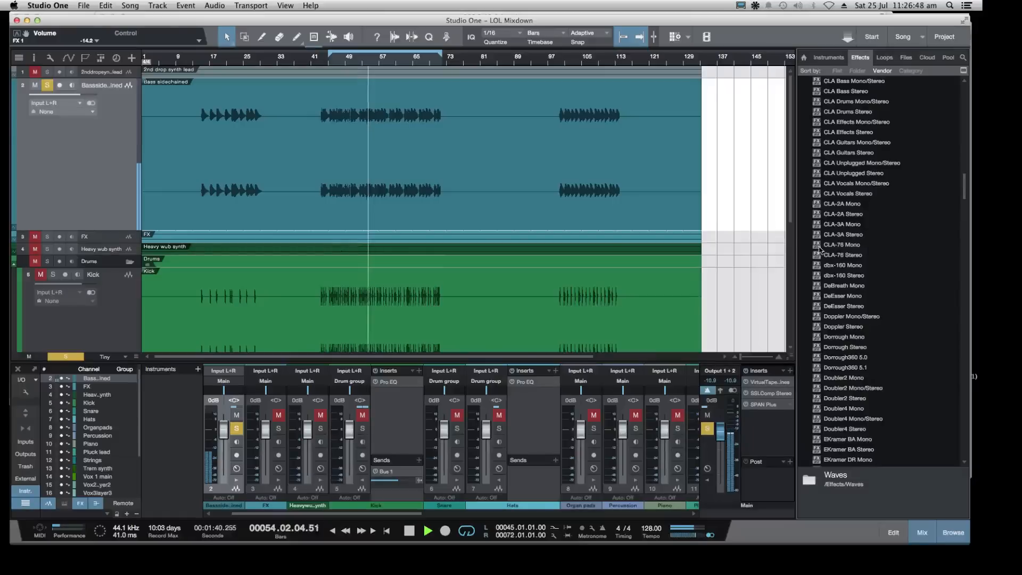
left_click_drag(819, 235, 227, 488)
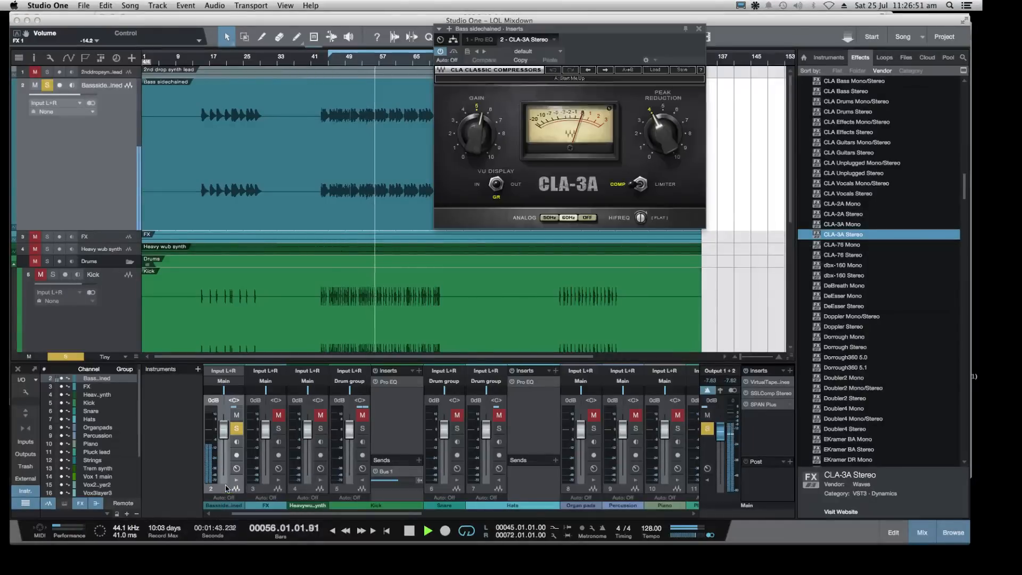
Turn off the CLA-3A's analog mode, set peak reduction to about 6 and gain to 5.48, and switch its VU display to Out
left_click(586, 217)
left_click_drag(587, 55, 576, 92)
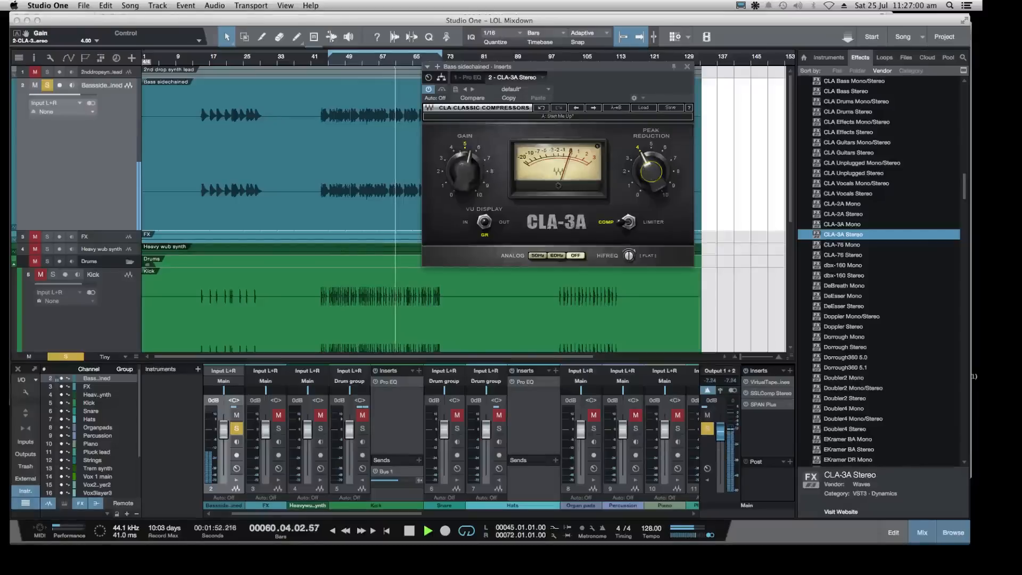
left_click_drag(650, 172, 650, 156)
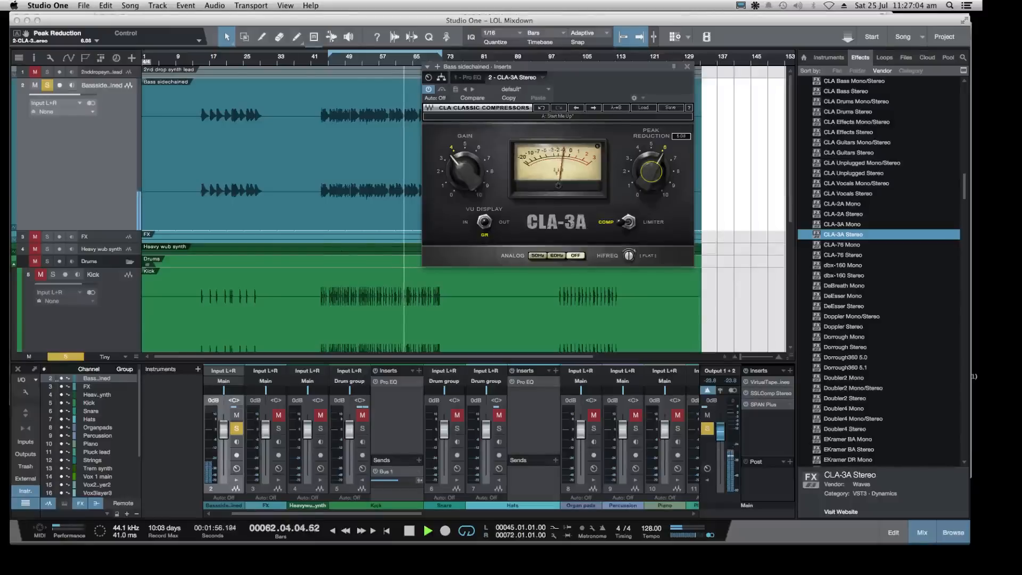
left_click_drag(465, 171, 465, 165)
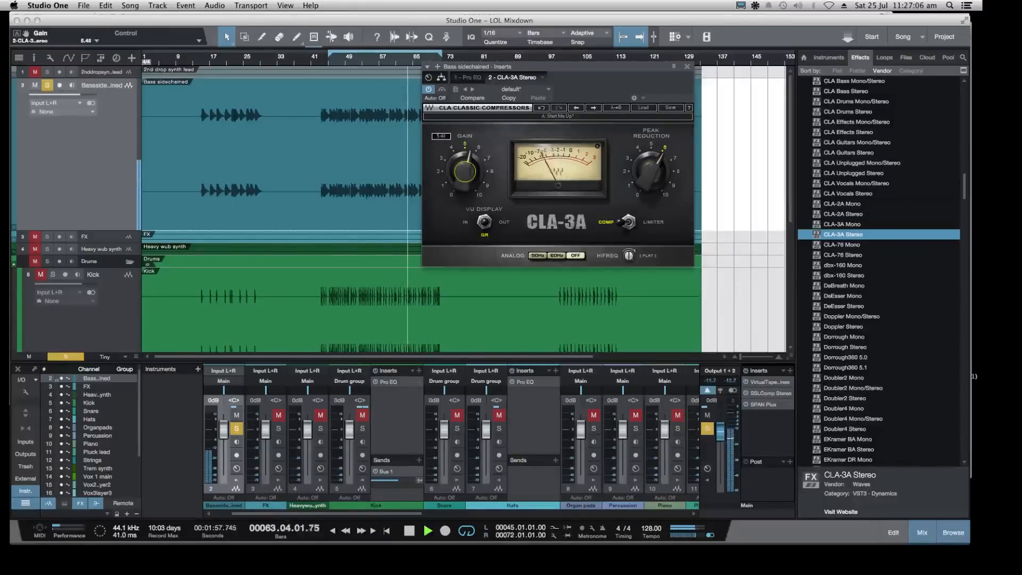
left_click(489, 225)
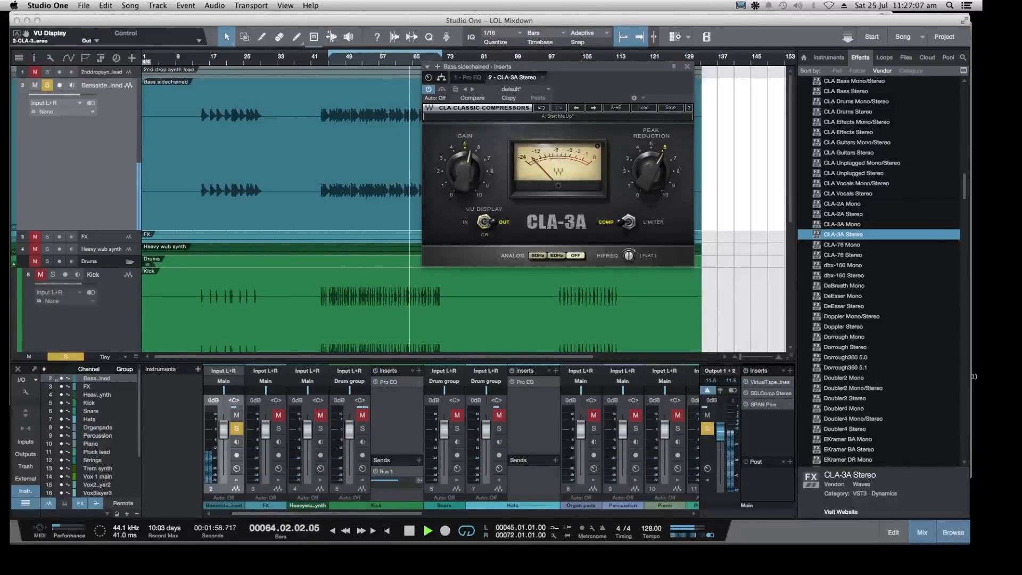
Switch the CLA-3A's VU display to GR, set peak reduction to 5.47 and raise the gain to about 5.8
left_click(487, 226)
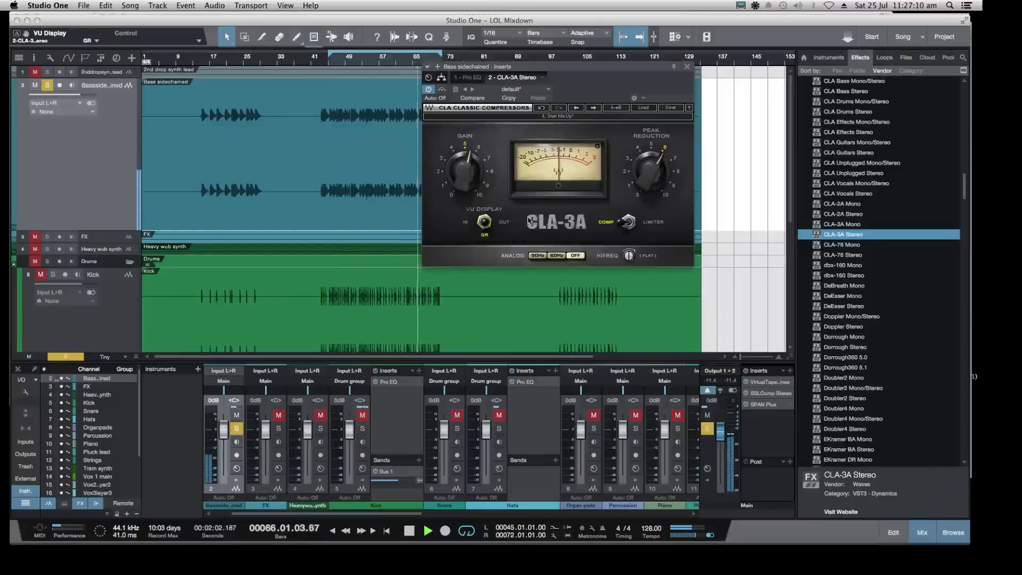
left_click_drag(649, 171, 653, 167)
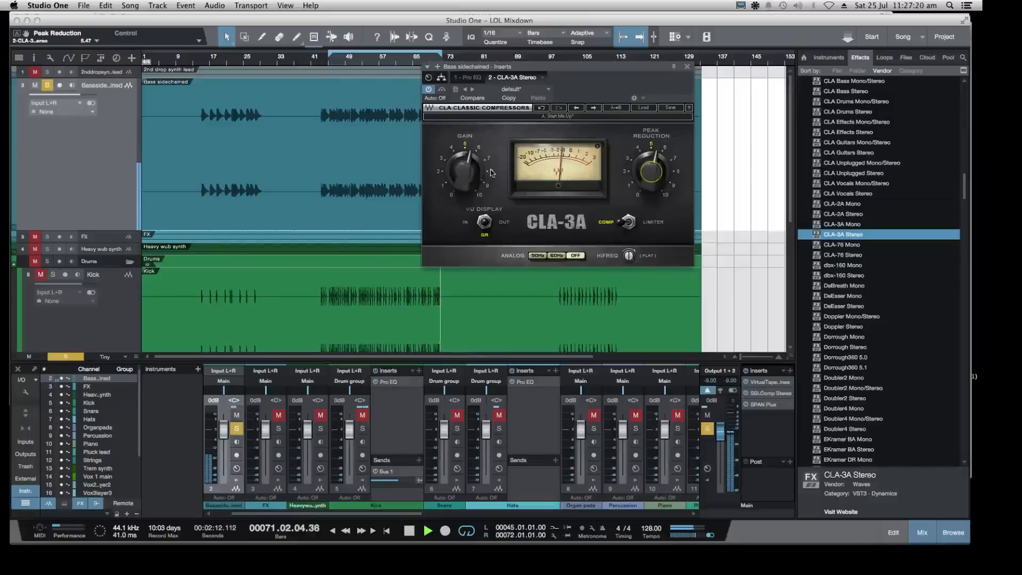
left_click_drag(467, 173, 467, 169)
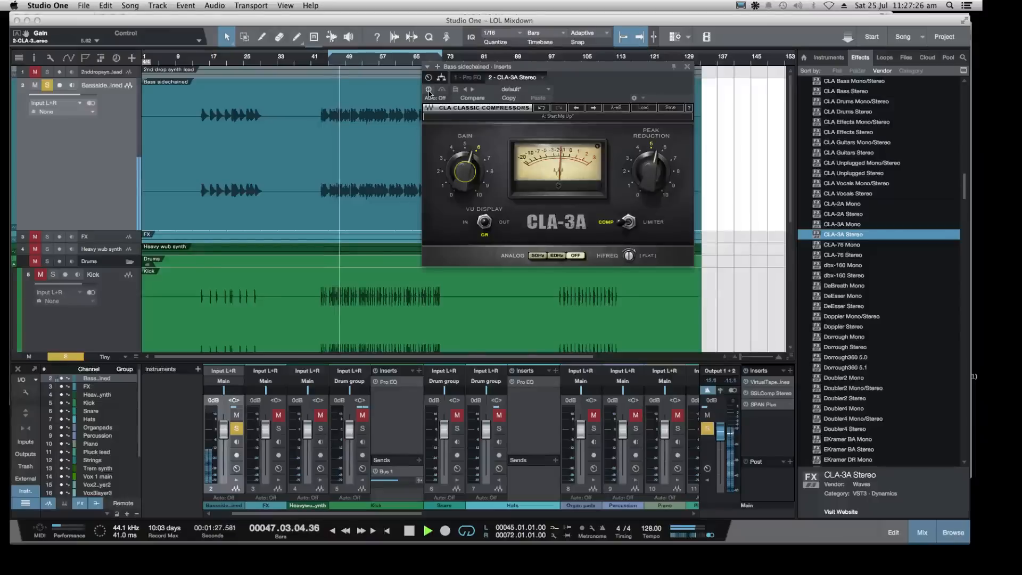
Toggle the CLA-3A's bypass while the bass plays to compare the compressed and dry sound, leaving the compressor active
left_click(429, 91)
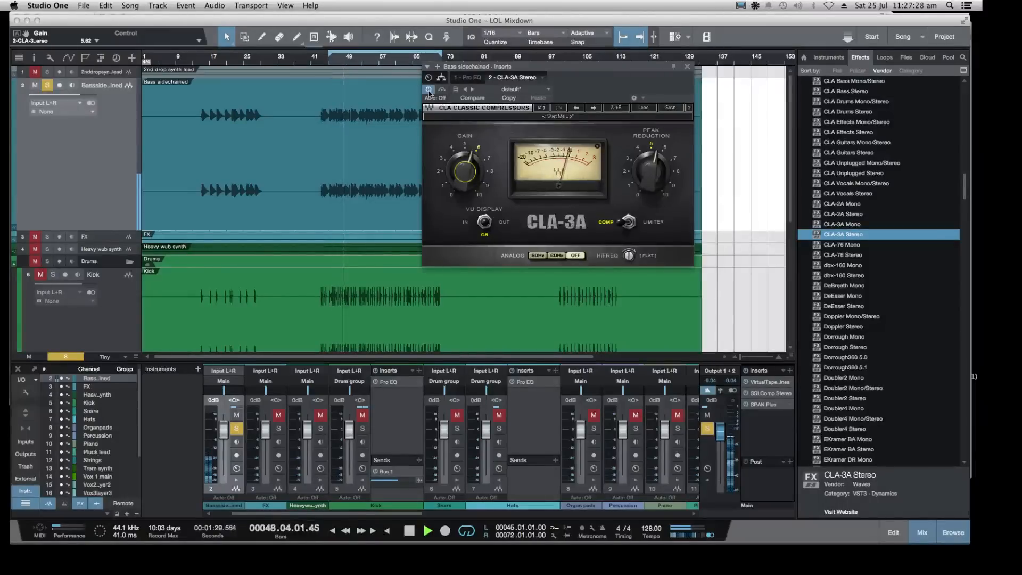
left_click(429, 90)
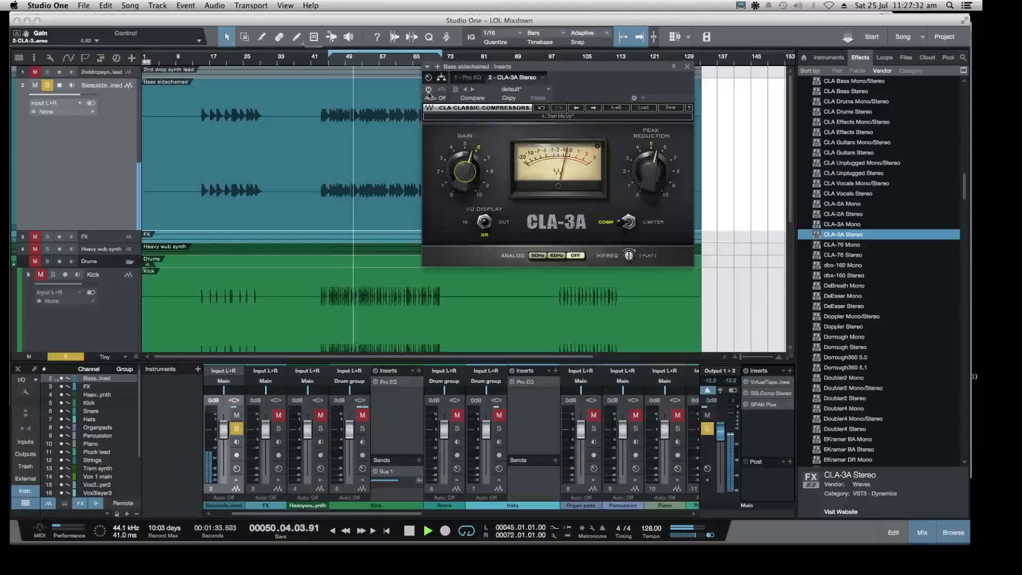
left_click(429, 90)
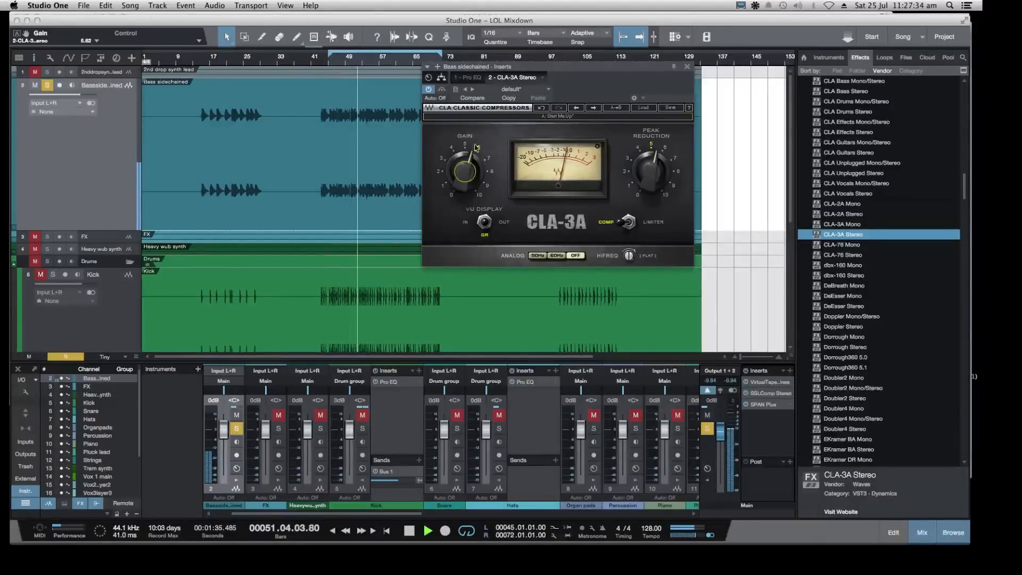
Set the CLA-3A's gain to 5.20 and peak reduction to 5.34, and stop playback
left_click_drag(476, 147, 477, 161)
left_click_drag(649, 162, 649, 159)
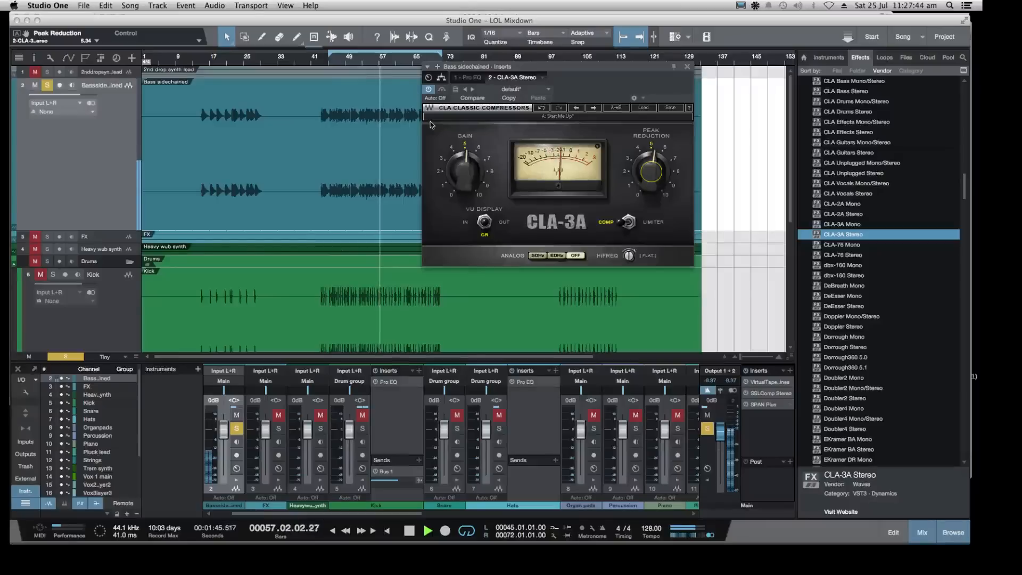
key("space")
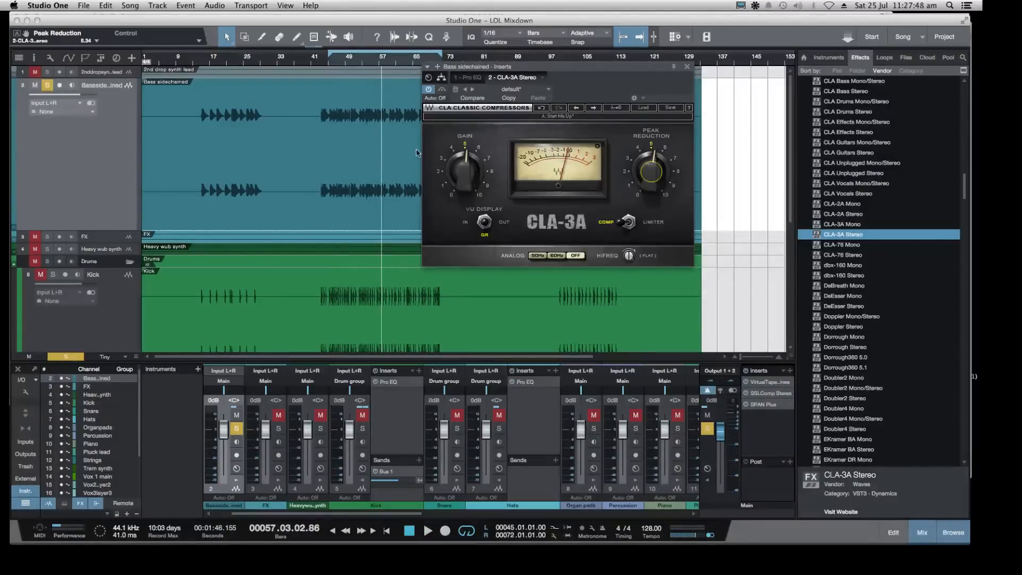
Check the stream status and audio levels in OBS, and return to Studio One
mouse_move(423, 551)
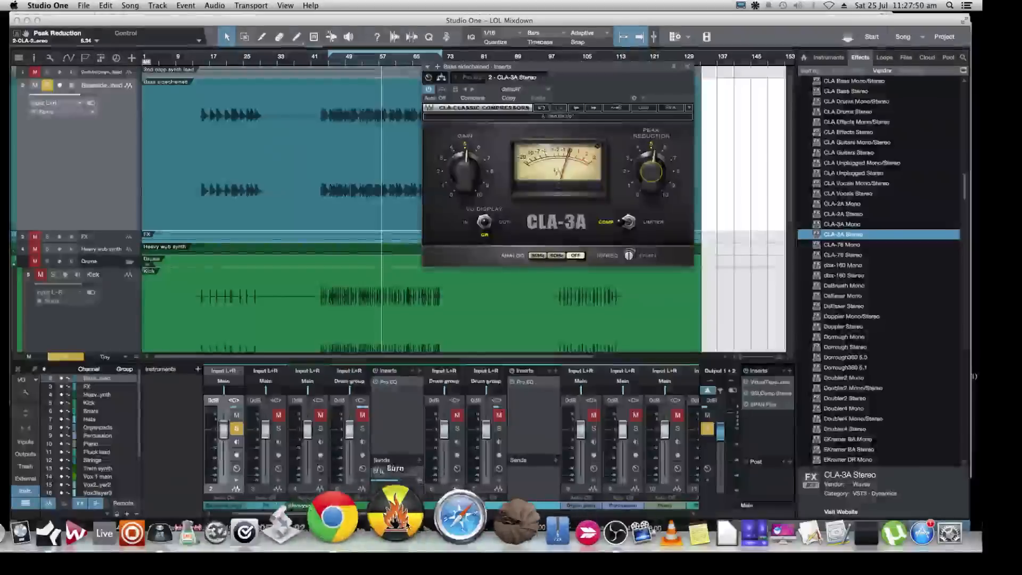
left_click(530, 527)
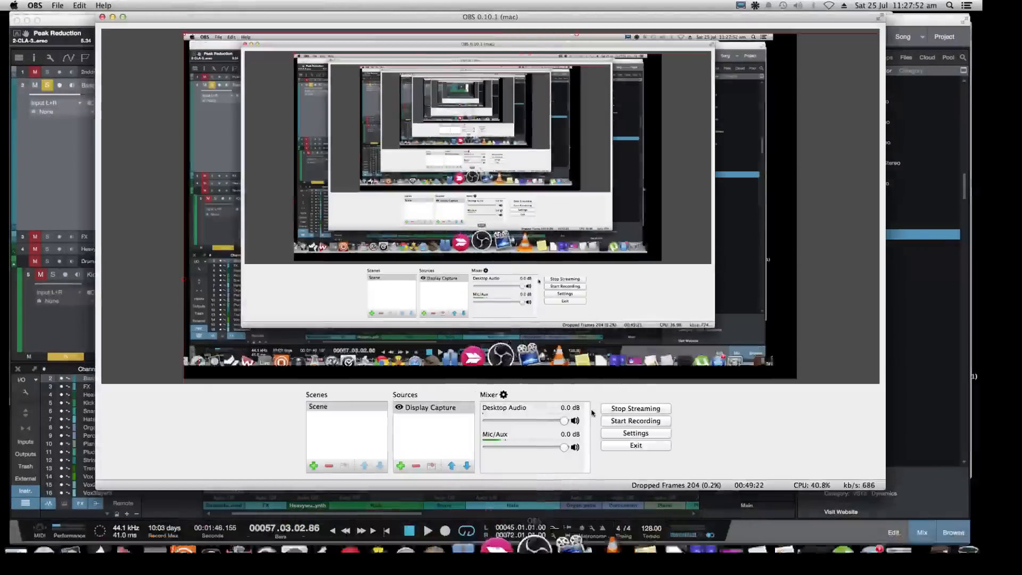
left_click(898, 23)
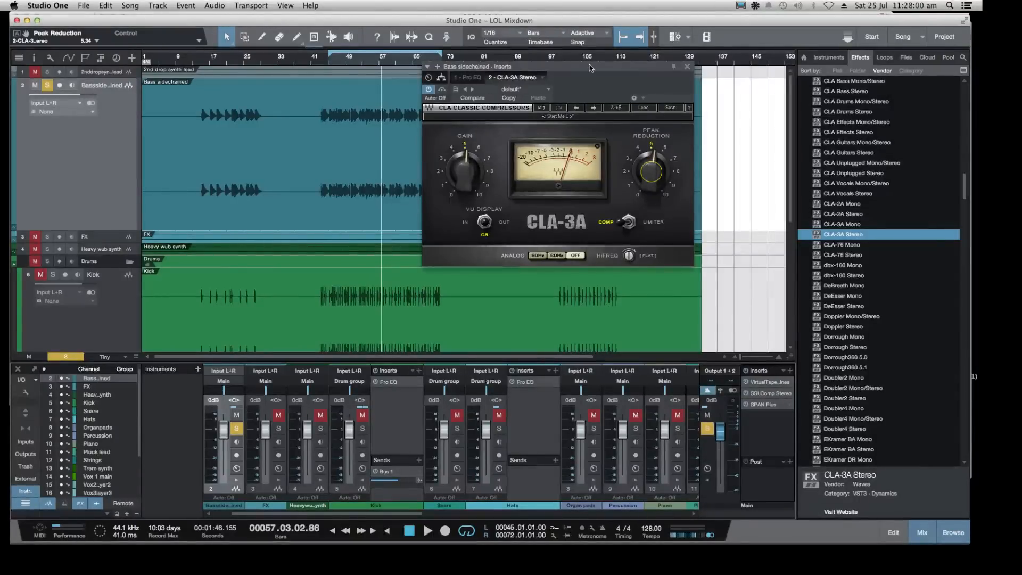
Play the soloed bass from near the start of the loop range, read the Twitch chat in Chrome and return to Studio One
left_click(333, 57)
key("space")
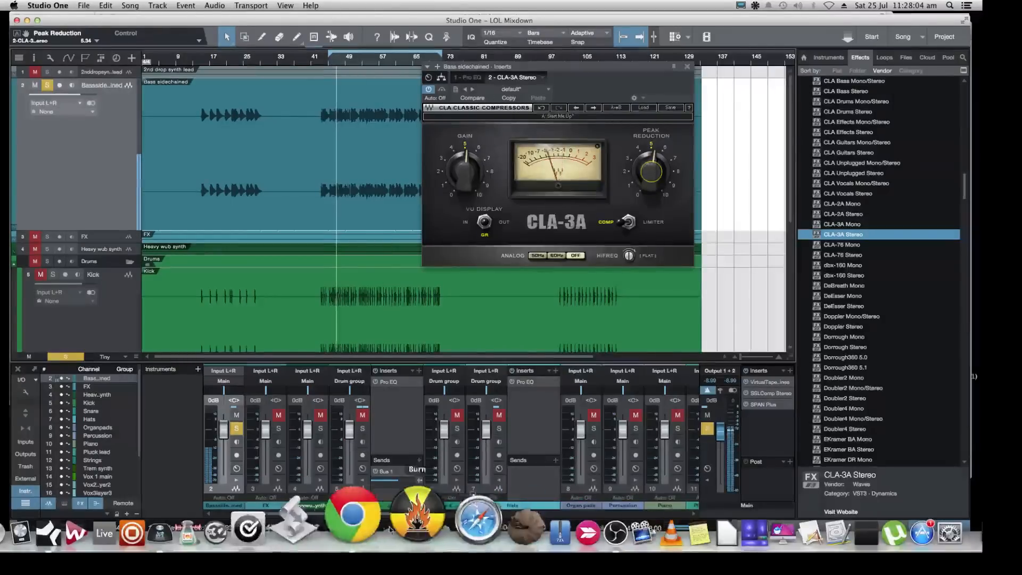
left_click(369, 514)
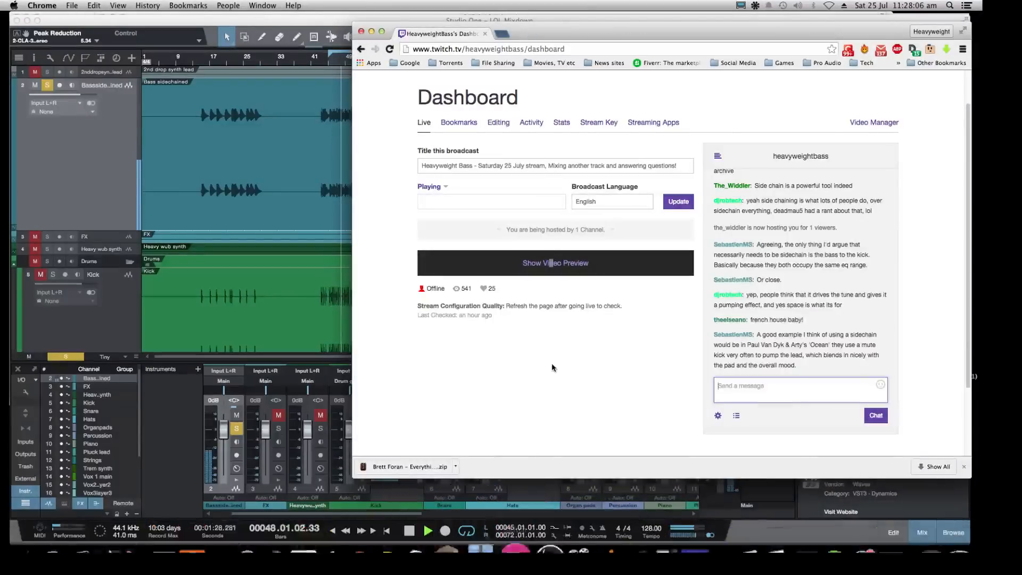
left_click(116, 193)
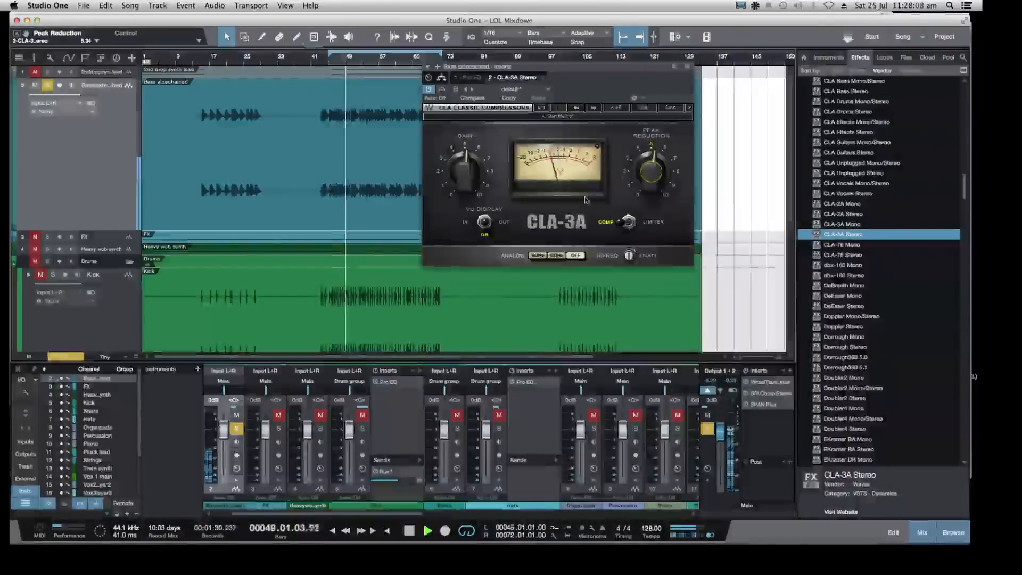
Look through the plug-ins in the Waves effects folder while the soloed bass plays
scroll(853, 190, "up", 3)
scroll(852, 189, "up", 10)
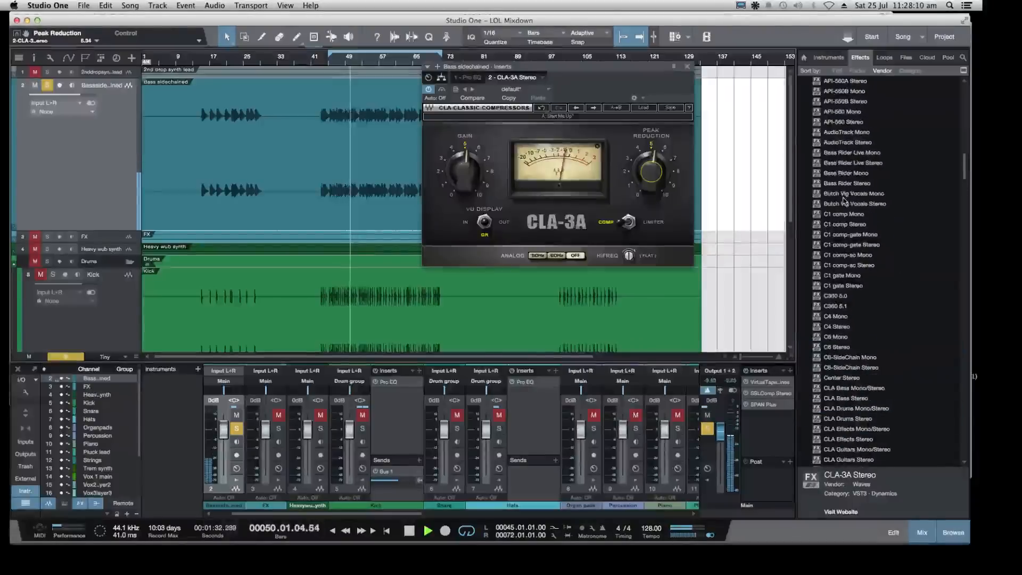
left_click(803, 163)
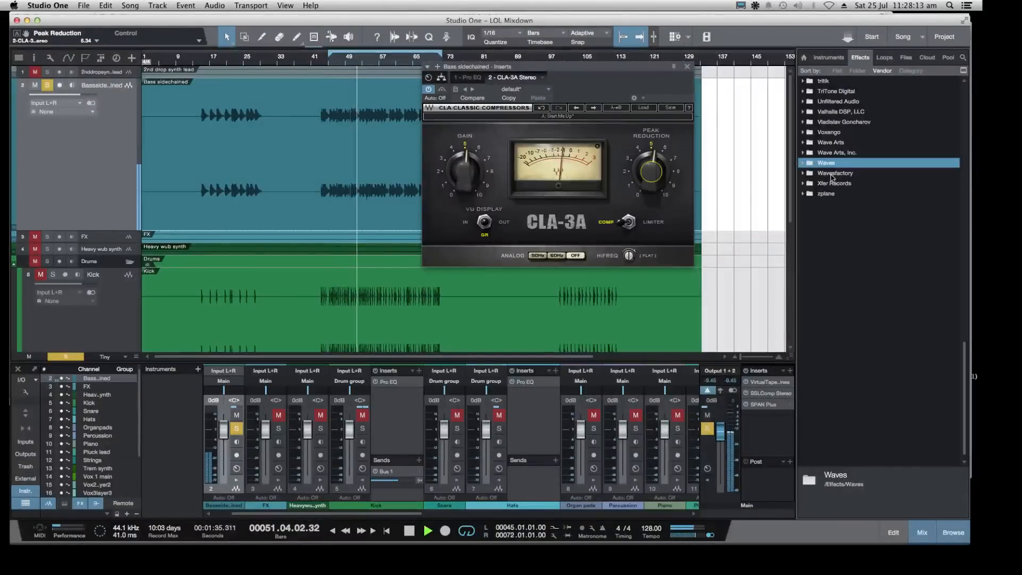
left_click(803, 163)
scroll(879, 213, "down", 8)
scroll(880, 213, "down", 15)
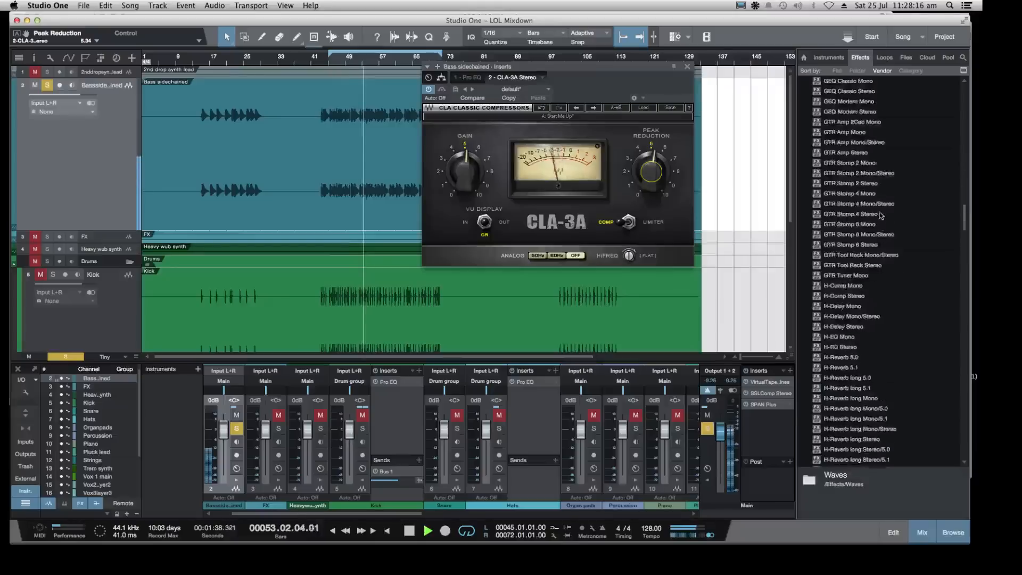
scroll(880, 213, "down", 15)
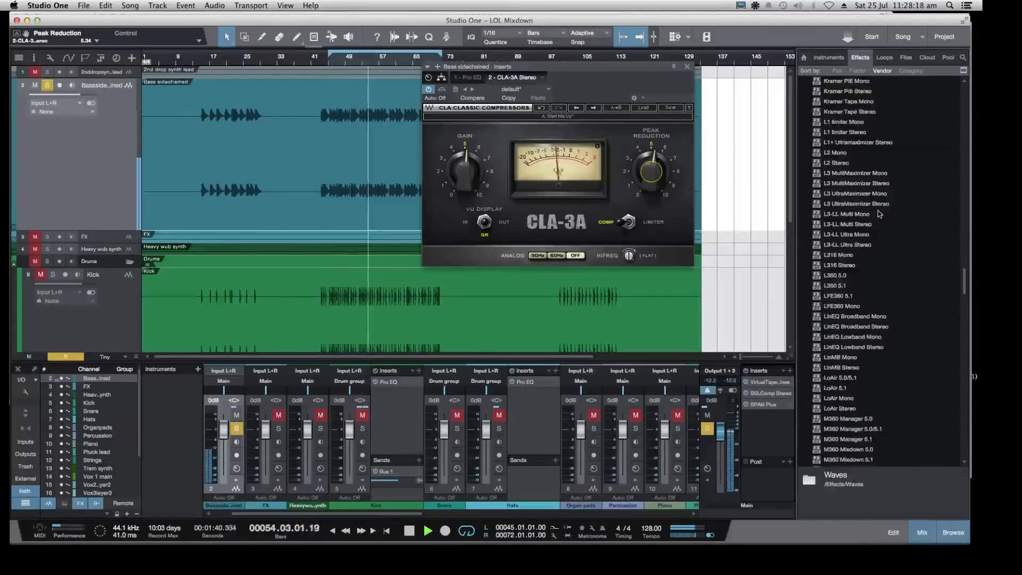
scroll(885, 216, "down", 15)
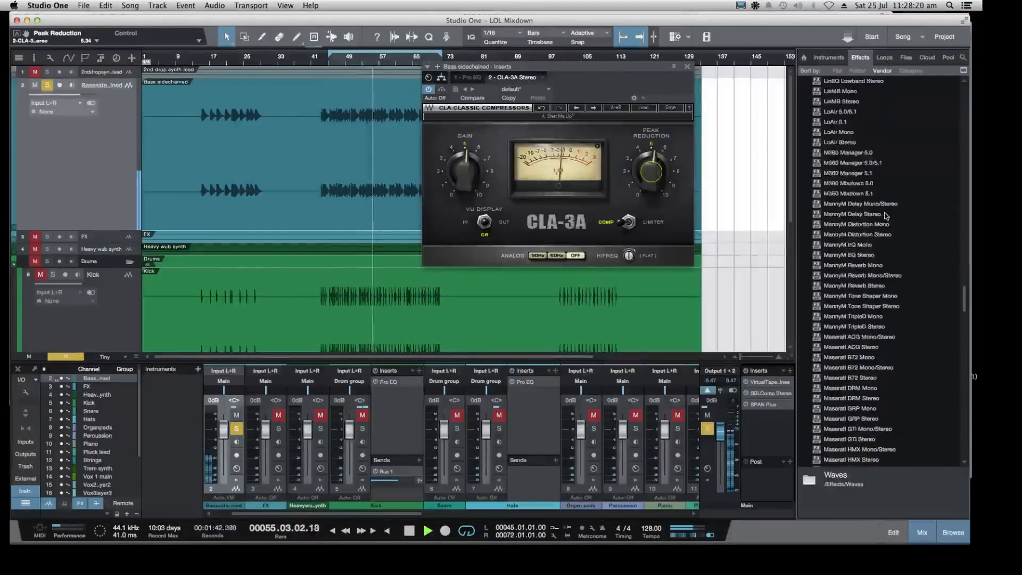
scroll(885, 215, "down", 15)
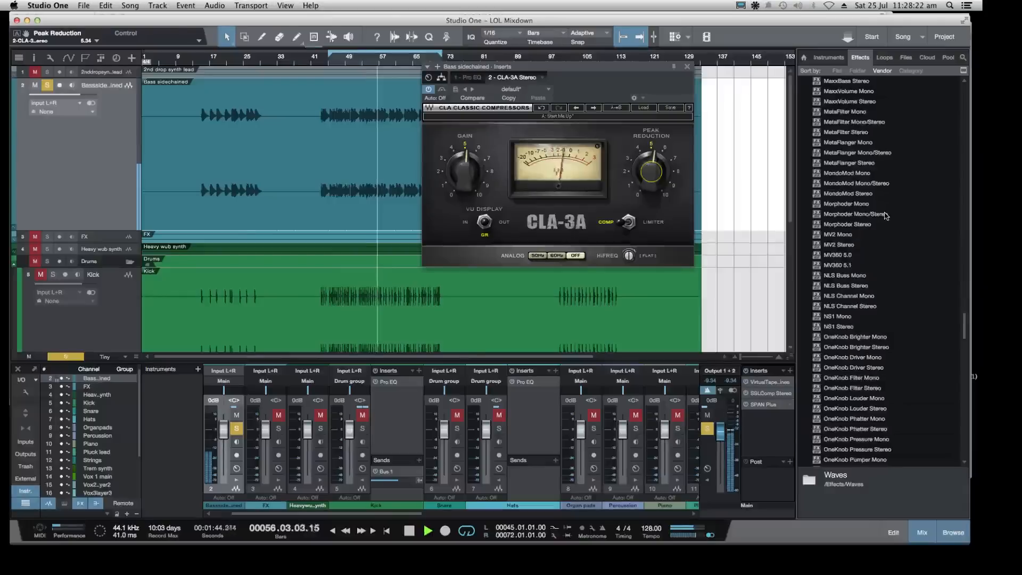
scroll(885, 215, "down", 6)
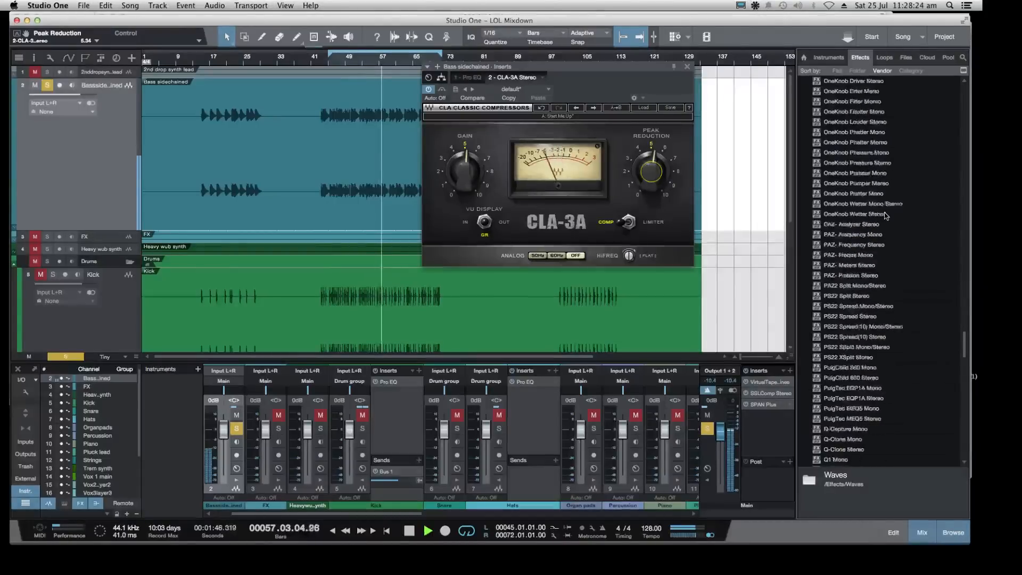
scroll(885, 215, "up", 20)
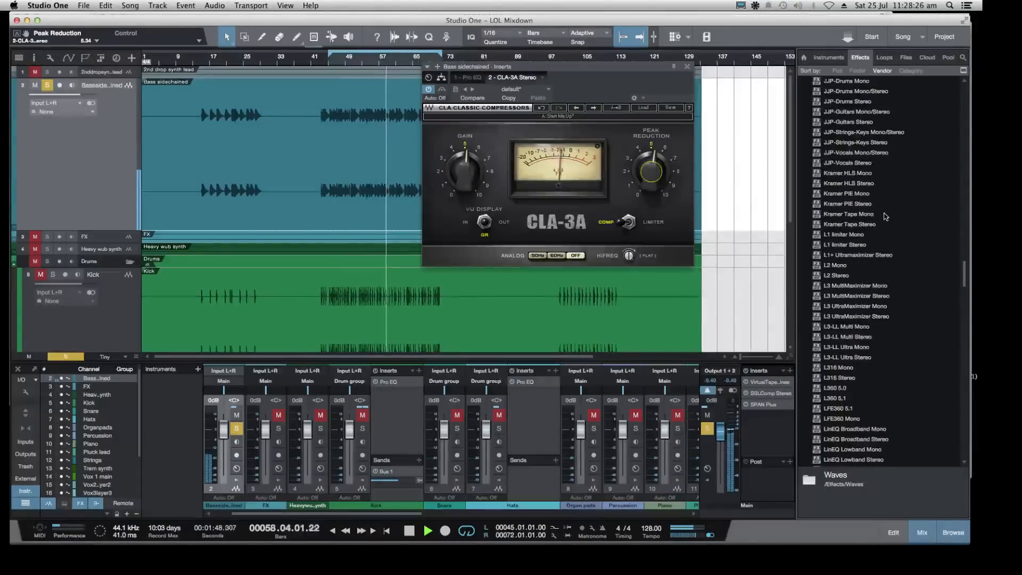
scroll(885, 215, "up", 20)
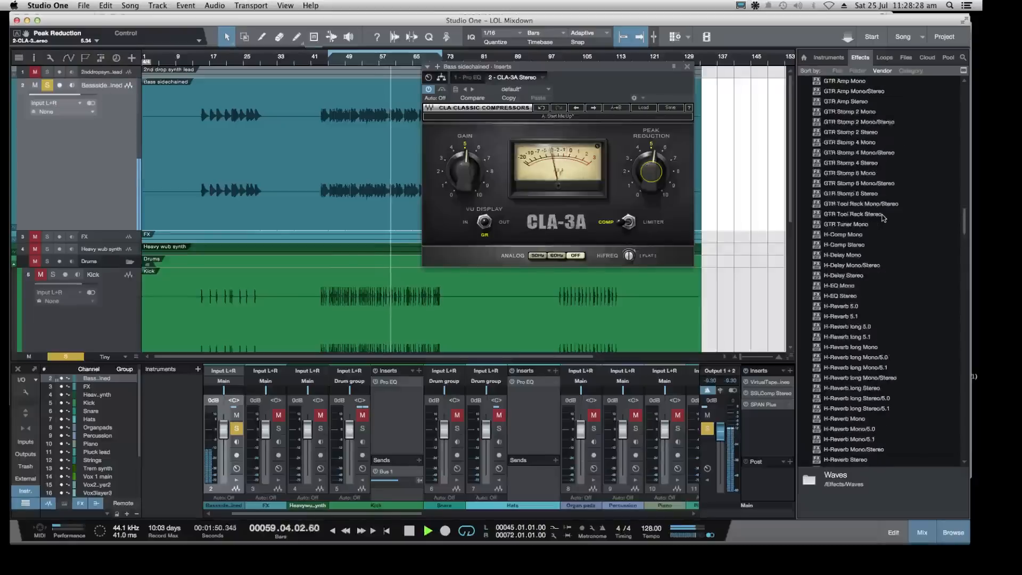
scroll(846, 233, "up", 12)
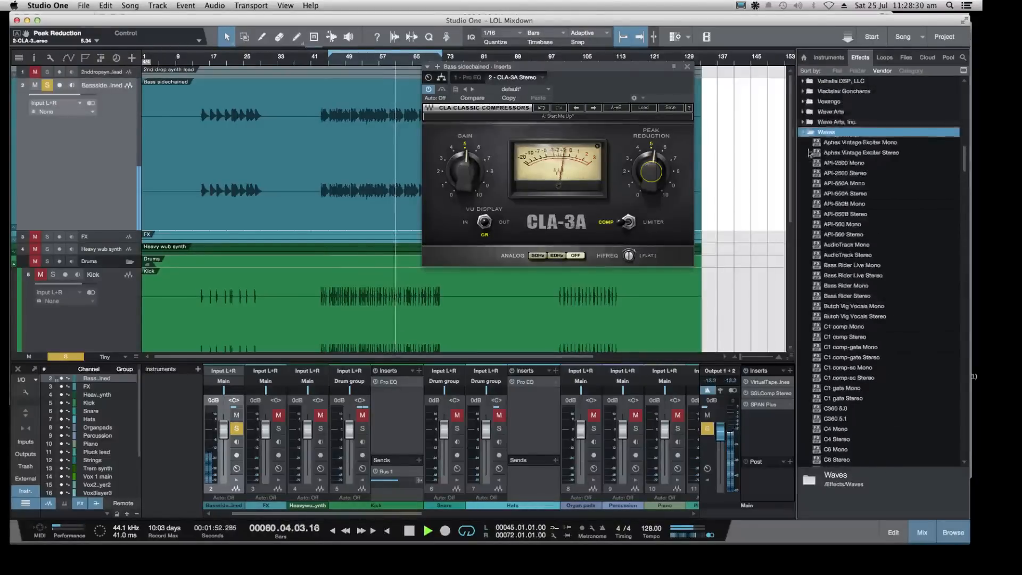
Collapse the Waves effects folder and look back through the vendor list to its beginning
left_click(802, 132)
scroll(859, 191, "up", 1)
scroll(857, 202, "up", 12)
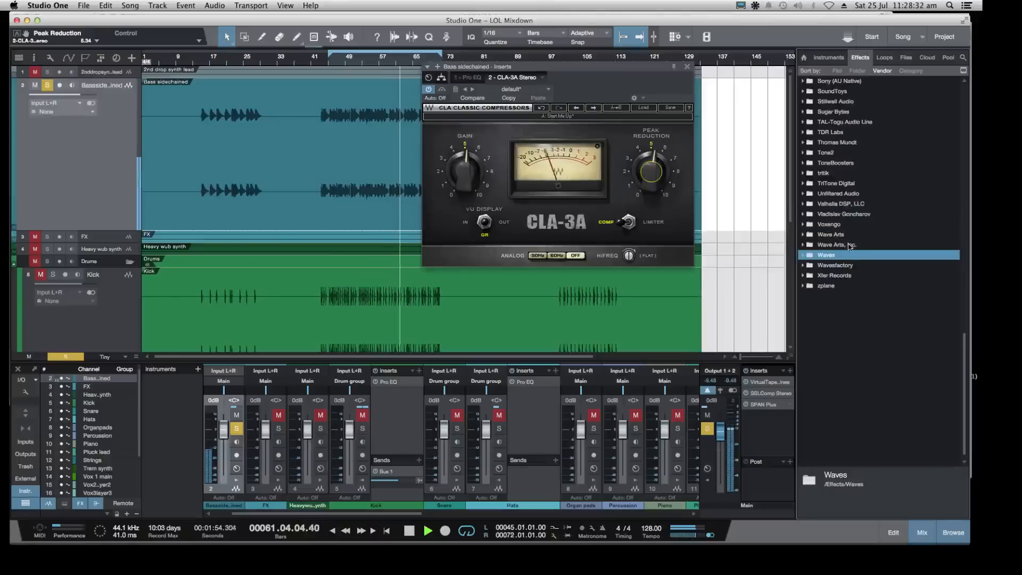
scroll(852, 239, "up", 11)
scroll(849, 246, "up", 3)
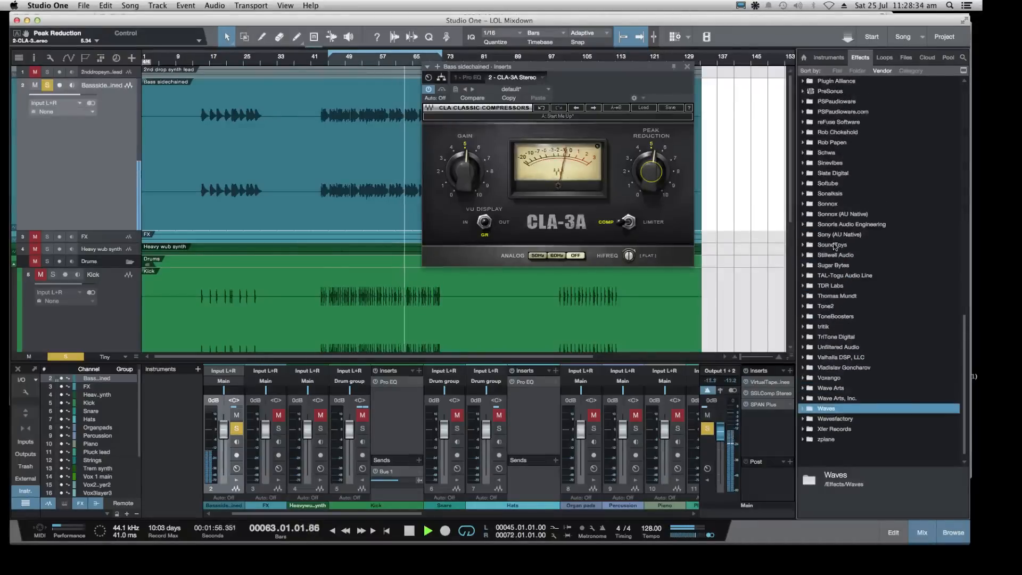
scroll(826, 214, "up", 20)
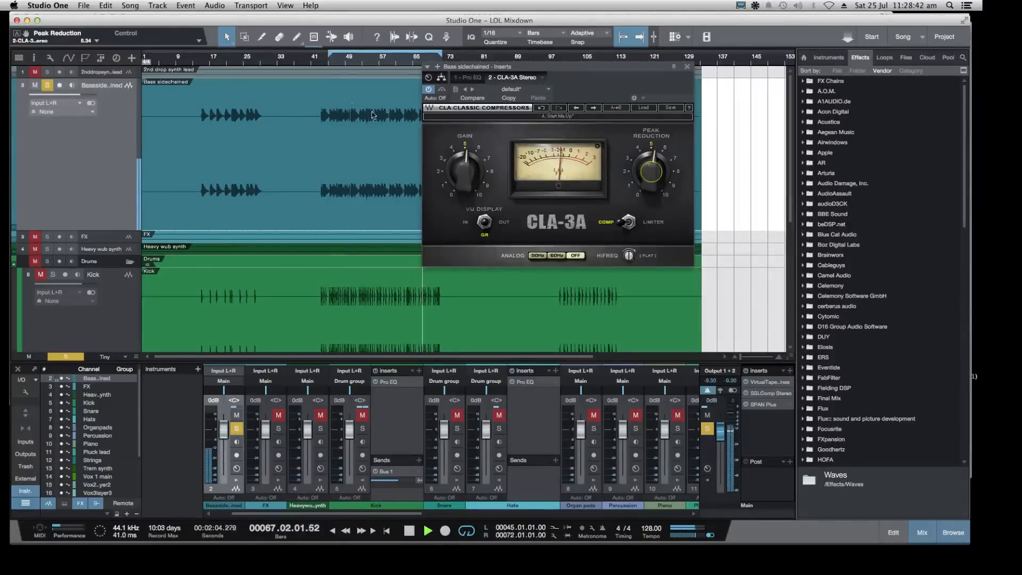
Replay the bass from near the loop start, expand the PreSonus effects folder and pick Pro EQ
left_click(341, 58)
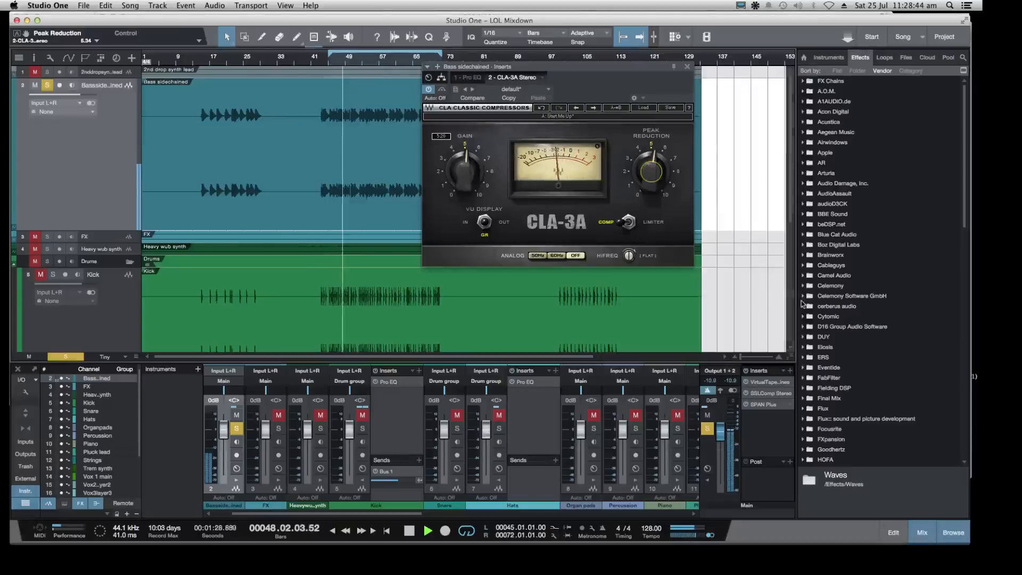
scroll(819, 318, "down", 2)
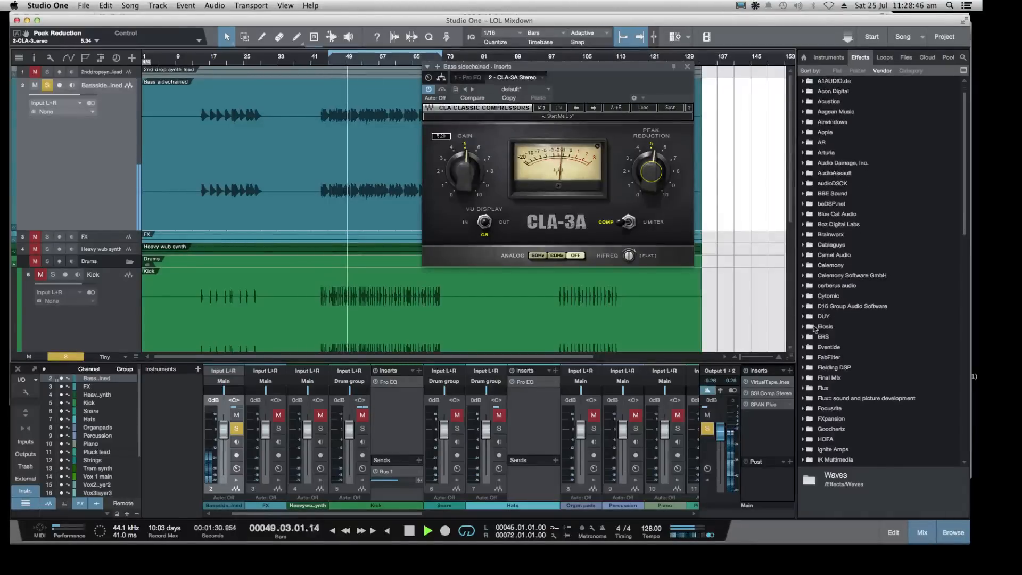
scroll(815, 331, "down", 10)
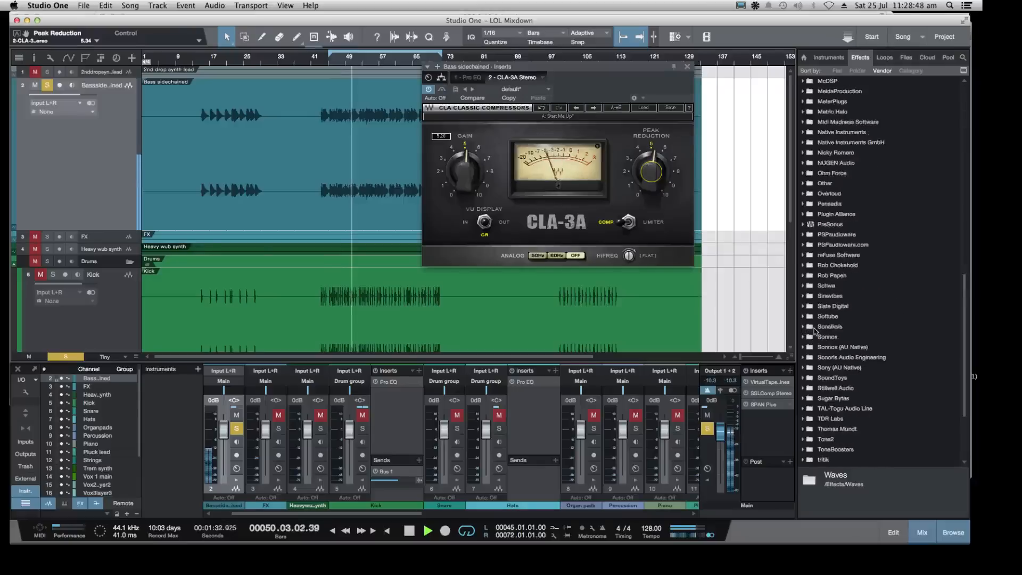
left_click(804, 265)
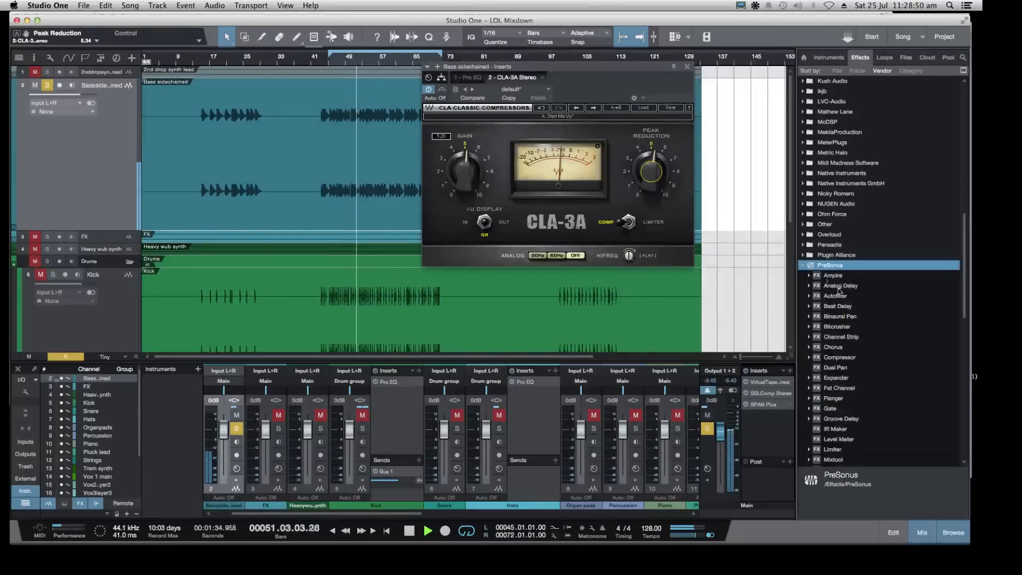
scroll(854, 302, "down", 8)
scroll(860, 305, "down", 1)
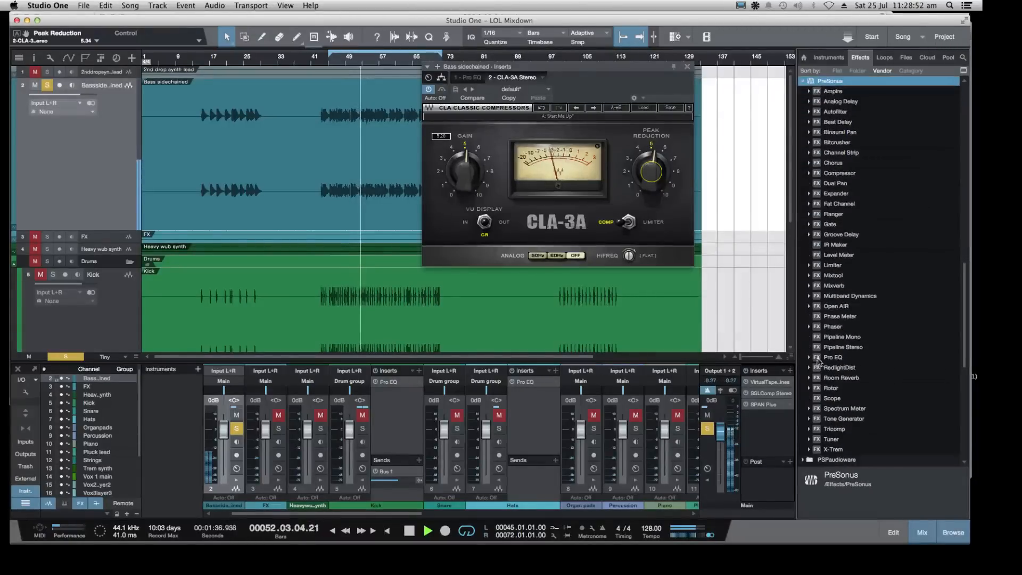
left_click(830, 357)
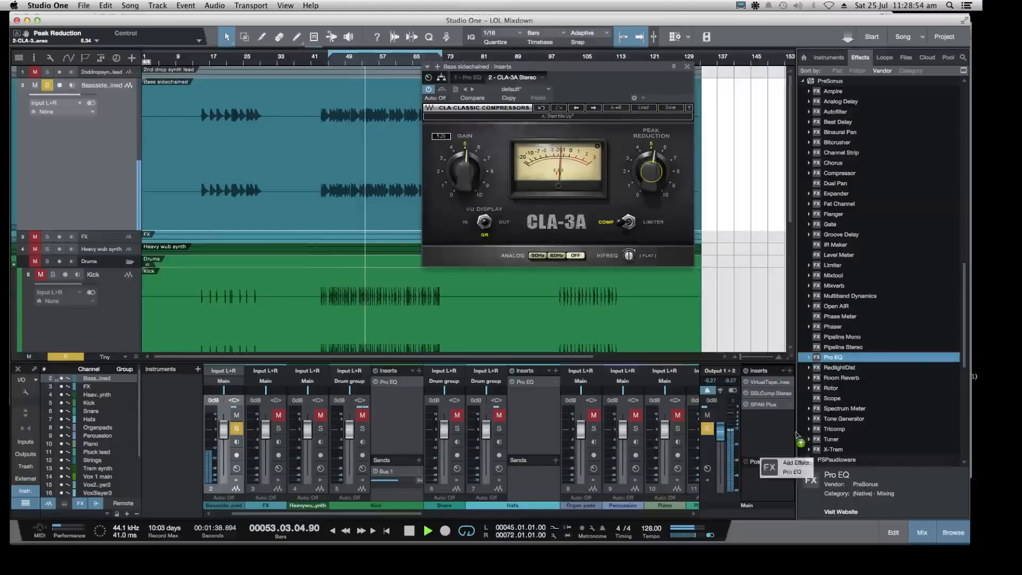
Expand the Bass sidechained channel's inserts, open its existing Pro EQ and move the plug-in window clear of the inserts
left_click(236, 479)
double_click(266, 382)
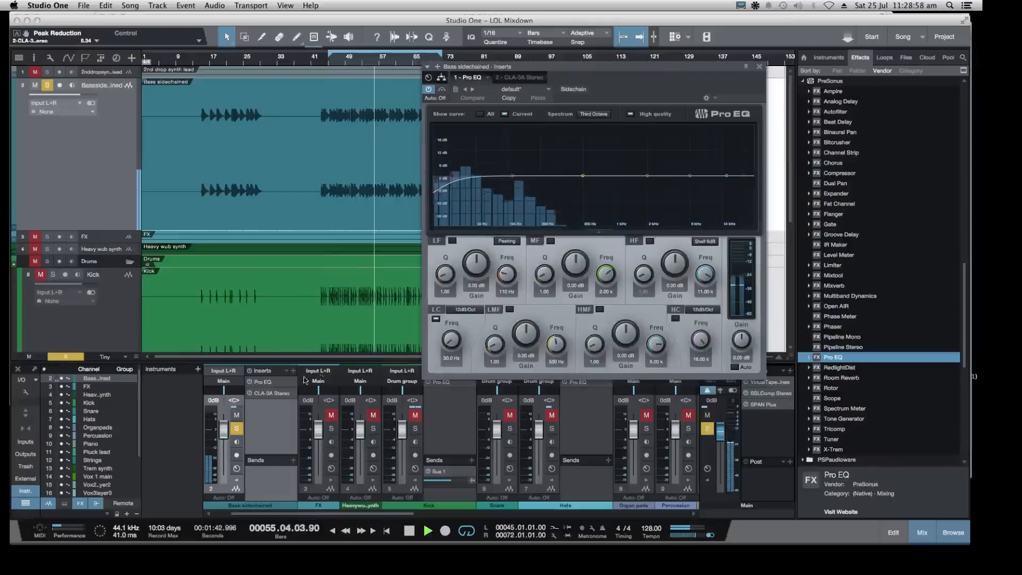
left_click_drag(612, 69, 622, 62)
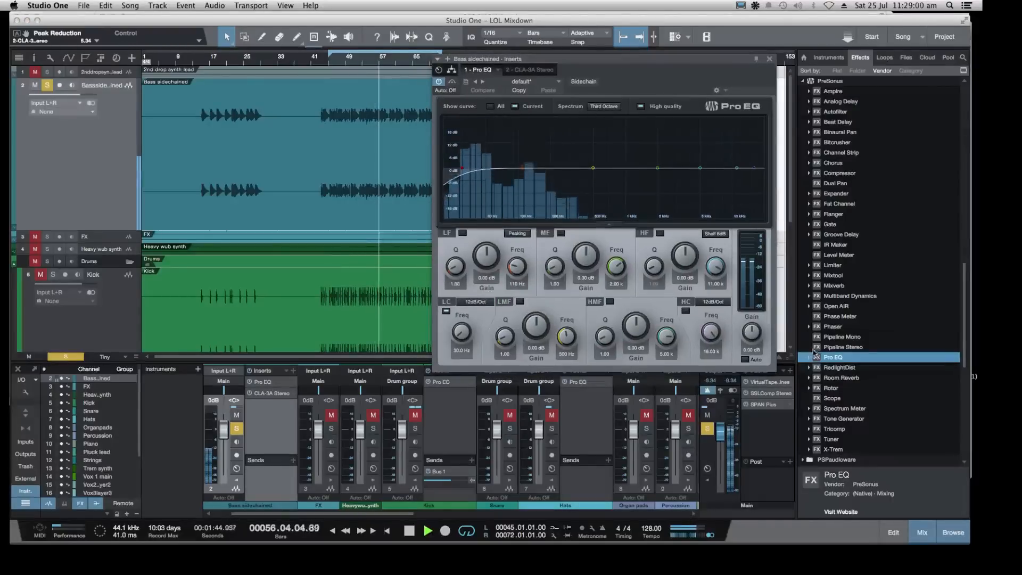
Add a second Pro EQ after the CLA-3A on the Bass sidechained channel and reopen its window clear of the inserts
left_click_drag(833, 357, 269, 432)
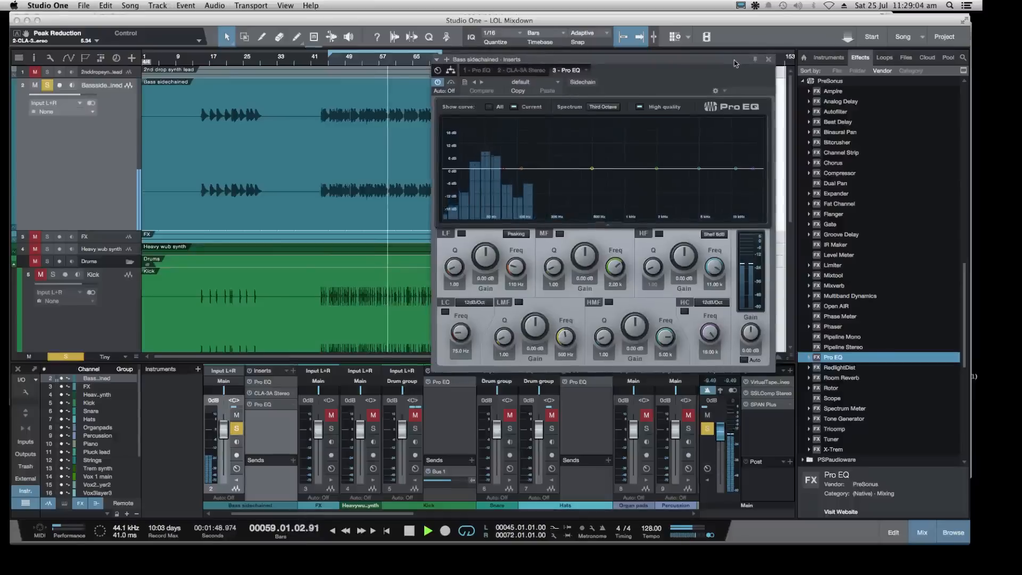
left_click_drag(586, 58, 556, 65)
left_click(269, 404)
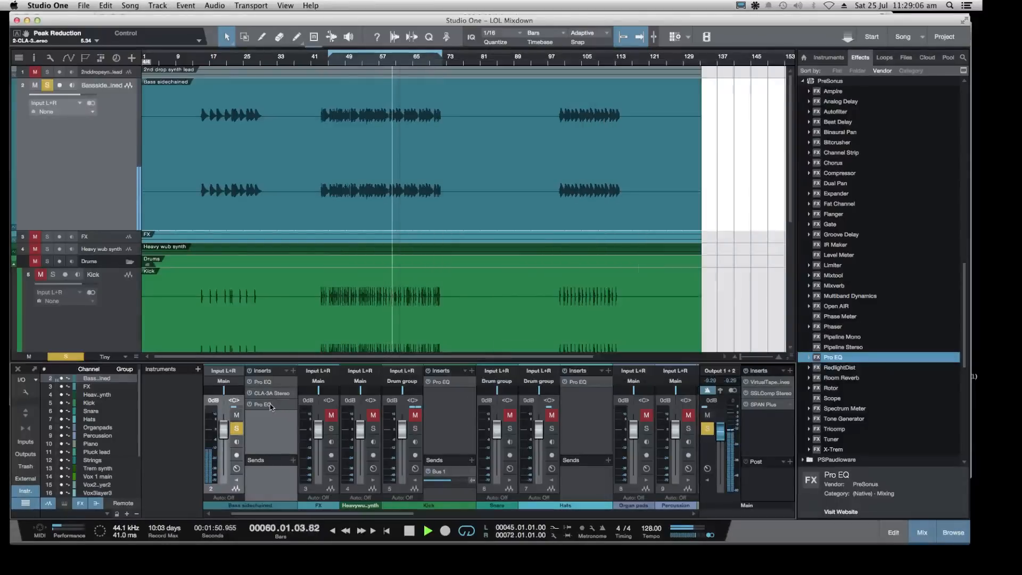
left_click(270, 406)
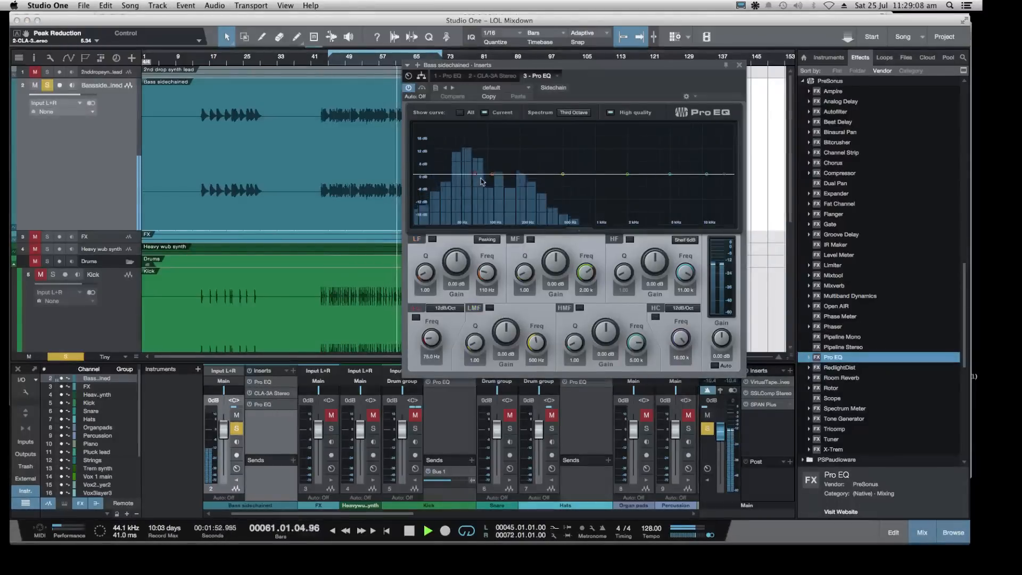
Try the new Pro EQ's low cut, switch it off, and make a wide LF cut of -1.17 dB at 111 Hz
left_click(416, 317)
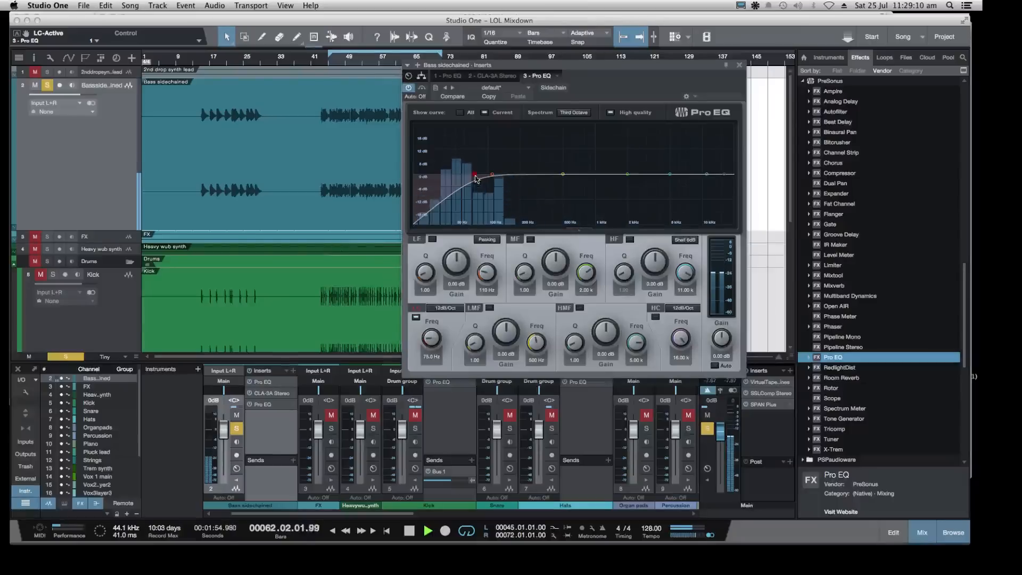
left_click(416, 318)
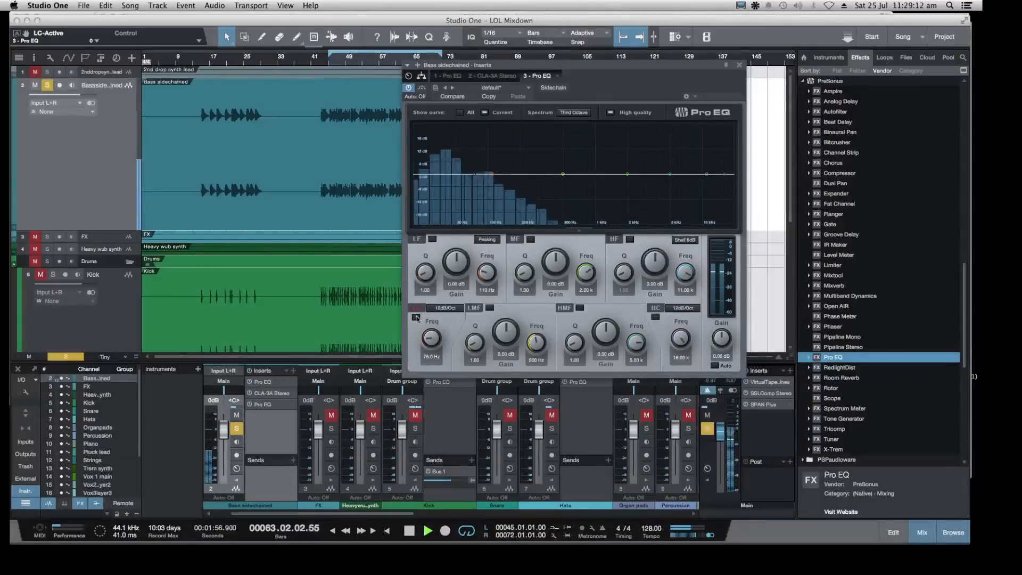
left_click_drag(491, 174, 493, 180)
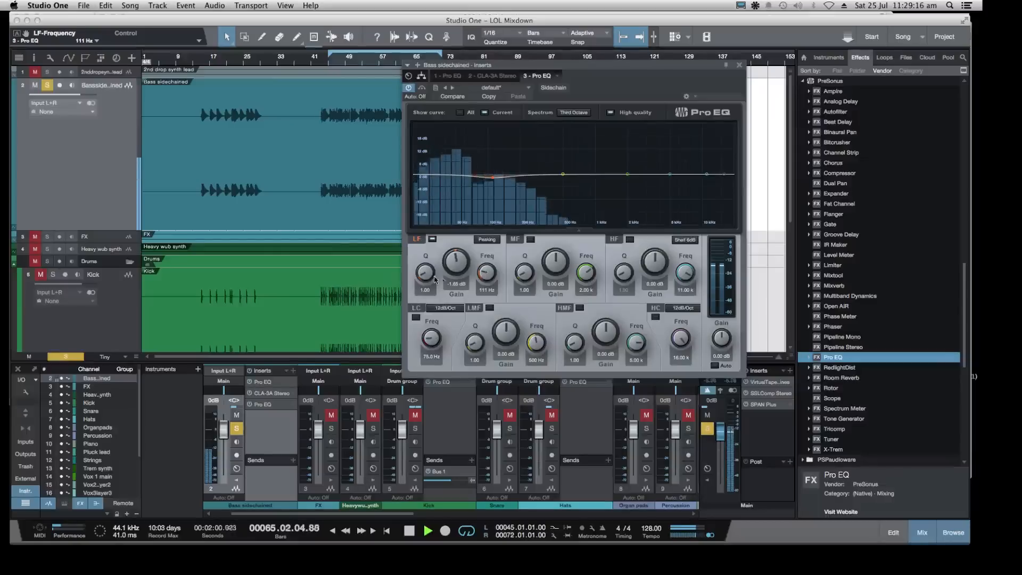
left_click_drag(424, 271, 453, 258)
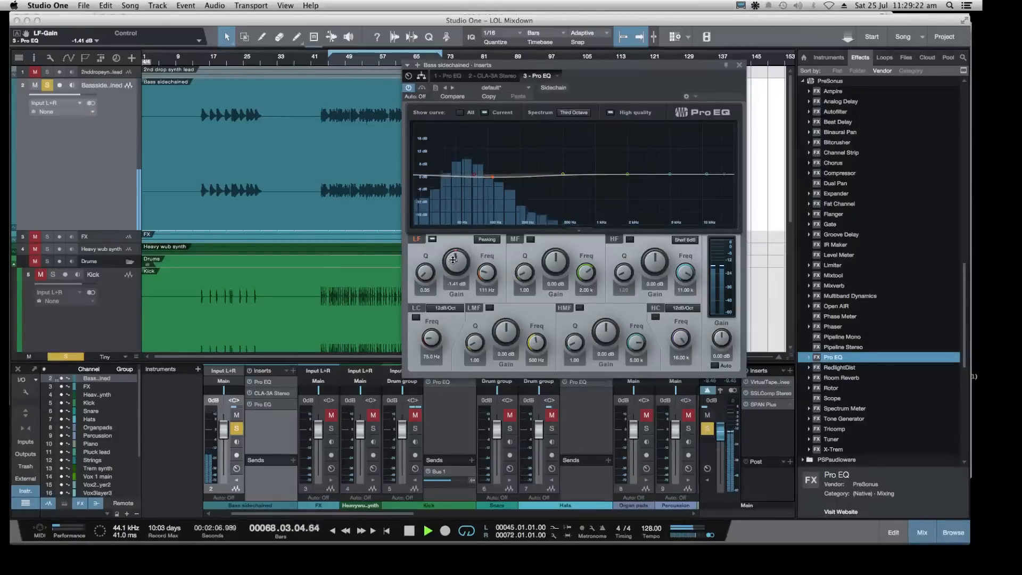
left_click_drag(453, 259, 453, 259)
Compare the bass with the new Pro EQ bypassed and active, and ease the LF gain to -0.45 dB
left_click(409, 88)
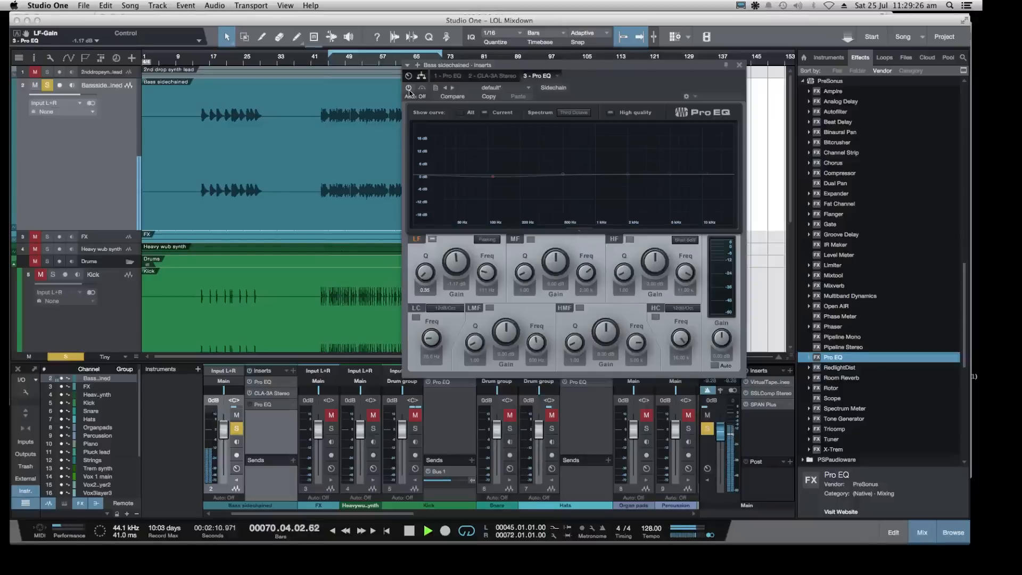
left_click(409, 88)
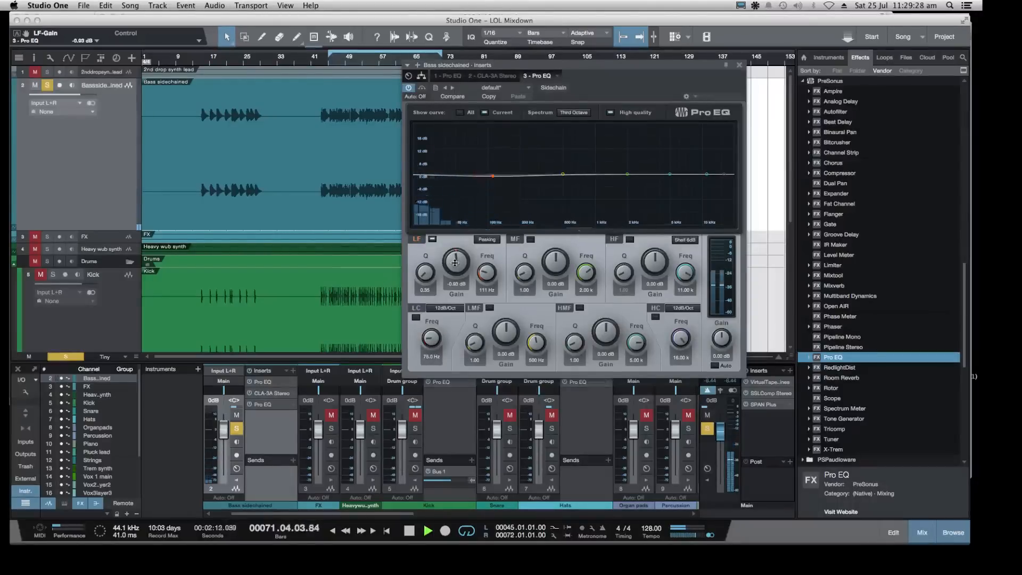
left_click_drag(455, 262, 455, 263)
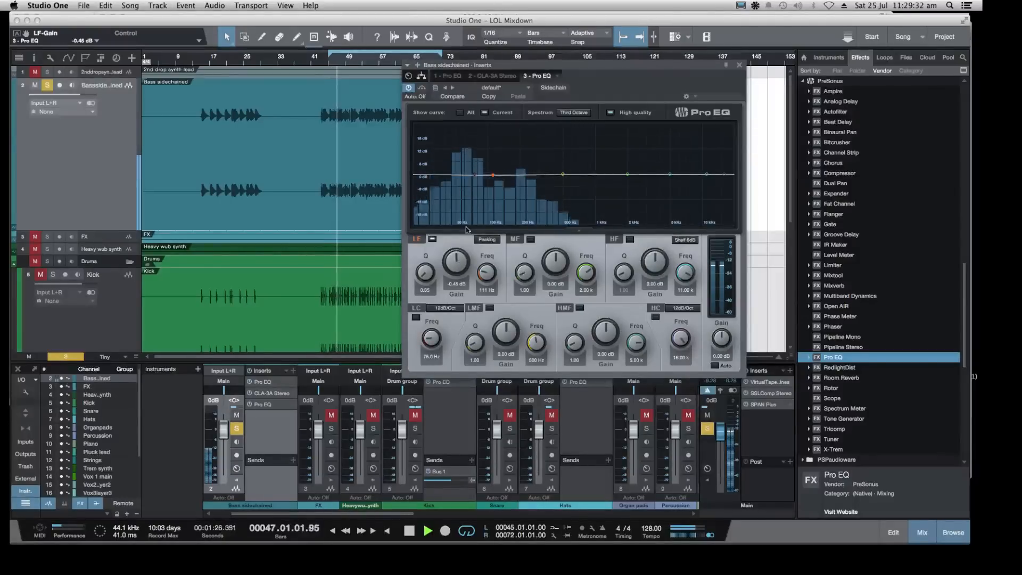
Unsolo the bass, raise its channel fader to +0.4 dB against the full mix, and solo it again
left_click(236, 428)
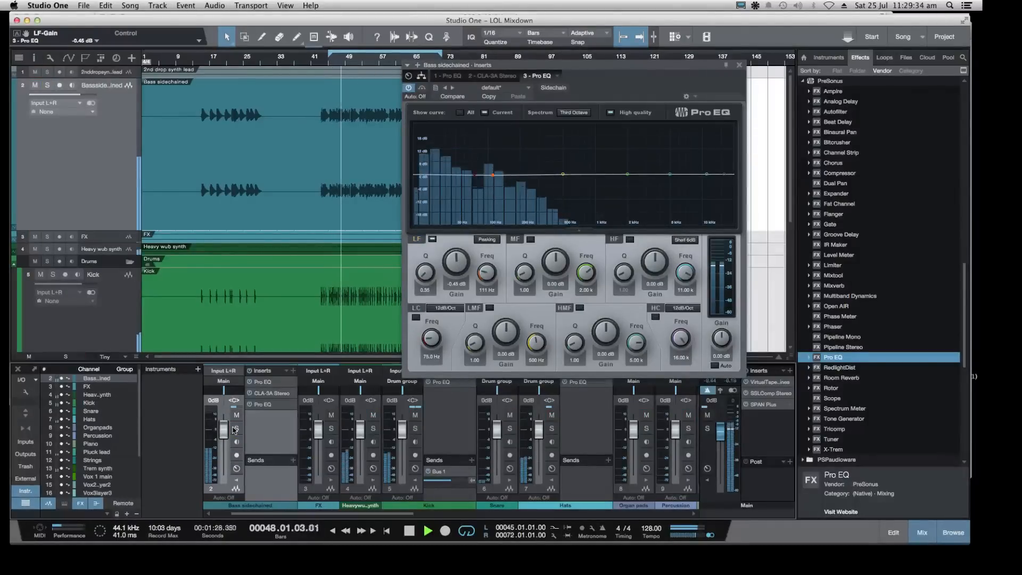
left_click_drag(225, 430, 227, 428)
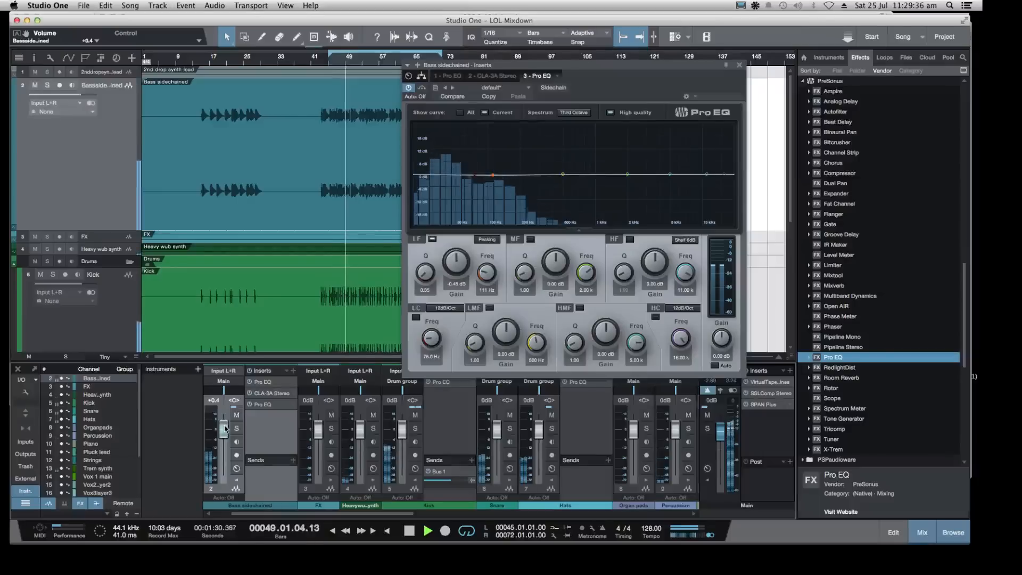
key("s")
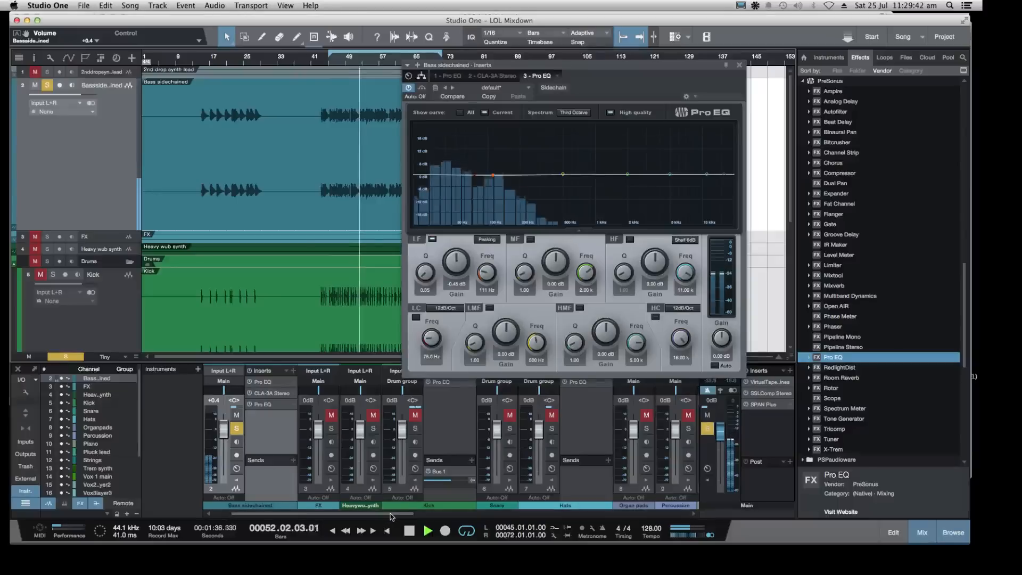
Solo the Drum group bus alongside the bass and compare the bass's new Pro EQ bypassed and active
left_click_drag(392, 515, 665, 515)
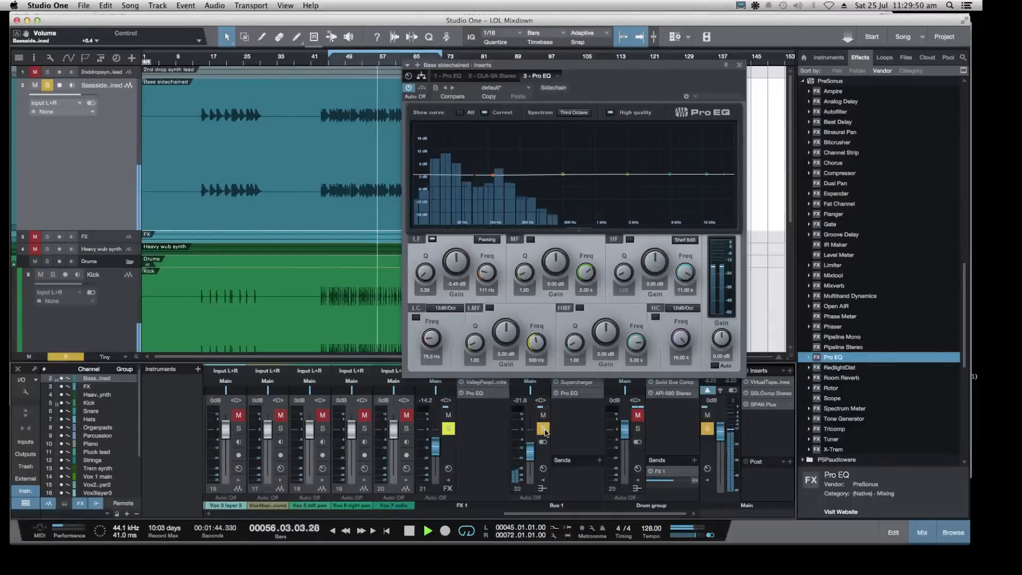
left_click(637, 429)
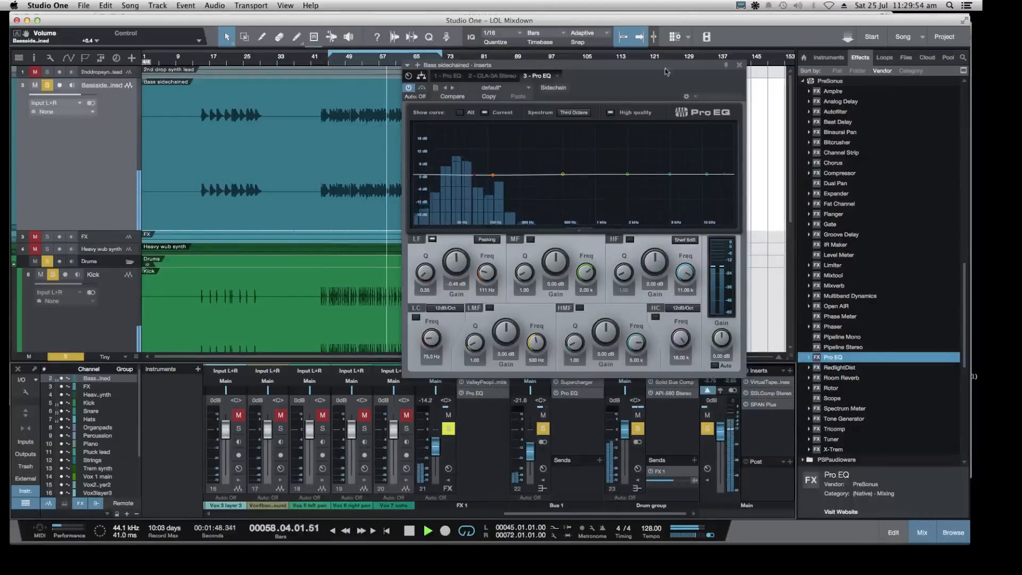
left_click(409, 88)
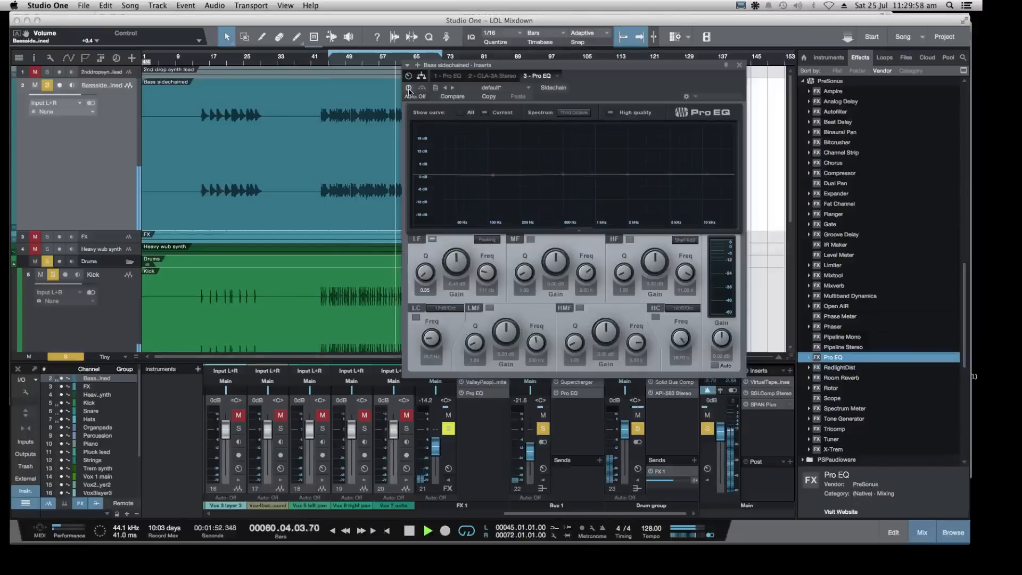
left_click(408, 89)
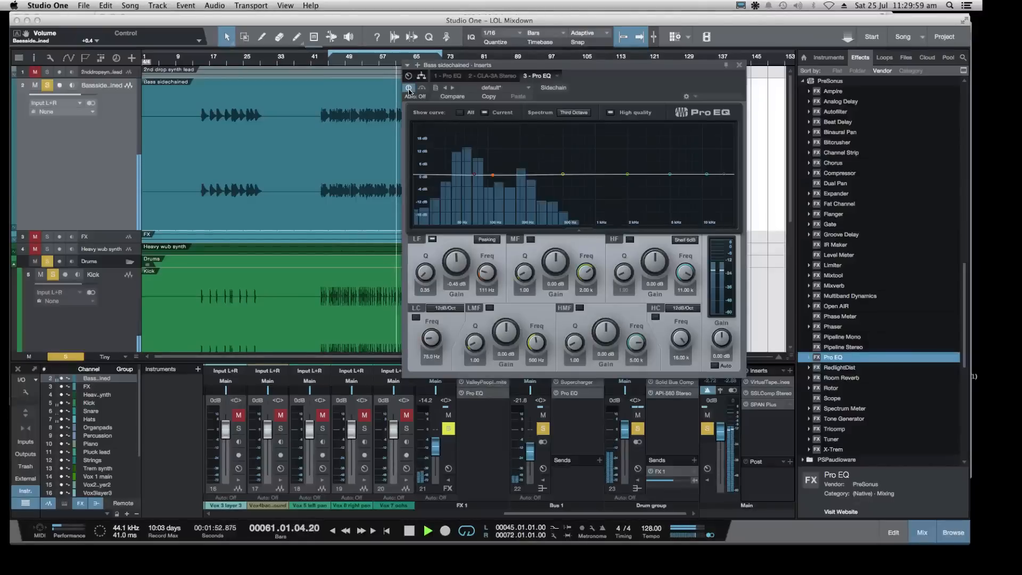
Close the bass plug-in window and collapse the PreSonus effects folder
left_click(741, 67)
scroll(803, 294, "up", 7)
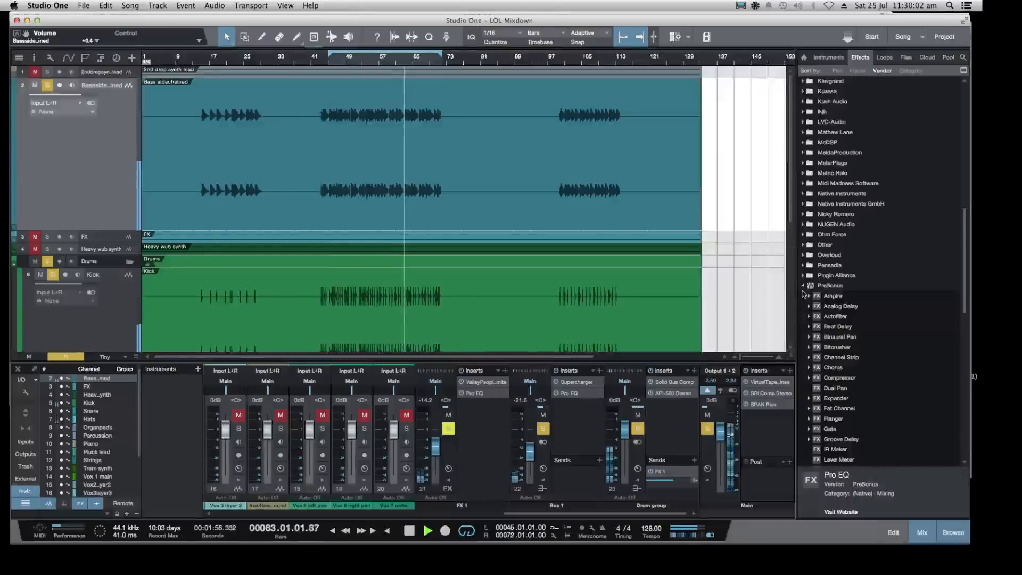
left_click(804, 286)
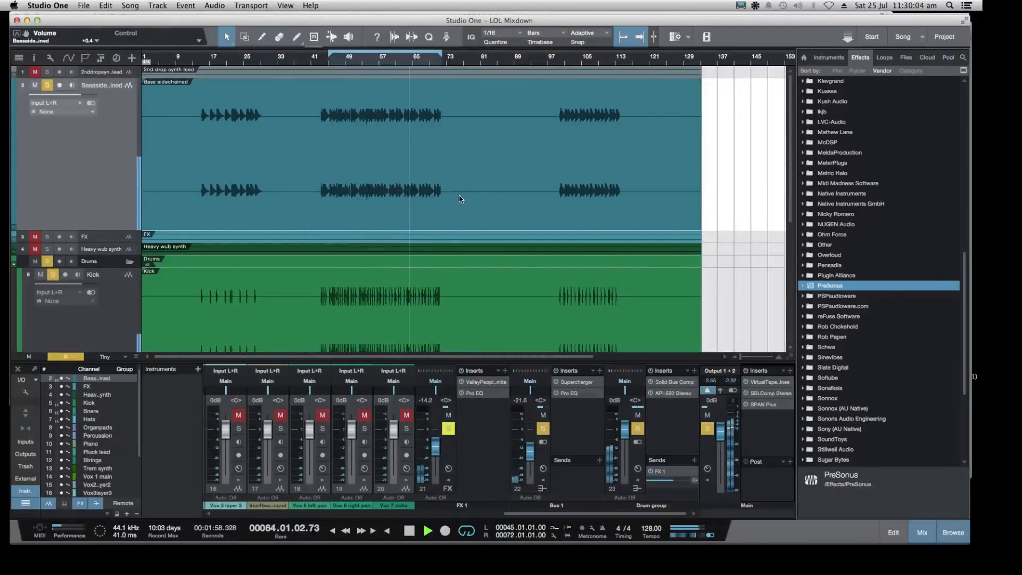
Shrink all tracks to Overview height with the Drums folder folded, and save the song
scroll(169, 284, "down", 8)
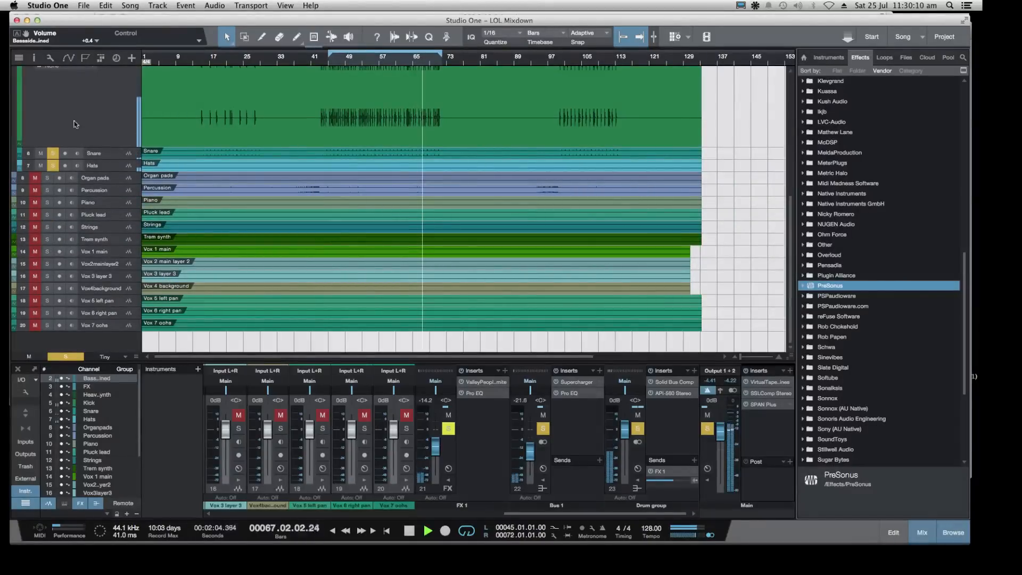
left_click(101, 124)
key("shift+w")
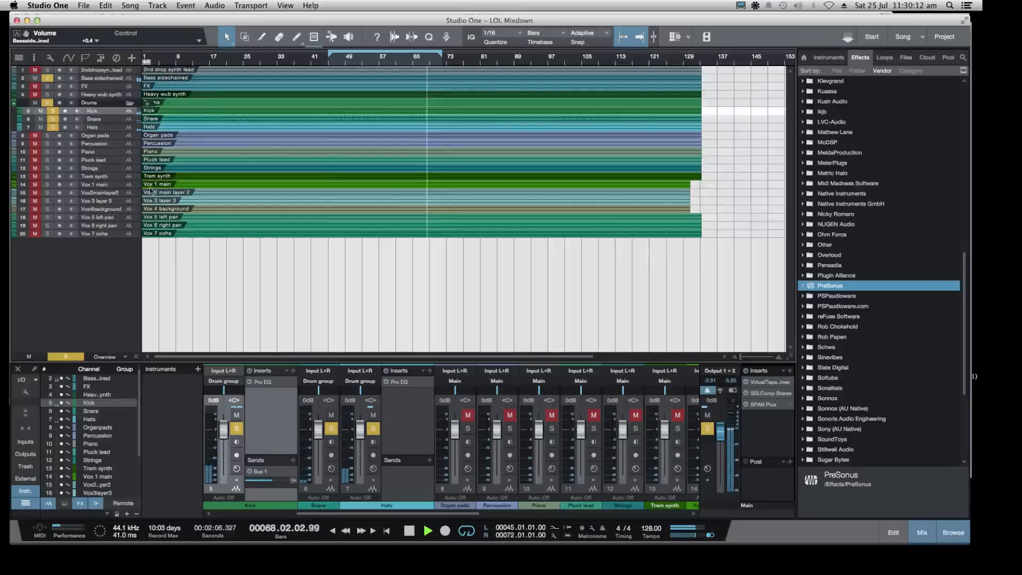
left_click(130, 102)
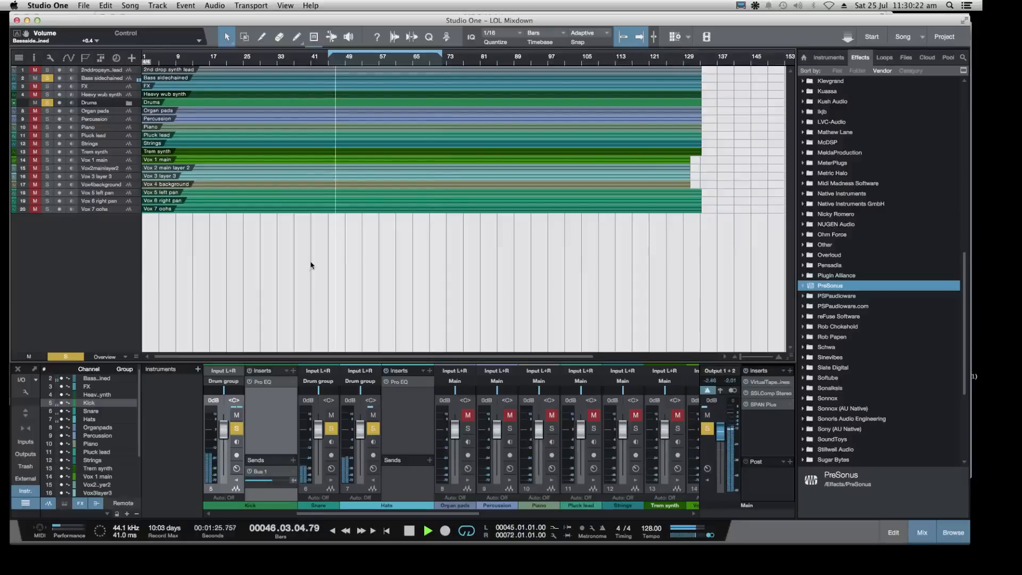
left_click(84, 5)
left_click(160, 103)
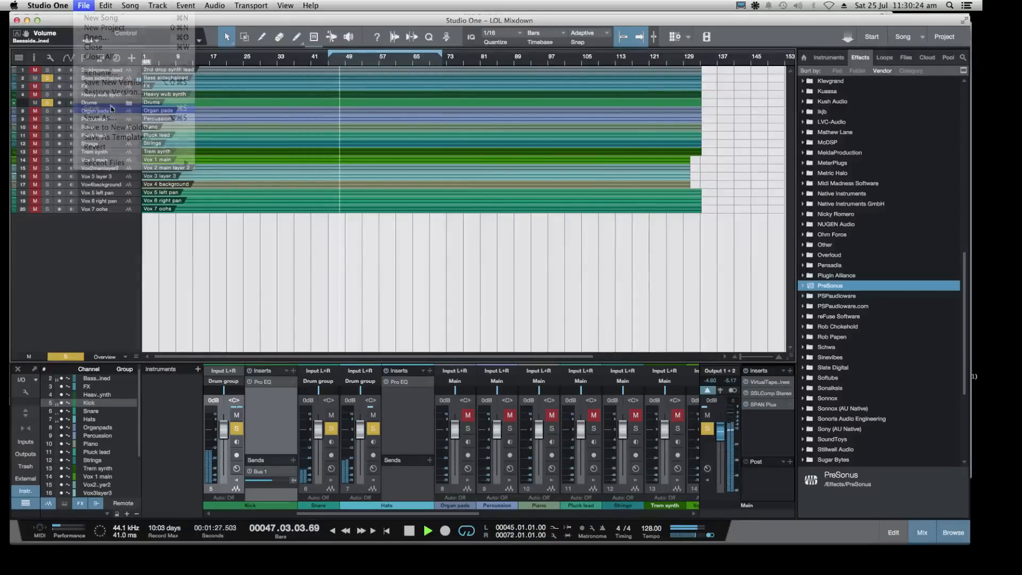
Clear the solos on the Drums folder, Bass sidechained and the main output, and save the song again
left_click(47, 102)
left_click(46, 79)
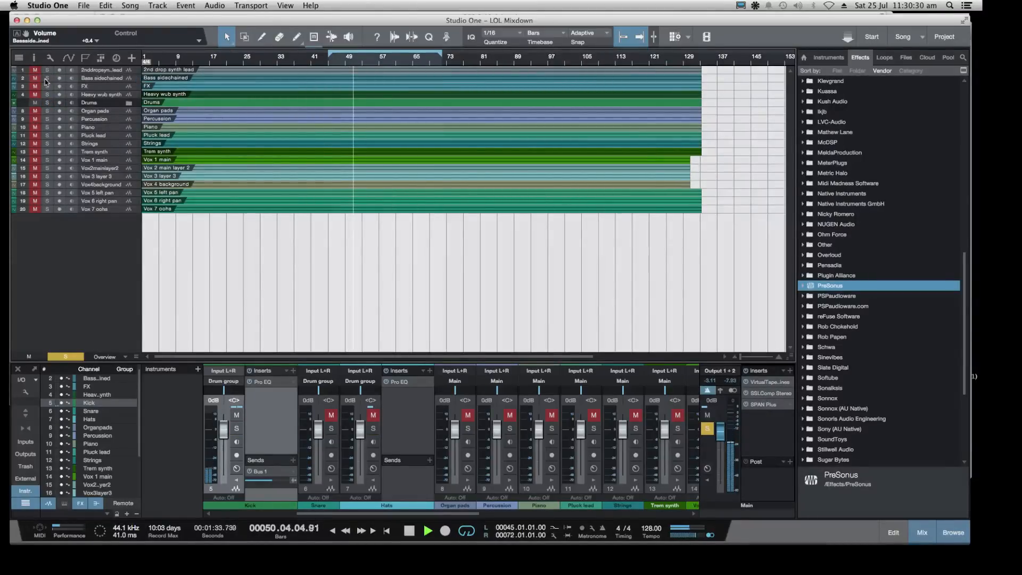
left_click(707, 429)
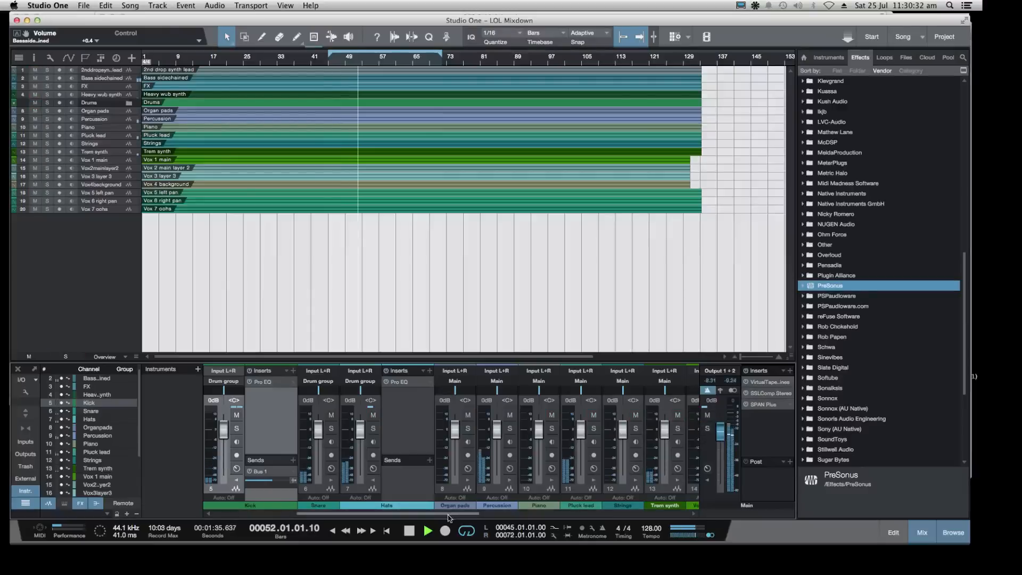
left_click_drag(389, 513, 709, 516)
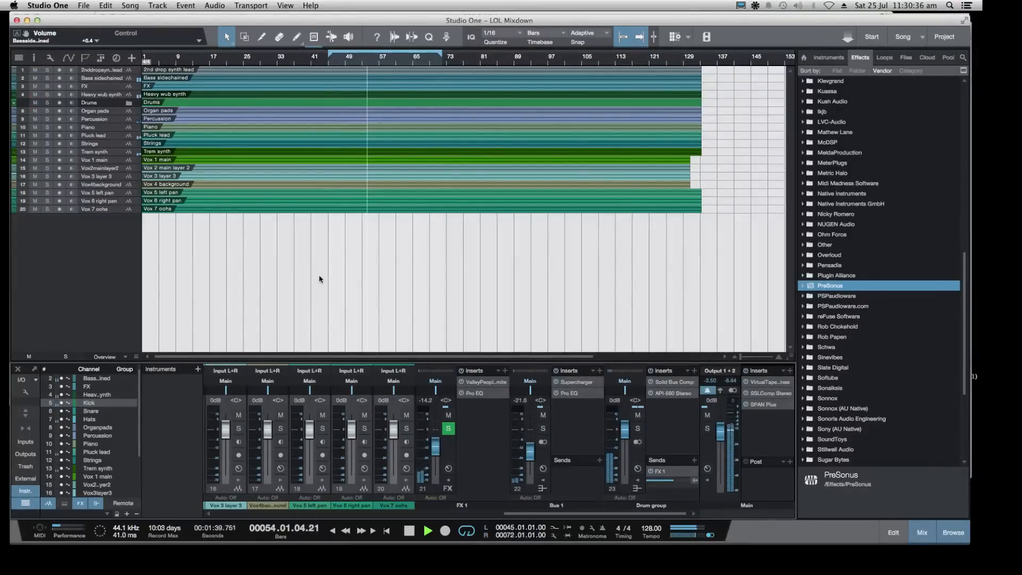
left_click(84, 5)
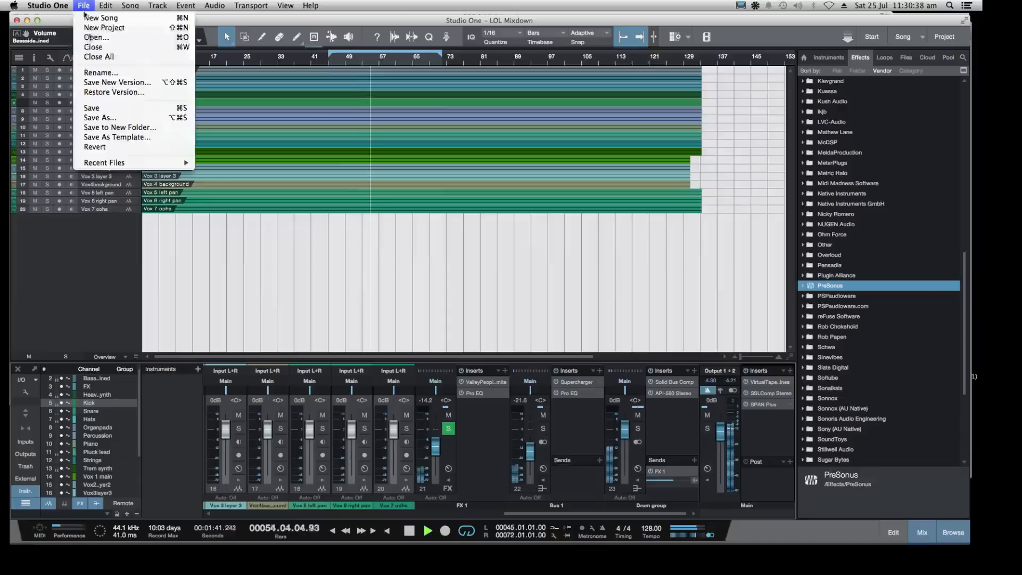
left_click(107, 109)
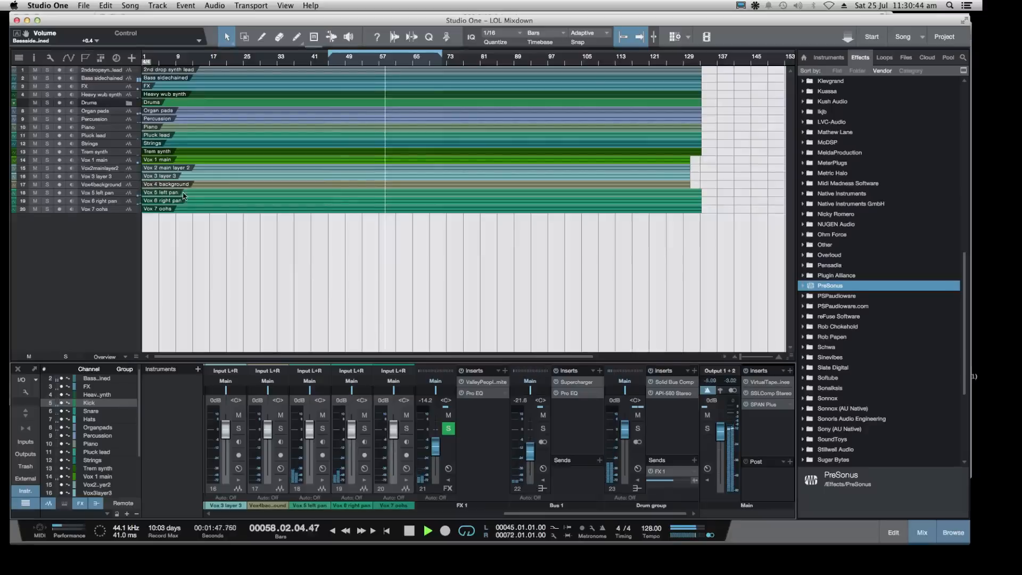
Pack the seven vocal tracks from Vox 1 main to Vox 7 oohs into a folder named Vocals
left_click(99, 161)
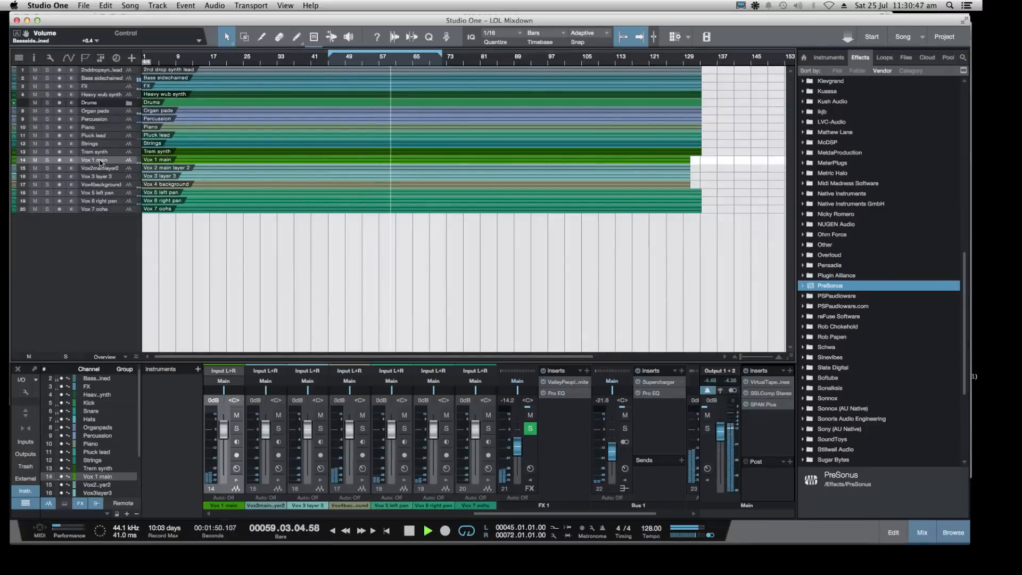
left_click(109, 210, "shift")
right_click(109, 211)
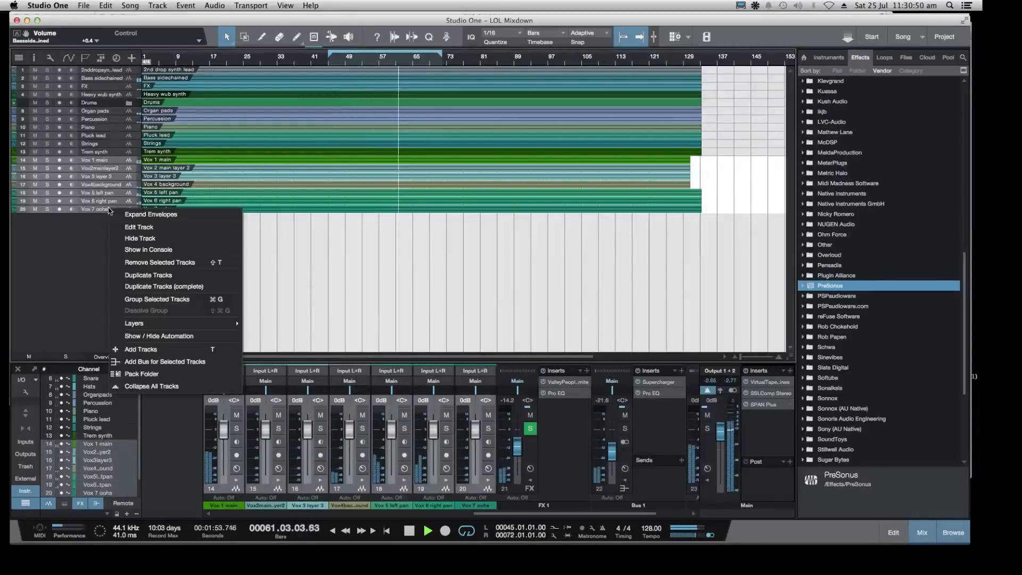
left_click(143, 374)
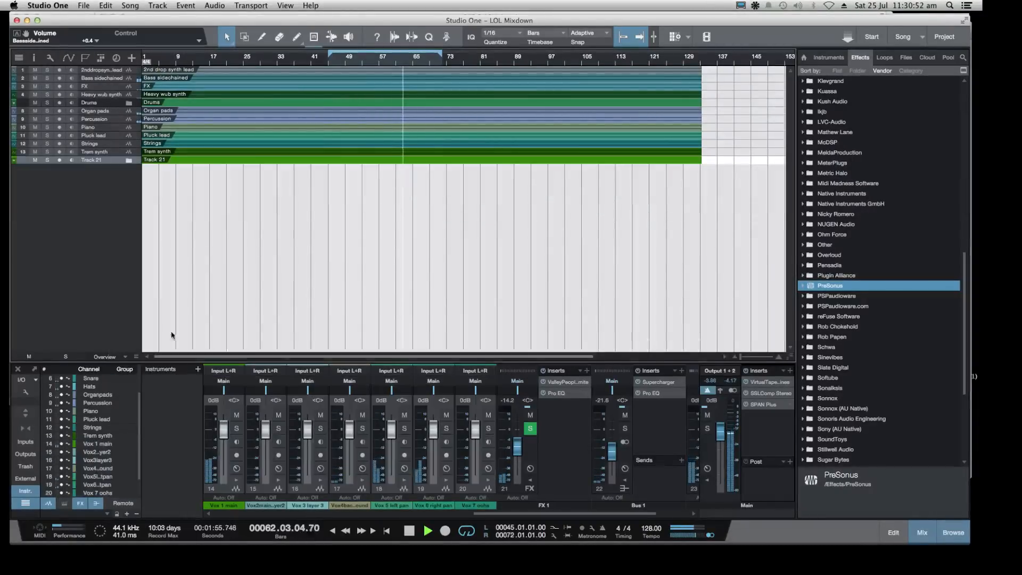
double_click(91, 161)
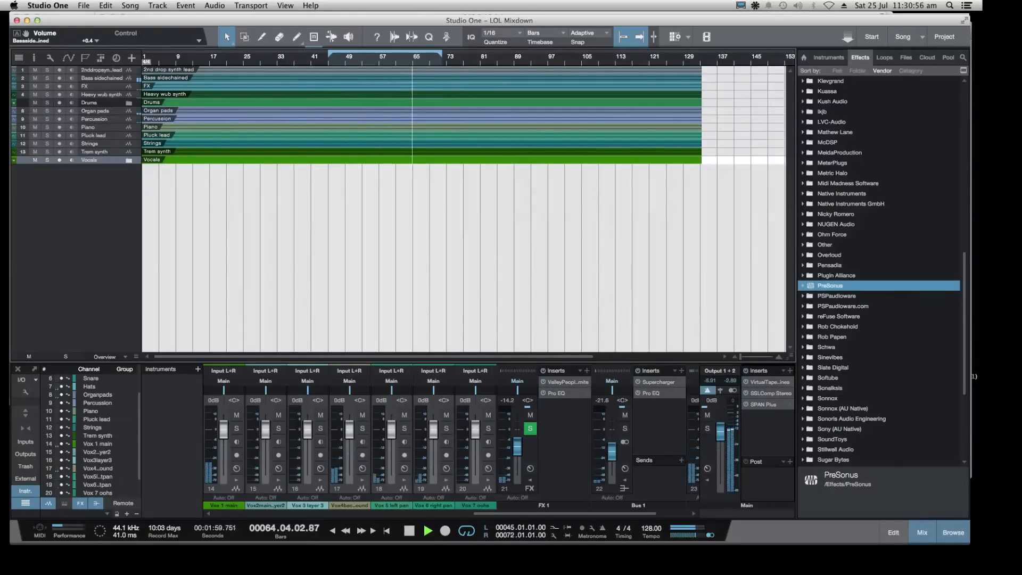
Expand the Vocals folder and enlarge the Vox 1 main track's height to show its waveform
left_click(128, 160)
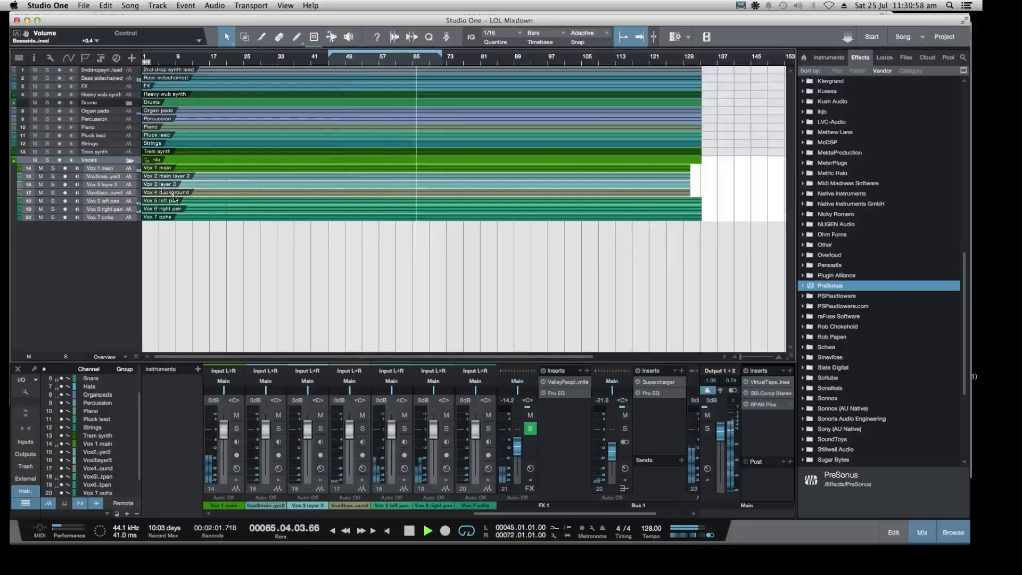
left_click(116, 169)
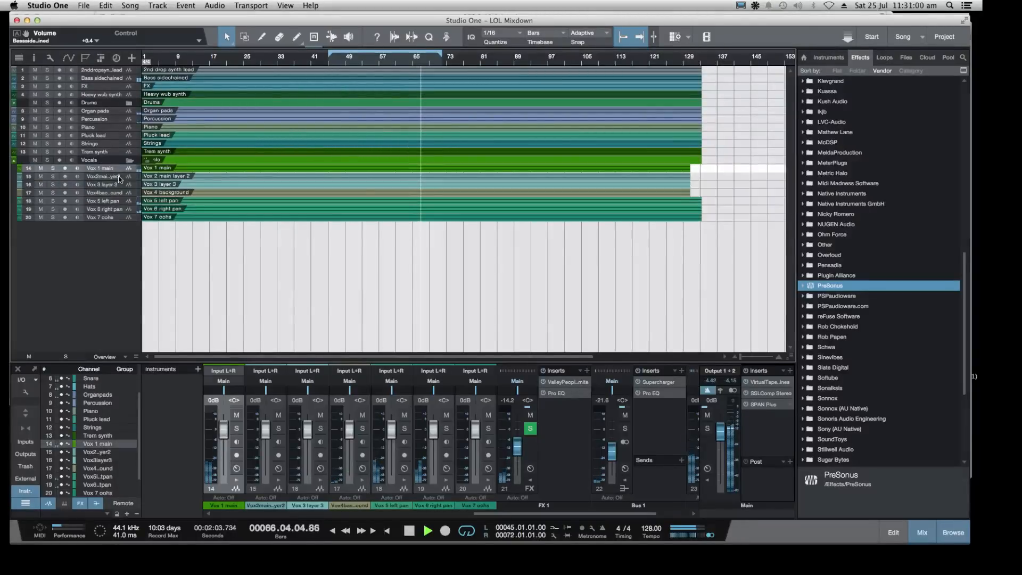
left_click_drag(128, 170, 130, 268)
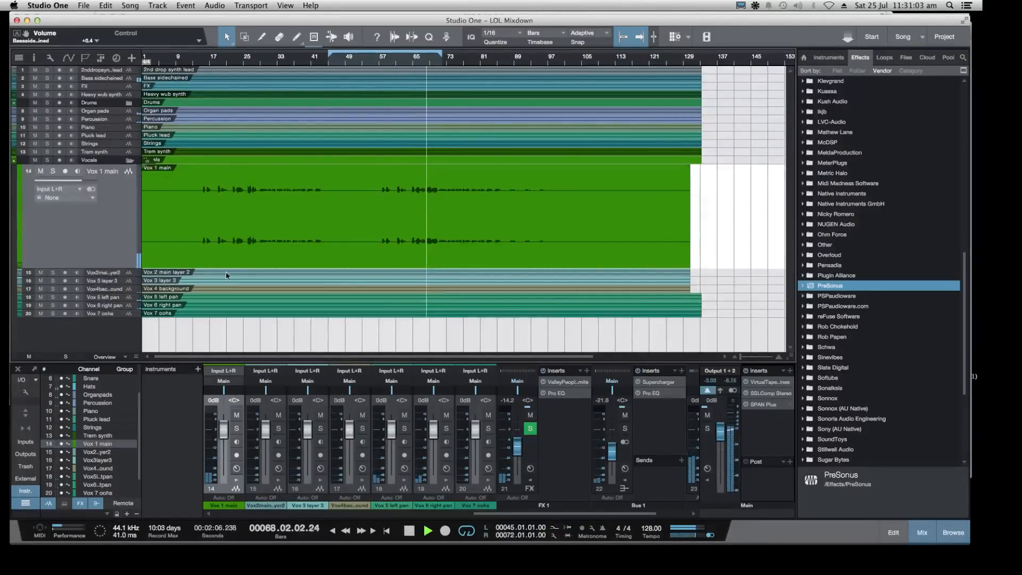
Pan the Vox 6 right pan channel fully right and the Vox 5 left pan channel fully left
left_click(109, 305)
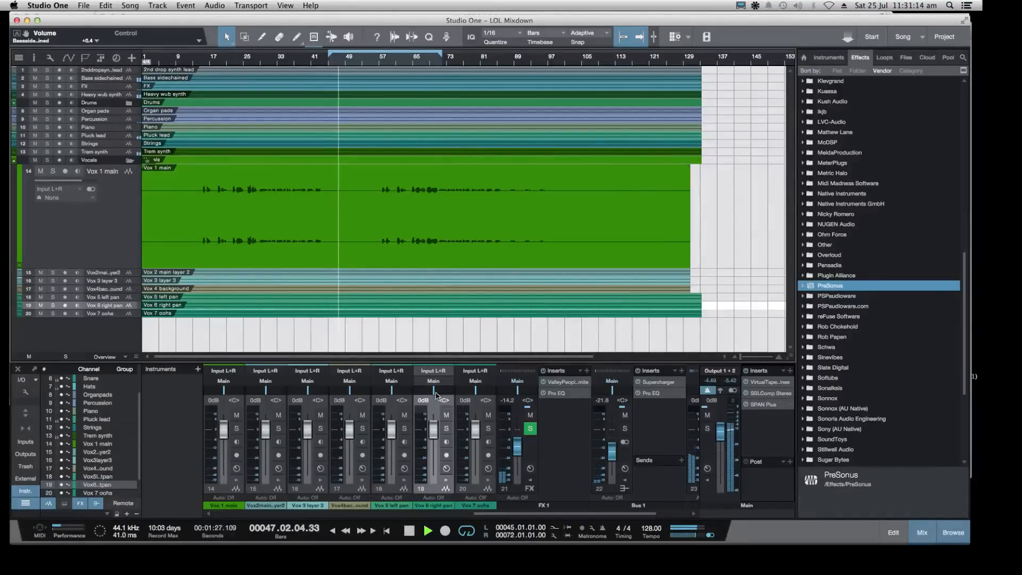
left_click_drag(445, 393, 457, 394)
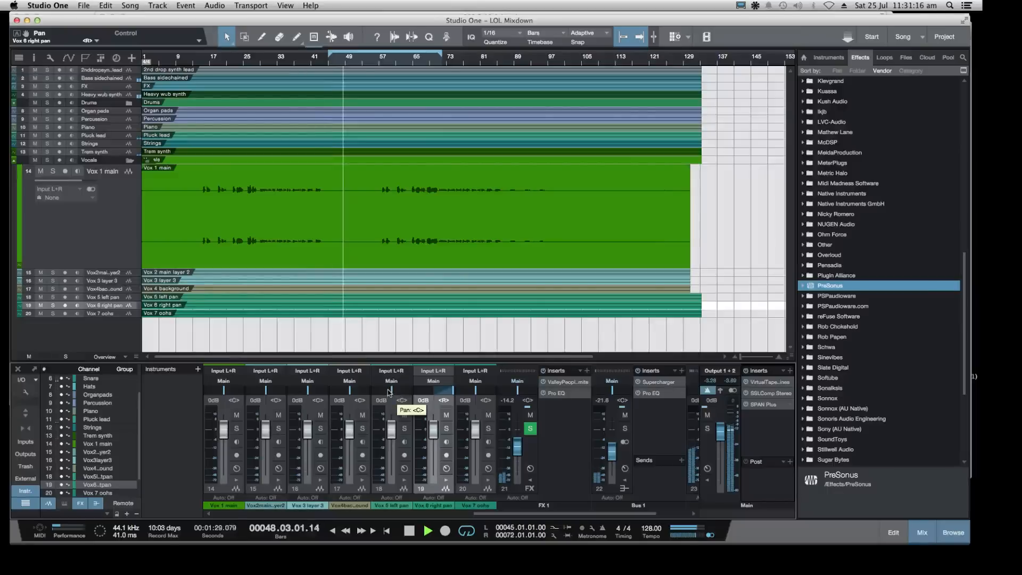
left_click_drag(389, 393, 372, 394)
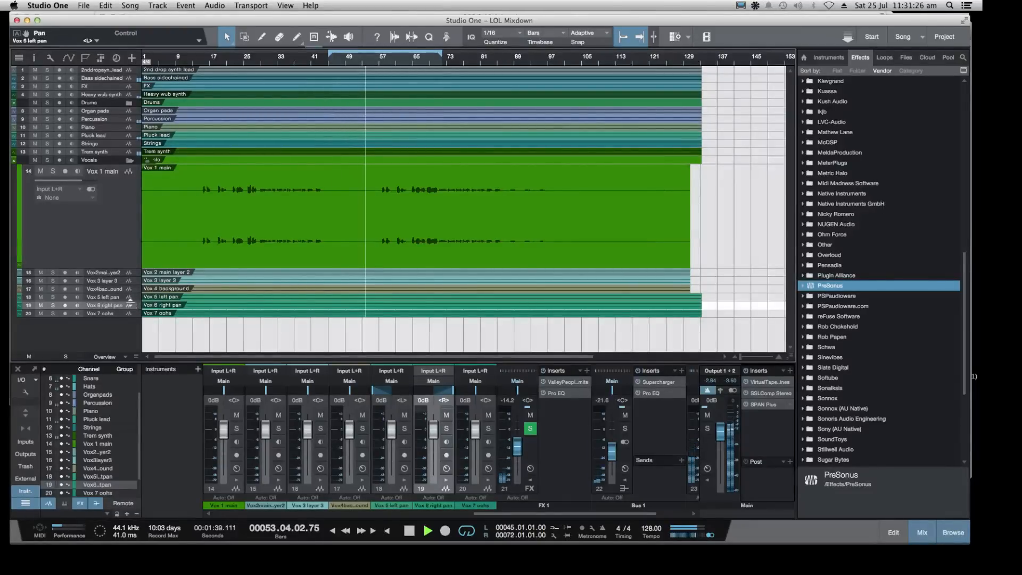
Enlarge all tracks to Normal height and move the loop start to bar 57
key("shift+e")
key("shift+e")
key("shift+e")
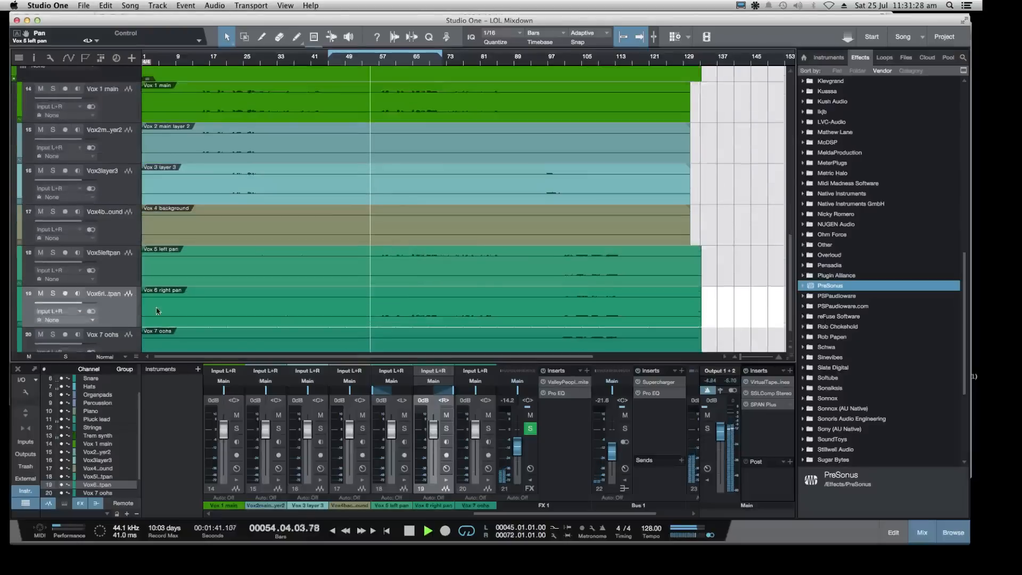
scroll(224, 301, "down", 2)
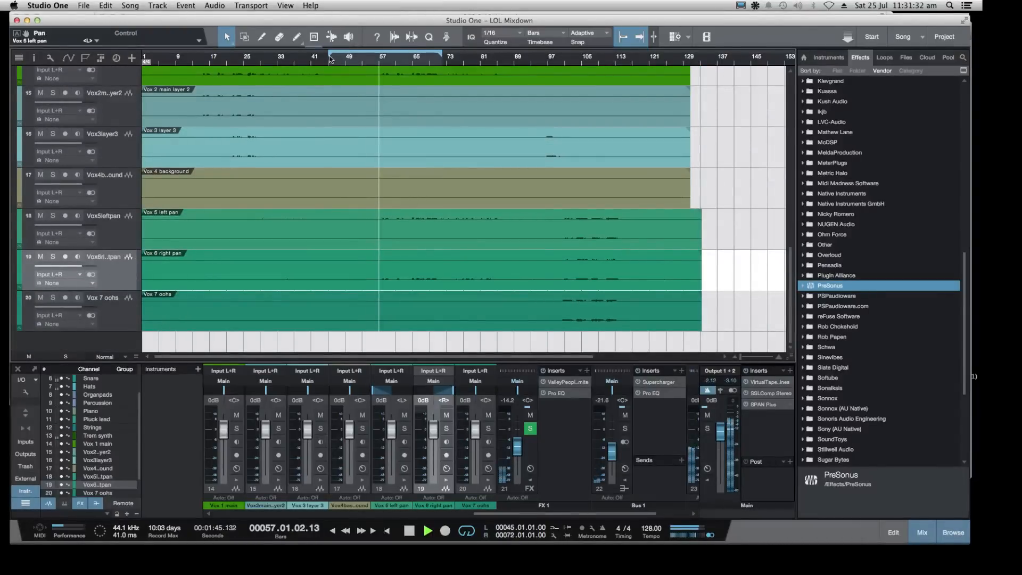
left_click_drag(371, 61, 380, 60)
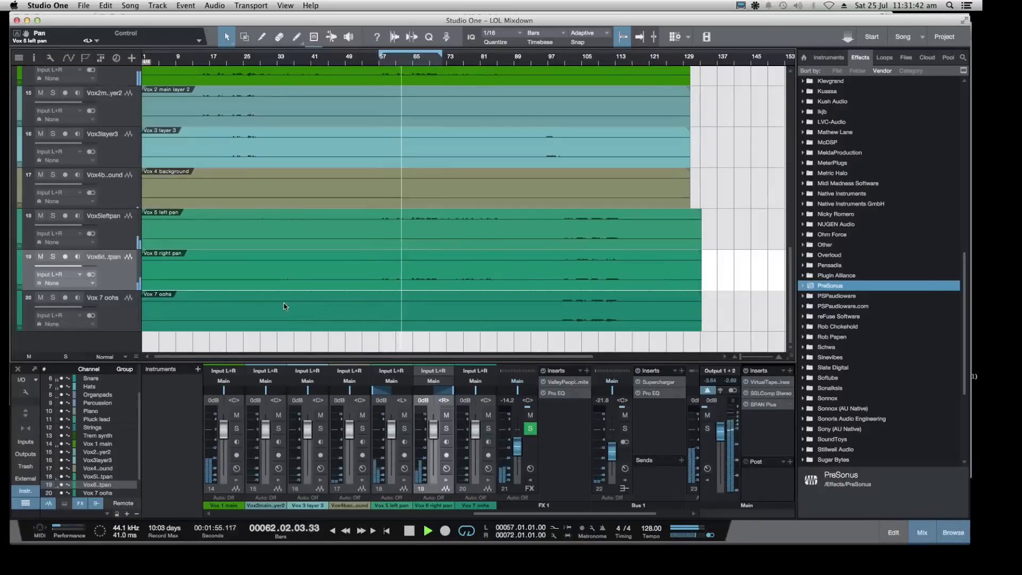
Solo the Vox 1 main track and play it from about bar 57
scroll(282, 294, "up", 1)
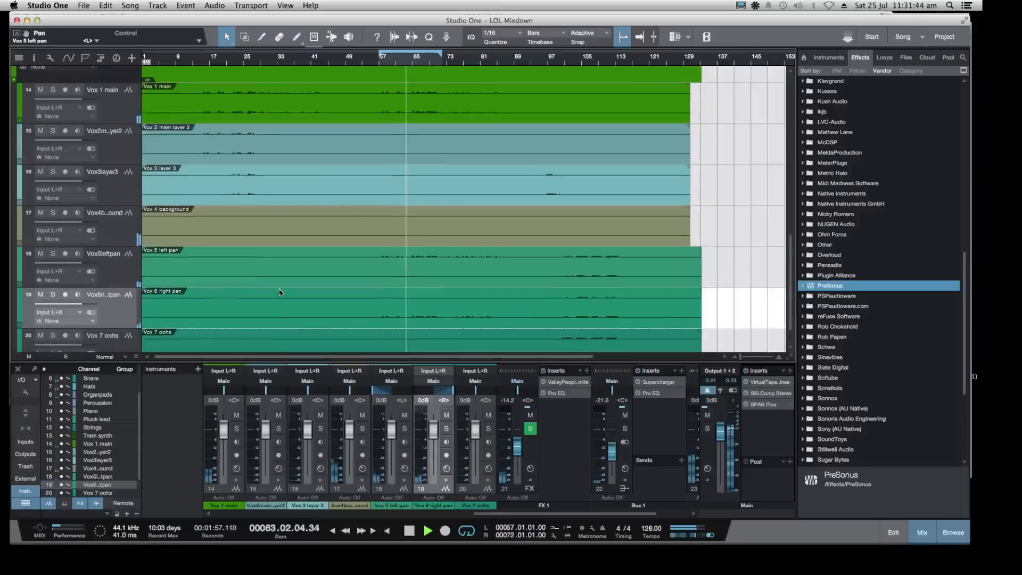
scroll(250, 262, "up", 1)
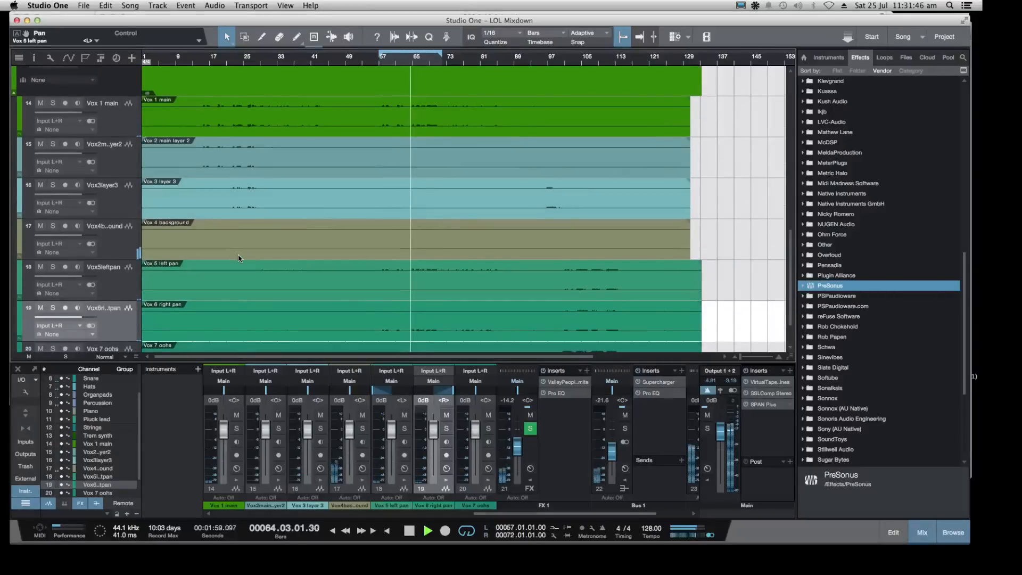
scroll(238, 254, "down", 1)
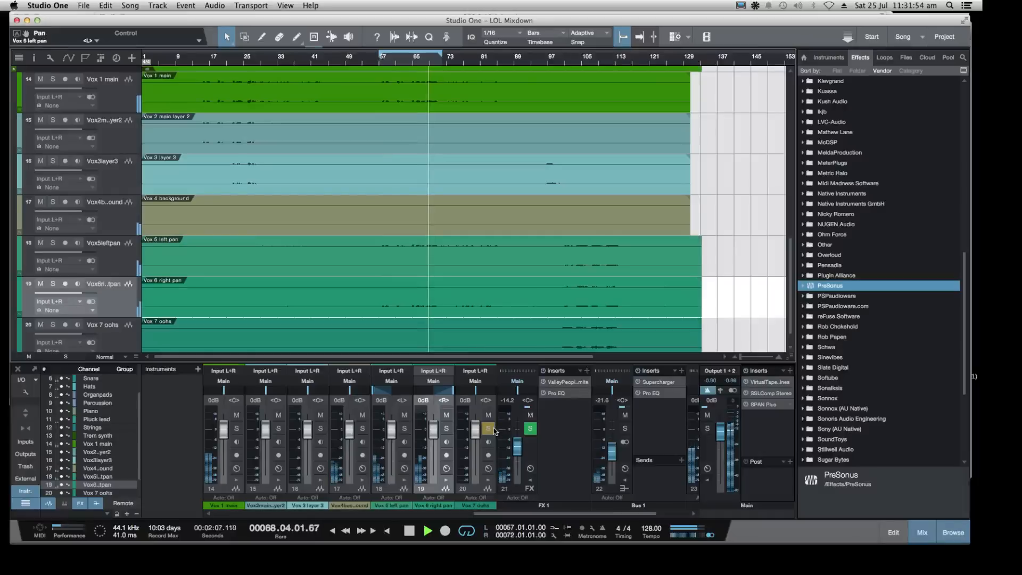
left_click(405, 455)
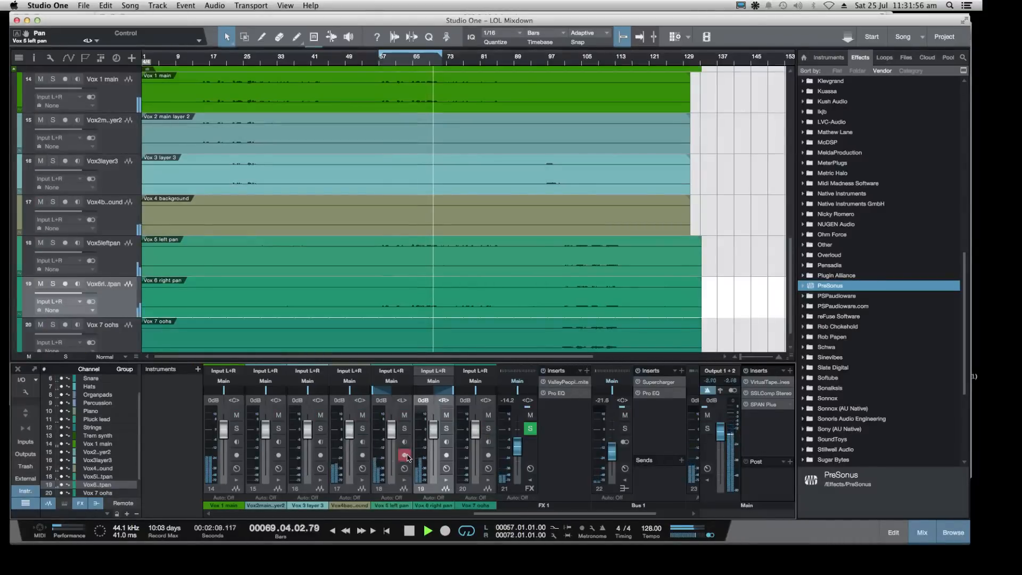
scroll(121, 143, "up", 2)
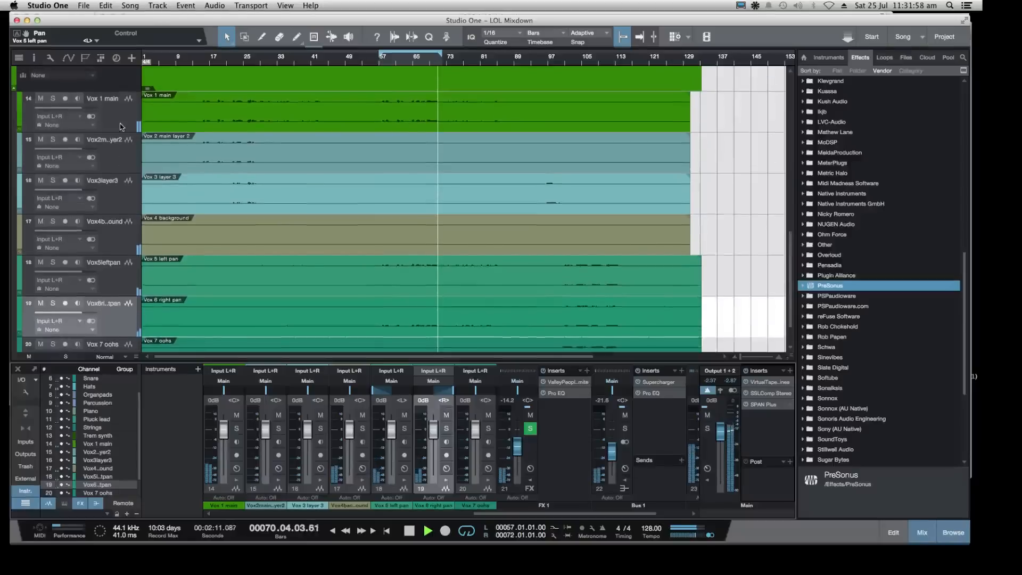
left_click(121, 124)
left_click(386, 61)
left_click(53, 98)
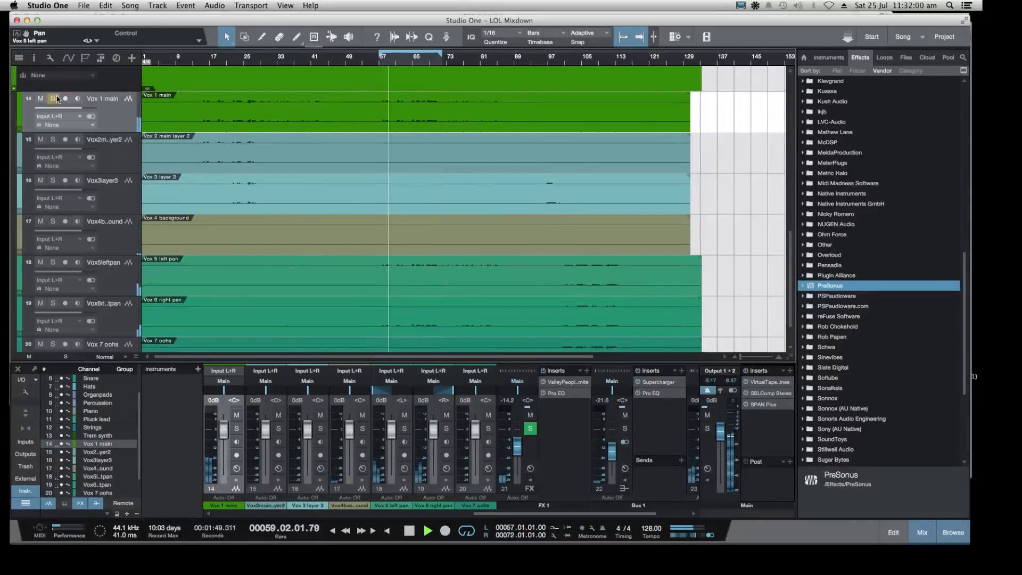
left_click(65, 99)
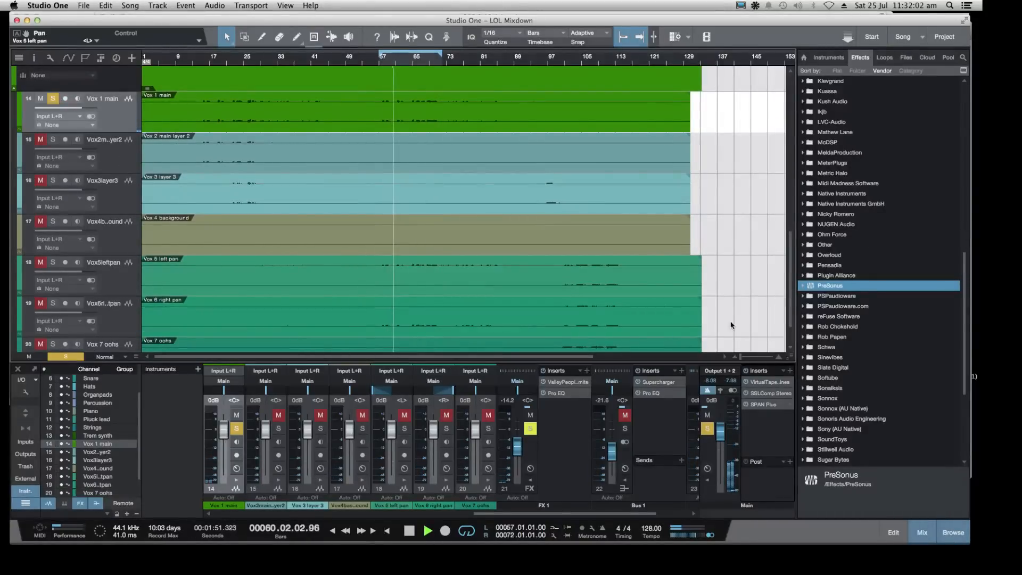
Add the Vox 5 left pan and Vox 6 right pan tracks to the solo
scroll(181, 303, "down", 3)
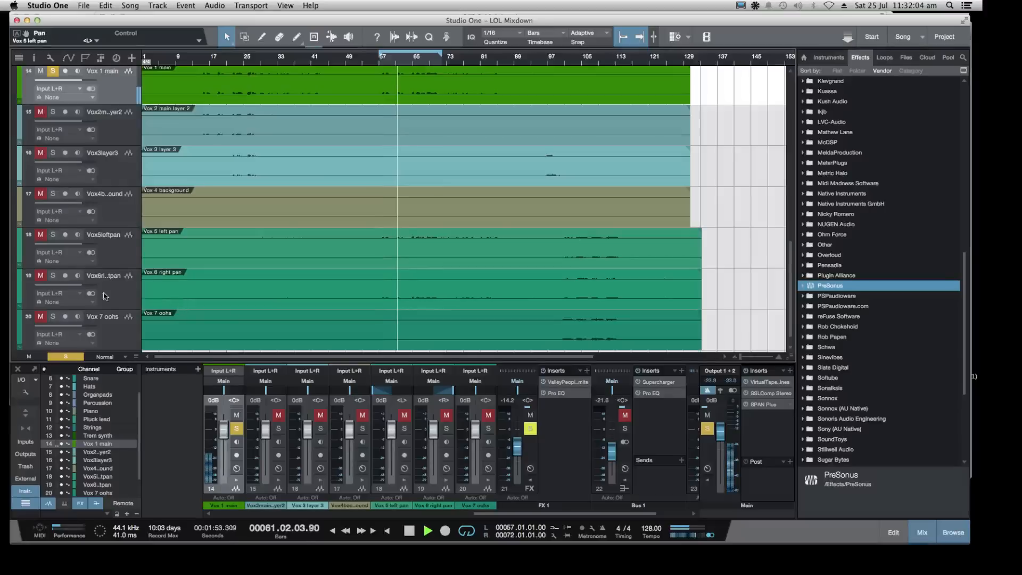
left_click(53, 276)
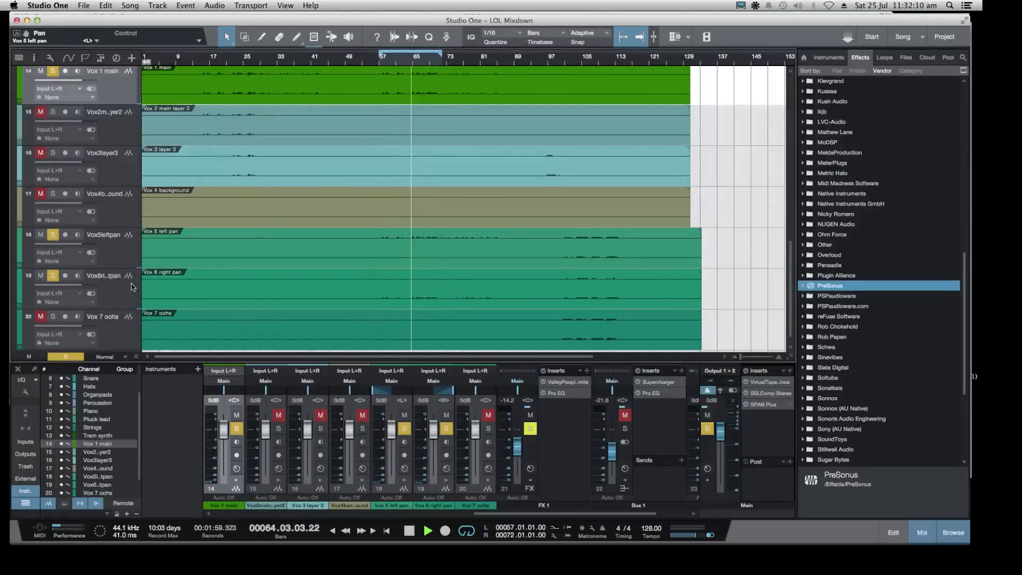
scroll(133, 287, "down", 1)
scroll(132, 286, "up", 1)
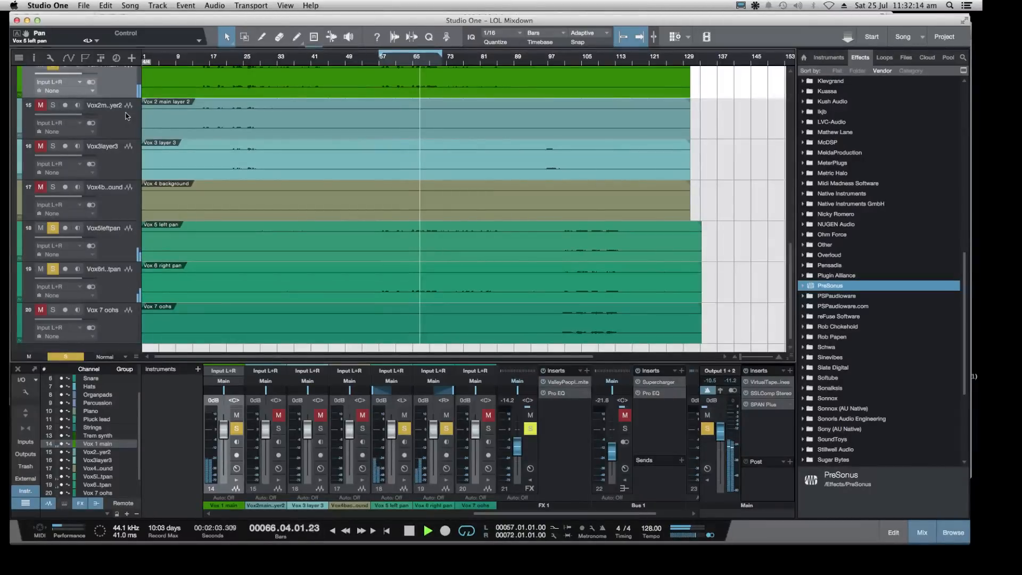
Play from about bar 17 with Vox 2 main layer 2 and Vox 3 layer 3 also soloed
left_click(211, 62)
left_click(53, 105)
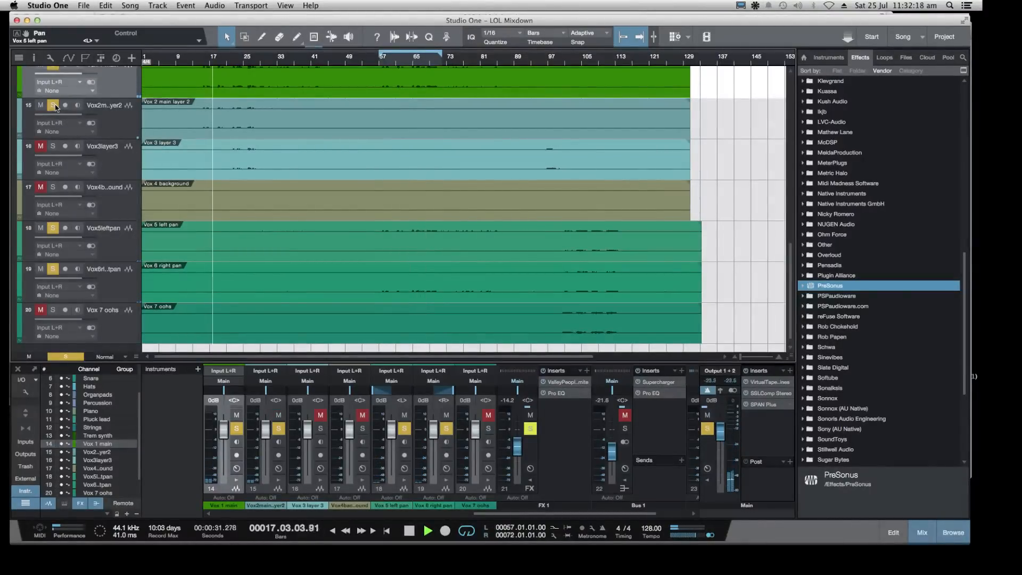
left_click(53, 146)
left_click(41, 146)
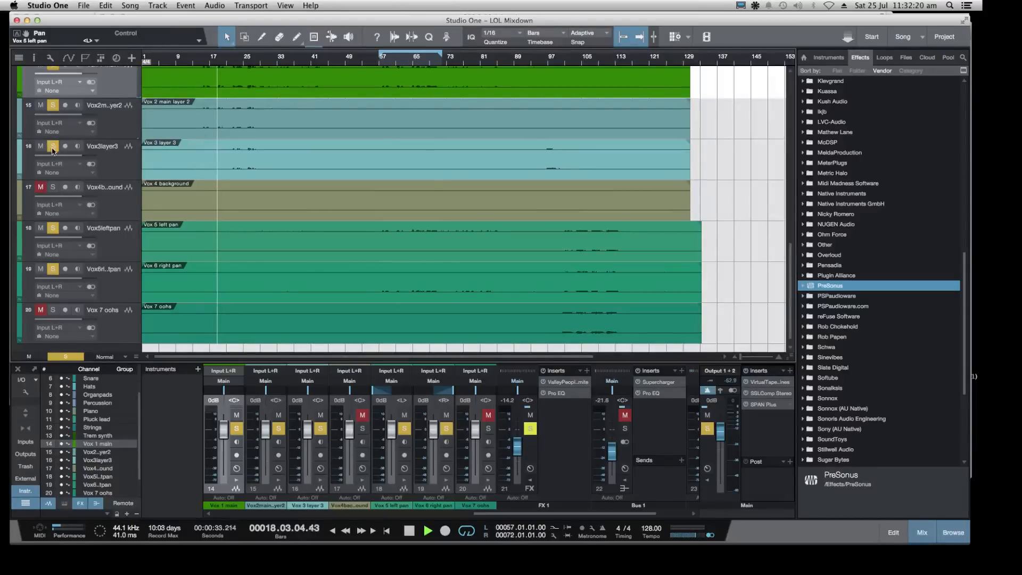
Switch the Vox 2 main layer 2 solo off and on to compare the vocals with and without it
scroll(109, 180, "up", 2)
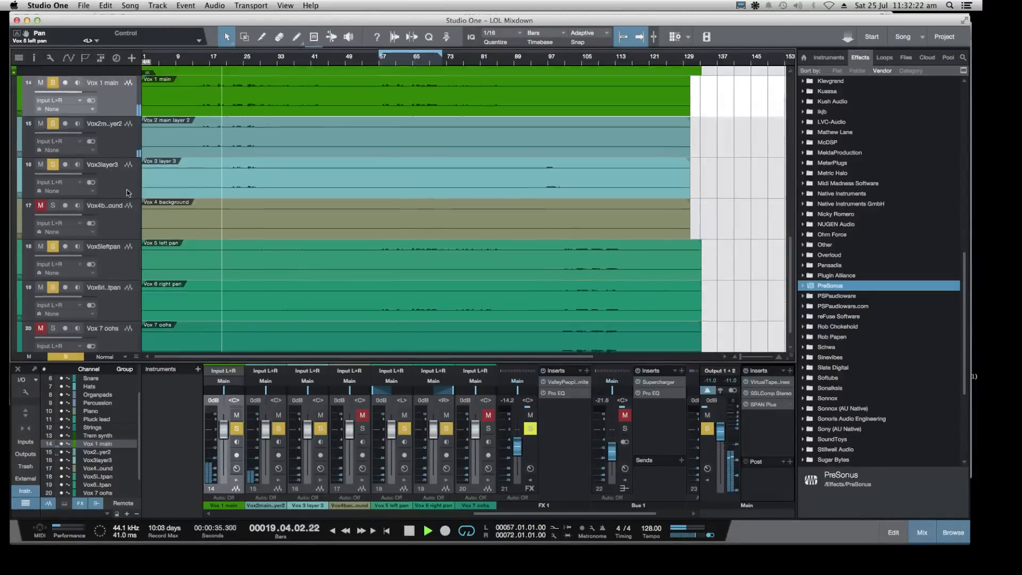
scroll(97, 205, "up", 1)
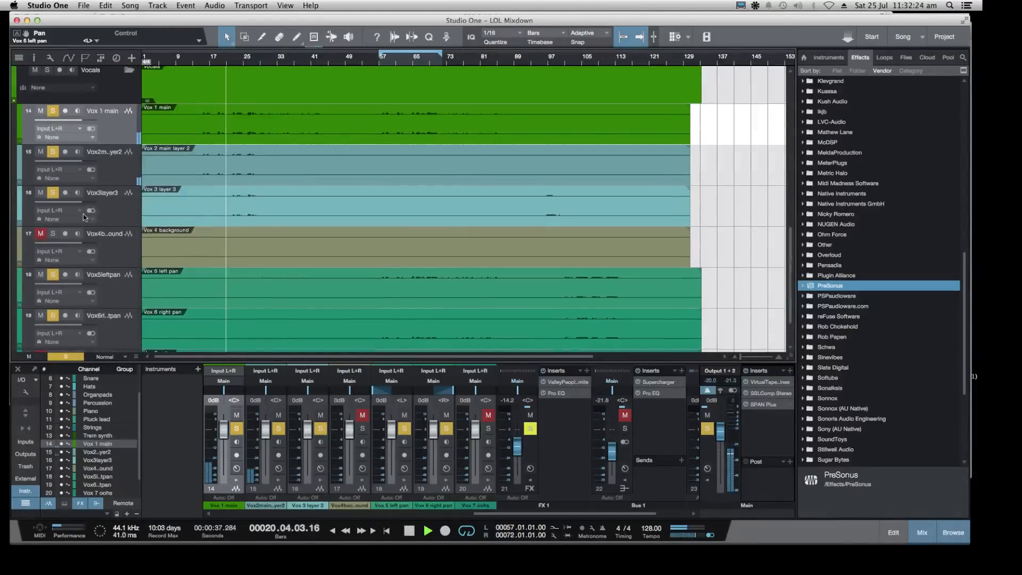
left_click(53, 153)
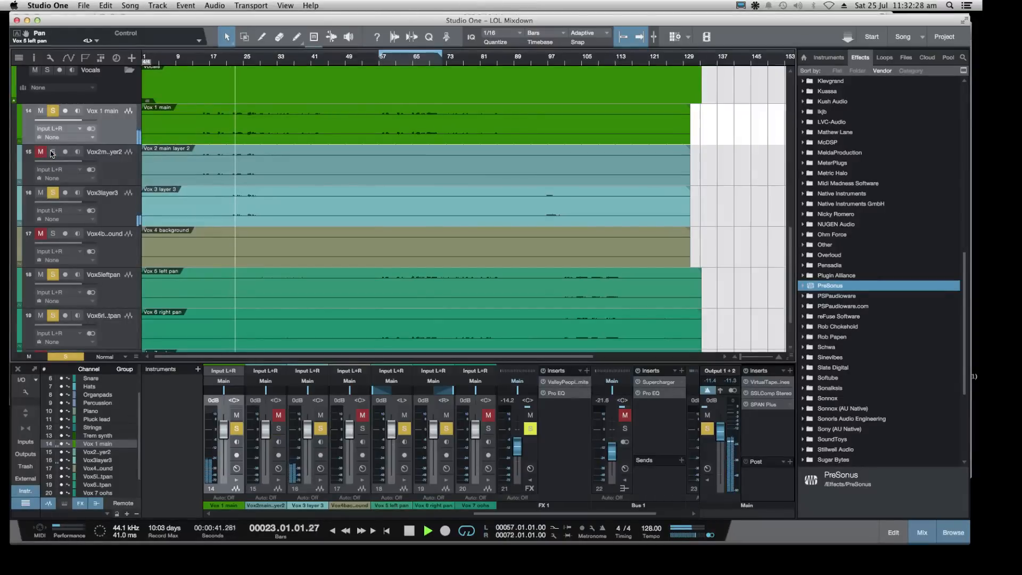
left_click(52, 152)
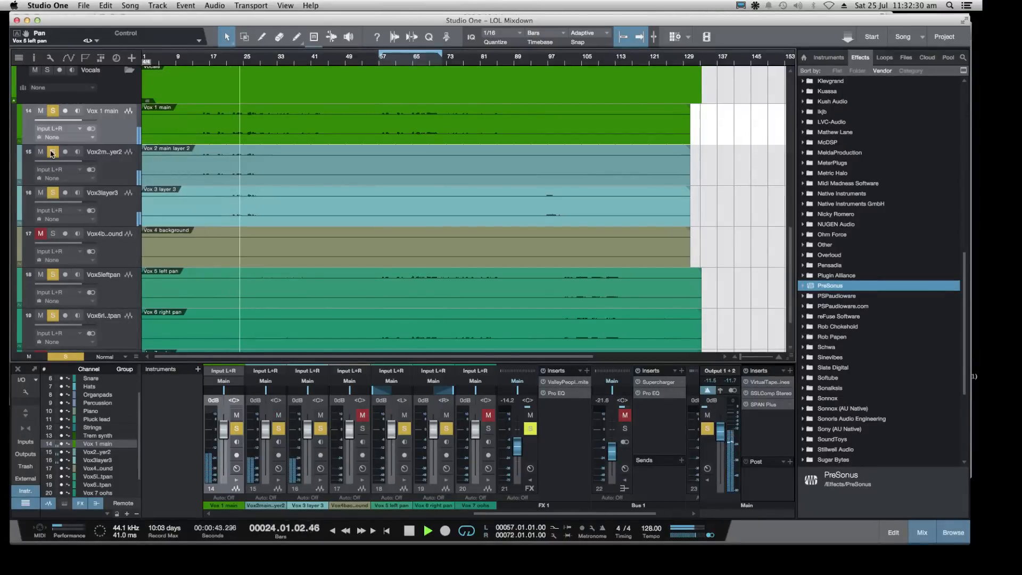
Remove Vox 1 main and Vox 3 layer 3 from the solo and audition Vox 2 main layer 2 from about bar 14
left_click(53, 111)
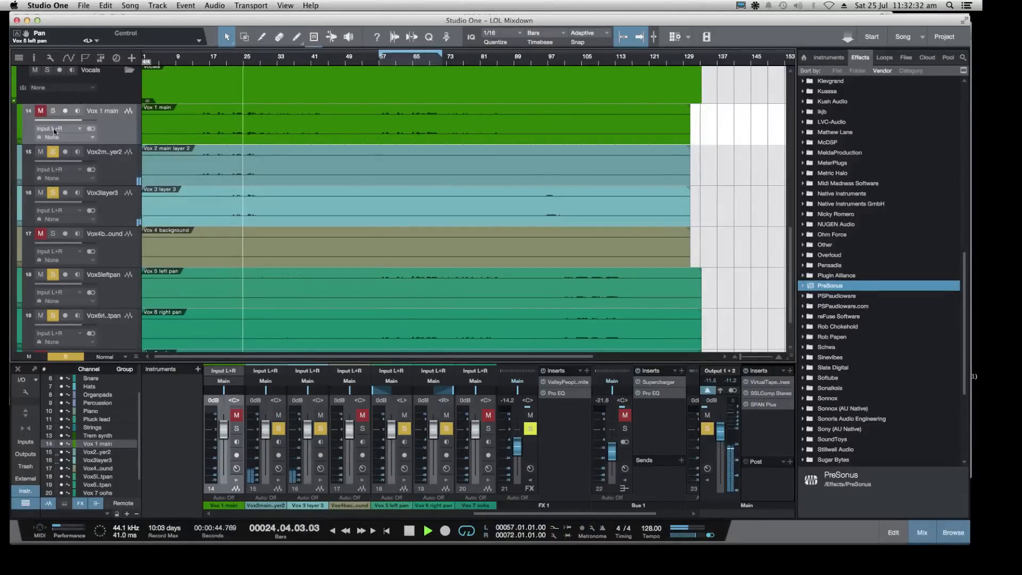
left_click(53, 193)
left_click(200, 63)
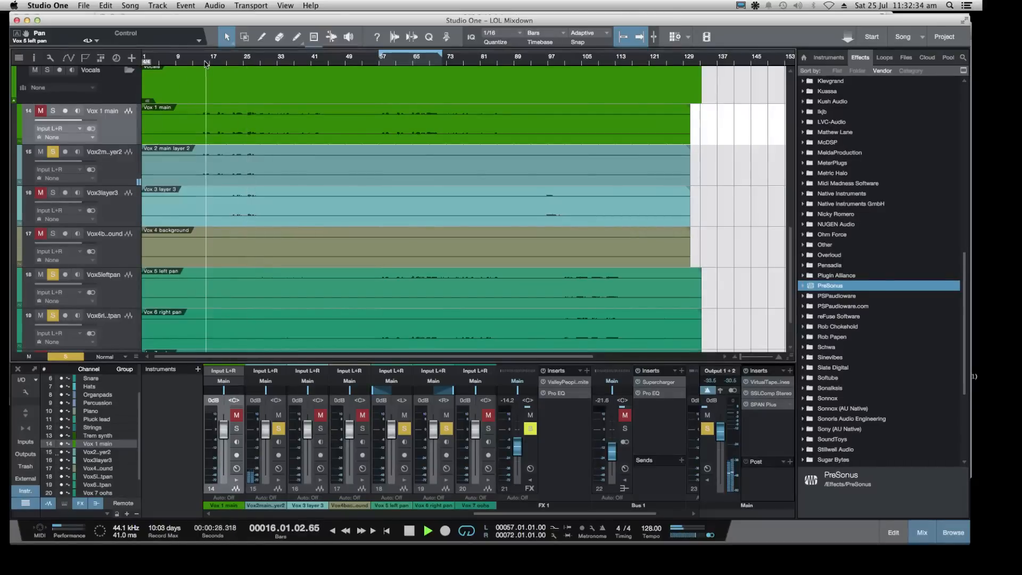
Swap the solo from Vox 2 main layer 2 back to Vox 1 main and replay from about bar 14
left_click(53, 152)
left_click(52, 110)
left_click(202, 65)
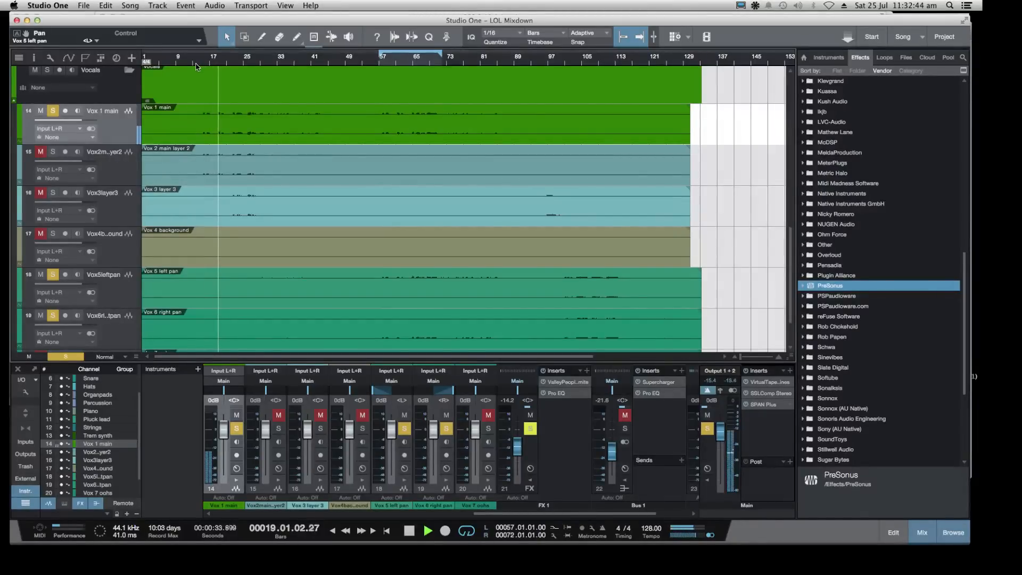
Toggle the solo and mute of Vox 2 main layer 2 repeatedly during playback to compare it against Vox 1 main
left_click(52, 153)
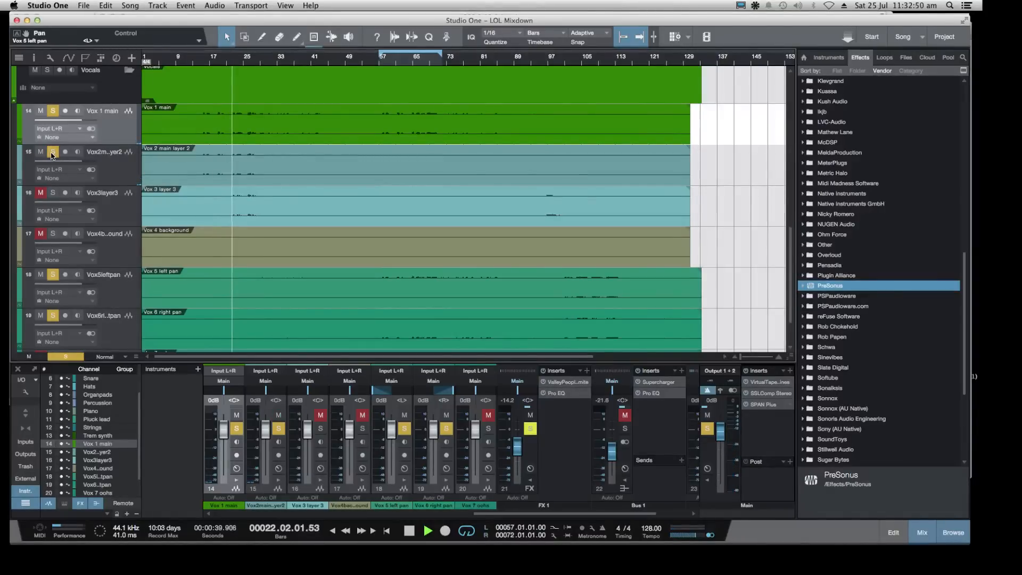
left_click(53, 152)
left_click(40, 153)
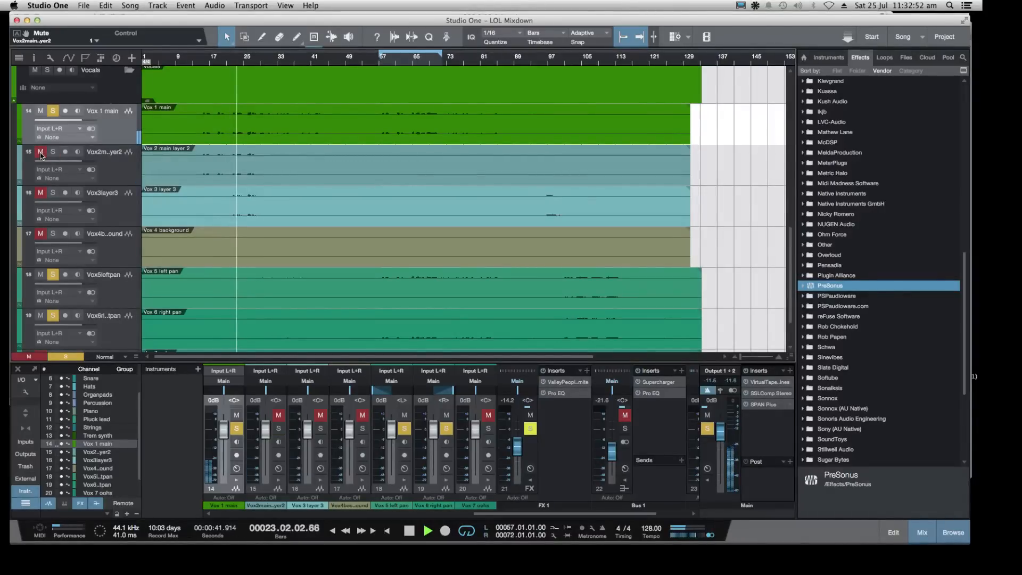
left_click(40, 153)
left_click(52, 153)
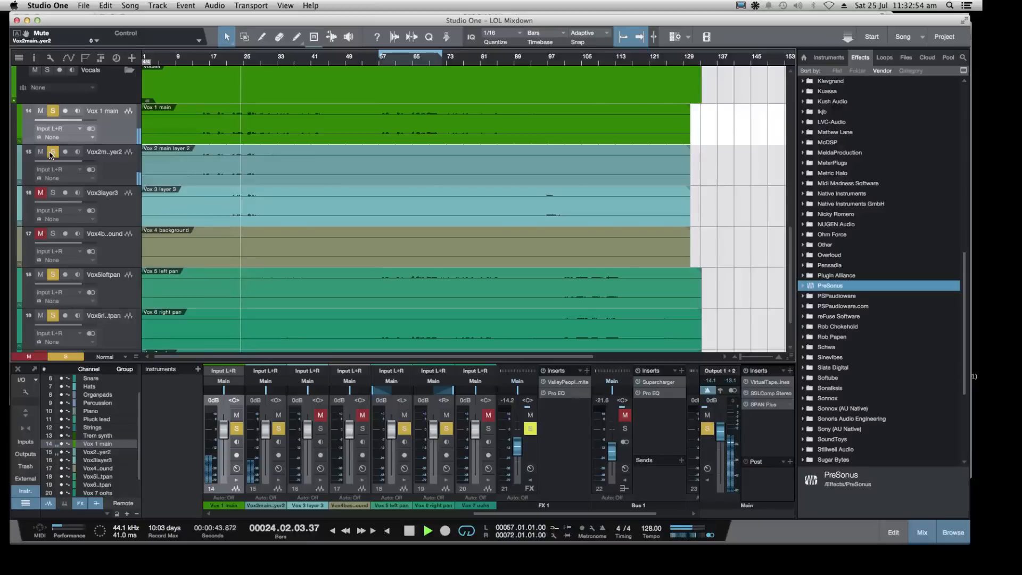
left_click(52, 154)
left_click(41, 153)
left_click(41, 153)
left_click(53, 153)
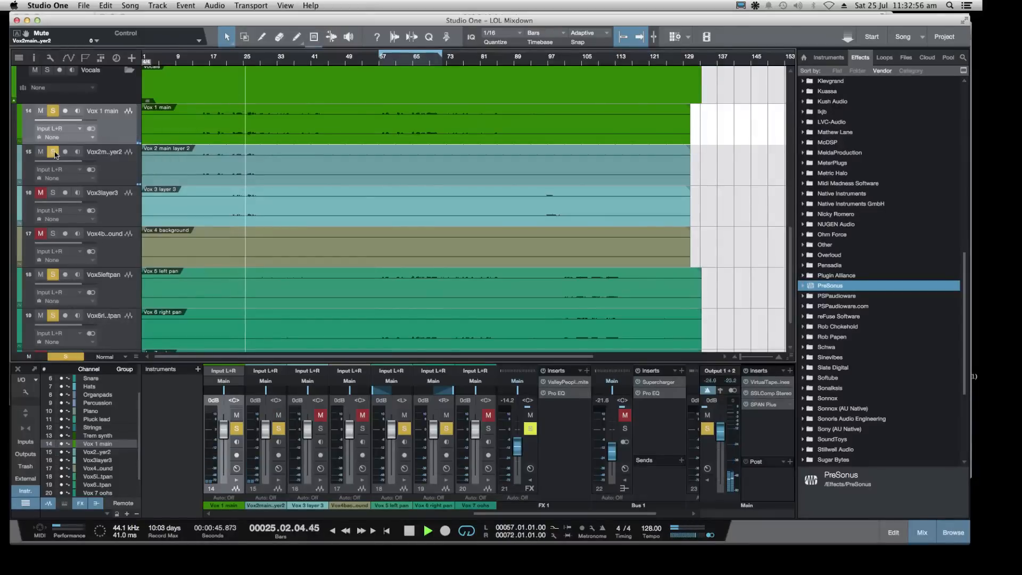
left_click(54, 154)
Stop playback, select the Vox 2 main layer 2 track, and replay the soloed vocals from about bar 14 and from bar 57
key("space")
left_click(117, 170)
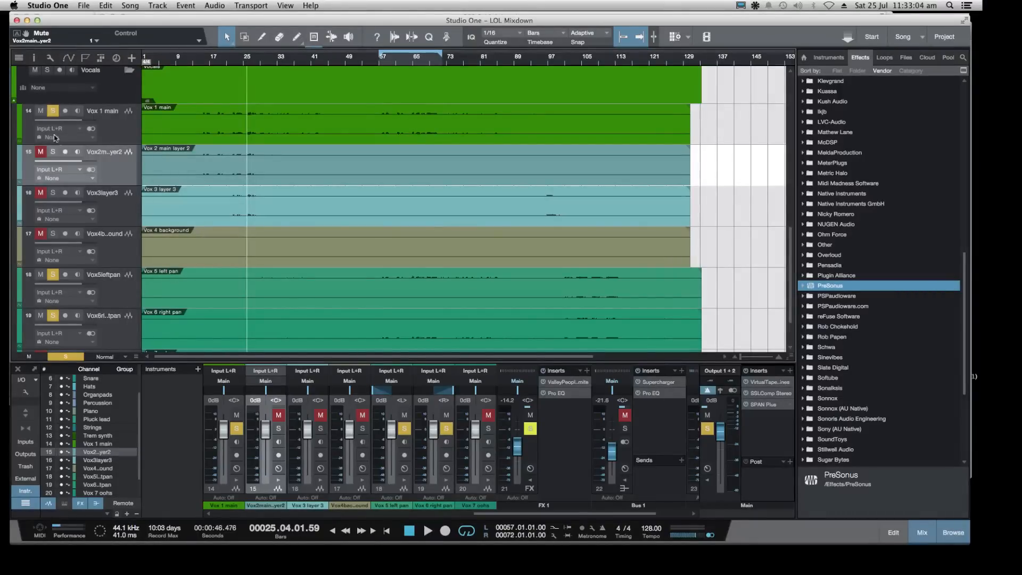
left_click(198, 65)
key("space")
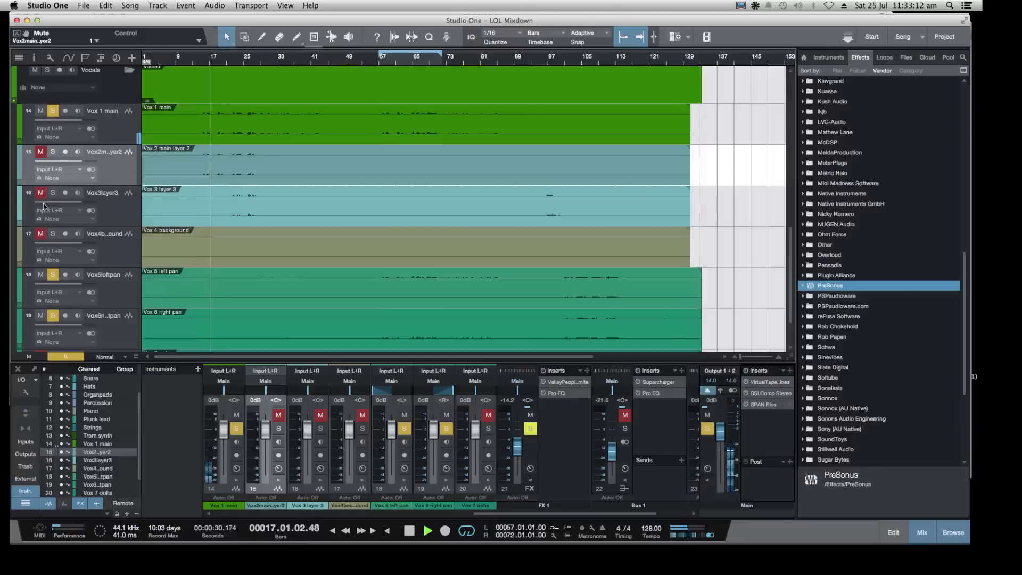
scroll(320, 122, "down", 1)
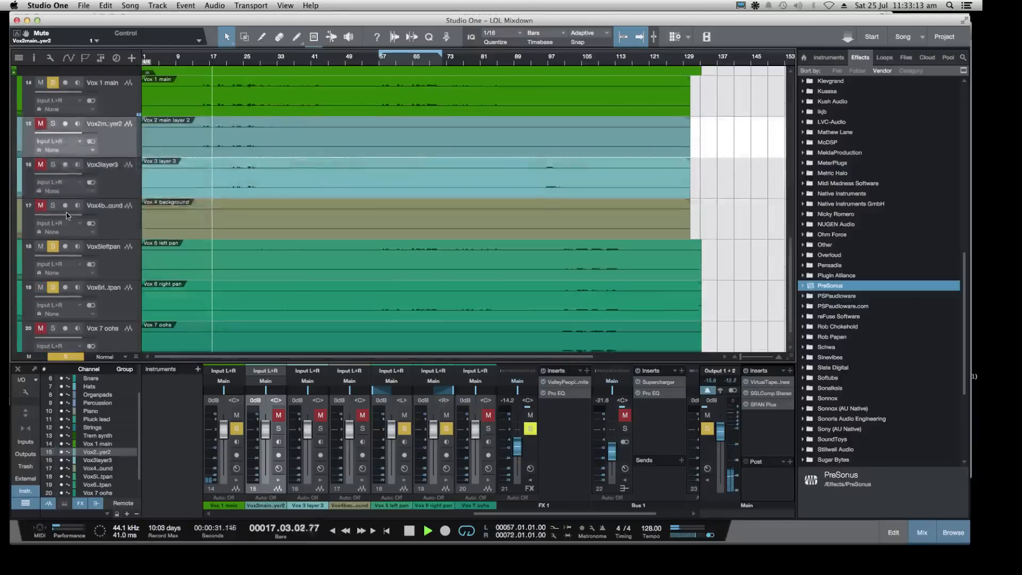
left_click(382, 61)
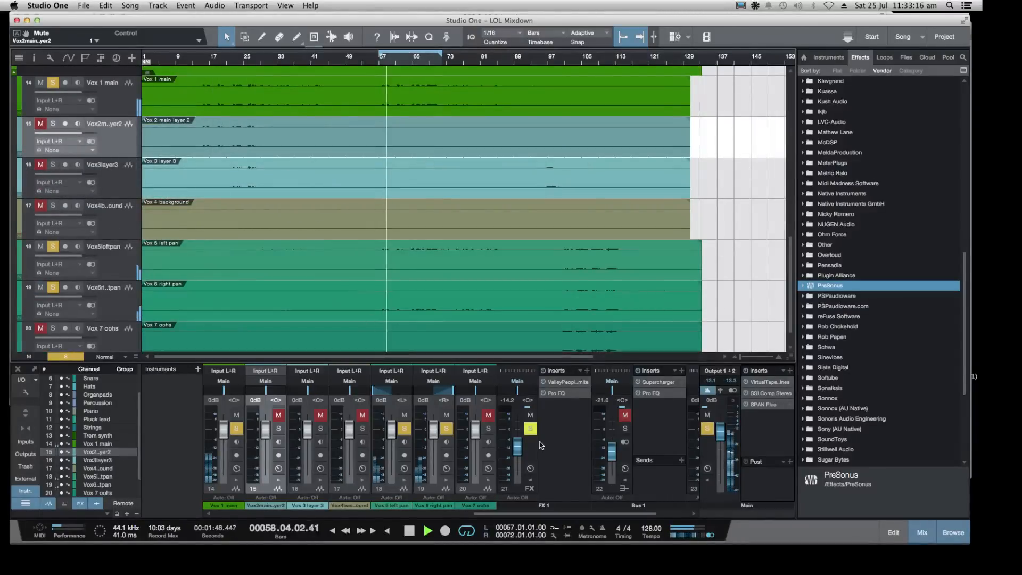
Switch to the Twitch dashboard in Chrome to read the stream chat
mouse_move(683, 559)
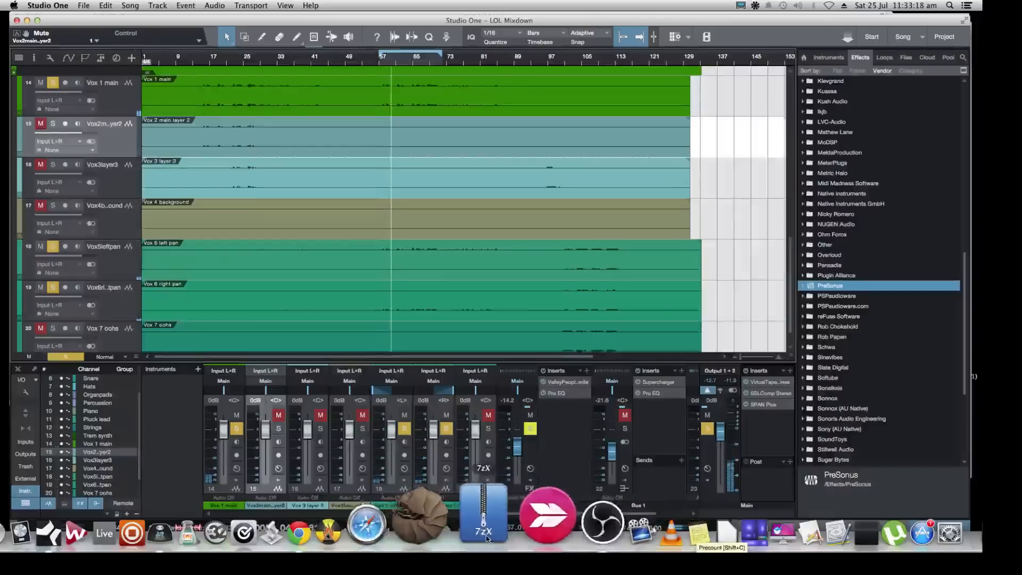
left_click(387, 527)
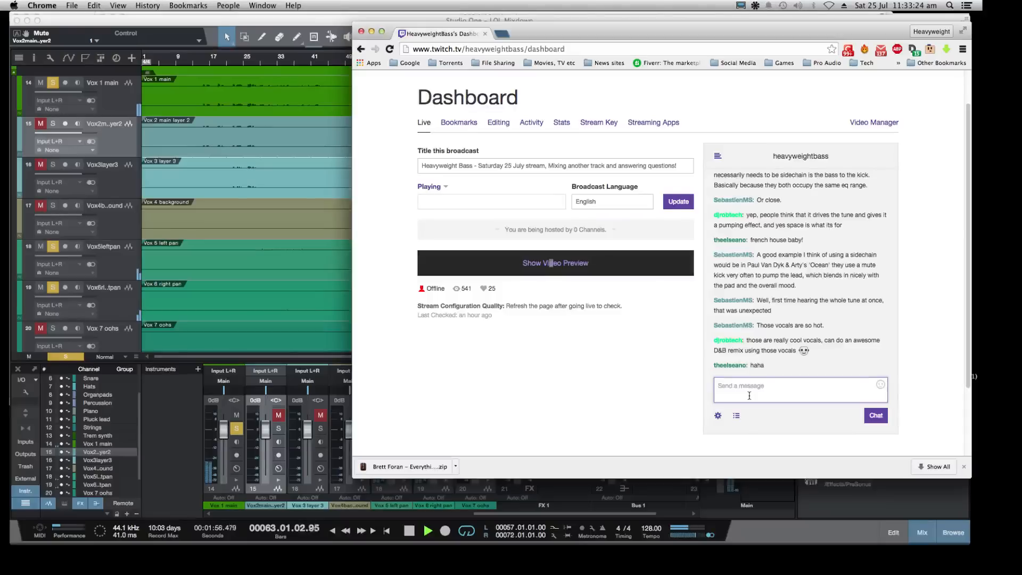
Post the reply "haha" in the stream chat and switch back to the LOL Mixdown song in Studio One
key("Return")
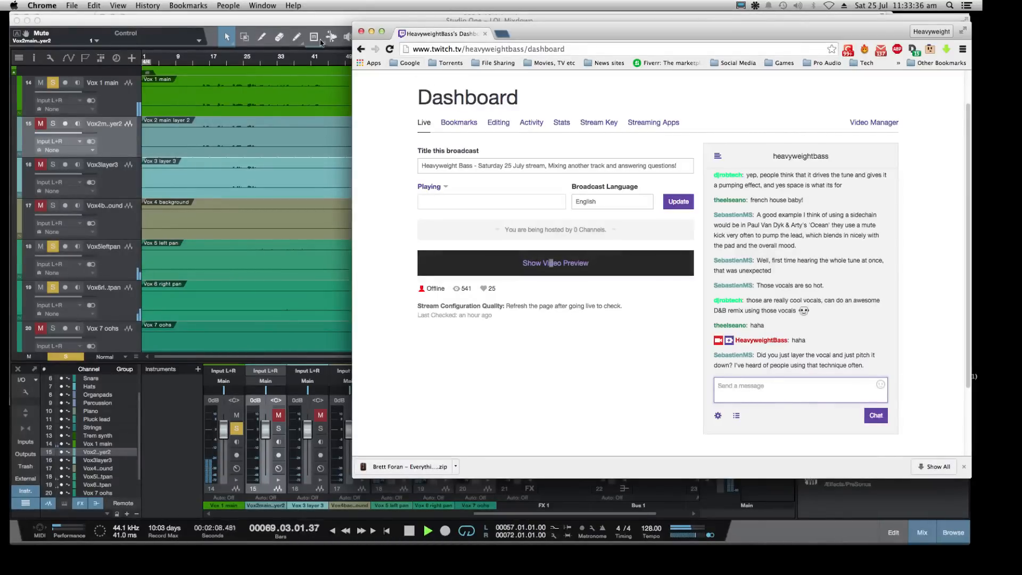
left_click(207, 456)
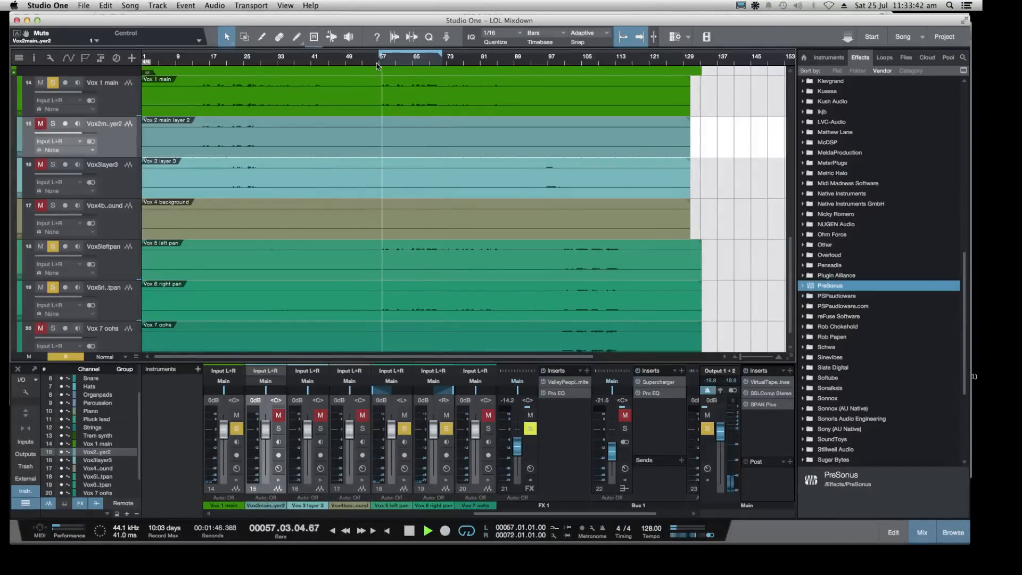
Play the soloed vocals from about bar 100 and add the Vox 7 oohs track to the solo
scroll(376, 66, "down", 2)
scroll(376, 209, "down", 2)
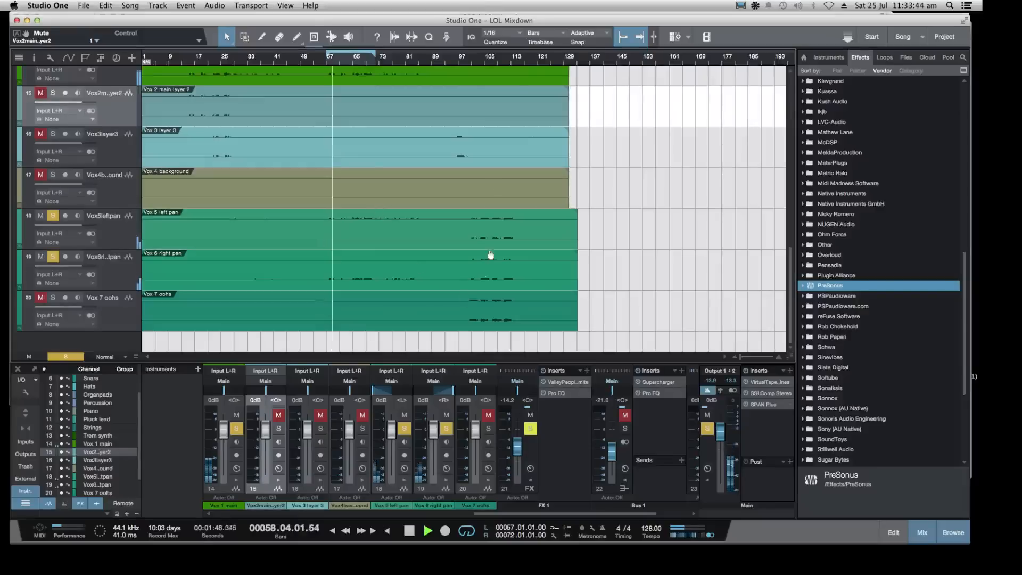
left_click(473, 60)
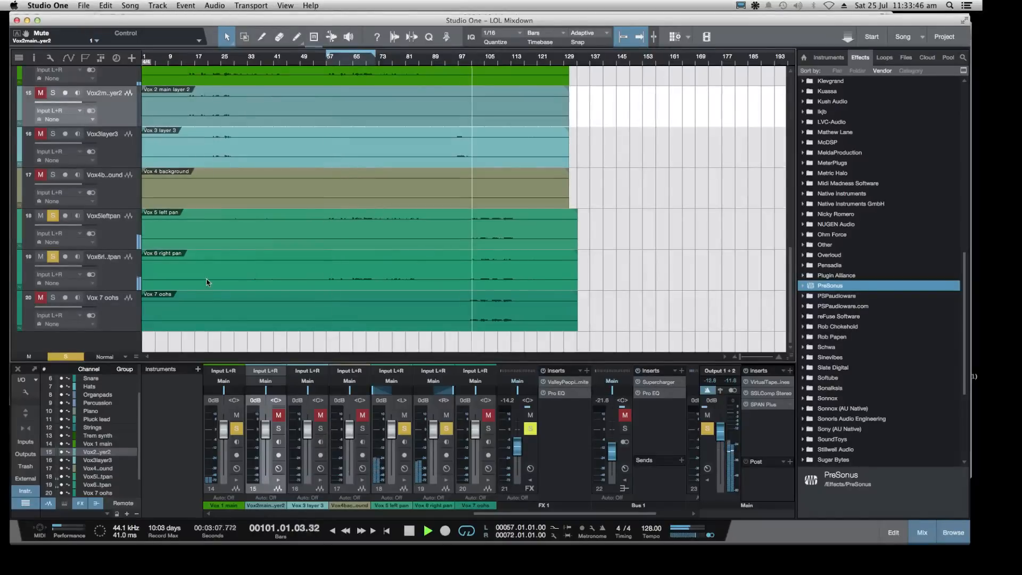
left_click(54, 298)
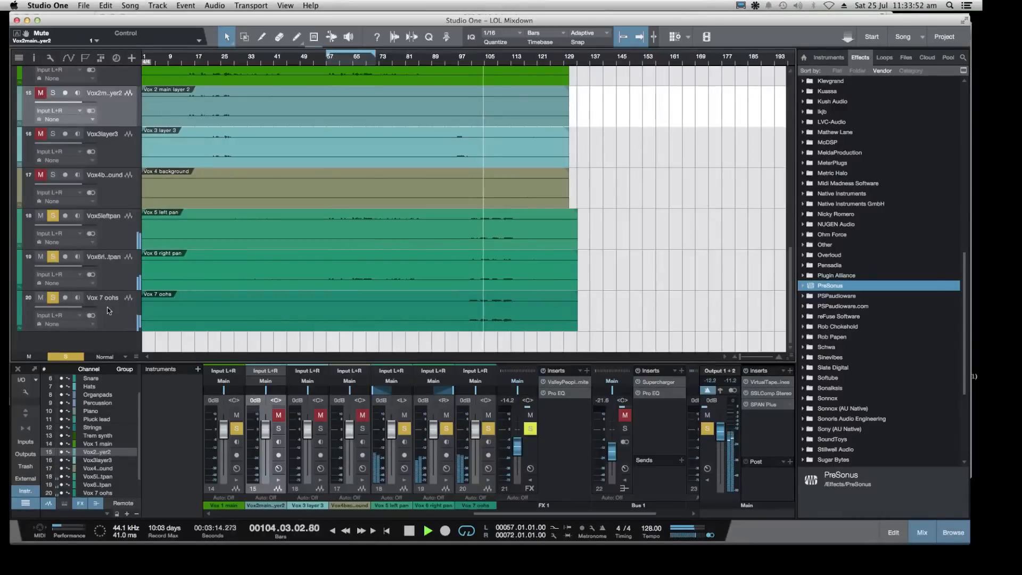
Replay the soloed vocal tracks, including Vox 7 oohs, from about bar 57 and review the vocal track list up to the Vocals folder
scroll(107, 311, "up", 1)
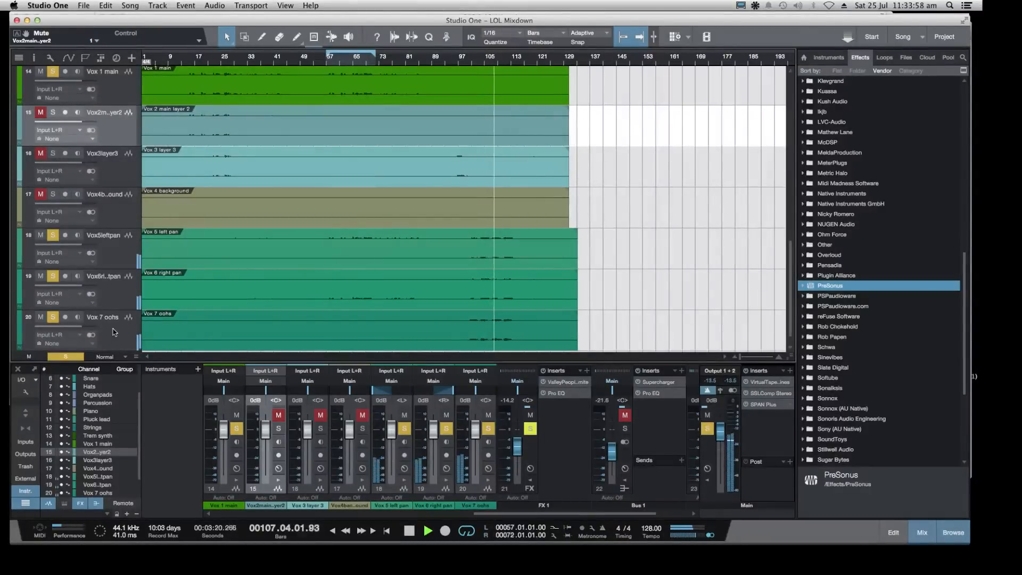
left_click(330, 62)
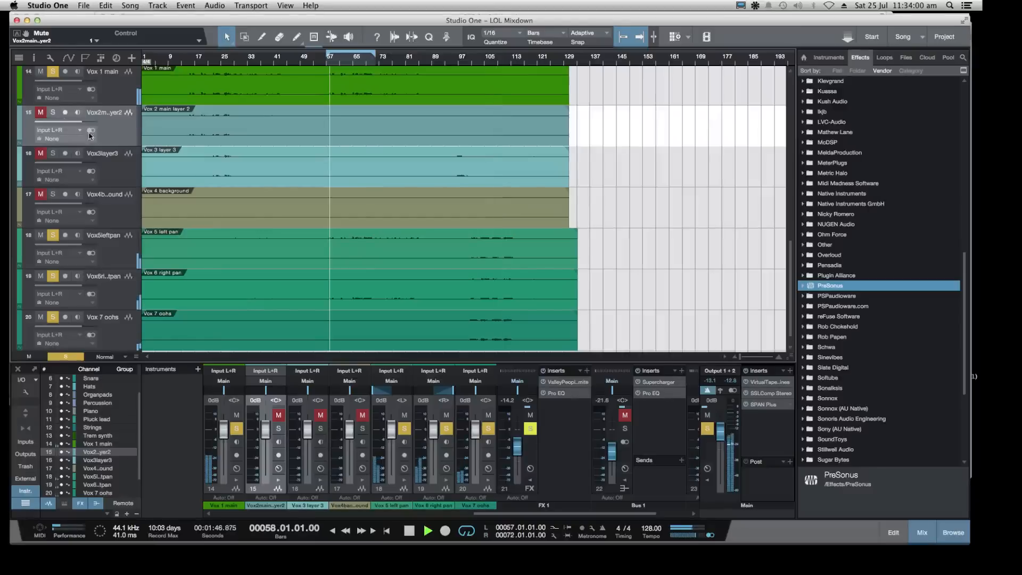
scroll(101, 169, "up", 1)
scroll(103, 169, "up", 1)
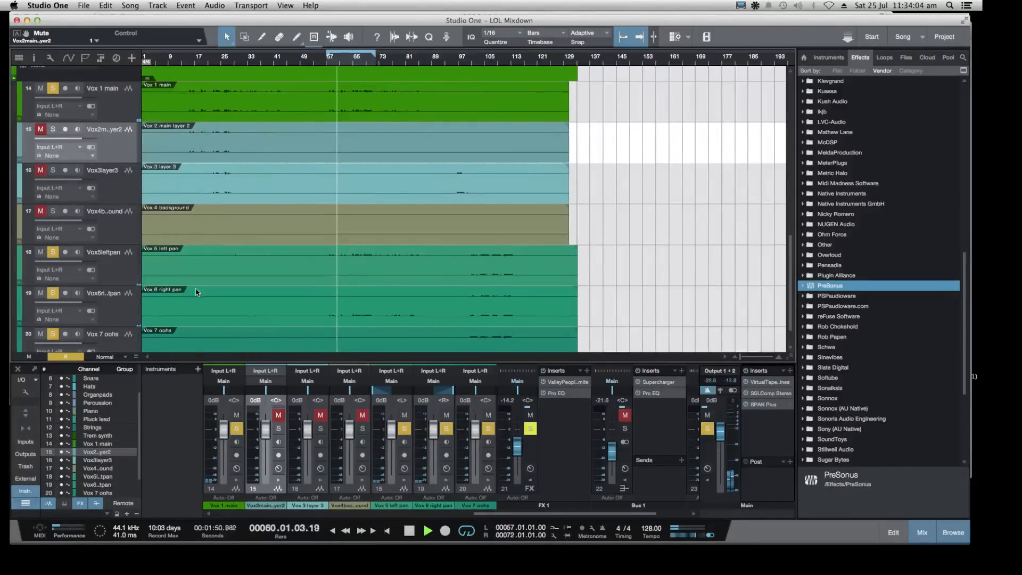
scroll(201, 290, "up", 7)
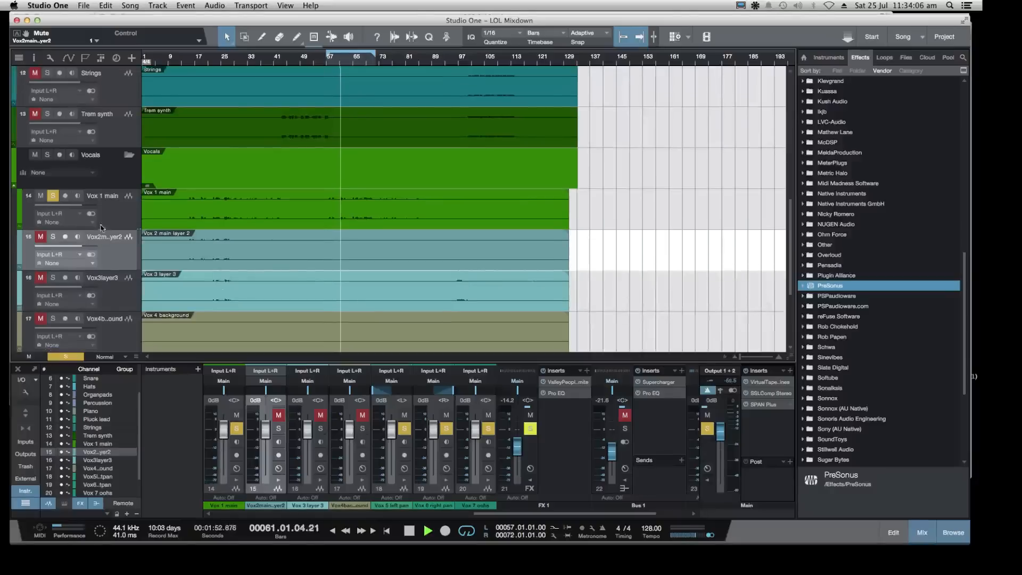
Select all vocal tracks from Vox 1 main to Vox 7 oohs and add a bus for them
left_click(120, 202)
scroll(123, 208, "down", 1)
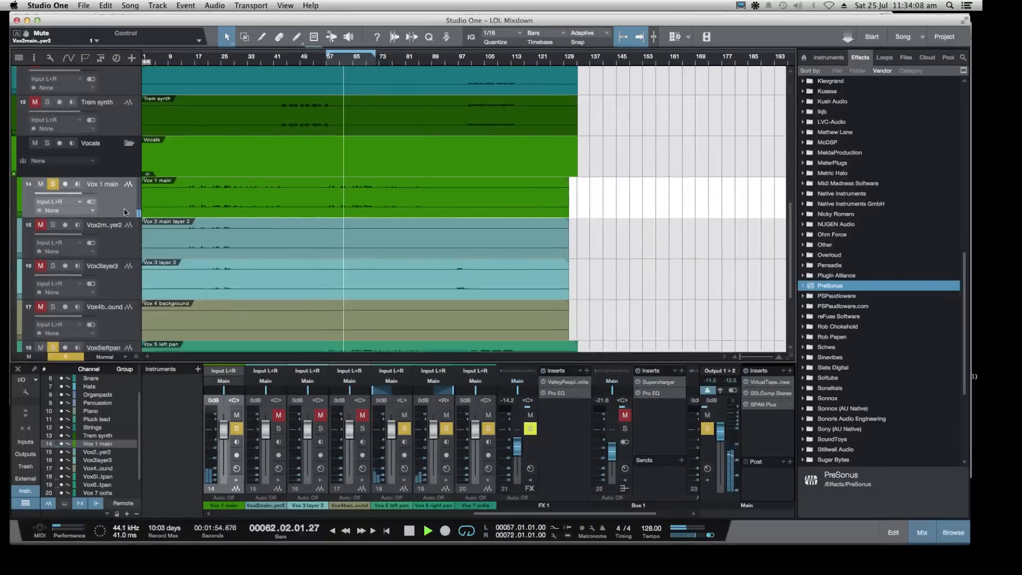
scroll(126, 212, "down", 8)
right_click(117, 310)
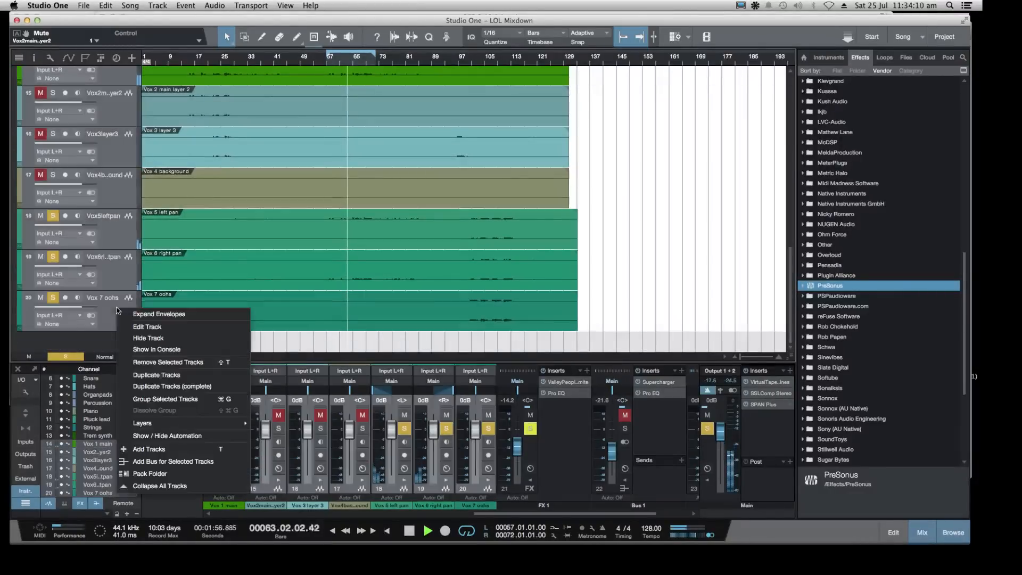
left_click(213, 461)
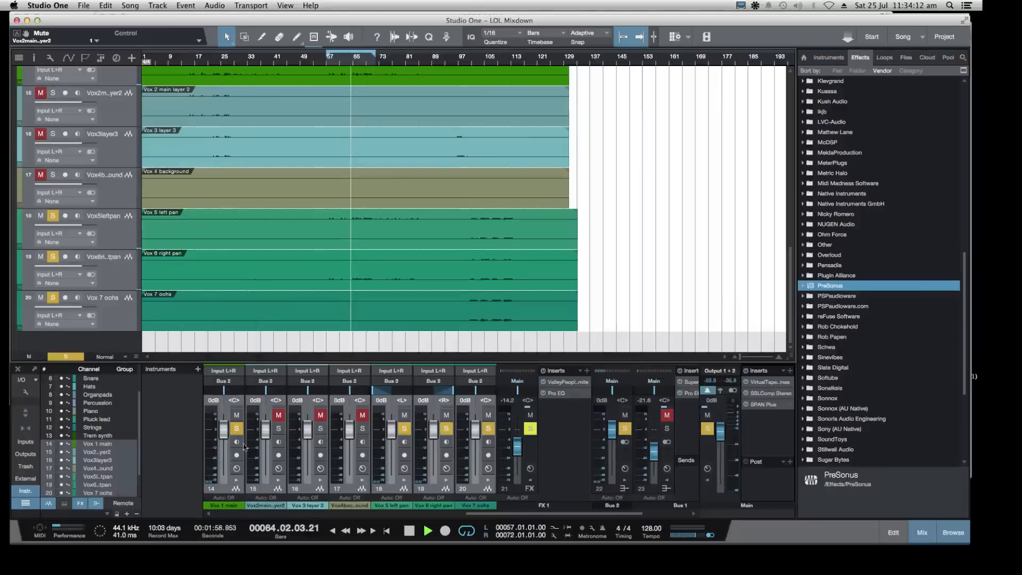
Solo the new vocal bus, Bus 2, in the mixer
left_click_drag(555, 514, 685, 516)
left_click(501, 431)
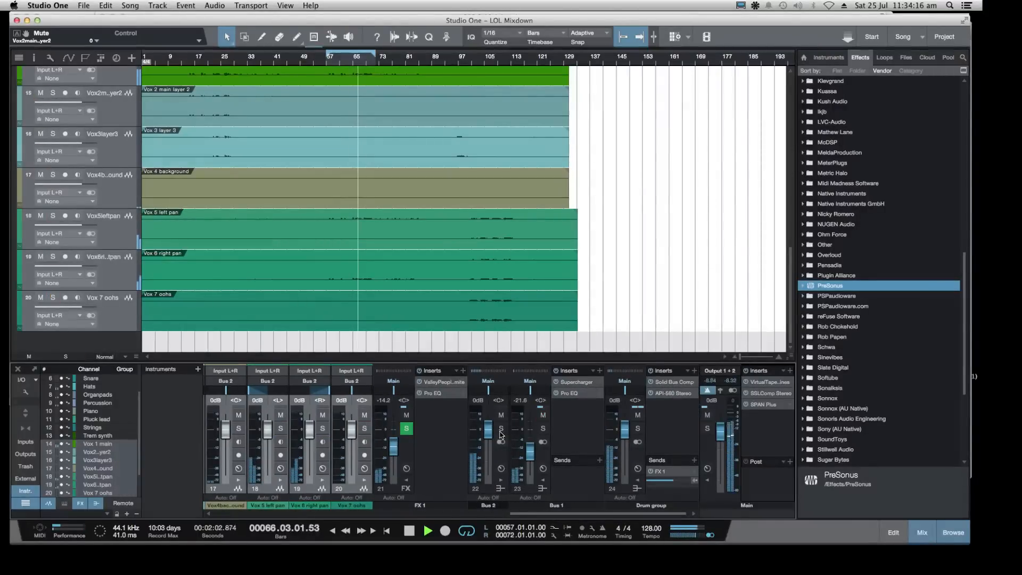
left_click(500, 431)
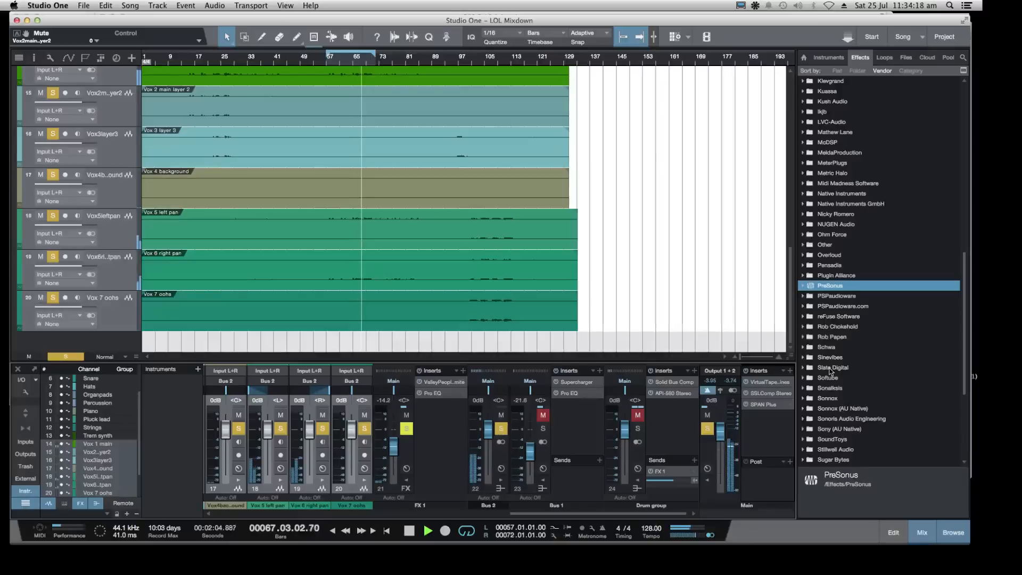
Insert the Waves RVox Stereo effect on Bus 2
scroll(828, 296, "down", 6)
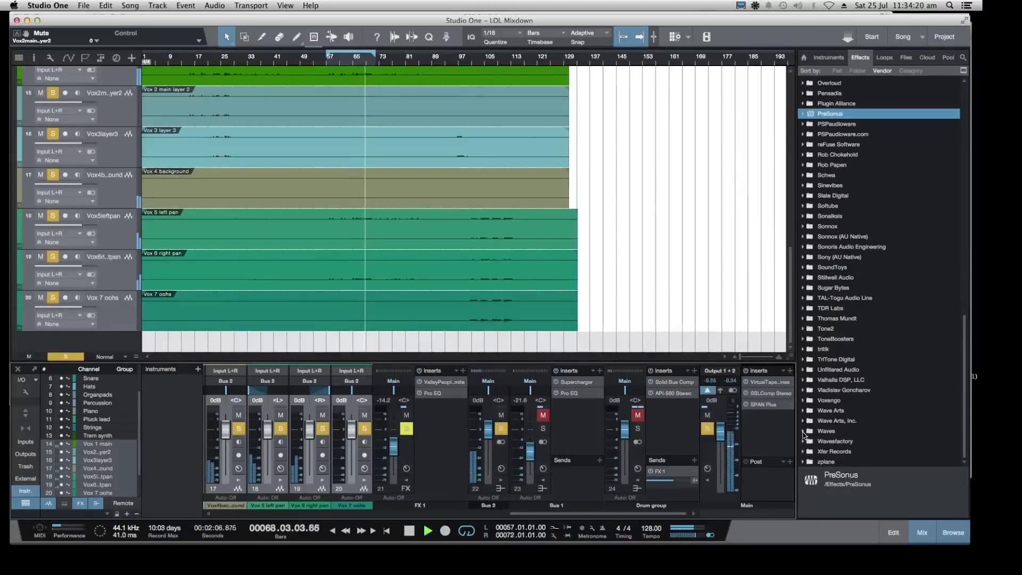
left_click(803, 431)
scroll(864, 420, "down", 15)
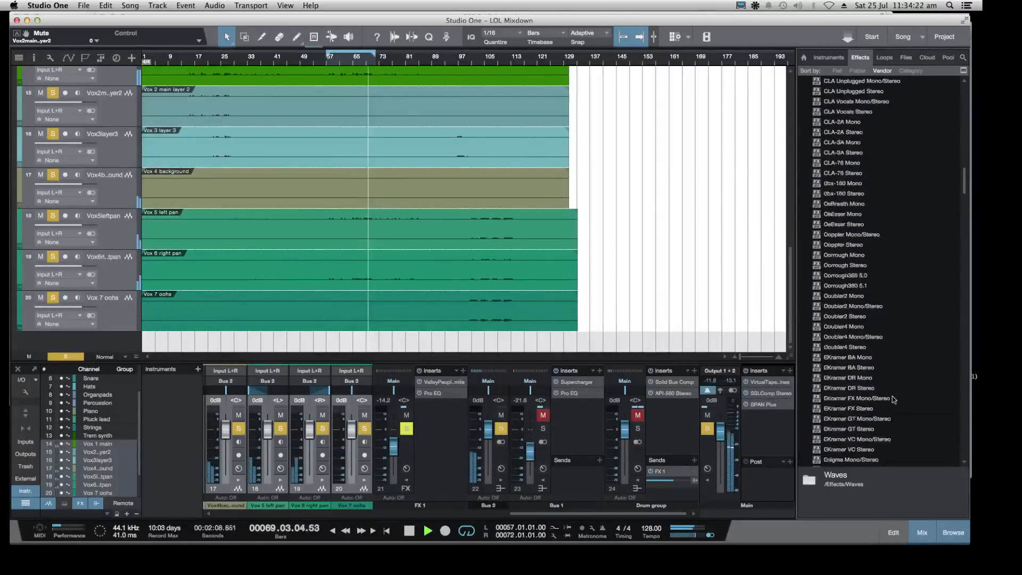
scroll(893, 399, "down", 15)
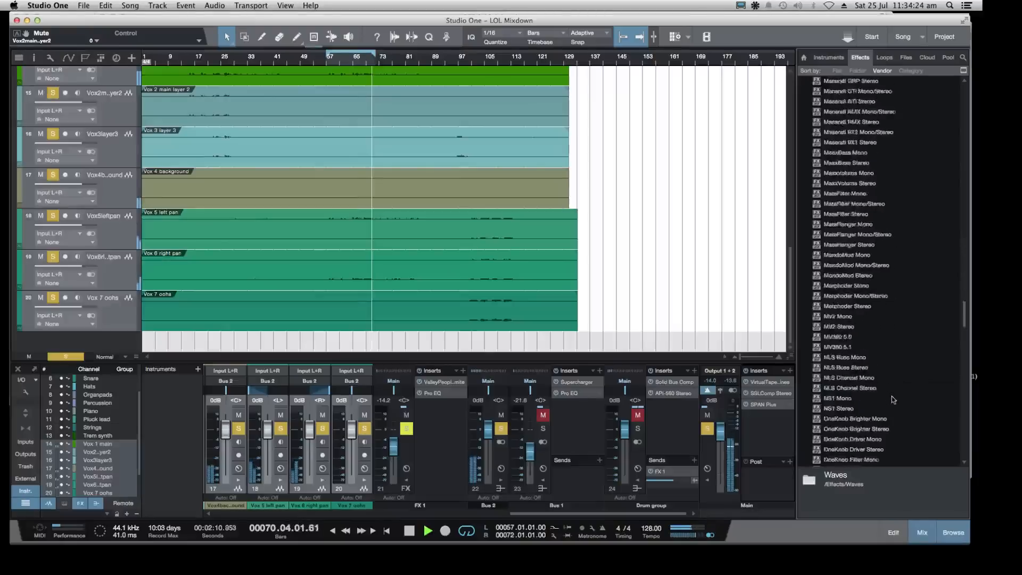
scroll(894, 399, "down", 15)
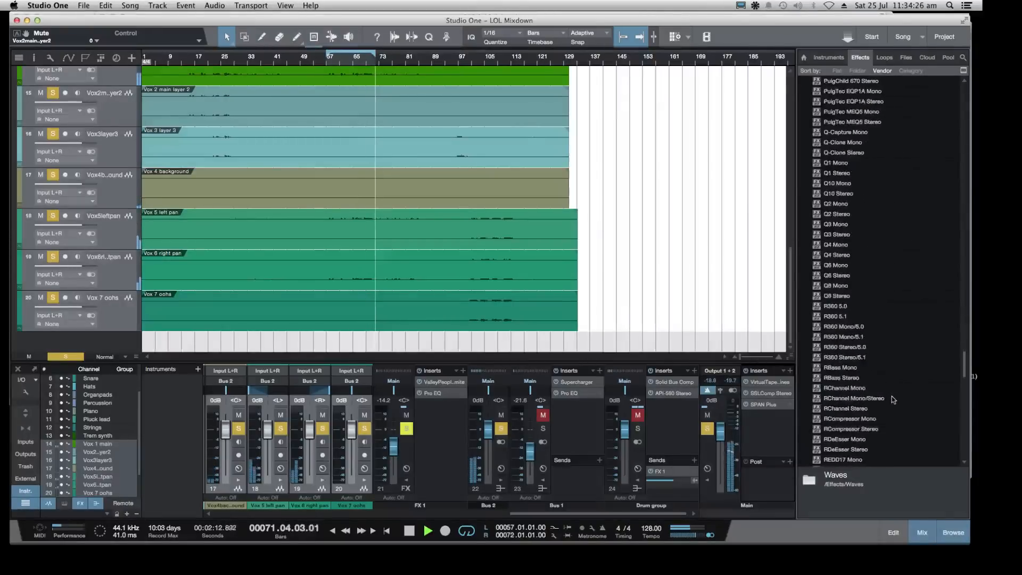
scroll(892, 399, "down", 11)
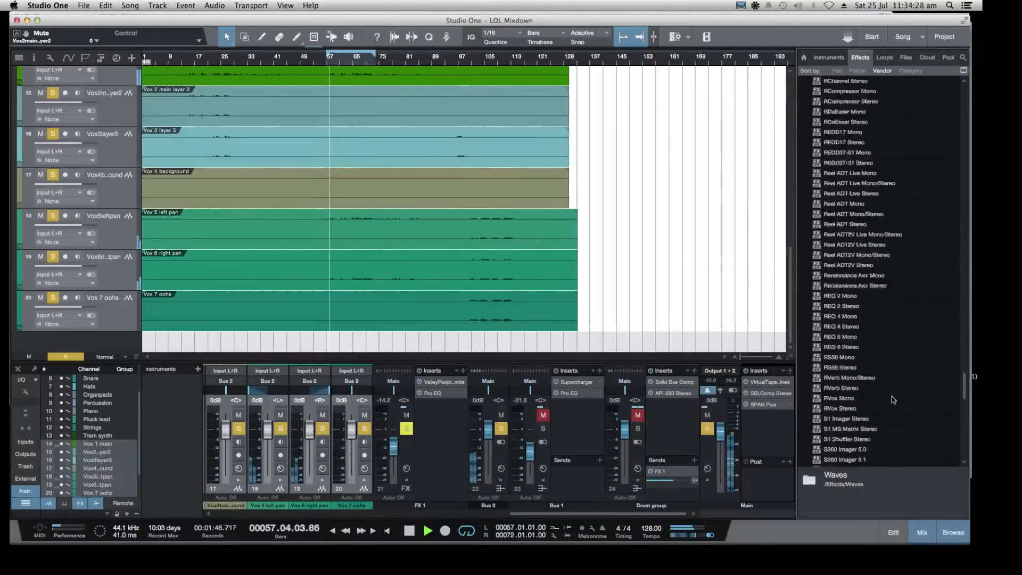
left_click_drag(814, 357, 504, 479)
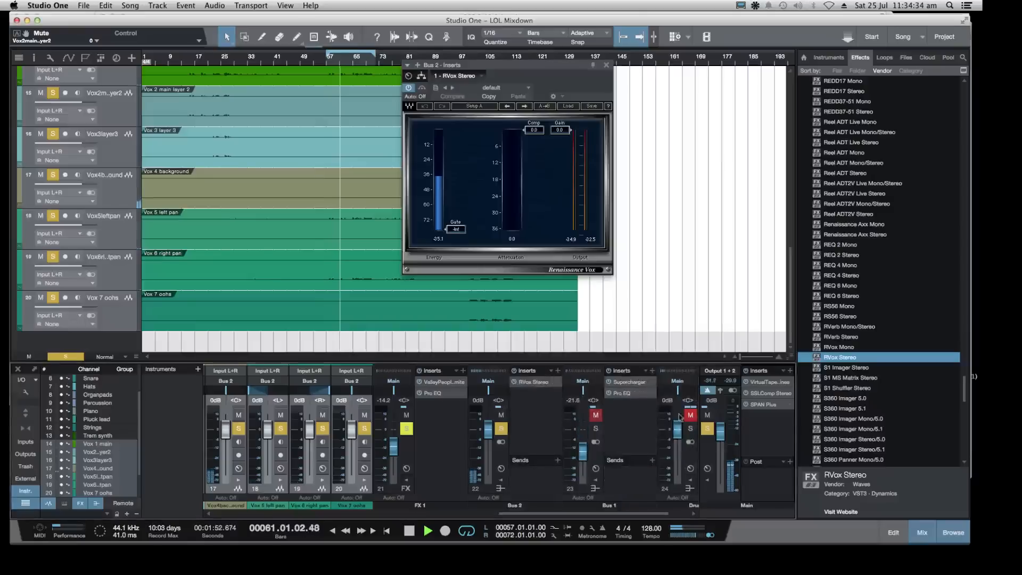
Set RVox's compression to about -14.8 dB and its gain to -9.0 dB, and close the plug-in window
left_click_drag(534, 131, 534, 177)
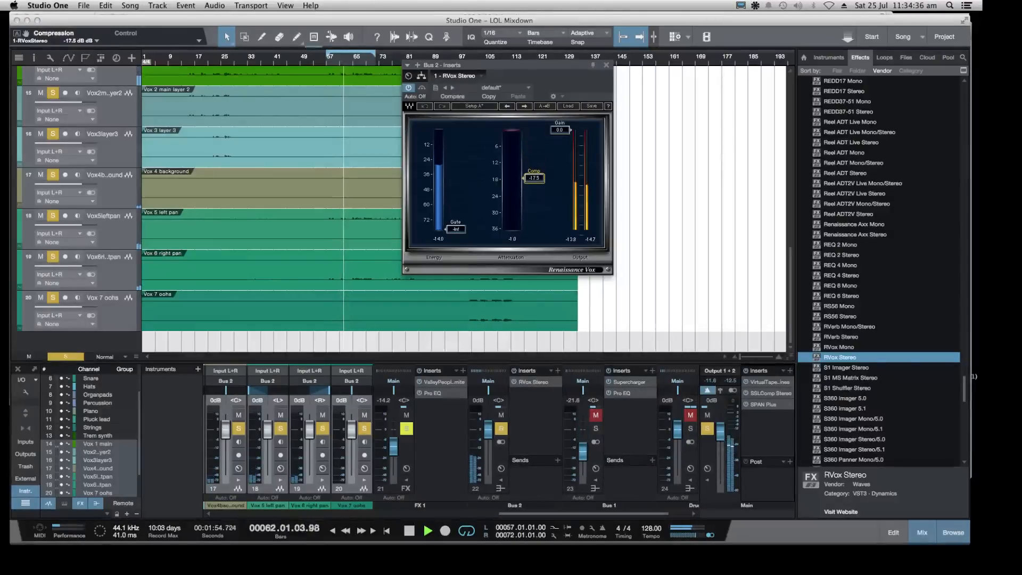
left_click_drag(558, 131, 533, 168)
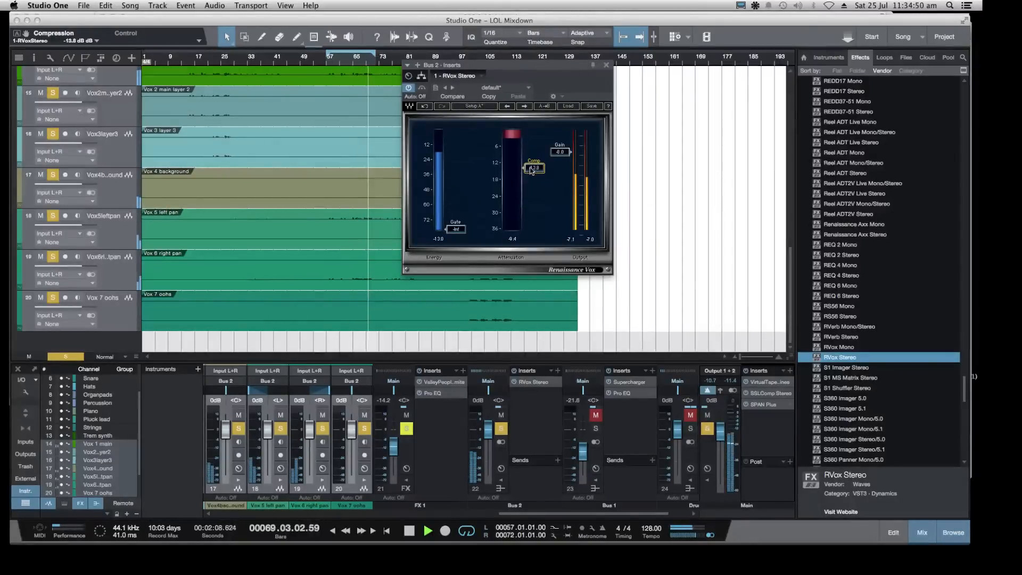
left_click_drag(529, 171, 529, 168)
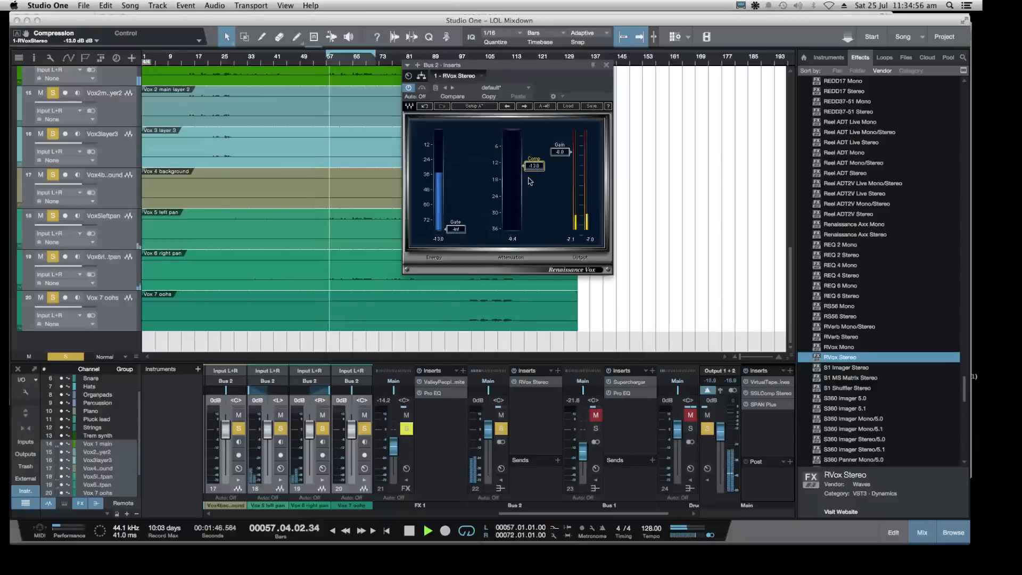
left_click_drag(534, 166, 559, 155)
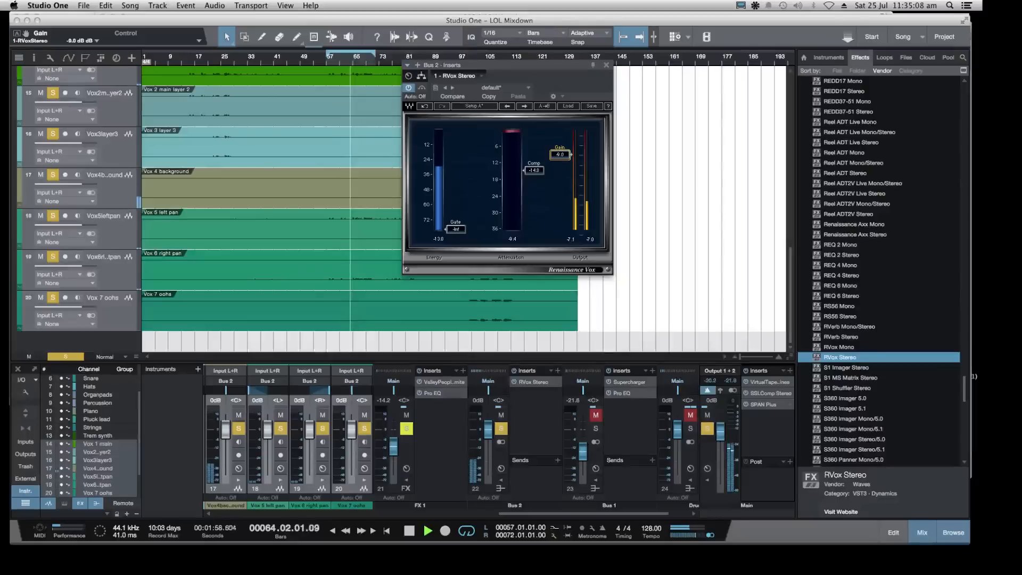
left_click(409, 88)
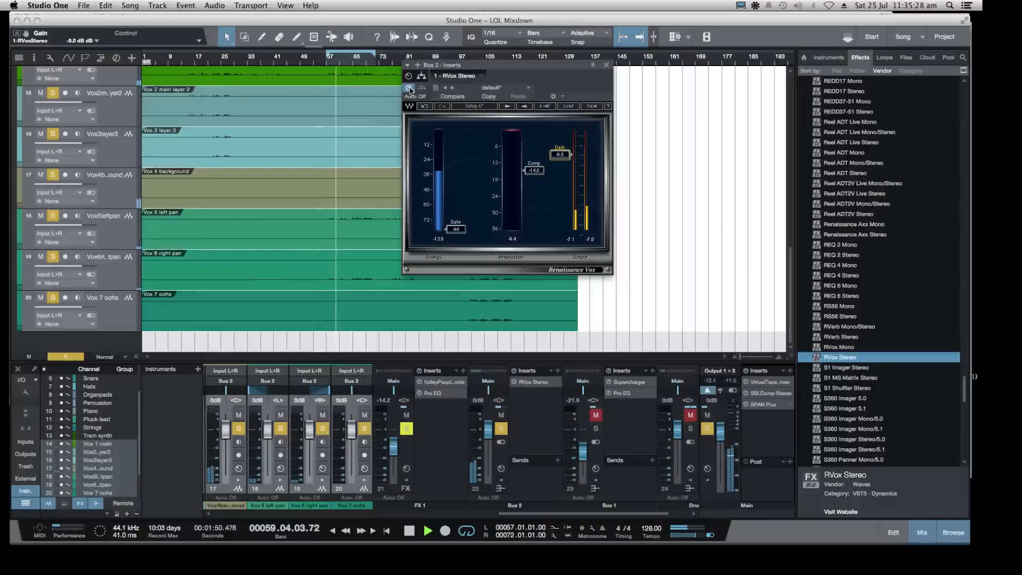
left_click(605, 65)
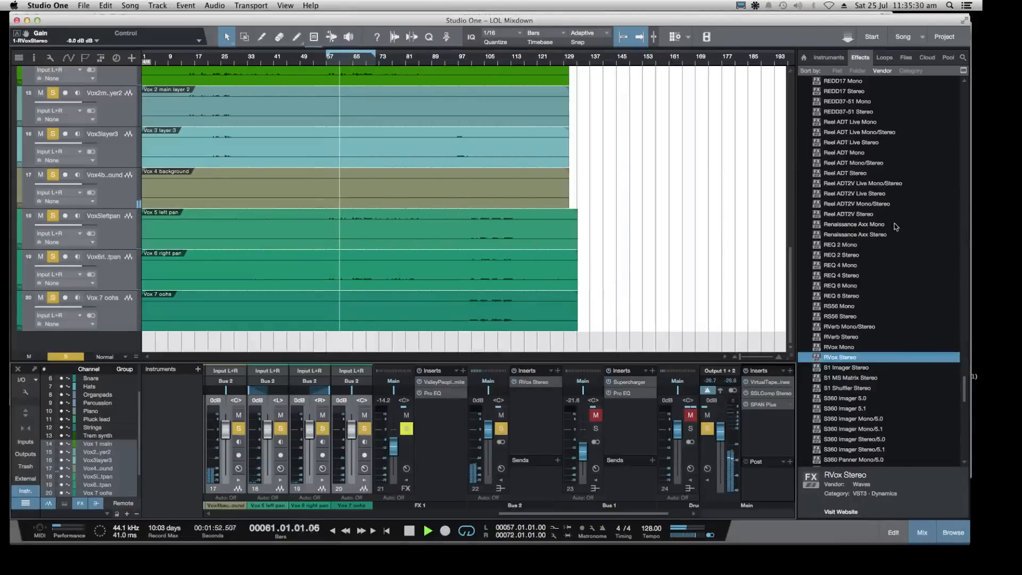
Collapse the Waves folder in the effects browser
scroll(884, 224, "up", 4)
scroll(884, 224, "up", 15)
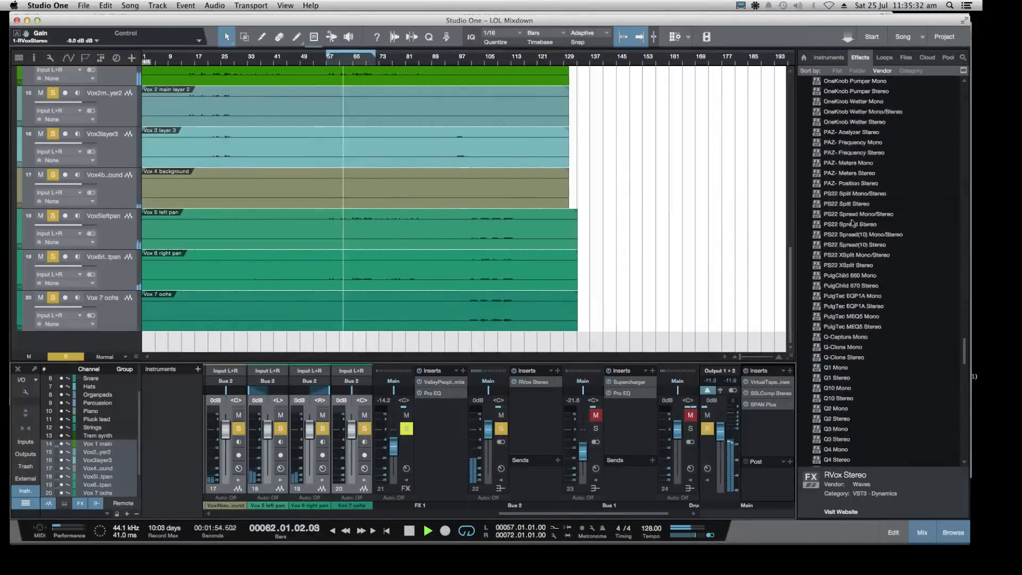
scroll(847, 220, "up", 12)
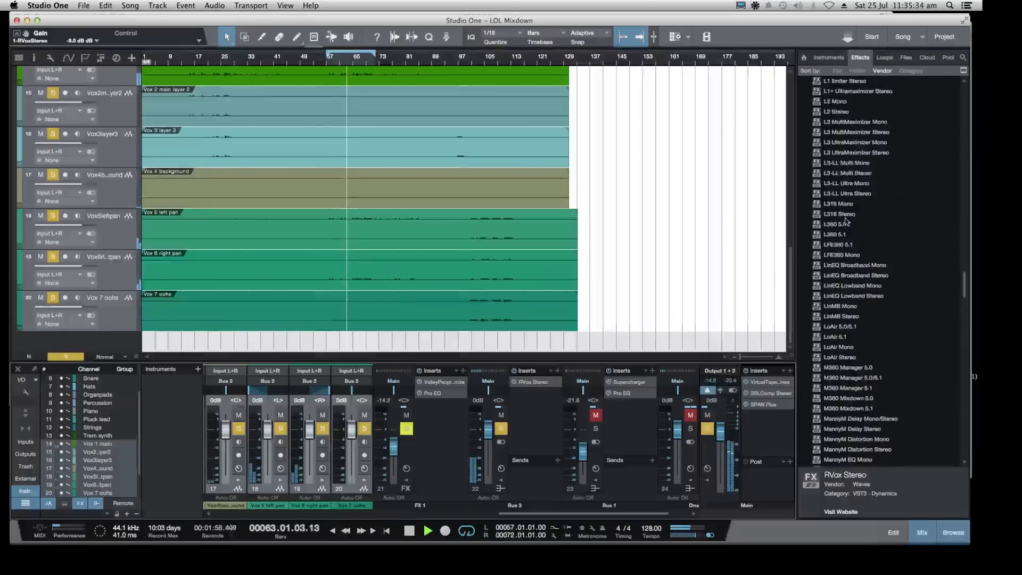
scroll(847, 220, "up", 15)
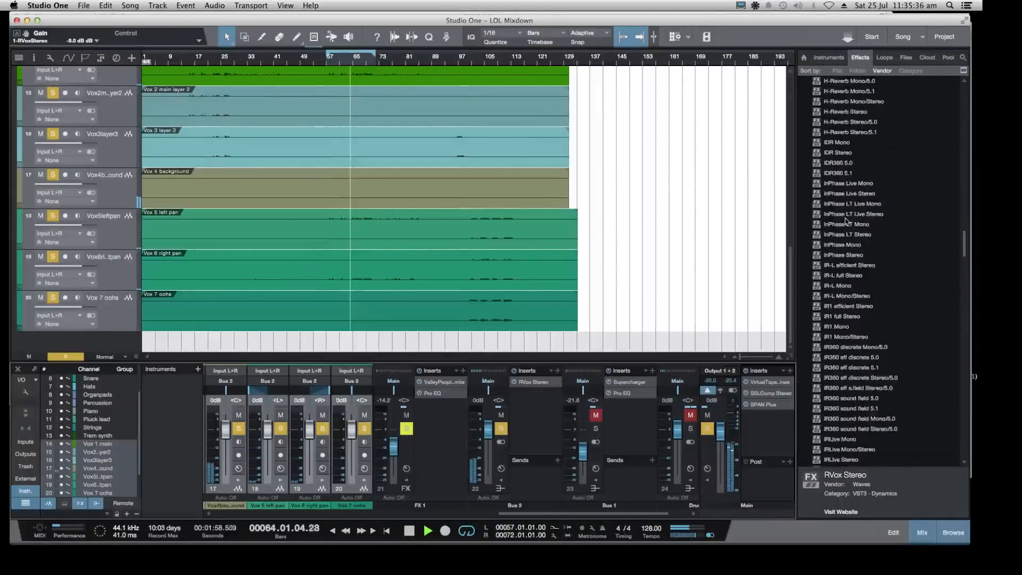
scroll(847, 220, "up", 15)
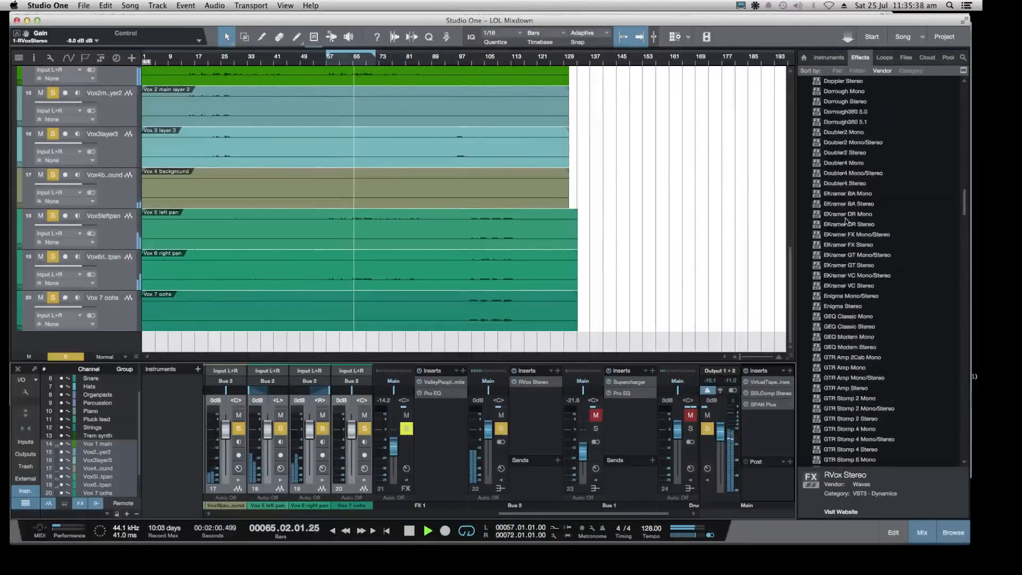
scroll(847, 221, "up", 12)
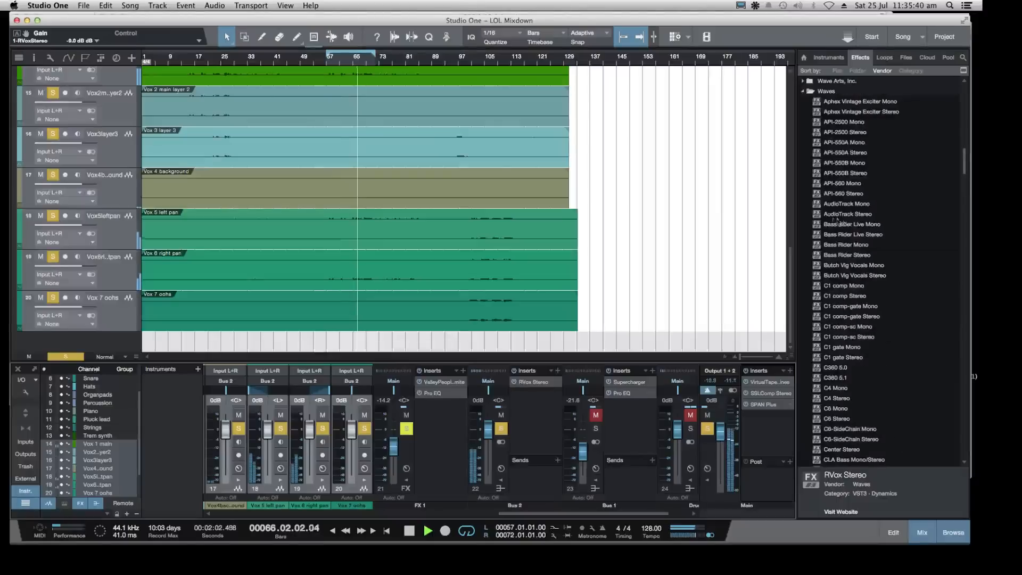
left_click(803, 91)
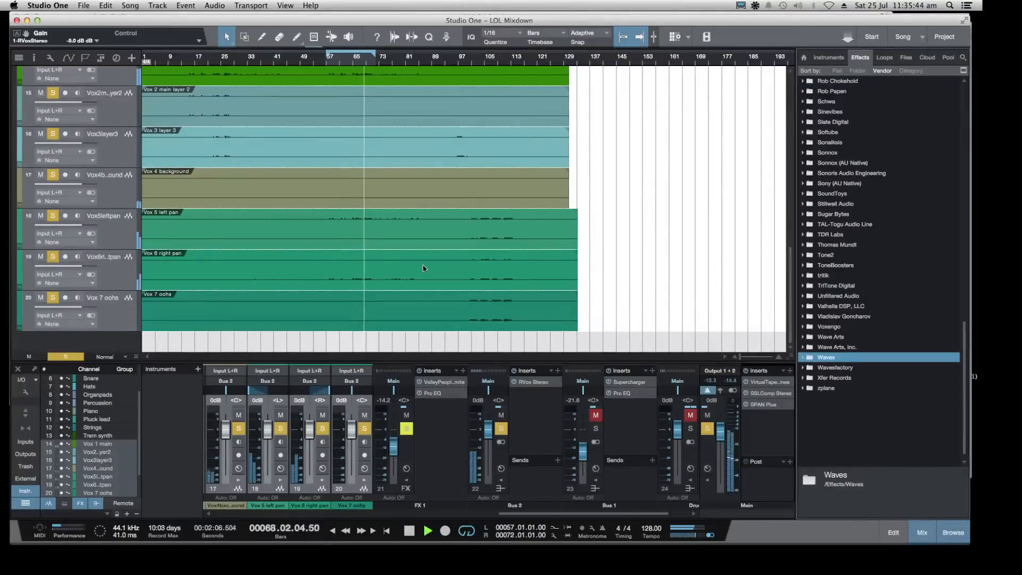
Clear the active solos and lower Bus 2's volume to -1.1 dB within the full mix
left_click(708, 429)
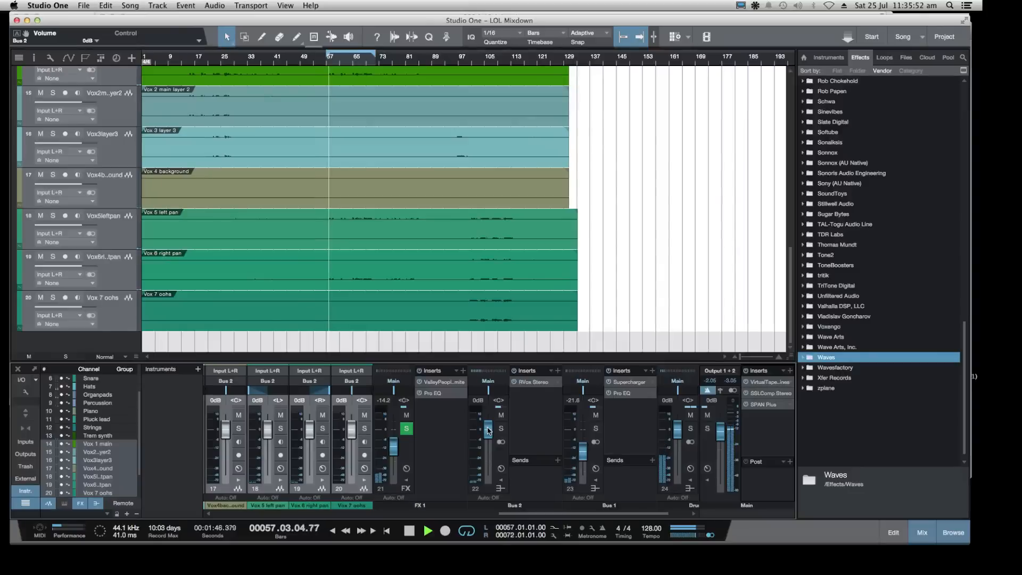
left_click_drag(488, 429, 487, 432)
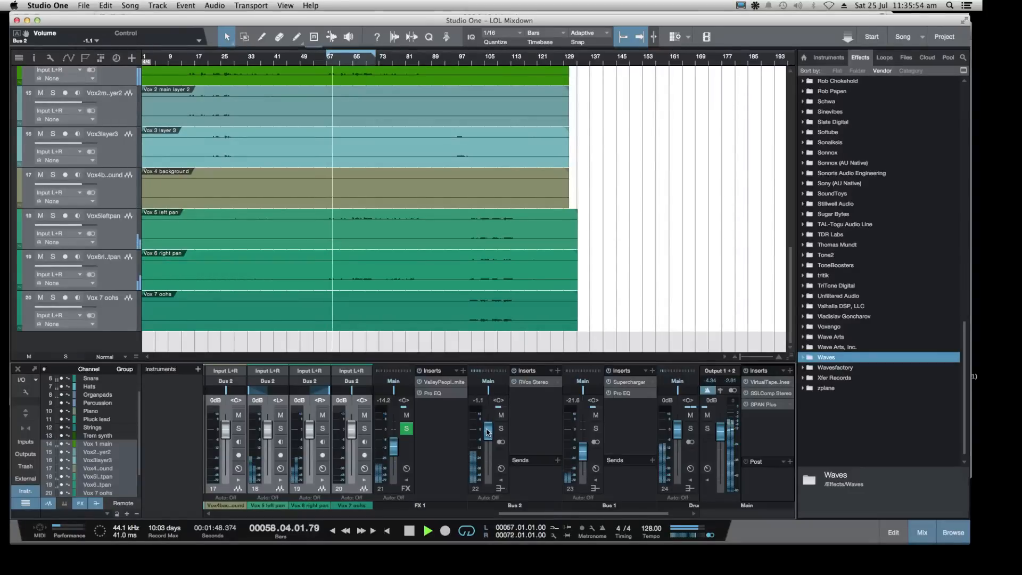
Save the song and collapse the Vocals folder track
left_click(83, 5)
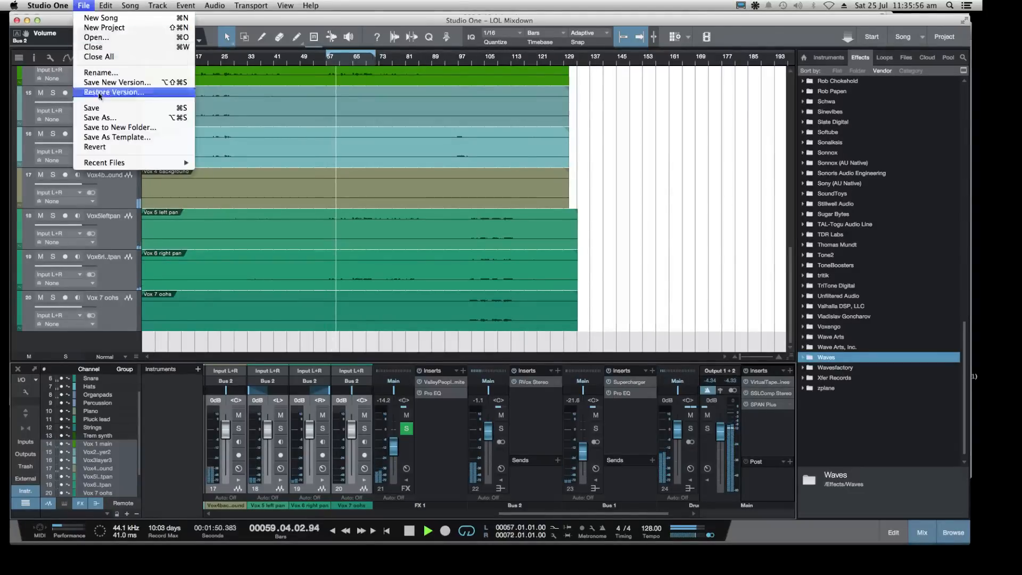
left_click(92, 108)
scroll(133, 91, "up", 3)
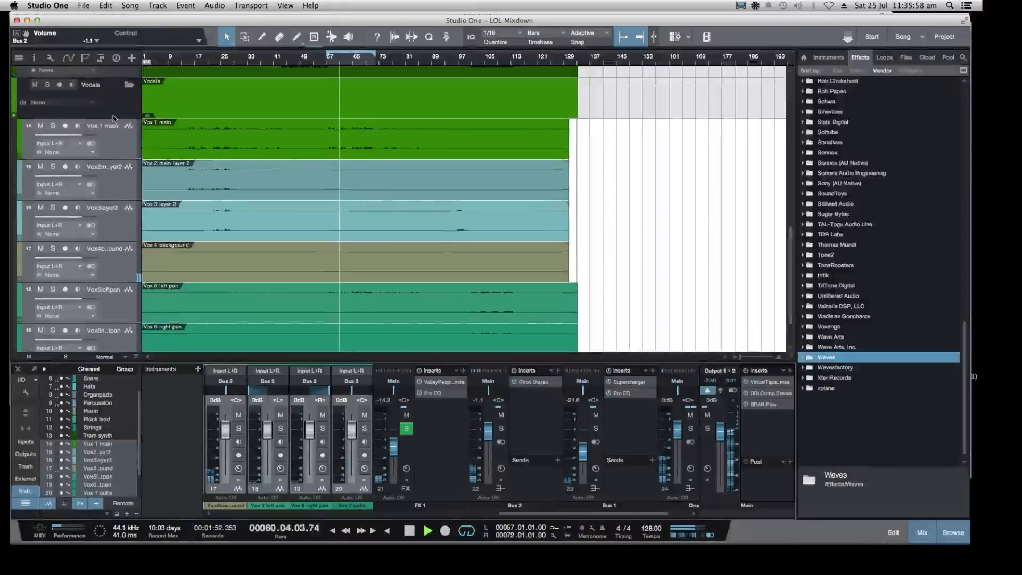
left_click(130, 86)
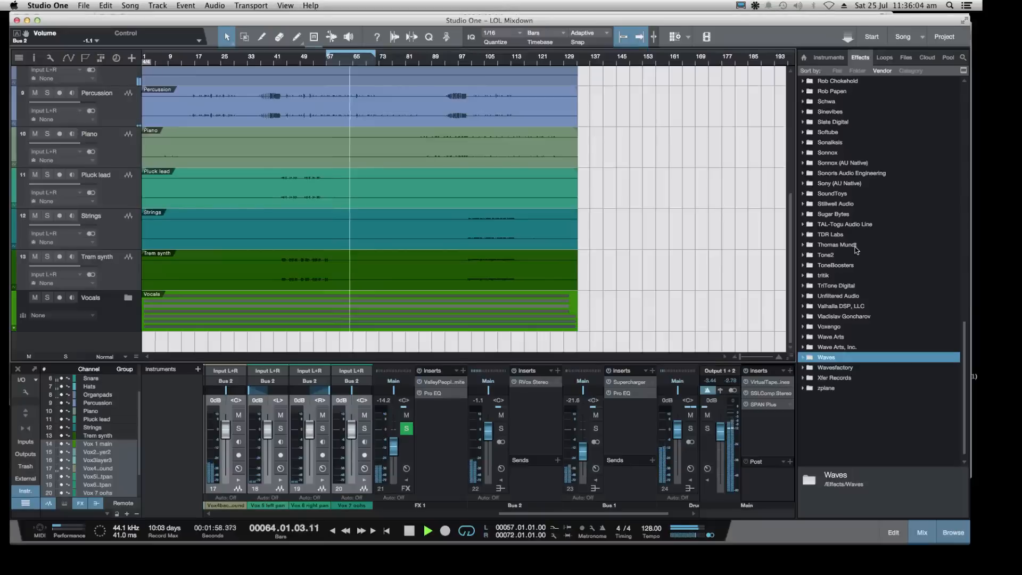
Insert the Eiosis AirEQ Premium effect on Bus 2 after RVox
scroll(856, 248, "up", 10)
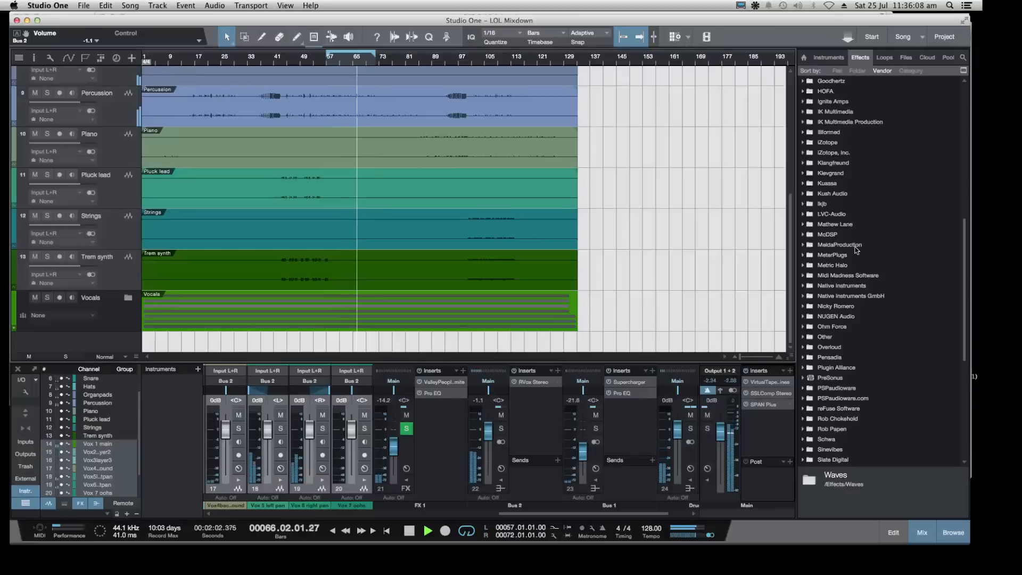
scroll(857, 248, "up", 1)
scroll(856, 248, "up", 10)
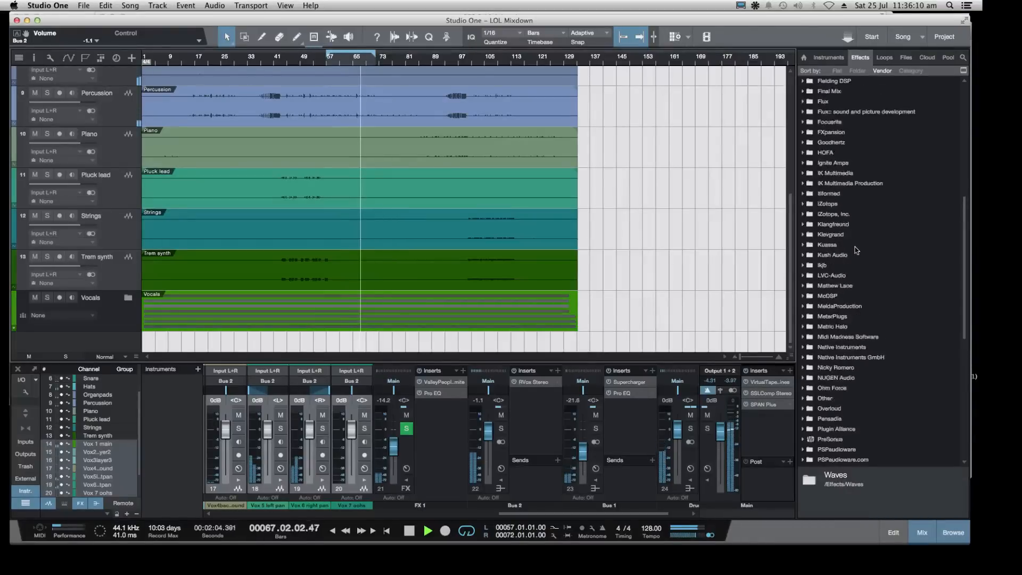
scroll(856, 230, "up", 1)
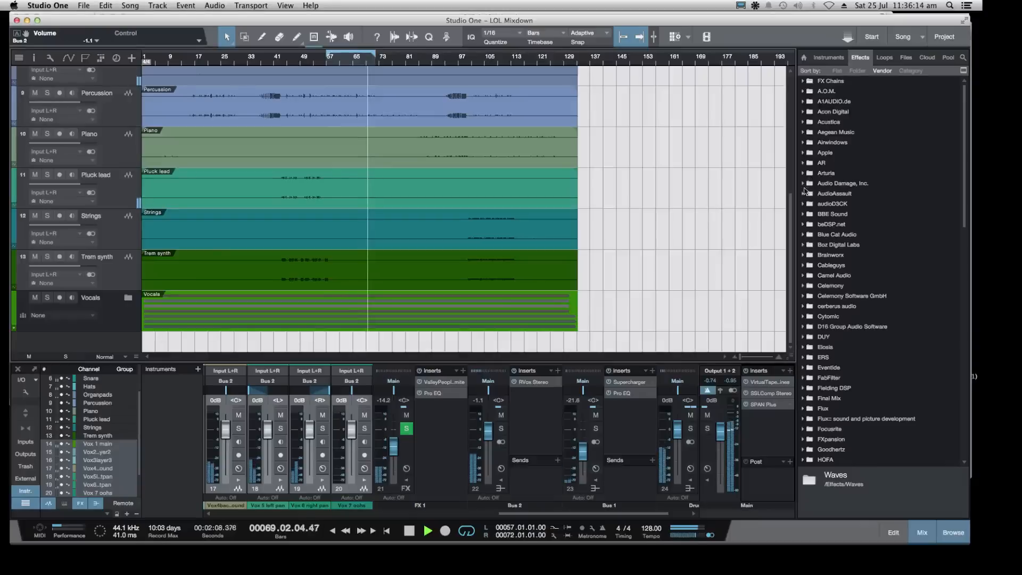
left_click(804, 348)
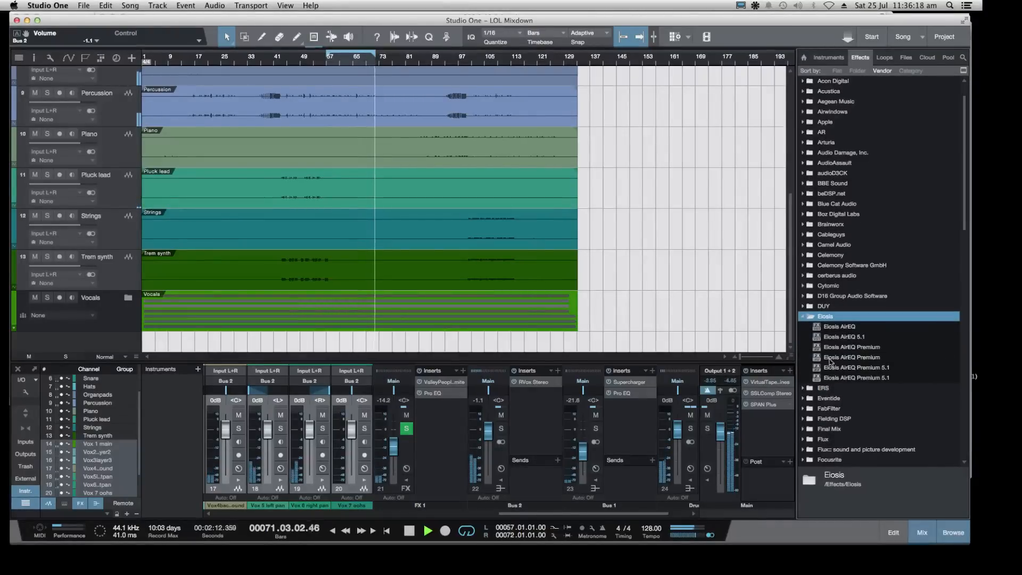
left_click_drag(846, 347, 528, 419)
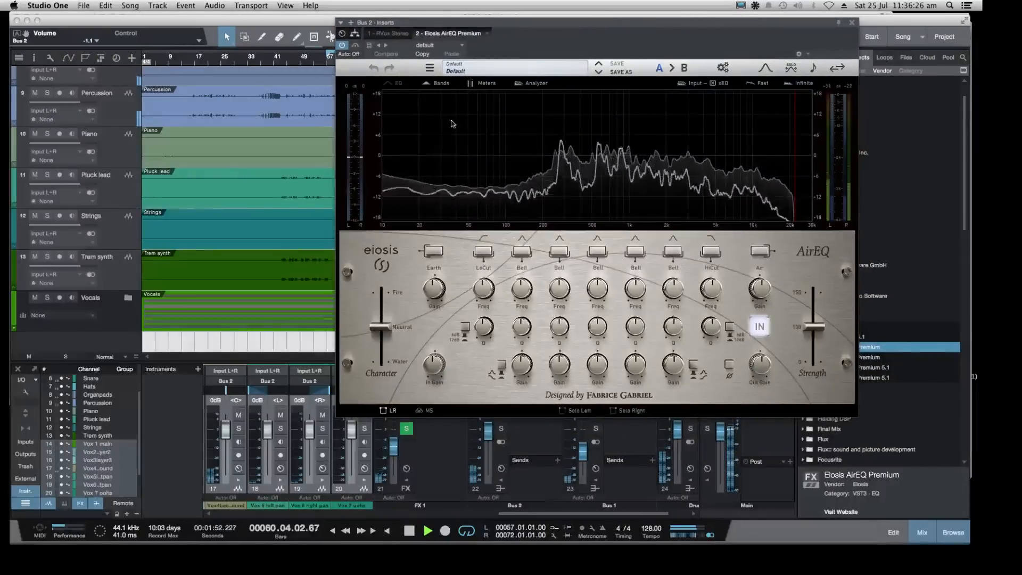
Load AirEQ's Vocal Balance instrument preset and set its Character to 27% Water
left_click(461, 69)
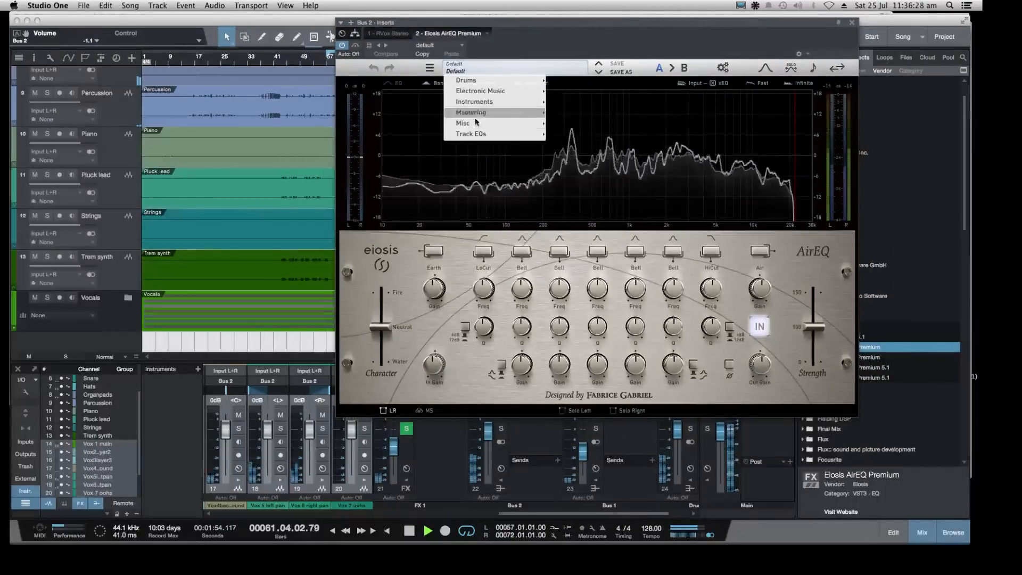
mouse_move(479, 102)
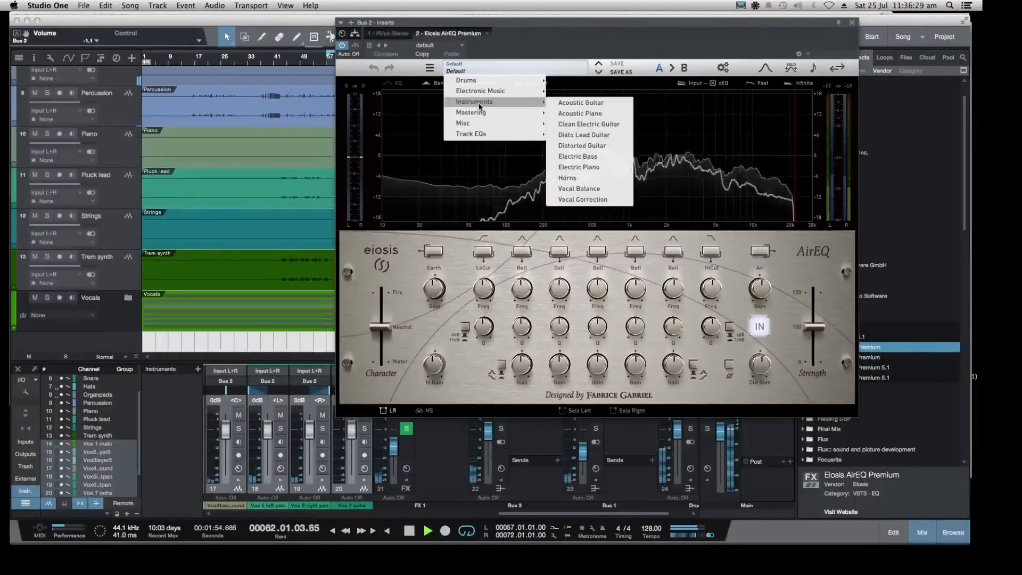
left_click(571, 188)
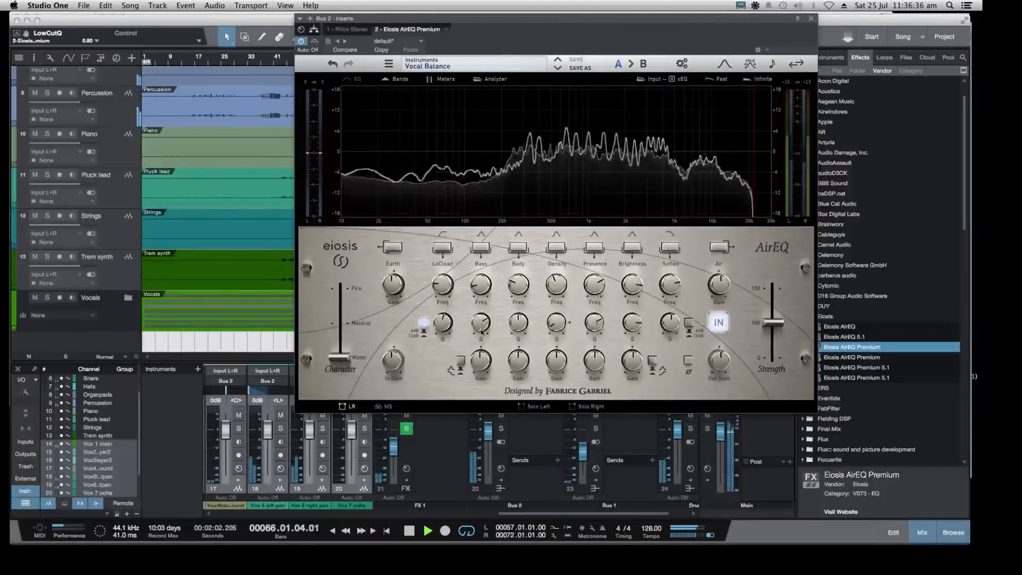
left_click_drag(339, 357, 339, 333)
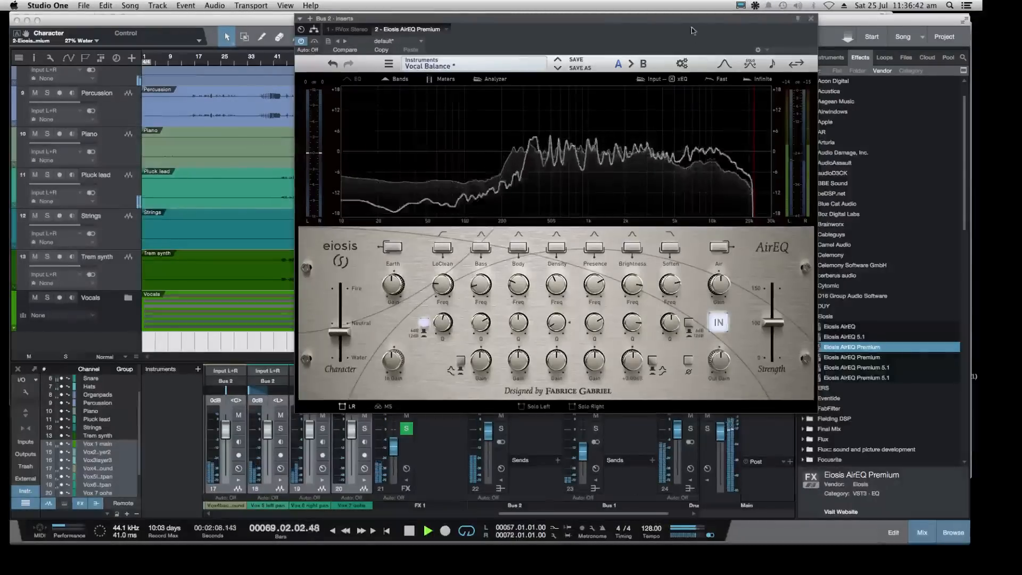
Raise the Air band's gain to about 0.9 dB and compare the mix with that band off and on
left_click_drag(691, 30, 510, 41)
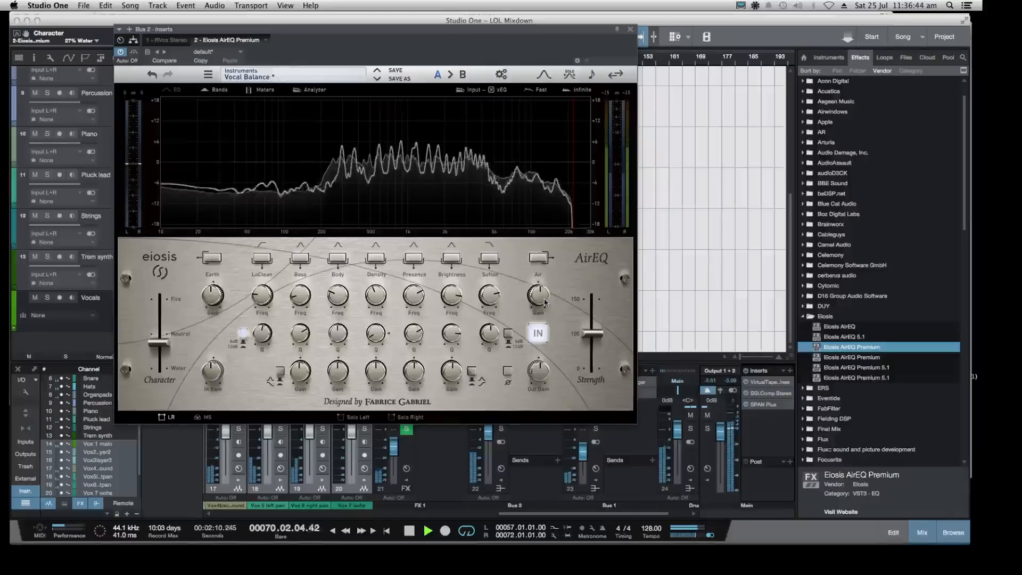
left_click_drag(544, 303, 544, 293)
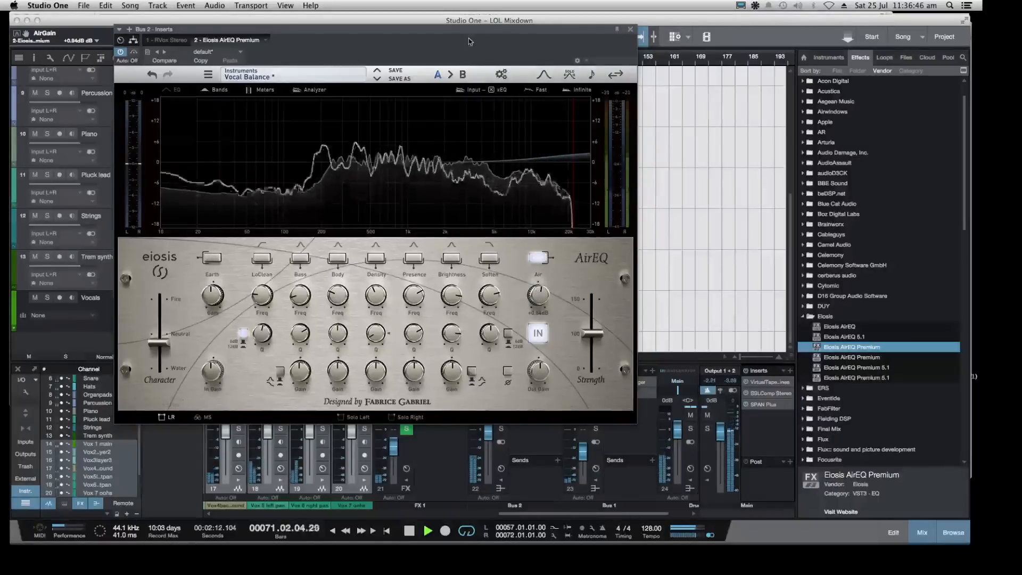
left_click_drag(469, 41, 702, 58)
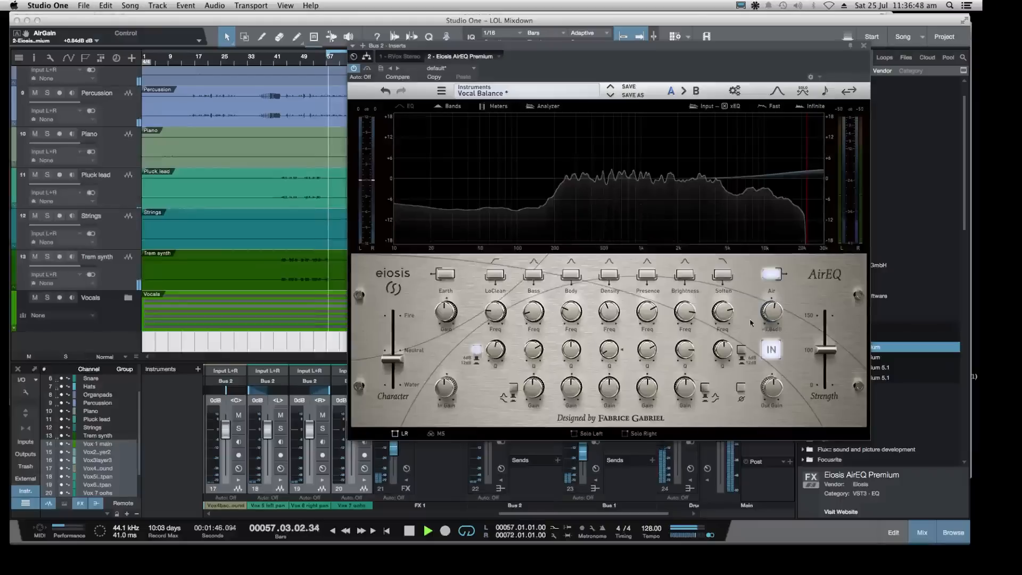
left_click_drag(771, 312, 771, 311)
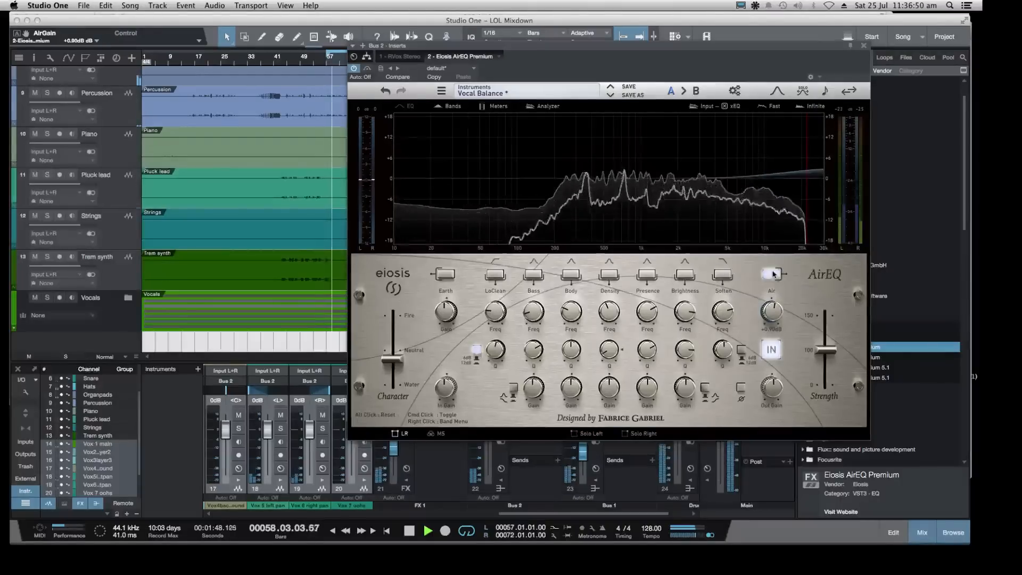
left_click(773, 274)
left_click(772, 274)
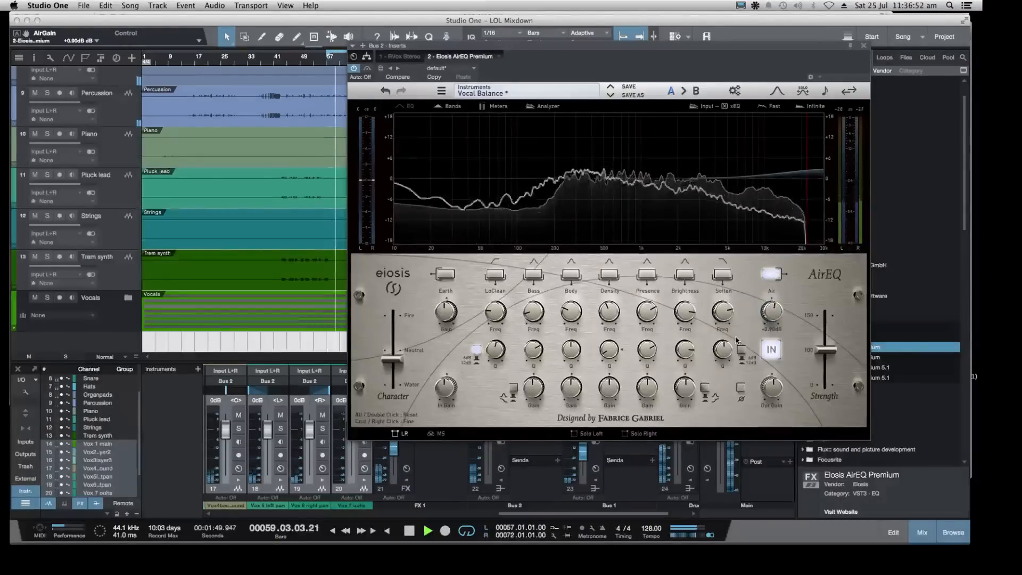
Boost the Brightness band by about 1 dB and the Density band by about 1.1 dB
left_click(685, 274)
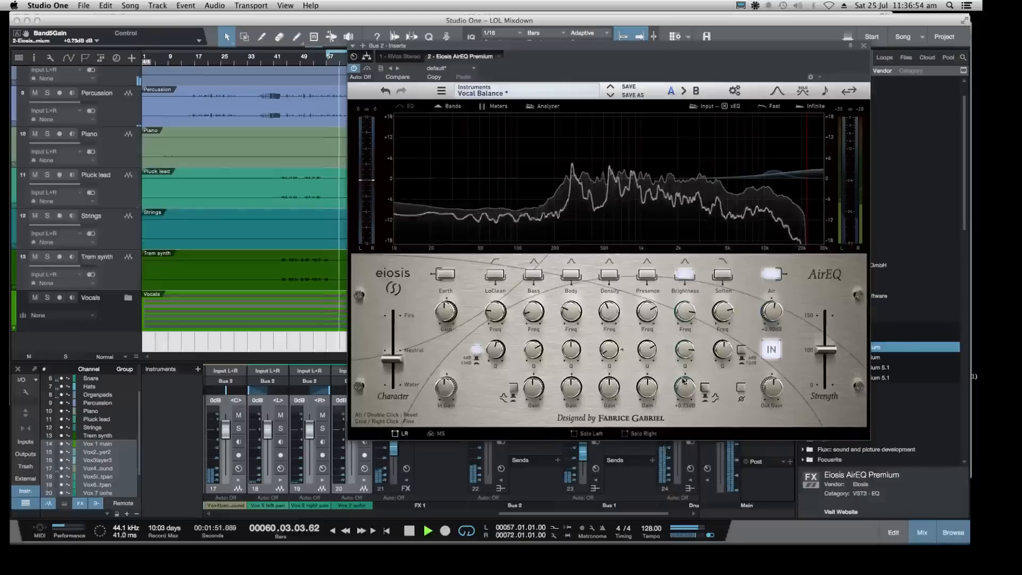
mouse_move(683, 381)
left_mouse_down()
mouse_move(686, 370)
mouse_move(686, 396)
left_mouse_up()
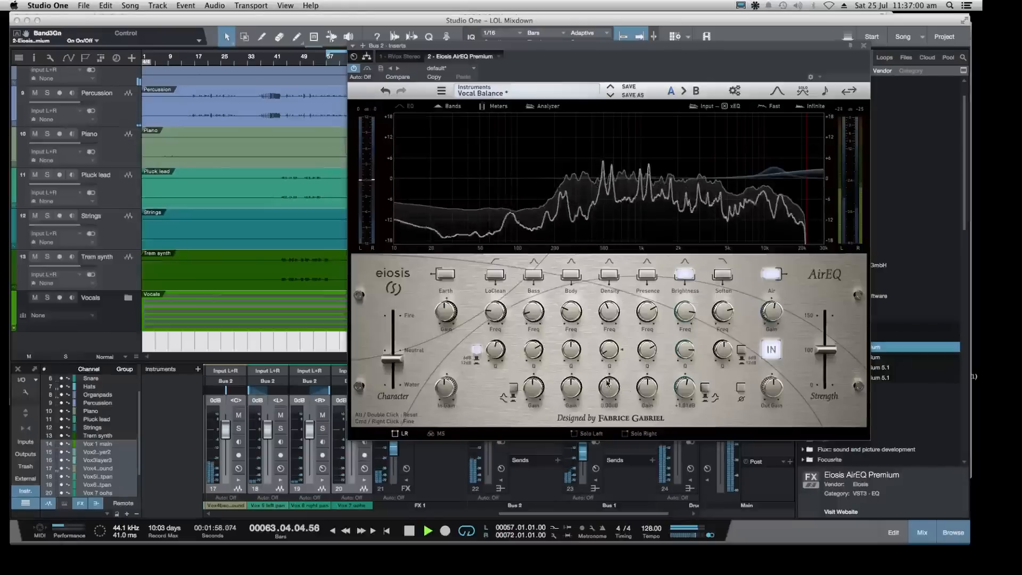
left_click_drag(608, 382, 608, 376)
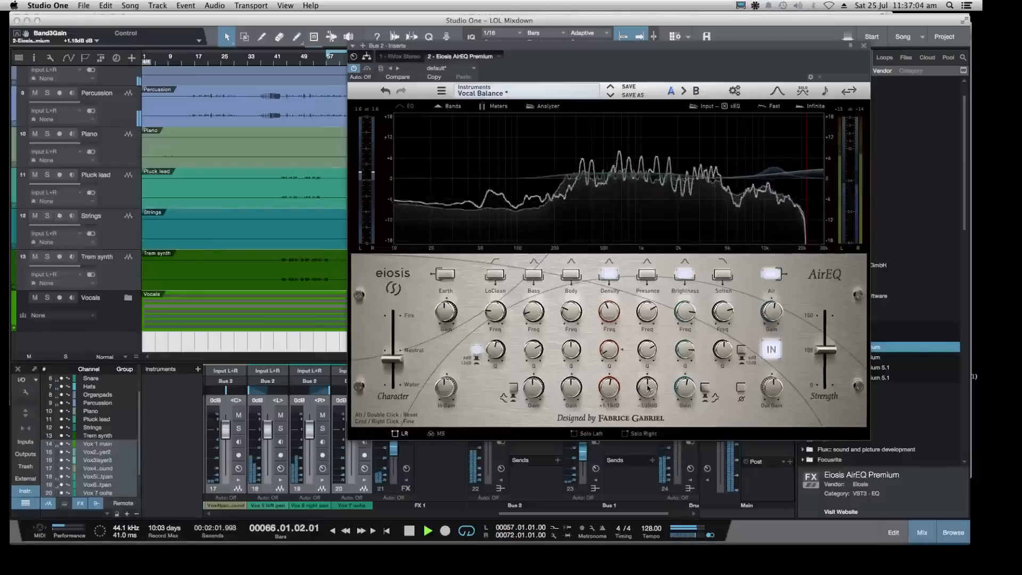
Boost the Presence band by about 1.5 dB at 4.10 kHz with a Q of about 1.66
left_click_drag(648, 389, 647, 379)
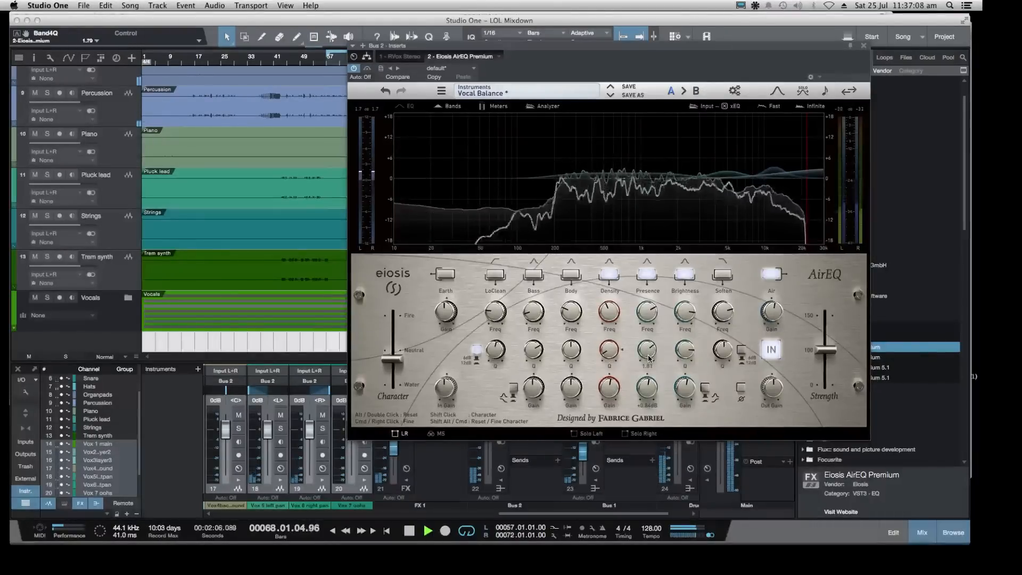
left_click_drag(648, 360, 647, 361)
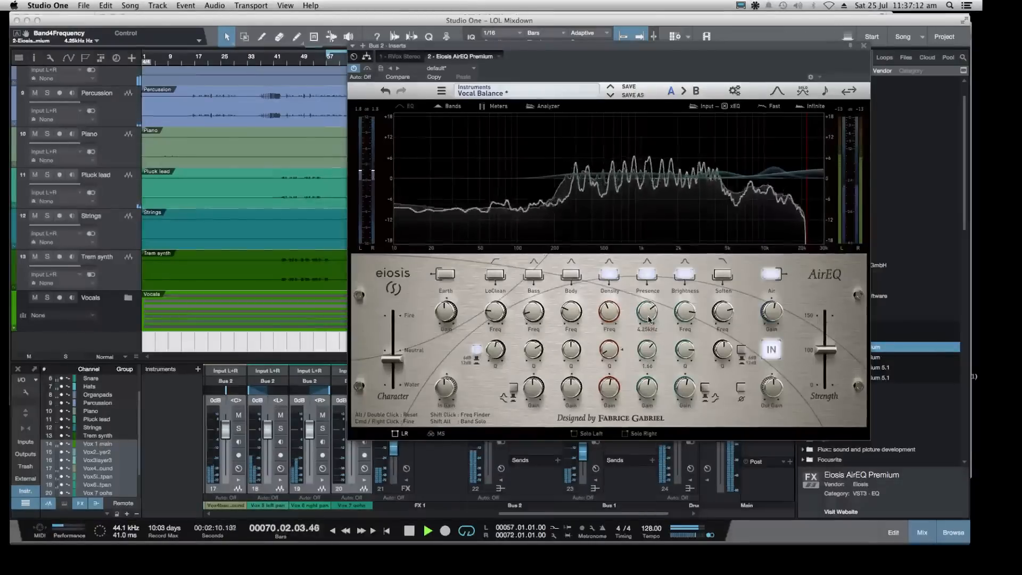
left_click_drag(648, 319, 648, 322)
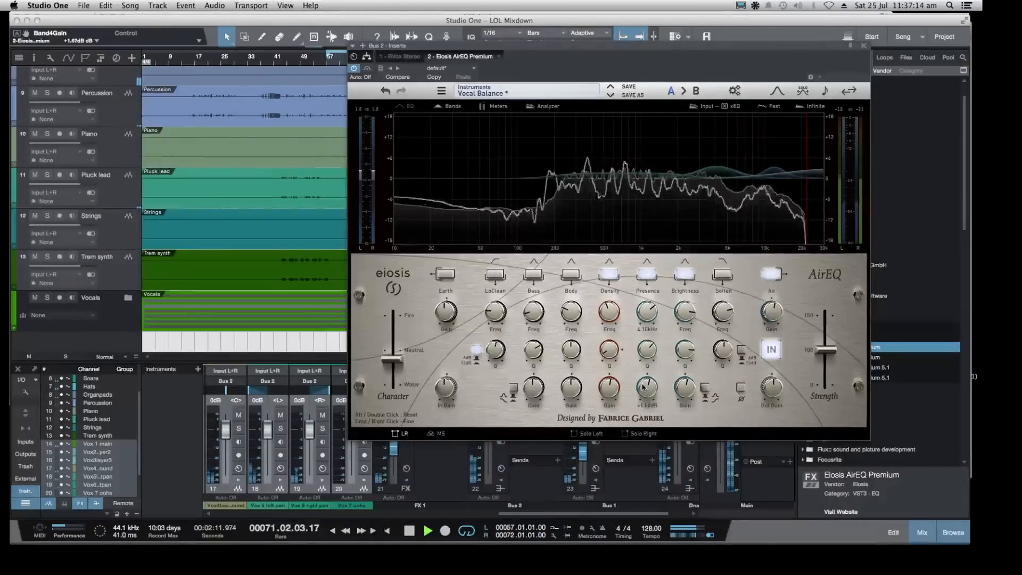
Compare the full mix with AirEQ bypassed and active, and close the effect window
left_click(354, 69)
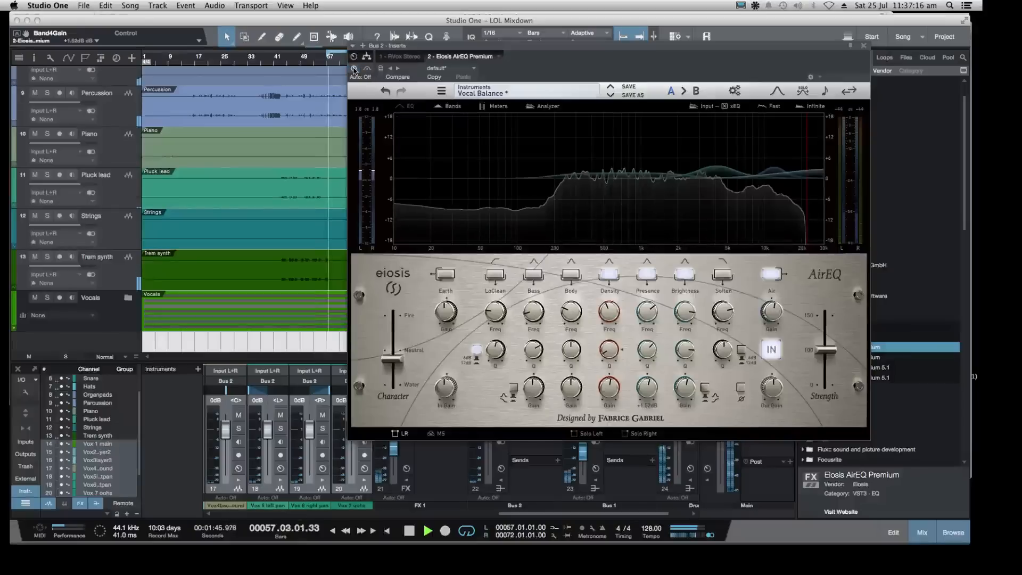
left_click(354, 68)
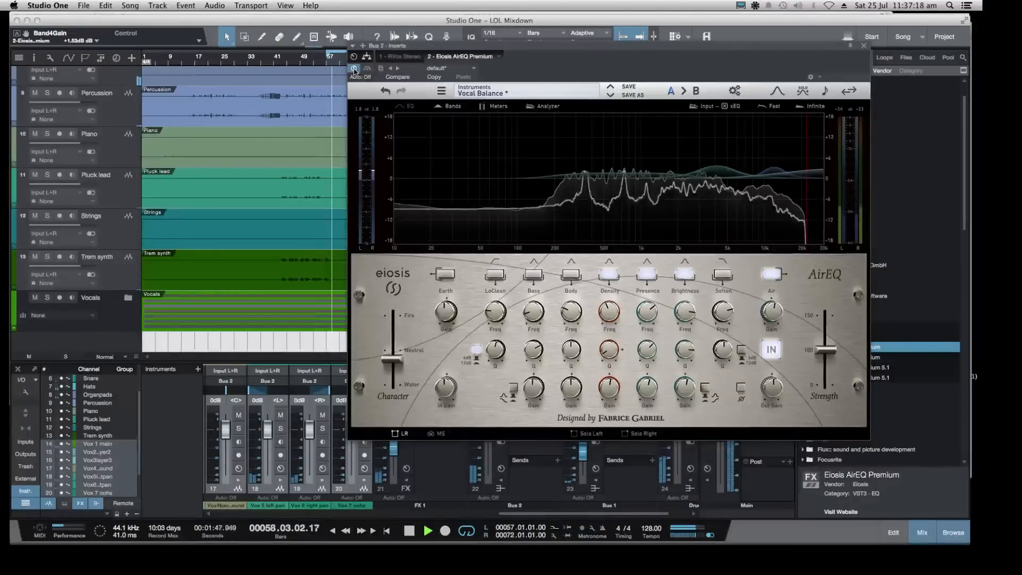
left_click(865, 47)
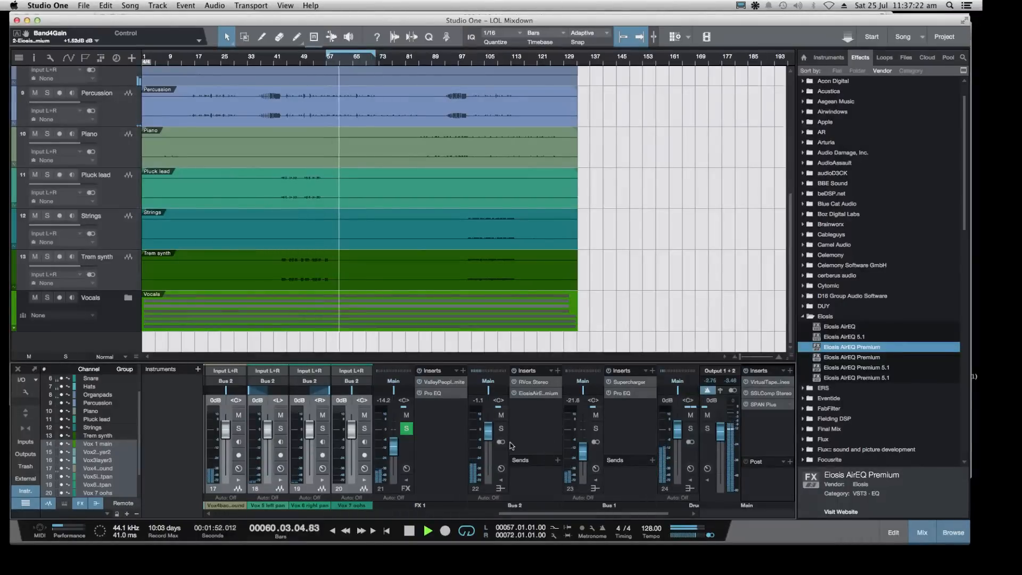
Solo Bus 2 and compare the vocals with its AirEQ insert bypassed and active
left_click(501, 429)
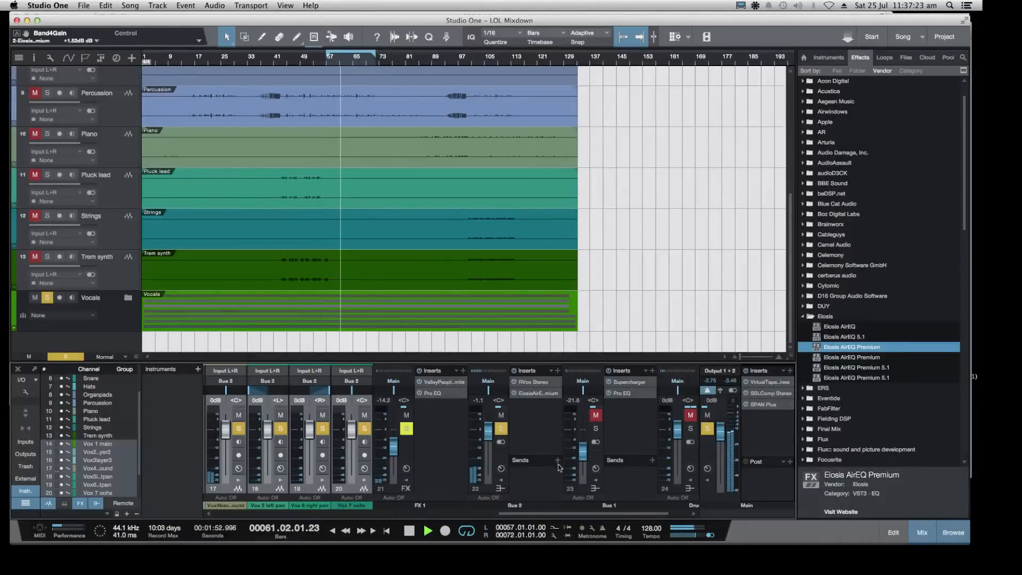
left_click(536, 393)
left_click(355, 68)
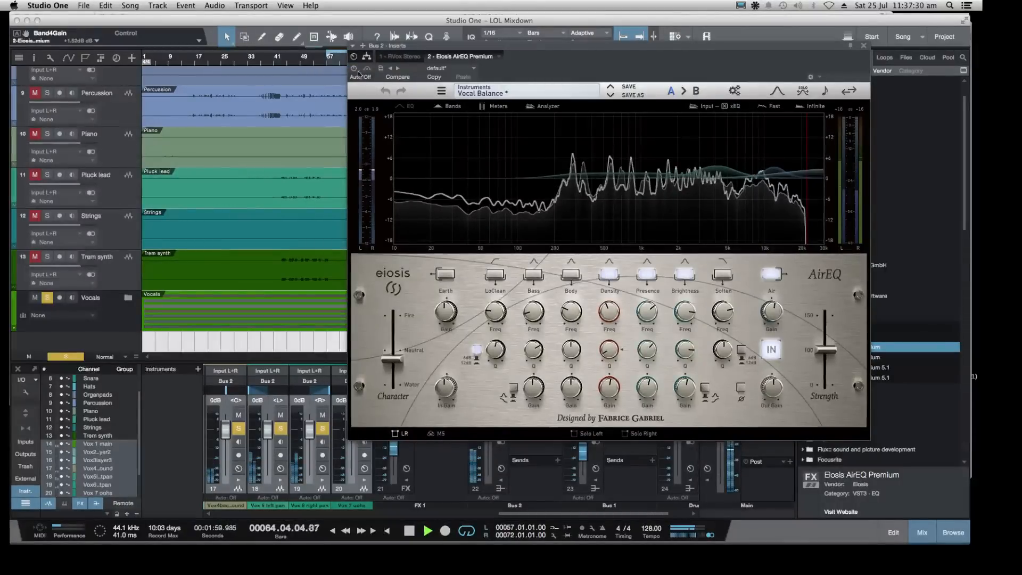
left_click(354, 69)
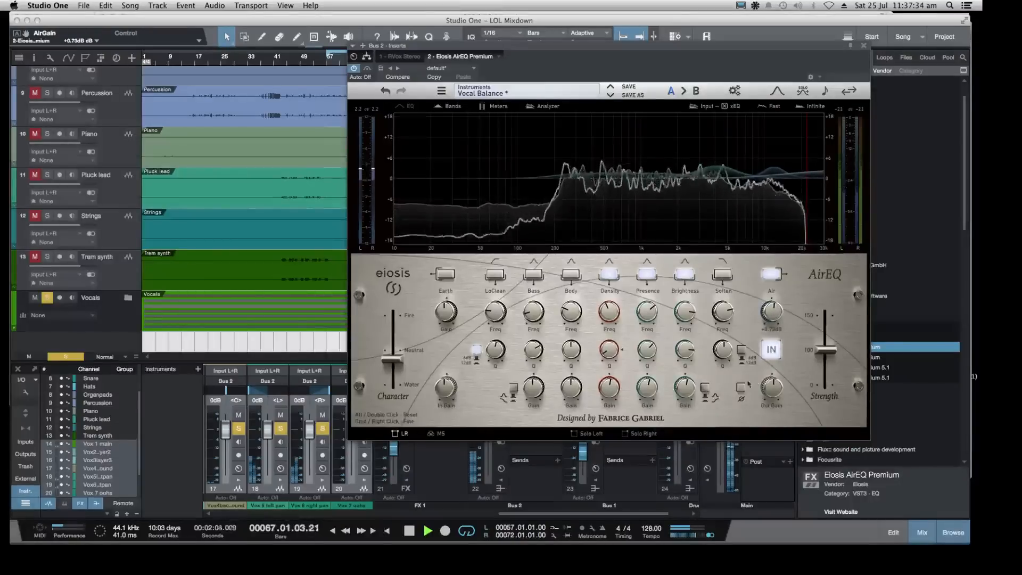
Fine-tune the Brightness gain, set the enabled Presence band's gain to about 1.35 dB, and save the song
left_click_drag(687, 397, 653, 376)
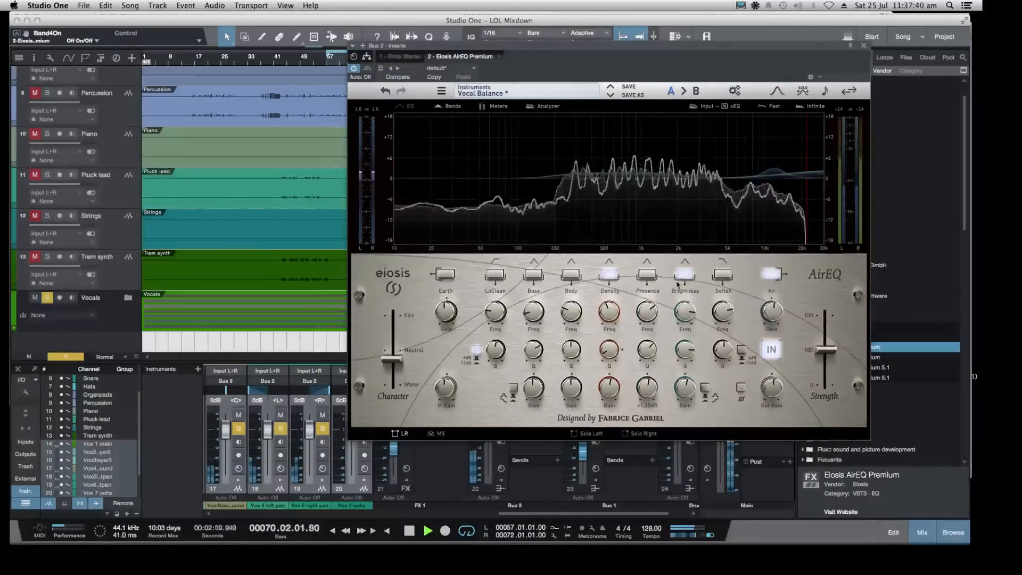
left_click(645, 274)
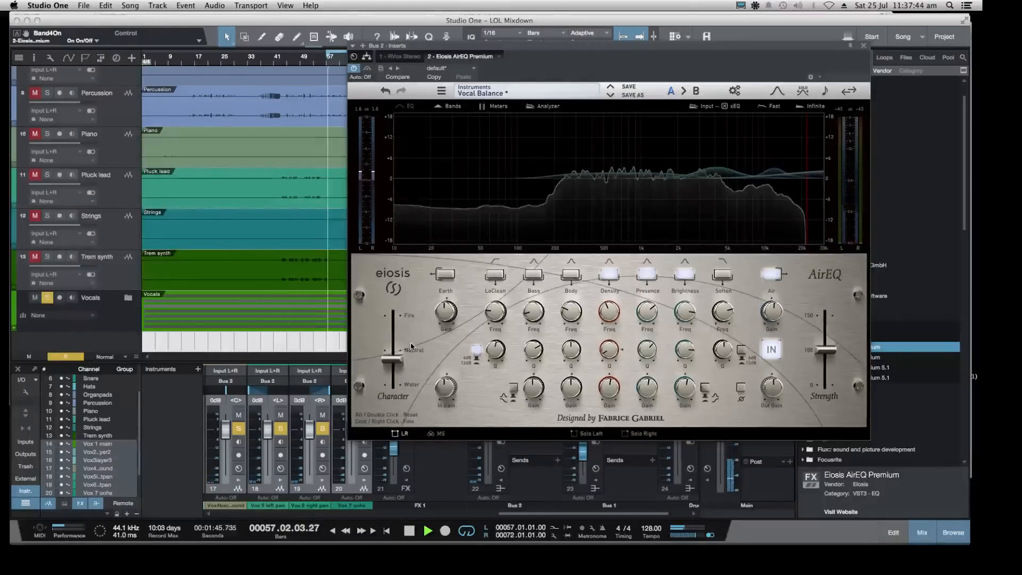
left_click(84, 5)
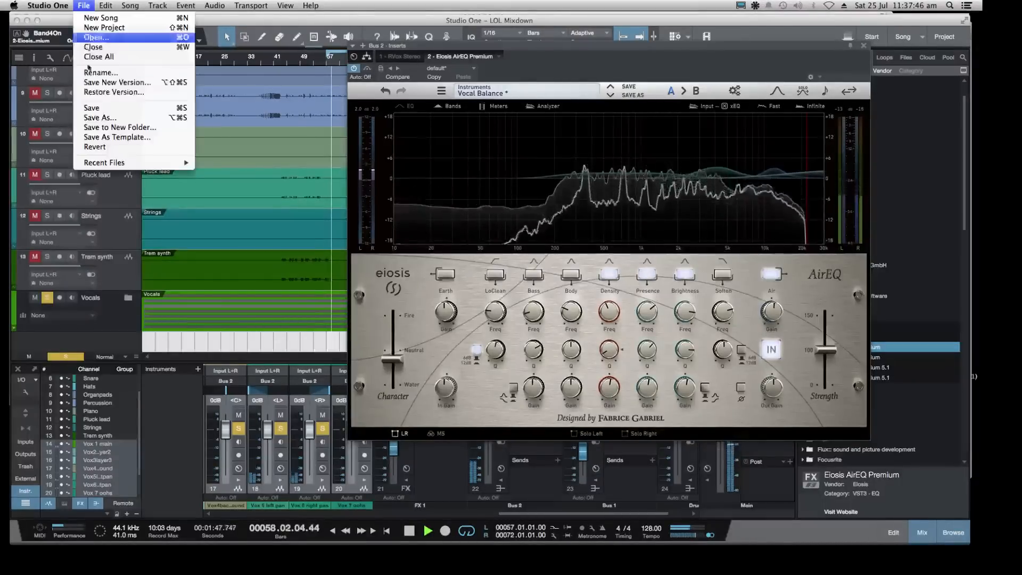
left_click(91, 108)
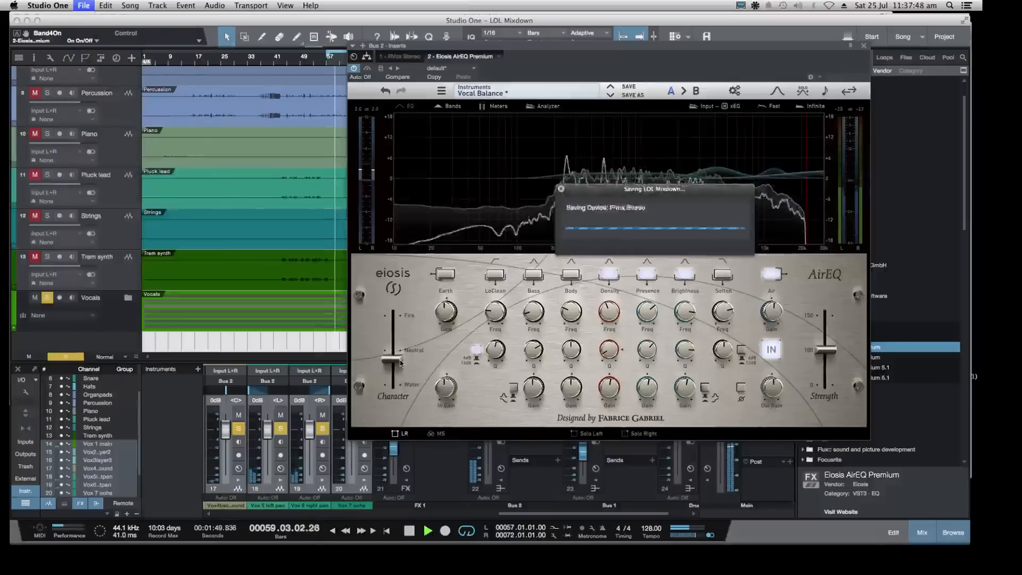
Try AirEQ's Character at 45% Fire and settle it at 12% Fire
left_click_drag(395, 358, 396, 337)
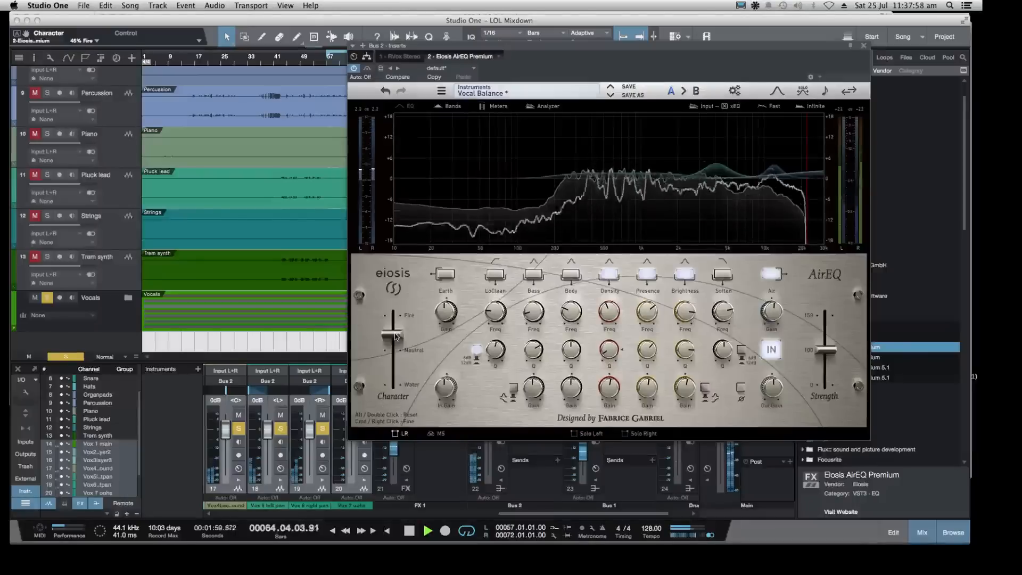
mouse_move(396, 336)
left_mouse_down()
mouse_move(397, 389)
mouse_move(393, 337)
mouse_move(392, 346)
left_mouse_up()
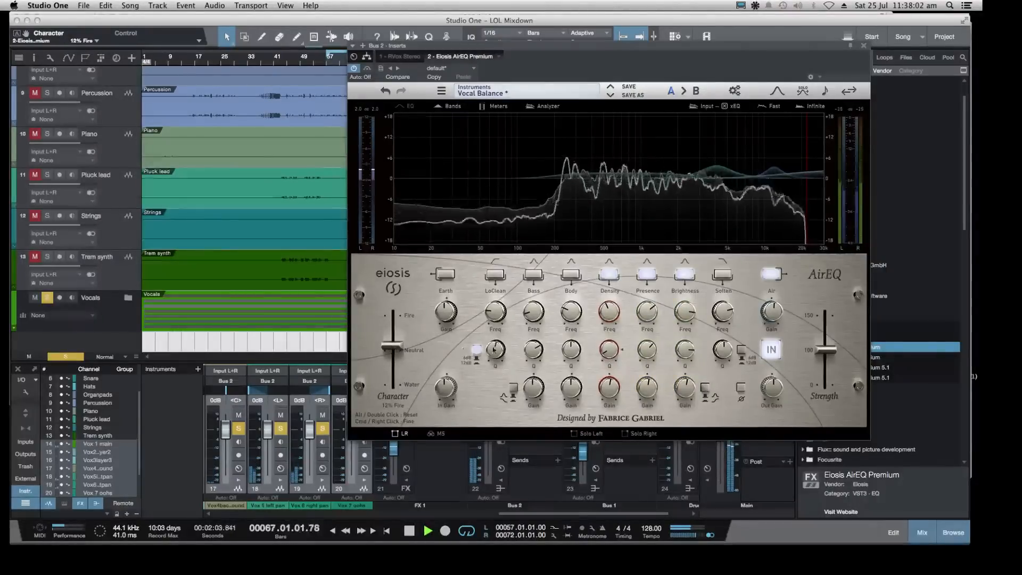
Set the Density band's Q to 0.37 with a gain of about 1.2 dB, and slightly boost the Body band
left_click_drag(611, 390, 607, 366)
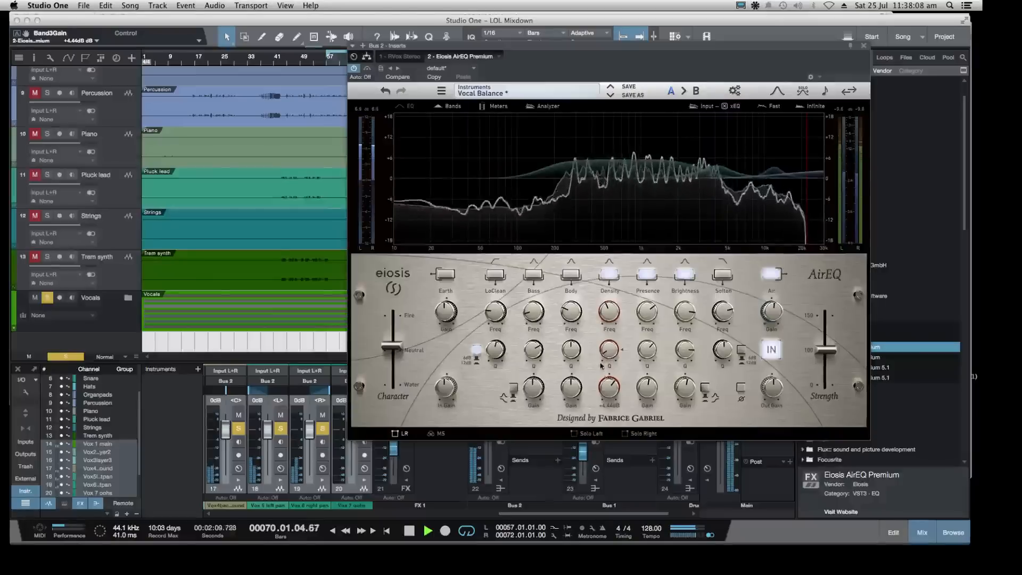
left_click_drag(605, 354, 605, 334)
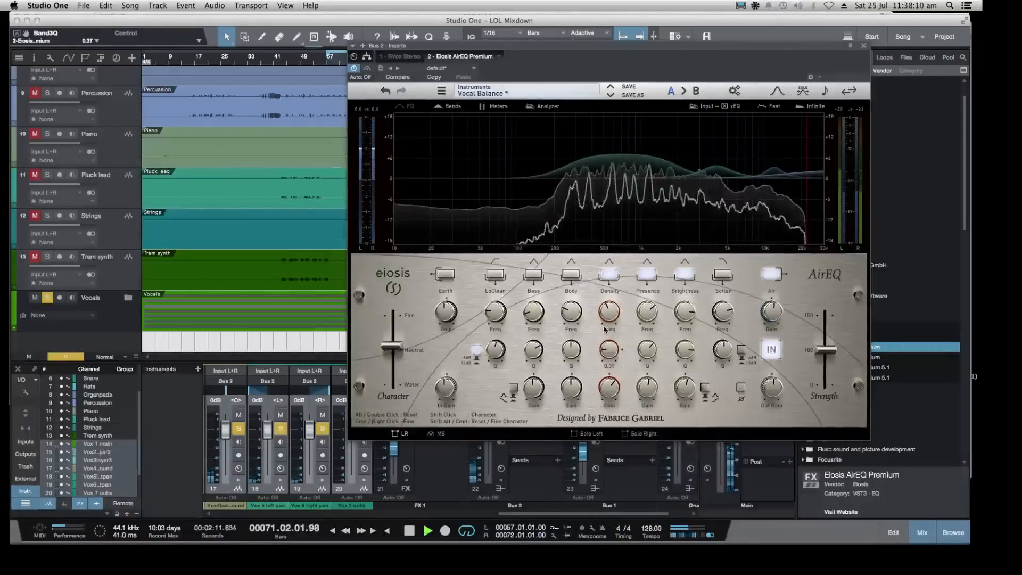
mouse_move(608, 388)
left_mouse_down()
mouse_move(610, 411)
mouse_move(609, 394)
left_mouse_up()
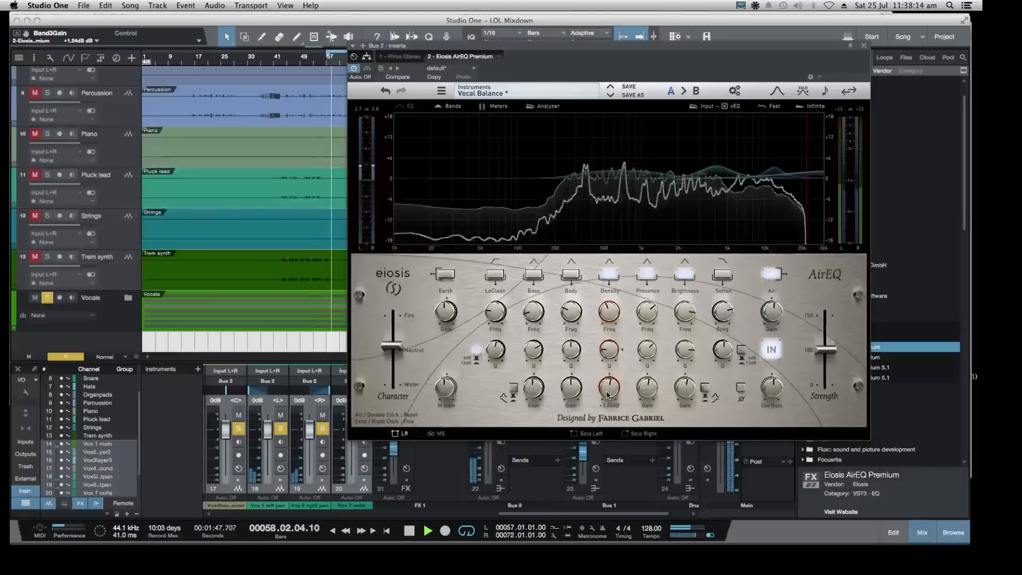
left_click(607, 275)
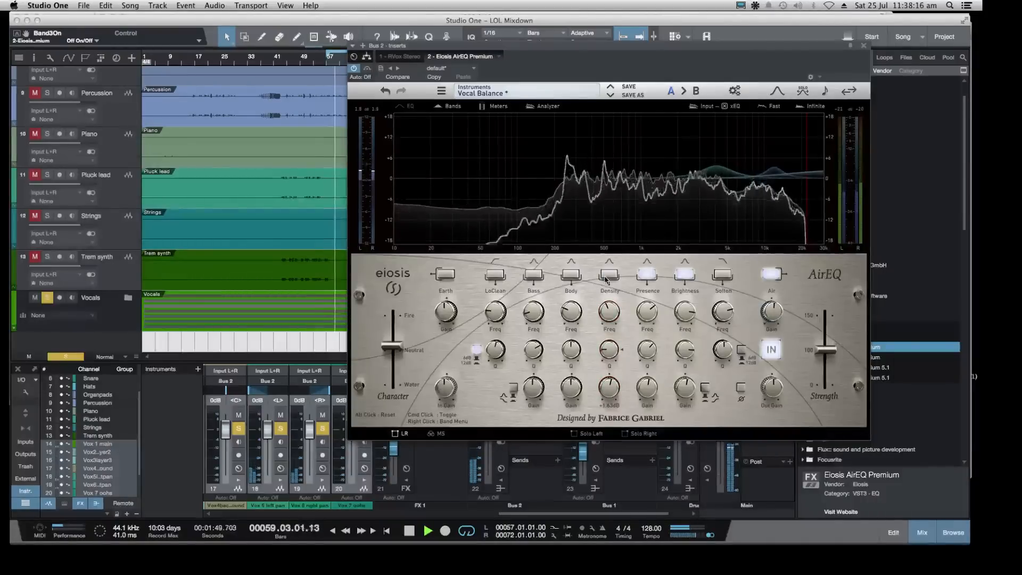
left_click(606, 275)
left_click_drag(608, 390, 571, 384)
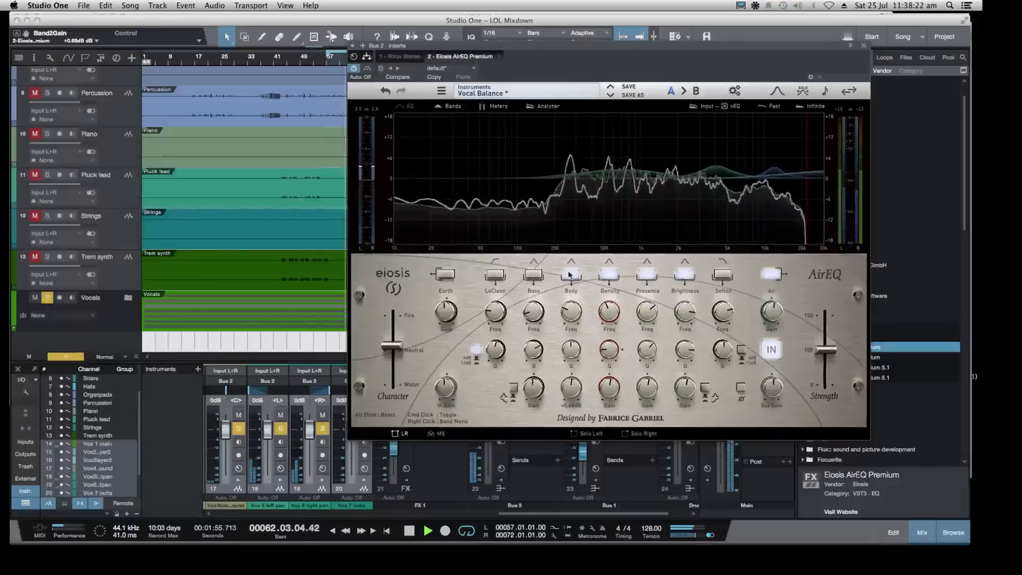
Compare the soloed vocals with the adjusted AirEQ settings bypassed and active
left_click(353, 69)
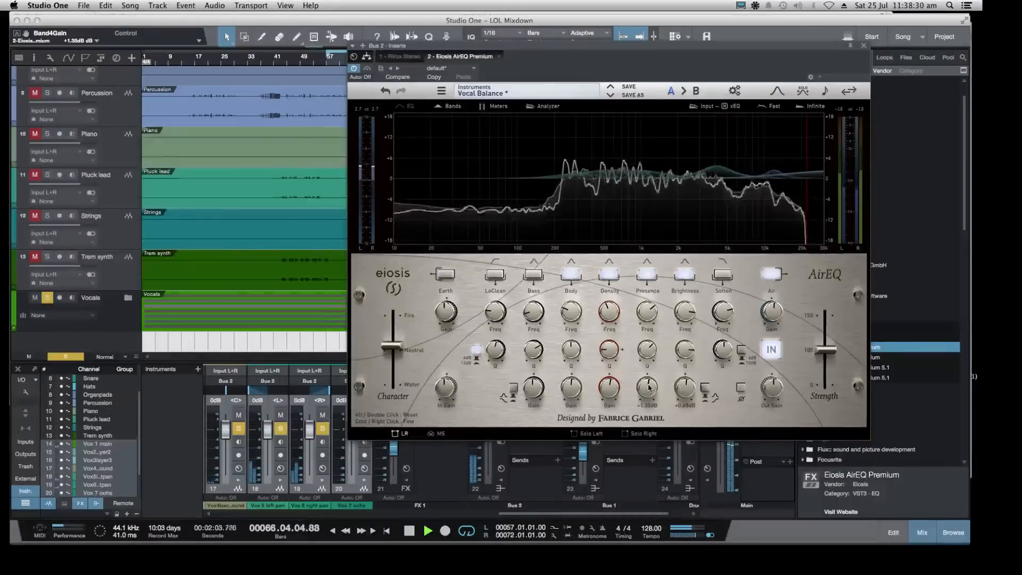
left_click(356, 69)
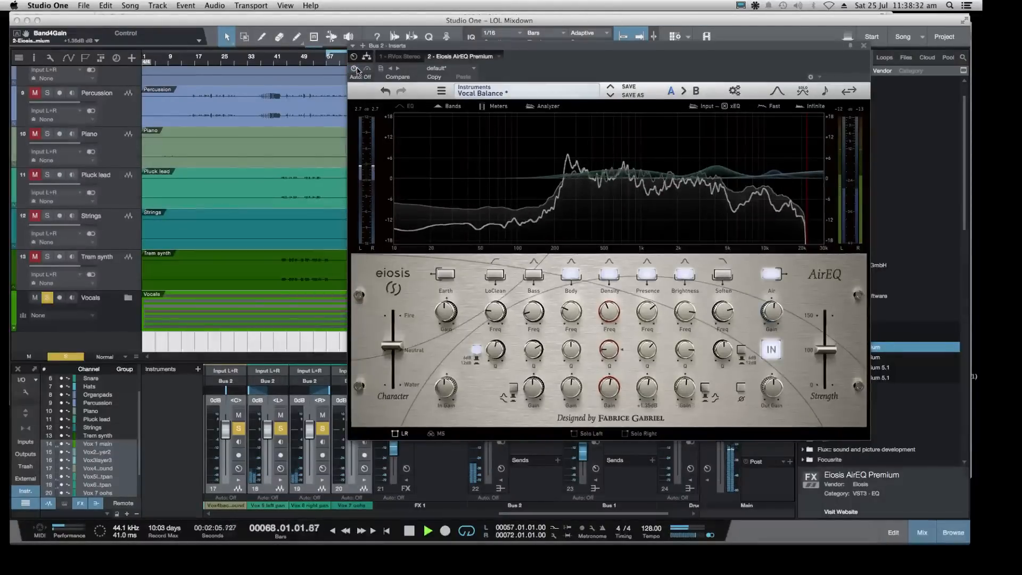
left_click(355, 69)
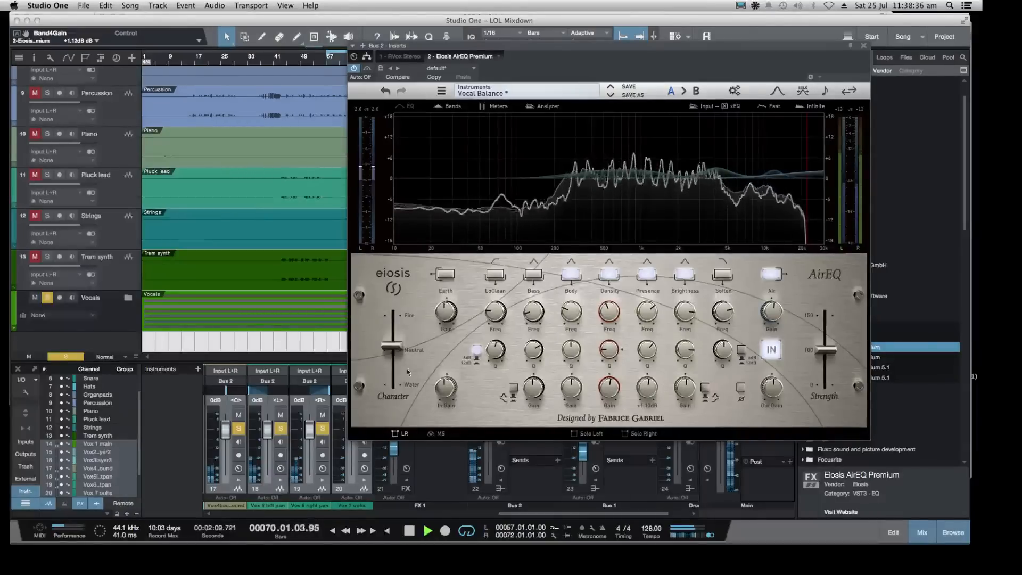
Clear the vocals' solo to hear the full mix, set Bus 2's volume to -1.8 dB, and save the song
left_click(863, 45)
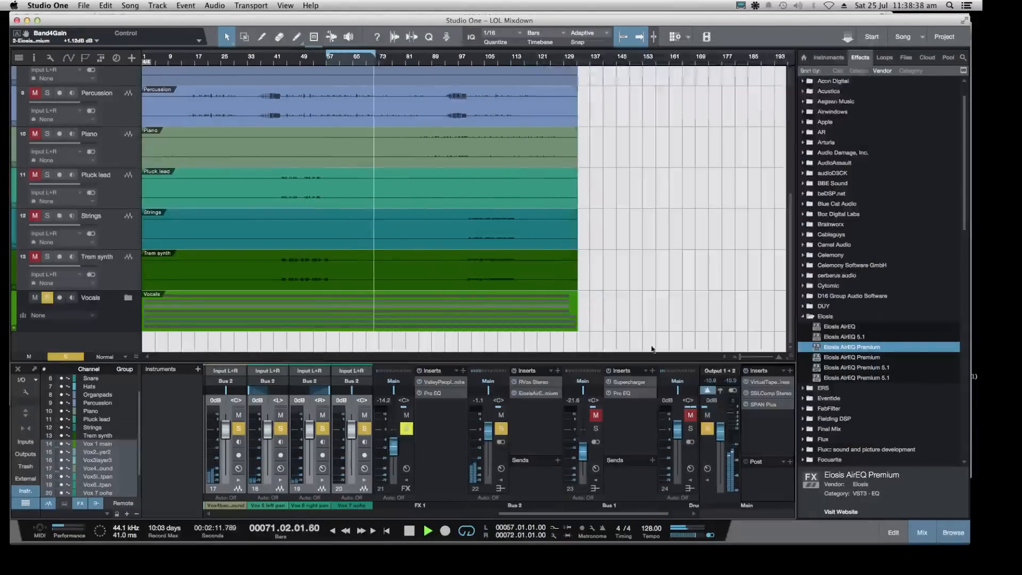
left_click(706, 428)
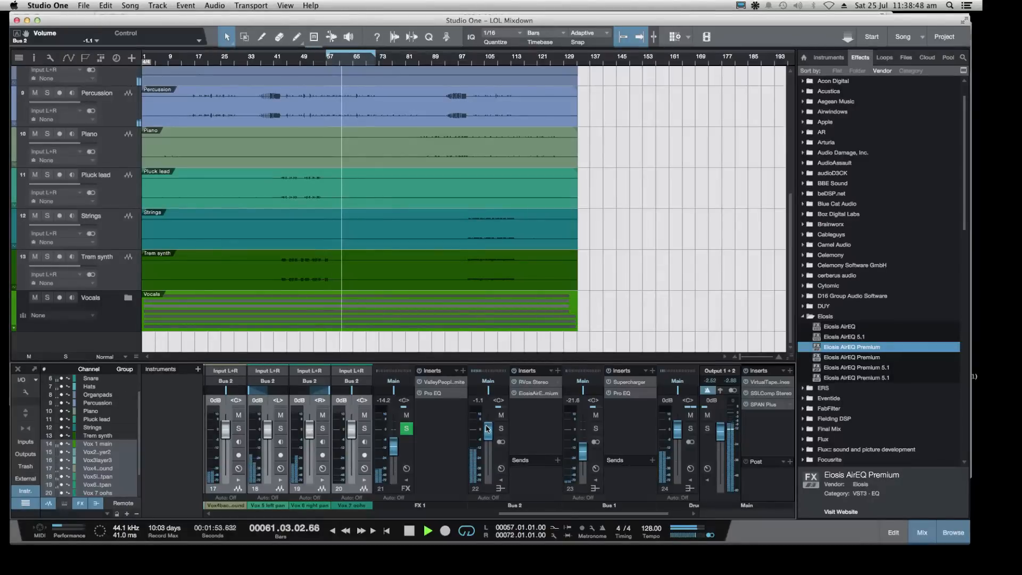
left_click_drag(487, 428, 487, 429)
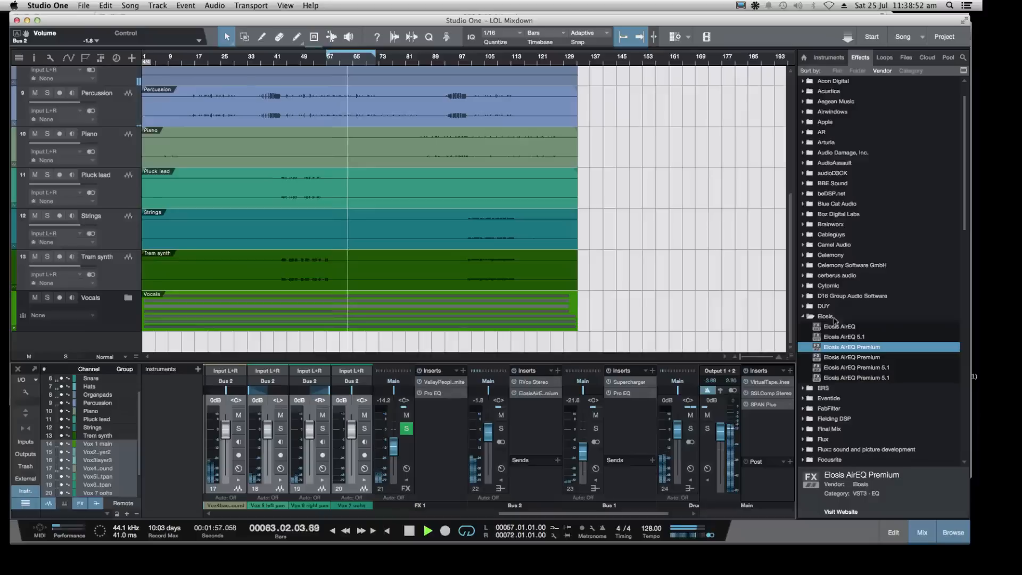
left_click(802, 316)
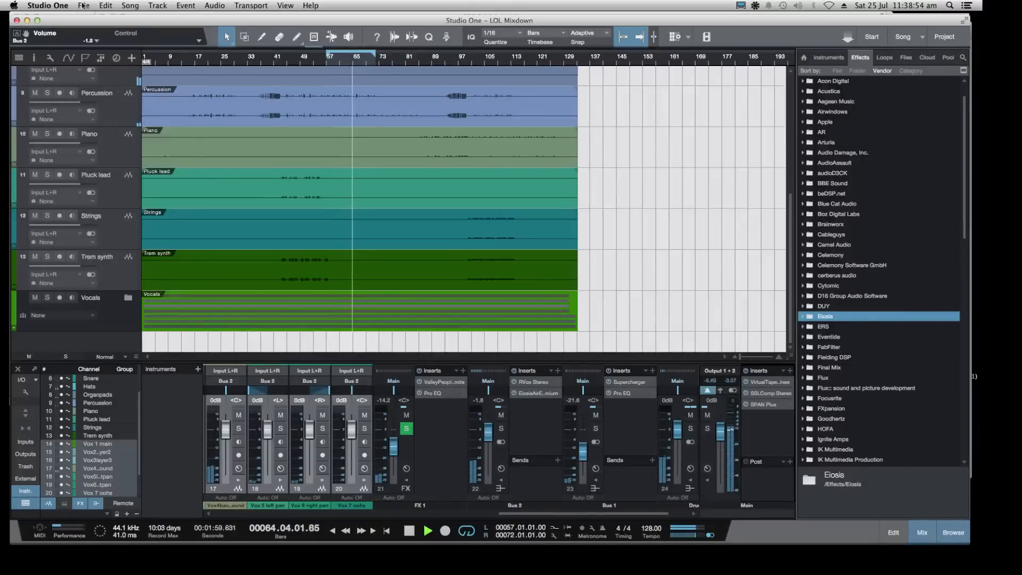
left_click(84, 6)
left_click(85, 105)
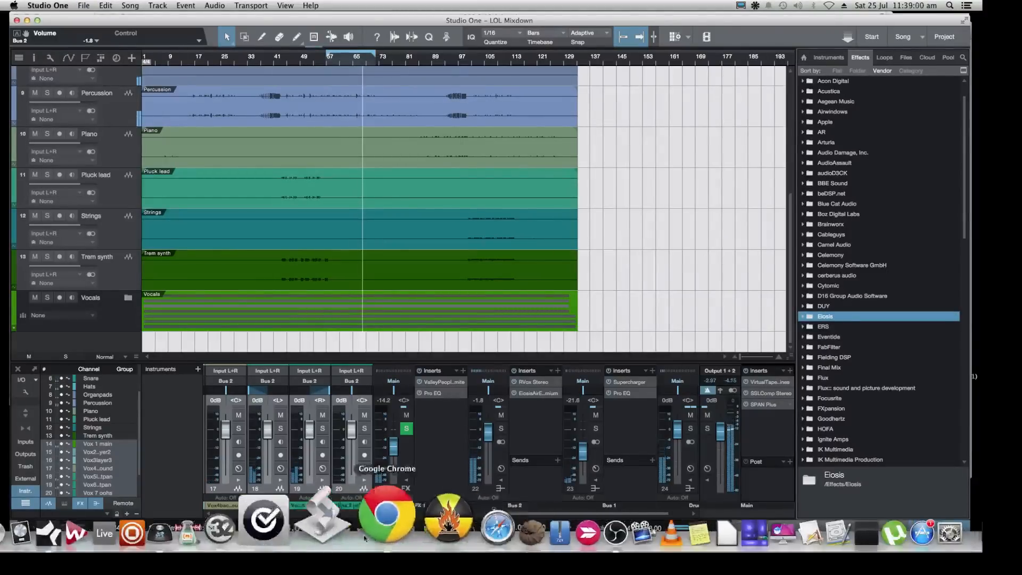
Switch to Chrome, answer the EQ question in the Twitch chat with "air eq", and return to Studio One
left_click(387, 513)
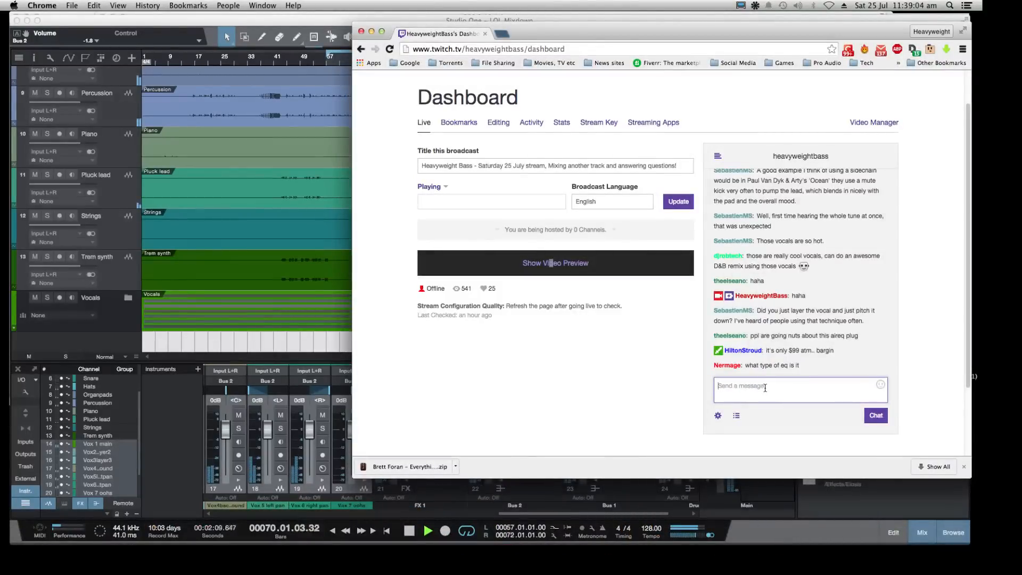
type("air e")
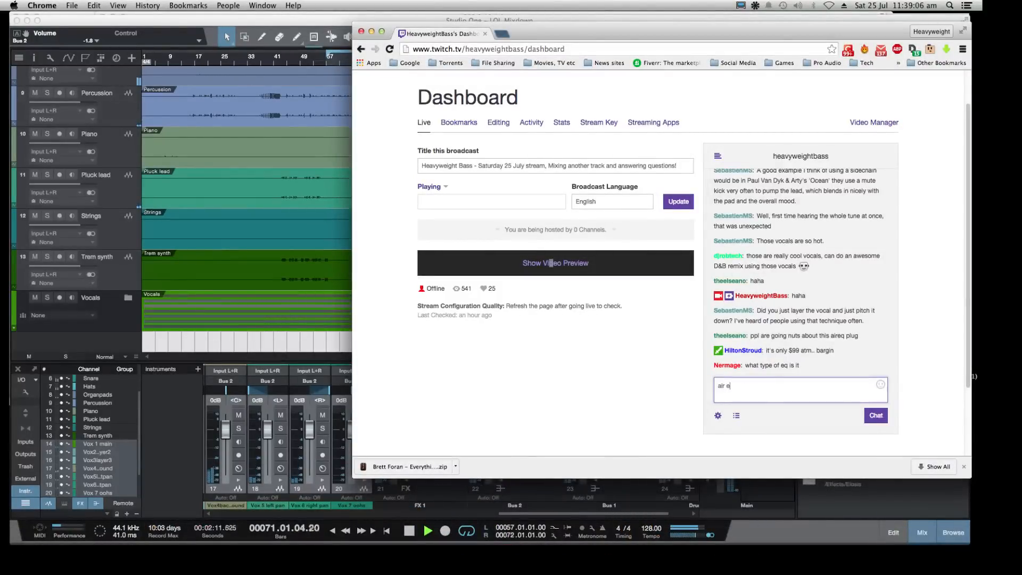
type("q")
key("Return")
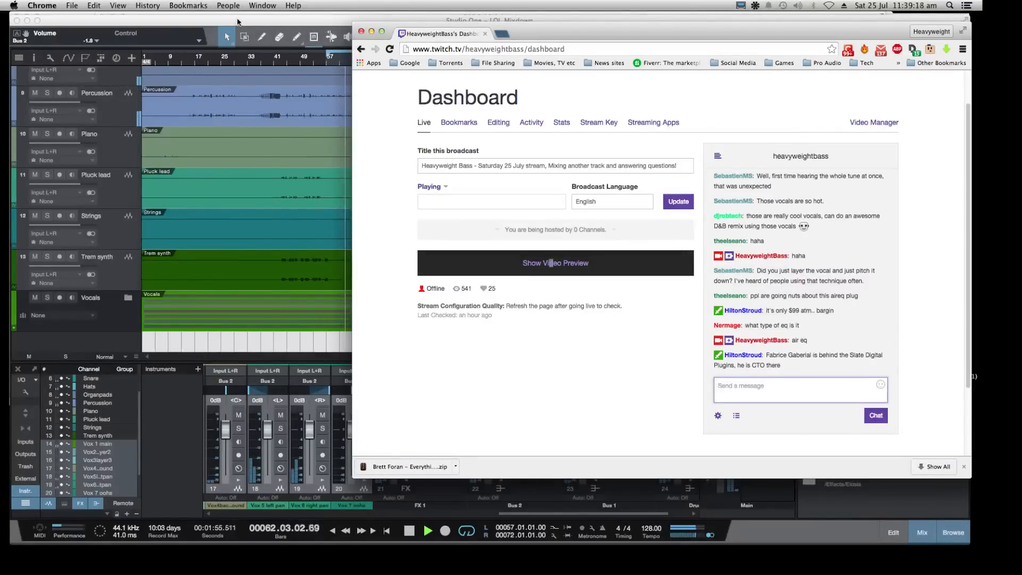
left_click(240, 21)
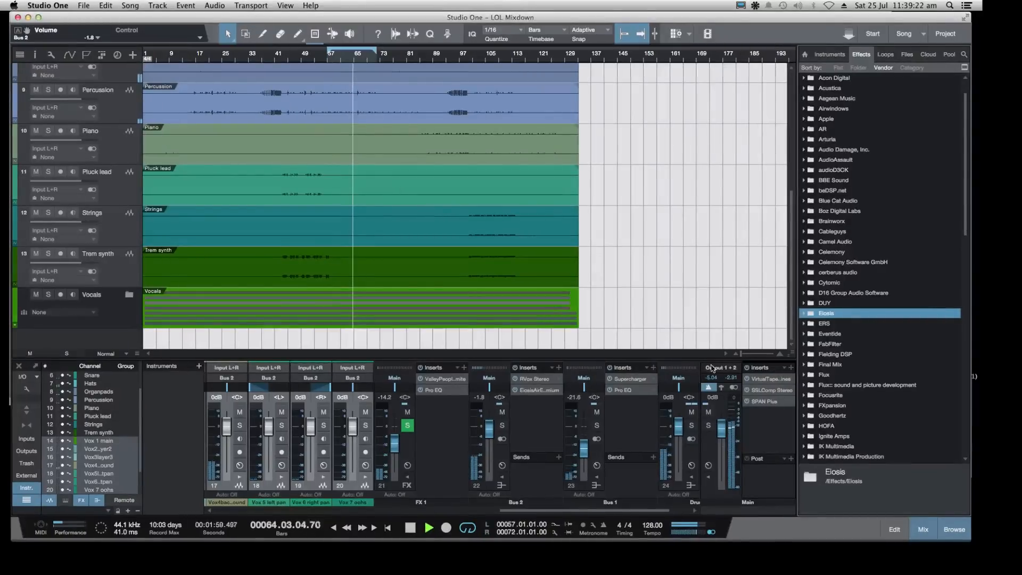
Set the threshold of the Main output's SSLComp Stereo to 11.6 dB and save the song
left_click(768, 390)
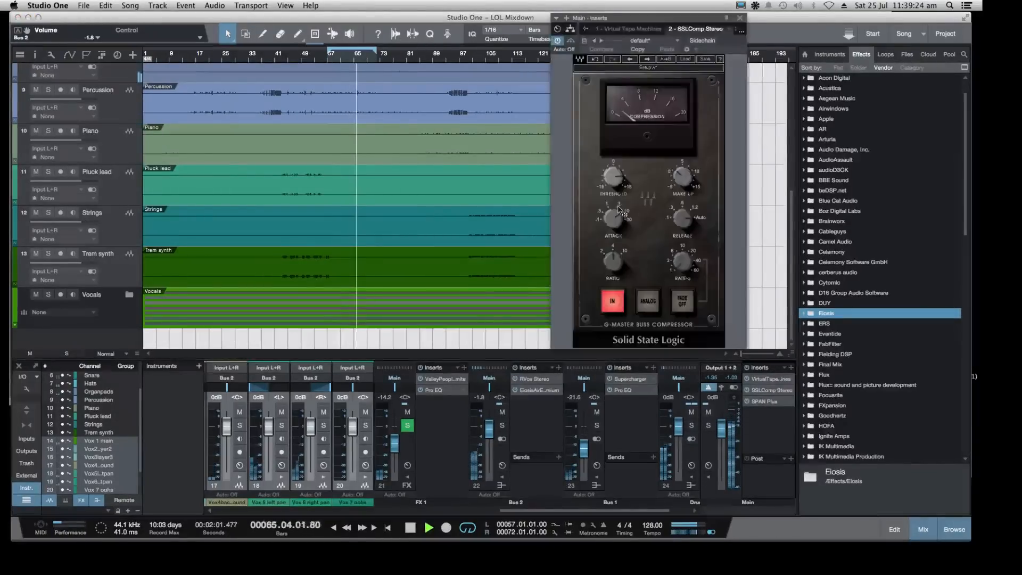
left_click_drag(612, 183, 612, 182)
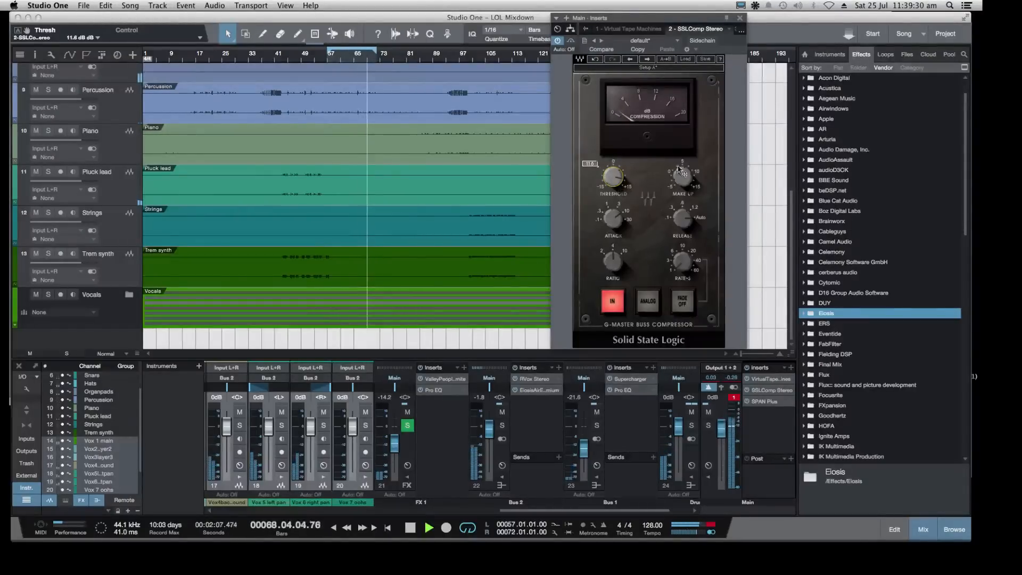
left_click(739, 18)
left_click(86, 5)
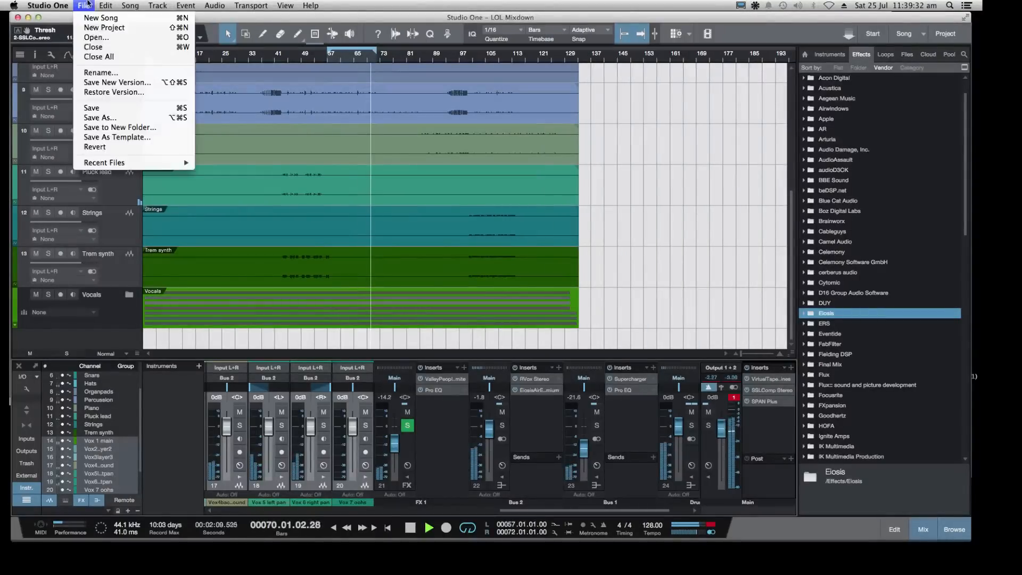
left_click(102, 109)
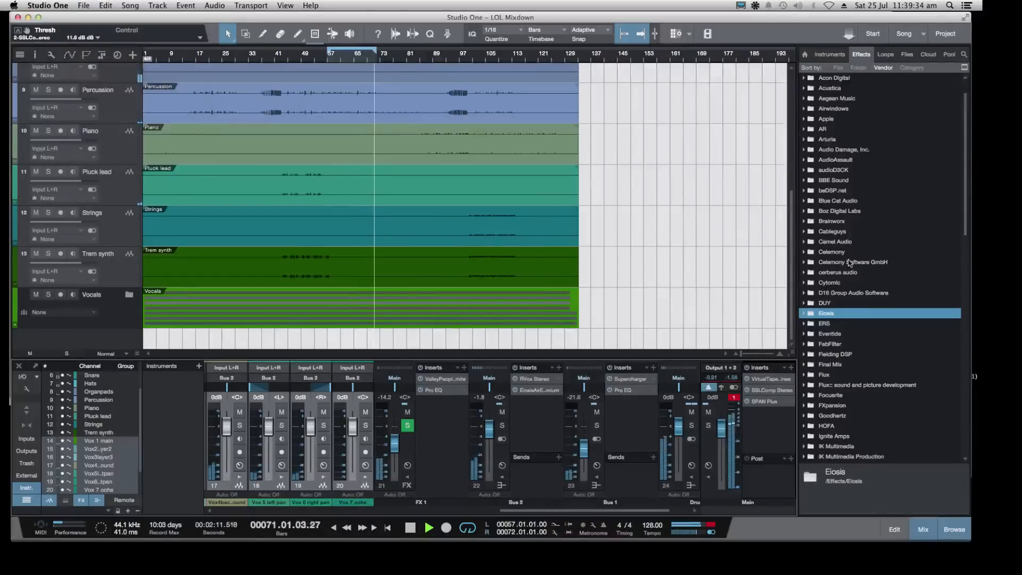
Insert Slate Digital's Virtual Tape Machines after AirEQ on Bus 2 and reposition its window
scroll(849, 262, "down", 13)
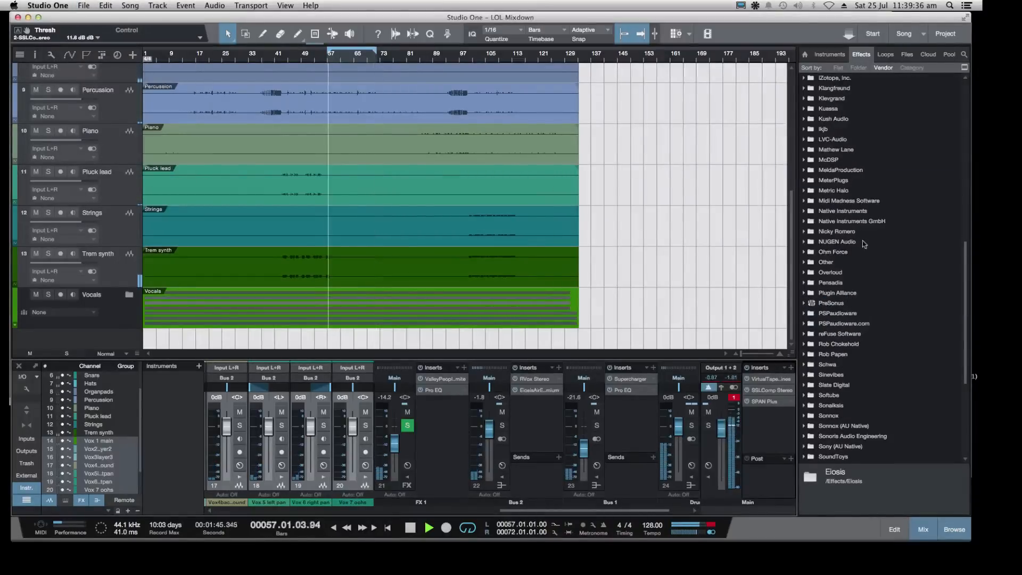
scroll(834, 275, "down", 3)
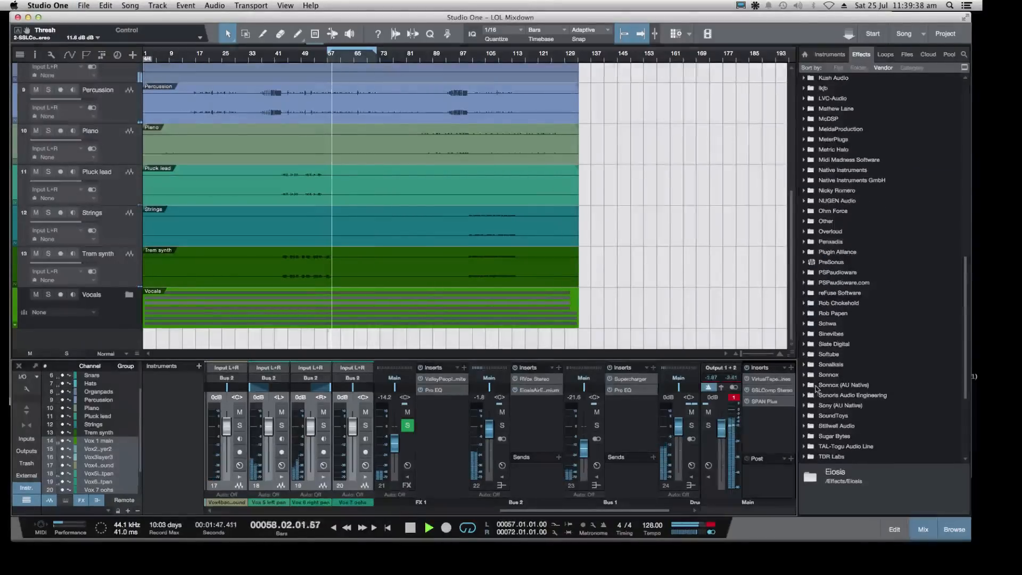
scroll(836, 412, "down", 3)
scroll(854, 405, "down", 3)
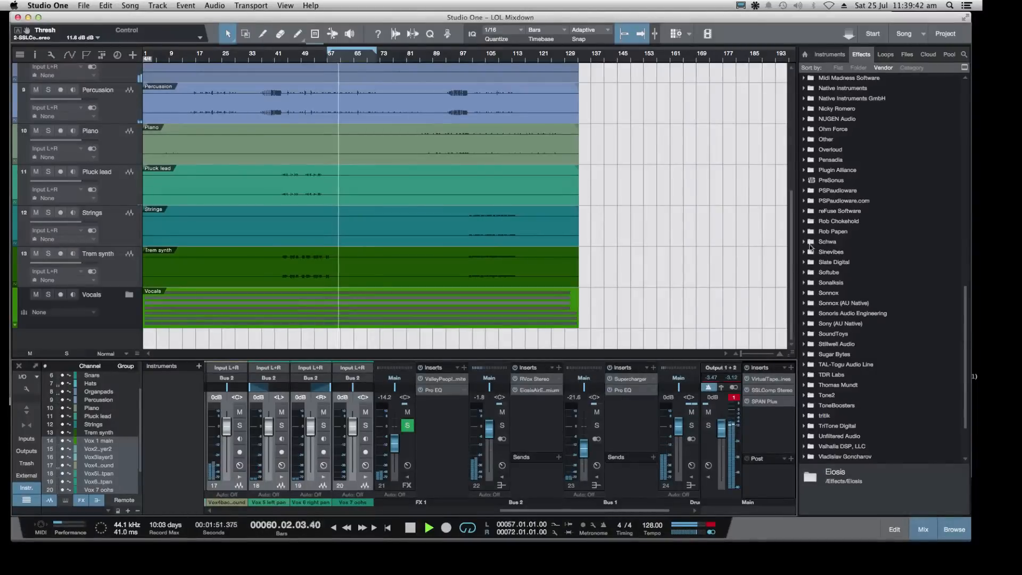
scroll(809, 276, "down", 3)
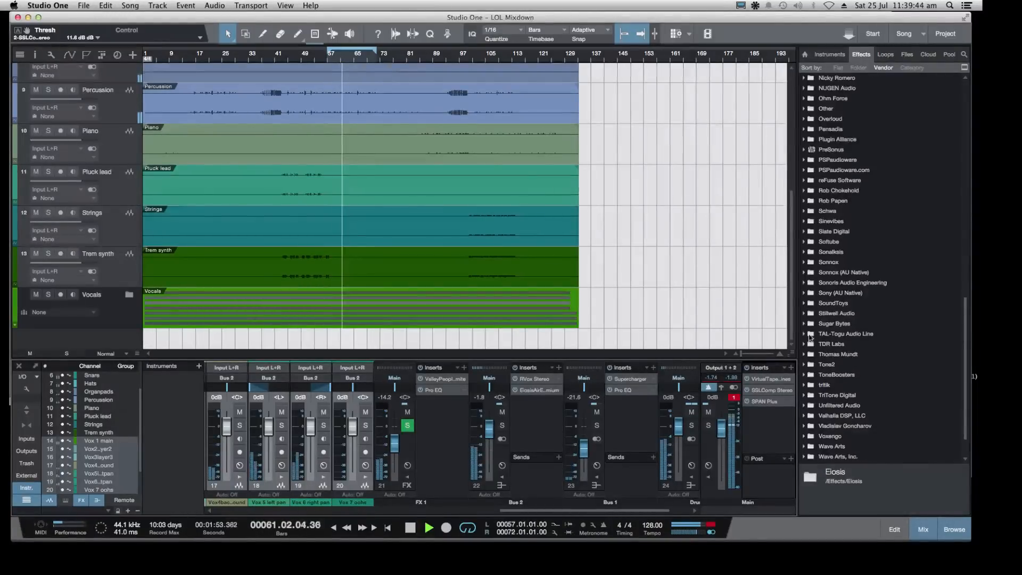
left_click(805, 232)
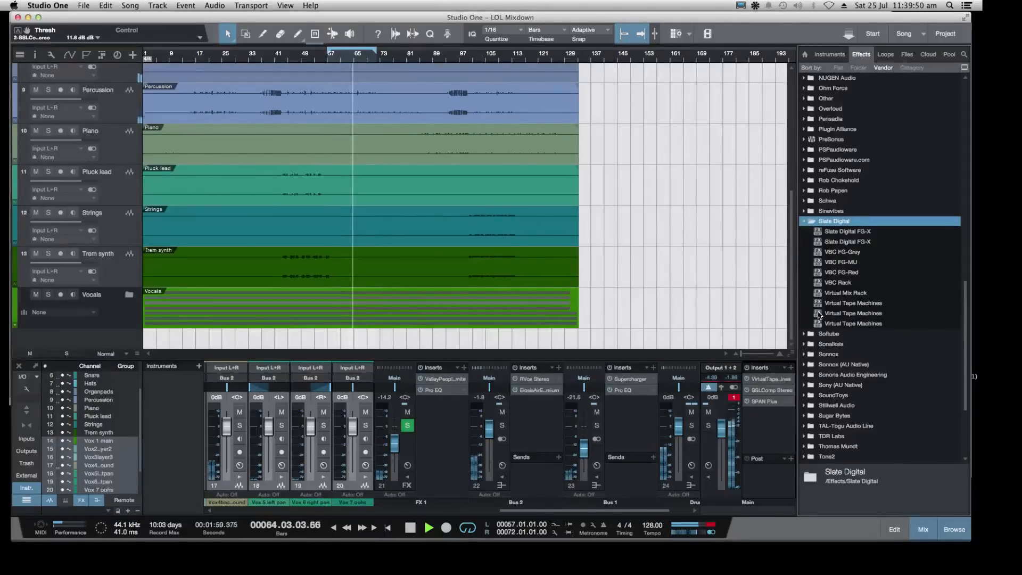
left_click_drag(818, 314, 539, 430)
left_click_drag(807, 19, 500, 34)
Load the 12 Inch FG9 Master mastering preset, with tape speed at 15 ips and input gain at about -3.51 dB
left_click(394, 82)
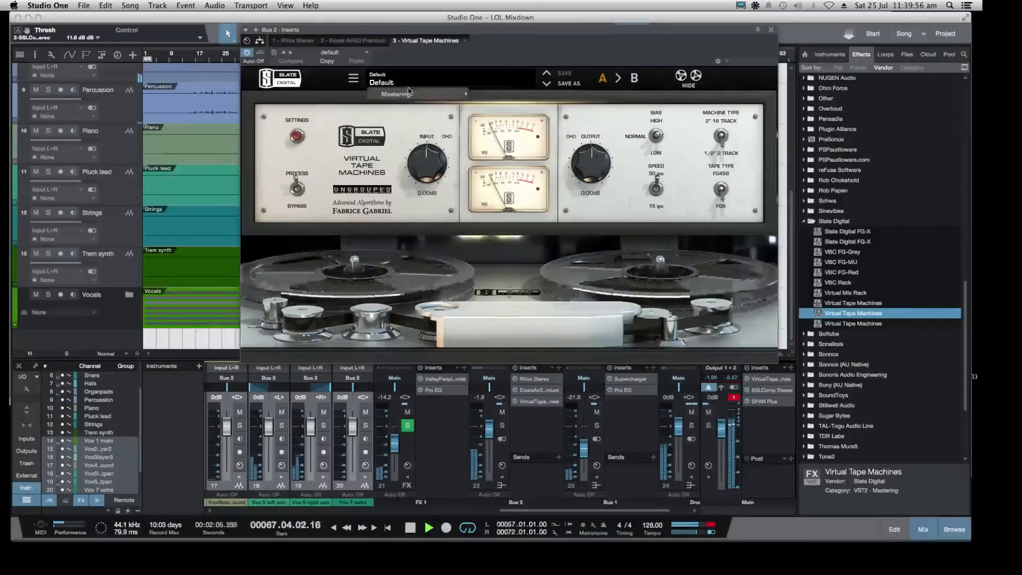
left_click(500, 94)
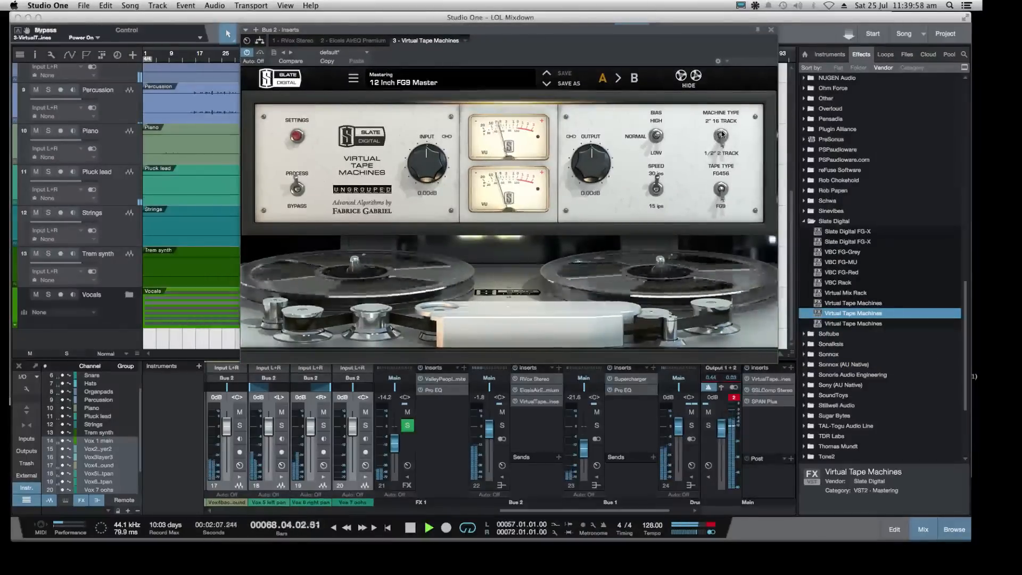
left_click(655, 189)
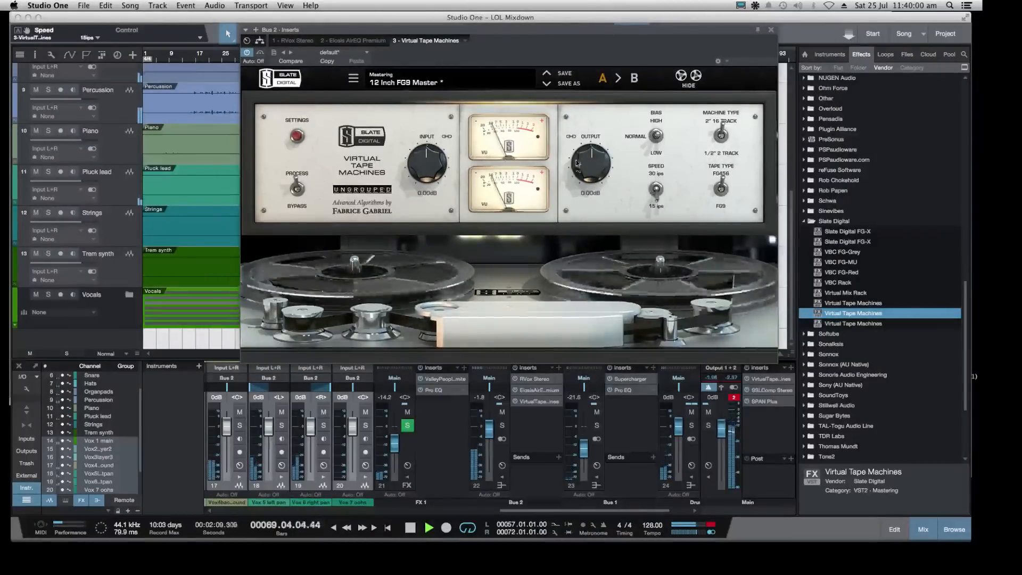
left_click_drag(423, 162, 414, 181)
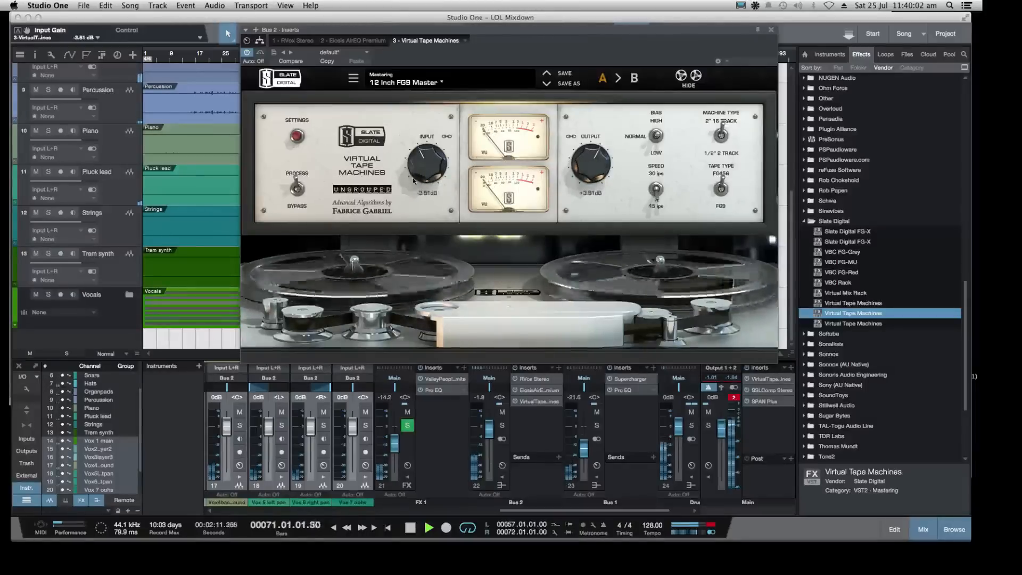
Set the tape plug-in's Noise Reduction to -80 dB and Bass Alignment to about -1.89 dB, and save the song
left_click(297, 136)
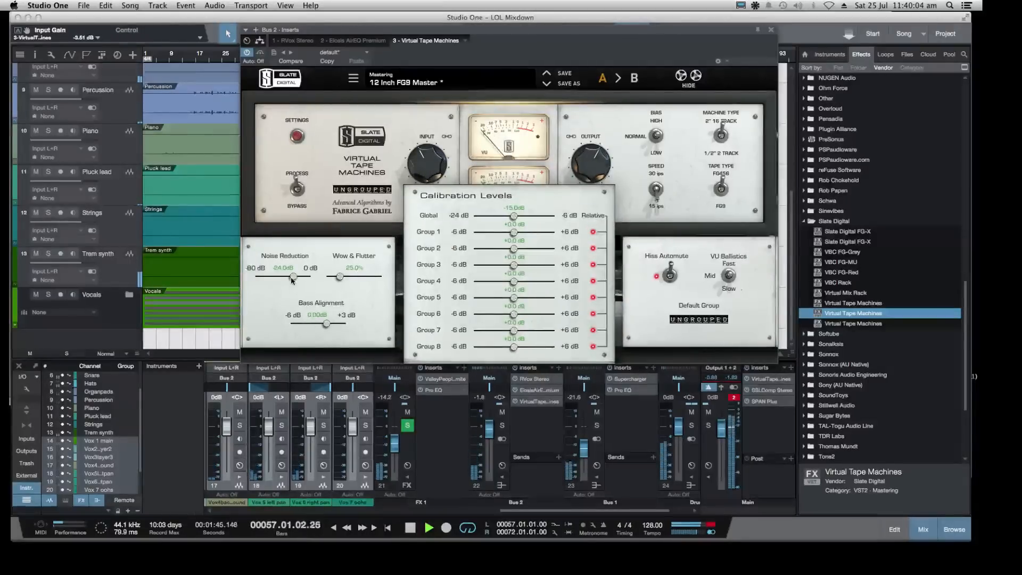
left_click_drag(327, 326, 314, 325)
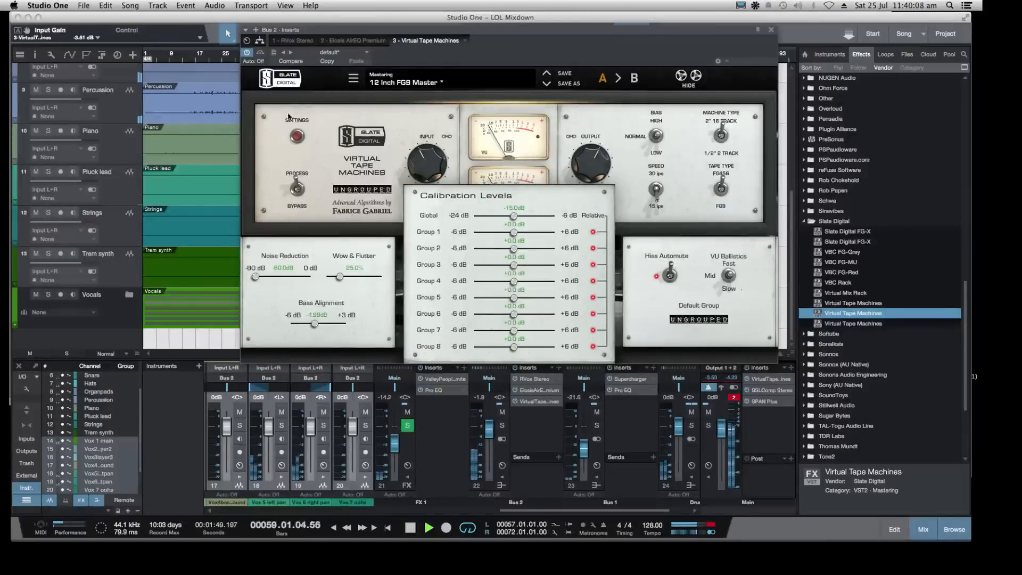
left_click(246, 54)
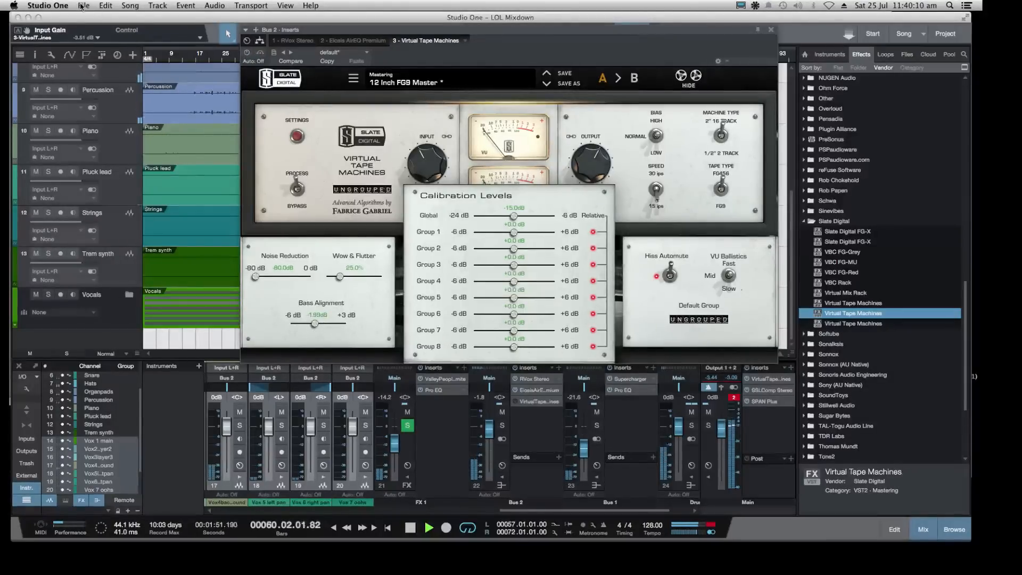
left_click(81, 7)
left_click(96, 109)
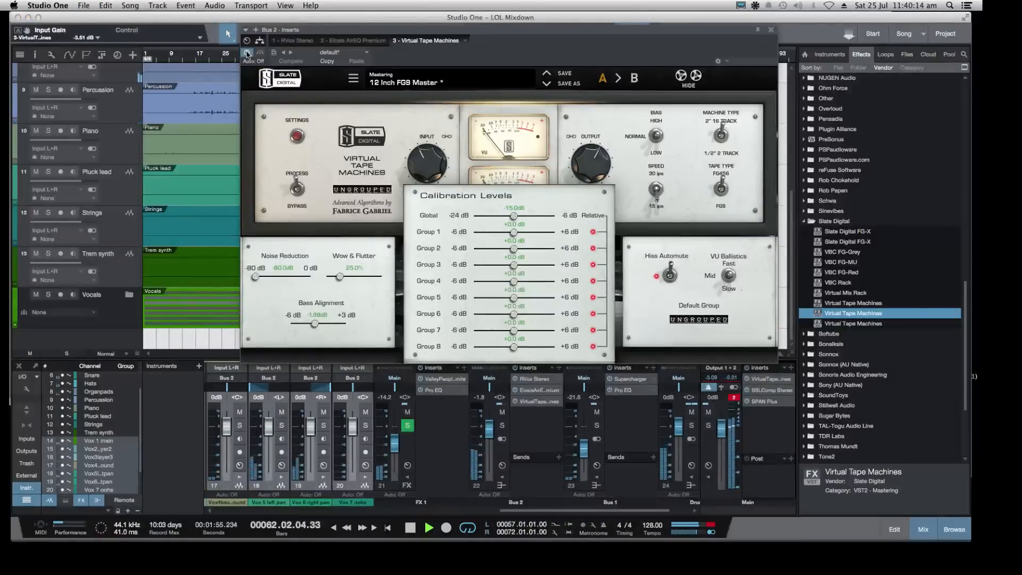
Try the tape machine's input gain at about +5.27 dB and settle it at about +1.48 dB
left_click_drag(422, 168, 426, 135)
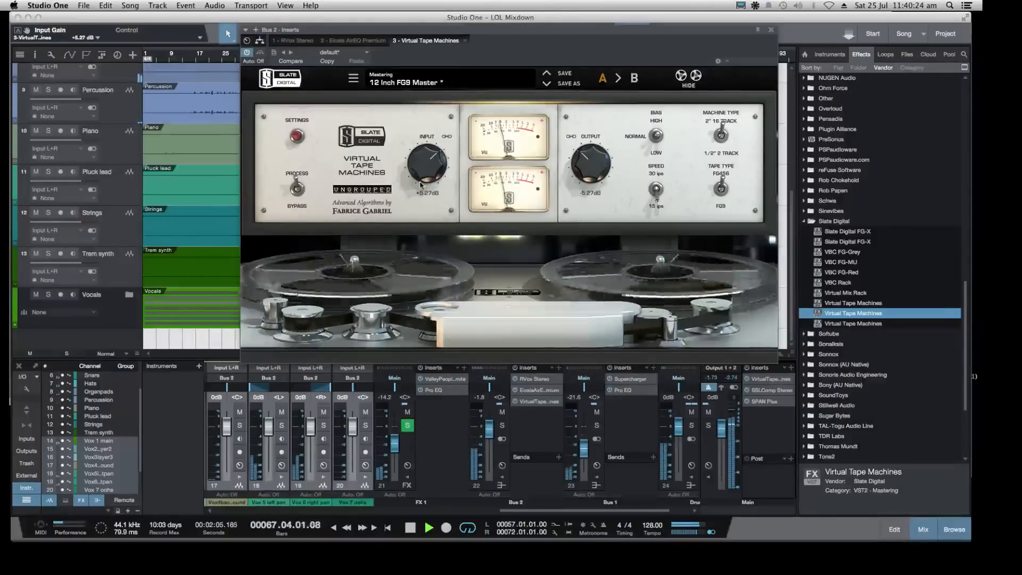
left_click_drag(429, 155, 431, 175)
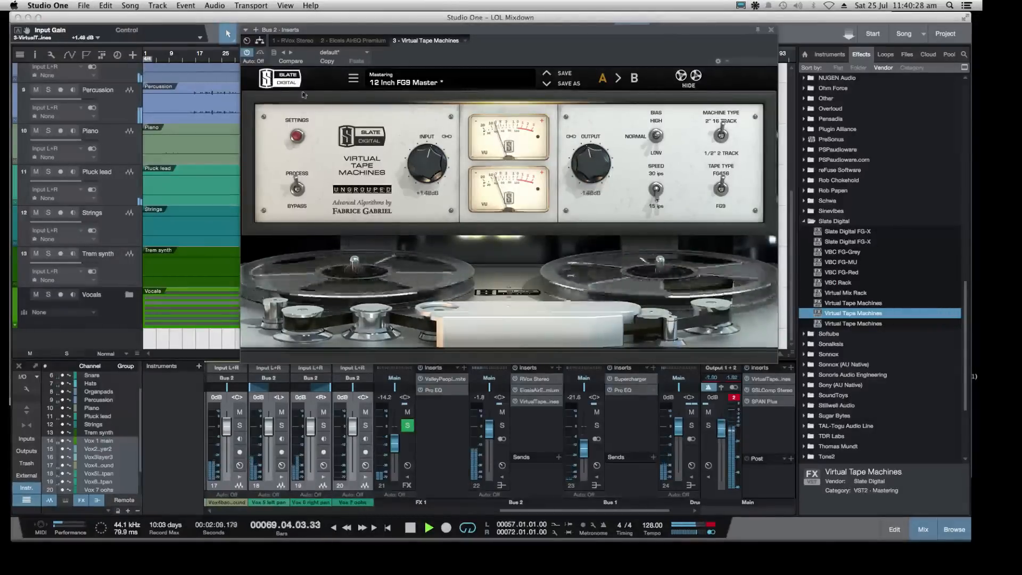
left_click(771, 30)
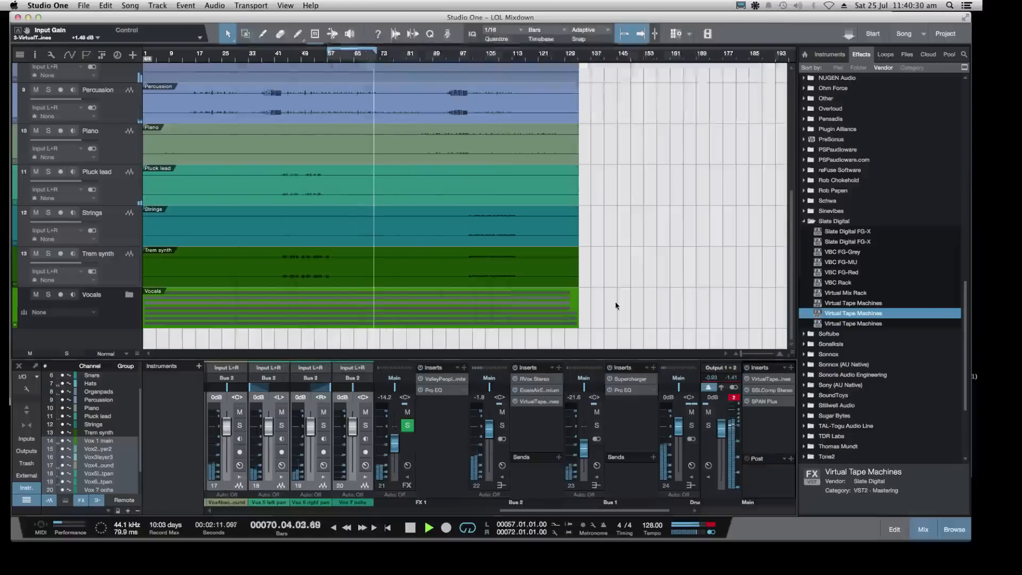
Set the Main output's SSLComp Stereo makeup gain to 0.4 dB and its threshold to 10.7 dB
left_click(771, 390)
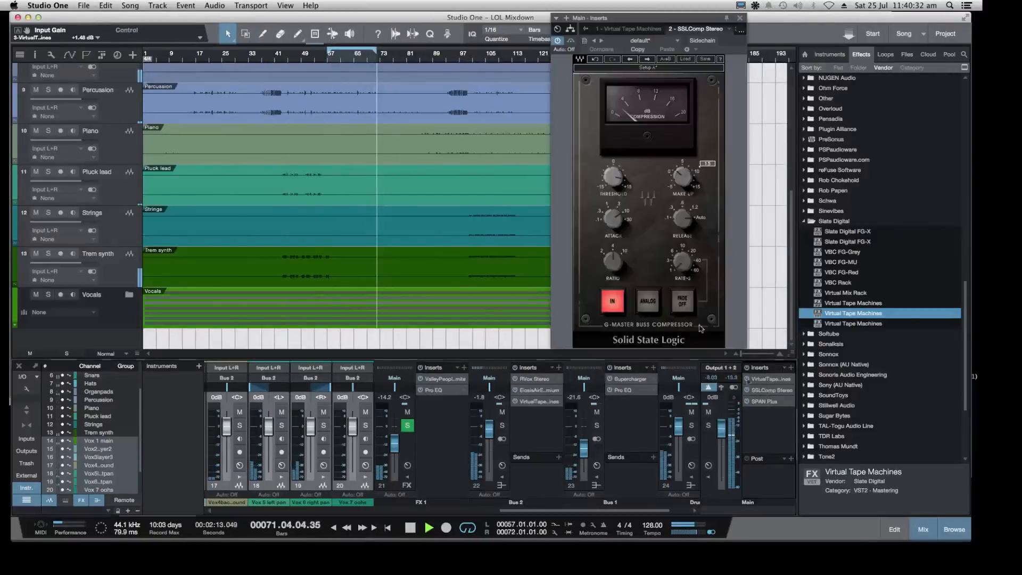
left_click_drag(682, 176, 682, 183)
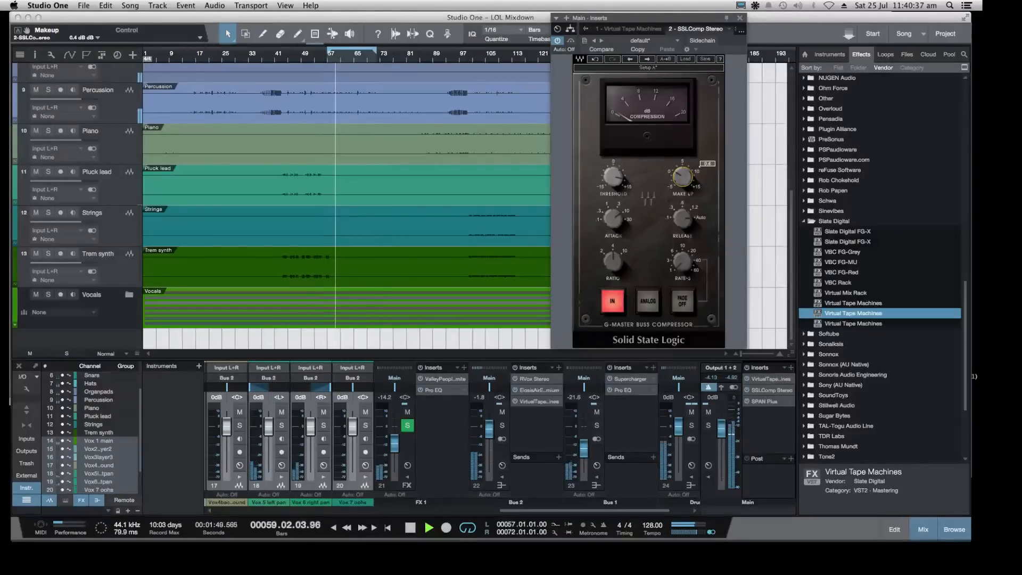
left_click(612, 181)
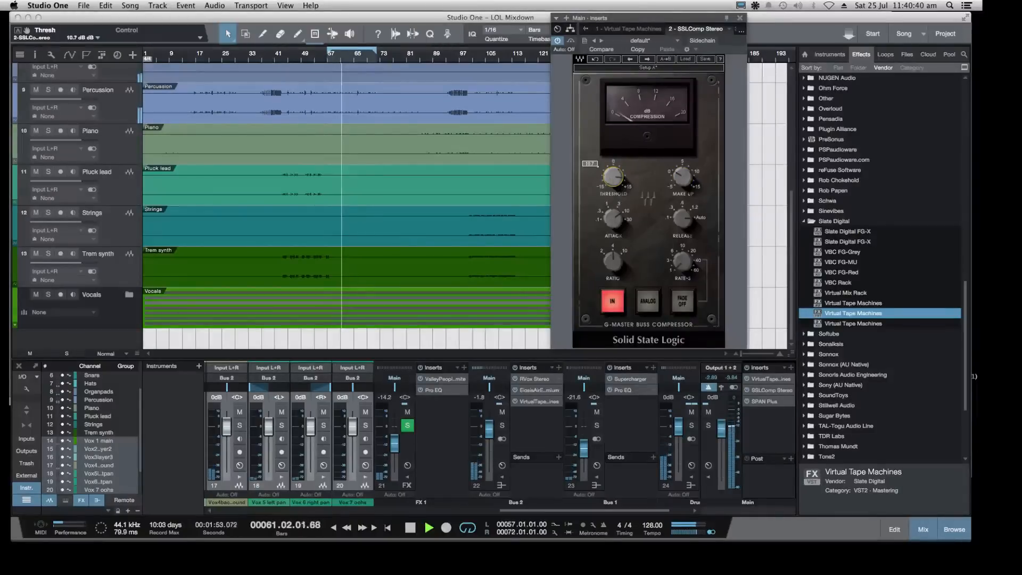
left_click(739, 18)
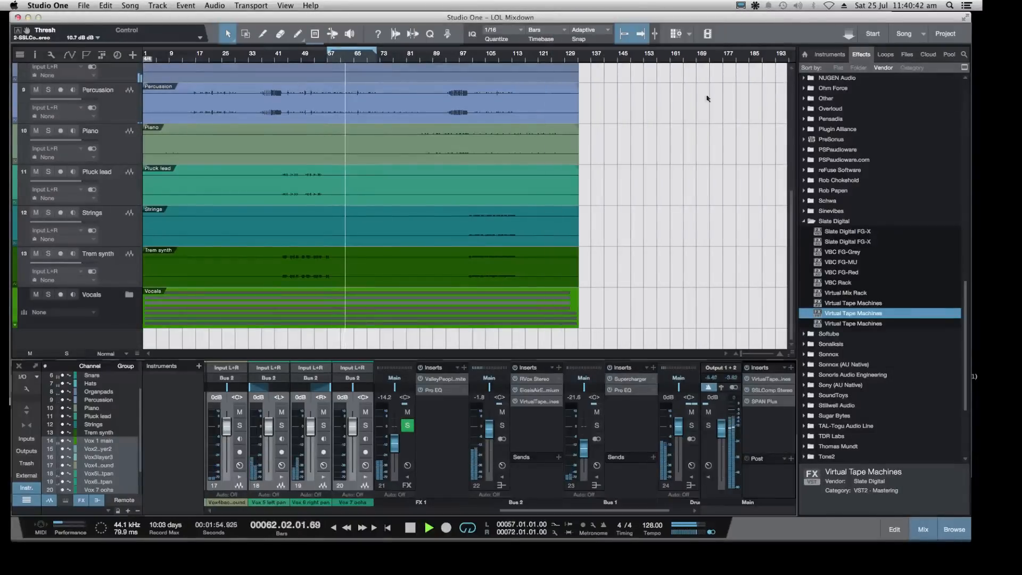
Try Virtual Tape Machines ahead of AirEQ in Bus 2's insert chain, and move it back behind AirEQ
left_click_drag(535, 411, 535, 412)
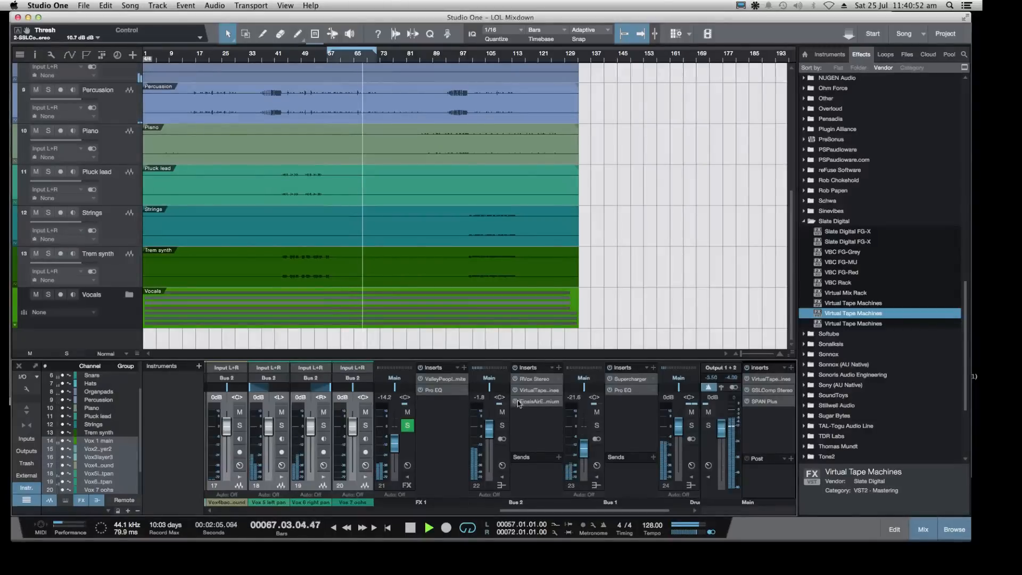
left_click_drag(532, 393, 533, 415)
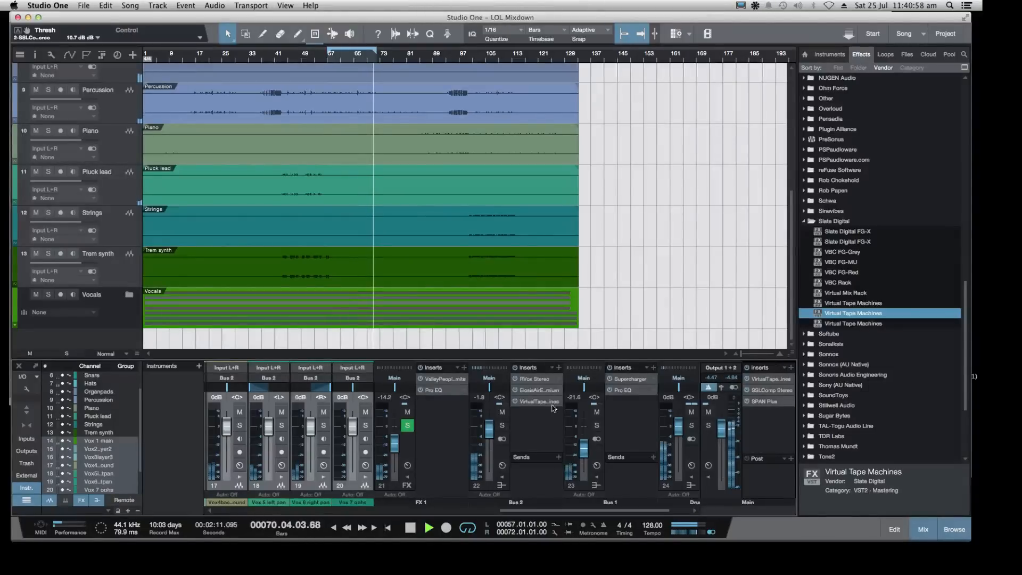
Solo Bus 2 and move AirEQ behind Virtual Tape Machines in its insert chain
left_click(810, 223)
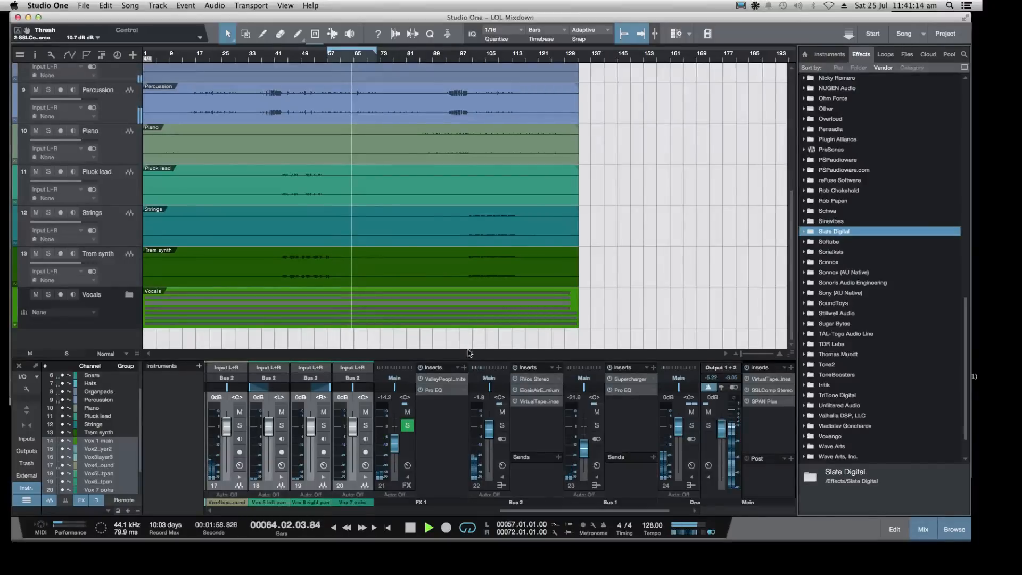
left_click(502, 425)
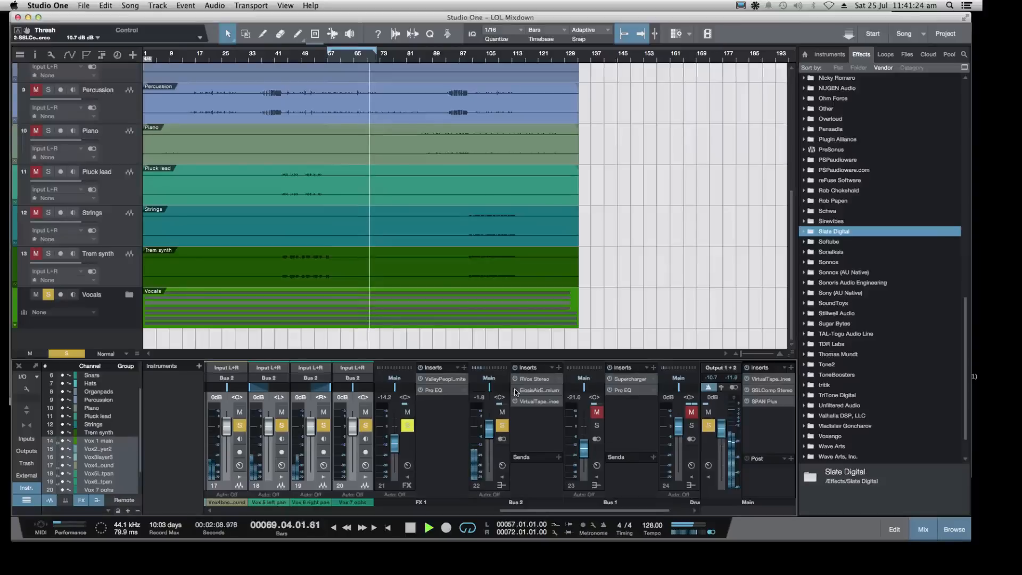
left_click_drag(534, 395, 536, 416)
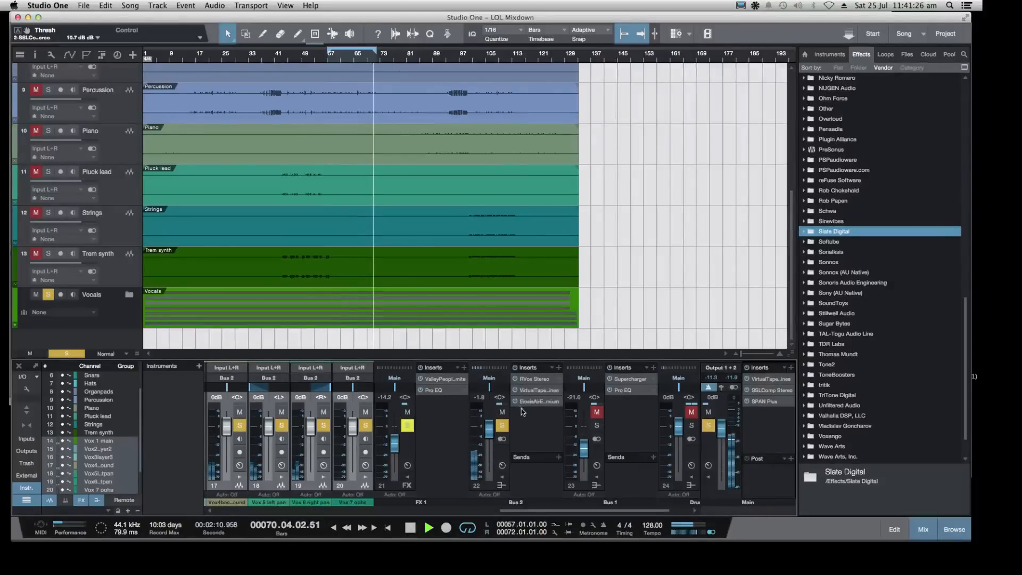
Set the compression of Bus 2's RVox Stereo to about -14.5 dB and close the plug-in
left_click(531, 381)
double_click(534, 379)
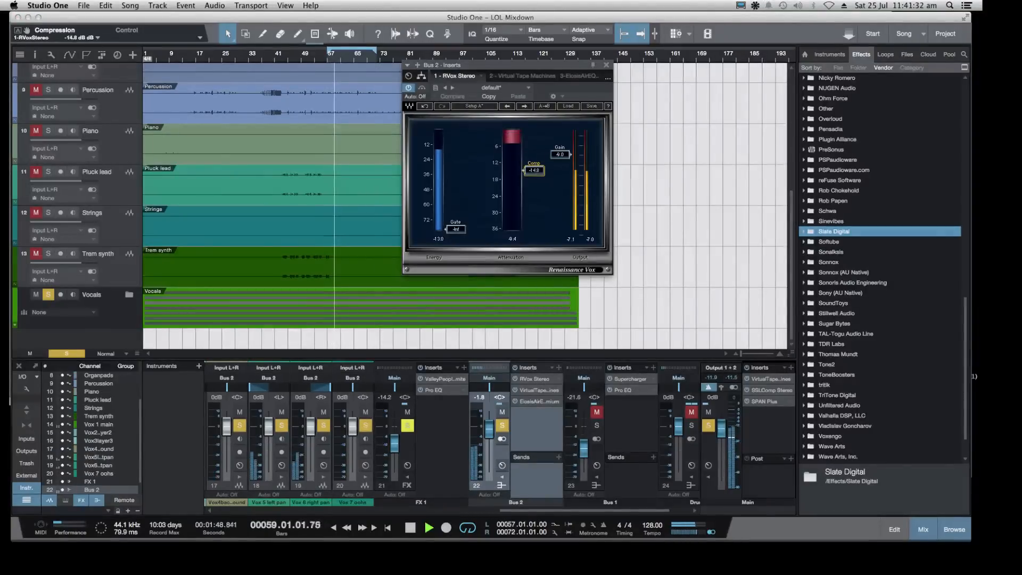
left_click_drag(535, 170, 536, 170)
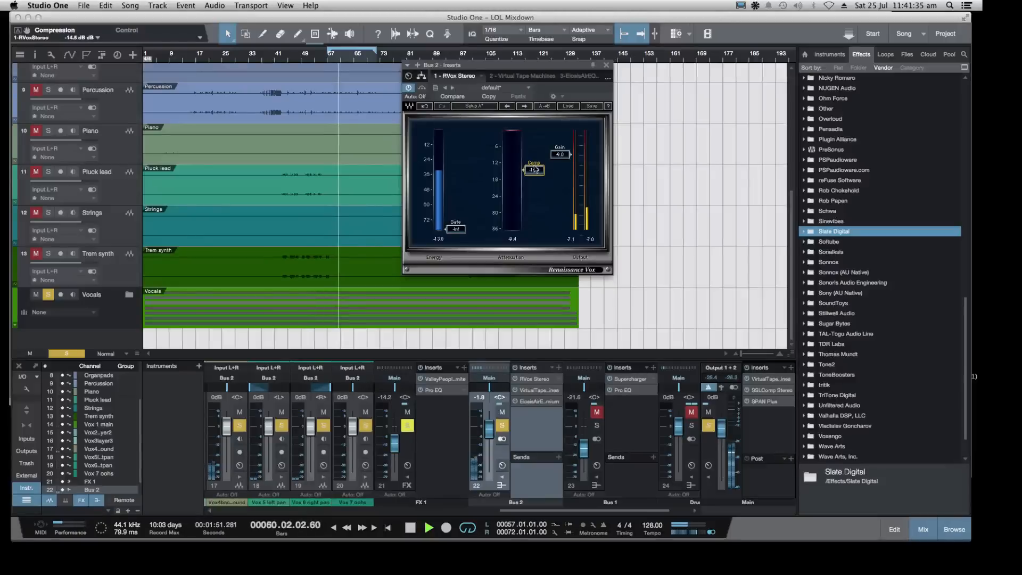
left_click(606, 66)
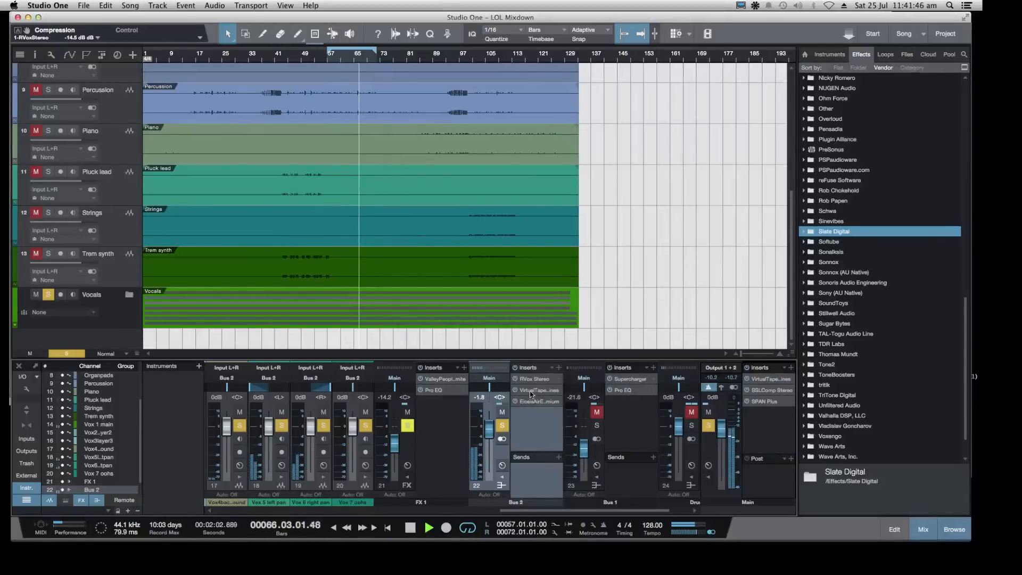
mouse_move(531, 394)
left_mouse_down()
mouse_move(531, 409)
mouse_move(531, 390)
left_mouse_up()
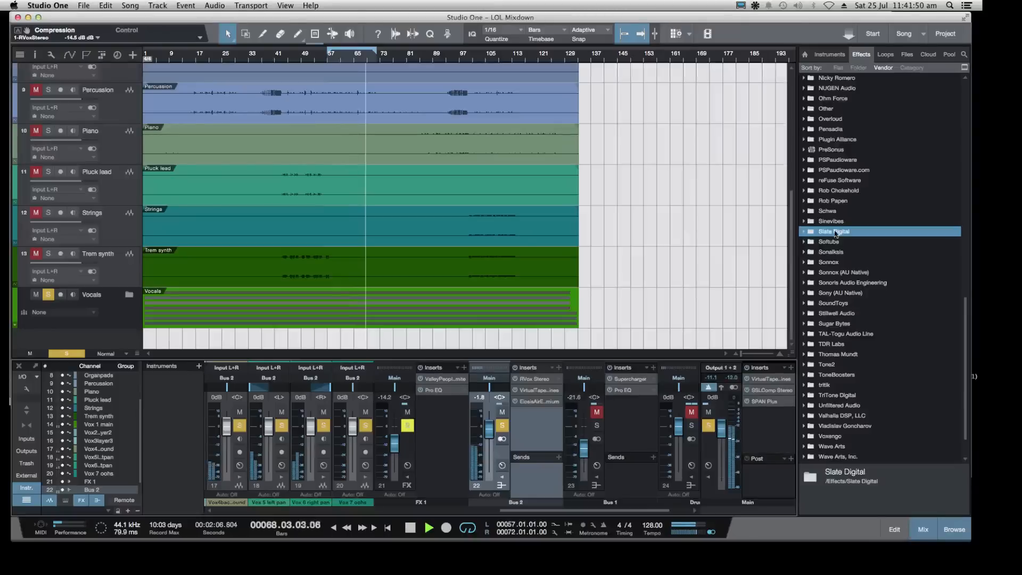
Insert the PreSonus Pro EQ at the end of Bus 2's insert chain
scroll(834, 232, "up", 2)
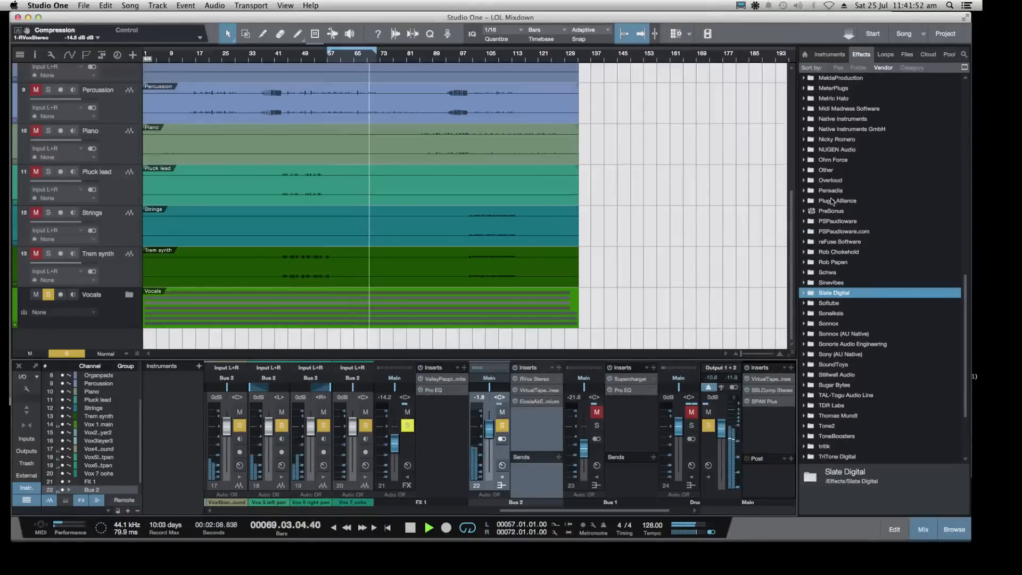
scroll(832, 201, "up", 3)
scroll(833, 201, "up", 2)
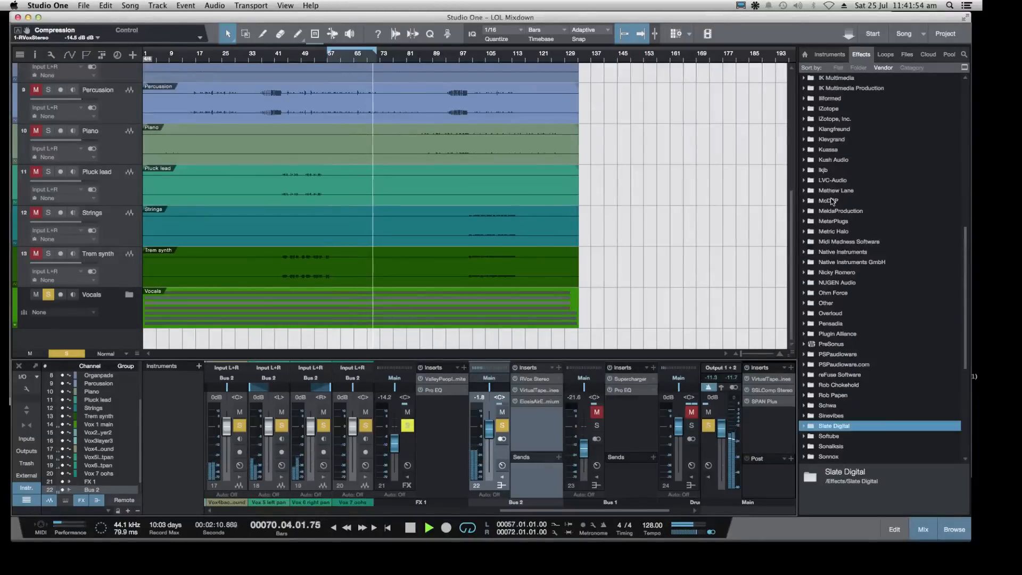
scroll(833, 200, "down", 5)
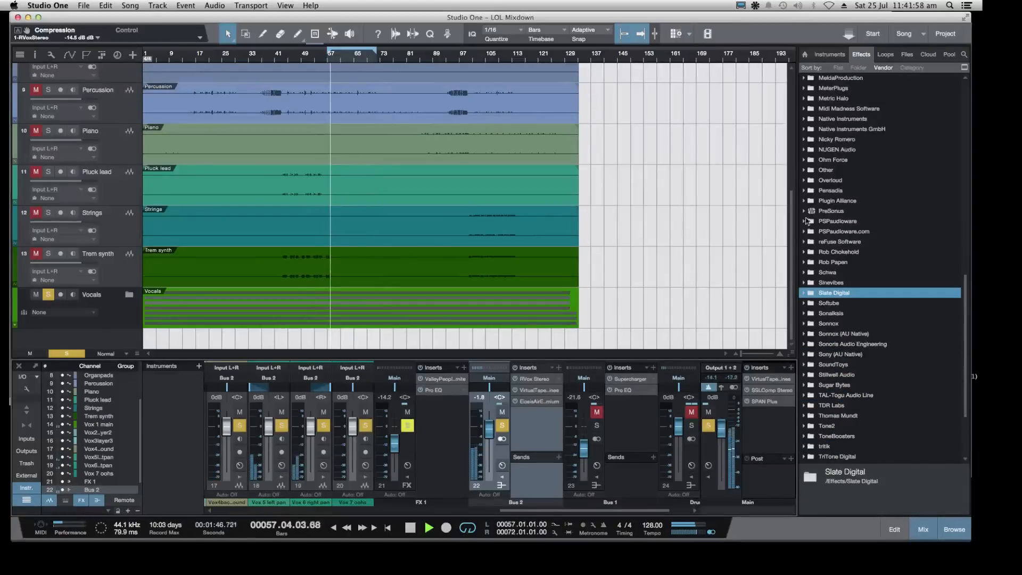
double_click(822, 211)
scroll(841, 227, "down", 3)
scroll(830, 274, "down", 3)
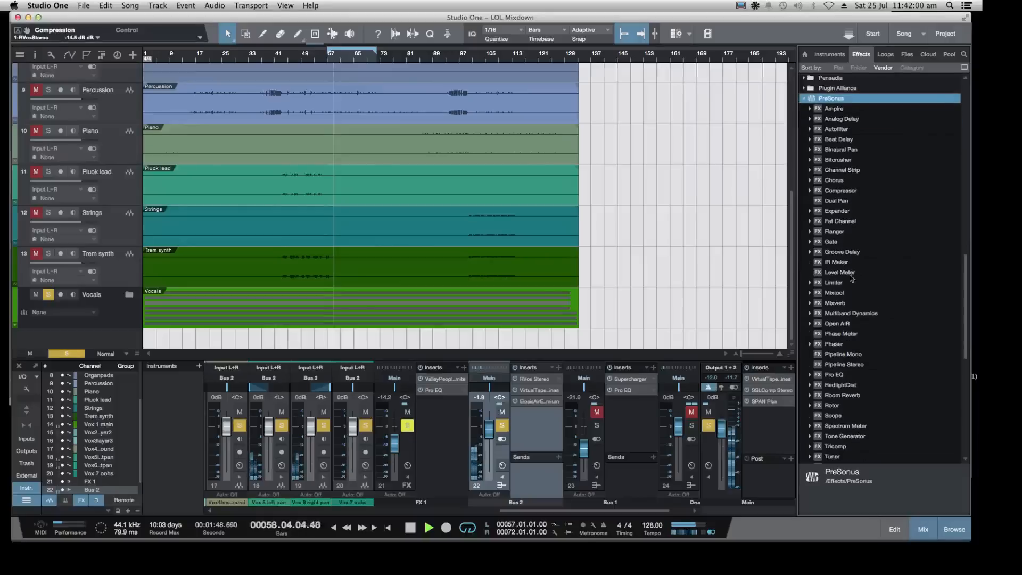
left_click(818, 344)
left_click_drag(818, 344, 535, 418)
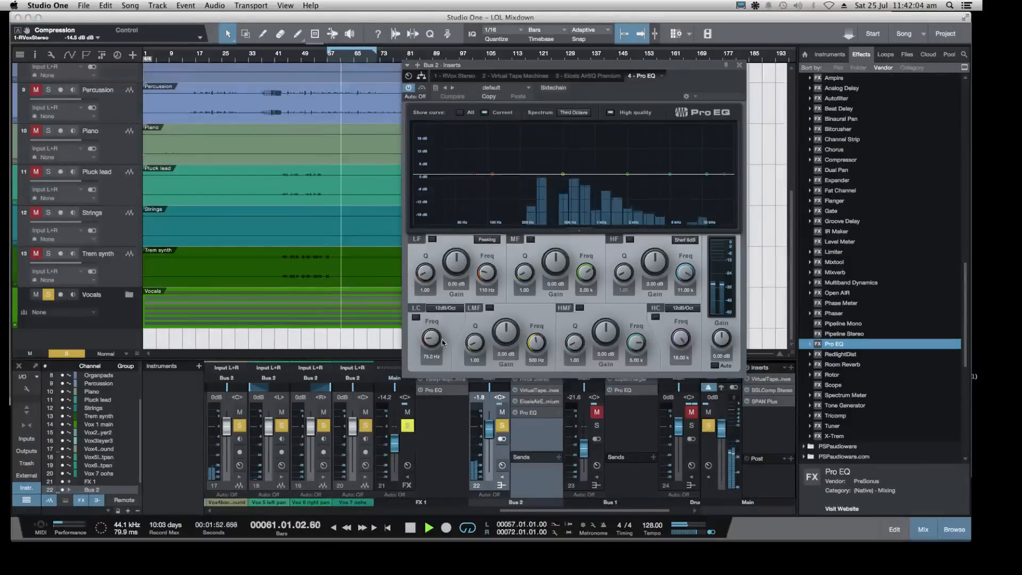
Enable Pro EQ's low cut at about 102 Hz and its high cut at 16 kHz
left_click_drag(475, 178, 489, 185)
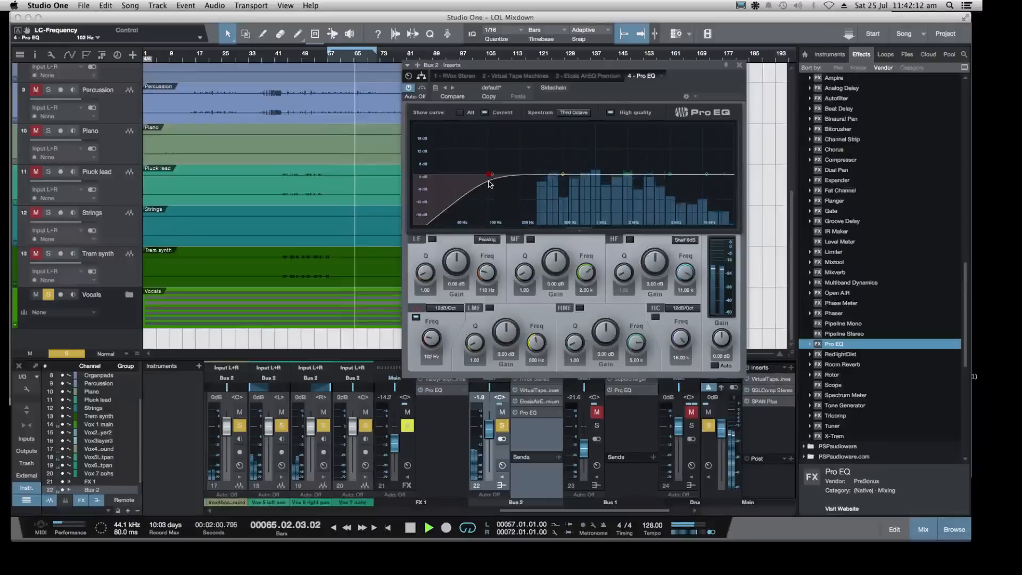
left_click(724, 175)
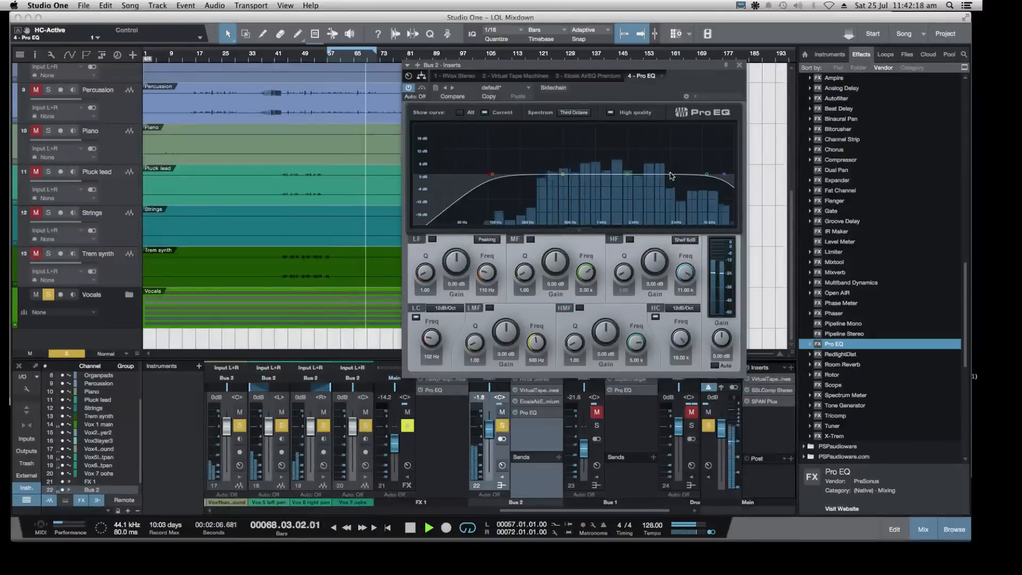
Shape Pro EQ's HMF band into a narrow cut with Q 24, about -3.29 dB gain and a frequency of about 3.68 kHz
left_click_drag(670, 176, 670, 161)
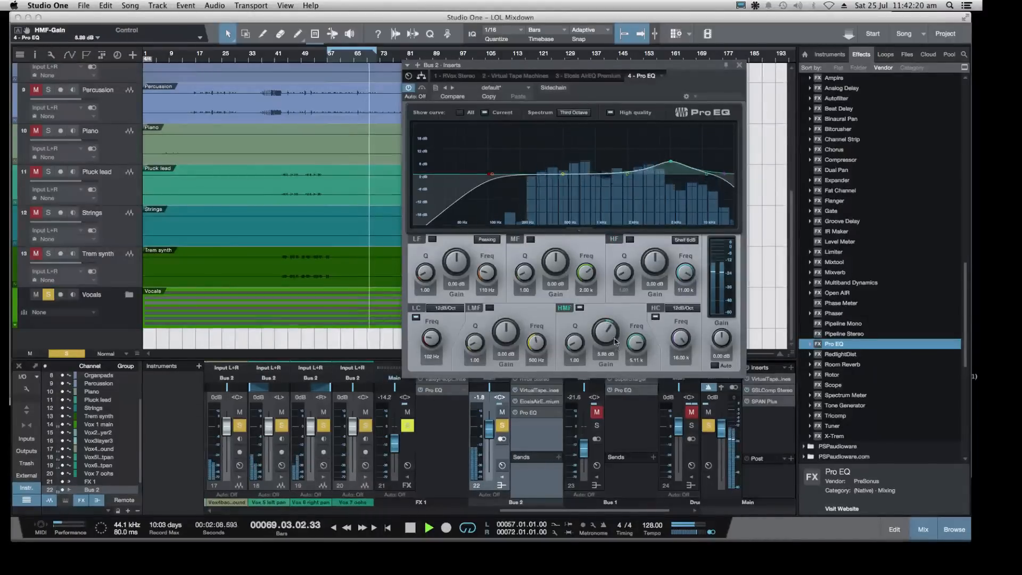
left_click_drag(574, 345, 659, 123)
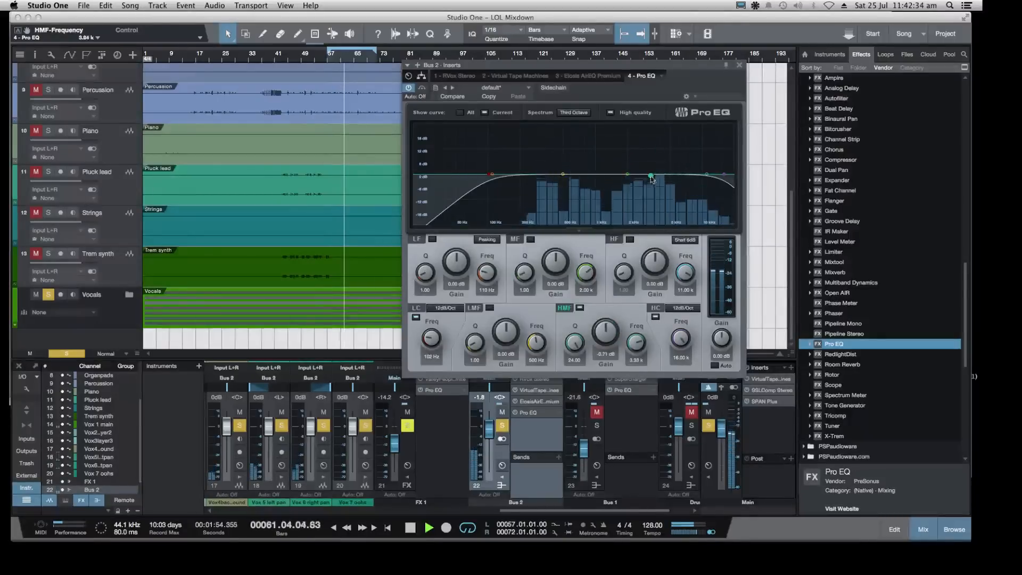
left_click_drag(652, 180, 657, 184)
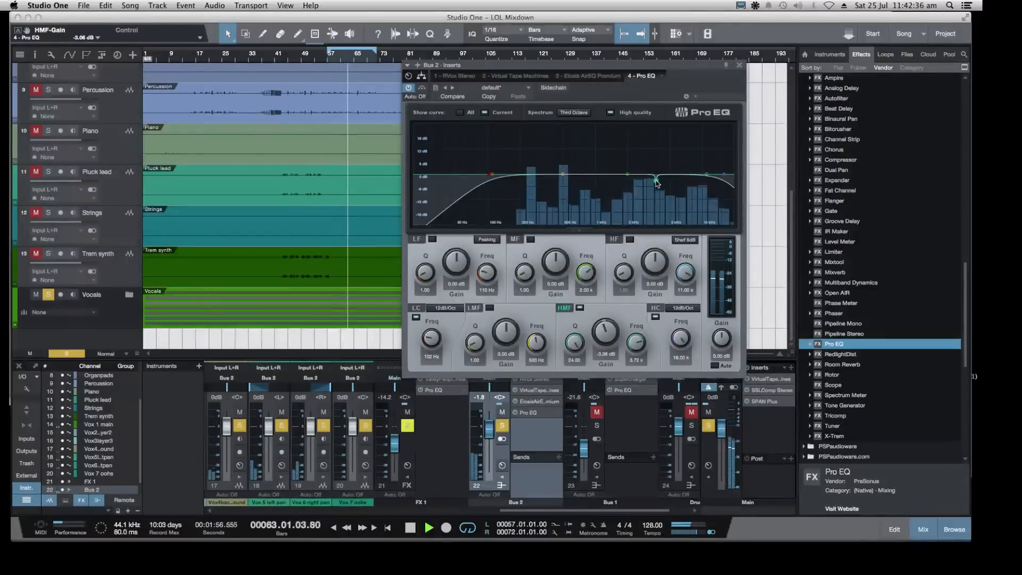
left_click_drag(656, 183, 655, 184)
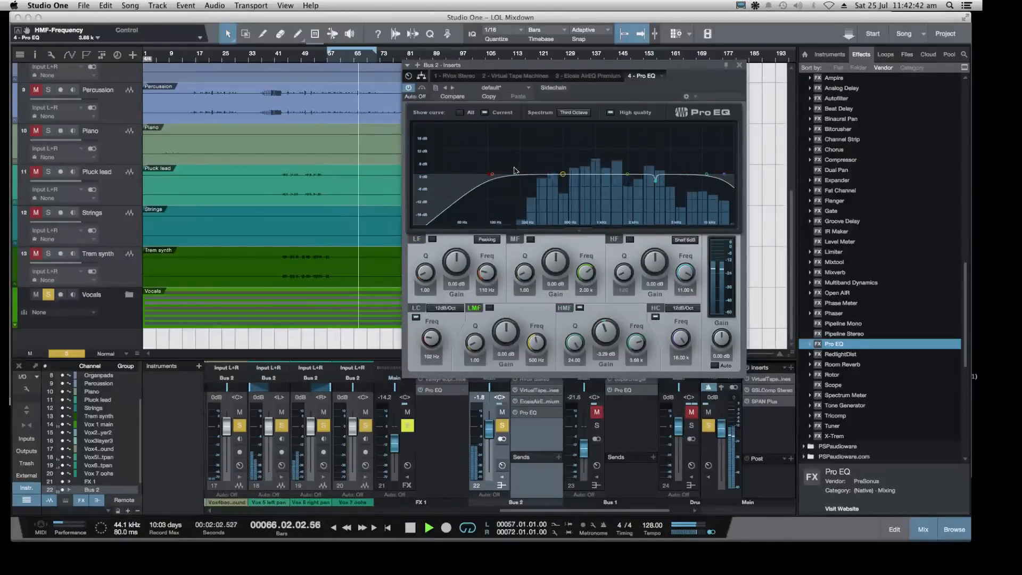
Compare Pro EQ bypassed and active, and ease its HMF cut to about -1.9 dB at about 3.64 kHz
left_click(410, 88)
left_click(409, 88)
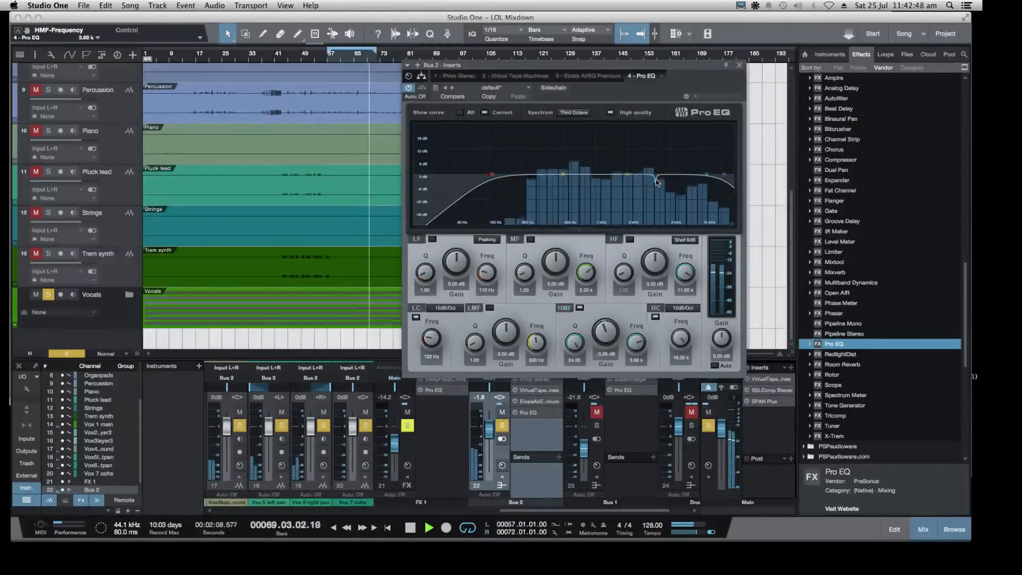
left_click_drag(654, 186, 656, 181)
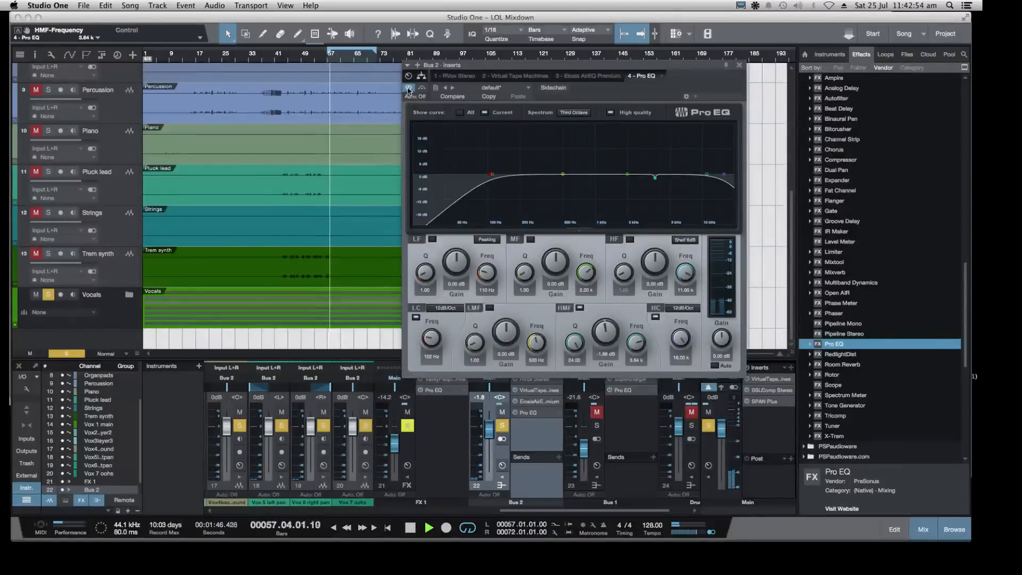
left_click(740, 65)
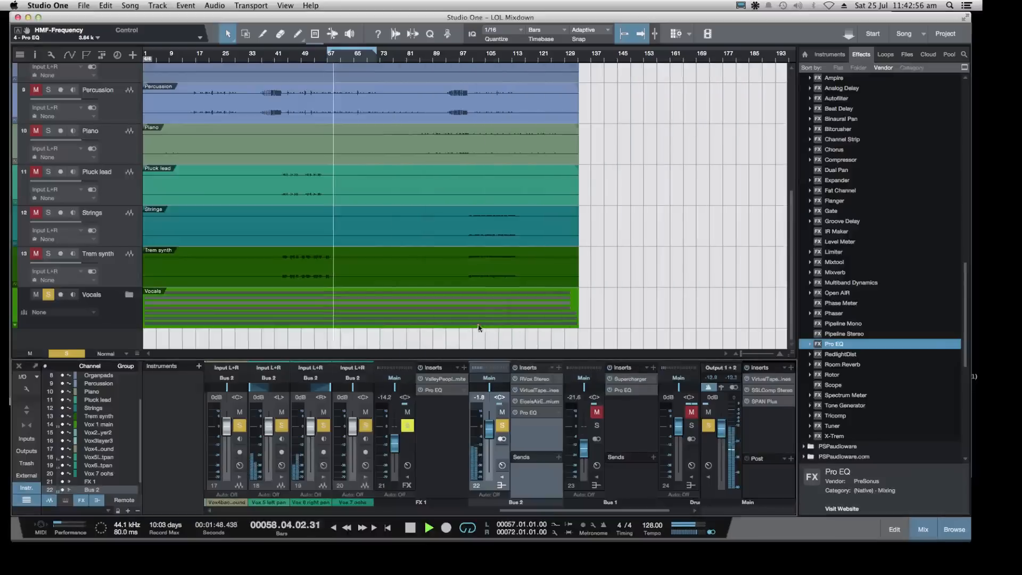
Lower Bus 2's fader to -2.5 dB in the full, unsoloed mix and save the song
left_click(502, 424)
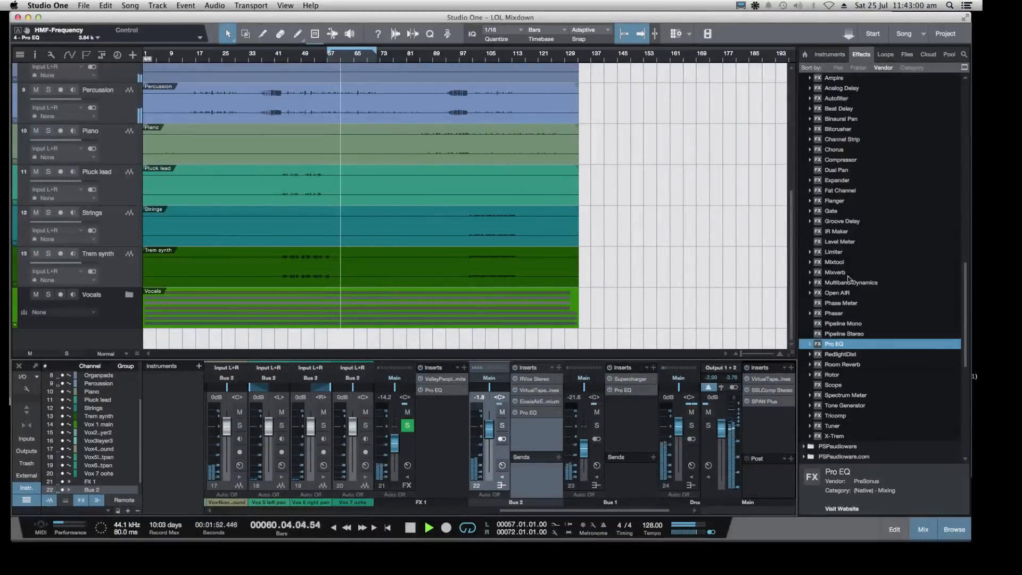
scroll(830, 256, "up", 6)
left_click(805, 272)
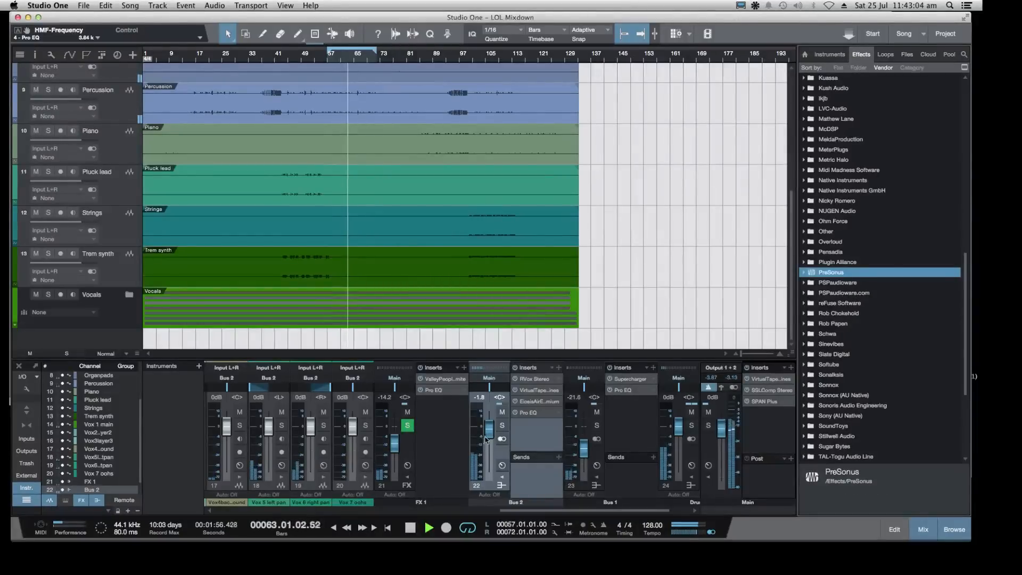
left_click_drag(489, 426, 490, 428)
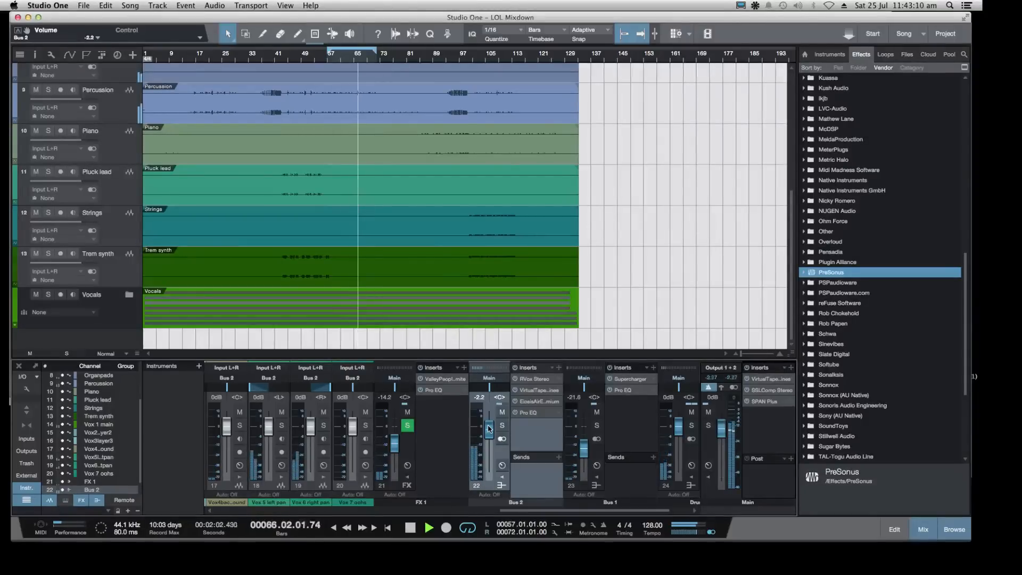
left_click_drag(489, 429, 488, 430)
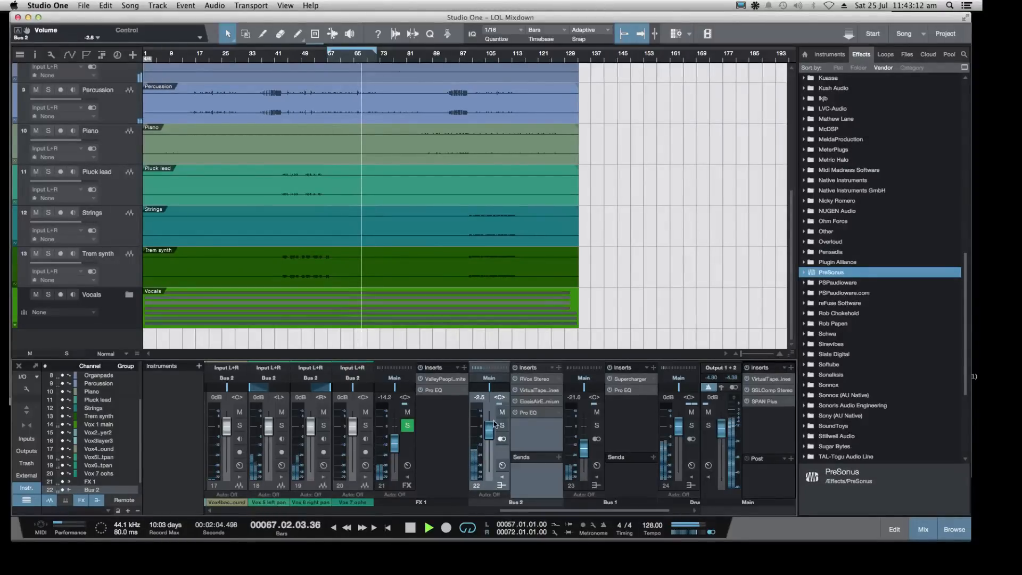
left_click(83, 6)
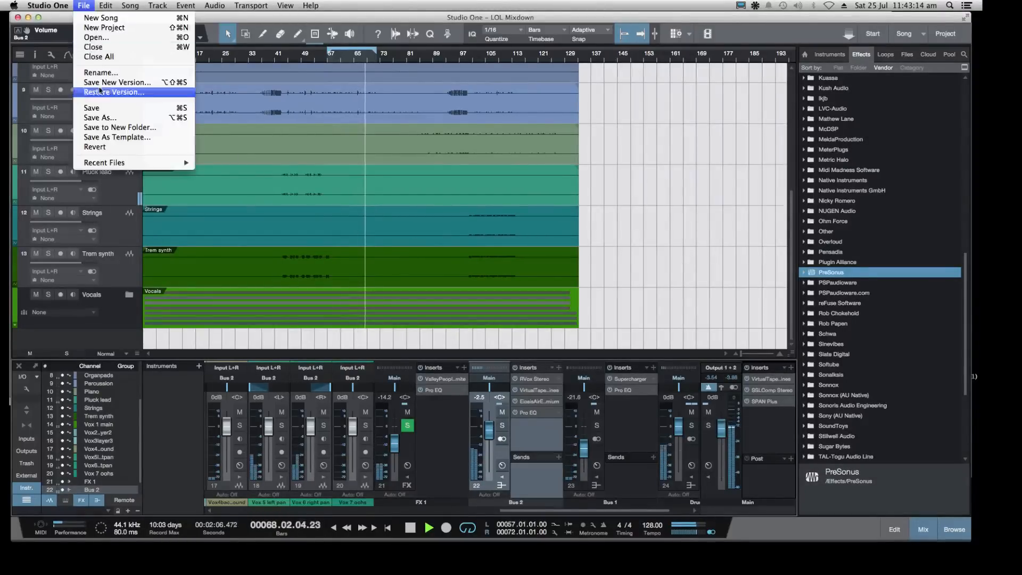
left_click(100, 108)
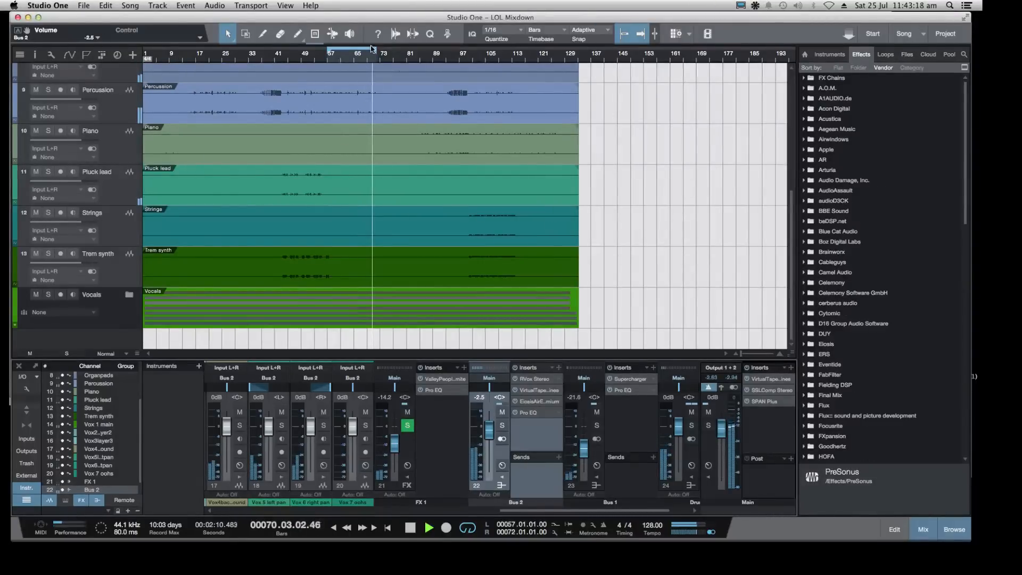
Extend the loop range to run from bar 1 to bar 105 and save the song
left_click_drag(376, 51, 483, 51)
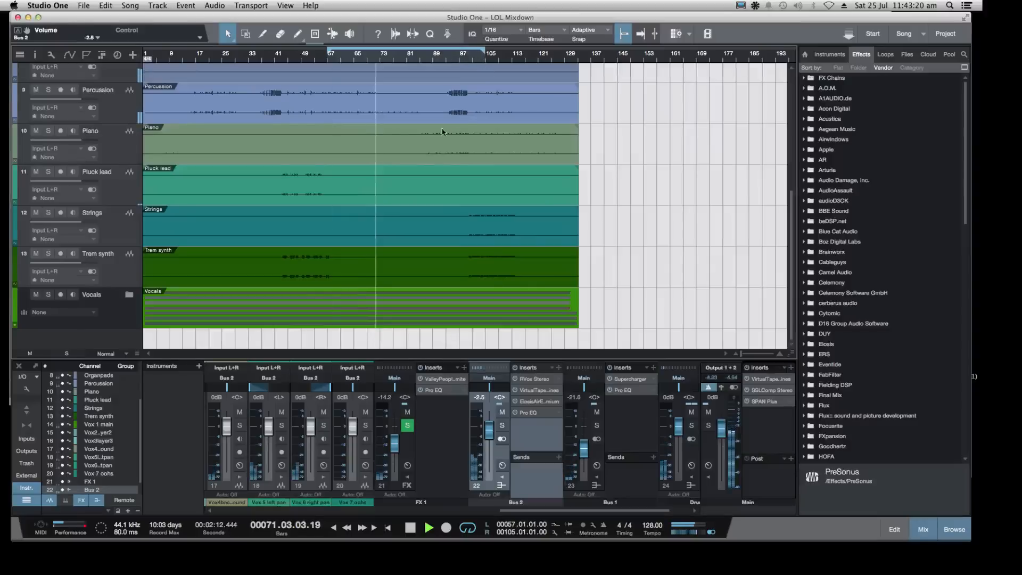
scroll(301, 70, "up", 5)
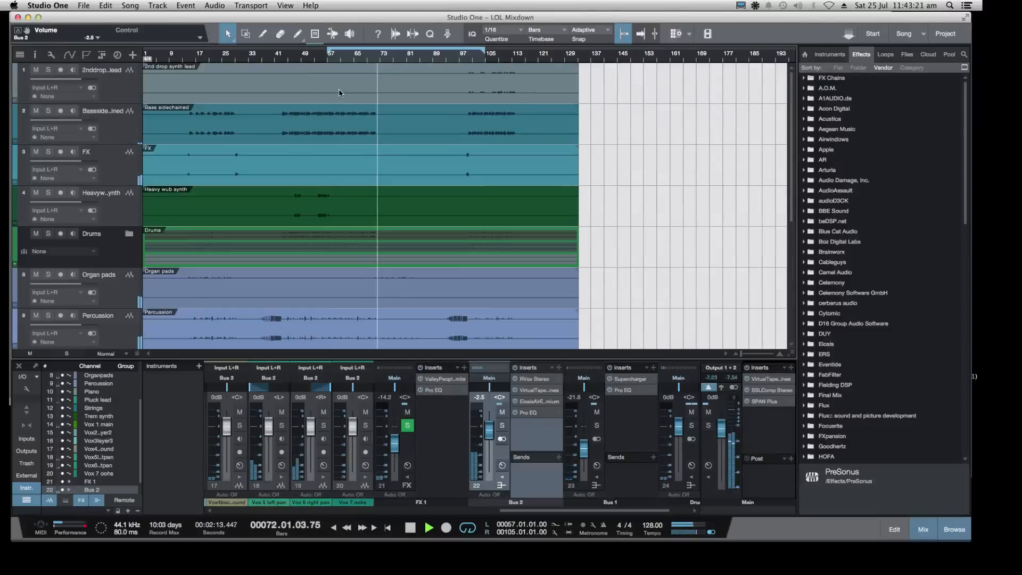
left_click(181, 59)
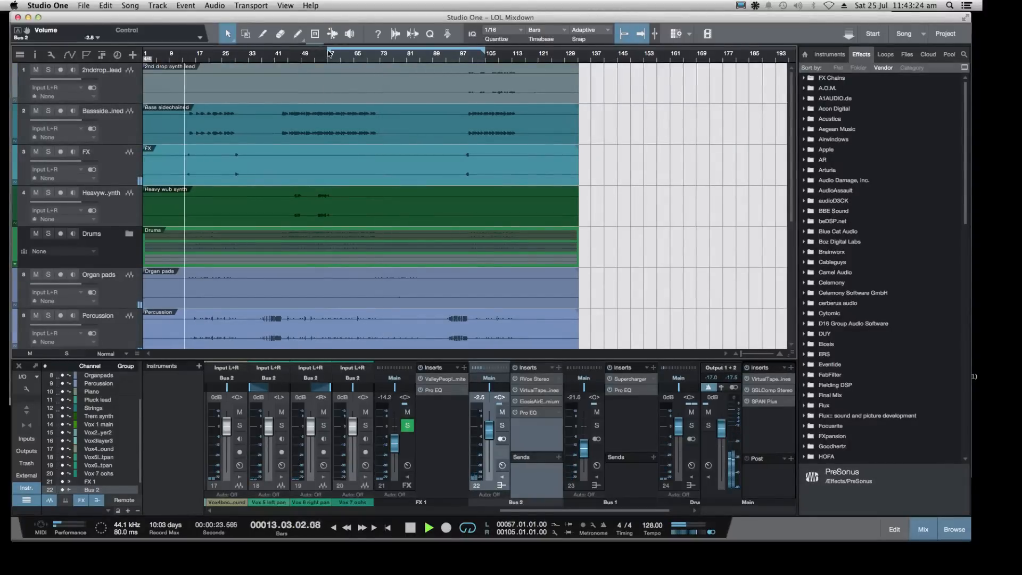
left_click_drag(329, 53, 144, 52)
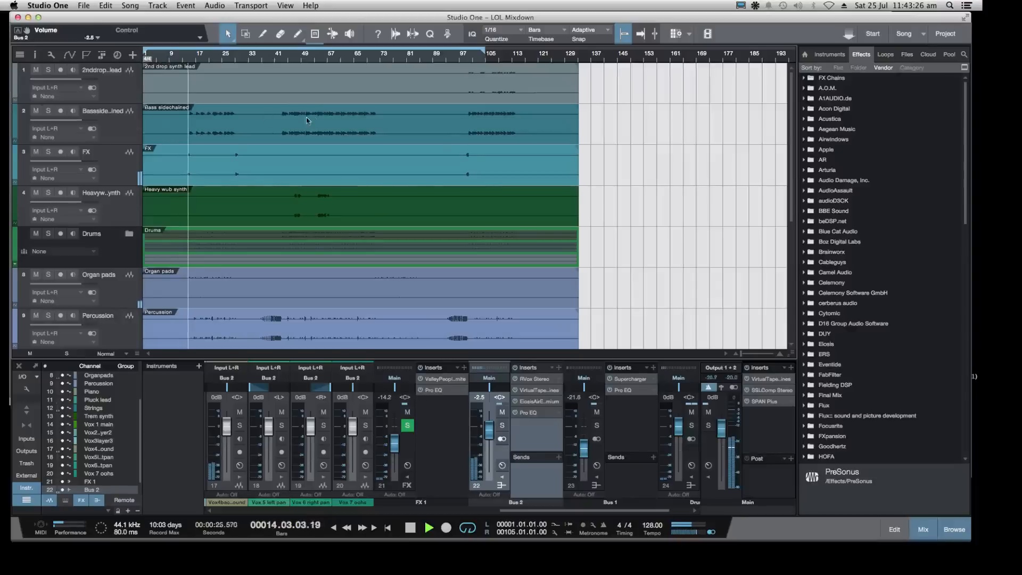
left_click(83, 5)
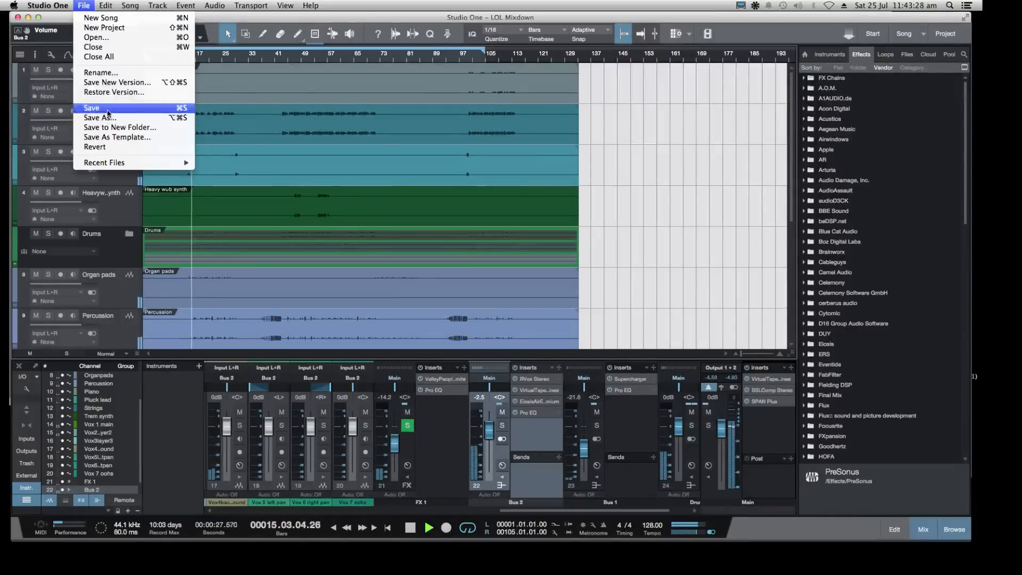
left_click(154, 109)
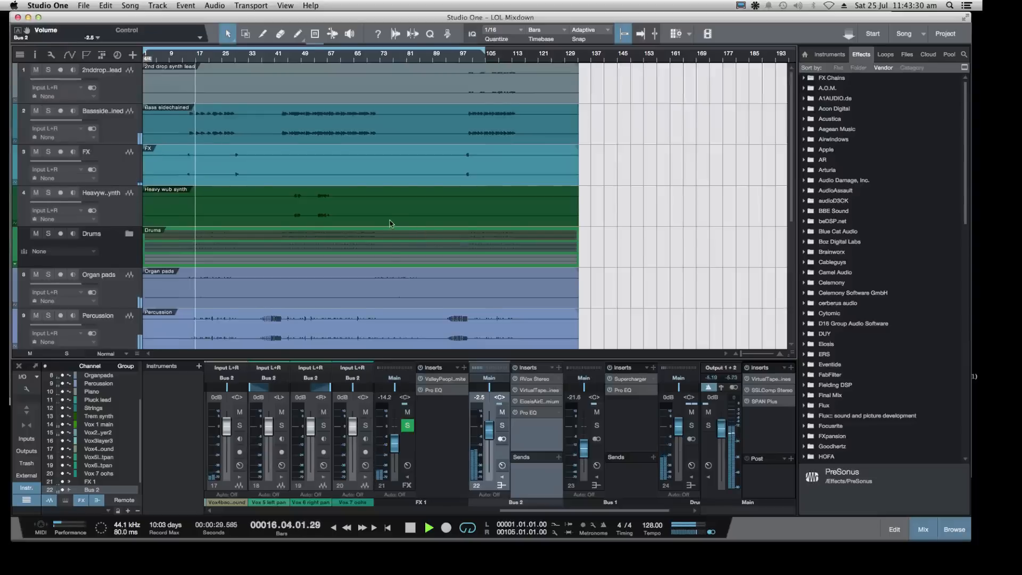
Shrink the track heights to fit more of the arrangement's tracks in view
scroll(387, 231, "down", 1)
scroll(274, 260, "down", 6)
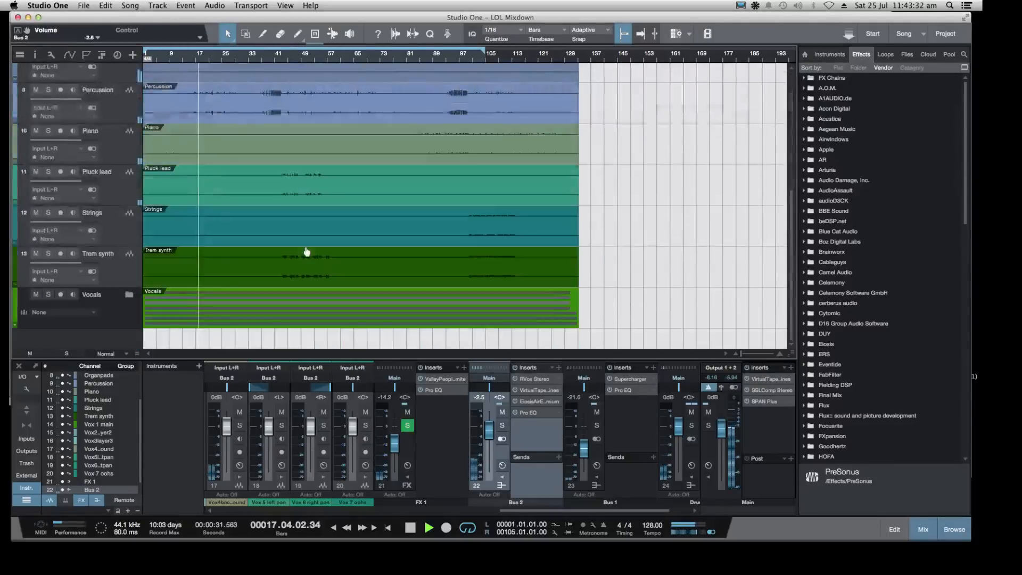
key("shift+w")
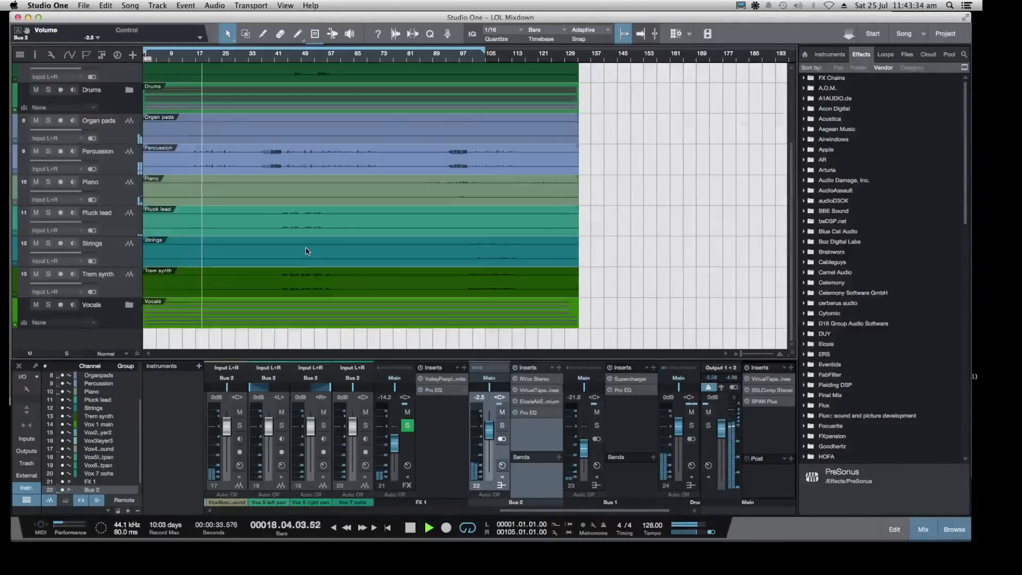
Adjust the track heights to Small so all tracks from 2nd drop synth lead to Vocals fit in the arrangement
key("shift+w")
key("shift+w")
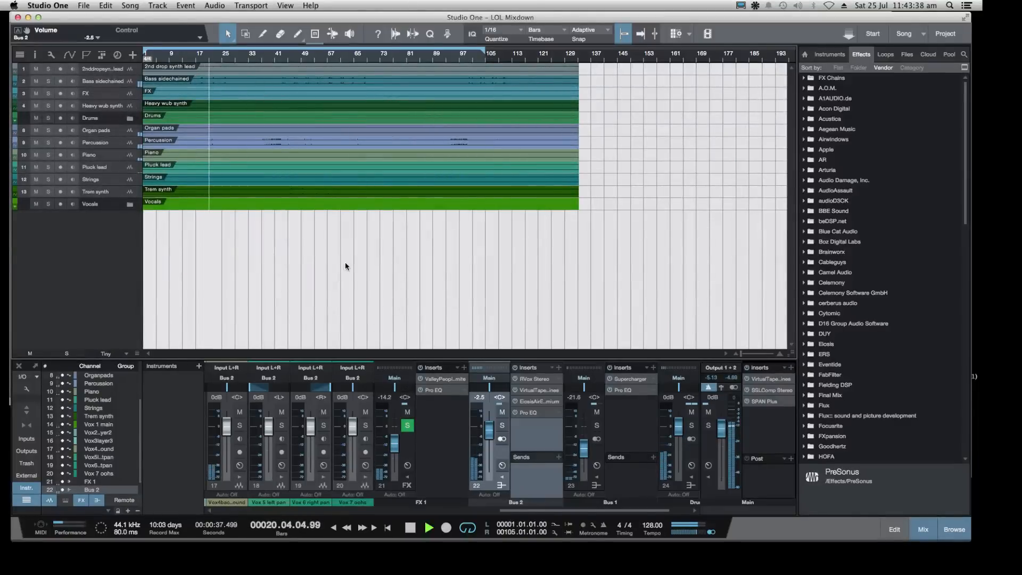
key("shift+e")
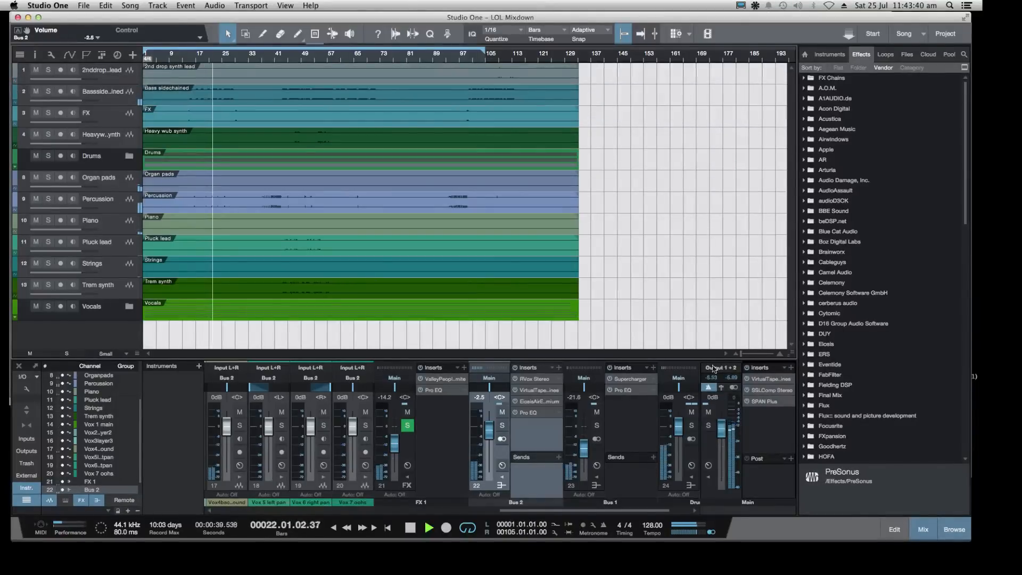
Open SPAN Plus on the Main output and place its window clear of the track list to watch the mix spectrum
left_click(763, 401)
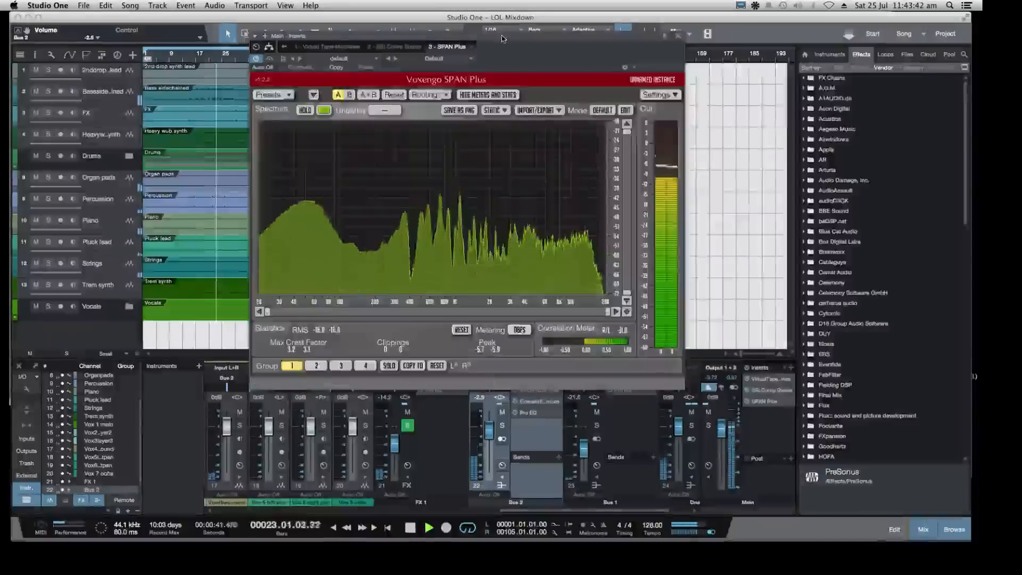
left_click_drag(506, 64, 698, 22)
Check the Twitch dashboard chat in Chrome and the stream status in OBS, and return to Studio One
mouse_move(644, 549)
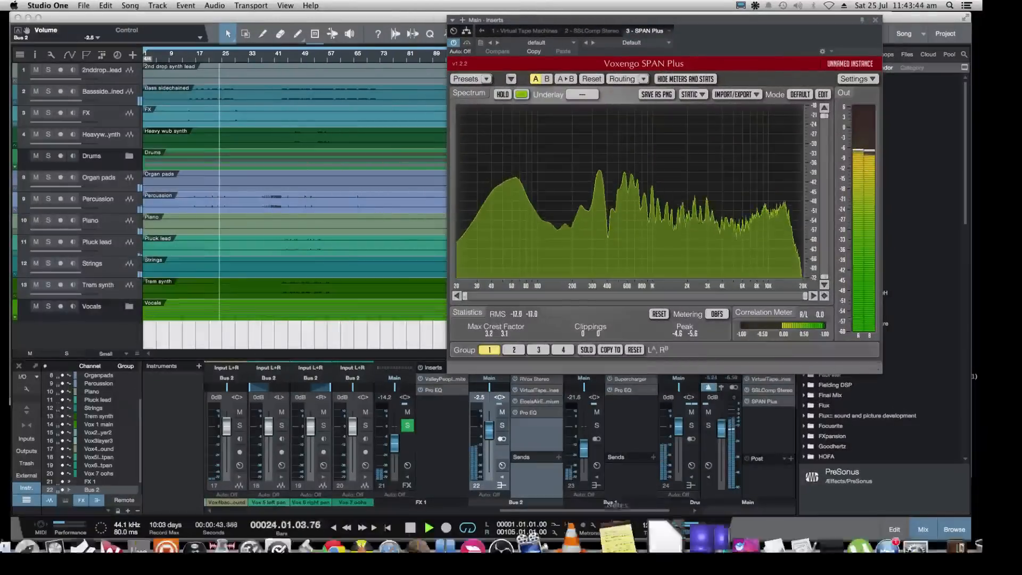
left_click(376, 529)
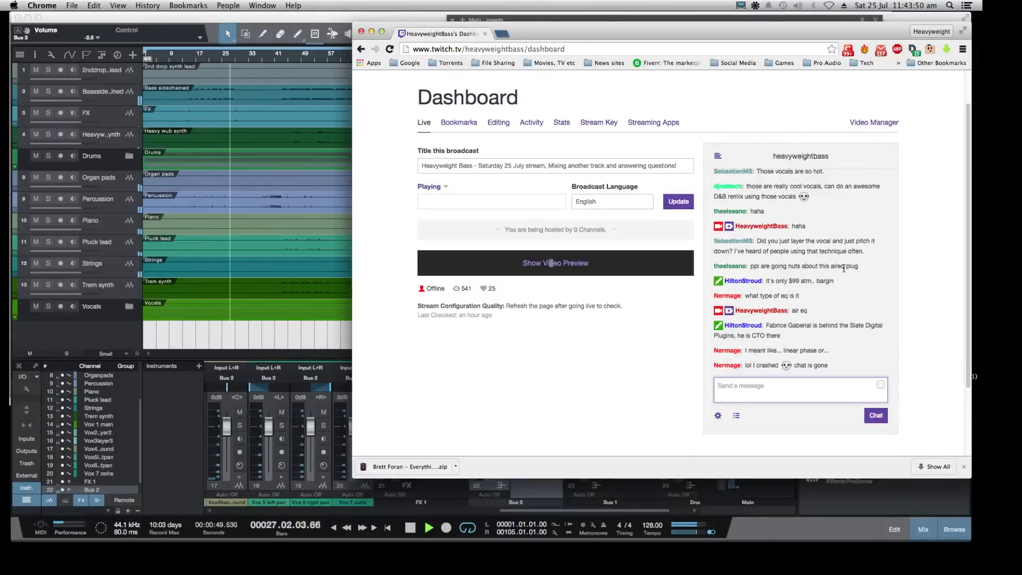
left_click(330, 330)
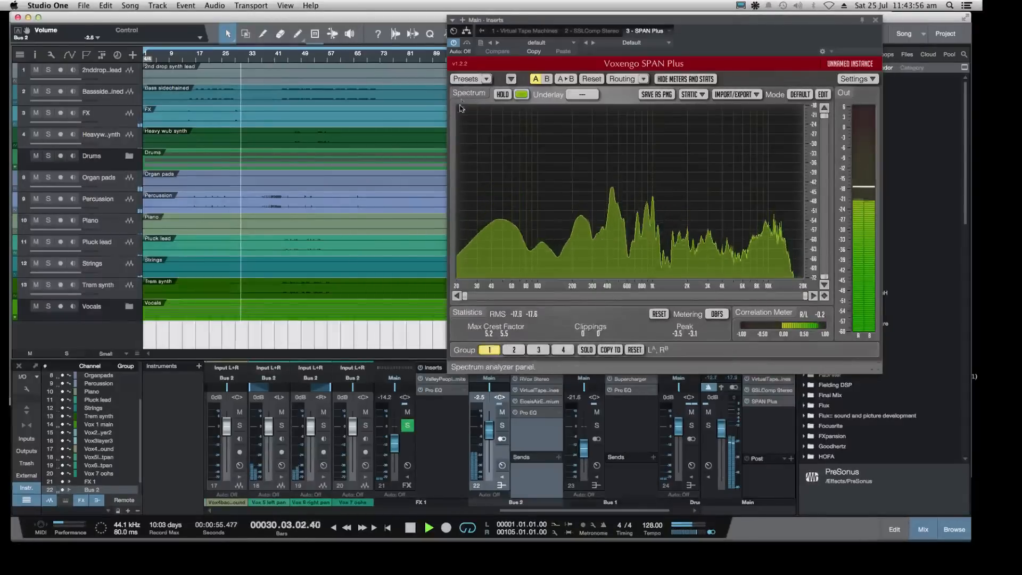
mouse_move(511, 548)
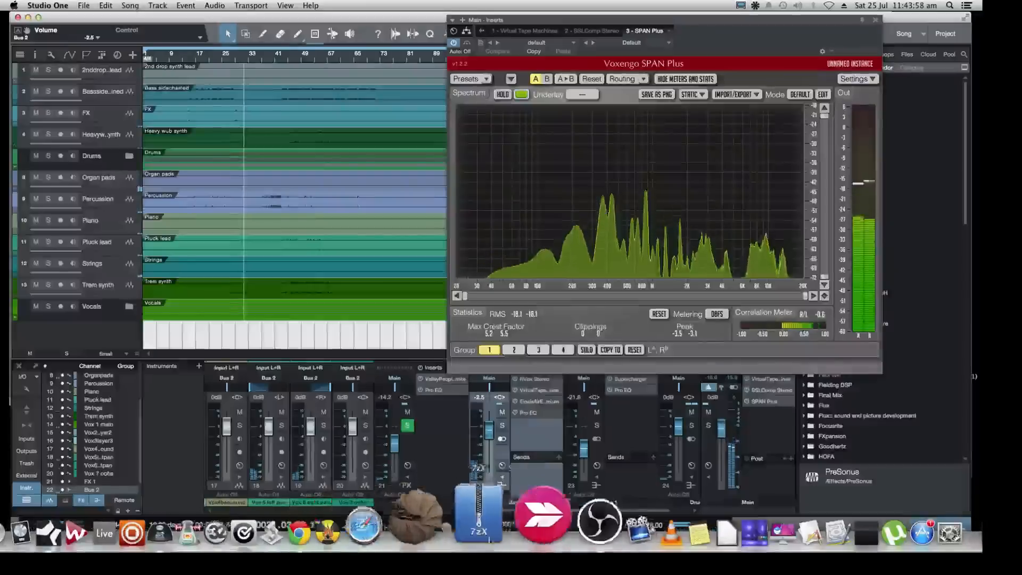
left_click(599, 521)
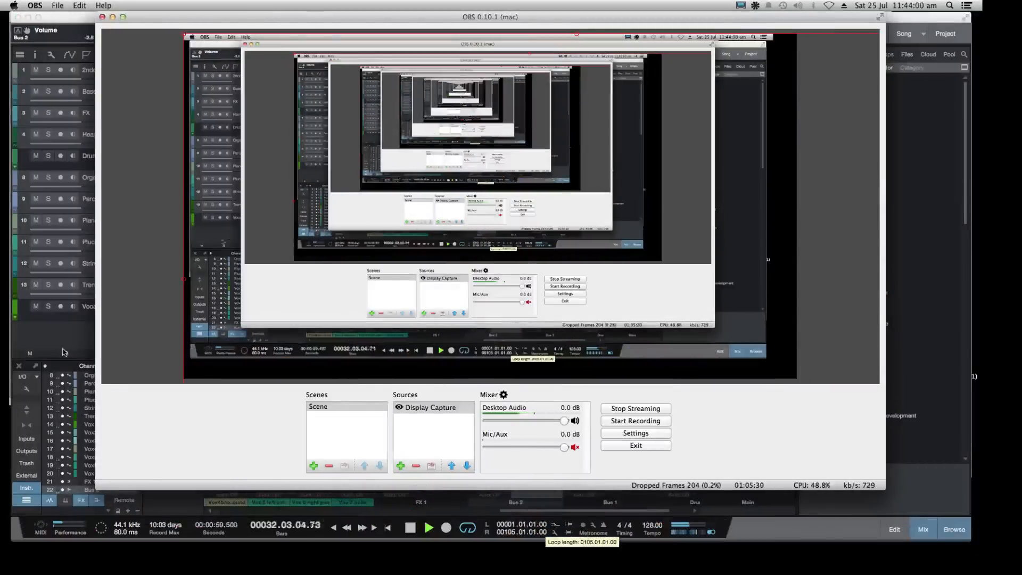
left_click(75, 339)
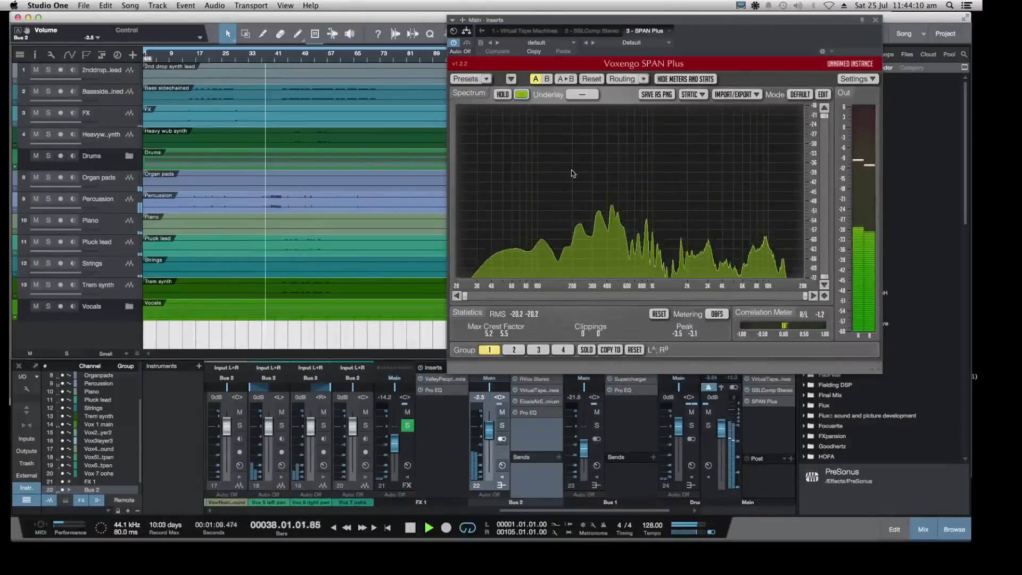
Close the SPAN Plus analyzer and stop playback
left_click(875, 20)
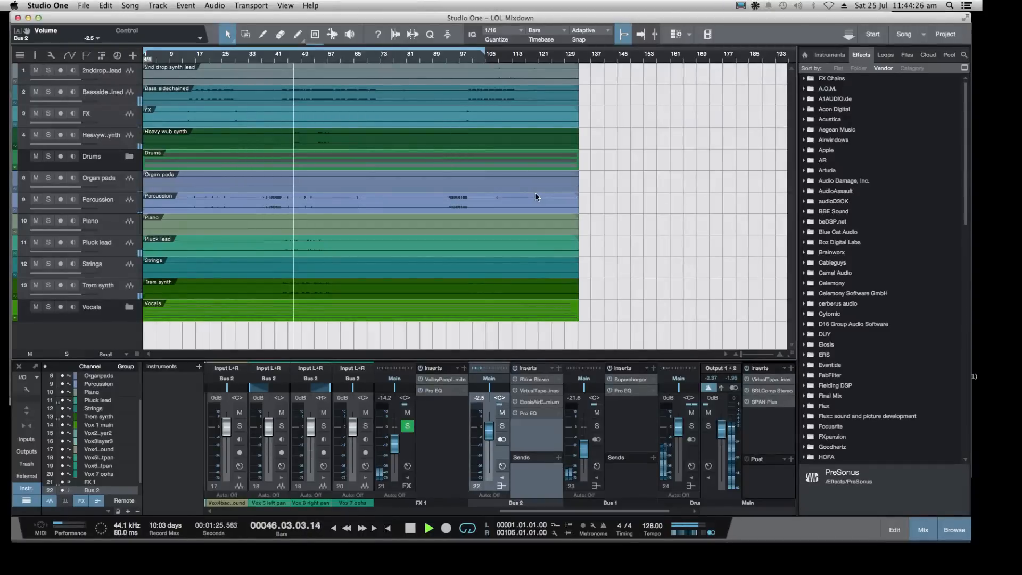
key("space")
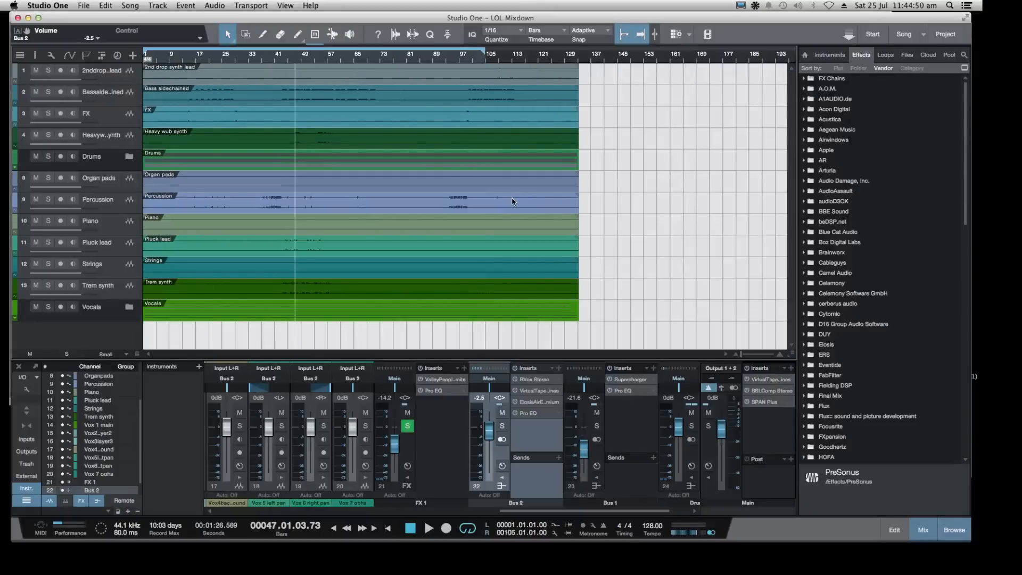
Review the settings of Bus 2's RVox, Virtual Tape Machines, AirEQ and Pro EQ inserts, and close the plug-in window
double_click(533, 381)
left_click_drag(507, 70, 554, 71)
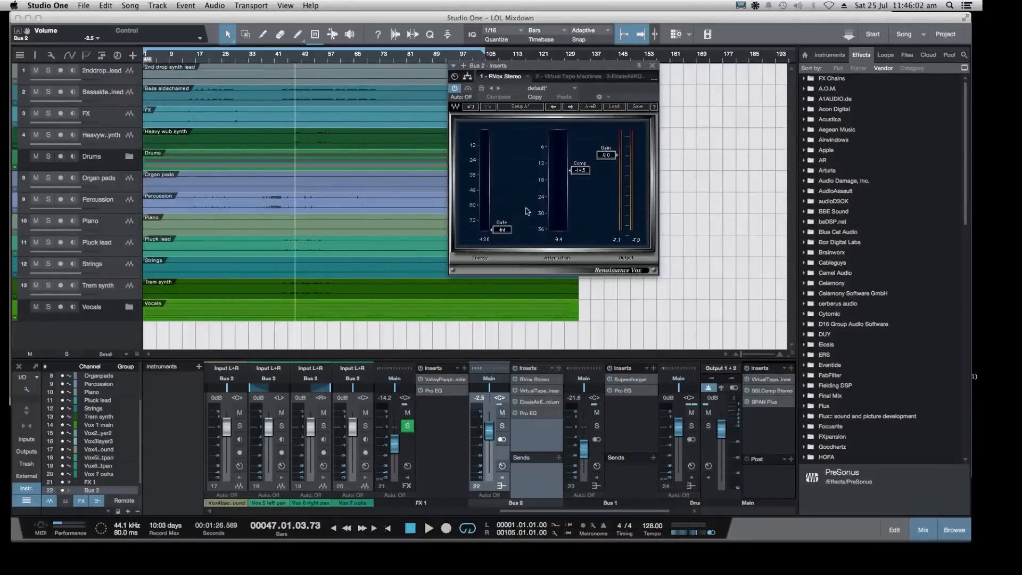
left_click(652, 66)
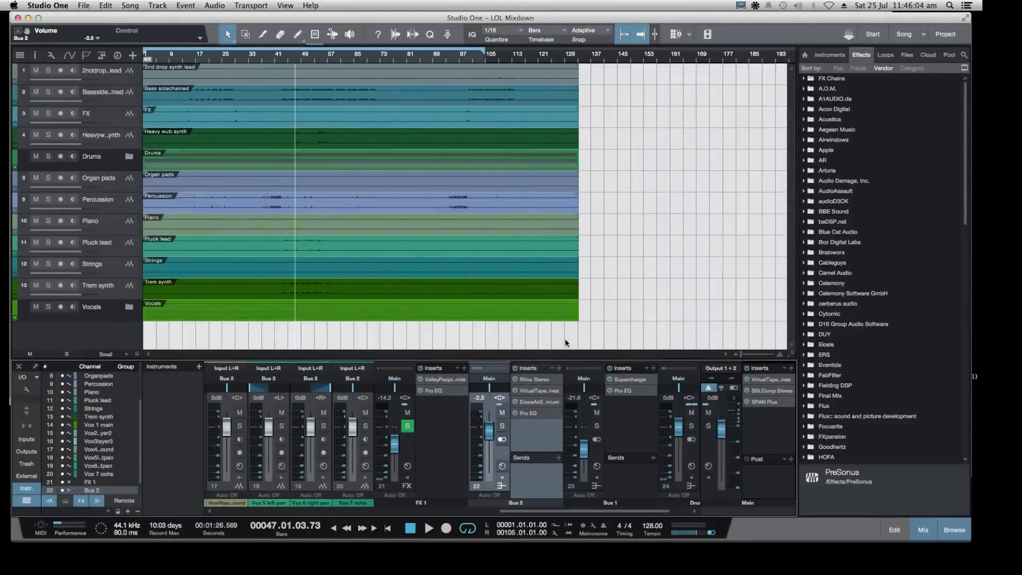
left_click(534, 391)
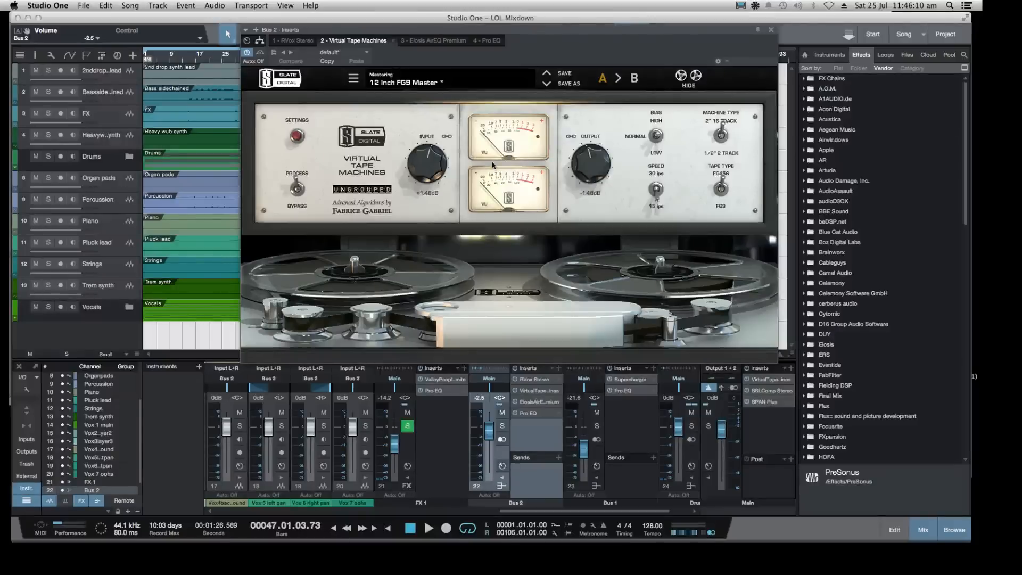
left_click(535, 403)
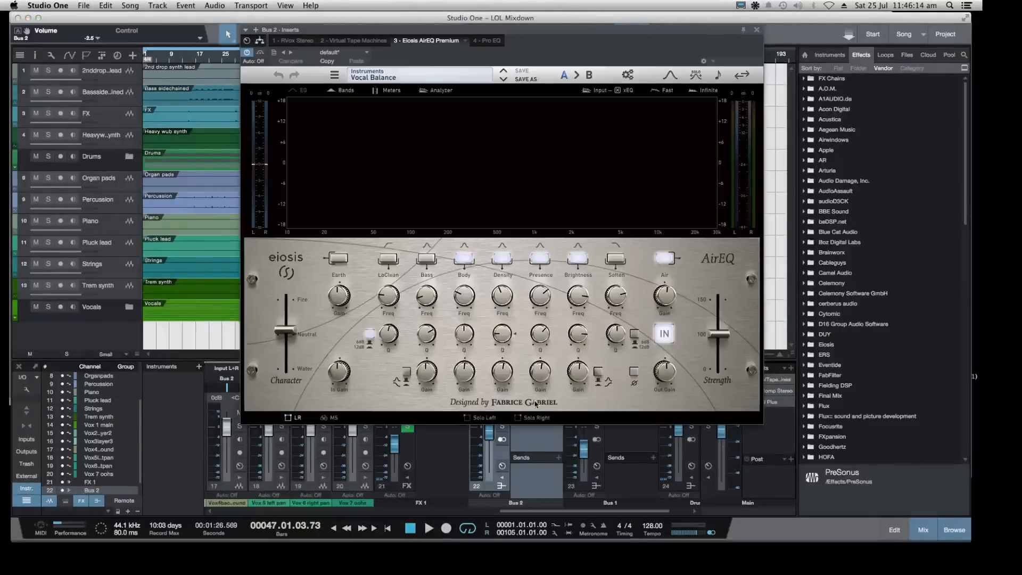
left_click_drag(591, 39, 506, 48)
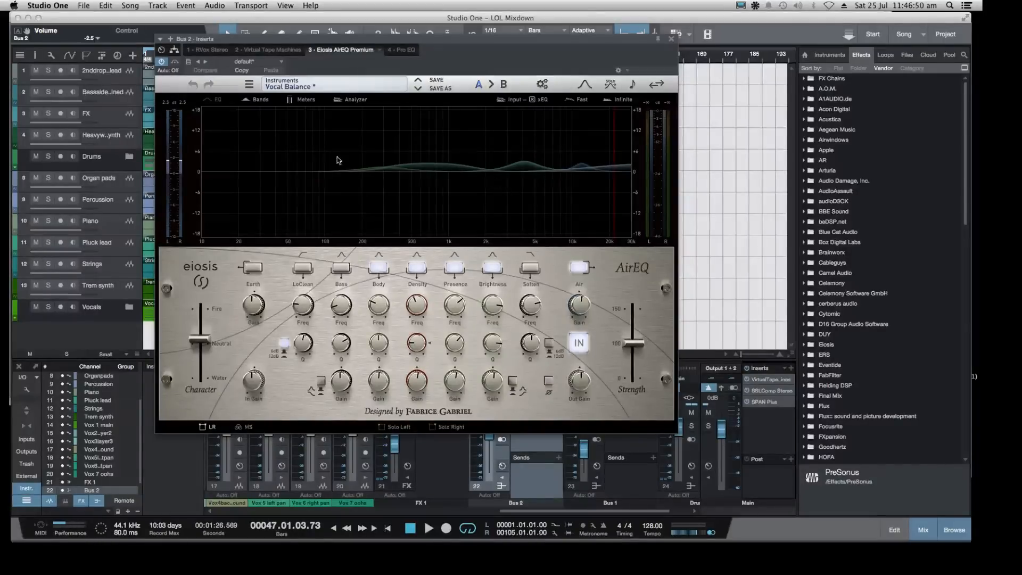
left_click(274, 51)
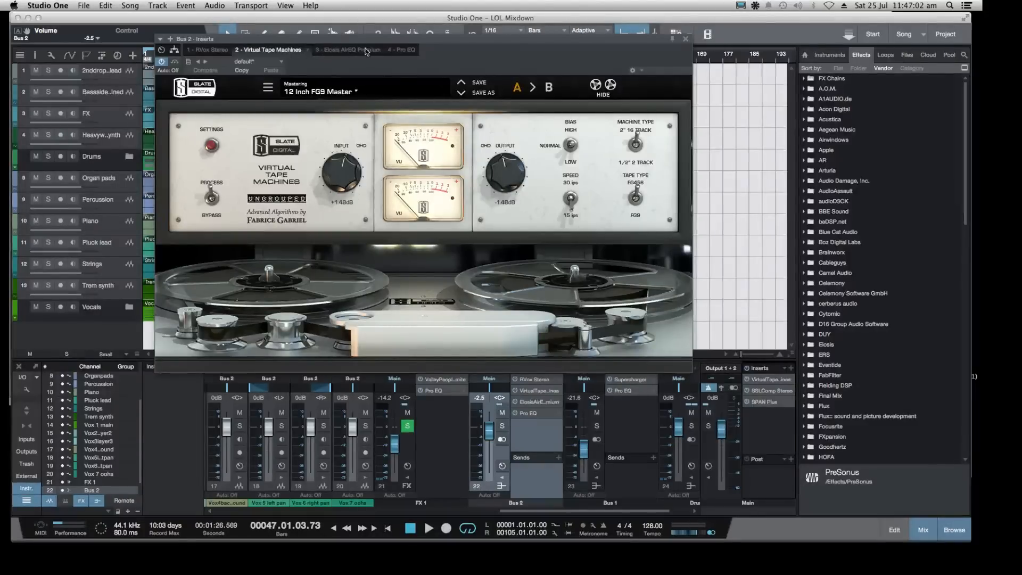
left_click(400, 49)
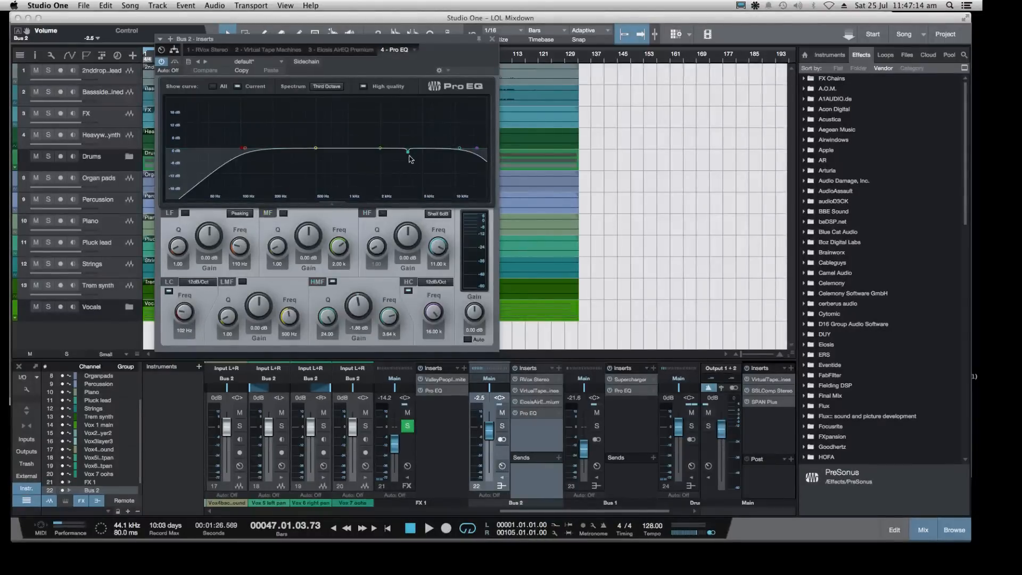
left_click(492, 39)
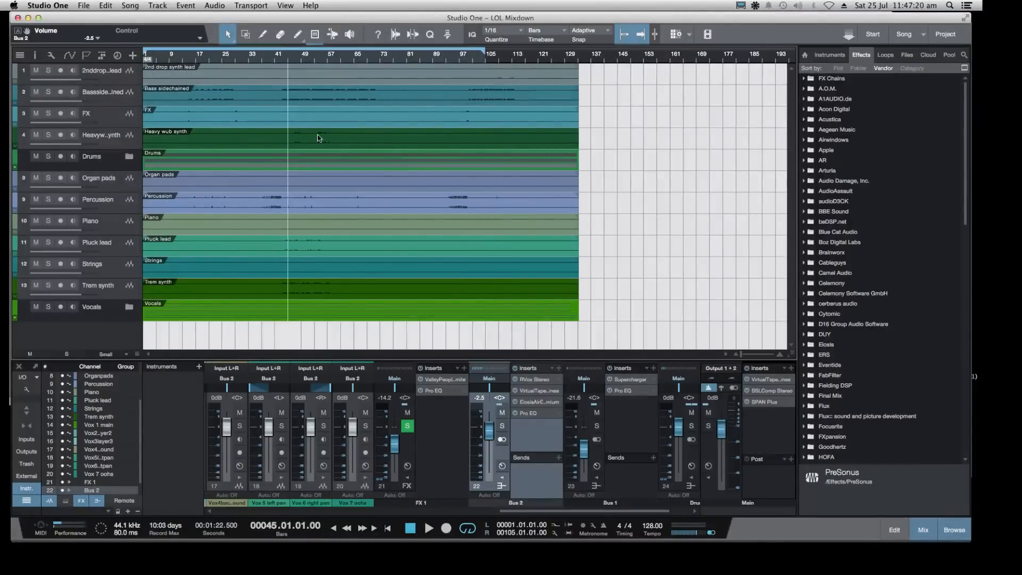
Switch to Chrome to look for new Twitch chat messages, and return to Studio One
left_click(386, 526)
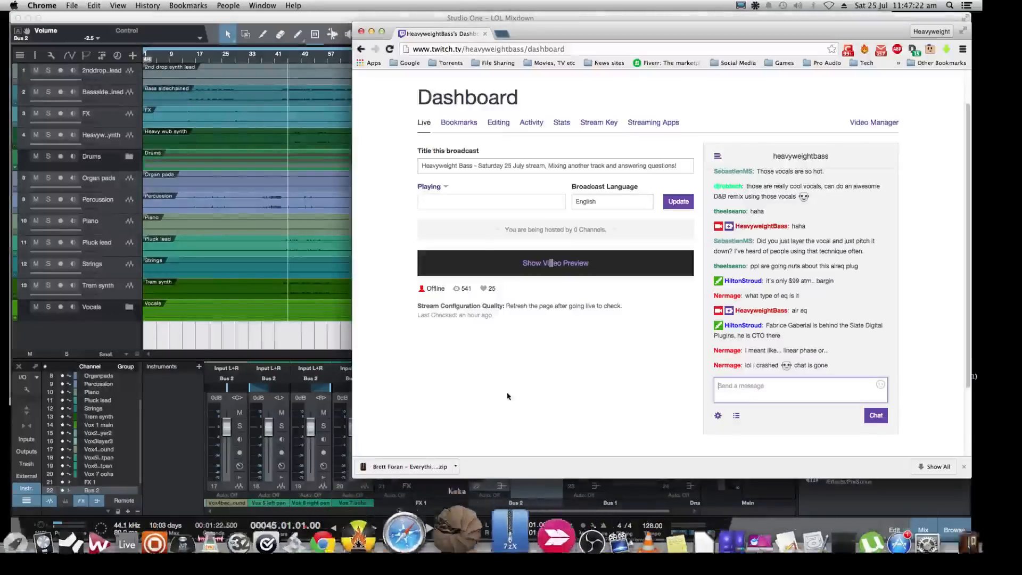
left_click(332, 341)
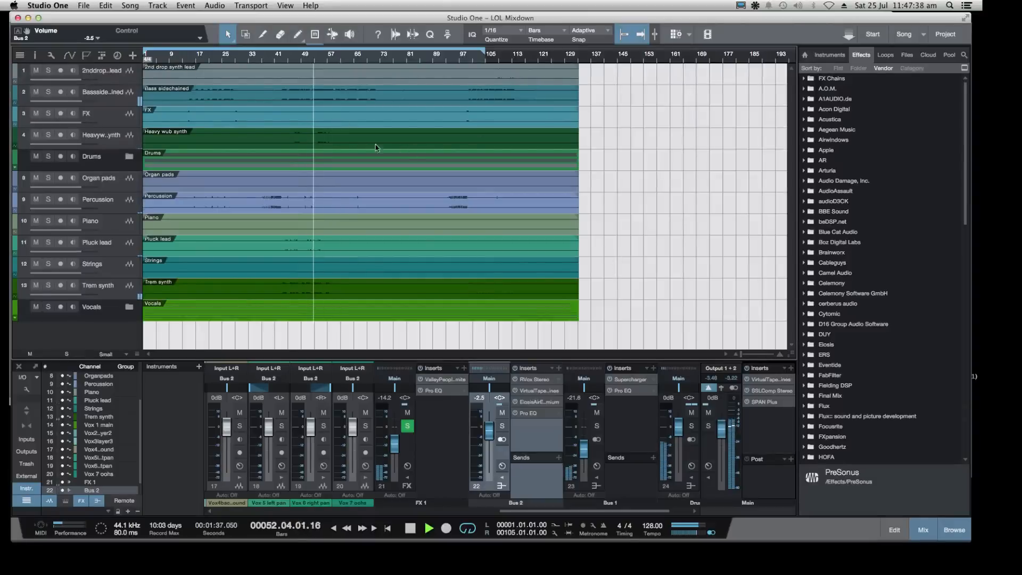
Expand the Vocals folder track to show its individual Vox tracks
left_click(129, 308)
scroll(419, 341, "down", 4)
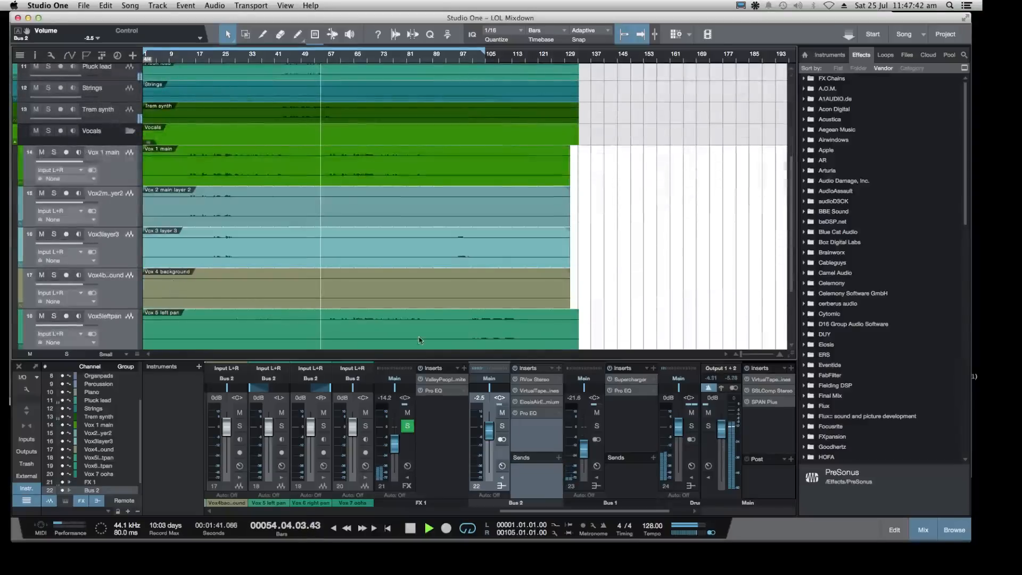
Insert the Waves RCompressor Stereo after Pro EQ on Bus 2 and place its window beside the vocal clips
scroll(896, 296, "down", 15)
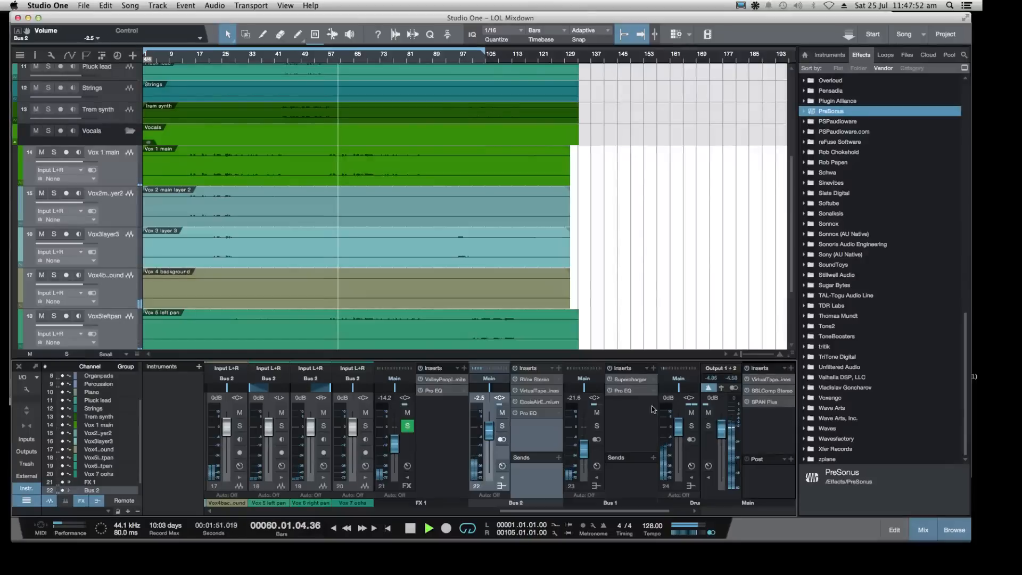
left_click(809, 428)
scroll(850, 391, "down", 10)
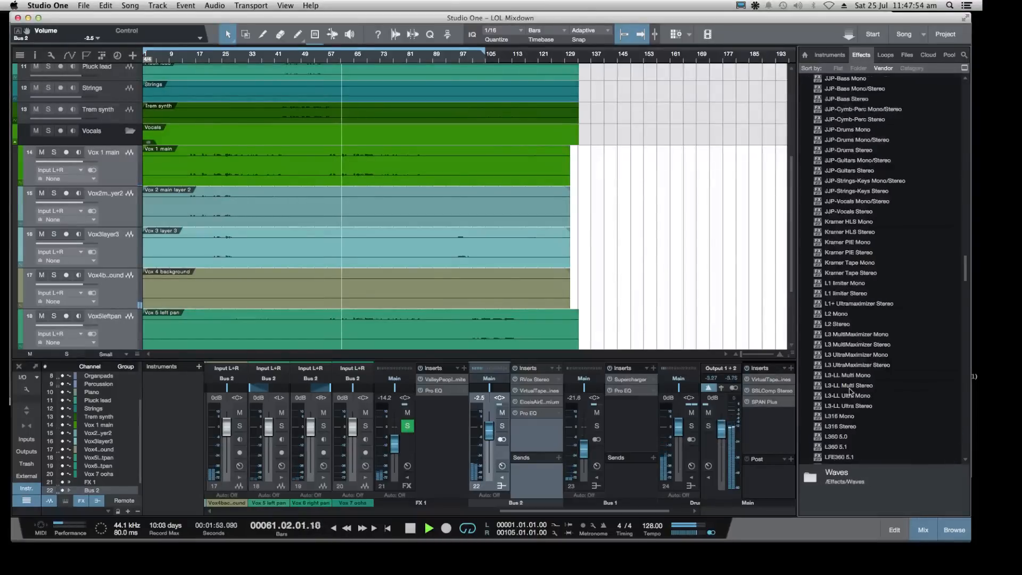
scroll(850, 391, "down", 15)
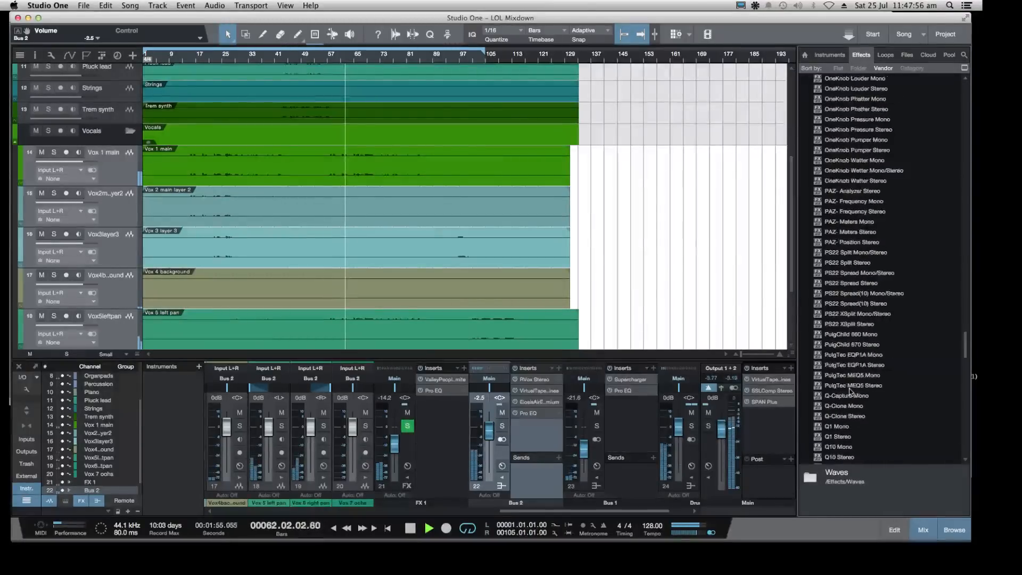
scroll(850, 391, "down", 15)
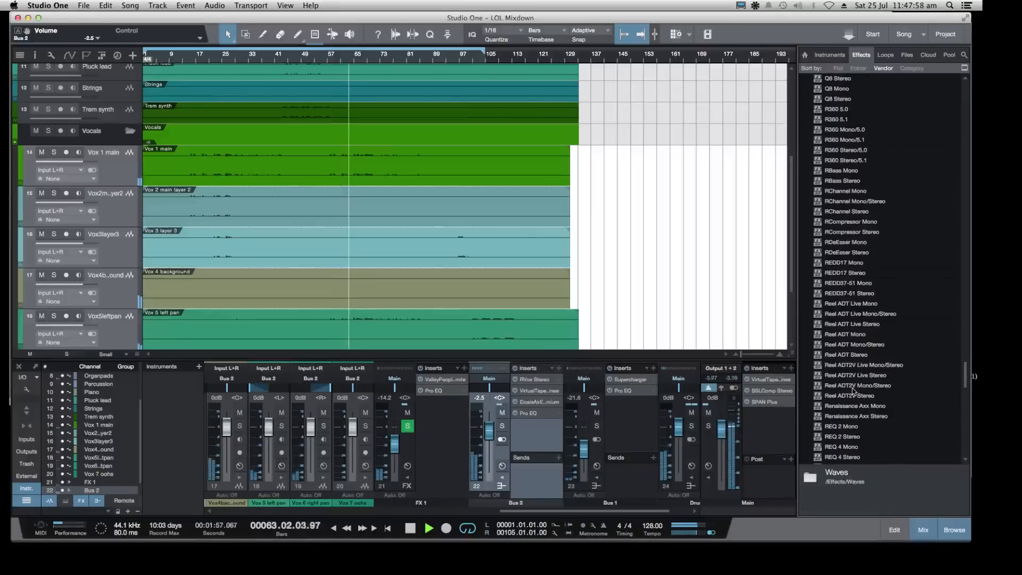
scroll(850, 335, "up", 2)
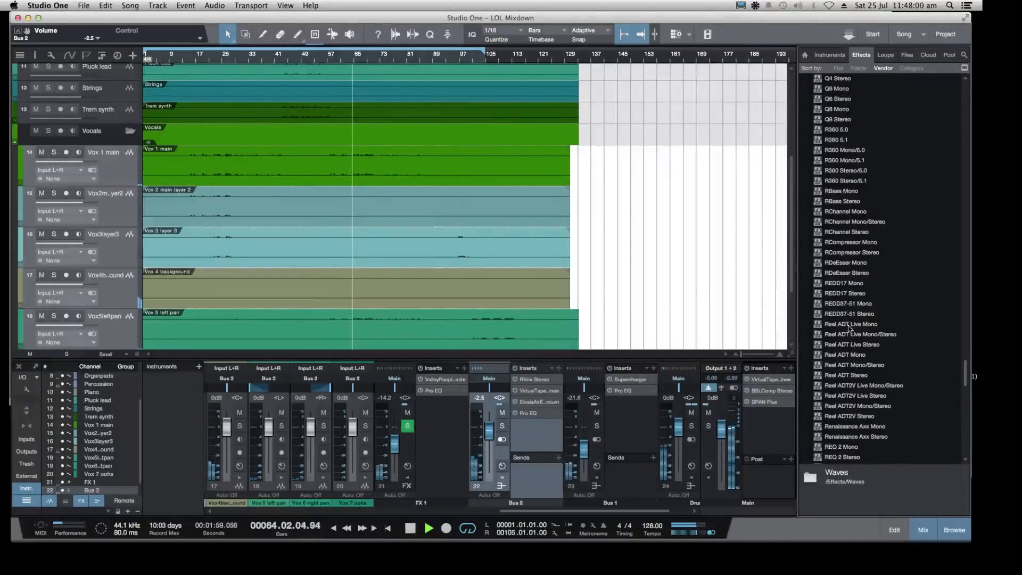
left_click(819, 254)
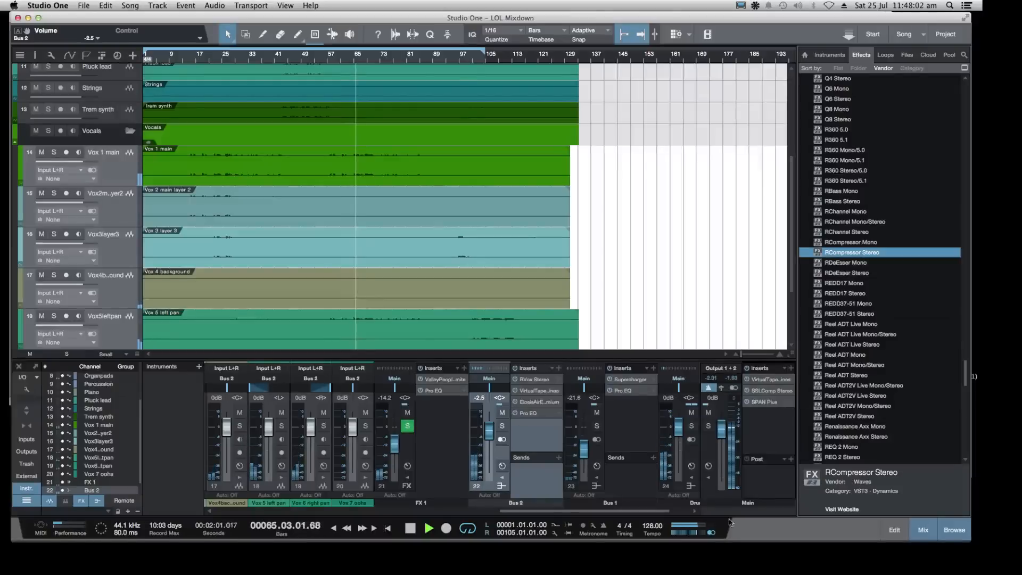
left_click_drag(730, 522, 532, 456)
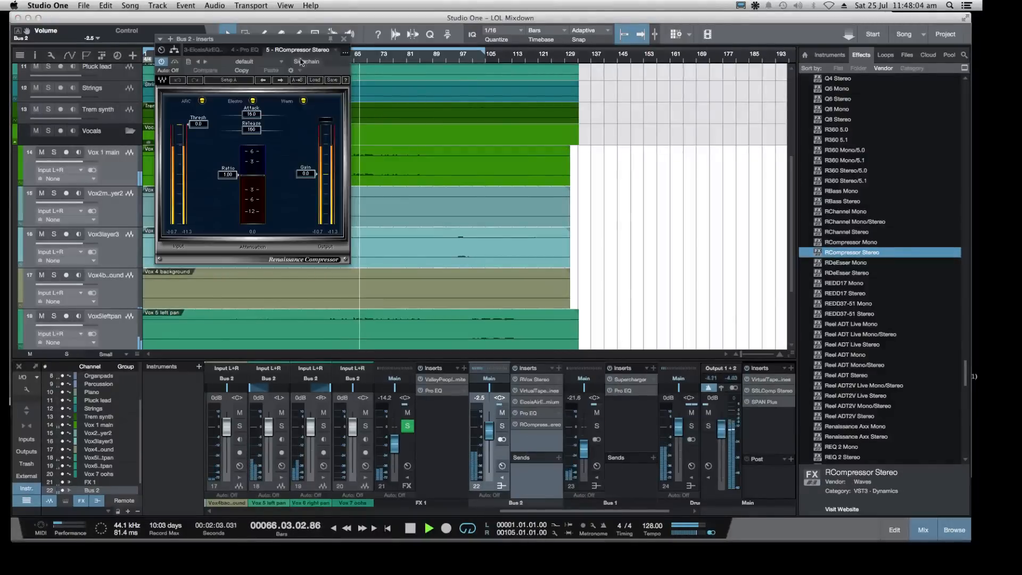
left_click_drag(284, 40, 707, 53)
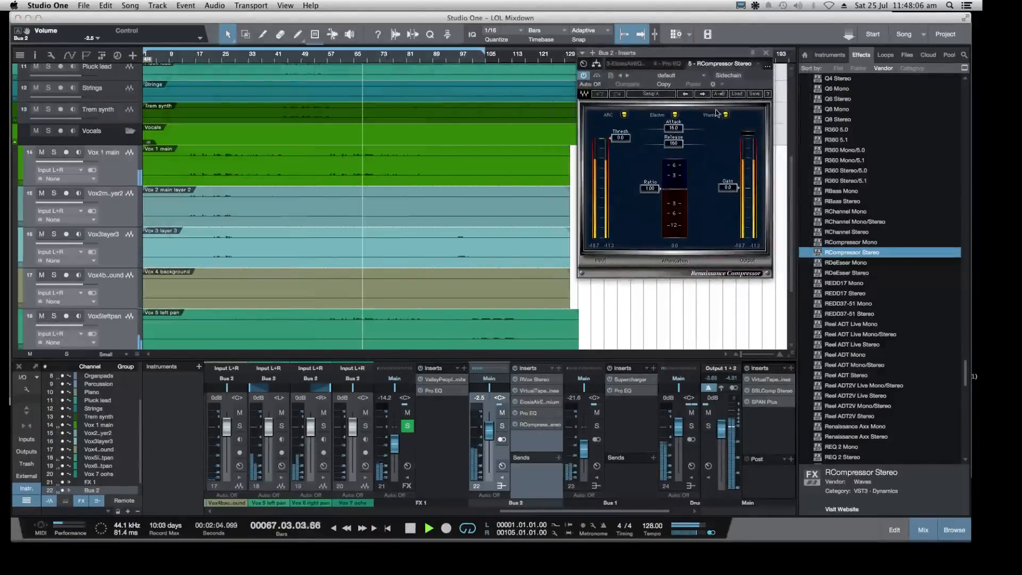
Load a Dave Pensado factory preset with a 50:1 ratio and 320 ms release in RCompressor, and stop playback
left_click(704, 81)
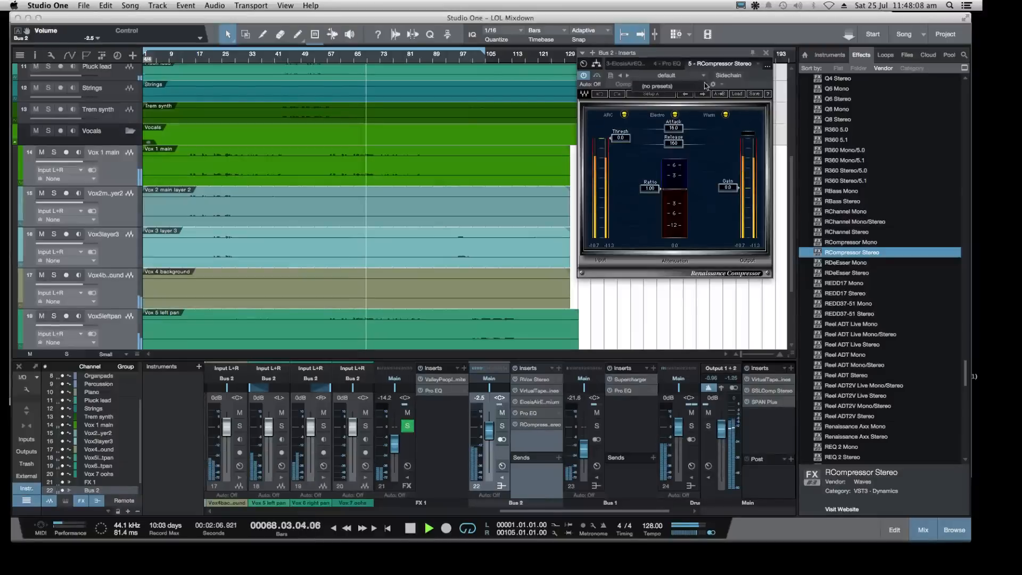
left_click(704, 85)
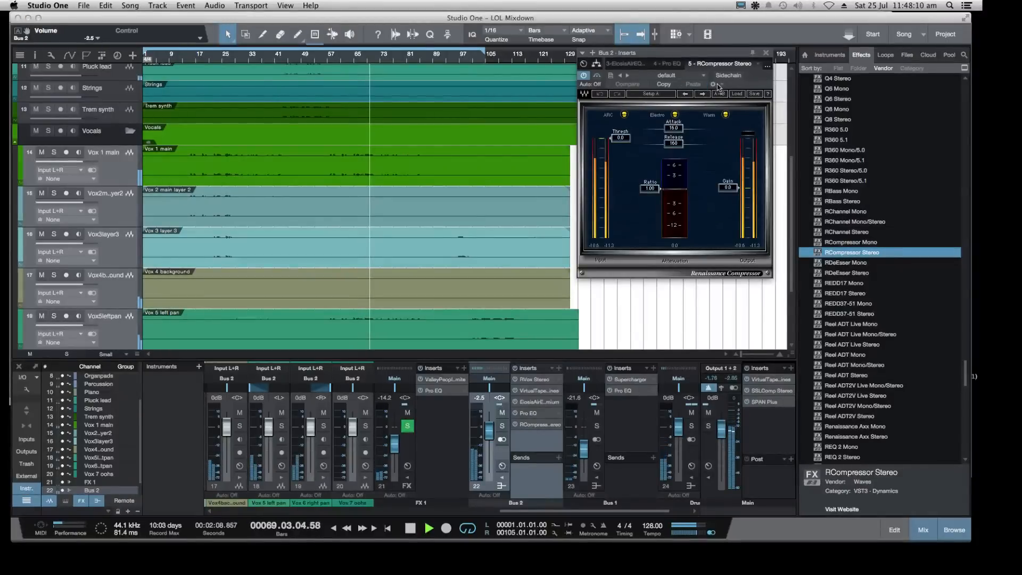
left_click(736, 94)
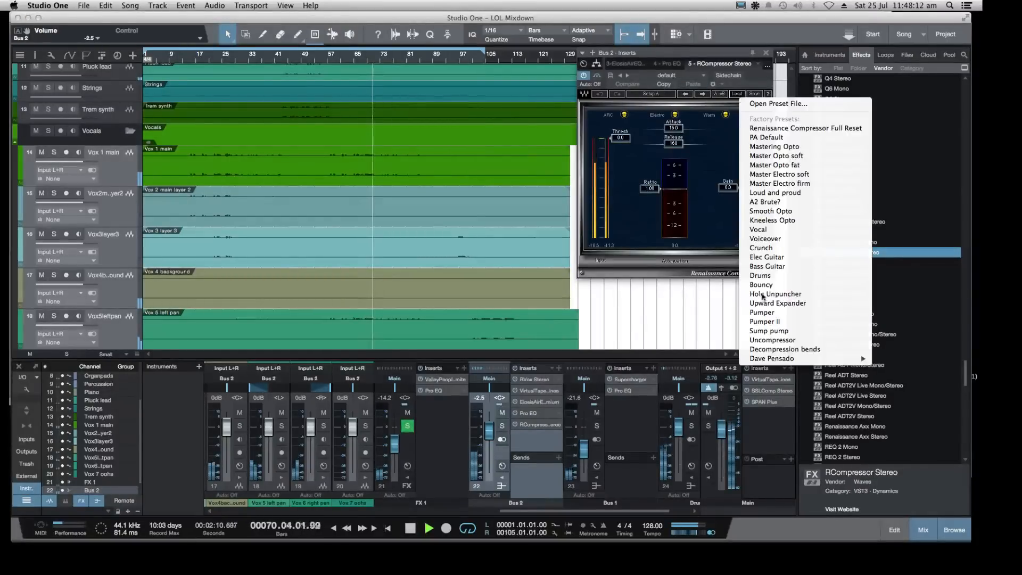
mouse_move(777, 358)
left_click(931, 387)
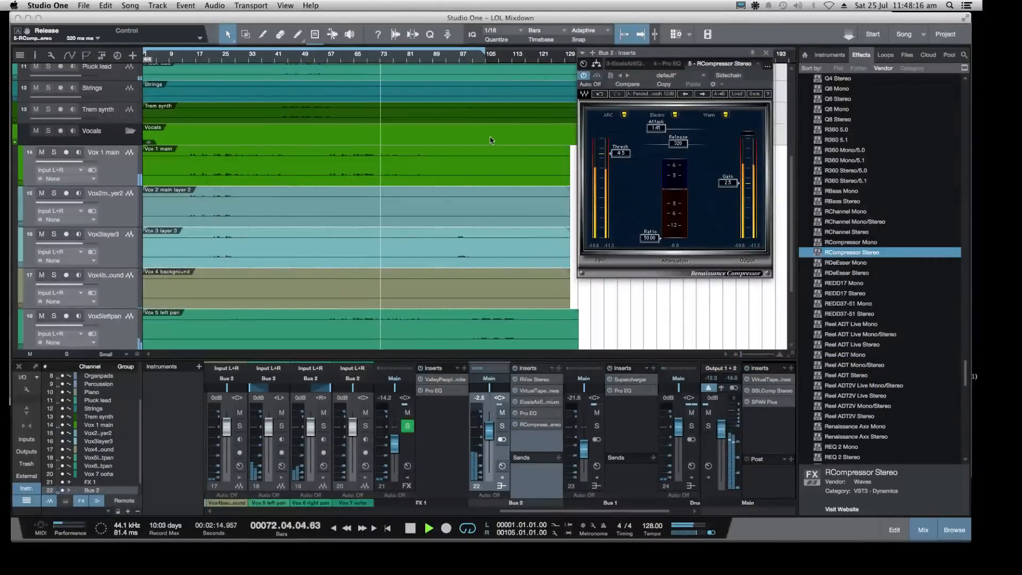
left_click(636, 297)
key("space")
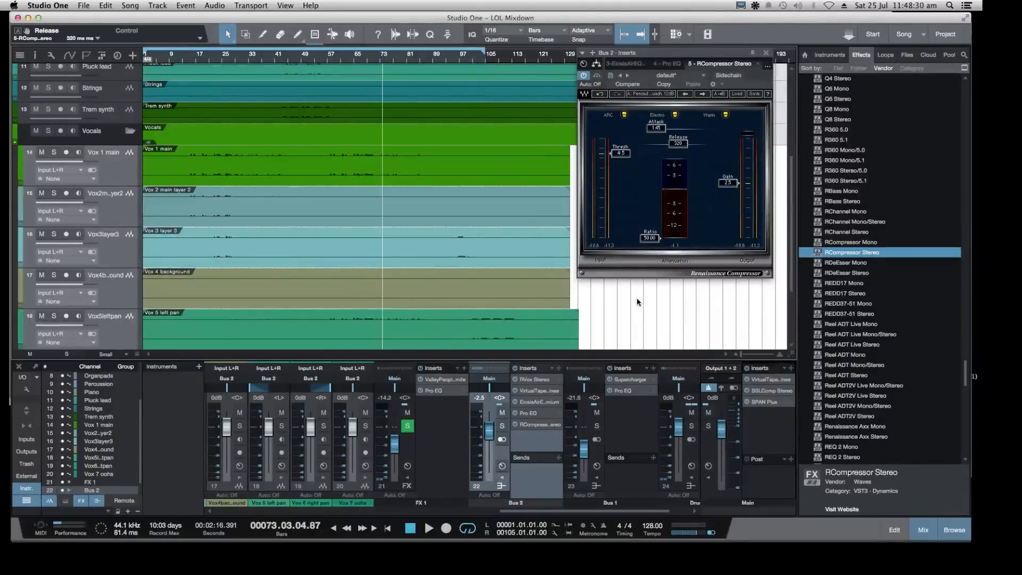
Play the full mix from about bar 56, pausing once, to hear the compressed vocals against the other tracks
left_click(328, 62)
key("space")
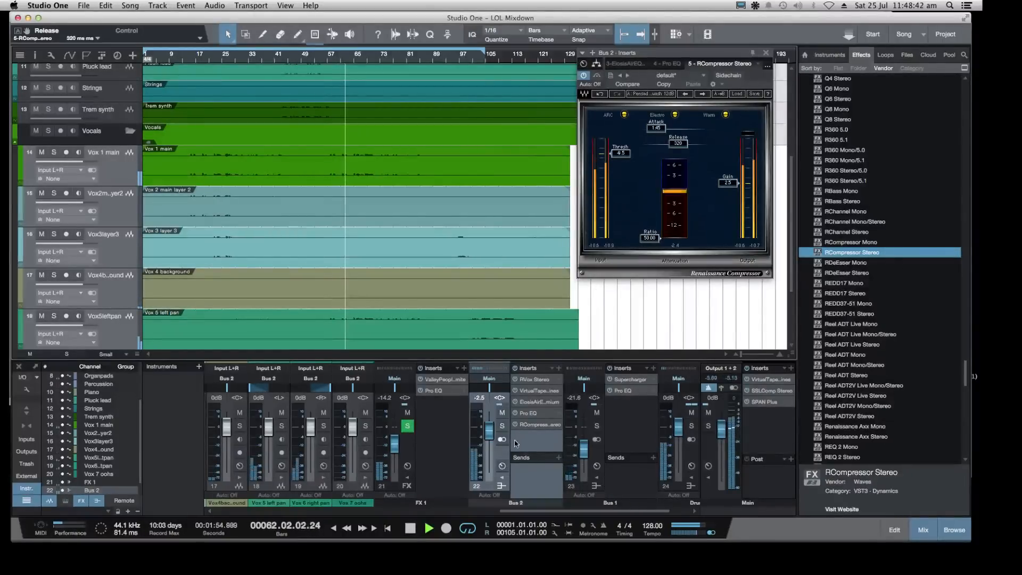
key("space")
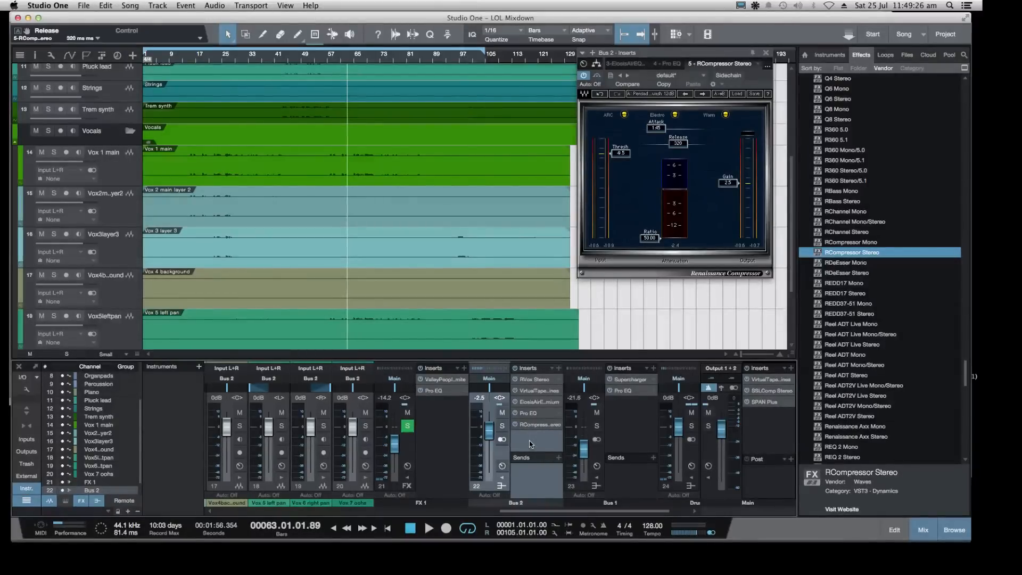
key("space")
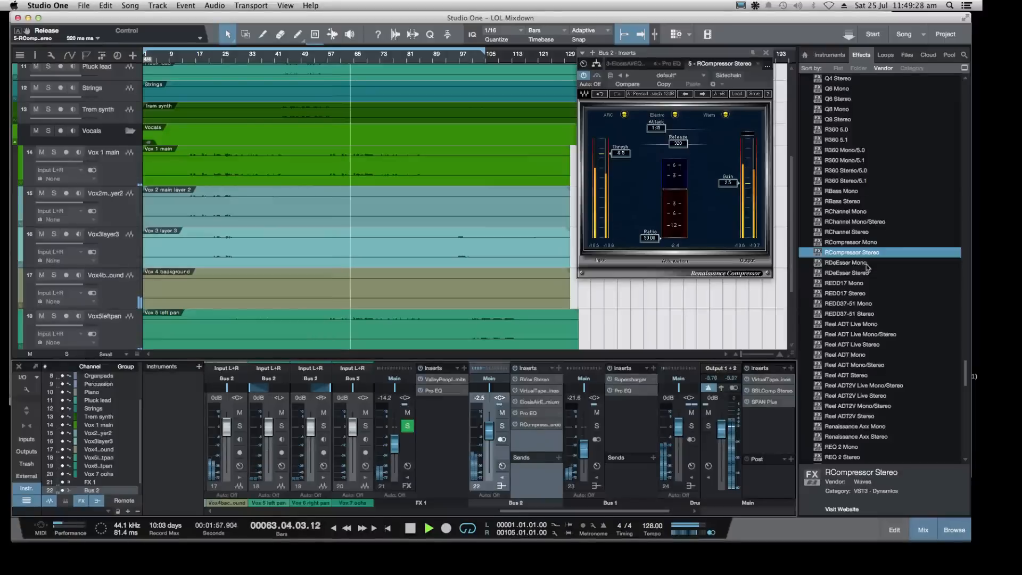
Collapse the Waves vendor folder in the effects browser
scroll(841, 229, "up", 15)
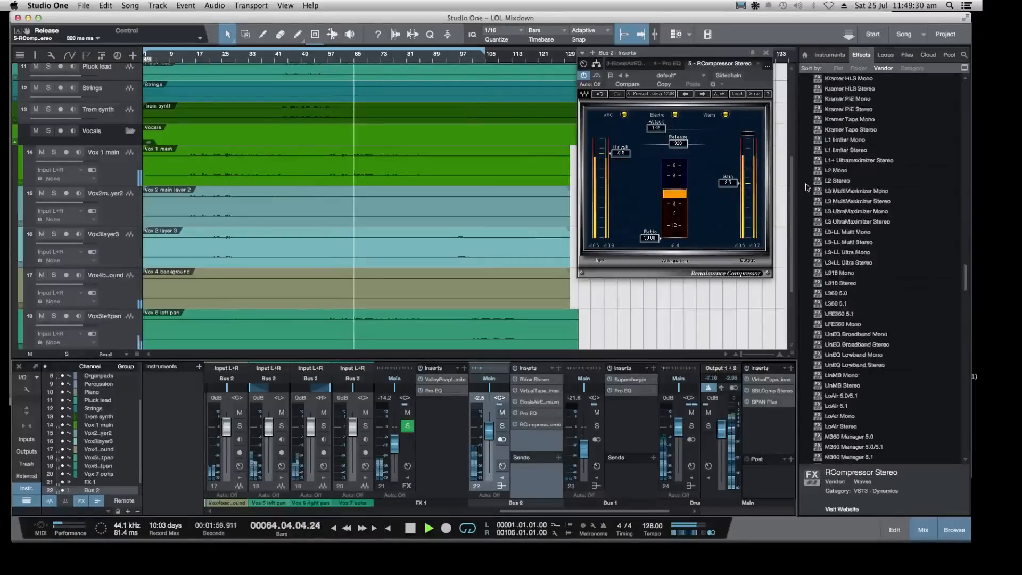
scroll(807, 187, "up", 15)
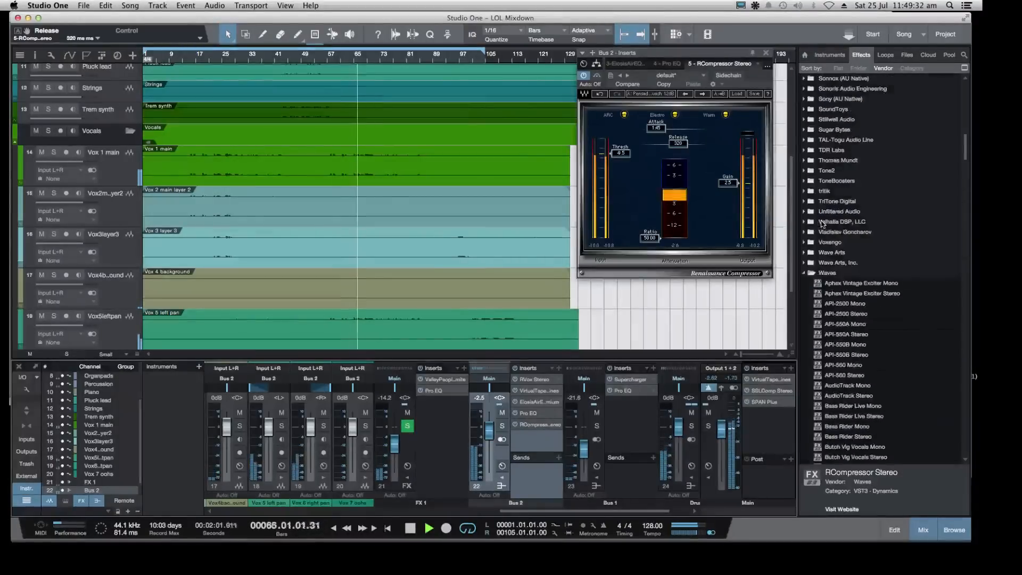
scroll(822, 223, "up", 2)
left_click(823, 313)
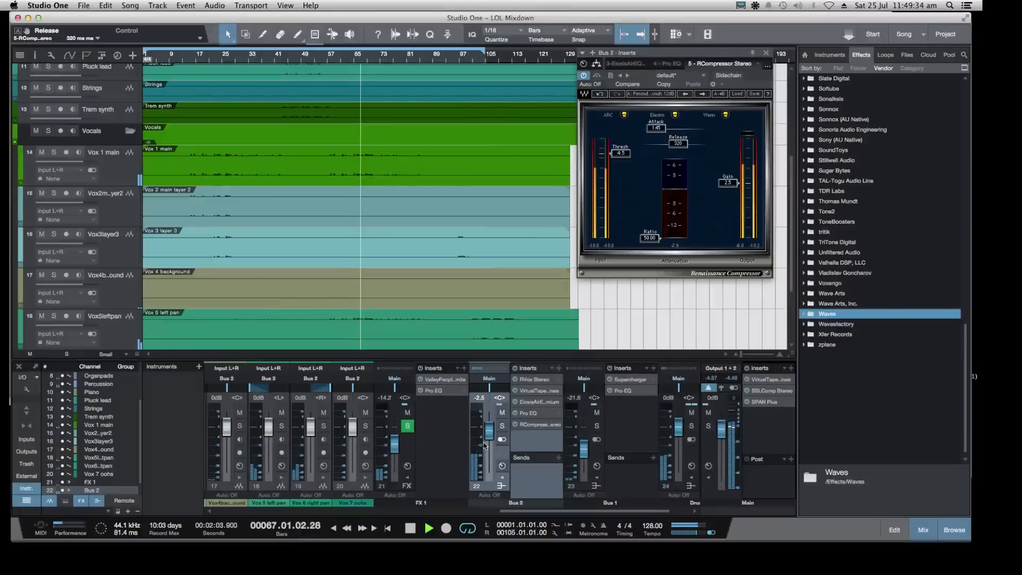
Lower the Bus 2 fader to -4.0 dB while replaying from about bar 55, and save the song
left_click_drag(488, 430, 489, 435)
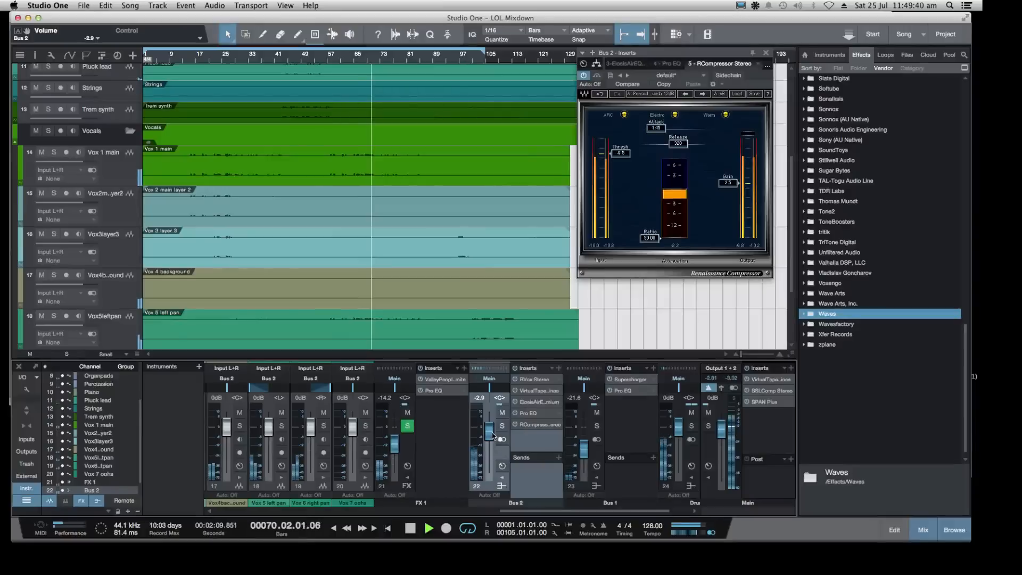
left_click_drag(492, 436, 492, 437)
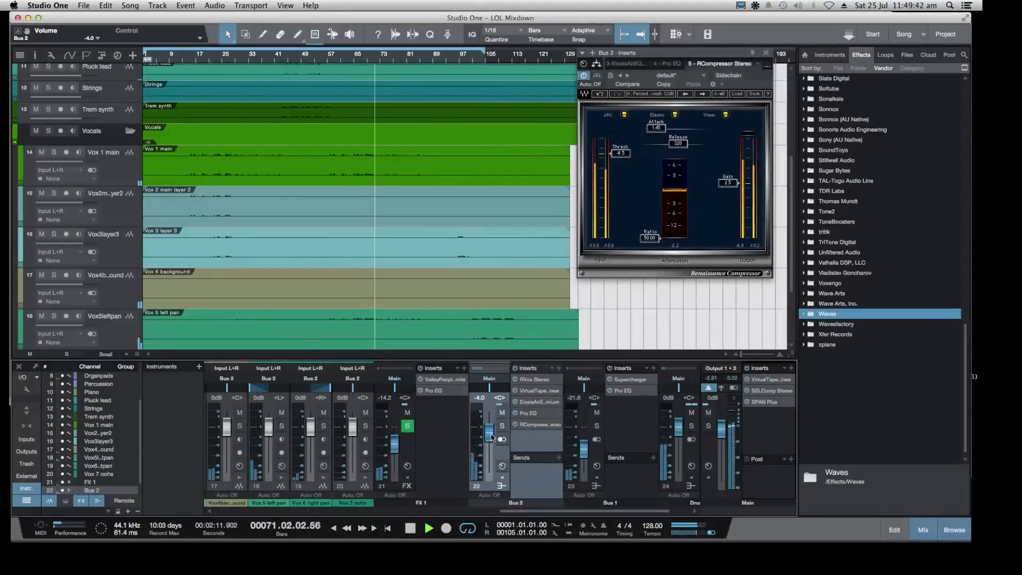
left_click(324, 60)
left_click(84, 6)
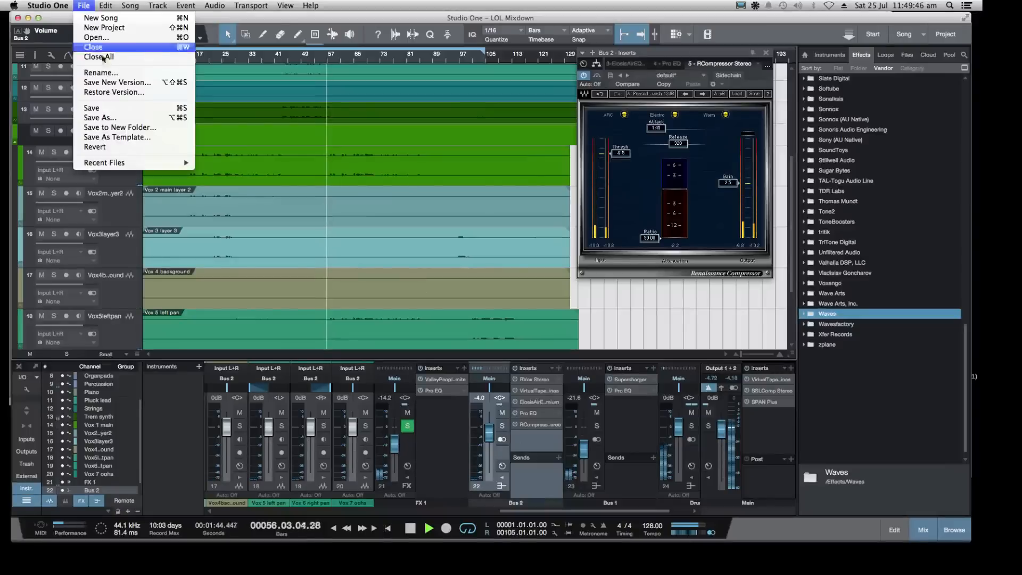
left_click(111, 107)
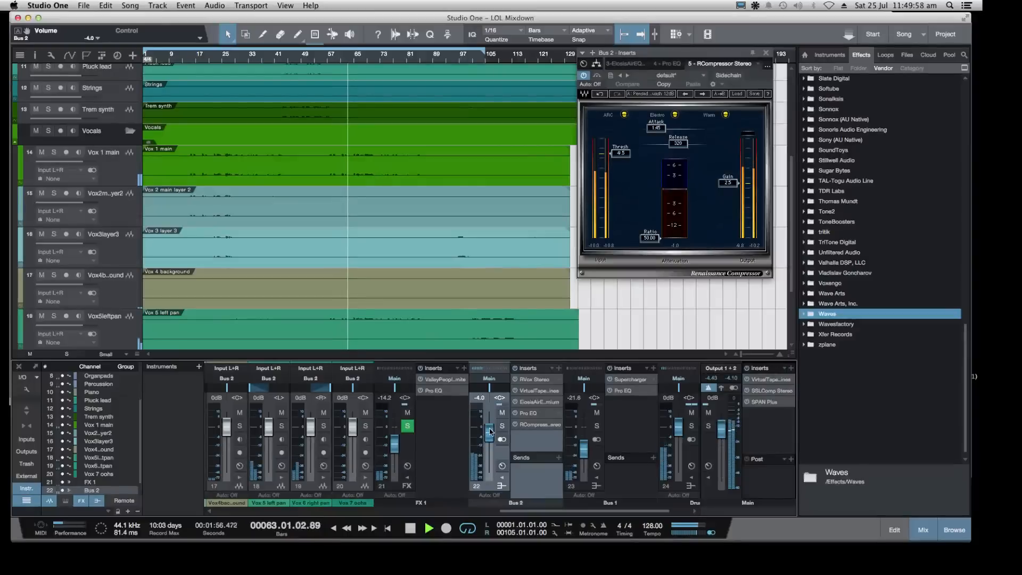
Lower the Bus 2 fader to -4.4 dB and close the RCompressor window
left_click_drag(490, 431, 490, 431)
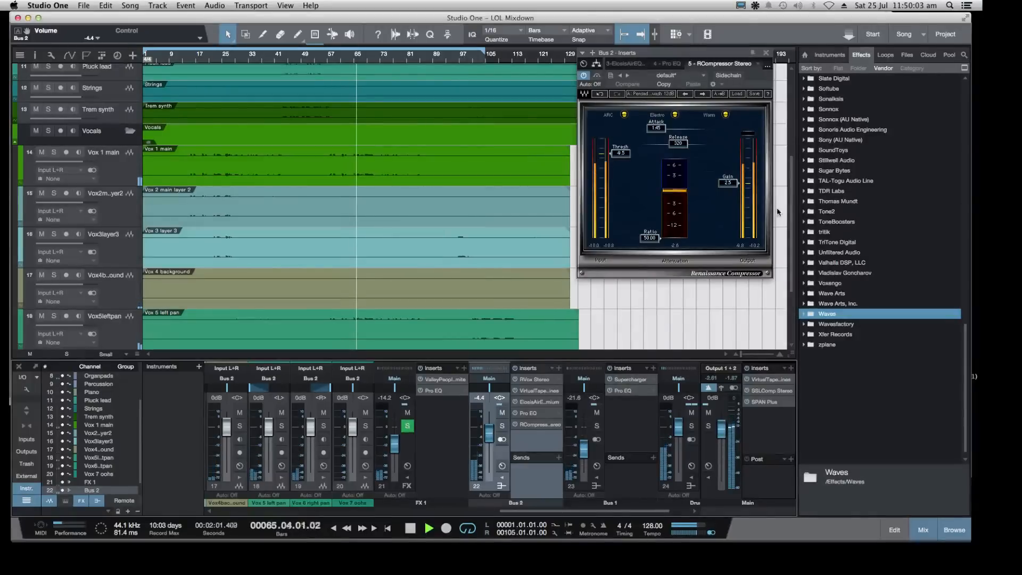
left_click(766, 53)
Switch to Chrome to read the Twitch dashboard chat, and return to Studio One
left_click(374, 532)
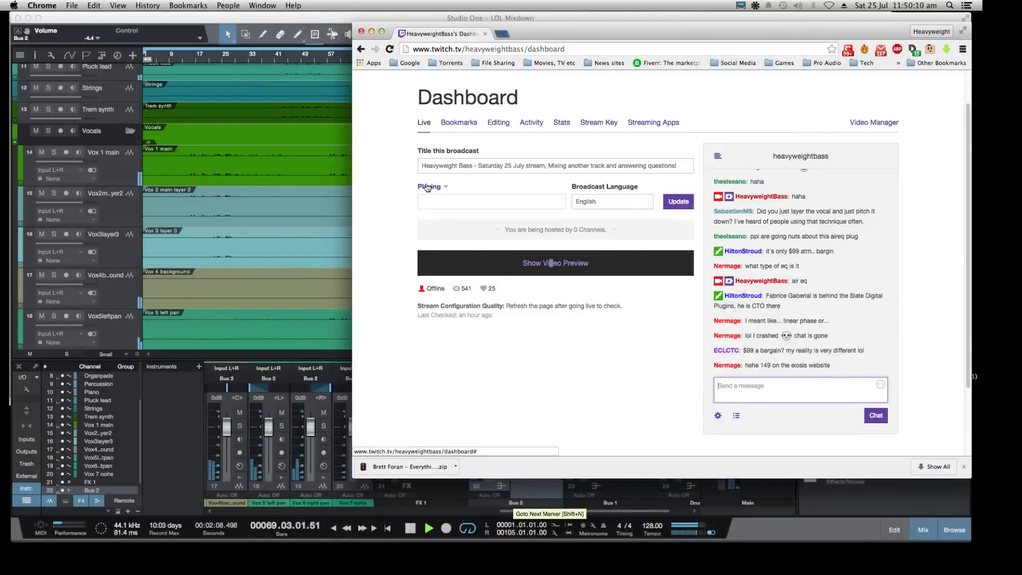
left_click(330, 19)
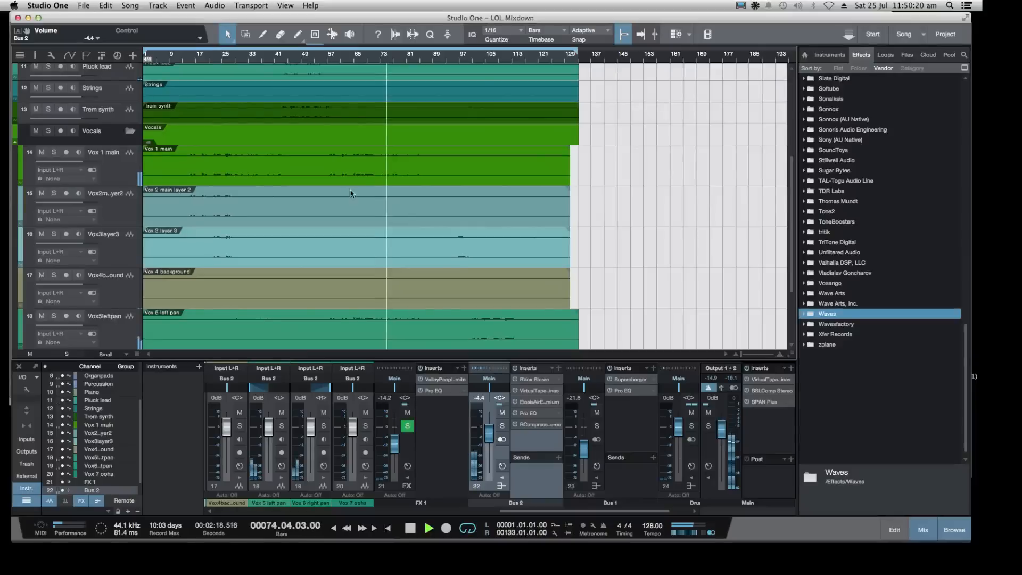
Look over the arrangement while playing the full mix from about bar 44 and from about bar 23, and stop playback
scroll(349, 191, "down", 3)
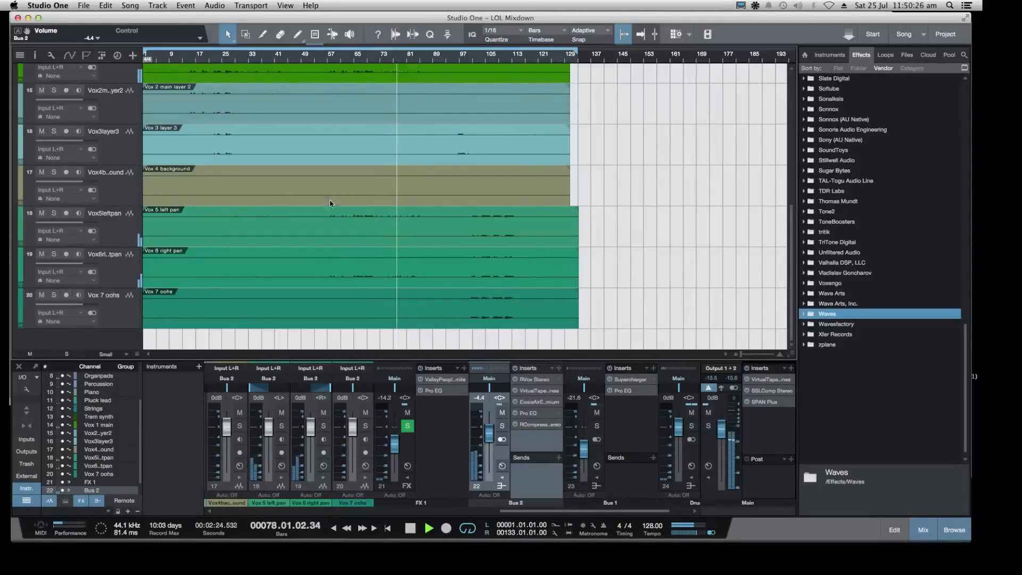
scroll(316, 200, "up", 10)
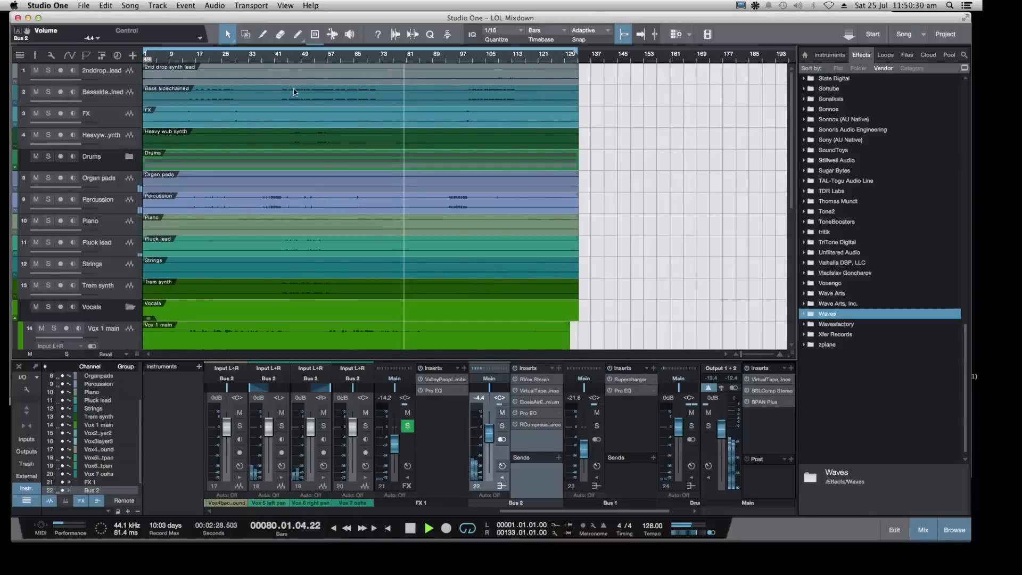
left_click(286, 60)
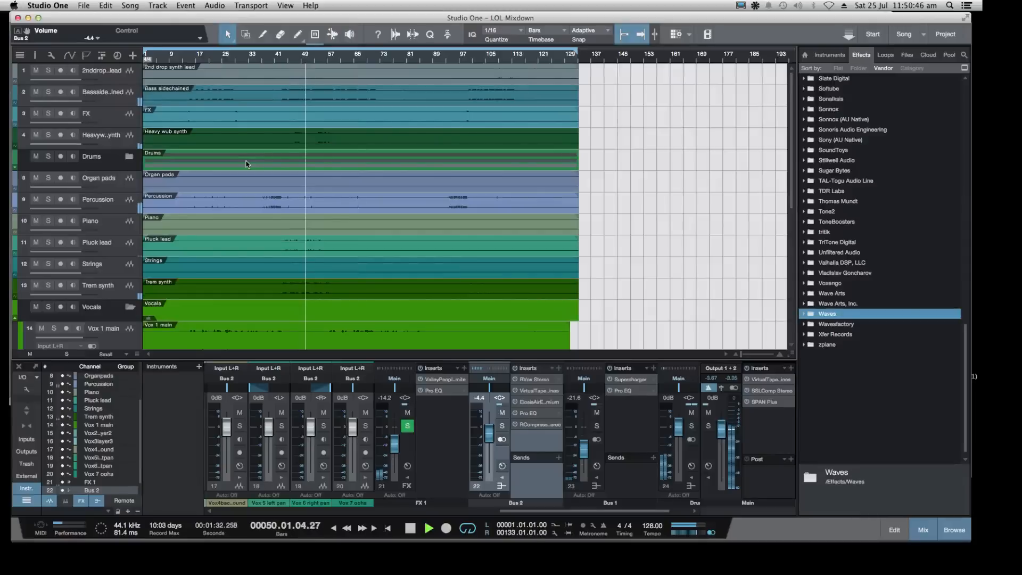
left_click(218, 60)
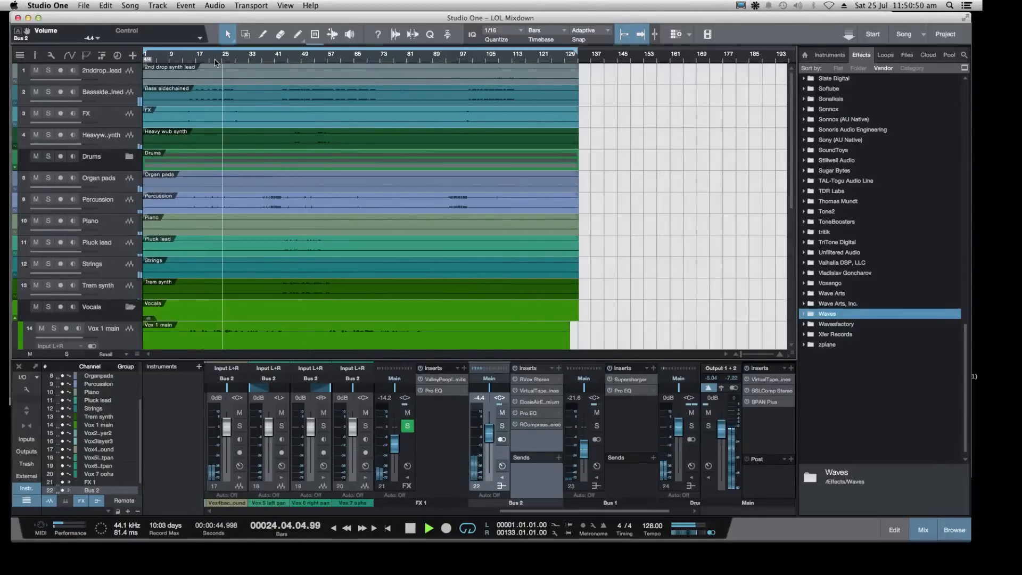
key("space")
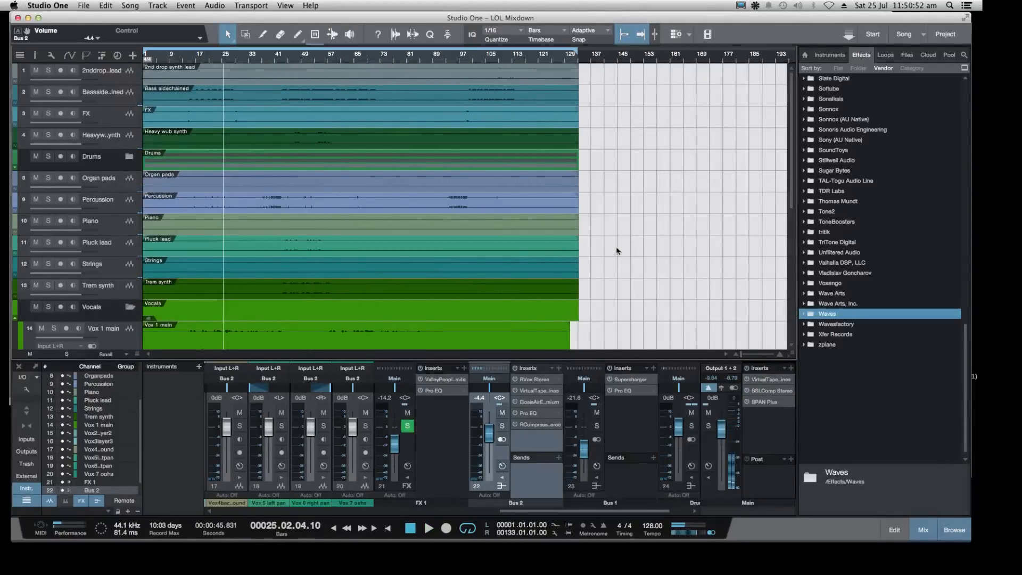
Resume playback and compare the mix with the main output inserts bypassed and enabled
scroll(432, 278, "down", 5)
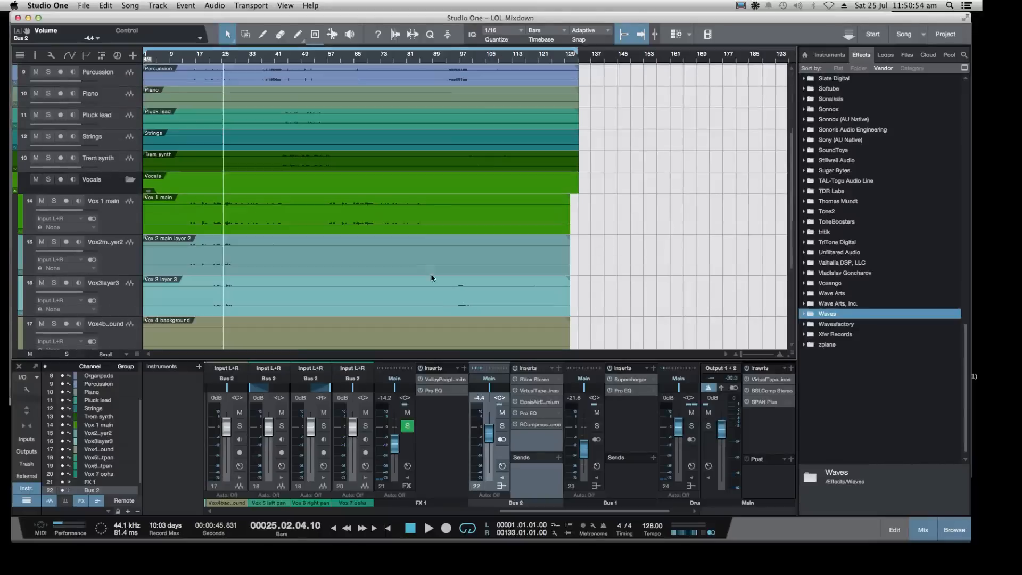
key("space")
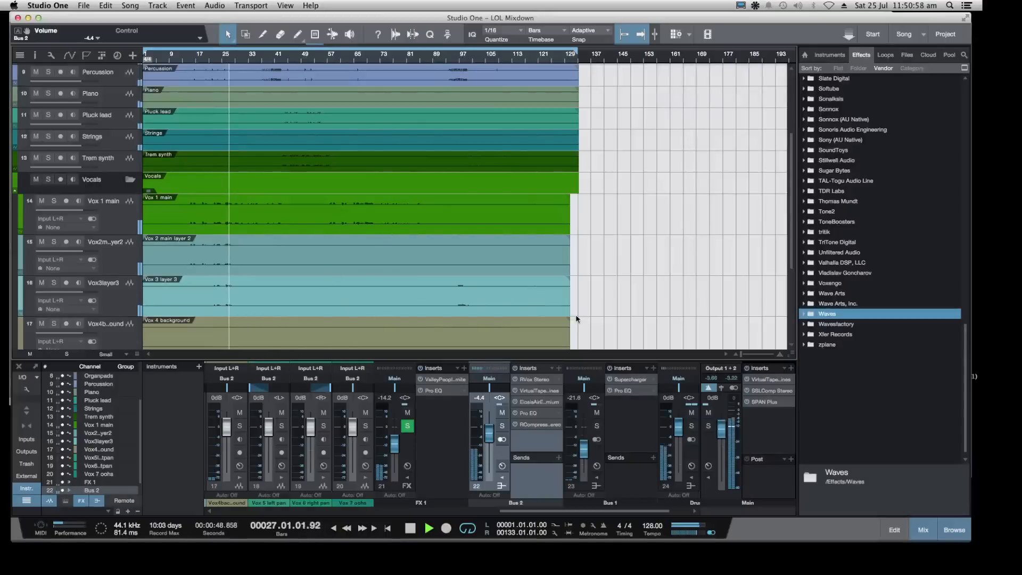
left_click(748, 368)
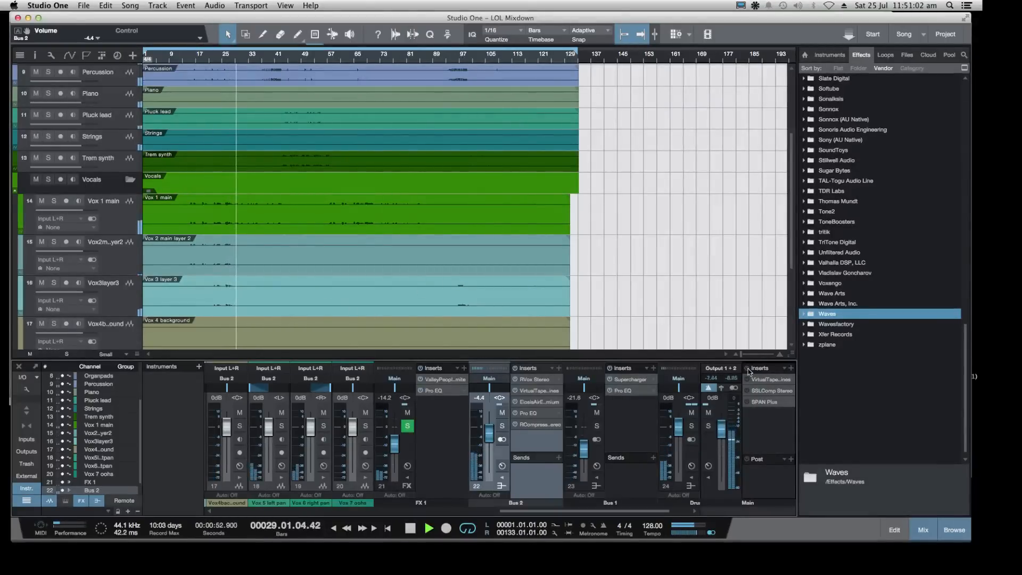
left_click(747, 368)
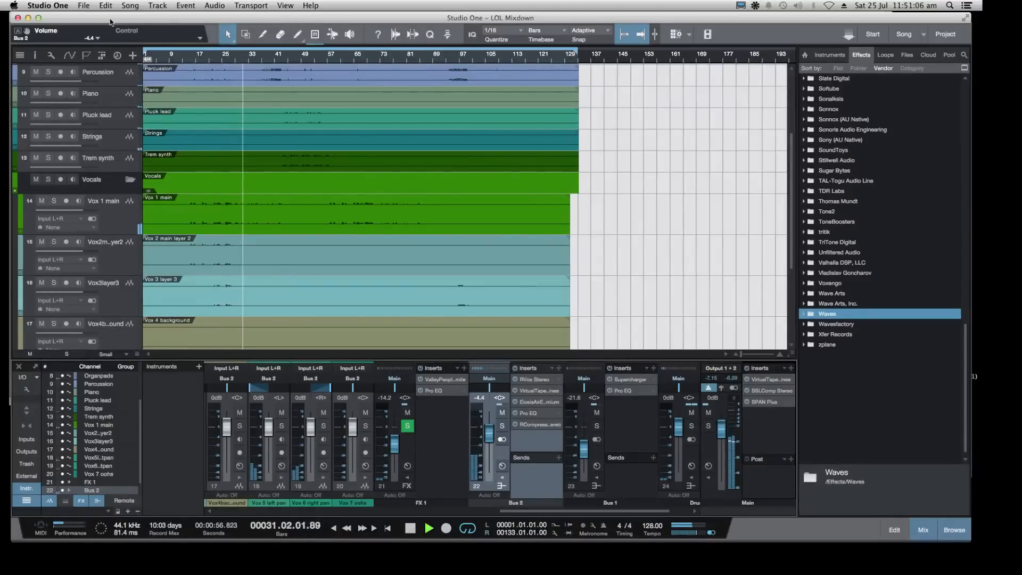
Save the song and collapse the Vocals folder track
left_click(82, 5)
left_click(88, 109)
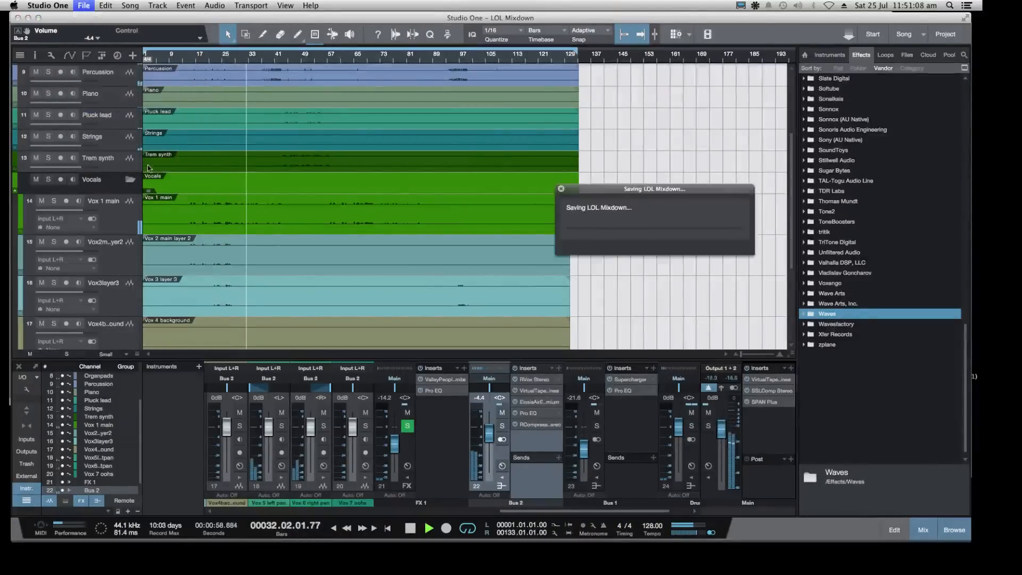
left_click(129, 180)
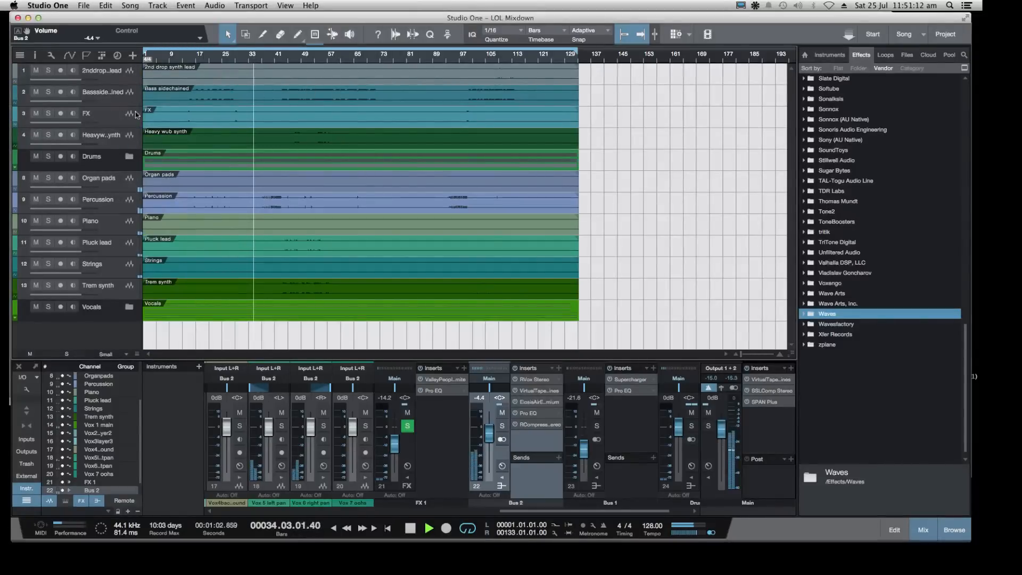
Solo and enlarge the Piano track, and play it from about bar 18 and from about bar 88
left_click(47, 221)
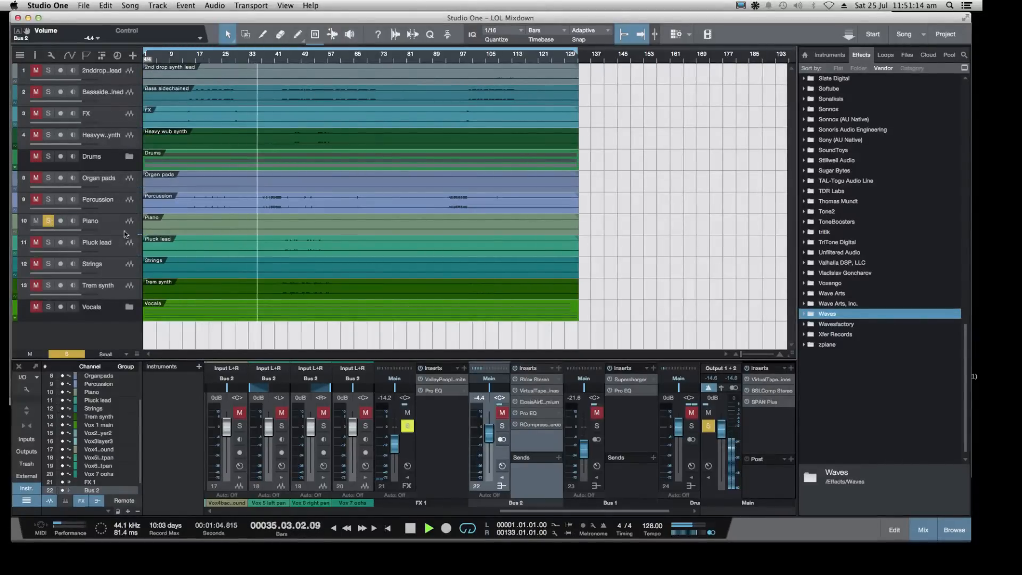
left_click_drag(129, 236, 129, 290)
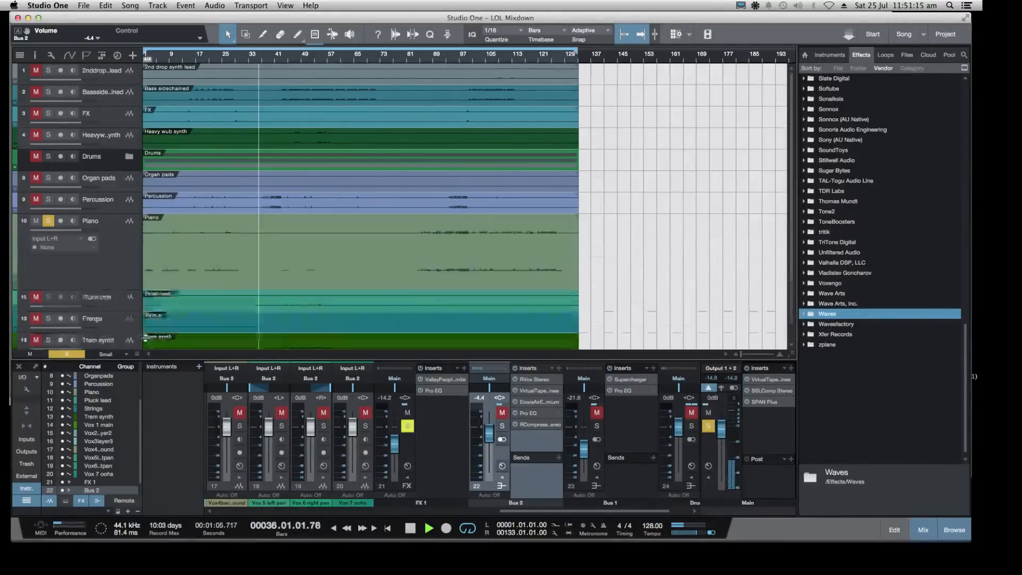
left_click(204, 59)
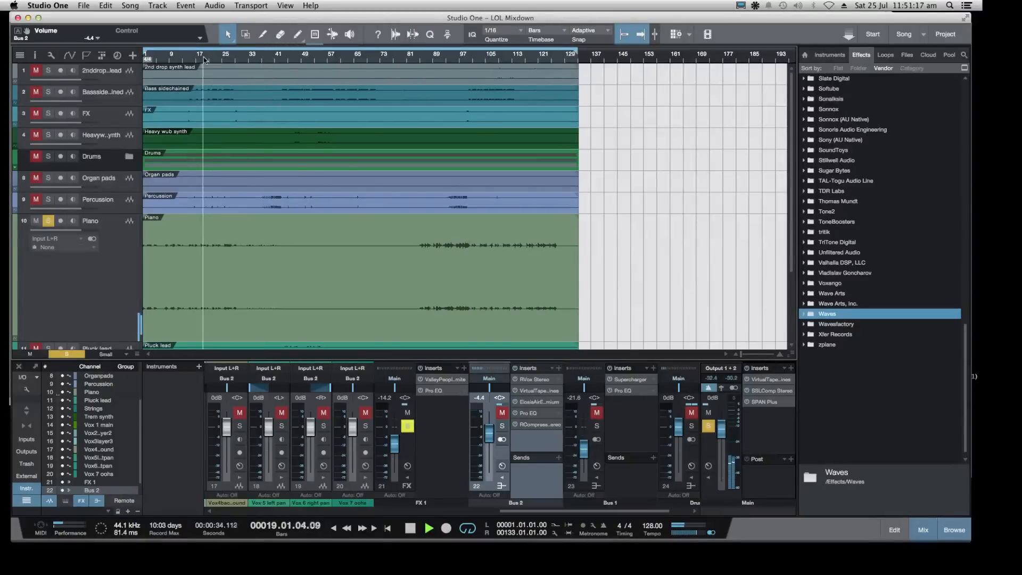
left_click(434, 60)
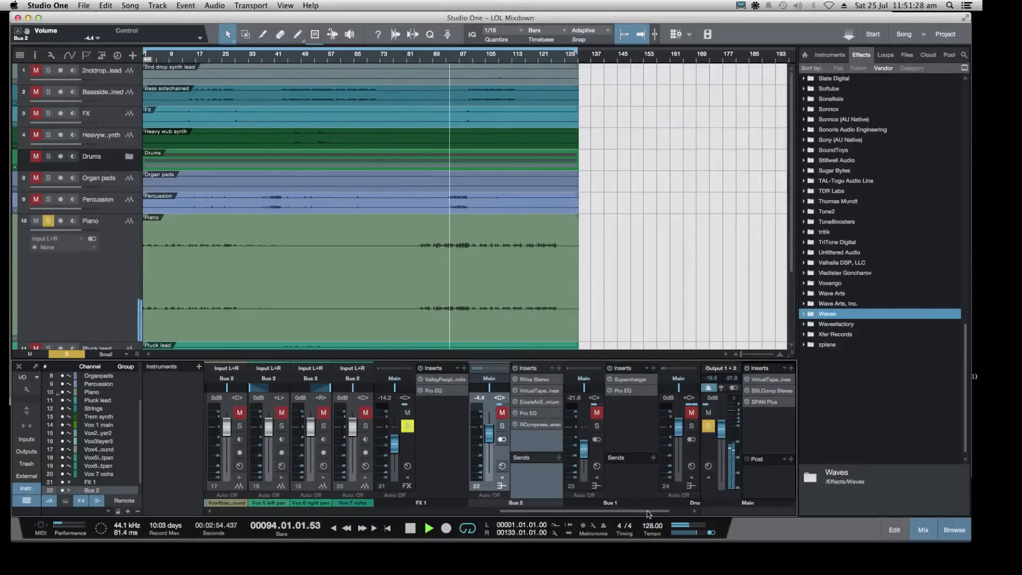
Compare the Piano channel soloed and within the full mix, leave it unsoloed, and replay from about bar 86
left_click_drag(648, 515, 447, 496)
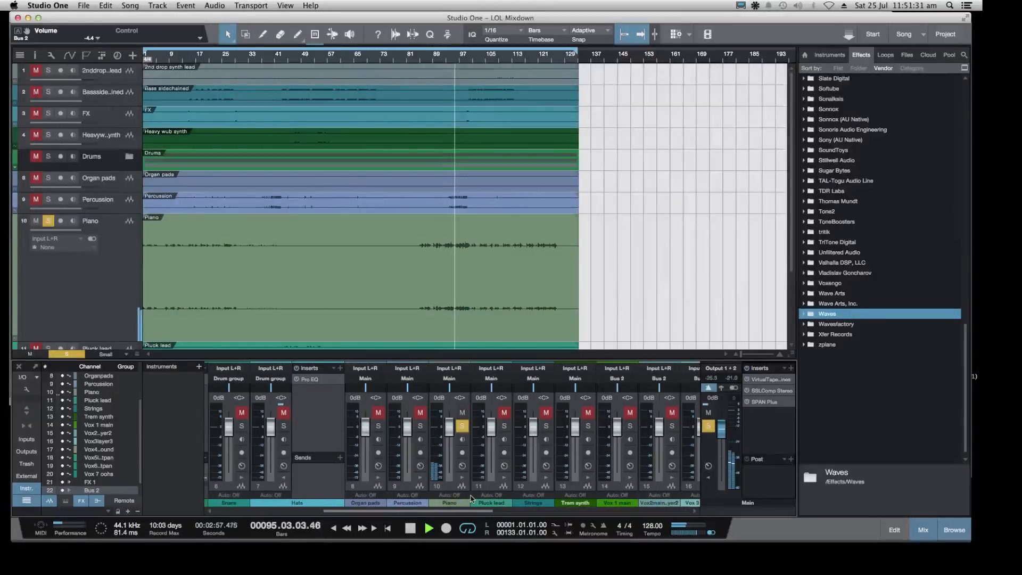
left_click(462, 426)
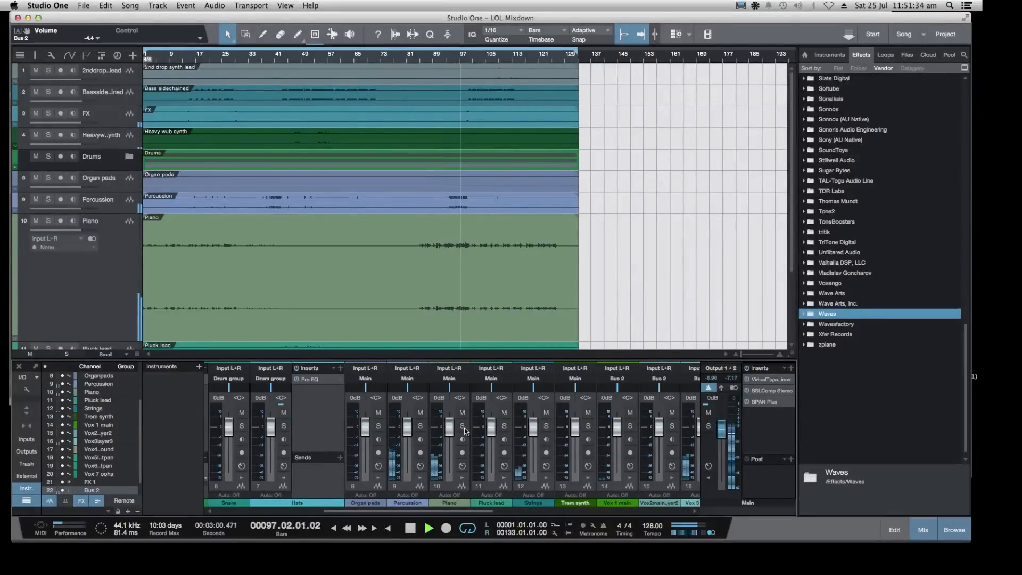
left_click(461, 426)
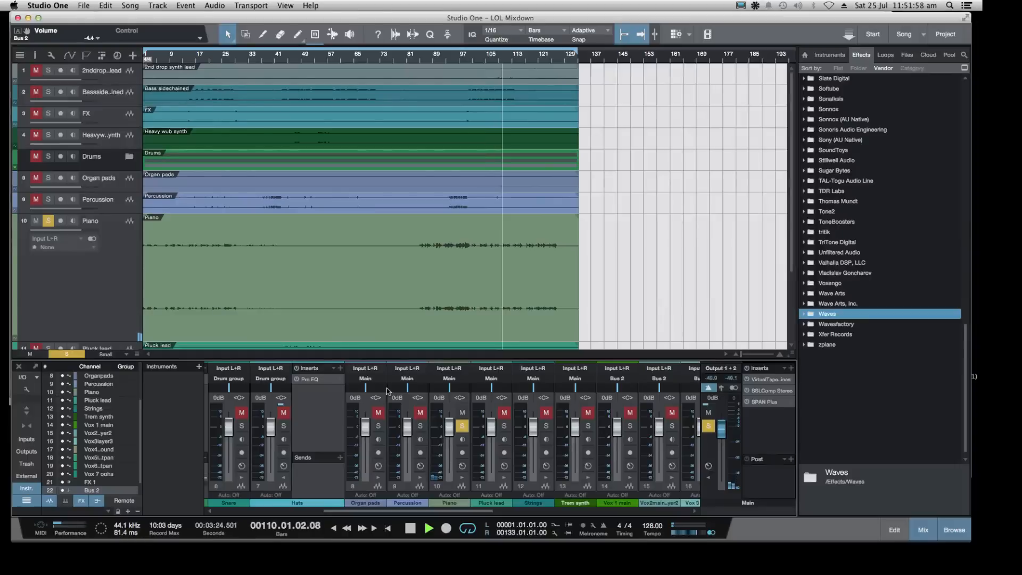
left_click(462, 425)
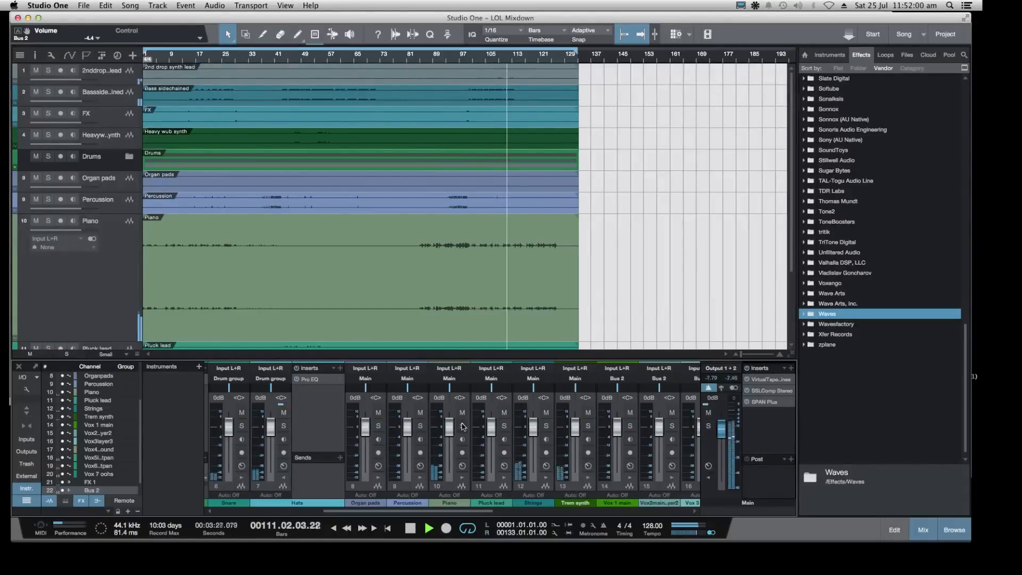
left_click(427, 63)
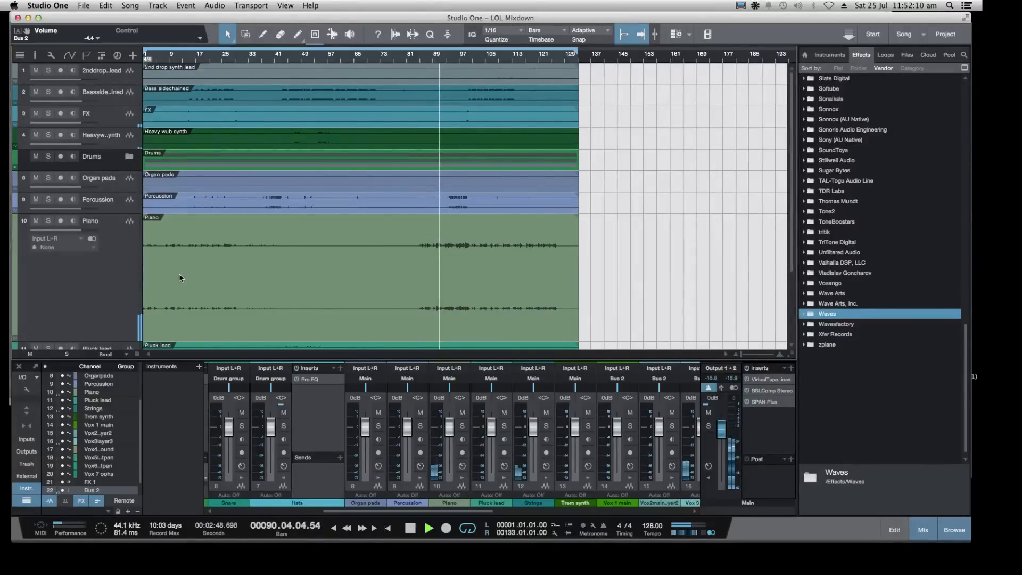
Shrink all tracks in the arrangement to the Tiny height and save the song
key("shift+w")
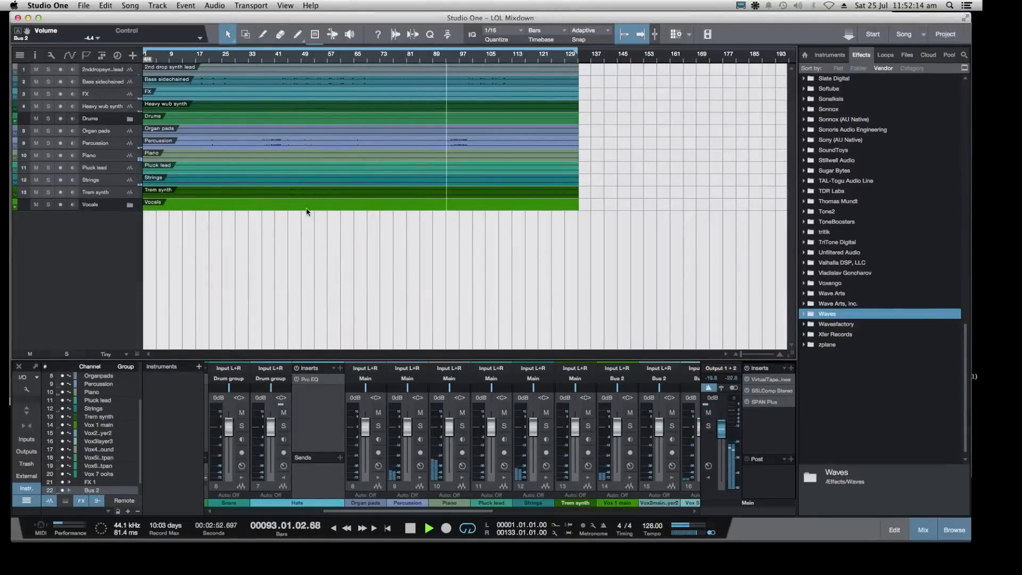
left_click(92, 11)
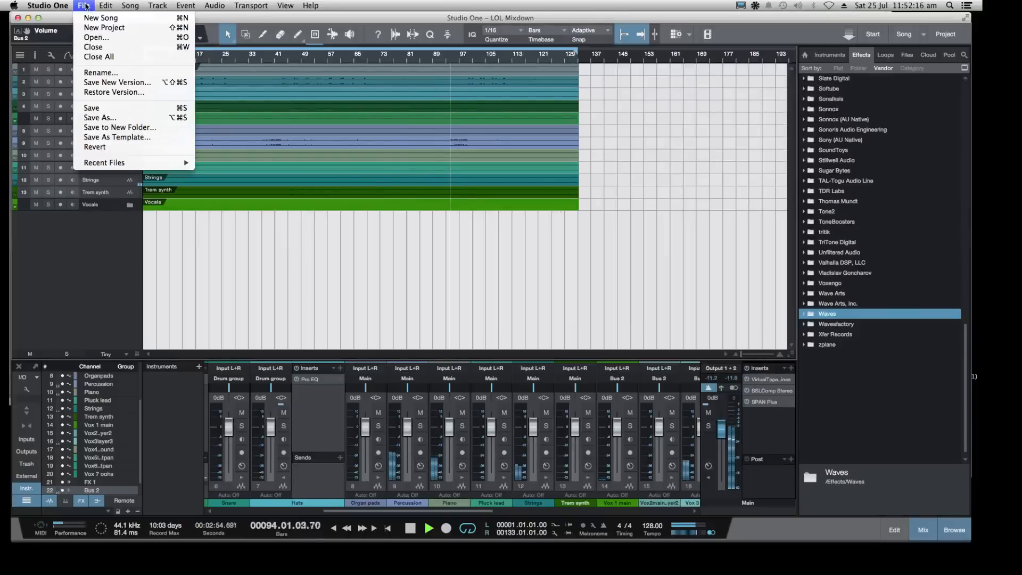
left_click(107, 108)
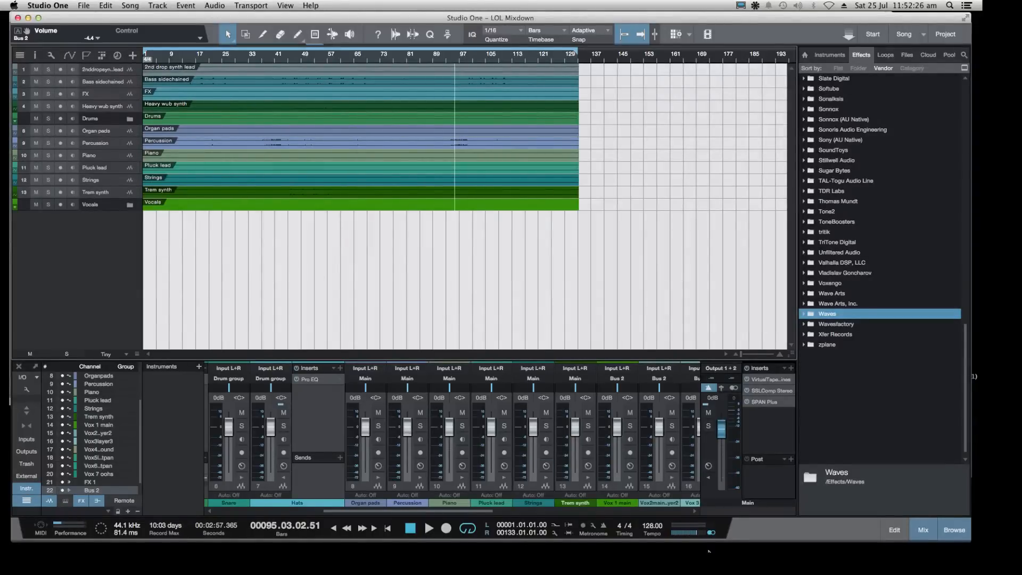
Switch to Google Chrome, open a new browser tab, and move the window over the middle of the arrangement
mouse_move(635, 552)
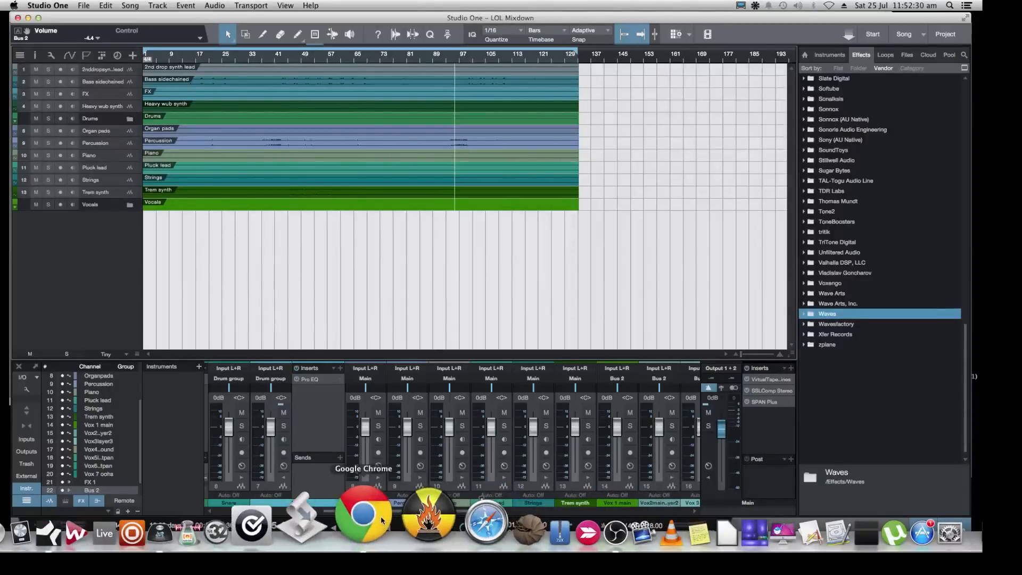
left_click(381, 516)
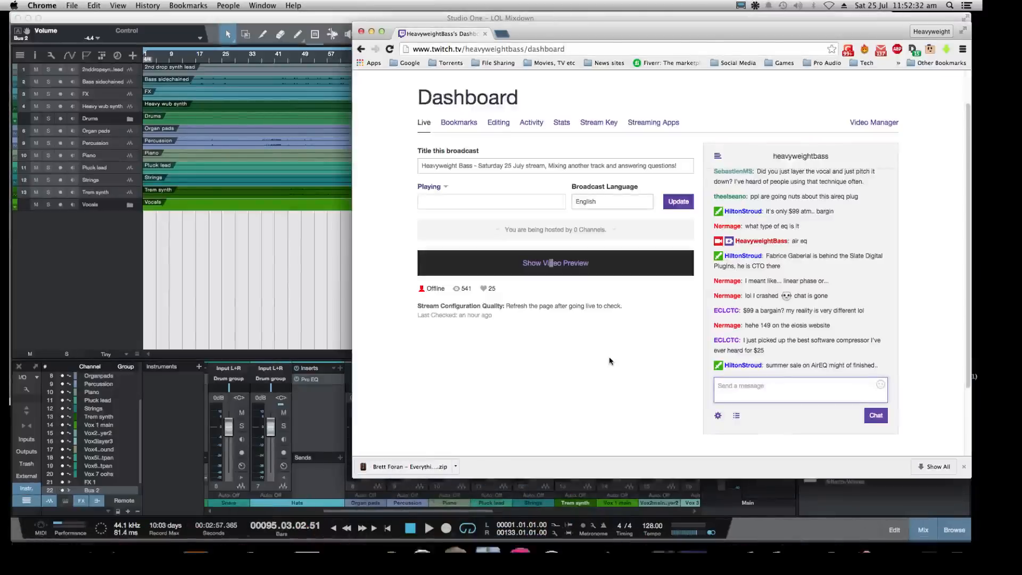
left_click(500, 36)
left_click_drag(679, 33, 443, 38)
Switch to OBS to check the running stream, and return to Studio One
mouse_move(432, 550)
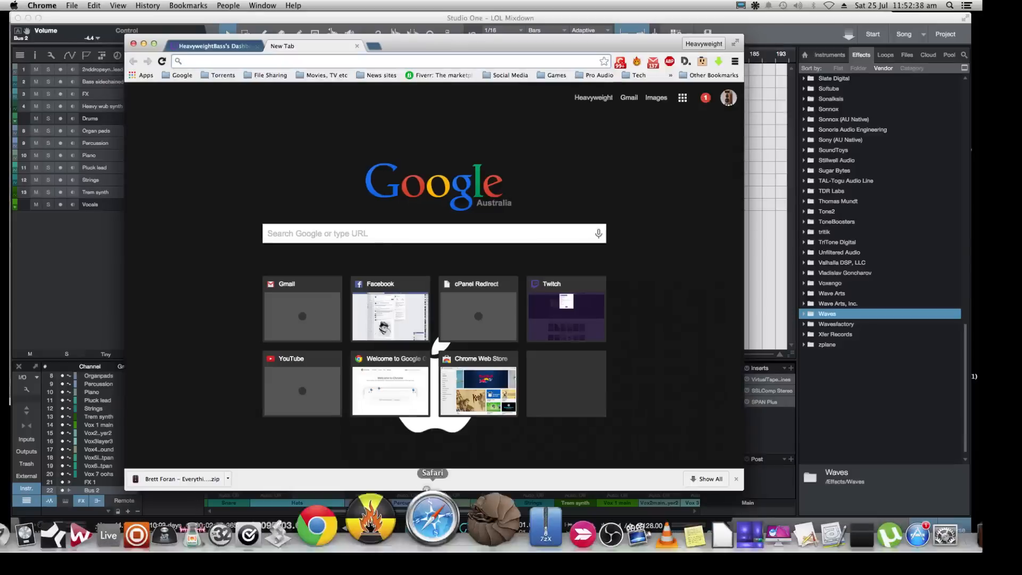
left_click(532, 513)
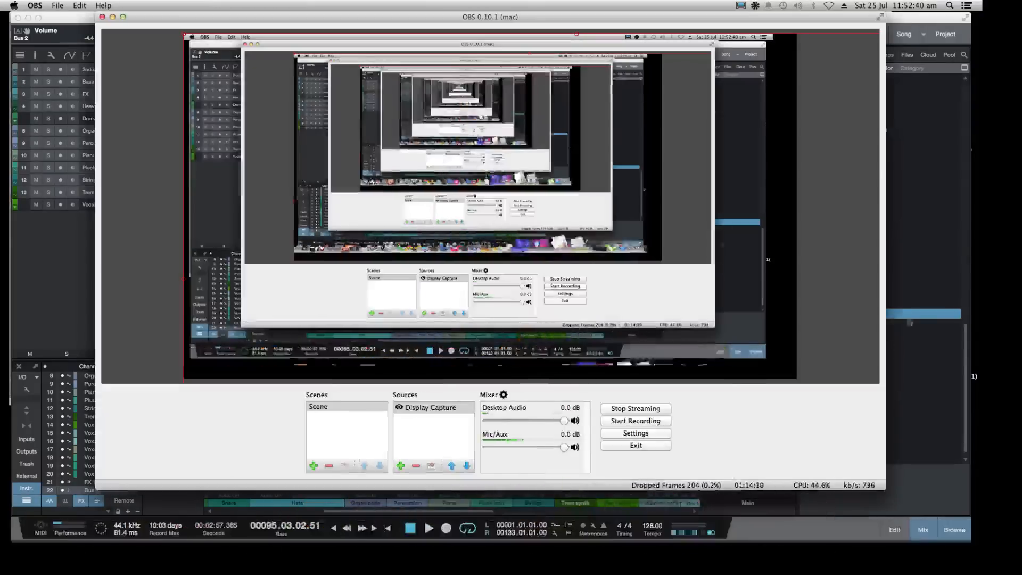
left_click(924, 250)
mouse_move(440, 543)
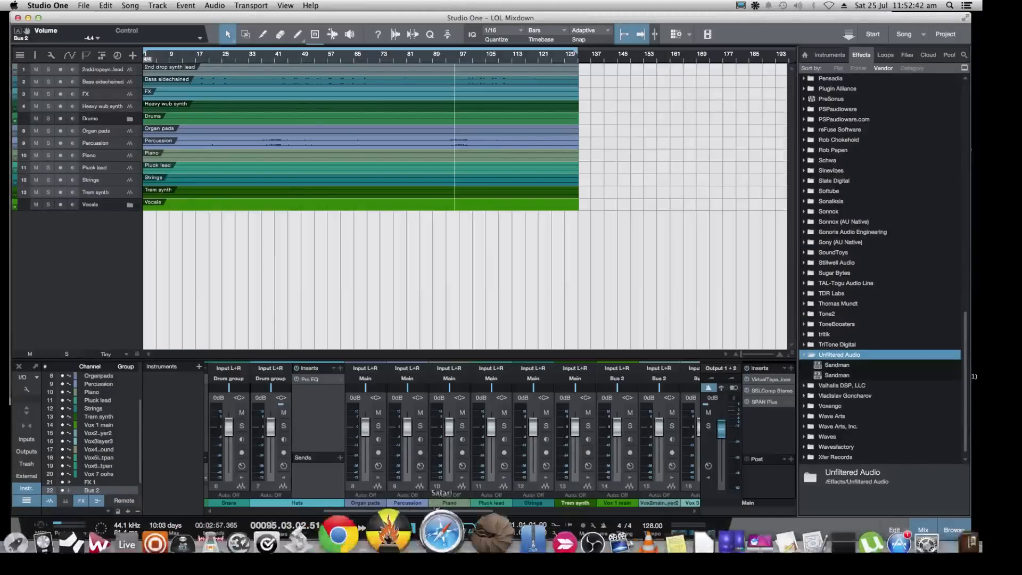
left_click(376, 522)
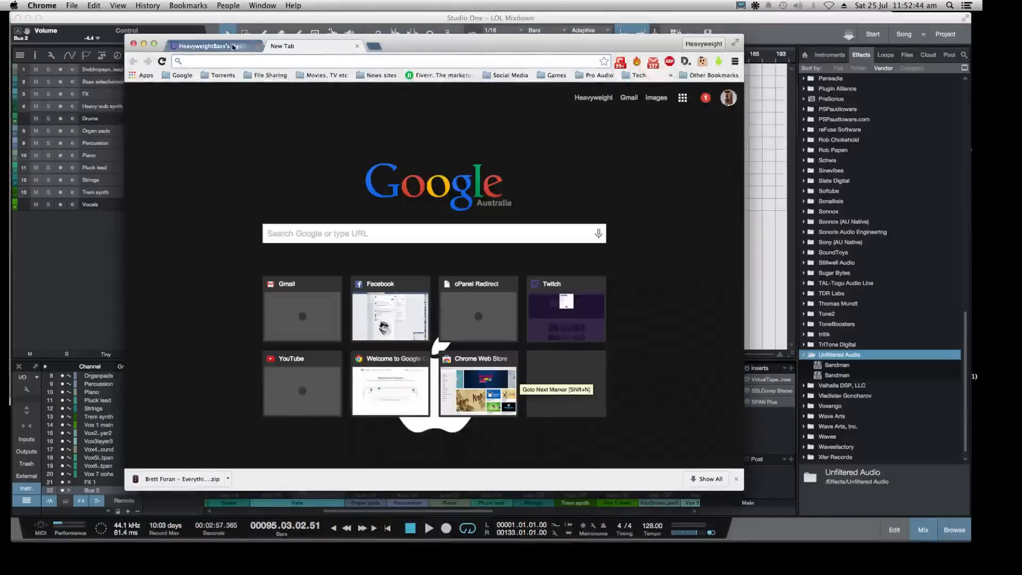
type("www.facebook.com")
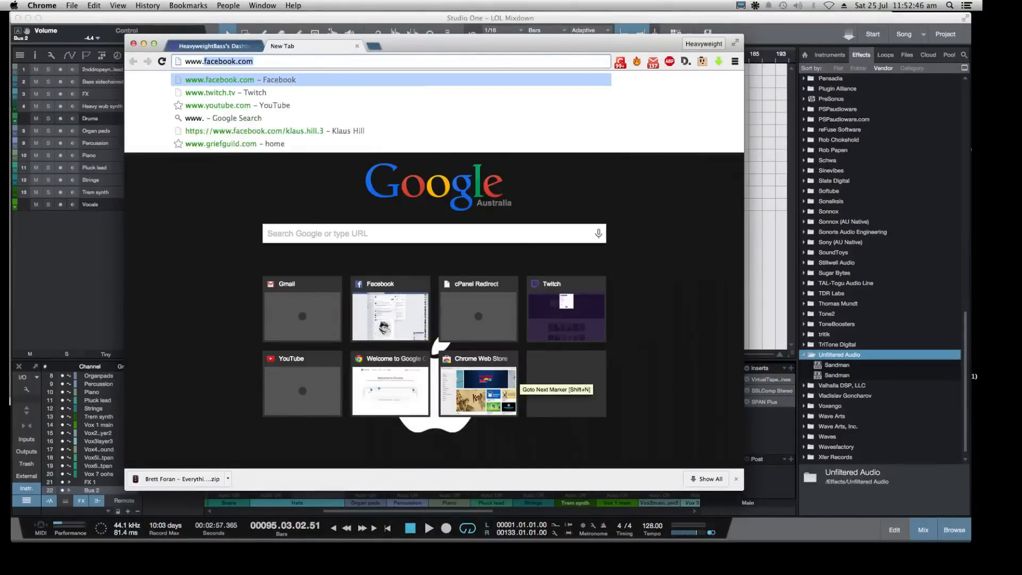
key("Return")
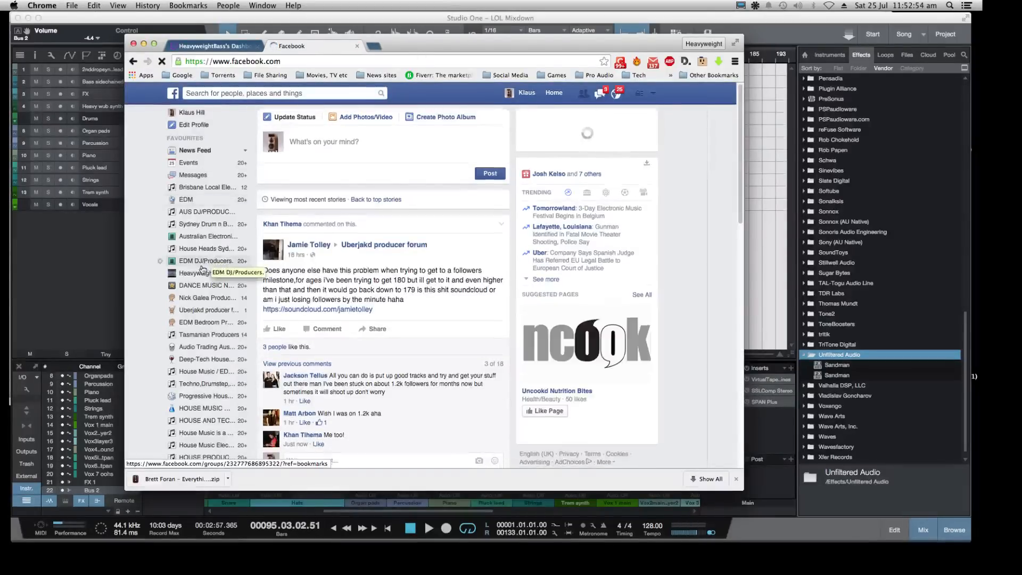
Open the Heavyweight Bass Producer Forum group from the Facebook groups list
scroll(207, 266, "down", 10)
scroll(204, 272, "down", 3)
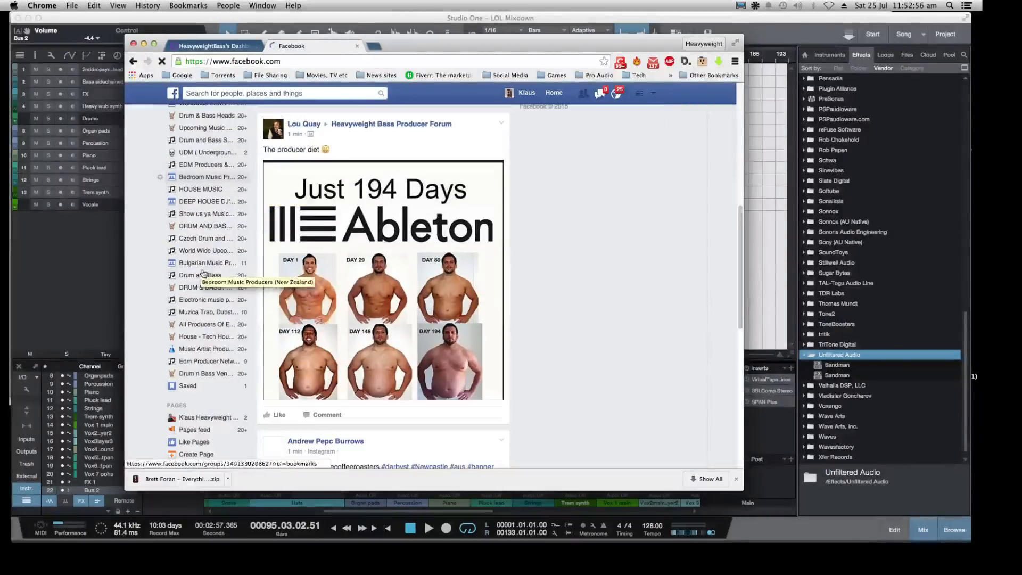
scroll(216, 402, "down", 7)
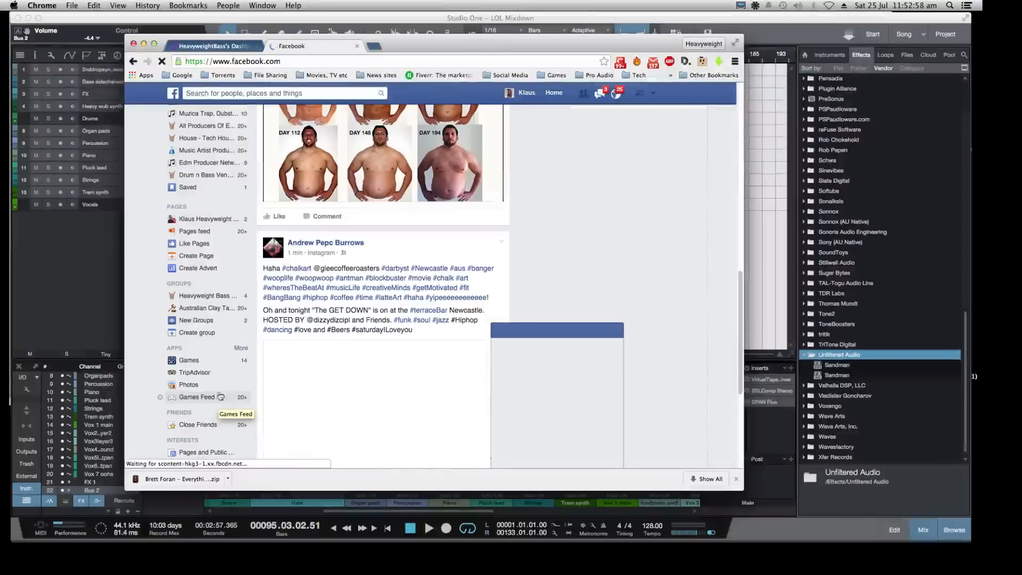
left_click(201, 297)
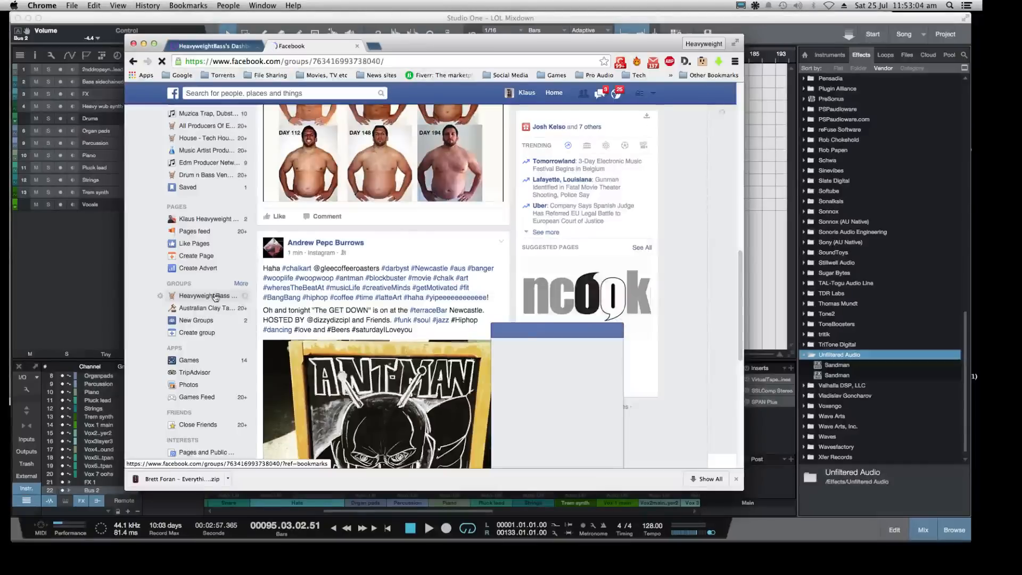
Close the browser's downloads bar and the chat pop-up covering the group page
left_click(735, 480)
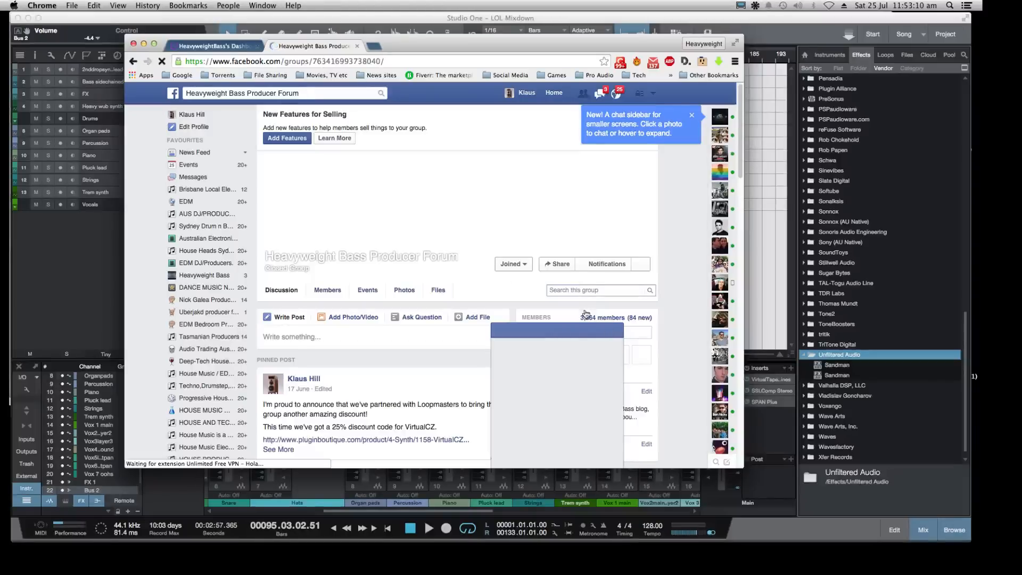
scroll(588, 317, "down", 5)
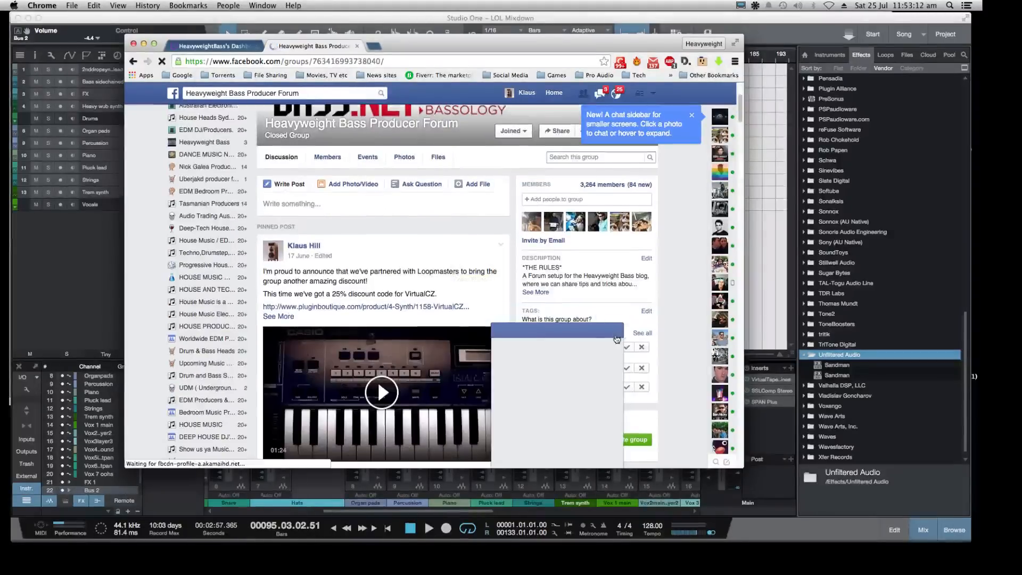
scroll(434, 270, "down", 10)
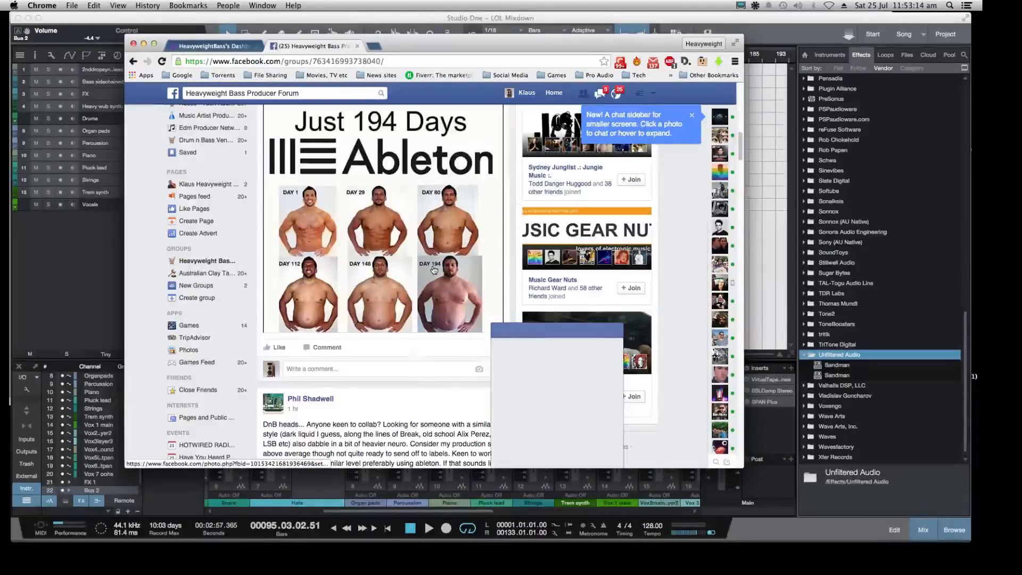
scroll(434, 270, "down", 3)
scroll(433, 270, "up", 4)
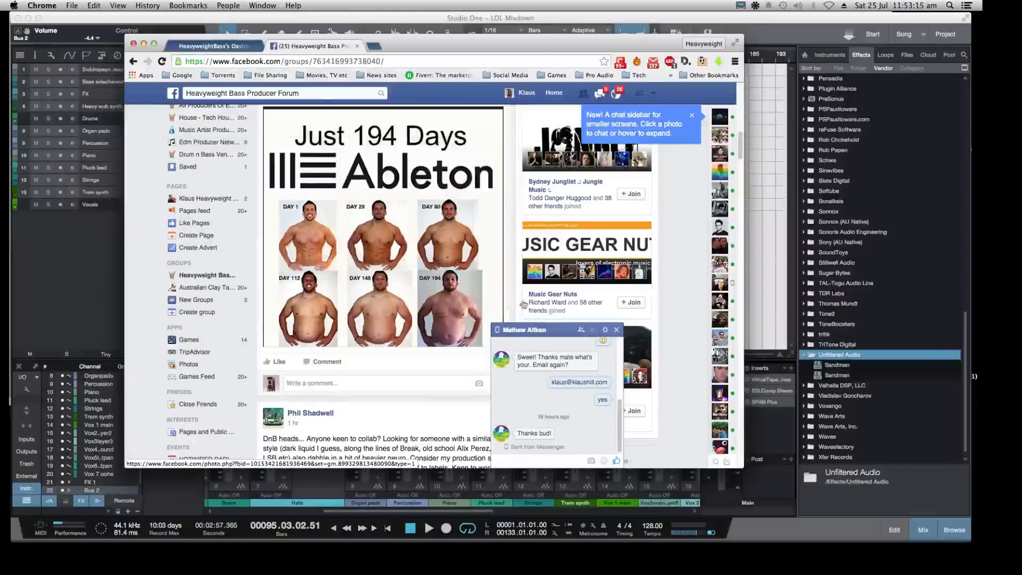
left_click(616, 329)
Find the 21 July group post asking for Saturday stream questions and expand its hidden comments
scroll(381, 239, "down", 2)
scroll(381, 239, "up", 11)
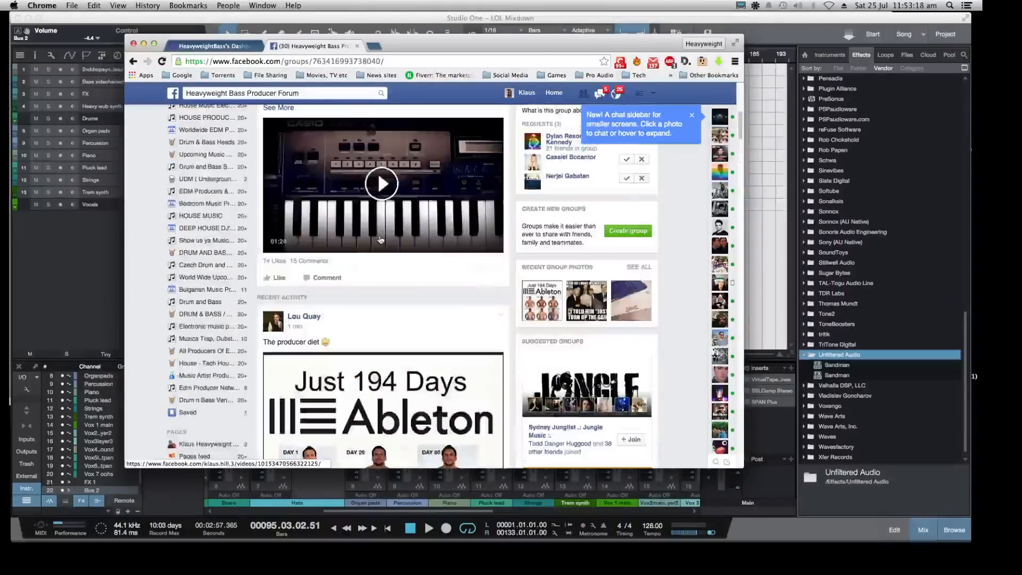
scroll(381, 239, "down", 12)
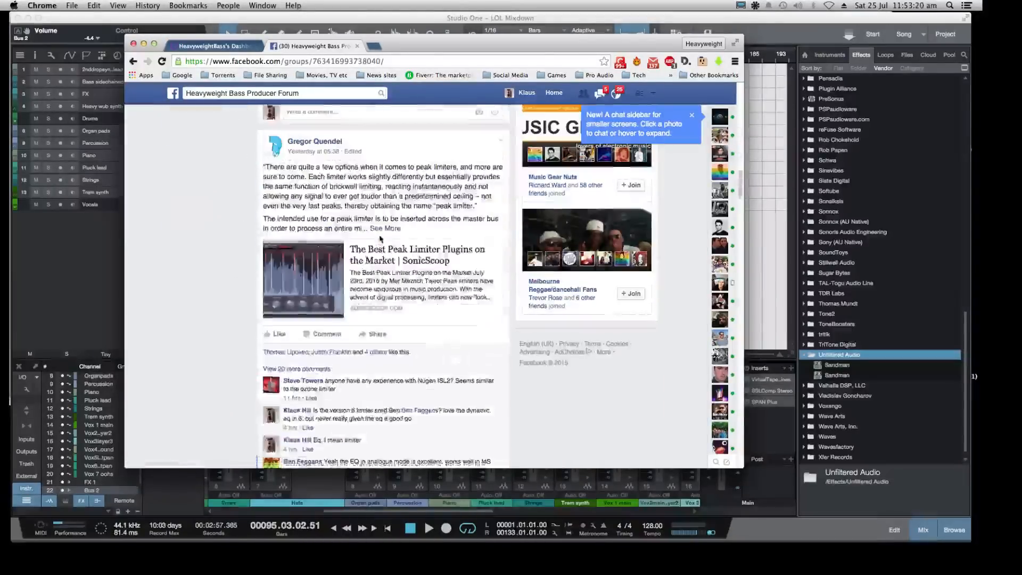
scroll(379, 239, "up", 10)
scroll(380, 234, "down", 3)
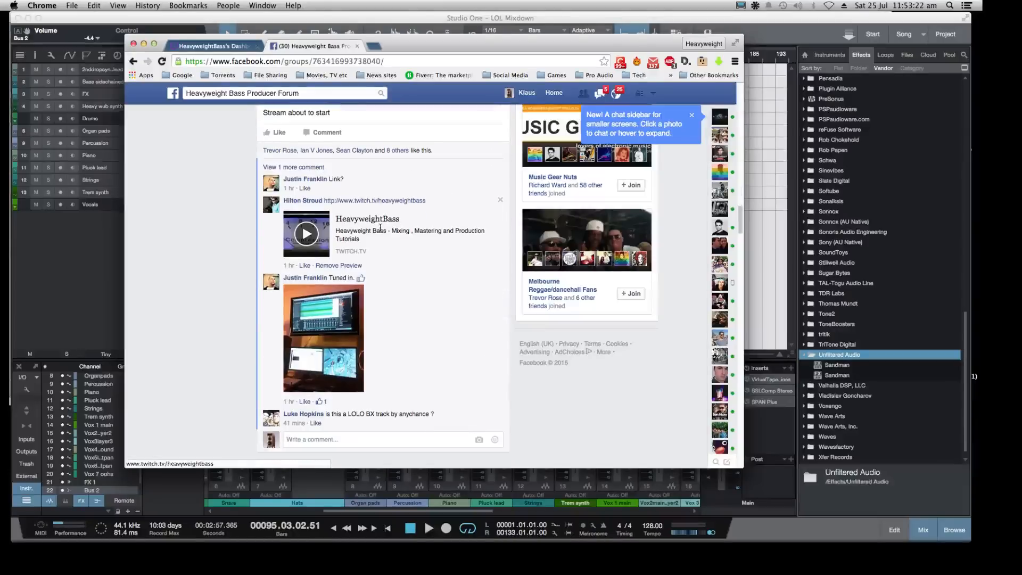
scroll(417, 281, "down", 3)
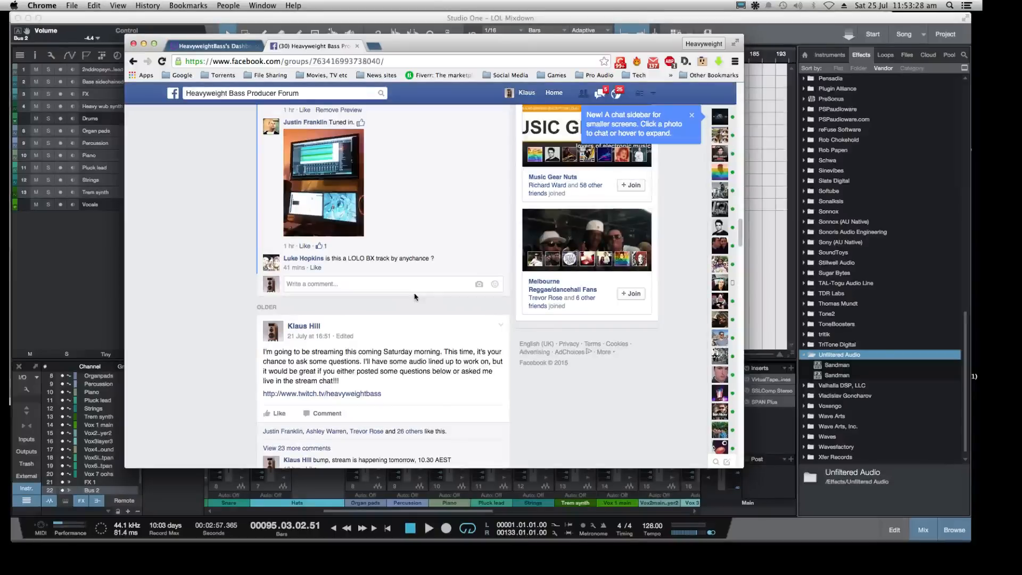
scroll(414, 297, "down", 2)
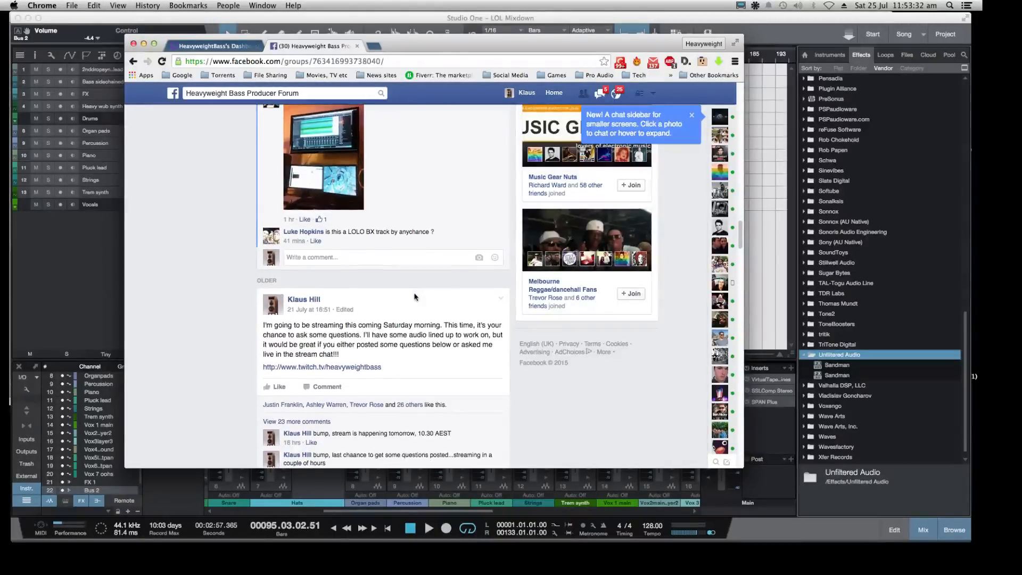
scroll(415, 296, "down", 5)
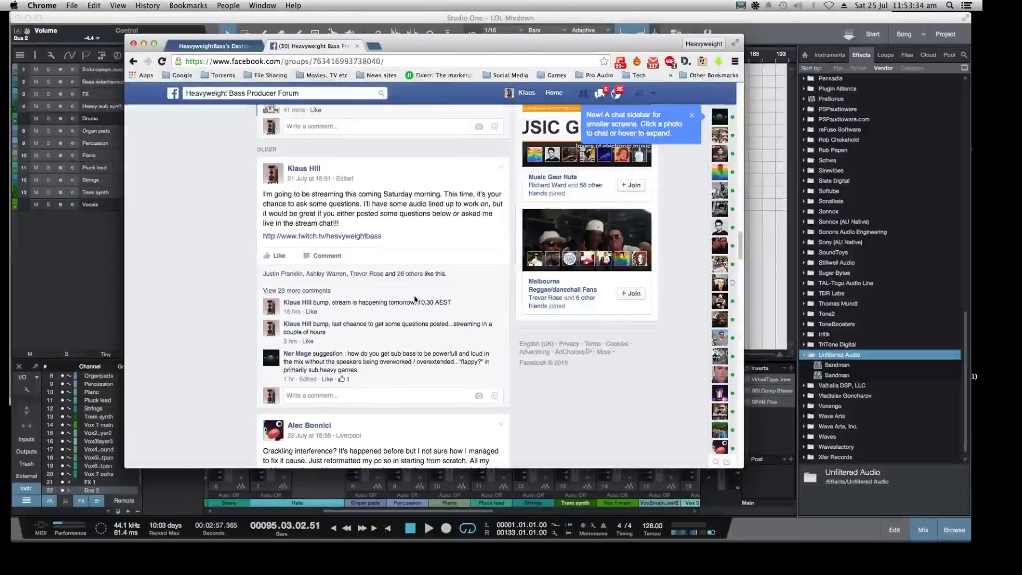
left_click(304, 292)
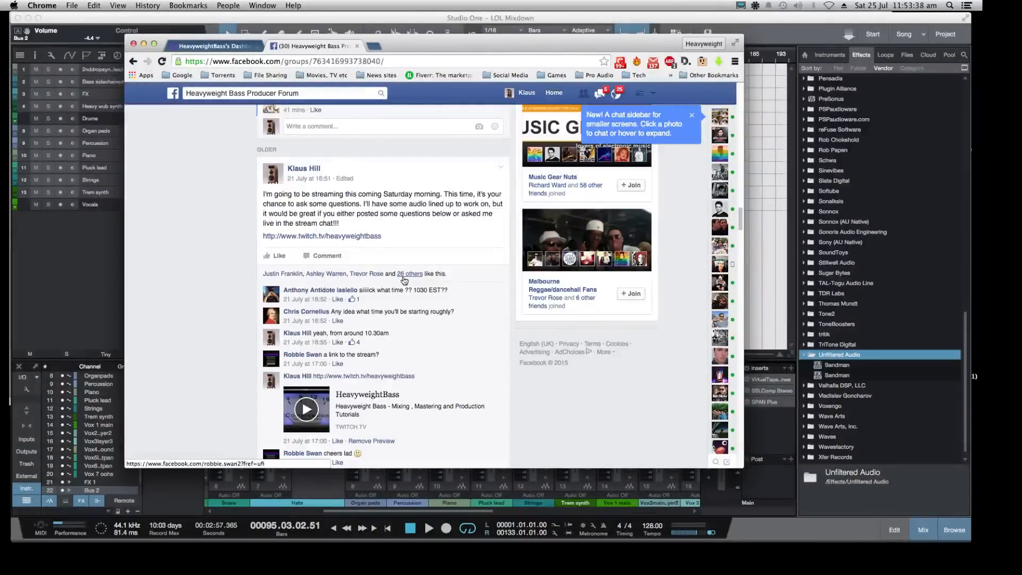
Read through the viewers' questions in the comments of the 21 July stream post
scroll(398, 363, "down", 1)
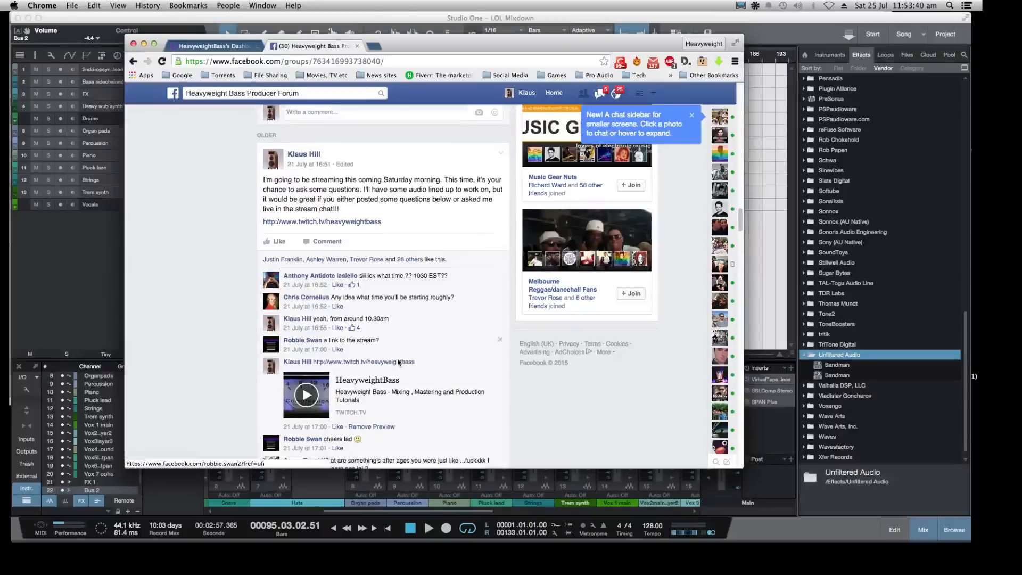
scroll(398, 362, "down", 5)
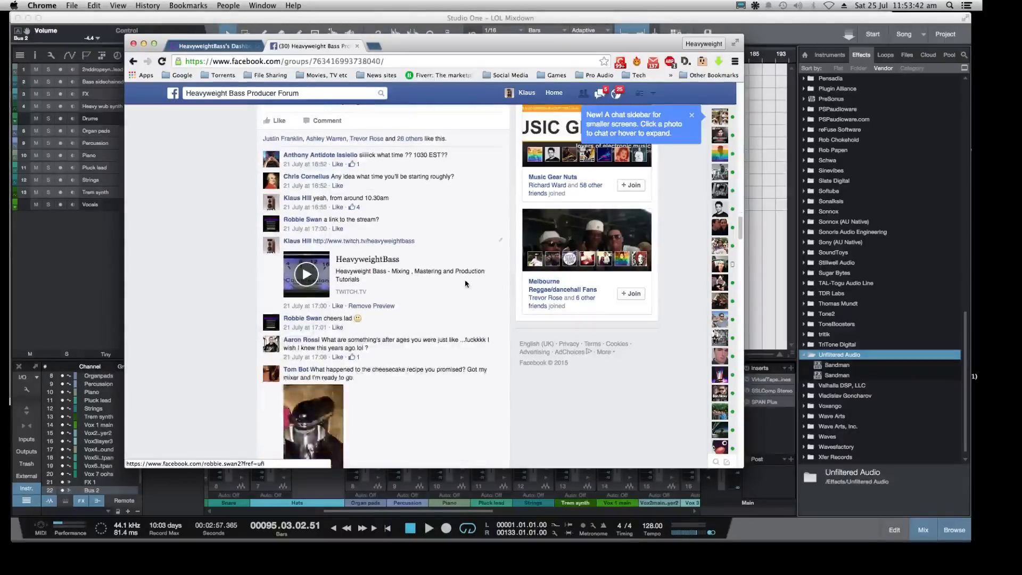
scroll(465, 283, "down", 2)
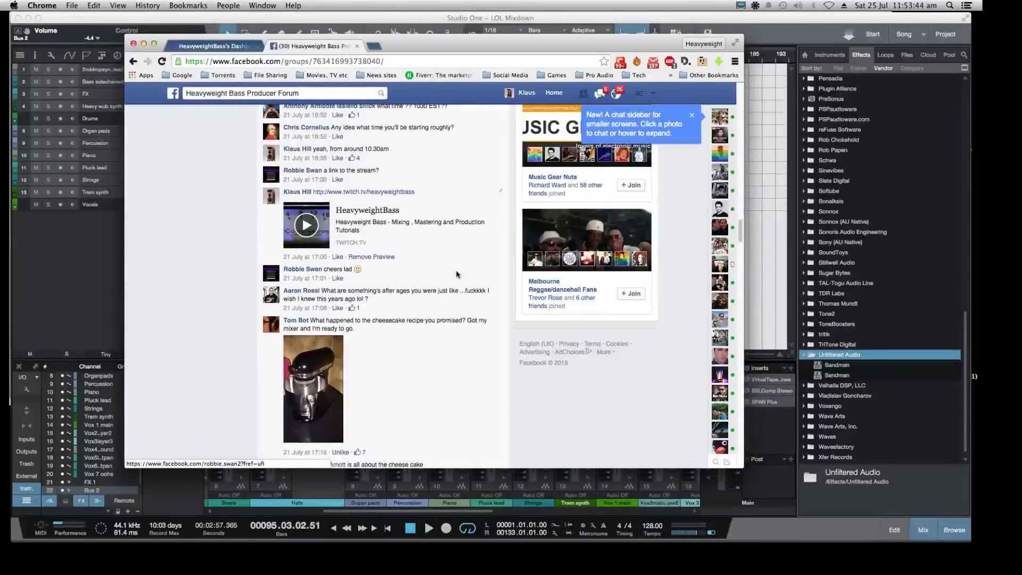
scroll(456, 274, "down", 1)
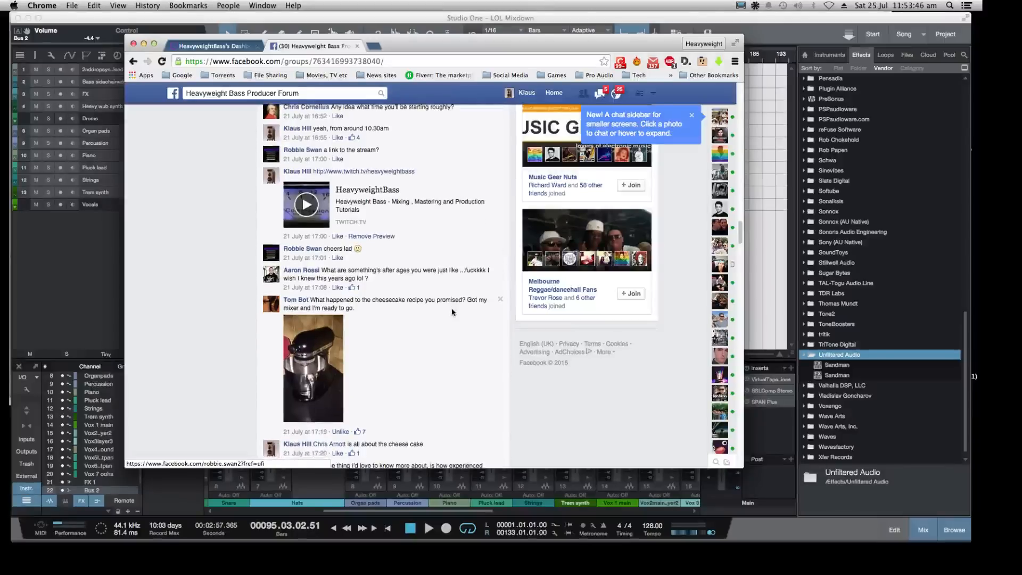
scroll(452, 313, "down", 1)
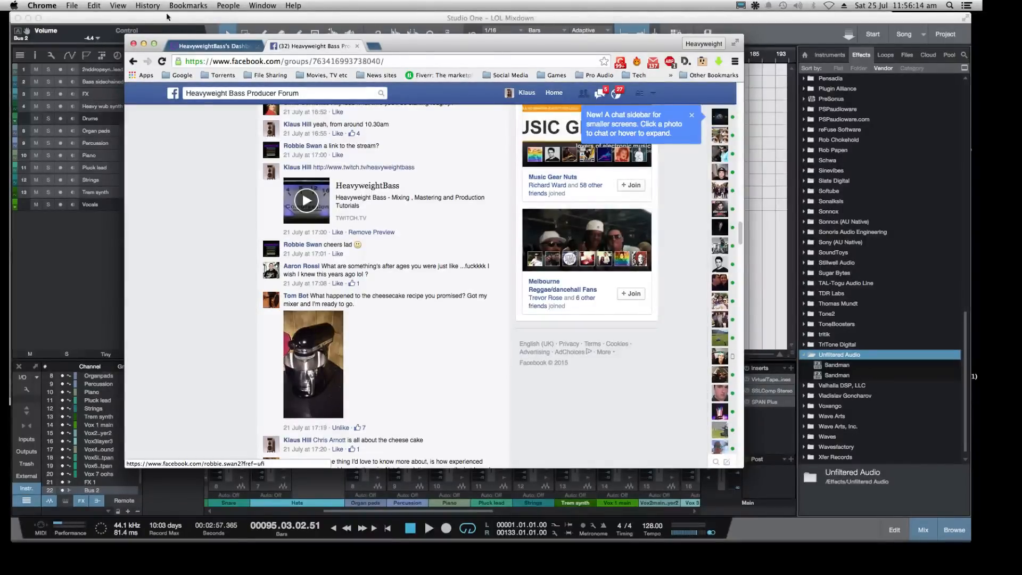
Show the Twitch dashboard with its stream chat and minimize the Studio One window behind it
left_click(181, 46)
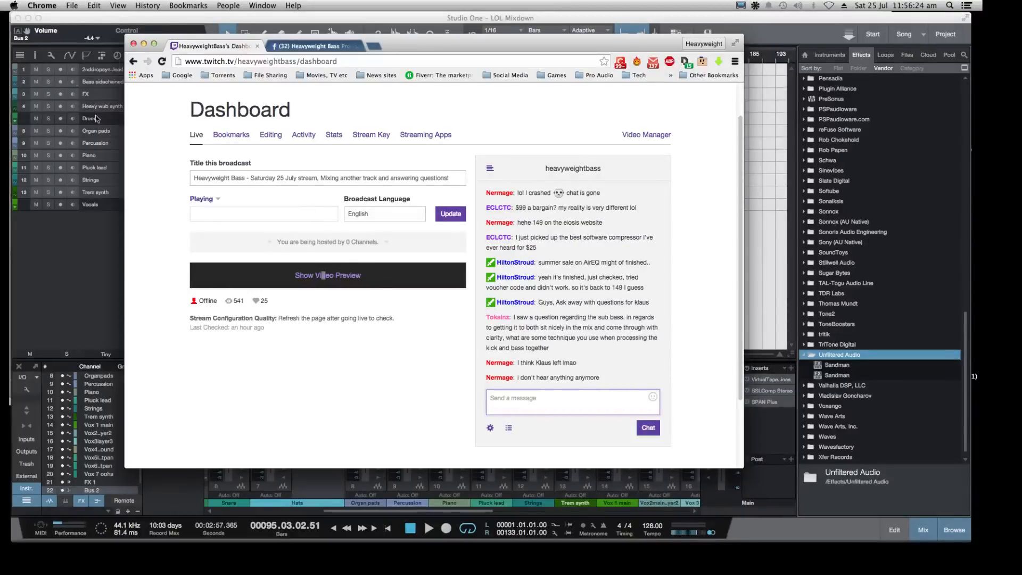
left_click(28, 18)
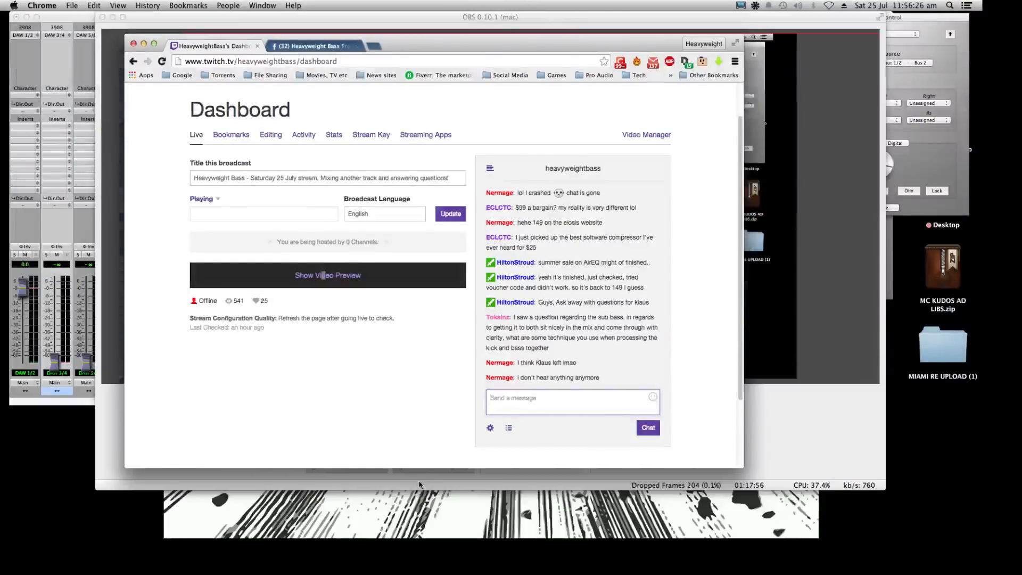
Switch to OBS to check the streaming status and audio levels, and return to the Twitch chat in Google Chrome
left_click(419, 484)
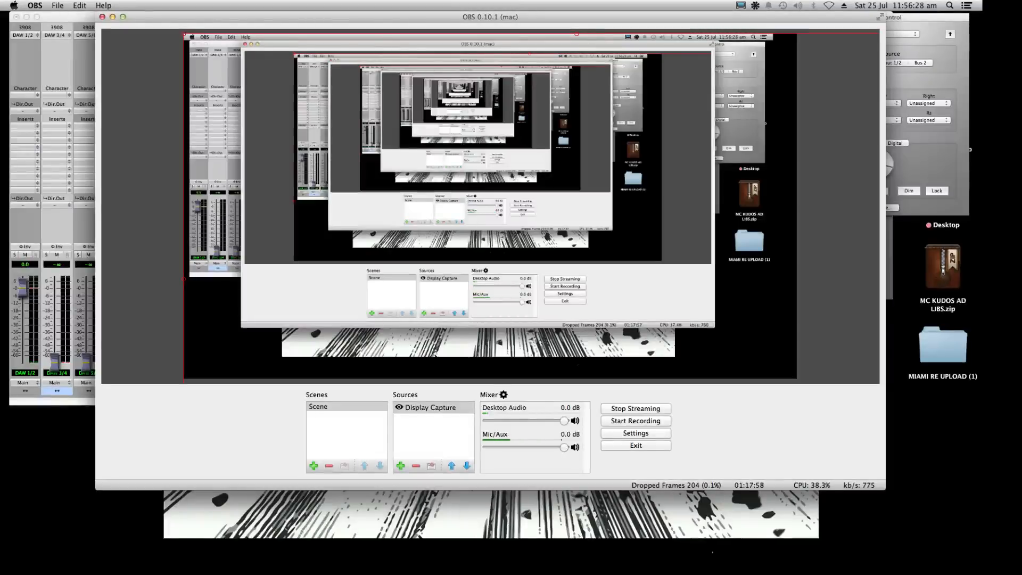
mouse_move(547, 550)
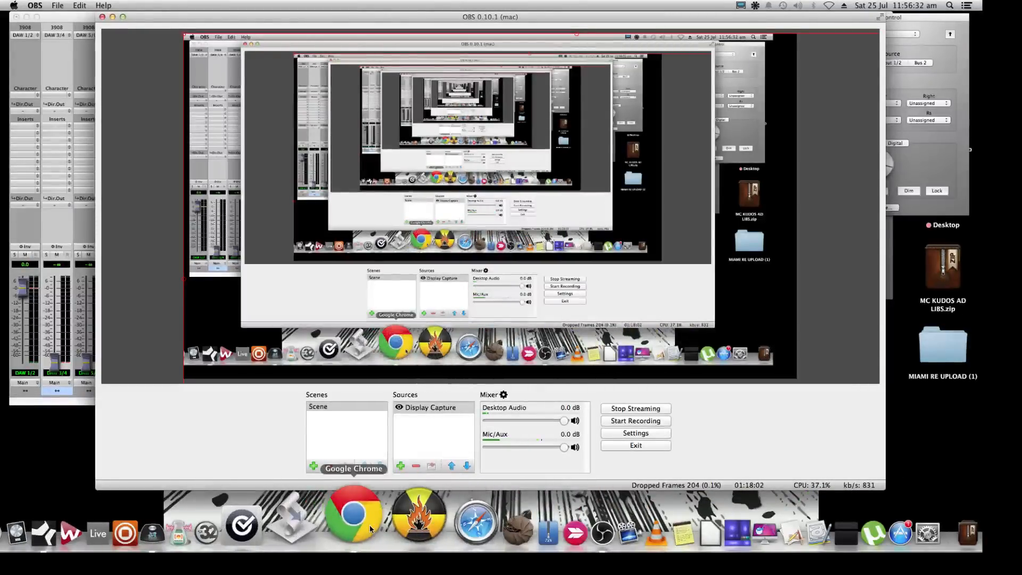
left_click(353, 514)
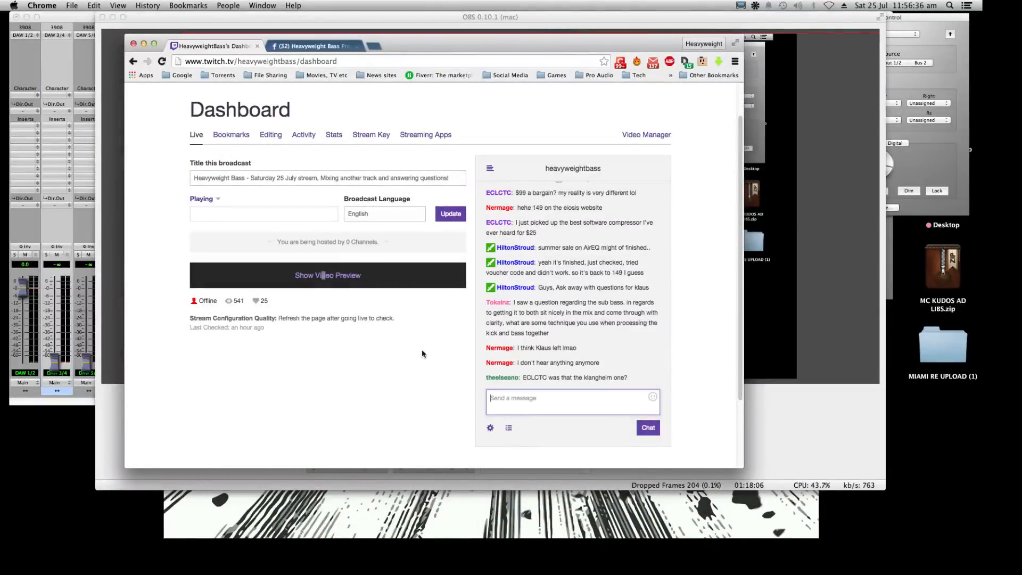
Show the viewers' comments on the group's Facebook page, reposition the browser window, and go back to the Twitch dashboard chat
left_click(292, 48)
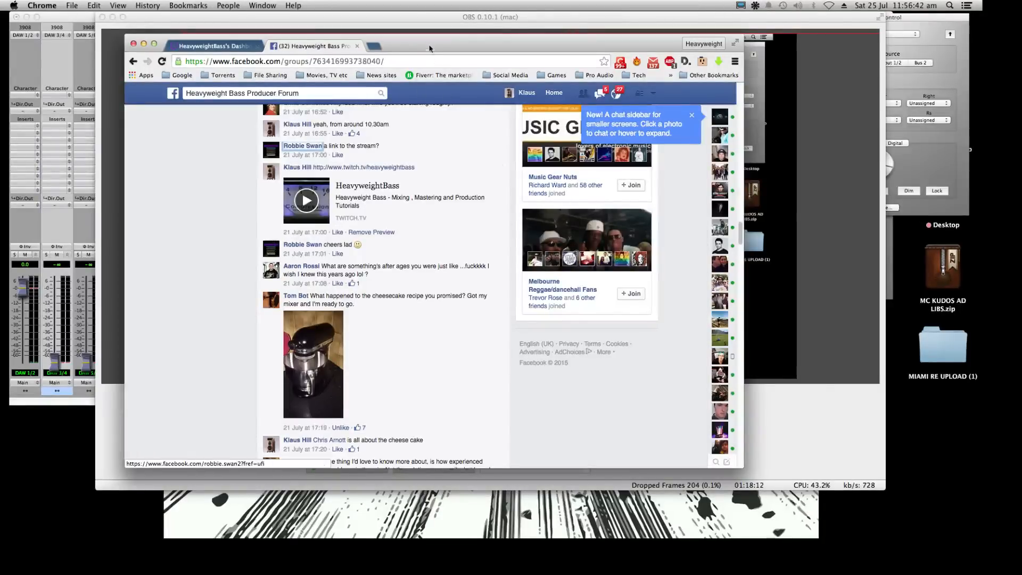
mouse_move(425, 45)
left_mouse_down()
mouse_move(687, 21)
mouse_move(393, 48)
mouse_move(407, 38)
mouse_move(391, 36)
mouse_move(536, 35)
mouse_move(434, 32)
mouse_move(621, 291)
mouse_move(871, 226)
mouse_move(346, 65)
mouse_move(391, 53)
mouse_move(410, 26)
mouse_move(413, 37)
mouse_move(393, 33)
mouse_move(454, 41)
mouse_move(404, 38)
mouse_move(426, 38)
mouse_move(411, 40)
left_mouse_up()
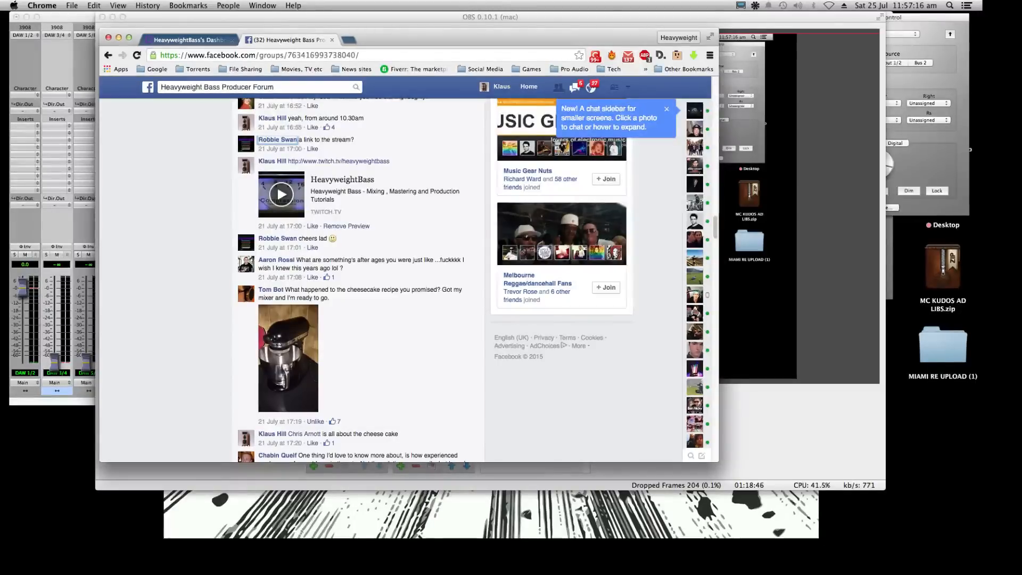
mouse_move(408, 40)
left_mouse_down()
mouse_move(414, 24)
mouse_move(465, 42)
mouse_move(510, 28)
mouse_move(372, 31)
mouse_move(931, 110)
mouse_move(510, 64)
mouse_move(435, 50)
mouse_move(404, 28)
left_mouse_up()
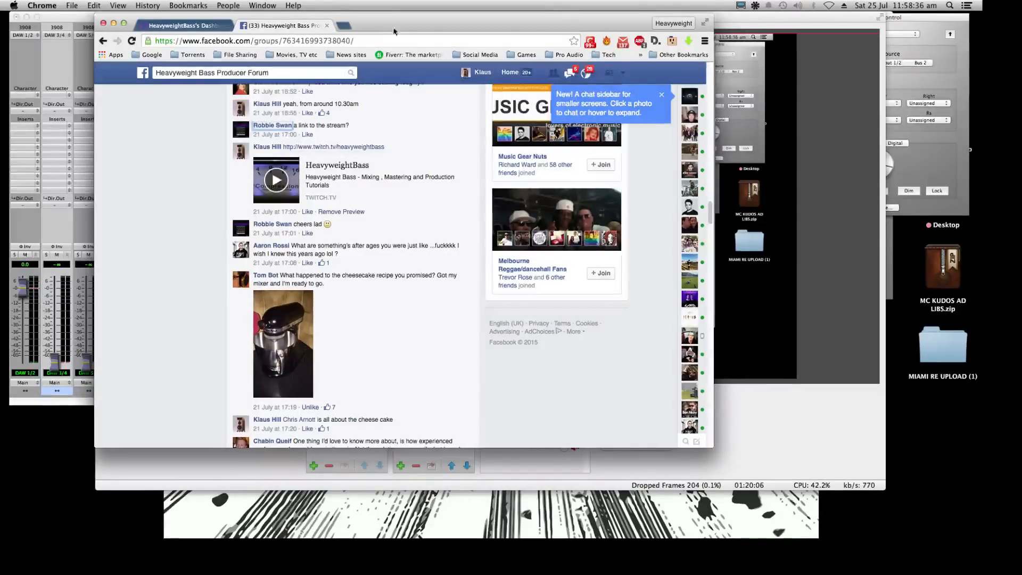
left_click_drag(395, 22, 395, 22)
left_click(179, 30)
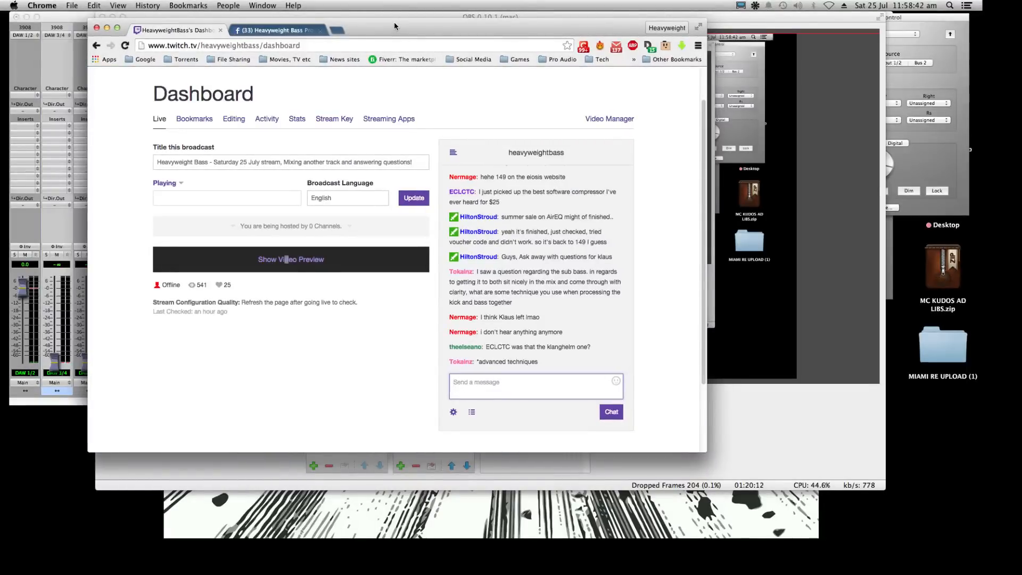
Clear the stray character from the Twitch message box and mute the Mic/Aux input in OBS
type("`")
left_click(776, 450)
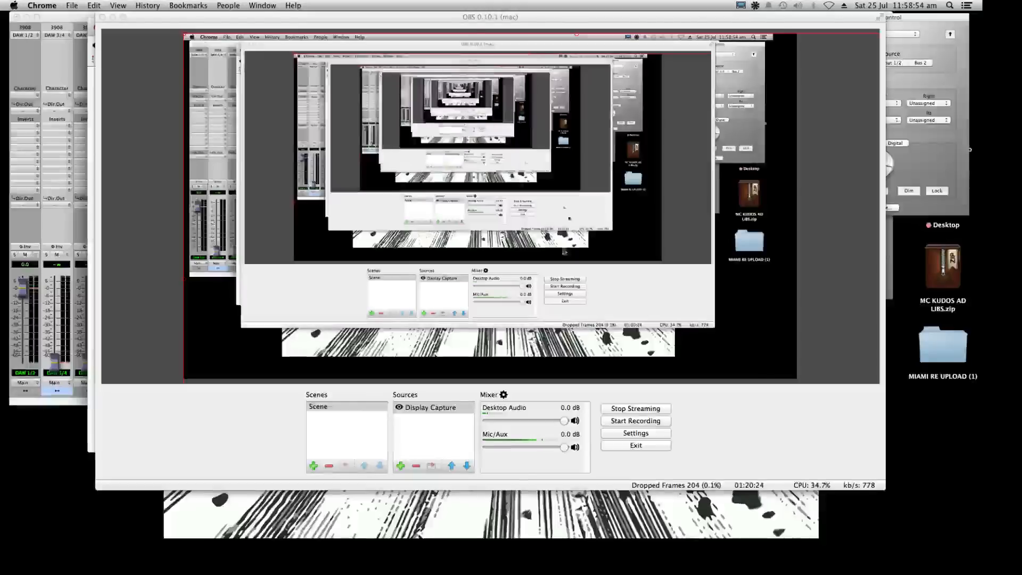
left_click(363, 532)
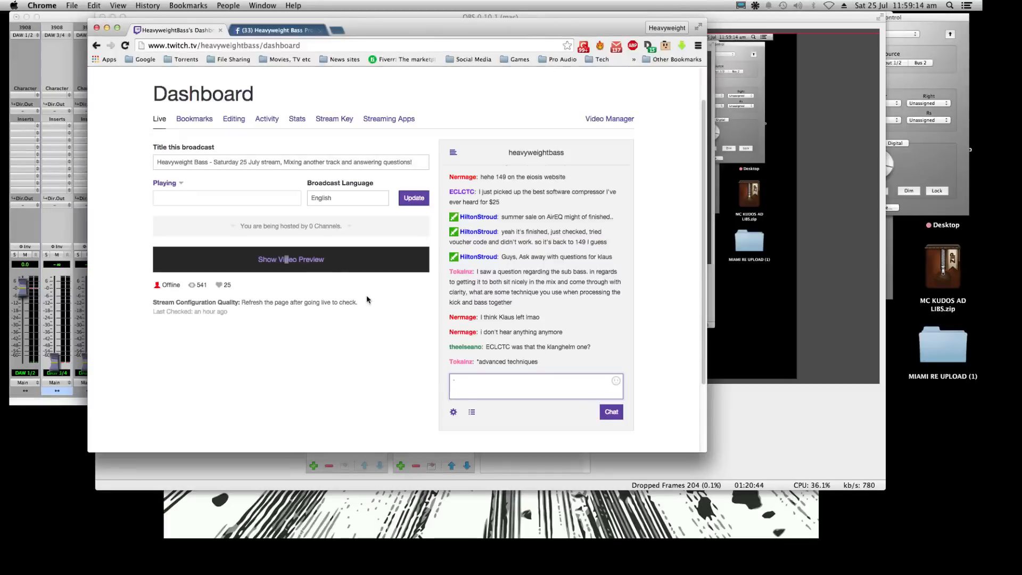
key("BackSpace")
left_click(758, 463)
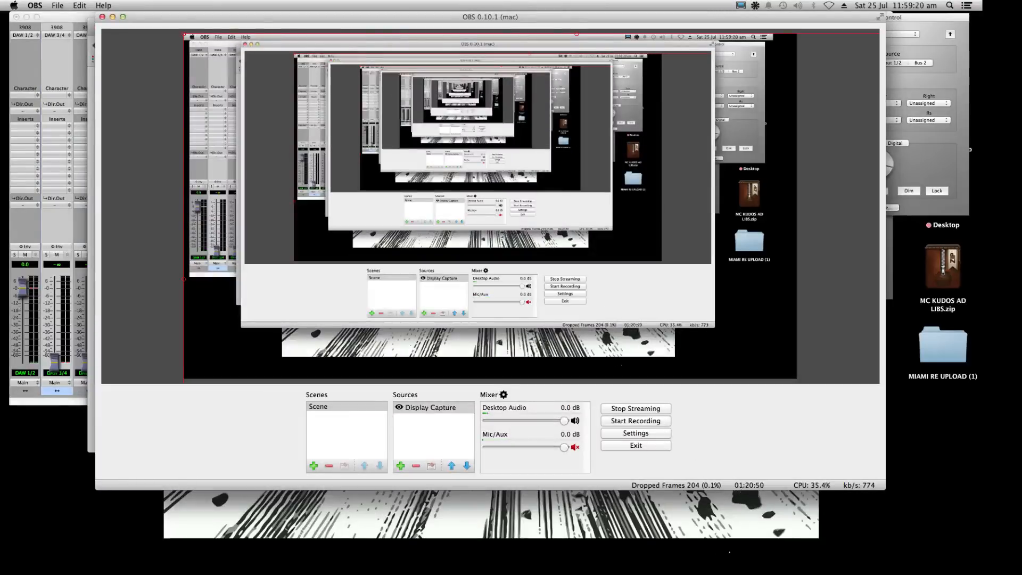
Switch to Studio One, solo the Bass sidechained track and audition it briefly from around bar 46
mouse_move(729, 551)
left_click(926, 525)
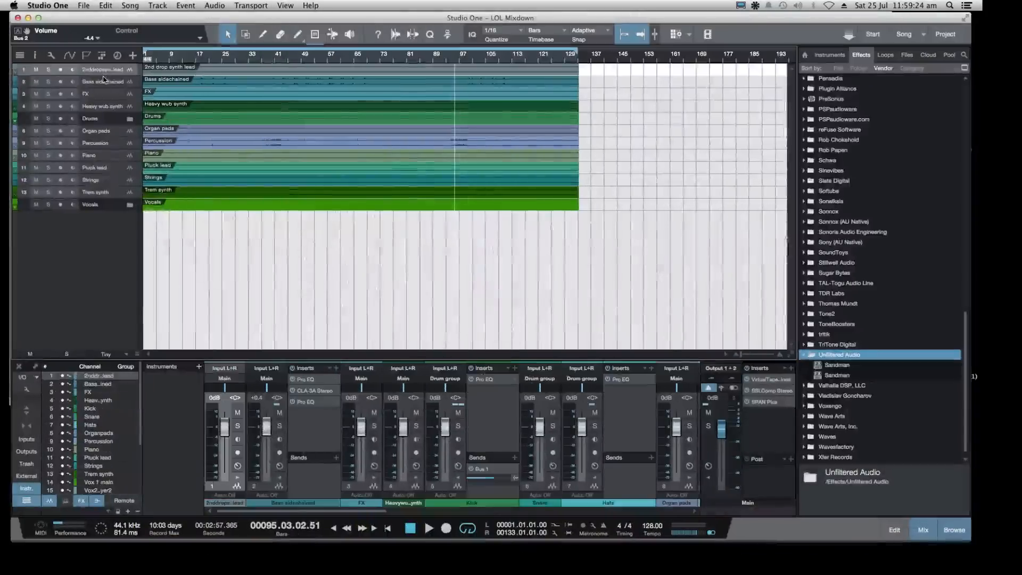
left_click(100, 83)
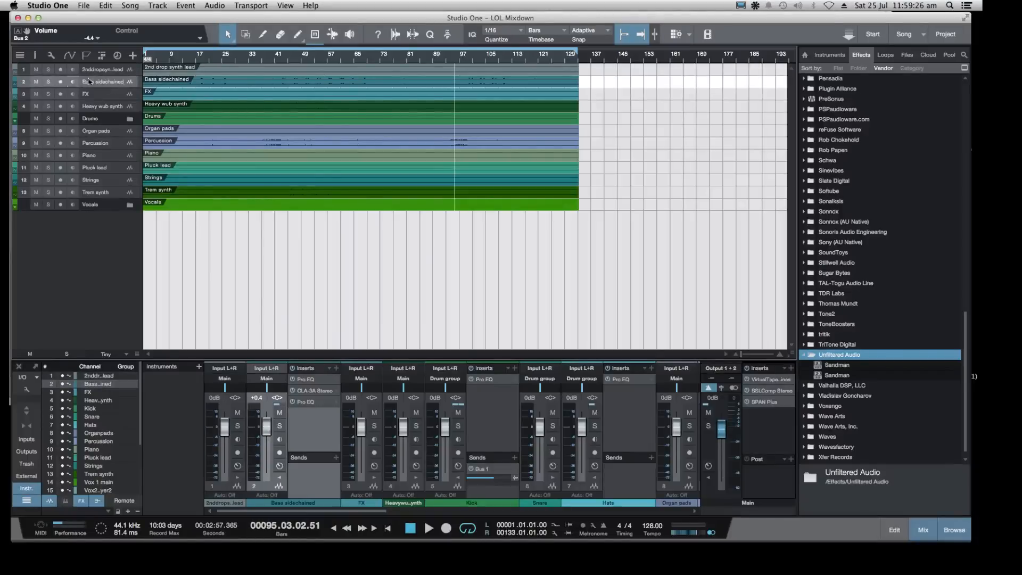
left_click(46, 83)
left_click(292, 58)
key("space")
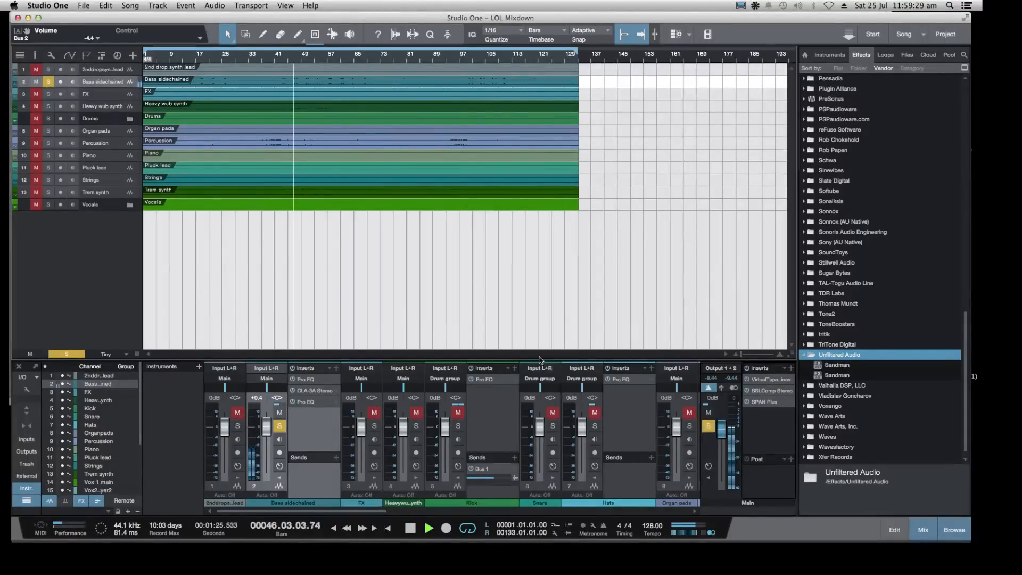
left_click(803, 355)
key("space")
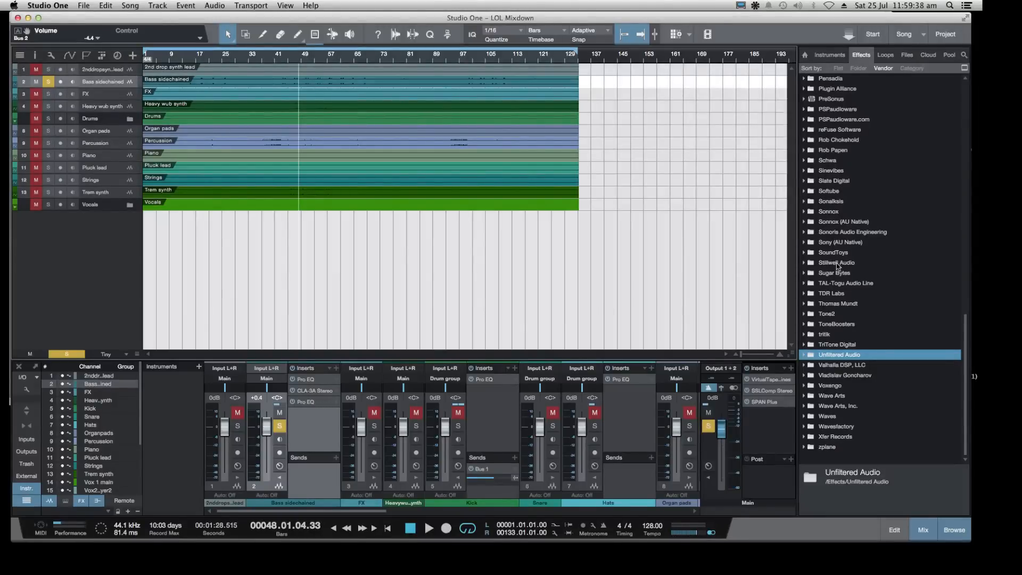
Look through the vendor-sorted effects list, including the contents of the TDR Labs folder
scroll(833, 374, "up", 5)
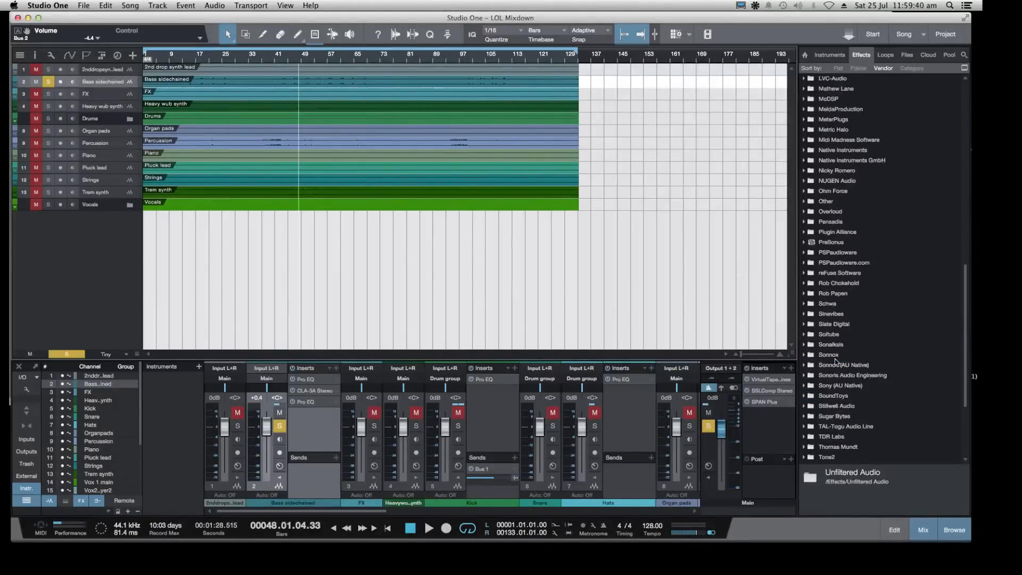
scroll(814, 245, "up", 1)
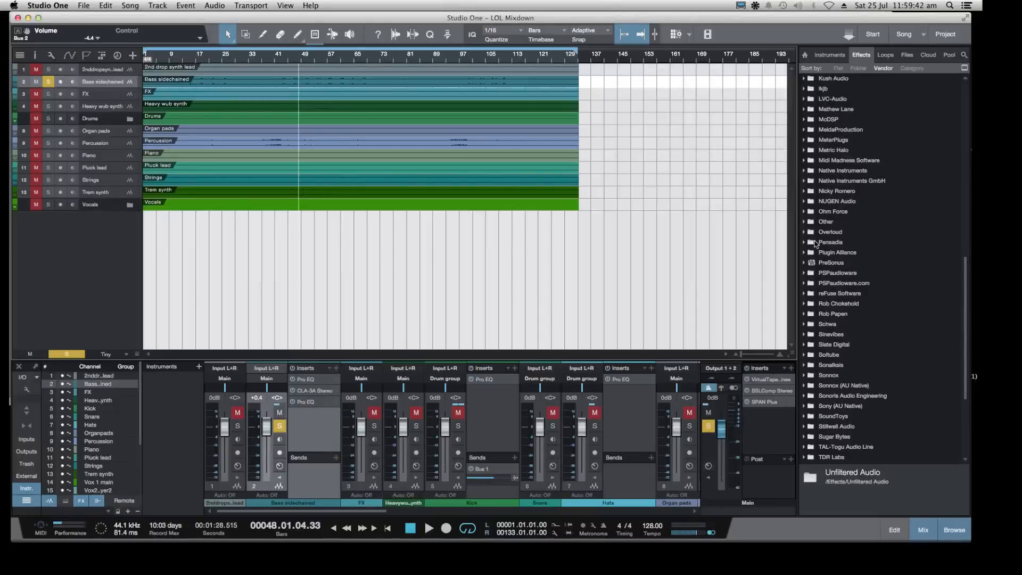
scroll(817, 245, "up", 3)
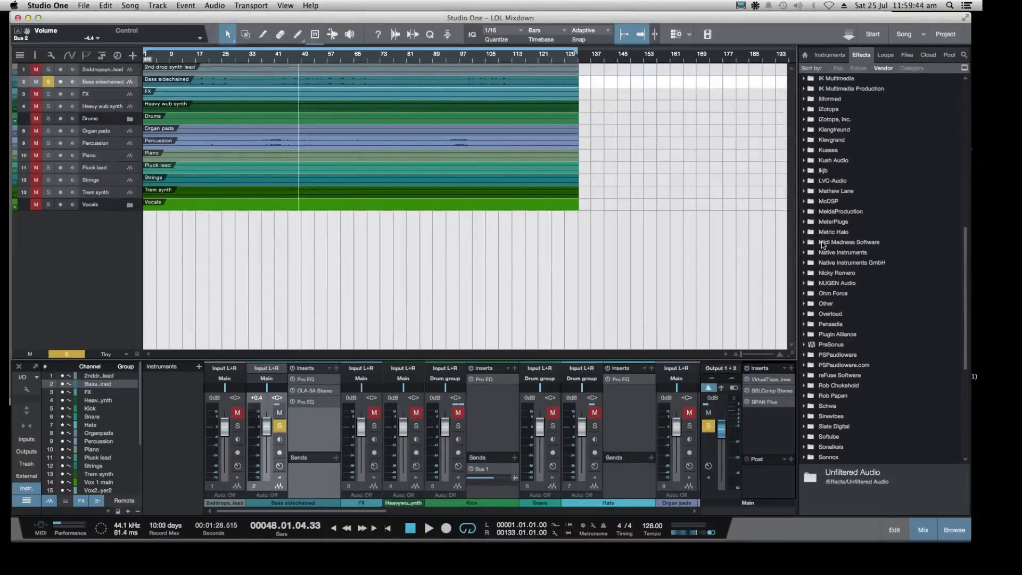
scroll(822, 244, "up", 7)
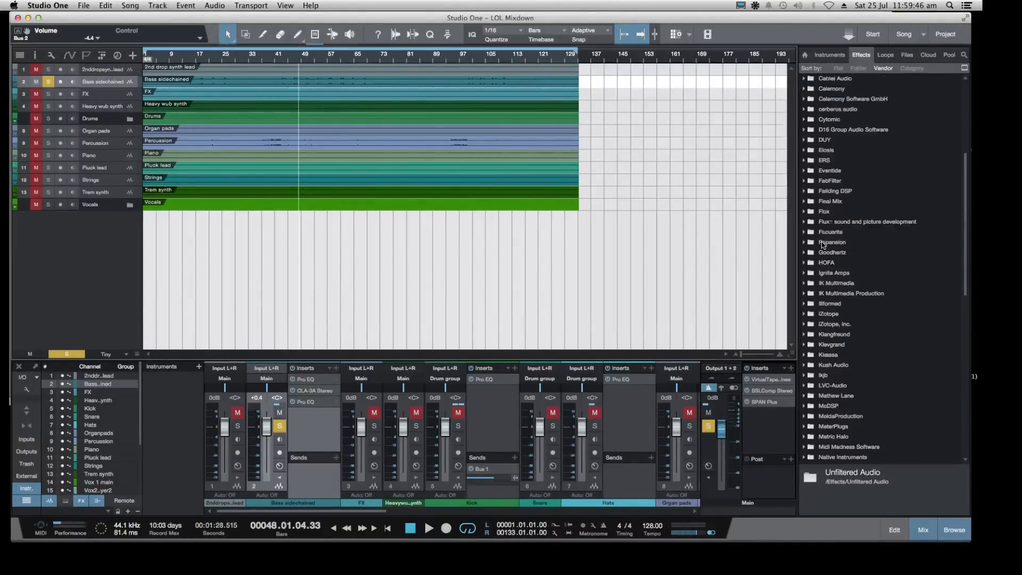
scroll(822, 245, "up", 1)
scroll(822, 245, "up", 3)
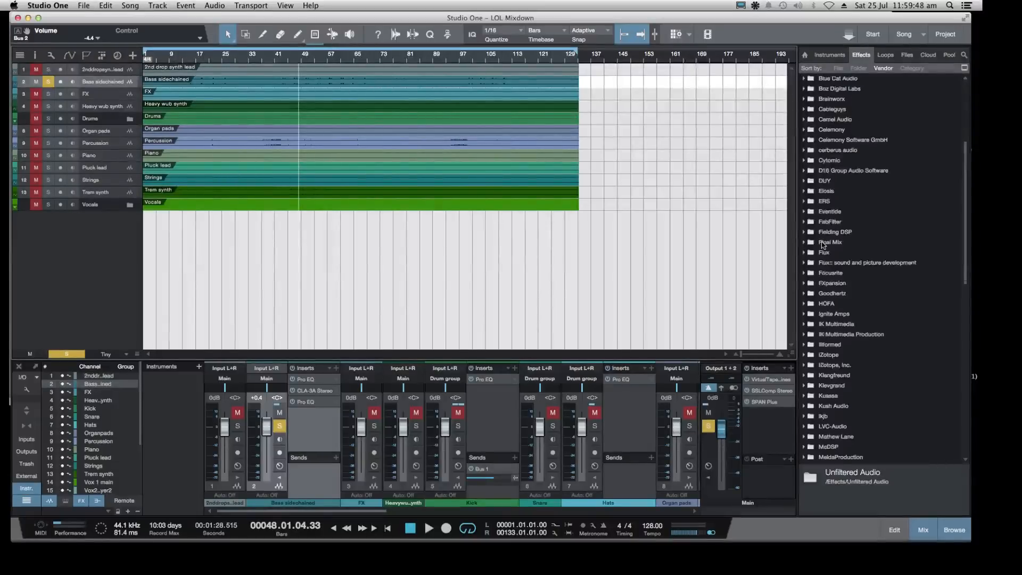
scroll(822, 244, "down", 3)
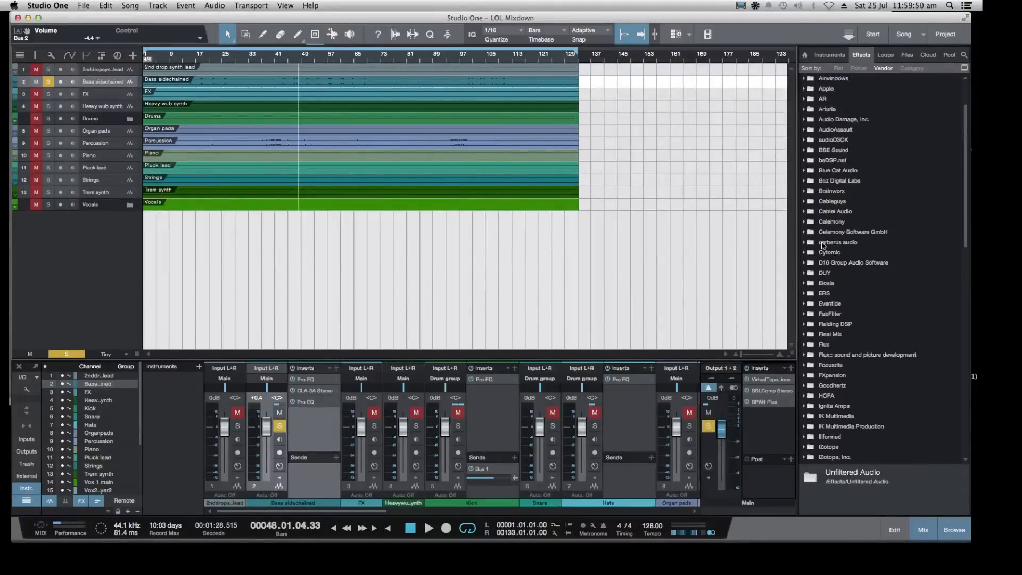
scroll(823, 245, "down", 15)
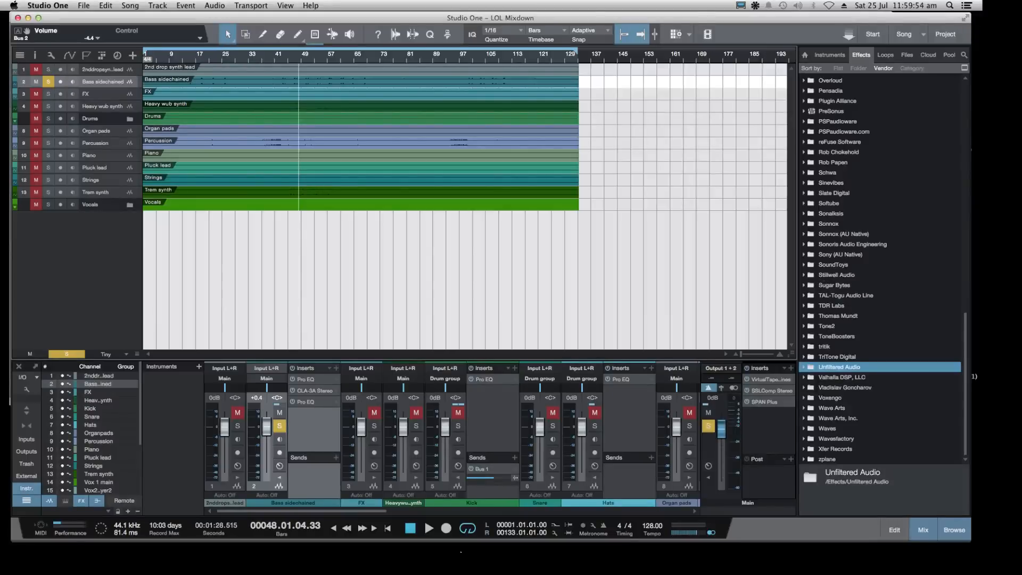
mouse_move(400, 551)
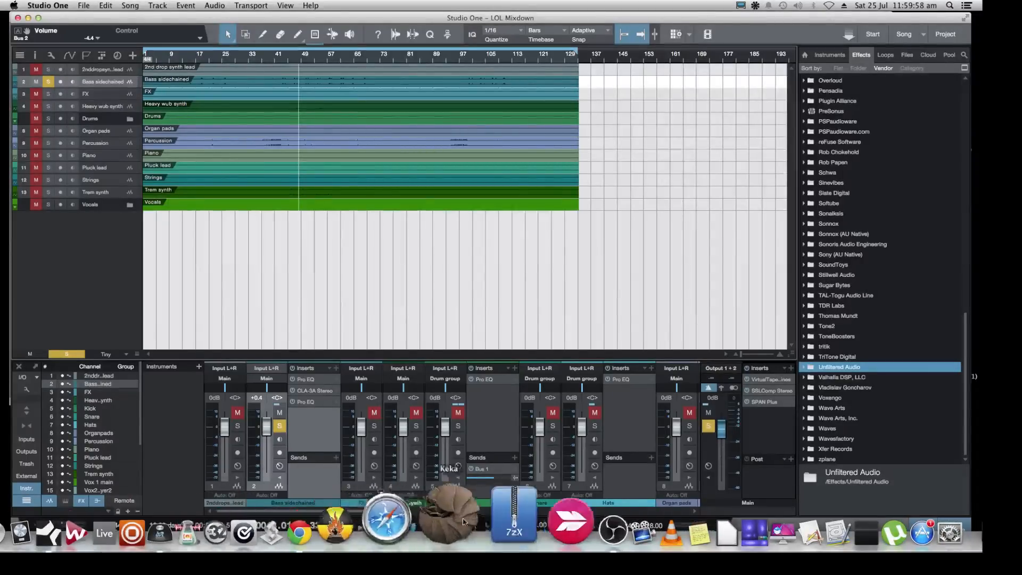
left_click(529, 527)
left_click(805, 314)
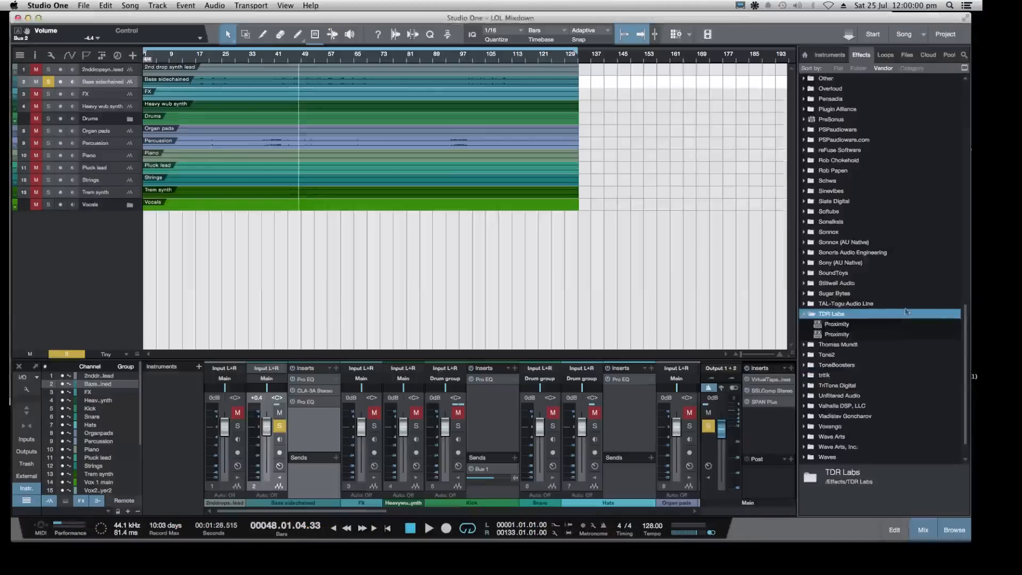
left_click(806, 315)
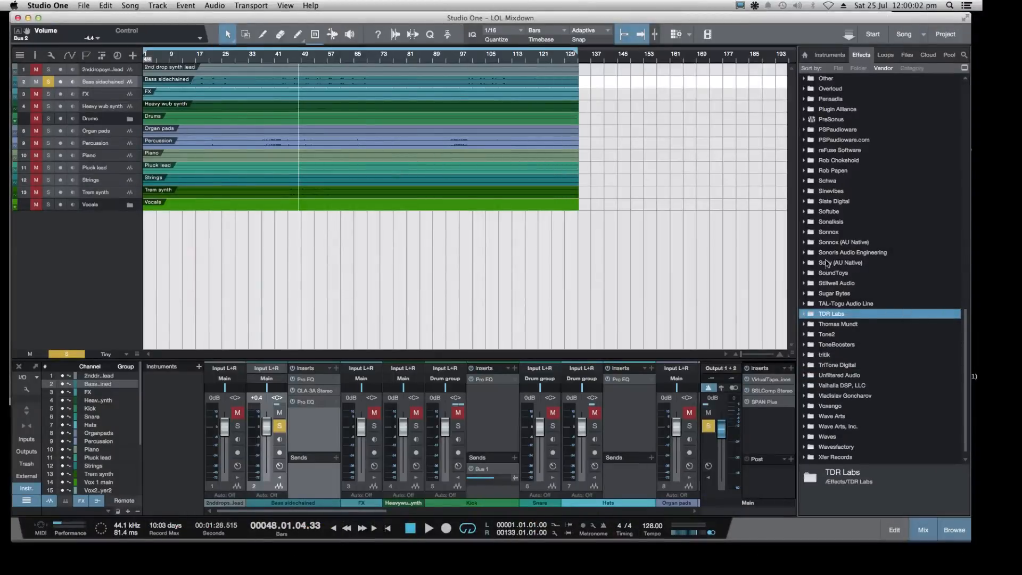
Insert bx_digital V2 from the Plugin Alliance effects on the Bass sidechained track and move its window clear for editing
scroll(827, 262, "up", 4)
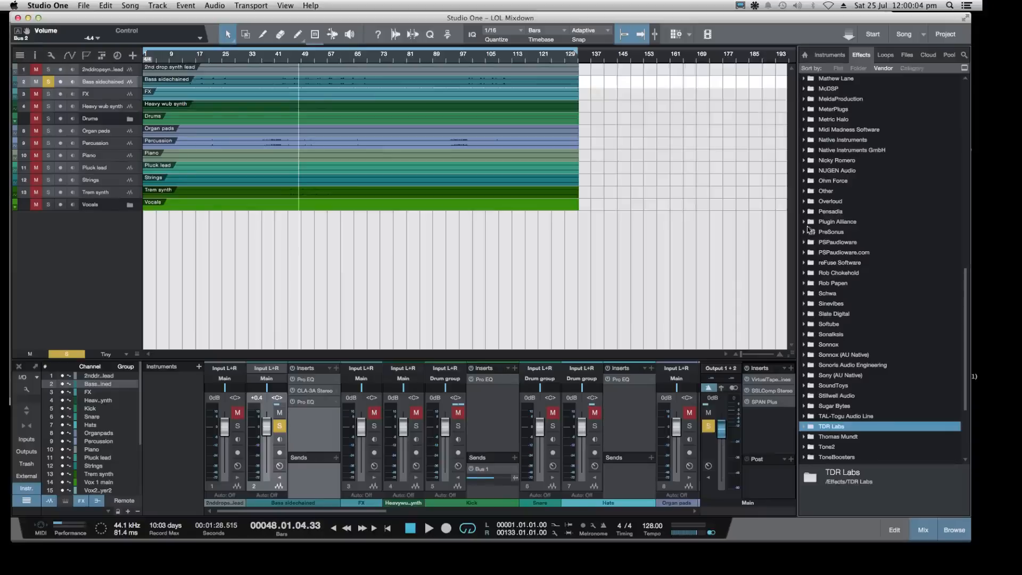
left_click(806, 222)
scroll(819, 223, "down", 4)
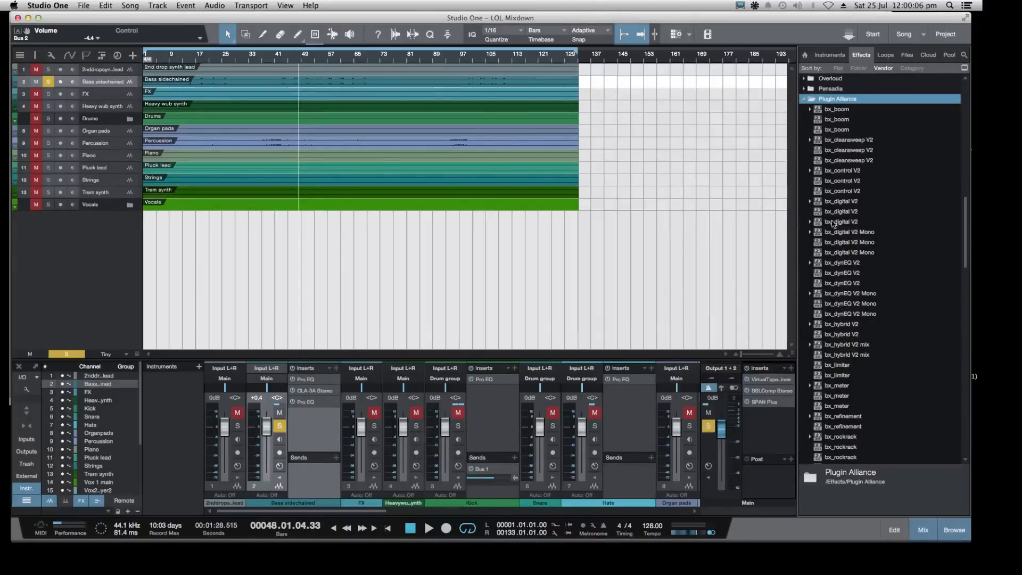
left_click_drag(824, 211, 118, 81)
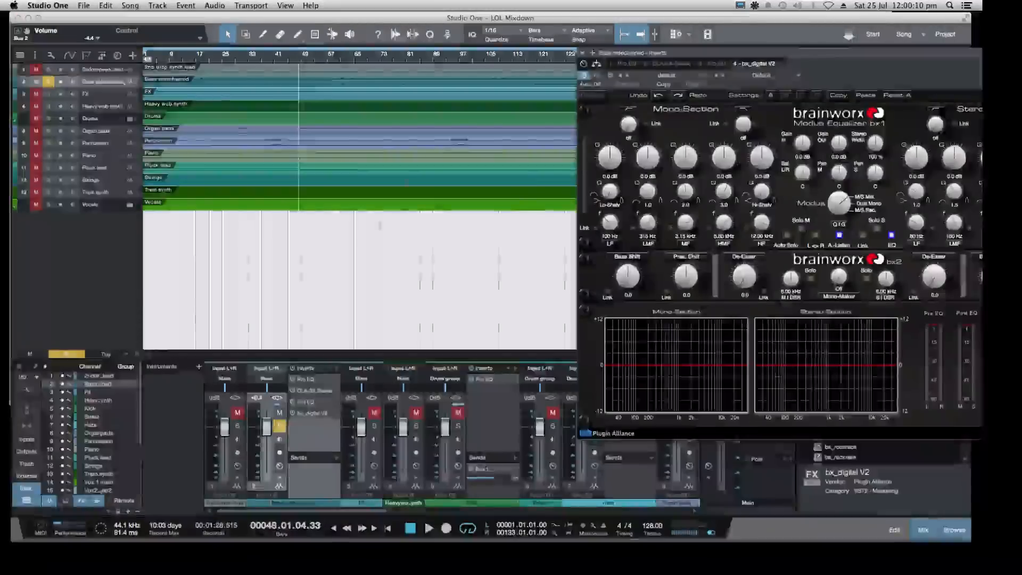
left_click_drag(831, 55, 576, 55)
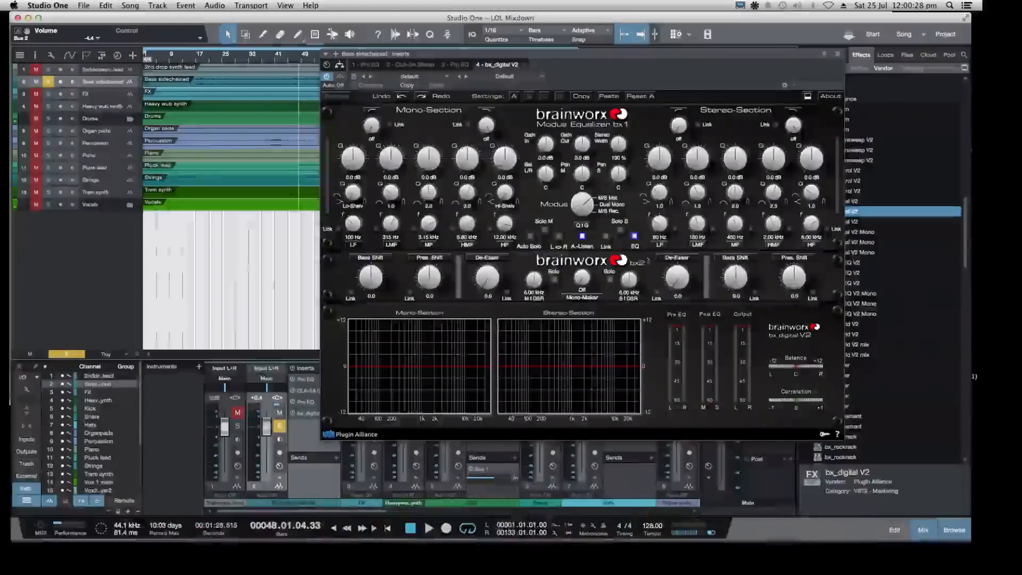
Set the LF band of bx_digital's Stereo-Section to a low shelf at 72 Hz with -4.2 dB gain
left_click(662, 158)
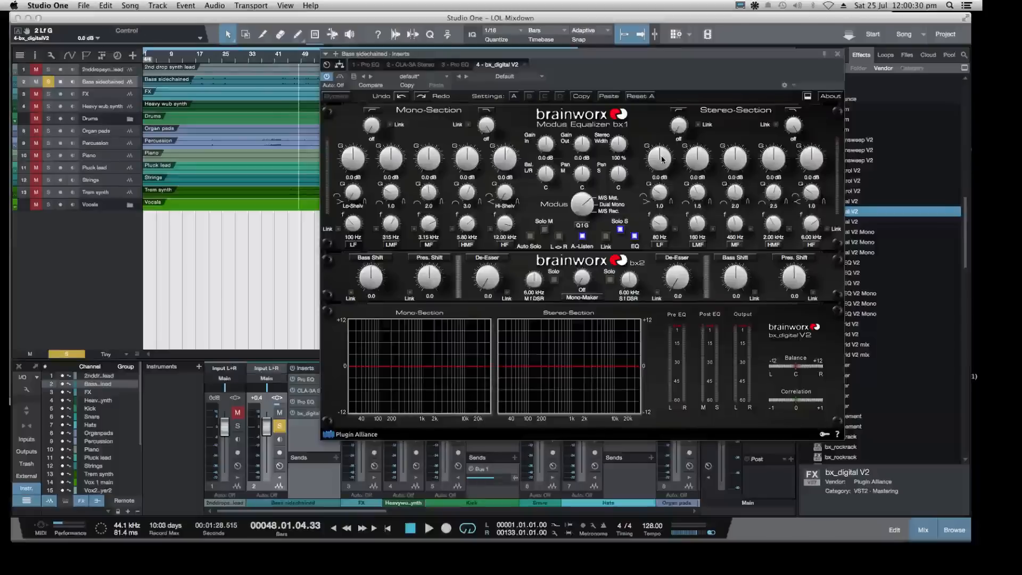
left_click_drag(661, 207, 659, 229)
left_click(659, 225)
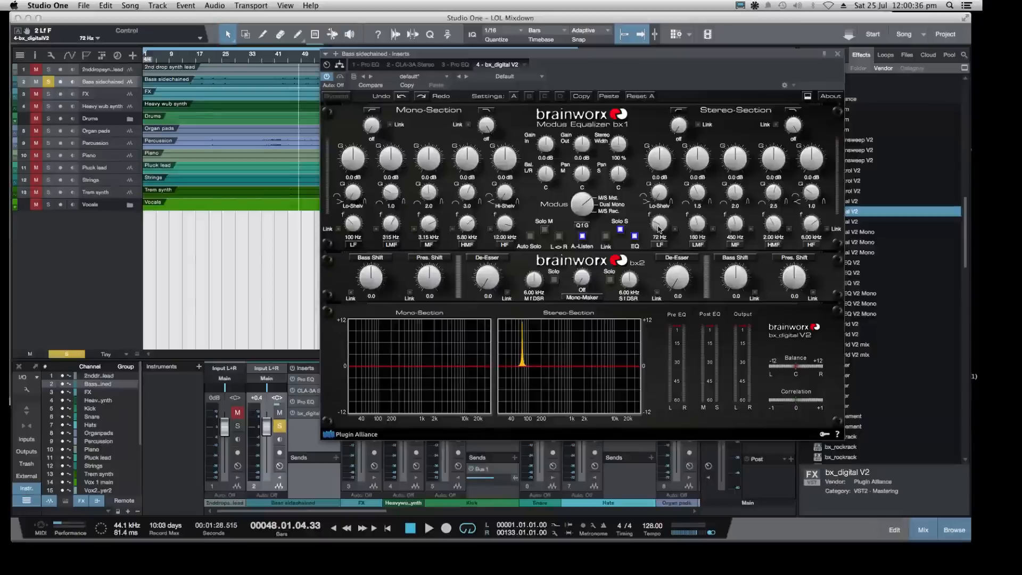
left_click_drag(665, 159, 667, 167)
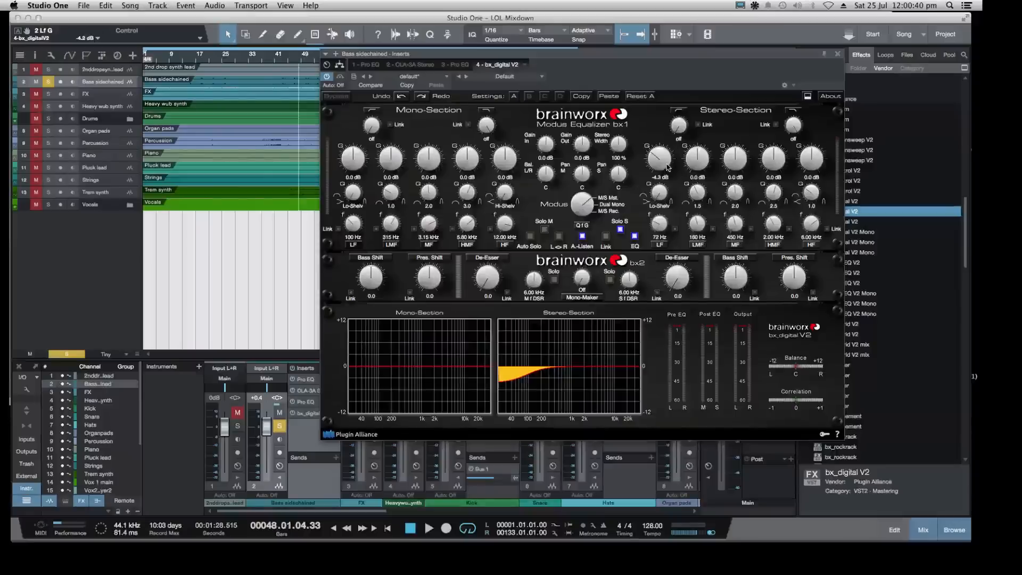
Switch to OBS to check the microphone level, and return to the bx_digital V2 window in Studio One
mouse_move(559, 549)
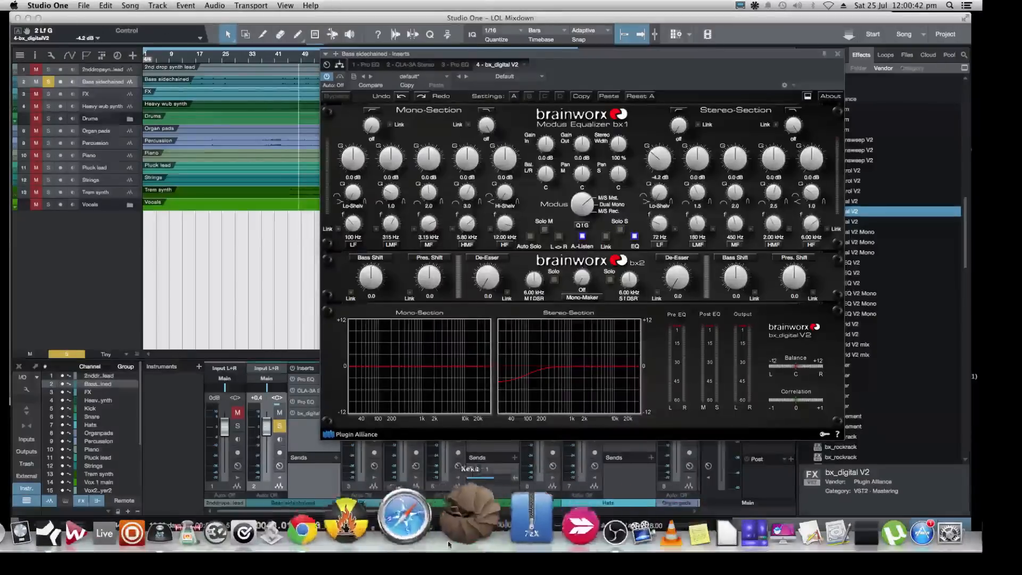
left_click(534, 529)
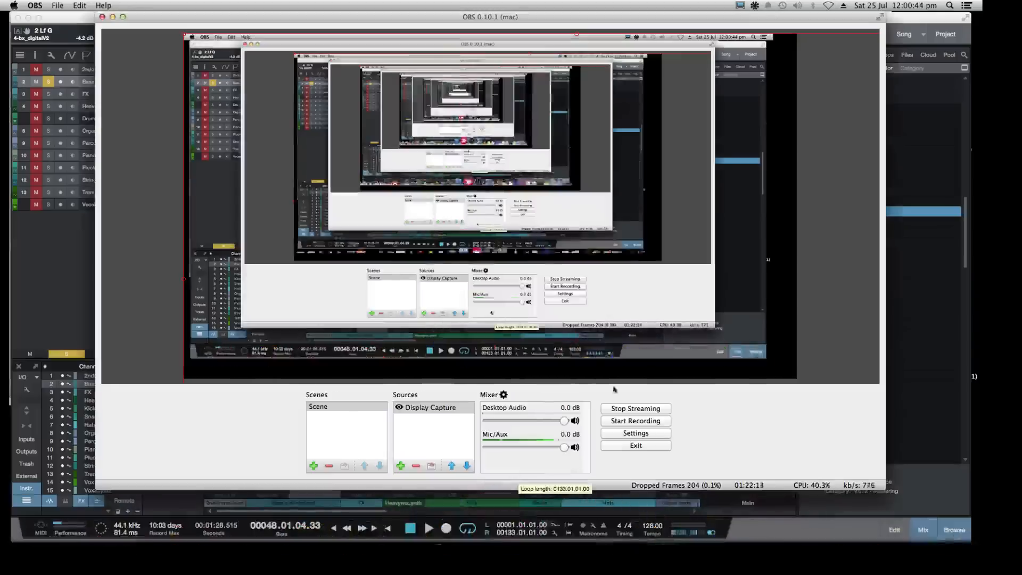
left_click(920, 19)
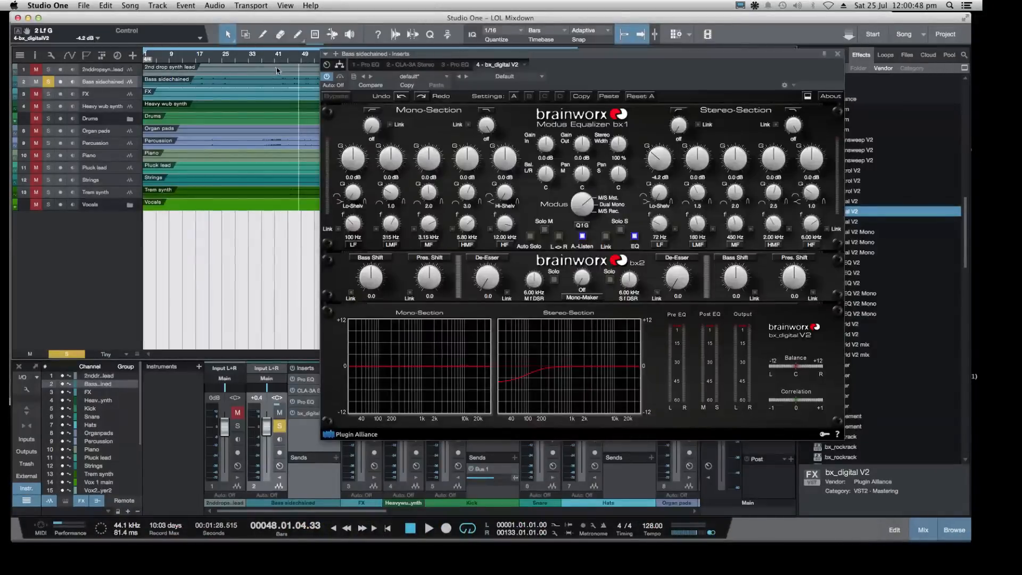
Play the soloed bass from bar 43, try -12 dB on the Stereo-Section LF gain, and settle on about -3.8 dB
left_click(282, 59)
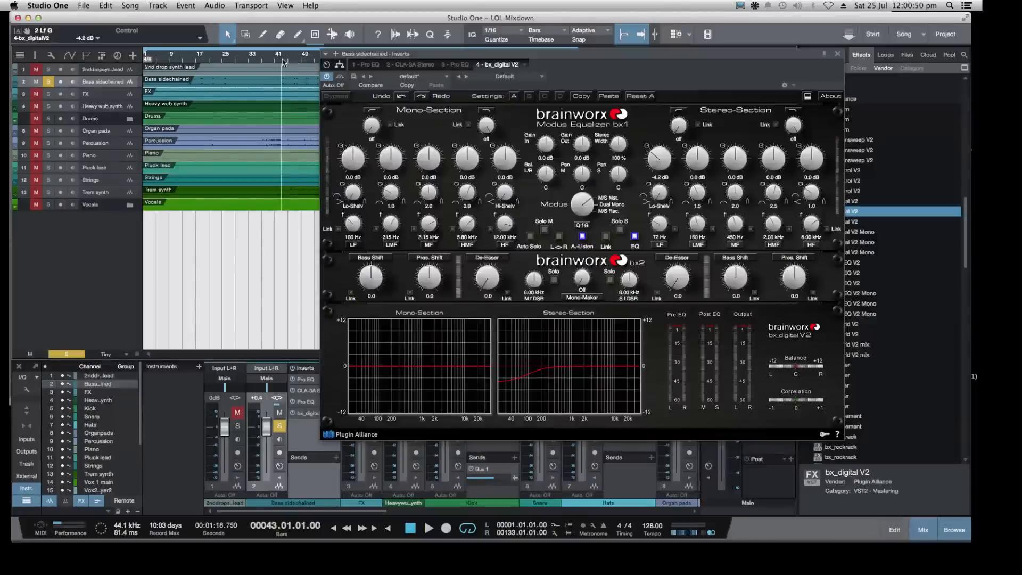
key("space")
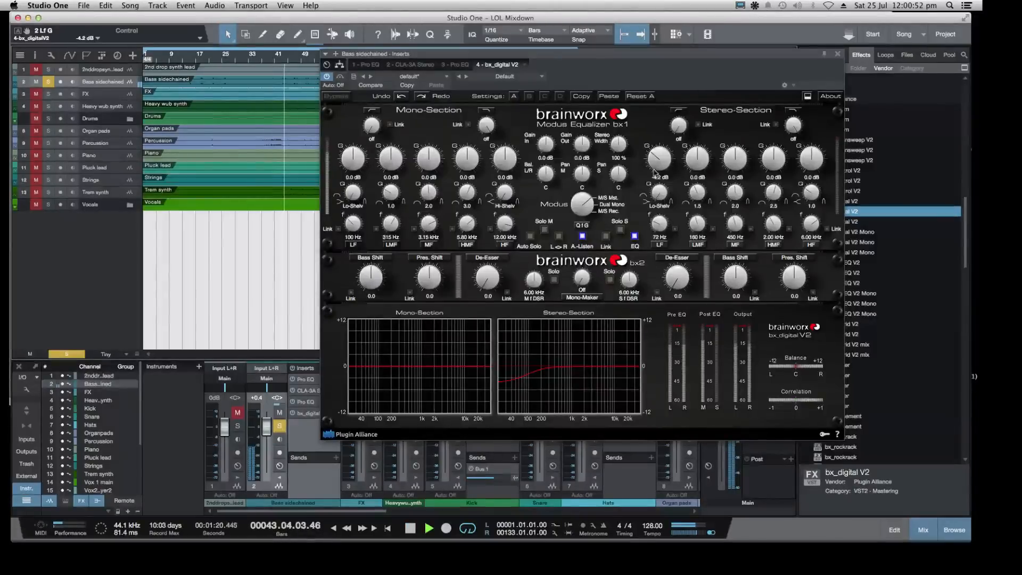
left_click_drag(651, 167, 660, 195)
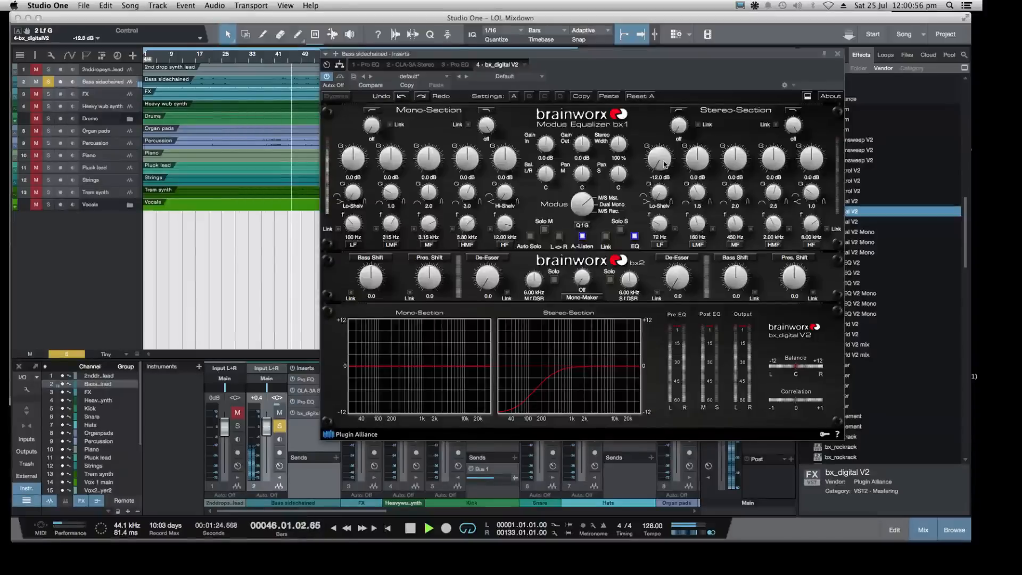
mouse_move(660, 159)
left_mouse_down()
mouse_move(658, 138)
mouse_move(665, 157)
left_mouse_up()
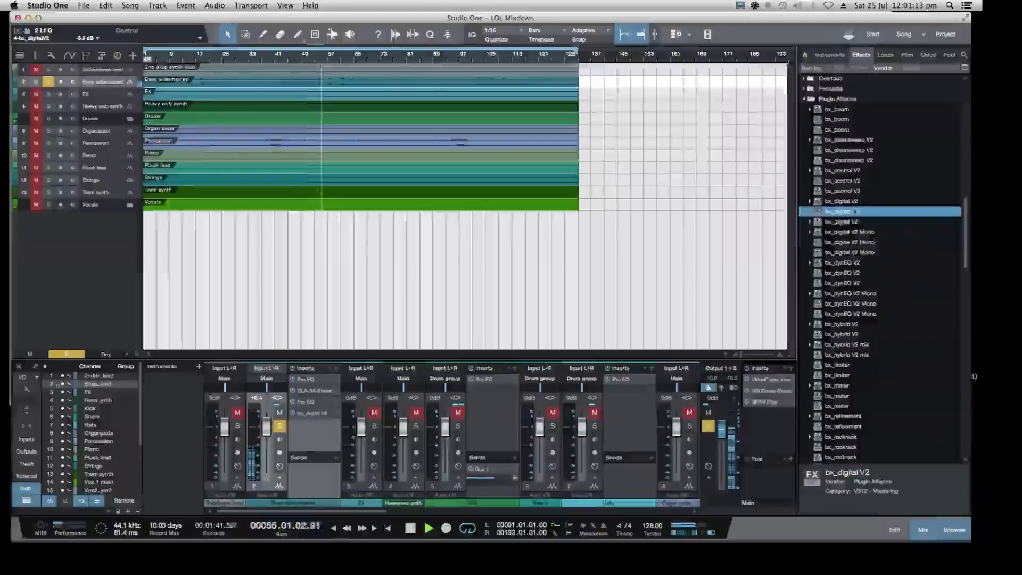
Remove bx_digital V2 from the Bass sidechained track's inserts
left_click(837, 54)
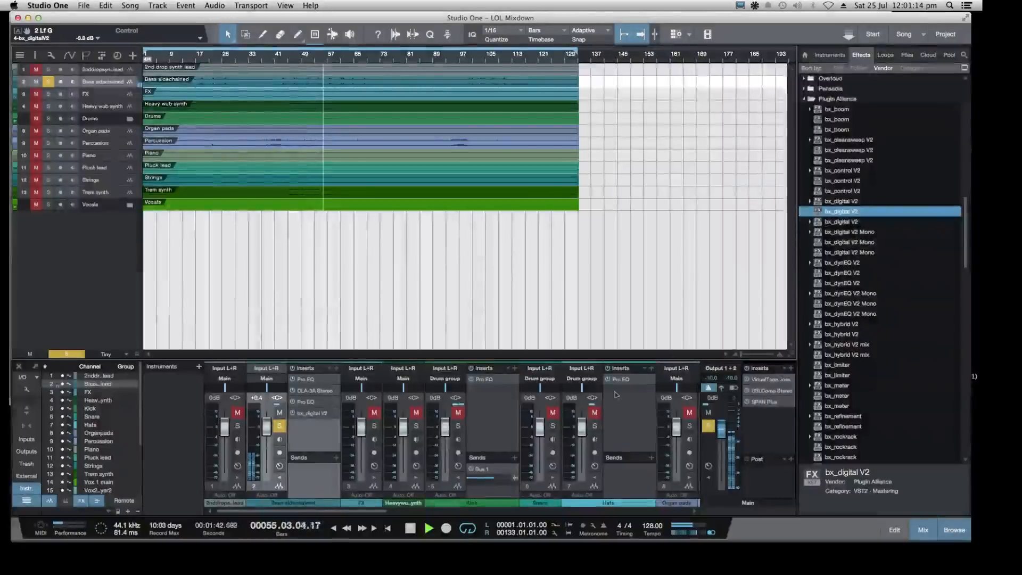
right_click(333, 419)
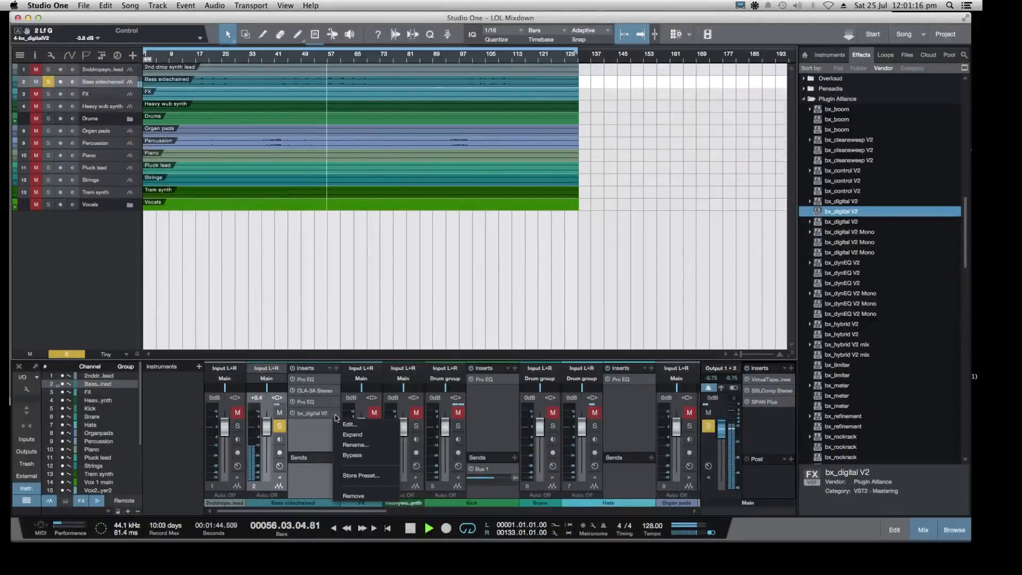
left_click(356, 497)
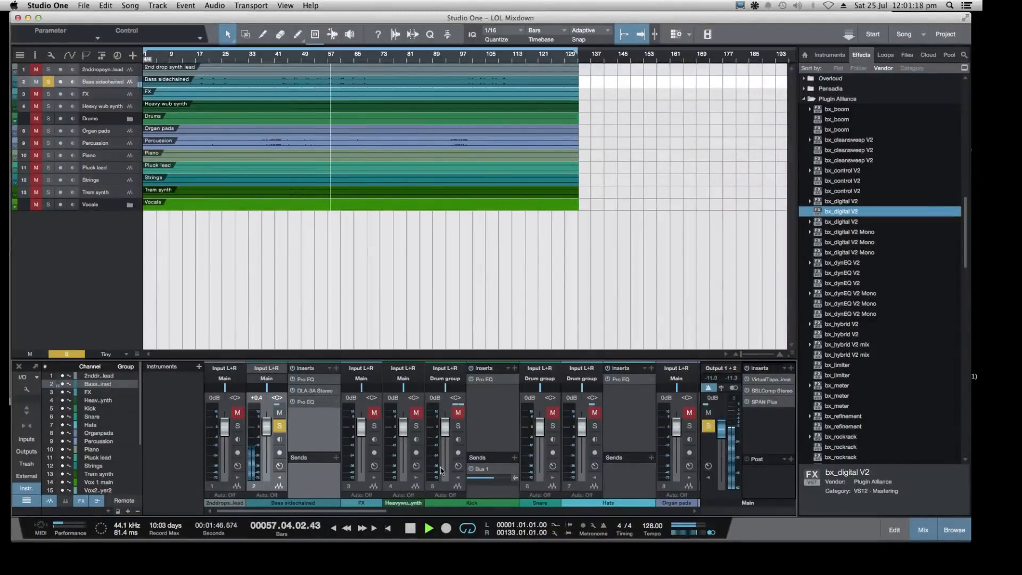
Insert C4 Stereo from the Waves effects on the Bass sidechained track
scroll(856, 294, "up", 5)
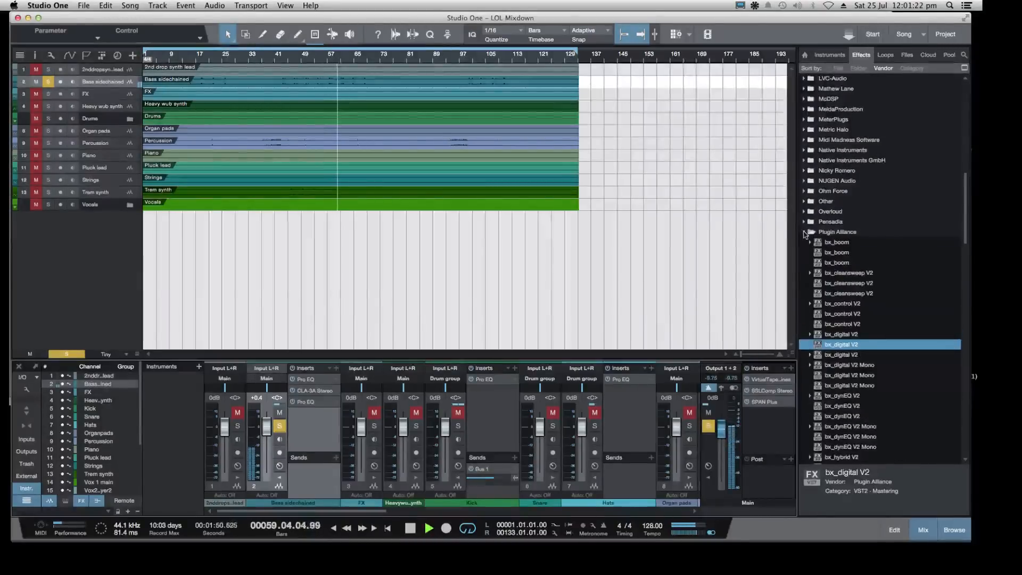
left_click(804, 232)
scroll(842, 250, "down", 5)
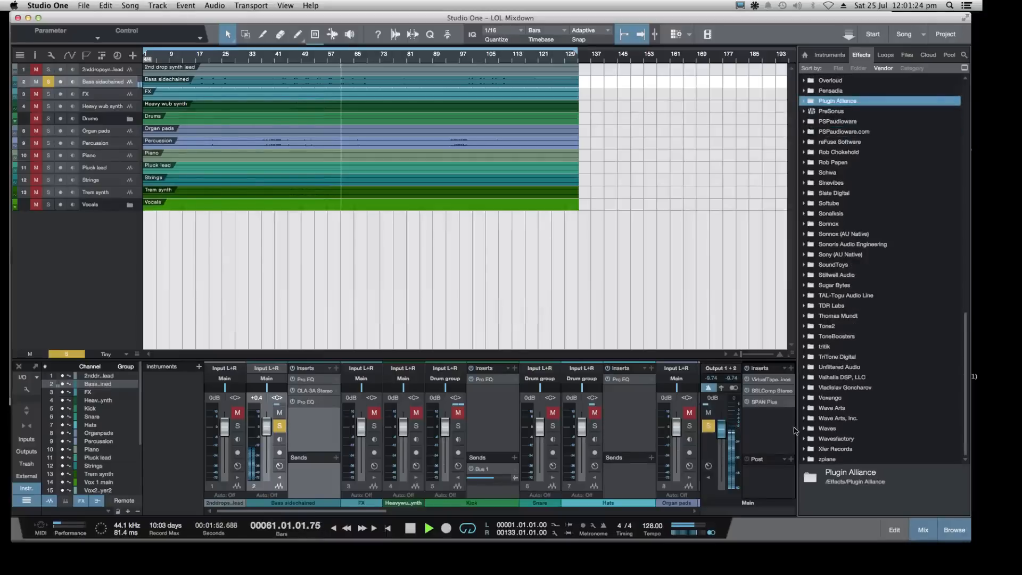
left_click(805, 428)
scroll(872, 380, "down", 10)
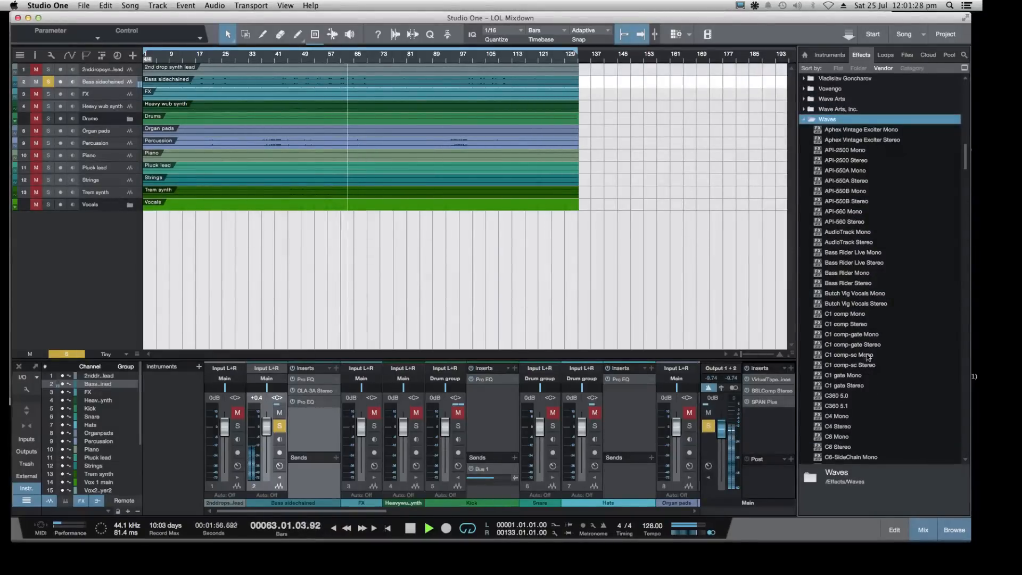
scroll(869, 368, "down", 1)
left_click_drag(837, 396, 308, 431)
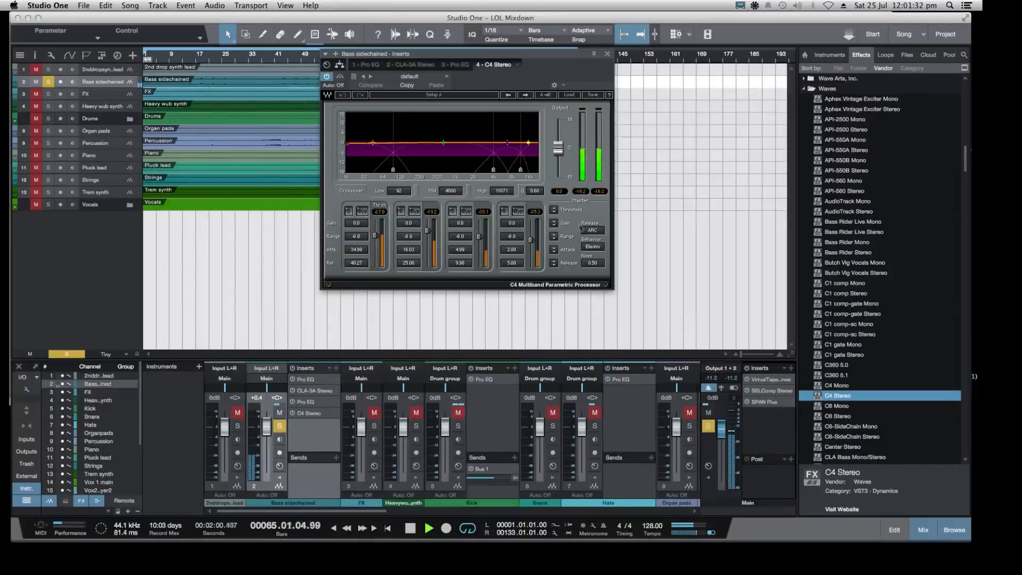
Solo C4's first band, set the low crossover to 56 Hz, and raise the band thresholds to about 0 dB with playback stopped
left_click(349, 211)
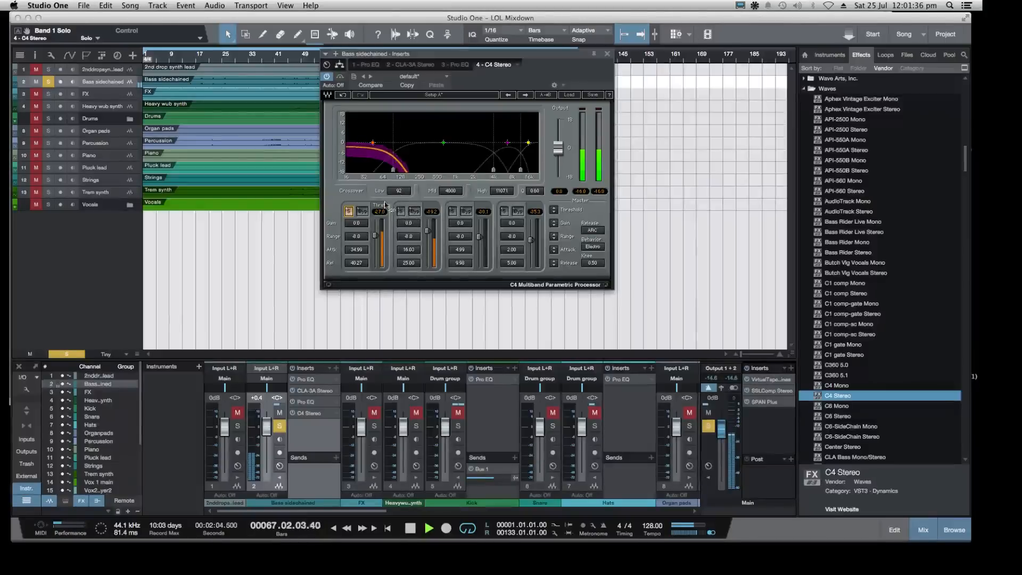
key("space")
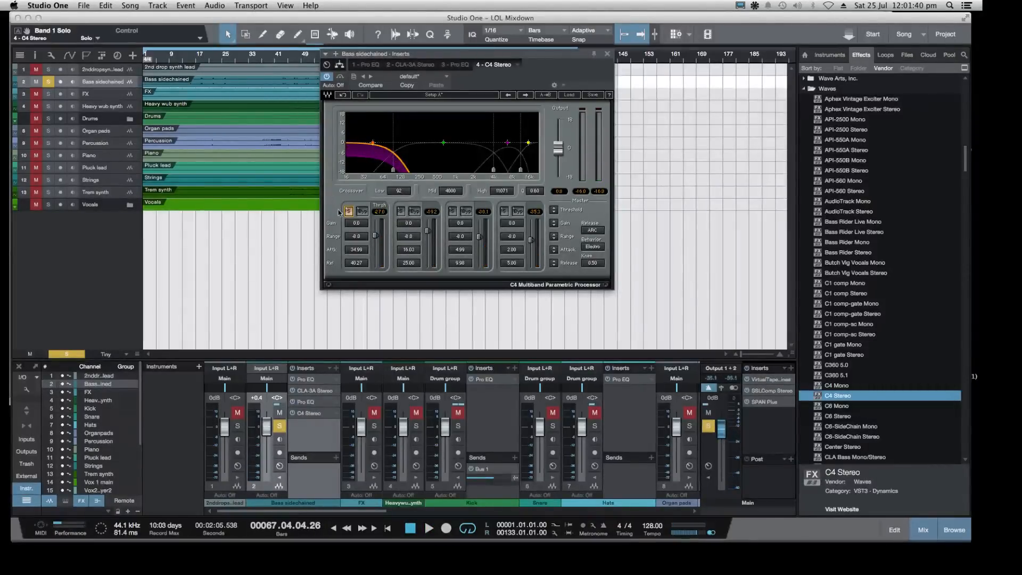
left_click_drag(402, 191, 478, 222)
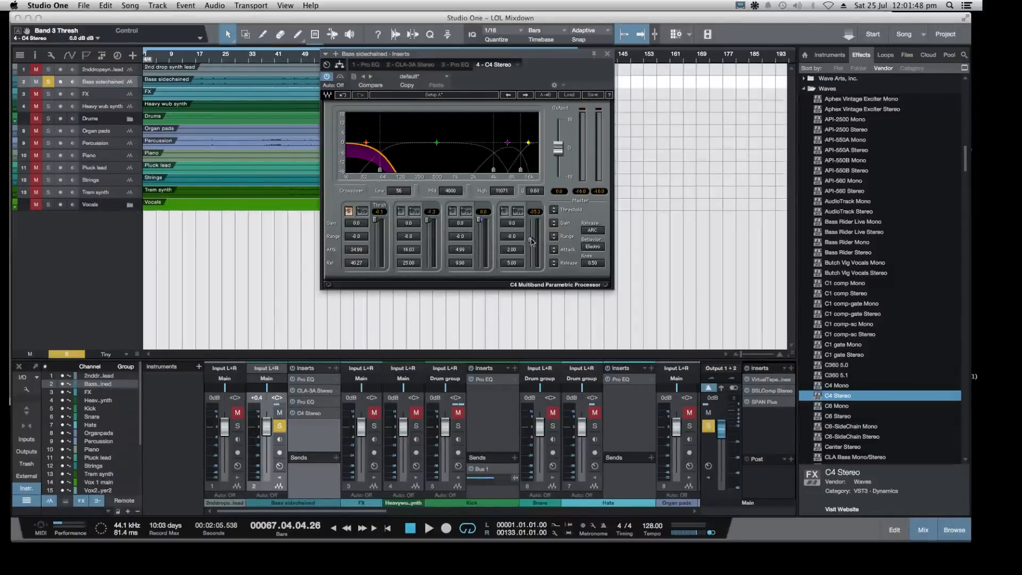
Bypass C4's bands 3 and 4, and set the mid crossover to 194 Hz
left_click(517, 213)
left_click(466, 211)
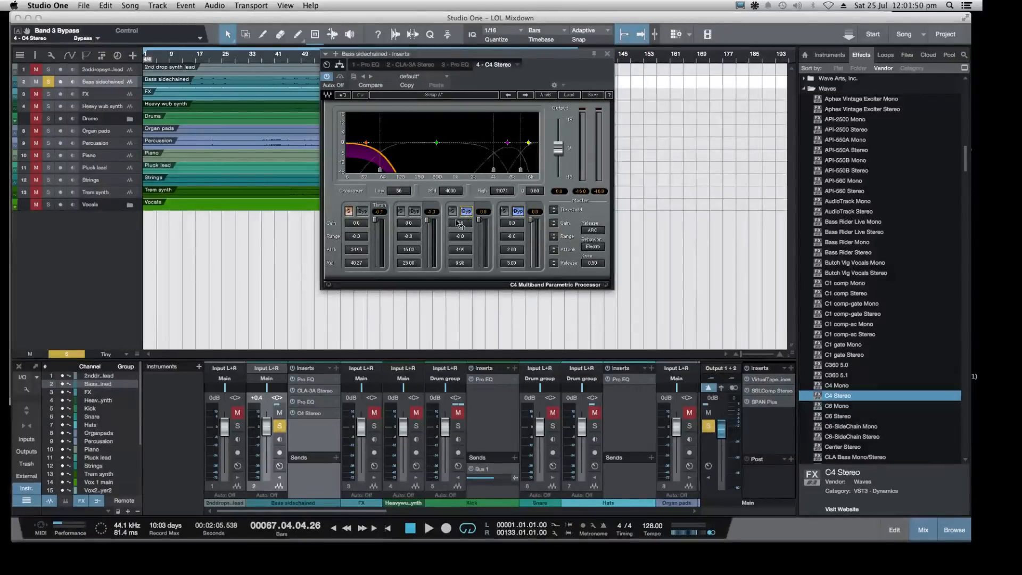
left_click(401, 212)
left_click_drag(449, 191, 432, 193)
left_click(402, 211)
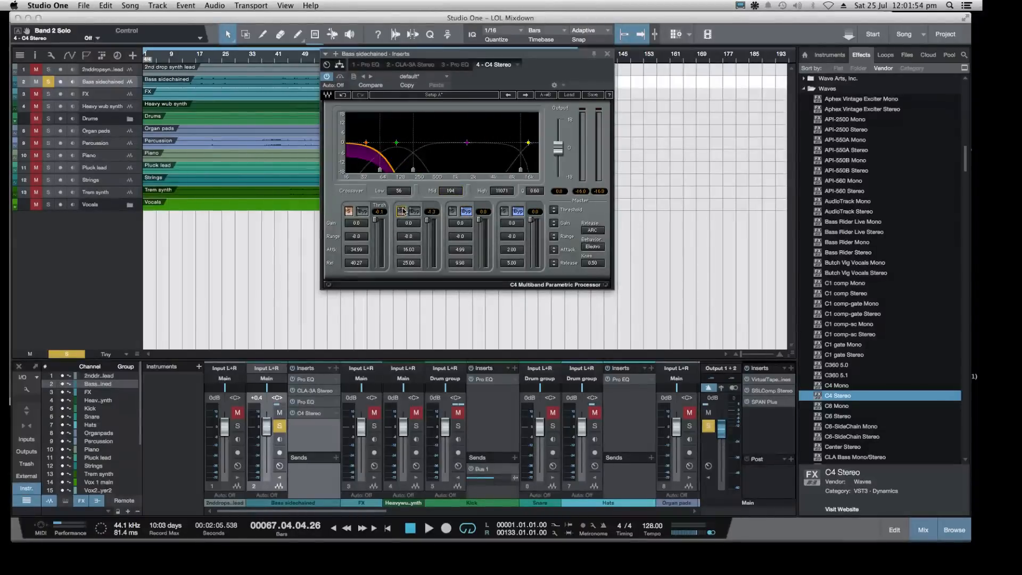
Play the bass, lower C4's band 1 threshold to about -18.3 dB, and switch the solo from band 1 to band 2
key("space")
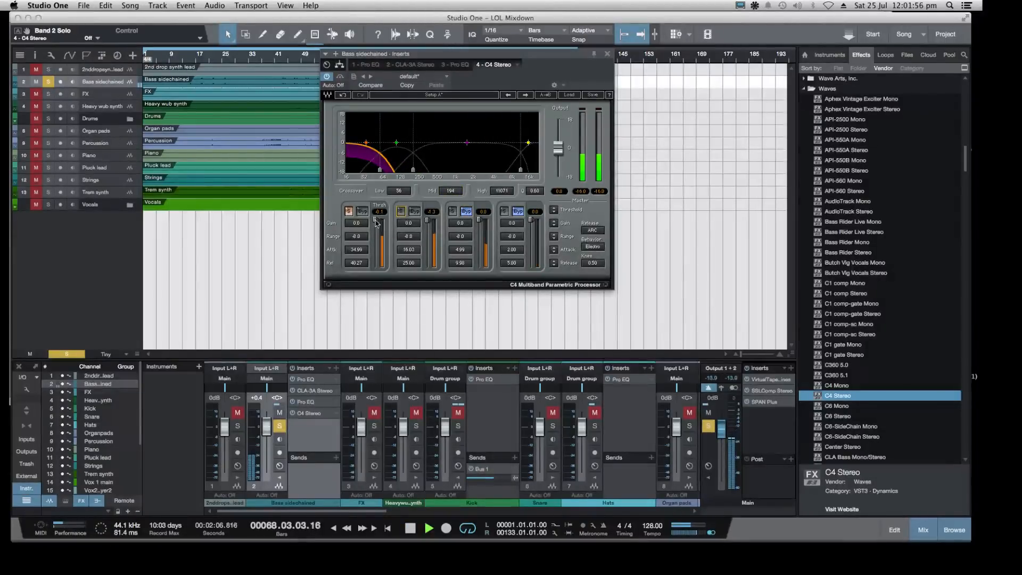
left_click_drag(376, 222, 376, 235)
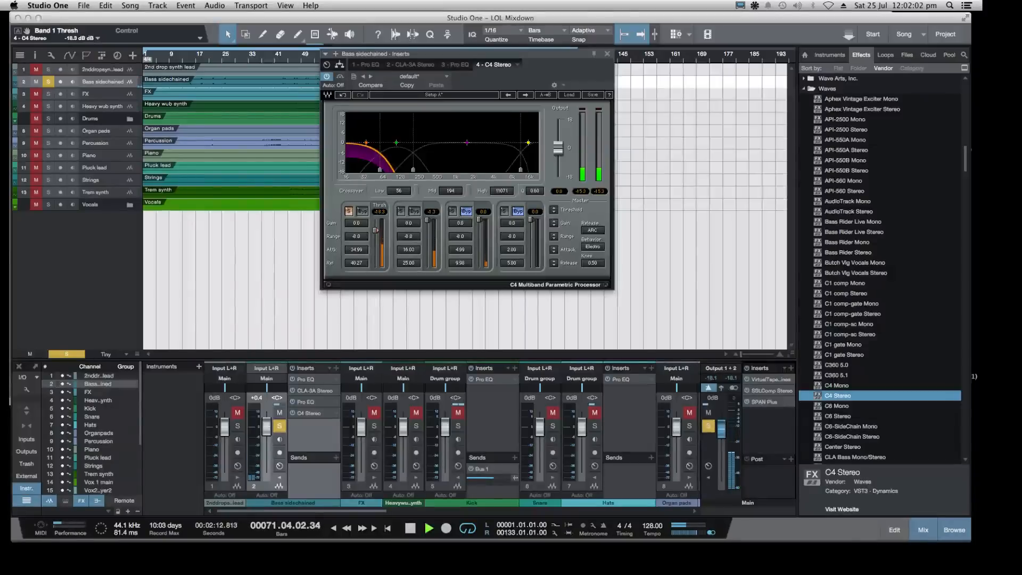
left_click(349, 211)
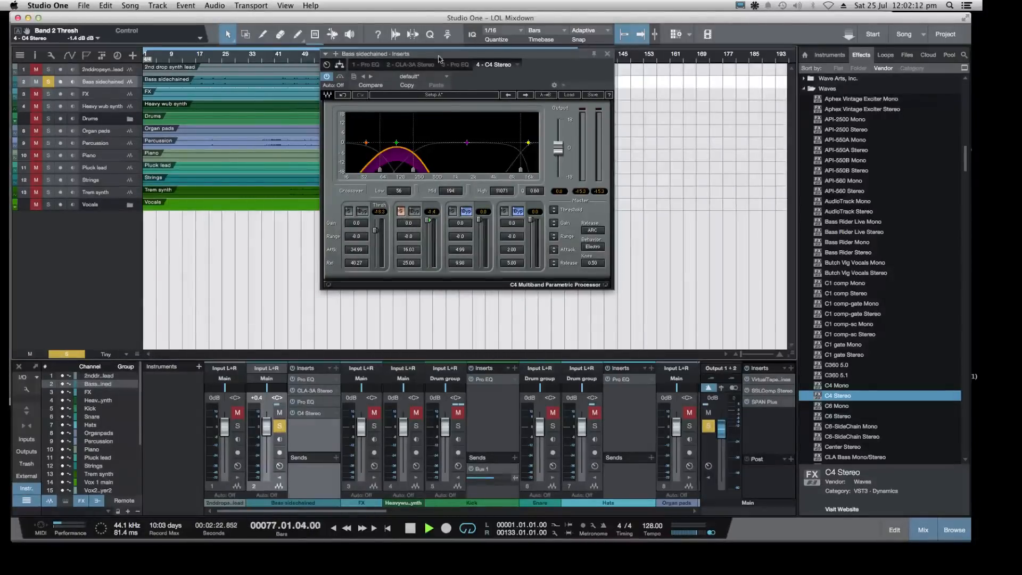
Replay an earlier section of the bass and set C4's mid crossover to 124 Hz and band 2 threshold to about -20 dB
left_click_drag(373, 54, 456, 71)
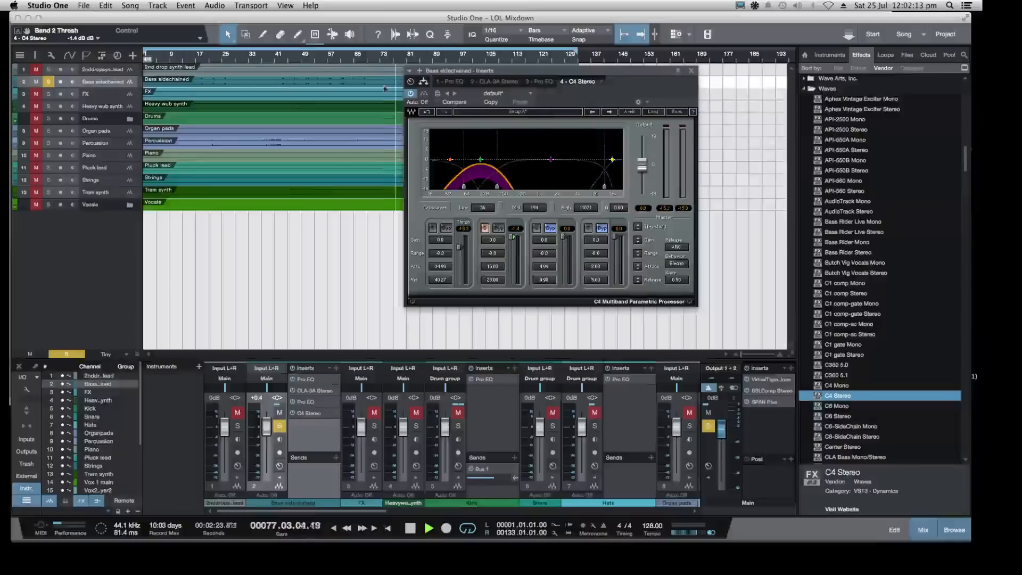
left_click(311, 58)
left_click_drag(535, 211, 512, 253)
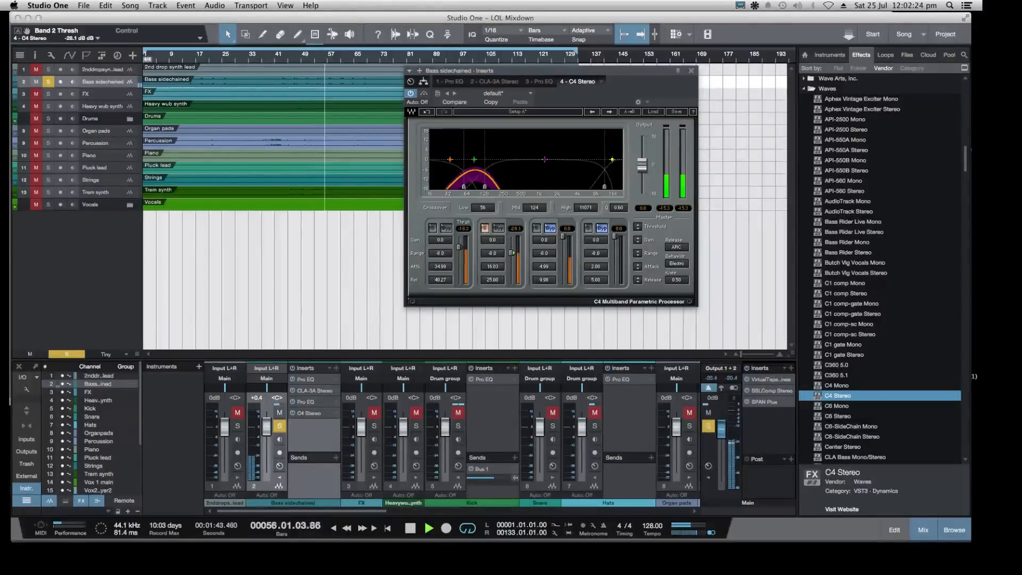
Solo C4's bands 1 and 2 together, set band 1's threshold to about -20.5 dB, and turn off the band solos
left_click(432, 228)
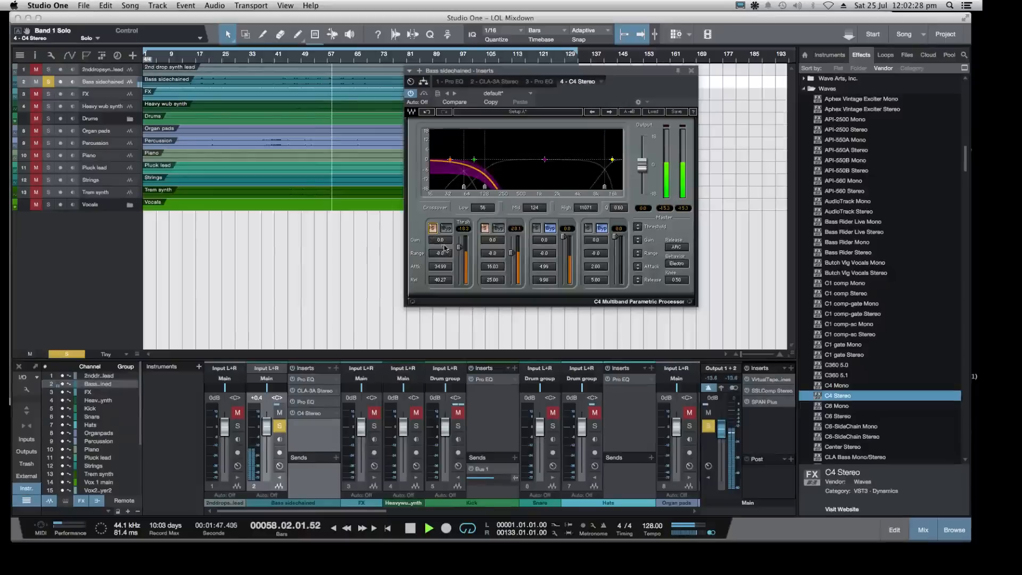
left_click_drag(459, 246, 458, 248)
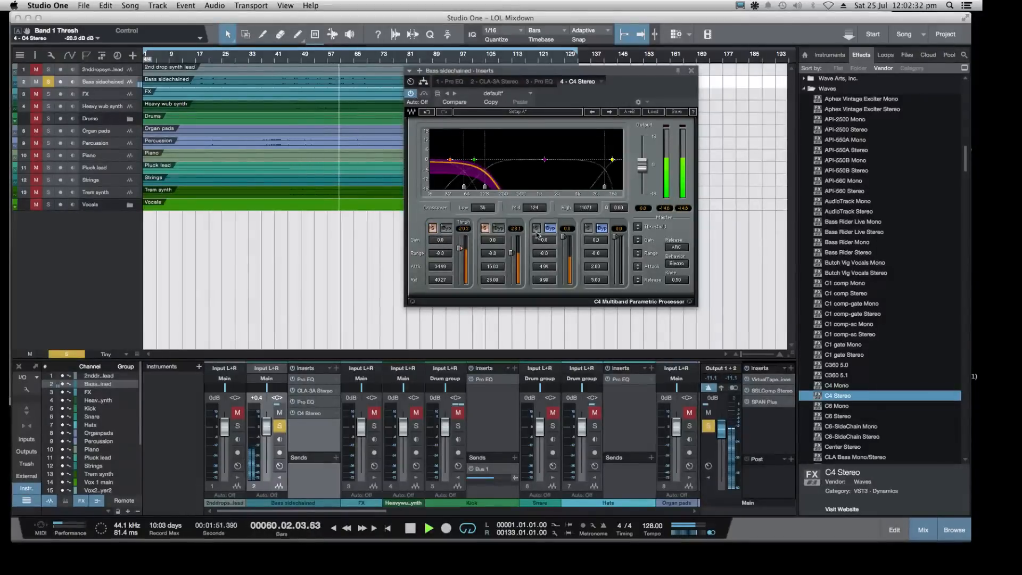
left_click(434, 229)
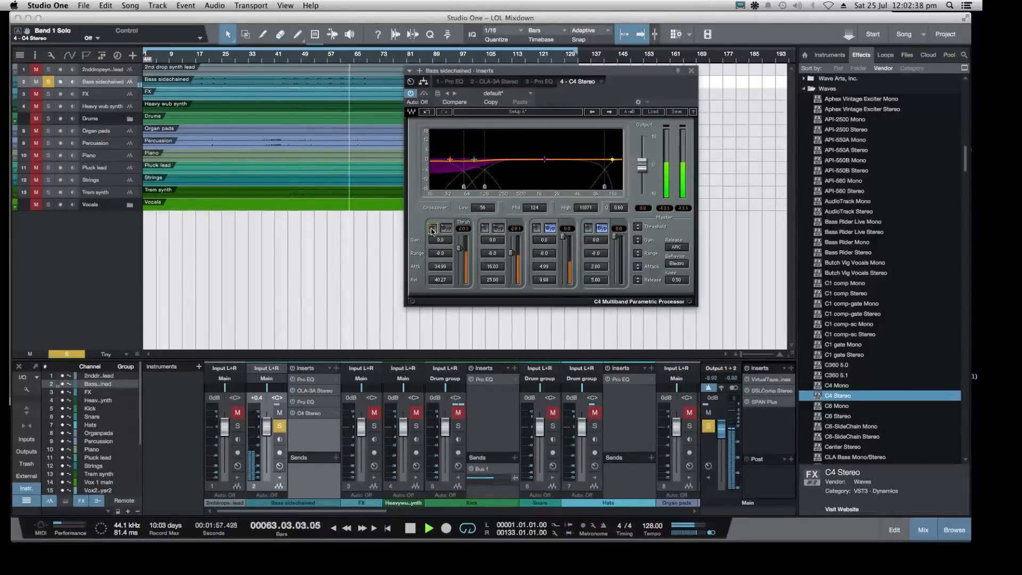
Unsolo the bass channel to hear the full mix, check the audio levels in OBS, and return to Studio One
left_click(278, 426)
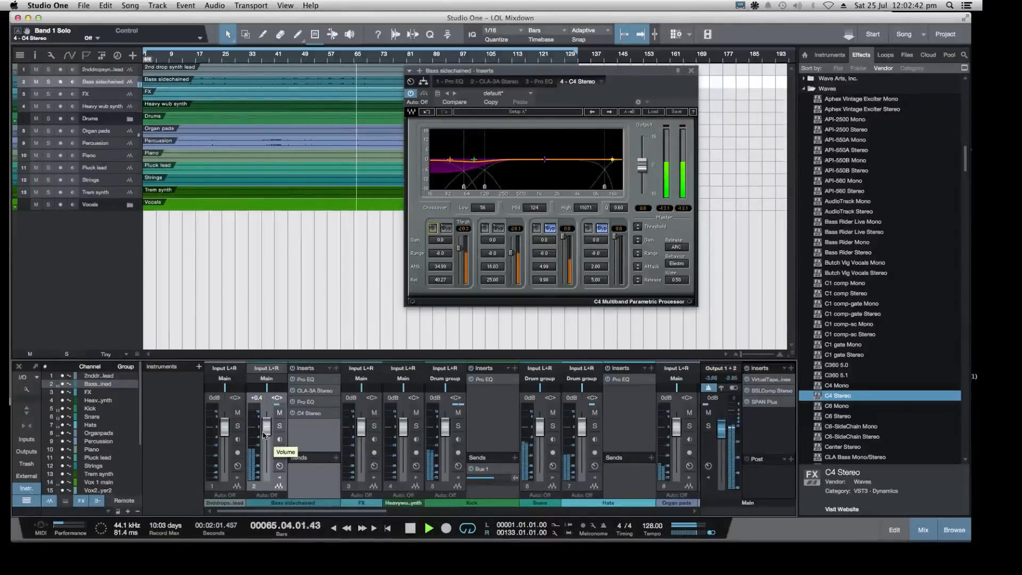
mouse_move(390, 538)
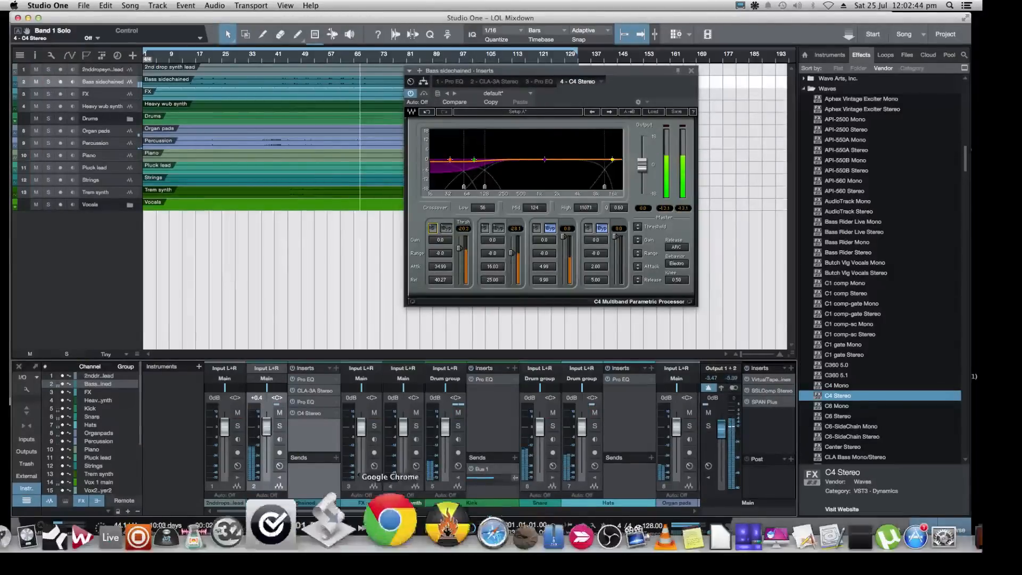
left_click(508, 527)
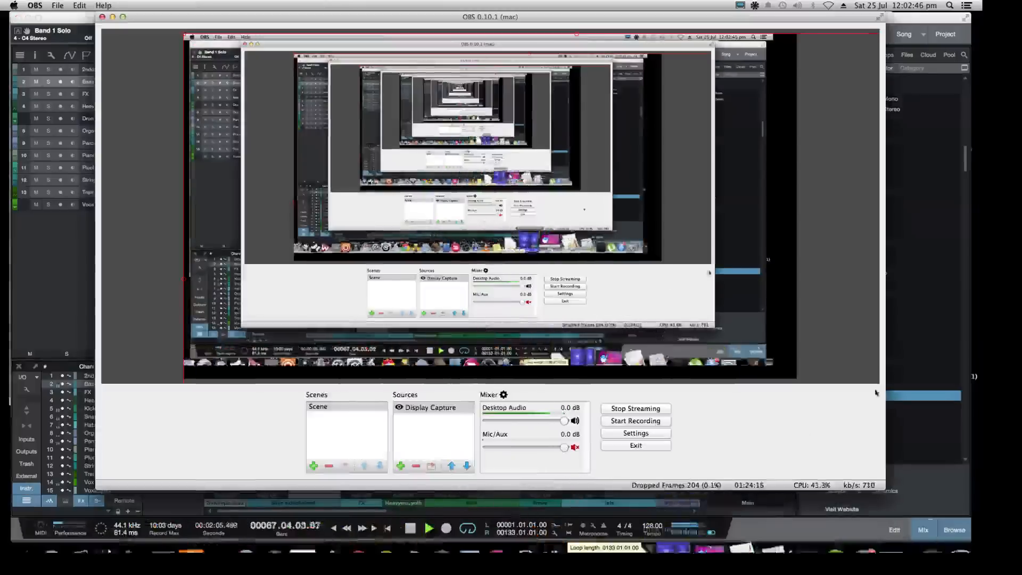
left_click(907, 335)
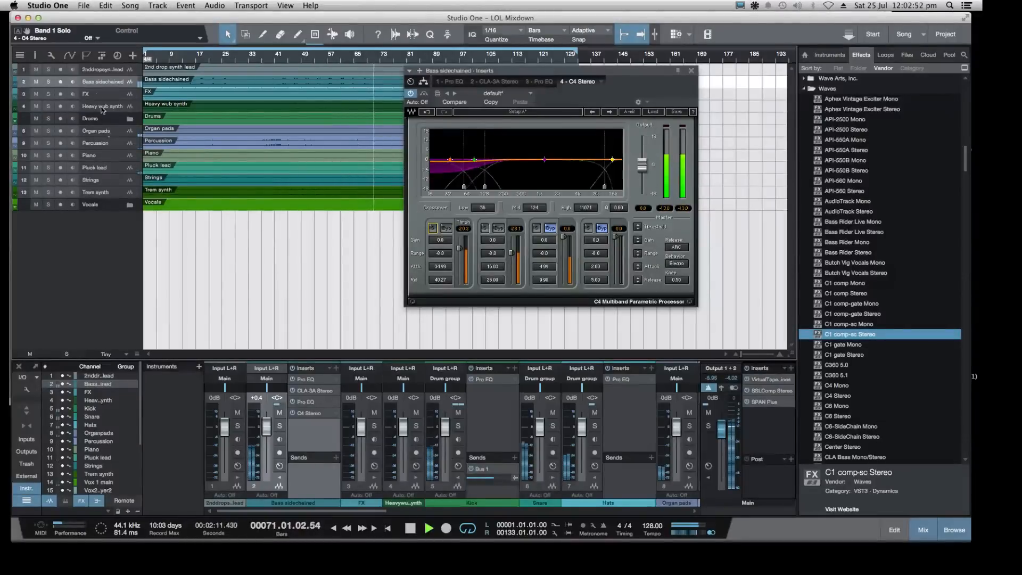
Solo the Bass sidechained track and replay an earlier section to listen to the C4 compression, stopping near bar 53
left_click(48, 81)
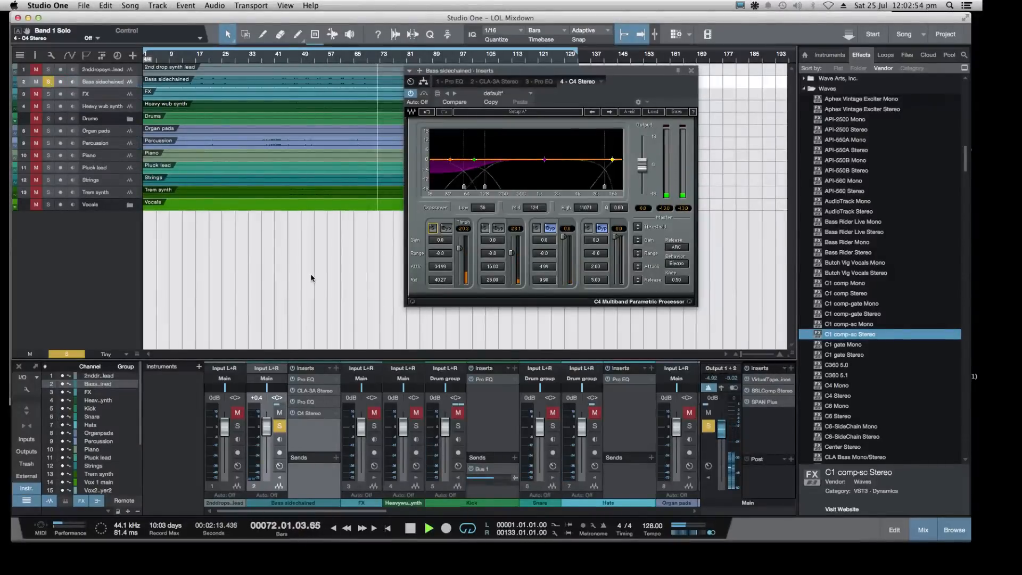
left_click(296, 56)
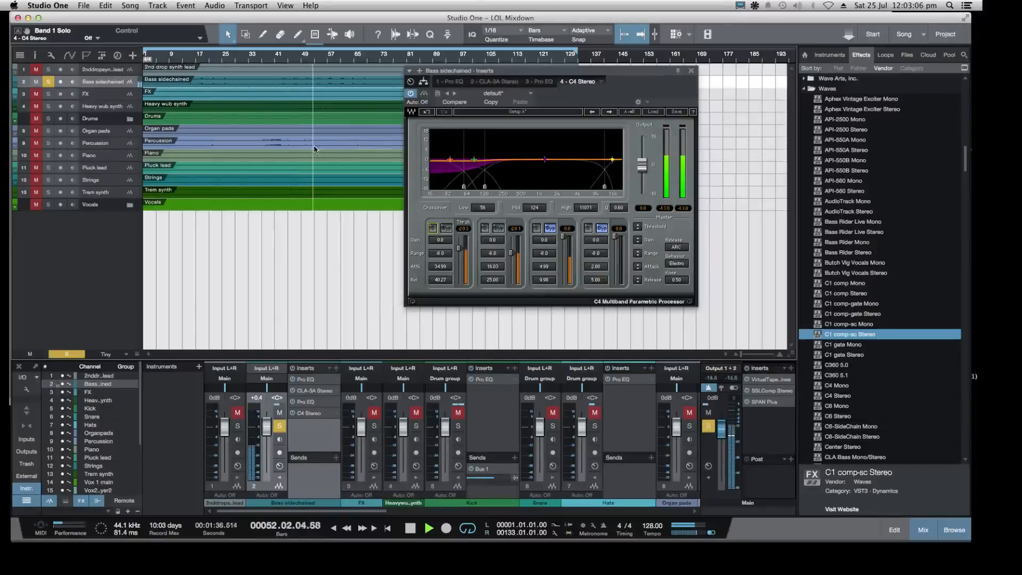
key("space")
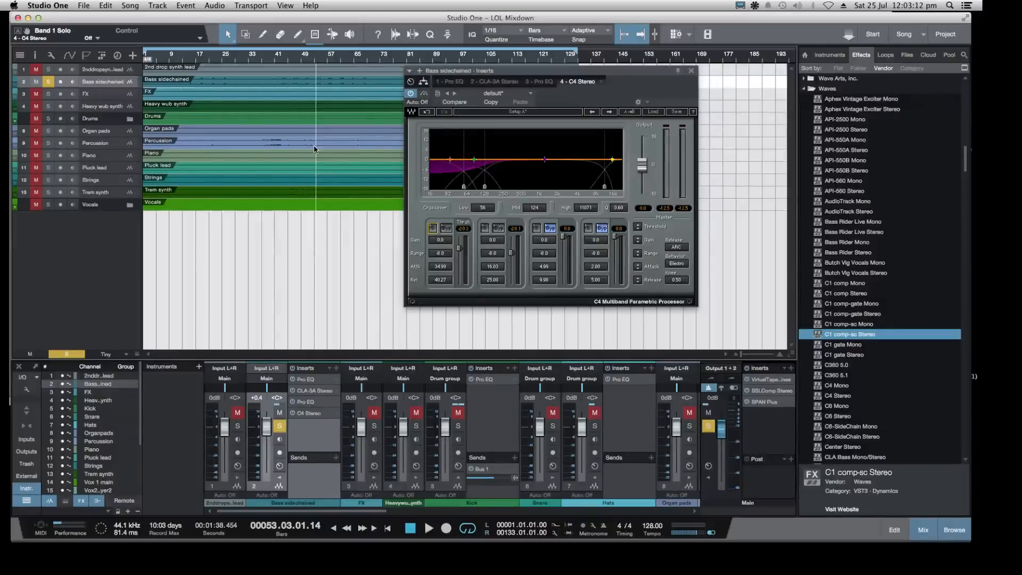
Remove C4 Stereo from the Bass sidechained track, close the inserts window, and set the playback position to bar 43
right_click(336, 415)
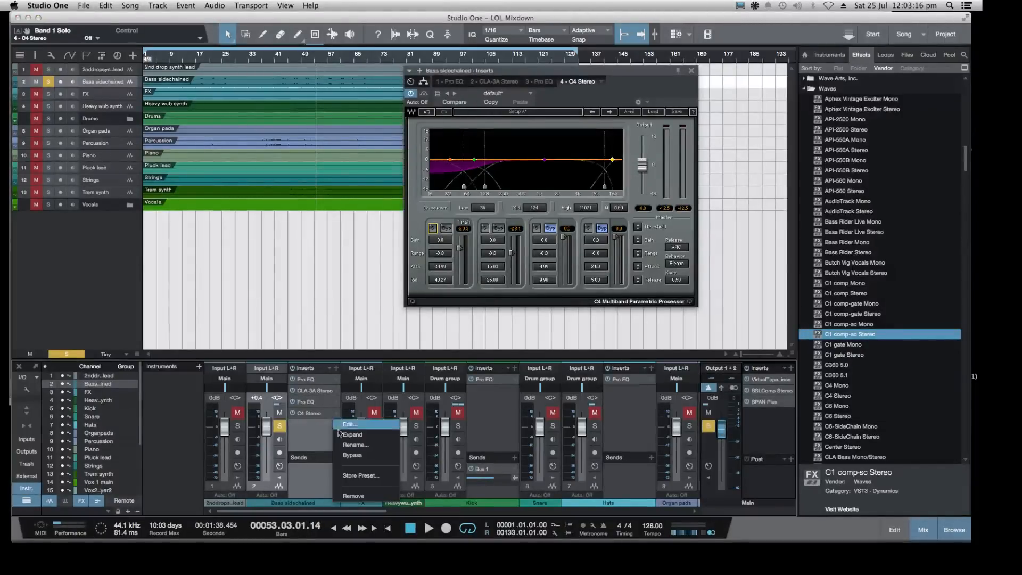
left_click(348, 496)
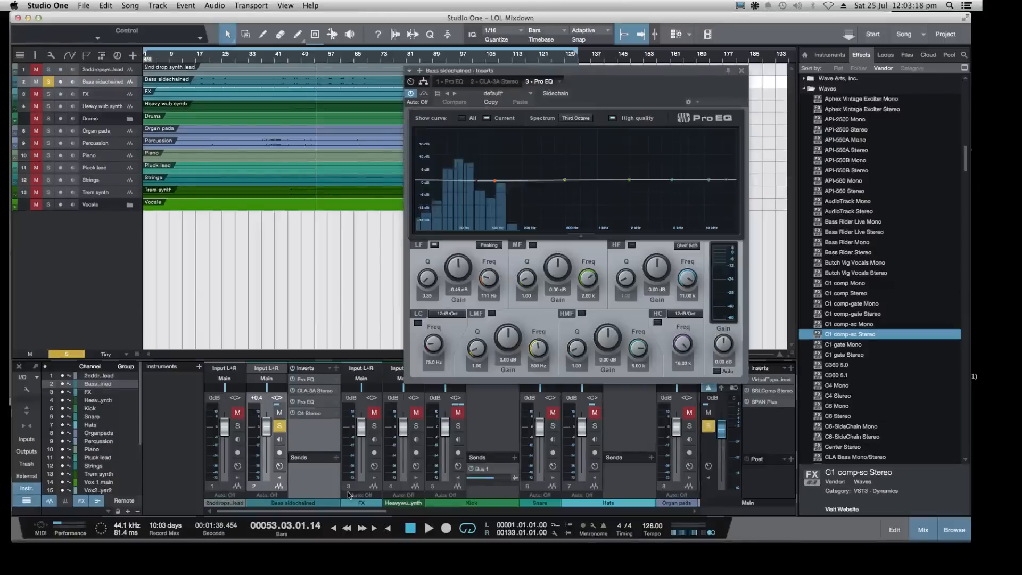
left_click(742, 73)
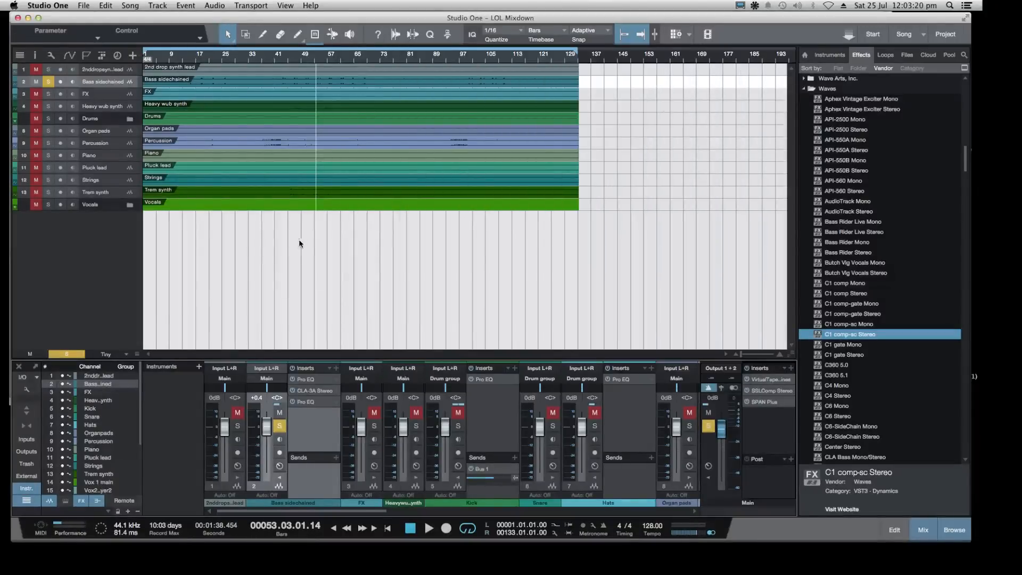
left_click(280, 63)
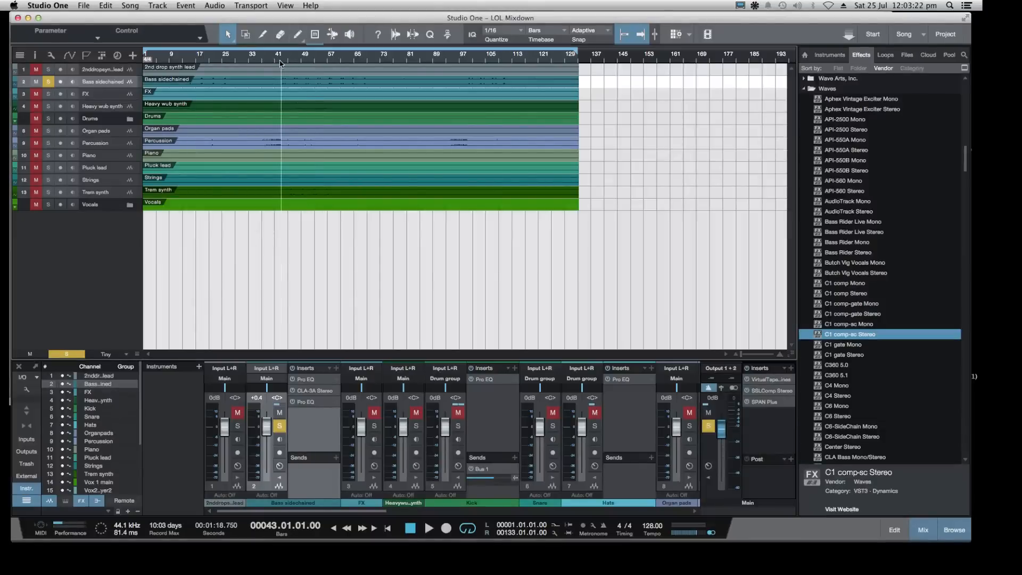
Switch to Chrome, check the Twitch dashboard chat, and find viewers' questions in the Heavyweight Bass Producer Forum comments on Facebook
mouse_move(880, 540)
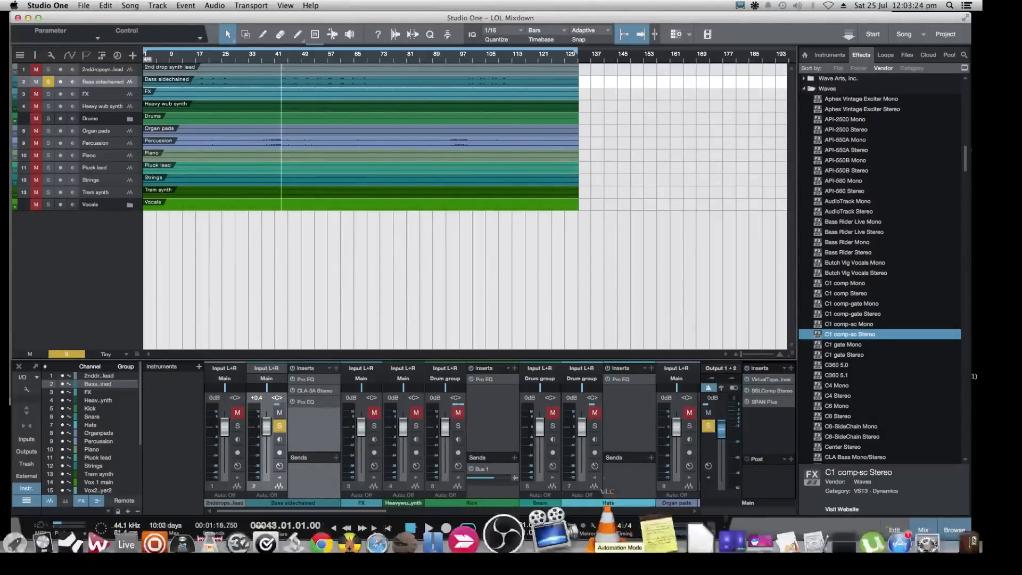
left_click(376, 524)
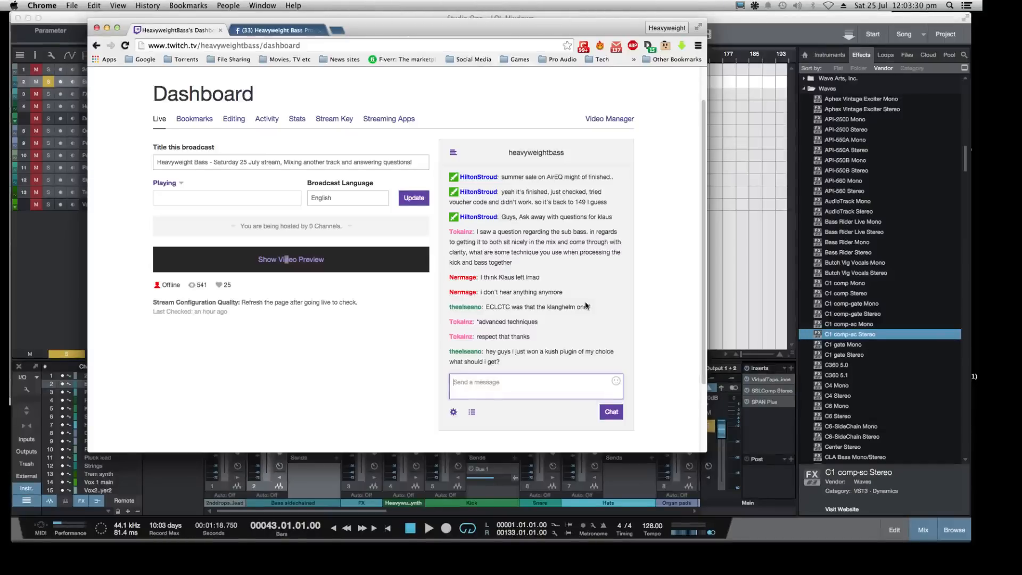
left_click(286, 30)
scroll(356, 274, "down", 5)
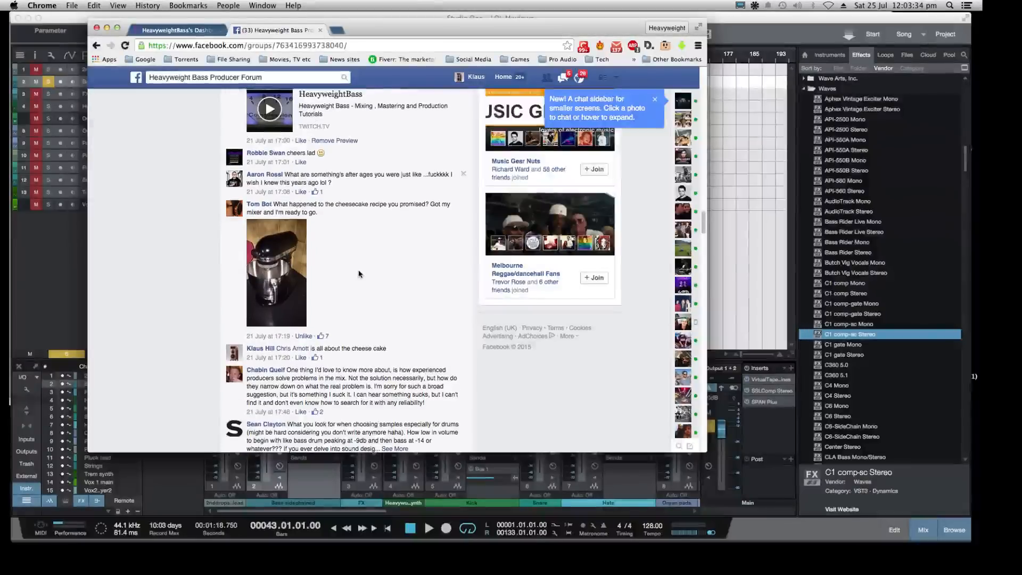
scroll(358, 274, "down", 2)
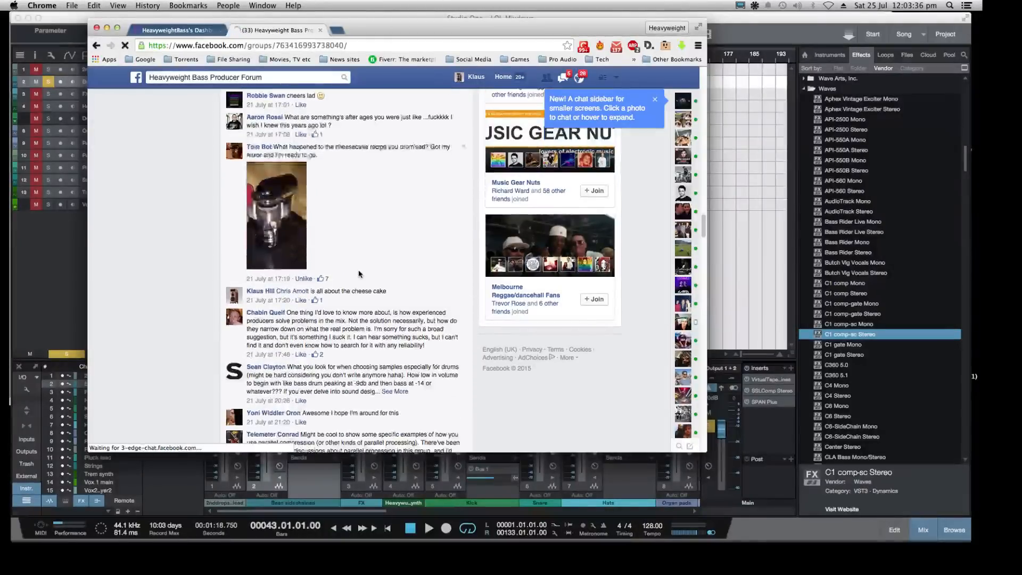
scroll(358, 274, "down", 2)
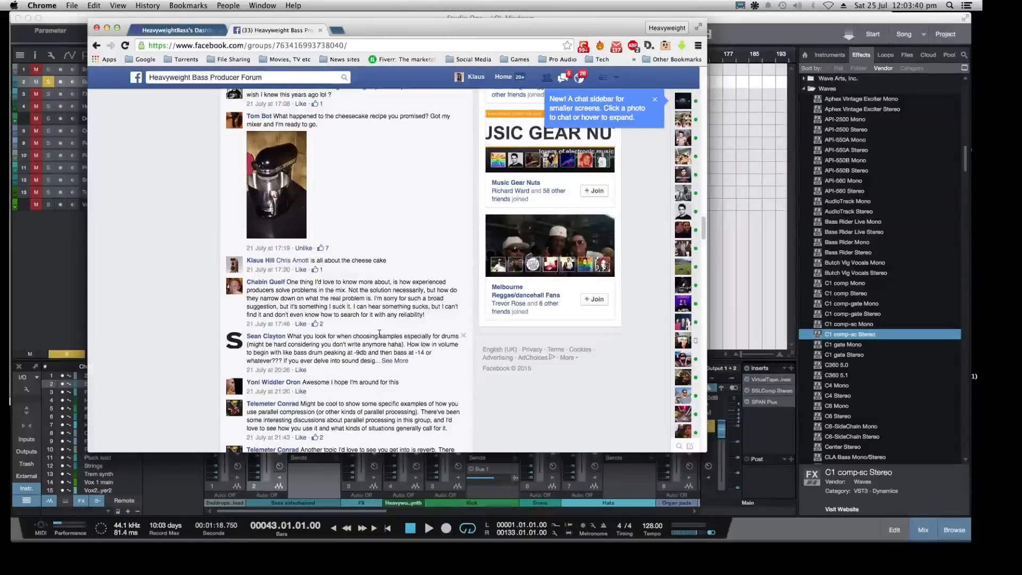
Unmute the Mic/Aux source in OBS and return to the Studio One session
left_click(539, 534)
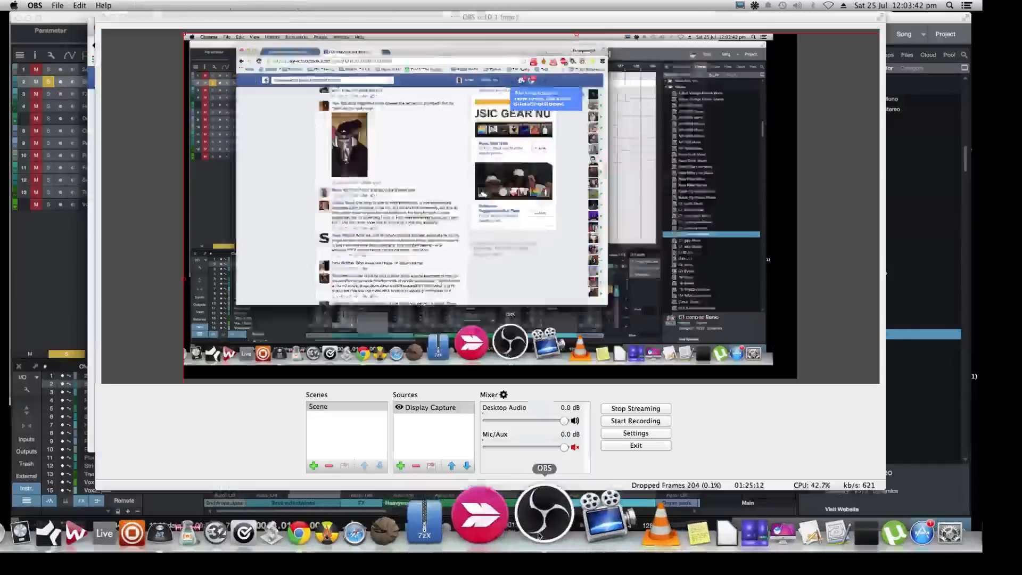
left_click(575, 447)
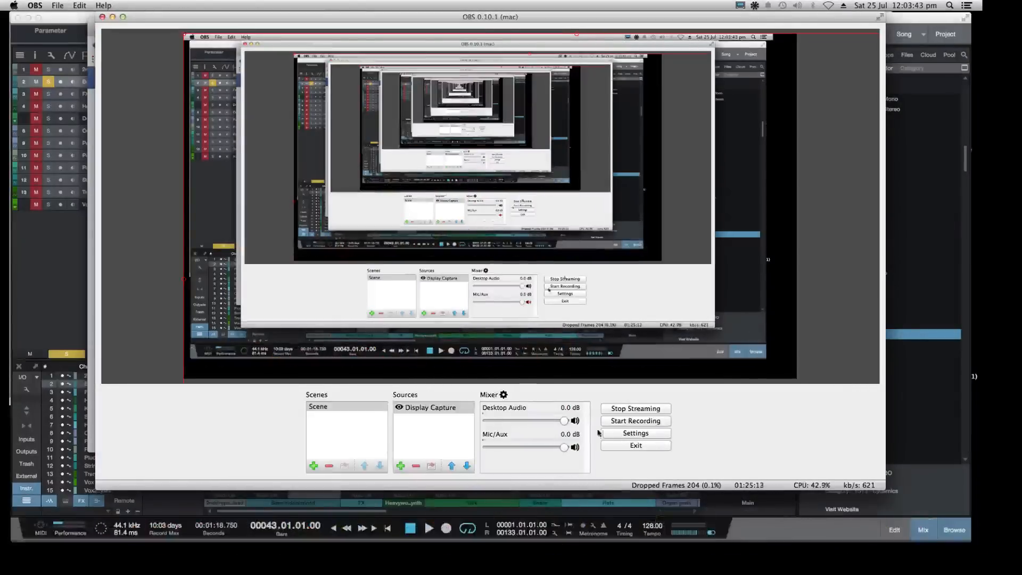
left_click(91, 249)
left_click(43, 254)
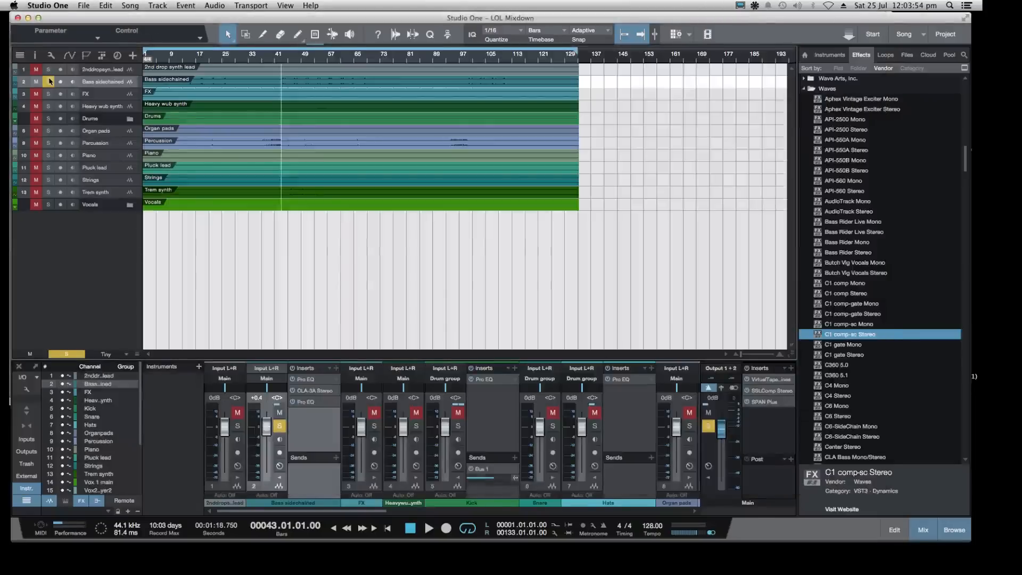
Return to the Facebook group in Chrome and read the question about how experienced producers narrow down problems in a mix
mouse_move(340, 552)
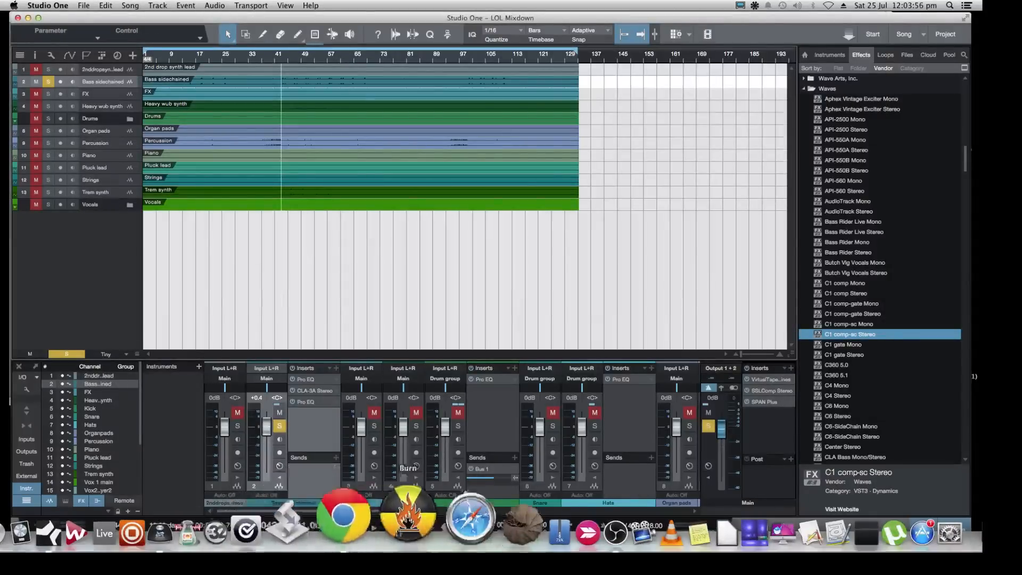
left_click(376, 524)
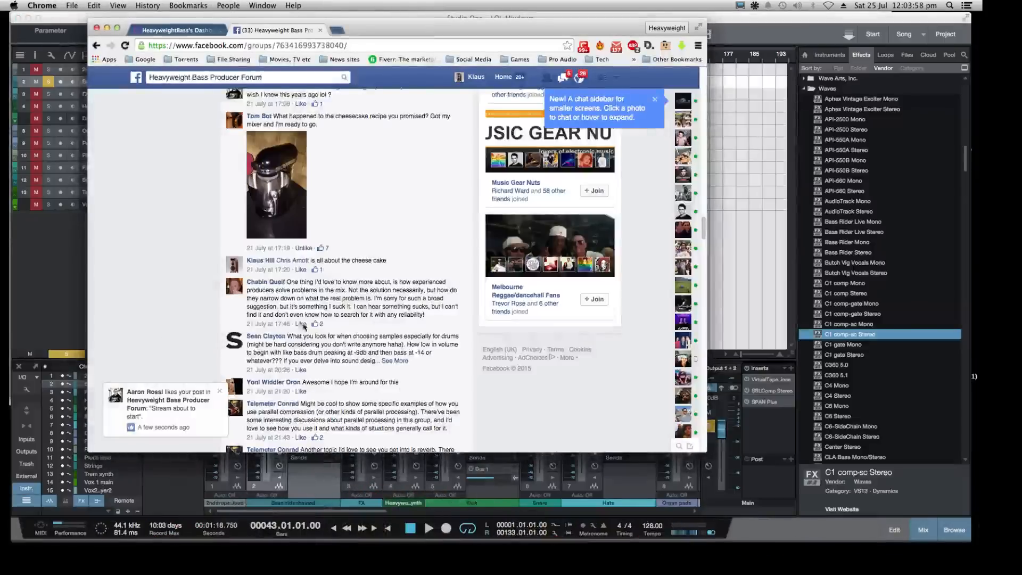
scroll(303, 323, "down", 1)
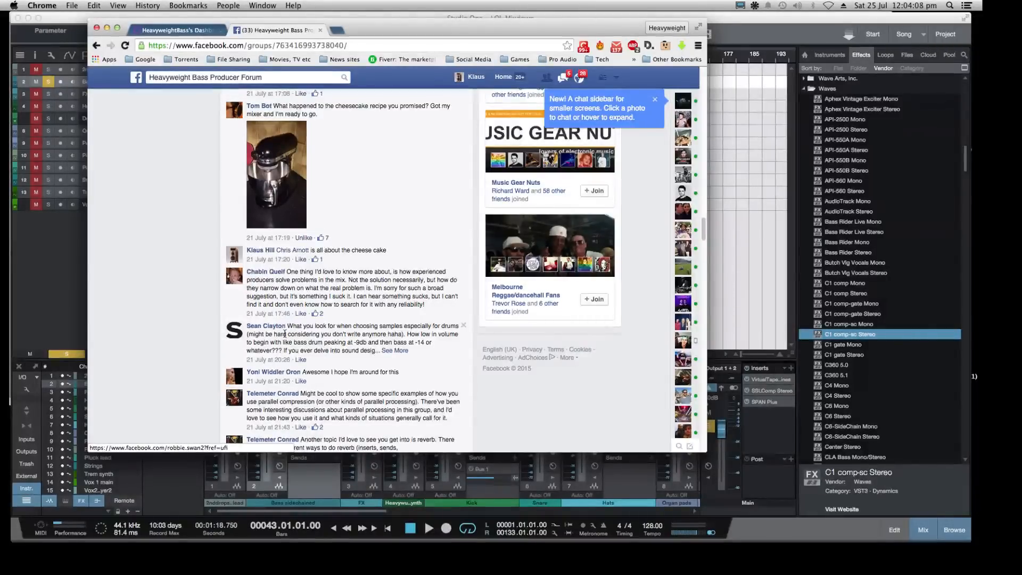
Check the Twitch dashboard again, return to the Facebook comments, and expand the full question about choosing drum samples and starting levels
left_click(721, 241)
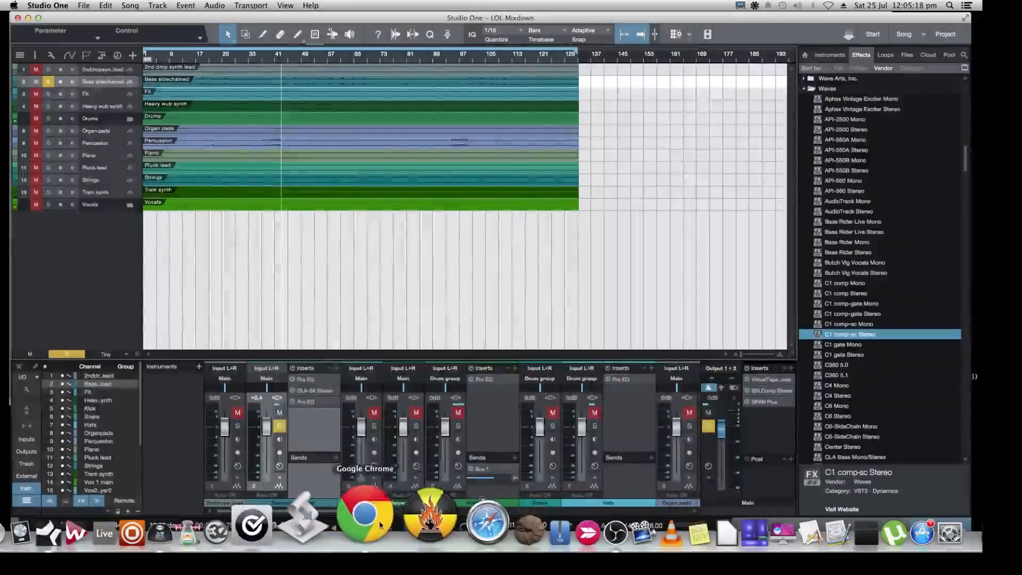
left_click(380, 524)
left_click(175, 31)
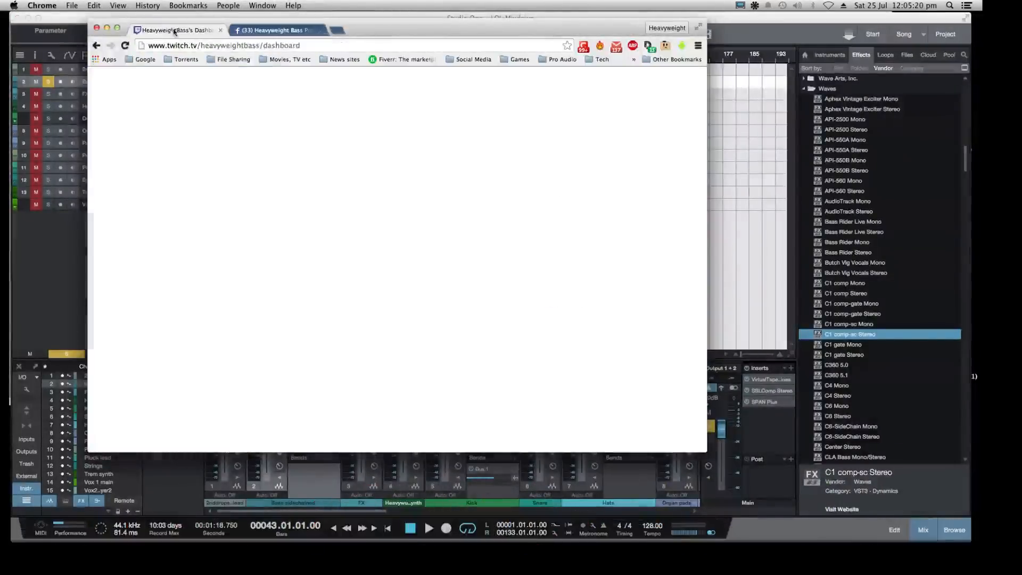
left_click(287, 31)
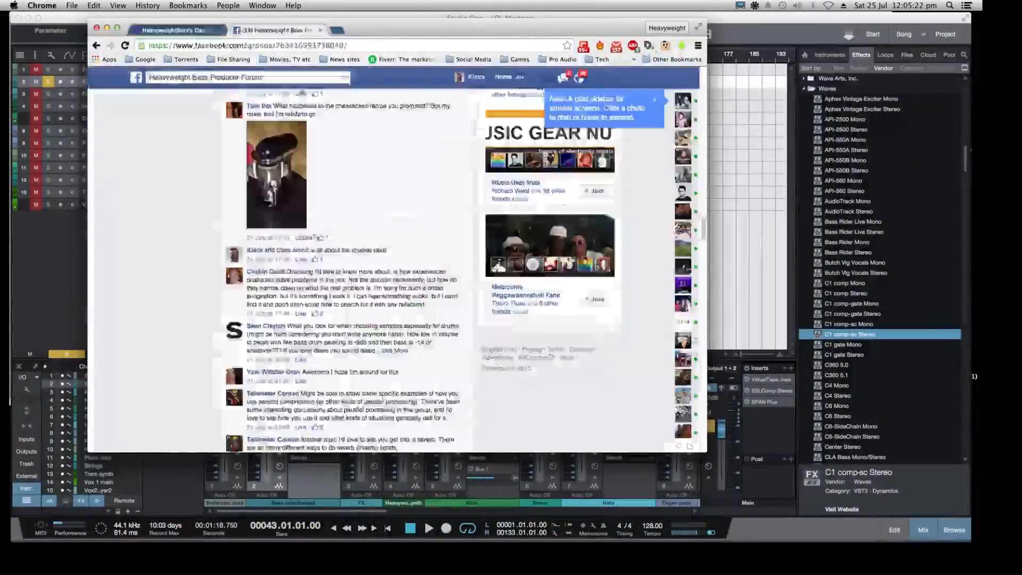
scroll(301, 255, "down", 2)
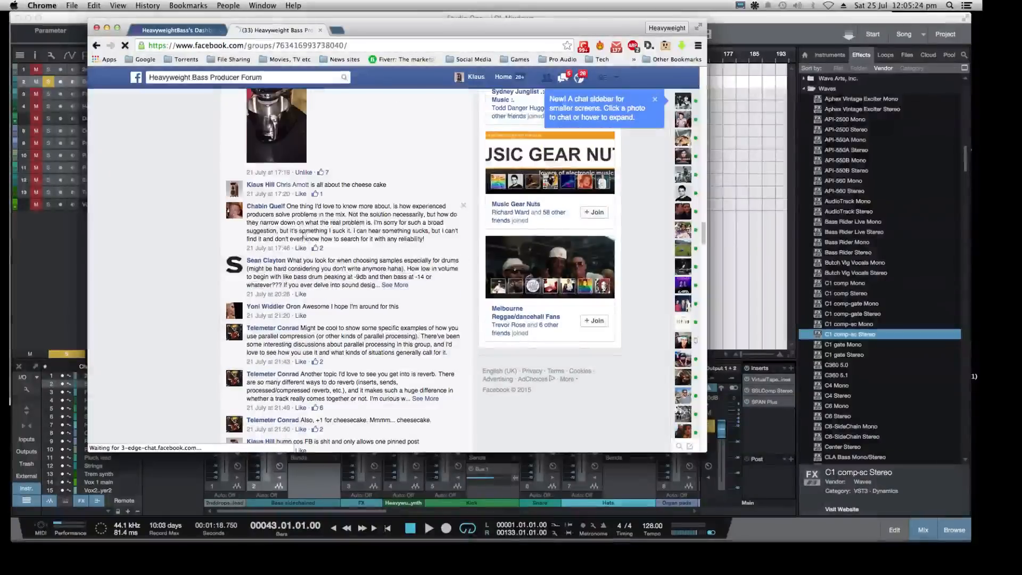
left_click(389, 286)
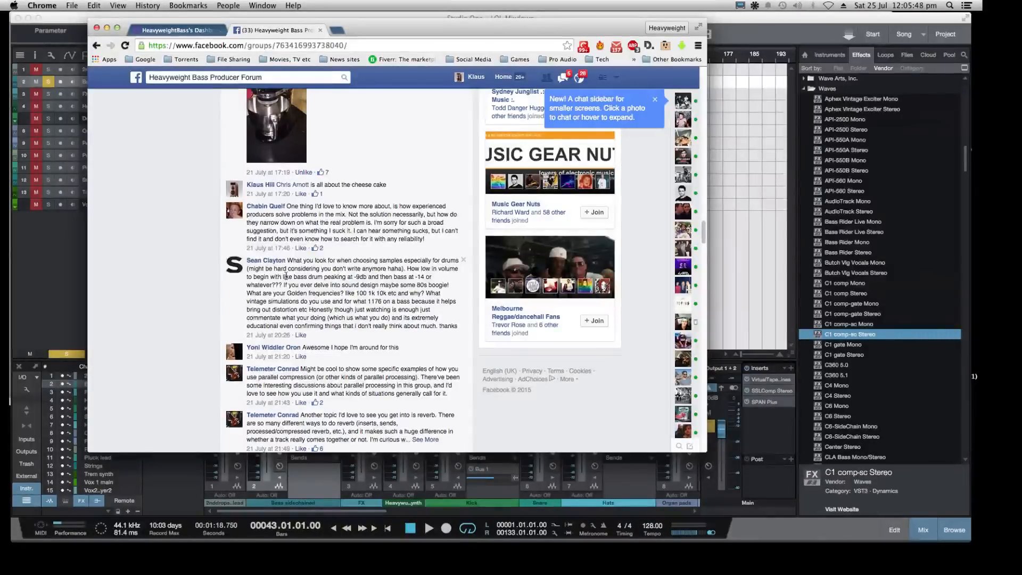
Return to the Heavyweight Bass Producer Forum thread in Chrome, read the viewer suggestions and expand the full comment about reverb
left_click(66, 256)
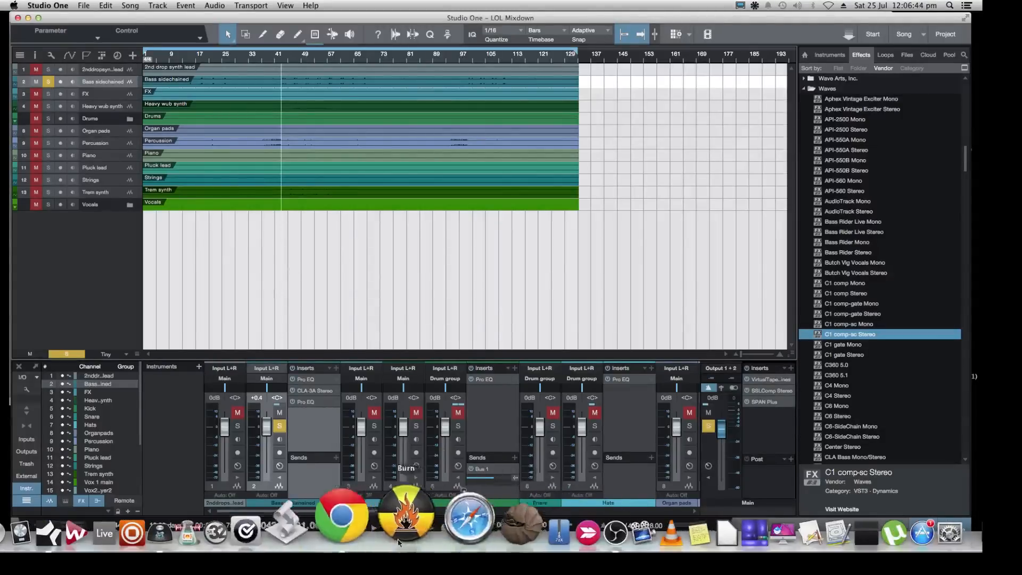
left_click(385, 526)
scroll(341, 266, "down", 2)
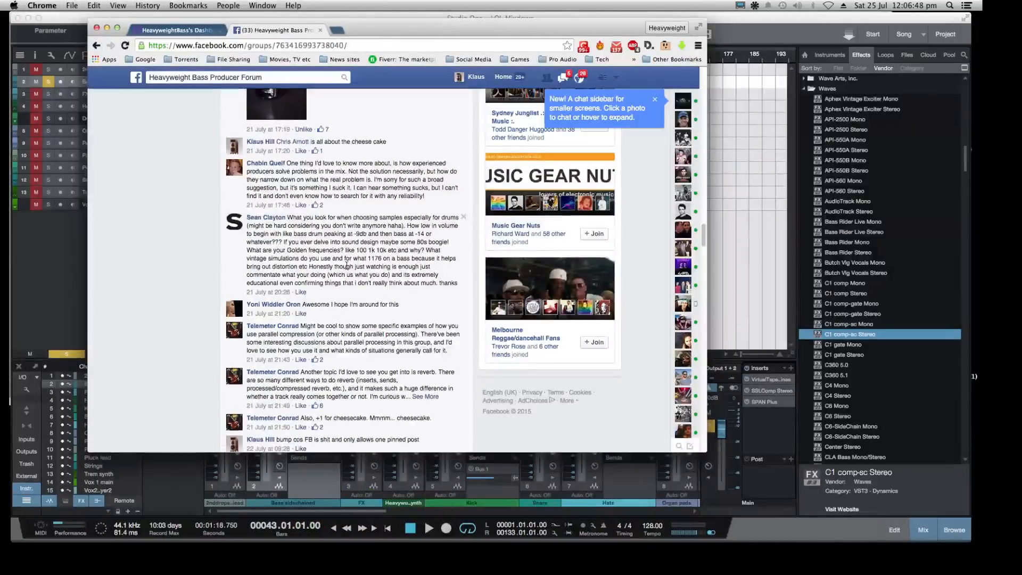
scroll(347, 264, "down", 1)
scroll(346, 264, "down", 1)
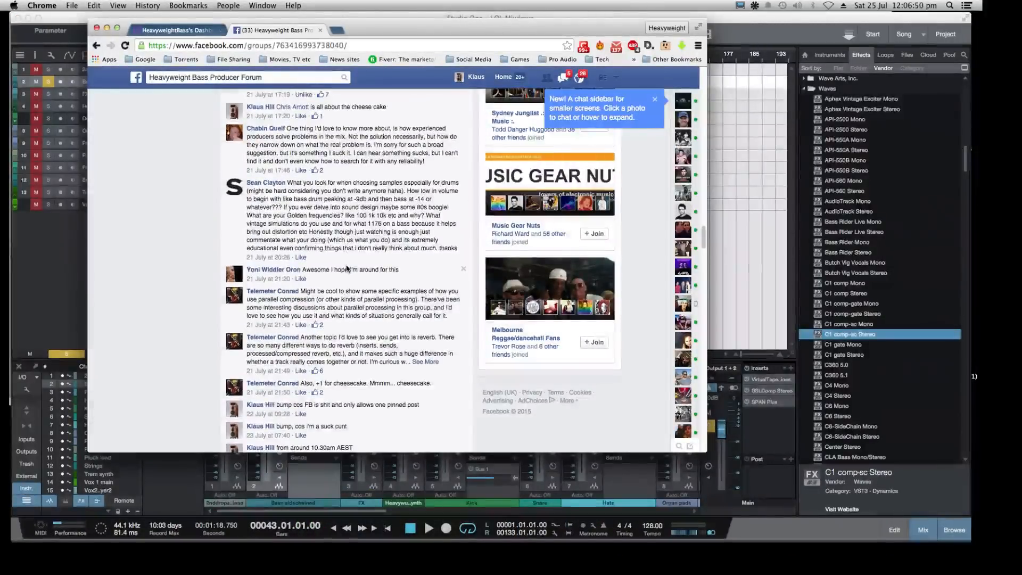
scroll(345, 269, "down", 1)
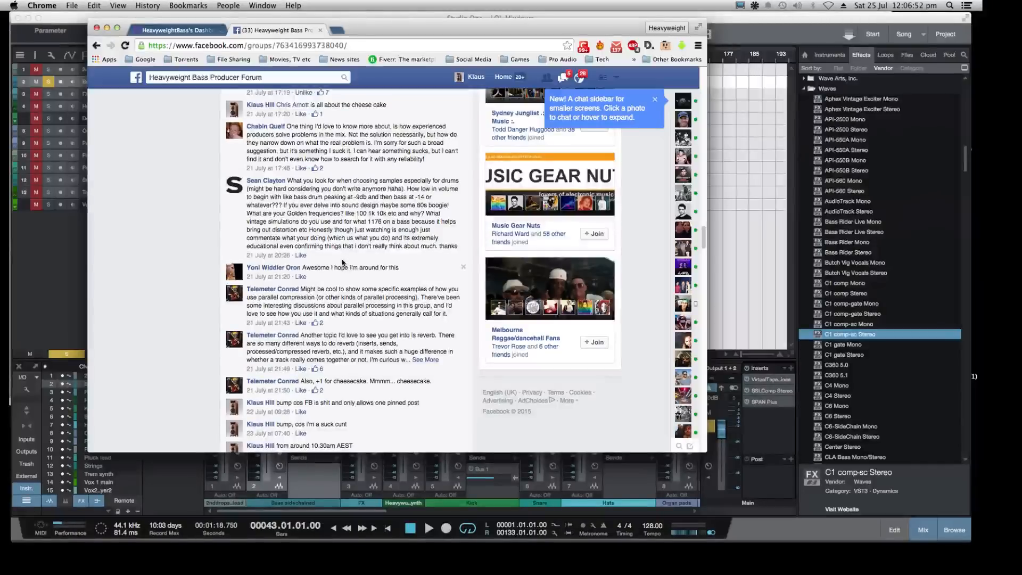
scroll(337, 281, "down", 2)
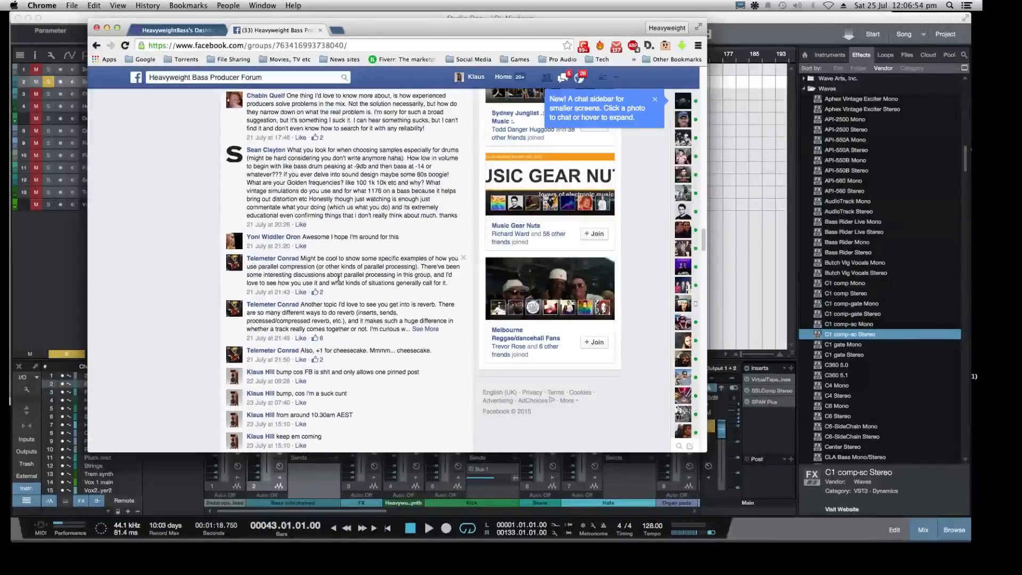
scroll(338, 277, "down", 1)
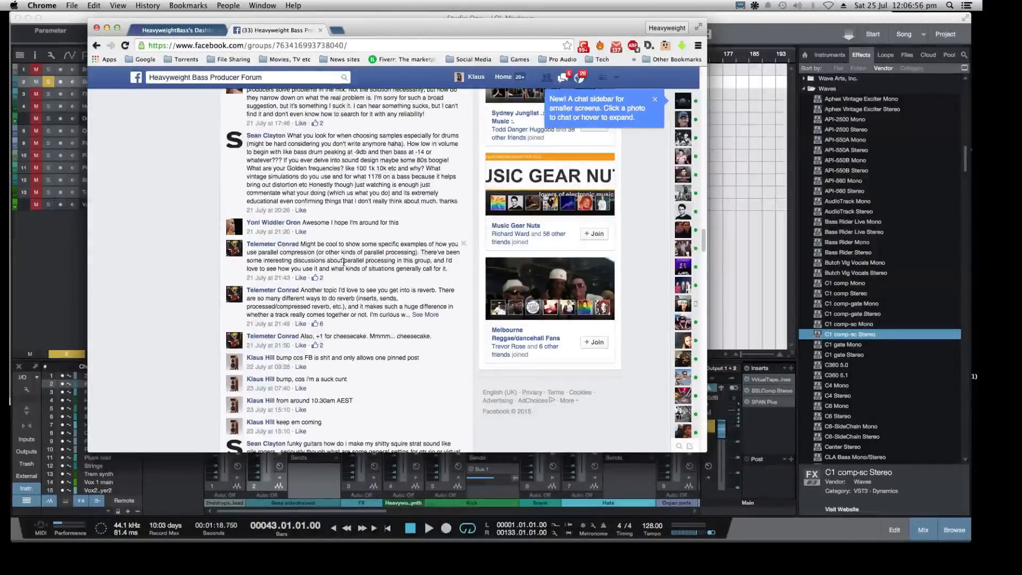
left_click(426, 314)
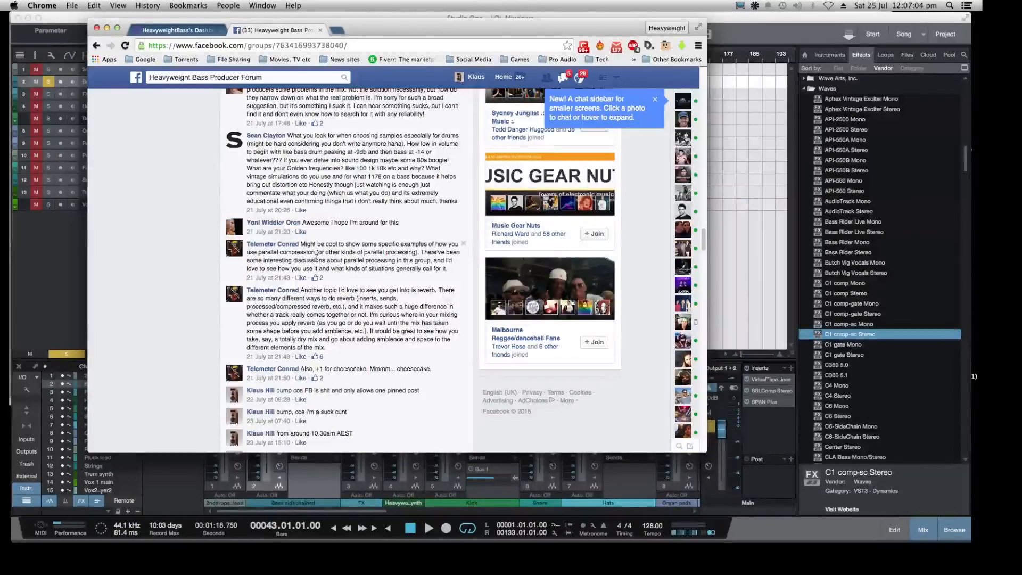
Read the following comments and expand the one about funky guitar tones and reamping settings
scroll(315, 260, "down", 3)
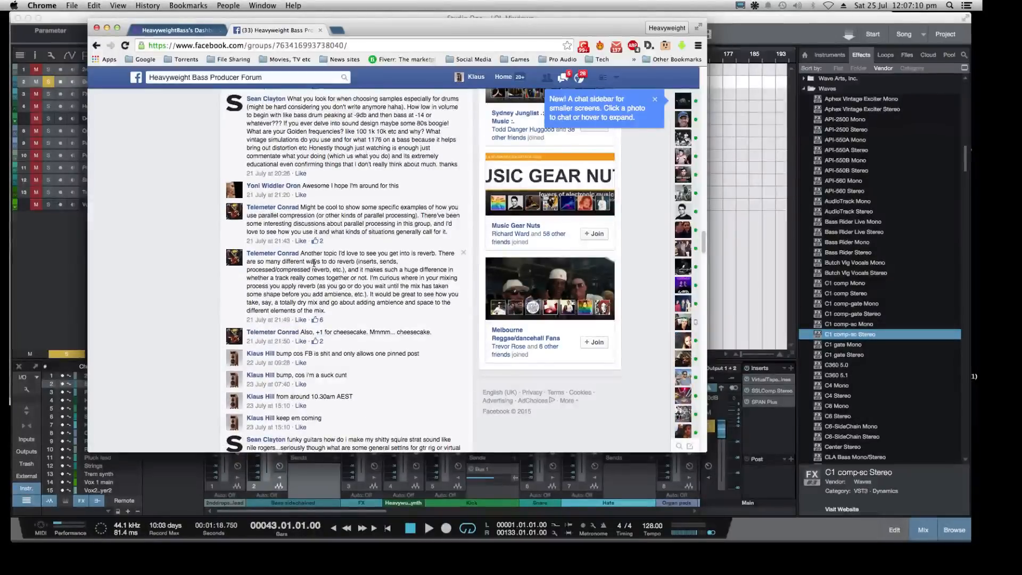
scroll(313, 263, "down", 1)
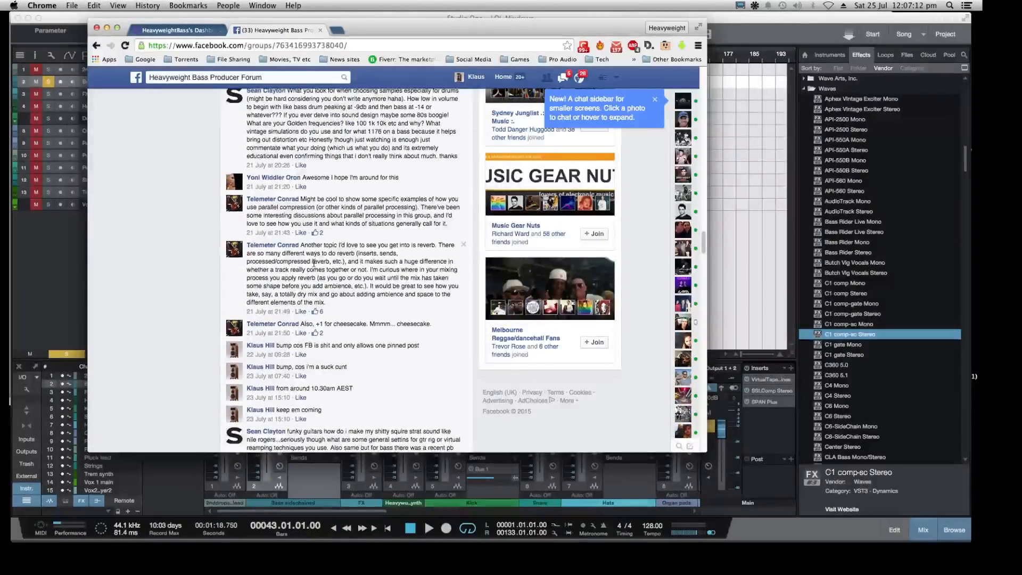
scroll(314, 263, "down", 5)
scroll(313, 266, "down", 5)
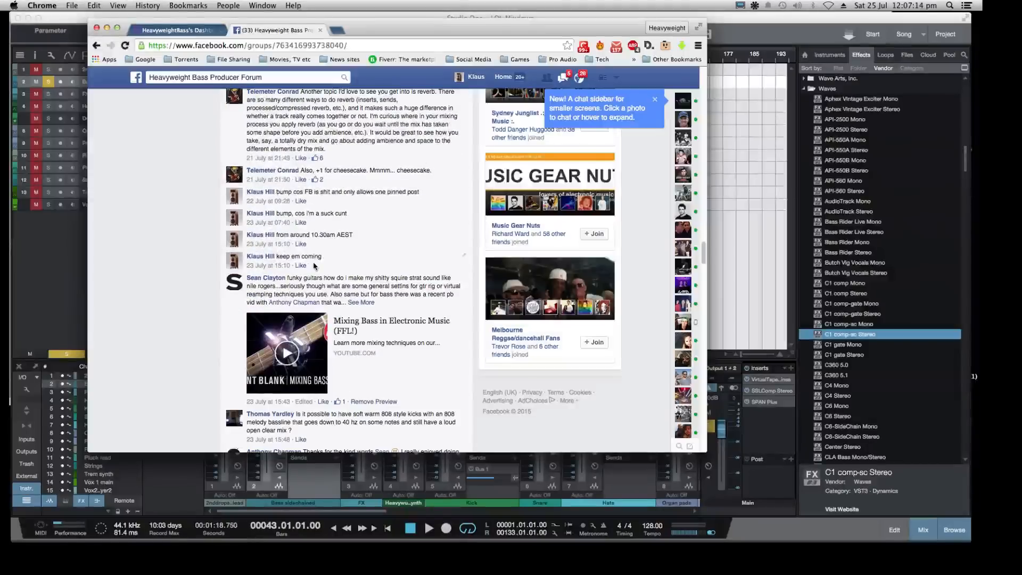
scroll(313, 266, "down", 1)
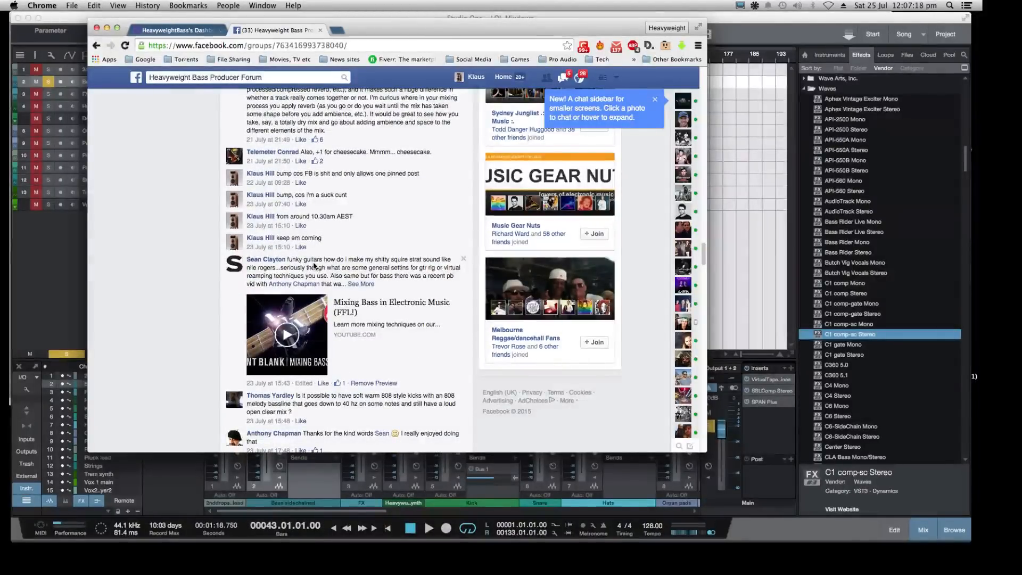
left_click(365, 282)
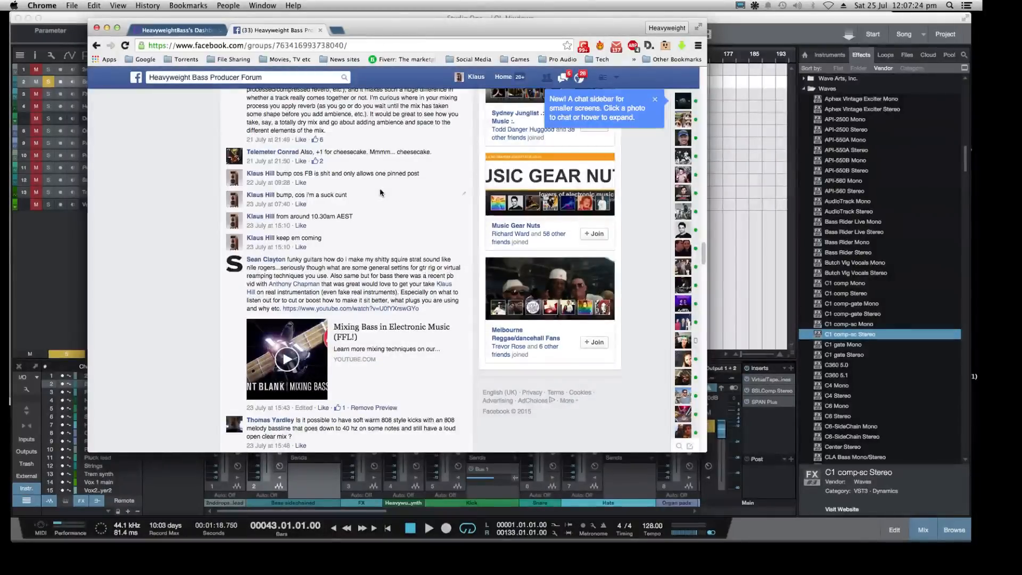
Read the remaining thread questions about real instrumentation, 808 kicks and basslines, drum groove and sub bass
scroll(380, 191, "down", 2)
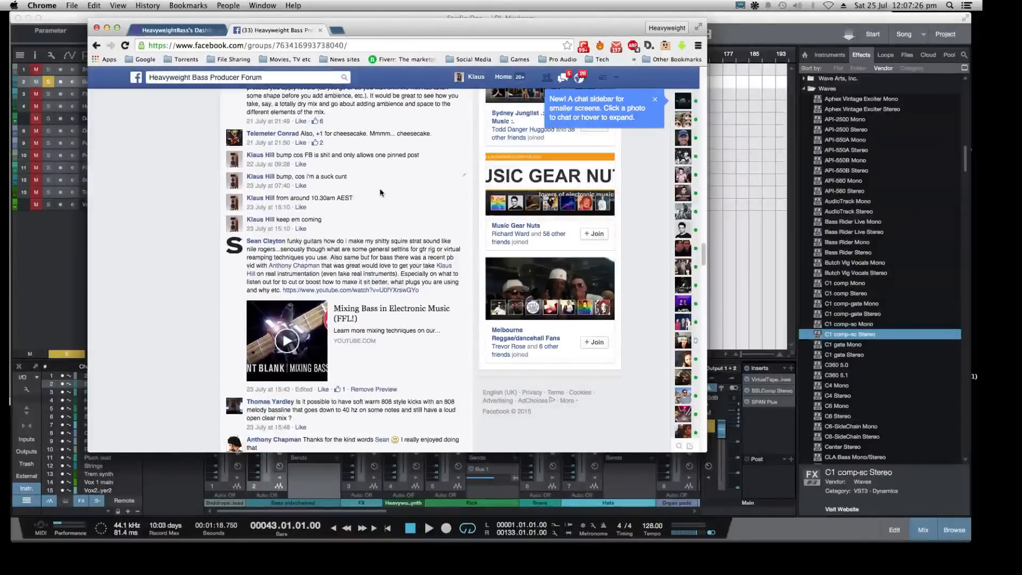
scroll(380, 192, "down", 2)
scroll(380, 191, "down", 2)
scroll(379, 191, "down", 1)
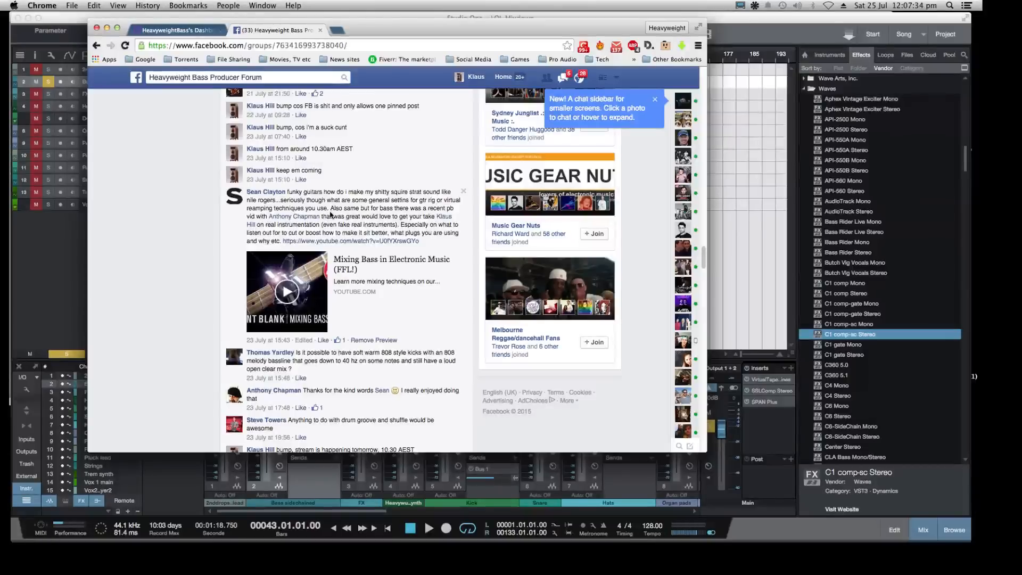
scroll(325, 217, "down", 1)
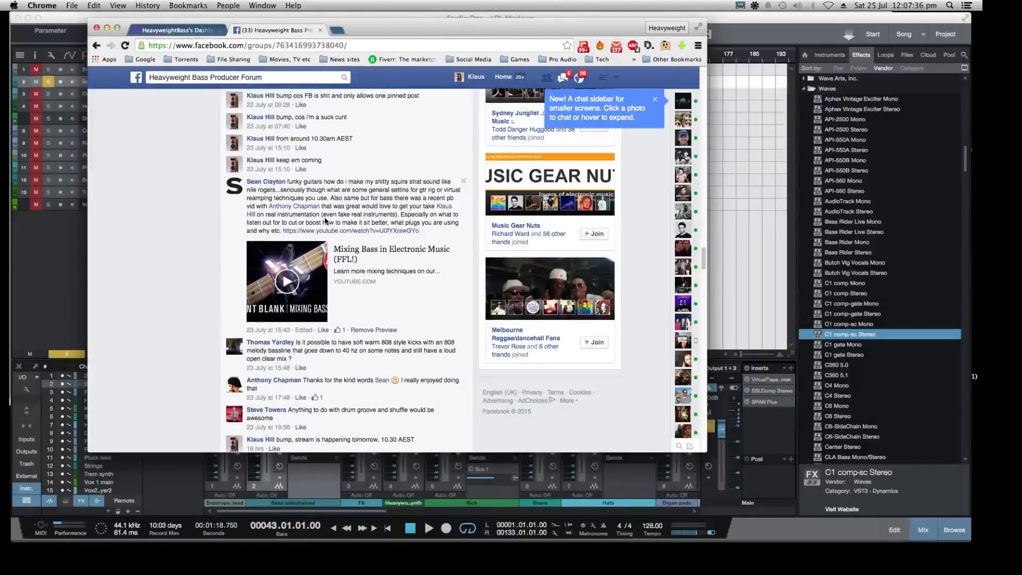
scroll(326, 221, "down", 5)
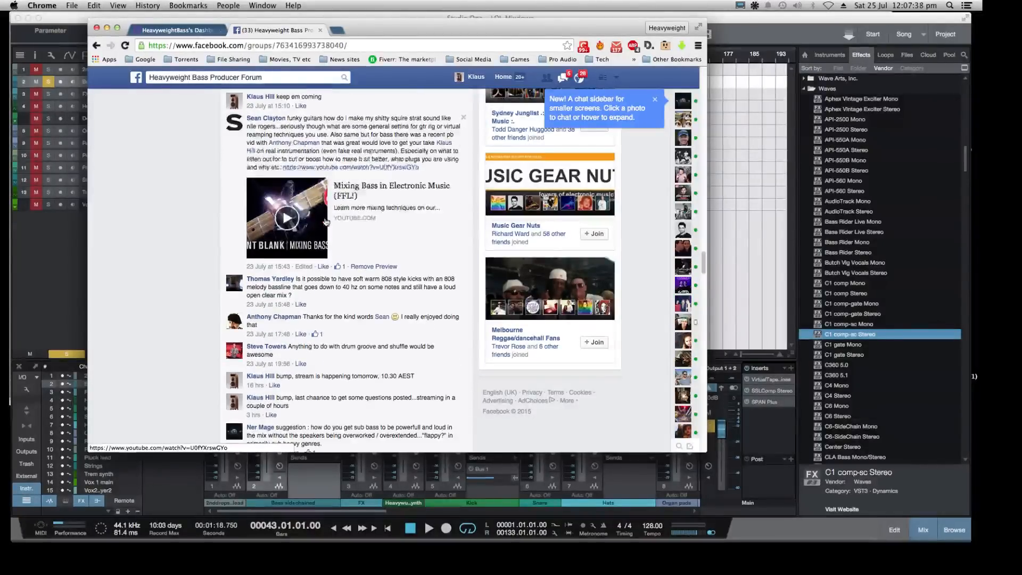
scroll(326, 222, "down", 2)
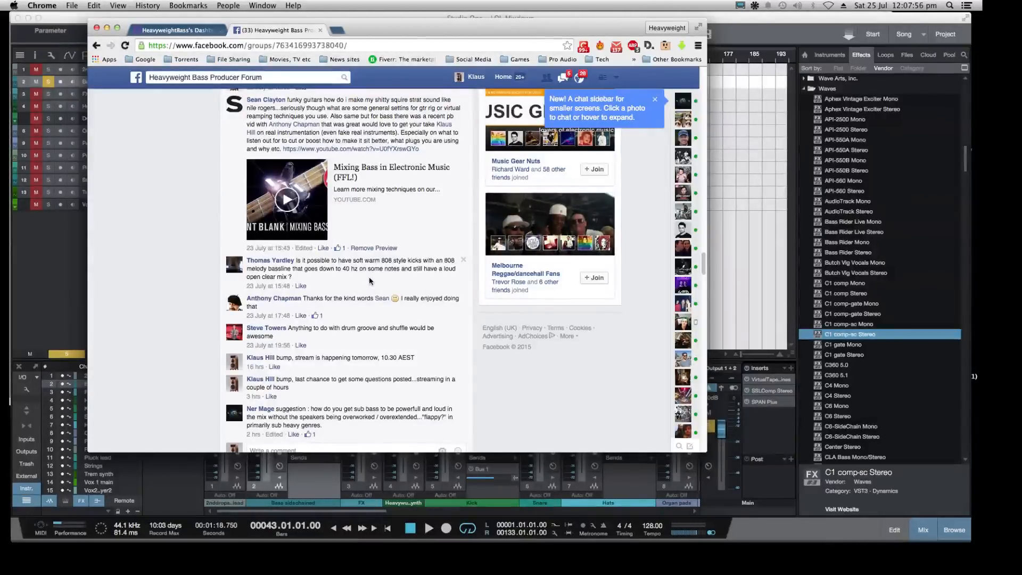
scroll(370, 280, "down", 1)
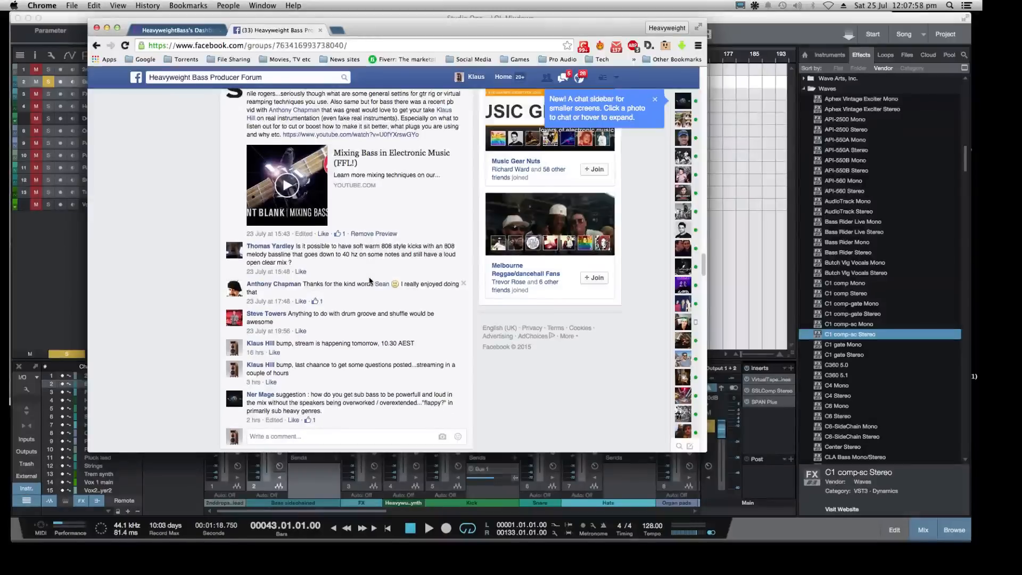
scroll(369, 280, "down", 2)
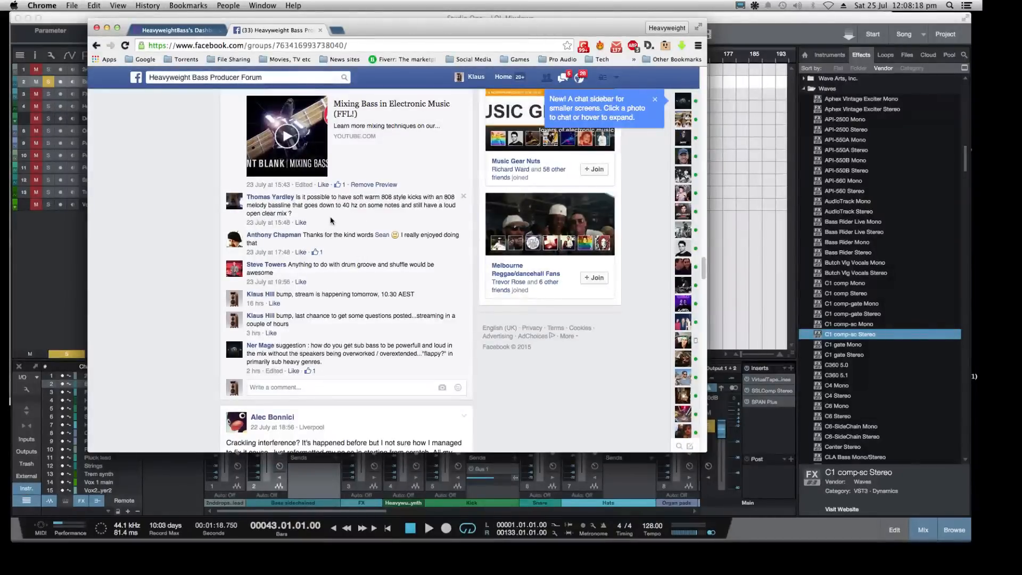
scroll(331, 215, "down", 2)
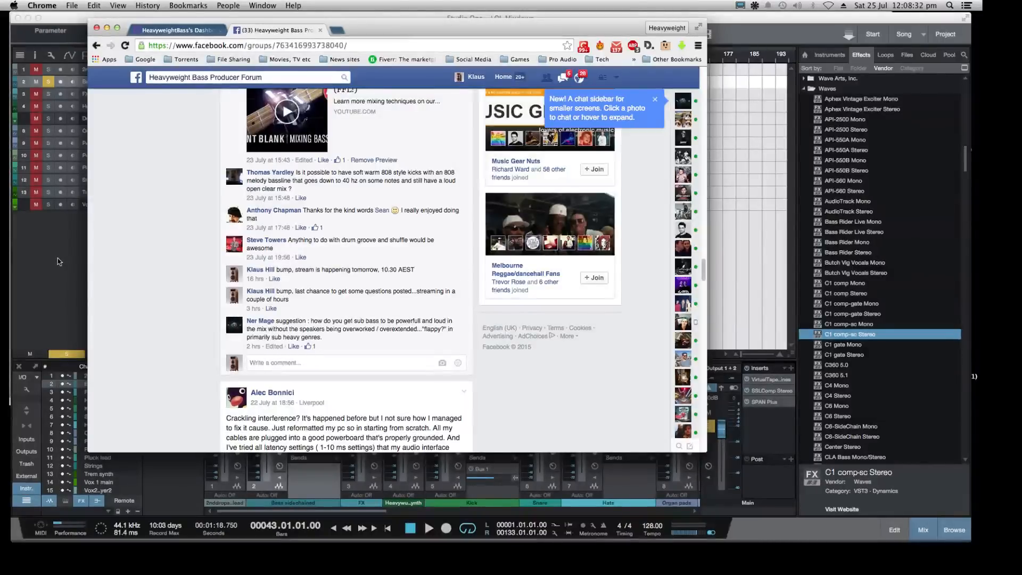
scroll(545, 88, "up", 2)
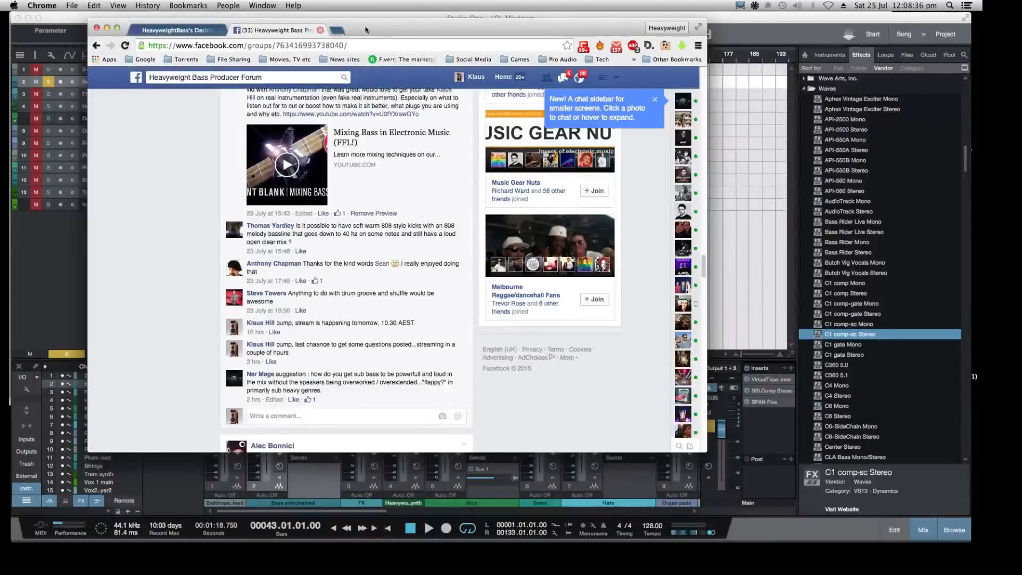
Close the Facebook forum page, leaving the Twitch dashboard open, and reposition the browser window
left_click_drag(381, 22, 388, 22)
scroll(336, 232, "up", 2)
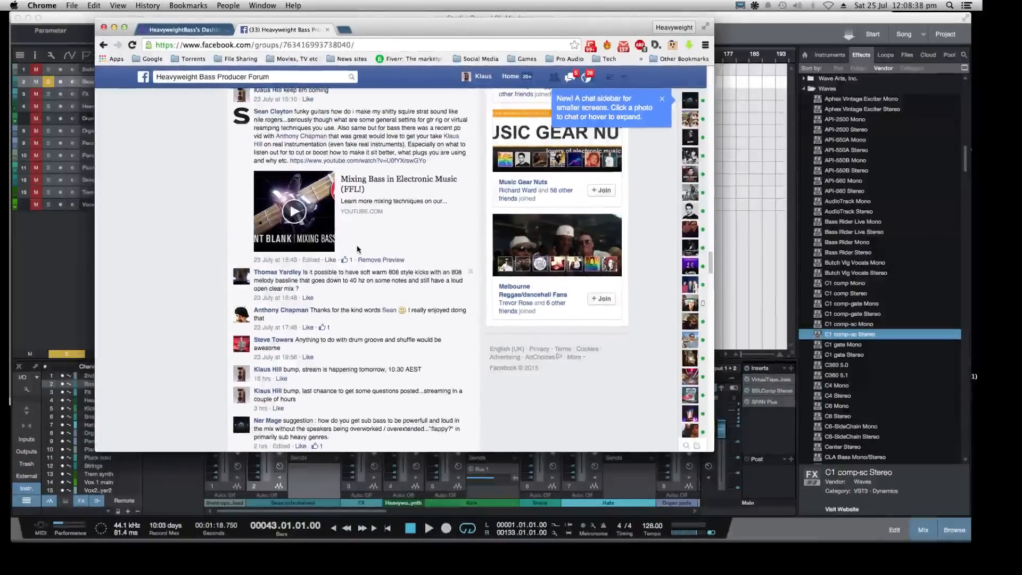
scroll(337, 231, "up", 1)
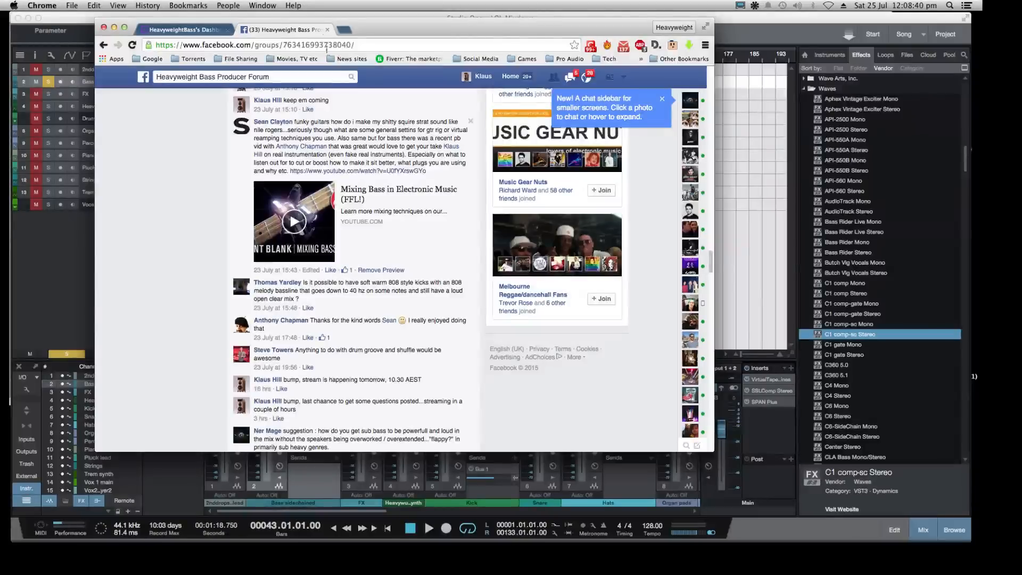
left_click(327, 30)
left_click_drag(389, 29, 410, 31)
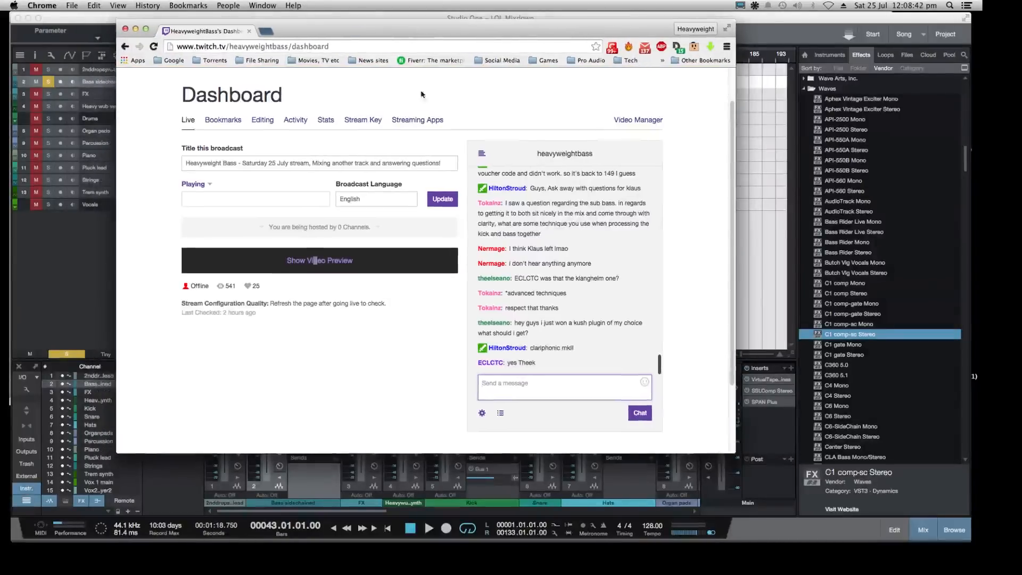
Post "anymore questions" in the Twitch channel chat
scroll(495, 226, "down", 2)
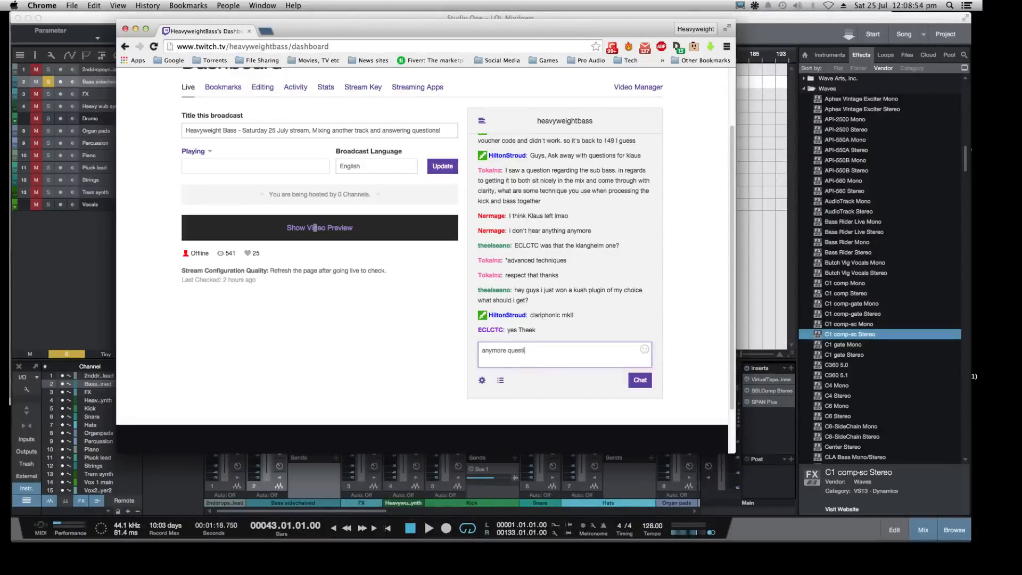
key("Return")
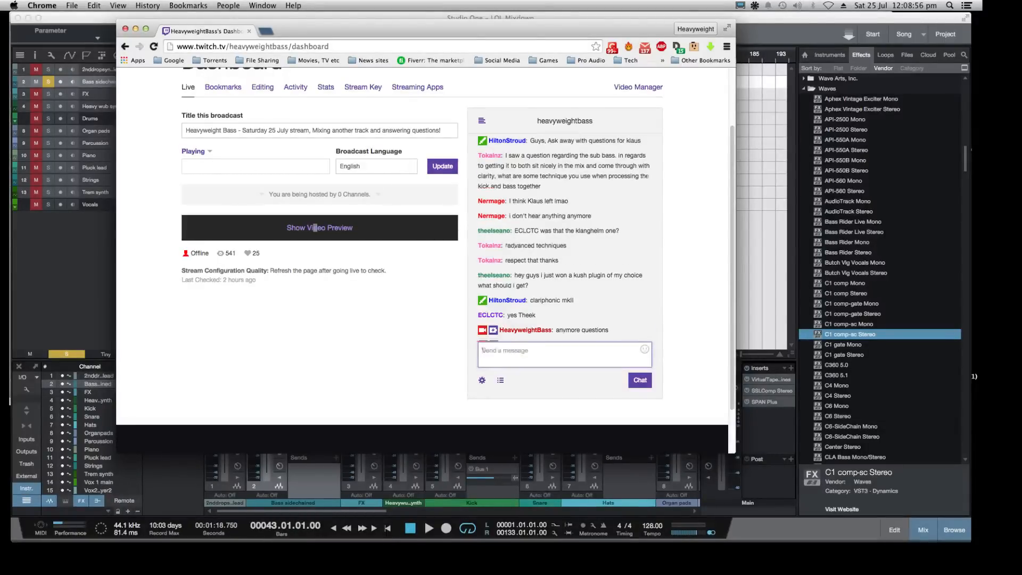
Switch to OBS to check the running stream and return to the Studio One song
key("super+Tab")
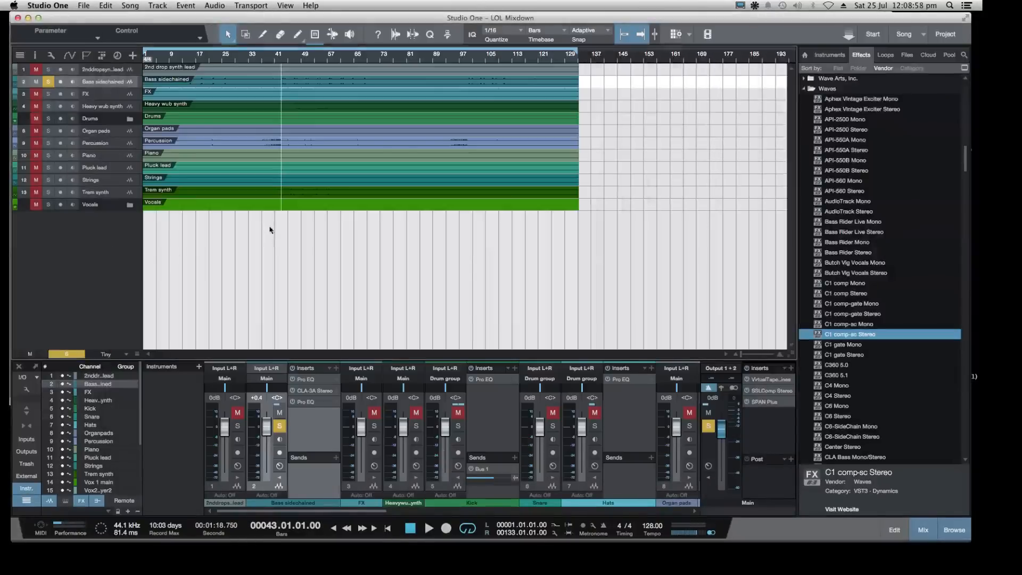
mouse_move(341, 548)
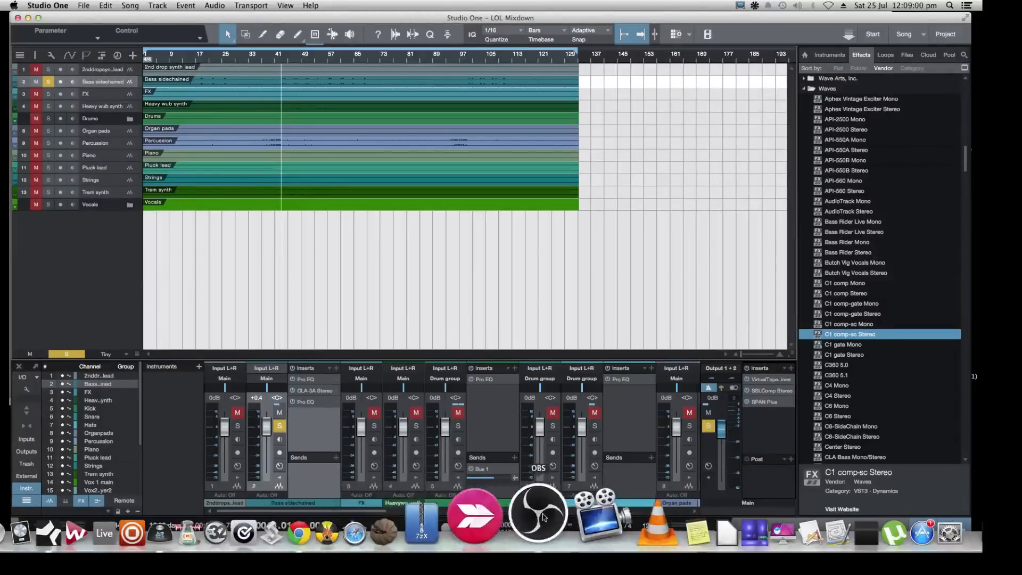
left_click(542, 516)
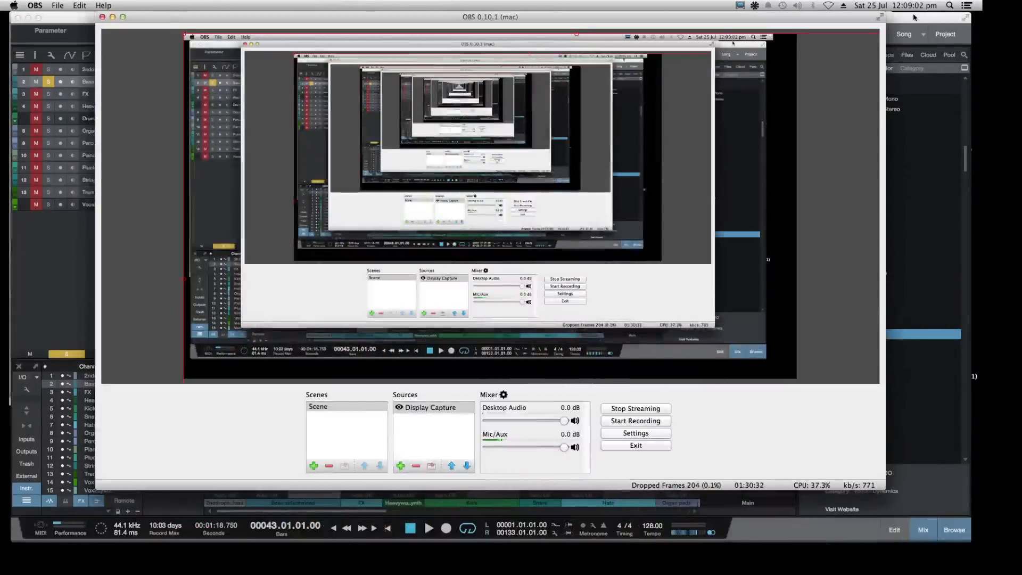
left_click(911, 20)
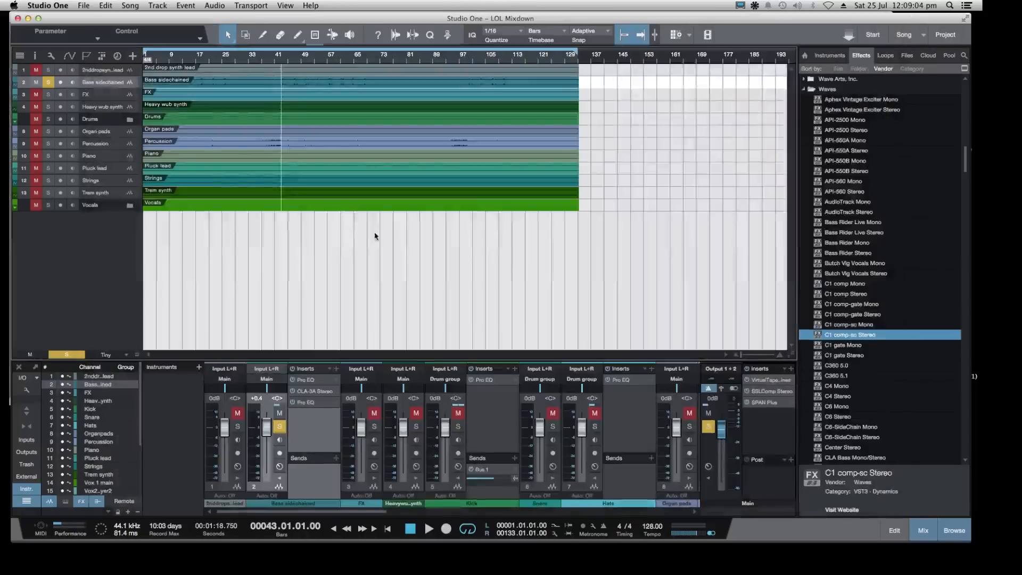
Minimize the song window, check OBS and the Twitch channel chat in Chrome, and return to the LOL Mixdown song in Studio One
left_click(28, 19)
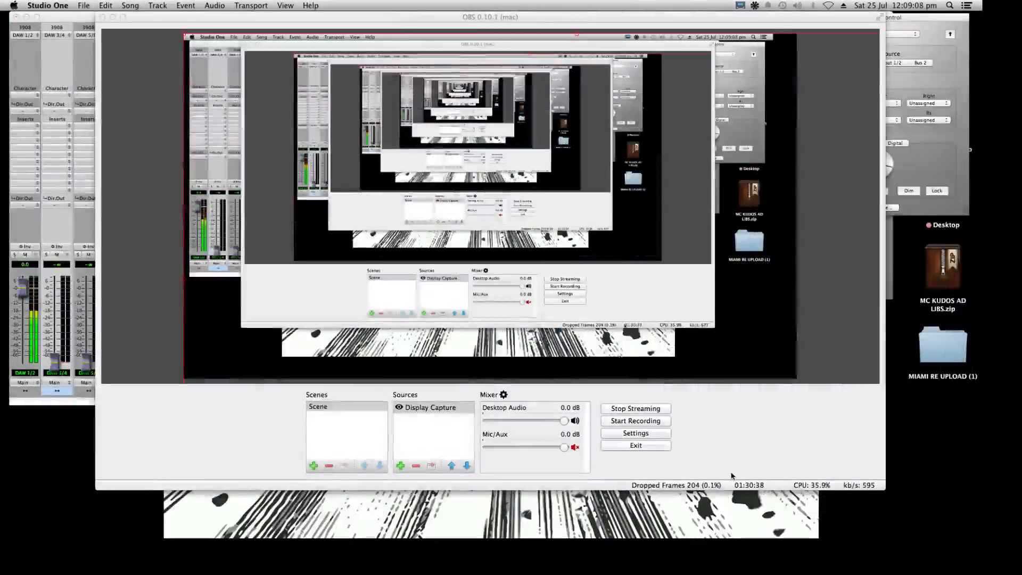
mouse_move(842, 541)
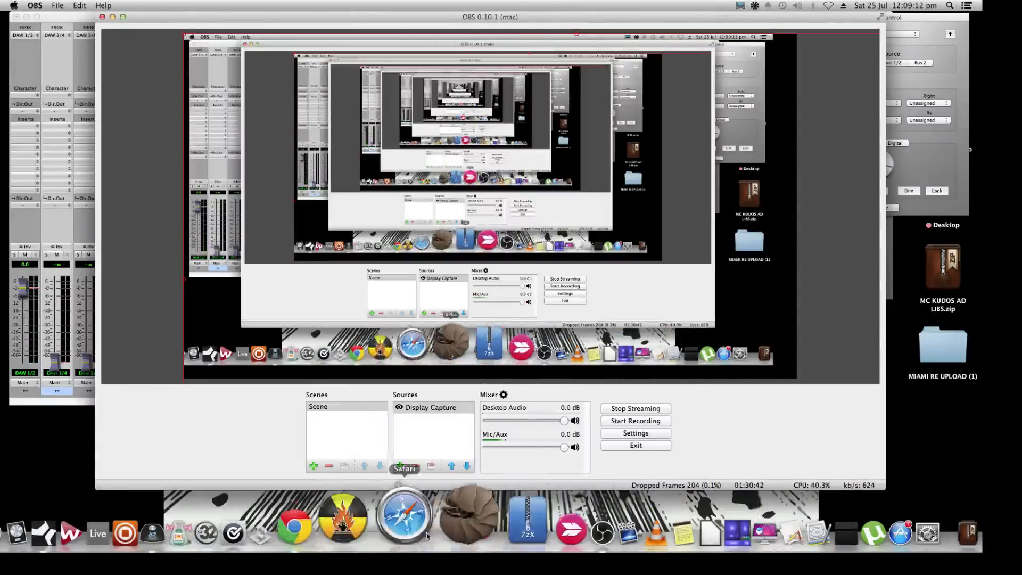
left_click(357, 522)
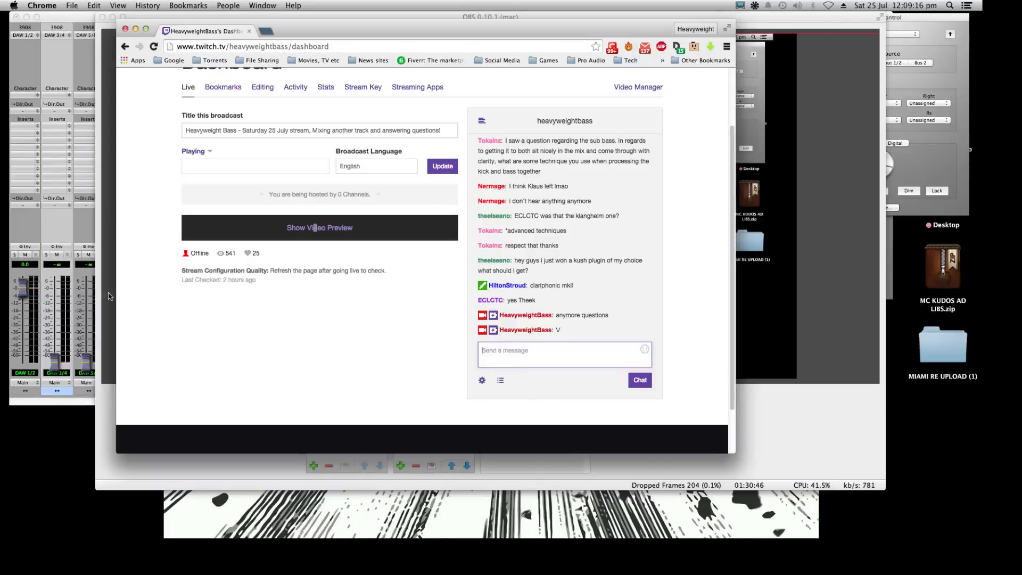
left_click(238, 522)
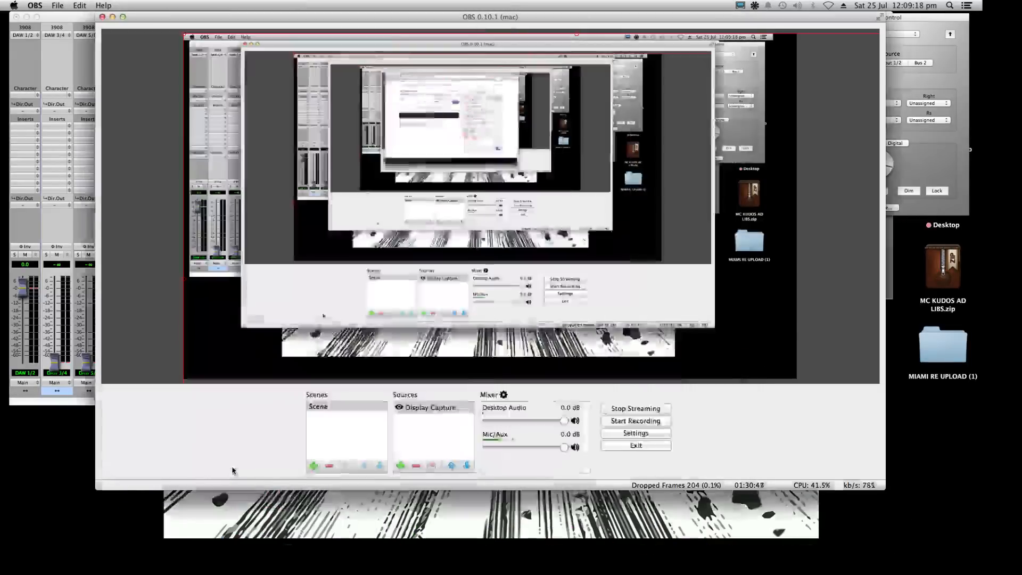
mouse_move(415, 532)
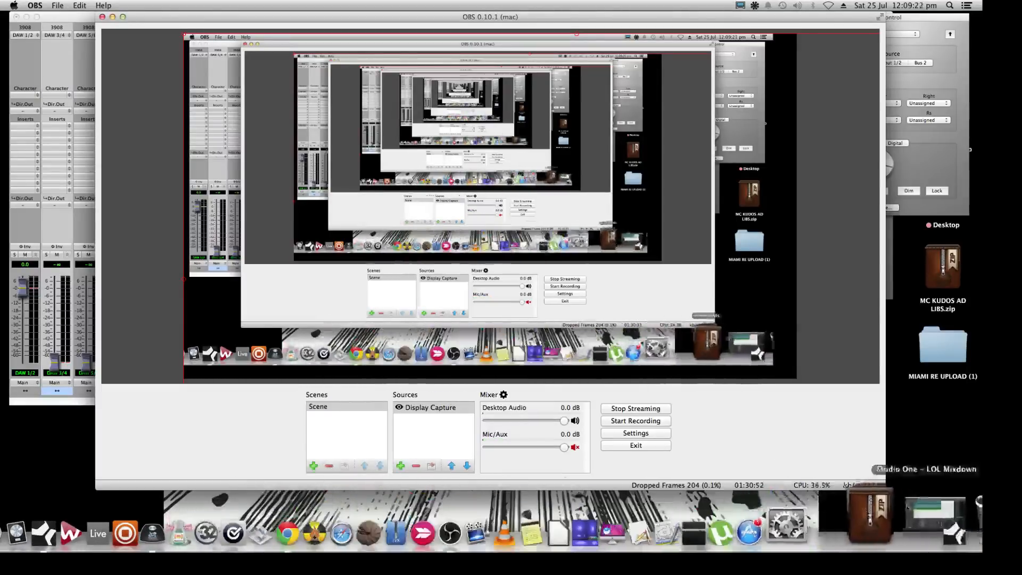
left_click(942, 527)
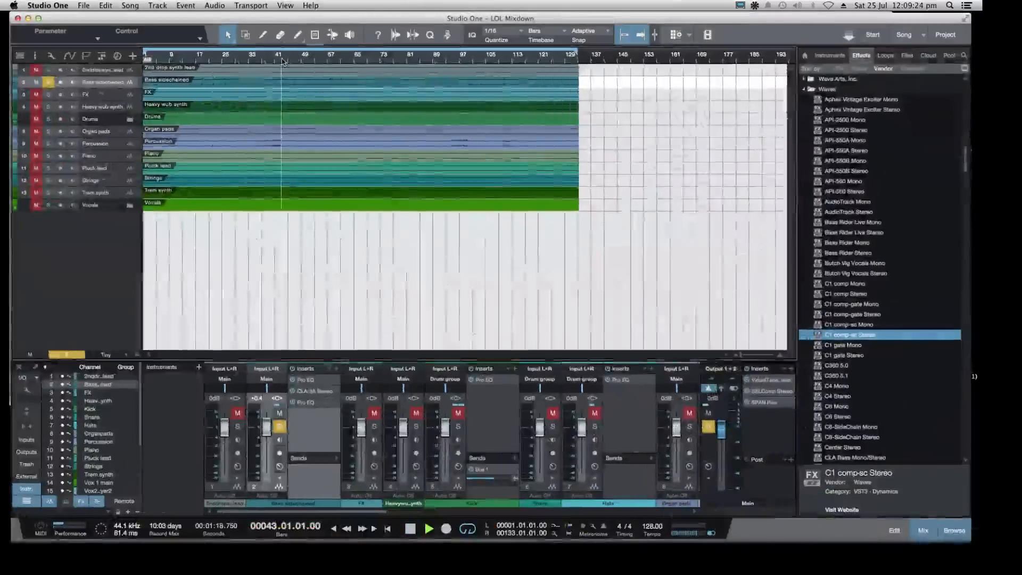
Resume playback with the Bass sidechained track taken out of solo, and collapse the Waves vendor folder in the effects browser
key("space")
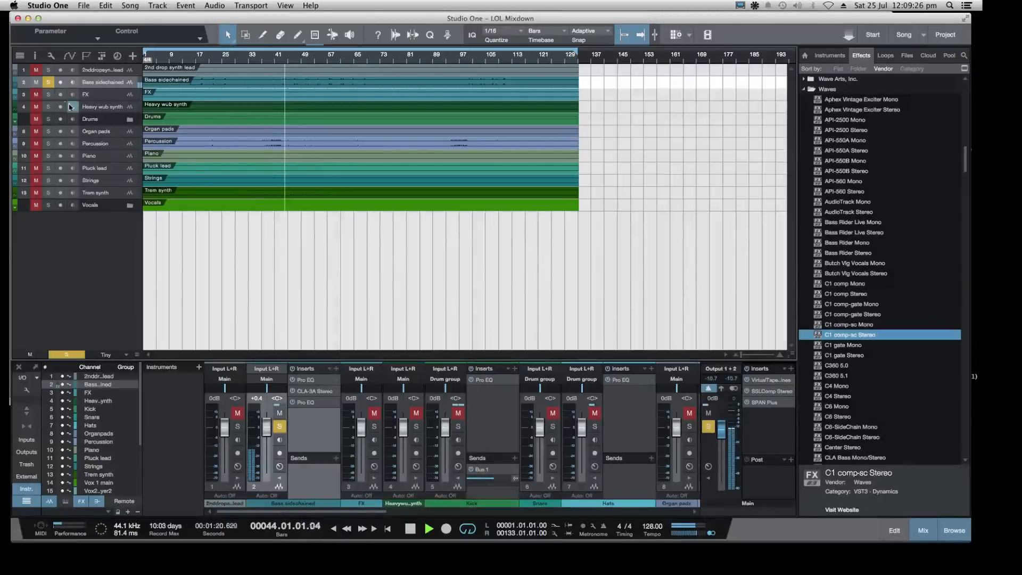
left_click(50, 82)
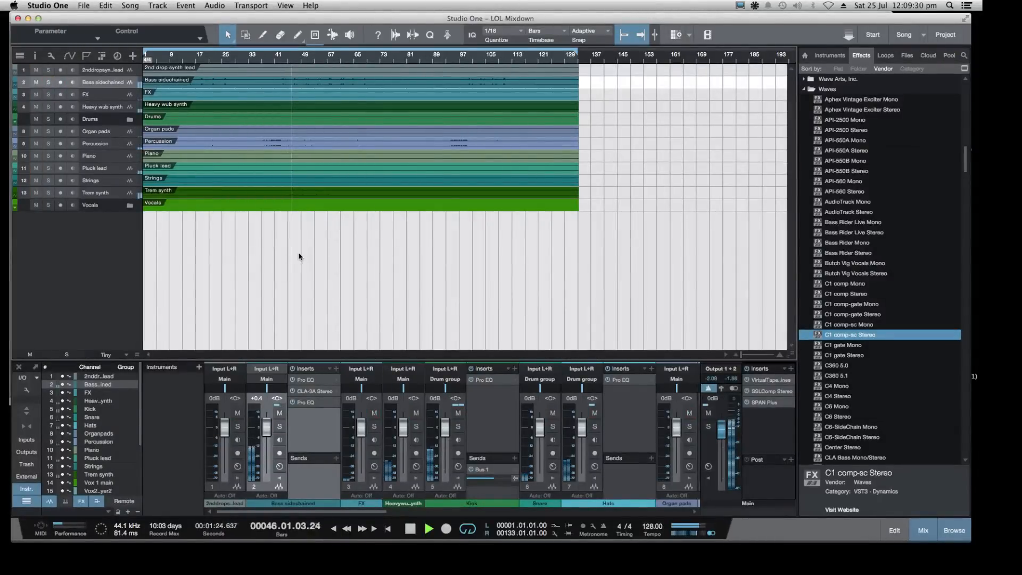
scroll(863, 187, "up", 5)
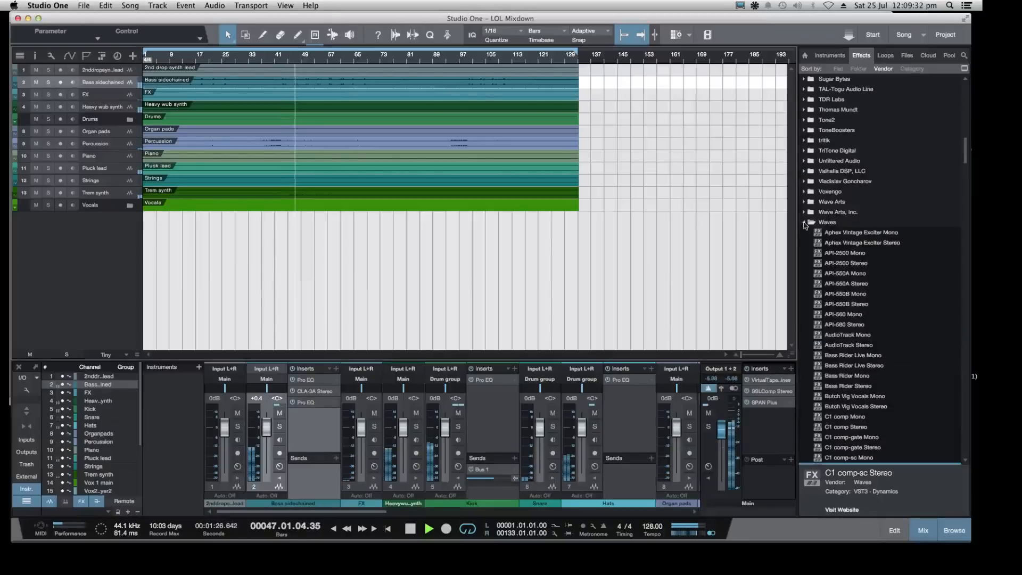
left_click(804, 222)
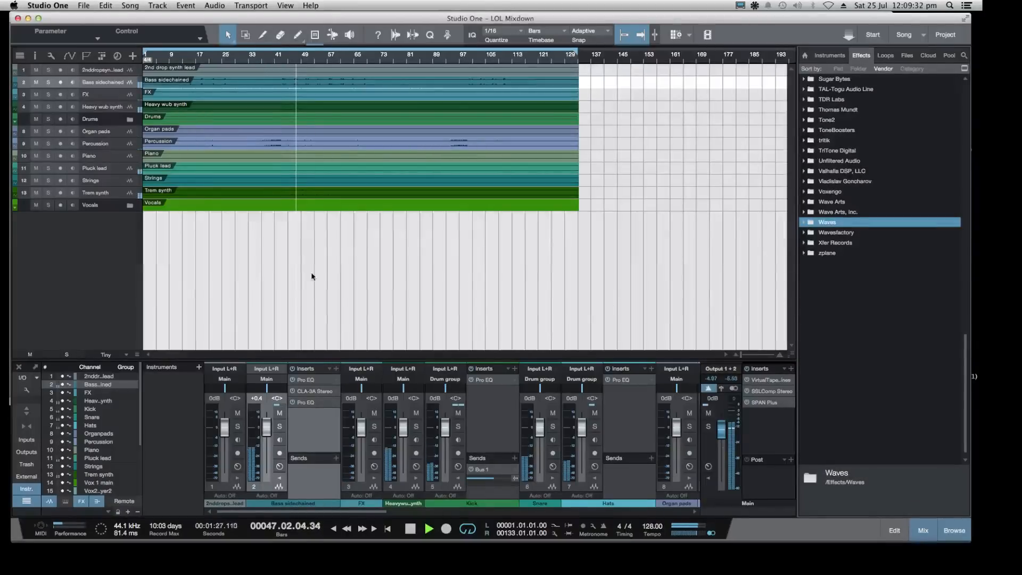
Solo the Trem synth track, enlarge its height to show the waveform, and replay it from around bar 43
left_click(48, 193)
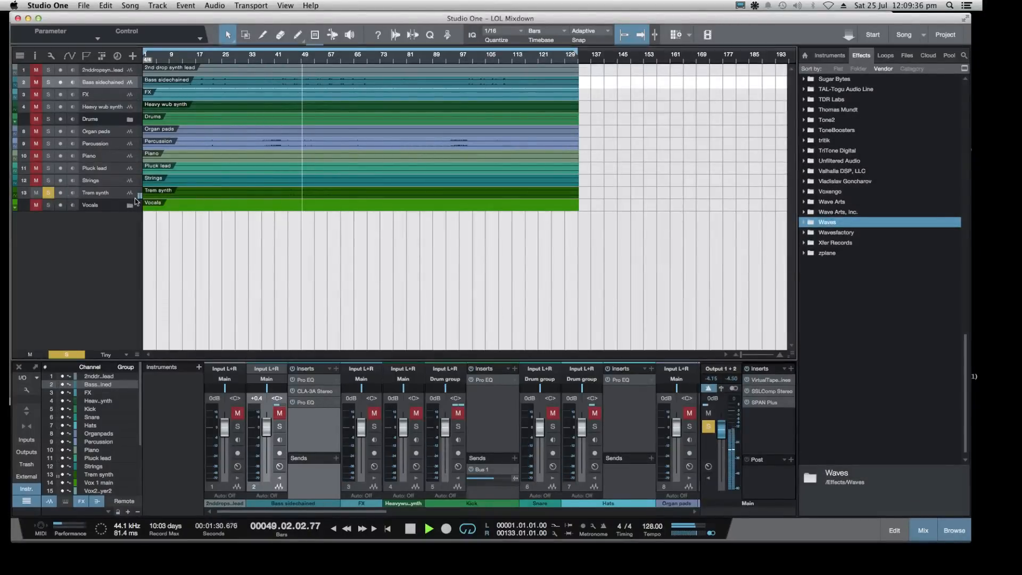
left_click(136, 195)
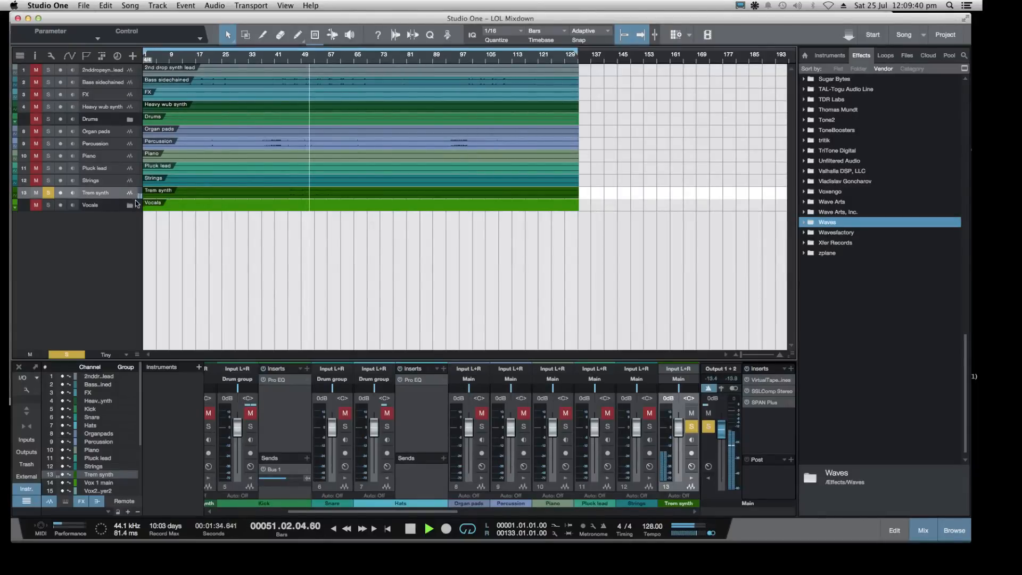
left_click_drag(136, 199, 137, 304)
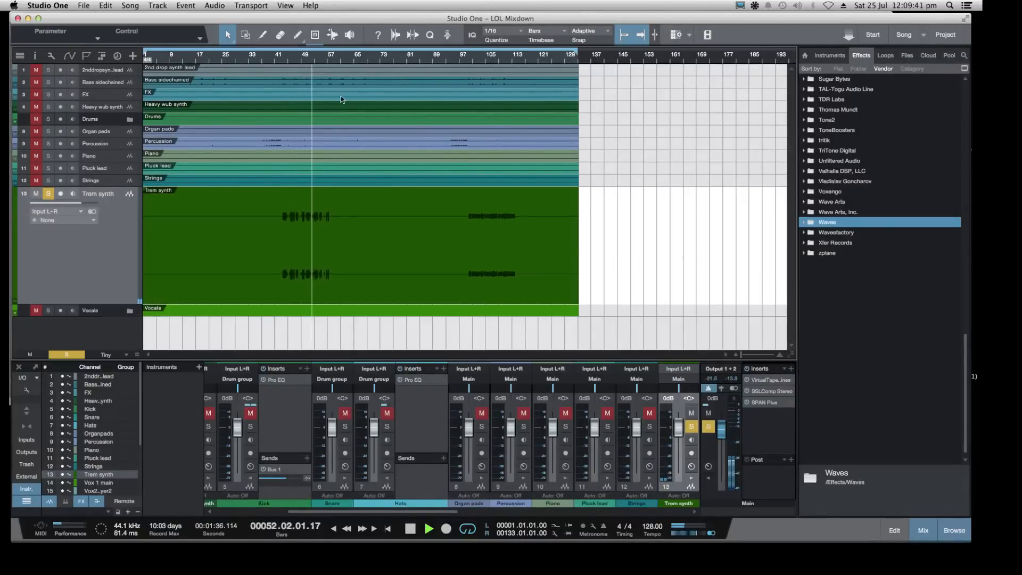
left_click(285, 59)
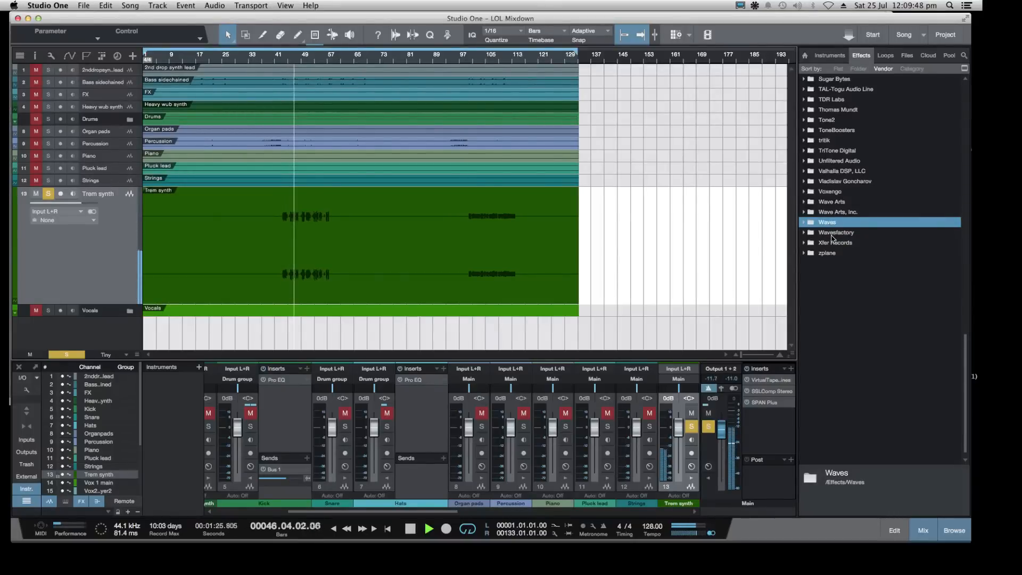
Browse the effects vendors and look through the Sonnox plug-ins while the Trem synth plays
scroll(819, 218, "up", 7)
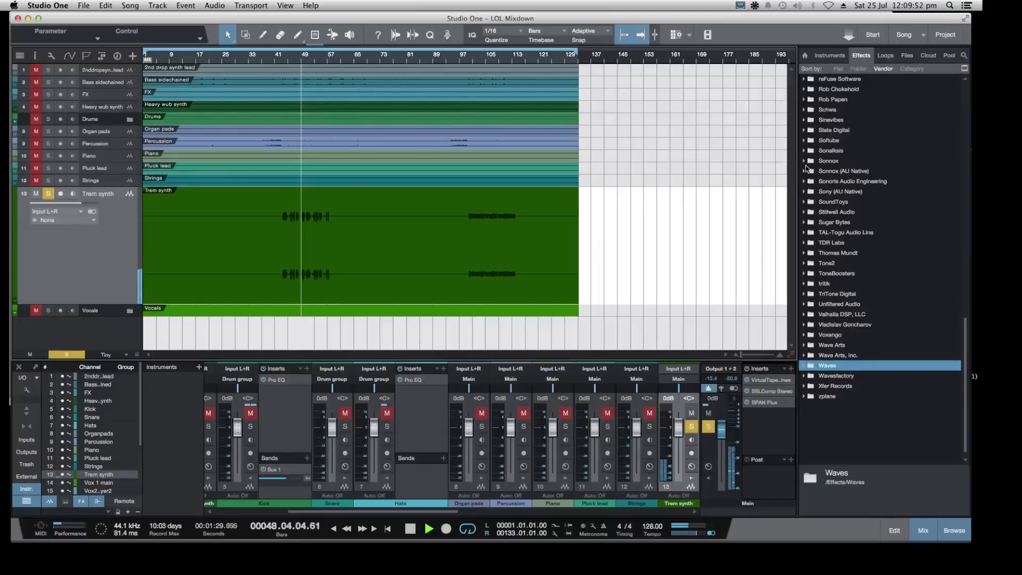
scroll(807, 170, "up", 1)
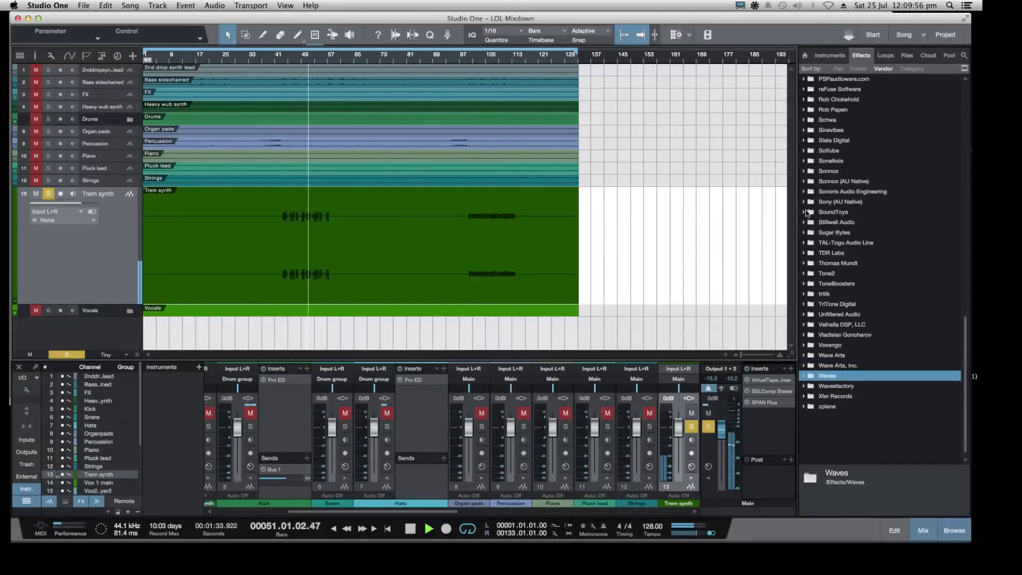
left_click(803, 171)
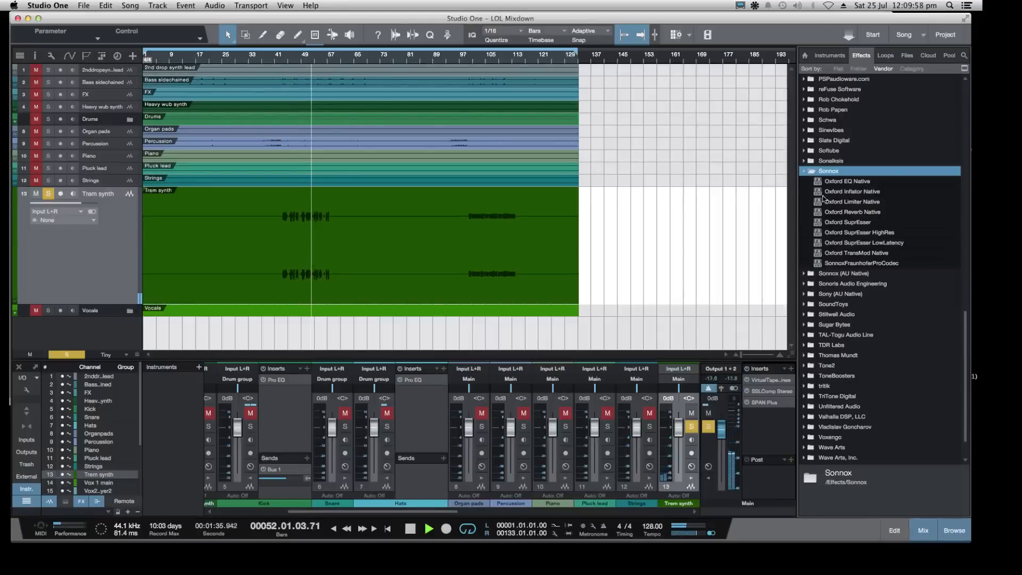
left_click(802, 172)
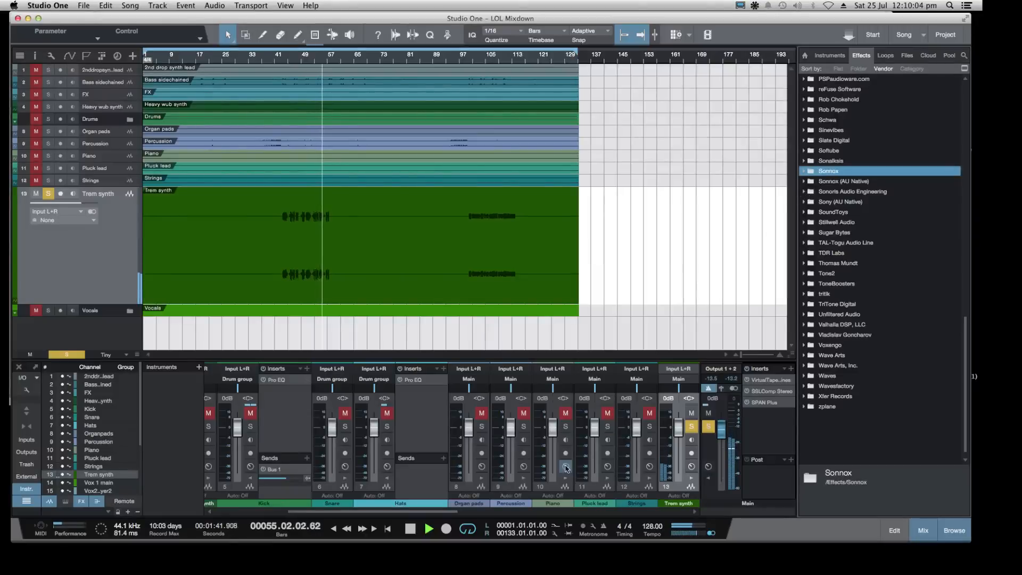
Check the running stream in OBS, then return to the song and stop playback around bar 44
mouse_move(458, 550)
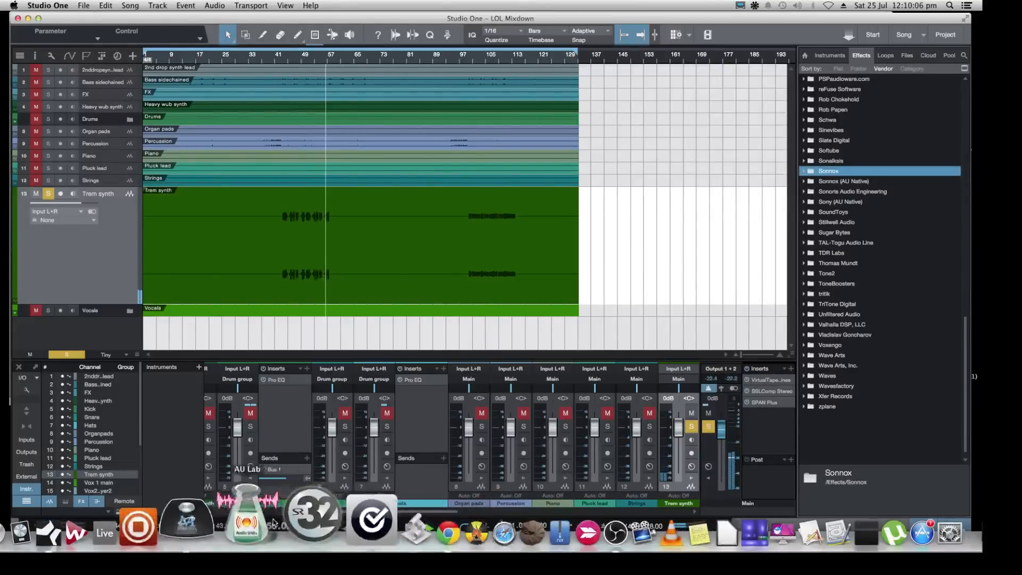
left_click(540, 516)
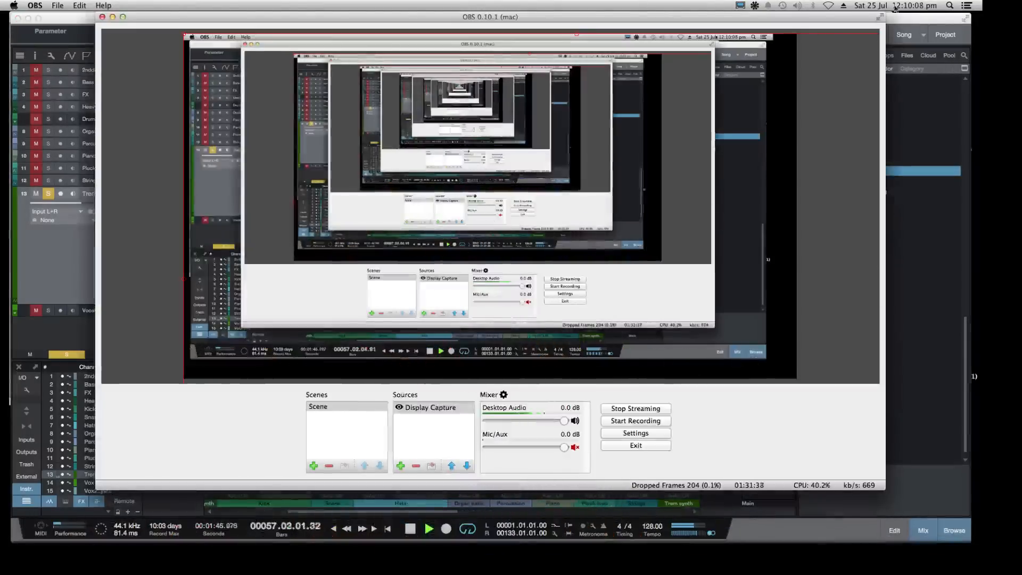
left_click(896, 17)
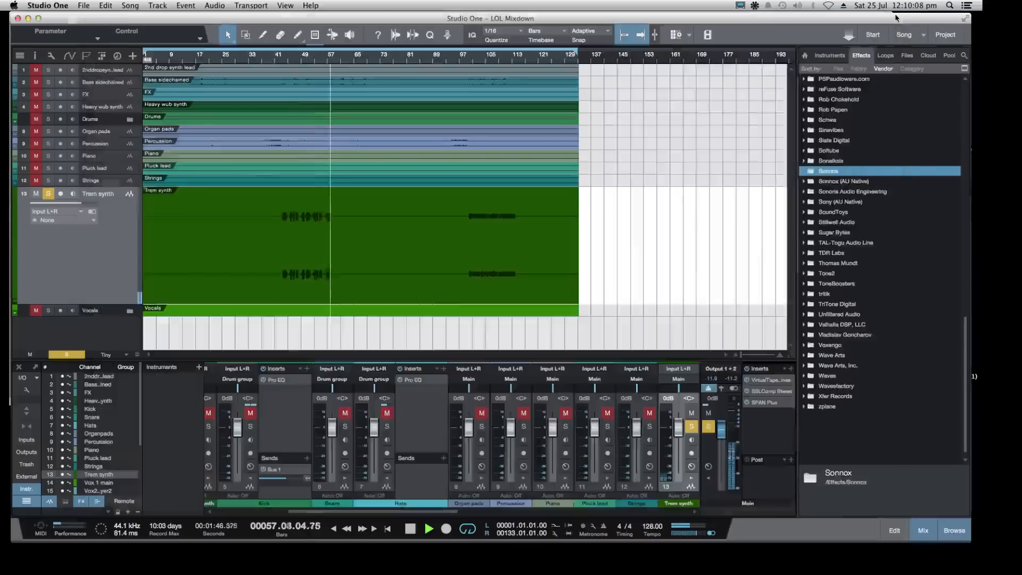
left_click(283, 63)
key("space")
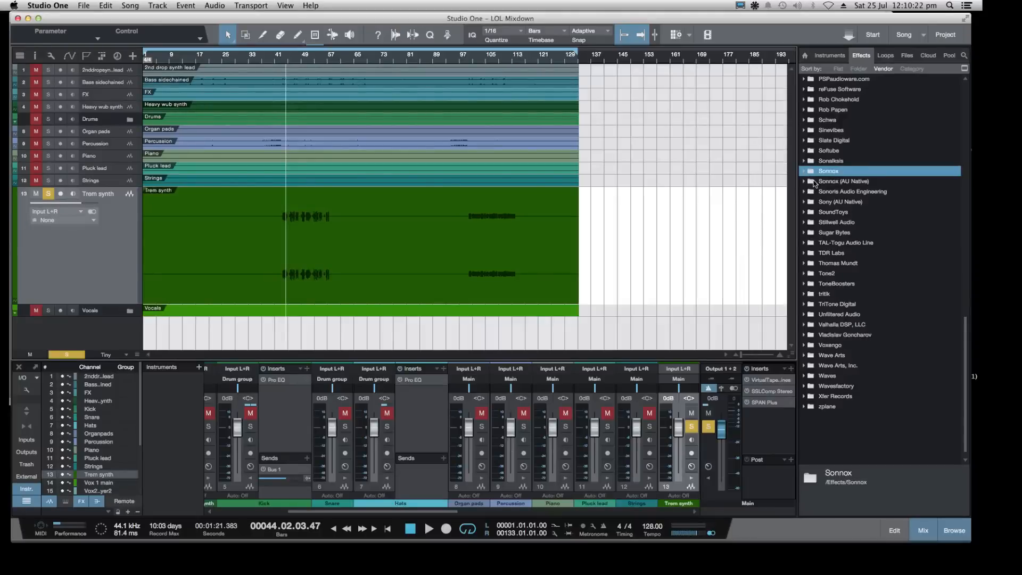
Insert the Sonalksis SV315Mk2 Stereo Compressor on the Trem synth track and play it from around bar 43
left_click(805, 161)
left_click(804, 161)
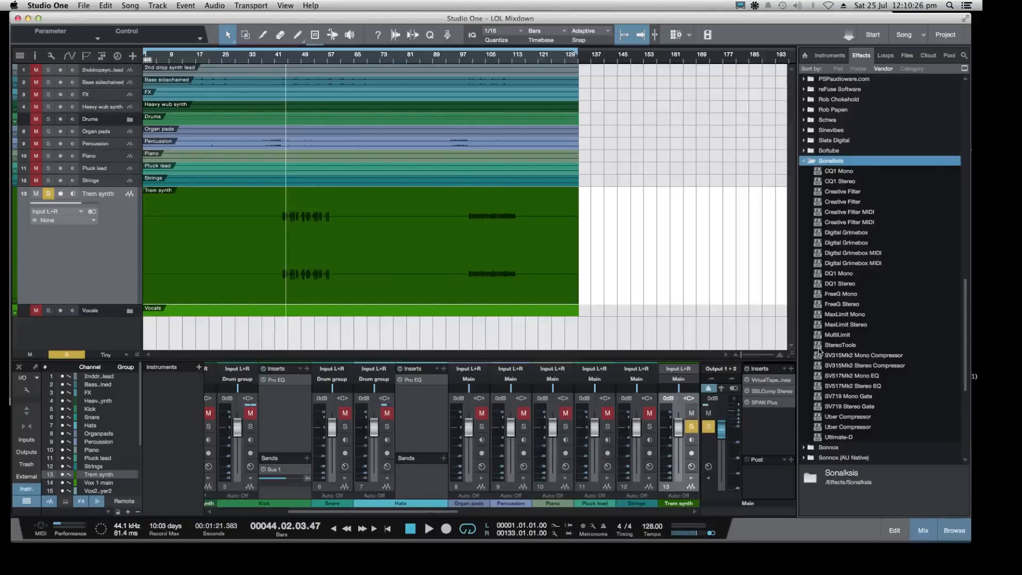
left_click_drag(830, 365, 88, 250)
left_click(278, 63)
key("space")
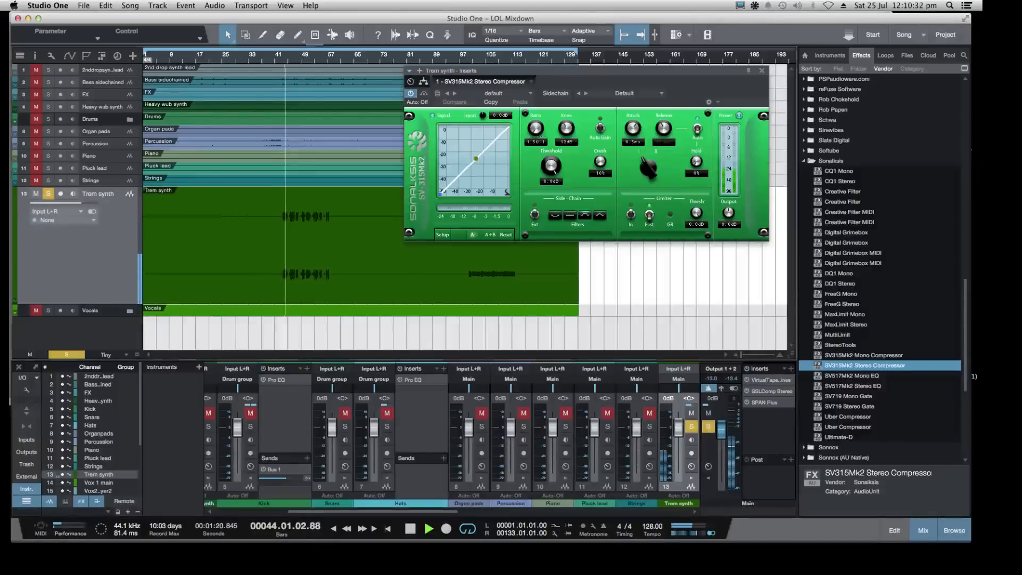
On the Trem synth compressor, set the ratio to about 4:1, threshold about -16.5 dB, a shorter attack, and output about 5.25 dB
left_click_drag(535, 127, 536, 111)
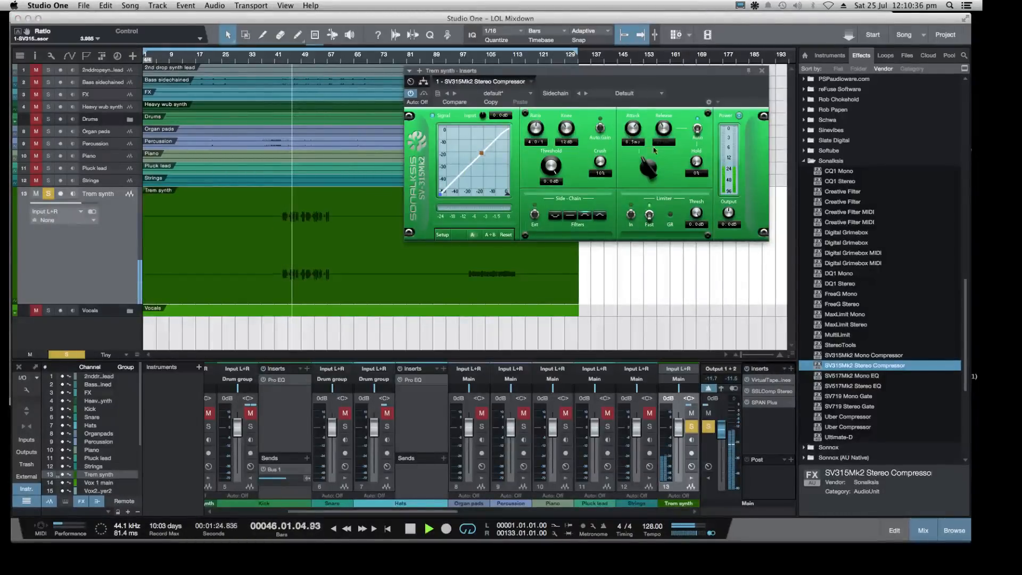
mouse_move(551, 165)
left_mouse_down()
mouse_move(551, 187)
mouse_move(550, 163)
left_mouse_up()
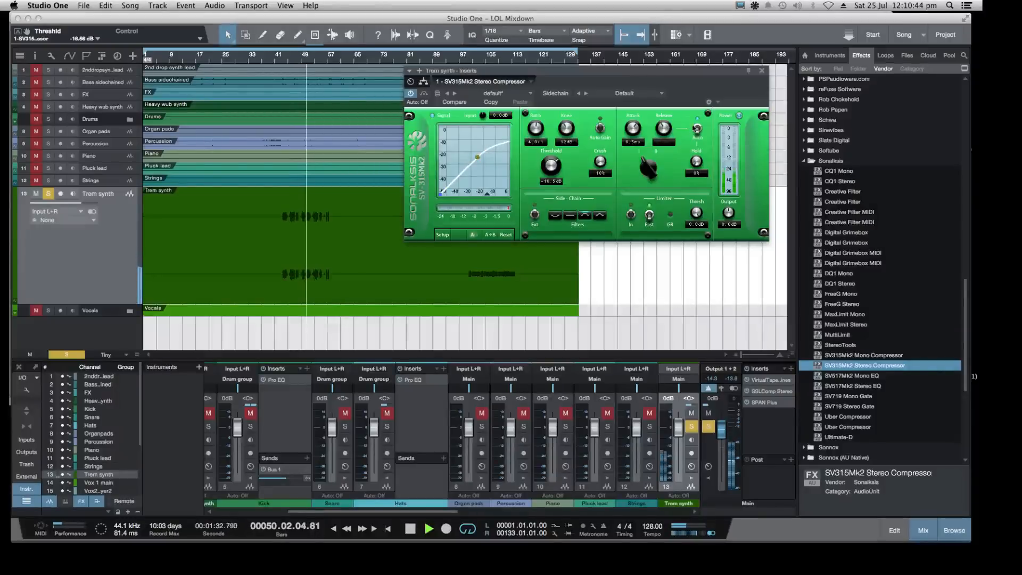
left_click_drag(632, 128, 632, 132)
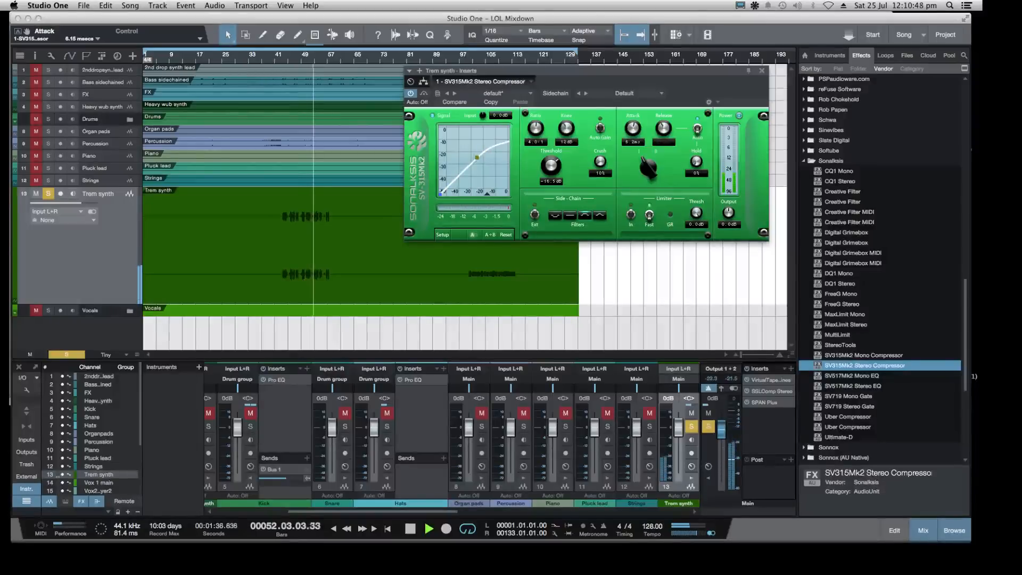
left_click_drag(728, 212, 728, 207)
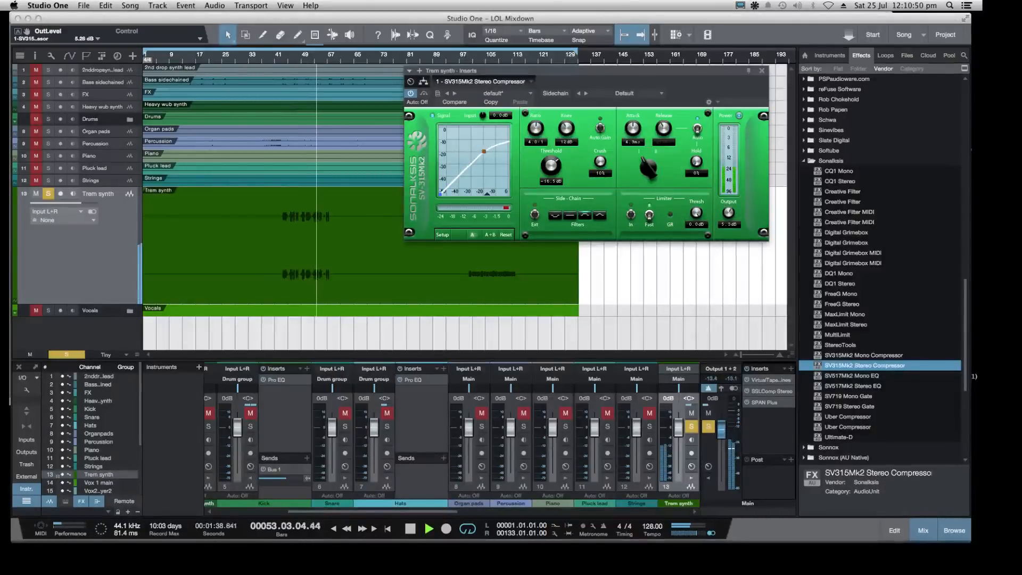
Take the Trem synth out of solo and trim its compressor output to about 3.1 dB against the full mix
left_click(48, 194)
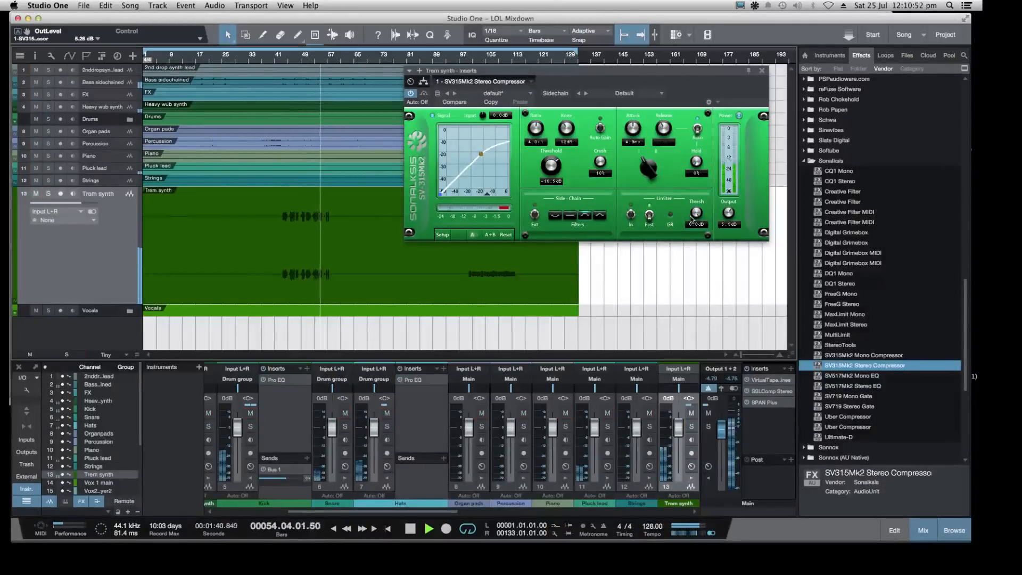
left_click_drag(736, 214, 736, 219)
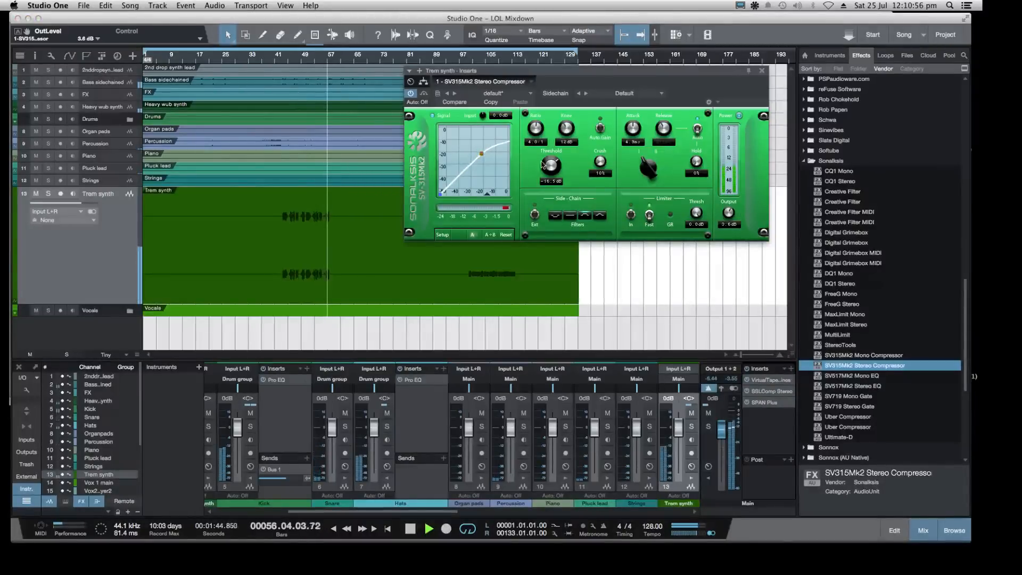
left_click(287, 58)
left_click_drag(729, 213, 728, 215)
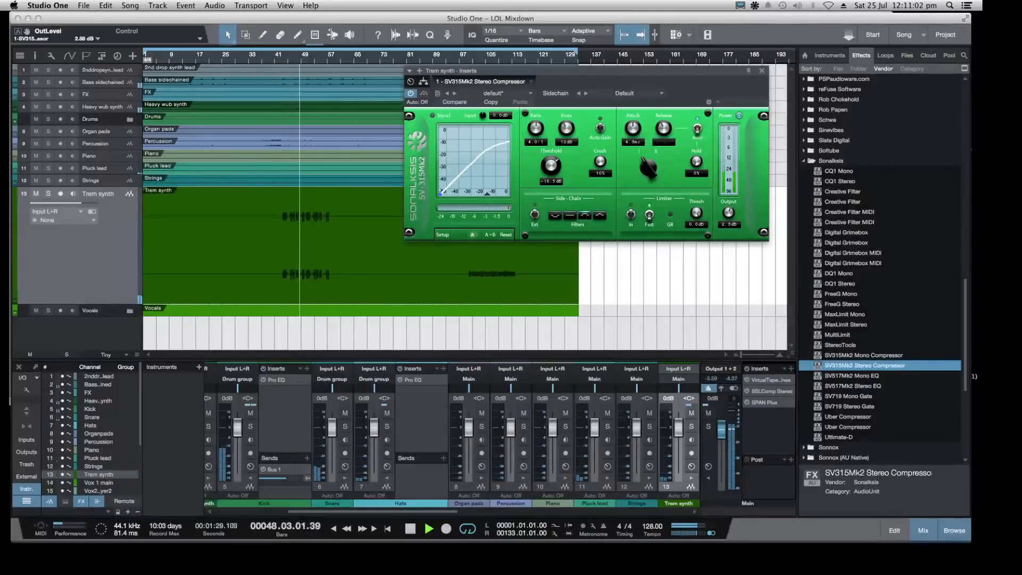
left_click_drag(728, 214, 728, 213)
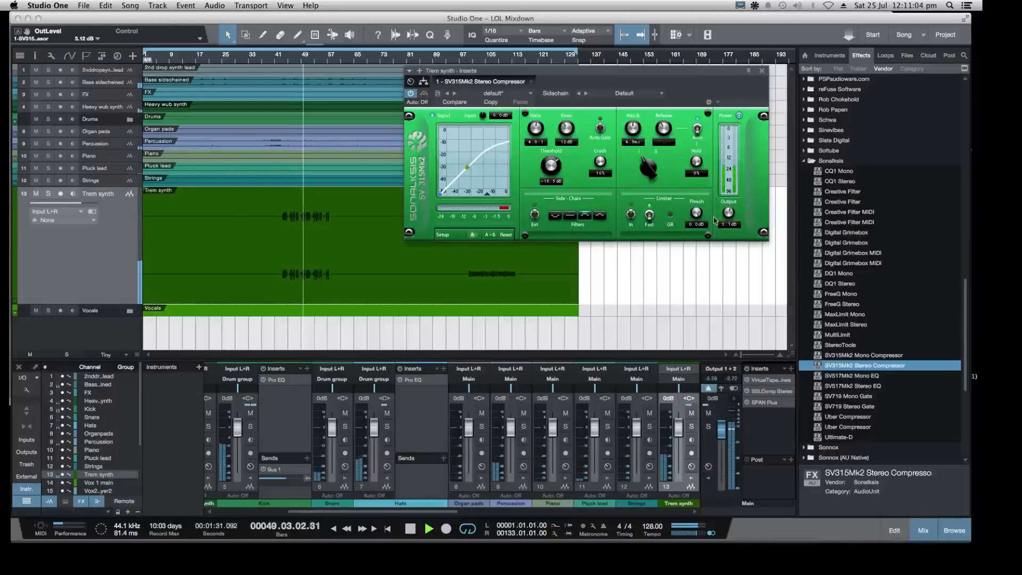
Move the compressor window aside, save the song, and replay the full mix from around bar 43
left_click_drag(452, 70, 389, 72)
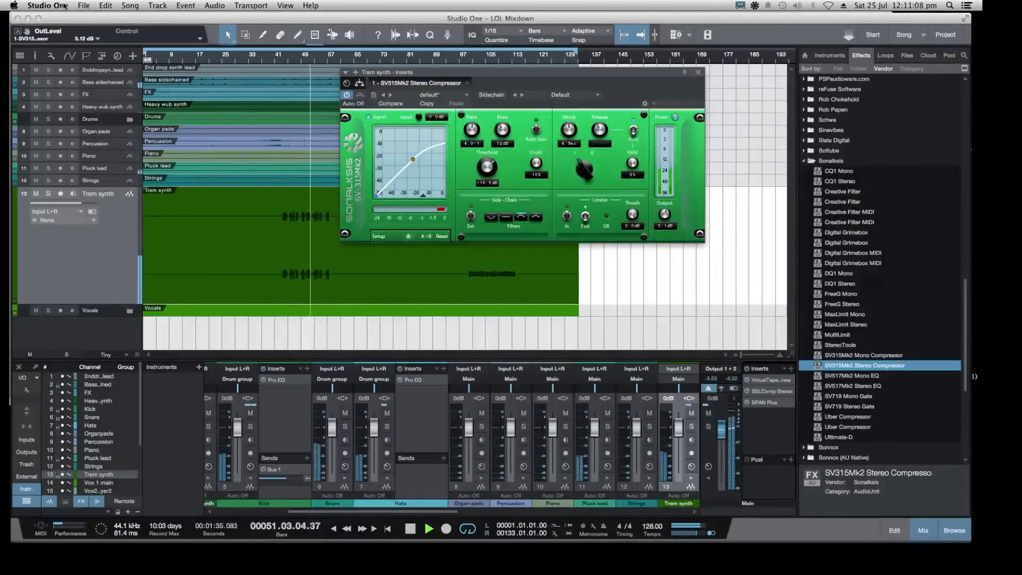
left_click(83, 5)
left_click(95, 102)
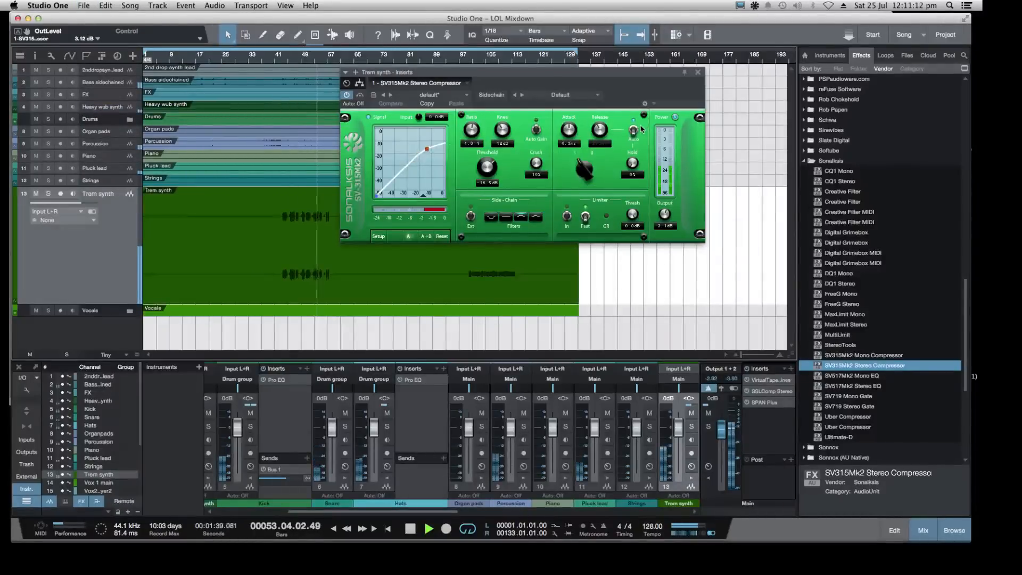
left_click(283, 62)
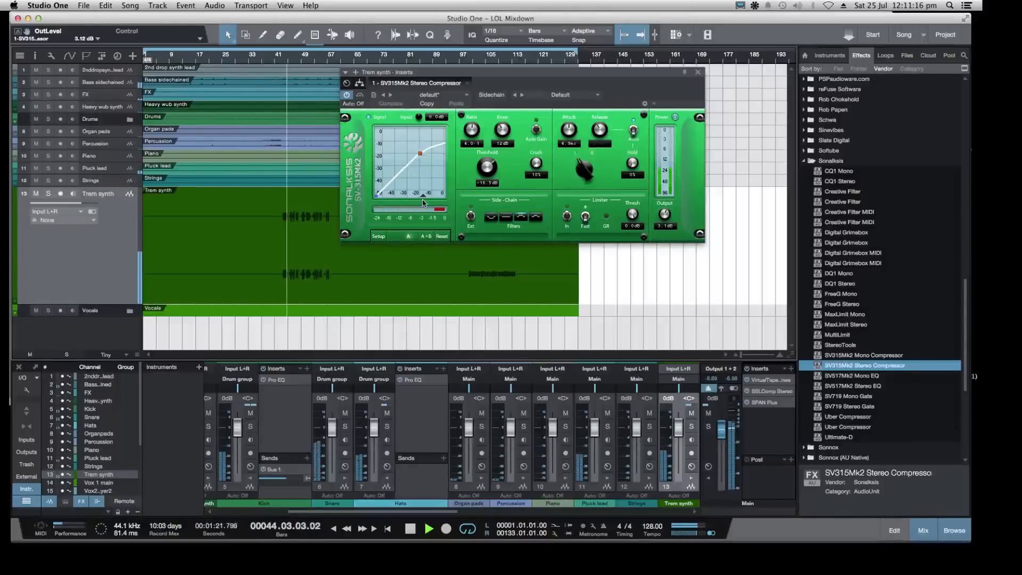
Close the compressor, insert Slate Digital's Virtual Mix Rack on the Trem synth track, and load a Revival module into its first slot
left_click(698, 72)
left_click(802, 162)
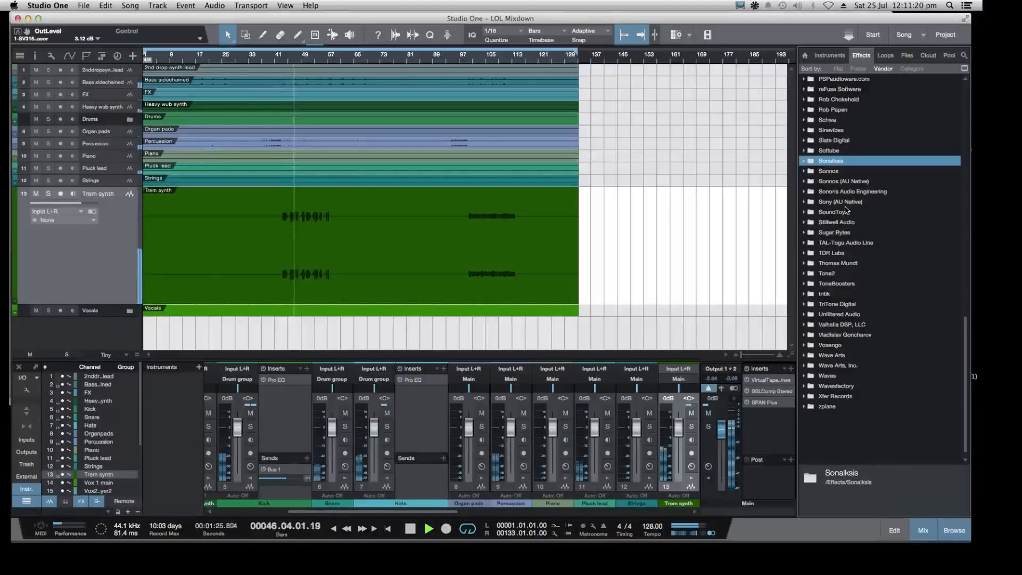
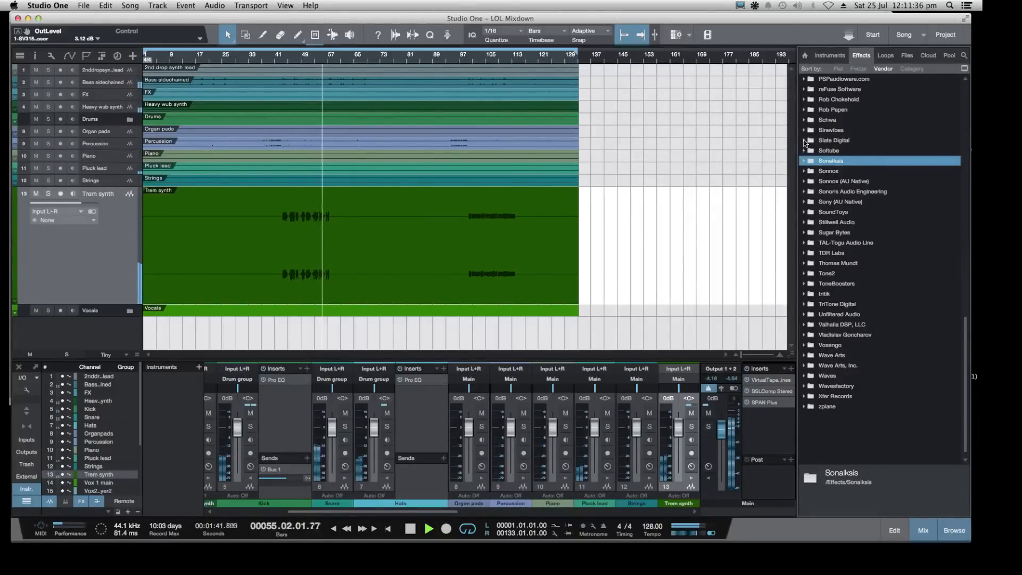
left_click(804, 141)
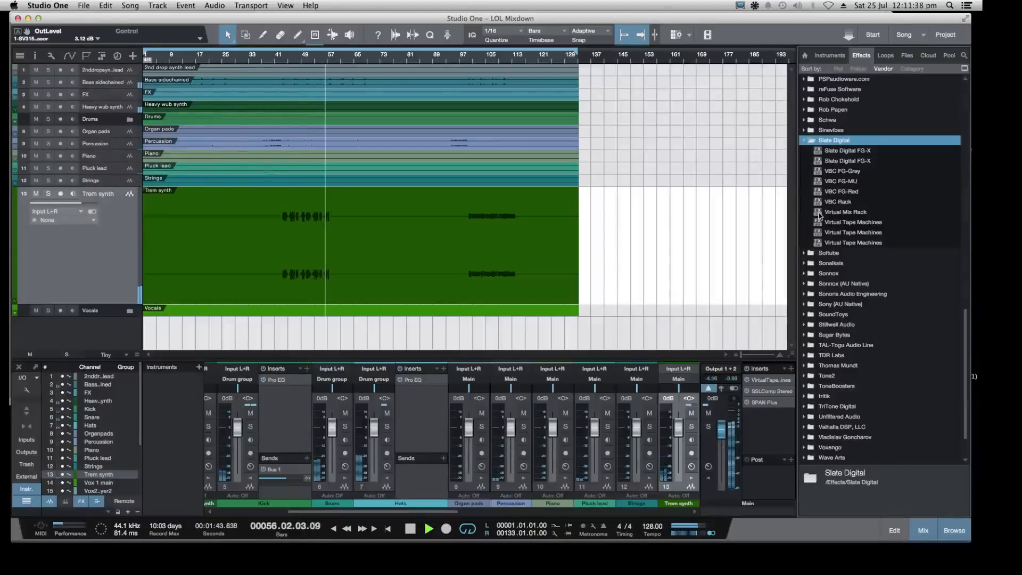
left_click_drag(819, 213, 678, 487)
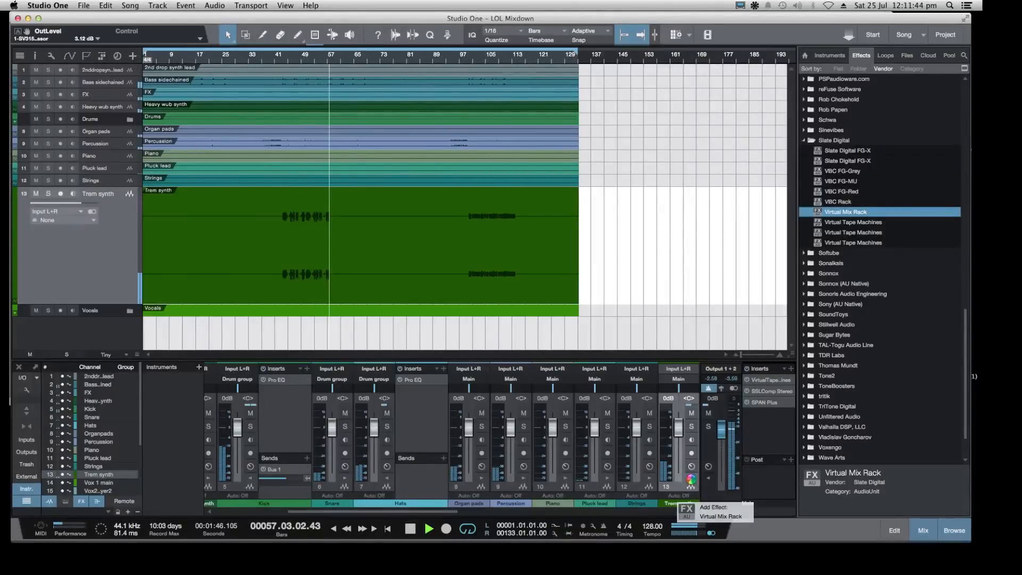
left_click_drag(691, 478, 692, 480)
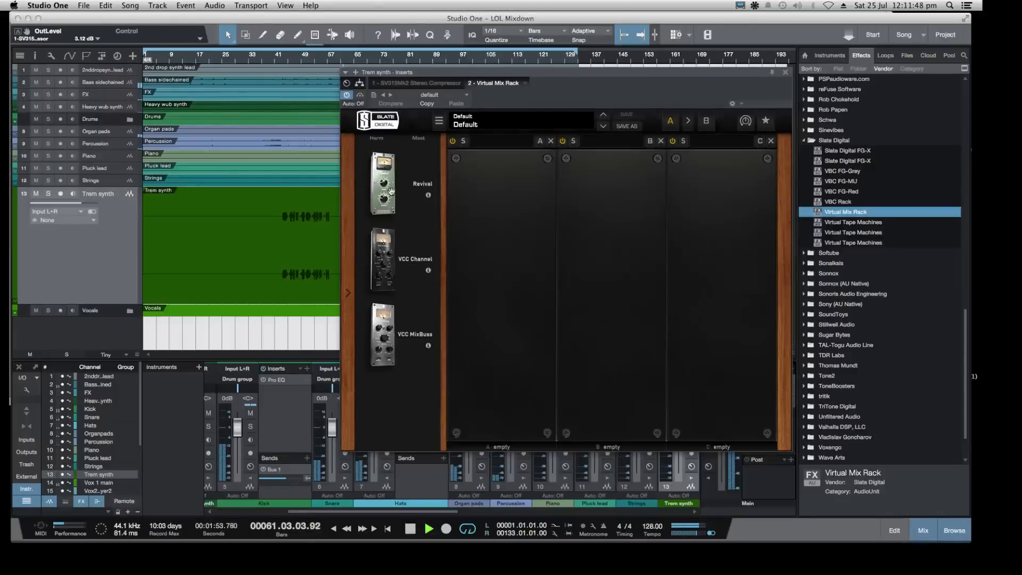
left_click_drag(392, 192, 508, 259)
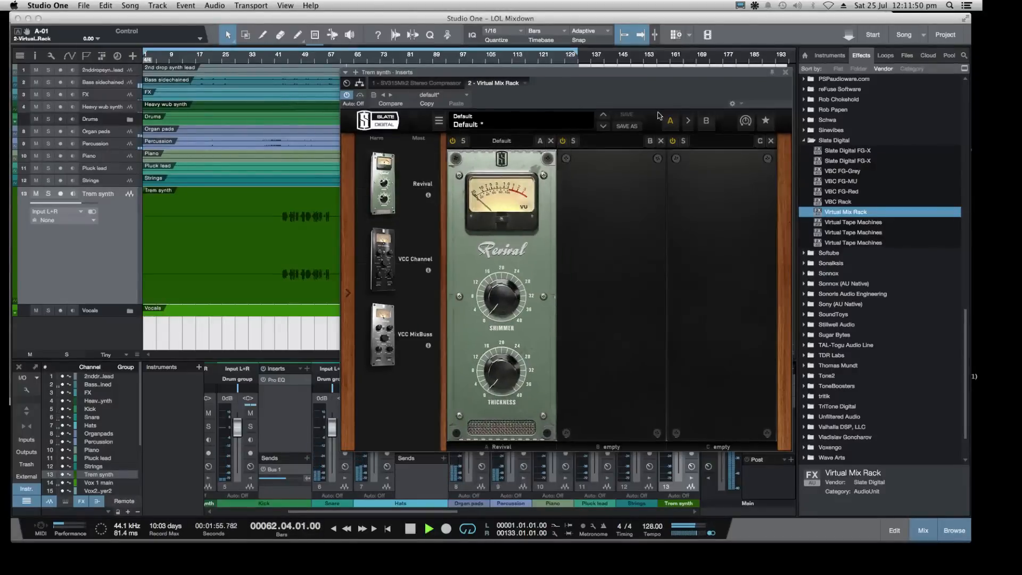
Move the Virtual Mix Rack aside, replay from around bar 44, and compare Revival with shimmer at about 25.3 against bypass
left_click_drag(651, 72, 808, 64)
left_click(288, 60)
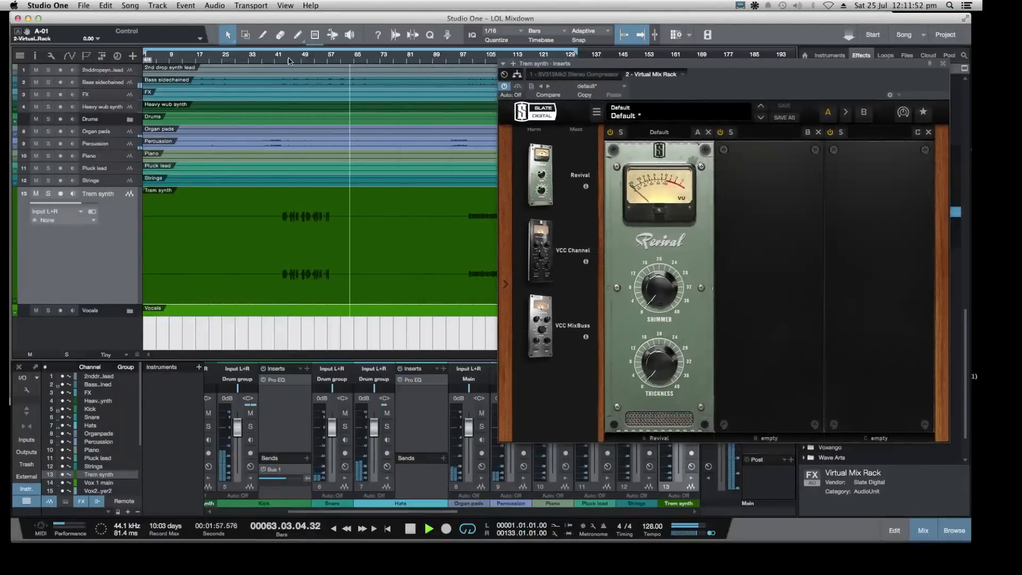
left_click_drag(657, 296, 649, 210)
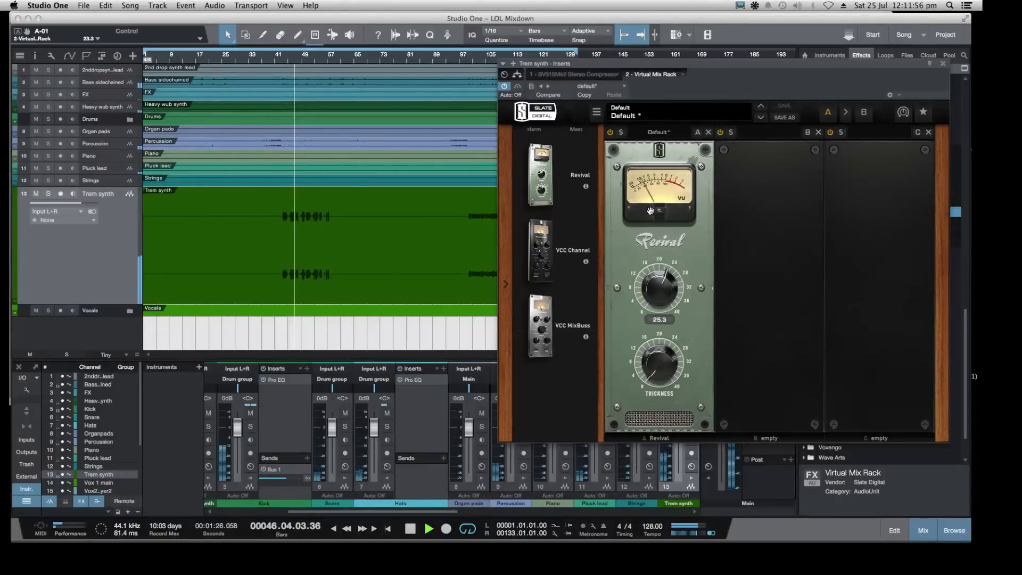
left_click(610, 132)
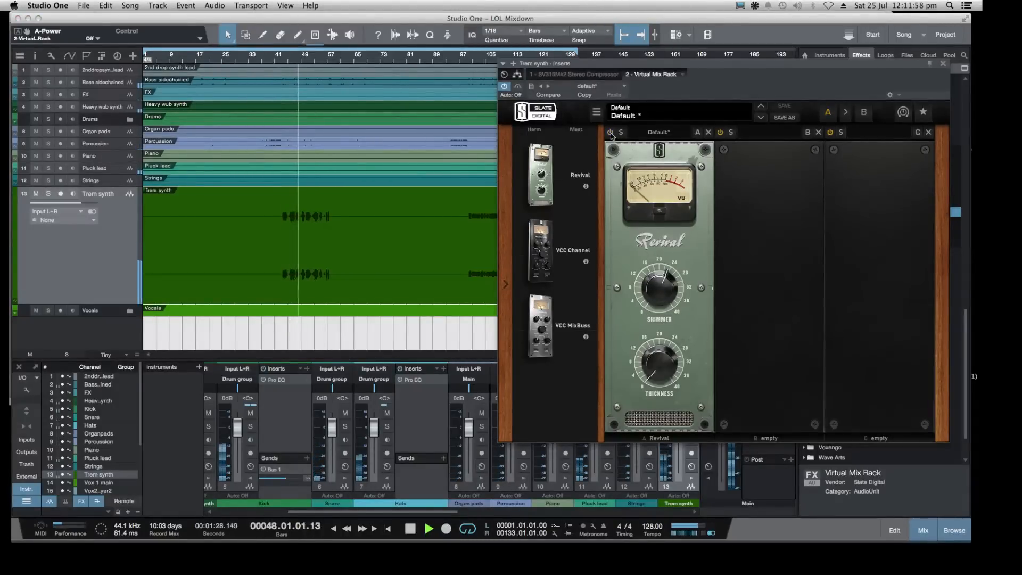
left_click(611, 133)
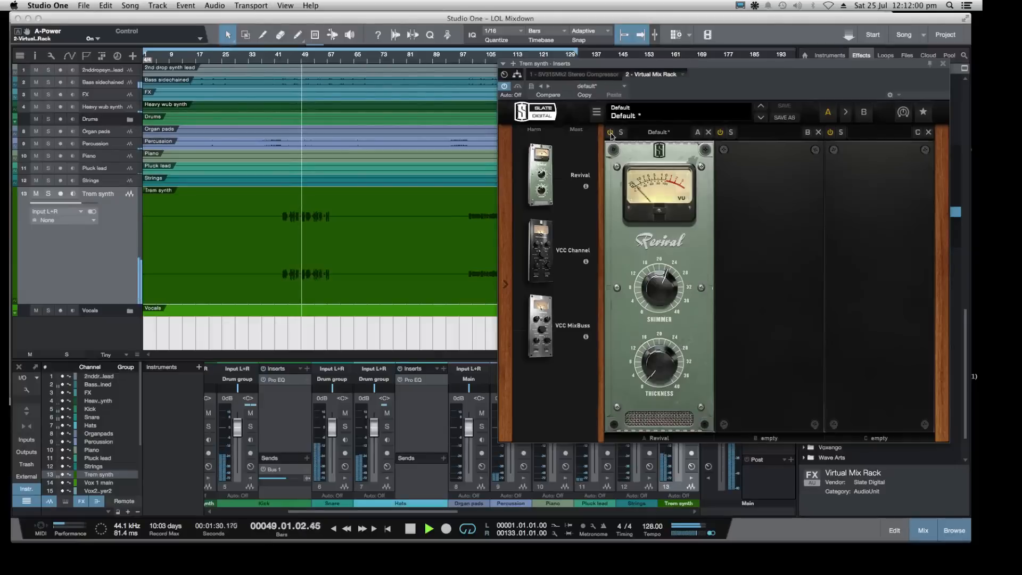
Lower the Revival shimmer to about 22, raise its thickness to about 7.35, and close the Virtual Mix Rack
left_click_drag(658, 286, 659, 293)
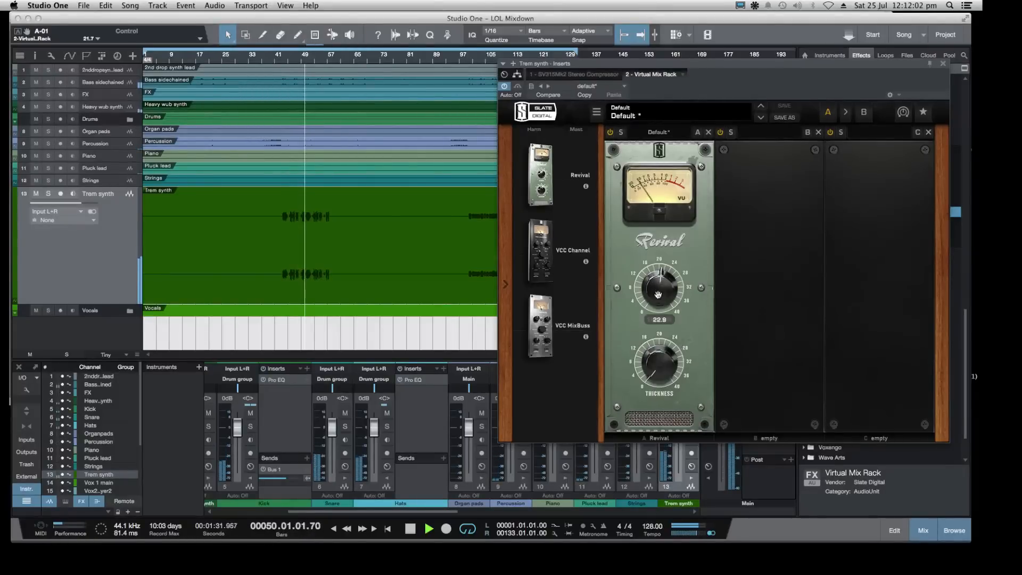
left_click_drag(664, 359, 662, 387)
left_click(944, 64)
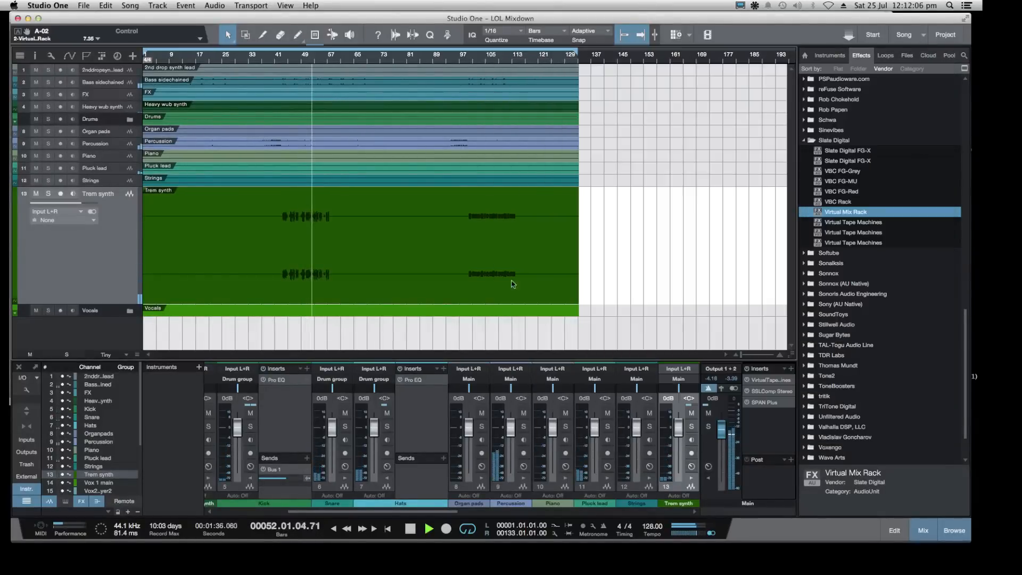
Replay the mix from around bar 44 and adjust the threshold of the main output's SSLComp Stereo to about 10.8 dB
left_click(804, 141)
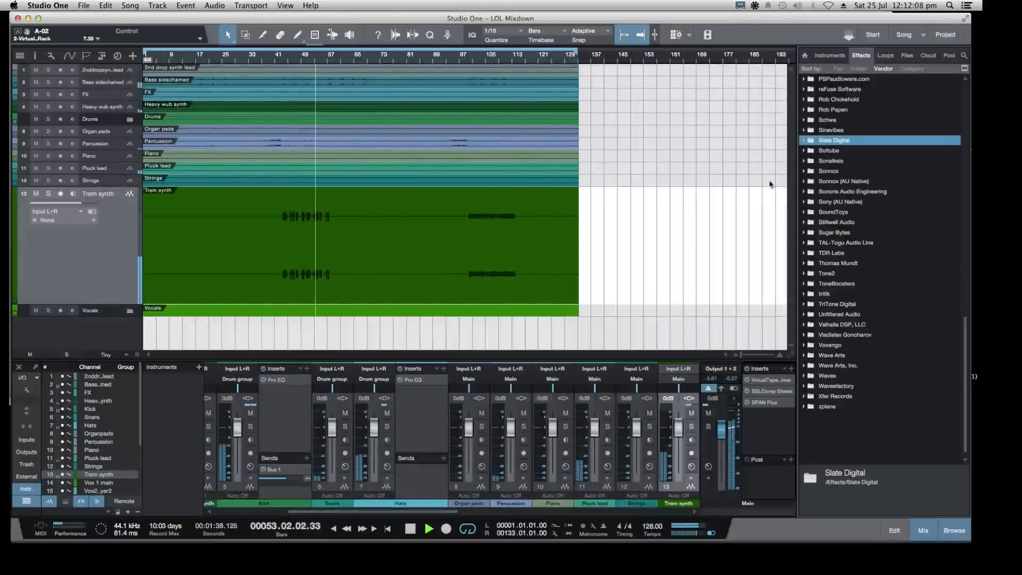
left_click(288, 63)
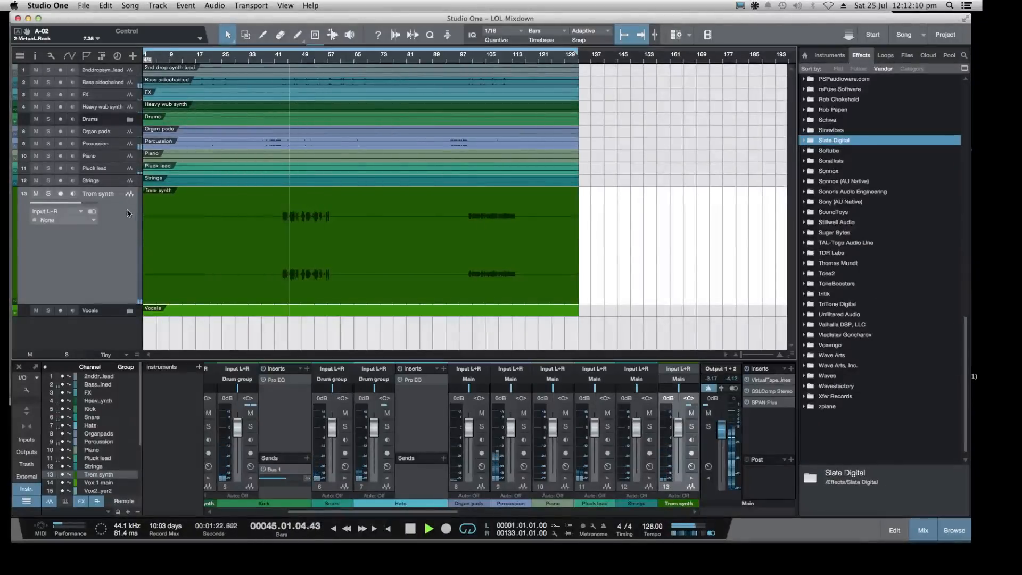
left_click_drag(341, 21, 336, 23)
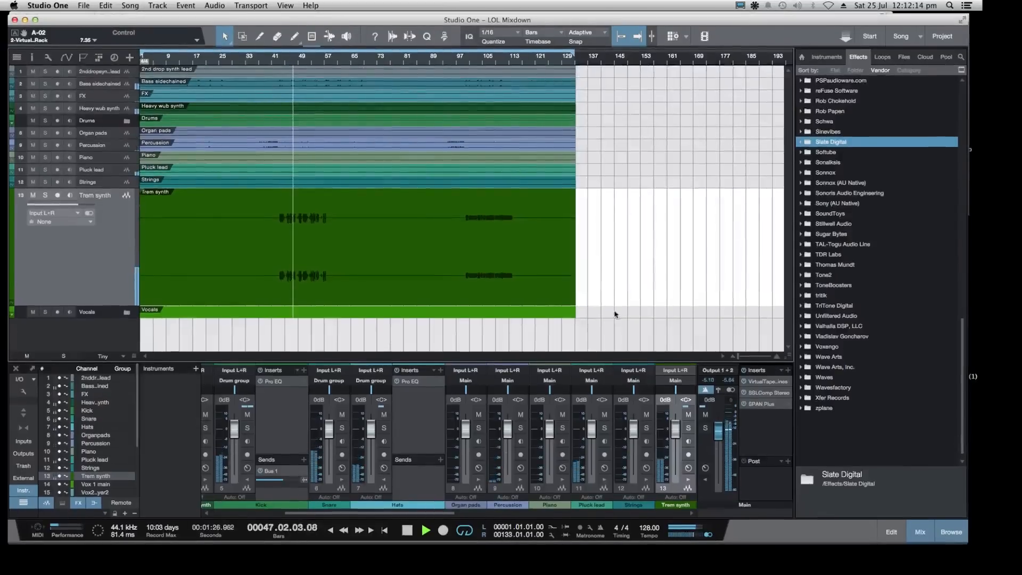
left_click(766, 392)
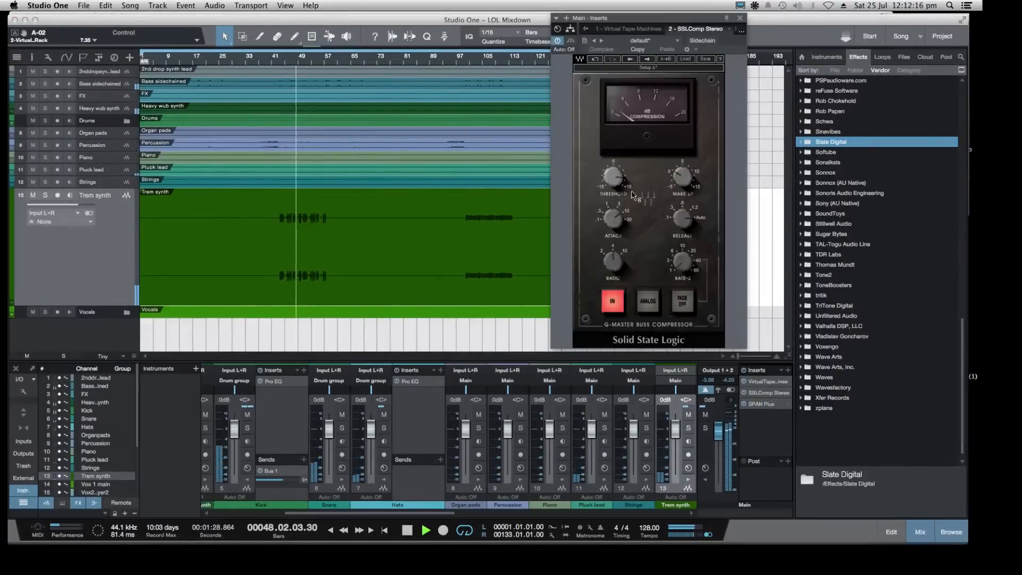
left_click_drag(613, 178, 613, 177)
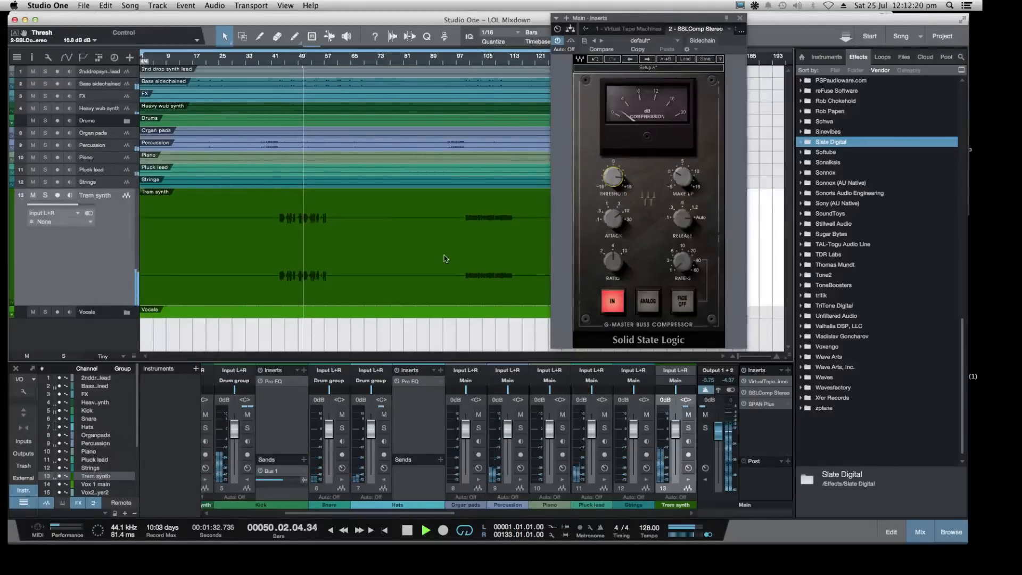
left_click(738, 18)
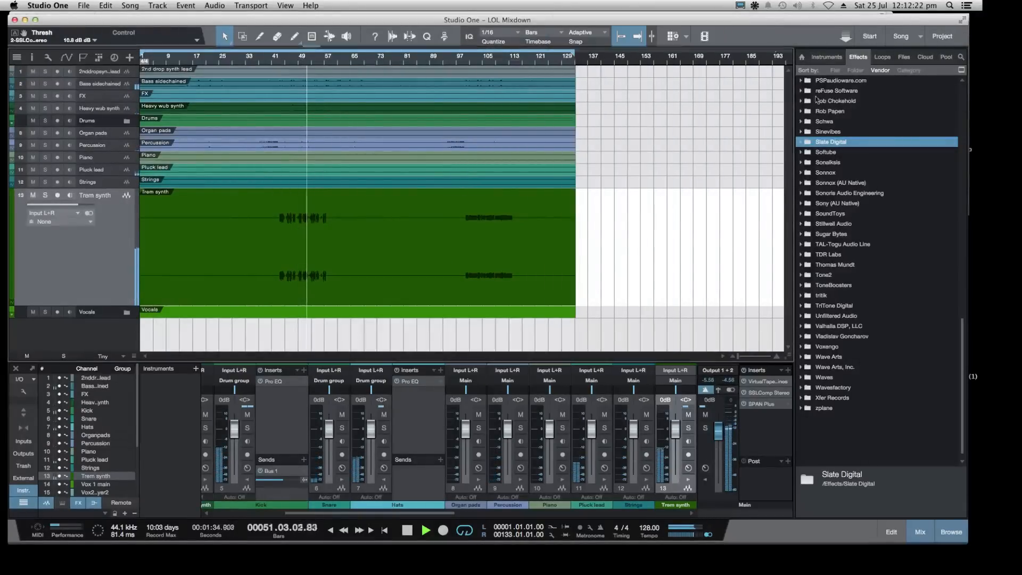
Replay from around bar 41 and insert the Sonalksis StereoTools effect on the Trem synth track
left_click(274, 64)
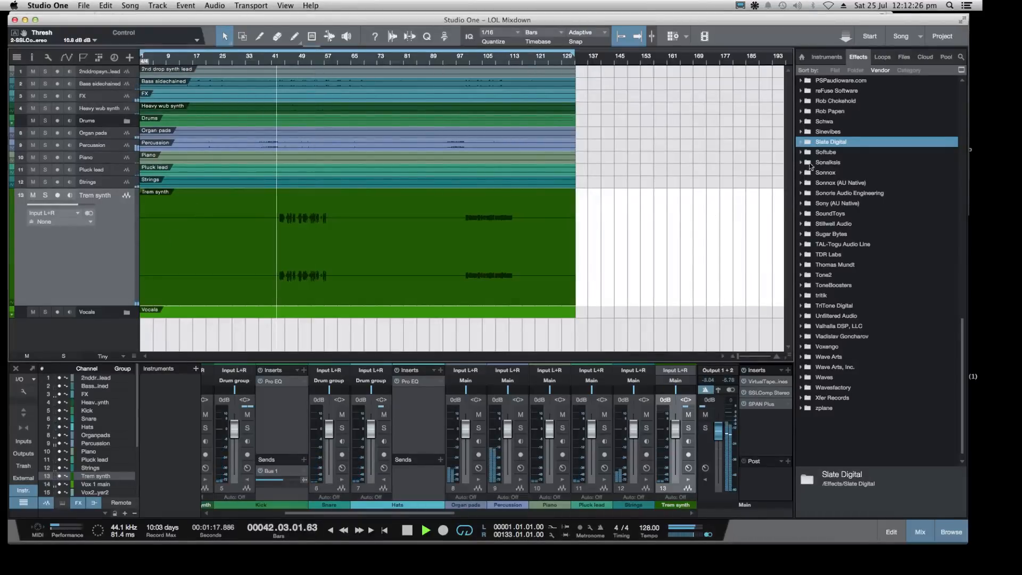
scroll(809, 166, "up", 15)
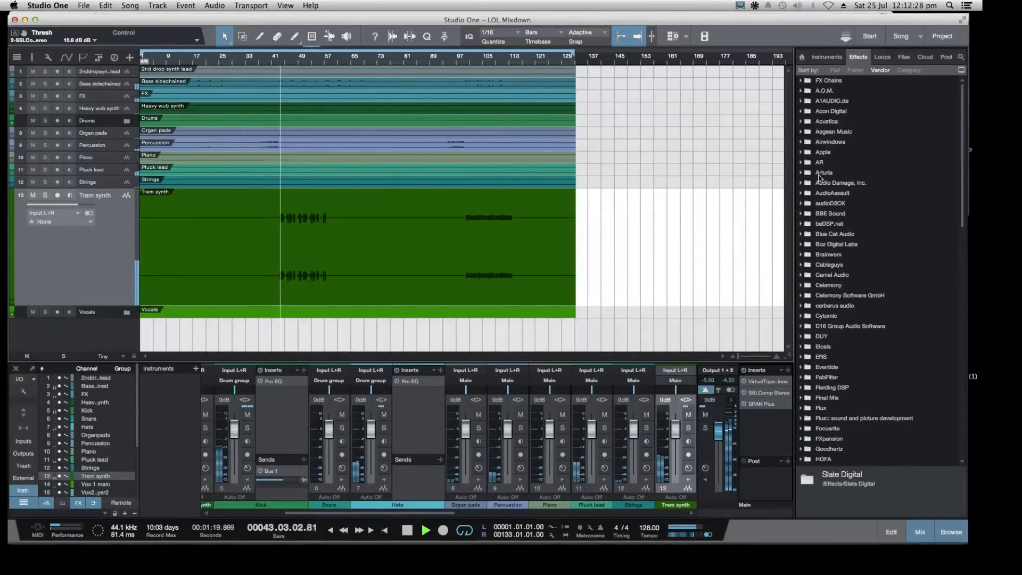
scroll(818, 177, "down", 1)
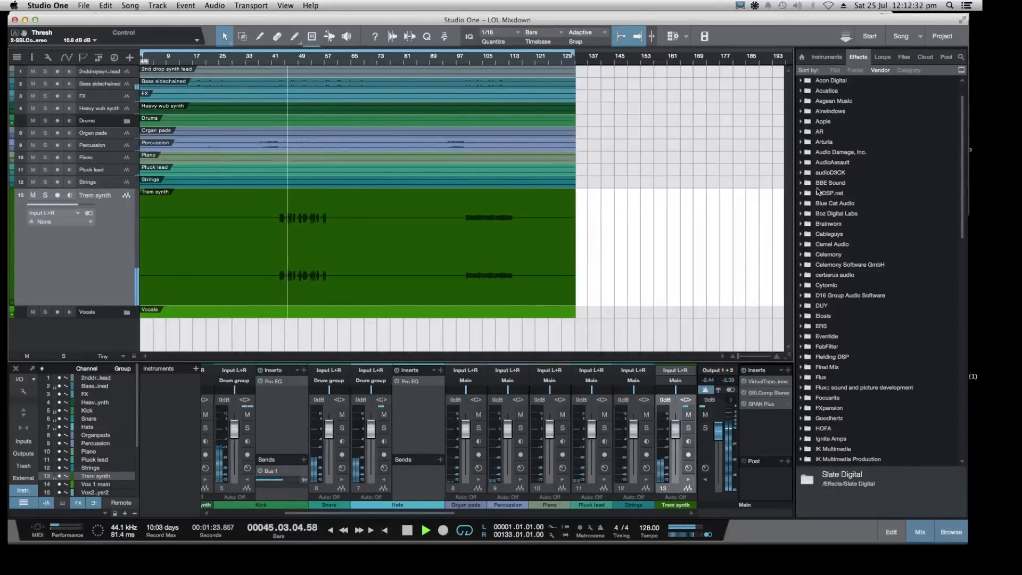
scroll(814, 189, "down", 3)
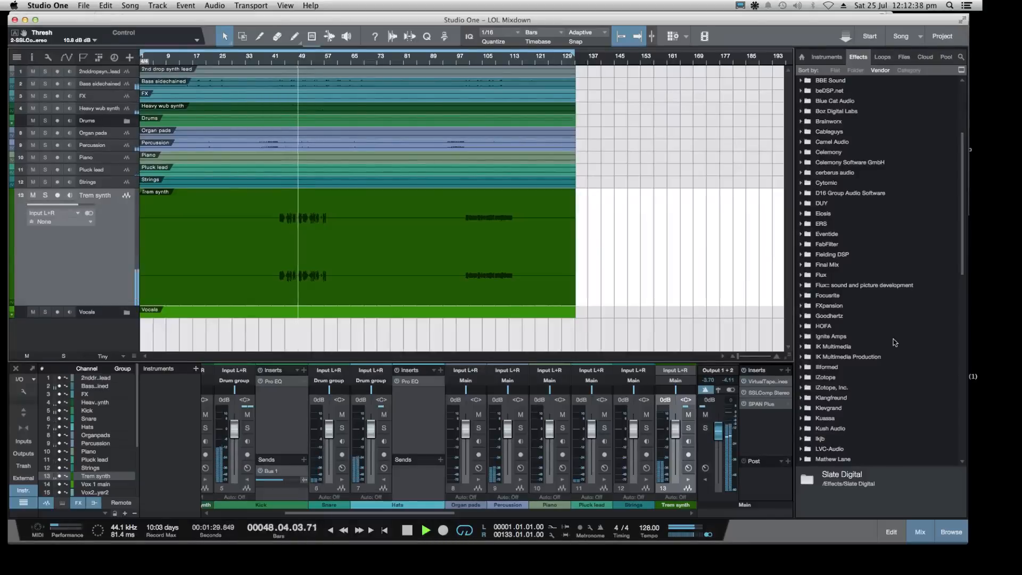
scroll(858, 331, "down", 1)
scroll(841, 325, "down", 5)
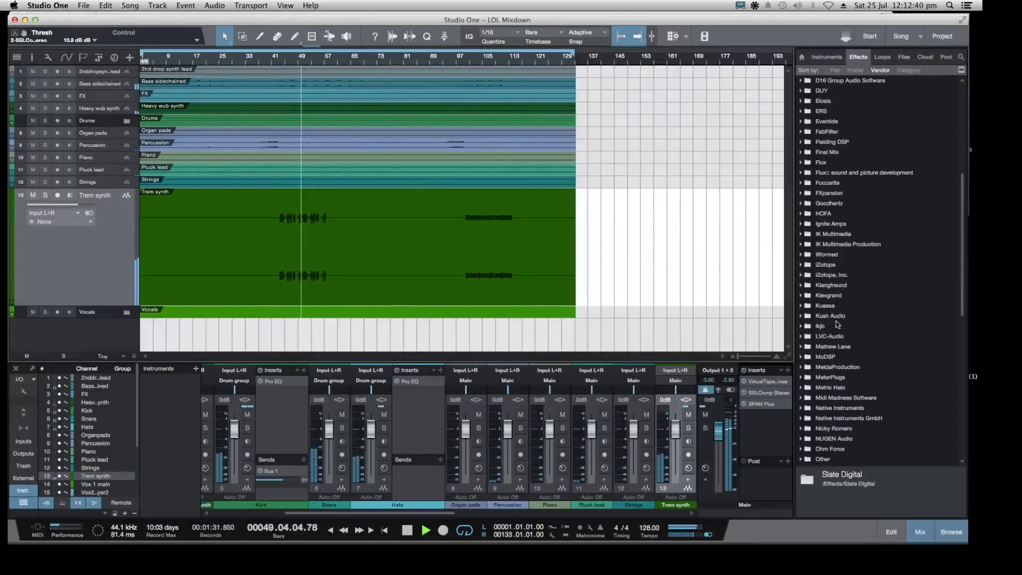
scroll(837, 324, "down", 1)
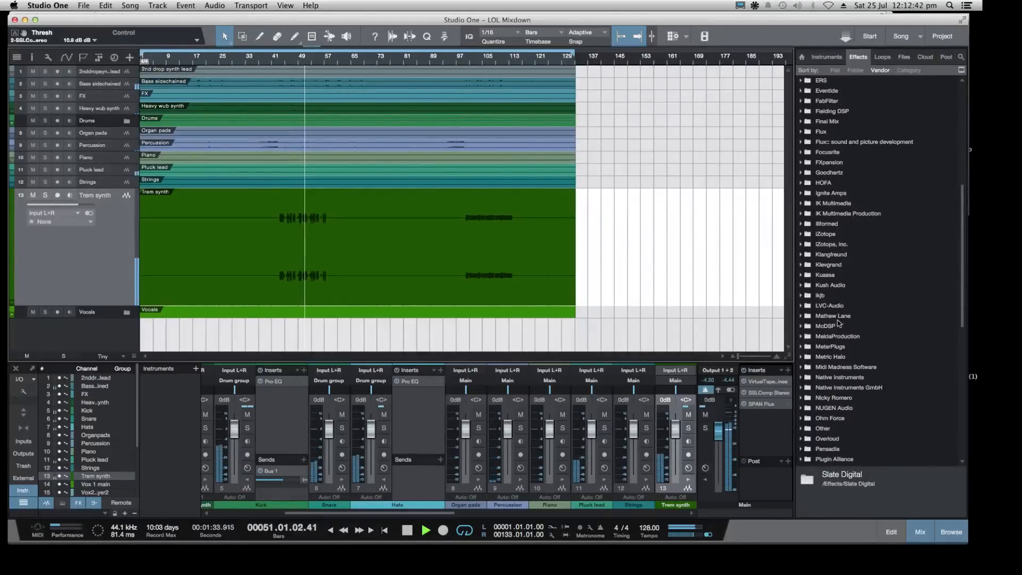
scroll(843, 321, "down", 2)
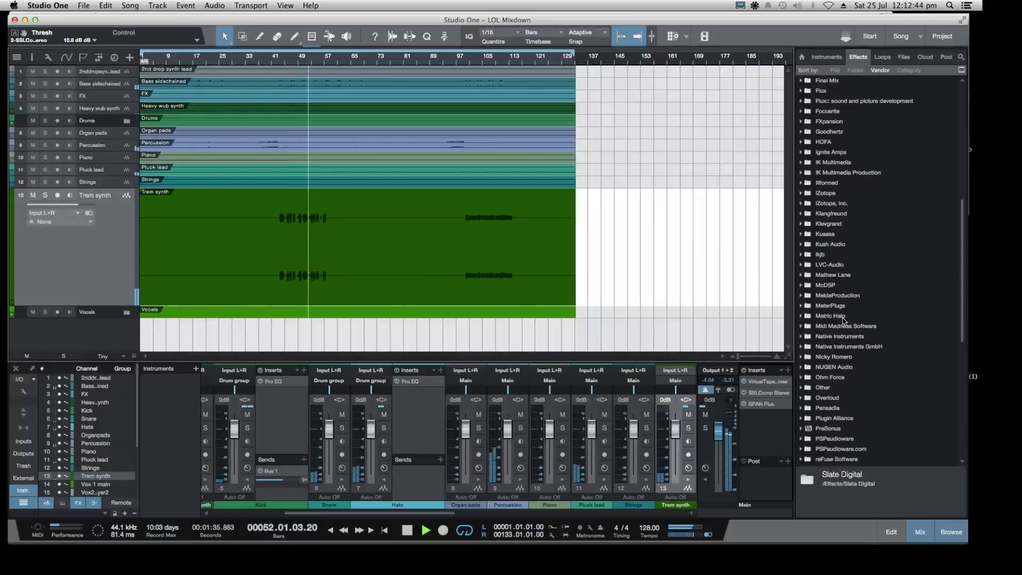
scroll(848, 356, "down", 2)
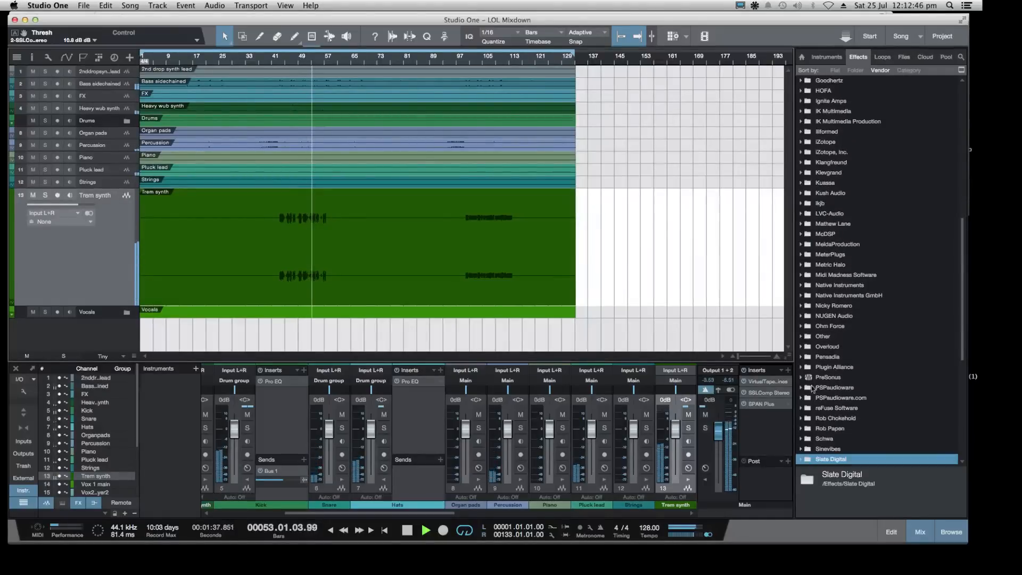
scroll(807, 374, "down", 6)
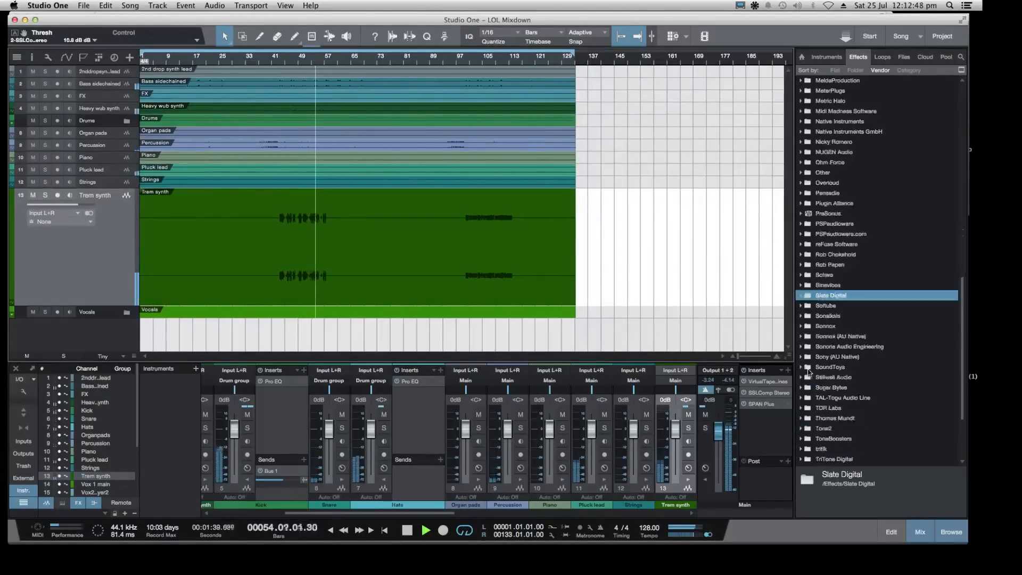
left_click(801, 316)
scroll(813, 249, "down", 3)
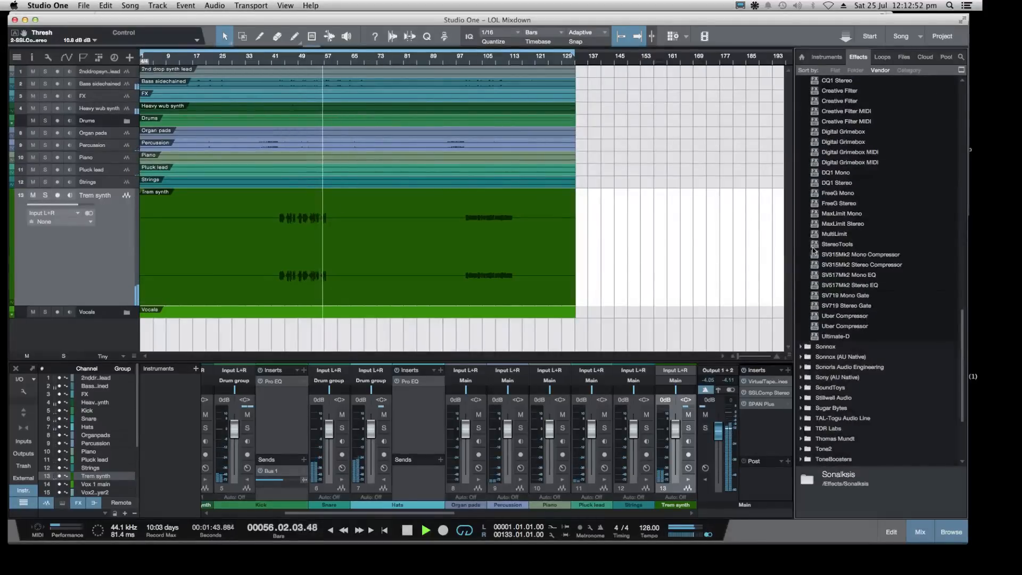
left_click_drag(812, 248, 685, 489)
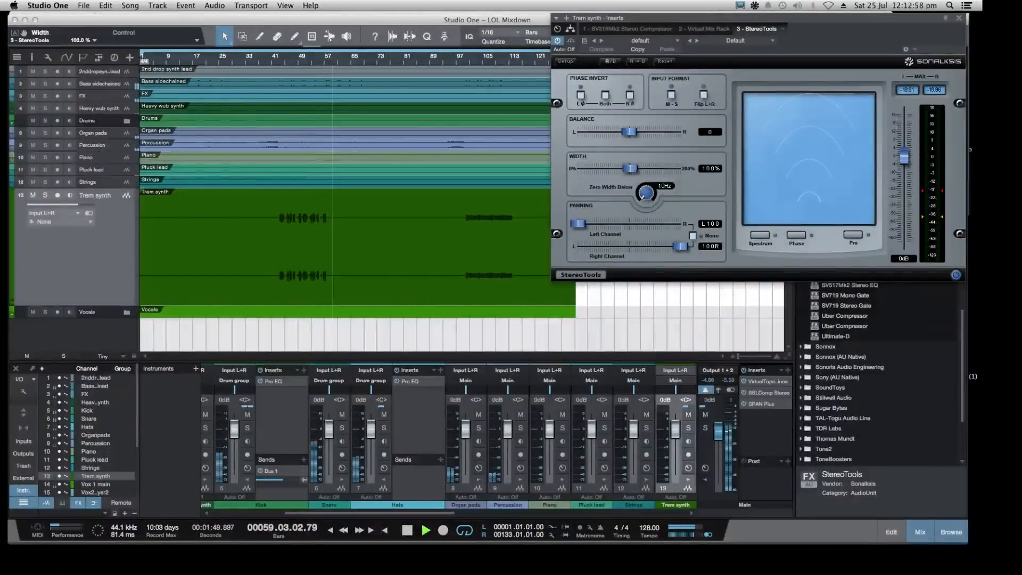
Set the Trem synth's StereoTools width to 120%, A/B it against 100% from around bar 43, and show the channel's inserts
left_click_drag(629, 168, 640, 168)
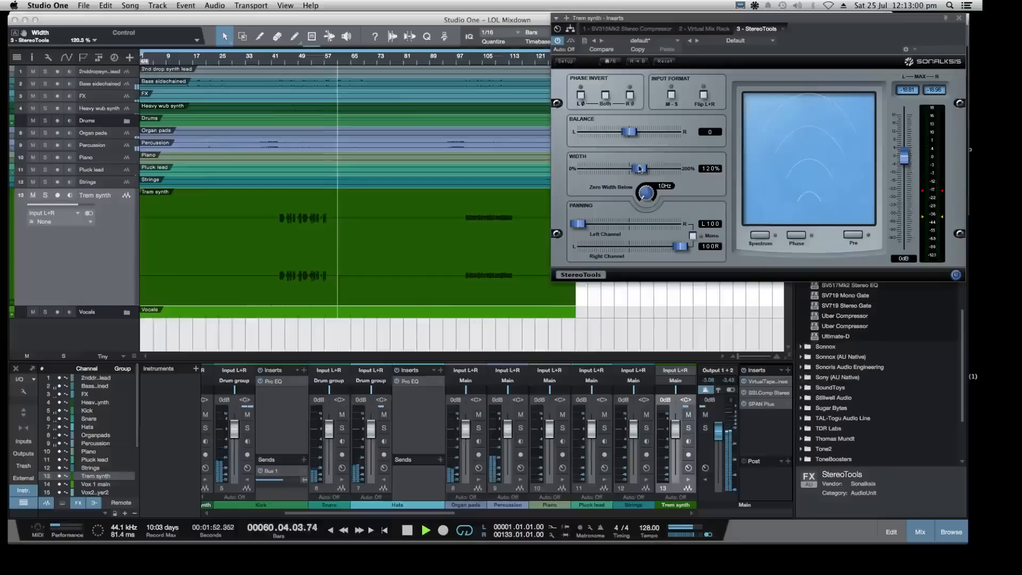
left_click(279, 57)
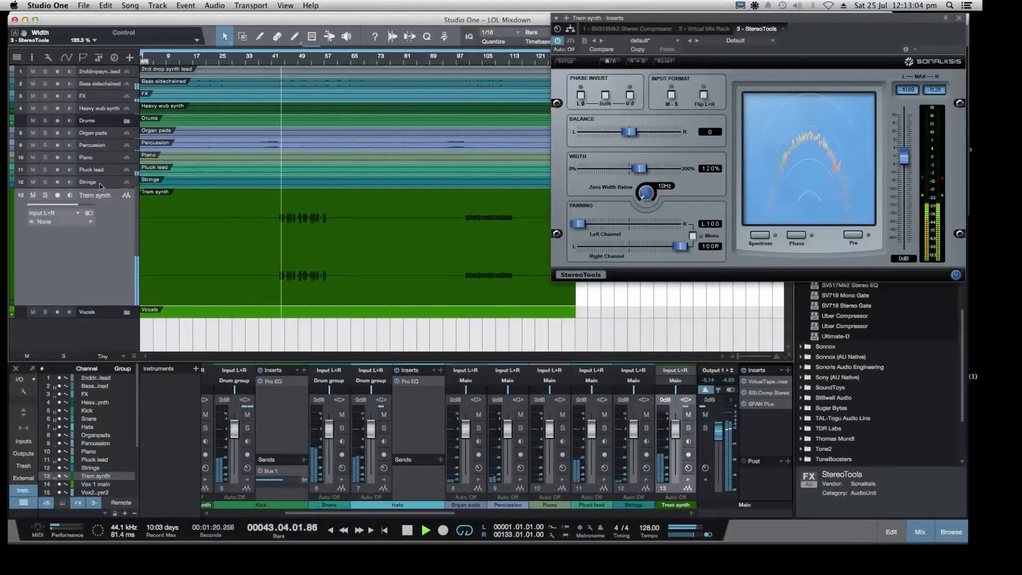
left_click(614, 61)
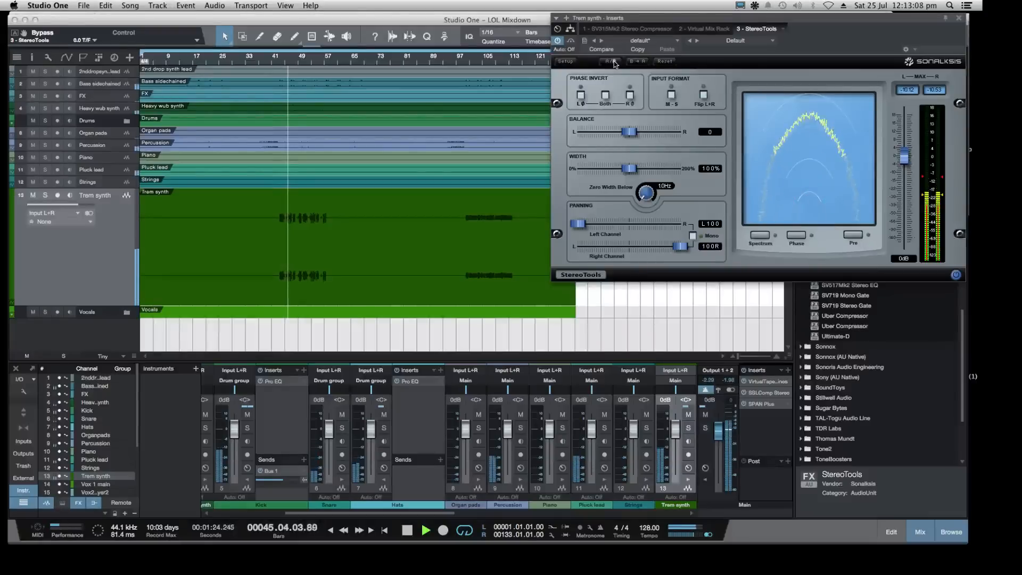
left_click(614, 61)
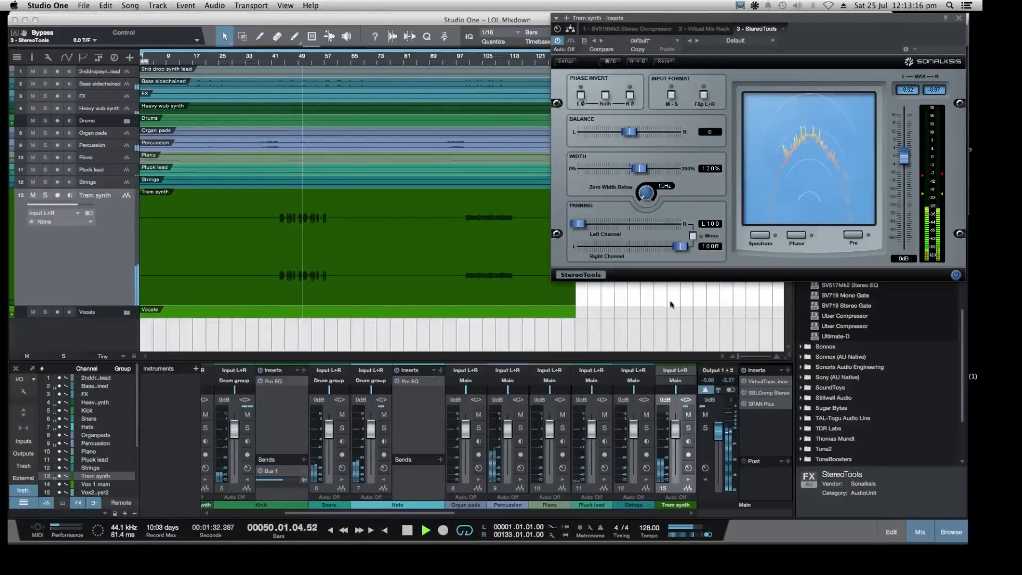
left_click(959, 17)
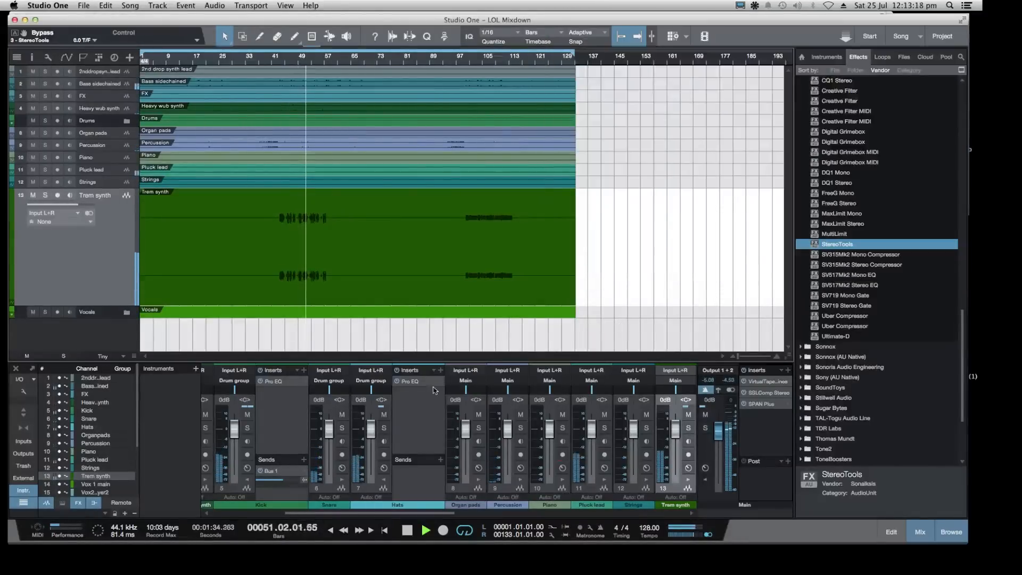
left_click(688, 480)
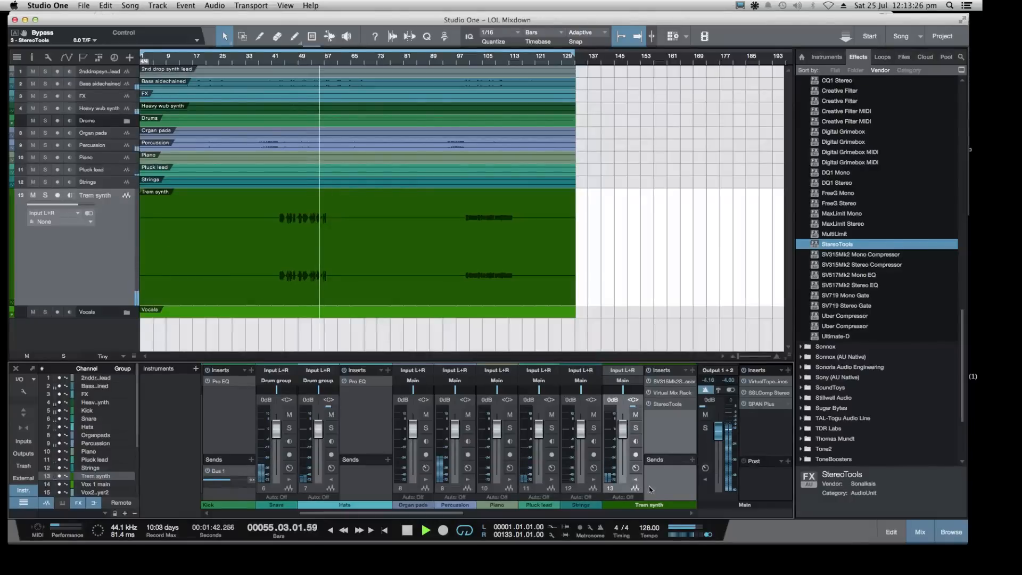
Add a bus for the Trem synth track, check its channel in the console, and replay from around bar 43
right_click(101, 235)
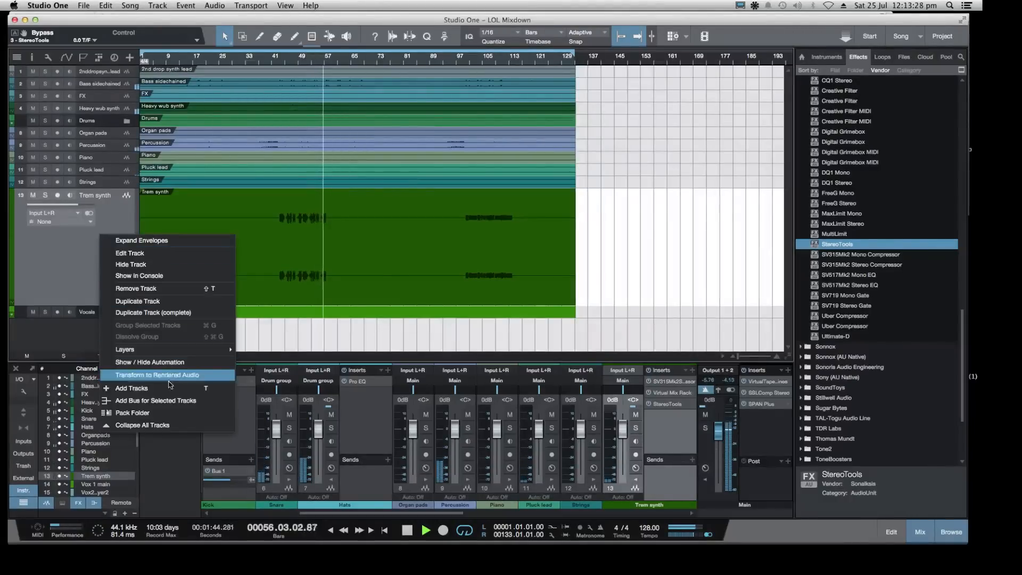
left_click(170, 407)
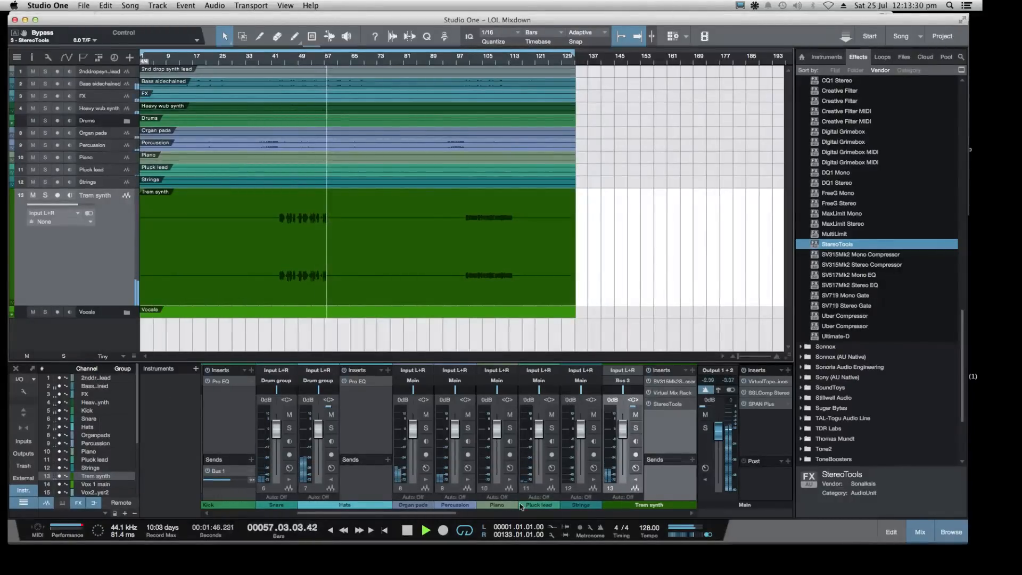
left_click_drag(457, 513, 684, 514)
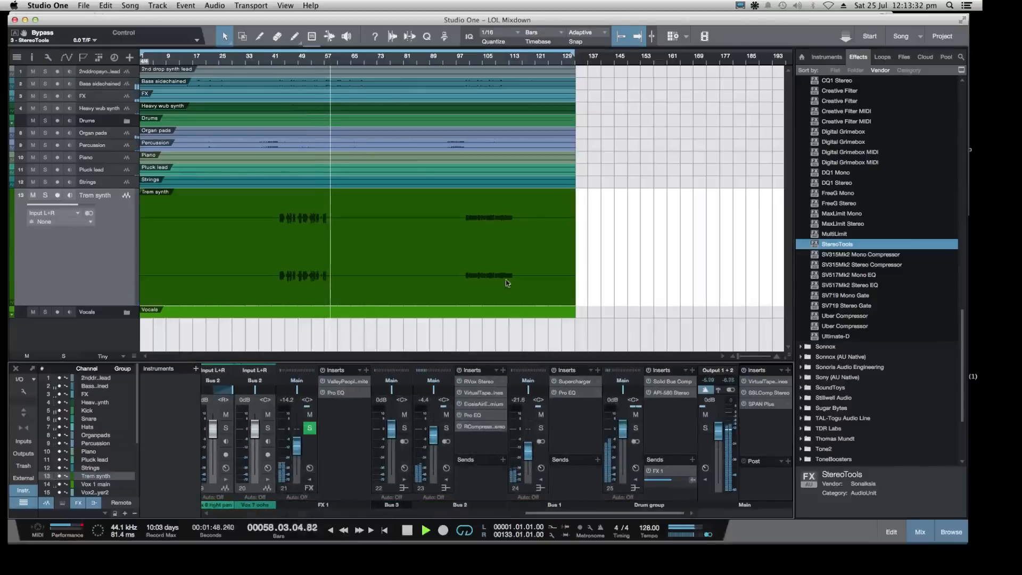
left_click(276, 60)
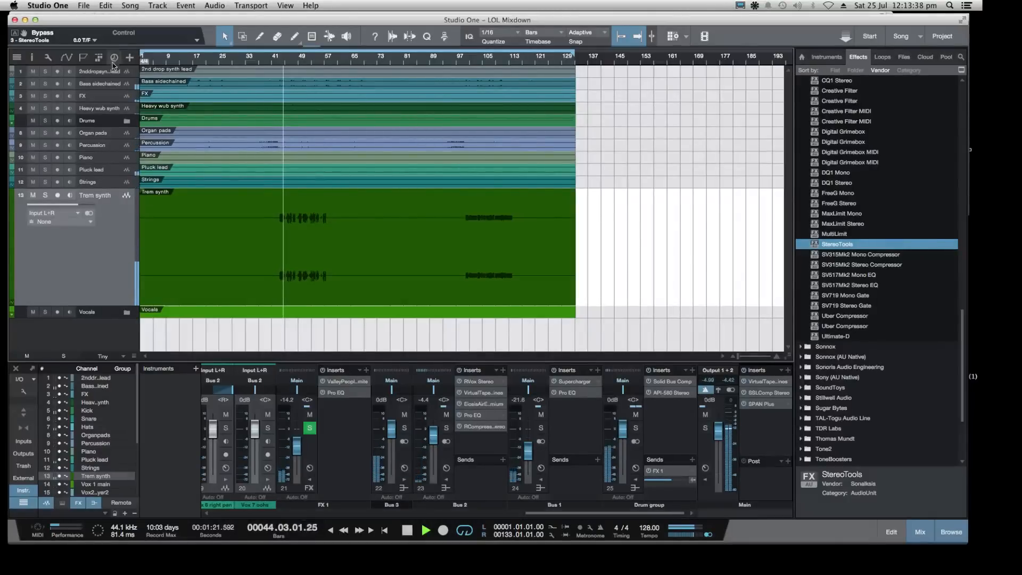
Route the Trem synth channel's output from the new bus back to Main
left_click(105, 6)
key("Escape")
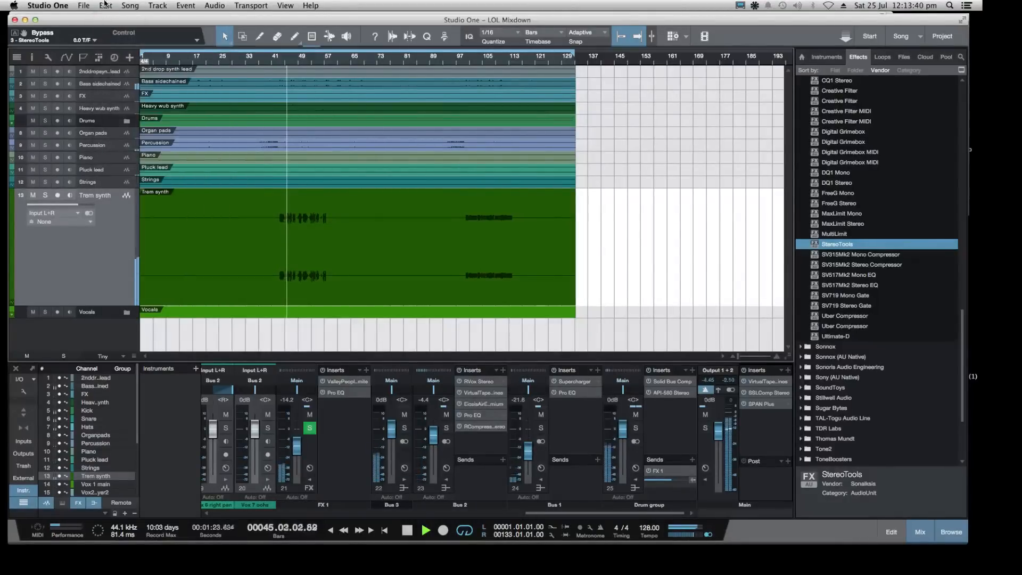
left_click_drag(551, 515, 401, 516)
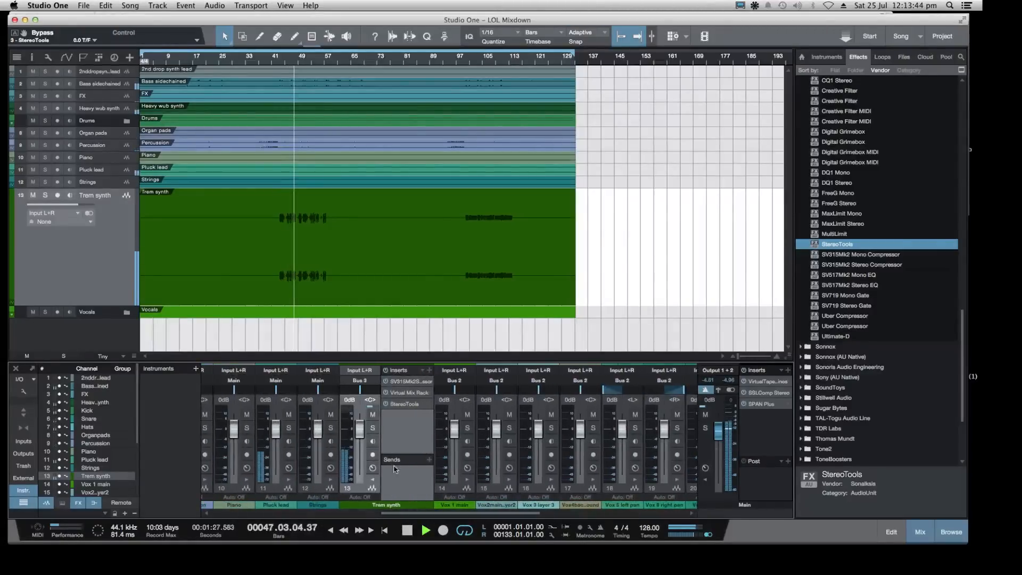
left_click(353, 381)
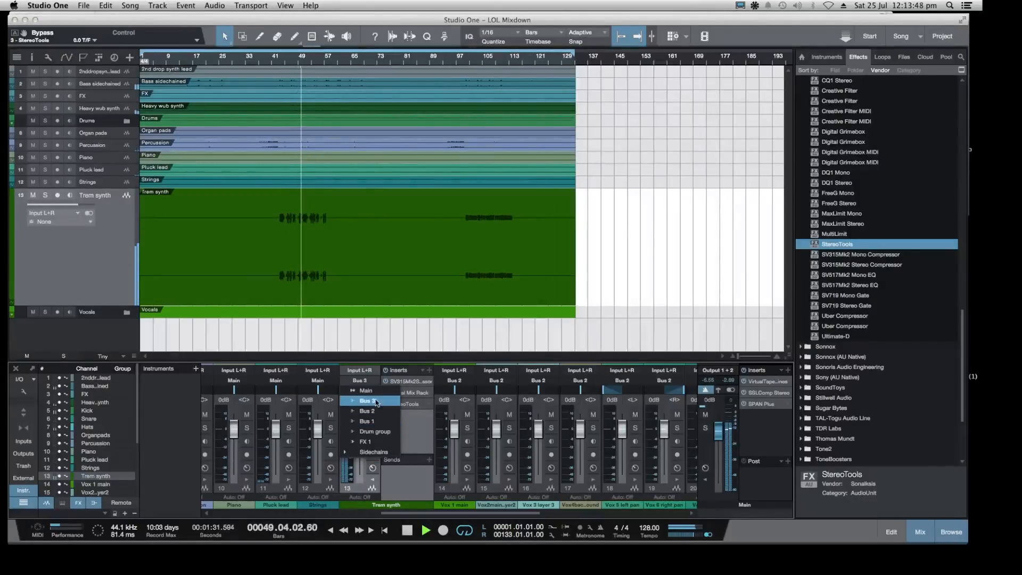
left_click(367, 390)
Add an FX channel send to the Trem synth and turn its send level all the way down
left_click(430, 460)
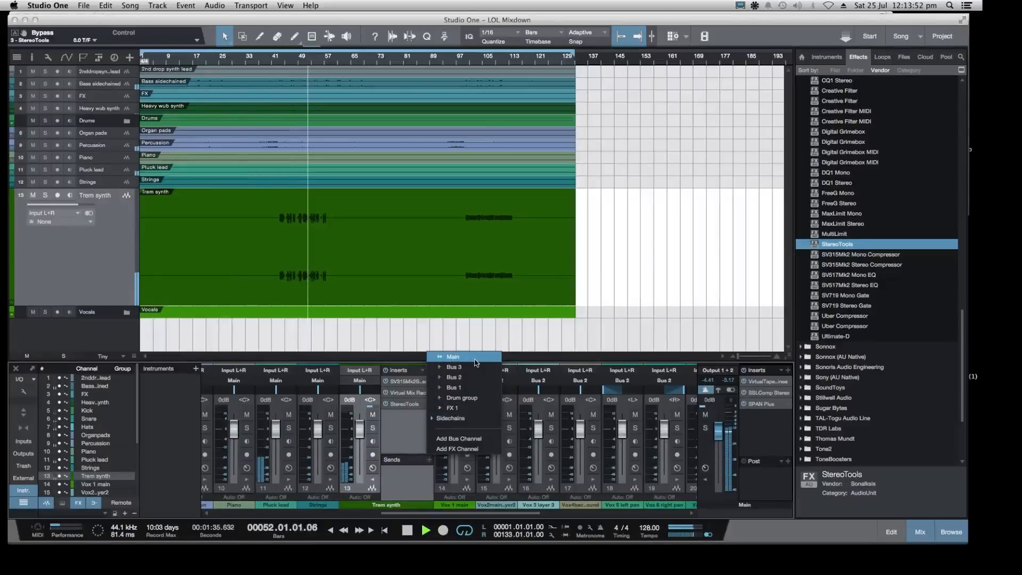
left_click(468, 449)
left_click_drag(408, 484, 371, 483)
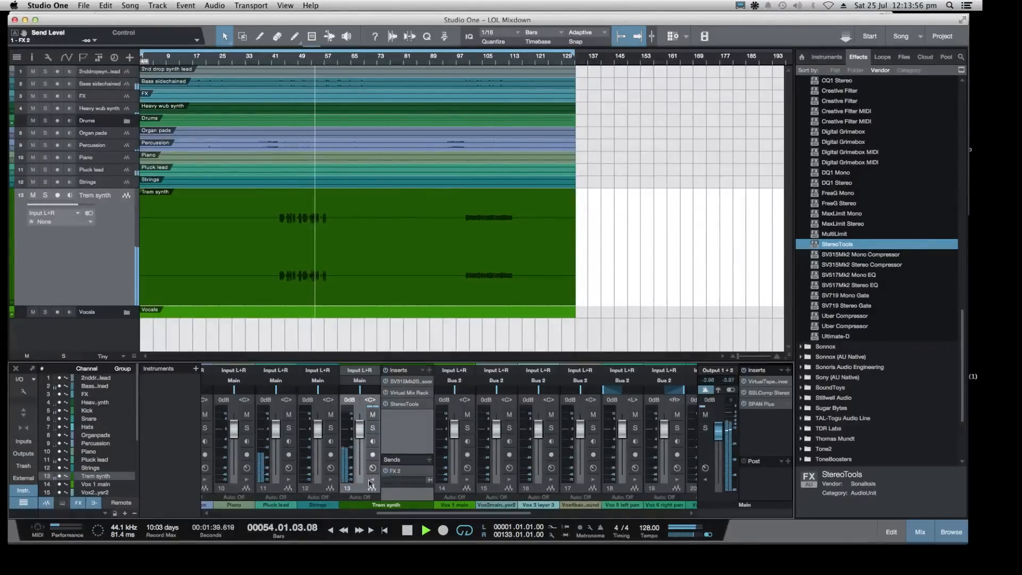
Solo the FX 2 and Trem synth channels and raise the Trem synth's FX 2 send to about -4.7 dB
scroll(418, 506, "right", 5)
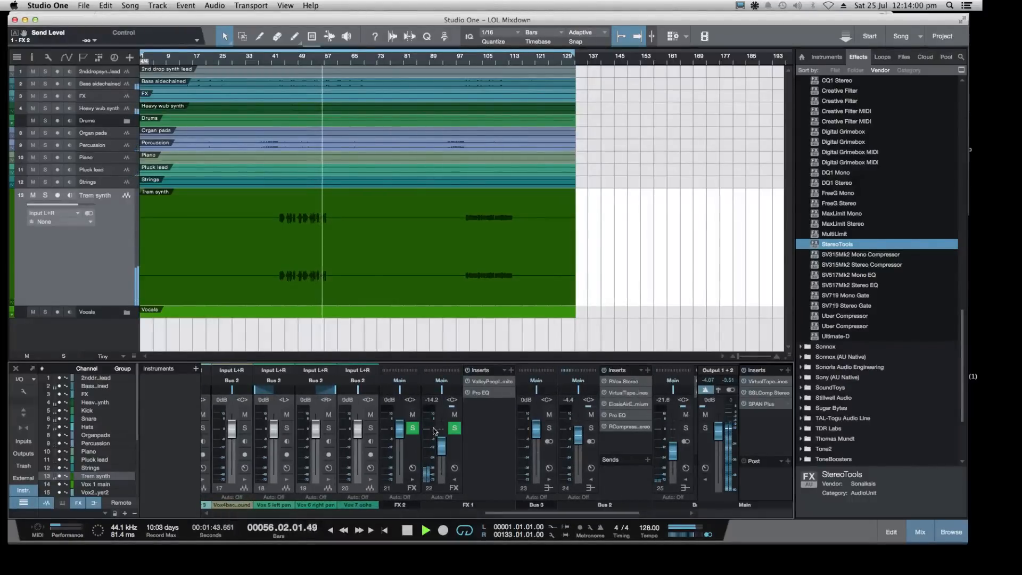
left_click(412, 428)
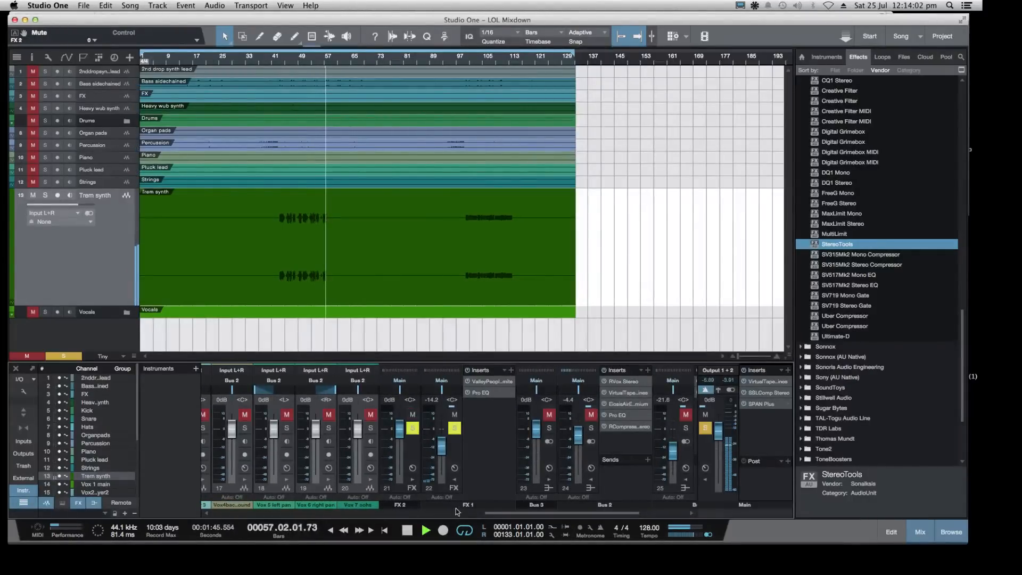
scroll(425, 510, "left", 5)
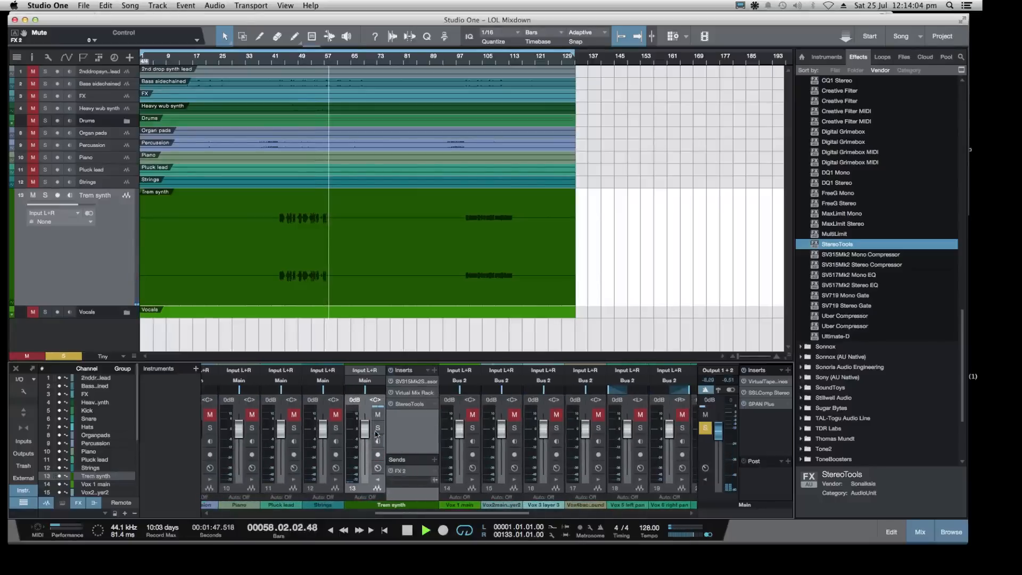
left_click(377, 428)
left_click_drag(400, 483, 417, 480)
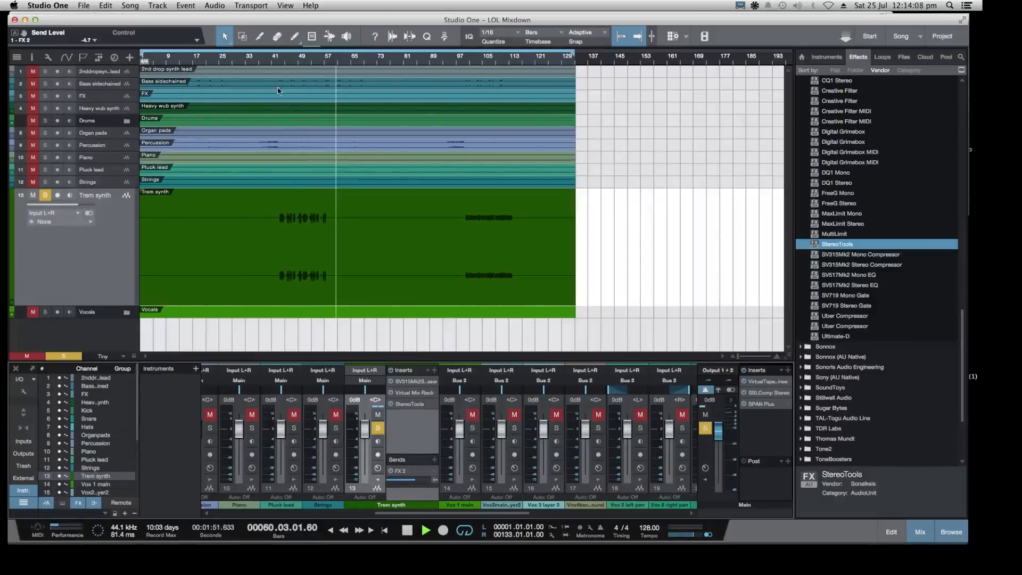
Replay the soloed Trem synth from around bar 45 and pull the FX 2 channel's volume fully down
left_click(287, 62)
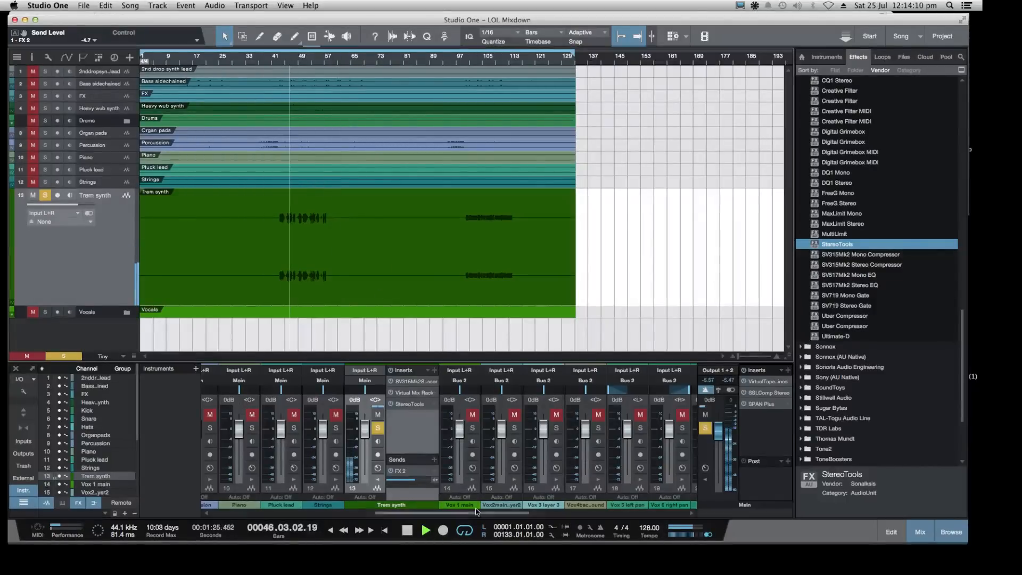
left_click_drag(477, 512, 569, 520)
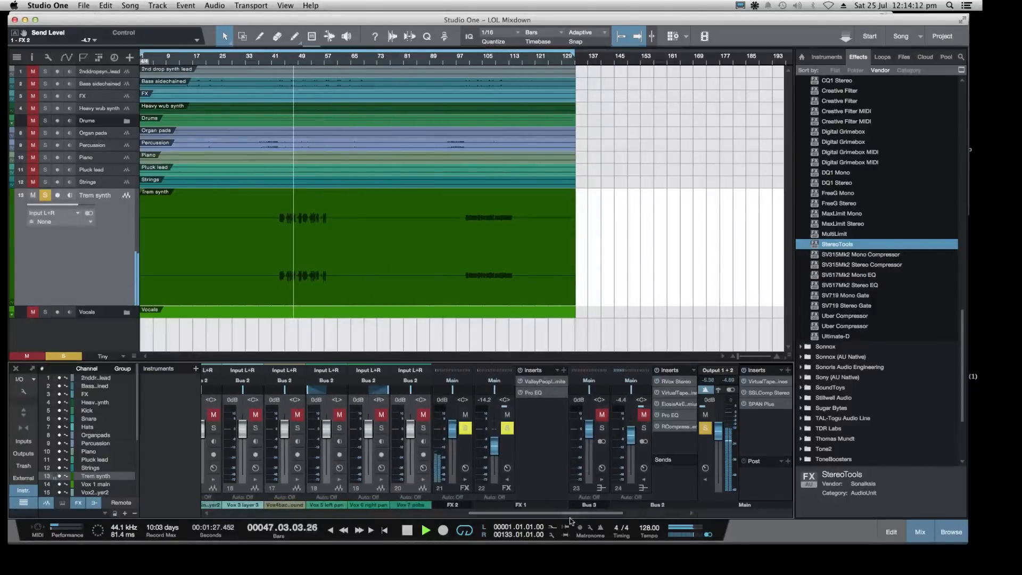
left_click_drag(452, 429, 452, 471)
scroll(612, 436, "left", 2)
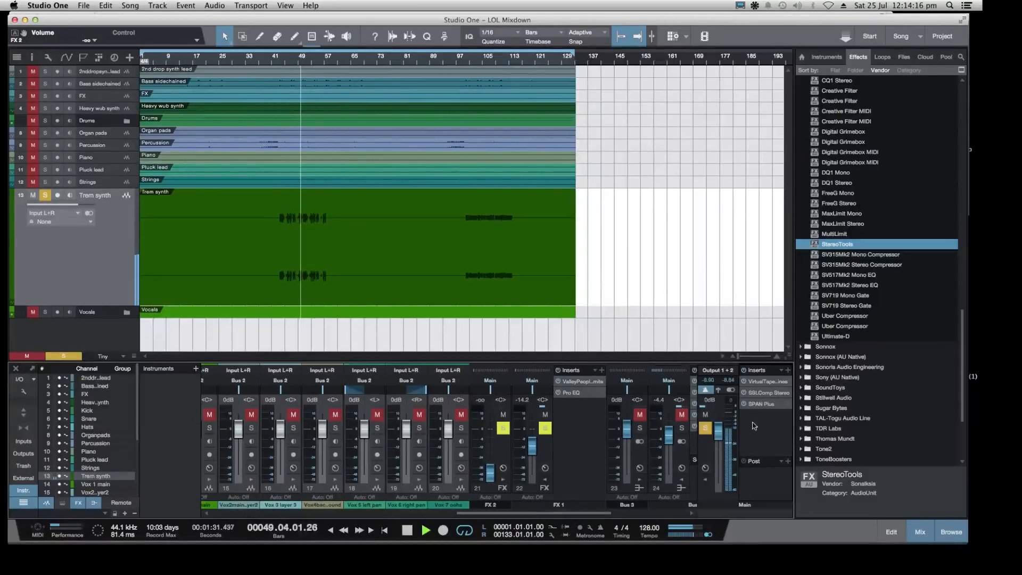
Find the PreSonus Bitcrusher among the vendor-sorted effects and insert it on the FX 2 channel
scroll(878, 266, "up", 3)
left_click(801, 152)
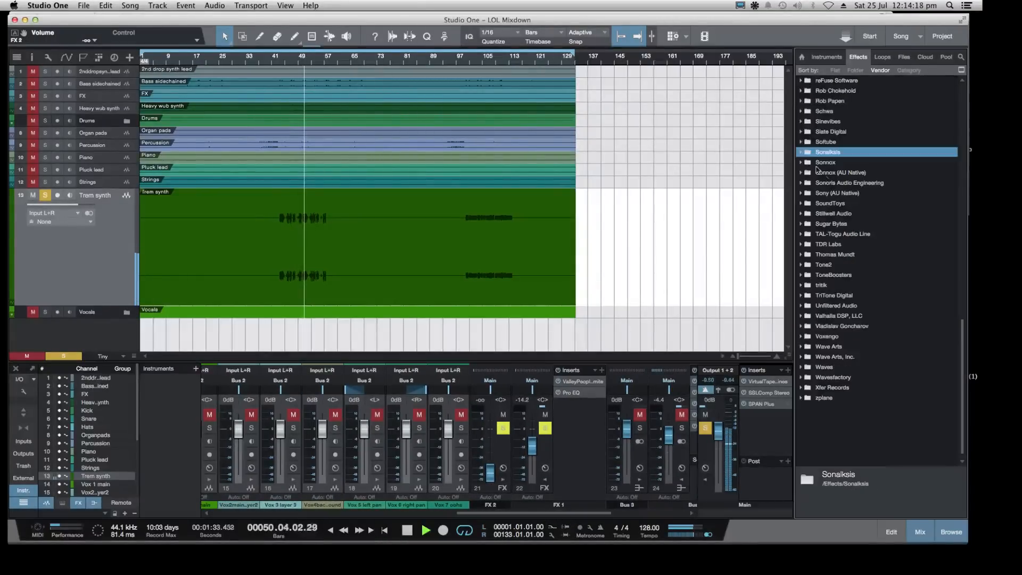
scroll(800, 133, "up", 3)
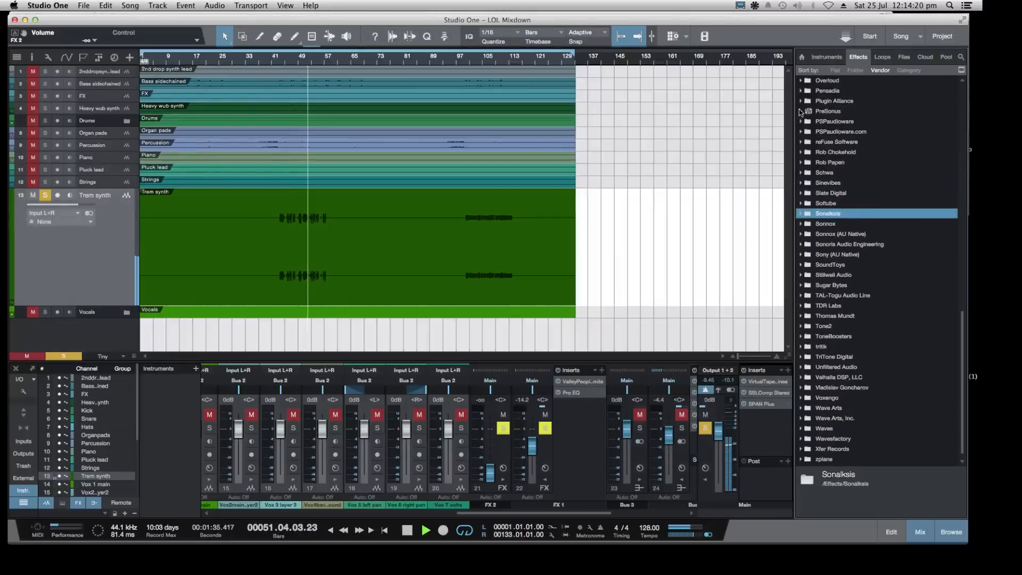
left_click(800, 112)
scroll(871, 157, "down", 1)
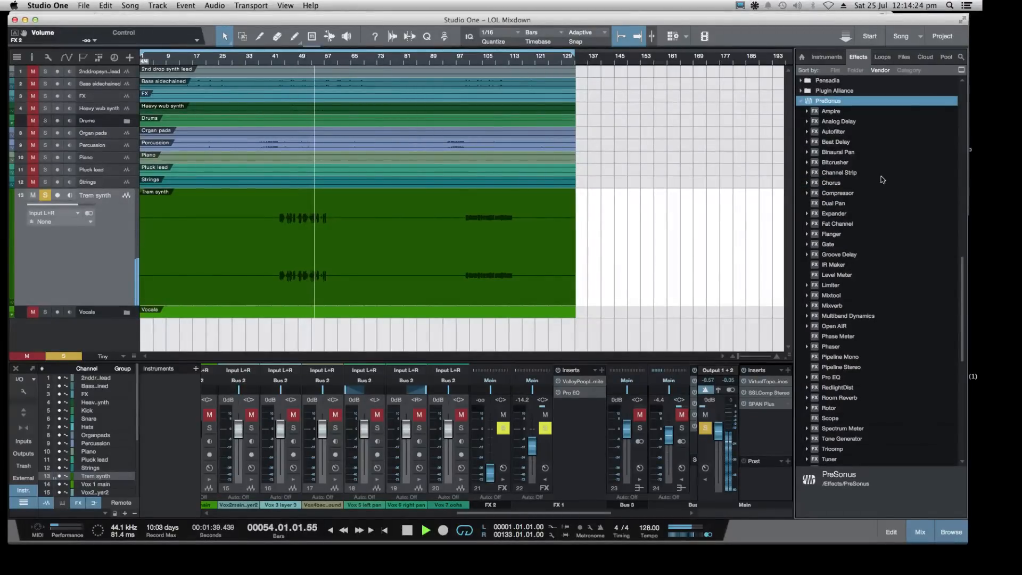
scroll(883, 181, "down", 2)
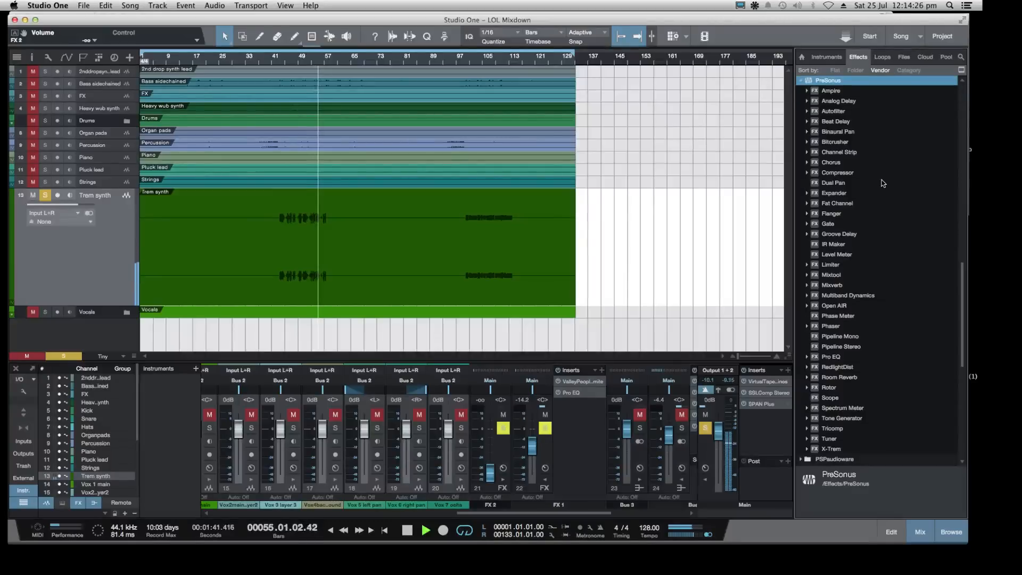
scroll(883, 183, "up", 10)
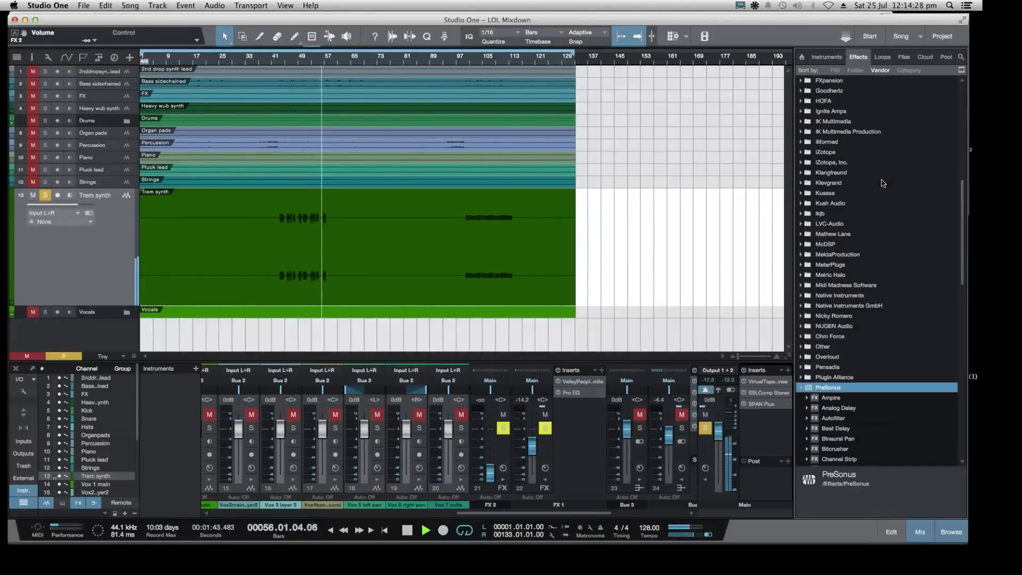
scroll(885, 185, "down", 4)
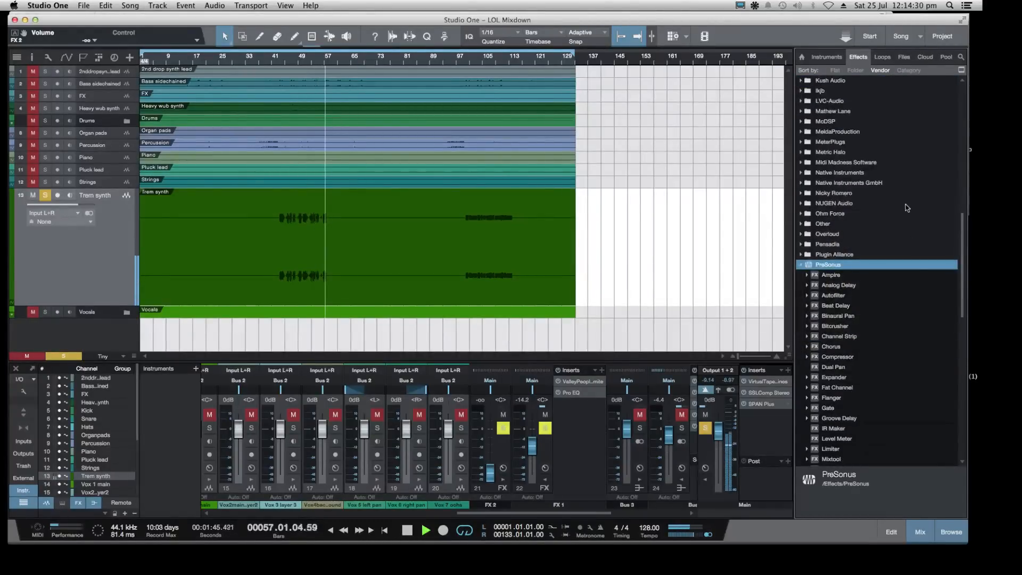
scroll(918, 266, "down", 1)
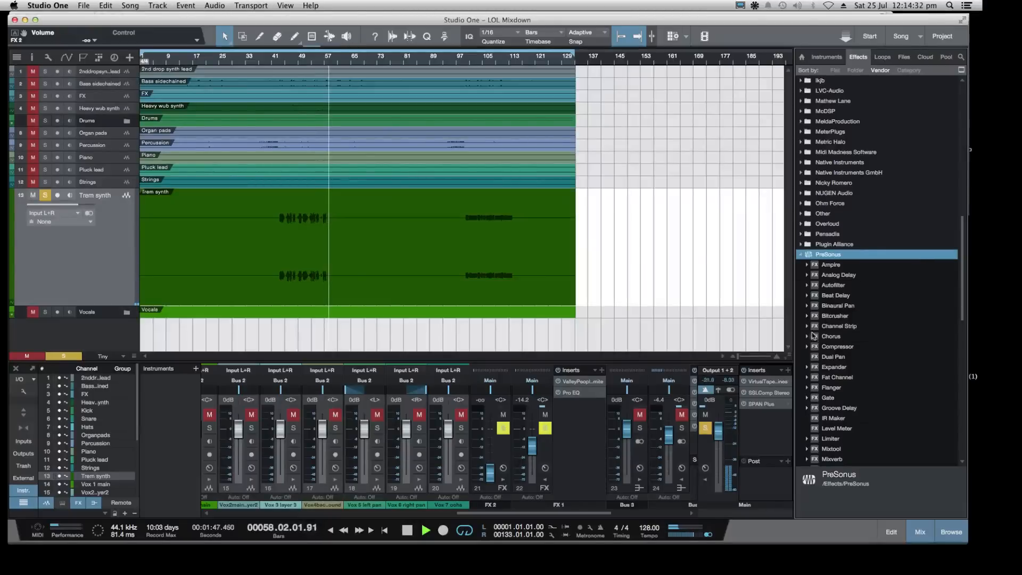
left_click_drag(816, 319, 503, 452)
Replay from around bar 44, load the Bitcrusher's 12-bit preset, and set the FX 2 volume to about -23.8 dB
left_click(284, 64)
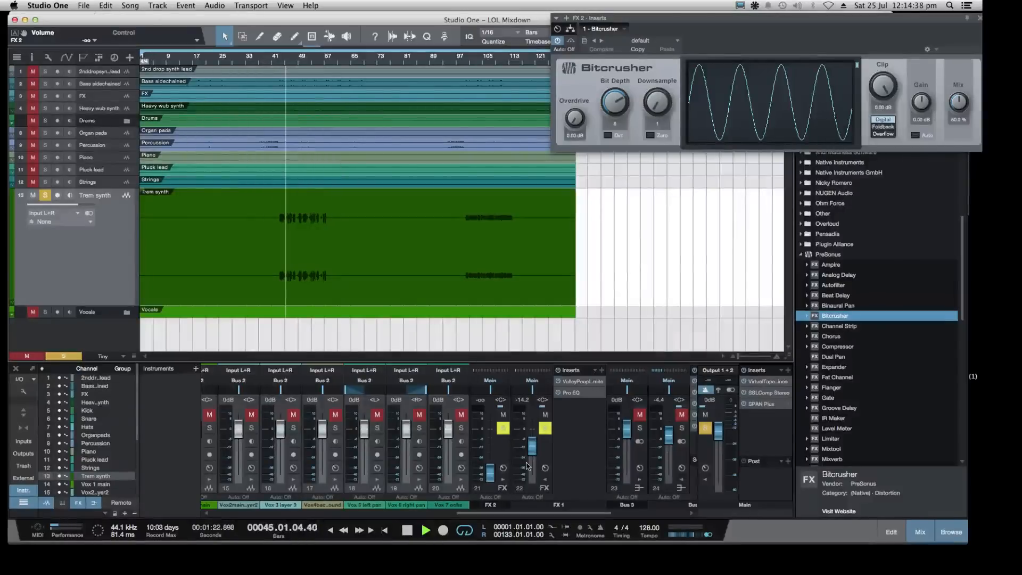
left_click_drag(489, 471, 489, 448)
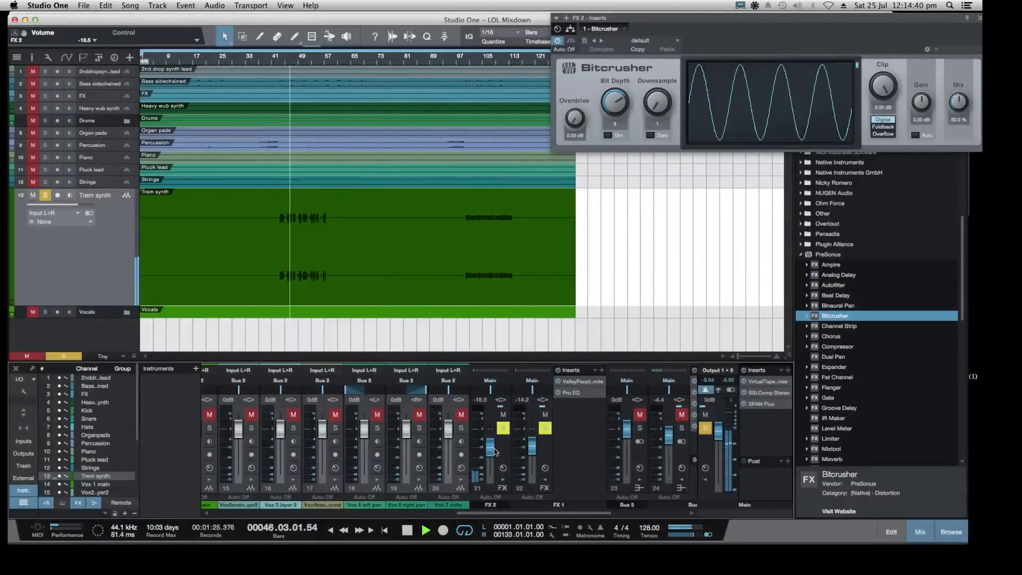
left_click(676, 41)
left_click(667, 62)
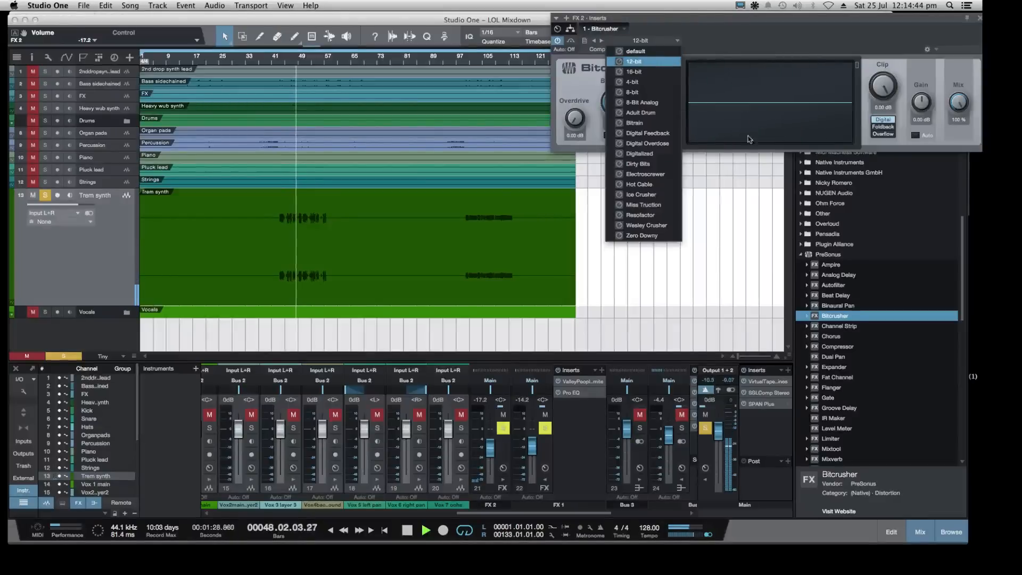
left_click(493, 448)
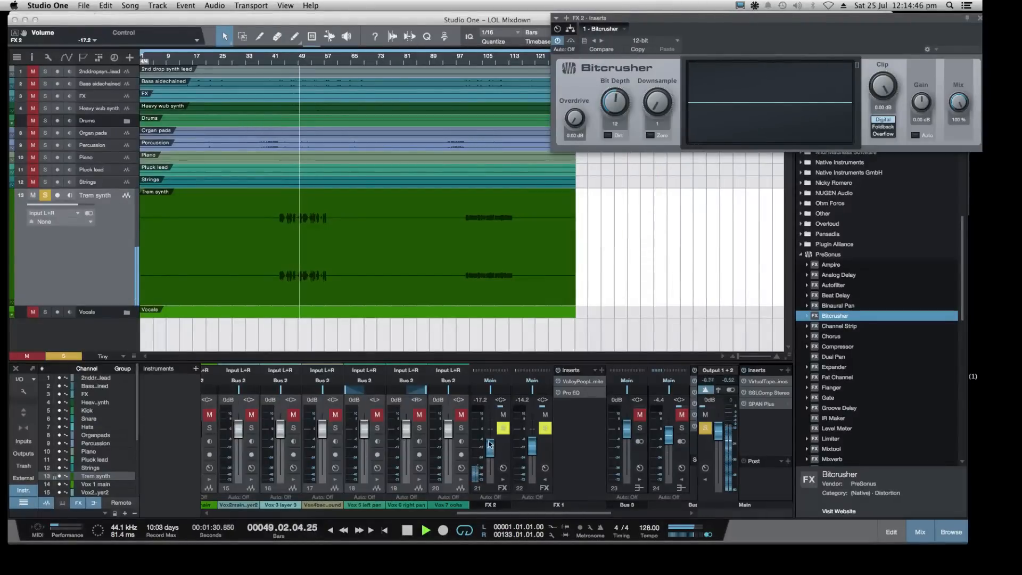
mouse_move(490, 443)
left_mouse_down()
mouse_move(490, 423)
mouse_move(490, 454)
left_mouse_up()
Replay from around bar 43 and take the Trem synth and FX 2 channels out of solo
left_click_drag(487, 513, 421, 515)
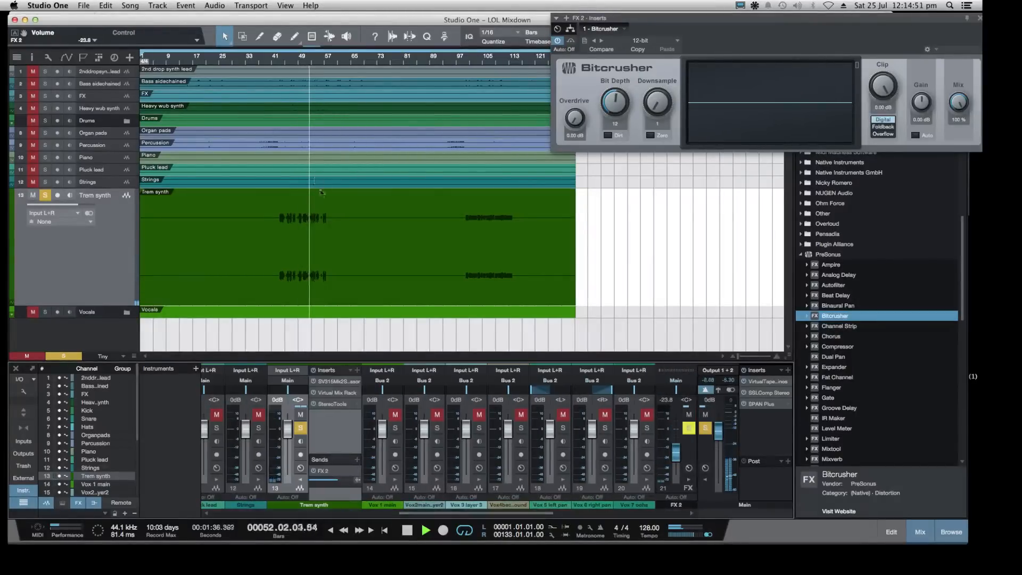
left_click(282, 65)
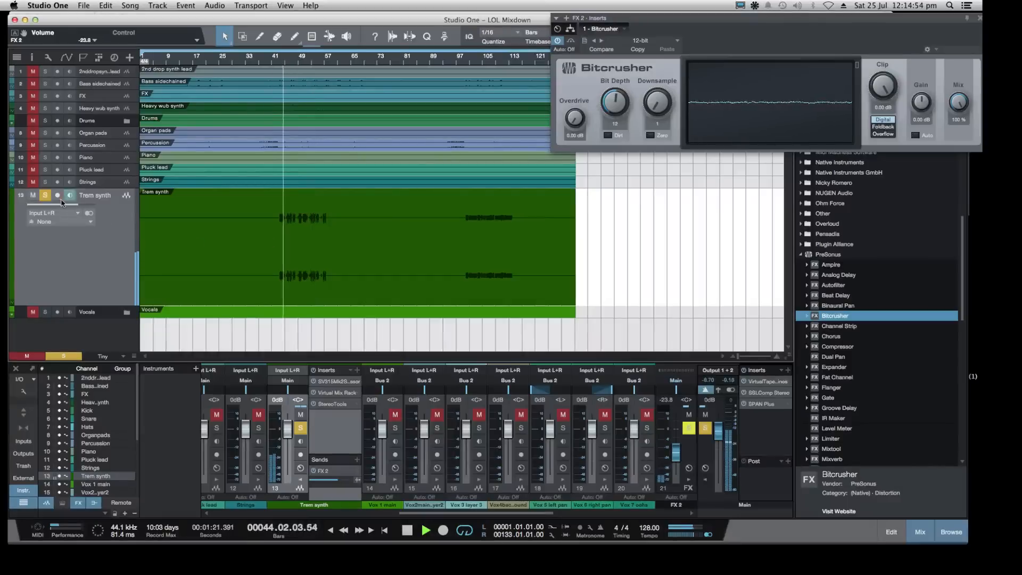
left_click(44, 195)
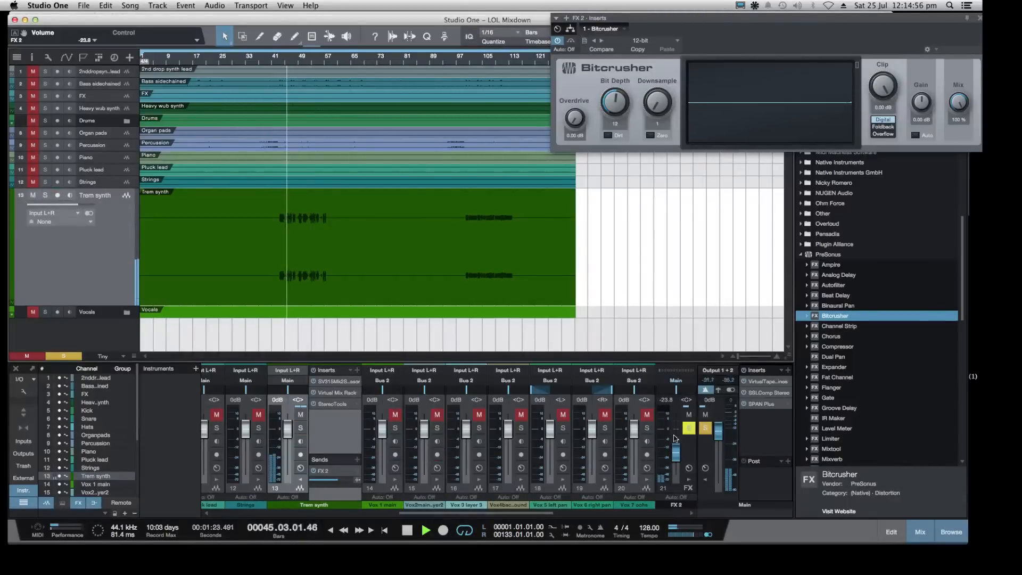
left_click(690, 429)
left_click(688, 414)
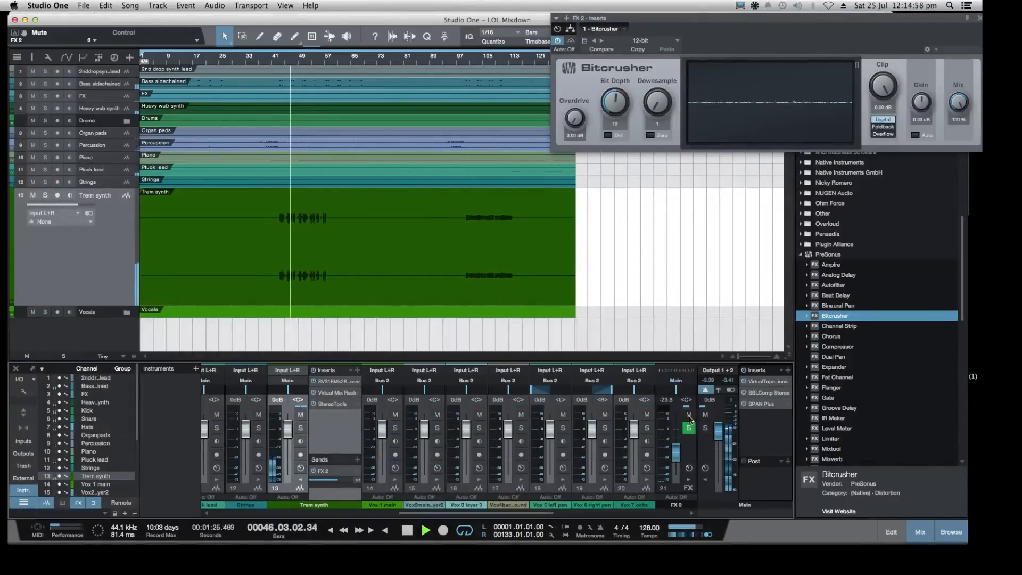
Pull FX 2 fully down, bring it back up to about -24.6 dB in the full mix, and close the Bitcrusher
scroll(679, 456, "down", 3)
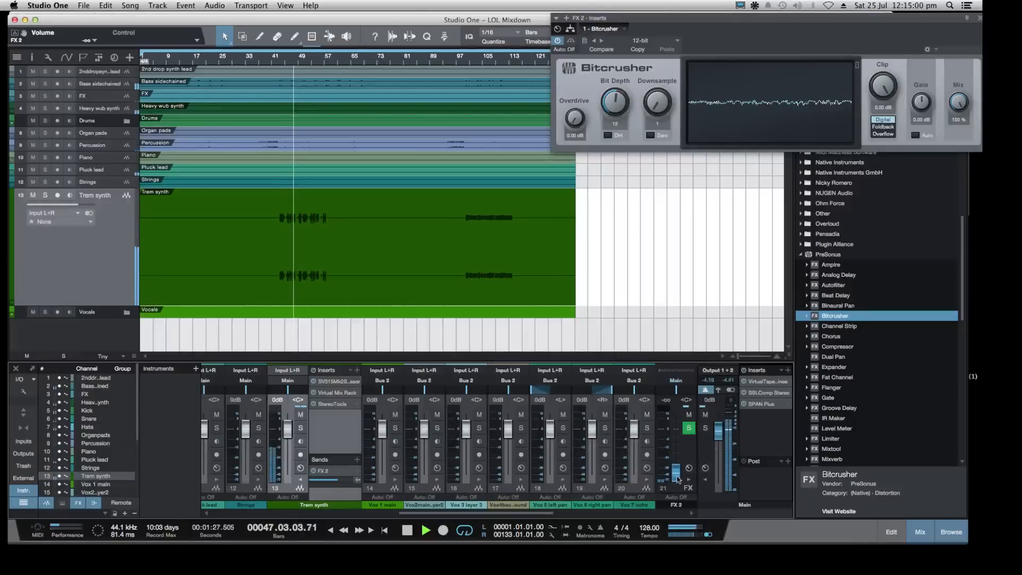
left_click_drag(677, 479, 674, 455)
left_click_drag(858, 29, 733, 49)
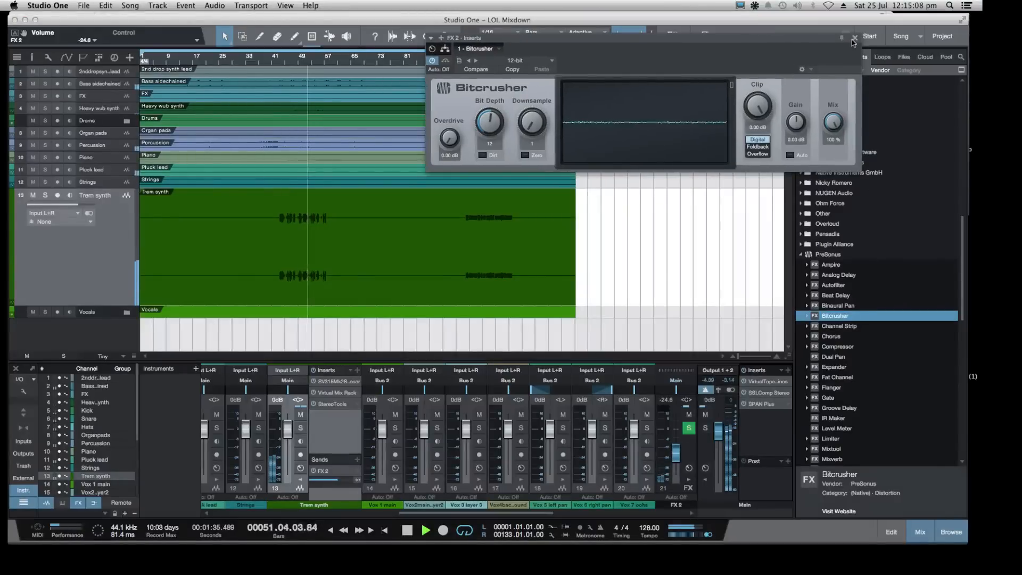
left_click(855, 39)
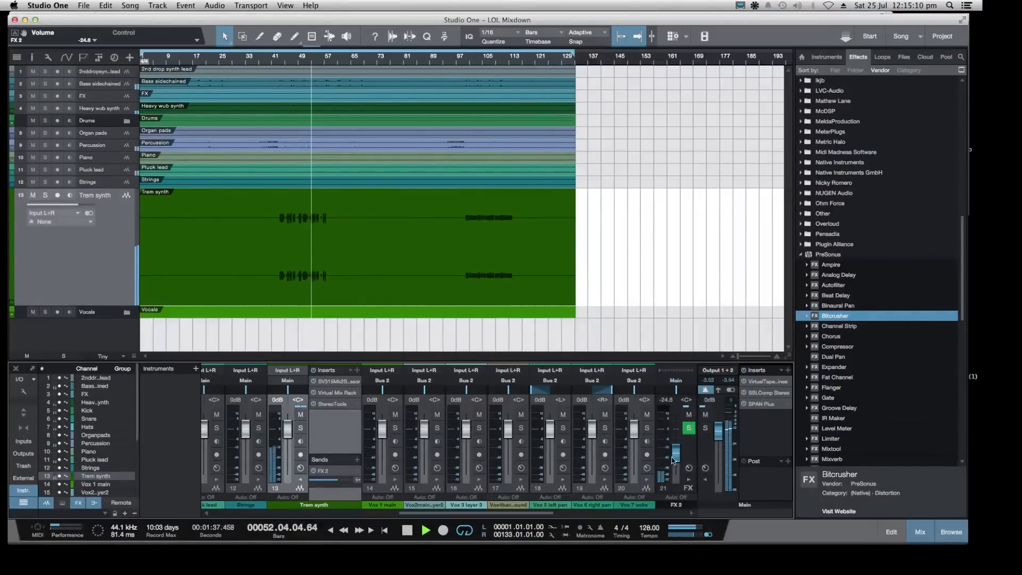
Raise the FX 2 volume to about -9.8 dB and solo the channel
left_click_drag(675, 453, 677, 442)
left_click(690, 417)
left_click(688, 428)
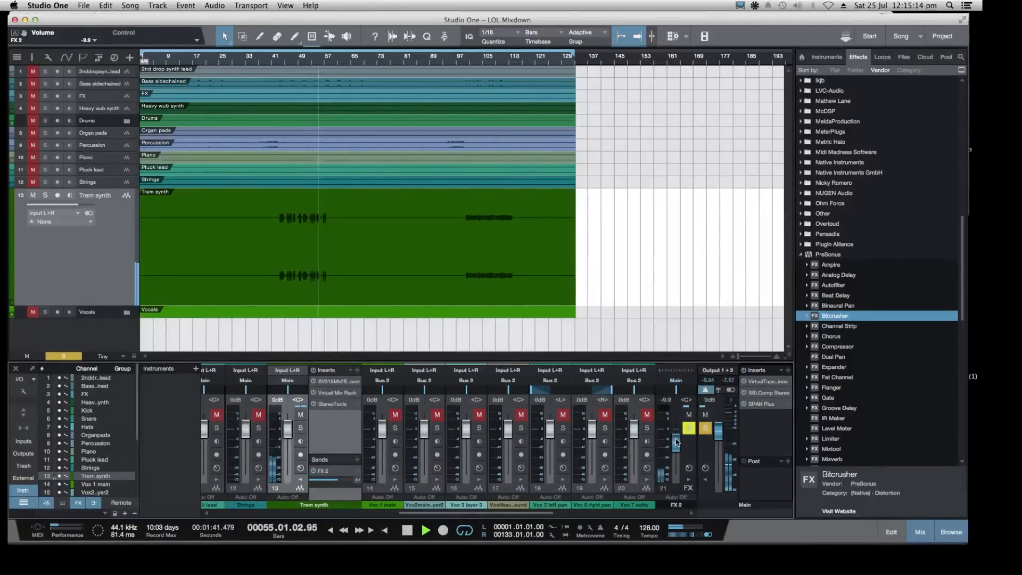
Open the Bitcrusher on the FX 2 channel and try a lower bit depth with downsampling at about 16
left_click(689, 480)
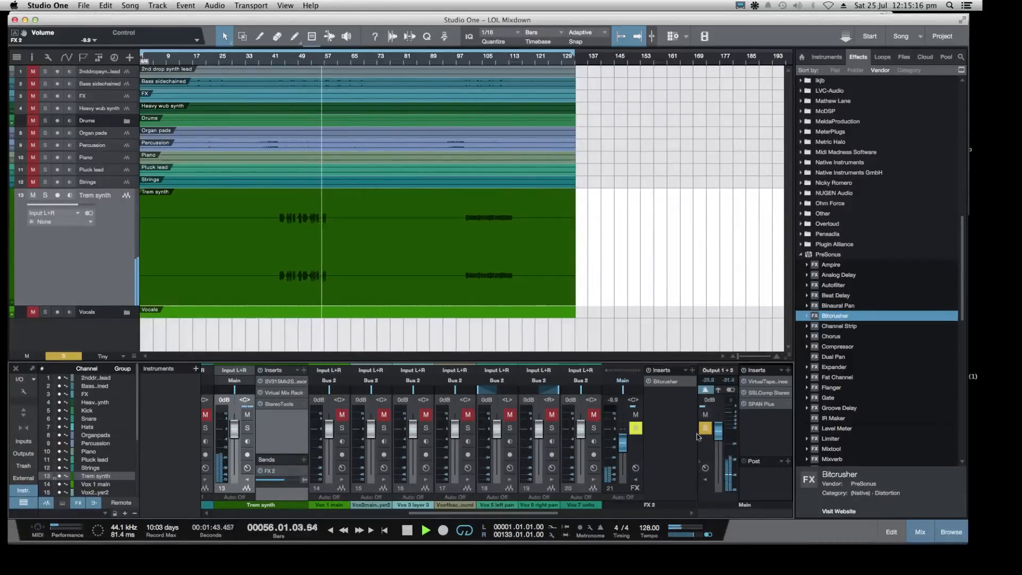
left_click(665, 382)
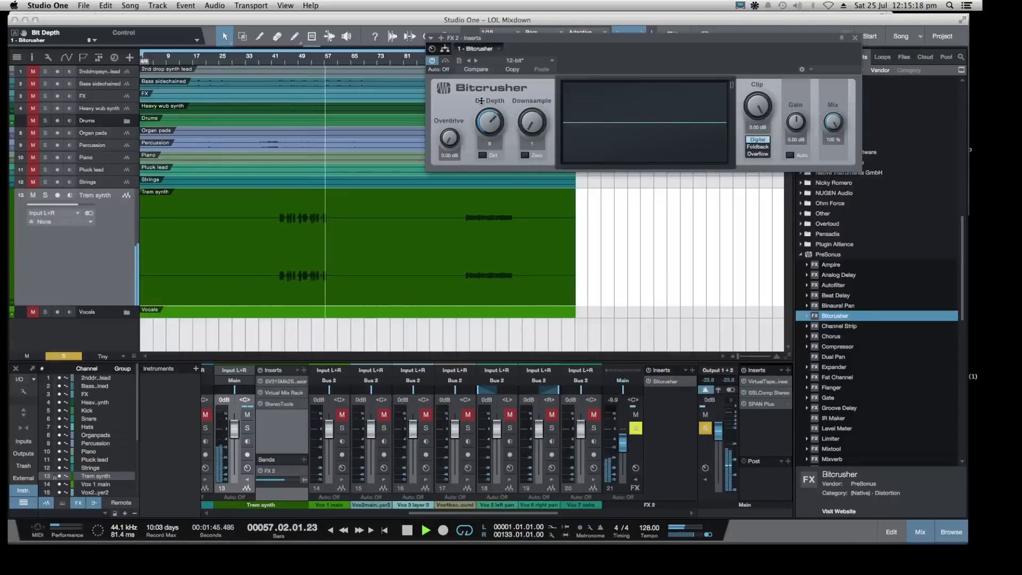
left_click_drag(481, 101, 482, 97)
left_click_drag(522, 125, 527, 97)
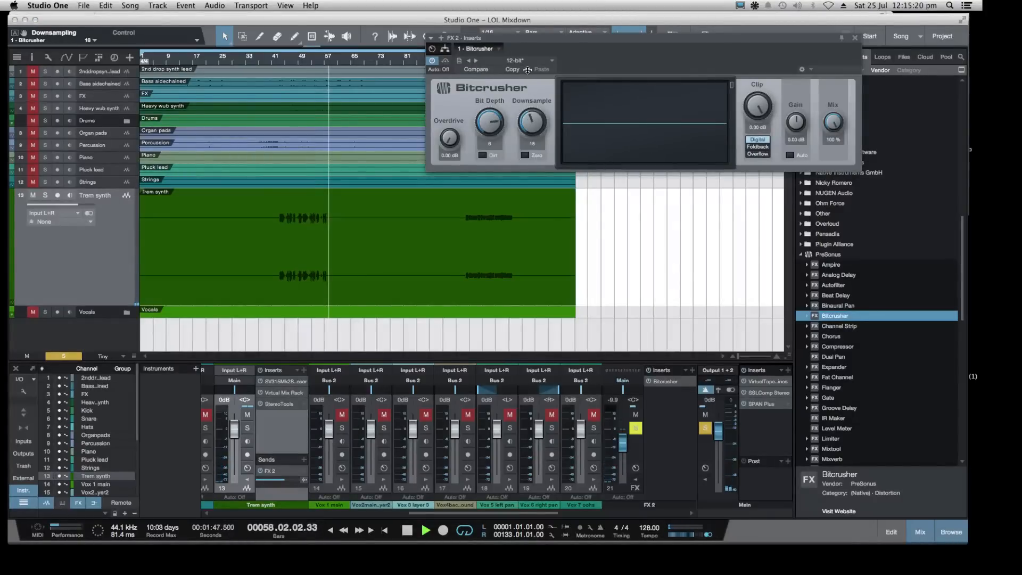
Replay from around bar 46, sweep the Bitcrusher's downsampling down and up, and try bit depth 14 with downsampling 20
left_click(291, 60)
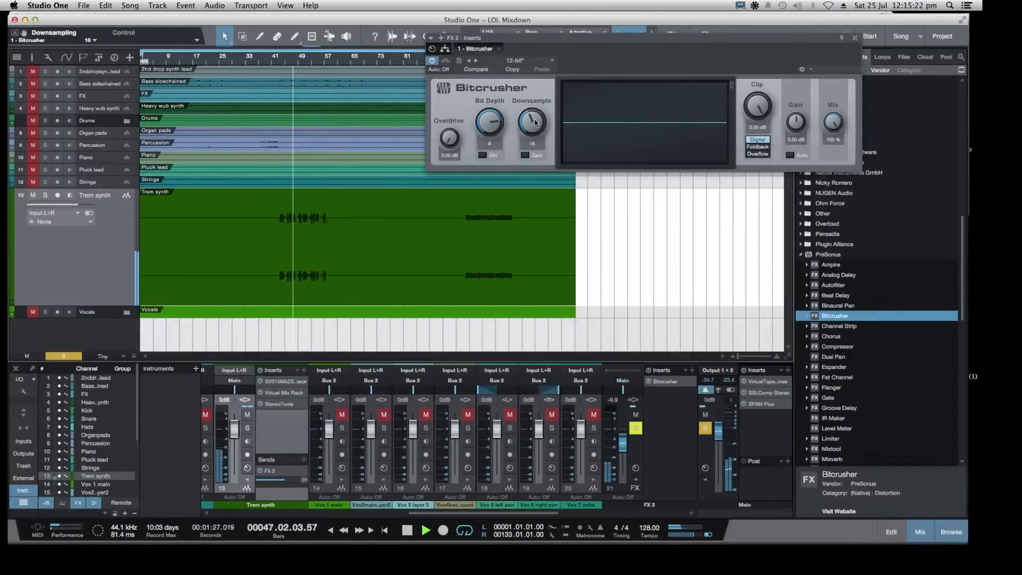
left_click_drag(535, 122, 490, 135)
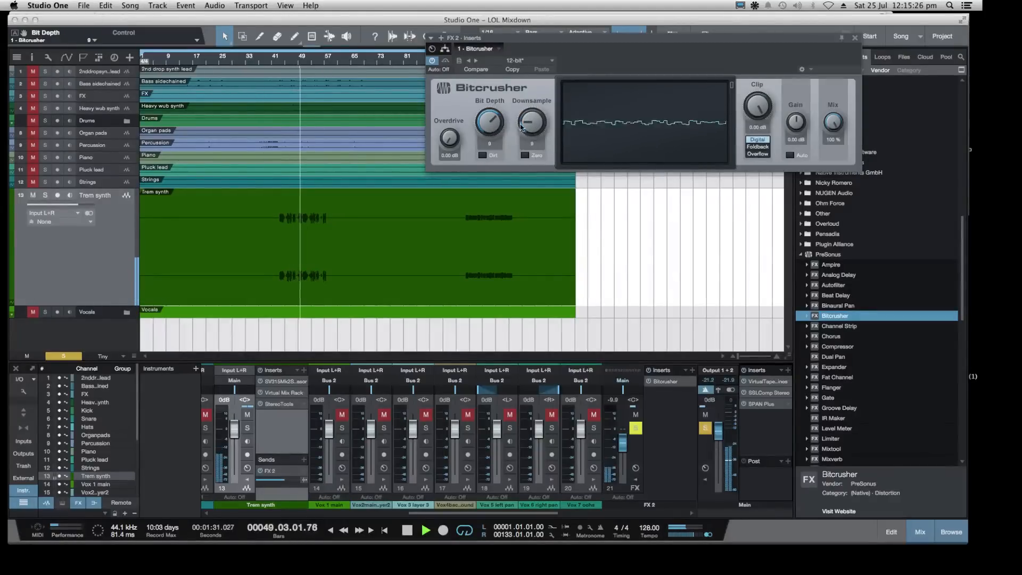
left_click_drag(525, 121, 525, 130)
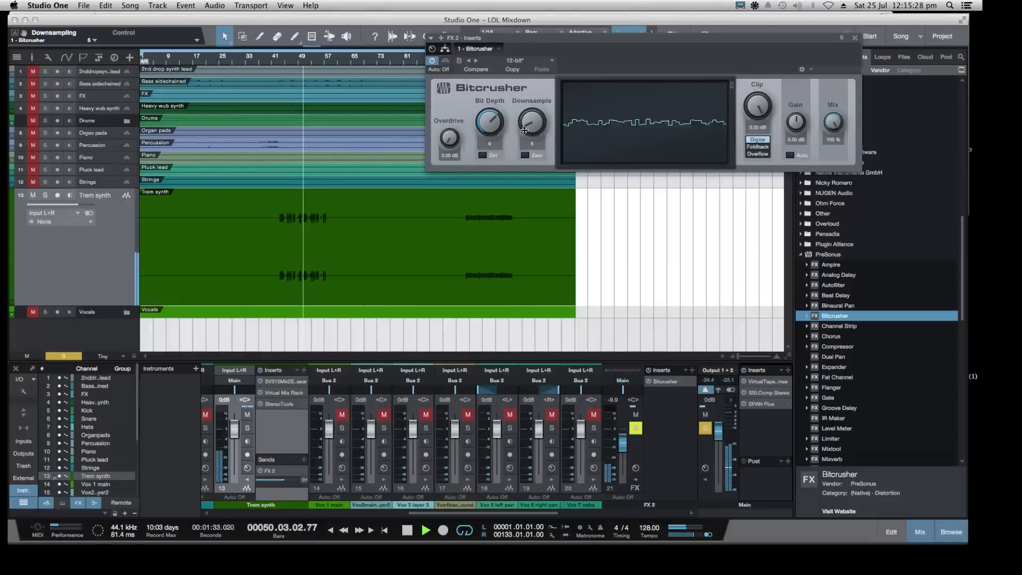
left_click_drag(754, 125, 737, 76)
left_click_drag(545, 129, 520, 21)
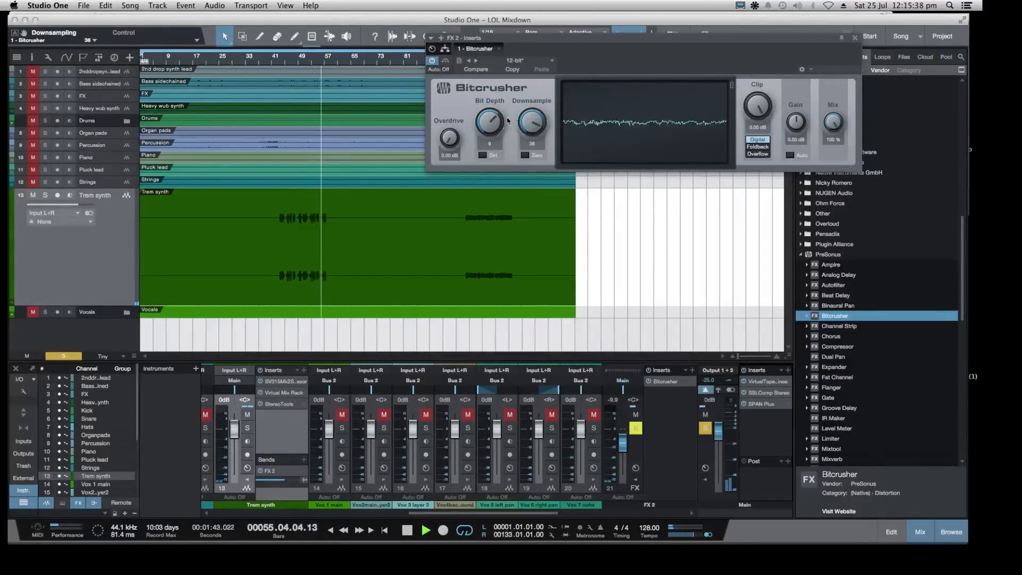
left_click_drag(490, 122, 532, 144)
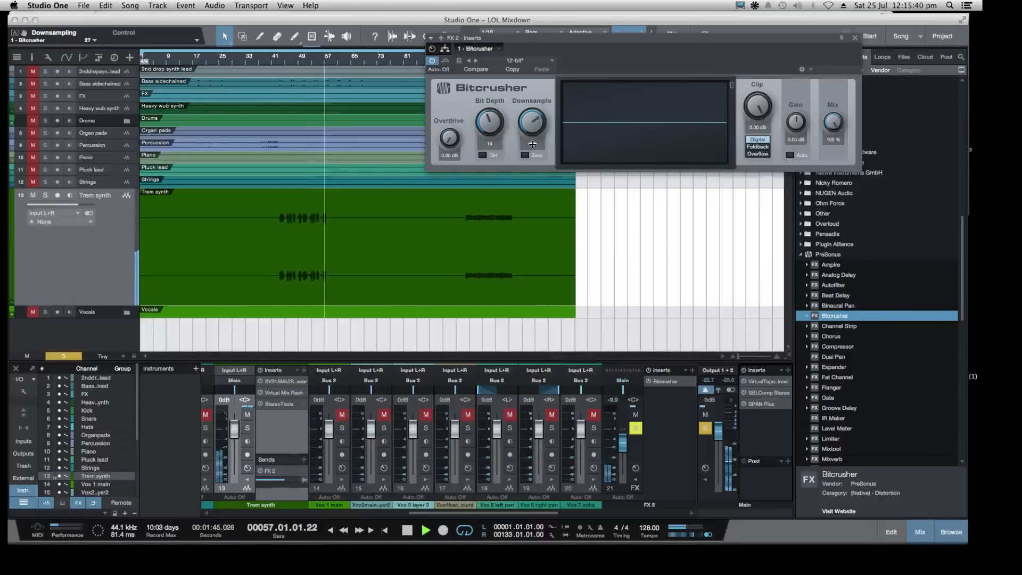
Replay from around bar 46 and try the Bitcrusher with downsampling at 4 and bit depth at 21
left_click(291, 56)
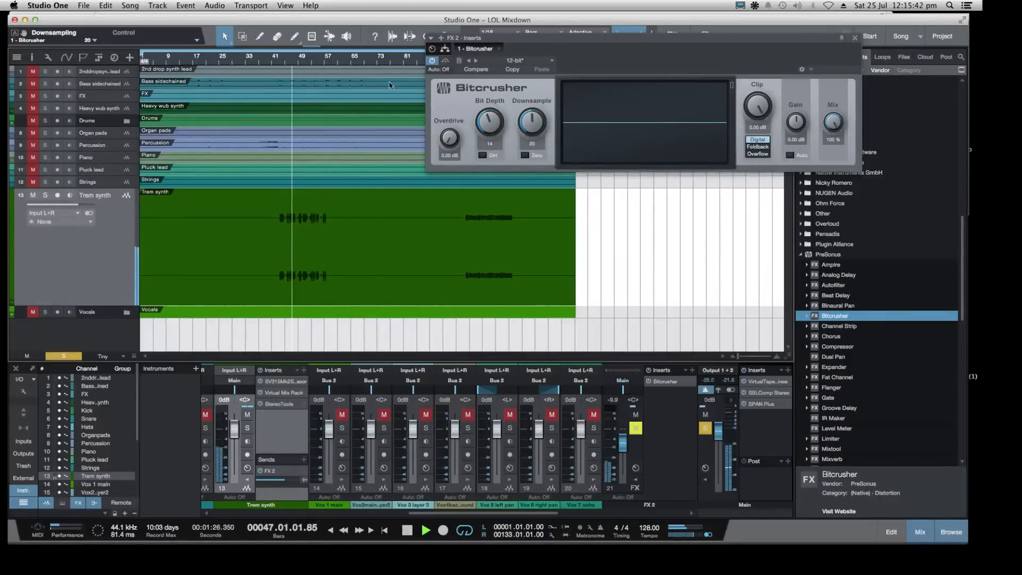
left_click_drag(523, 120, 539, 161)
left_click_drag(484, 124, 494, 171)
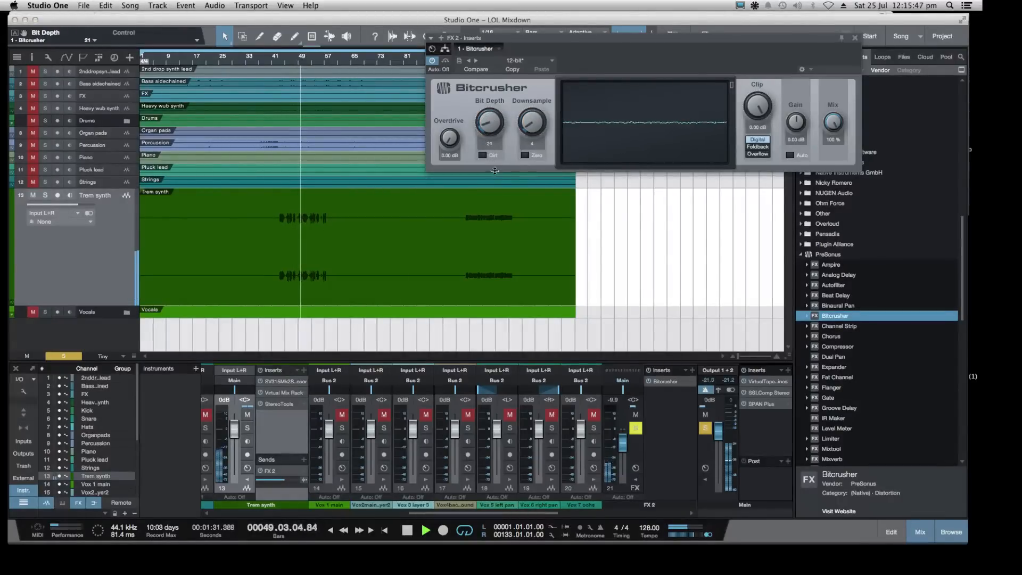
Replay the Trem synth section and try Bitcrusher clip at about -2.6 dB and mix at about 53%, with heavier downsampling and bit depth 8
left_click(288, 61)
left_click_drag(758, 107, 754, 124)
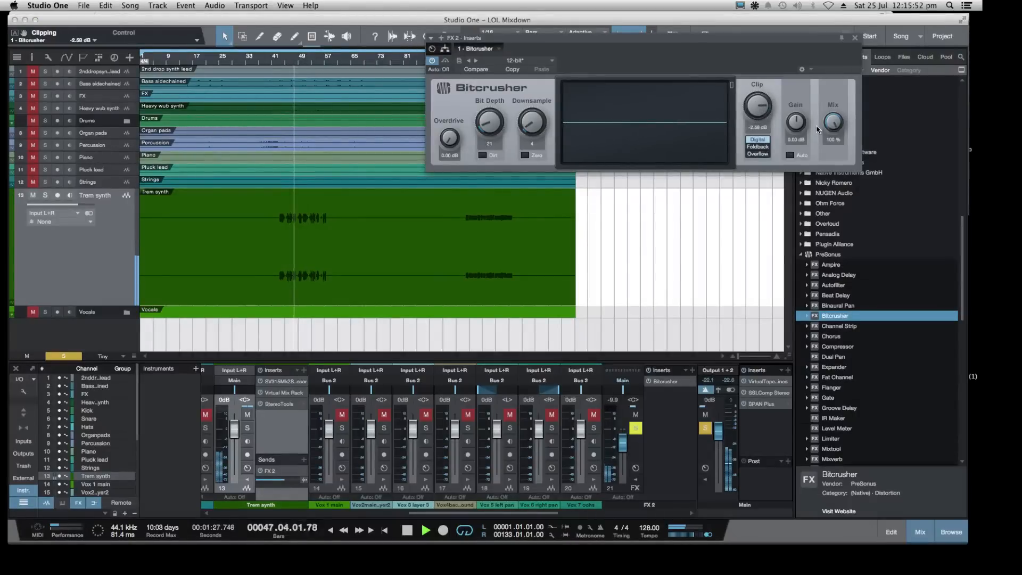
left_click_drag(833, 132, 831, 176)
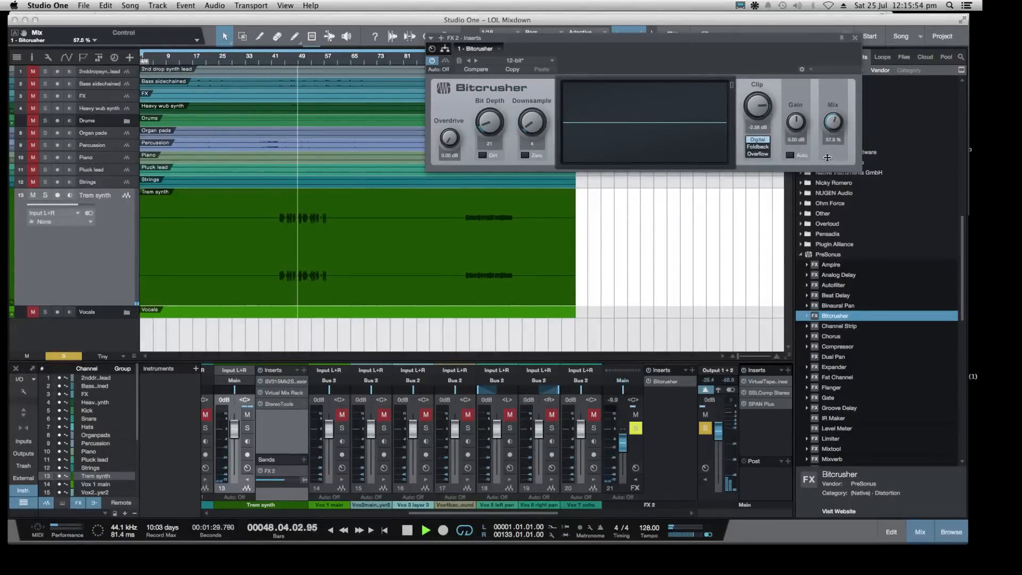
left_click_drag(834, 122, 832, 127)
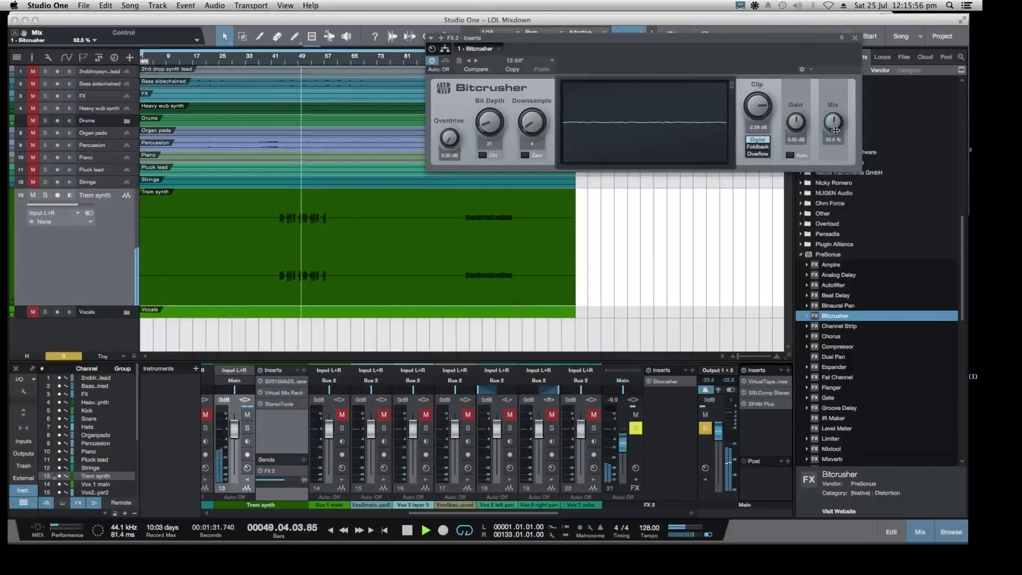
left_click_drag(542, 125, 537, 113)
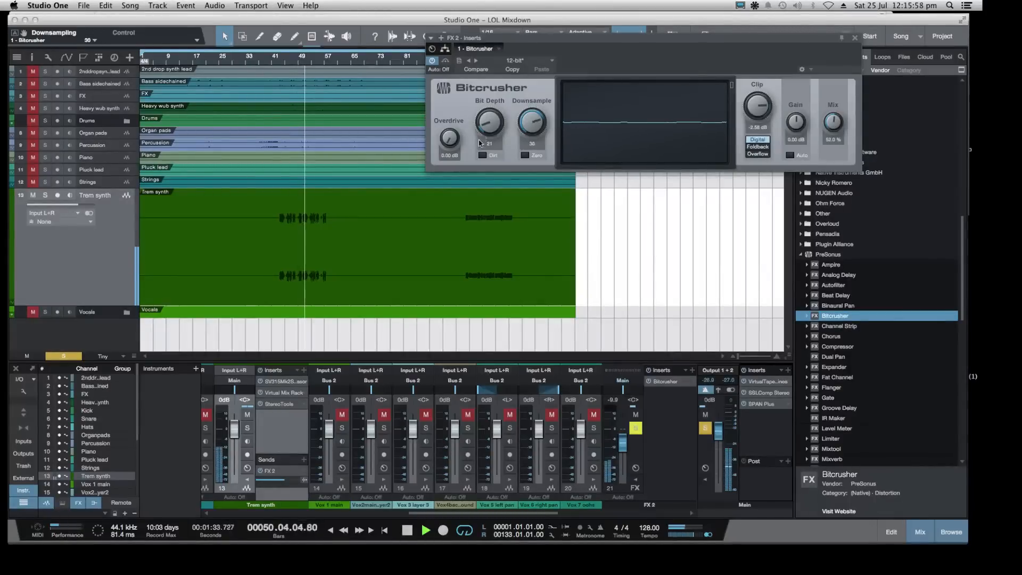
left_click_drag(487, 143, 488, 139)
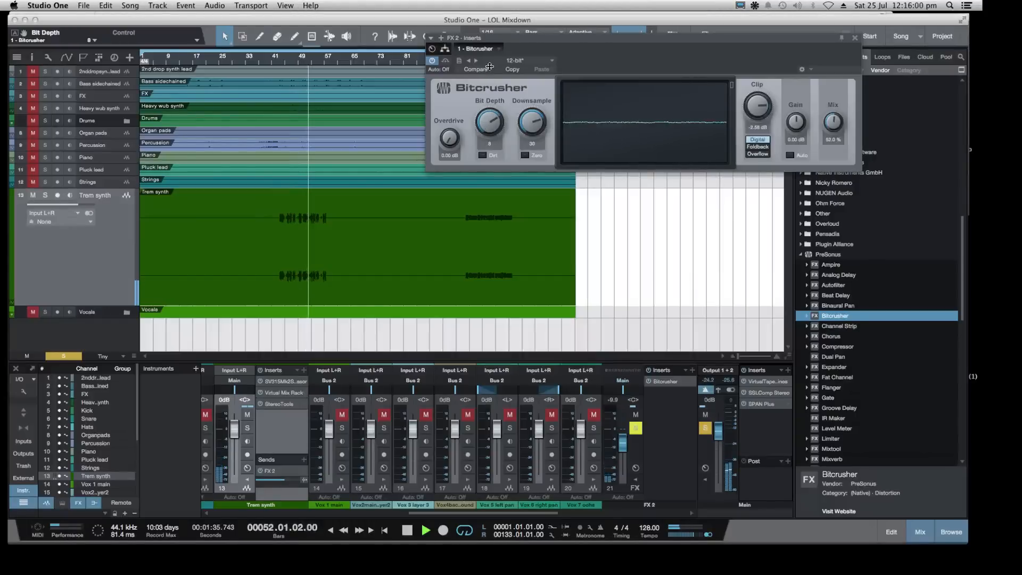
Audition the Bitcrusher's Dirty Bits preset, load Adult Drum instead, and set its downsampling to 7
left_click(551, 61)
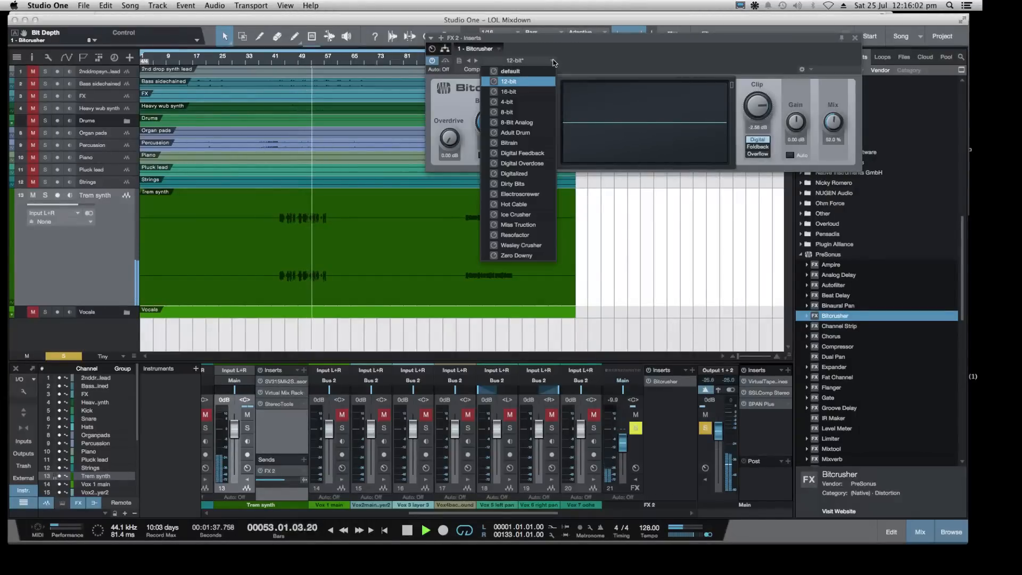
left_click(535, 185)
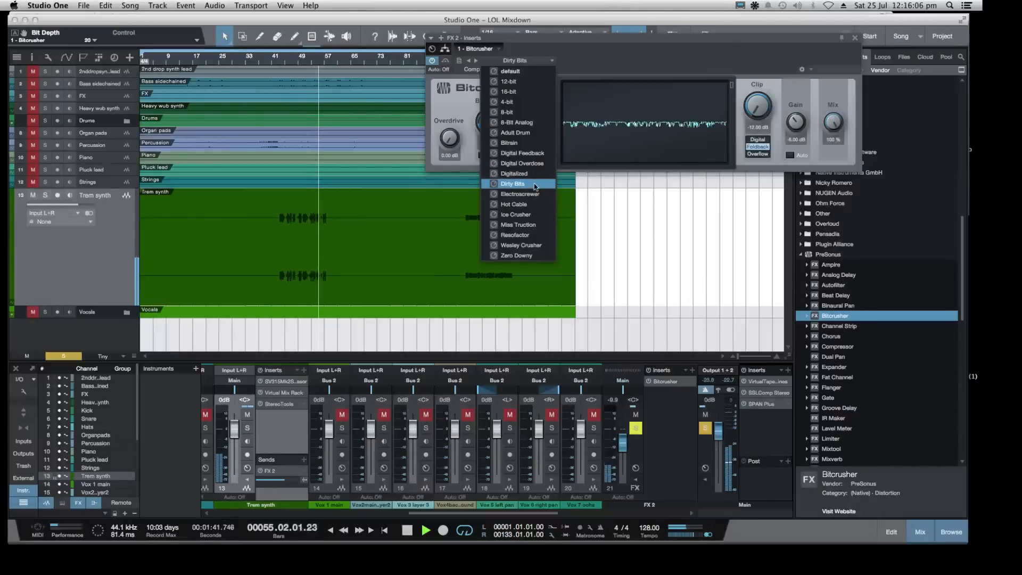
left_click(515, 133)
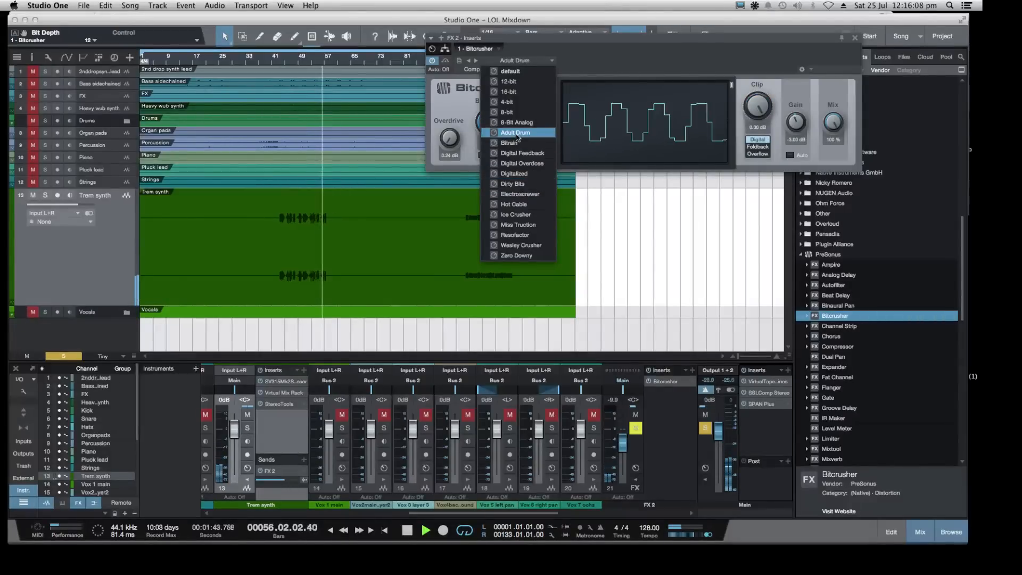
key("Escape")
left_click_drag(532, 123, 532, 133)
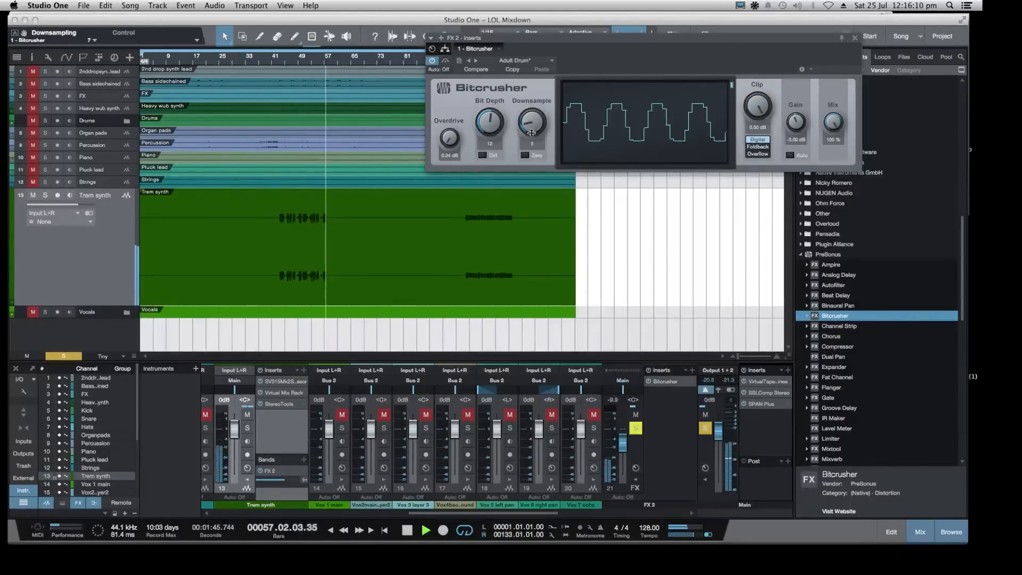
Replay from around bar 45, bypass the Bitcrusher, and restart from around bar 41 while briefly muting the main output
left_click(284, 56)
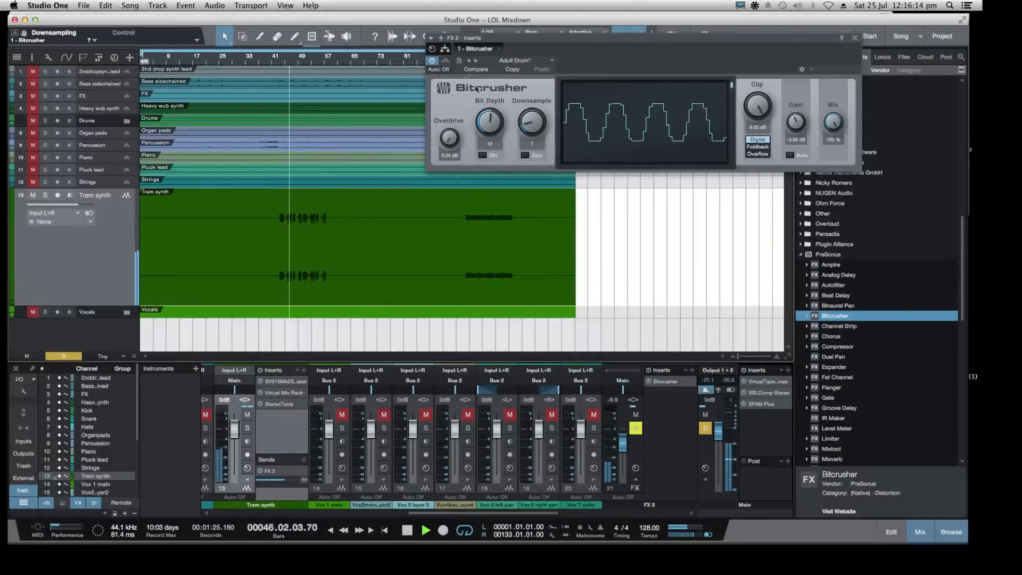
left_click(432, 61)
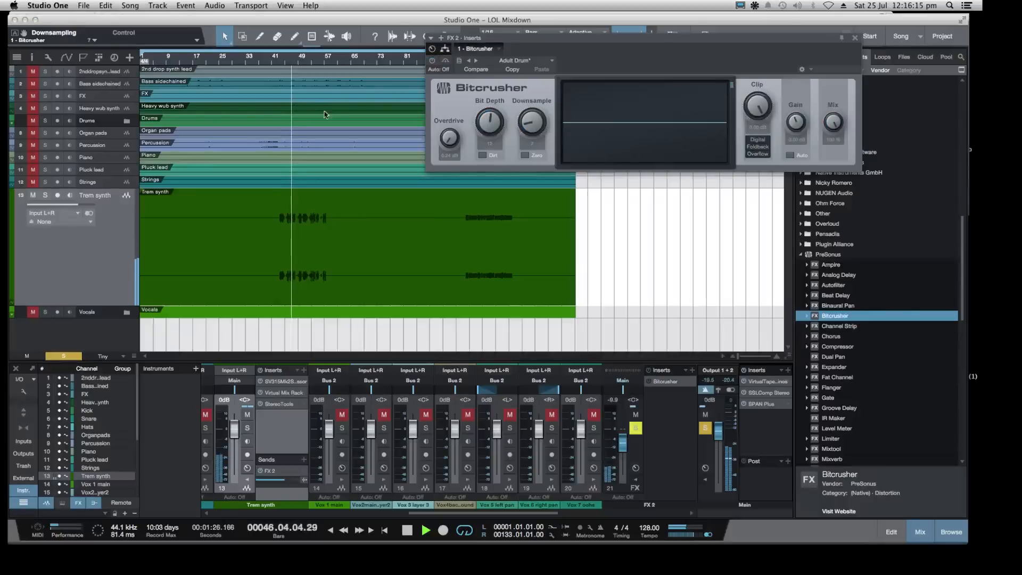
left_click(273, 62)
left_click(705, 414)
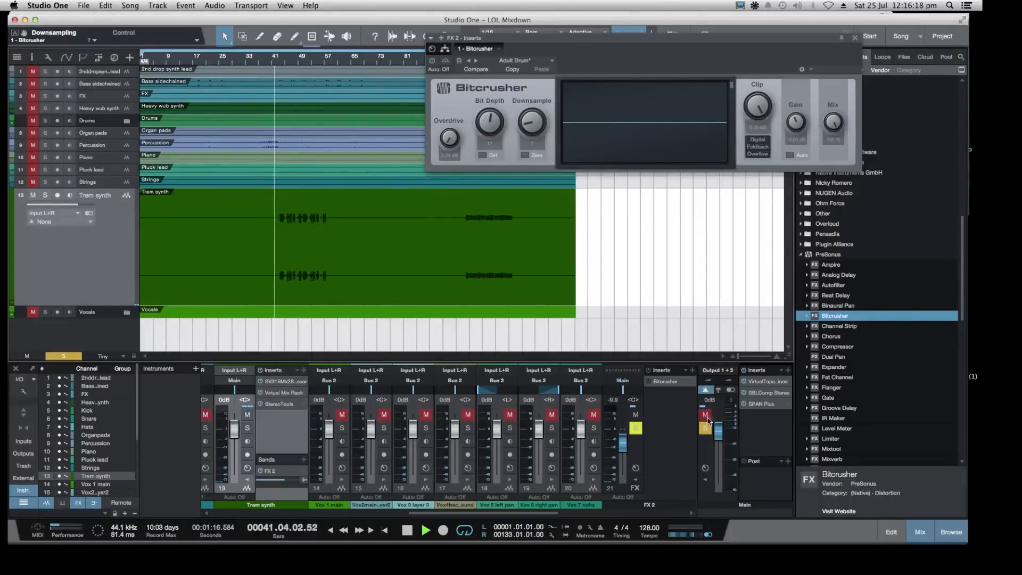
left_click(706, 417)
Remove the Bitcrusher from FX 2, take the channel out of solo, and close its inserts window
left_click(692, 382)
left_click(709, 464)
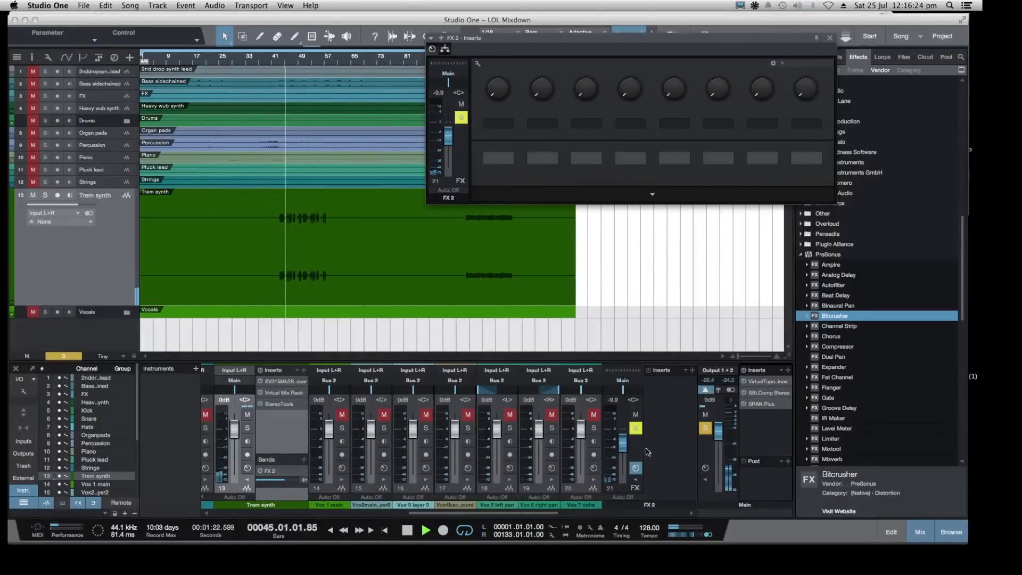
left_click(636, 428)
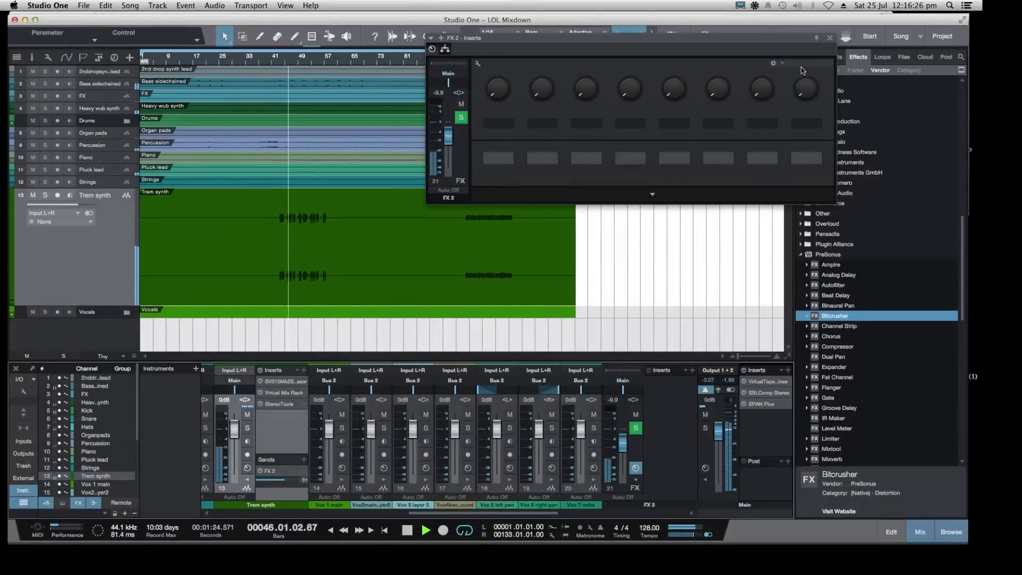
left_click(829, 38)
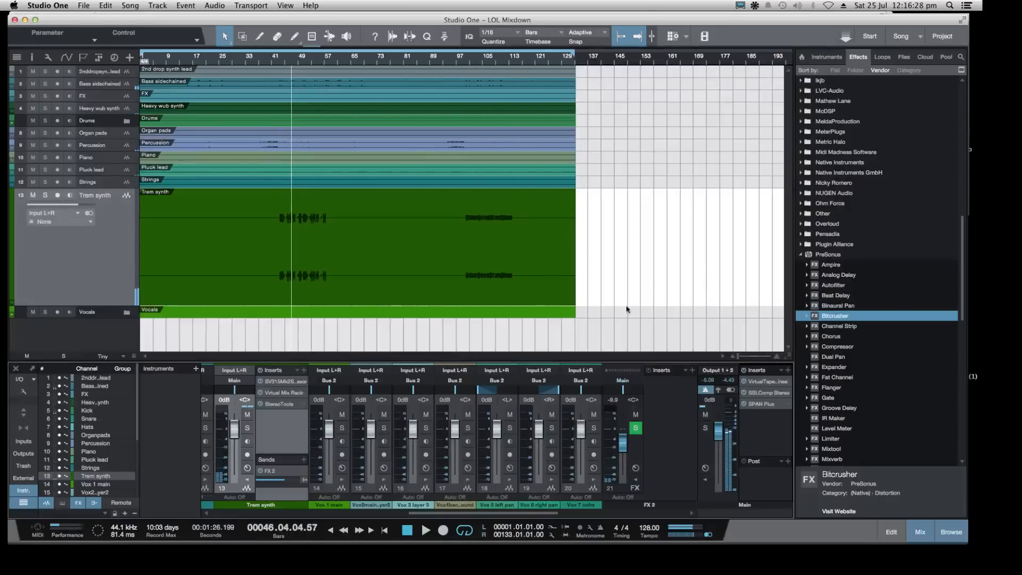
key("space")
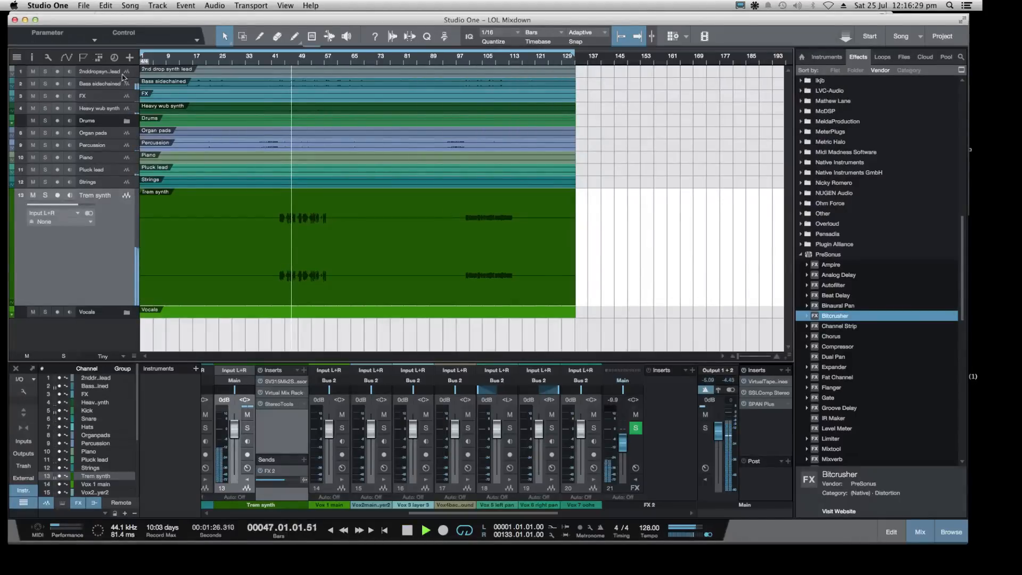
Check OBS behind the minimised Studio One window, restore the song, and replay the full mix from around bar 31
left_click(24, 20)
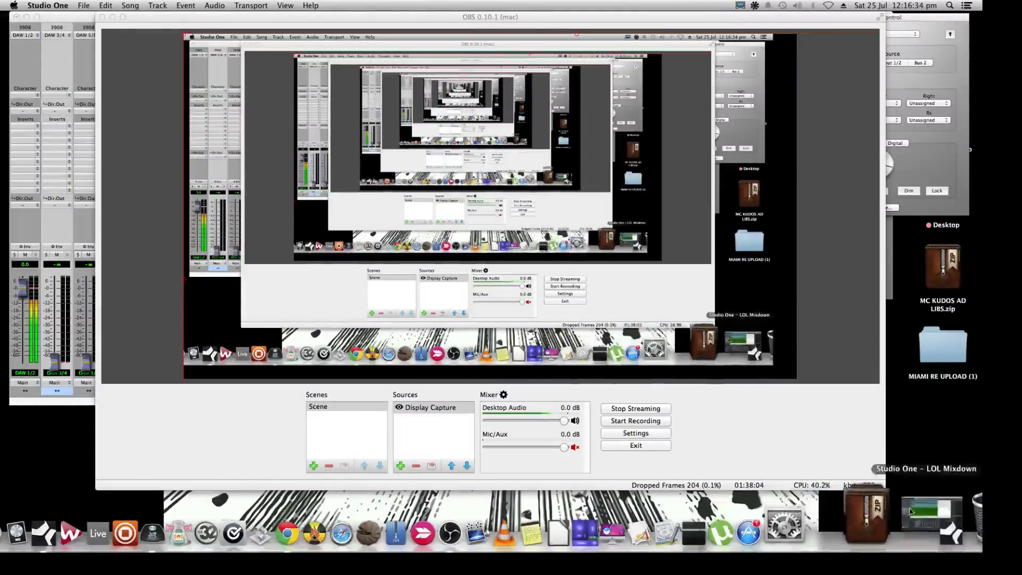
left_click(924, 541)
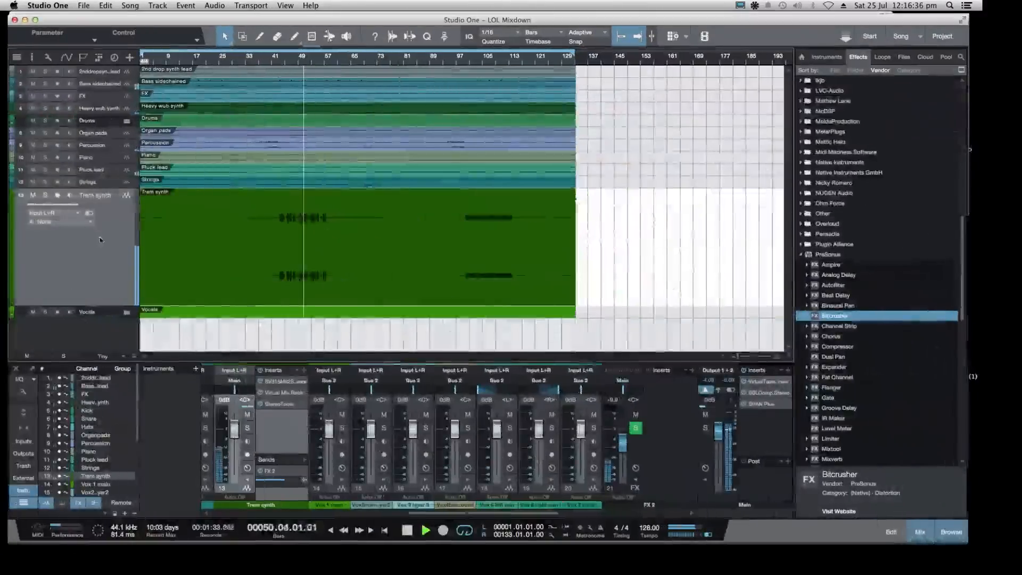
left_click(241, 56)
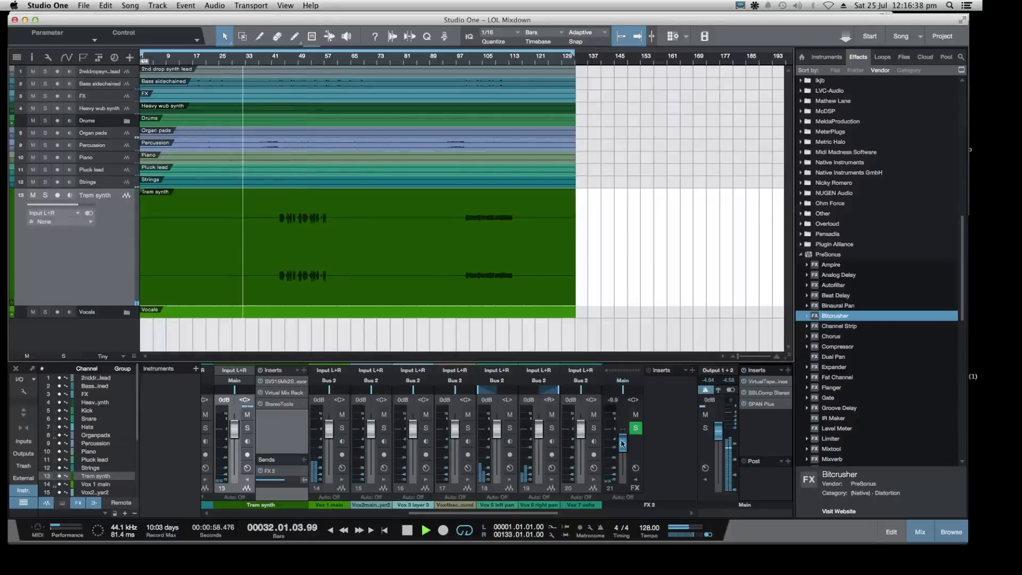
left_click(635, 428)
left_click(64, 356)
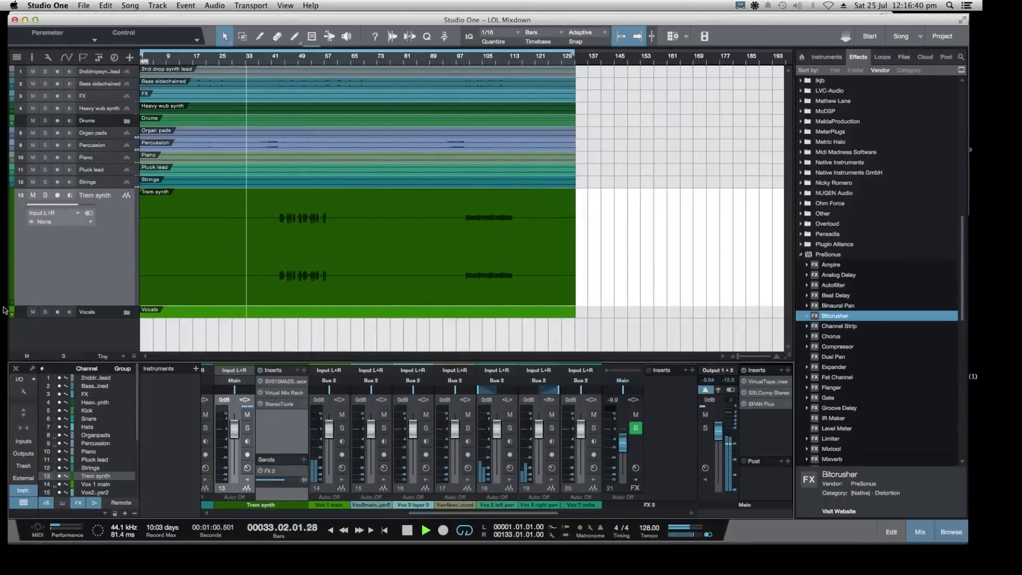
Minimise Studio One, quit MIO Console, and lower the Desktop Audio level in OBS to -inf dB
left_click(25, 20)
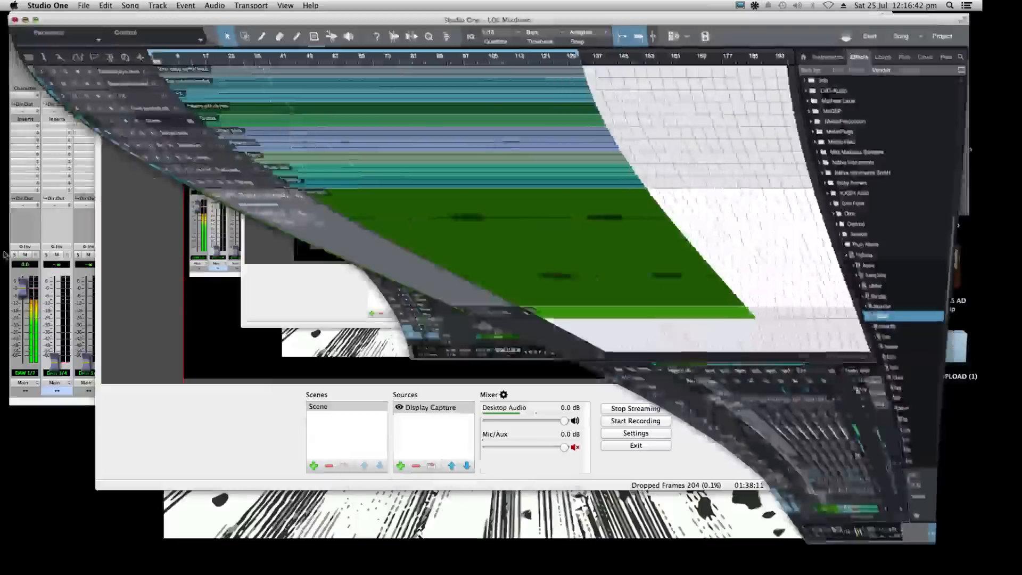
left_click(45, 6)
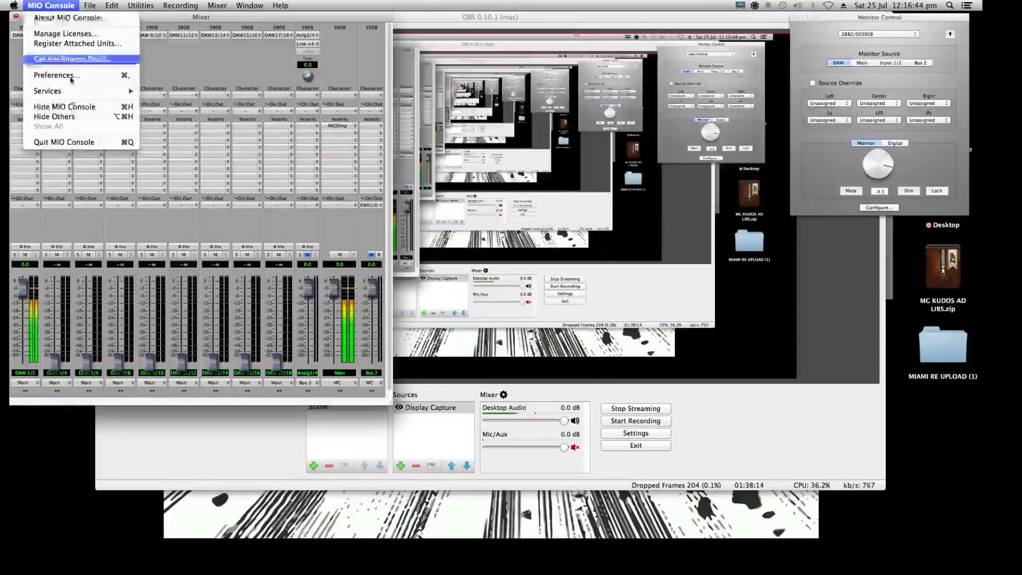
left_click(70, 135)
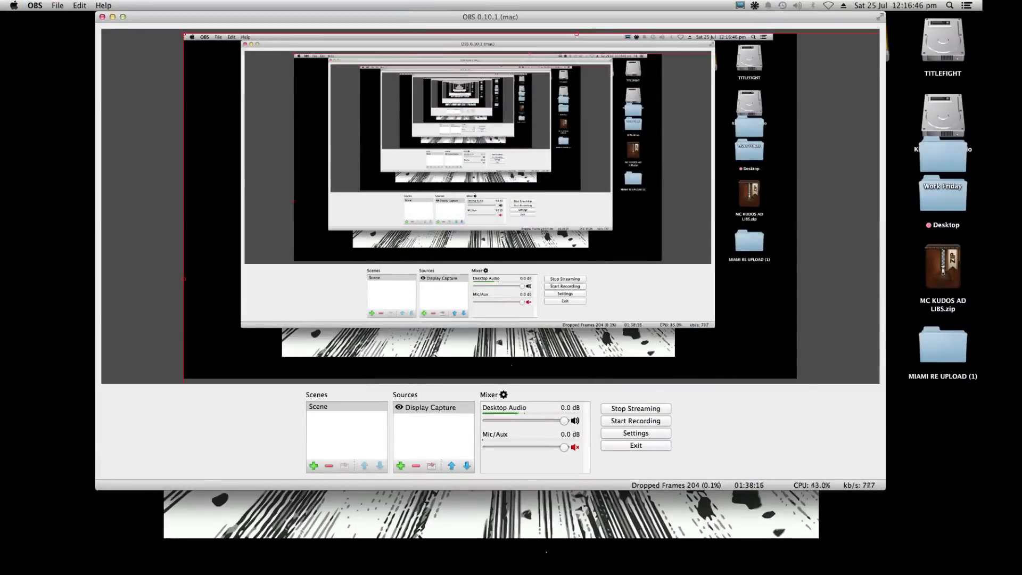
mouse_move(511, 551)
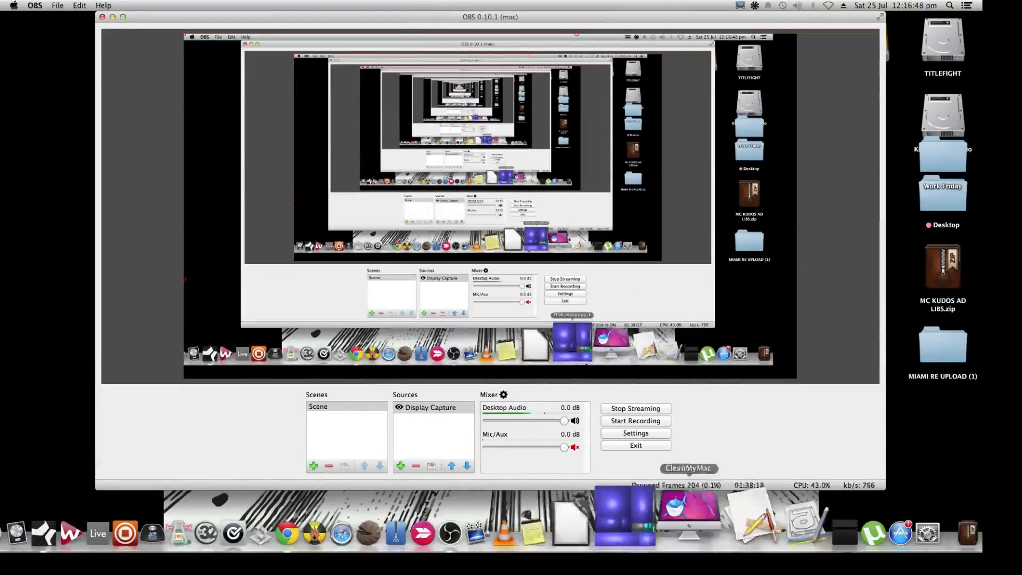
left_click_drag(564, 421, 435, 415)
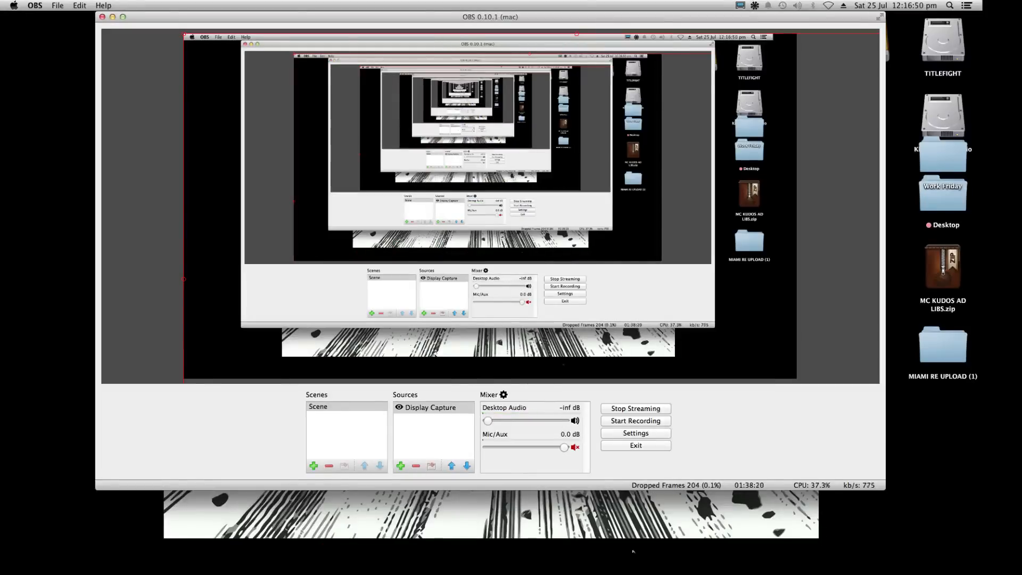
Restore the minimised LOL Mixdown song in Studio One, save it, and quit Studio One
mouse_move(626, 552)
left_click(908, 524)
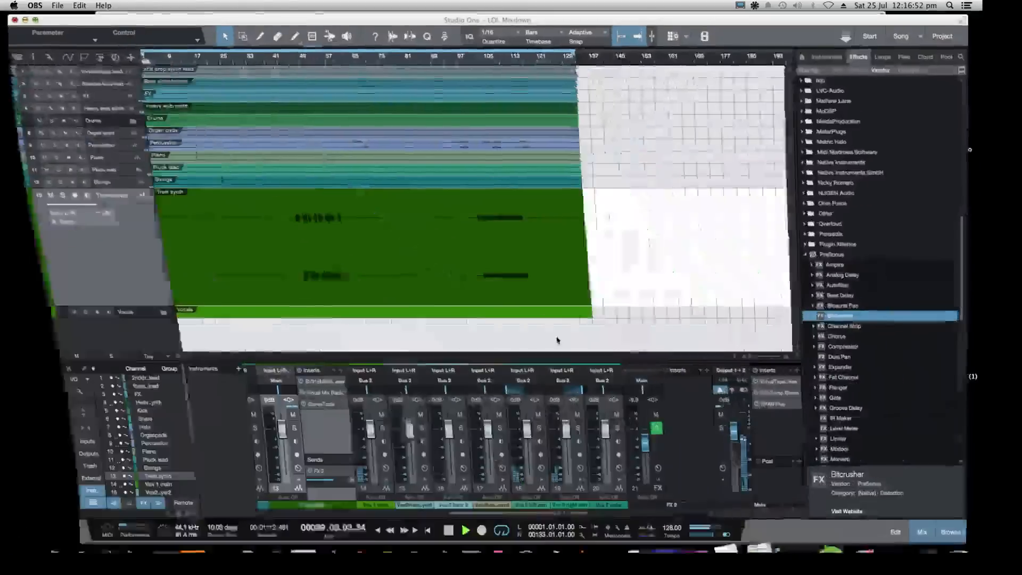
left_click(84, 6)
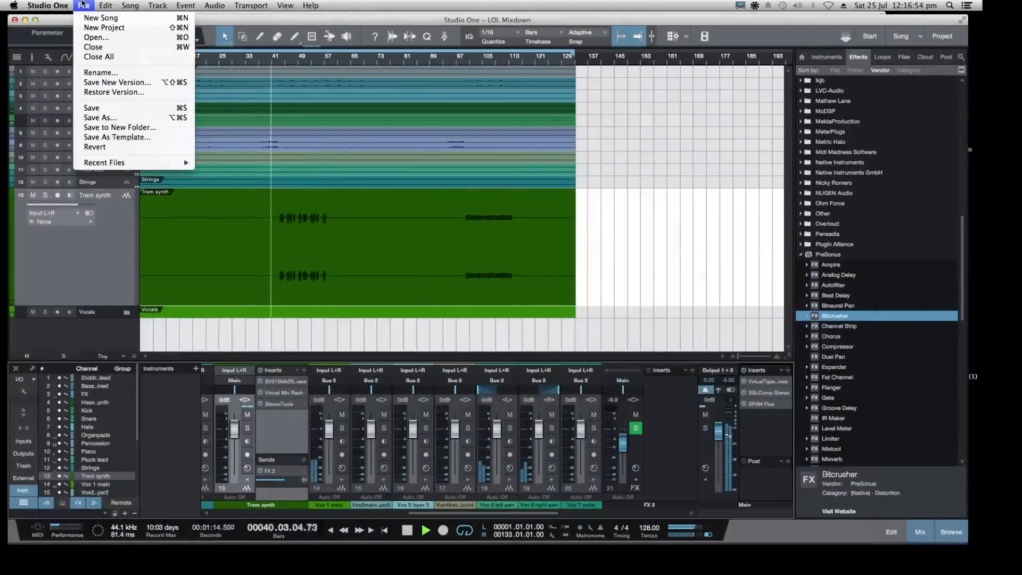
left_click(96, 107)
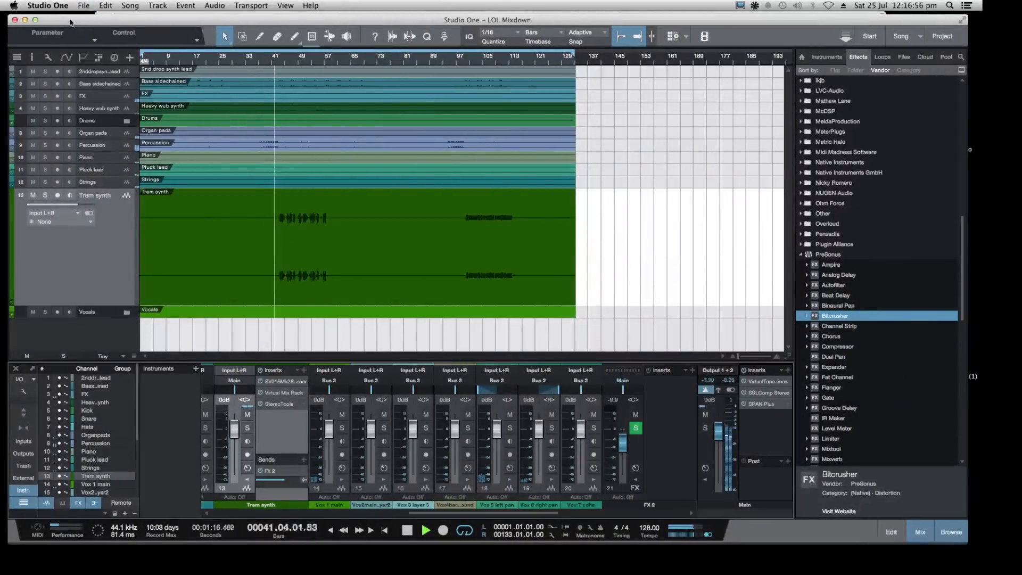
left_click(56, 5)
left_click(96, 202)
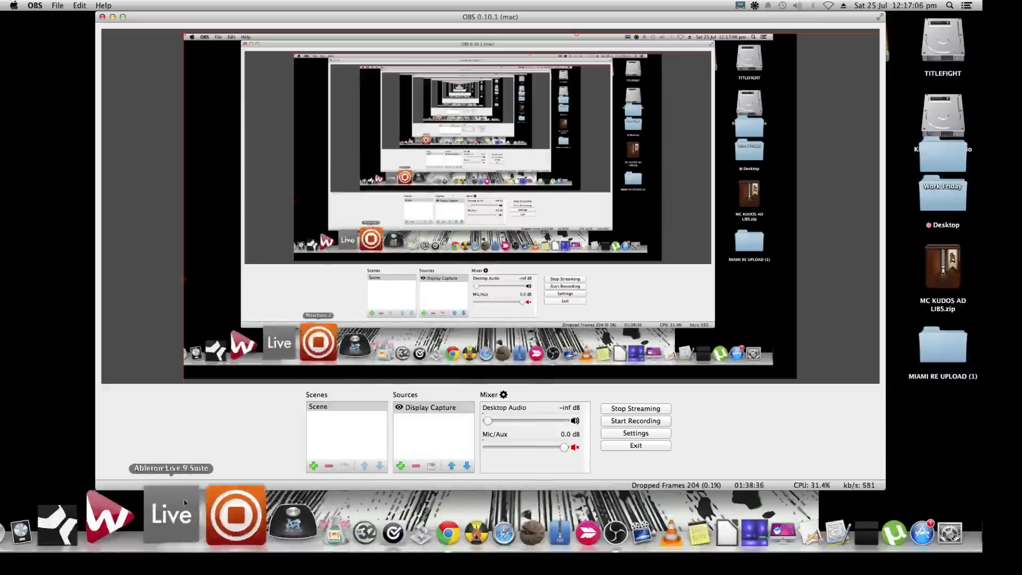
left_click(13, 5)
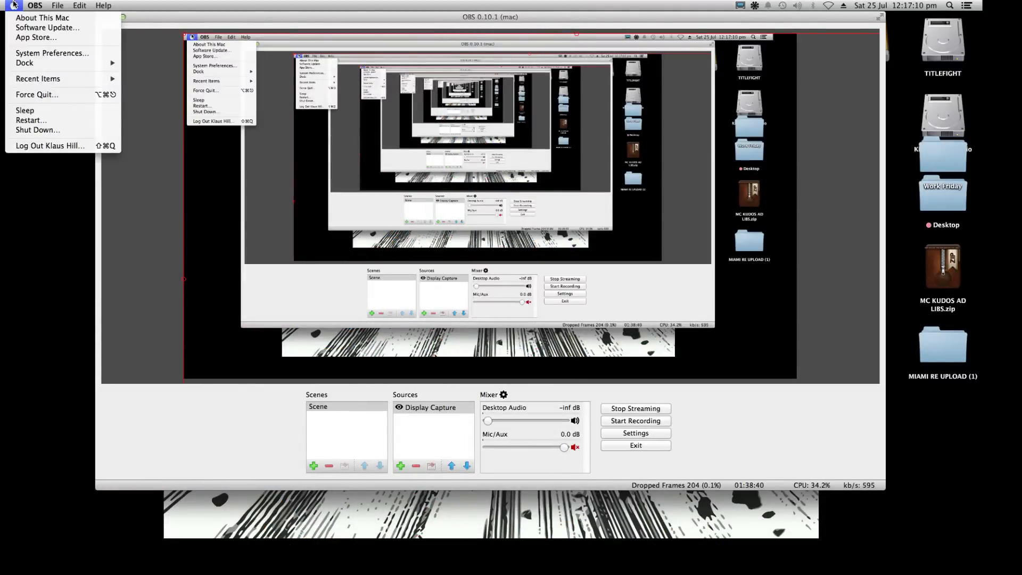
left_click(14, 5)
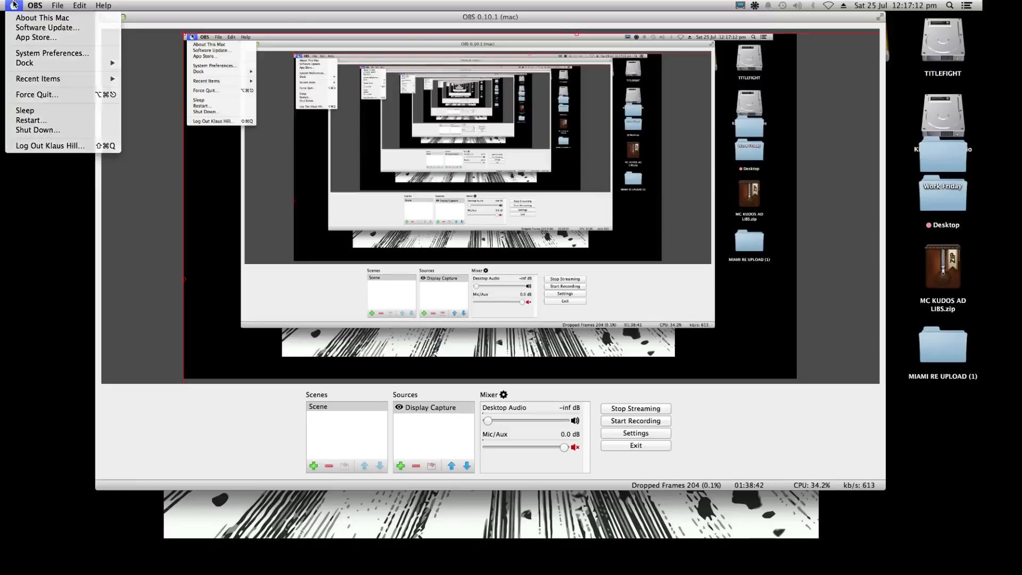
left_click(14, 5)
left_click(15, 5)
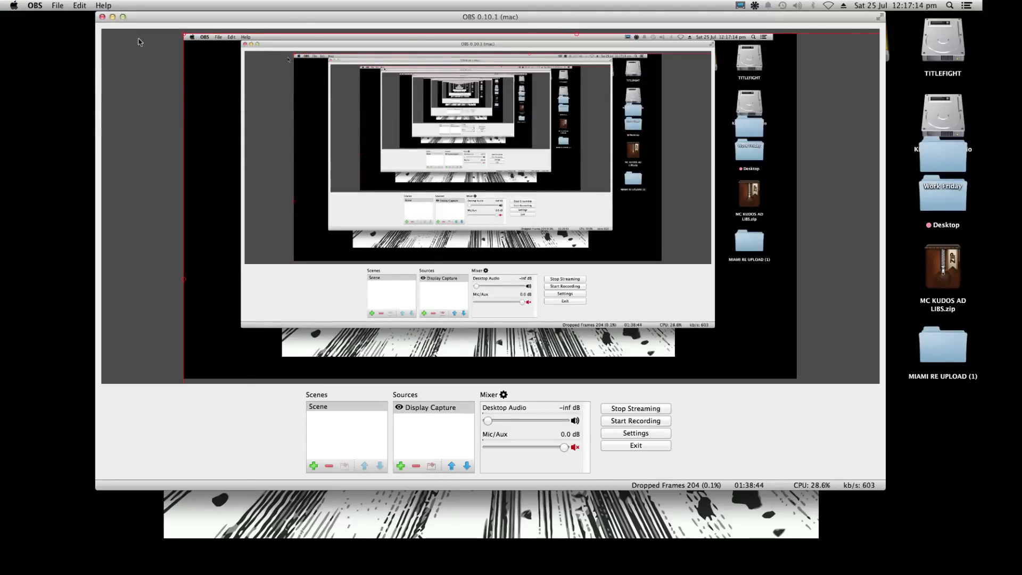
Minimise OBS, relaunch Studio One 3, and quit Soundflowerbed
left_click(112, 17)
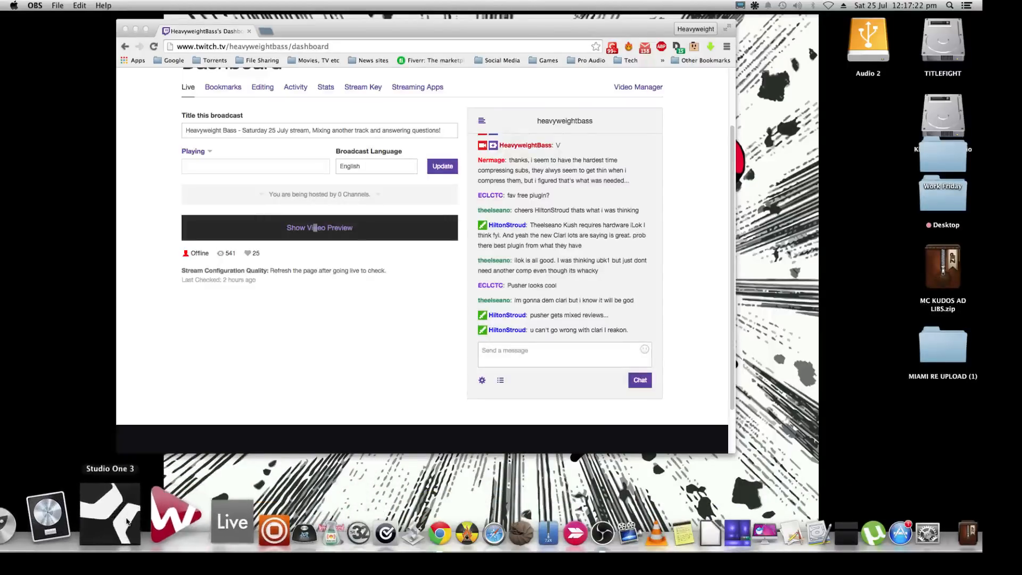
left_click(127, 522)
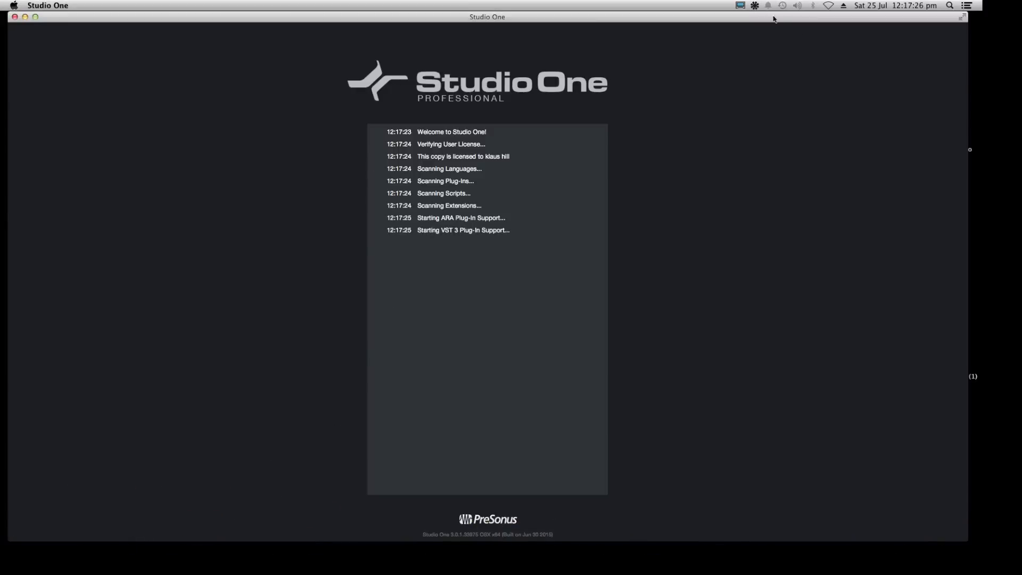
left_click(755, 5)
left_click(768, 164)
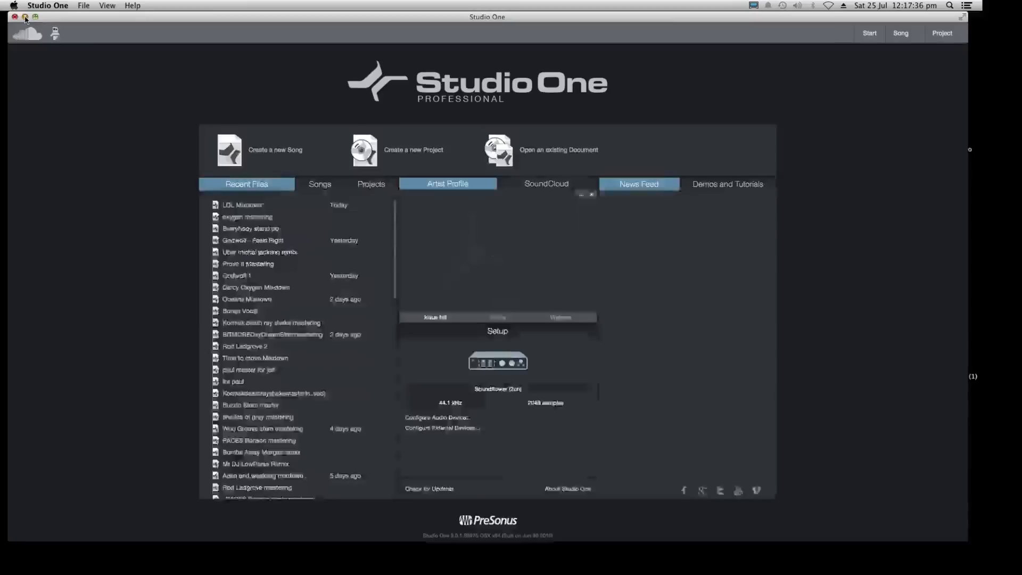
Minimise Studio One, relaunch Soundflowerbed from the Soundflower folder in TITLEFIGHT's Applications, and check its output routing
left_click(25, 18)
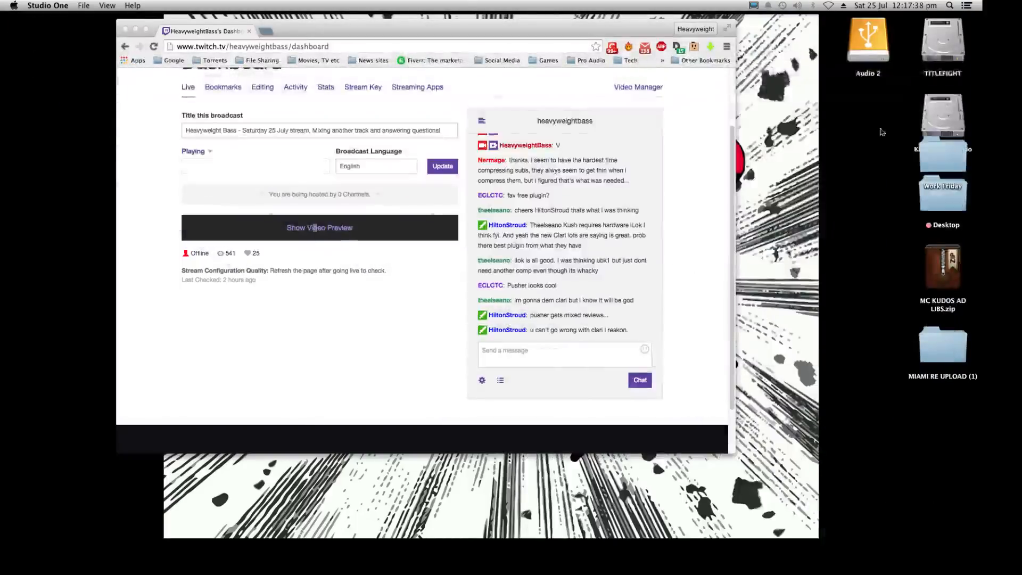
double_click(942, 42)
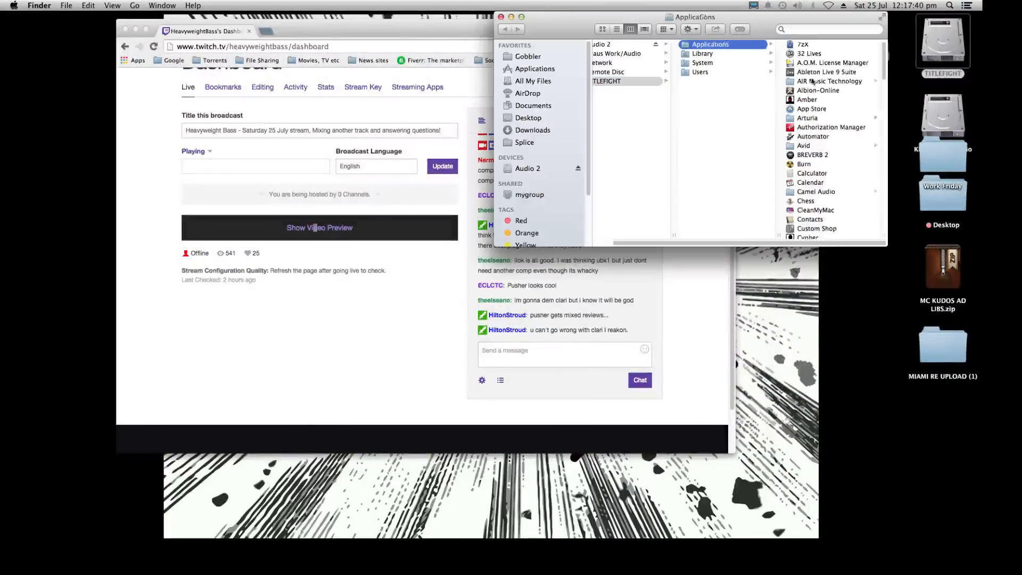
scroll(812, 81, "down", 15)
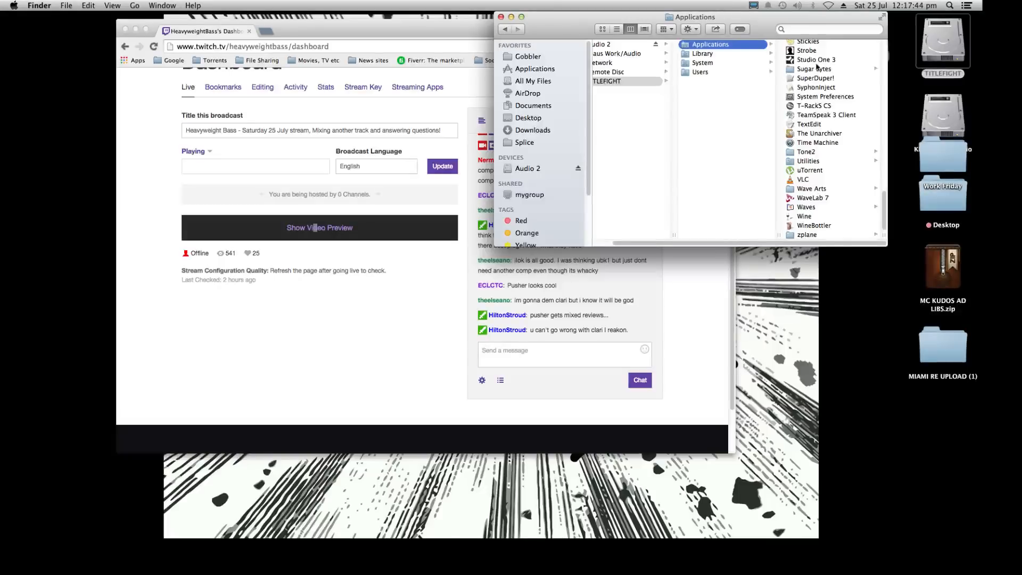
scroll(813, 89, "up", 5)
left_click(821, 91)
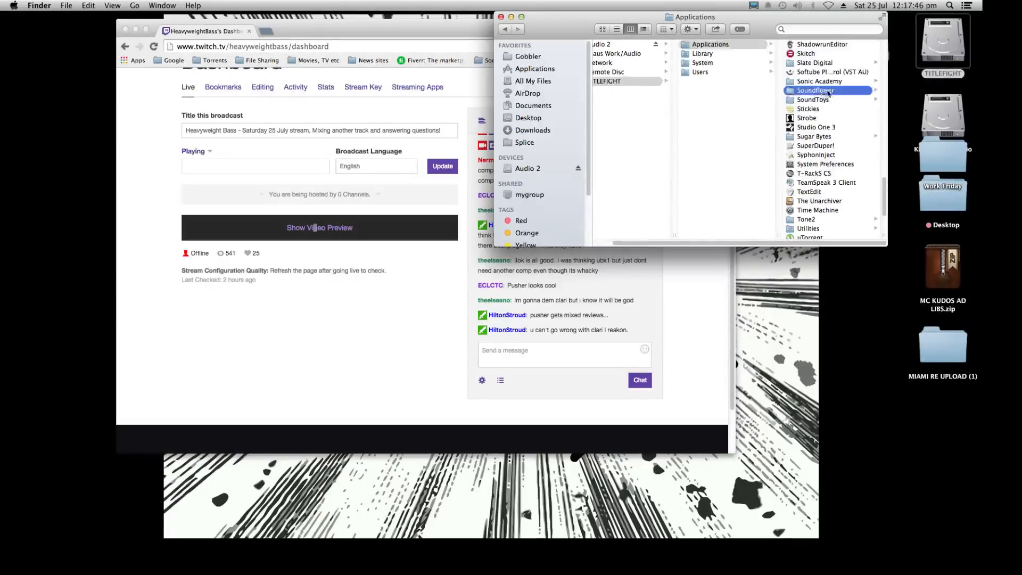
left_click(826, 63)
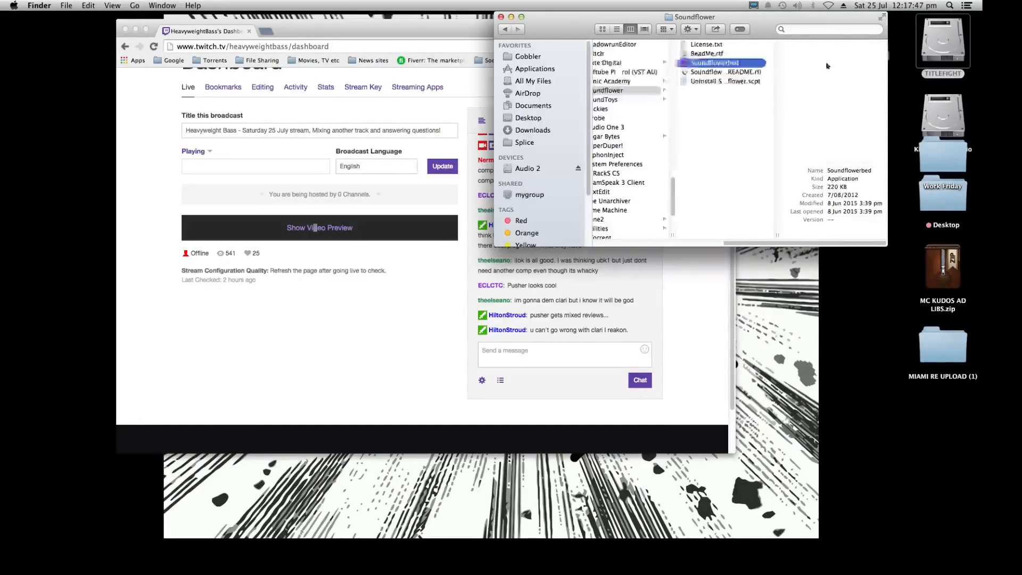
left_click(500, 17)
left_click(755, 5)
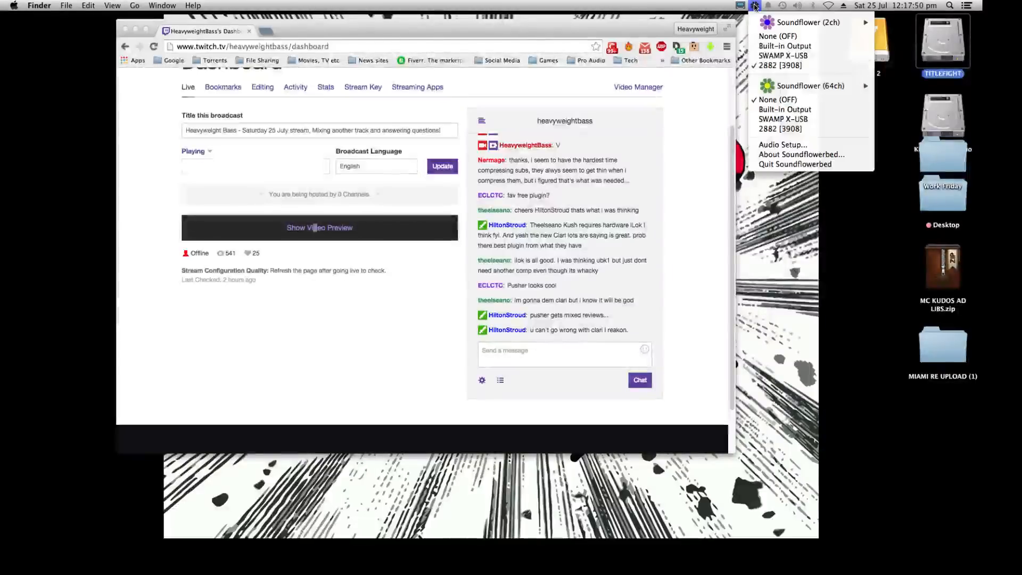
left_click(755, 6)
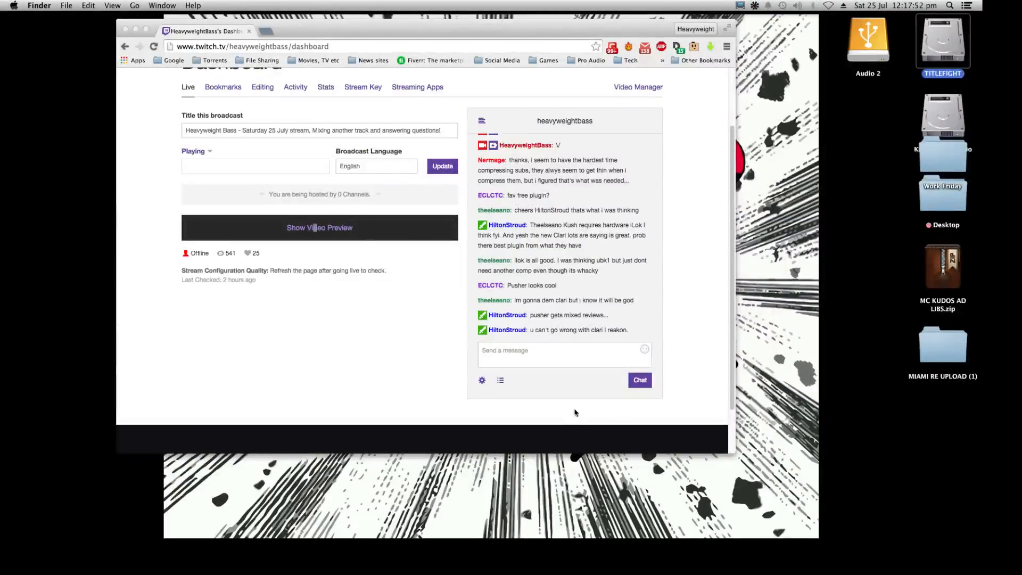
Restore the OBS window, raise Desktop Audio to 0.0 dB, and mute Mic/Aux
left_click(560, 433)
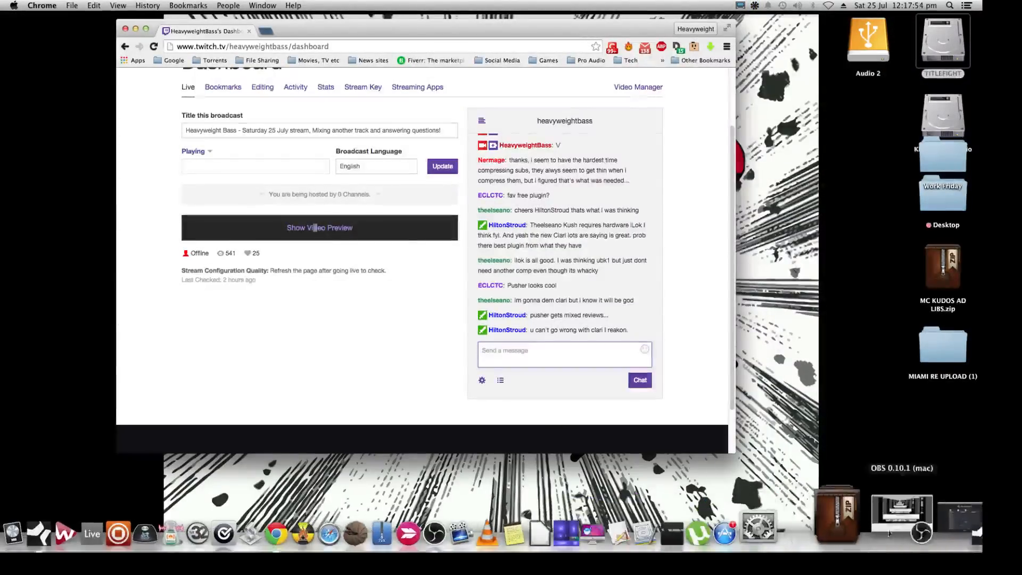
left_click(857, 528)
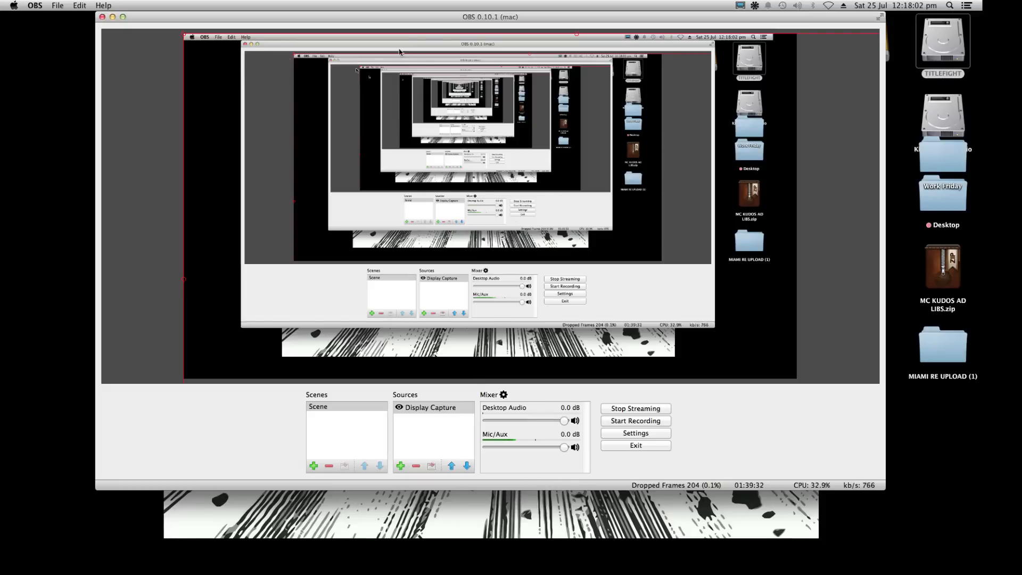
left_click_drag(470, 18, 471, 18)
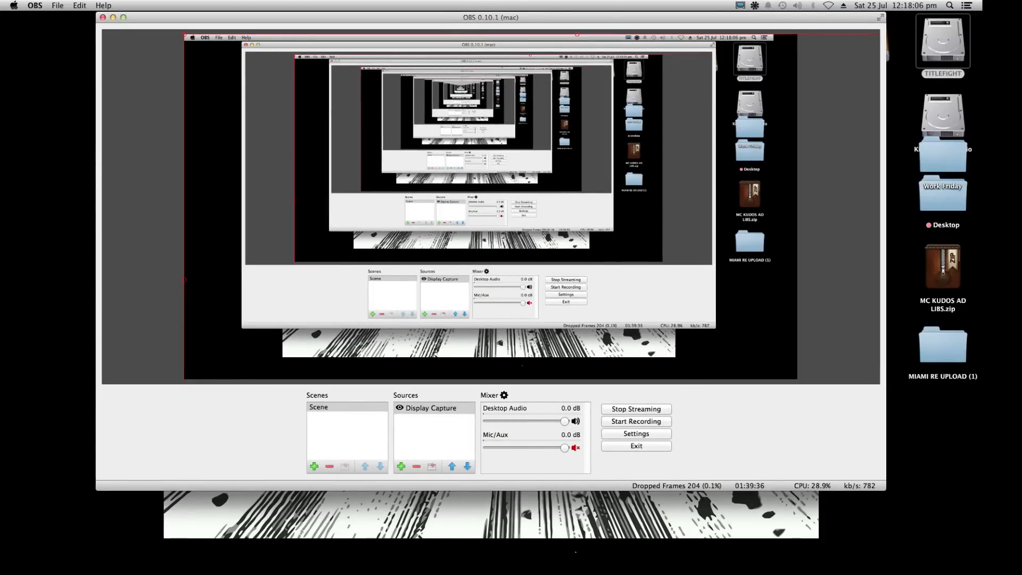
Switch back to Studio One and open LOL Mixdown from the recent files
mouse_move(580, 550)
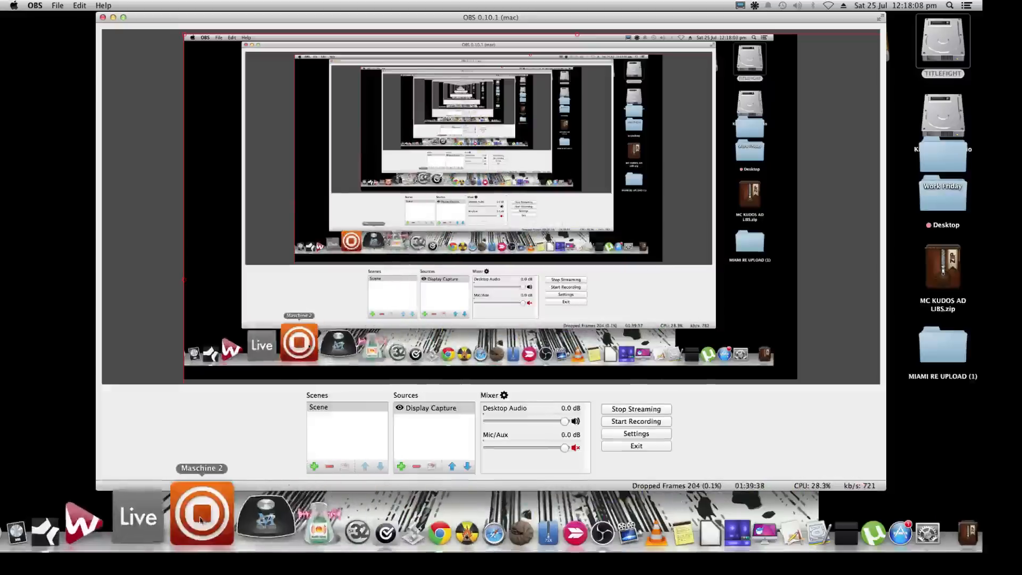
left_click(46, 529)
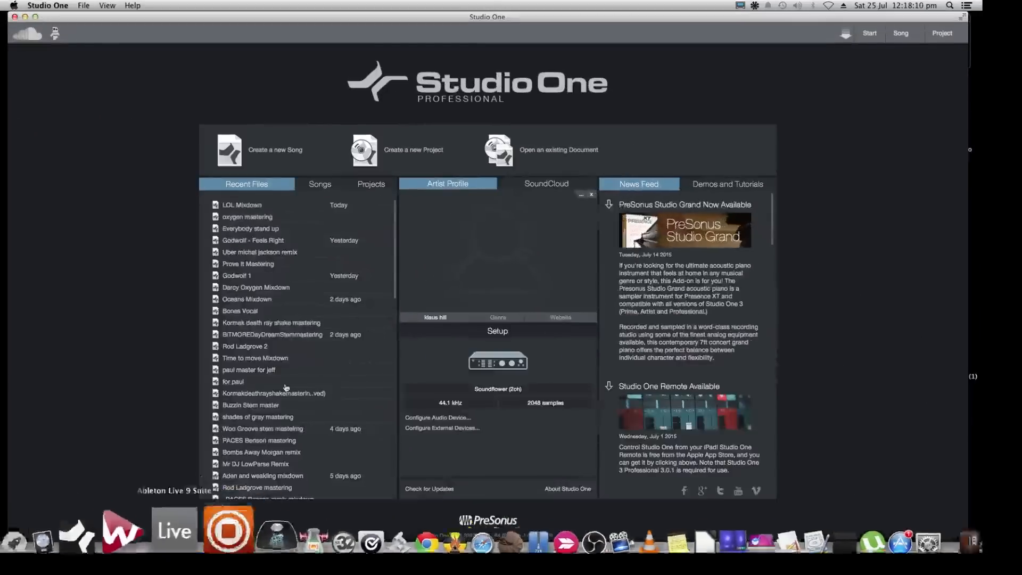
left_click(239, 208)
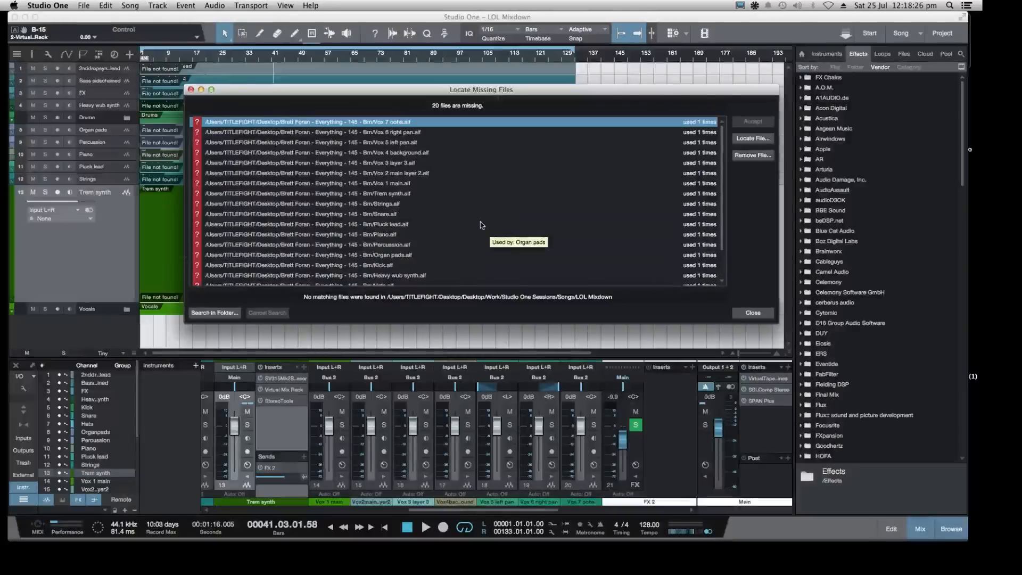
Review the missing files and browse for Vox 7 oohs.aif in the Everything - 145 - Bm folder inside MIAMI RE UPLOAD (1) on the Desktop
scroll(703, 250, "down", 4)
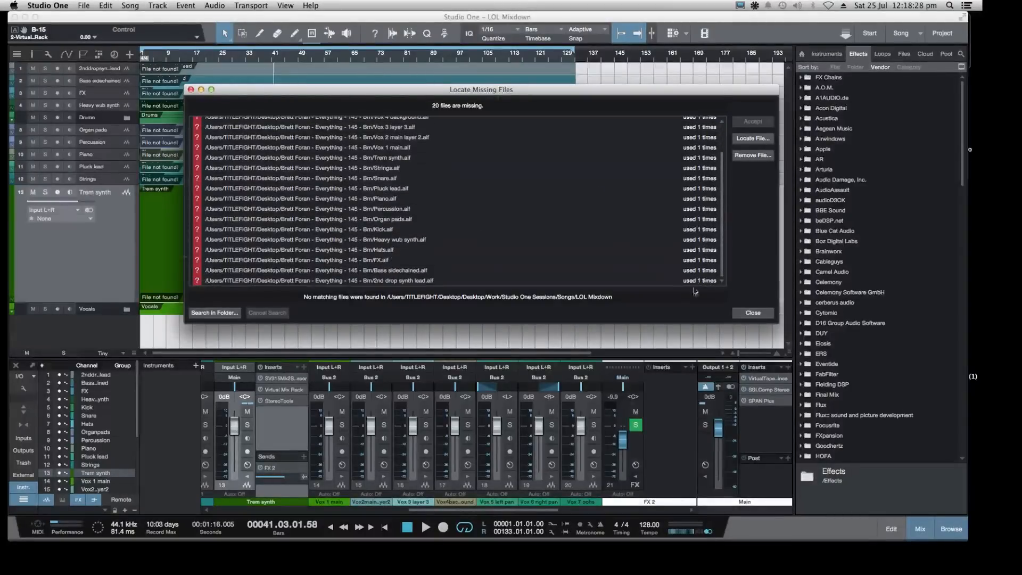
scroll(490, 169, "up", 5)
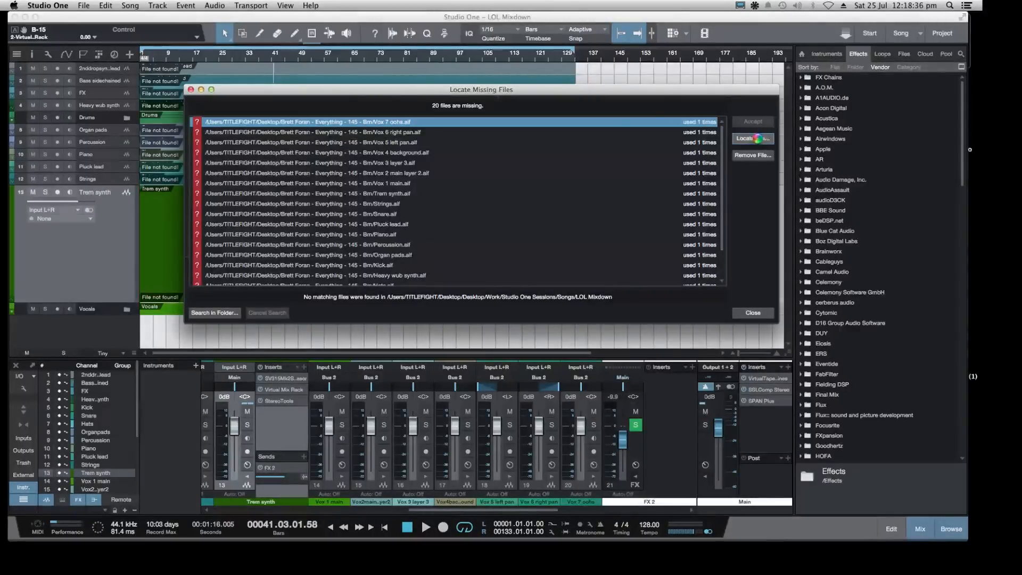
left_click_drag(493, 93, 534, 321)
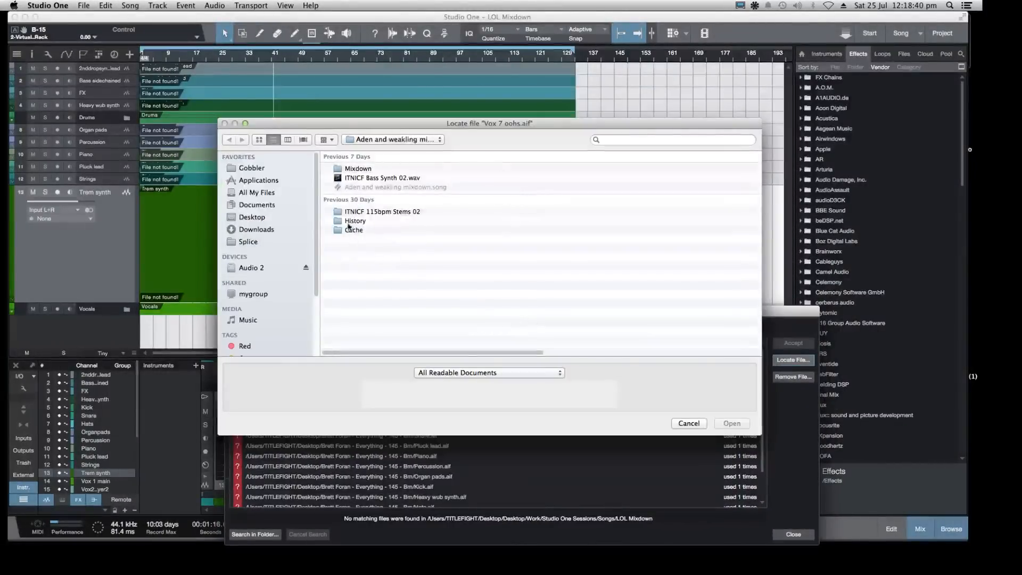
left_click(255, 218)
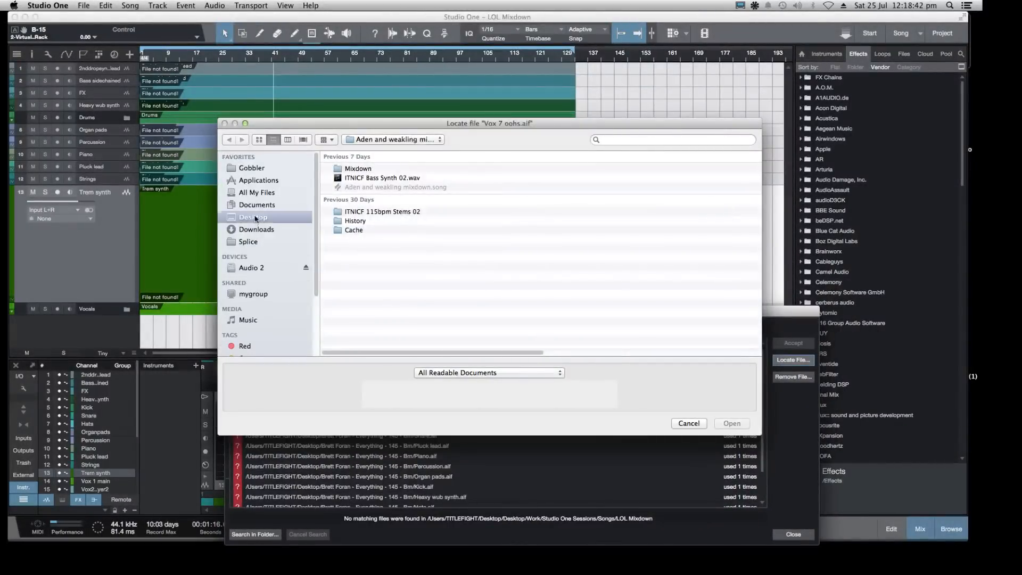
double_click(361, 178)
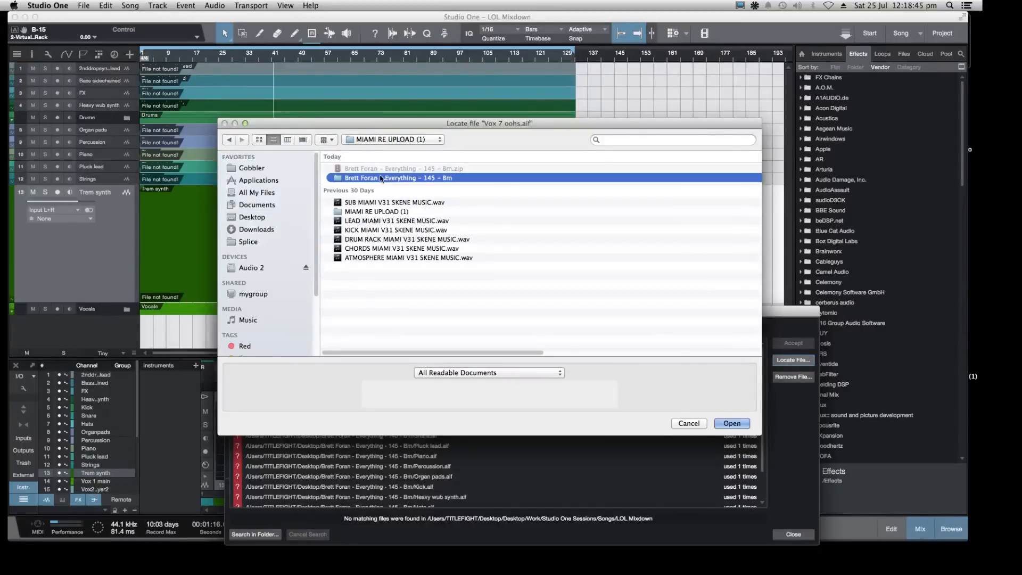
left_click(731, 422)
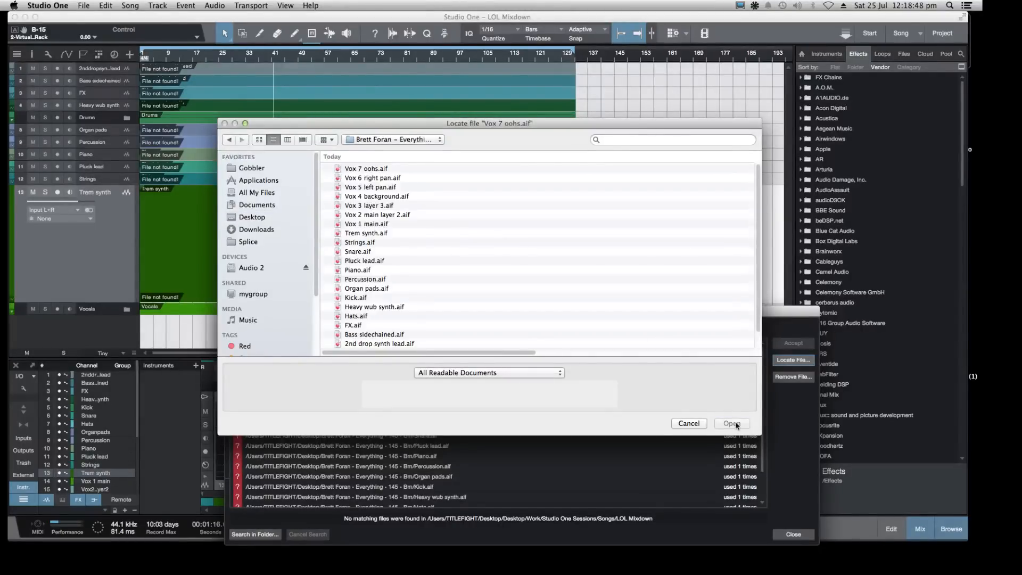
Choose Vox 7 oohs.aif in the stems folder to relink the song's missing audio files
left_click_drag(414, 125, 352, 18)
scroll(307, 147, "down", 2)
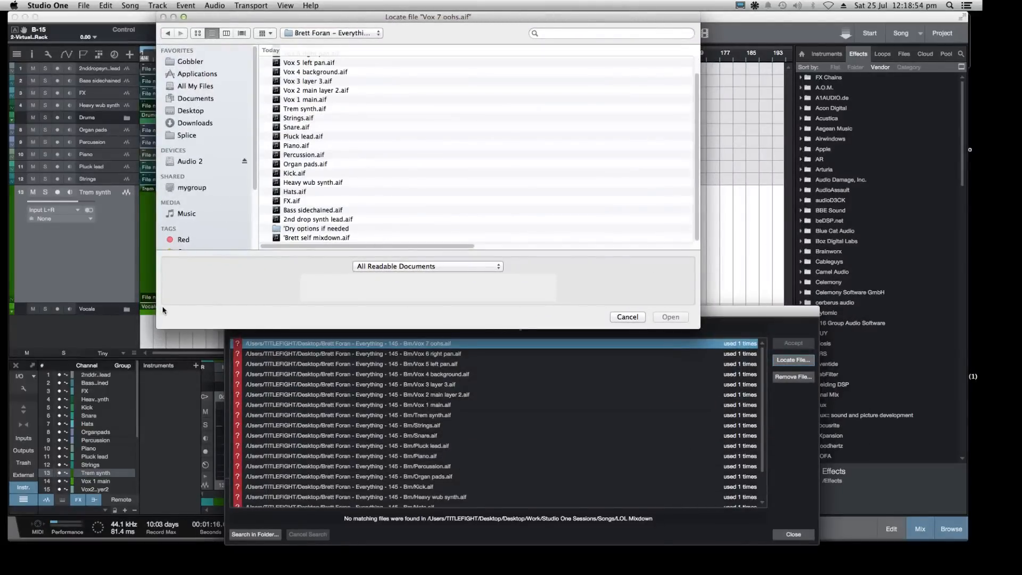
left_click(311, 220)
scroll(335, 165, "up", 2)
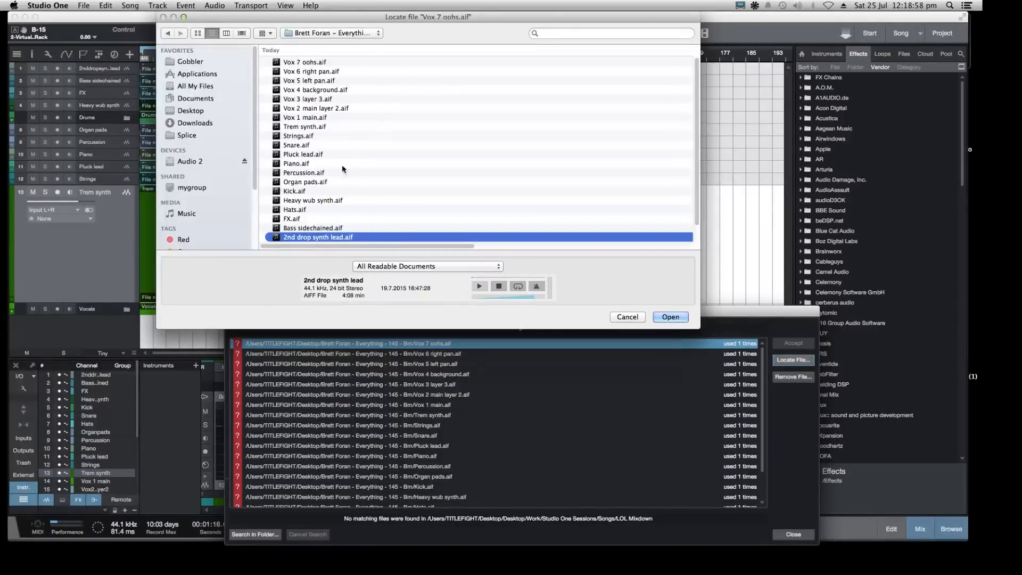
left_click(314, 63)
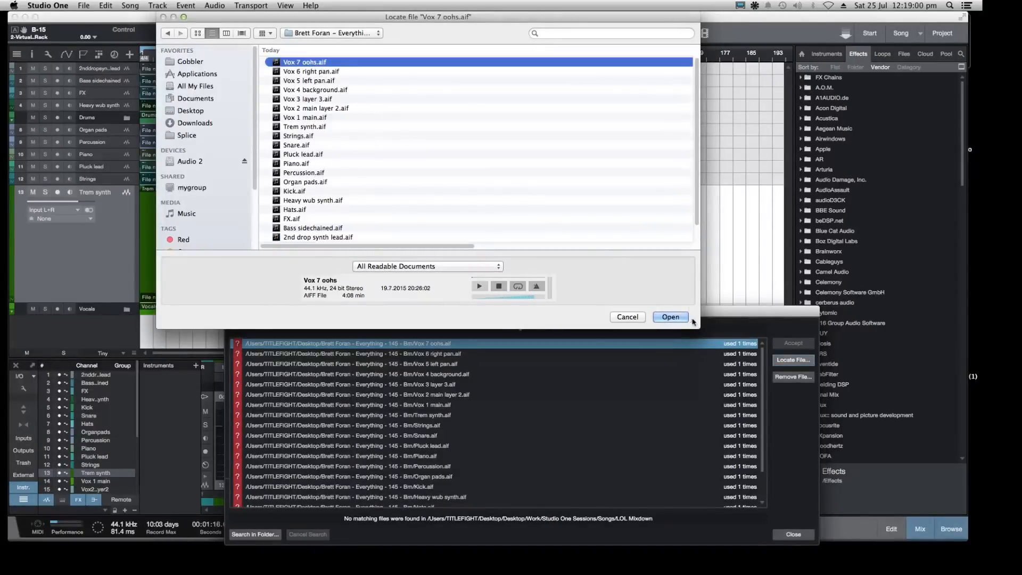
left_click(669, 317)
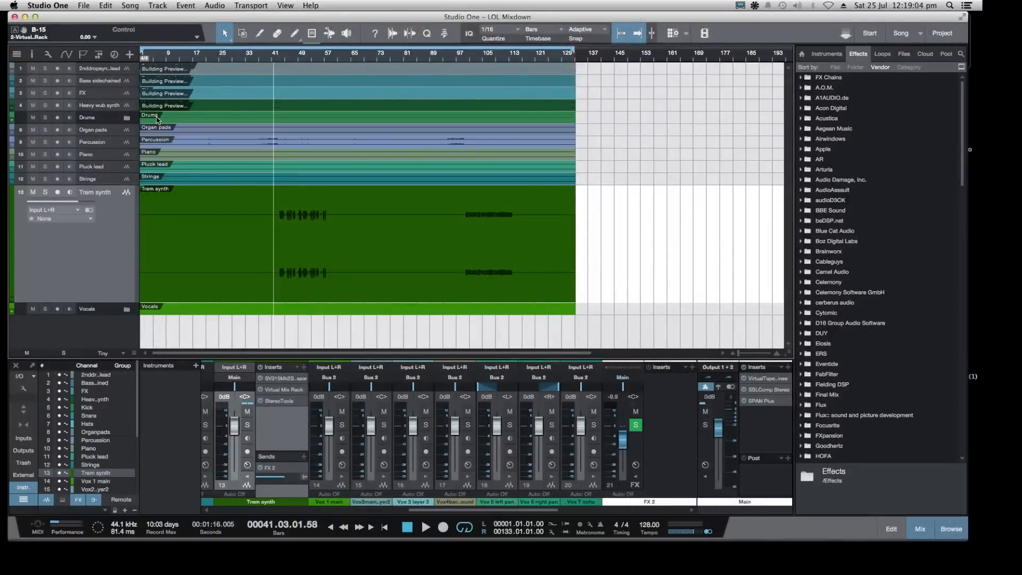
Save the relinked song and start playback from around bar 37
left_click(83, 6)
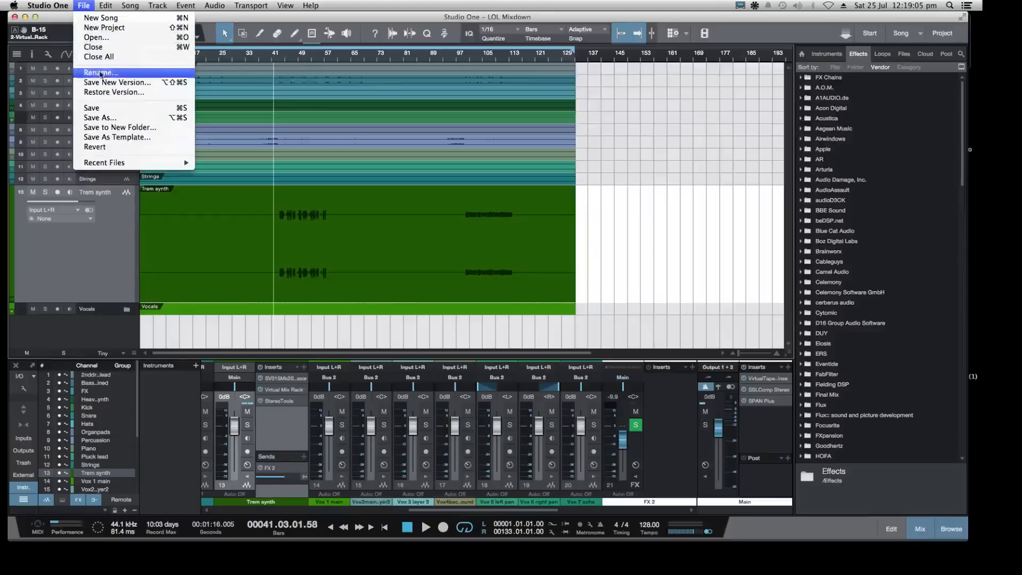
left_click(96, 107)
left_click(263, 58)
key("space")
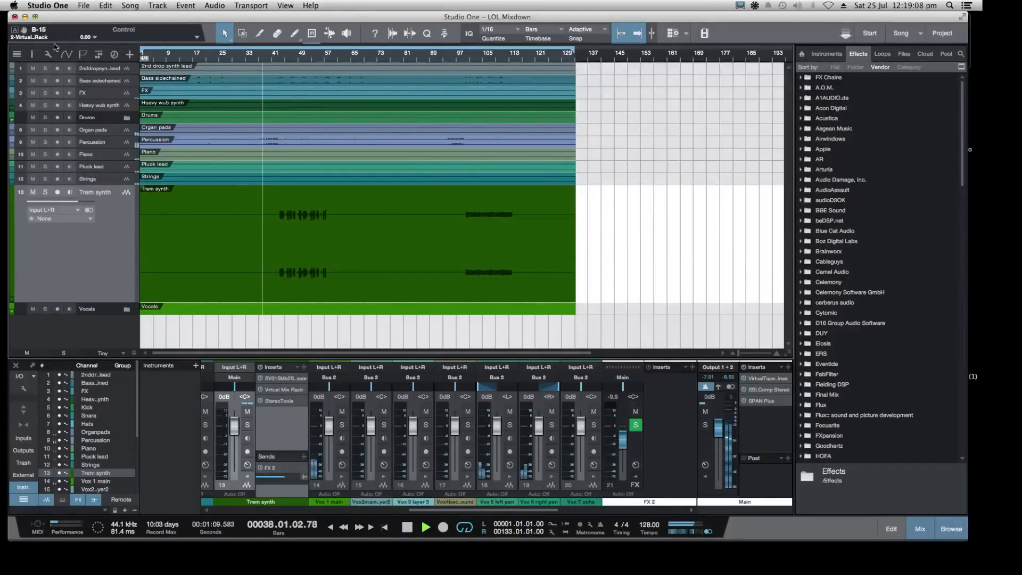
Switch to OBS and adjust the Desktop Audio level to about -1.1 dB
left_click(25, 16)
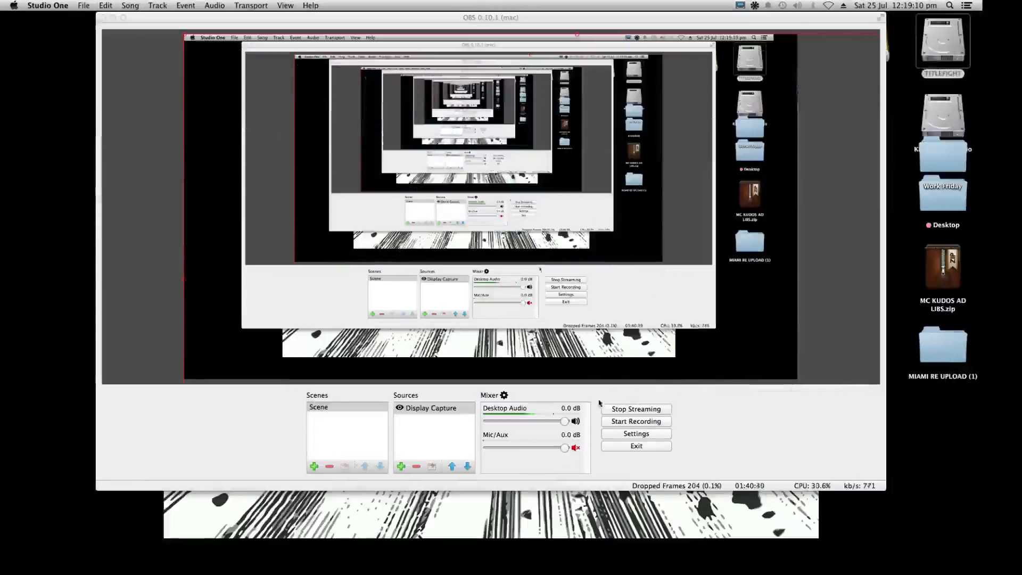
left_click(571, 422)
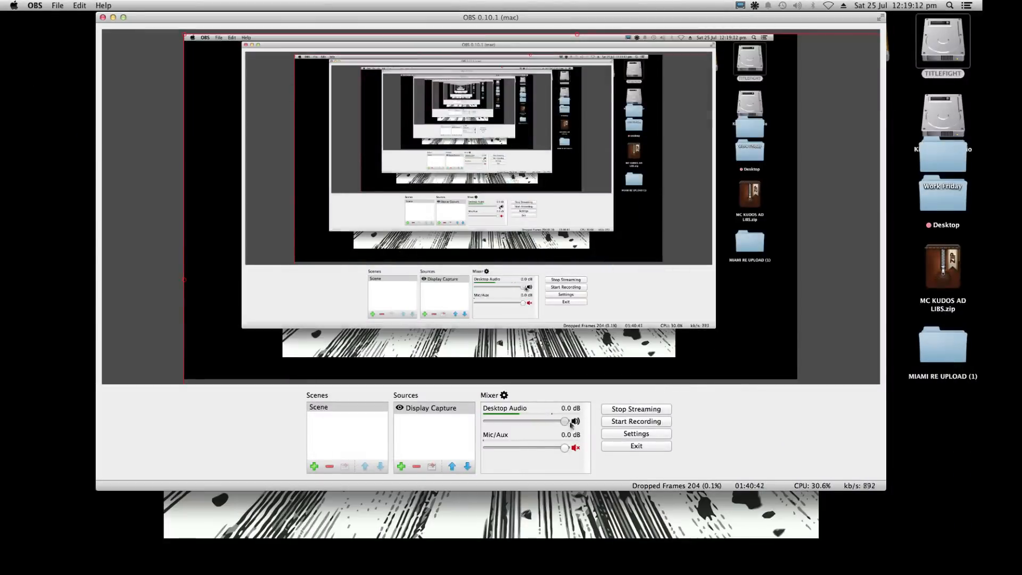
left_click_drag(641, 21, 631, 22)
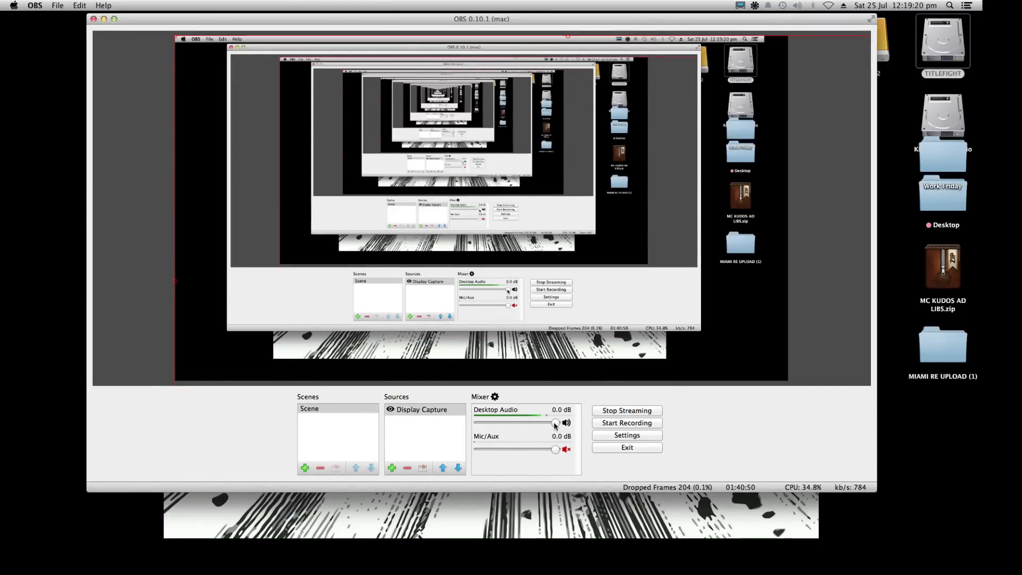
left_click_drag(554, 424, 553, 424)
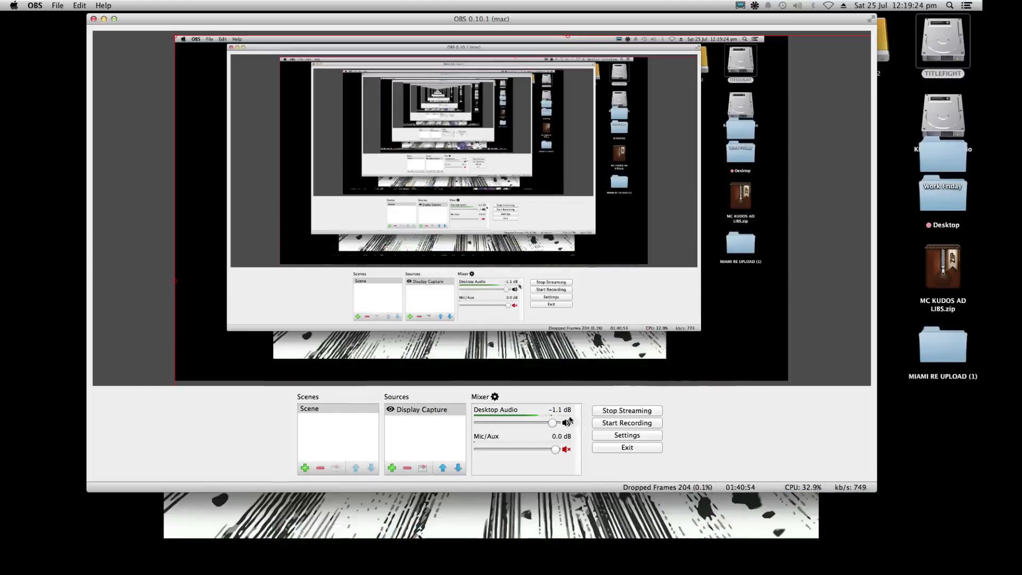
left_click_drag(552, 422, 554, 424)
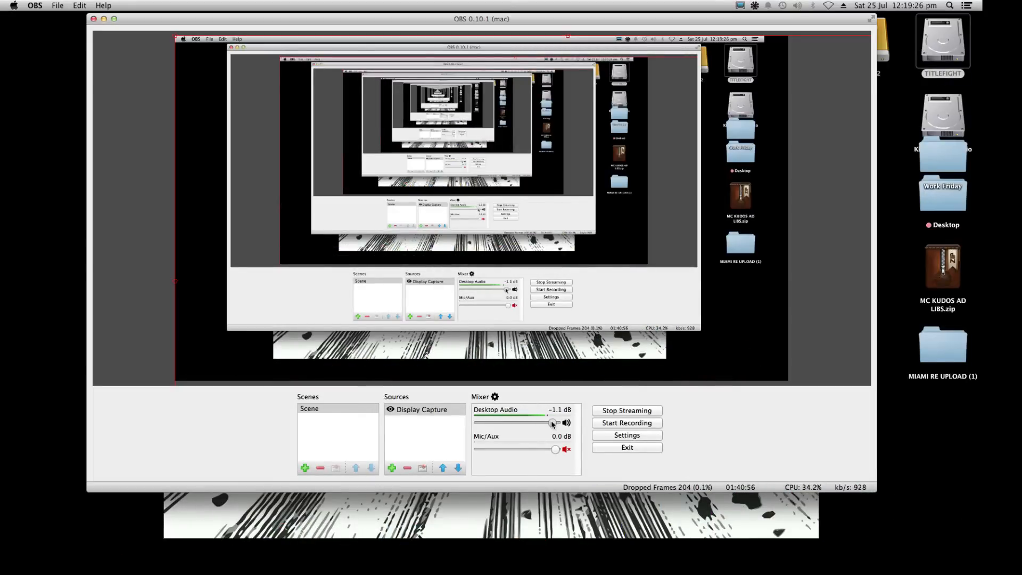
Switch to the Twitch dashboard in Chrome and send the chat messages "sorry about that" and "crazy soudflower shit"
left_click(950, 517)
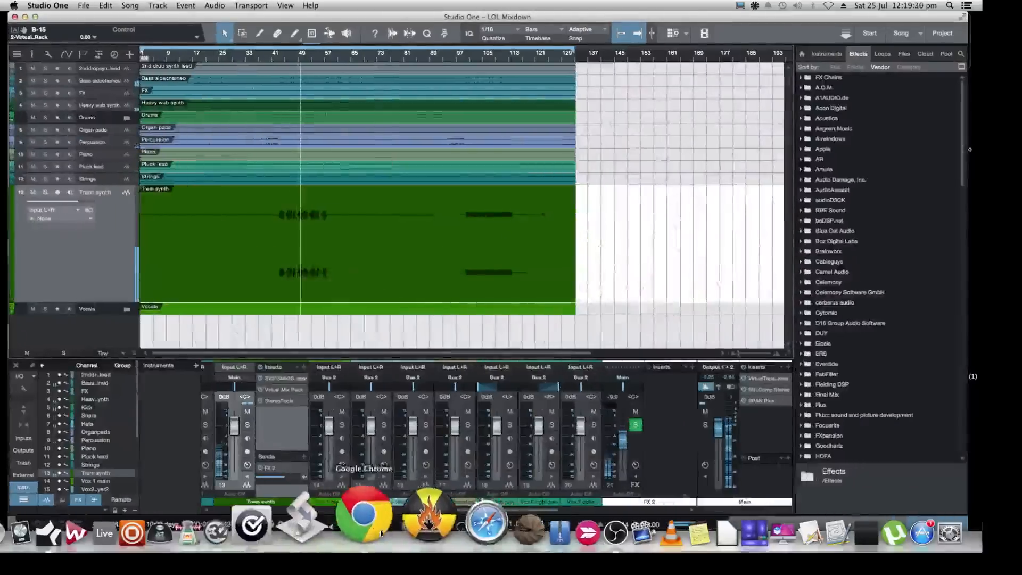
left_click(361, 516)
left_click(509, 352)
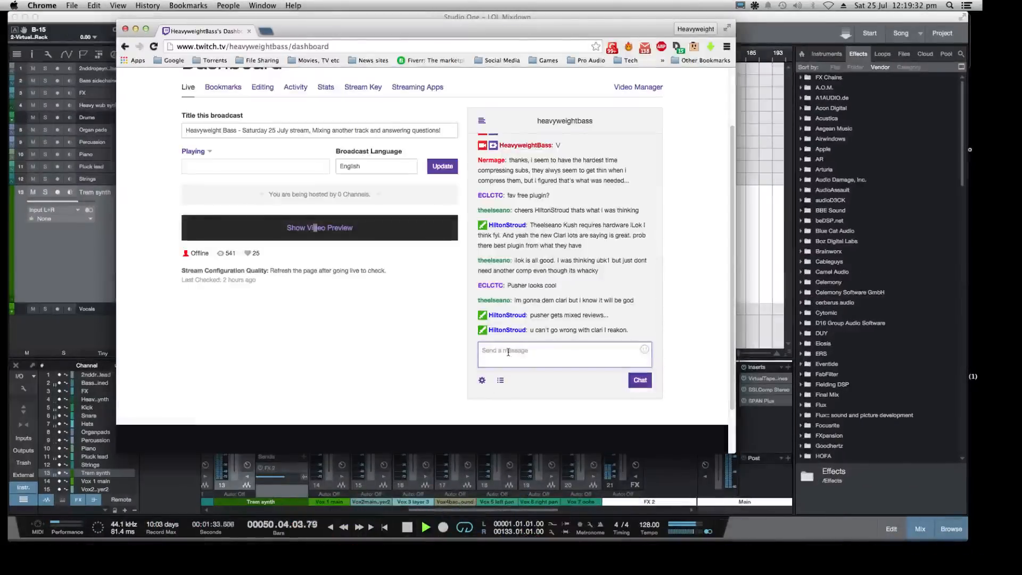
type("sorry abou")
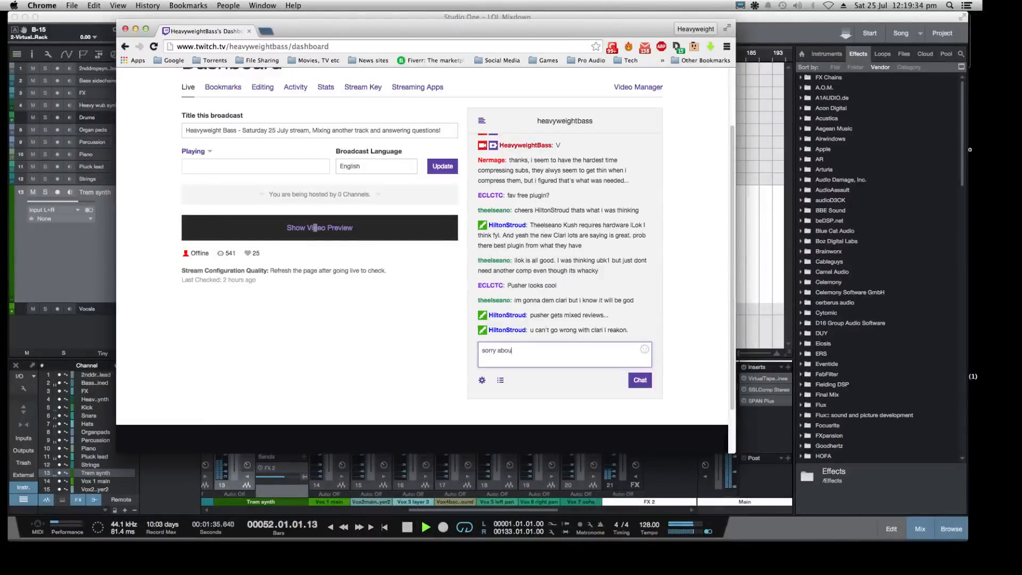
type("t that")
key("Return")
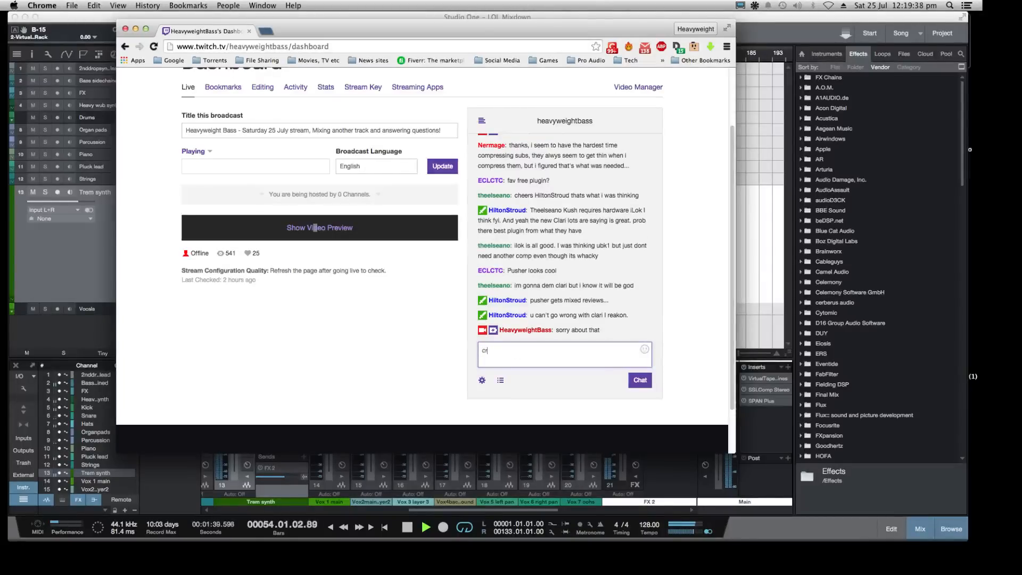
type("crazy soudflower shit")
key("Return")
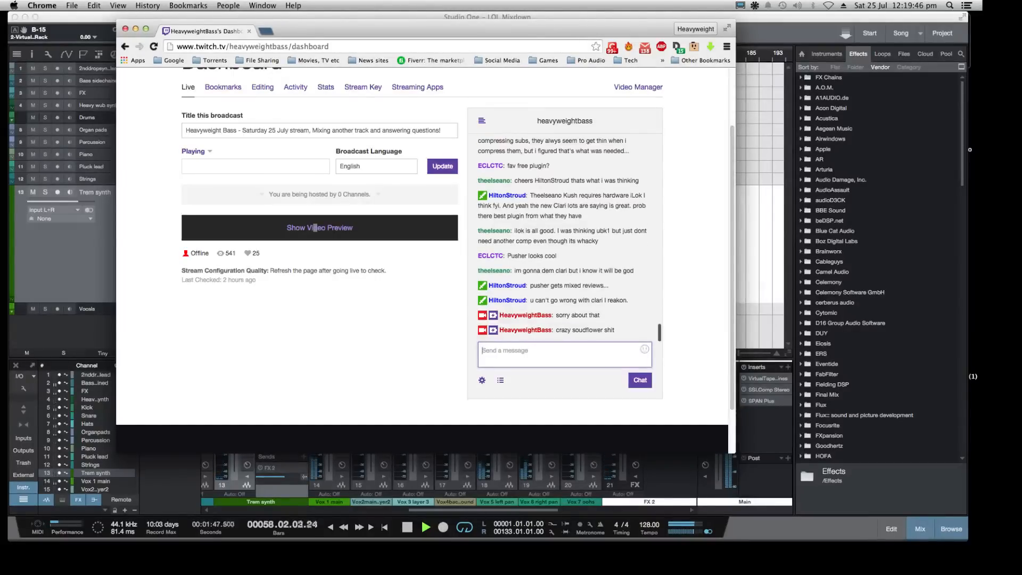
Return to Studio One and replay the song from around bar 44
left_click(788, 25)
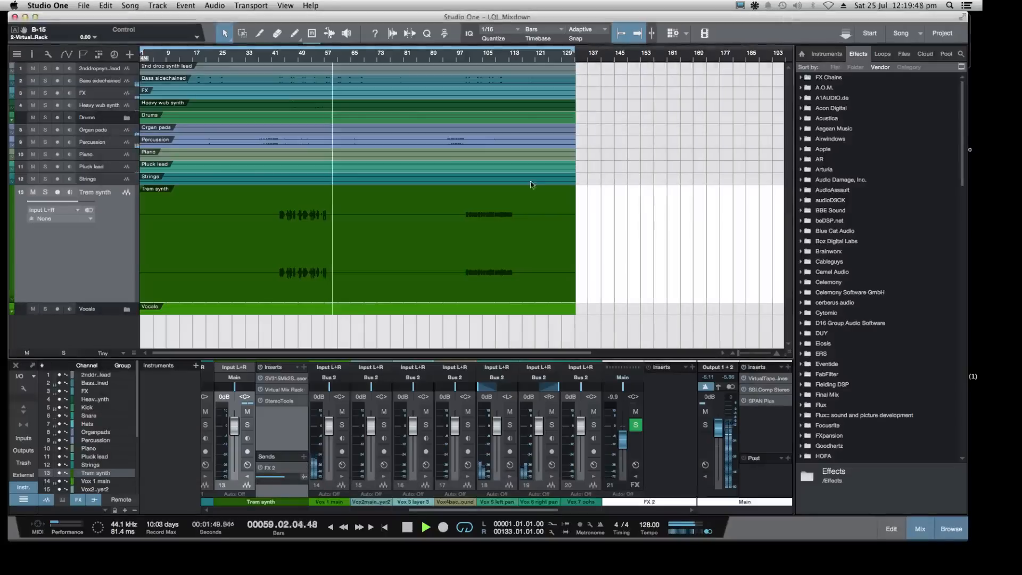
left_click_drag(495, 18, 493, 18)
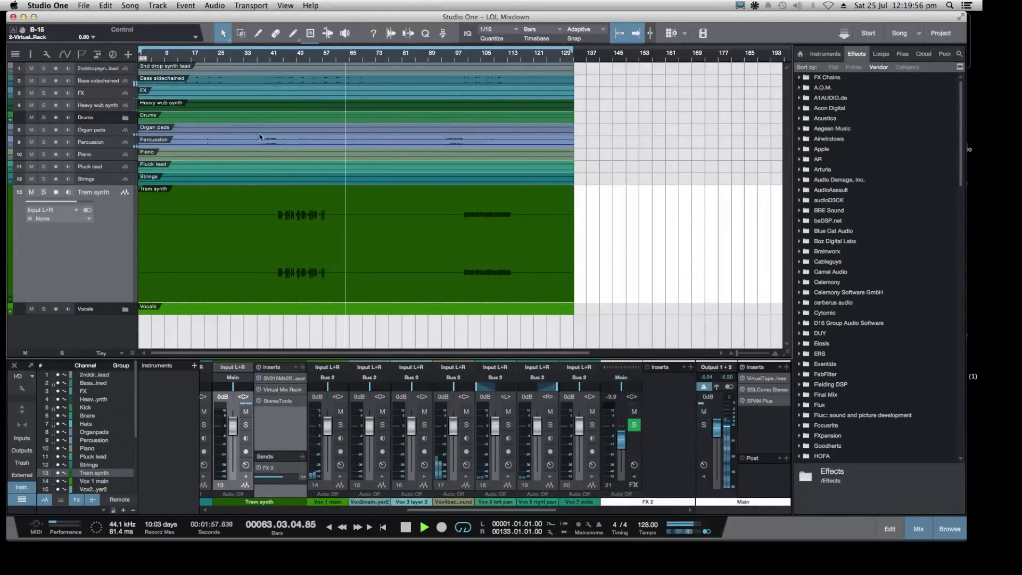
left_click(282, 56)
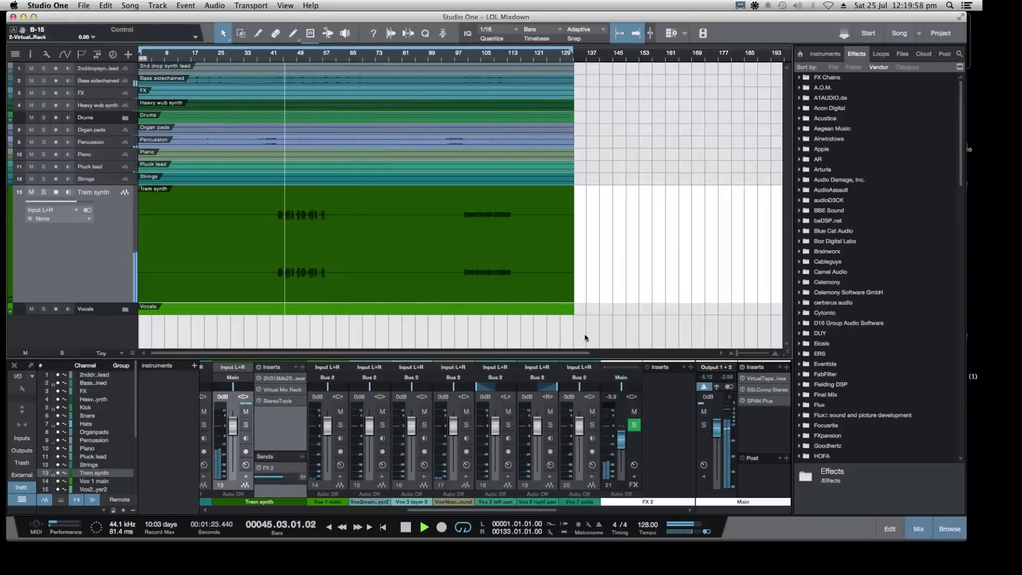
Set the threshold of the main output's SSLComp Stereo to 11.4 dB and close the plug-in
left_click(766, 389)
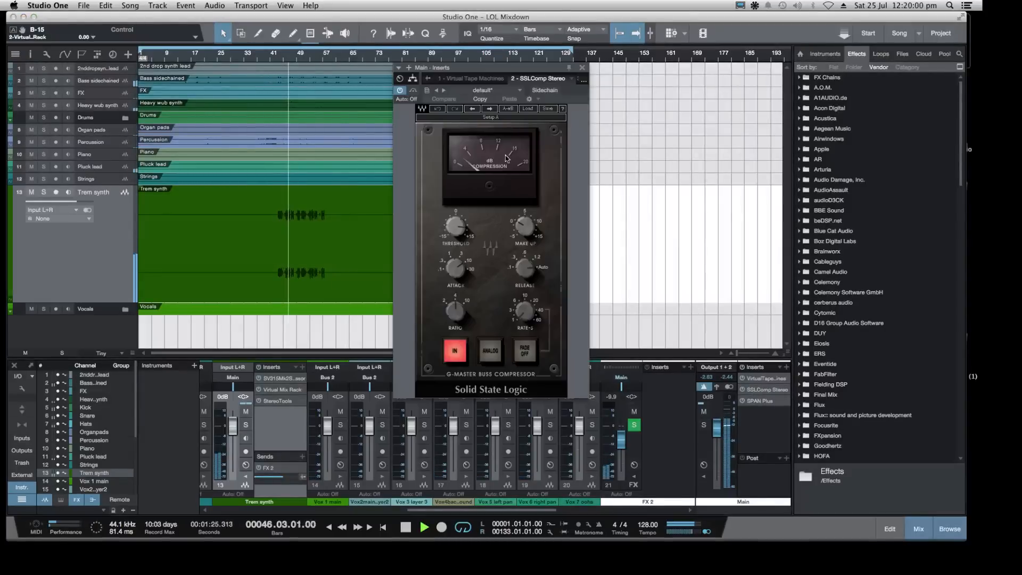
left_click_drag(452, 223, 451, 215)
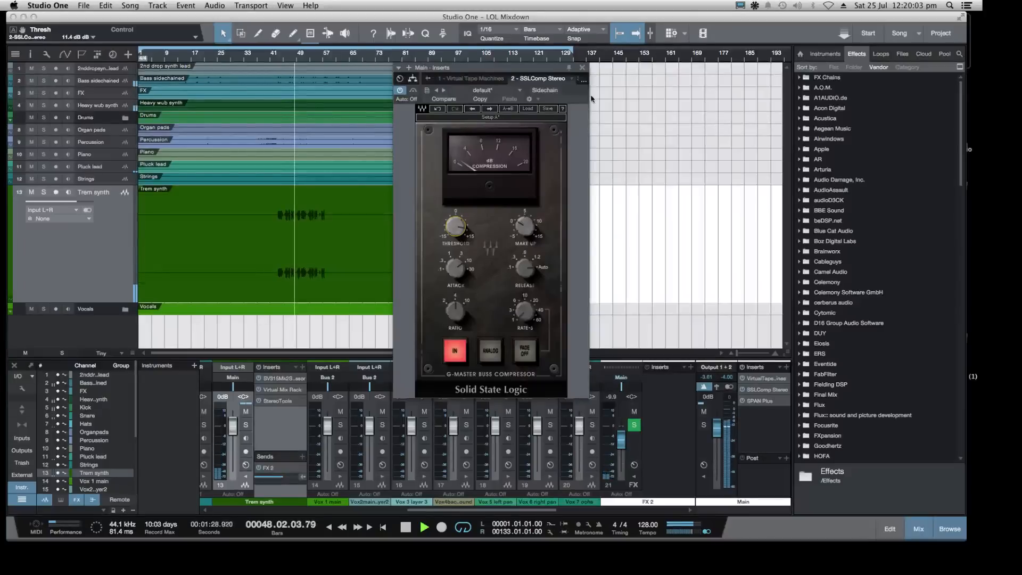
left_click(583, 66)
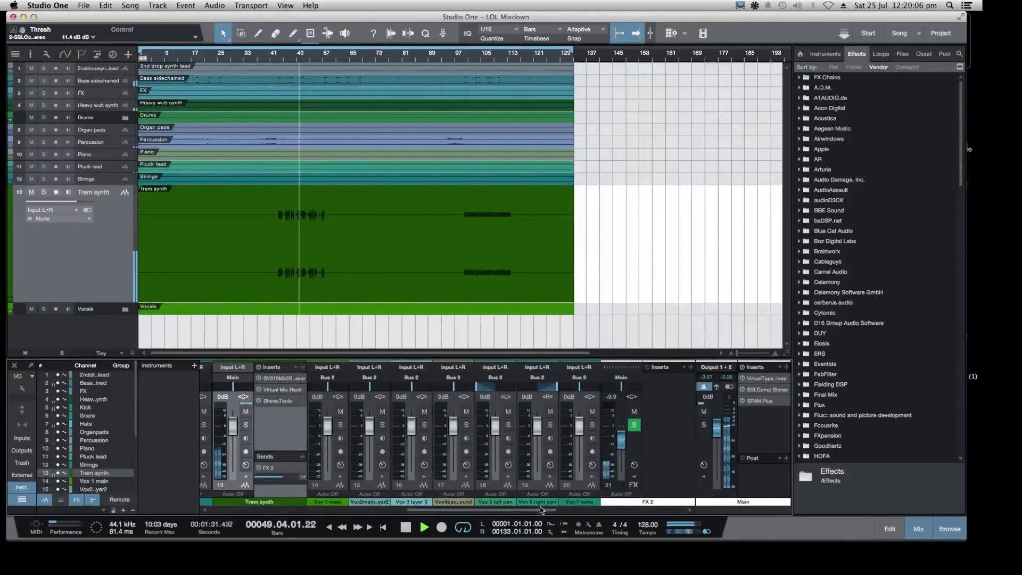
Solo the FX 2 channel in the mixer
left_click_drag(540, 509, 589, 509)
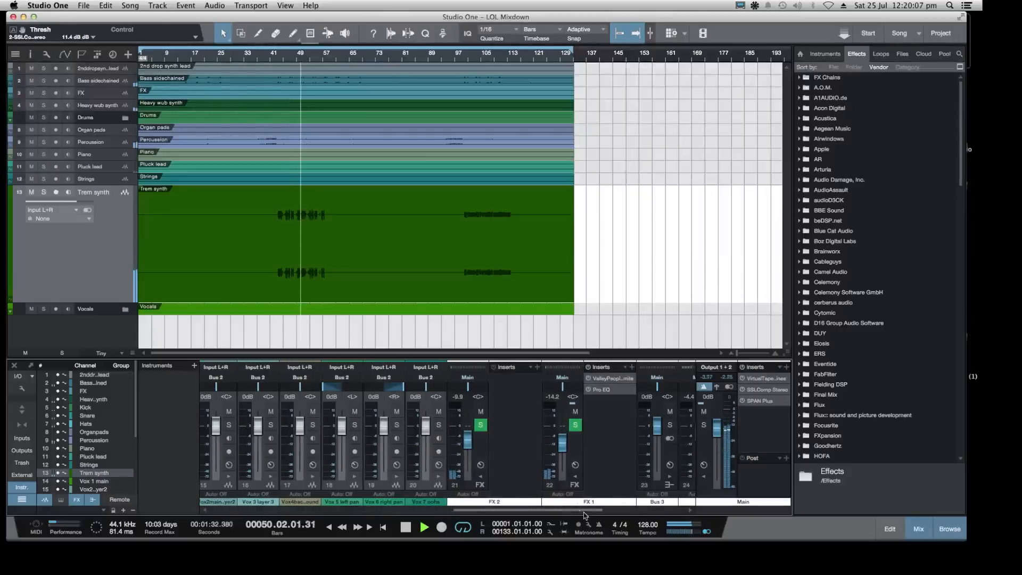
left_click(483, 424)
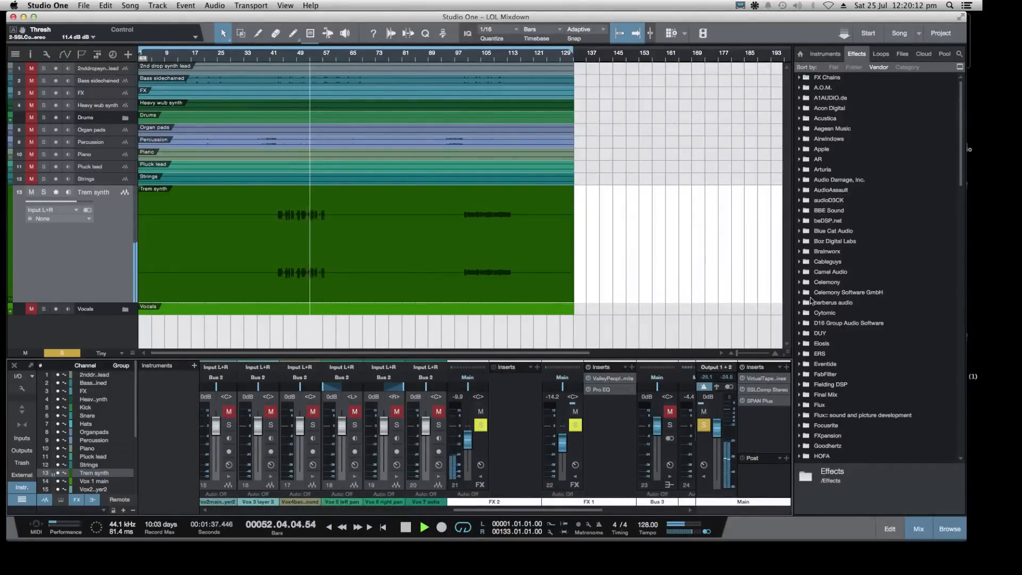
Insert the PreSonus Ampire effect on the FX 2 channel and load its Crunchy Solo preset
scroll(852, 287, "down", 10)
scroll(852, 287, "down", 5)
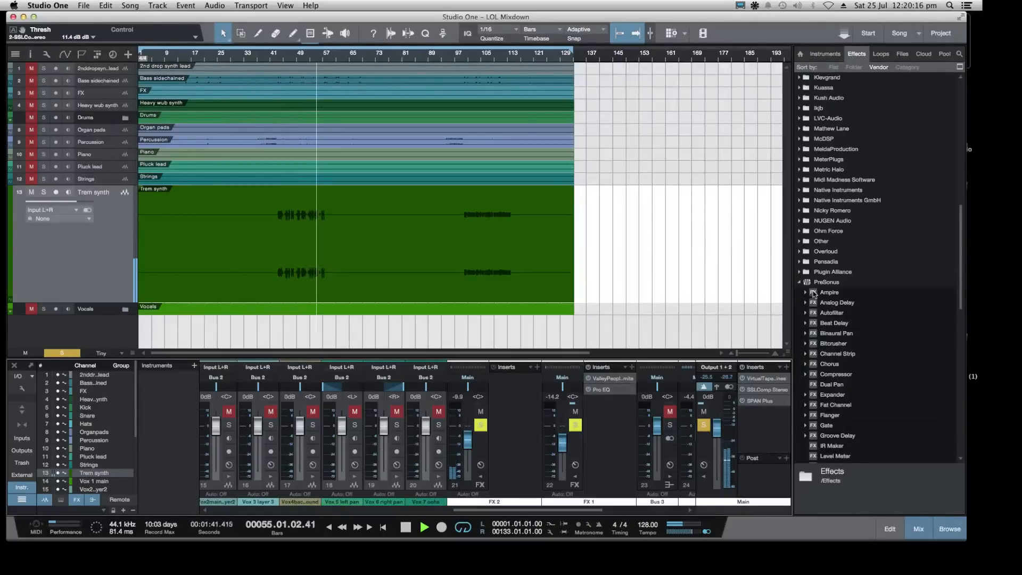
left_click_drag(813, 293, 522, 411)
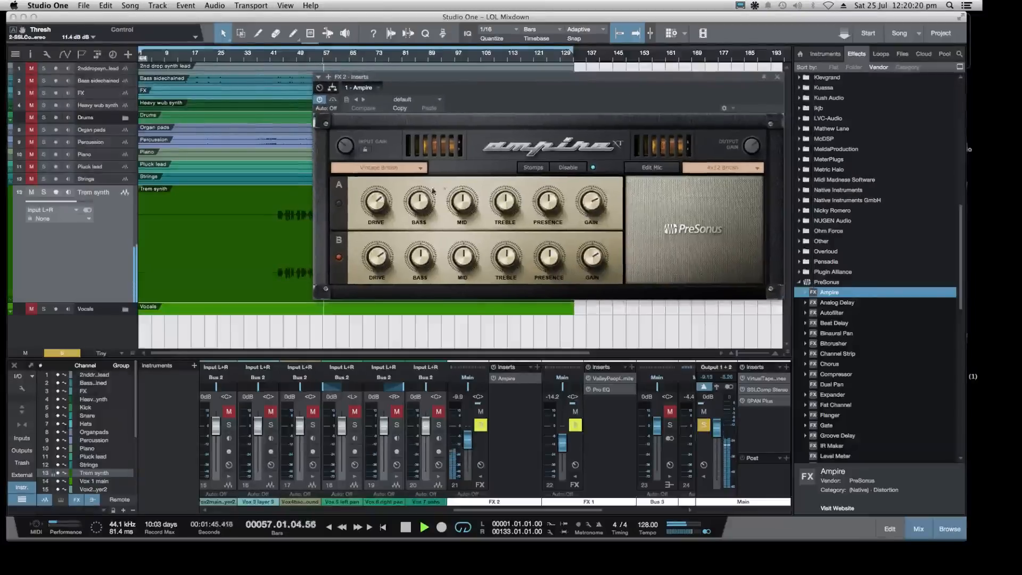
left_click(440, 101)
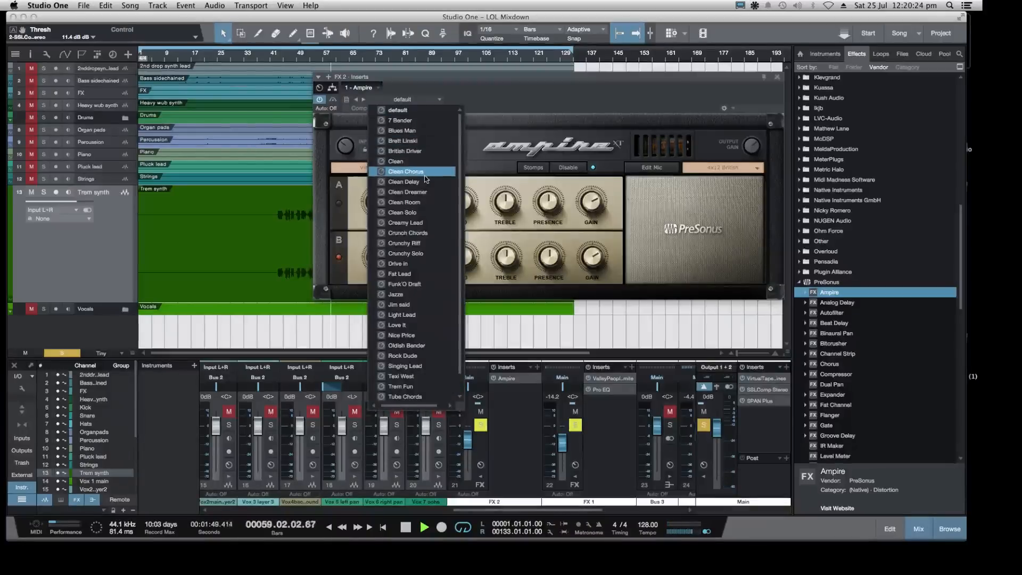
left_click(424, 253)
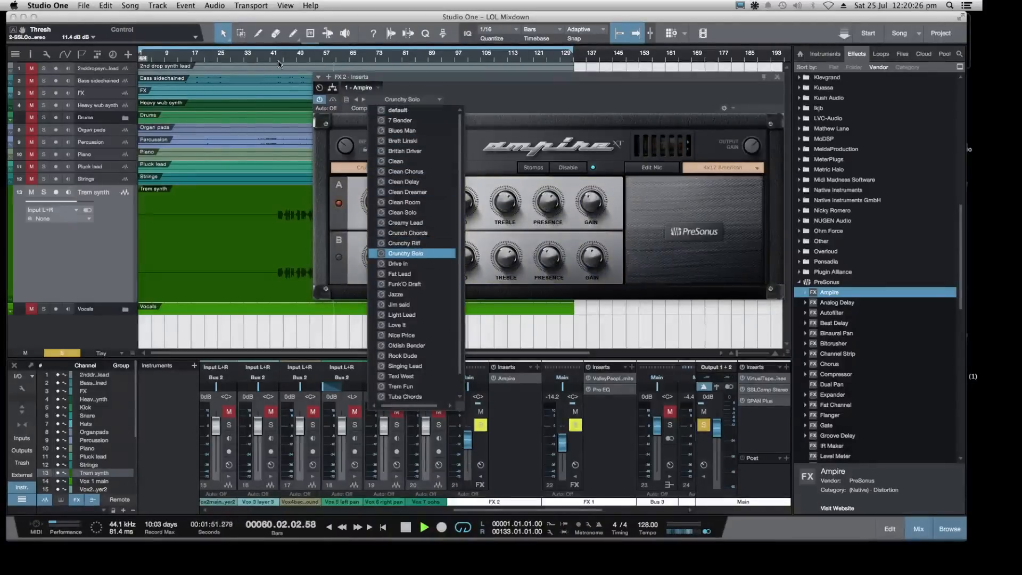
Replay from around bar 43 and audition Ampire's Clean and Creamy Lead presets on FX 2
left_click(278, 59)
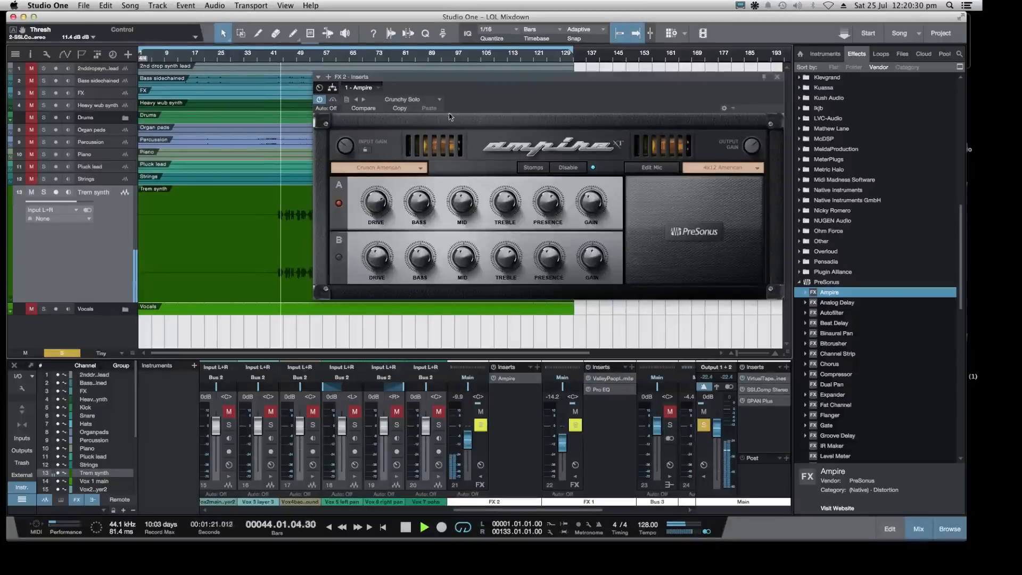
left_click(435, 100)
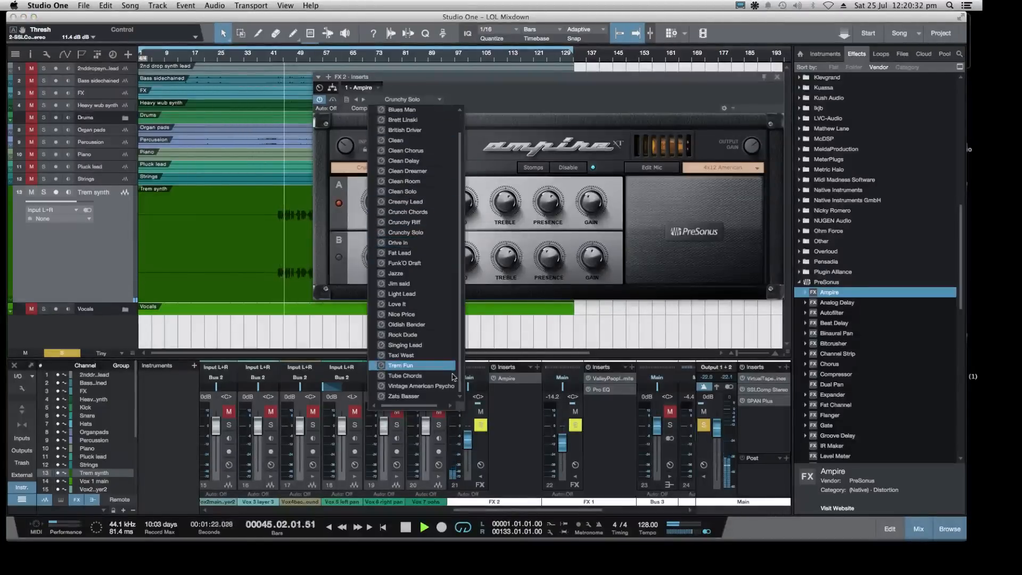
scroll(441, 339, "up", 2)
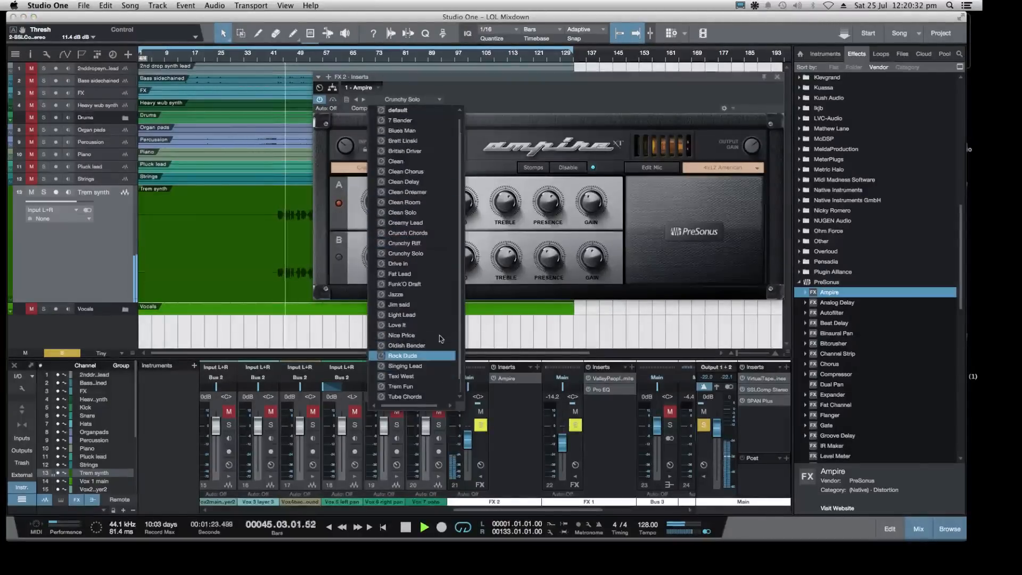
left_click(424, 161)
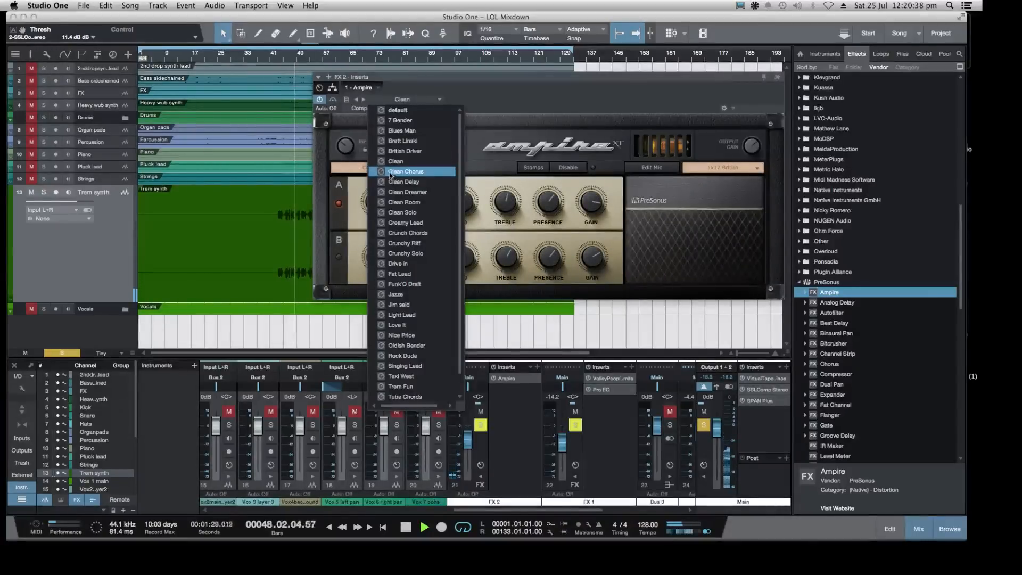
left_click(403, 223)
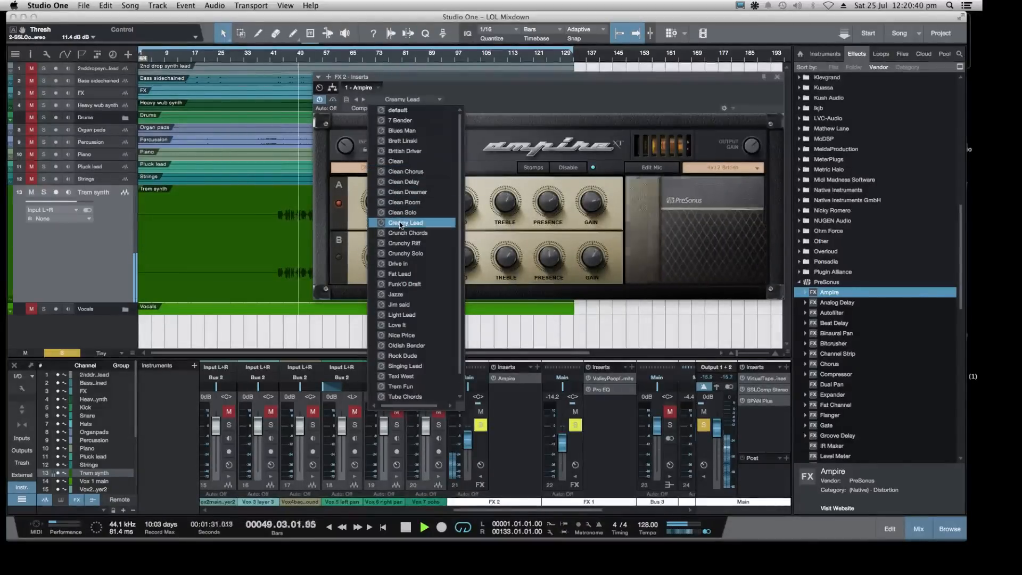
Save the song and lower the FX 2 channel's volume to -27.5 dB
left_click(84, 6)
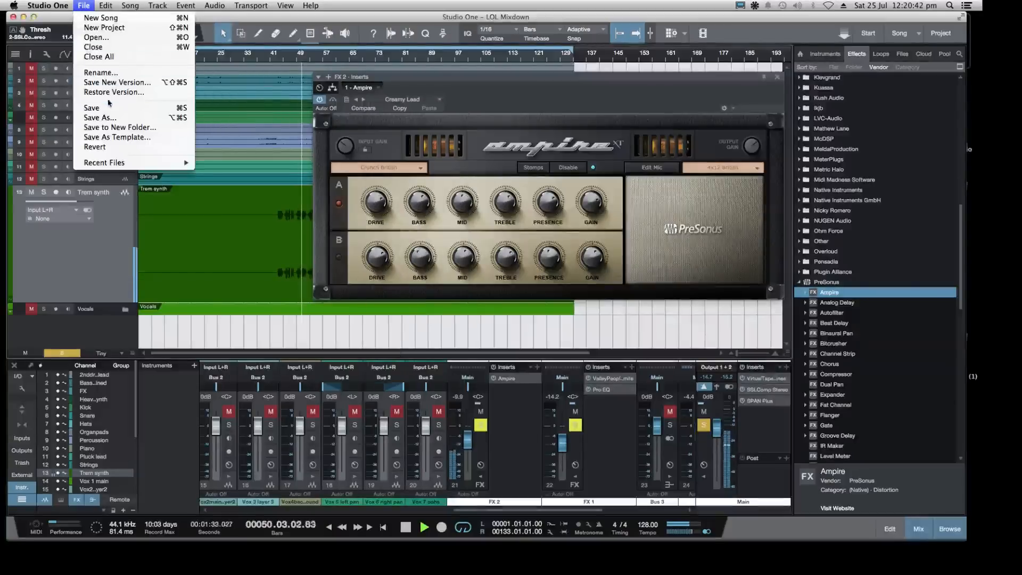
left_click(91, 107)
left_click(481, 425)
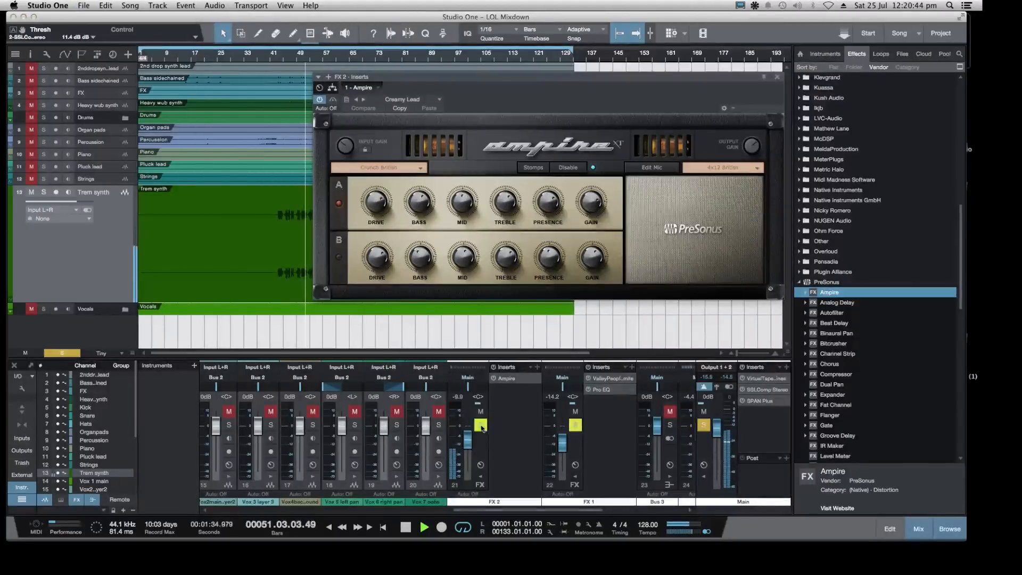
mouse_move(467, 439)
left_mouse_down()
mouse_move(467, 491)
mouse_move(466, 455)
left_mouse_up()
left_click(481, 425)
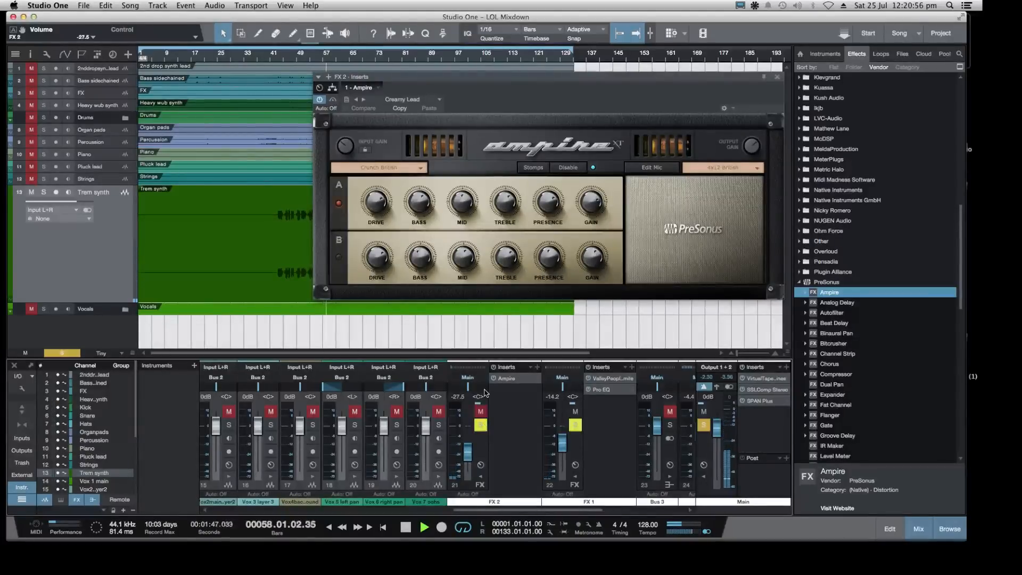
Change Ampire's amp model to Clean British and replay the section from around bar 44
left_click(424, 170)
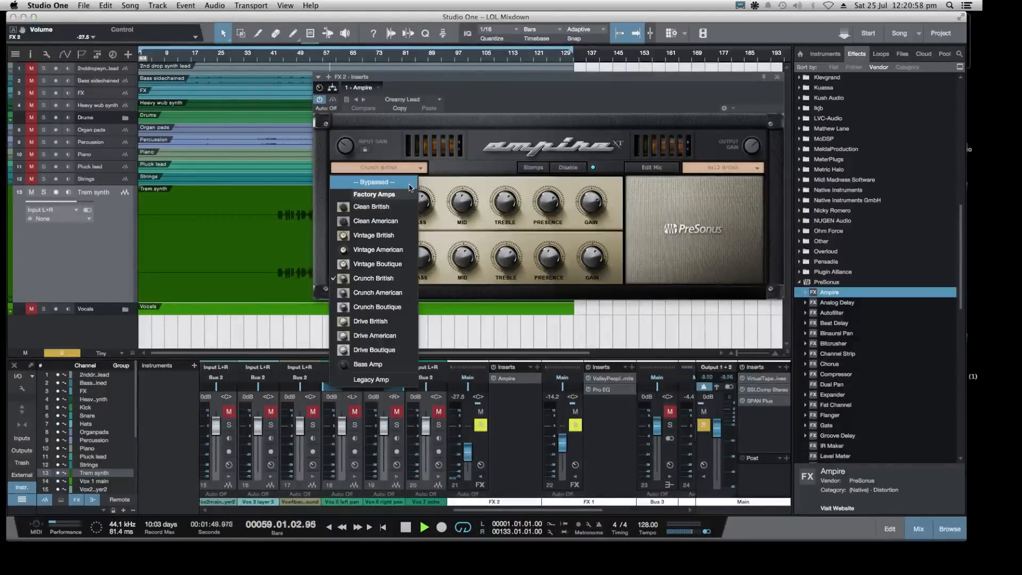
left_click(383, 209)
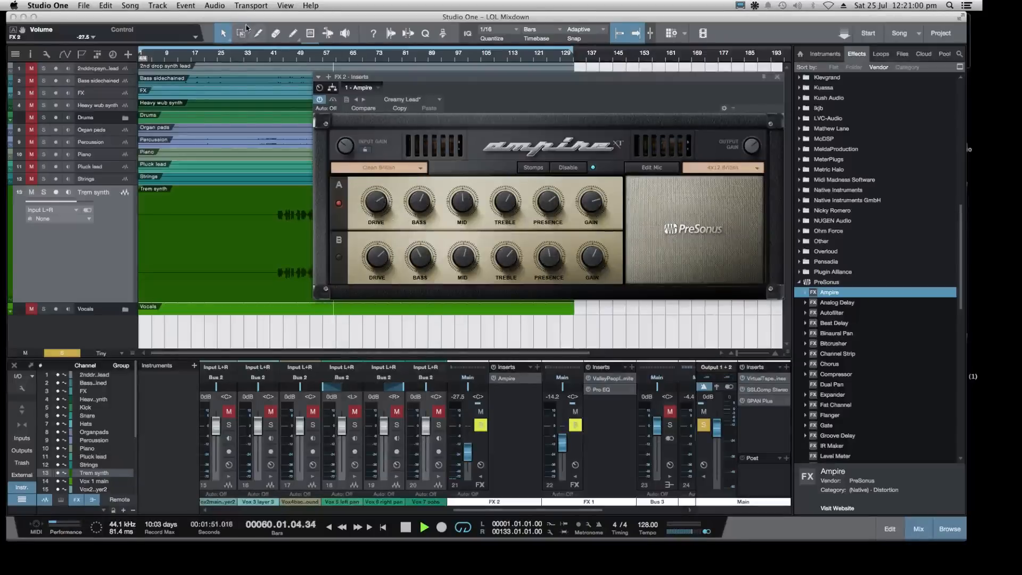
left_click(284, 59)
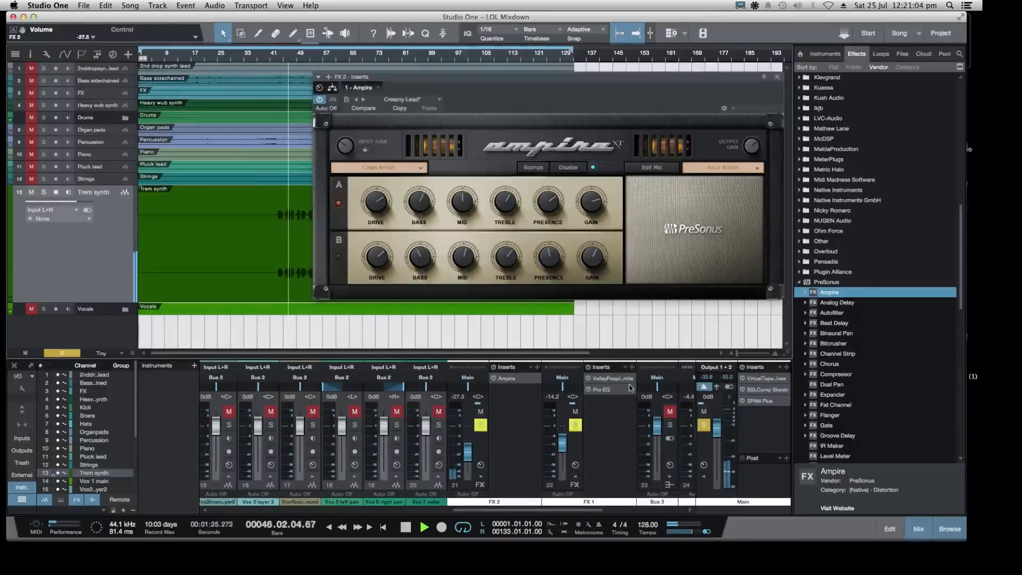
Remove Ampire from the FX 2 inserts and browse the PreSonus effects
right_click(536, 379)
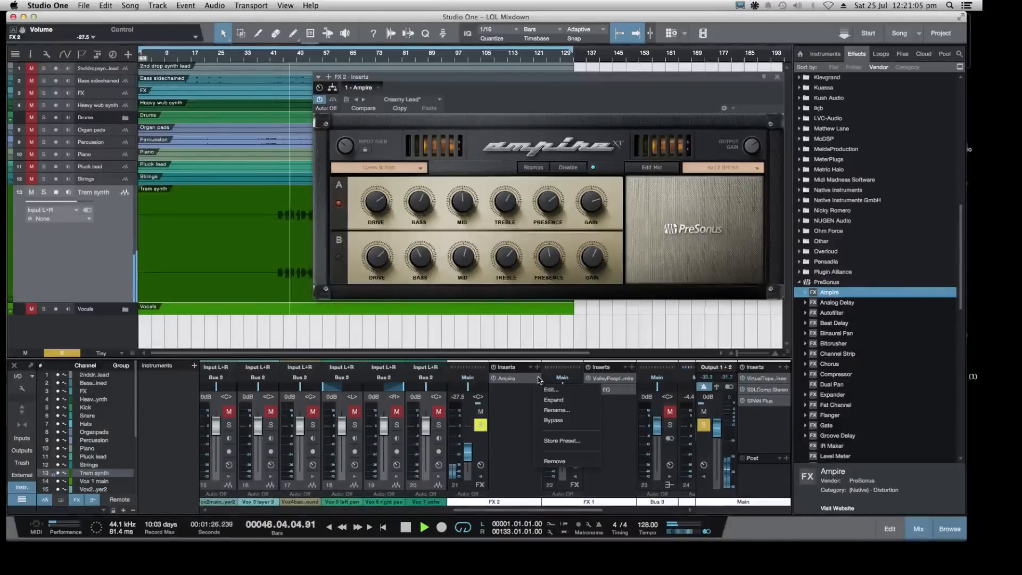
left_click(561, 462)
scroll(848, 301, "down", 3)
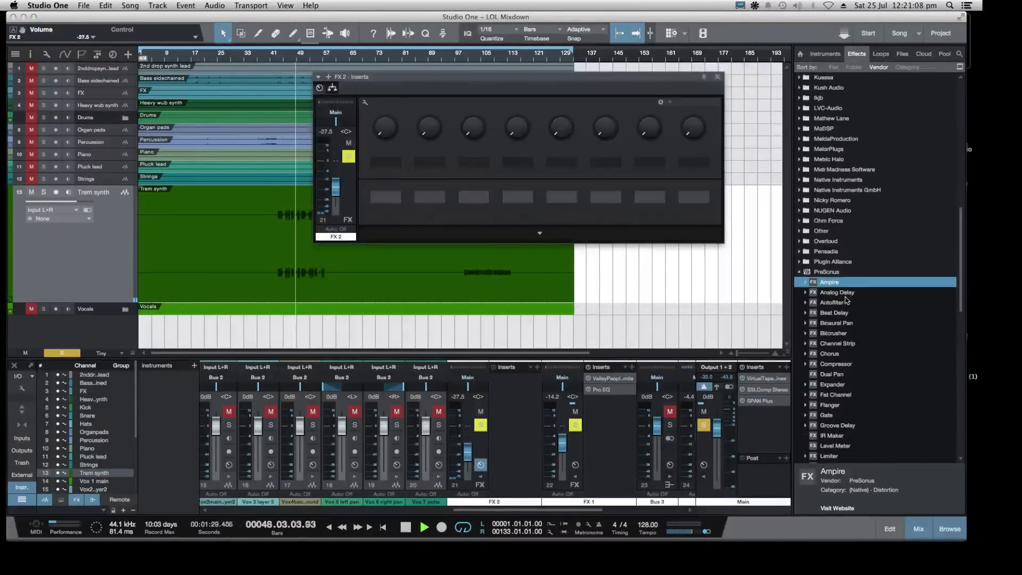
Try Fat Channel as an insert on FX 2, look through its preset categories and remove the effect again
scroll(890, 299, "down", 3)
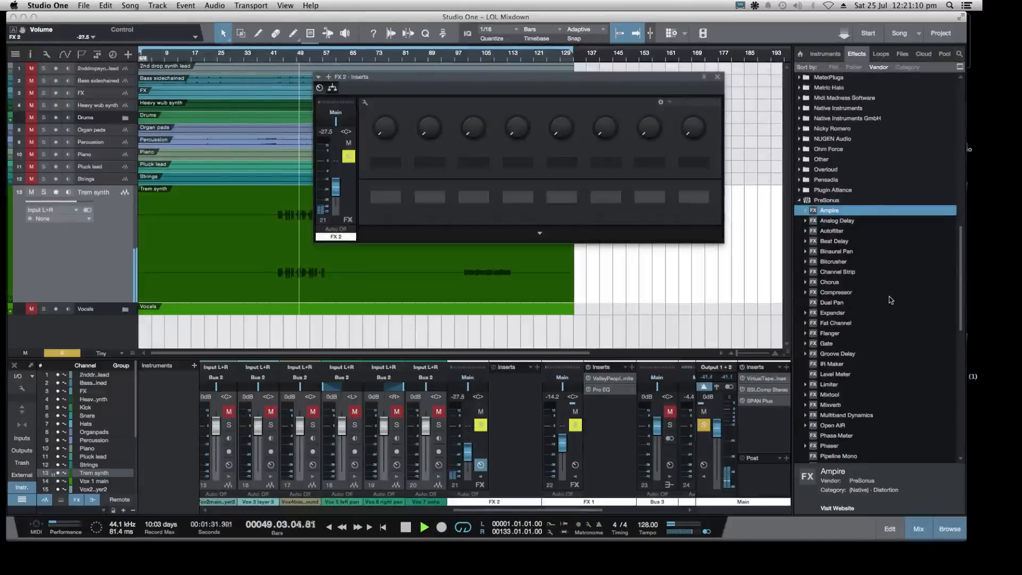
scroll(890, 299, "down", 3)
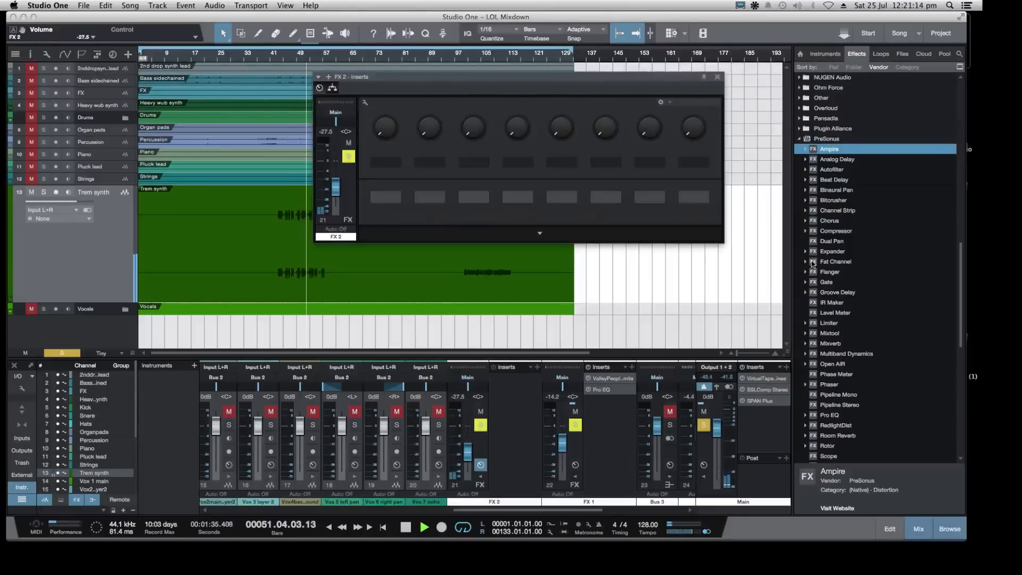
left_click_drag(812, 263, 523, 400)
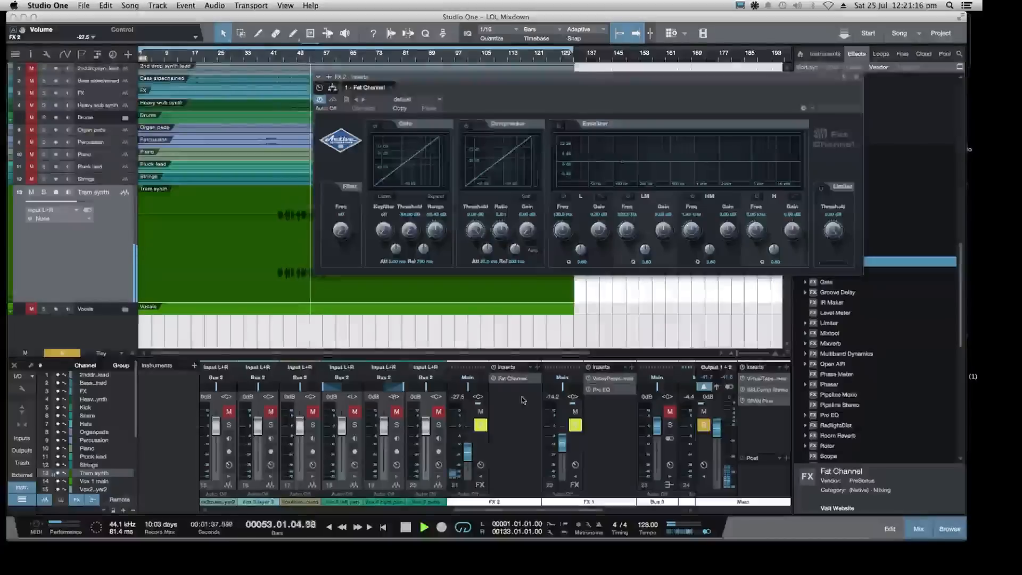
left_click(438, 101)
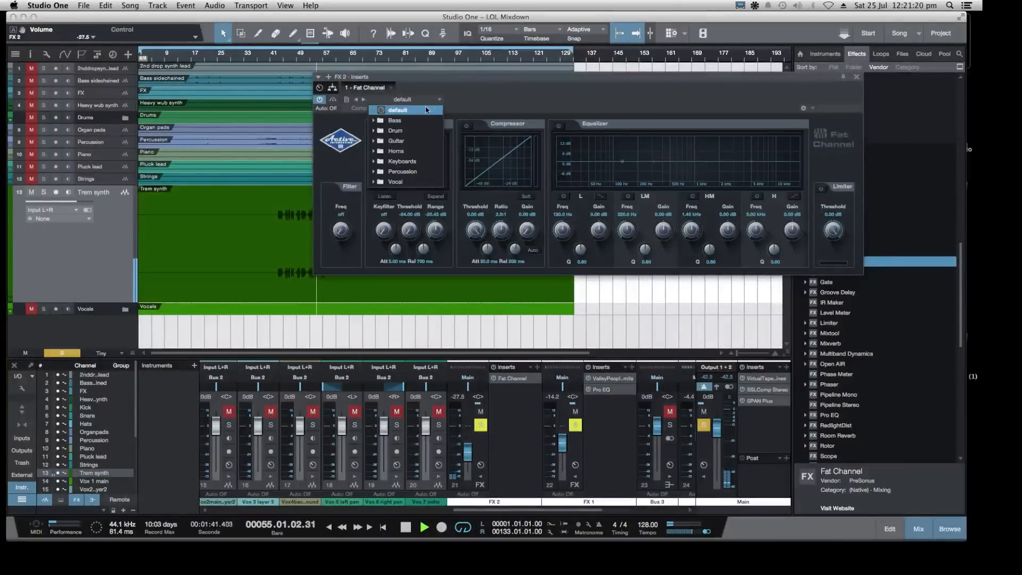
left_click(375, 162)
left_click(376, 162)
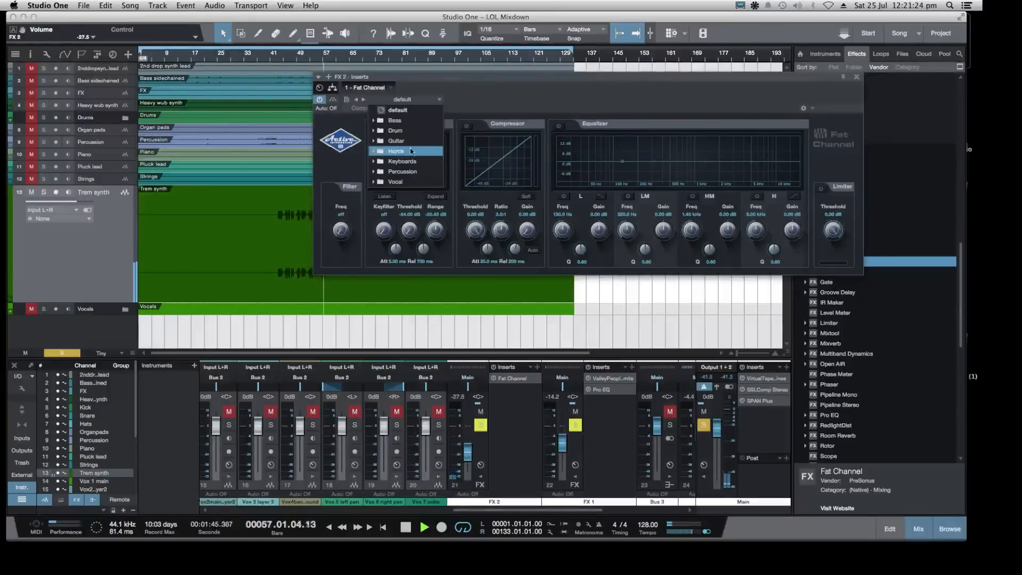
left_click(535, 381)
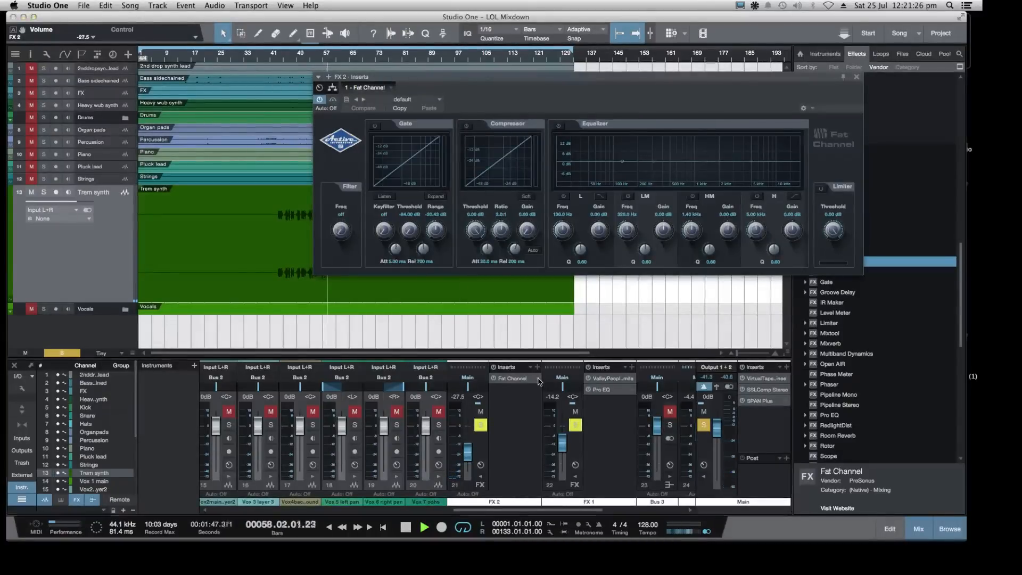
left_click(537, 378)
left_click(553, 461)
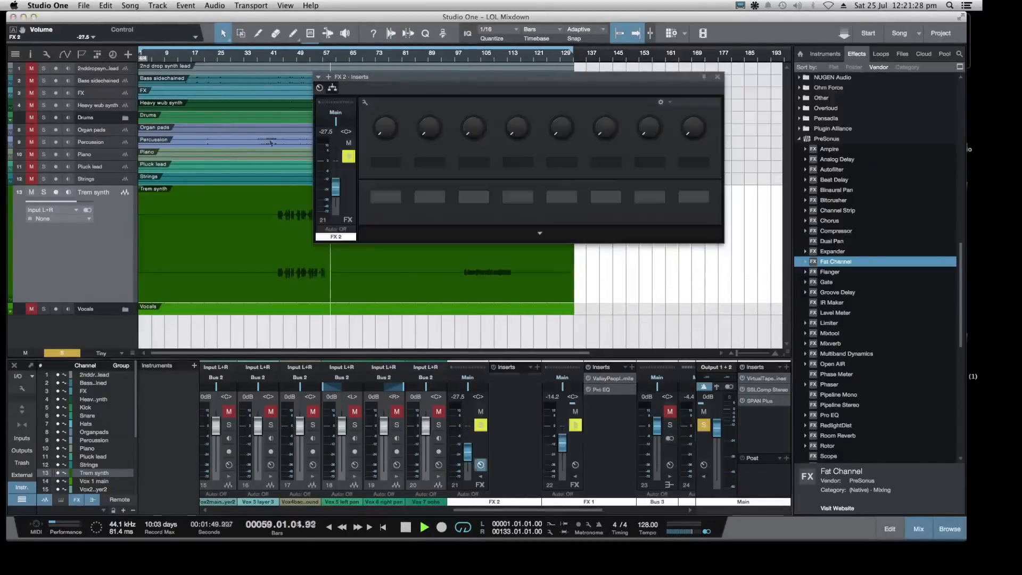
Replay from around bar 44 while looking through the remaining PreSonus effects, and close the FX 2 inserts window
left_click(281, 58)
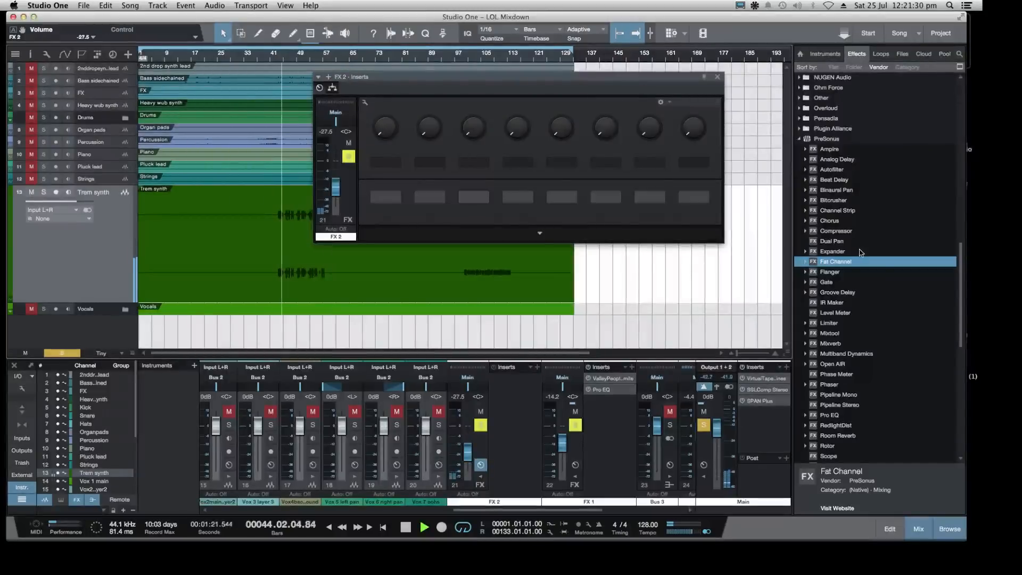
scroll(846, 246, "down", 3)
scroll(846, 246, "down", 3)
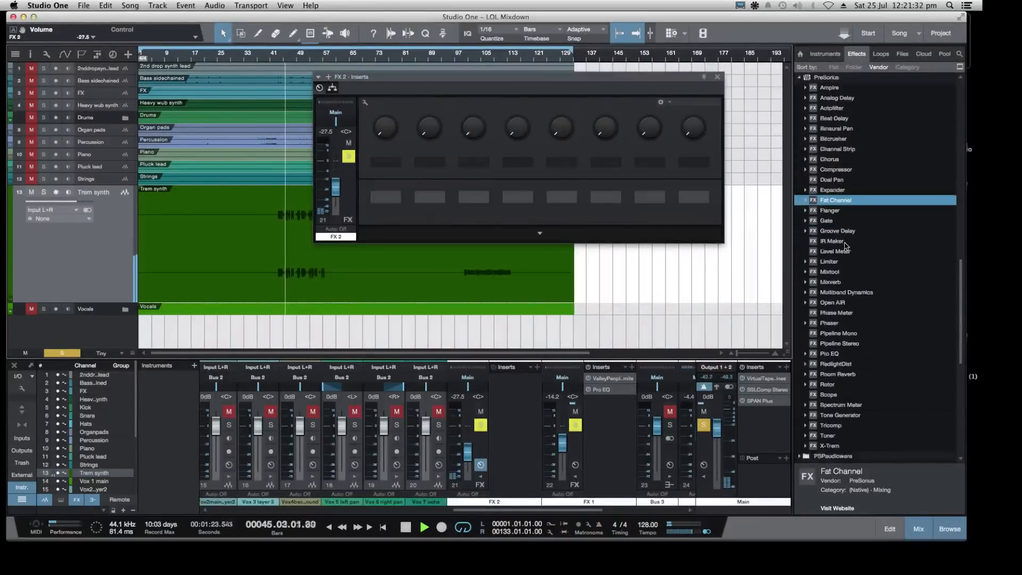
left_click(718, 79)
scroll(801, 203, "up", 12)
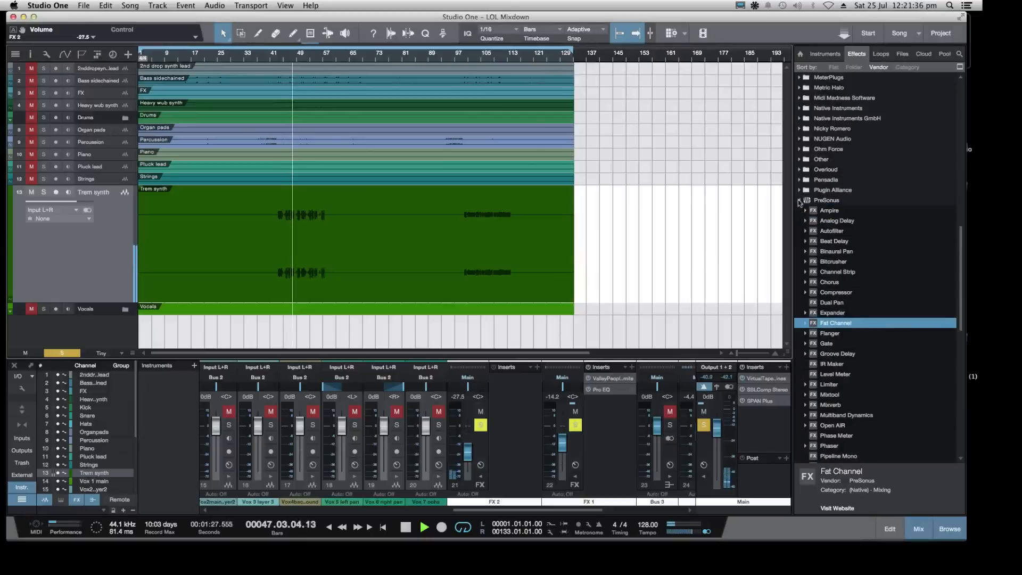
left_click(799, 200)
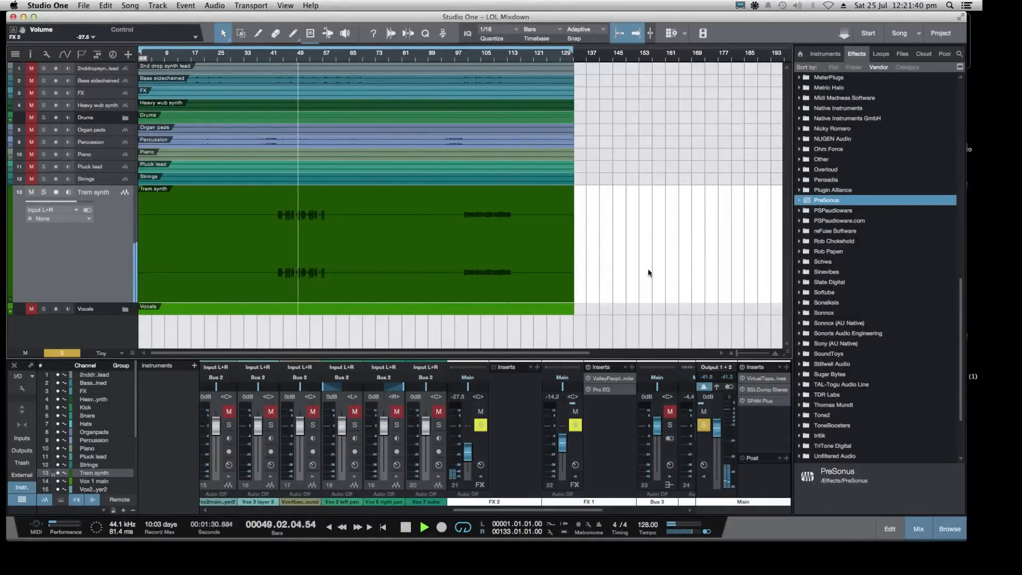
Select the Trem synth track, stop playback and save the song
left_click(62, 286)
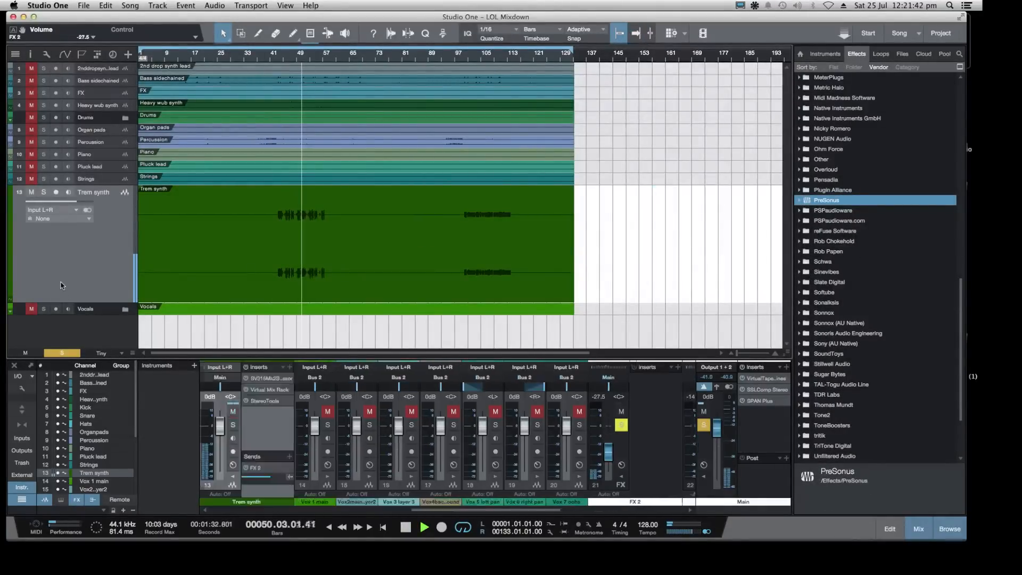
key("space")
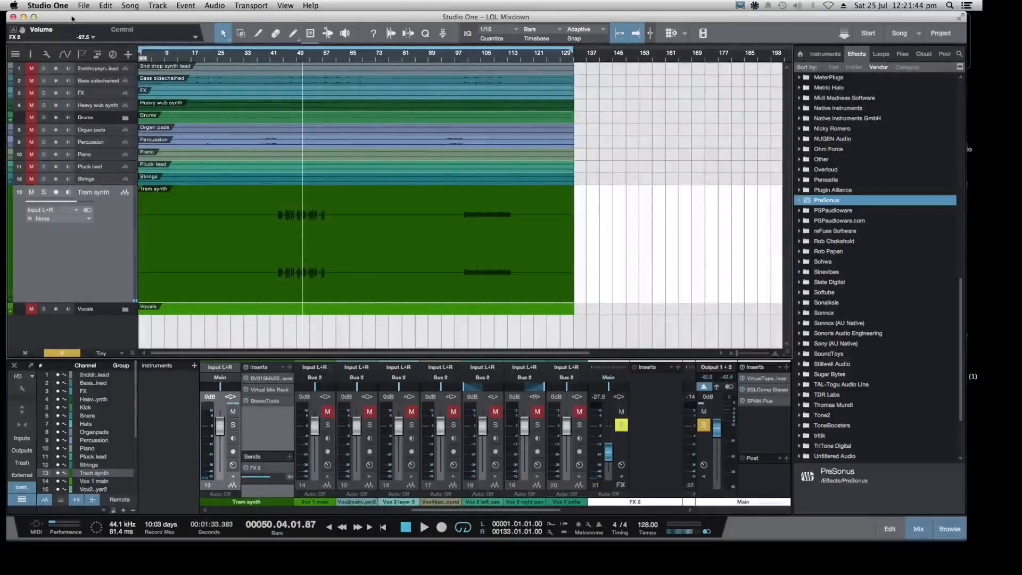
left_click(83, 5)
left_click(104, 107)
left_click_drag(329, 16, 329, 21)
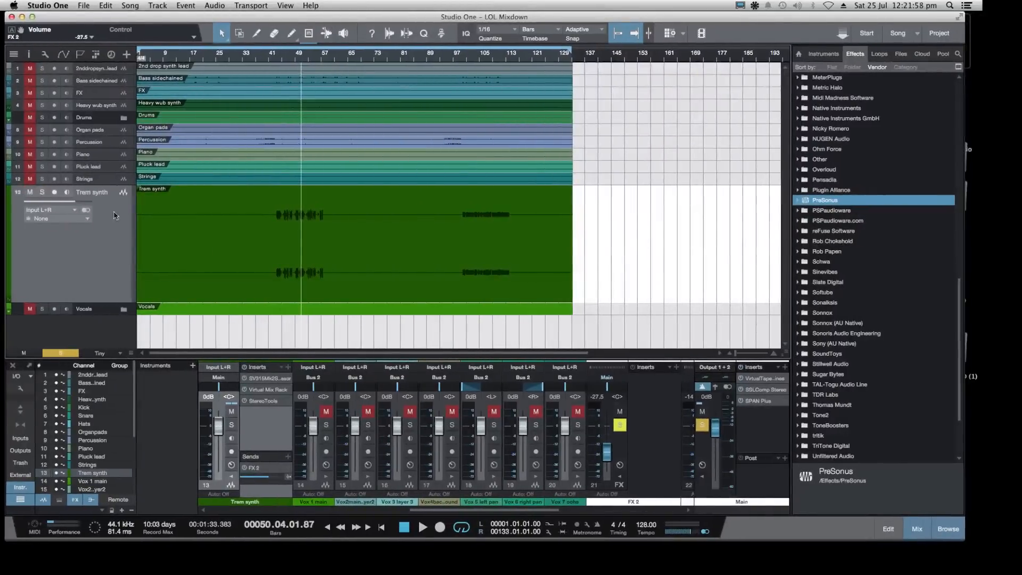
Check the stream in OBS and the Twitch dashboard chat in Chrome, returning to Studio One
left_click(623, 428)
left_click(623, 428)
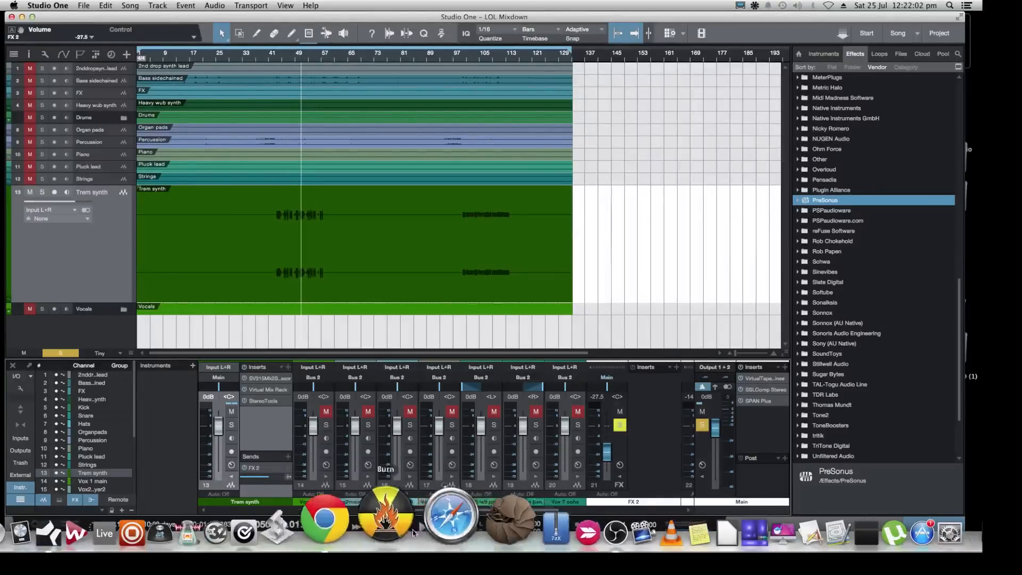
left_click(537, 519)
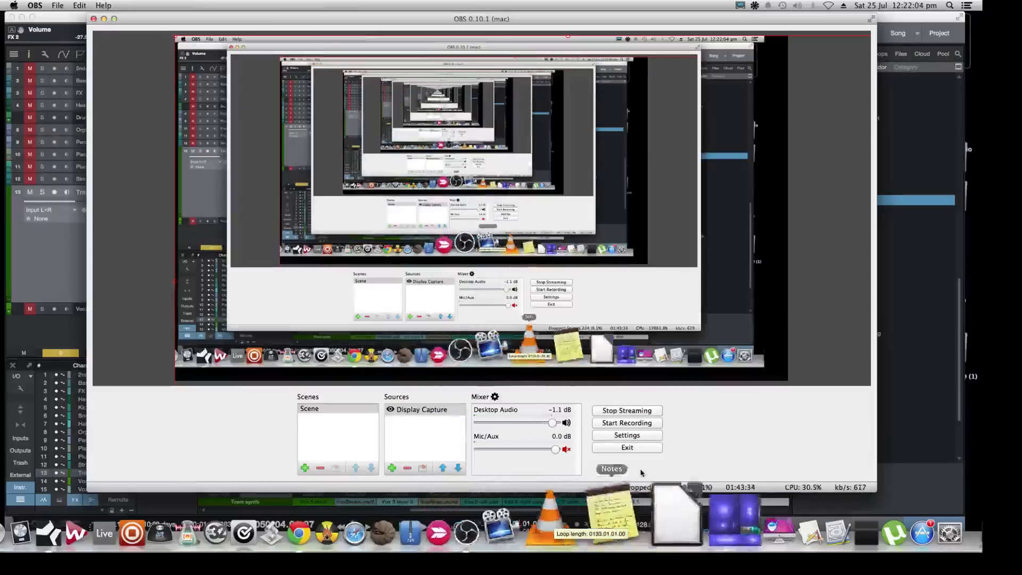
left_click(891, 17)
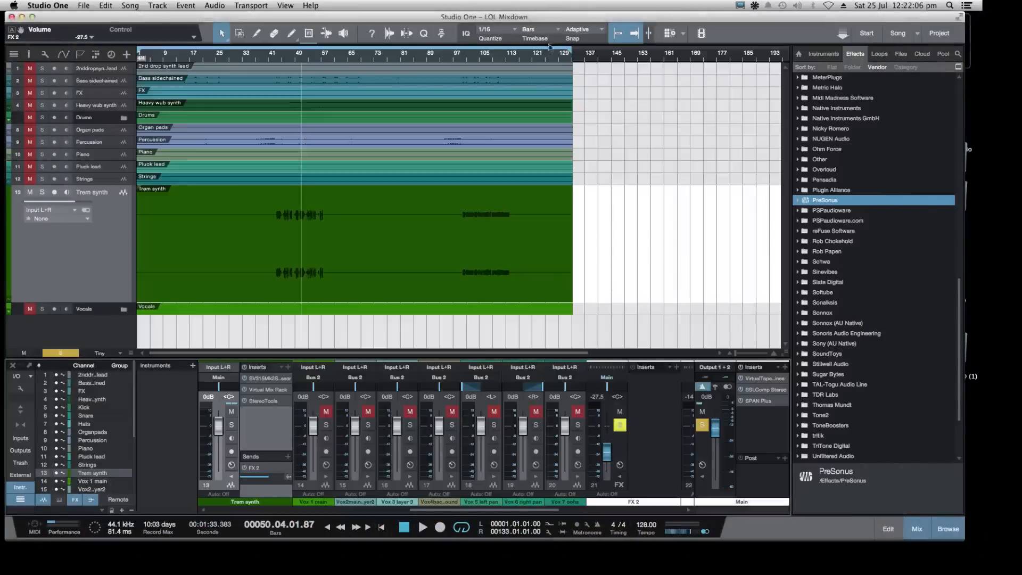
left_click(279, 60)
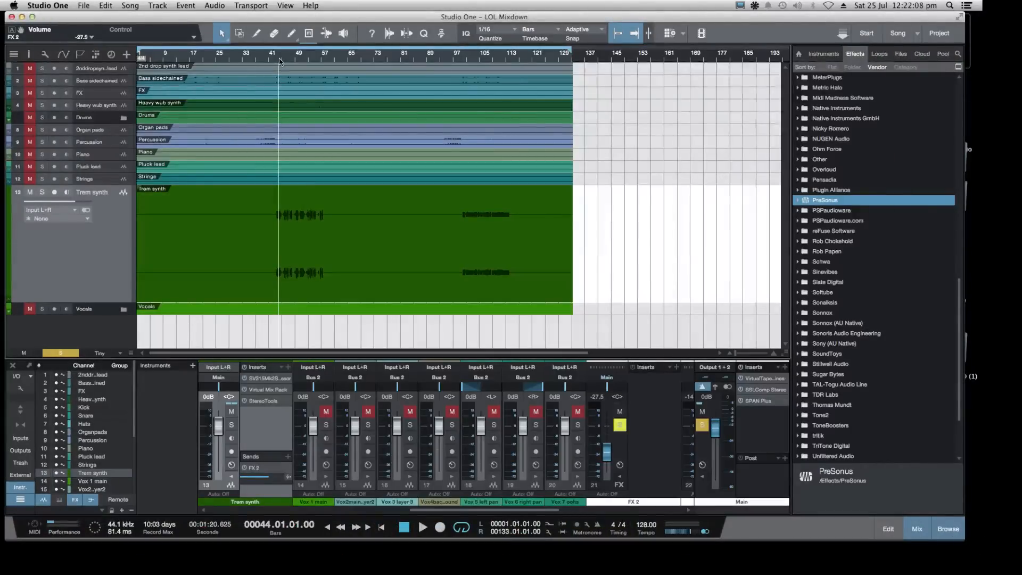
left_click(272, 60)
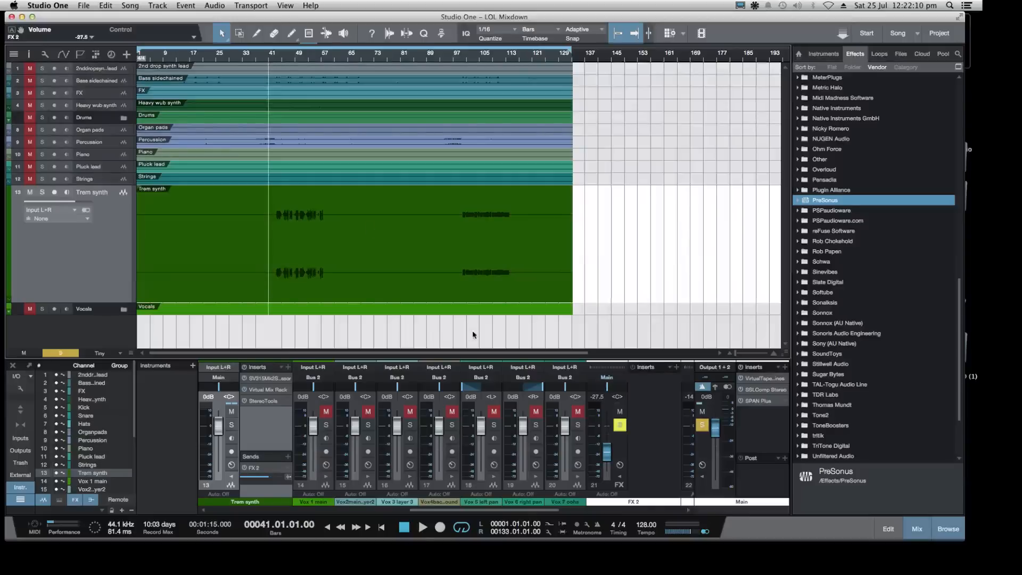
left_click(376, 514)
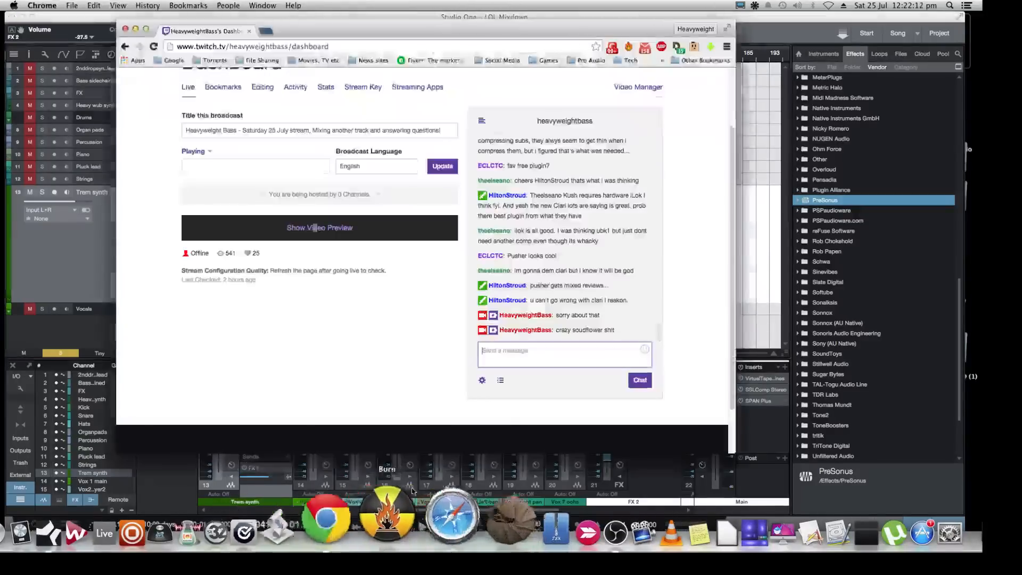
left_click(768, 16)
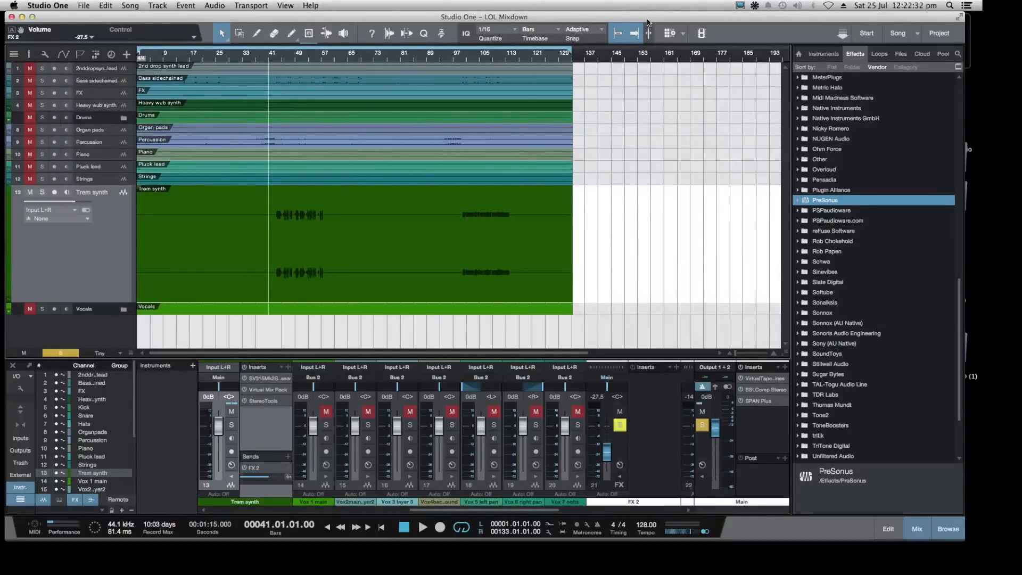
Play the full mix without solo from around bar 44, raising FX 2 to -24.6 dB and lowering Trem synth to -0.7 dB
left_click(278, 58)
key("space")
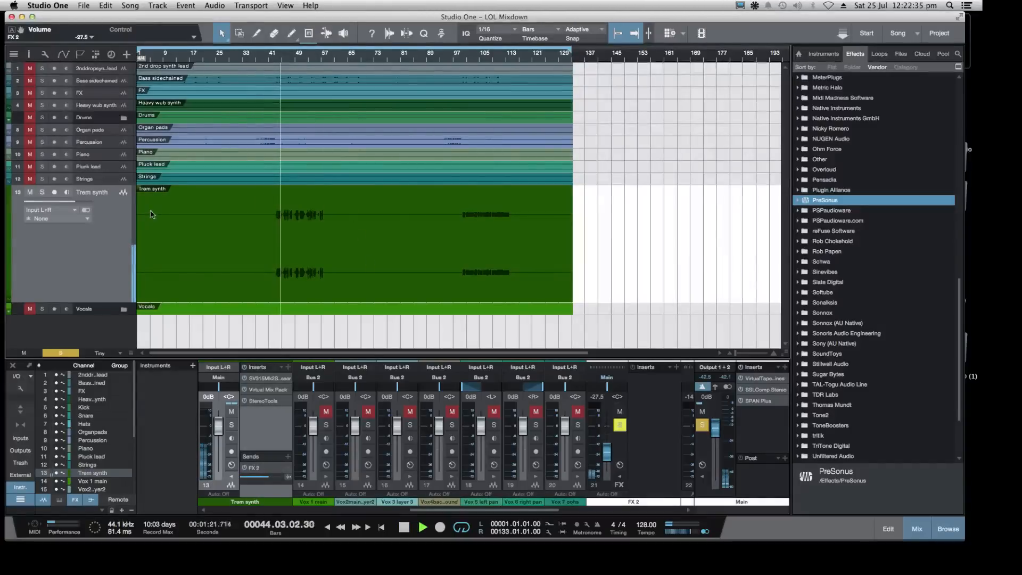
left_click(620, 425, "shift")
left_click_drag(606, 452, 605, 450)
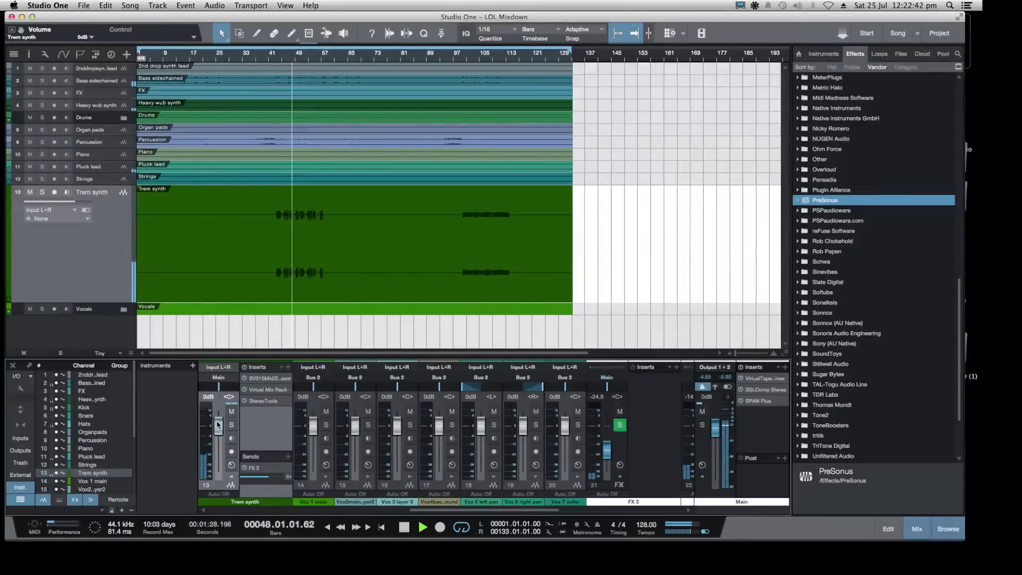
left_click_drag(218, 424, 217, 426)
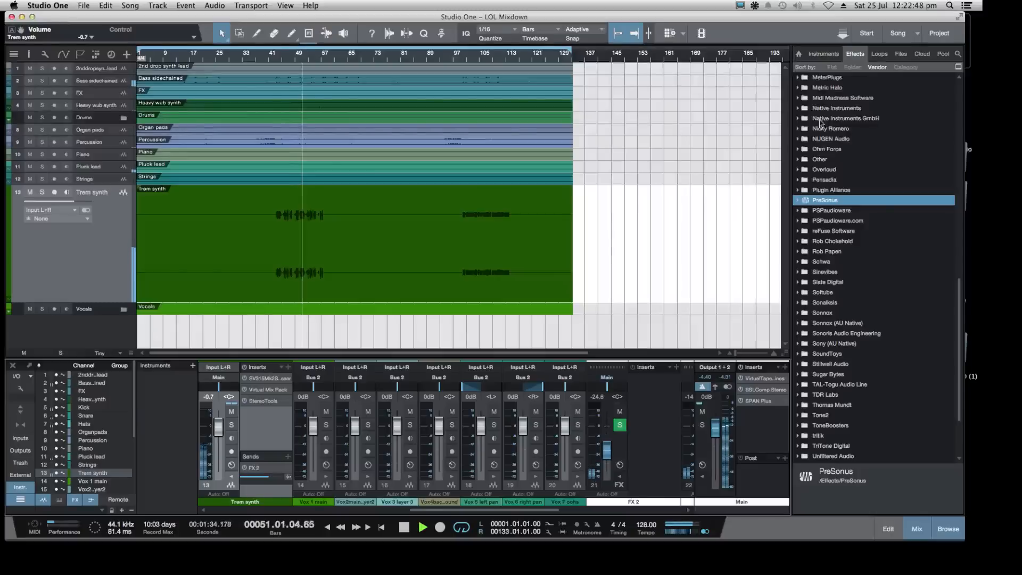
Return the effects browser to the start of its vendor list and slightly enlarge the Studio One window
scroll(813, 121, "up", 10)
scroll(813, 122, "up", 5)
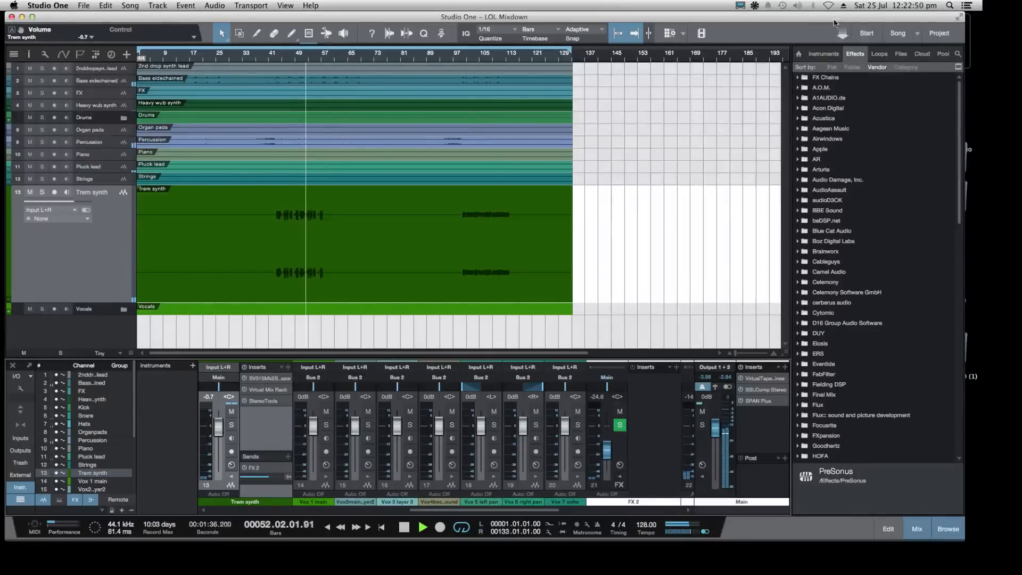
left_click_drag(832, 20, 832, 22)
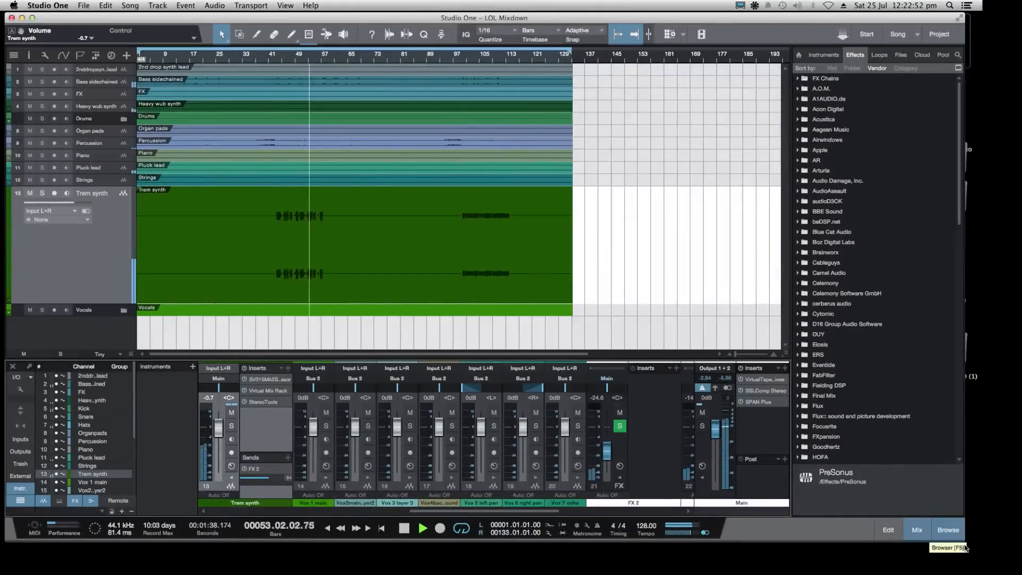
left_click_drag(967, 537, 977, 540)
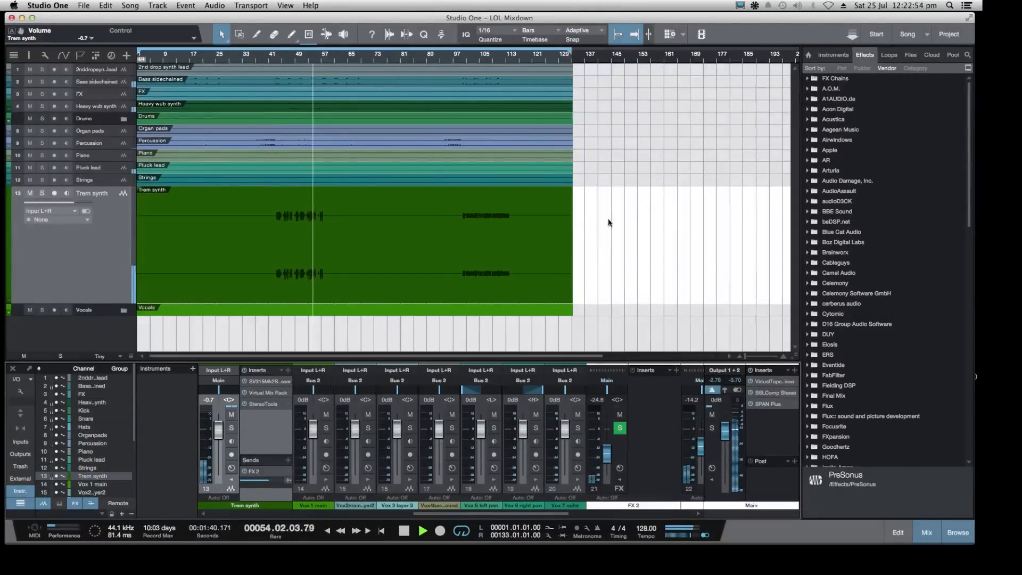
Remove SPAN Plus from the Main channel's inserts and save the song
right_click(793, 405)
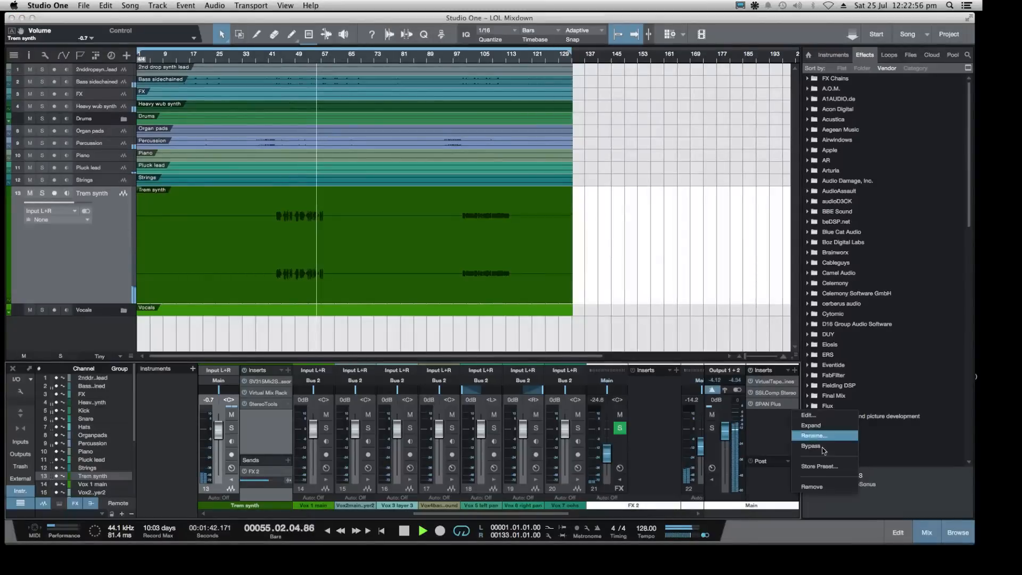
left_click(817, 486)
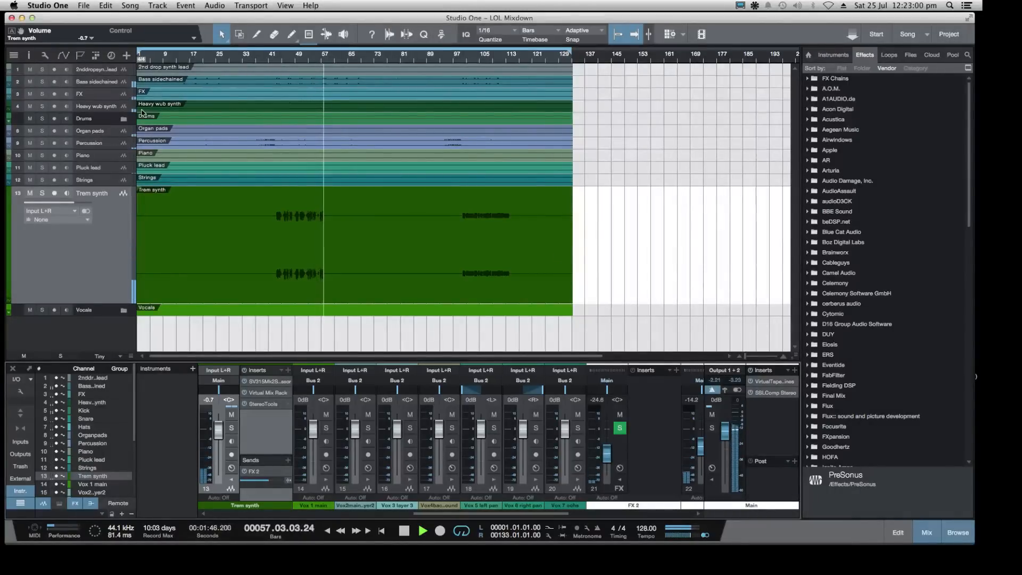
left_click(84, 5)
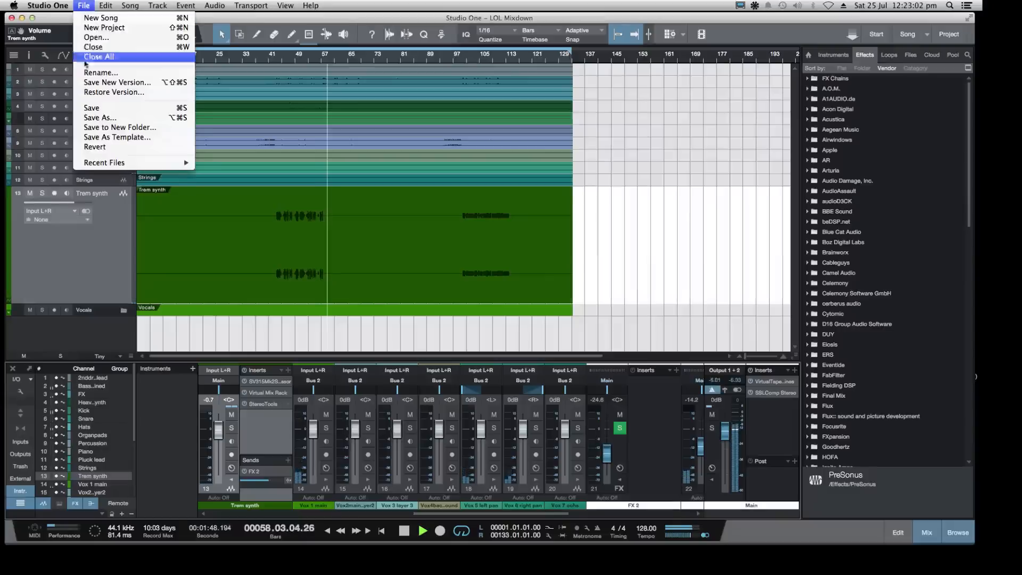
left_click(91, 109)
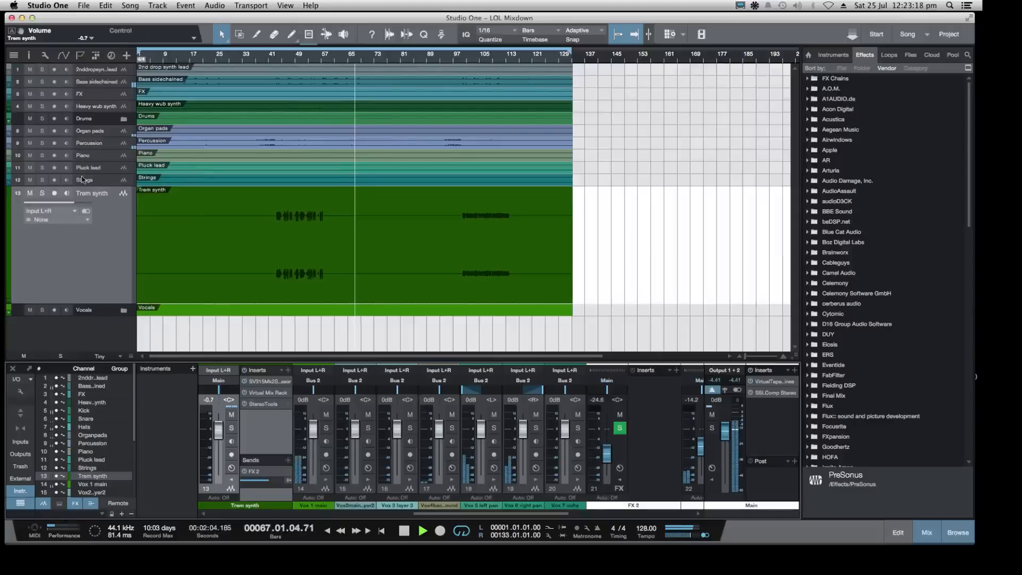
Enlarge the Pluck lead track and compare it soloed and in the full mix from around bar 44
left_click(106, 169)
left_click_drag(129, 173, 140, 301)
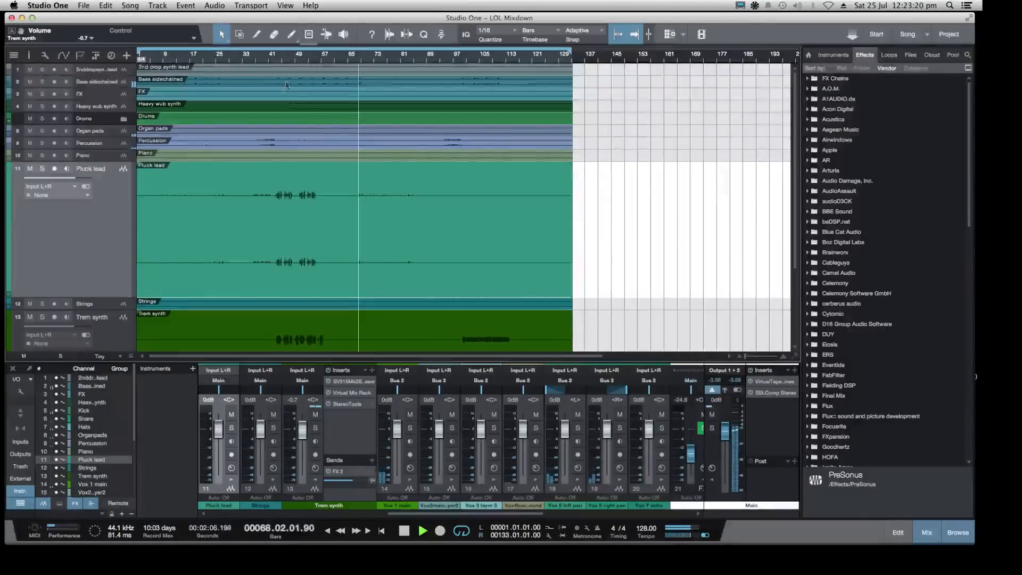
left_click(283, 58)
left_click(42, 168)
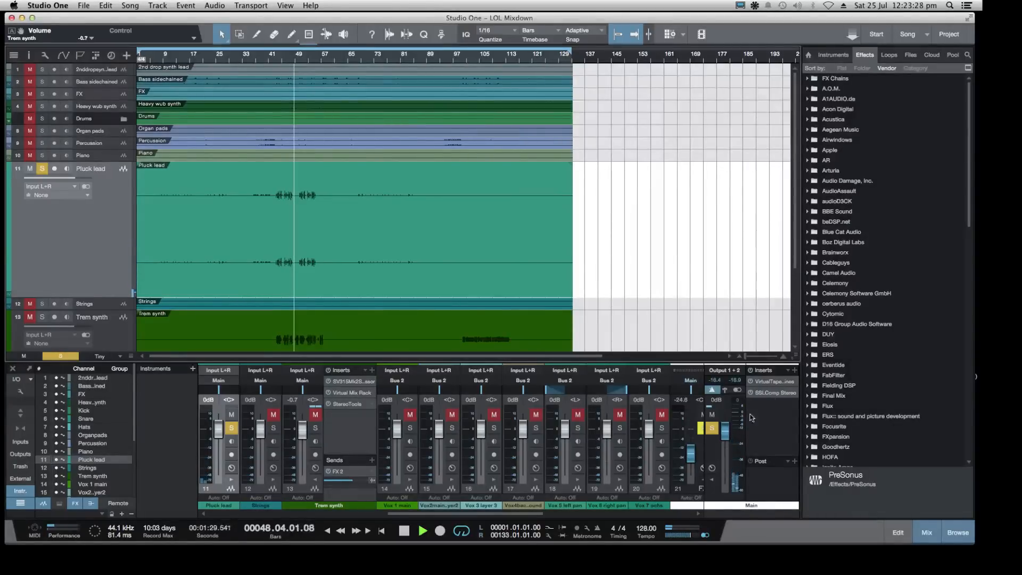
left_click(712, 429)
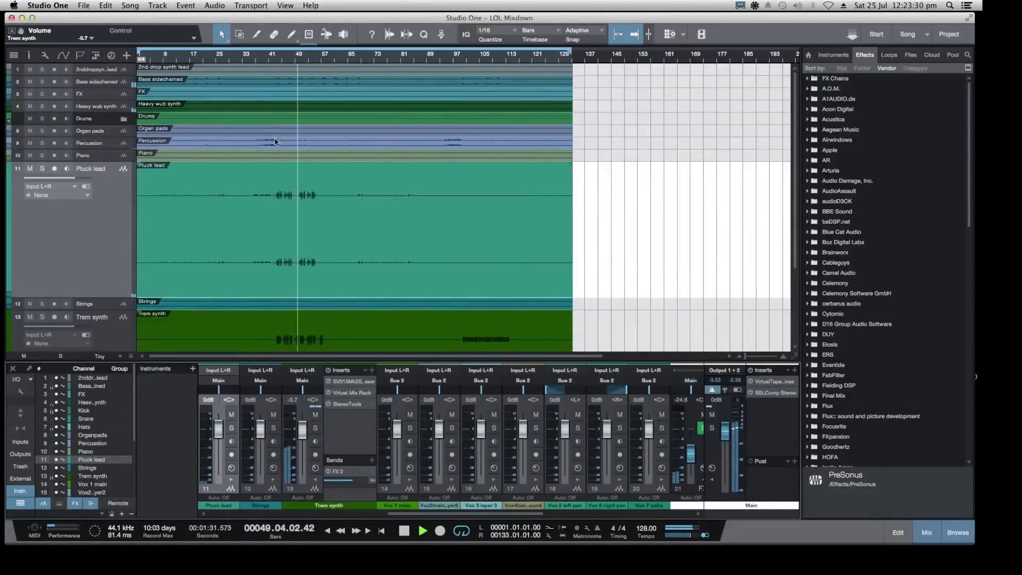
left_click(280, 58)
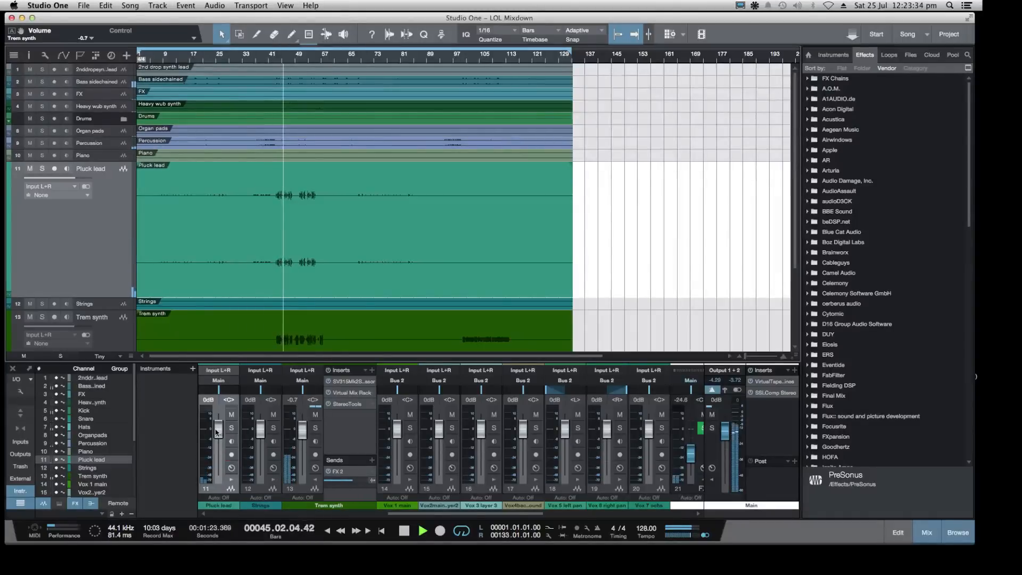
Raise the Pluck lead fader to +1.8 dB, replay the mix from around bar 44 and save the song
left_click_drag(218, 433, 216, 429)
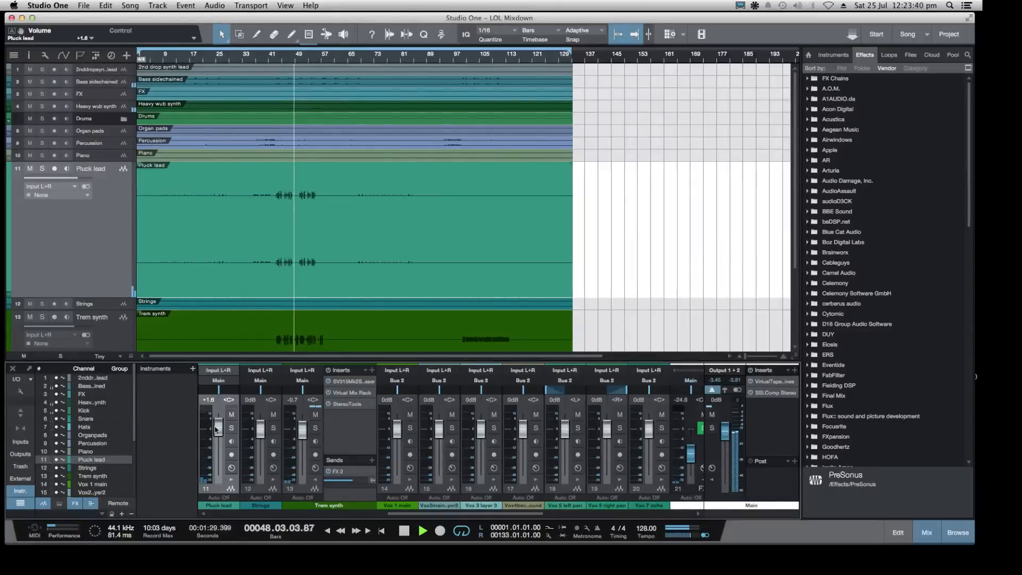
left_click(271, 63)
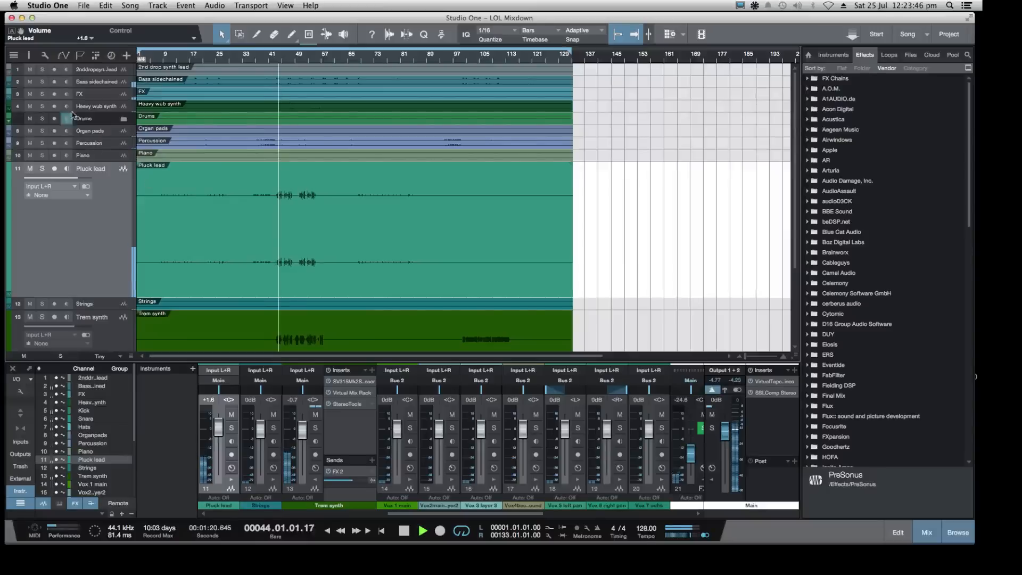
left_click(83, 6)
left_click(92, 108)
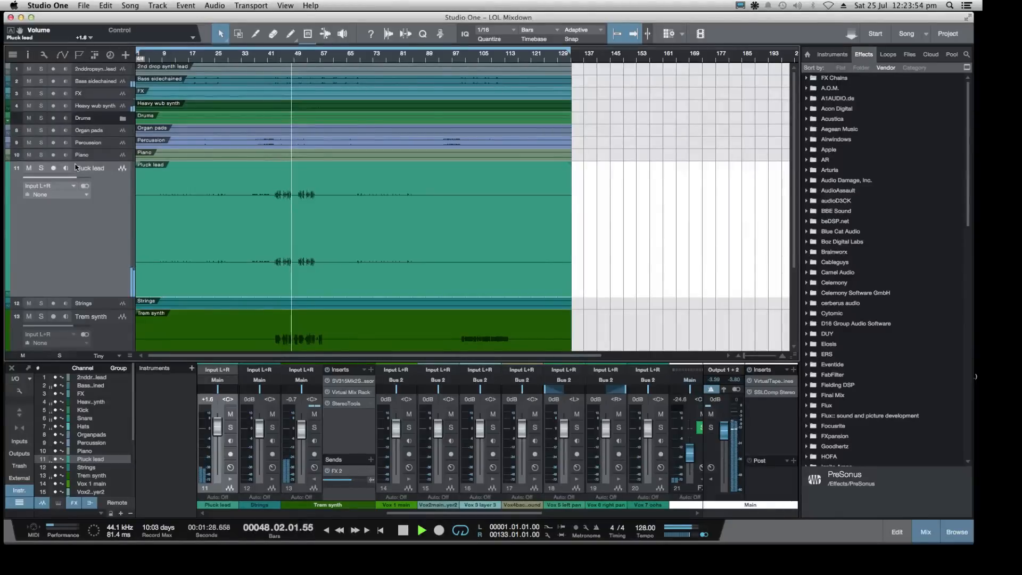
Listen to Pluck lead soloed and compare it with the full mix
left_click(41, 168)
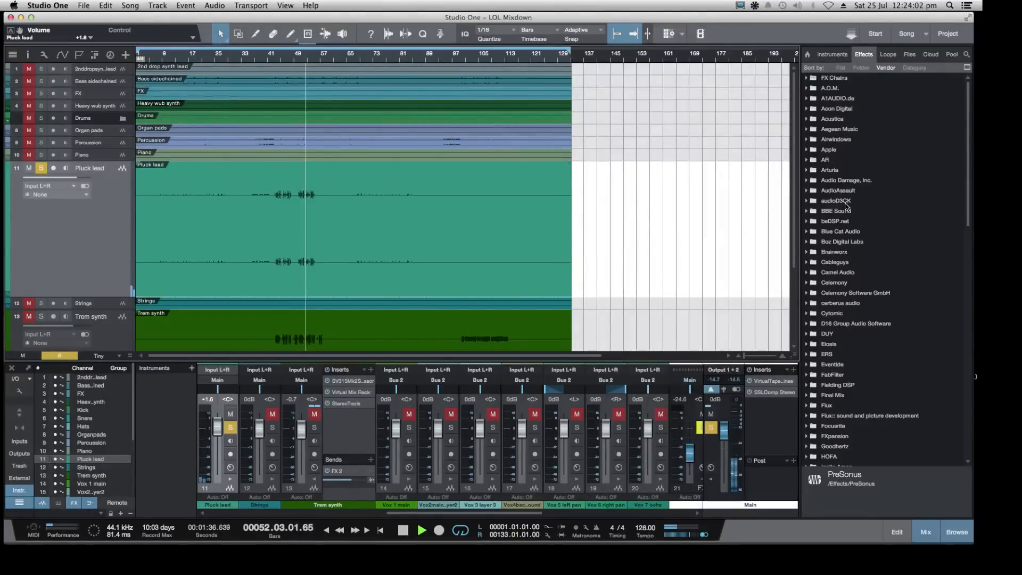
left_click(47, 167)
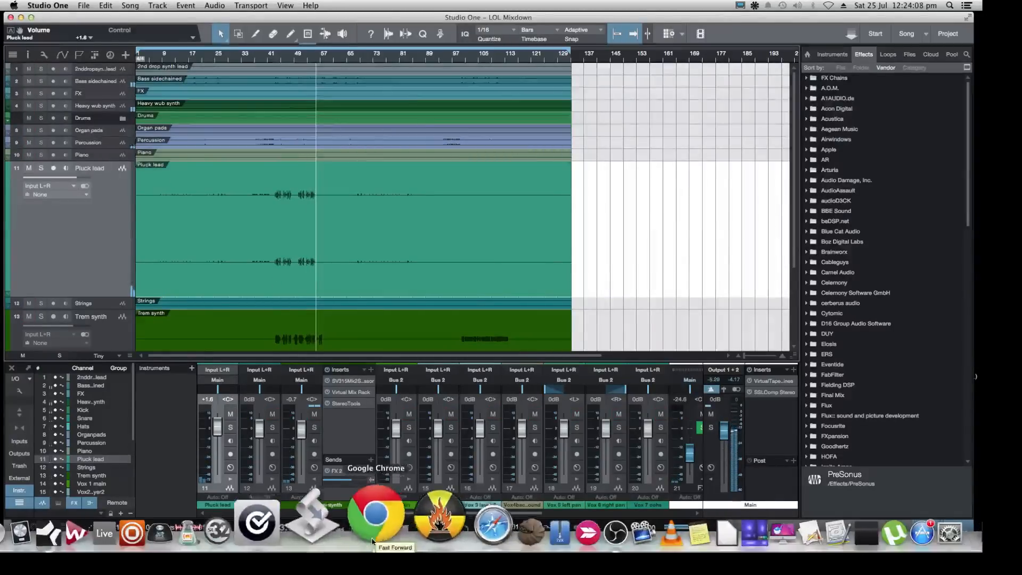
Switch to Chrome to check the Twitch dashboard chat, move its window aside, and return to Studio One
left_click(377, 521)
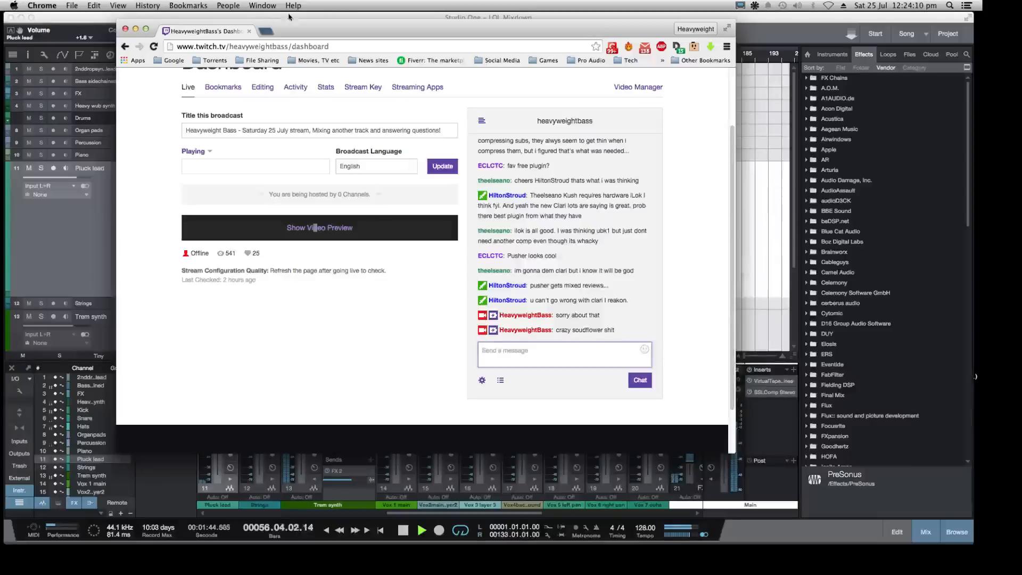
left_click_drag(360, 35, 540, 34)
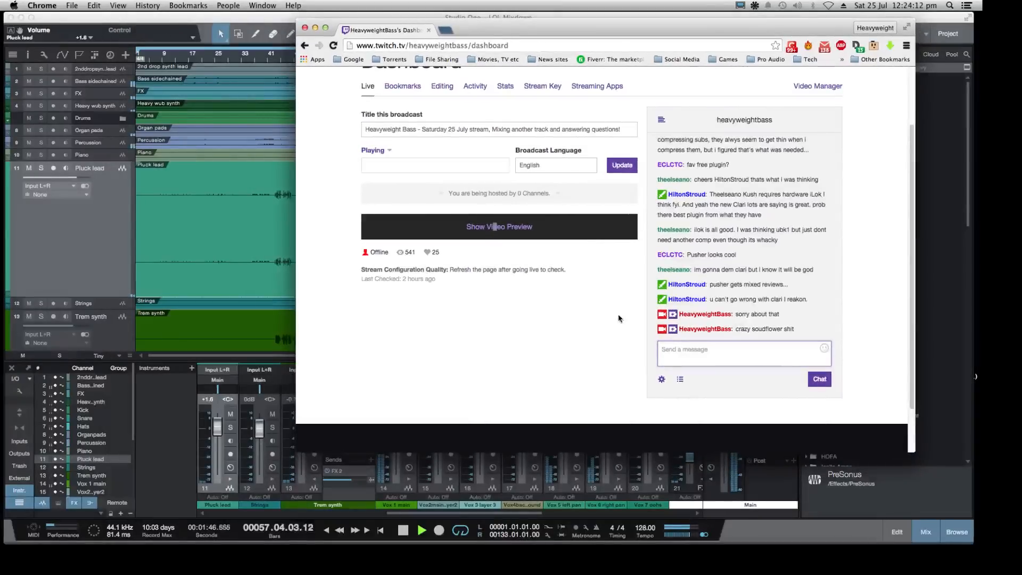
left_click(53, 246)
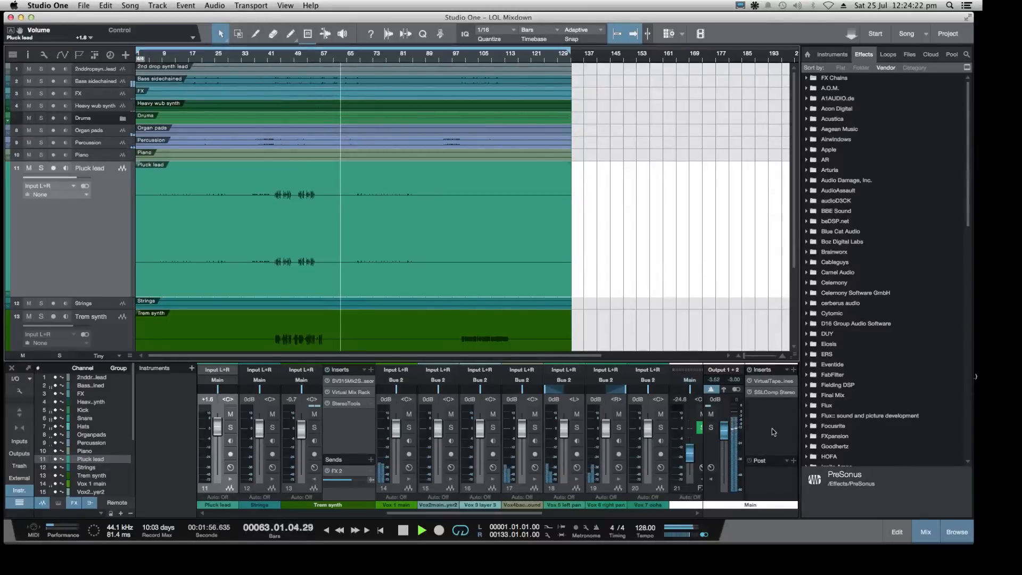
Insert IK Multimedia's T-RackS CS Prog EQ 1A on the Main channel between Virtual Tape Machines and SSLComp Stereo
scroll(835, 328, "down", 10)
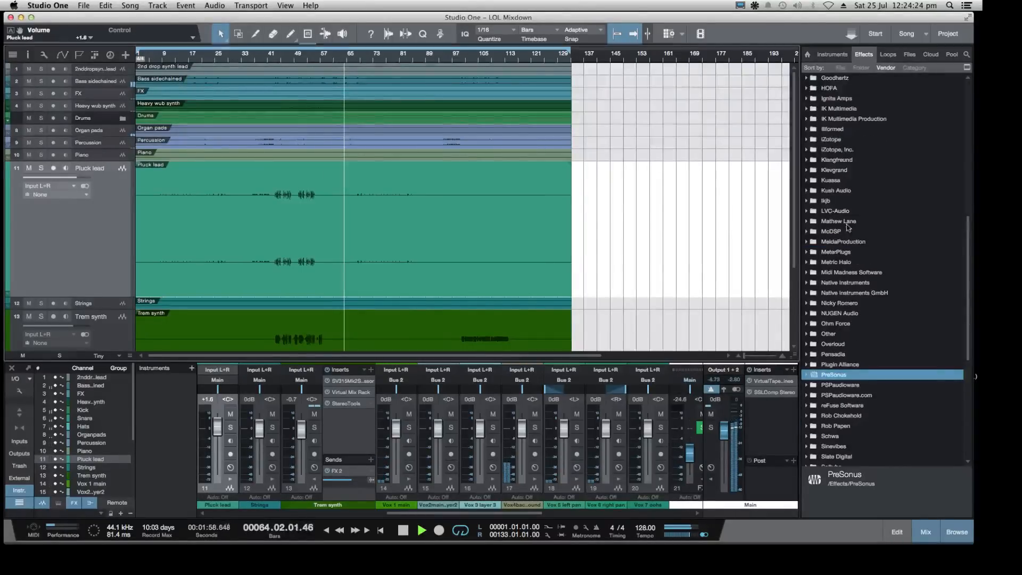
left_click(808, 120)
scroll(860, 214, "down", 1)
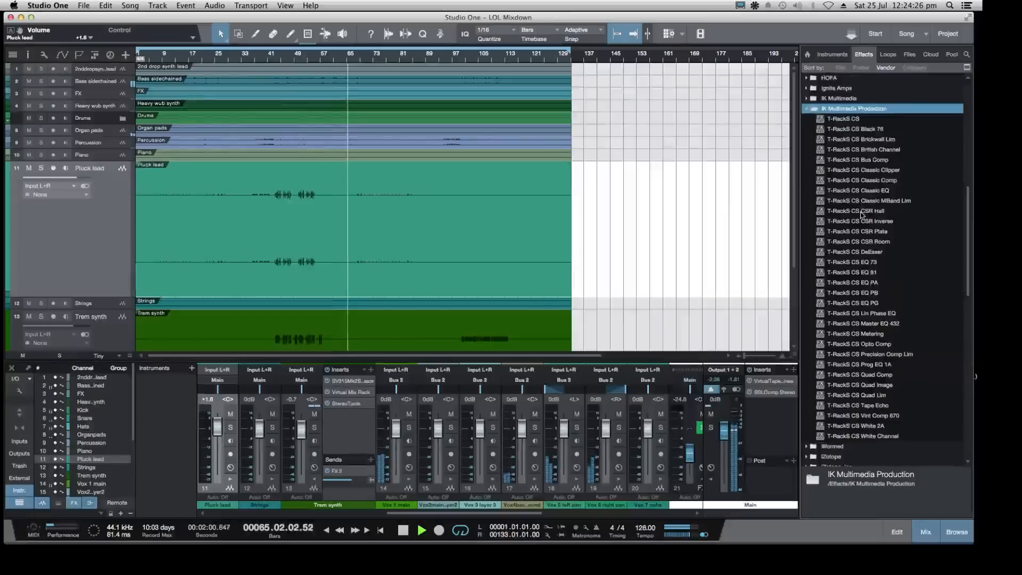
scroll(861, 214, "down", 4)
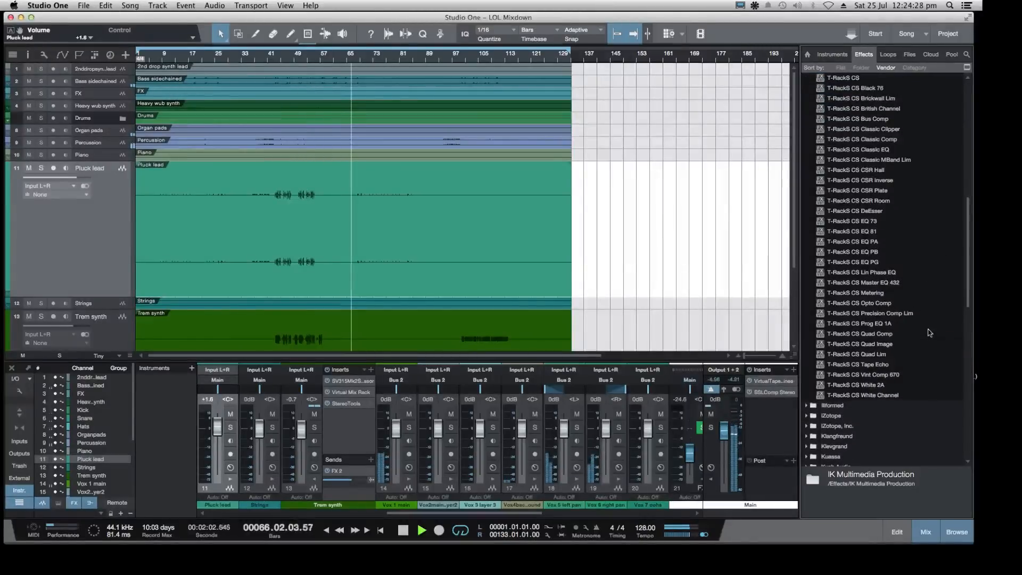
left_click(820, 325)
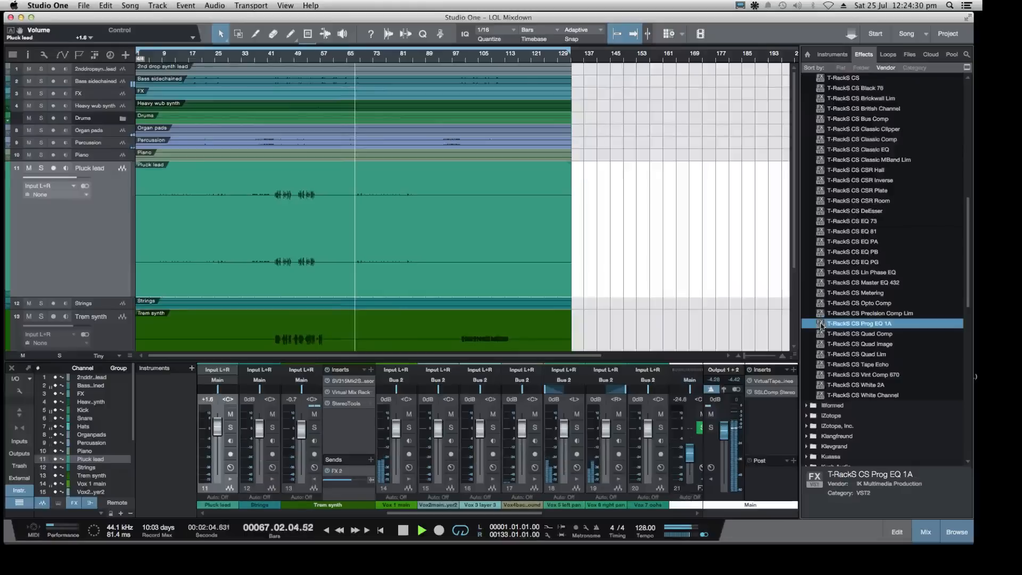
left_click_drag(820, 324, 772, 386)
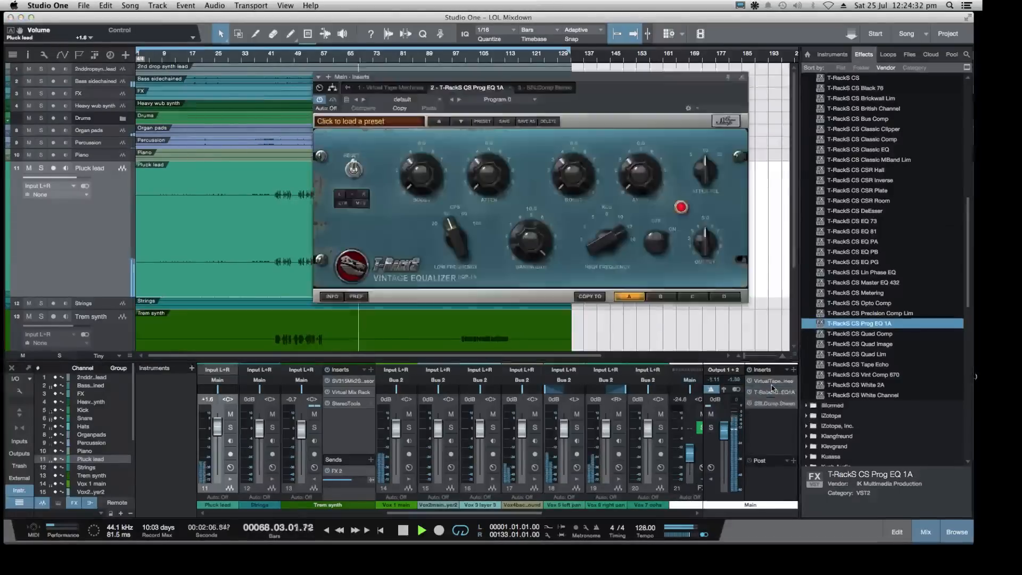
Load the Vintage Presence preset in the Prog EQ 1A and reposition its window
left_click_drag(577, 82, 579, 105)
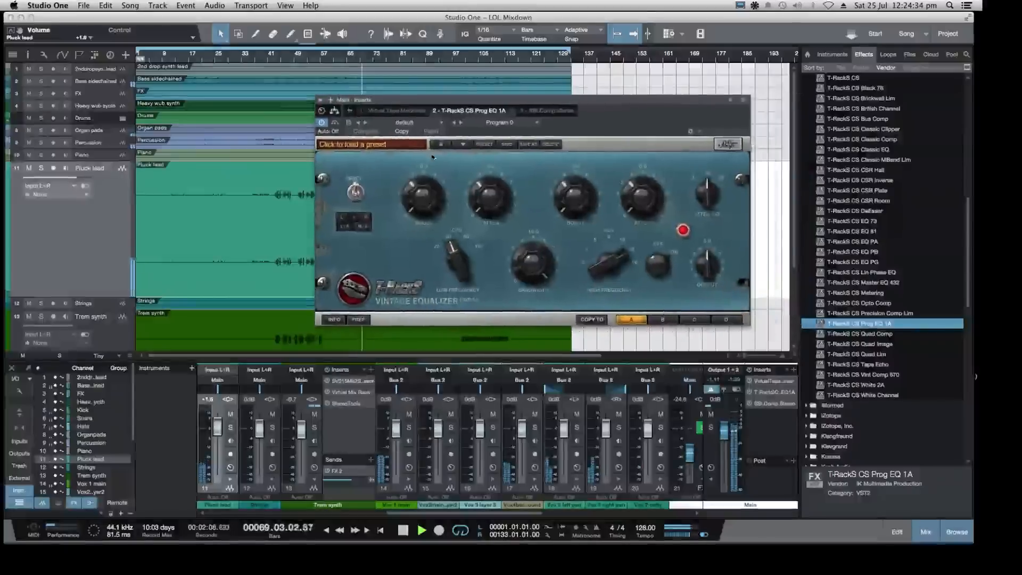
left_click(364, 144)
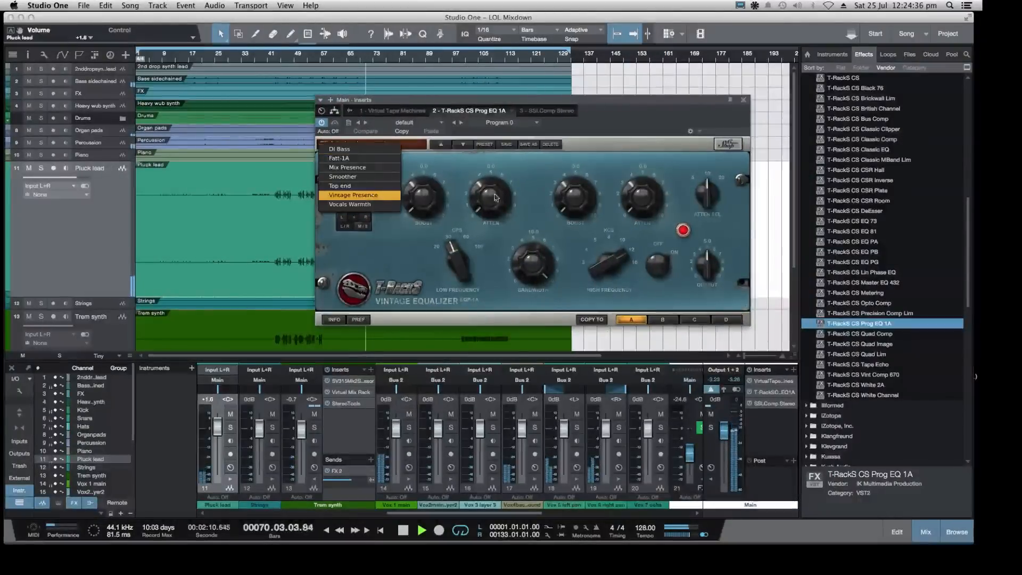
left_click(362, 195)
left_click_drag(605, 102, 608, 92)
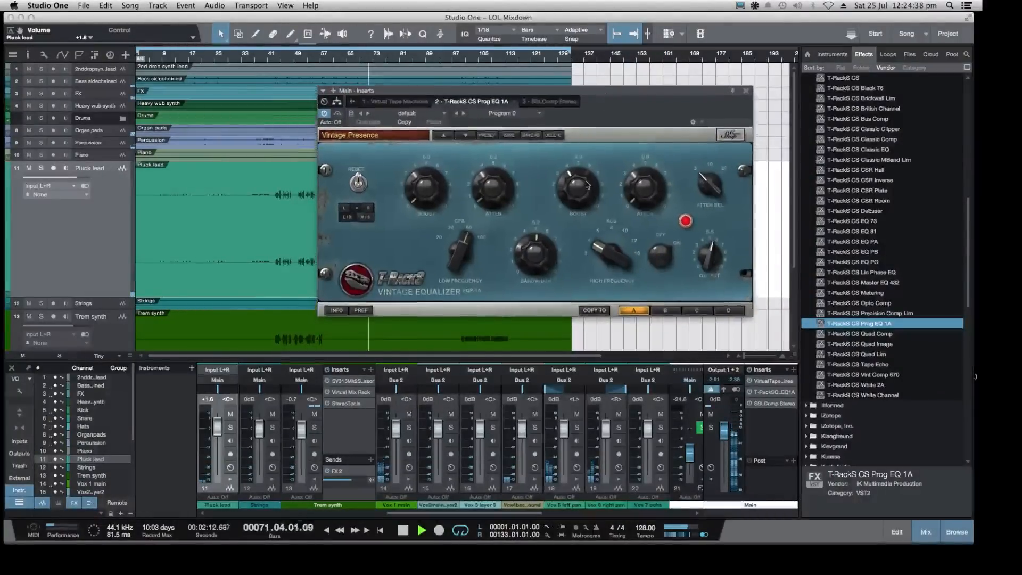
Tune the Prog EQ 1A's high band while playing from around bar 44: high frequency 4, bandwidth 3.10 and high boost about 1.90
left_click(277, 60)
left_click_drag(582, 190, 552, 220)
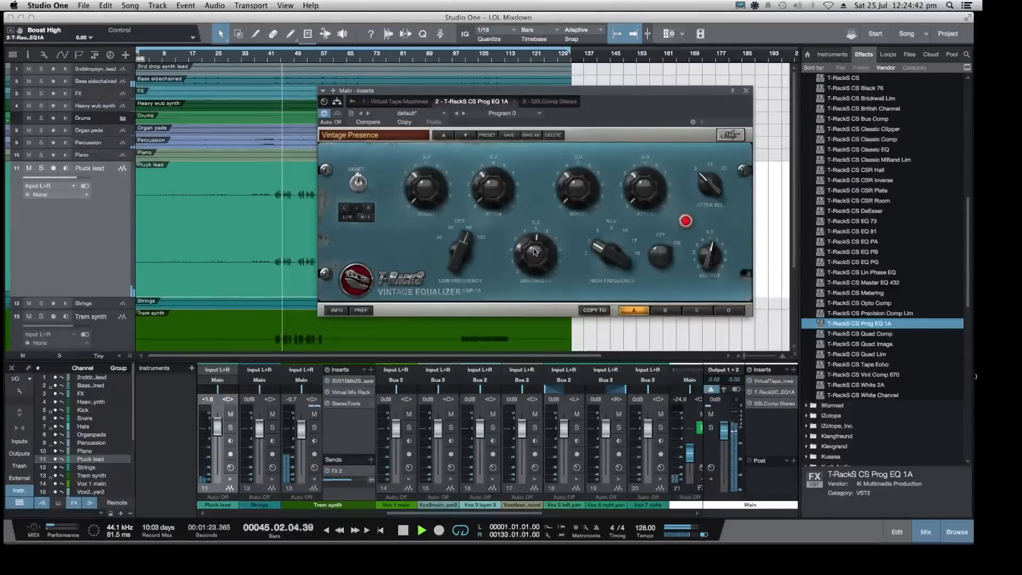
left_click_drag(609, 252, 606, 235)
left_click_drag(576, 187, 577, 155)
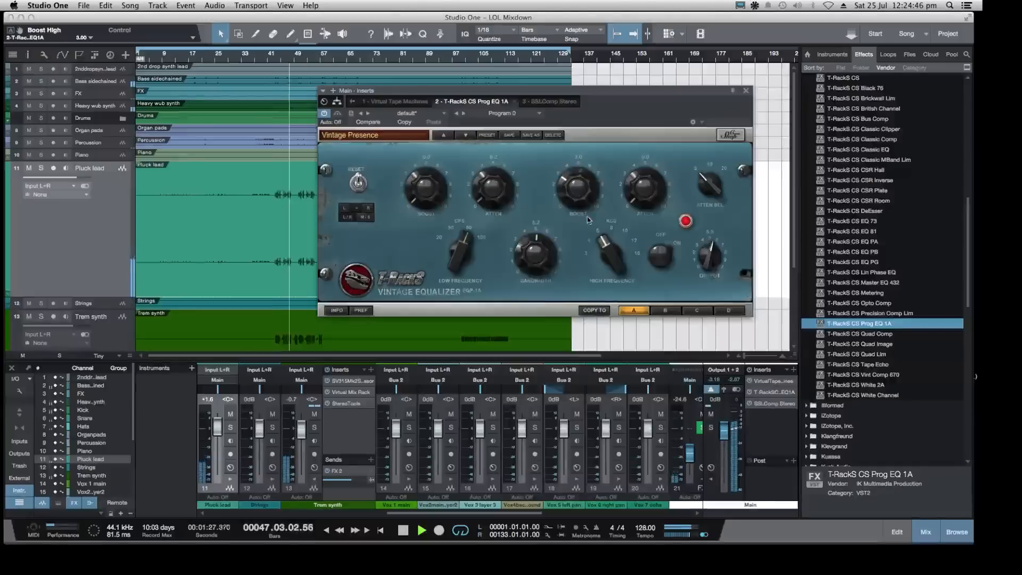
left_click_drag(600, 243, 597, 257)
left_click_drag(570, 193, 571, 189)
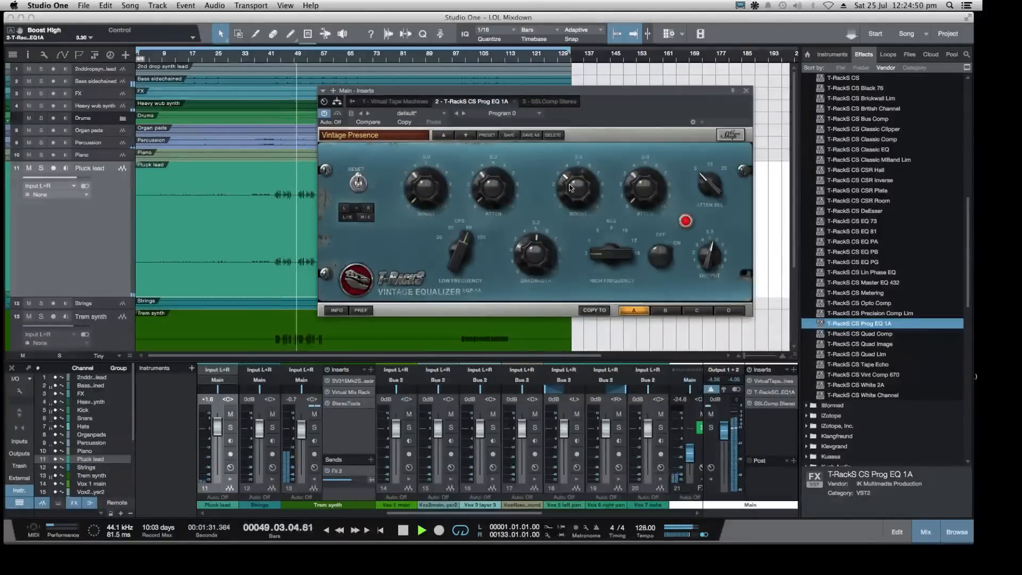
left_click_drag(599, 252, 598, 245)
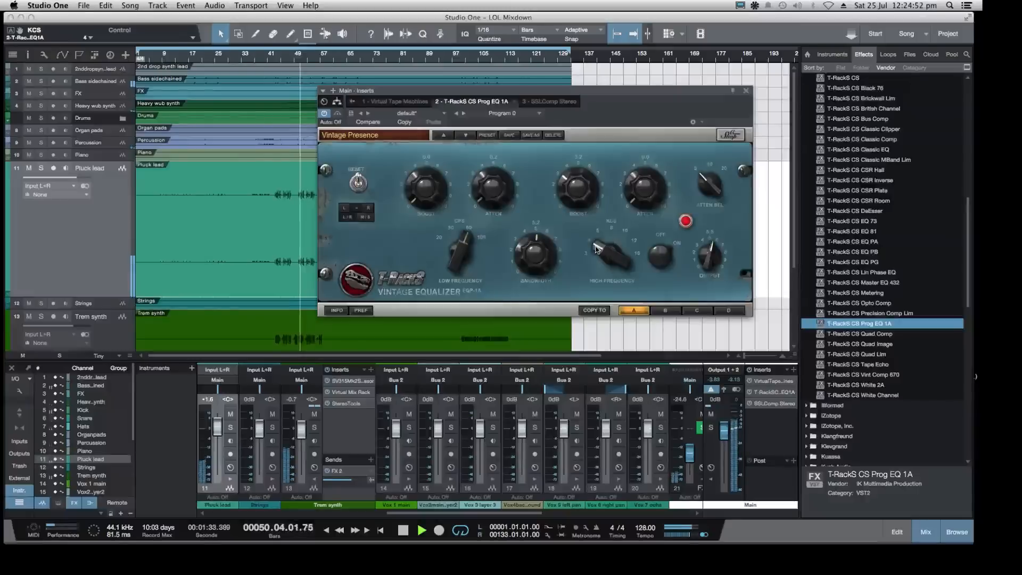
left_click_drag(530, 256, 531, 263)
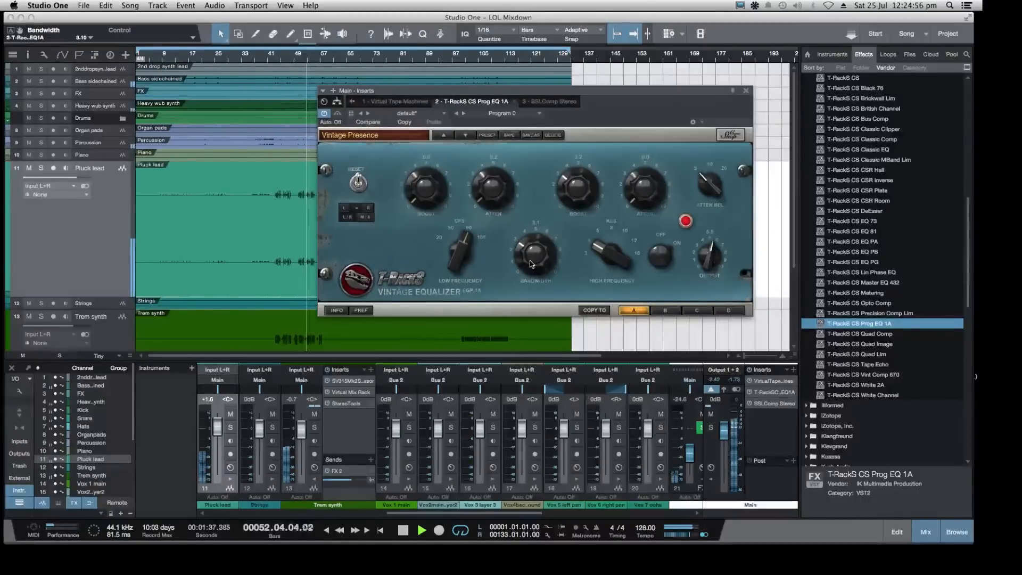
left_click_drag(571, 185, 560, 198)
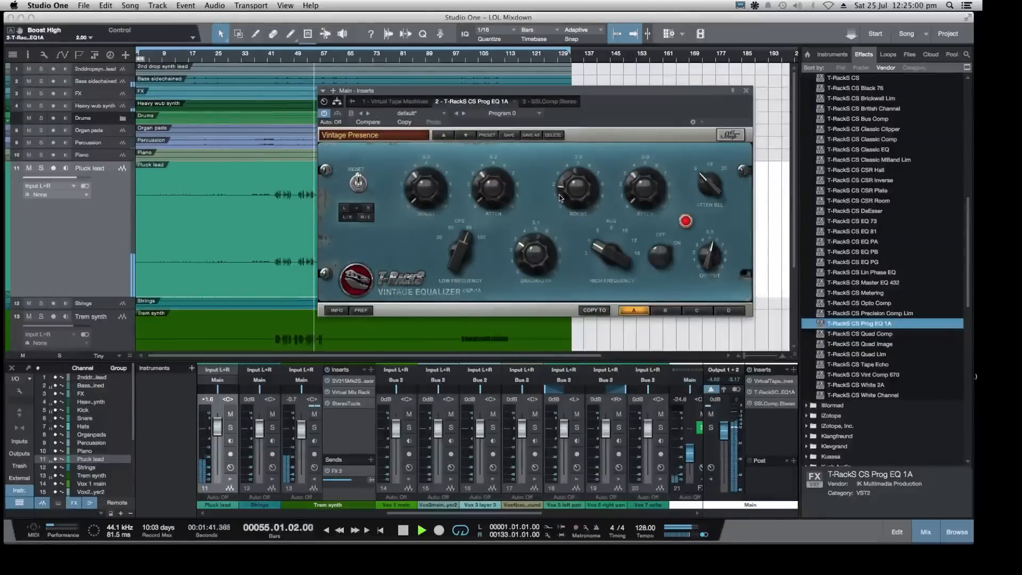
Set the Main channel's SSLComp Stereo threshold to 11.0 dB with make-up at 0.0 dB, and close the compressor
double_click(775, 404)
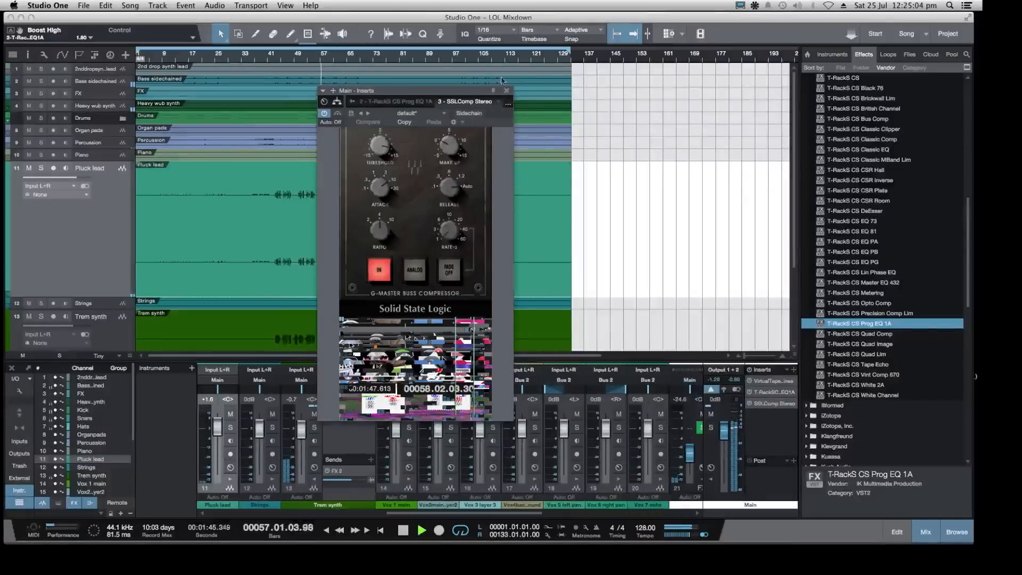
left_click(506, 90)
left_click(769, 407)
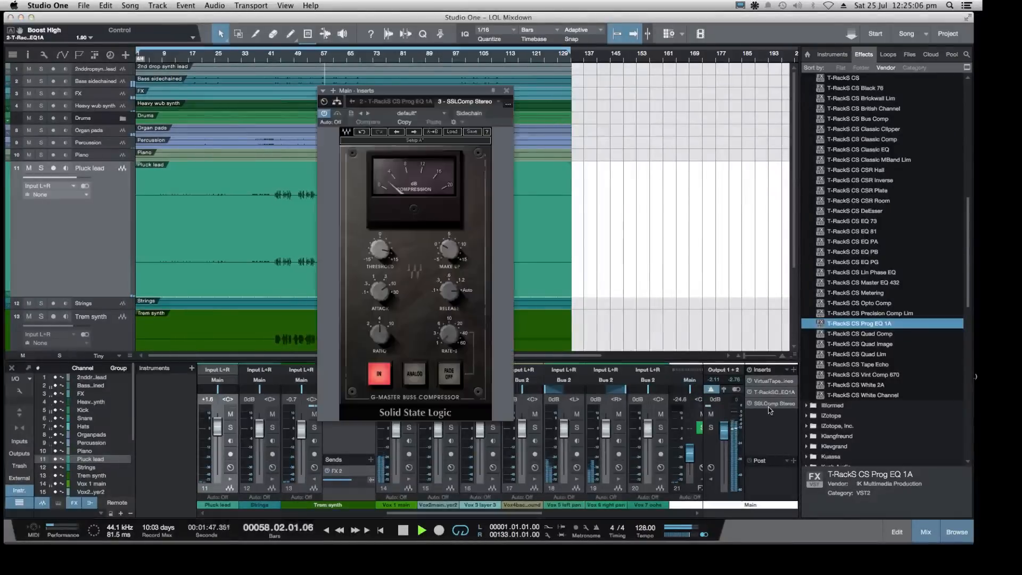
left_click_drag(381, 252, 381, 251)
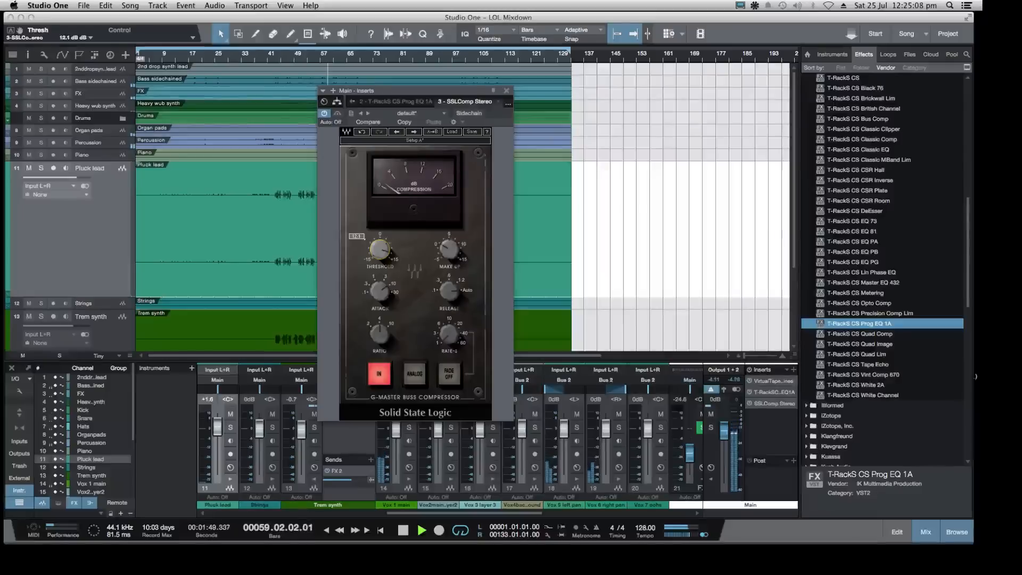
left_click_drag(449, 248, 448, 247)
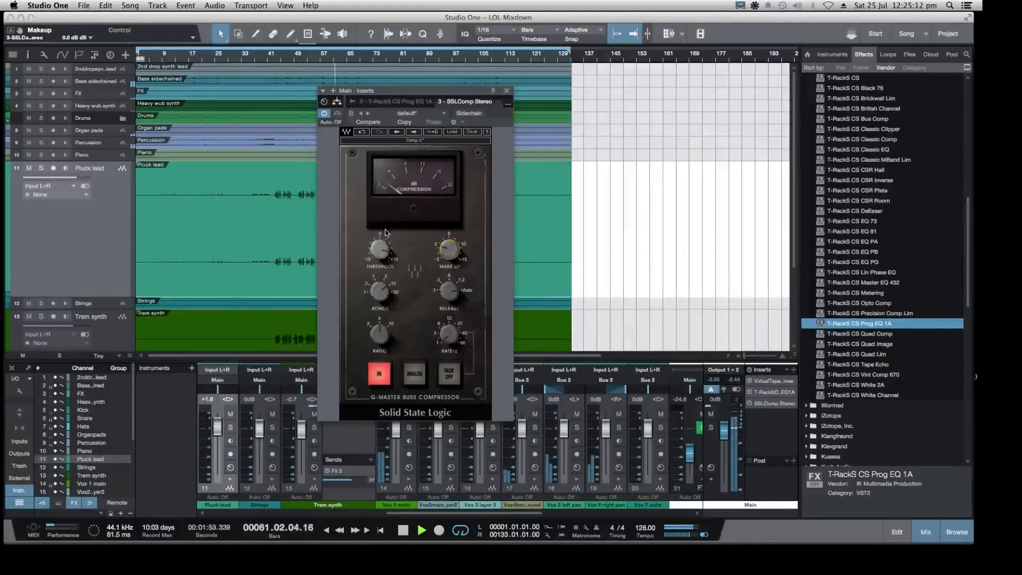
left_click_drag(380, 249, 380, 252)
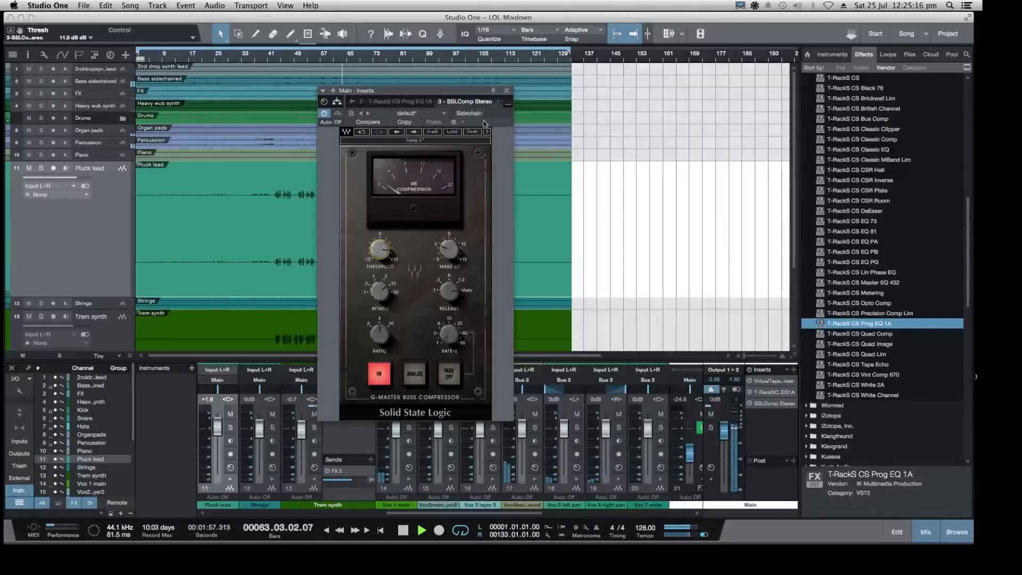
left_click(507, 91)
Replay from around bar 44, lower the Prog EQ 1A's bandwidth to 2.00, and stop playback
left_click(279, 57)
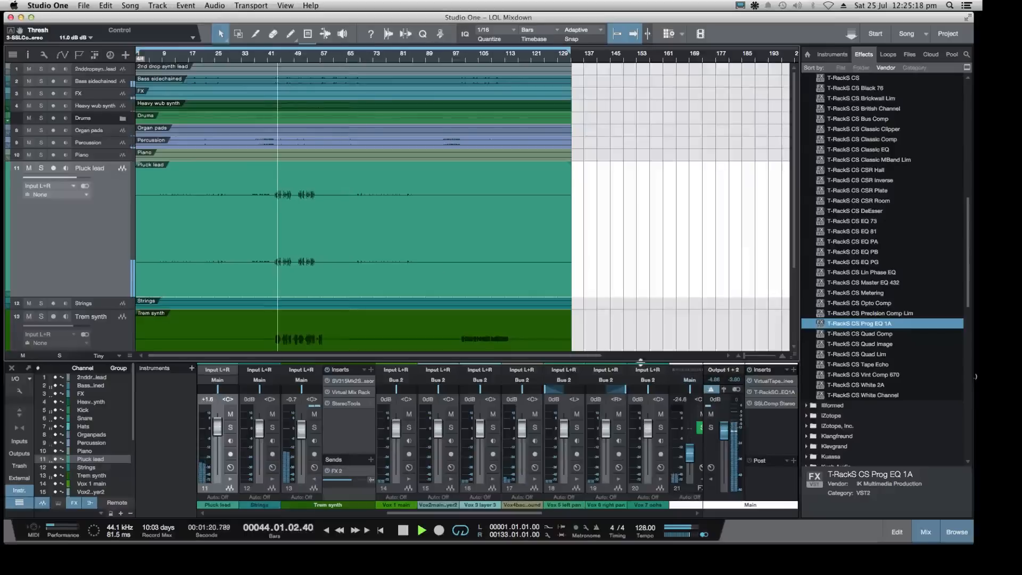
left_click(774, 392)
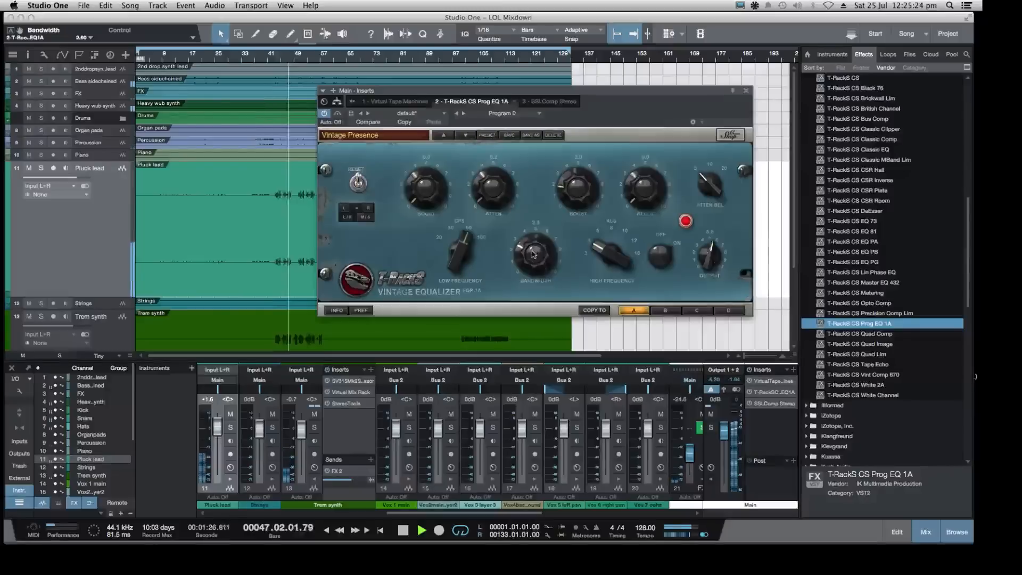
left_click_drag(534, 252, 534, 258)
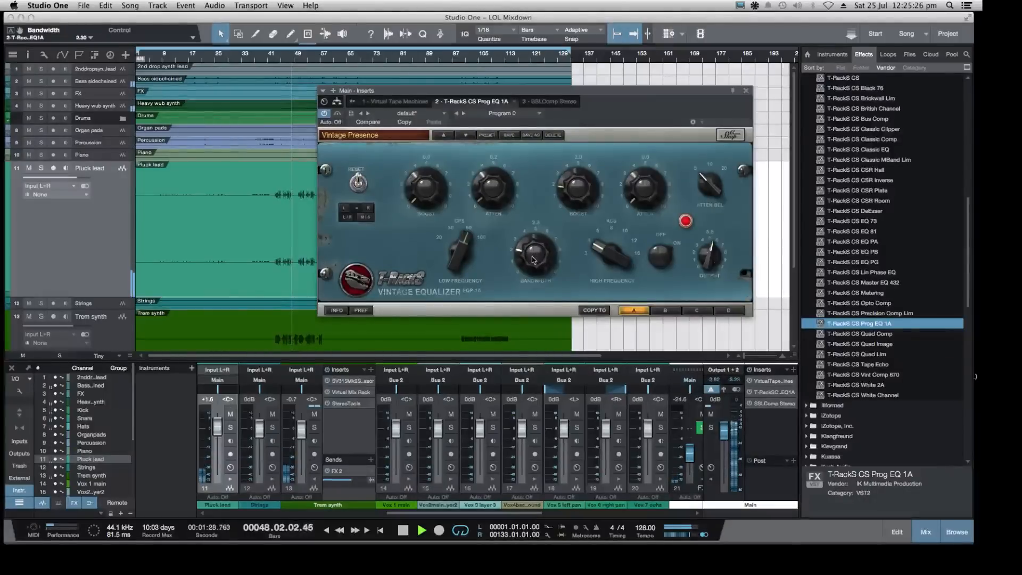
left_click_drag(532, 259, 534, 262)
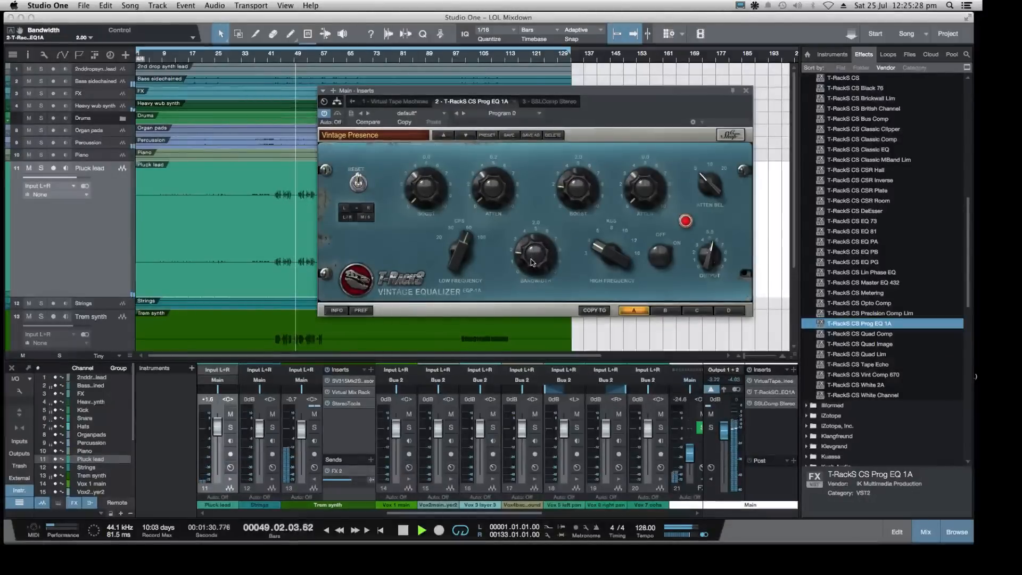
key("space")
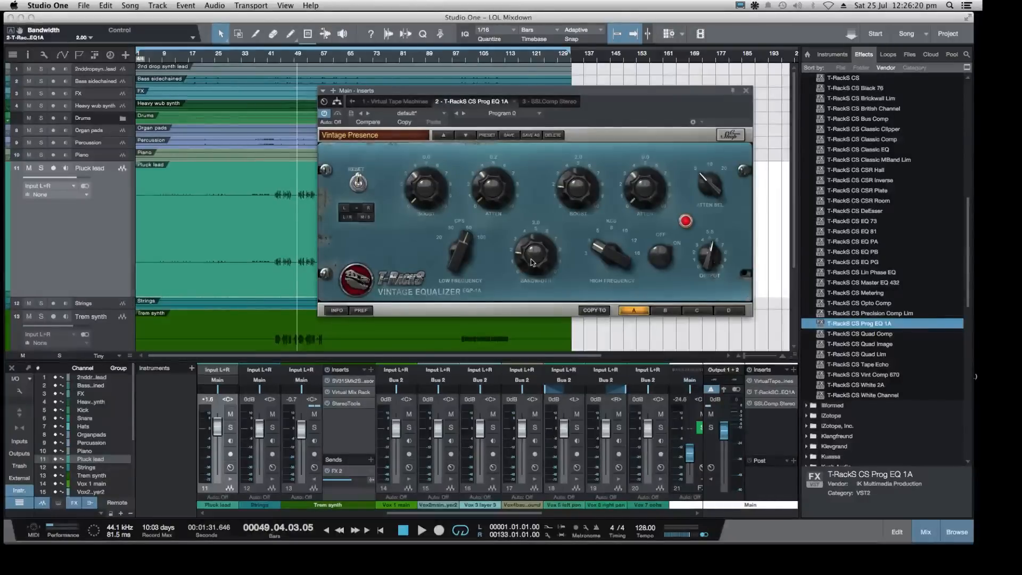
Replay from around bar 45, reposition the Prog EQ 1A window and lower its high boost to about 1.50
left_click(282, 55)
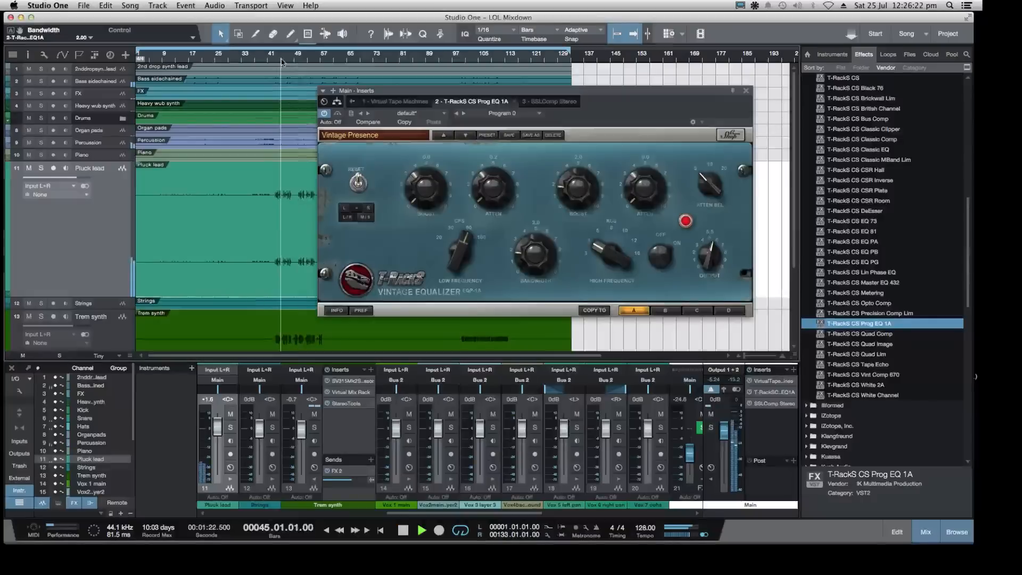
key("space")
left_click_drag(558, 90, 570, 79)
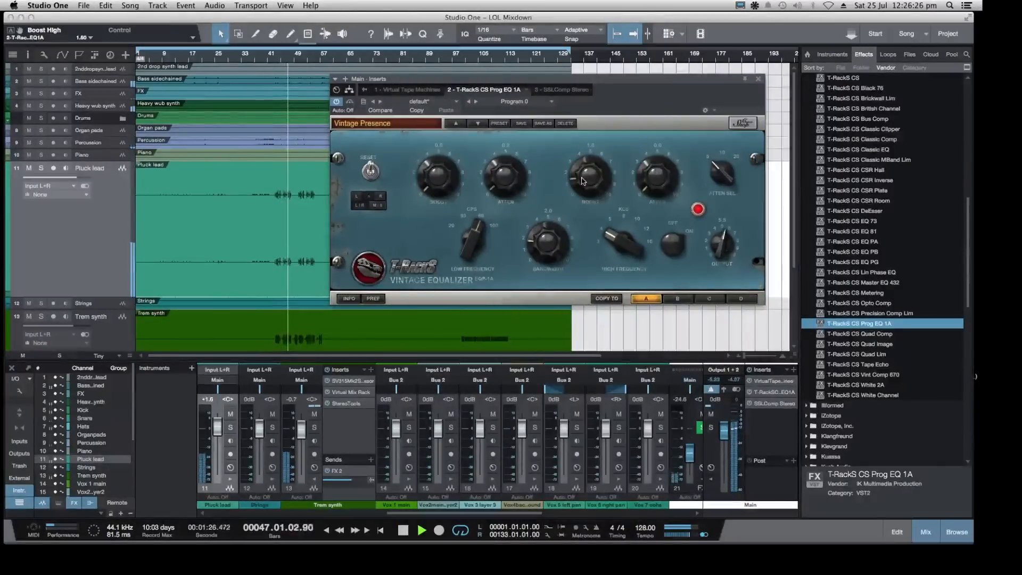
Compare the mix with the Prog EQ 1A bypassed and active, replaying from around bar 45 before stopping playback
left_click(341, 105)
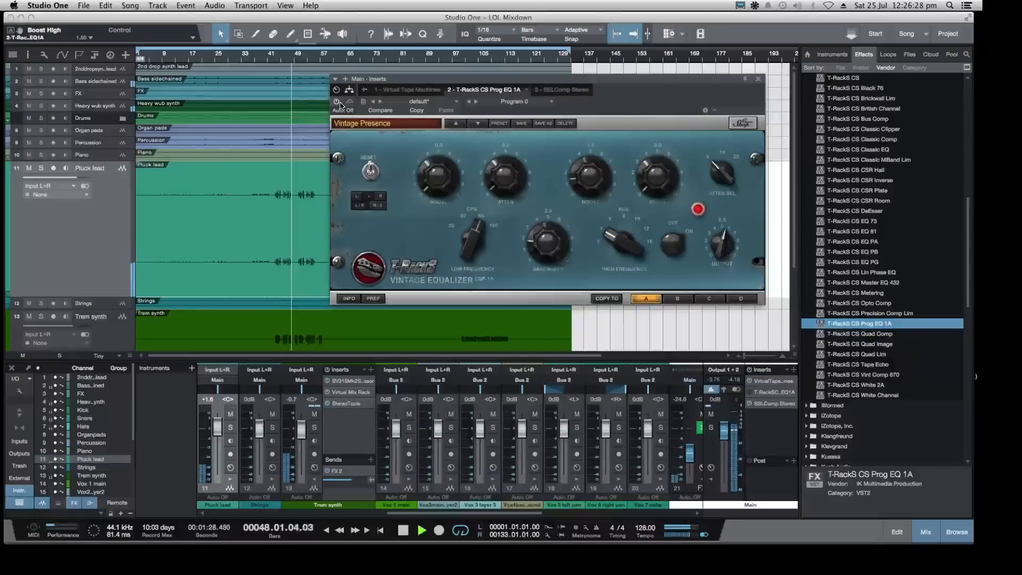
left_click(340, 104)
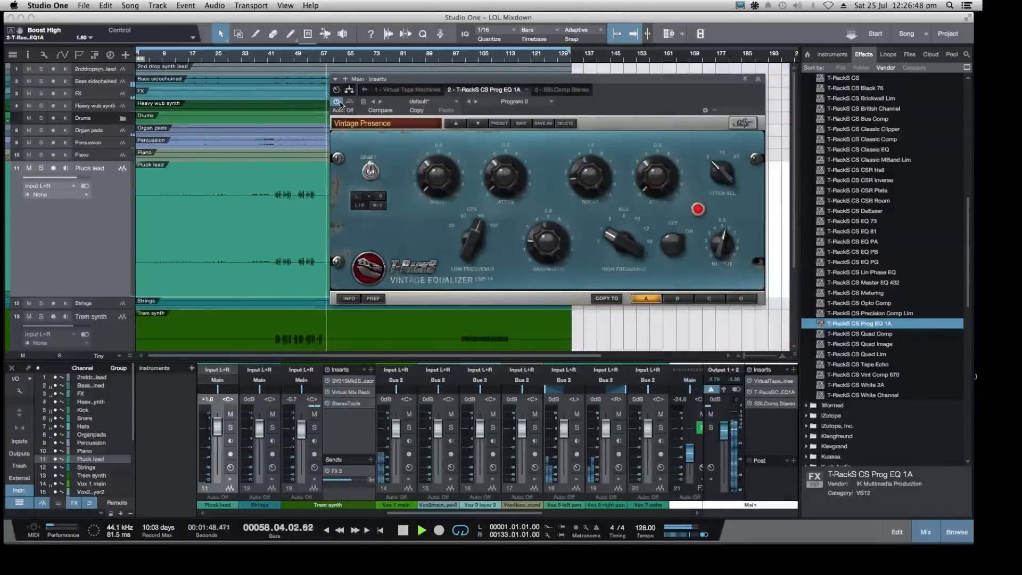
left_click(281, 56)
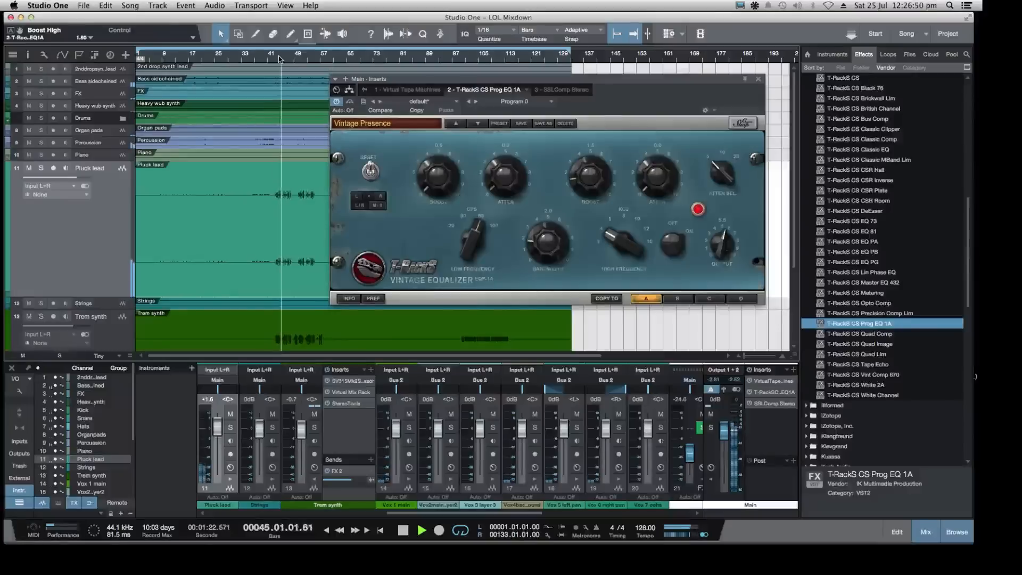
key("space")
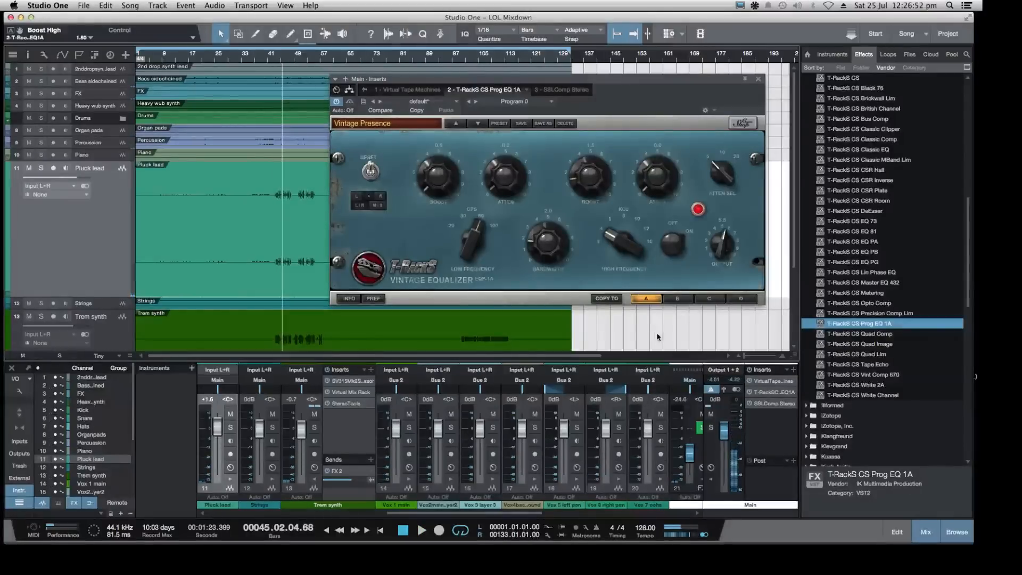
Minimize the Studio One project window, switch to OBS and reposition its window on the desktop
left_click(21, 17)
left_click(418, 382)
left_click(217, 467)
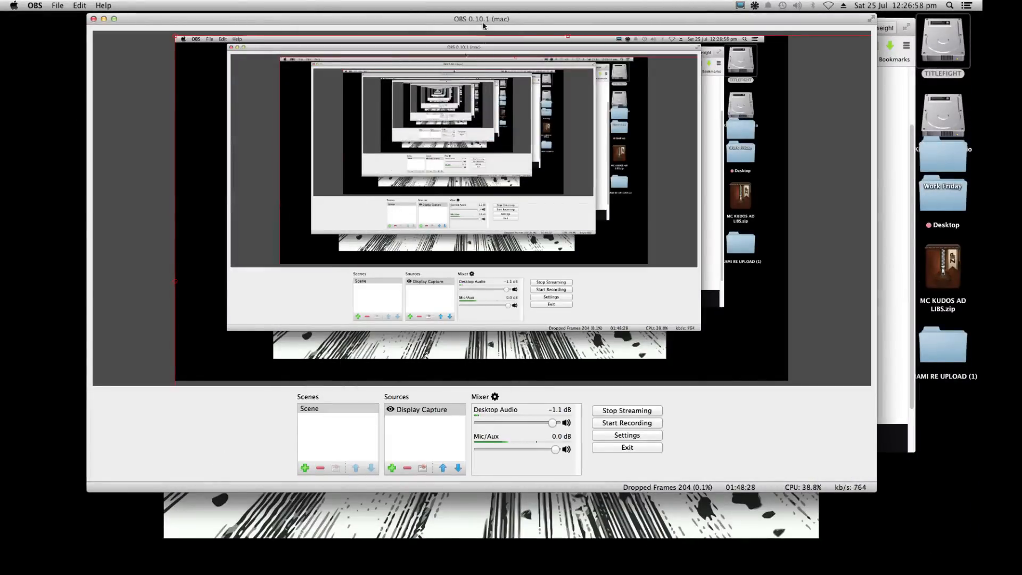
left_click_drag(481, 23, 452, 23)
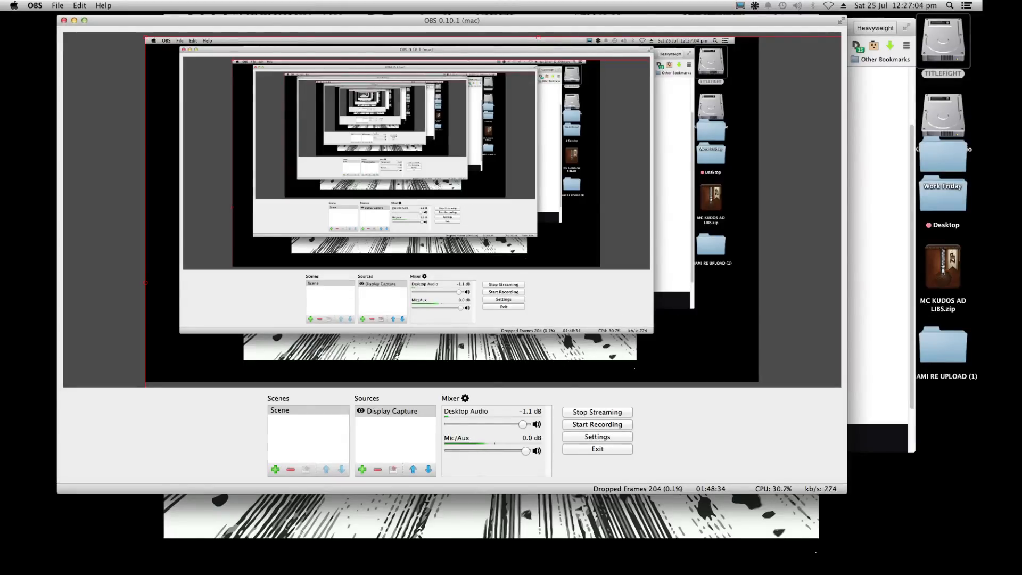
Switch to the Twitch dashboard in Chrome and start a message in the stream chat
mouse_move(918, 523)
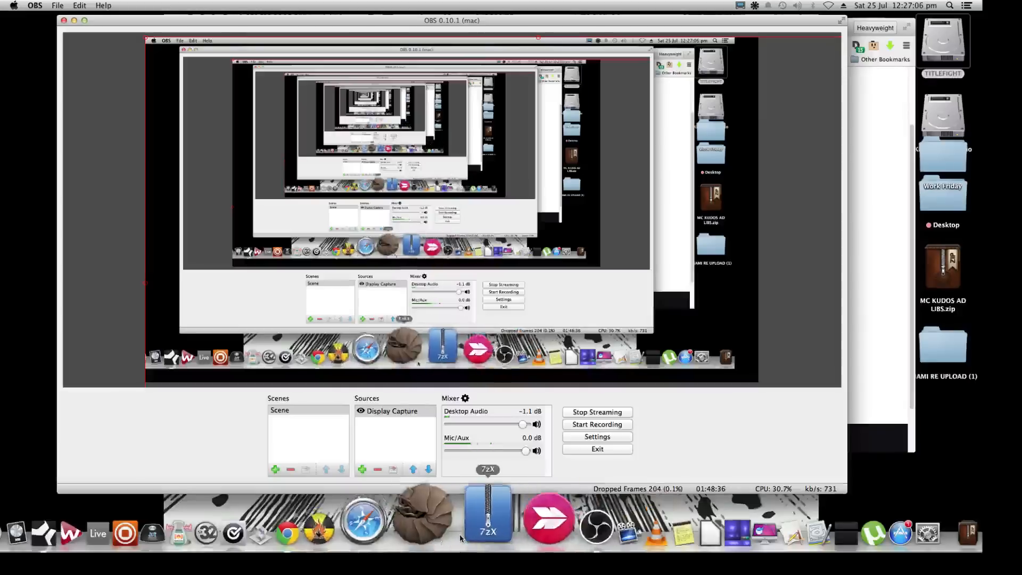
left_click(374, 523)
left_click(683, 350)
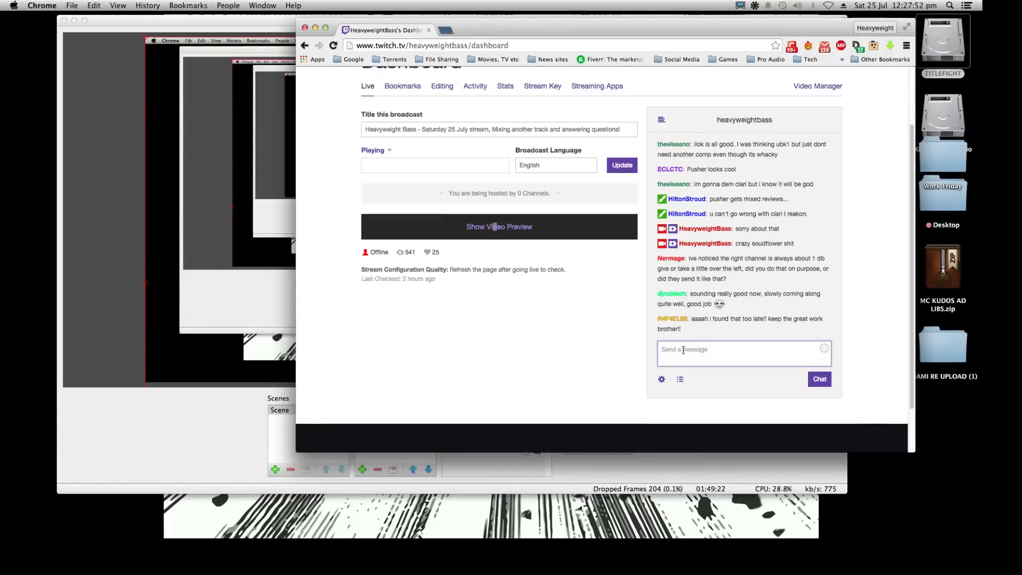
type("'")
key("BackSpace")
type("'")
Bring the Twitch dashboard back in front of OBS, reposition its window and clear the unsent chat message
left_click(221, 432)
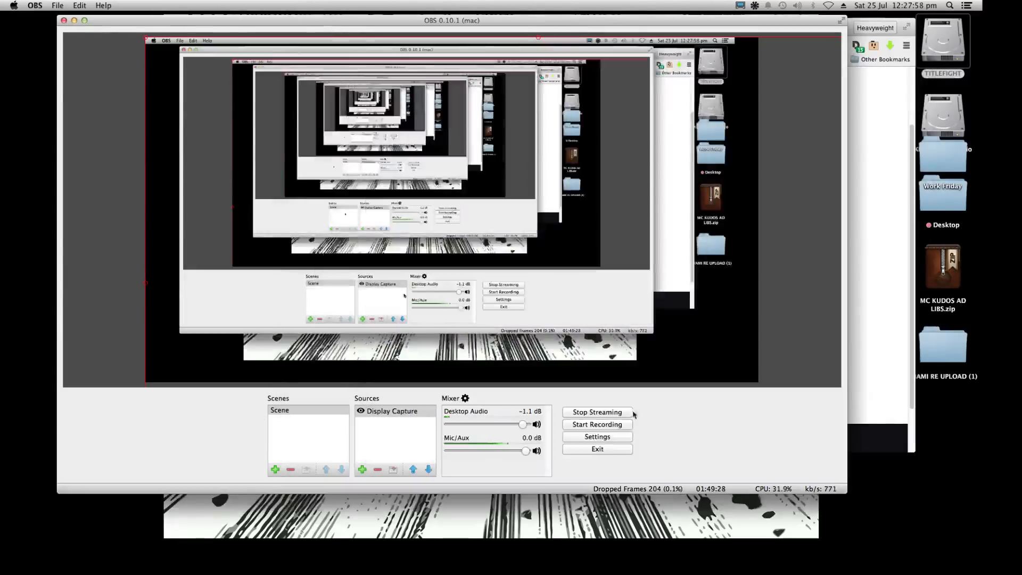
left_click(909, 251)
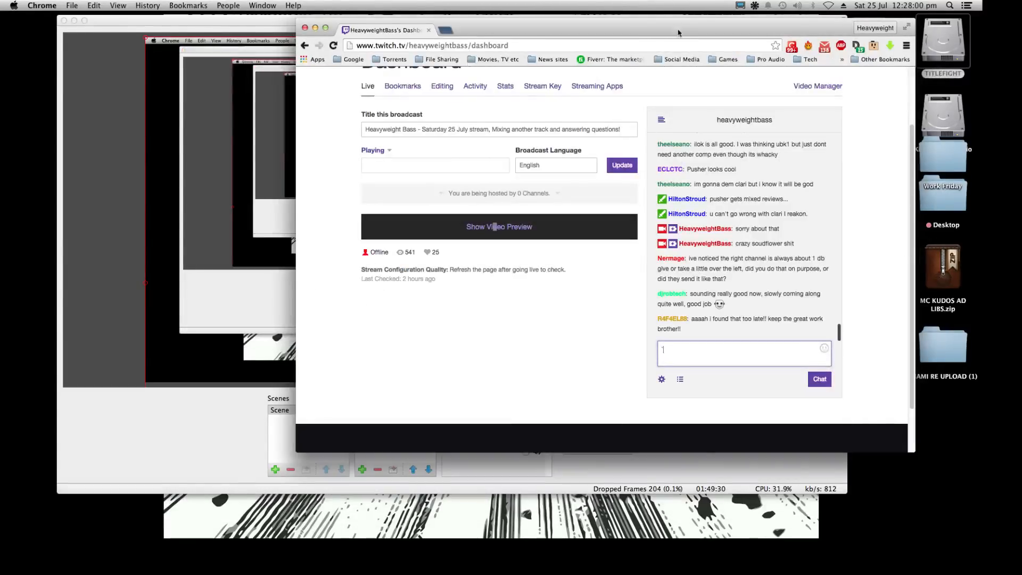
left_click_drag(680, 30, 611, 26)
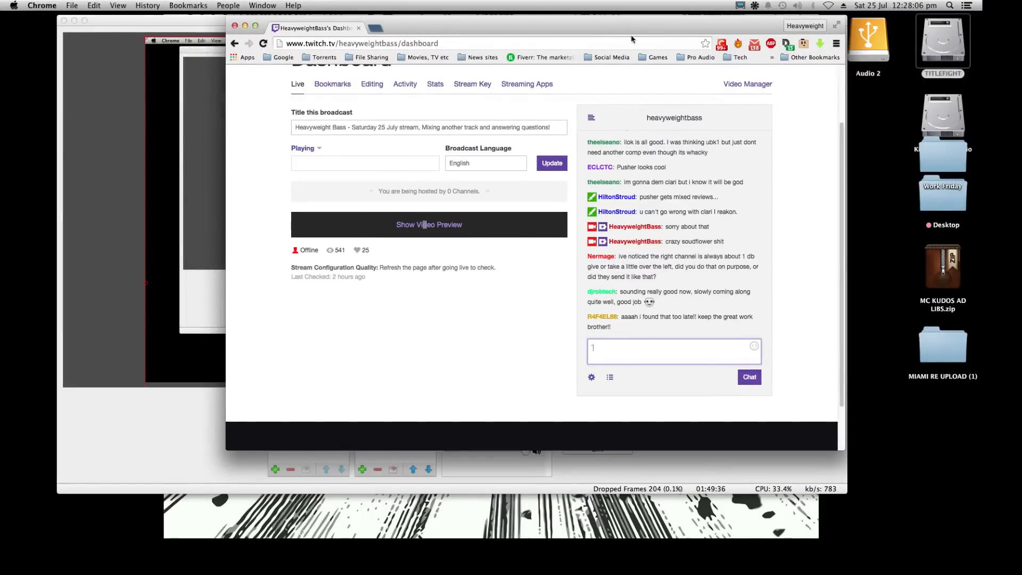
mouse_move(637, 33)
left_mouse_down()
mouse_move(615, 40)
mouse_move(622, 50)
mouse_move(618, 30)
left_mouse_up()
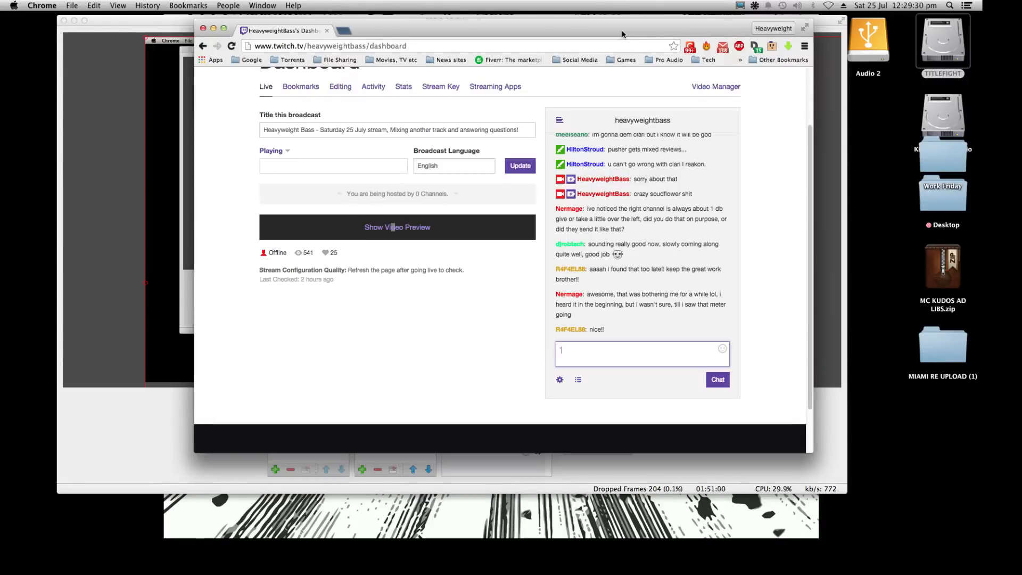
key("BackSpace")
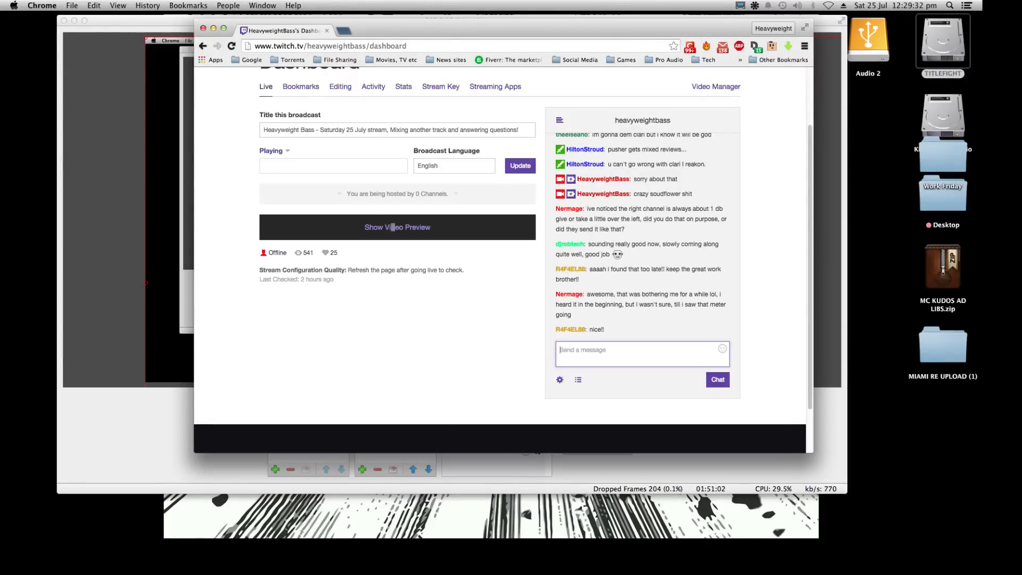